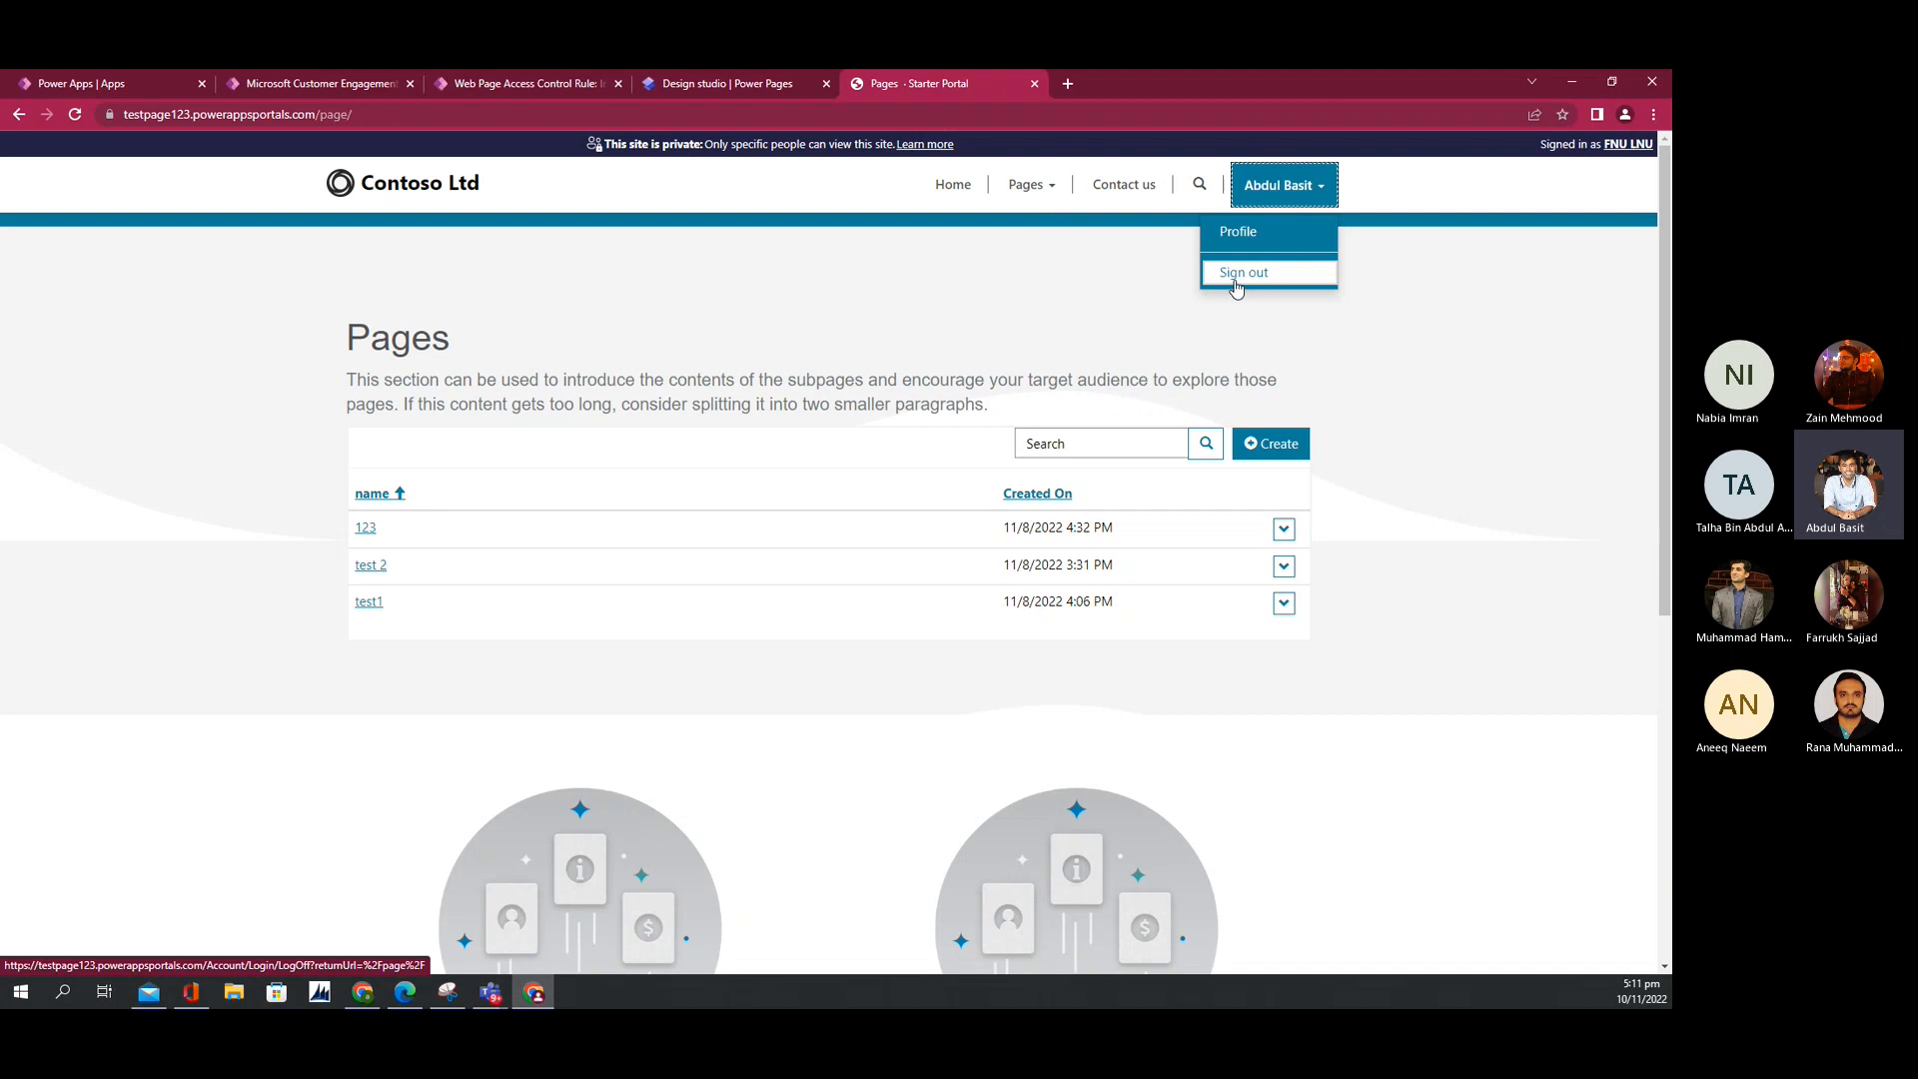
Step: Sign out of the Contoso portal and return to the Visible to OAuth users rule record
click(1236, 284)
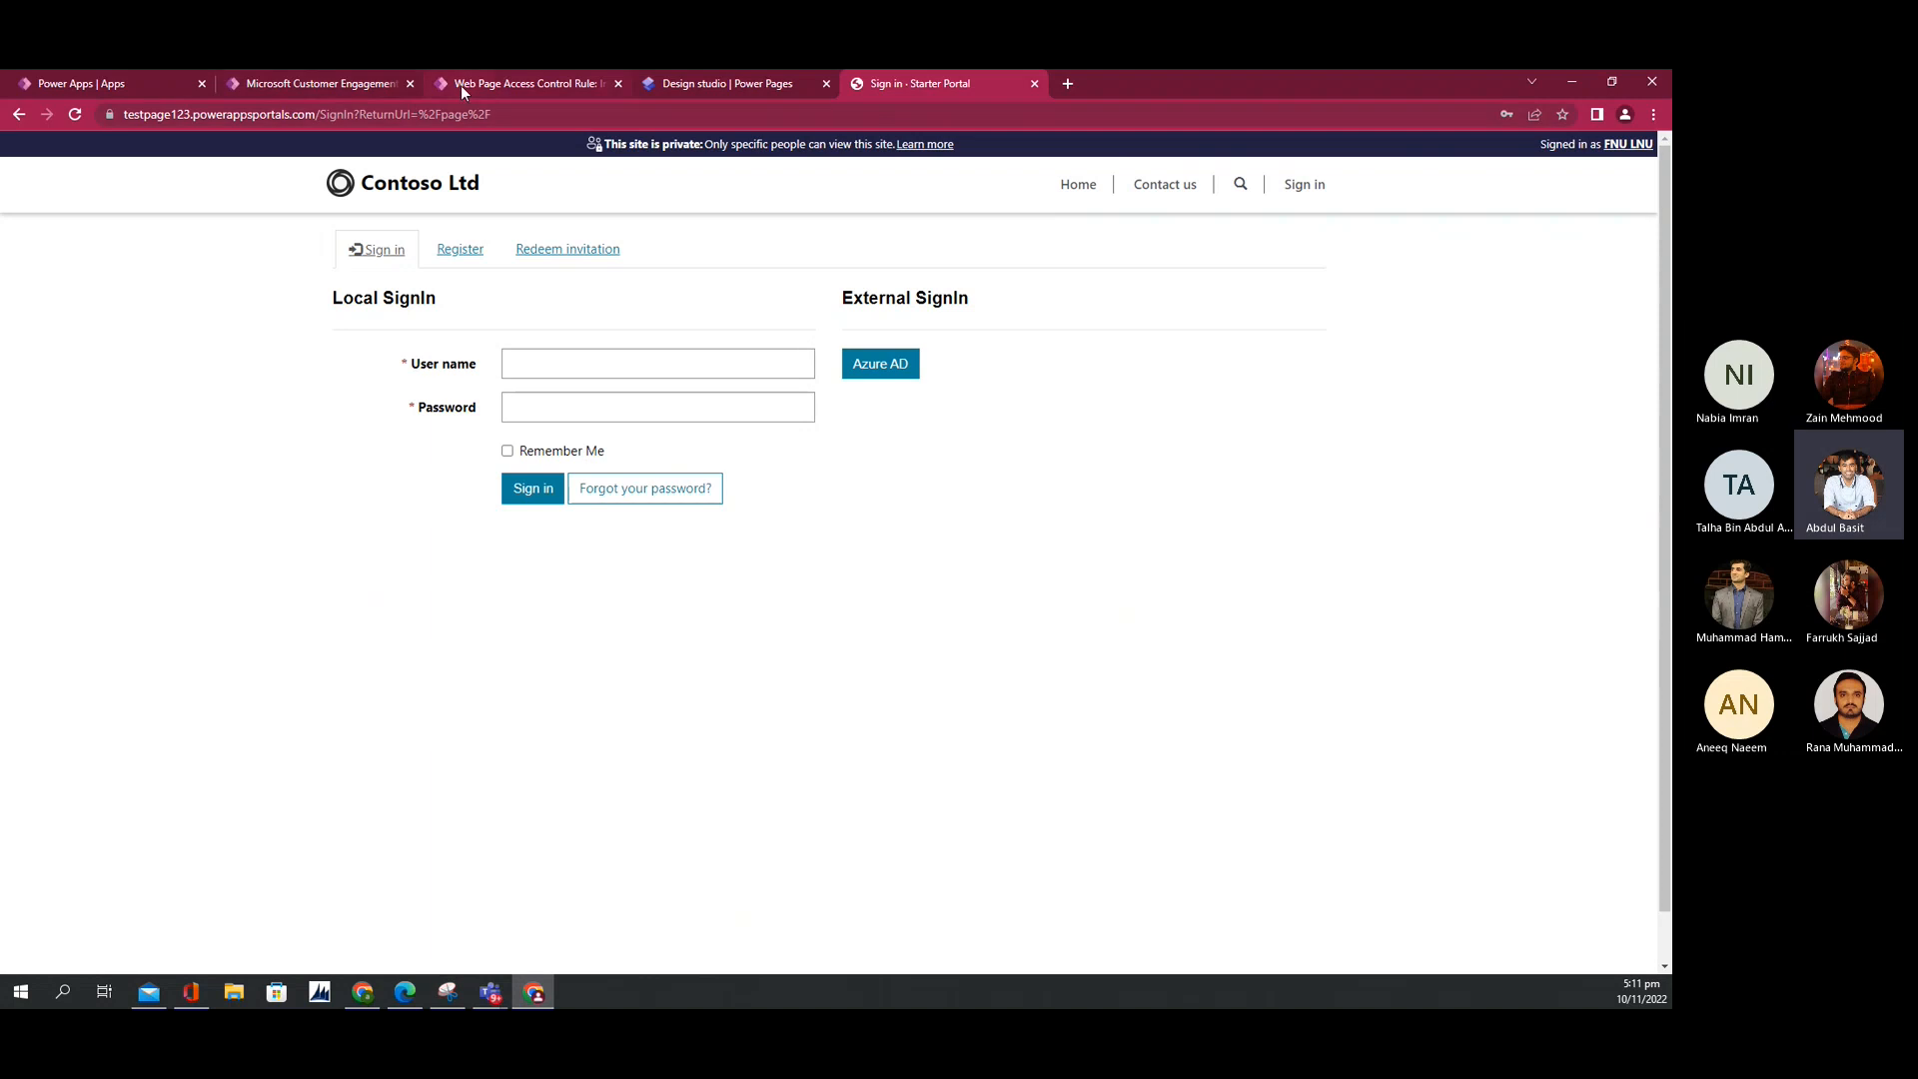
click(494, 83)
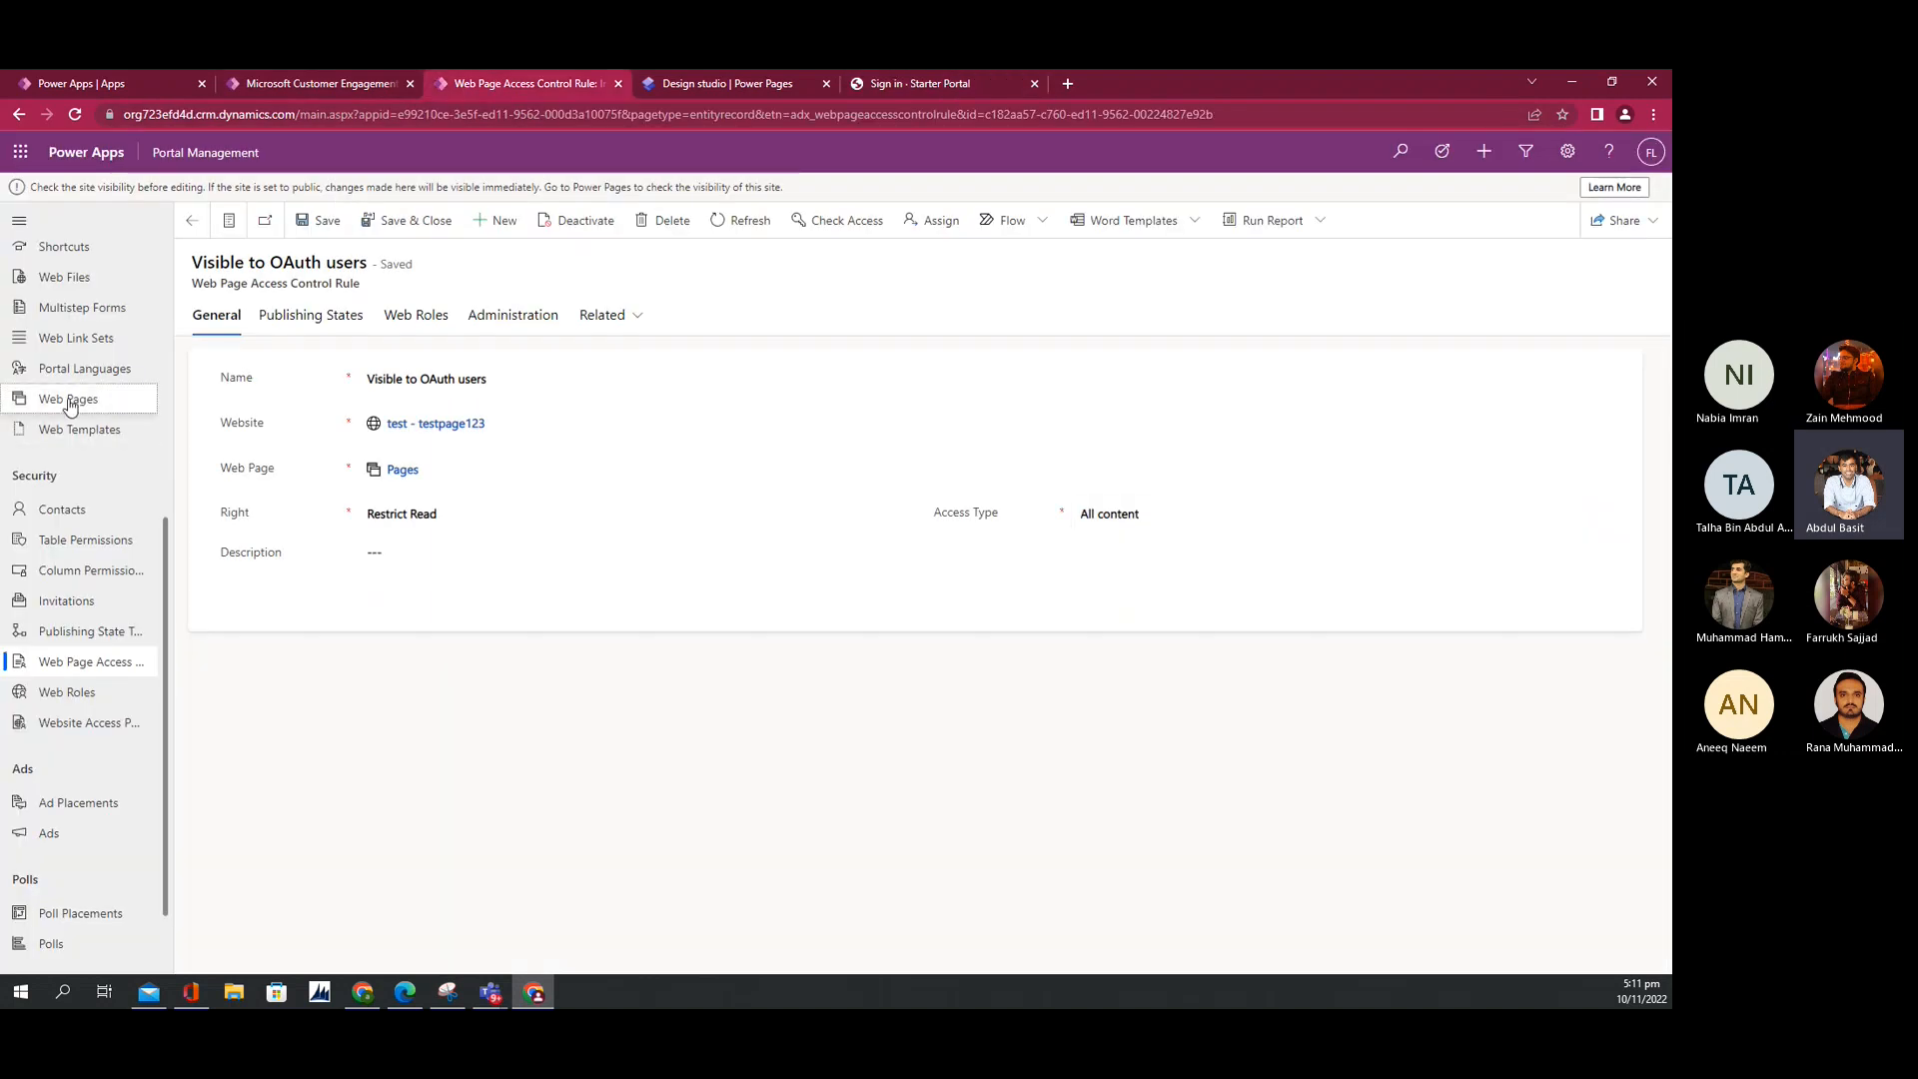
Step: From the design studio's Set up area, launch Portal Management to list the site's 11 web pages
click(73, 398)
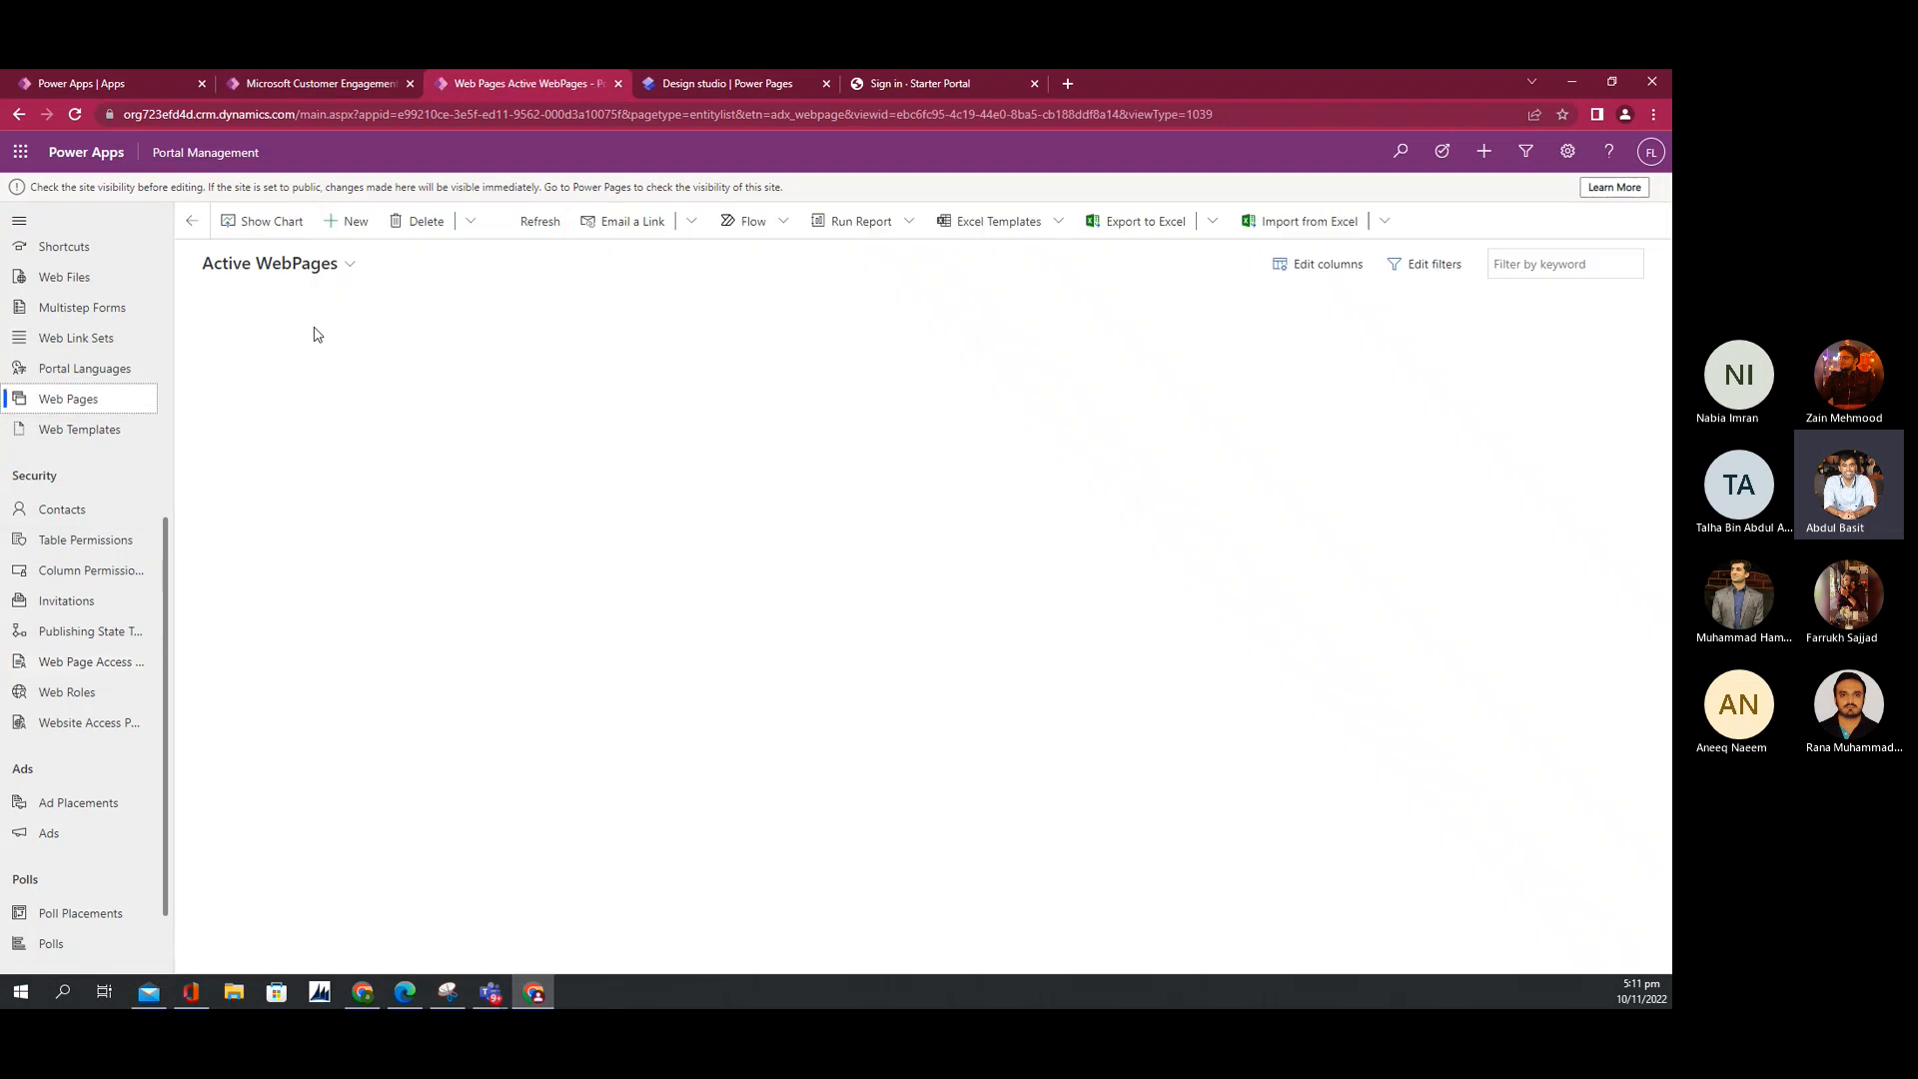
click(759, 76)
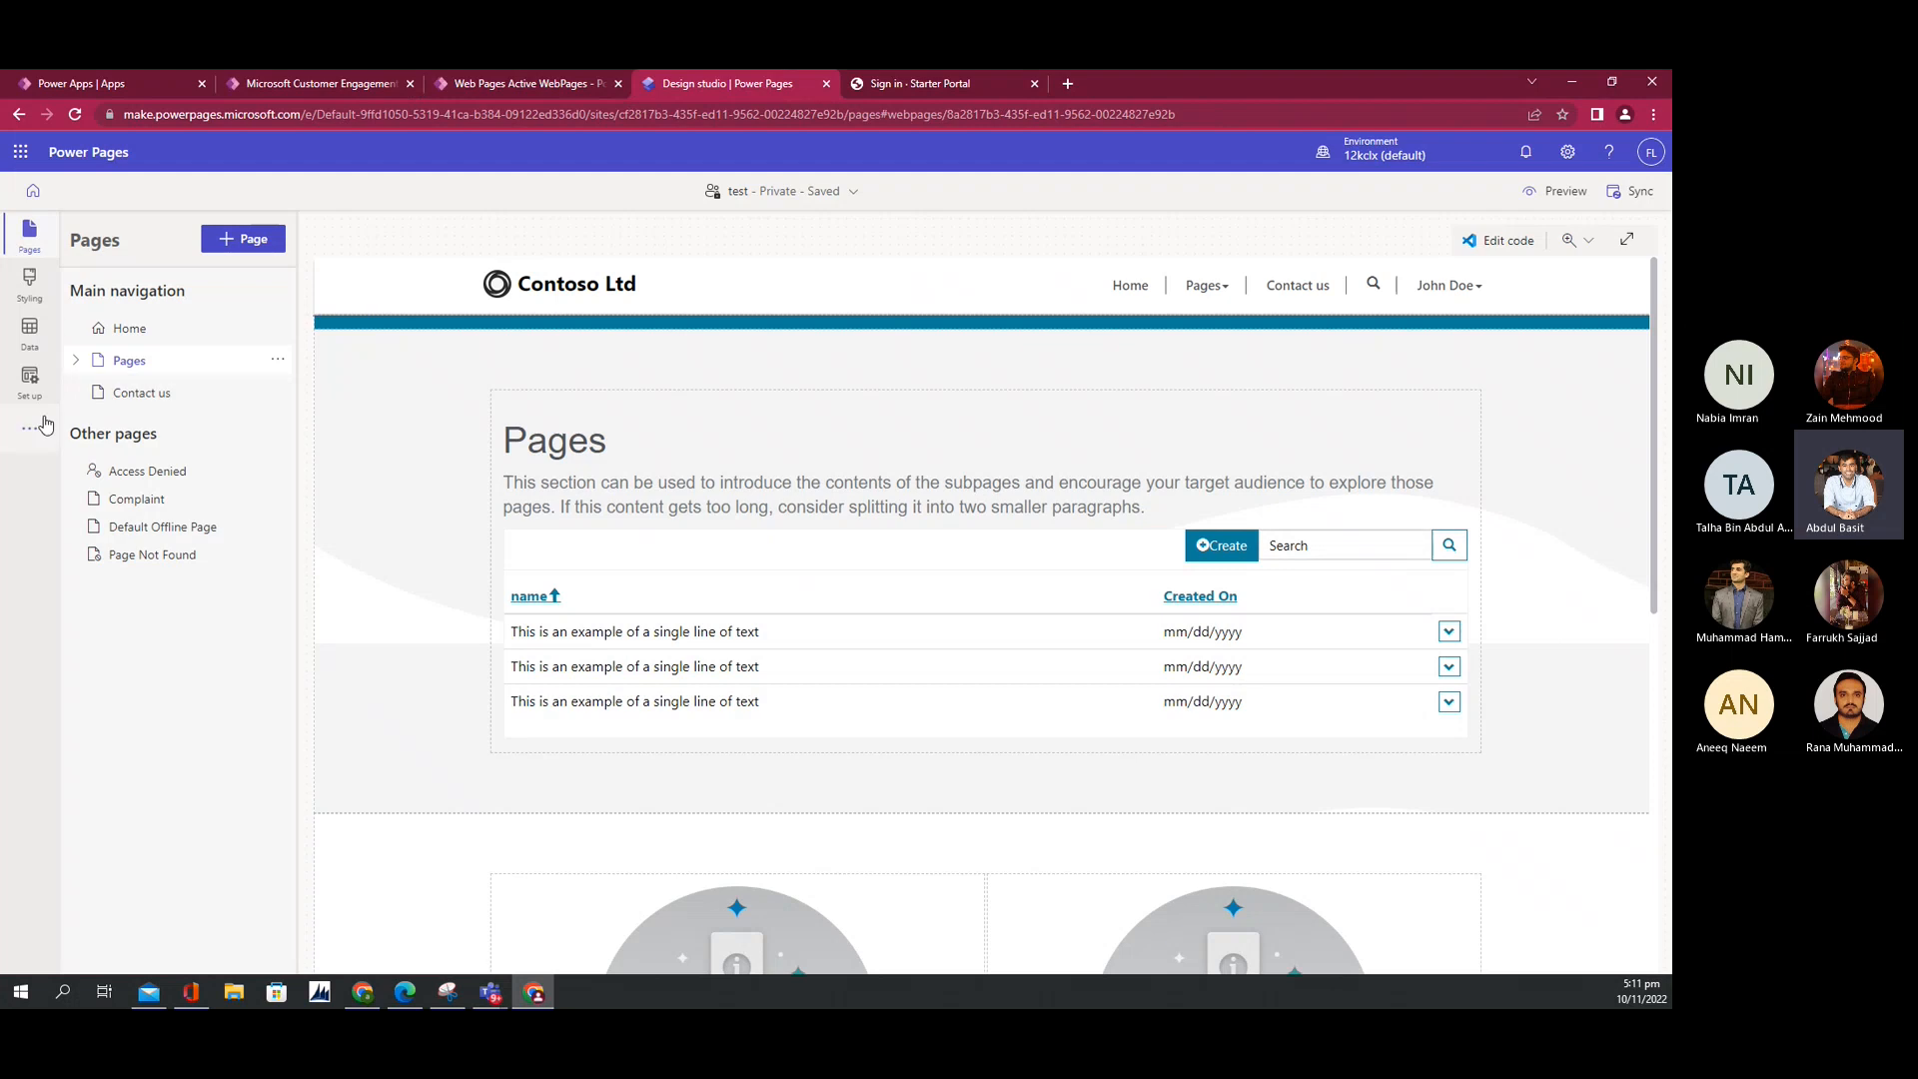
click(29, 380)
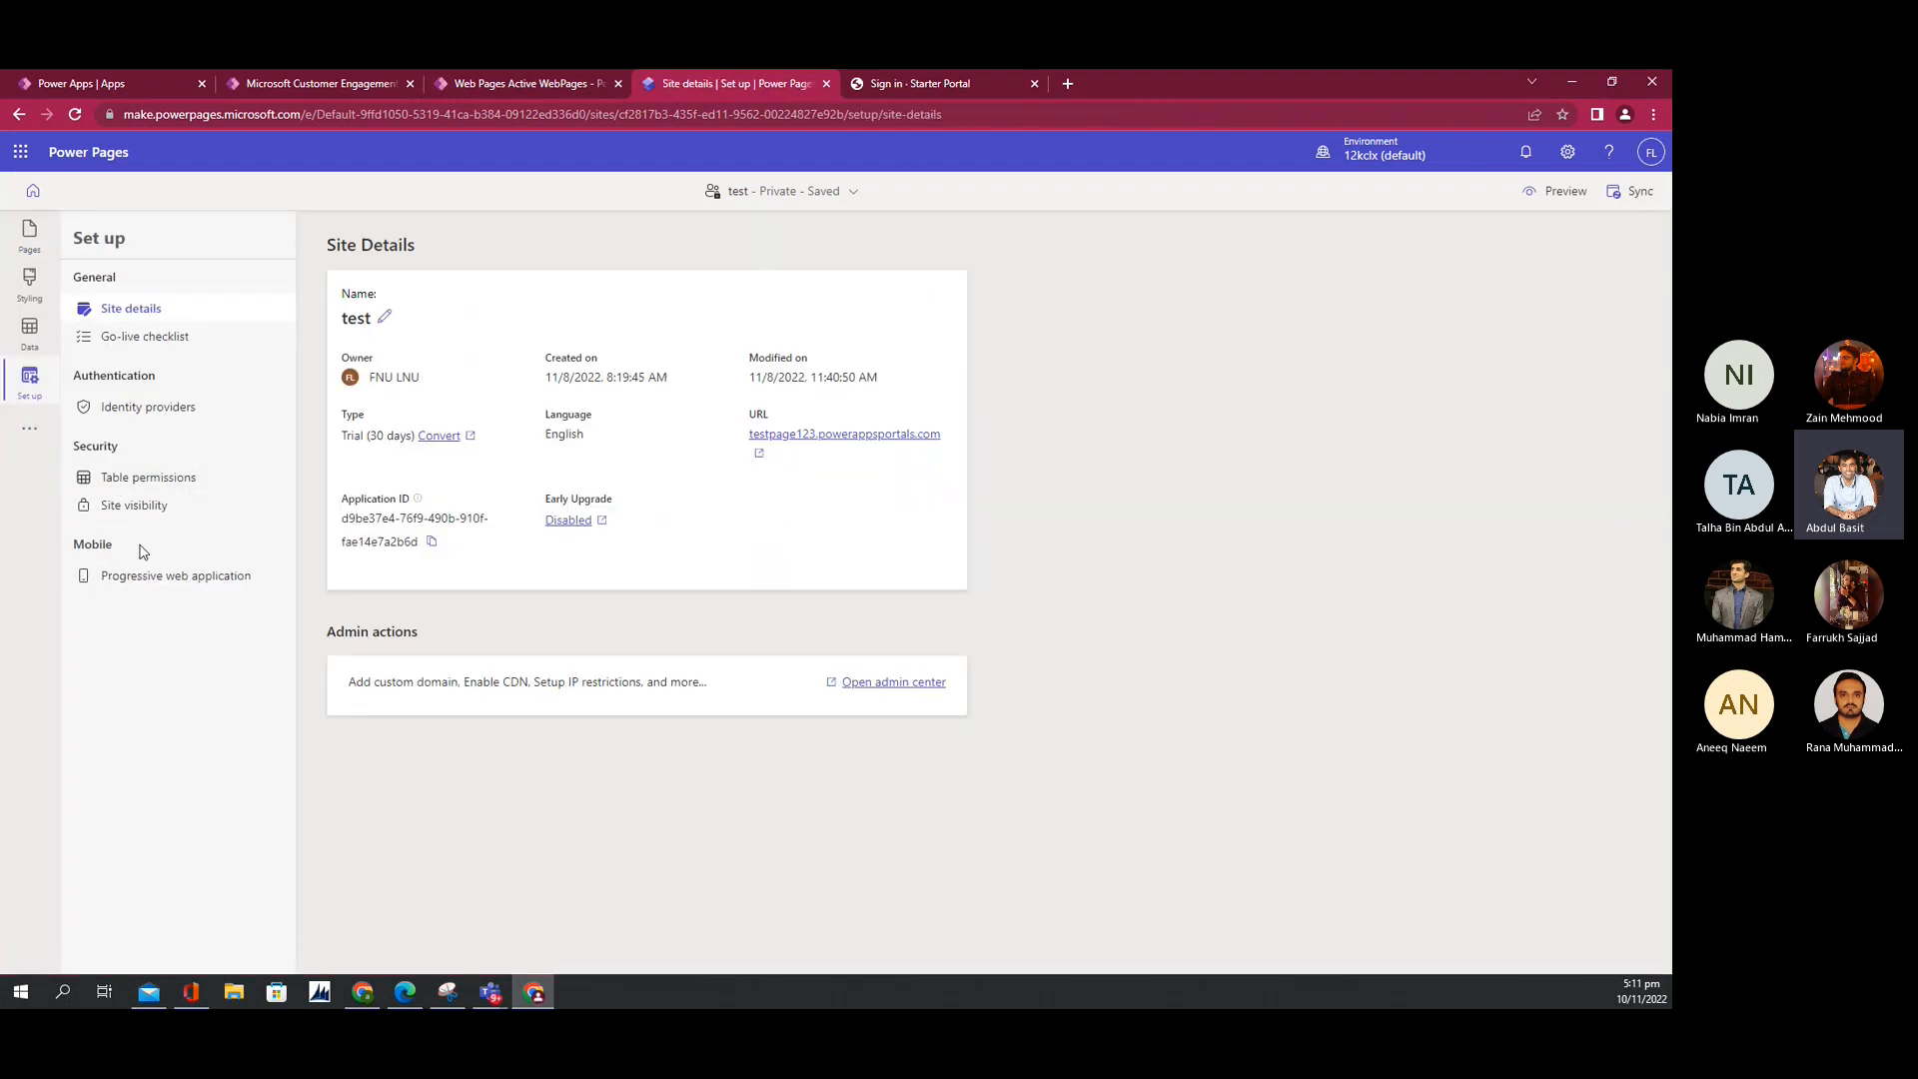
click(34, 436)
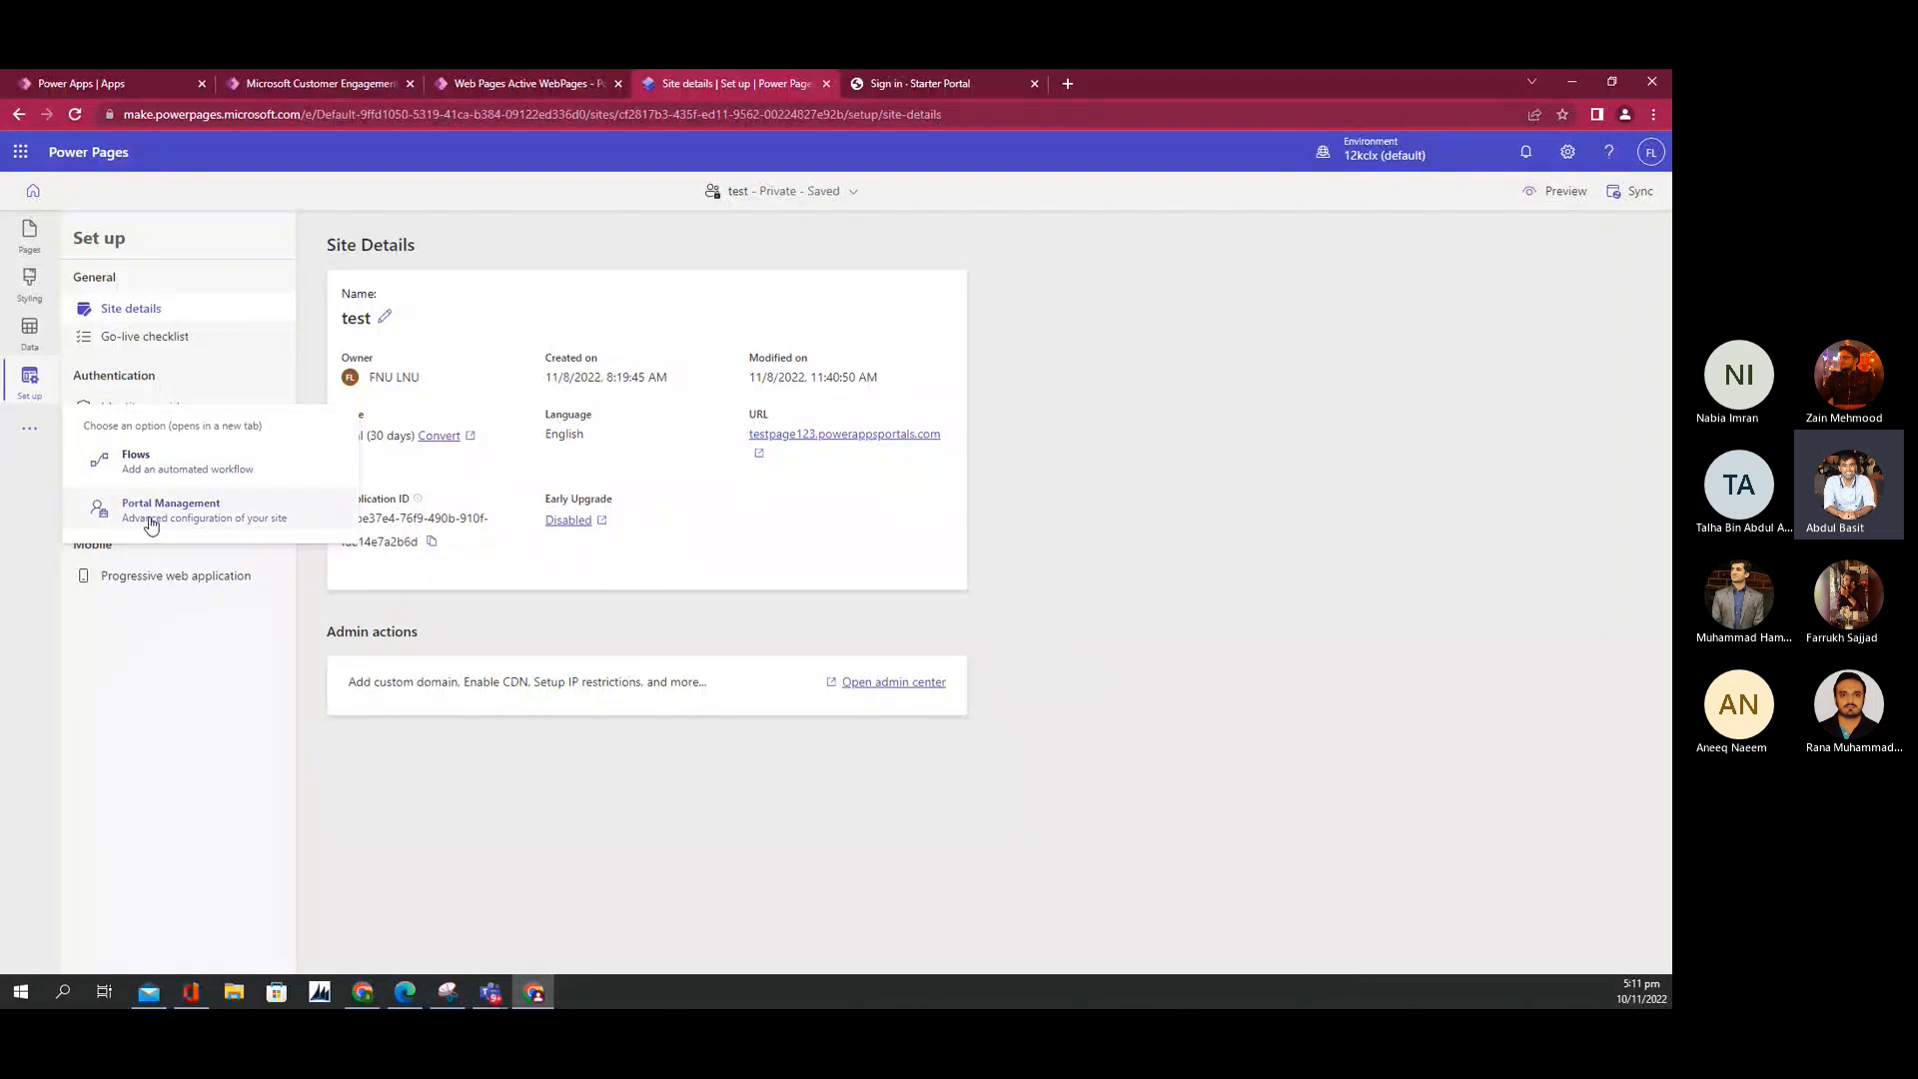
click(475, 82)
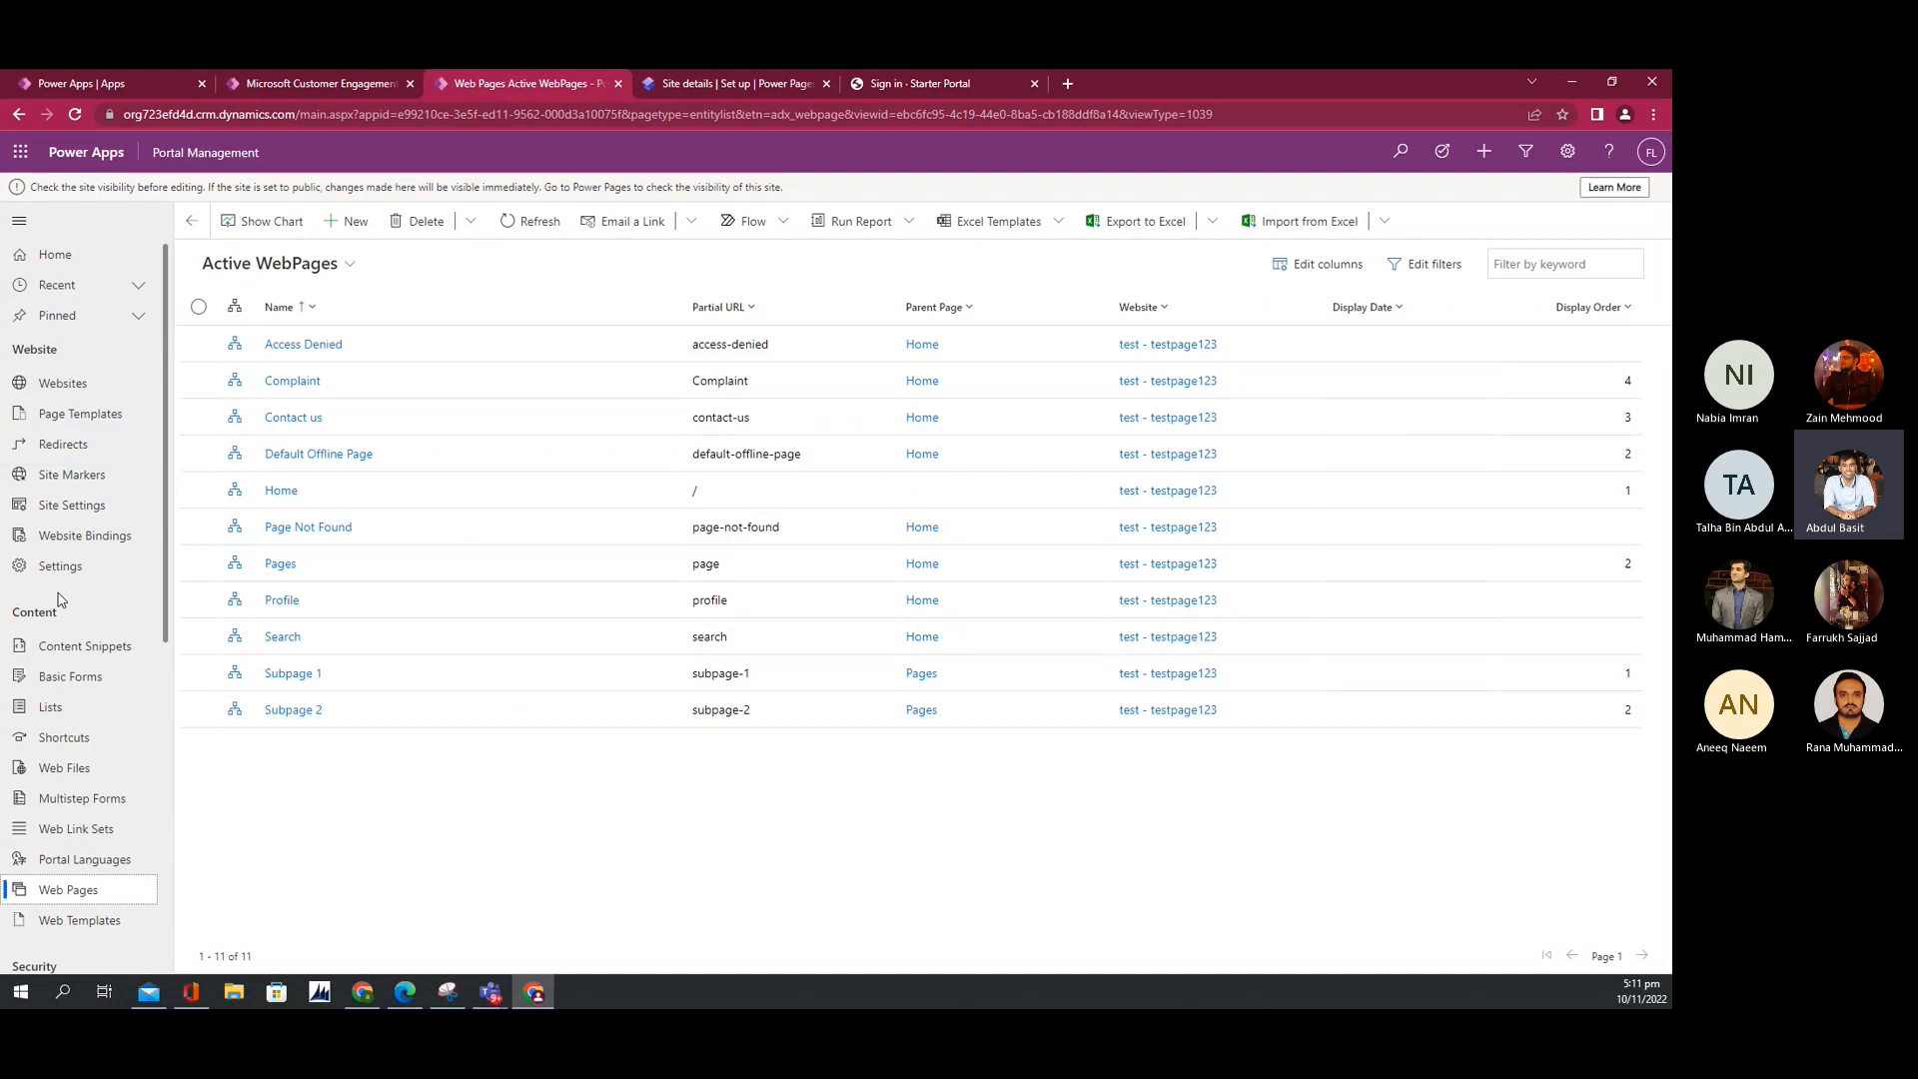
Step: Check the sign-in page, then open the Pages web page record (partial URL 'page', parent Home)
click(909, 82)
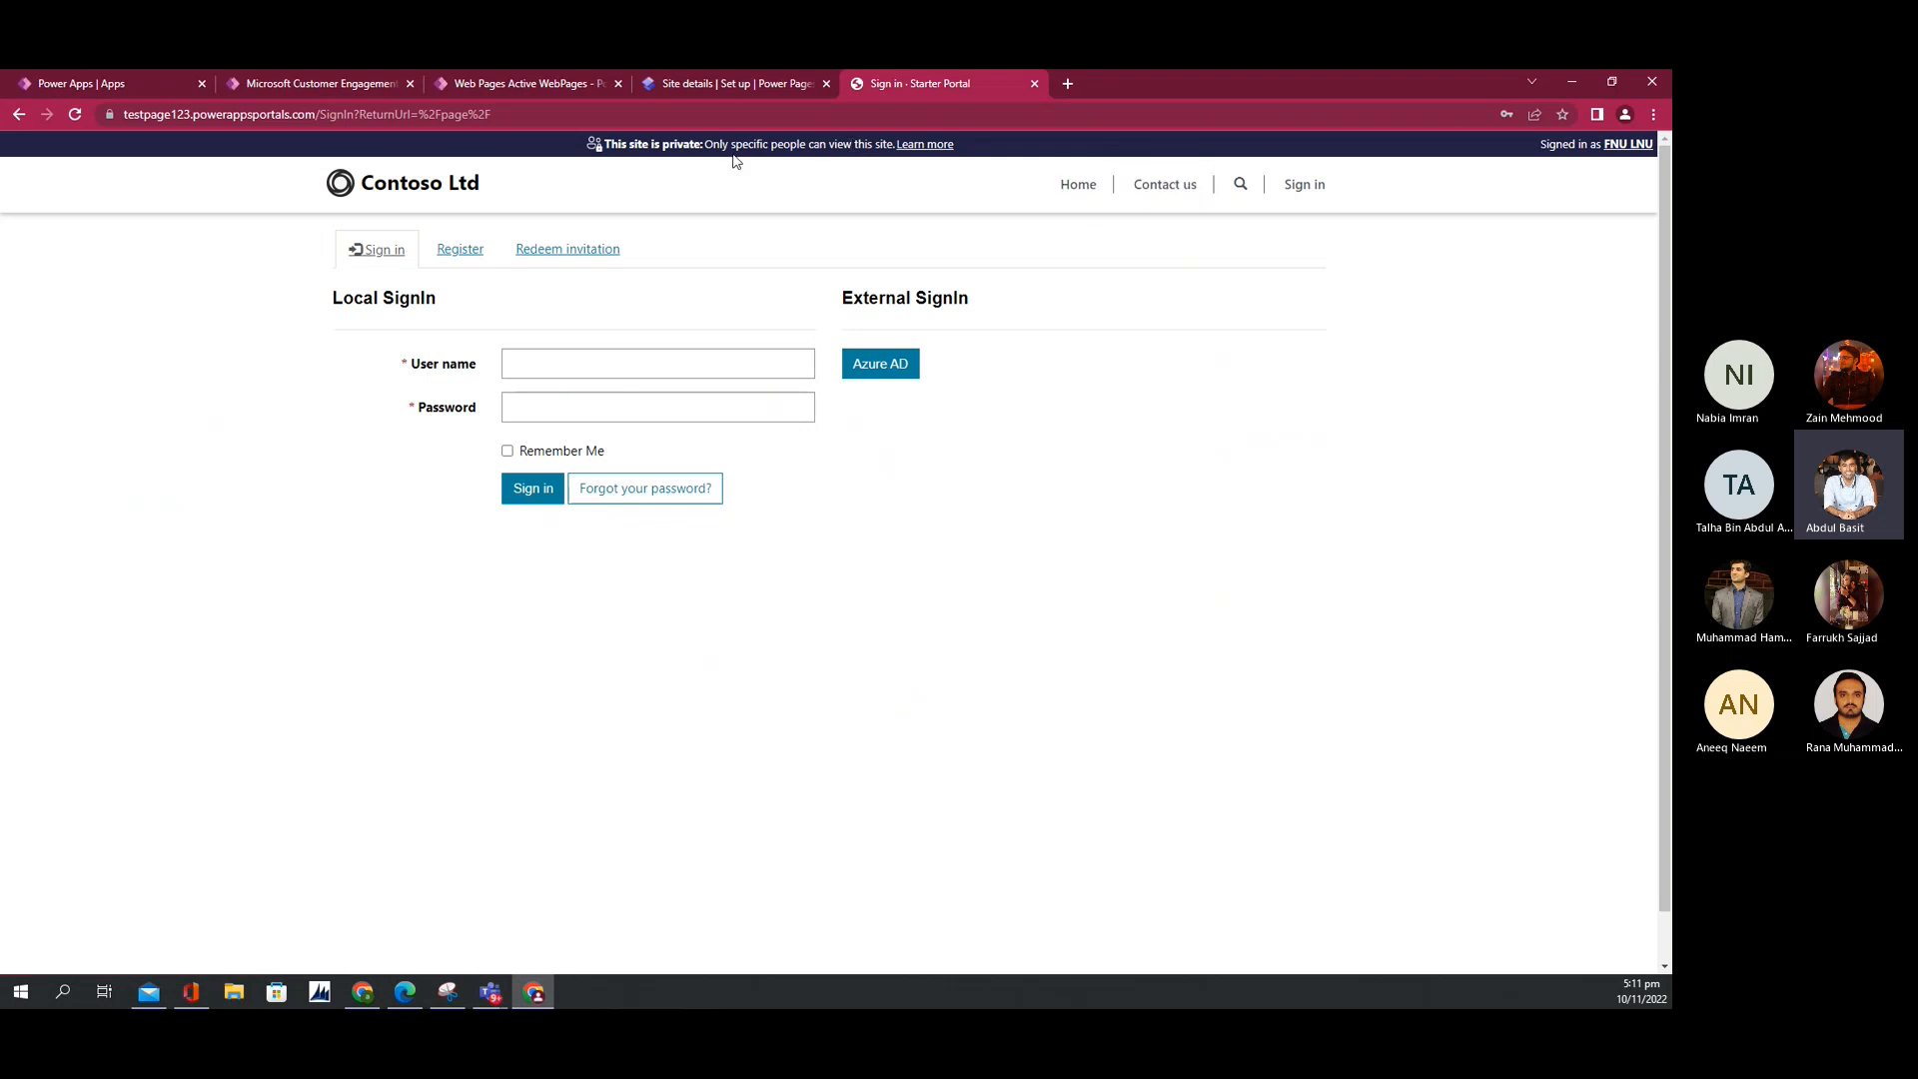
click(499, 92)
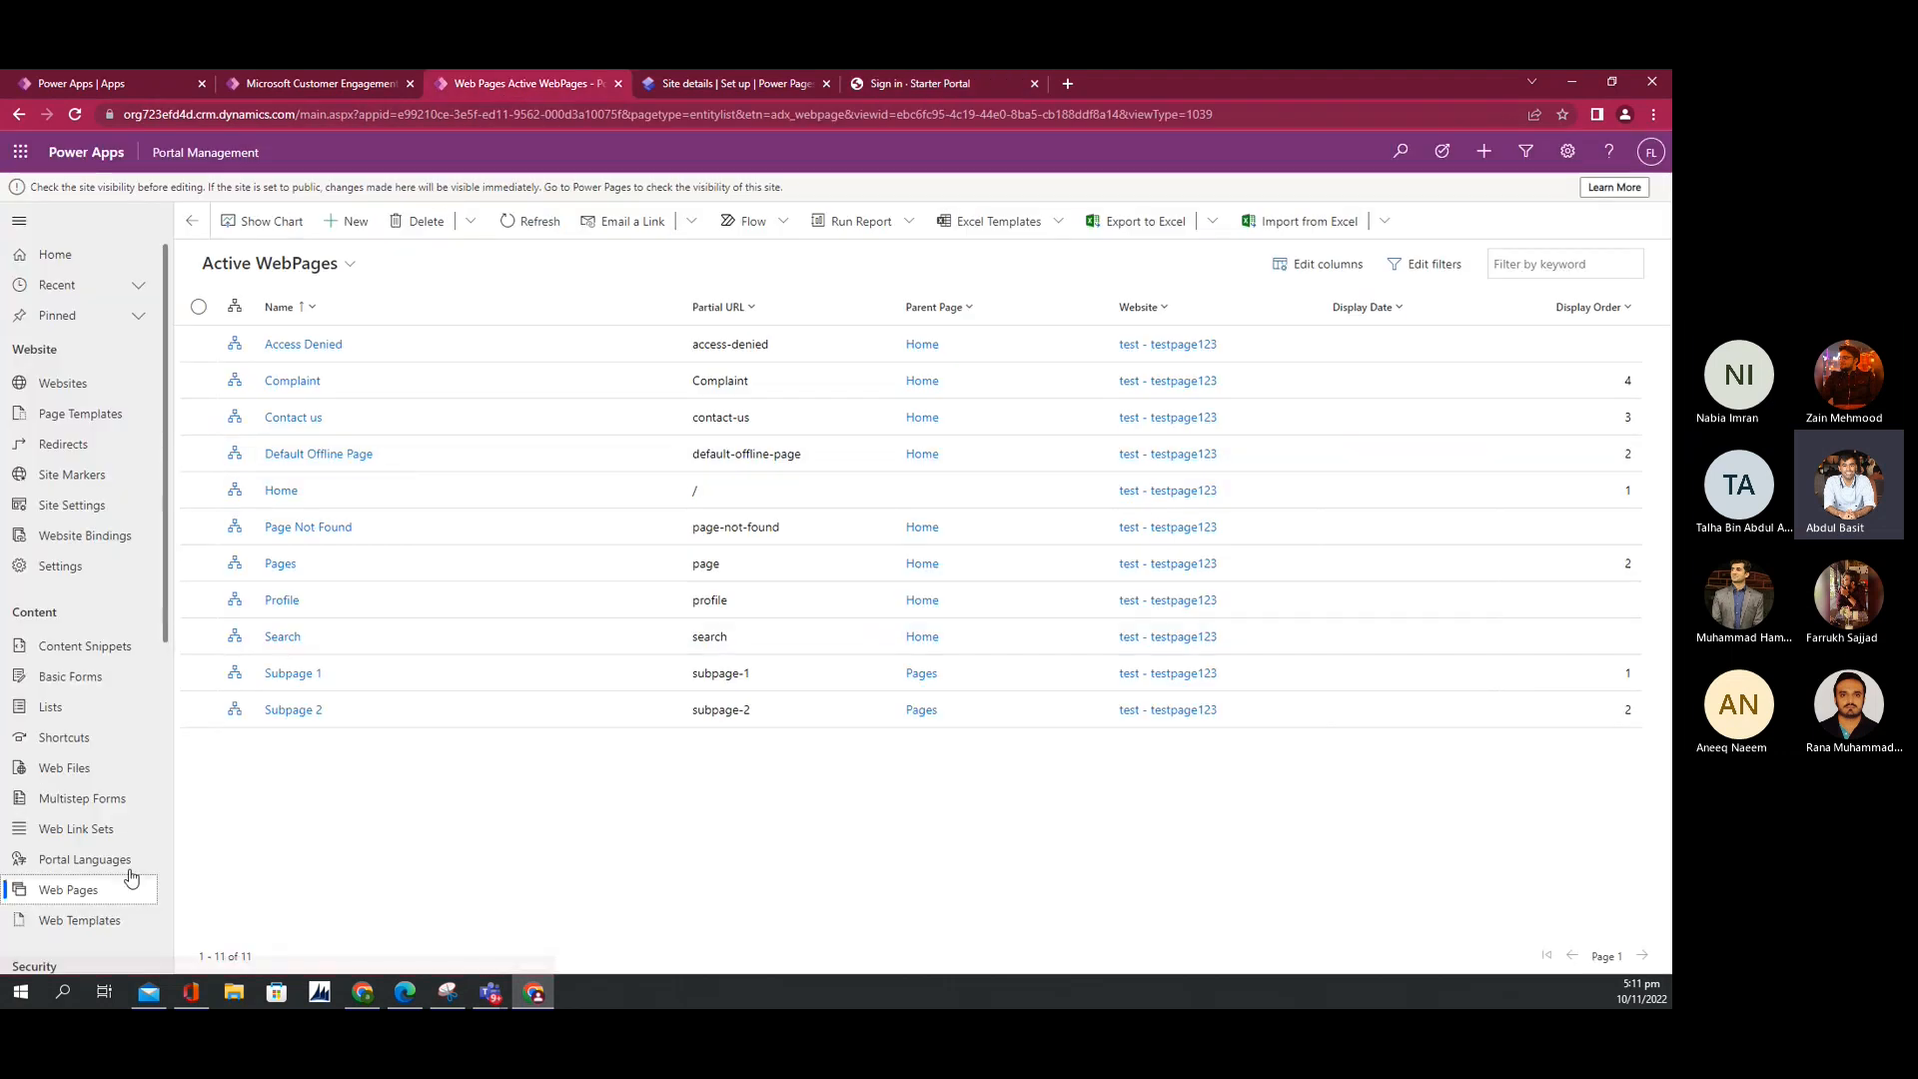
click(75, 892)
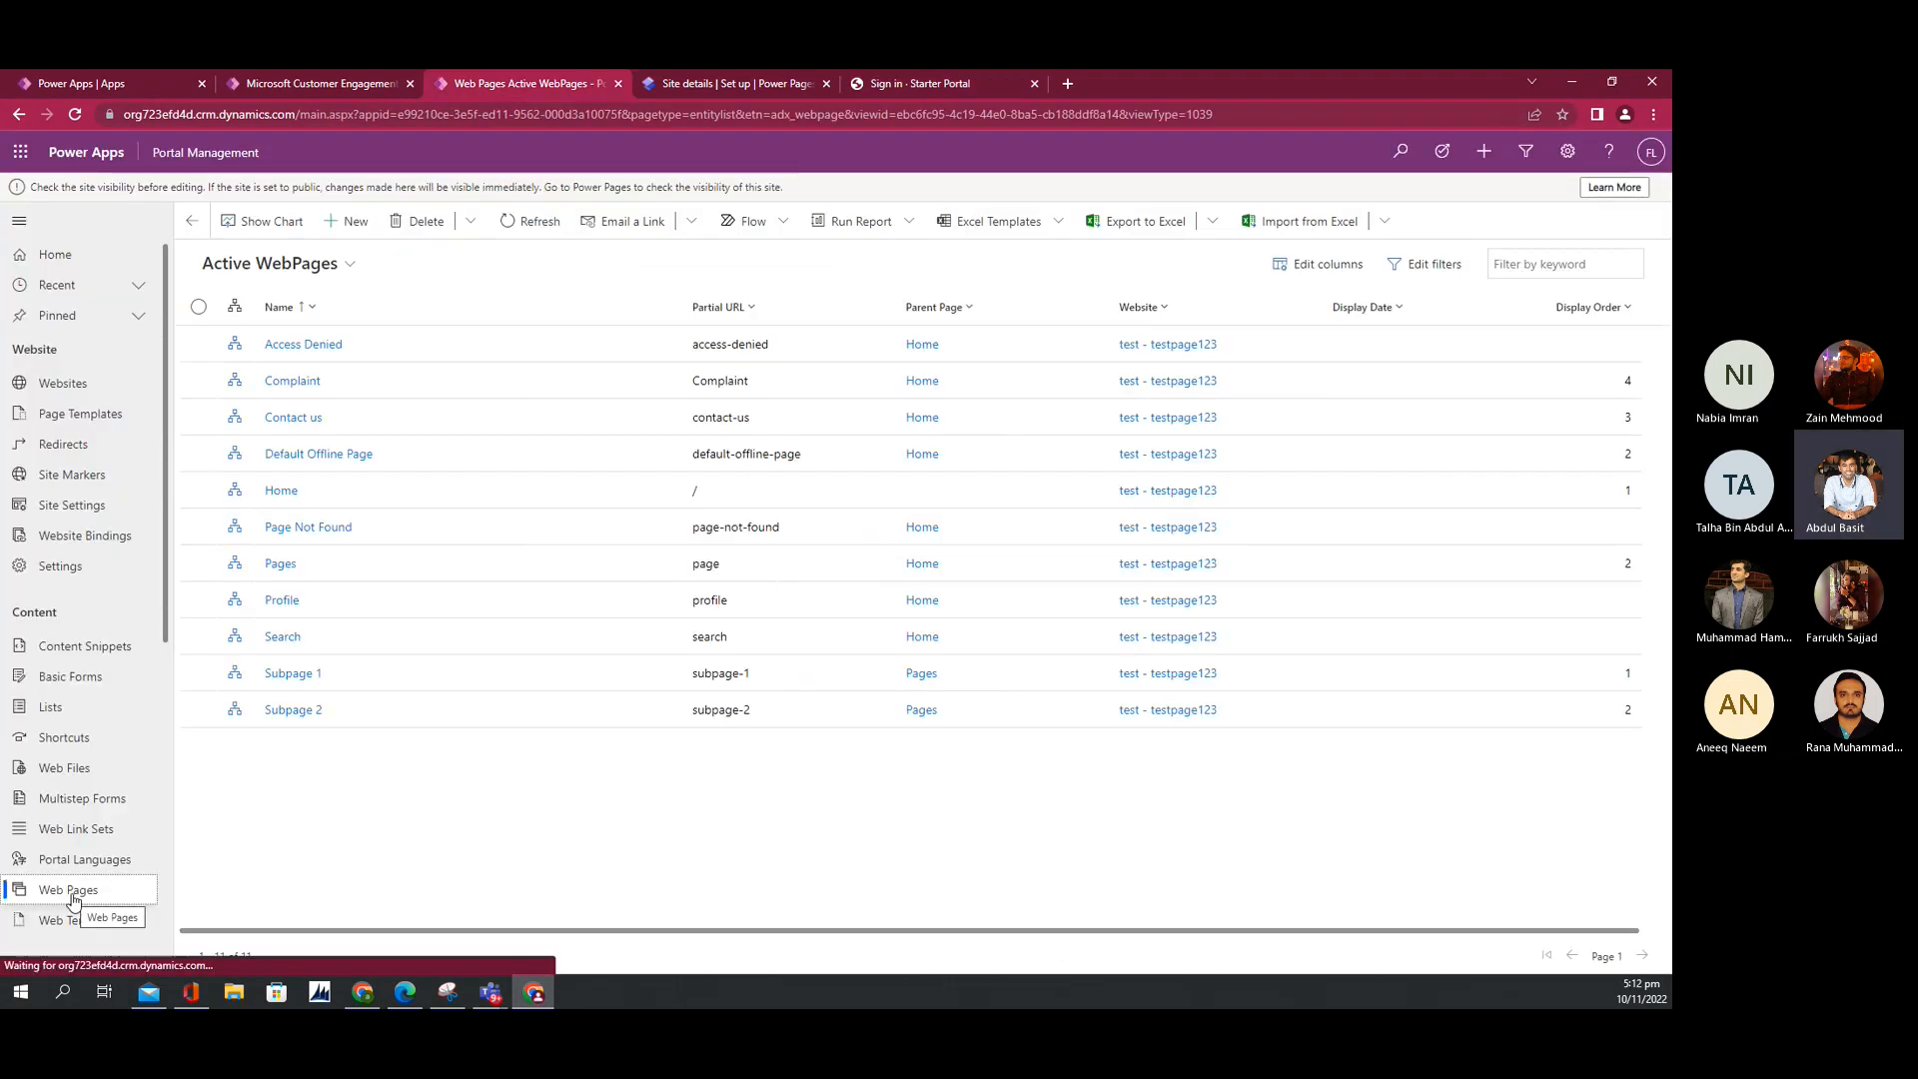
click(281, 565)
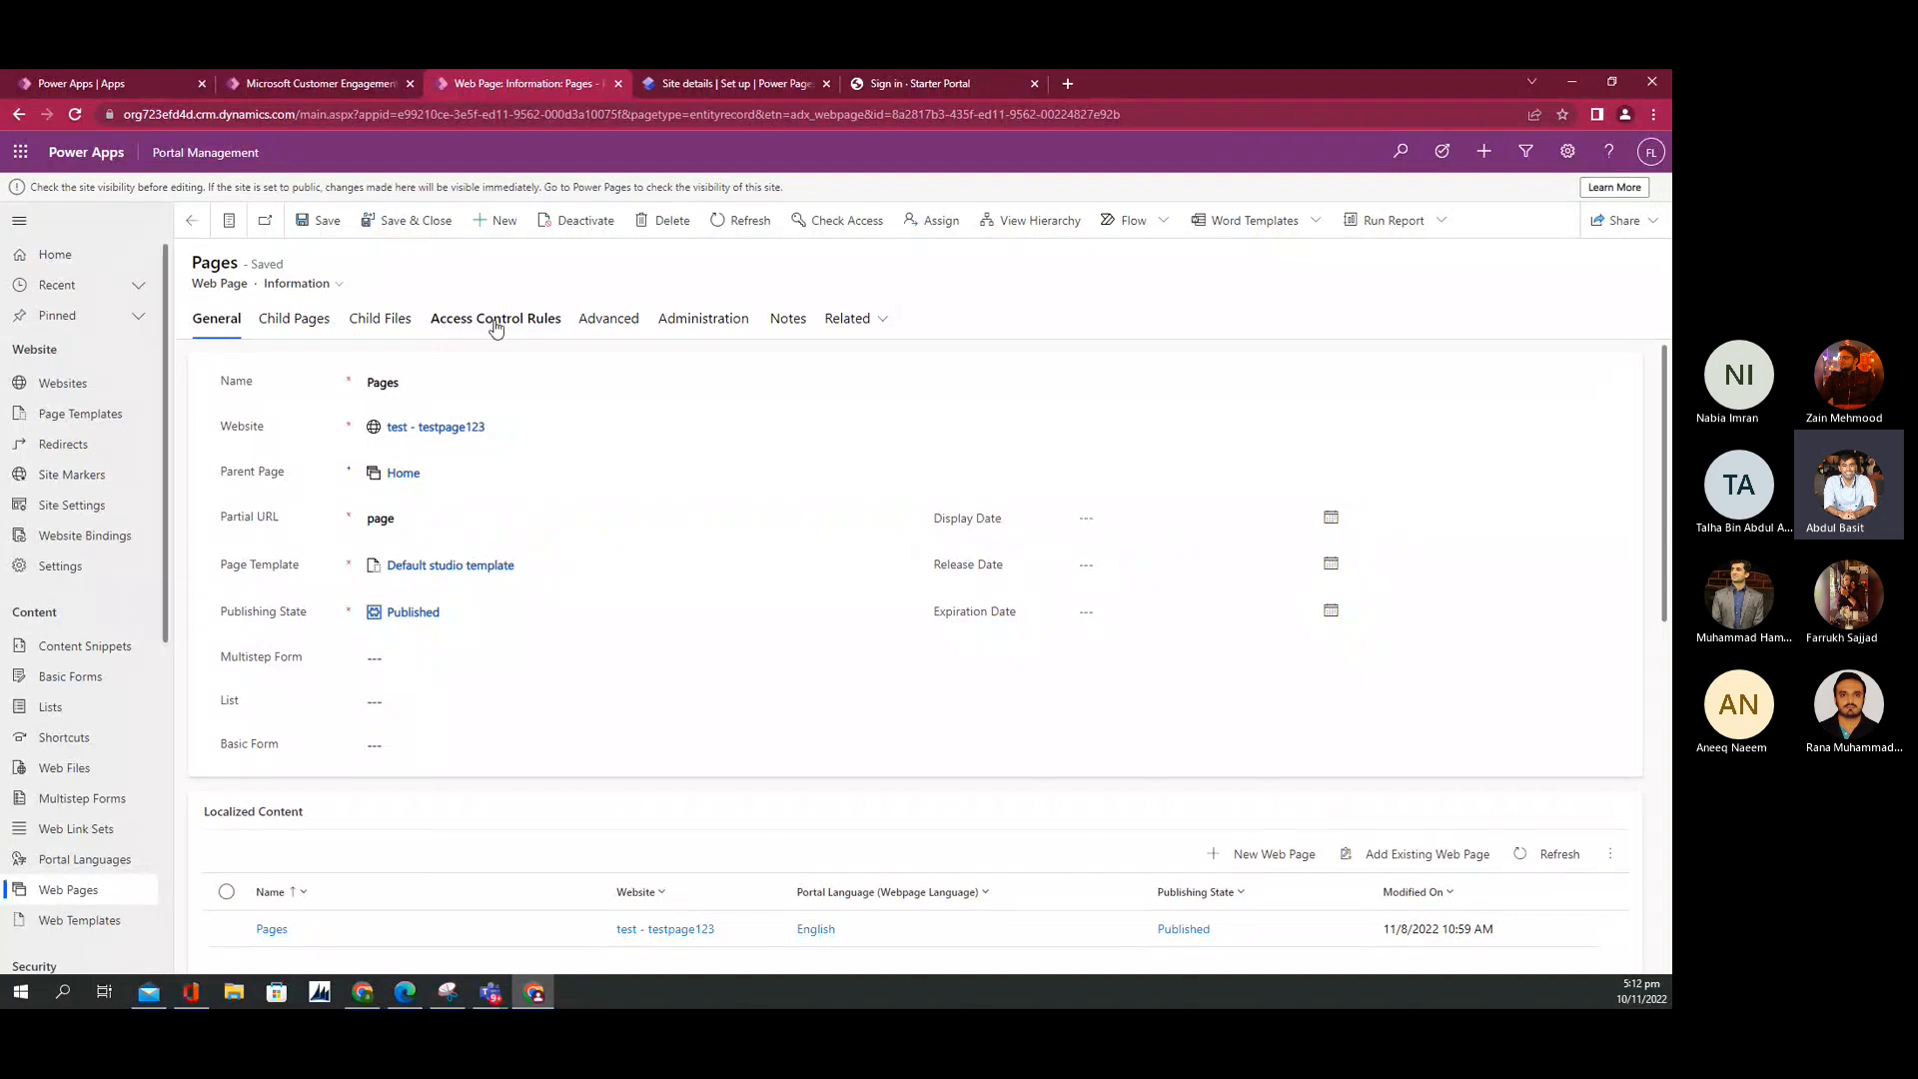
Step: Open the Pages page's Visible to OAuth users rule, keeping Restrict Read with All content access
click(535, 328)
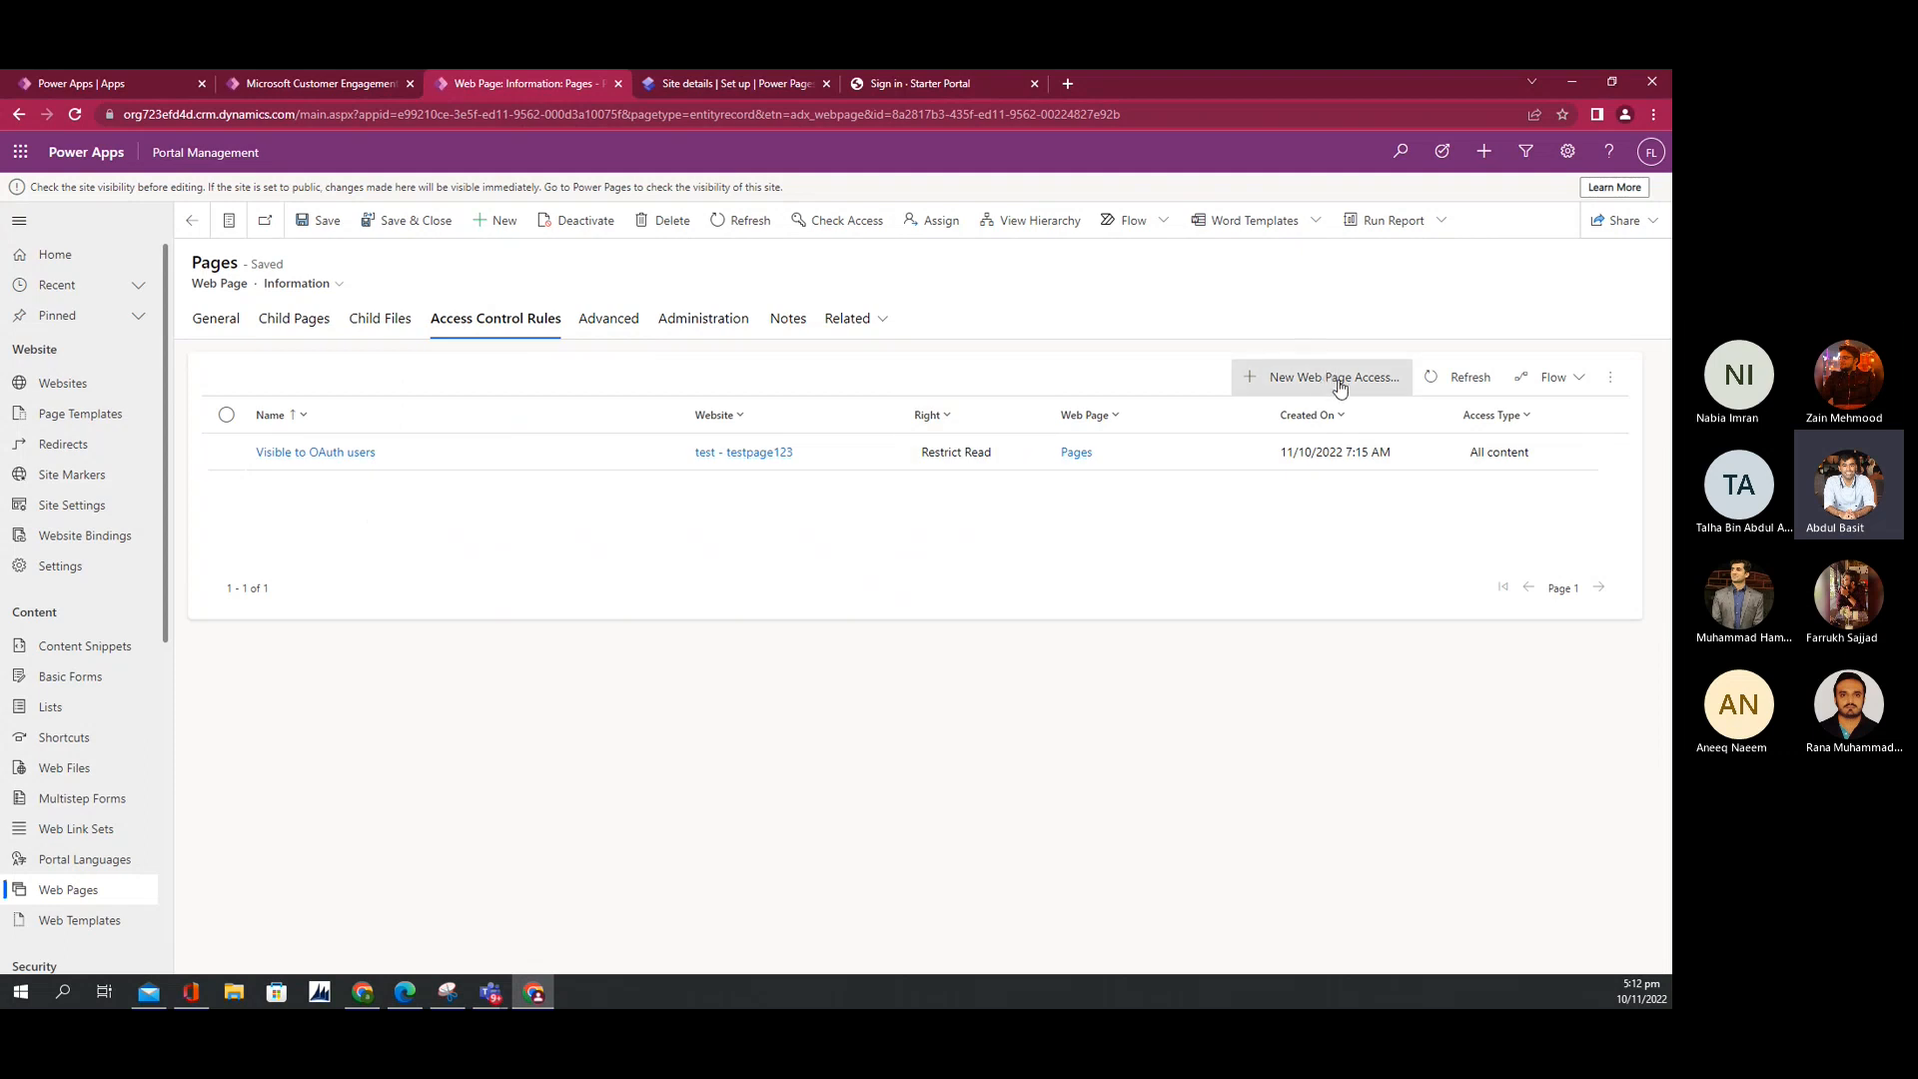
click(324, 453)
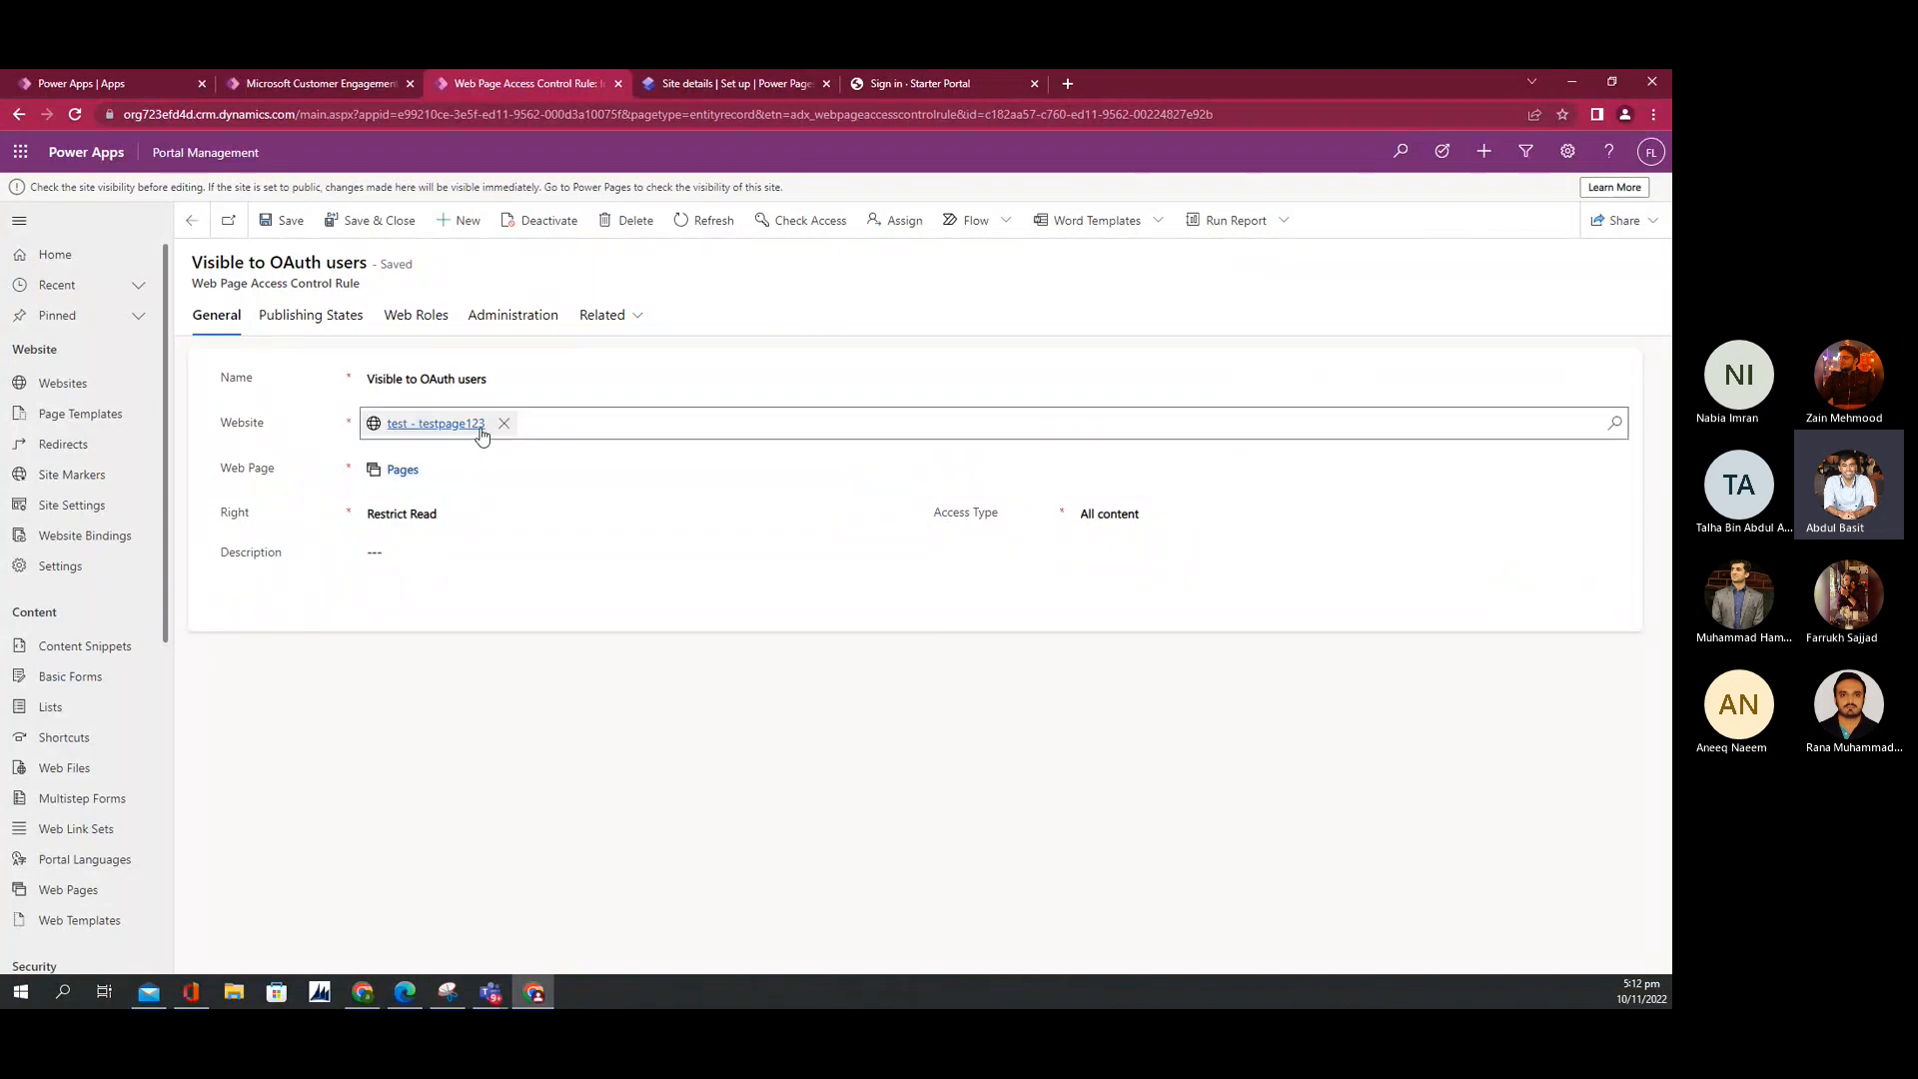
click(460, 523)
click(461, 524)
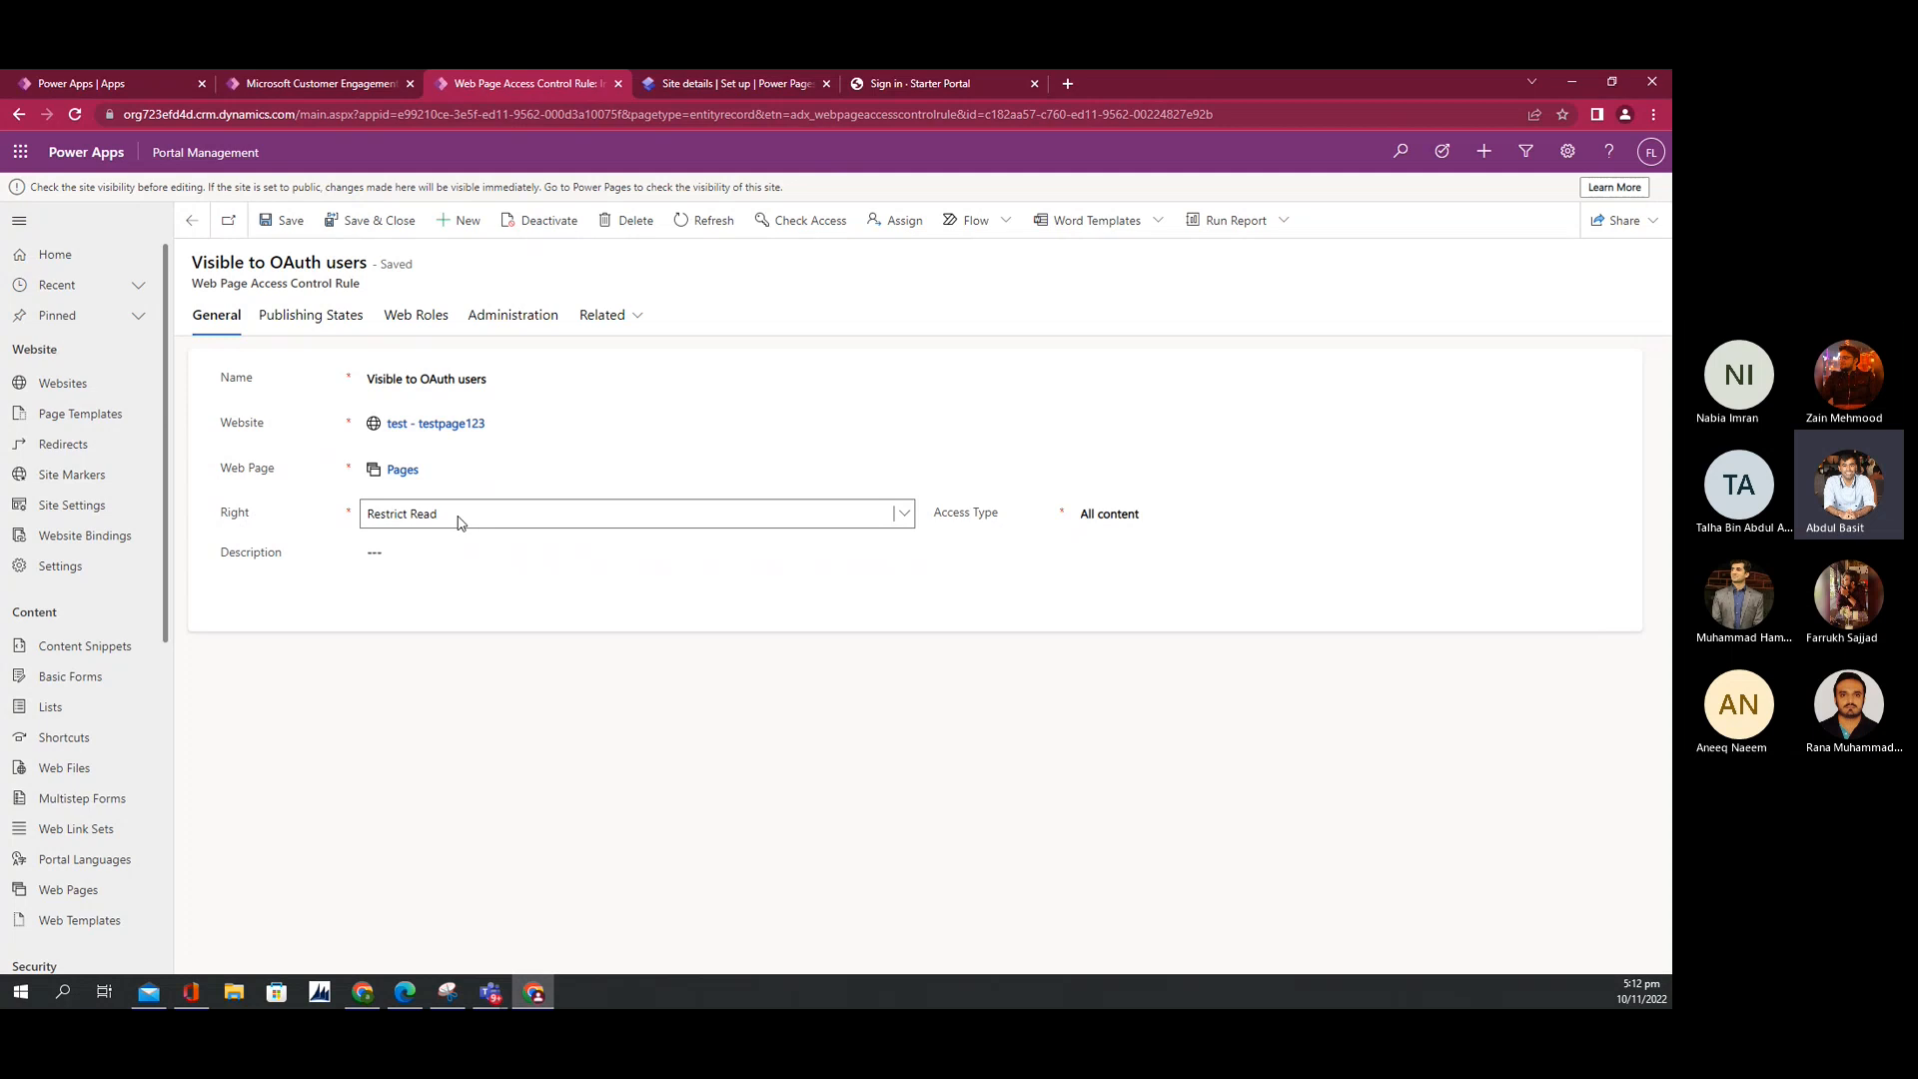
click(1125, 517)
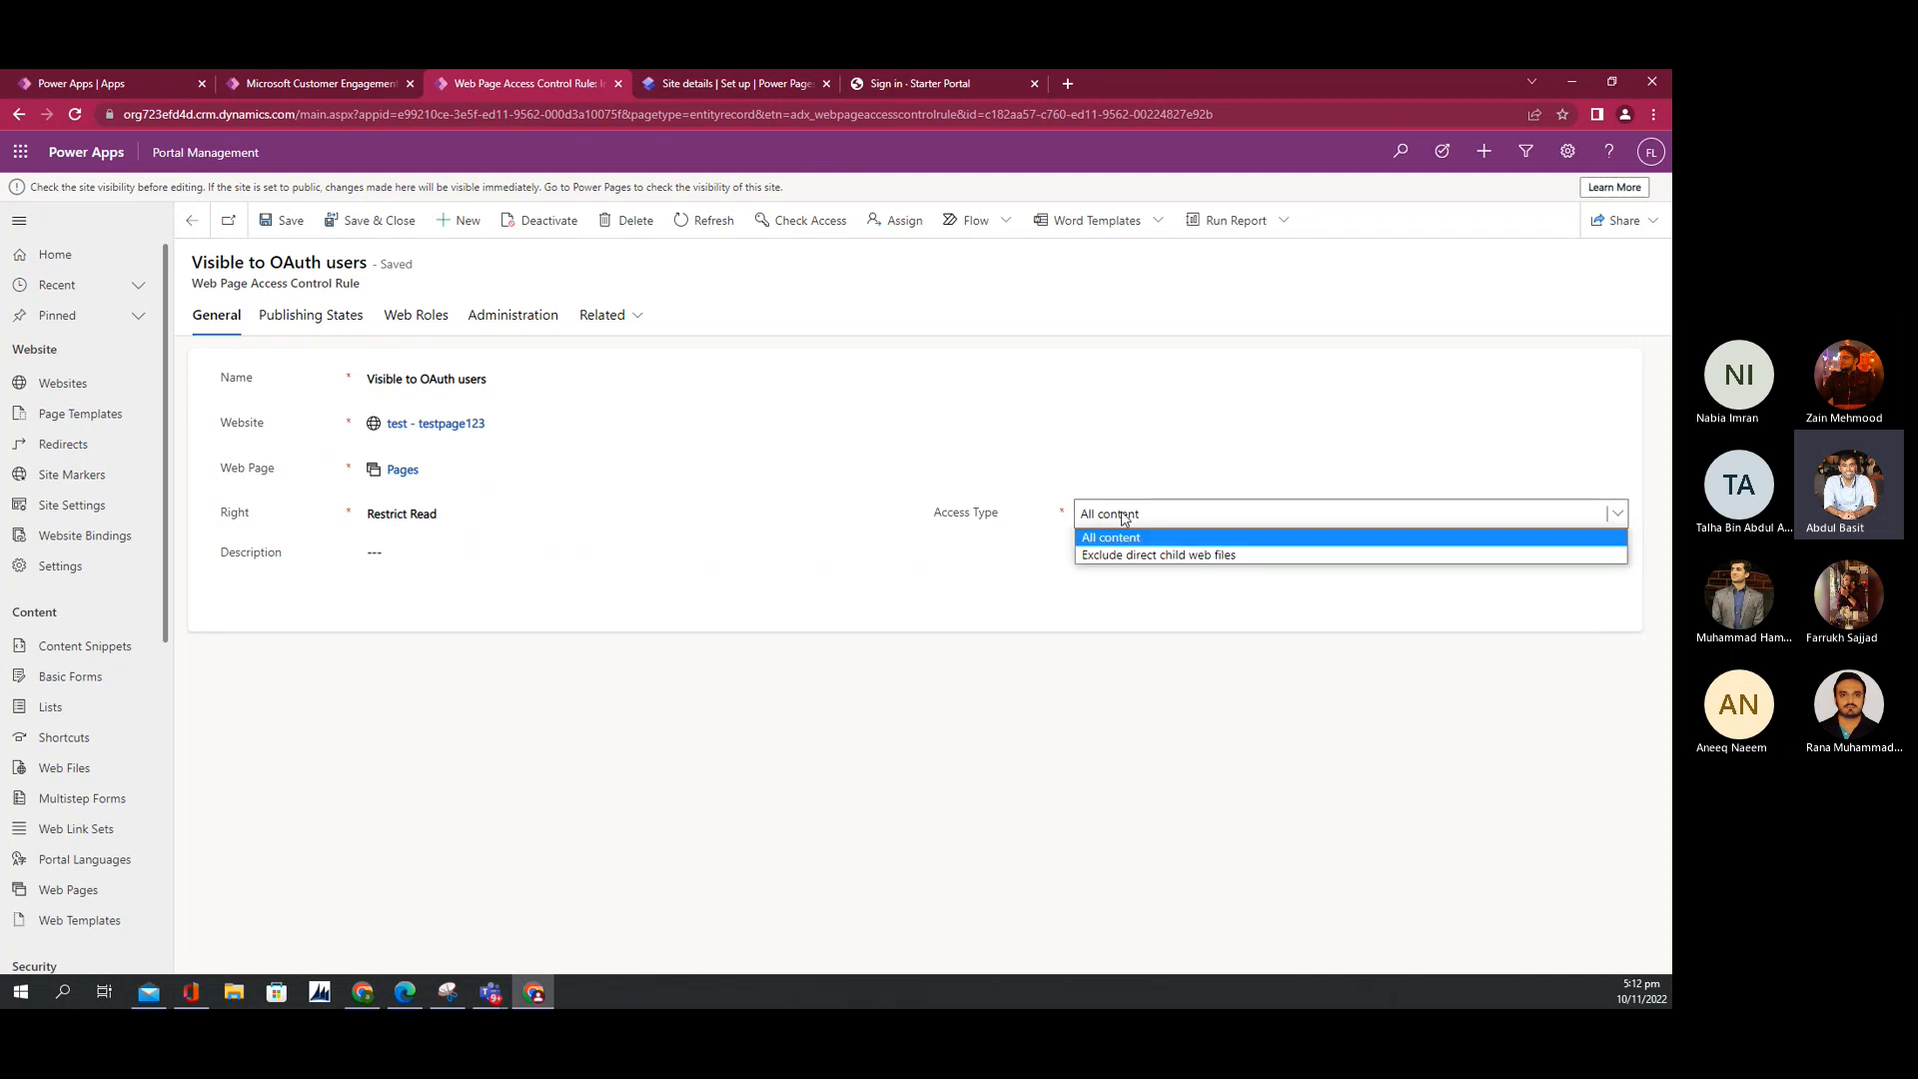
click(1125, 518)
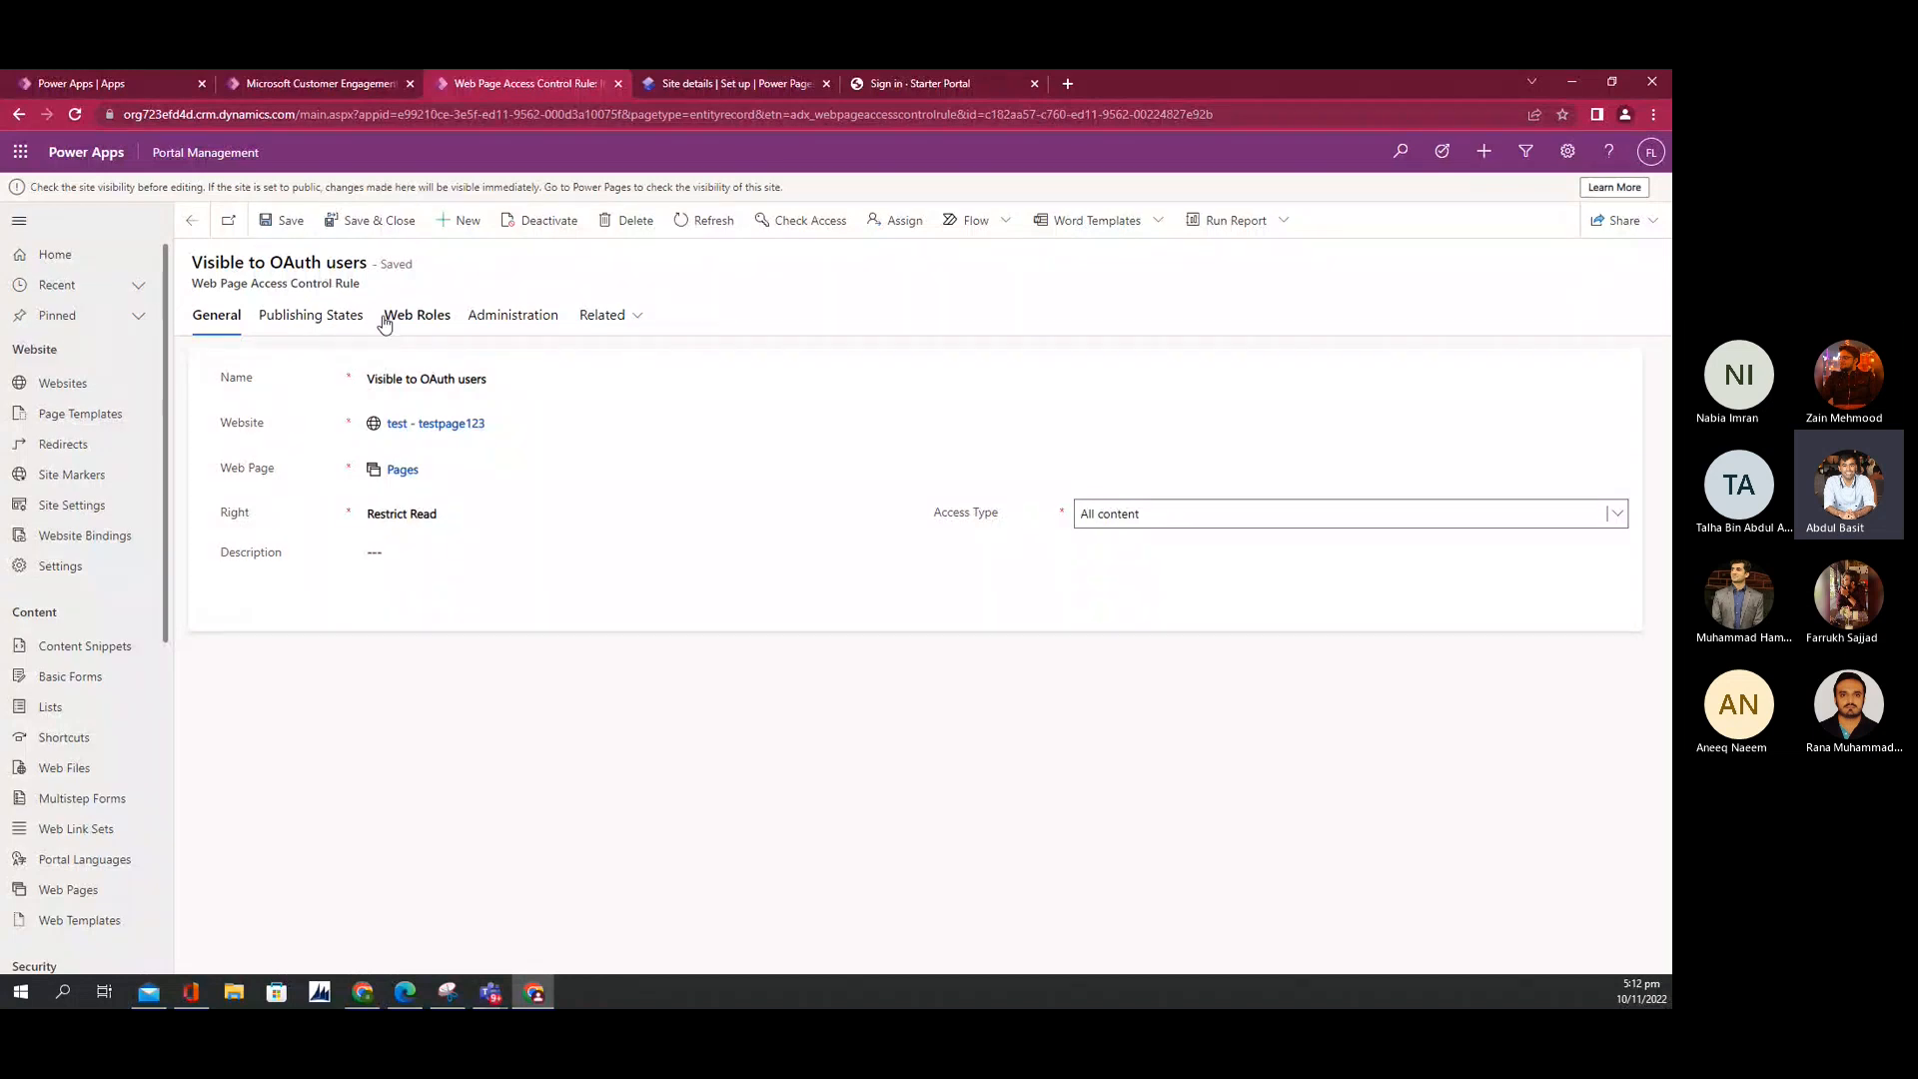
Step: Review the rule's publishing states and web roles, leaving Authenticated Users as its only role
click(310, 318)
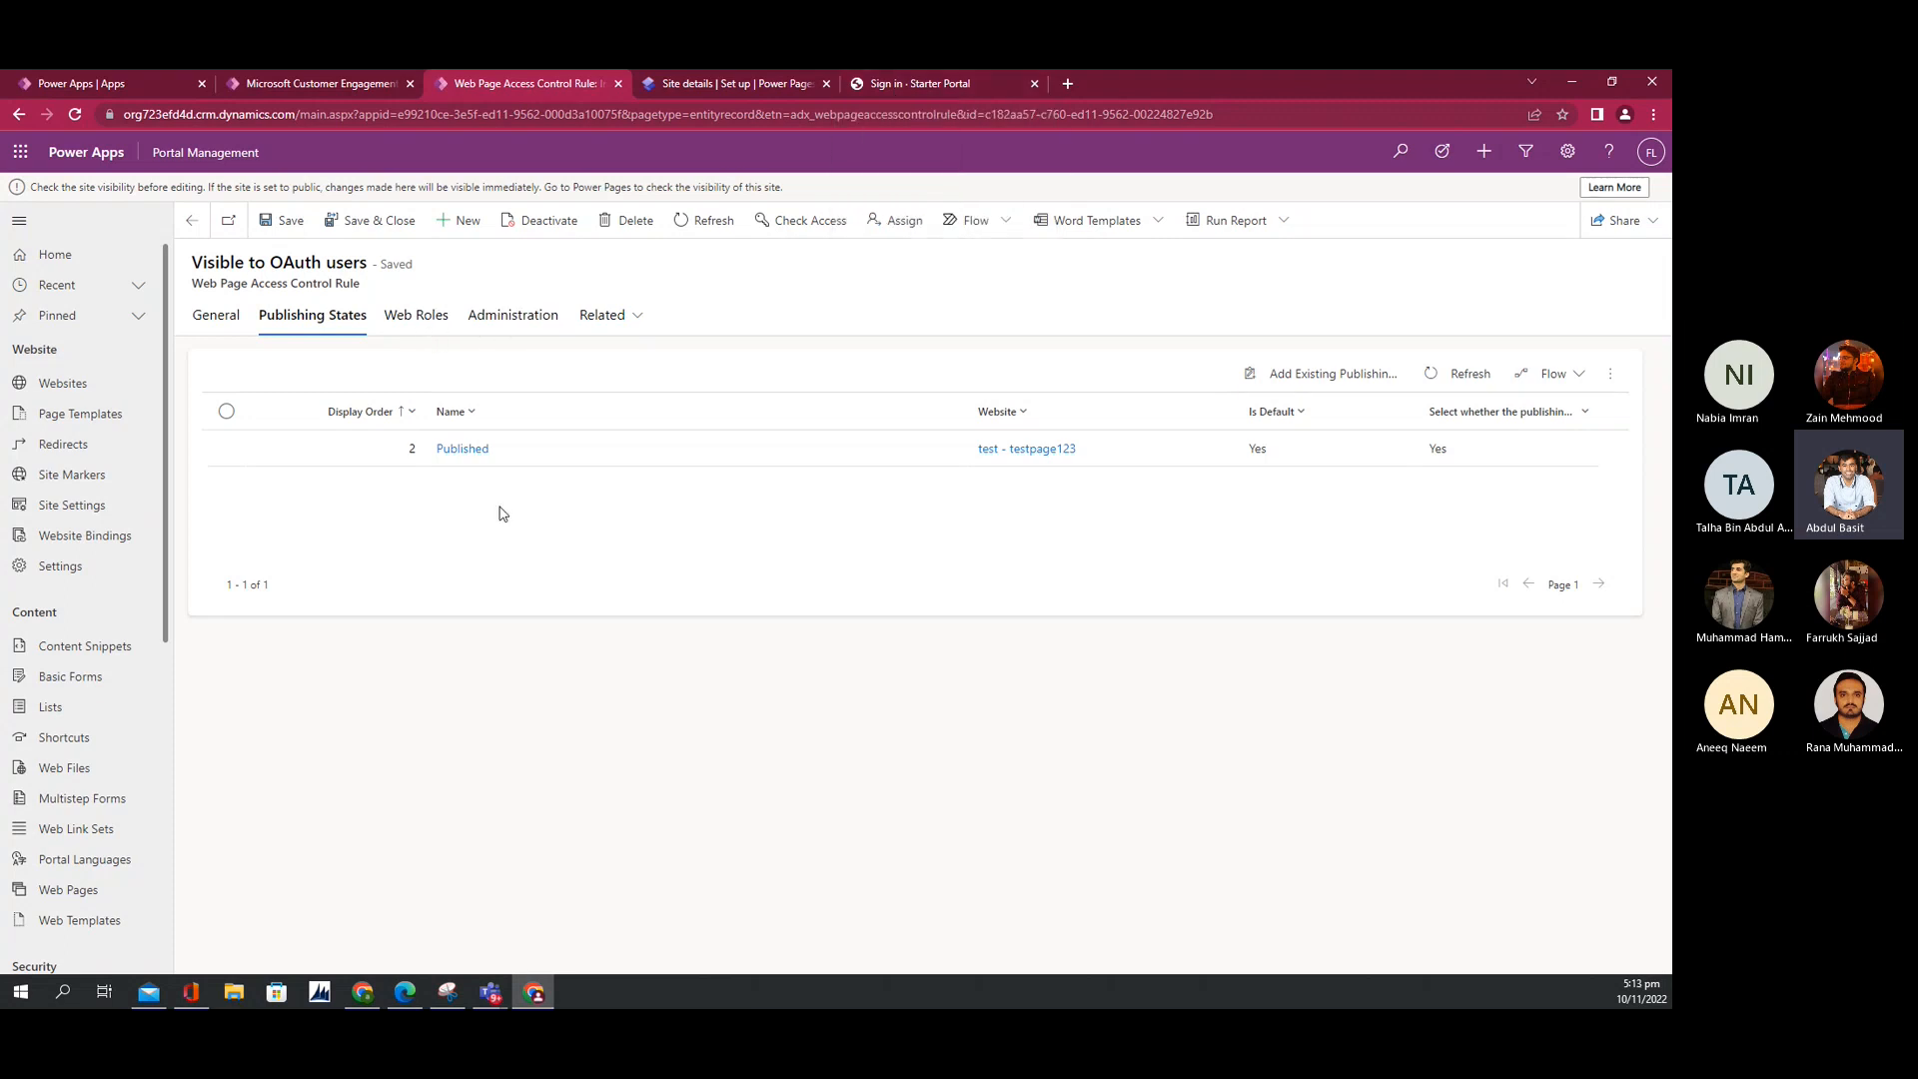
click(420, 318)
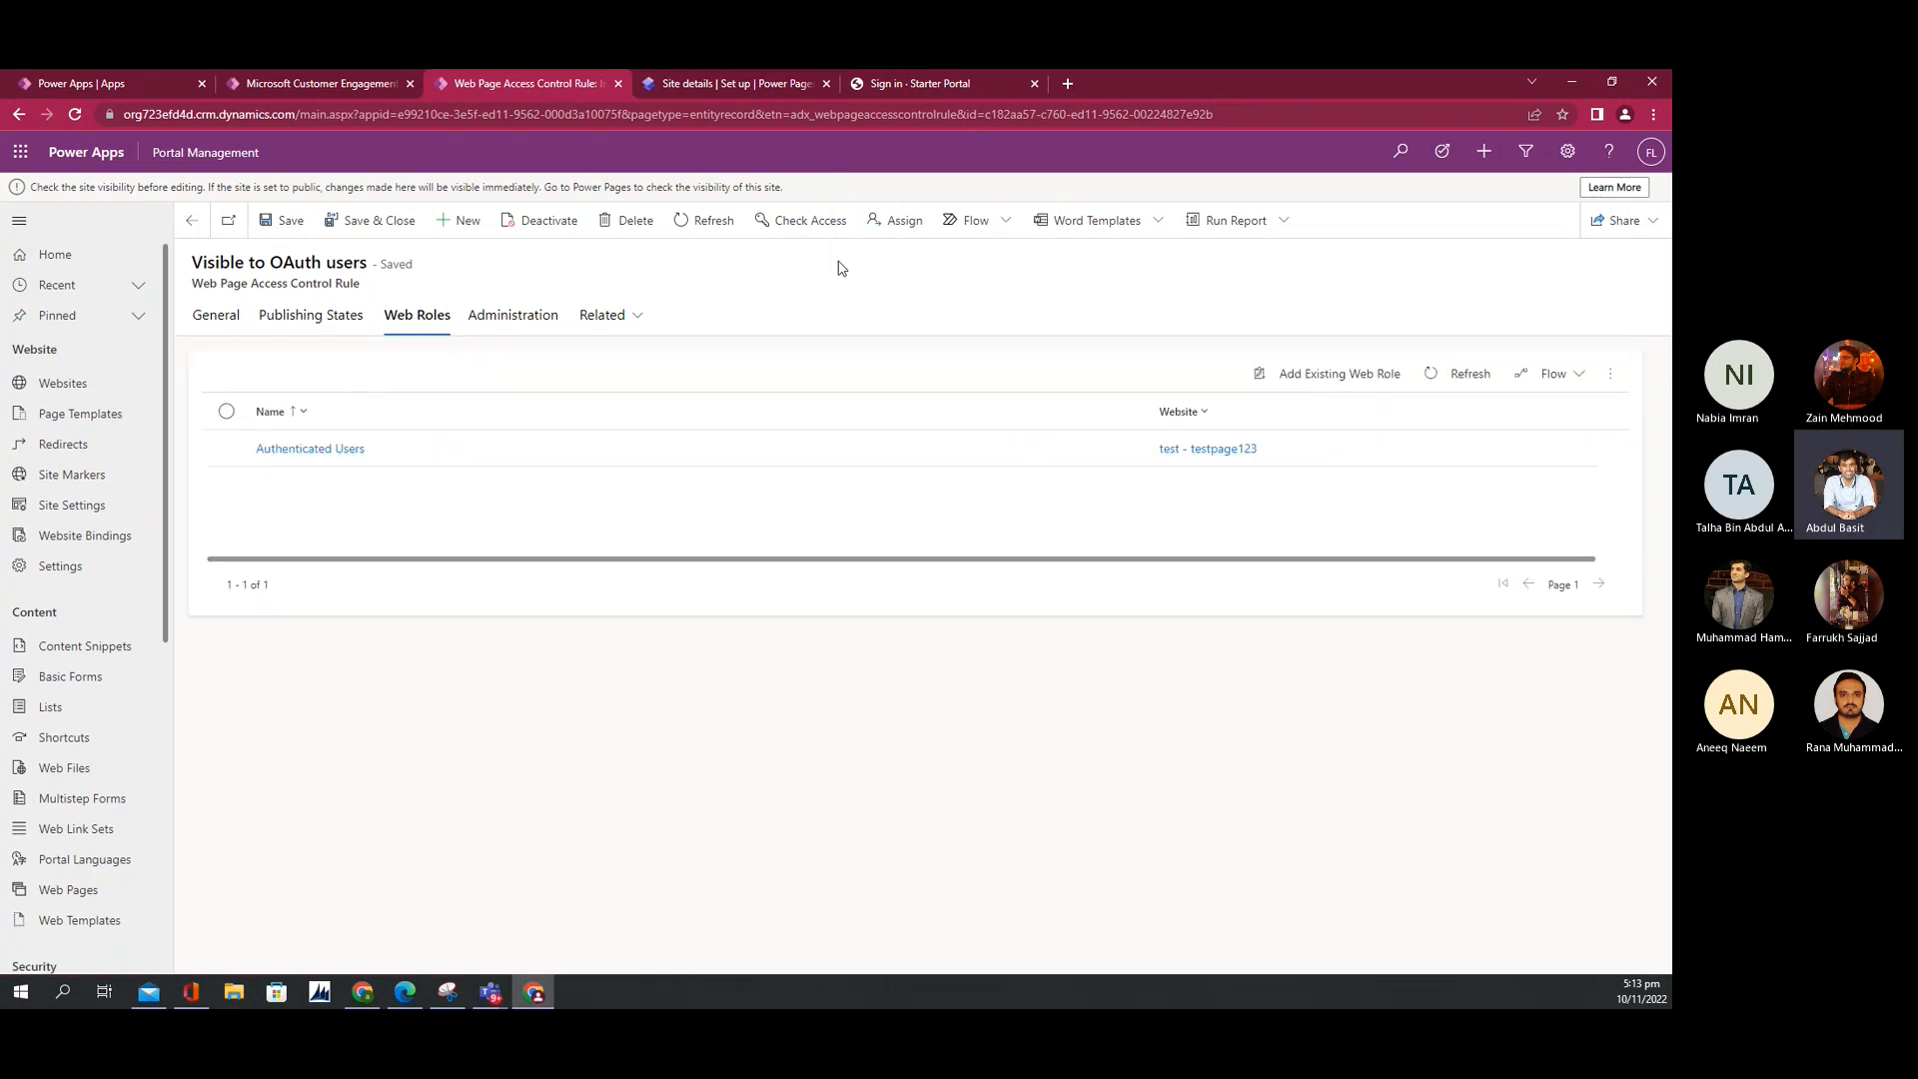
click(1316, 373)
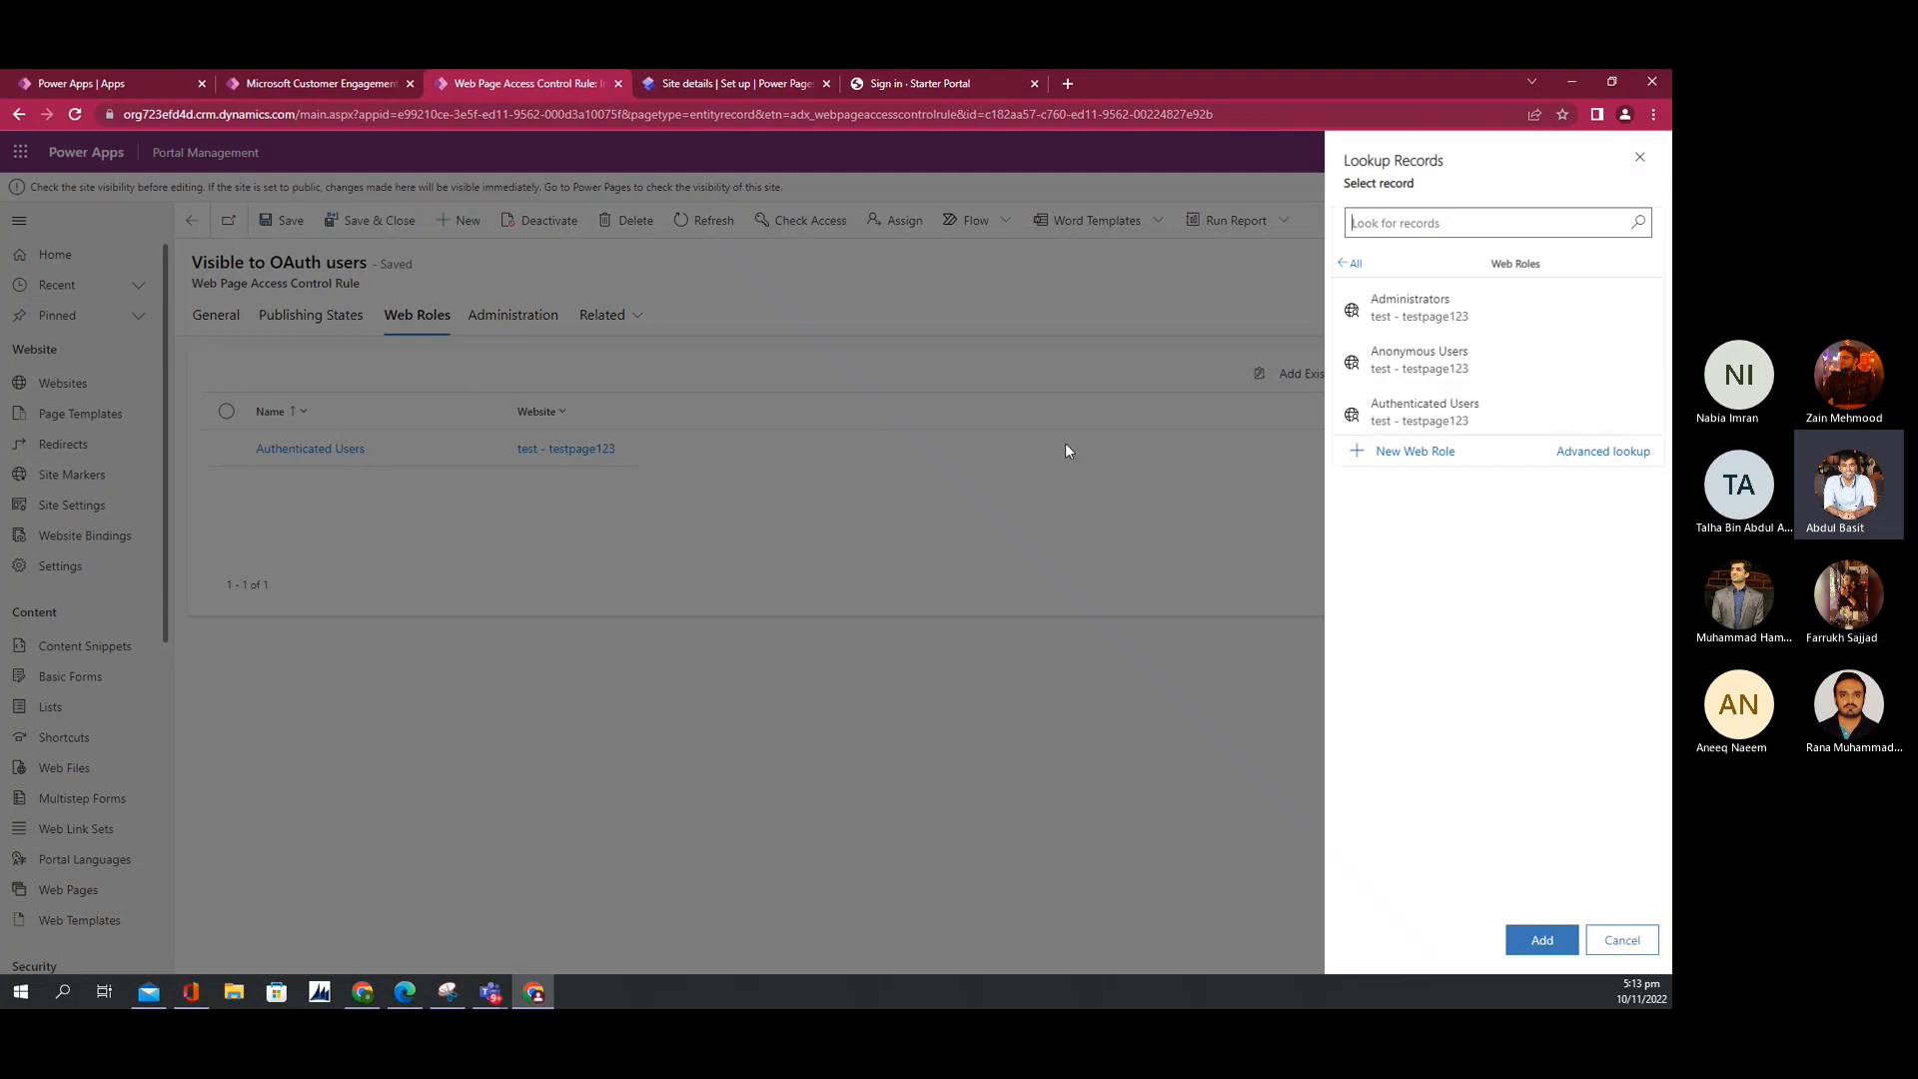
click(1614, 944)
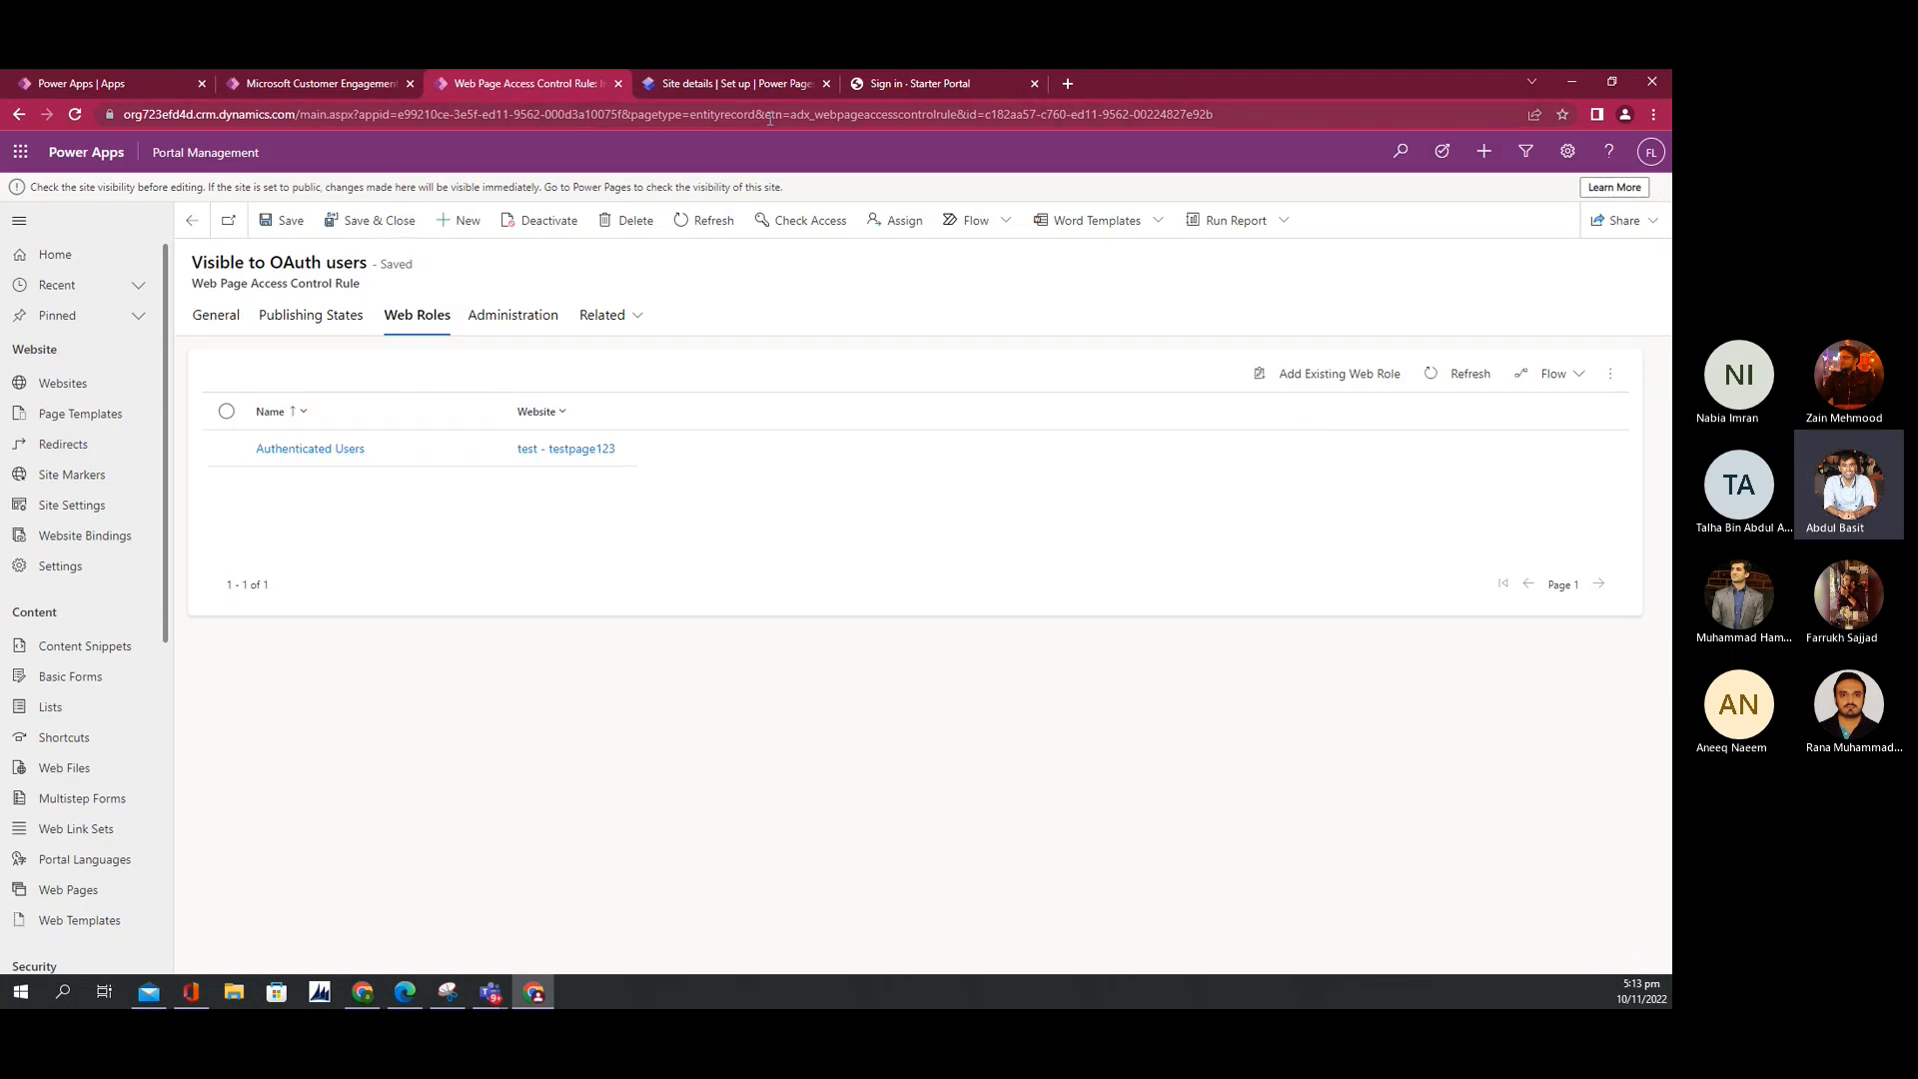
click(867, 86)
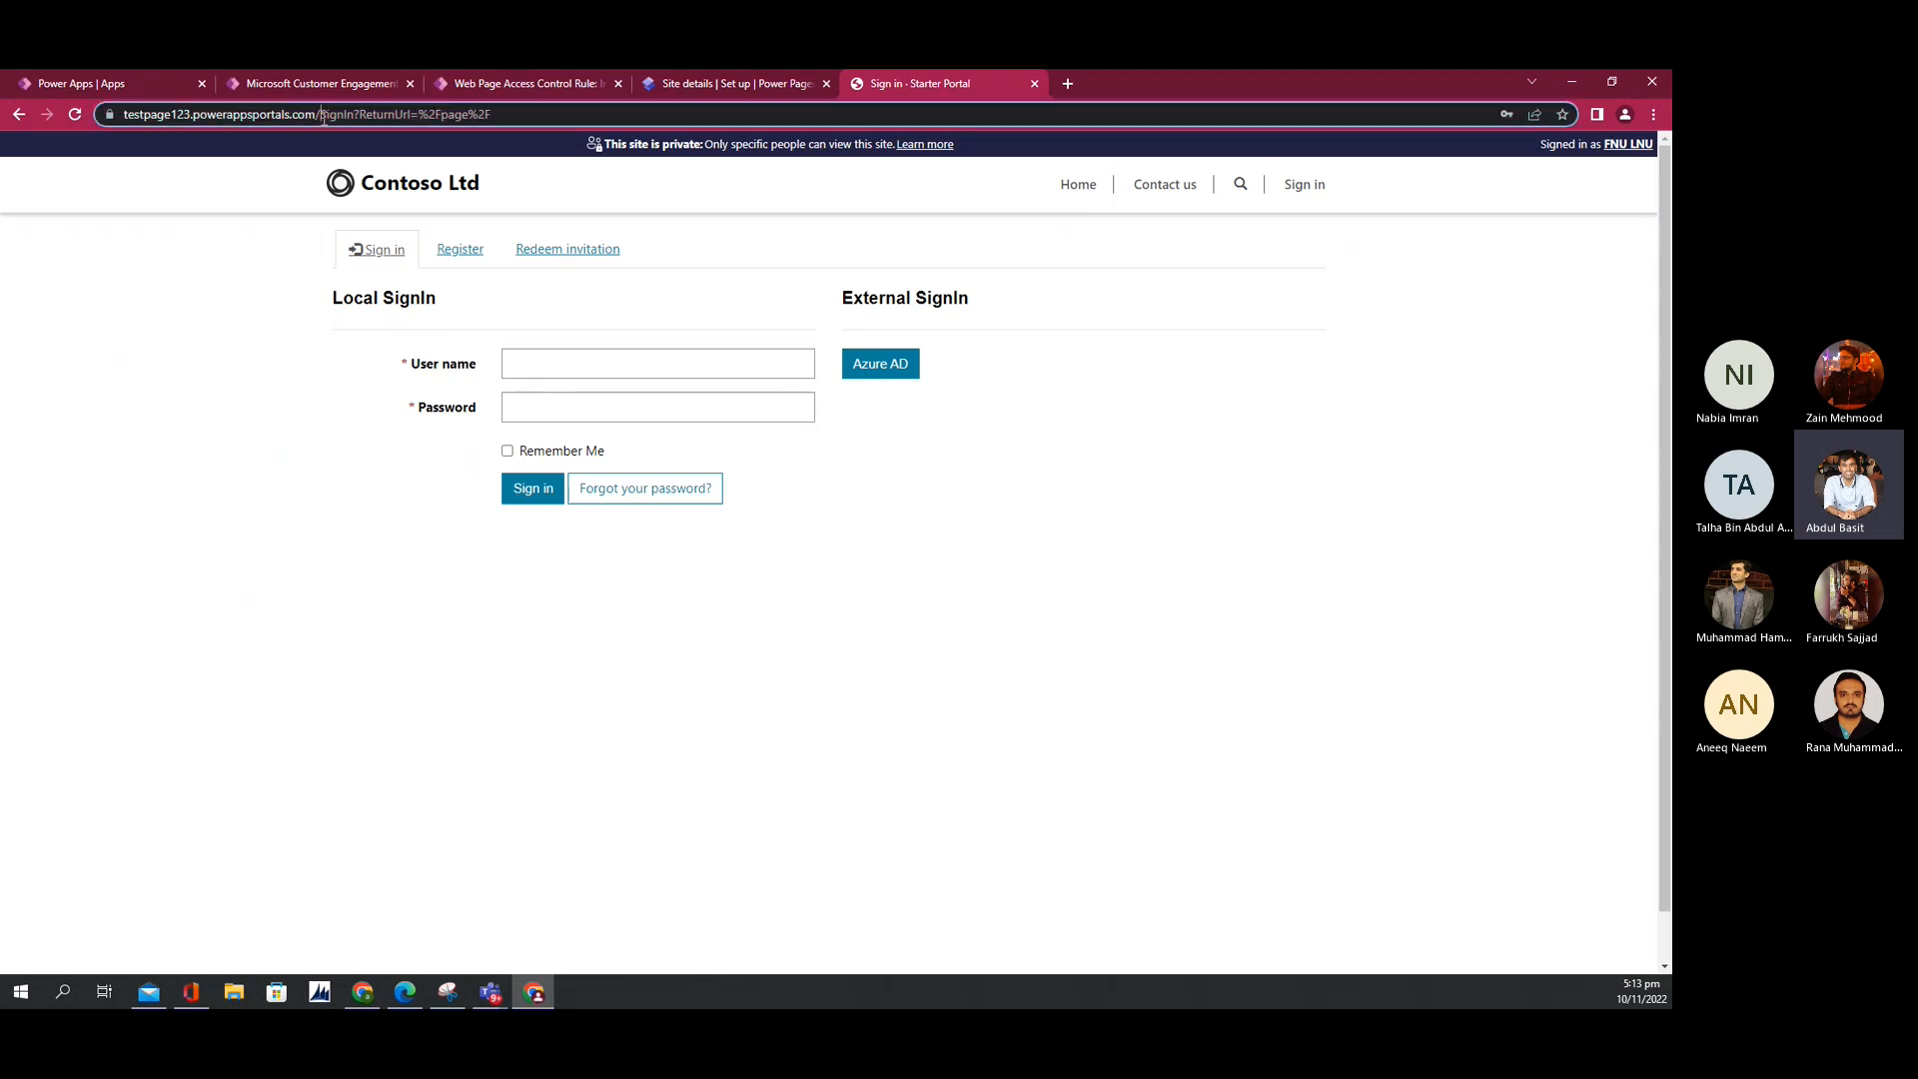
Step: Load the portal's home page and sign in with the user name and password
drag(322, 117, 1015, 176)
key(BackSpace)
key(Return)
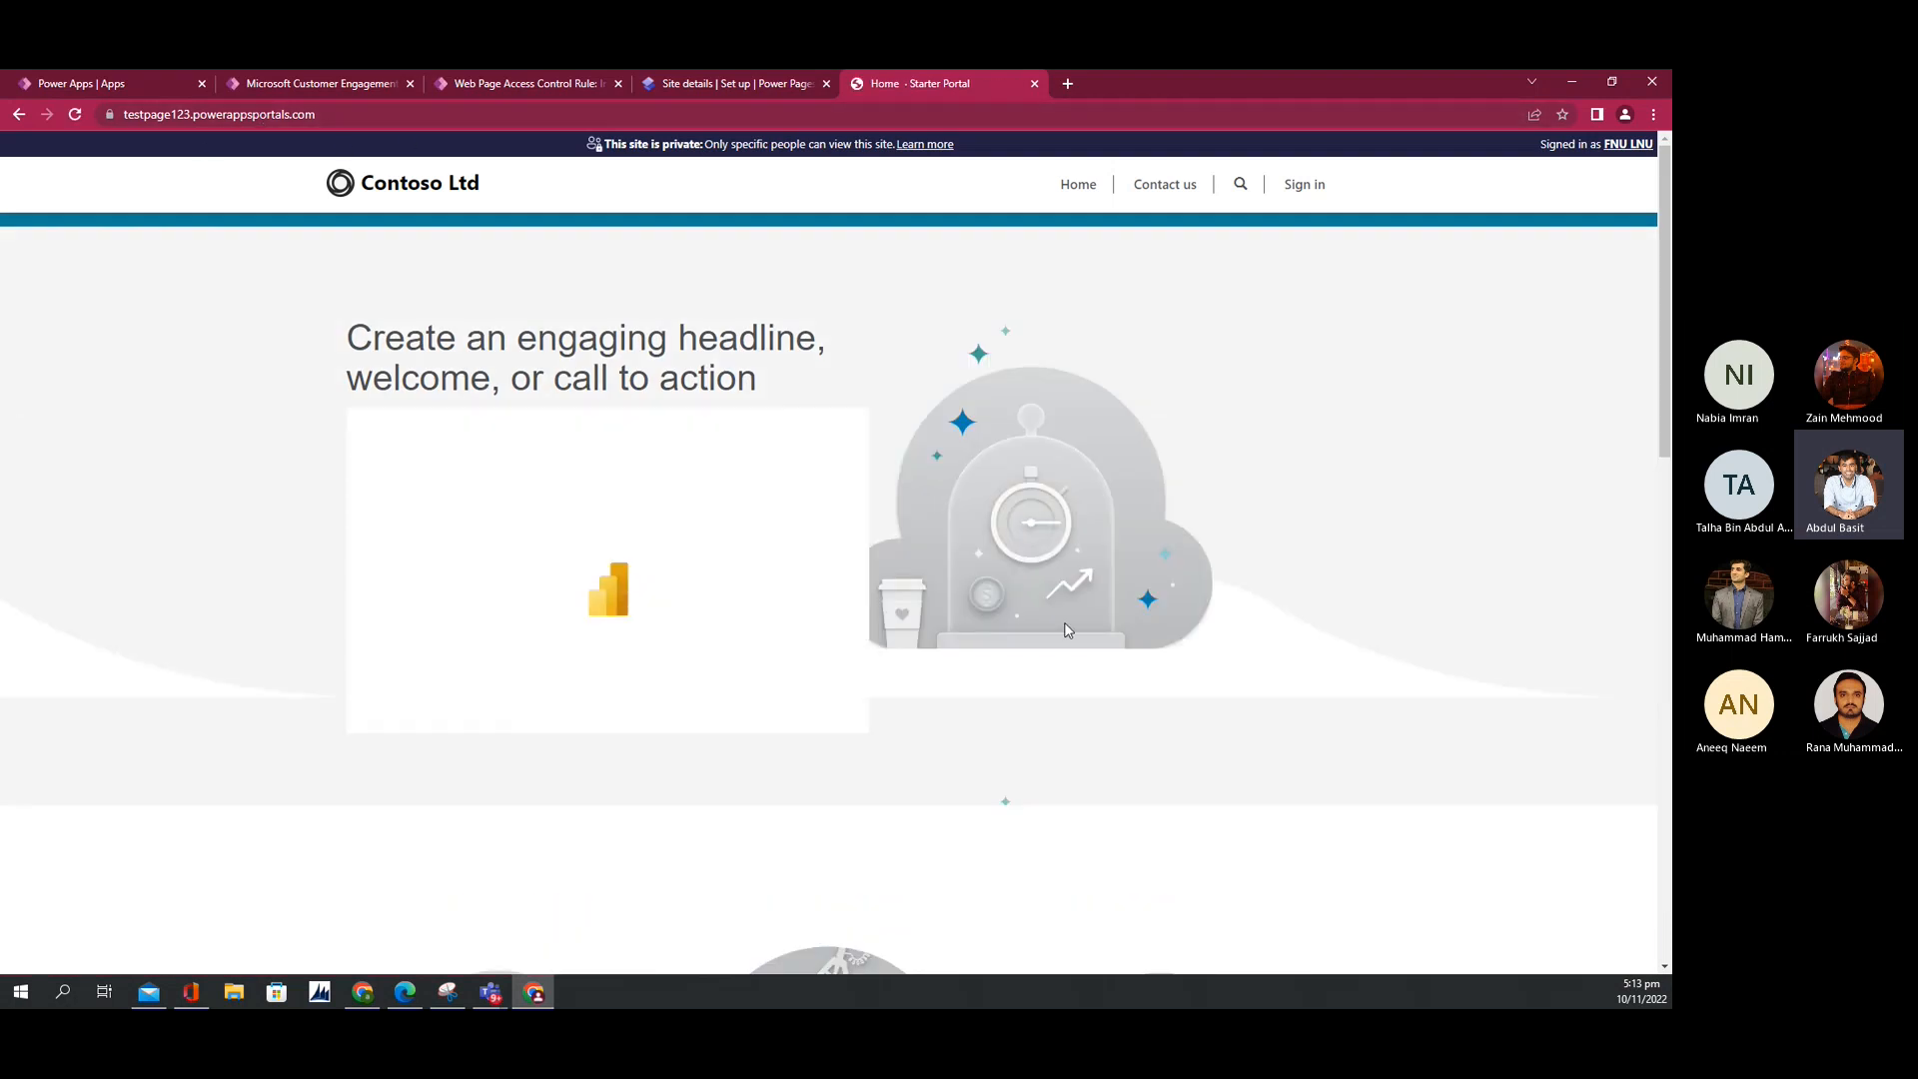
click(1299, 186)
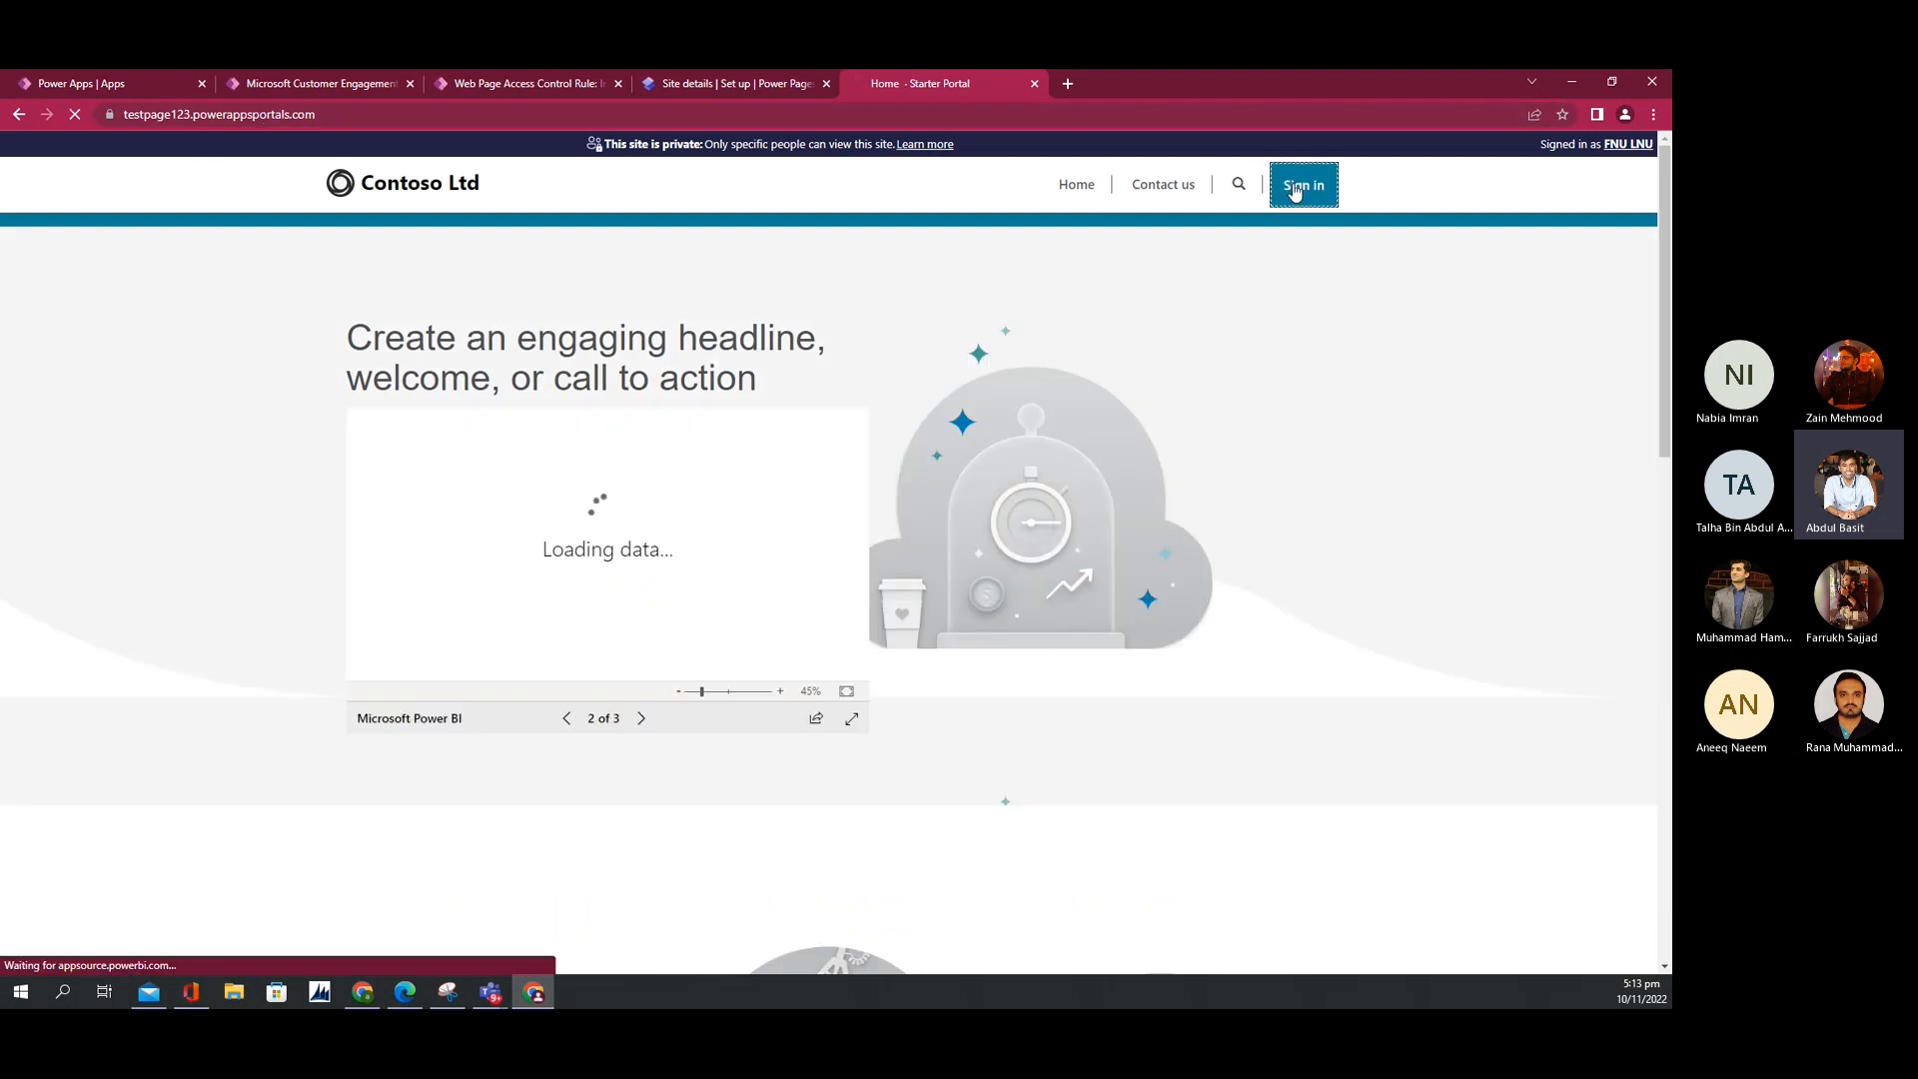
click(637, 377)
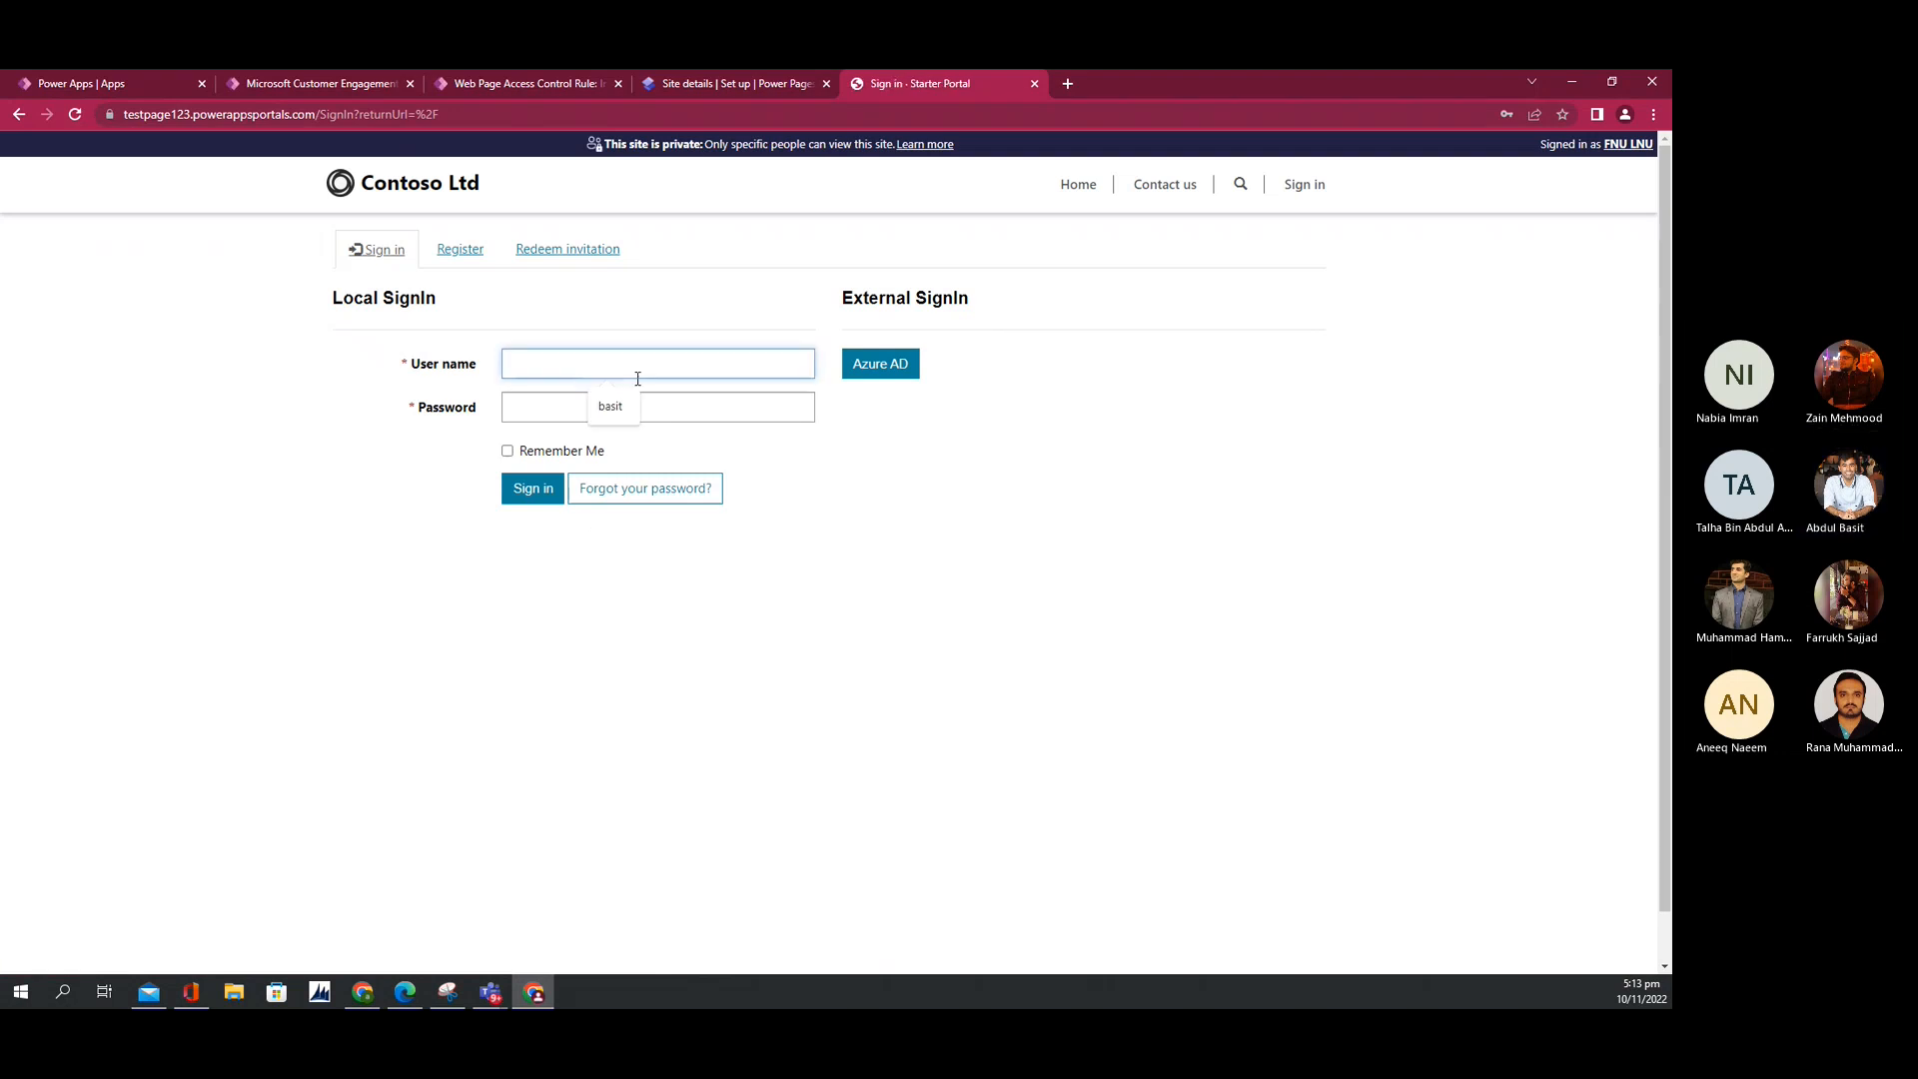
text(basit)
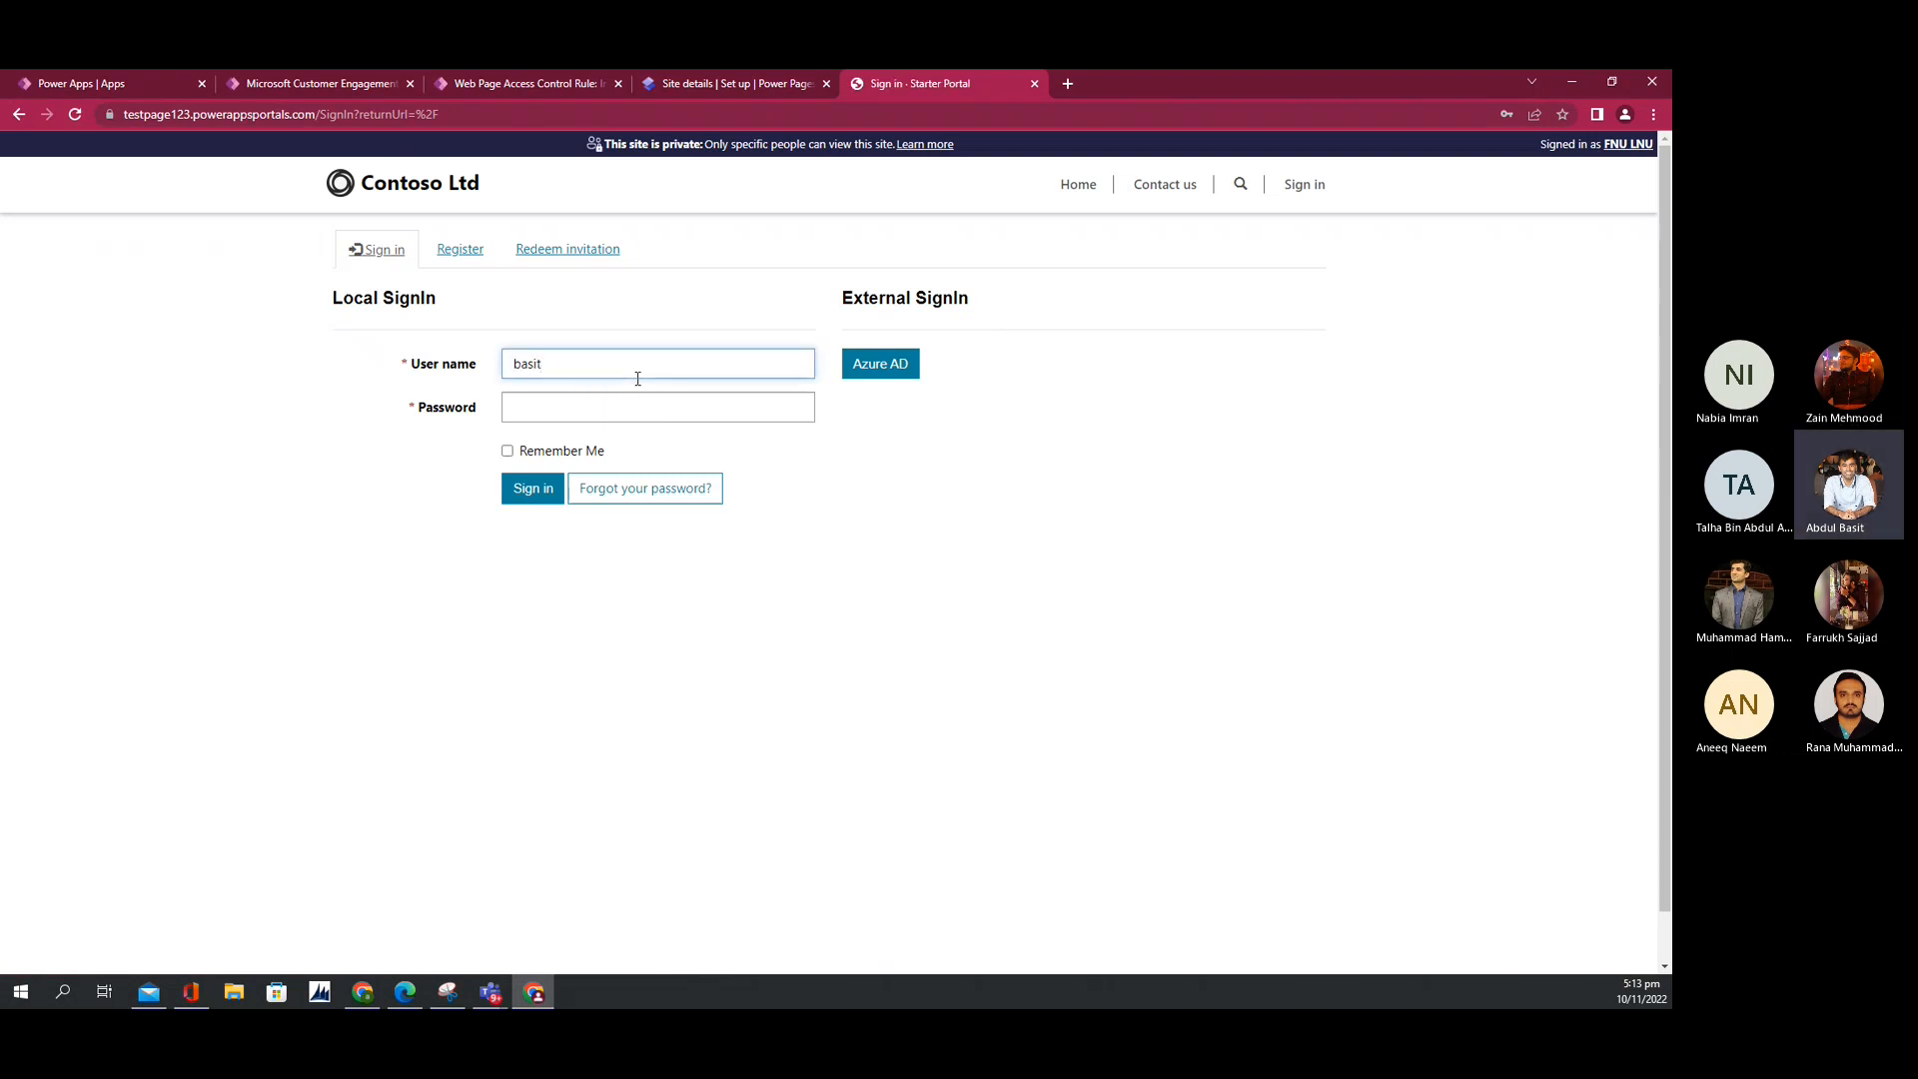
key(Tab)
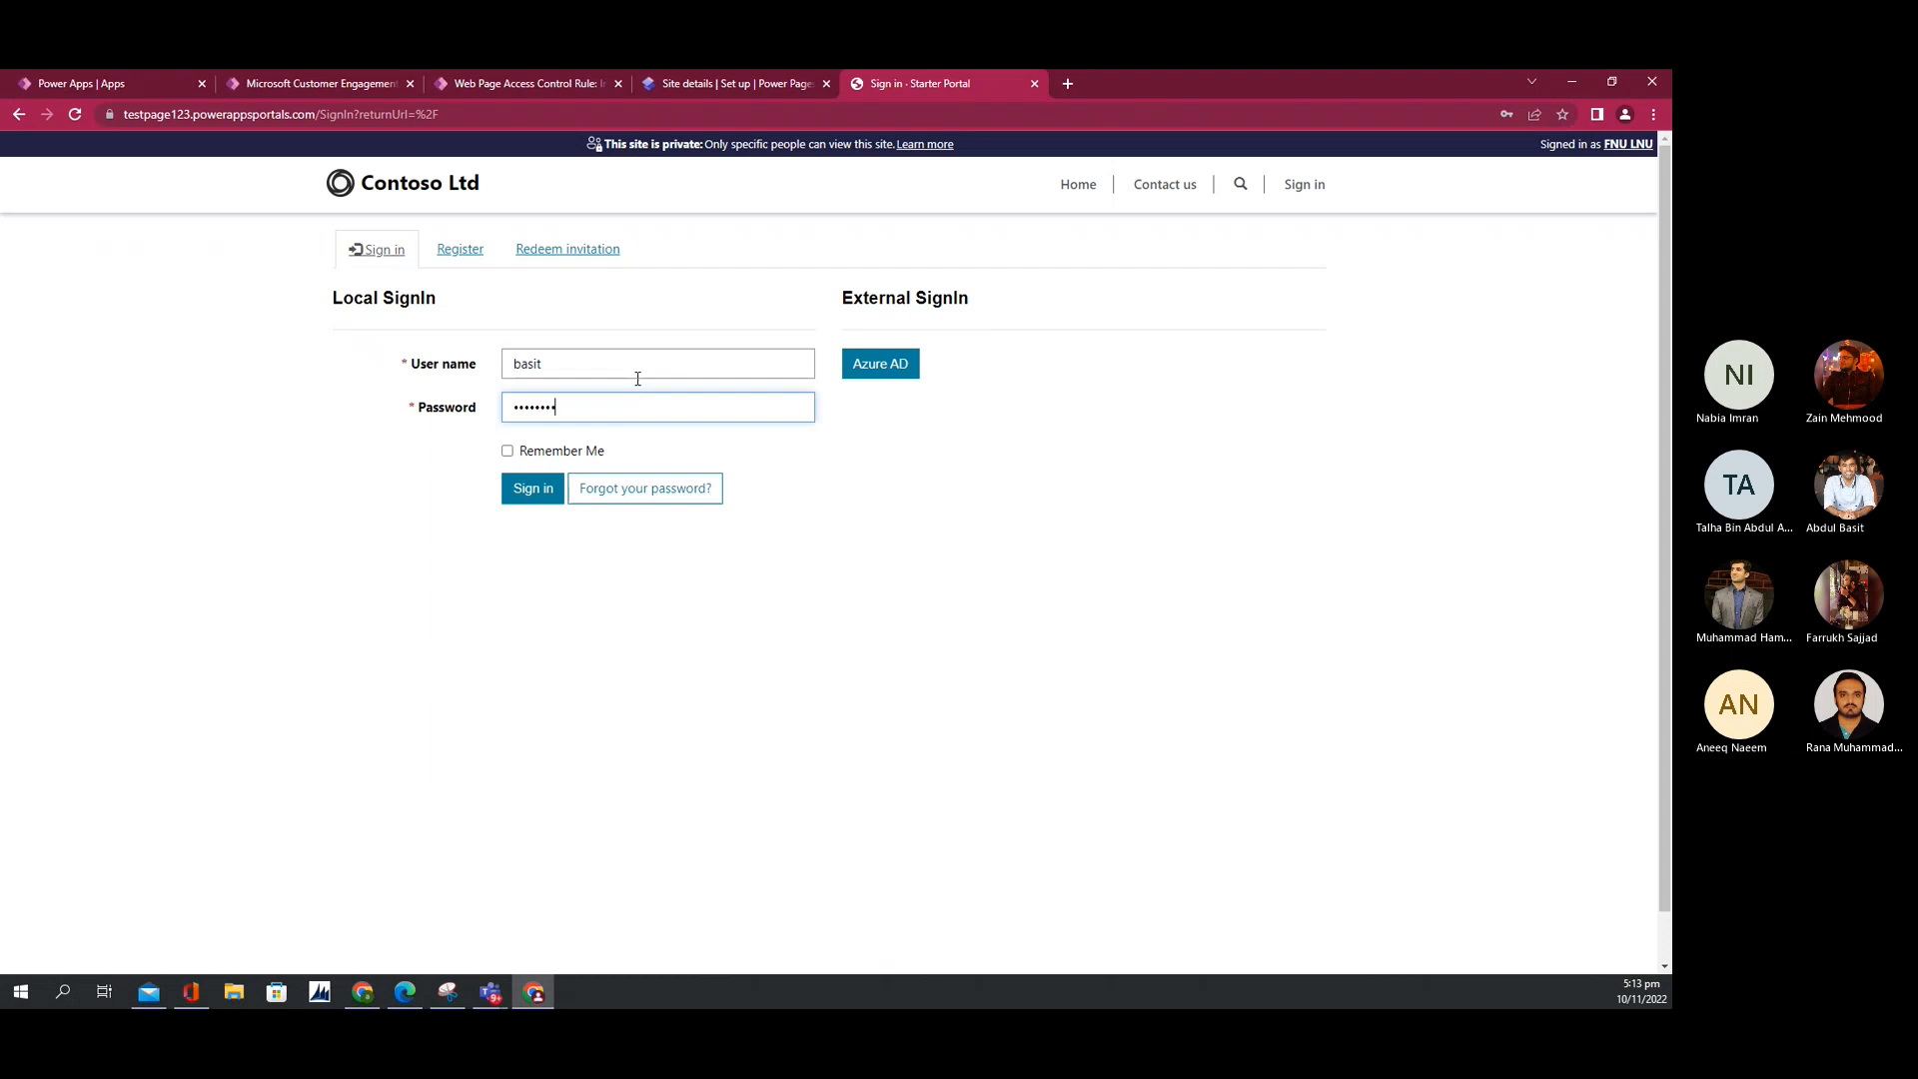
key(Return)
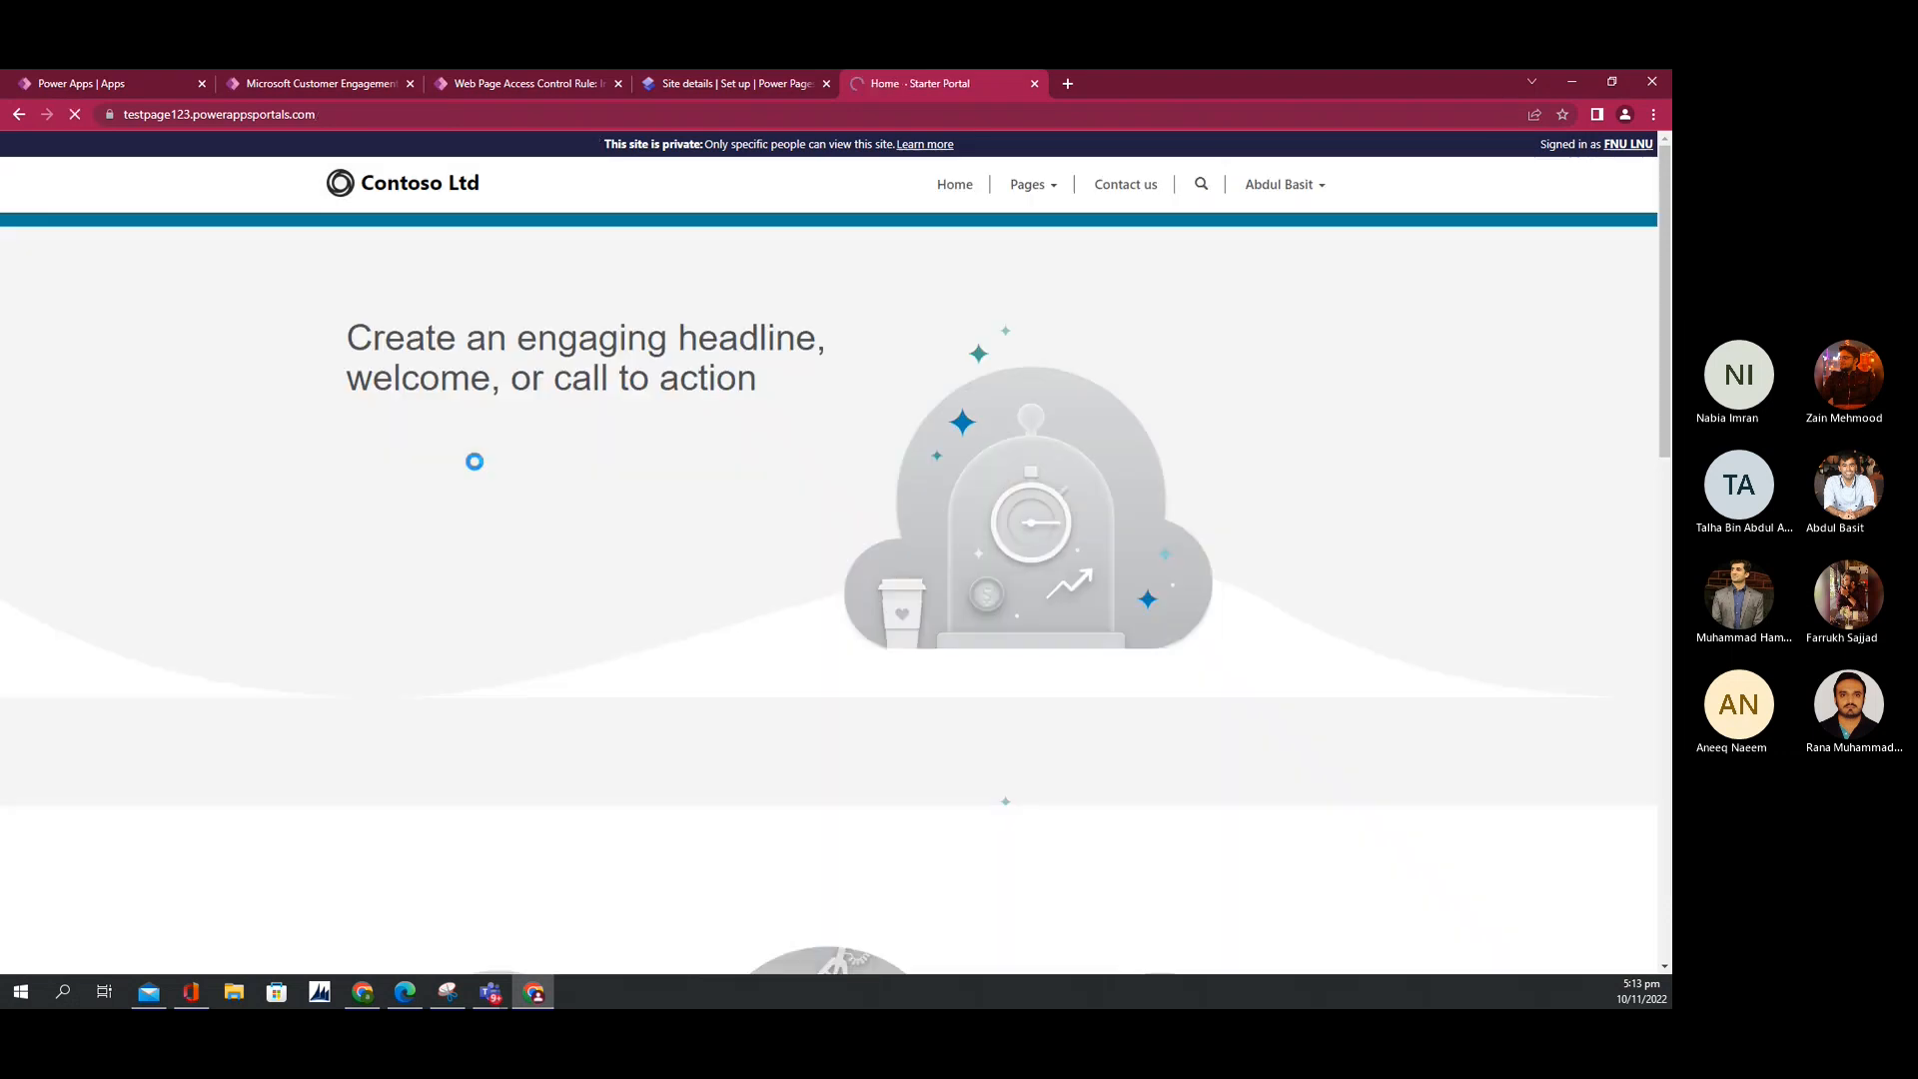
Step: Open the Pages page from the Pages menu and return to the access rule record
click(1030, 184)
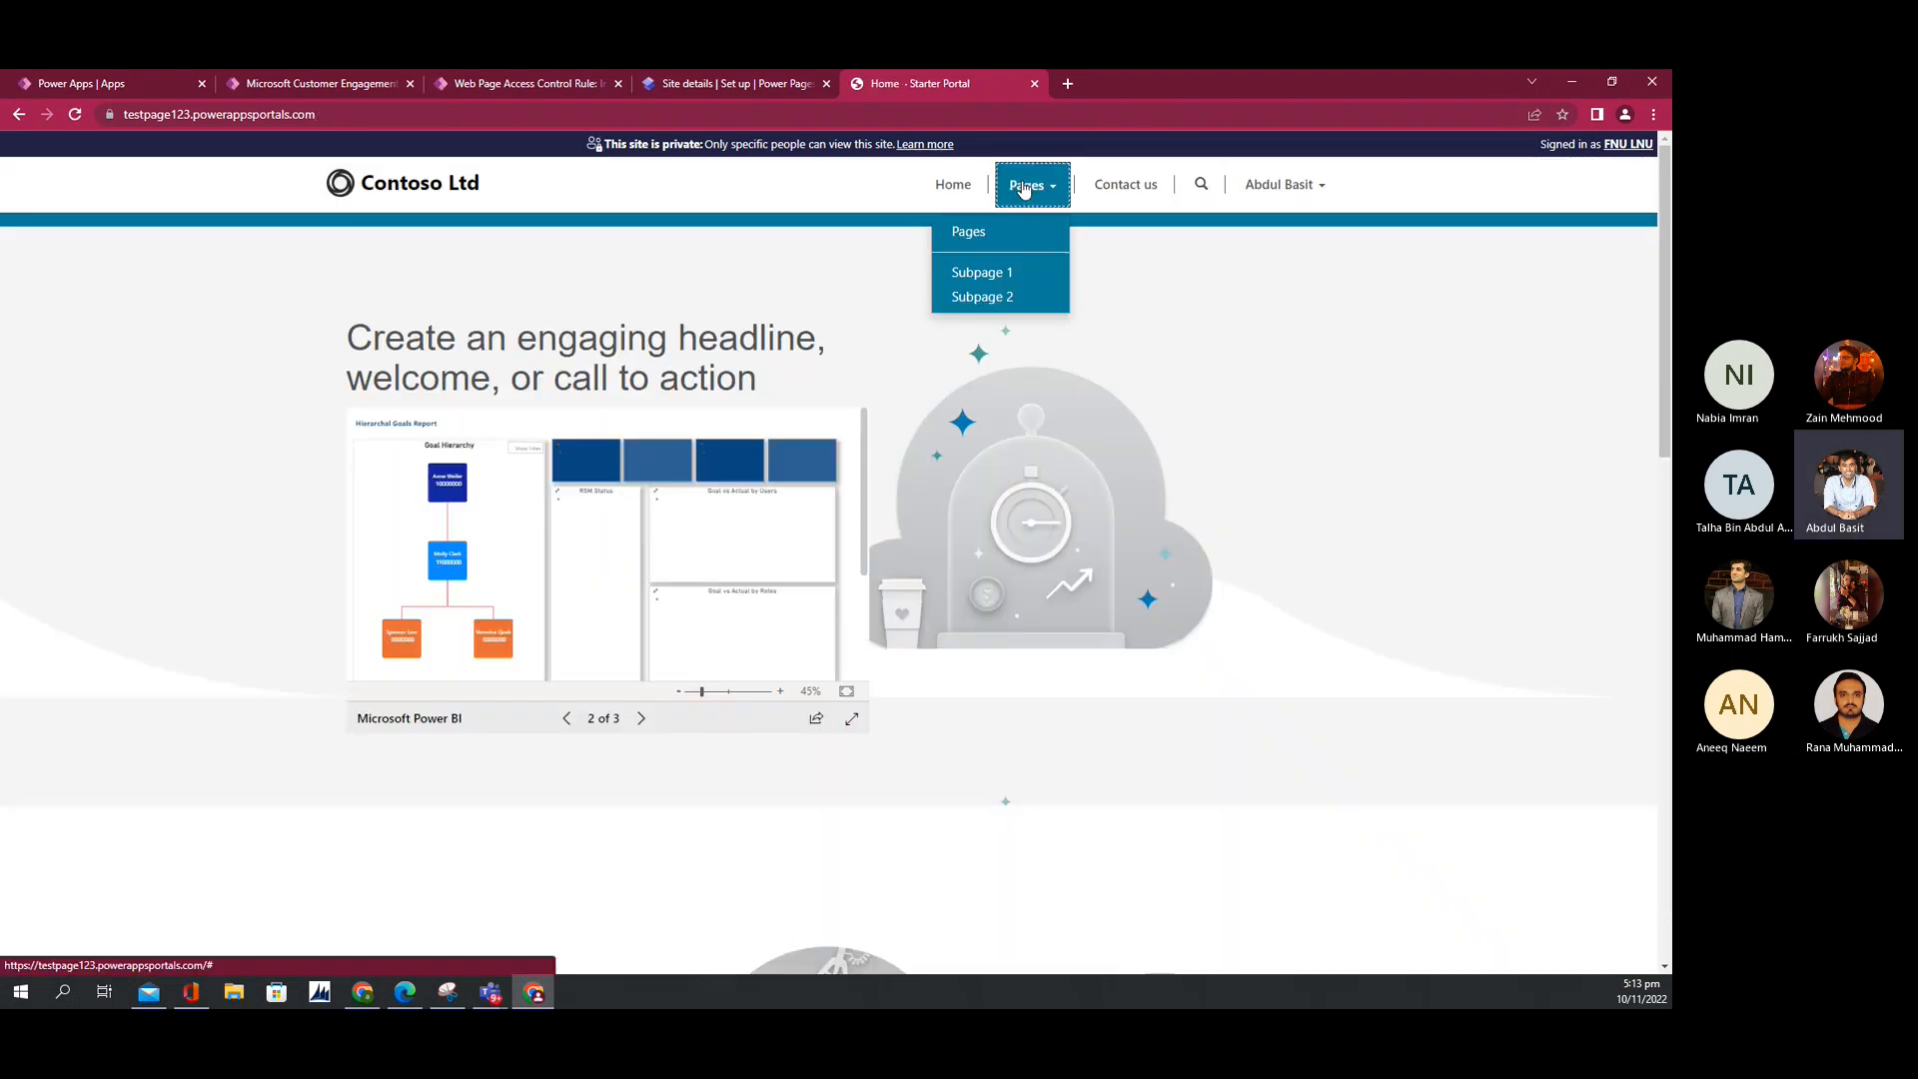
click(960, 238)
click(527, 83)
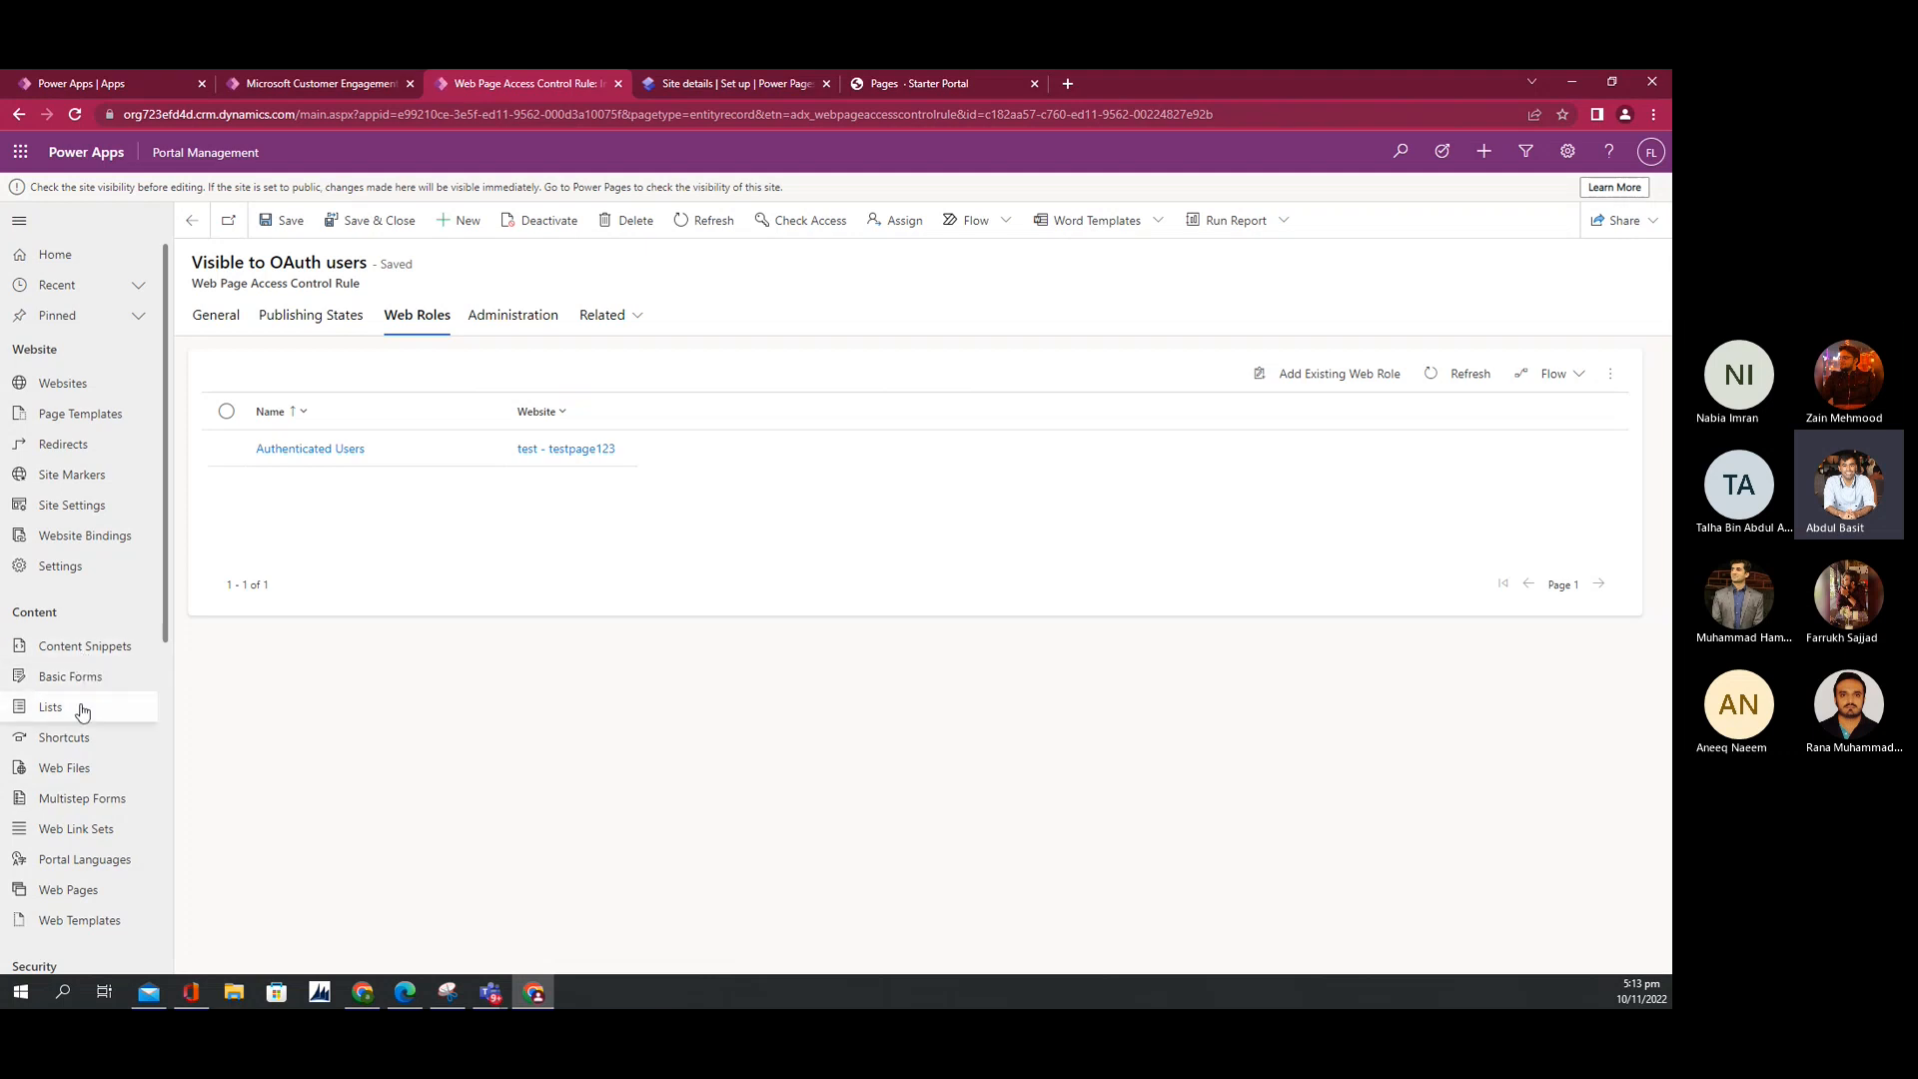
Step: Inspect the Primary Navigation link set's web pages, then list the Web Page Access Control Rules
scroll(84, 720, down, 1)
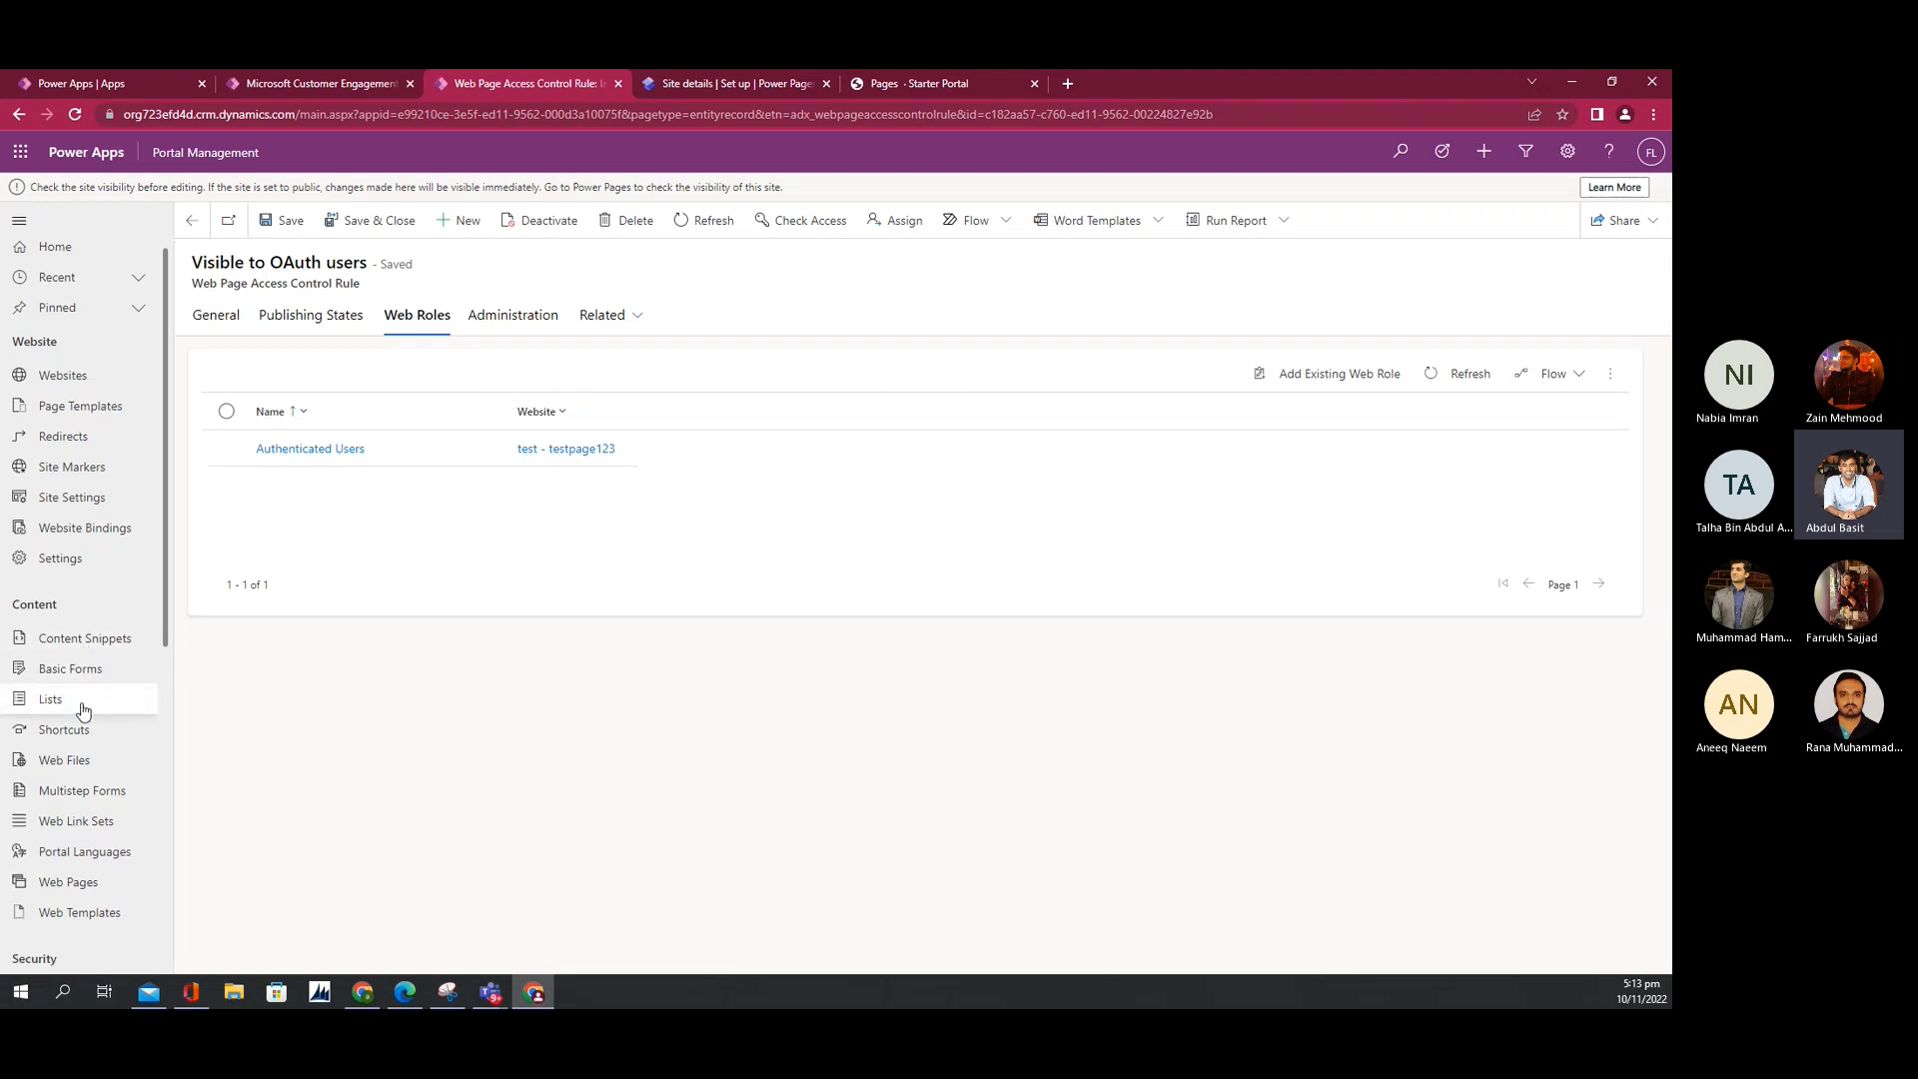
click(47, 812)
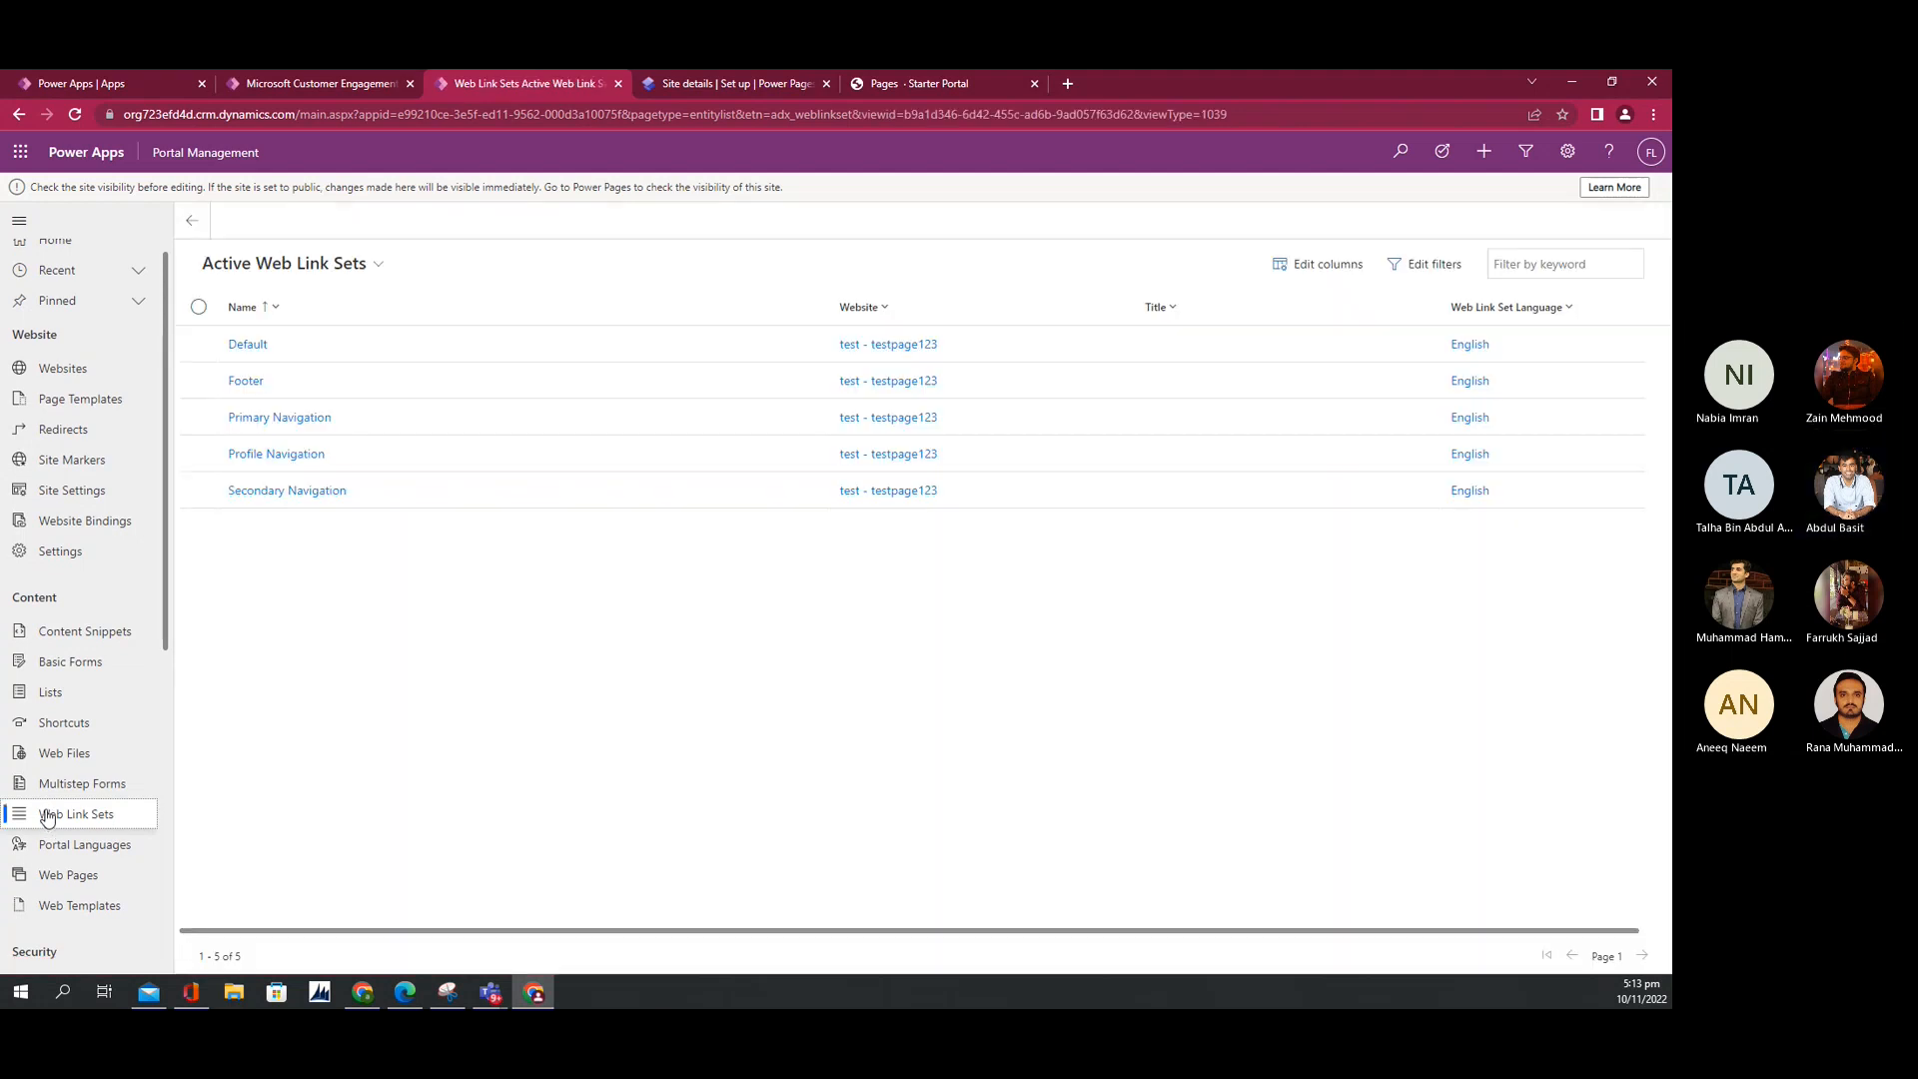
click(258, 420)
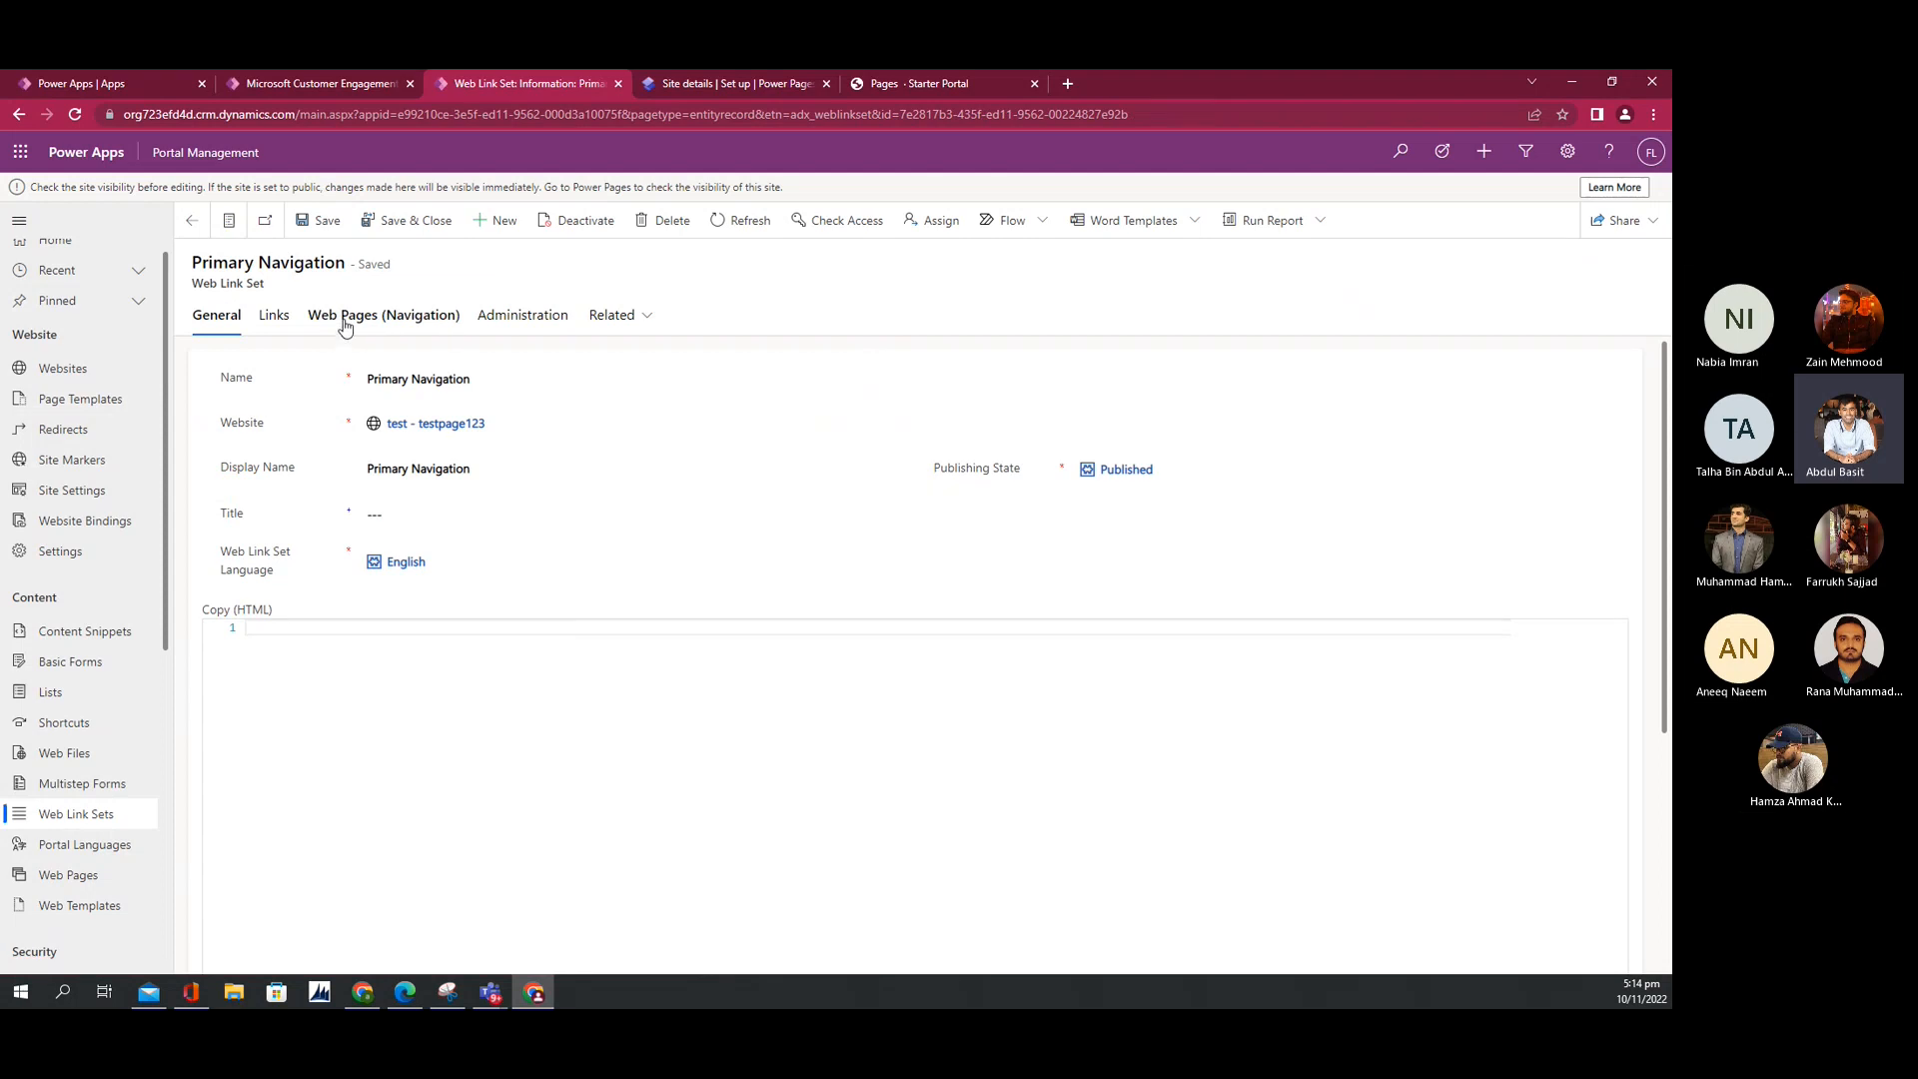
click(343, 322)
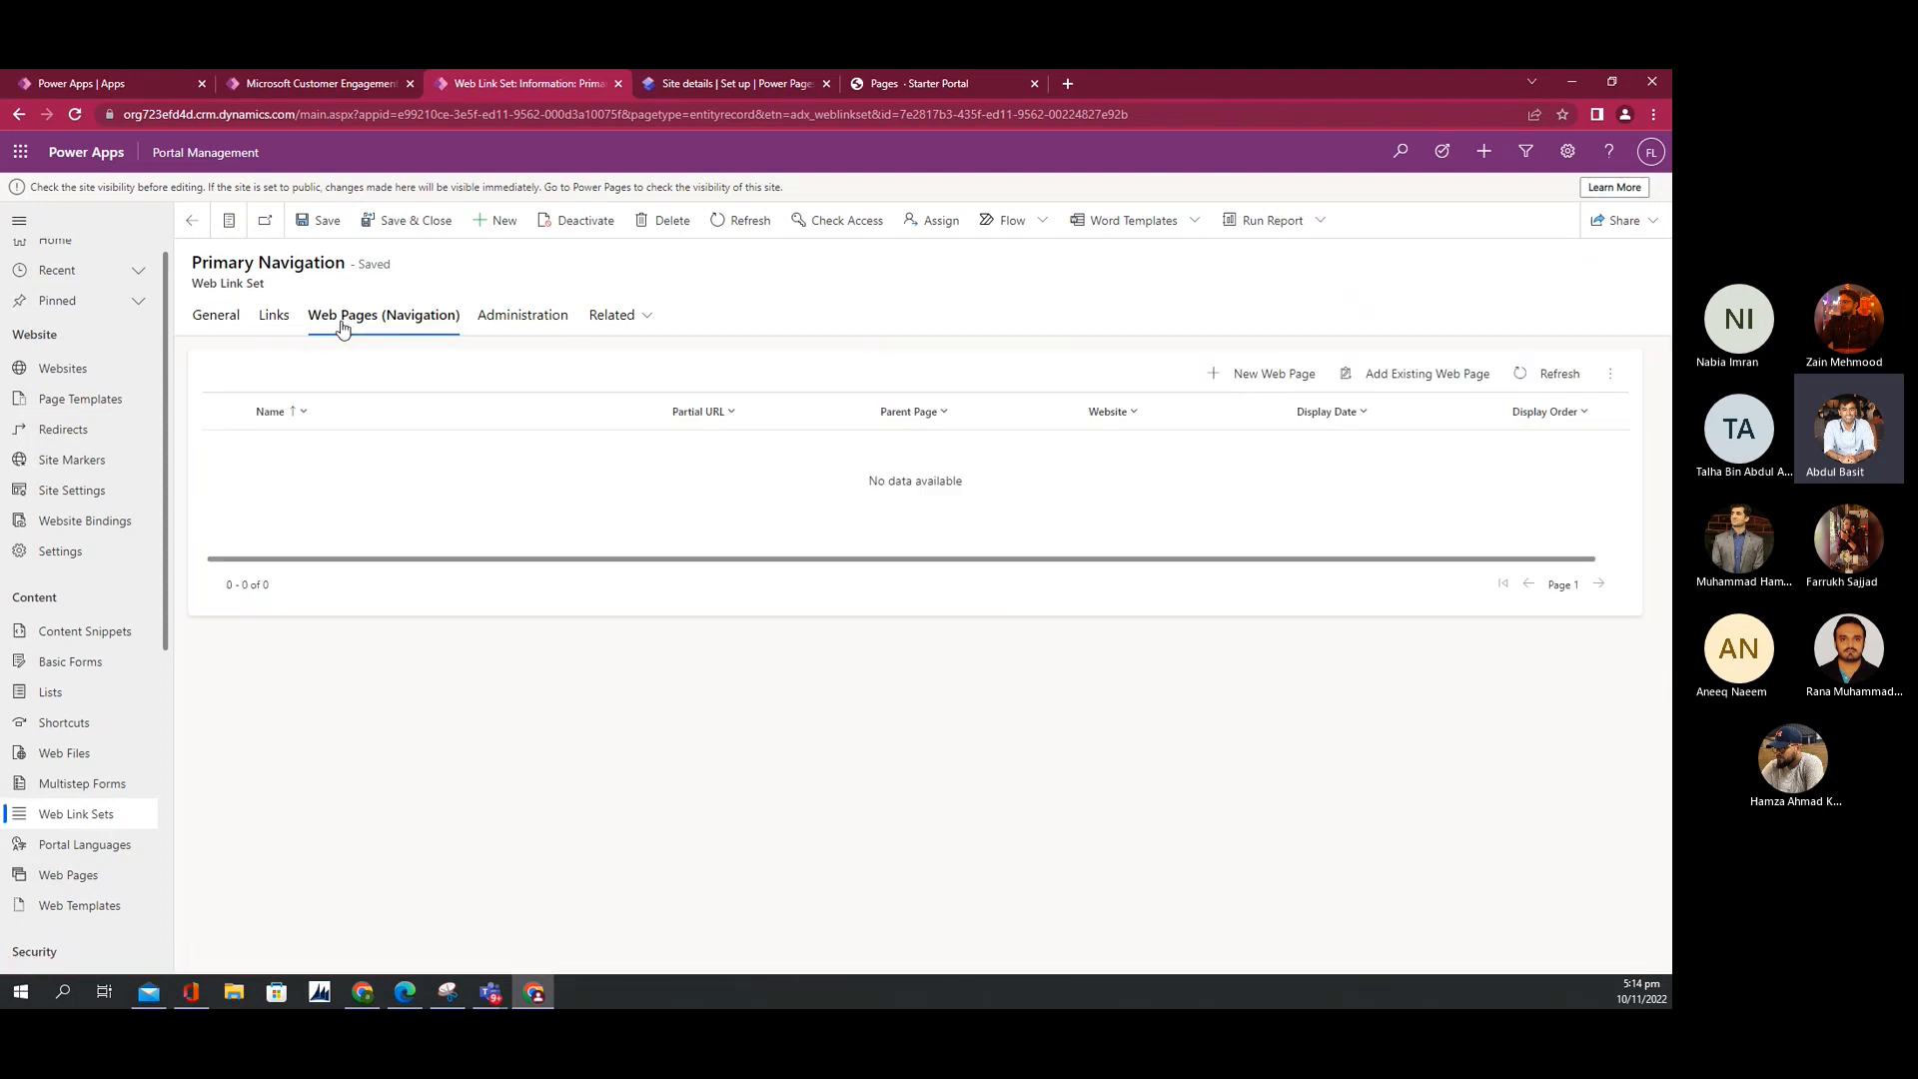
scroll(90, 842, down, 3)
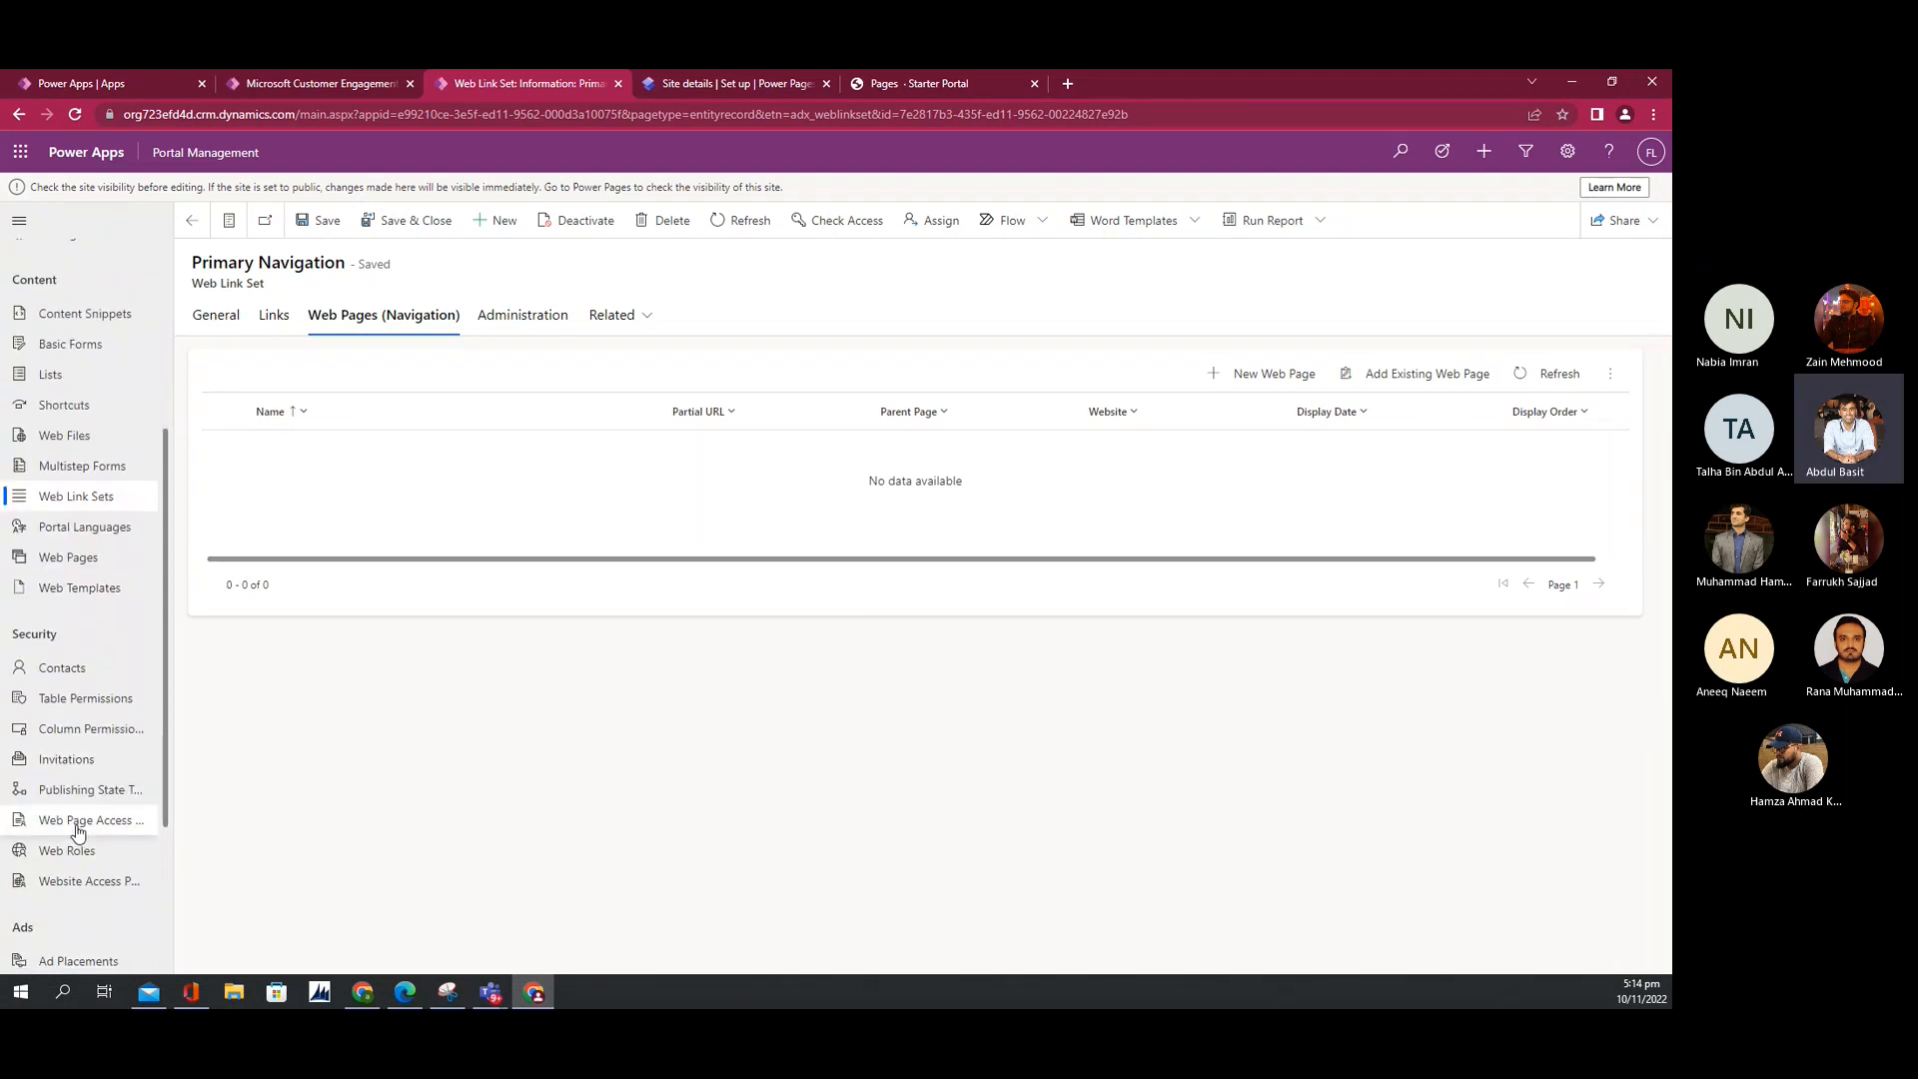
click(77, 827)
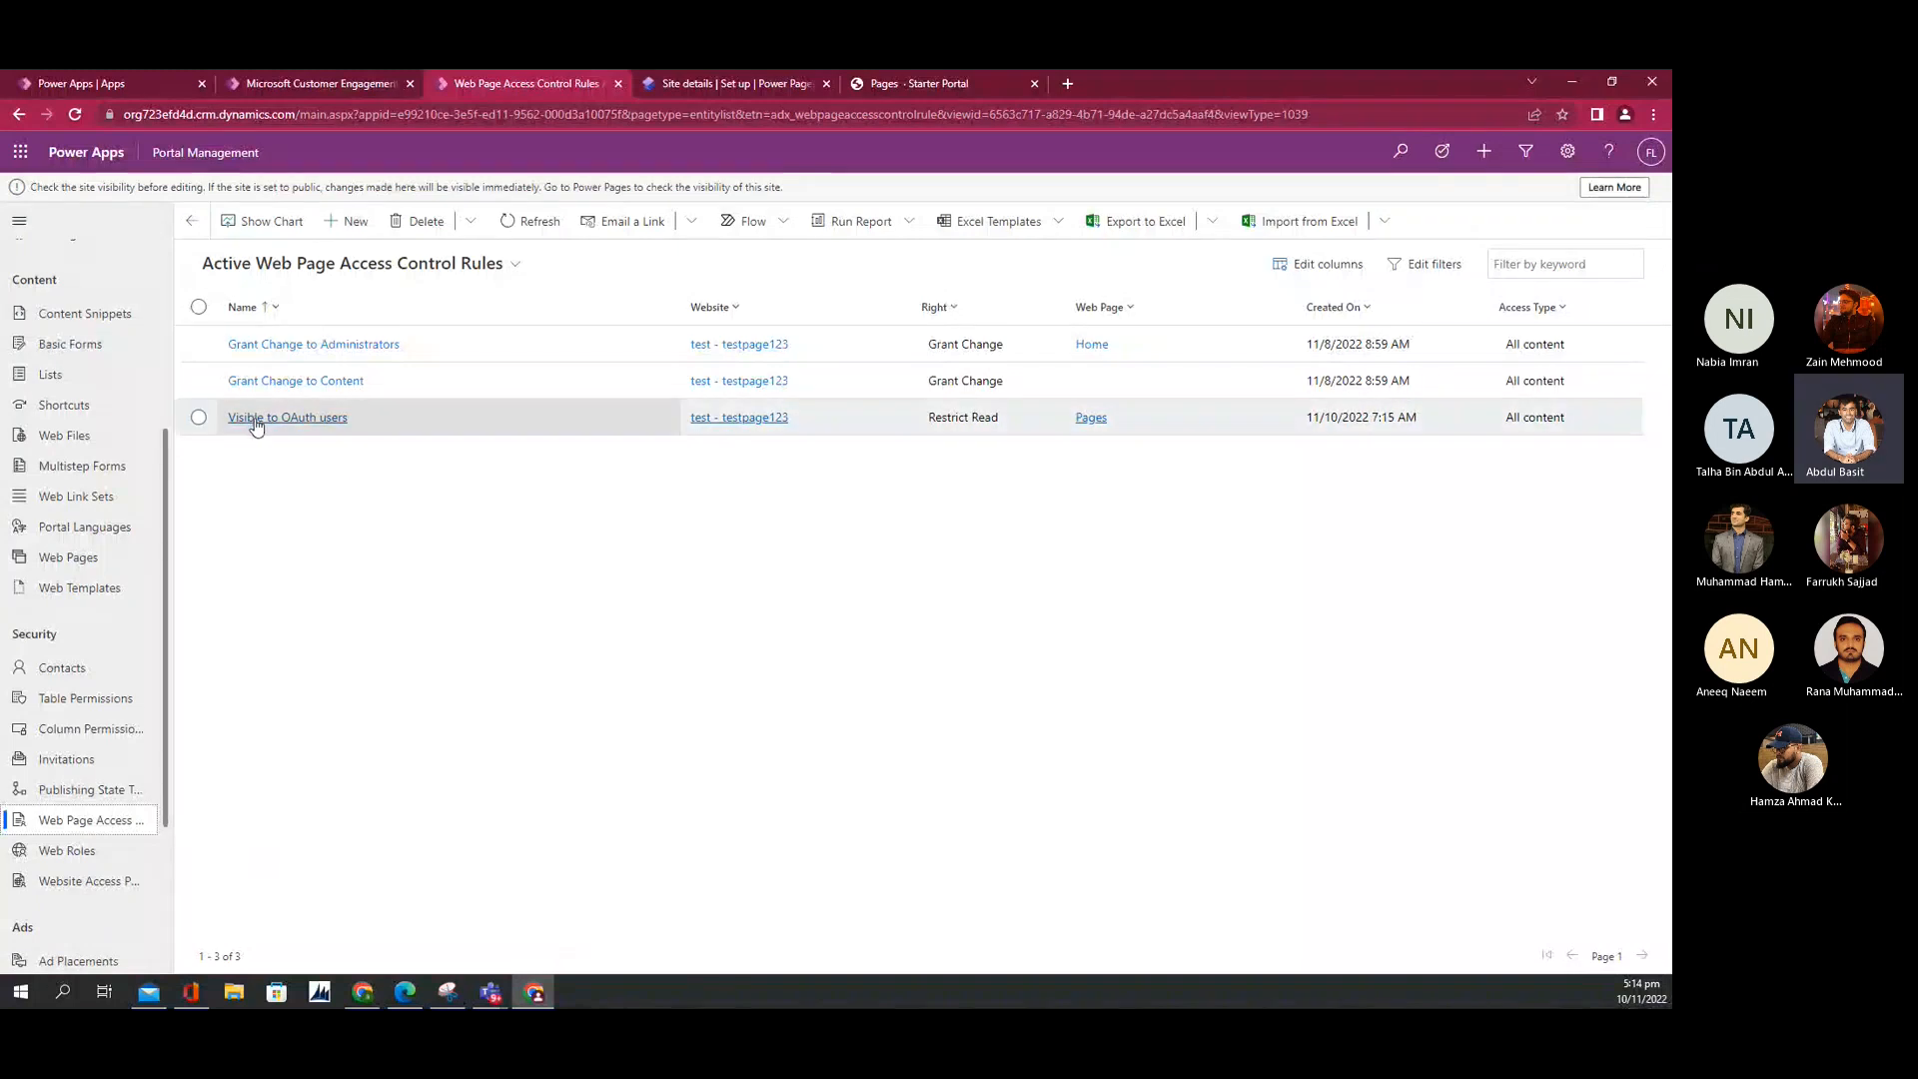
Step: Create a new access control rule named Test on website test - testpage123
click(348, 224)
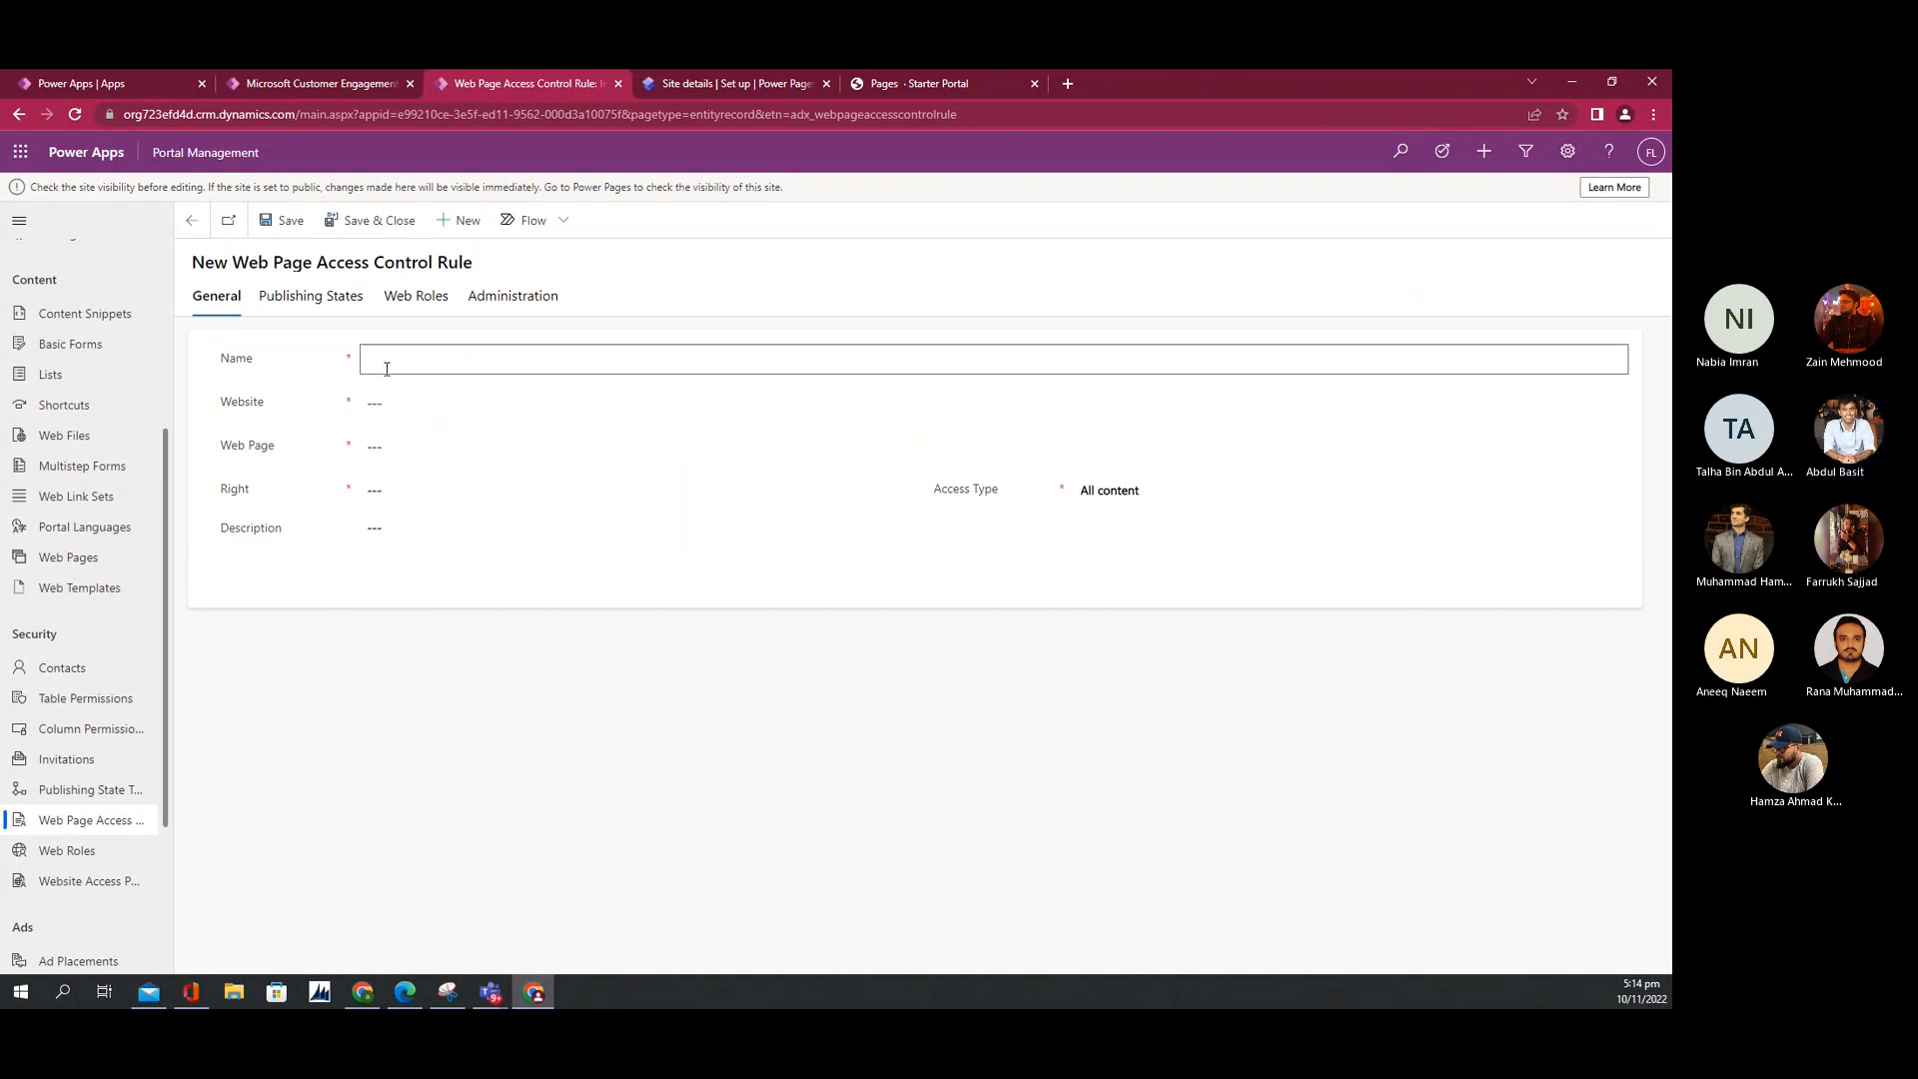
text(Test)
click(387, 391)
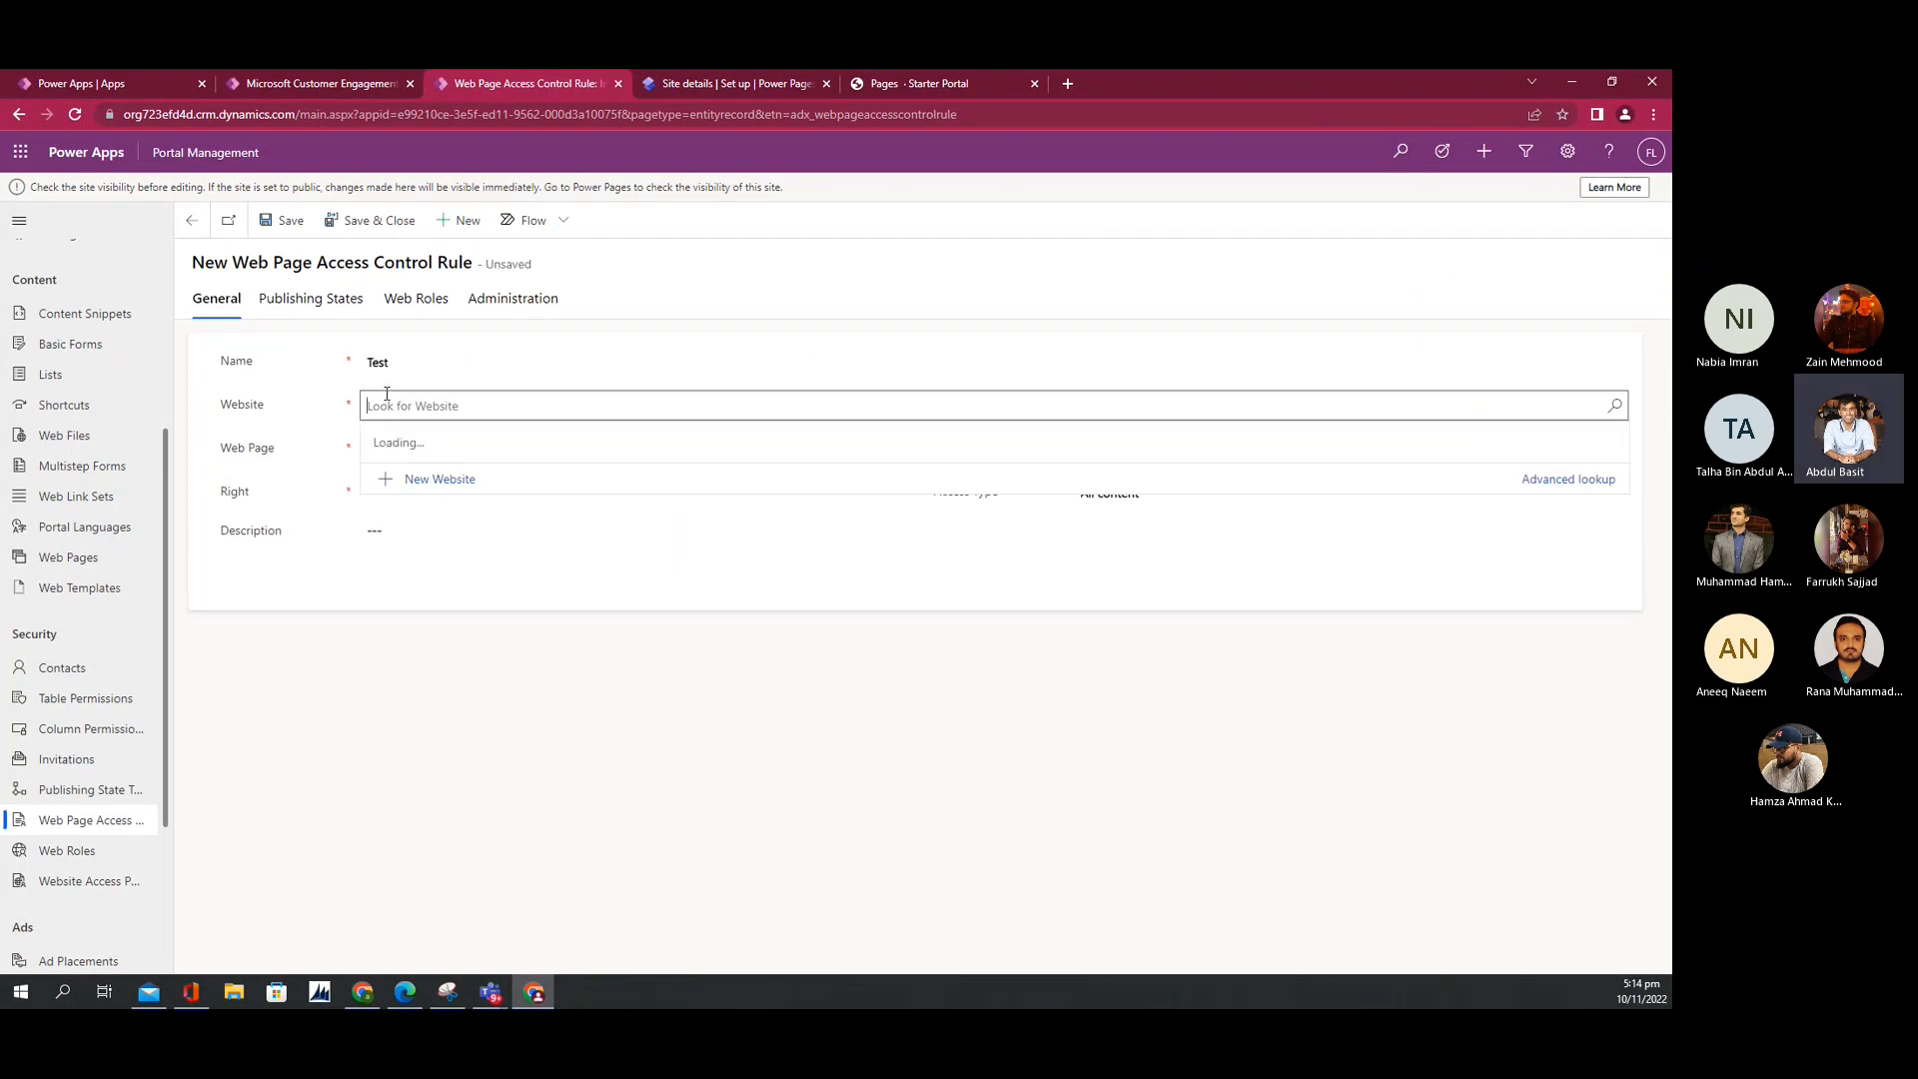
click(420, 487)
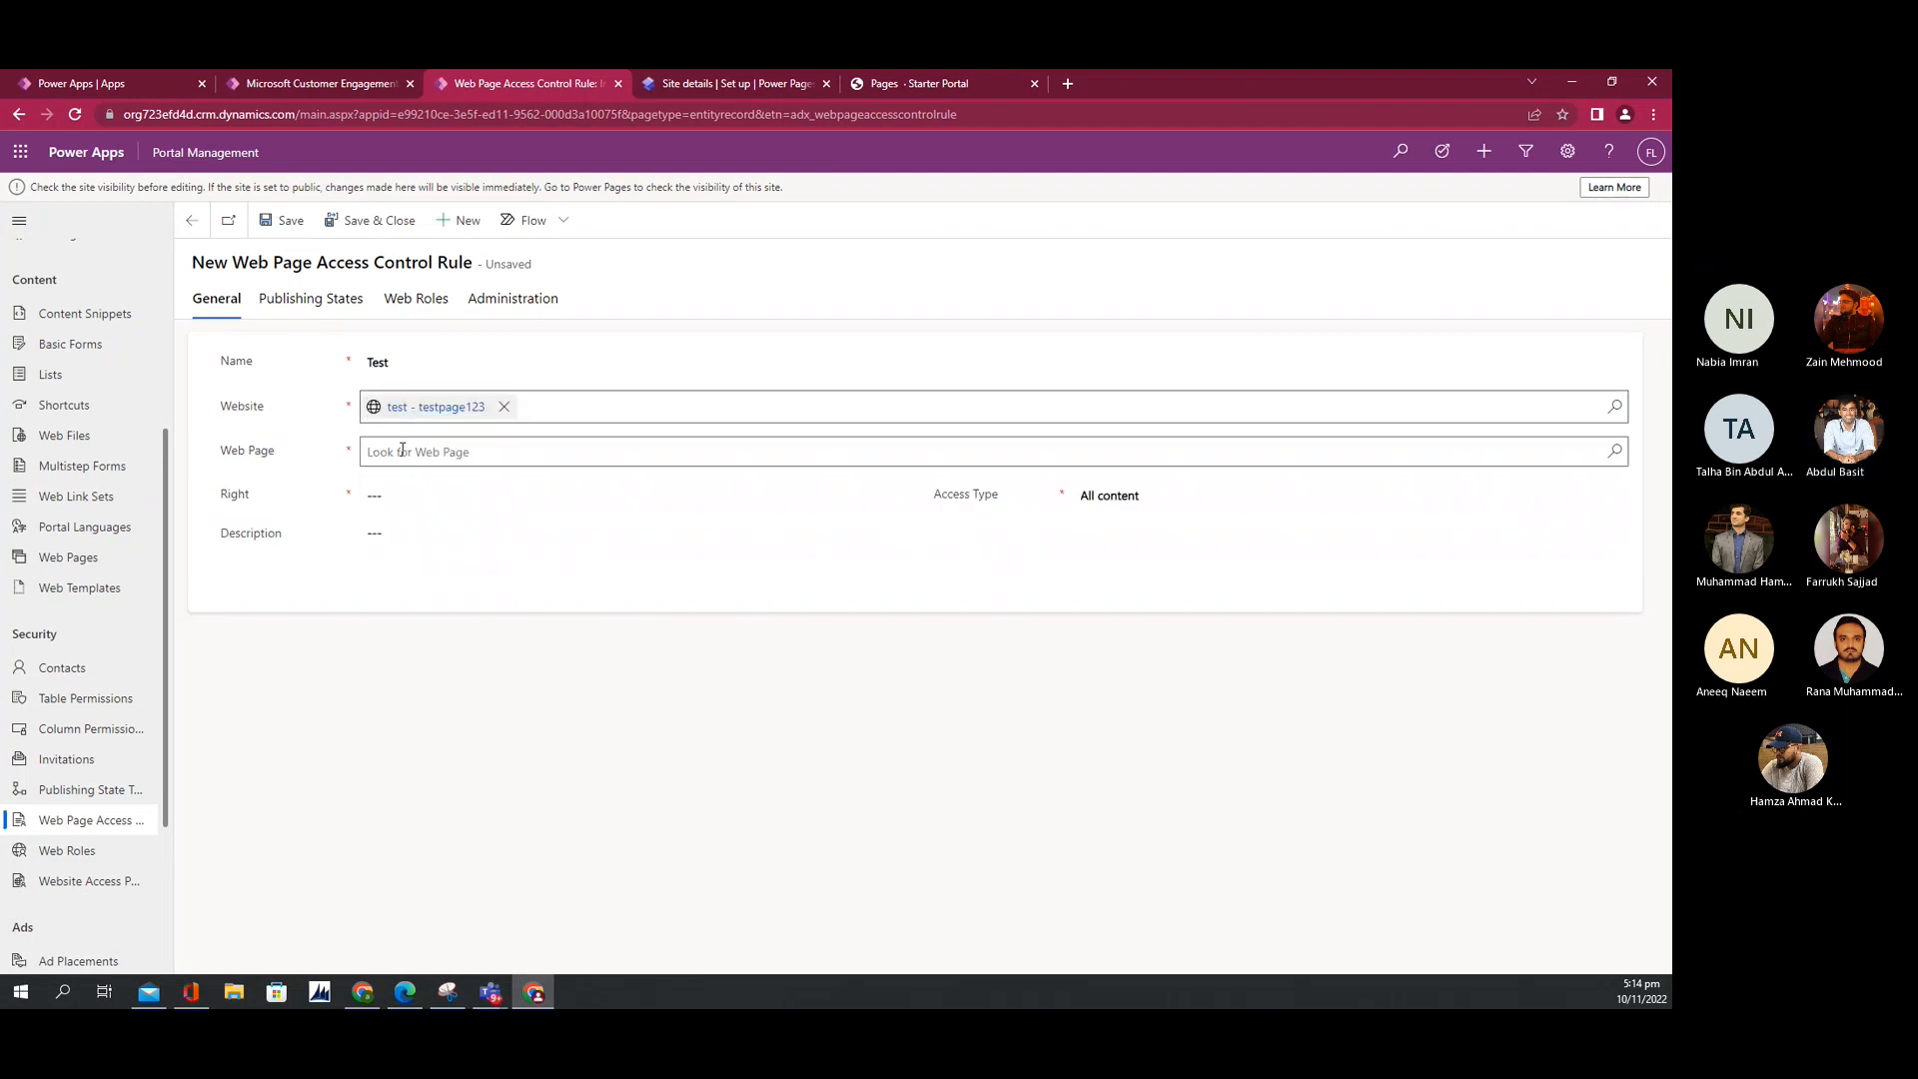
Step: Target the Pages web page with the Restrict Read right and All content access
click(403, 450)
text(pa)
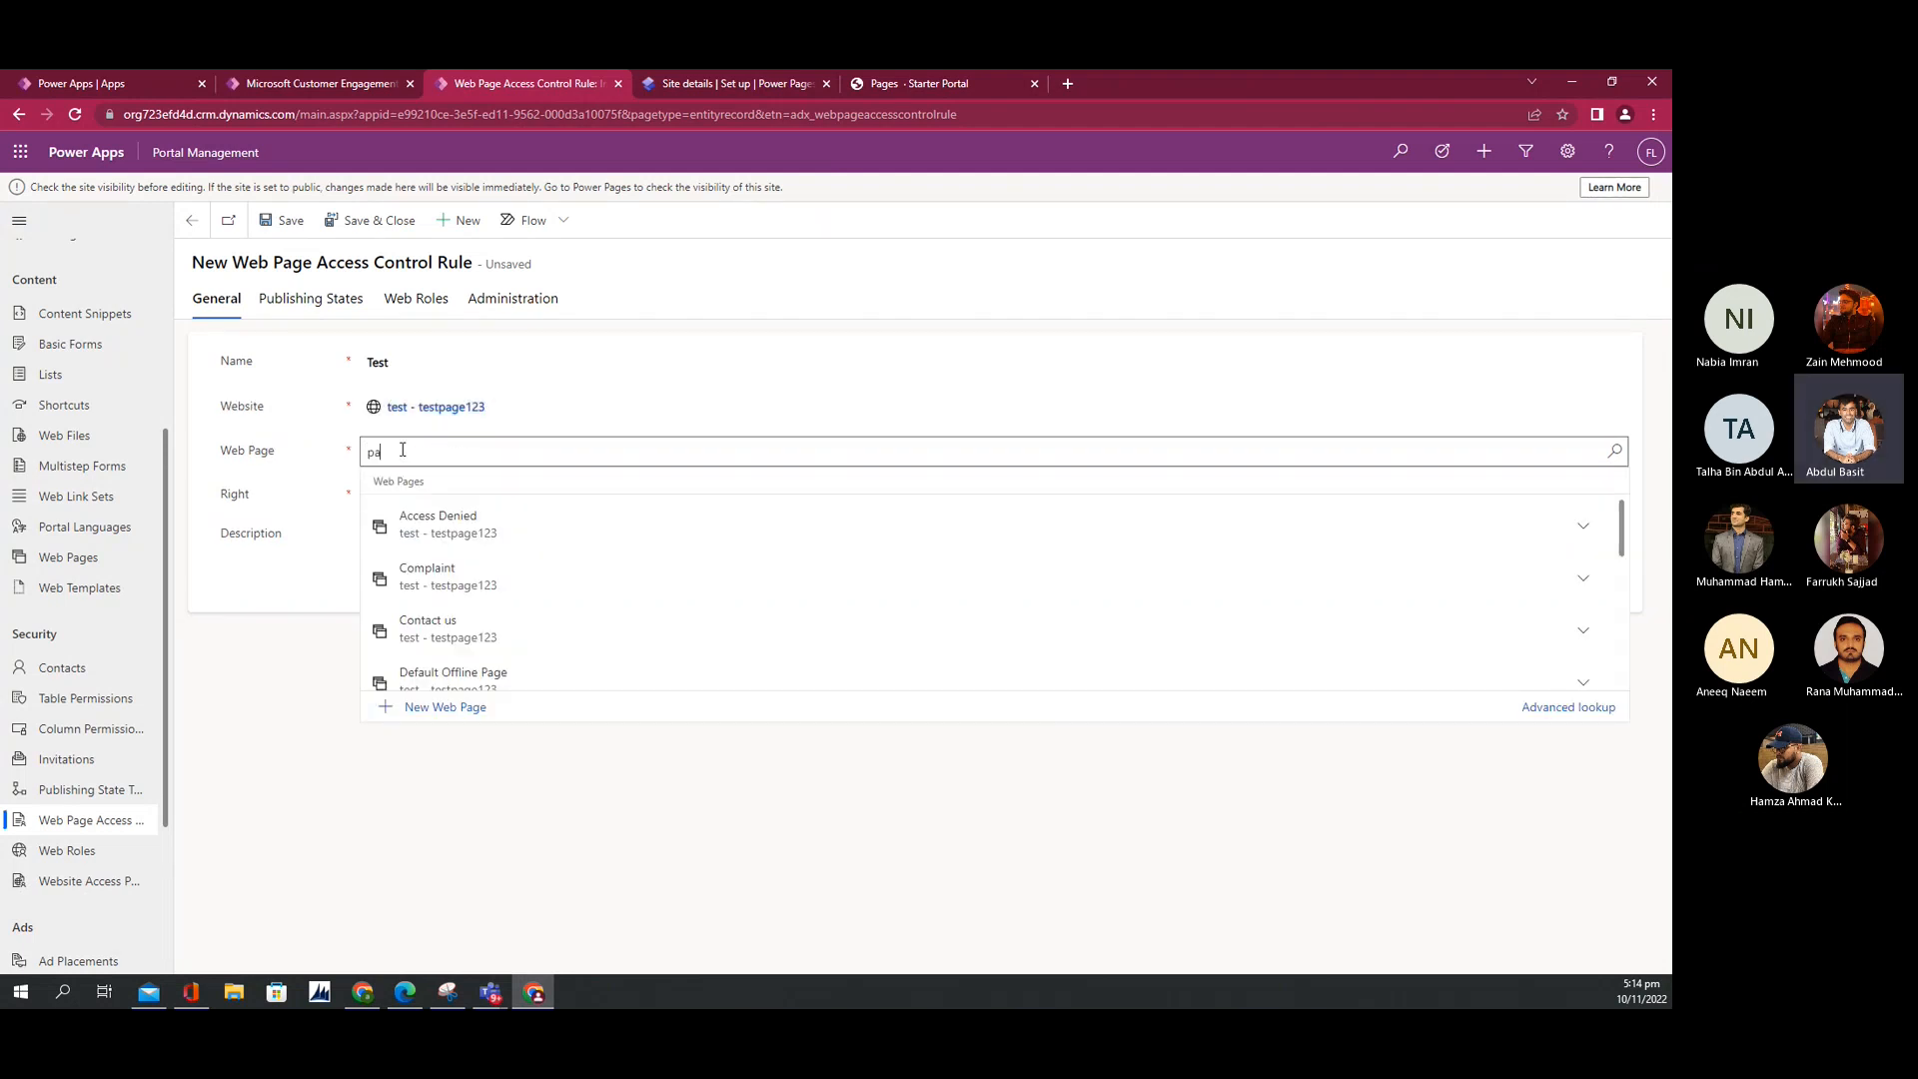
text(ges)
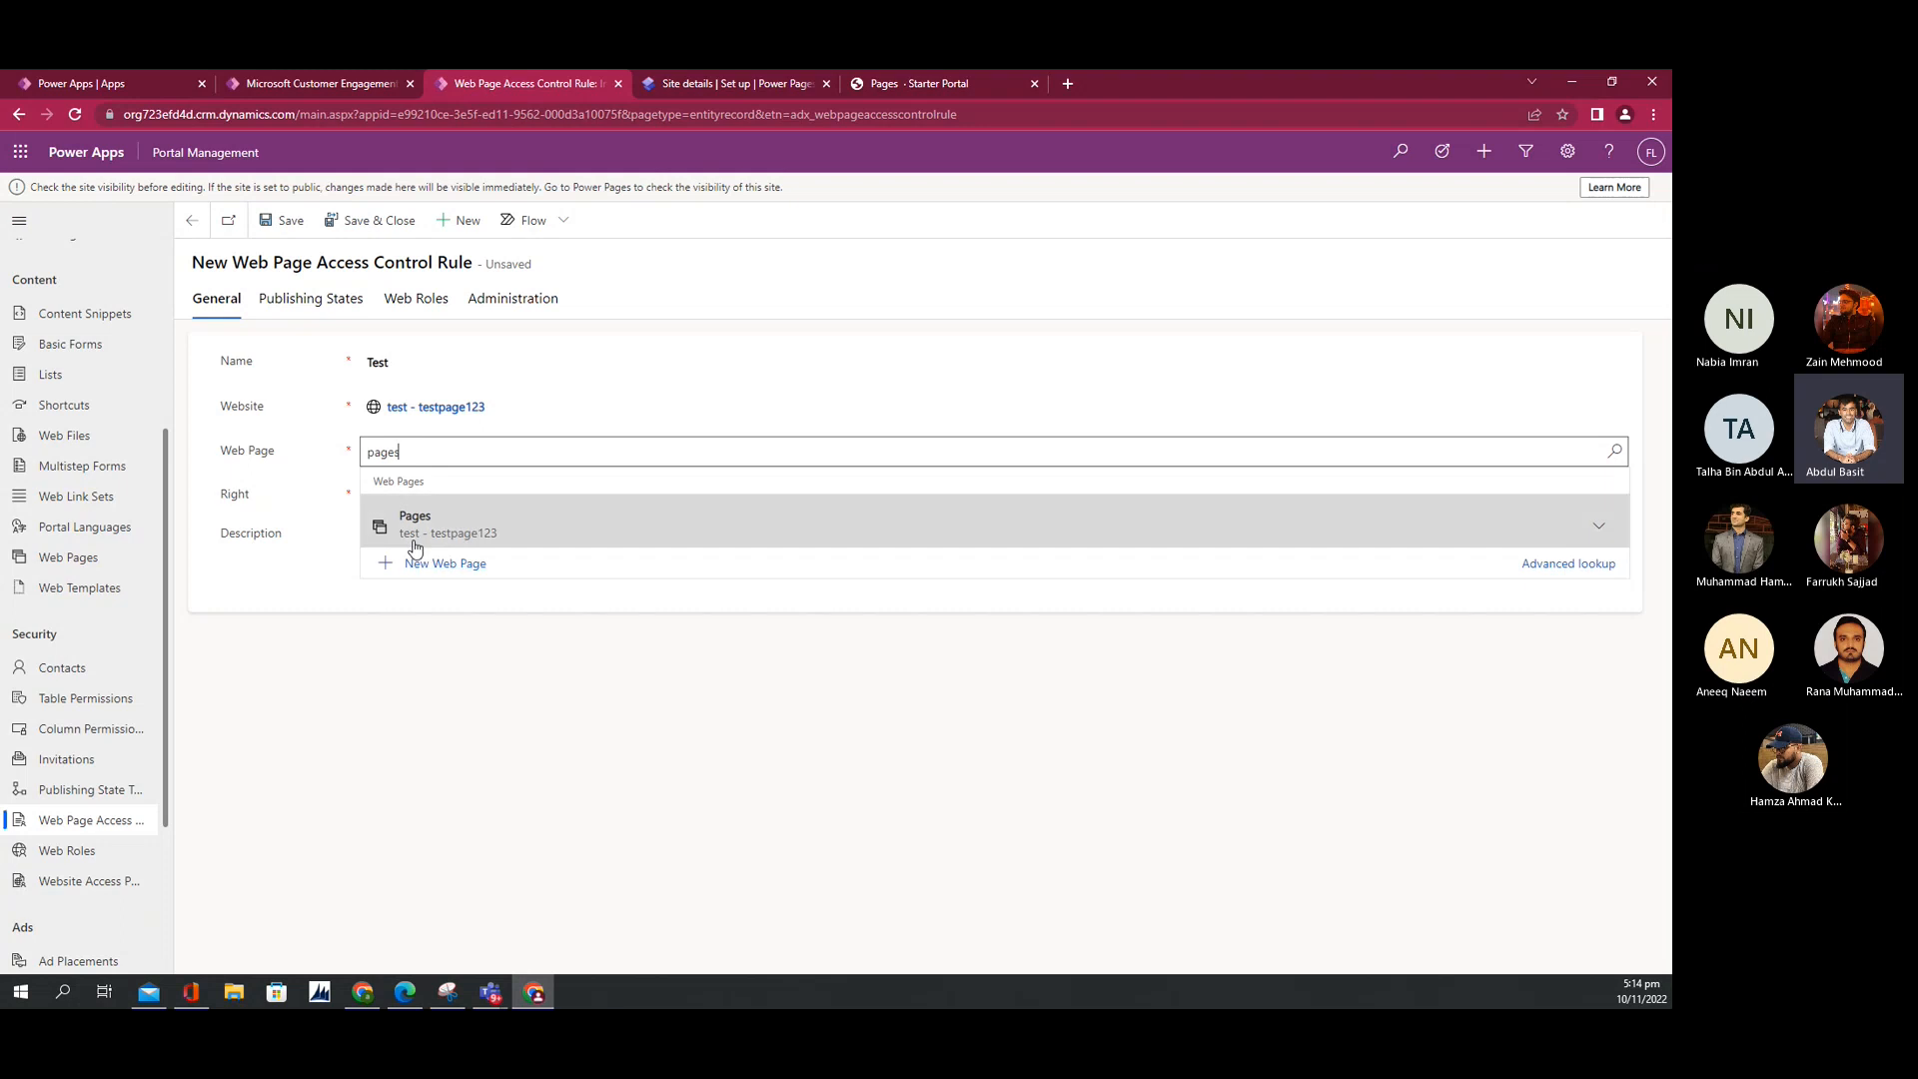
click(419, 545)
click(417, 495)
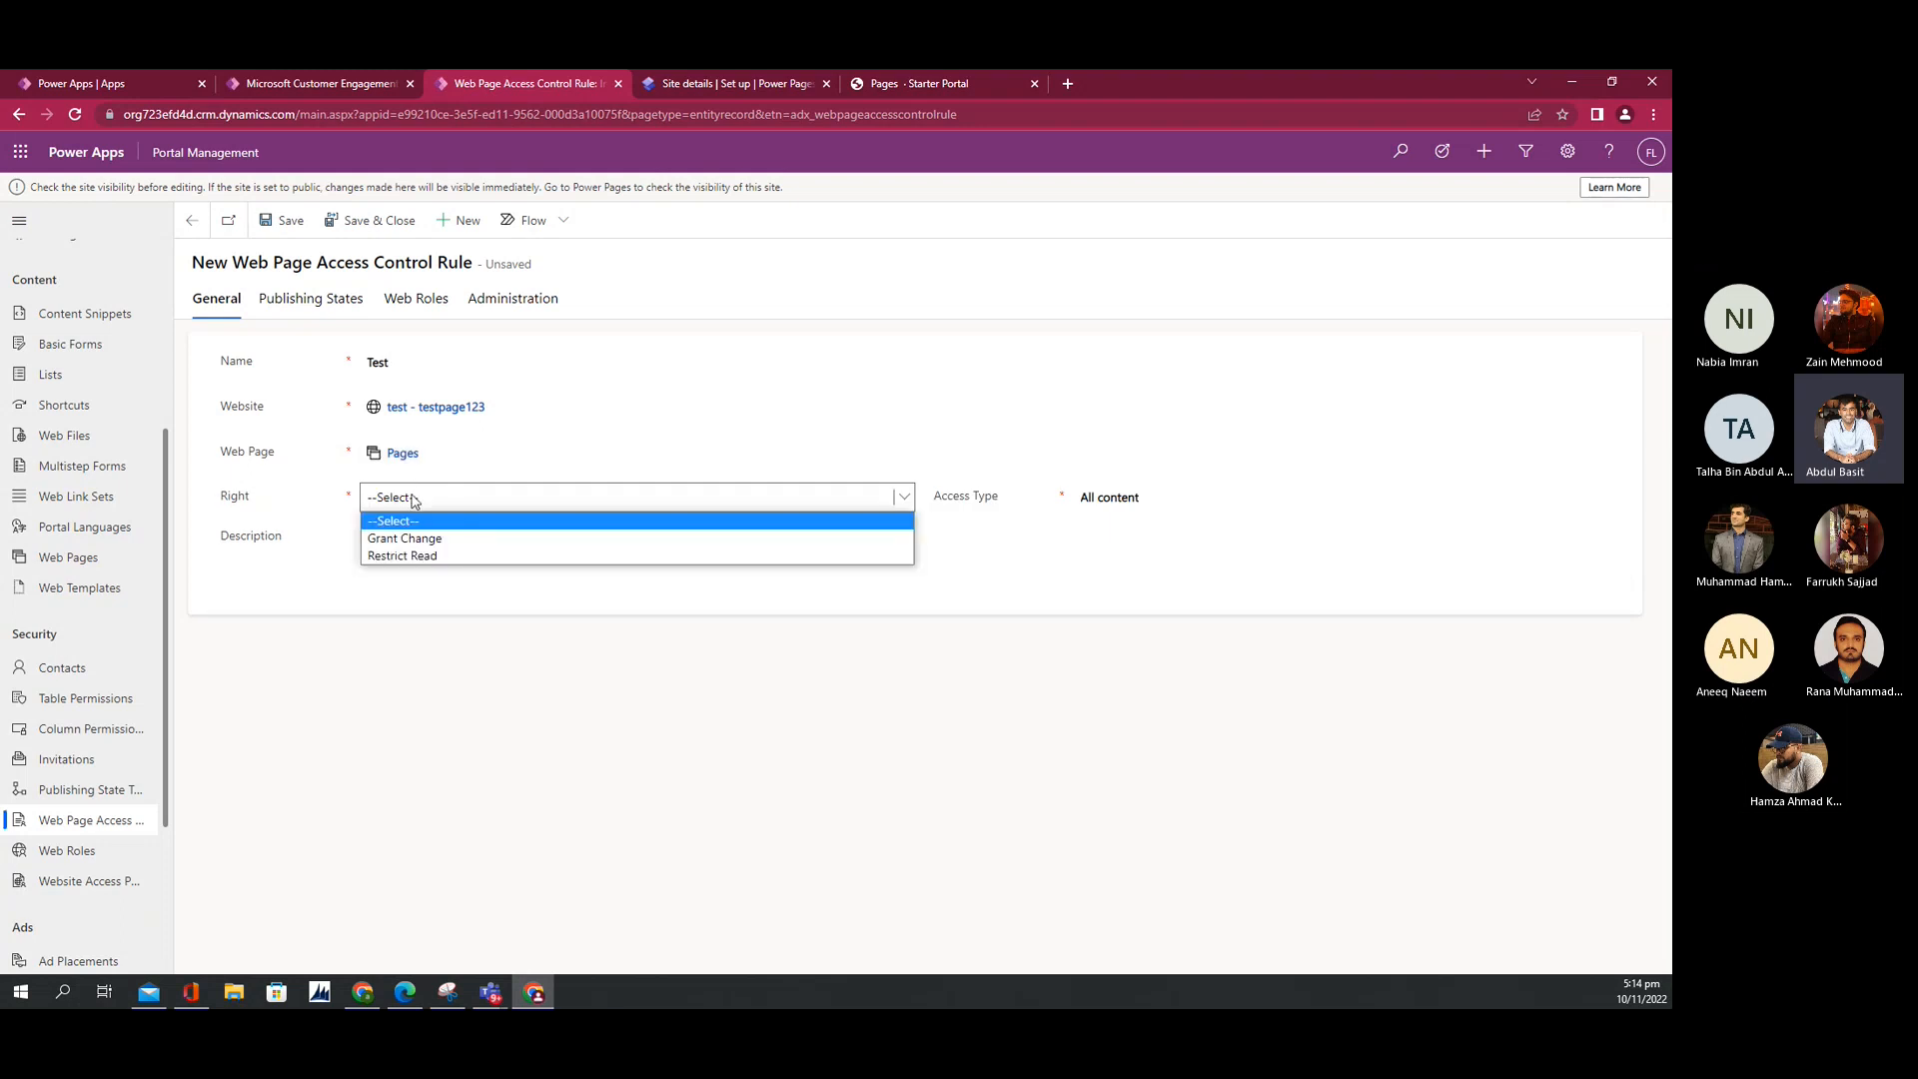
click(407, 557)
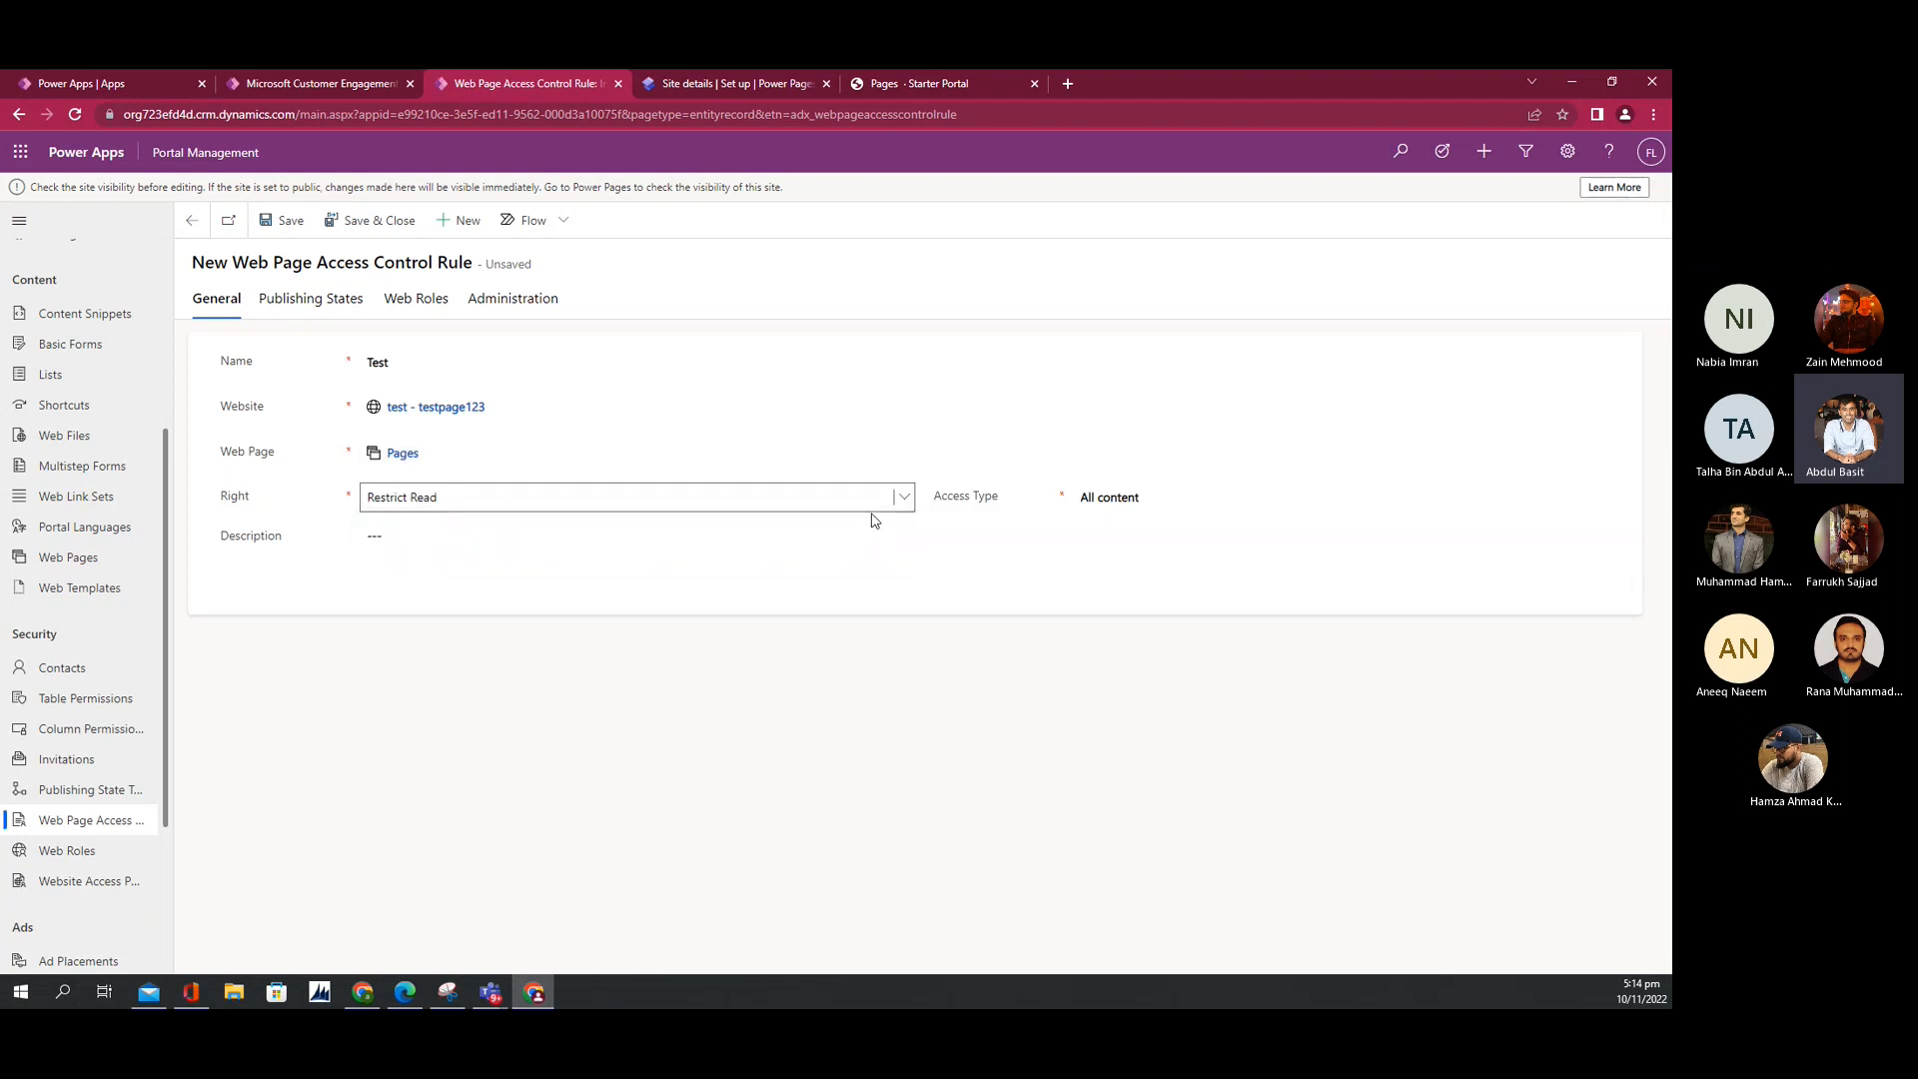
click(1109, 499)
click(974, 533)
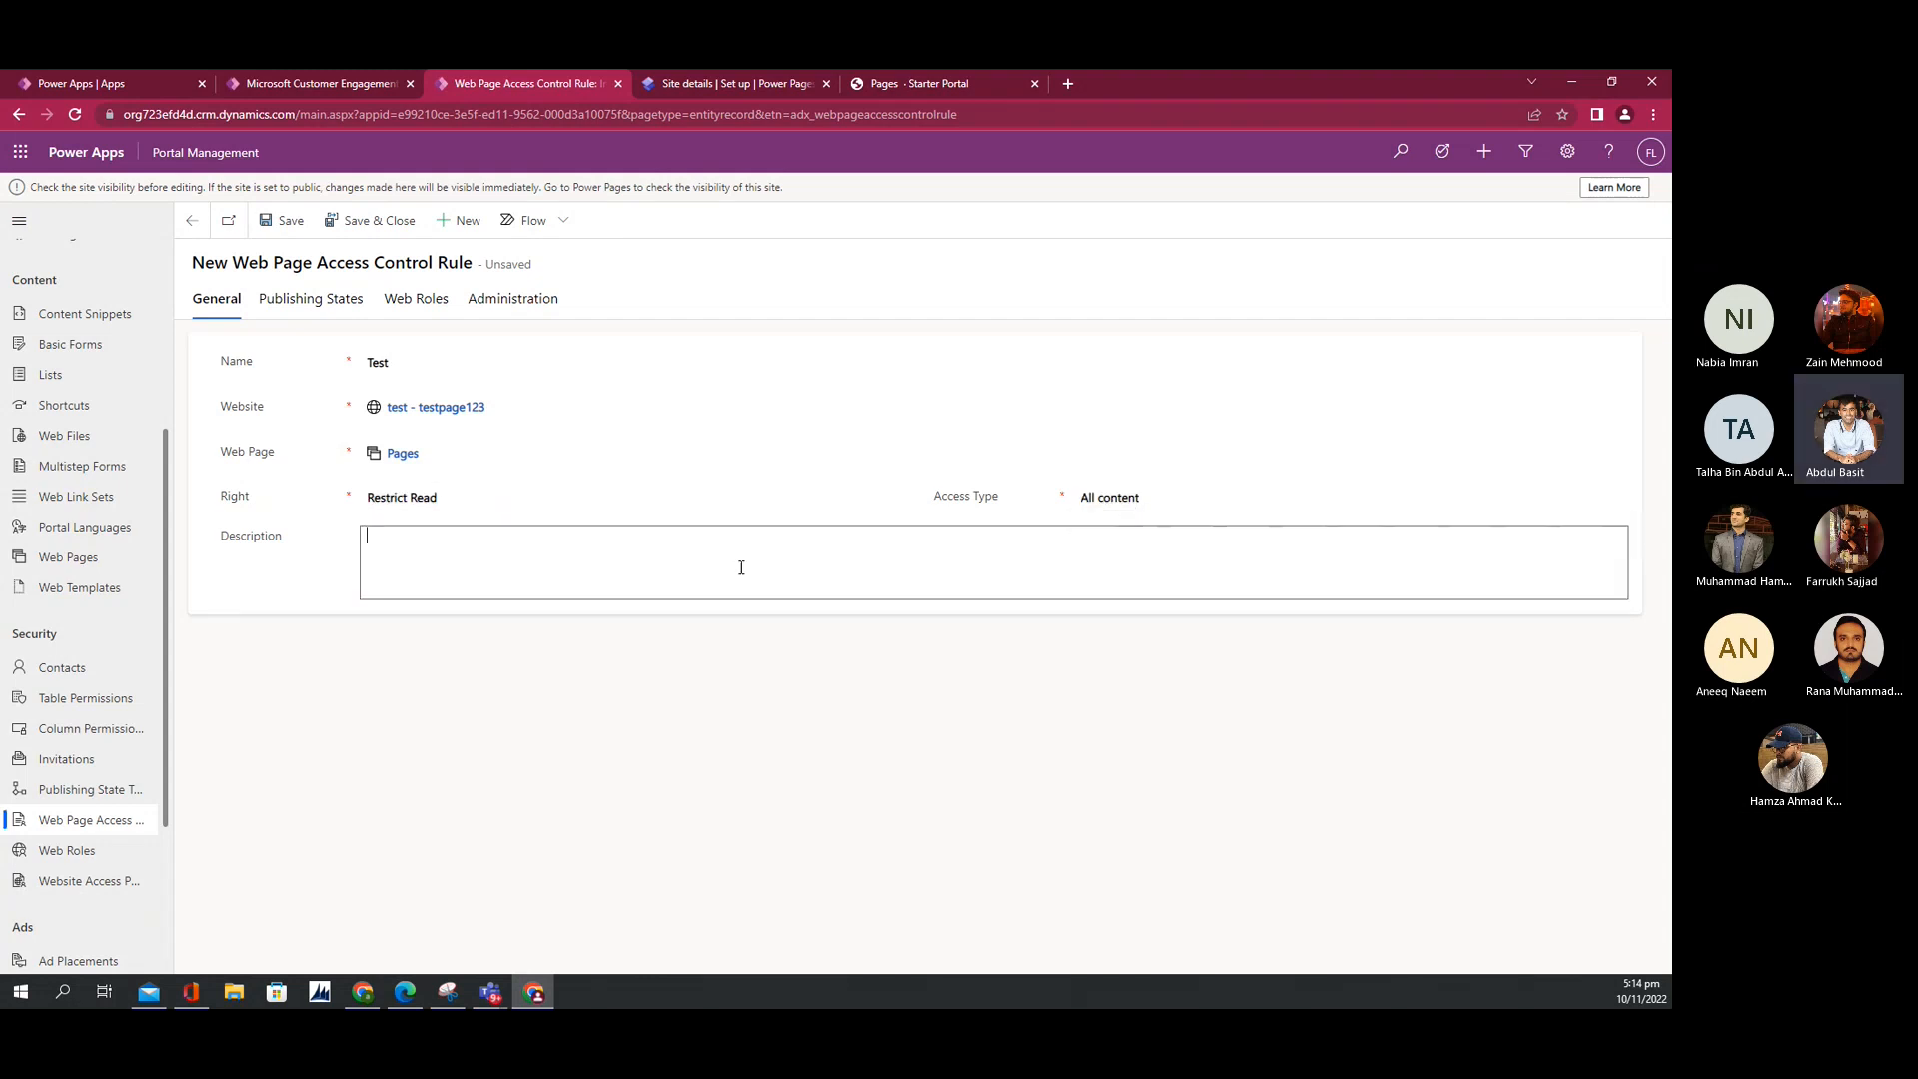
click(295, 309)
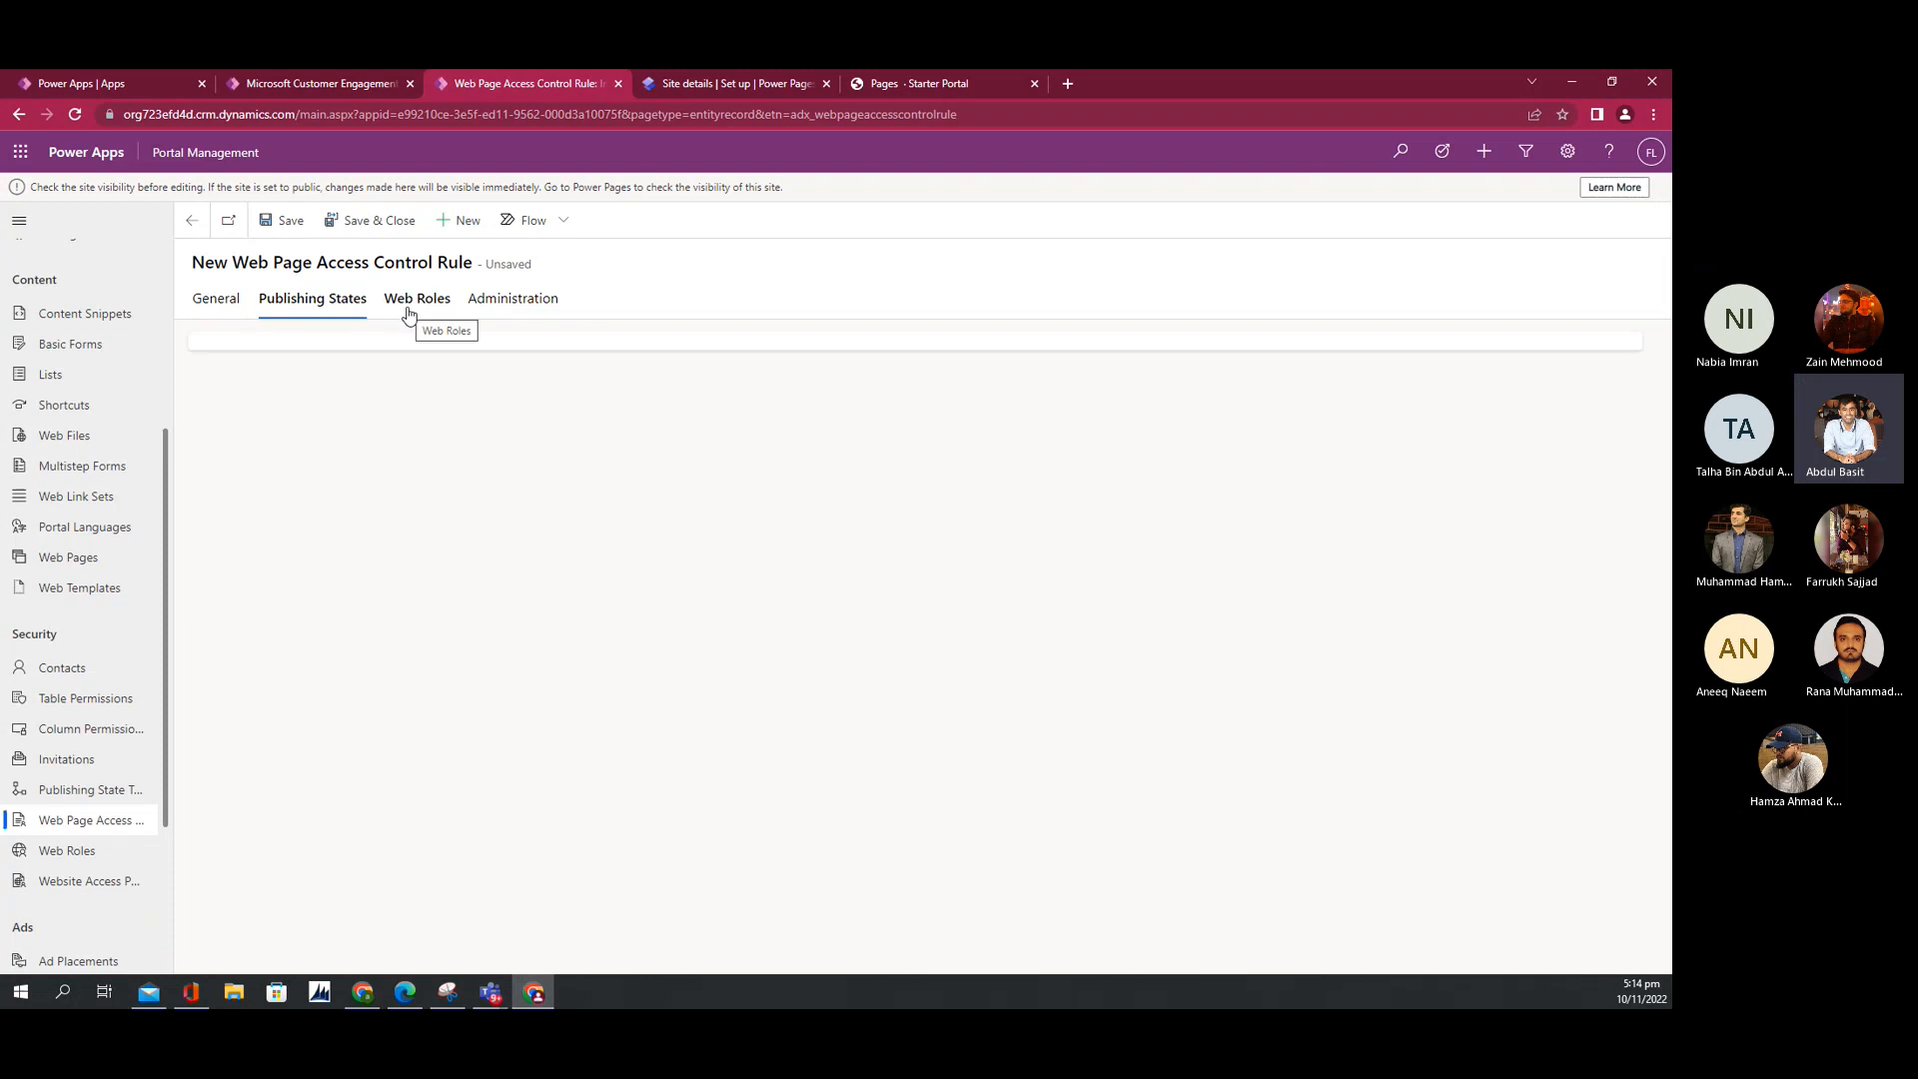
Step: Go to the live Contoso portal's Home page showing the embedded Power BI report
click(691, 86)
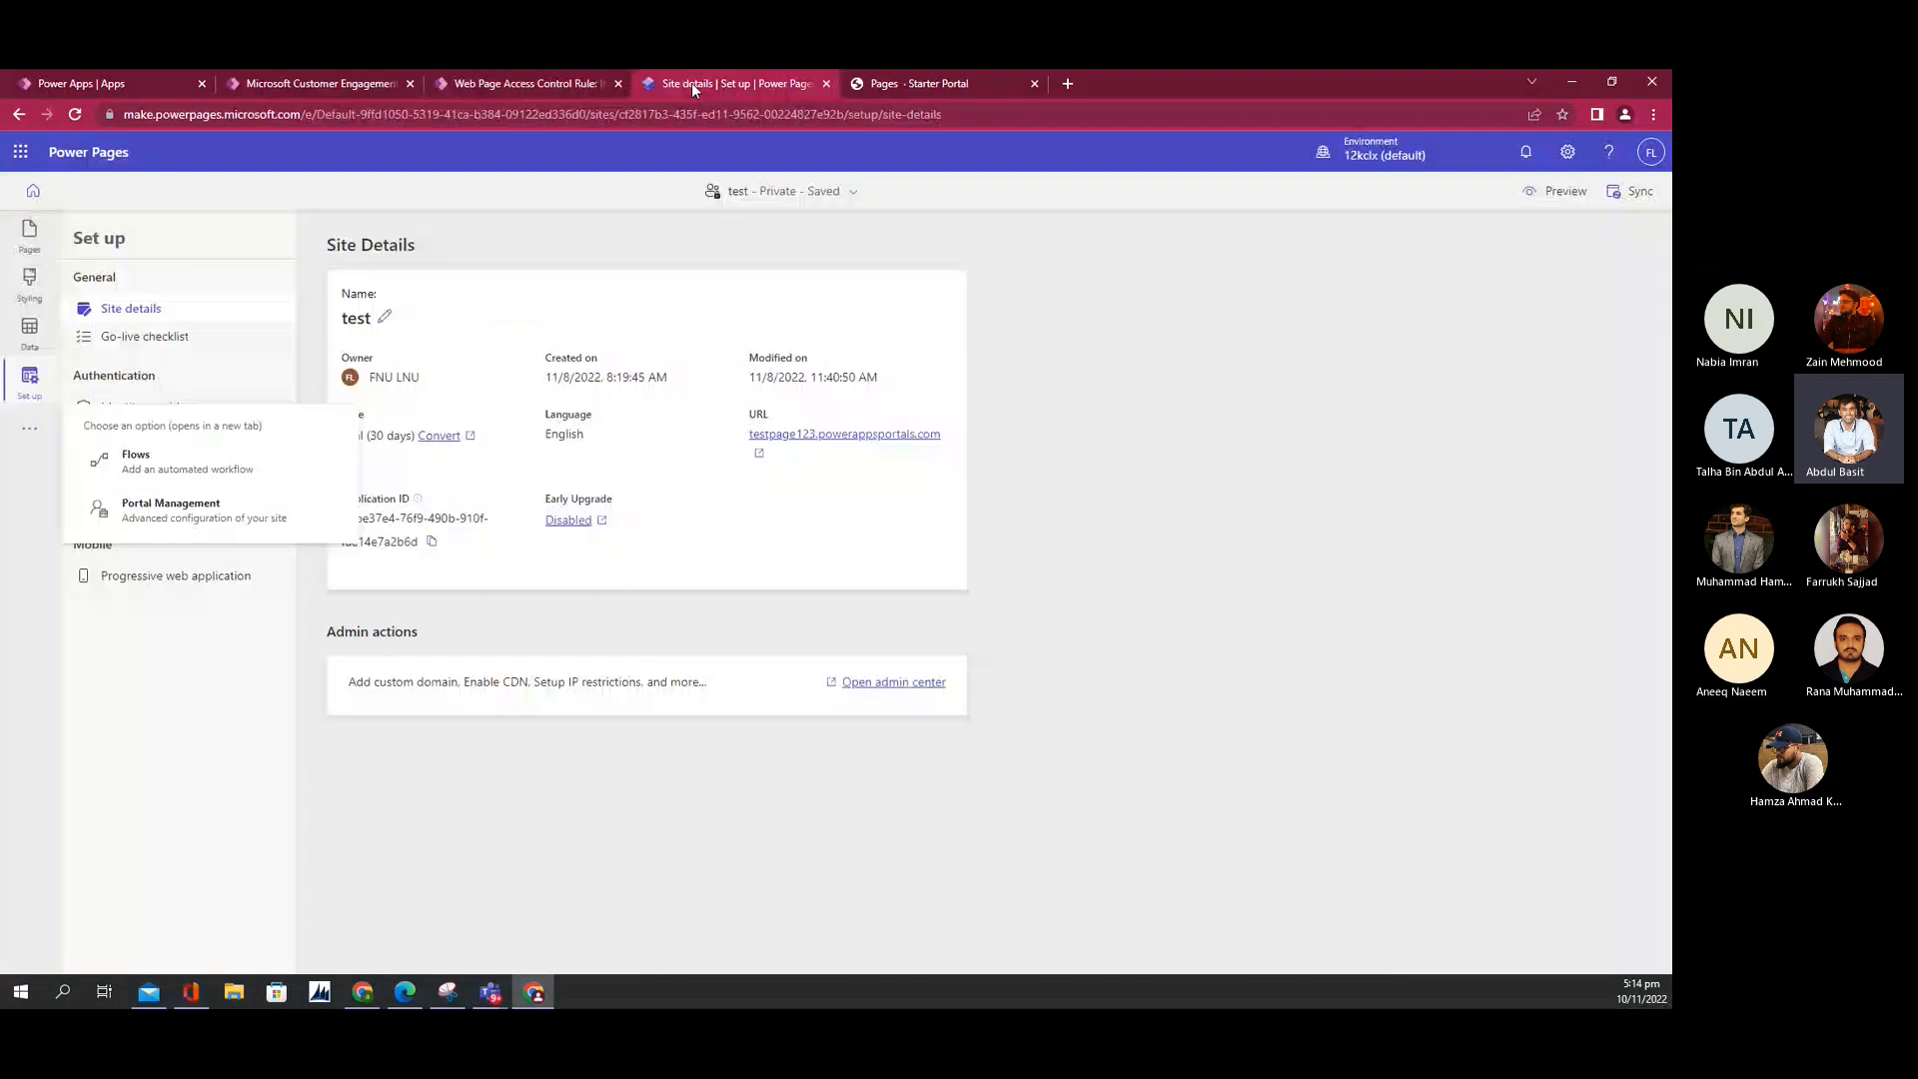
click(389, 76)
click(922, 86)
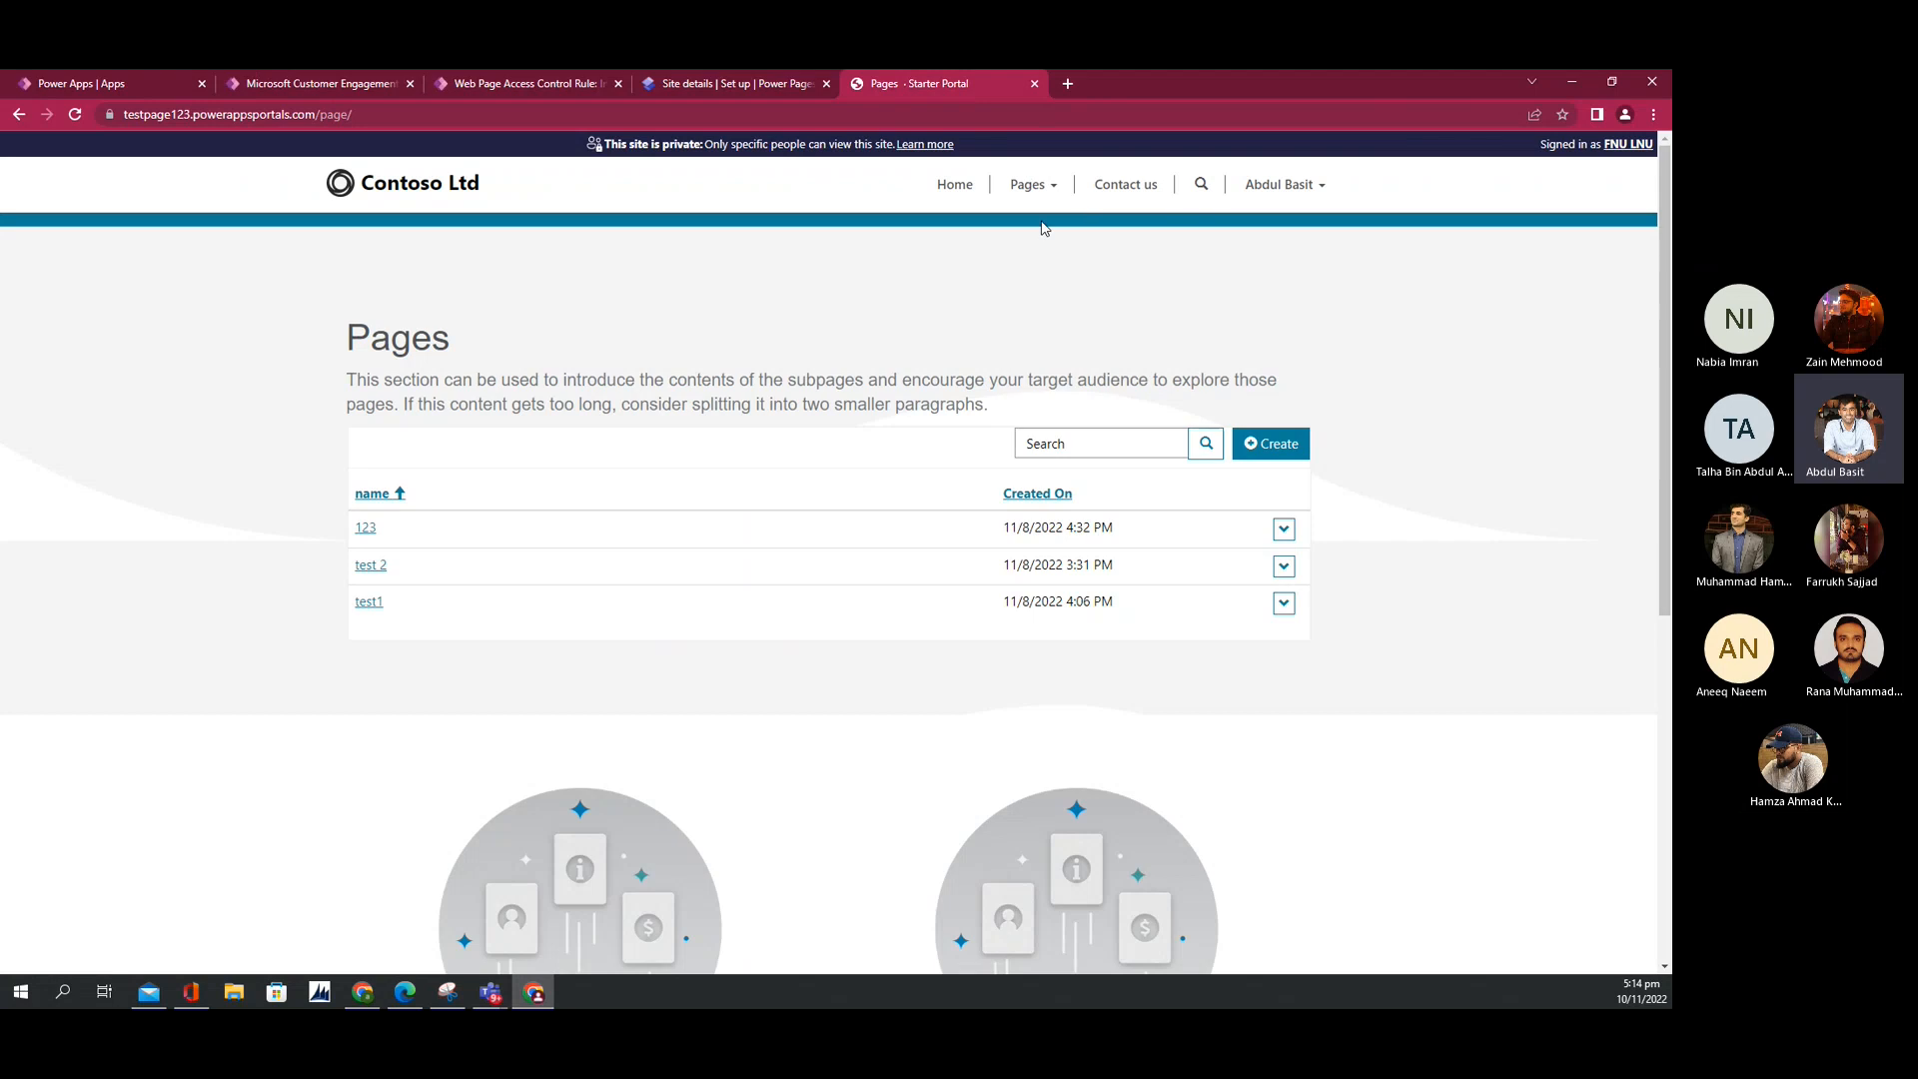
click(970, 207)
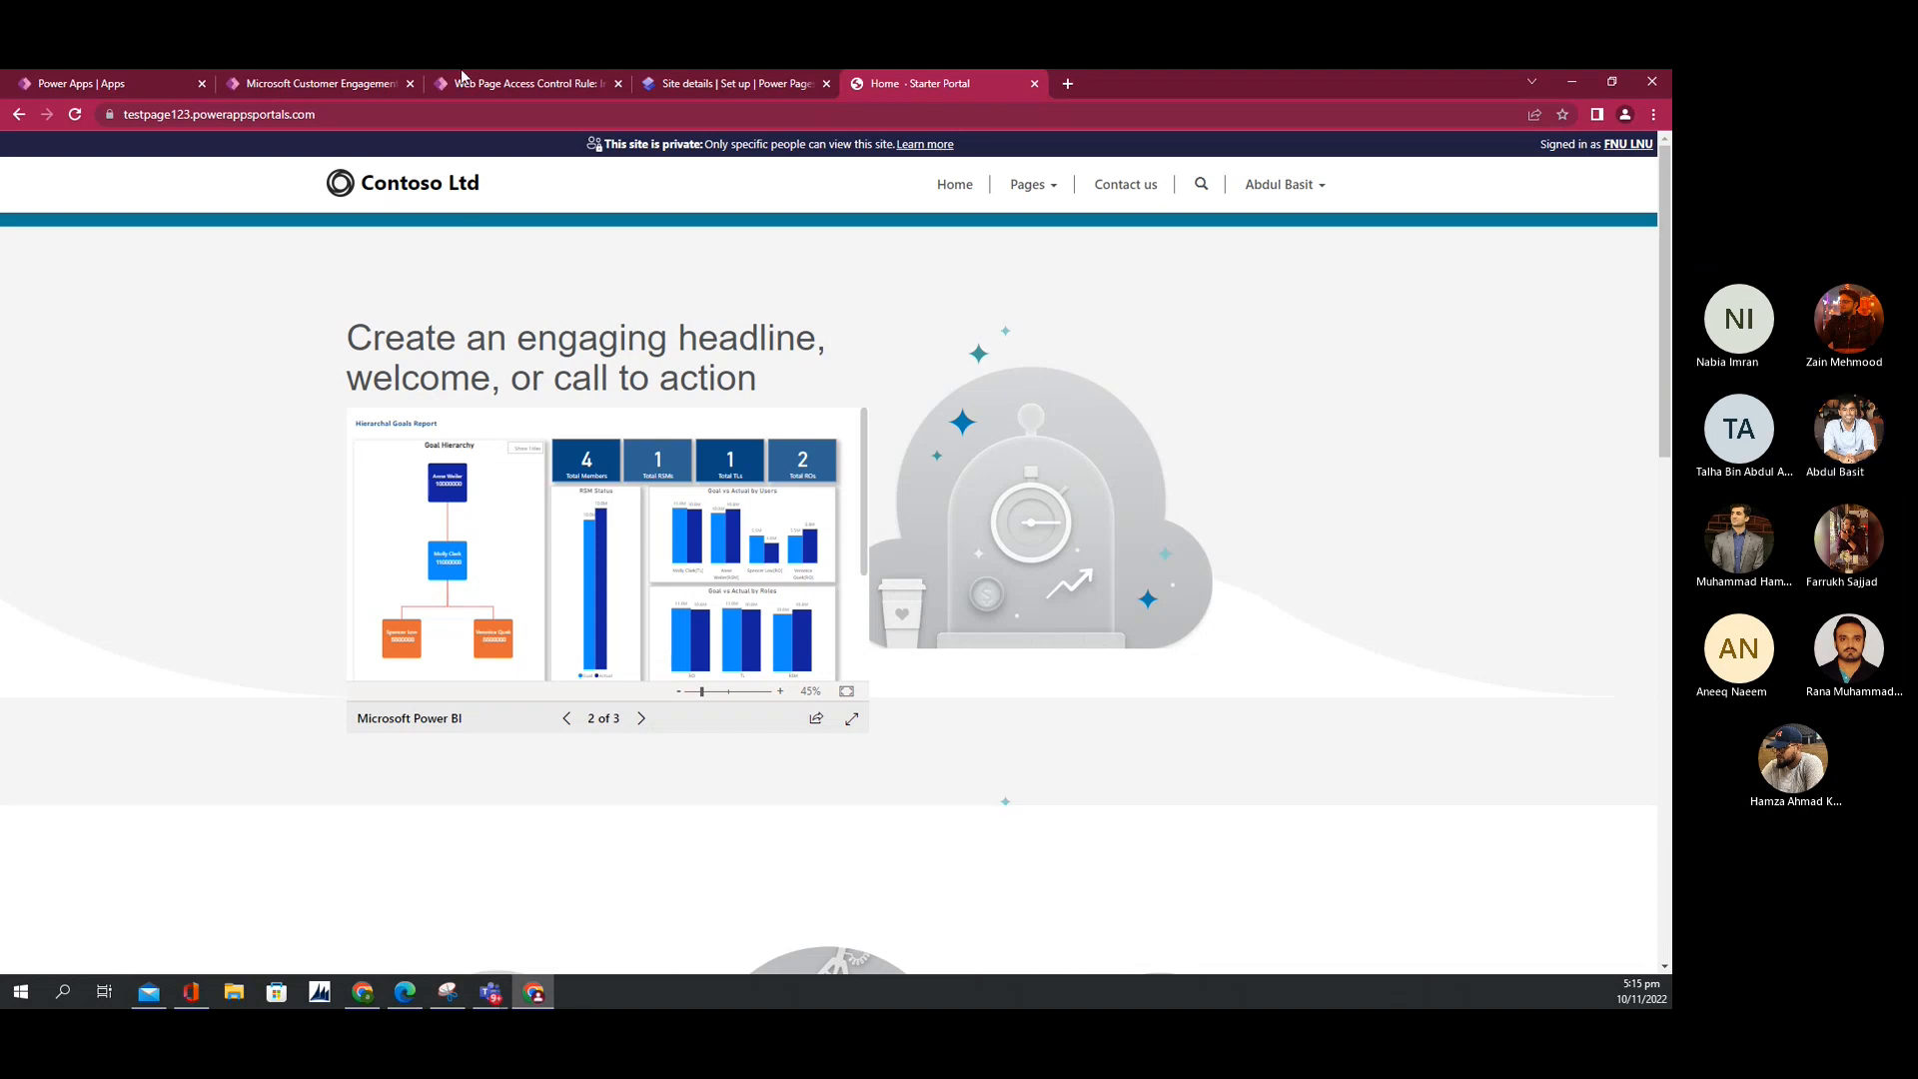
Step: In a new tab, open app.powerbi.com and the POC DIB CRM report from the Portal Reports workspace
click(1069, 86)
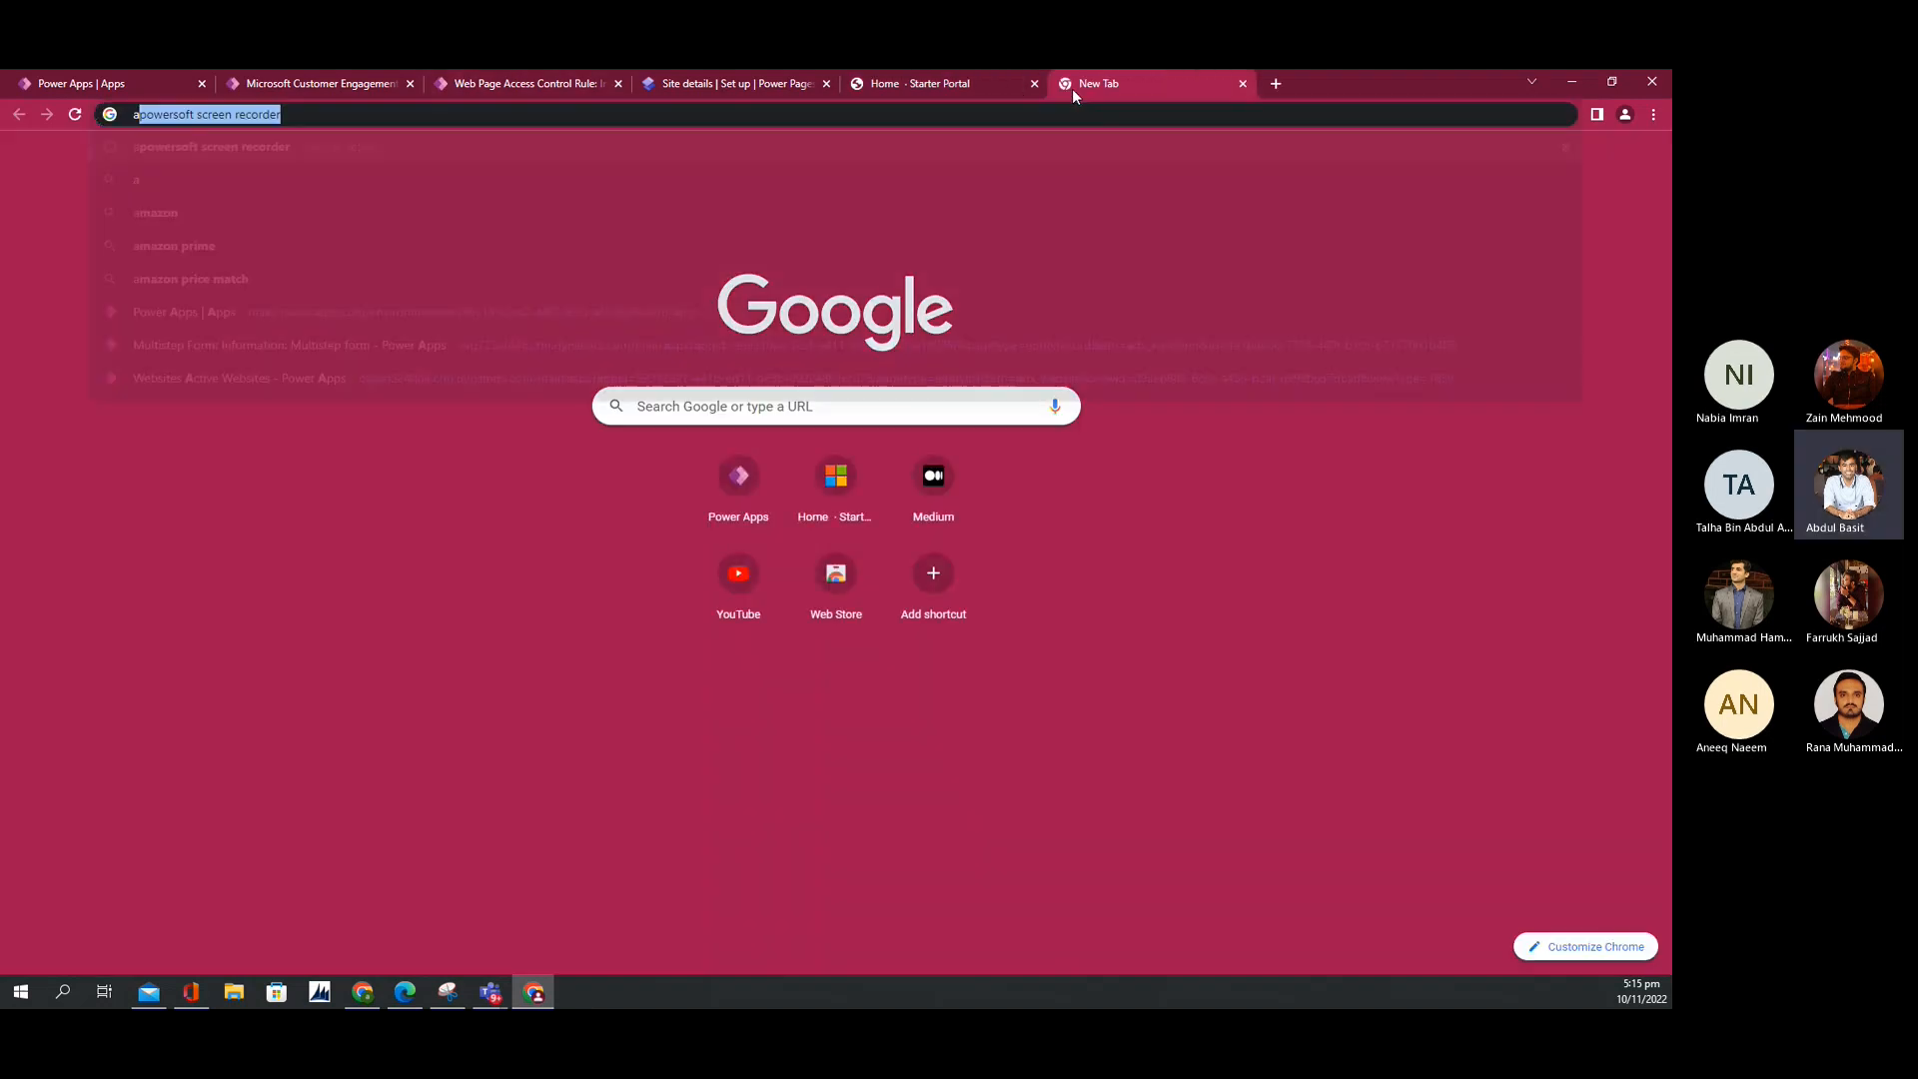
text(app)
key(Down)
key(Down)
key(Down)
key(Down)
key(Down)
key(Down)
key(Down)
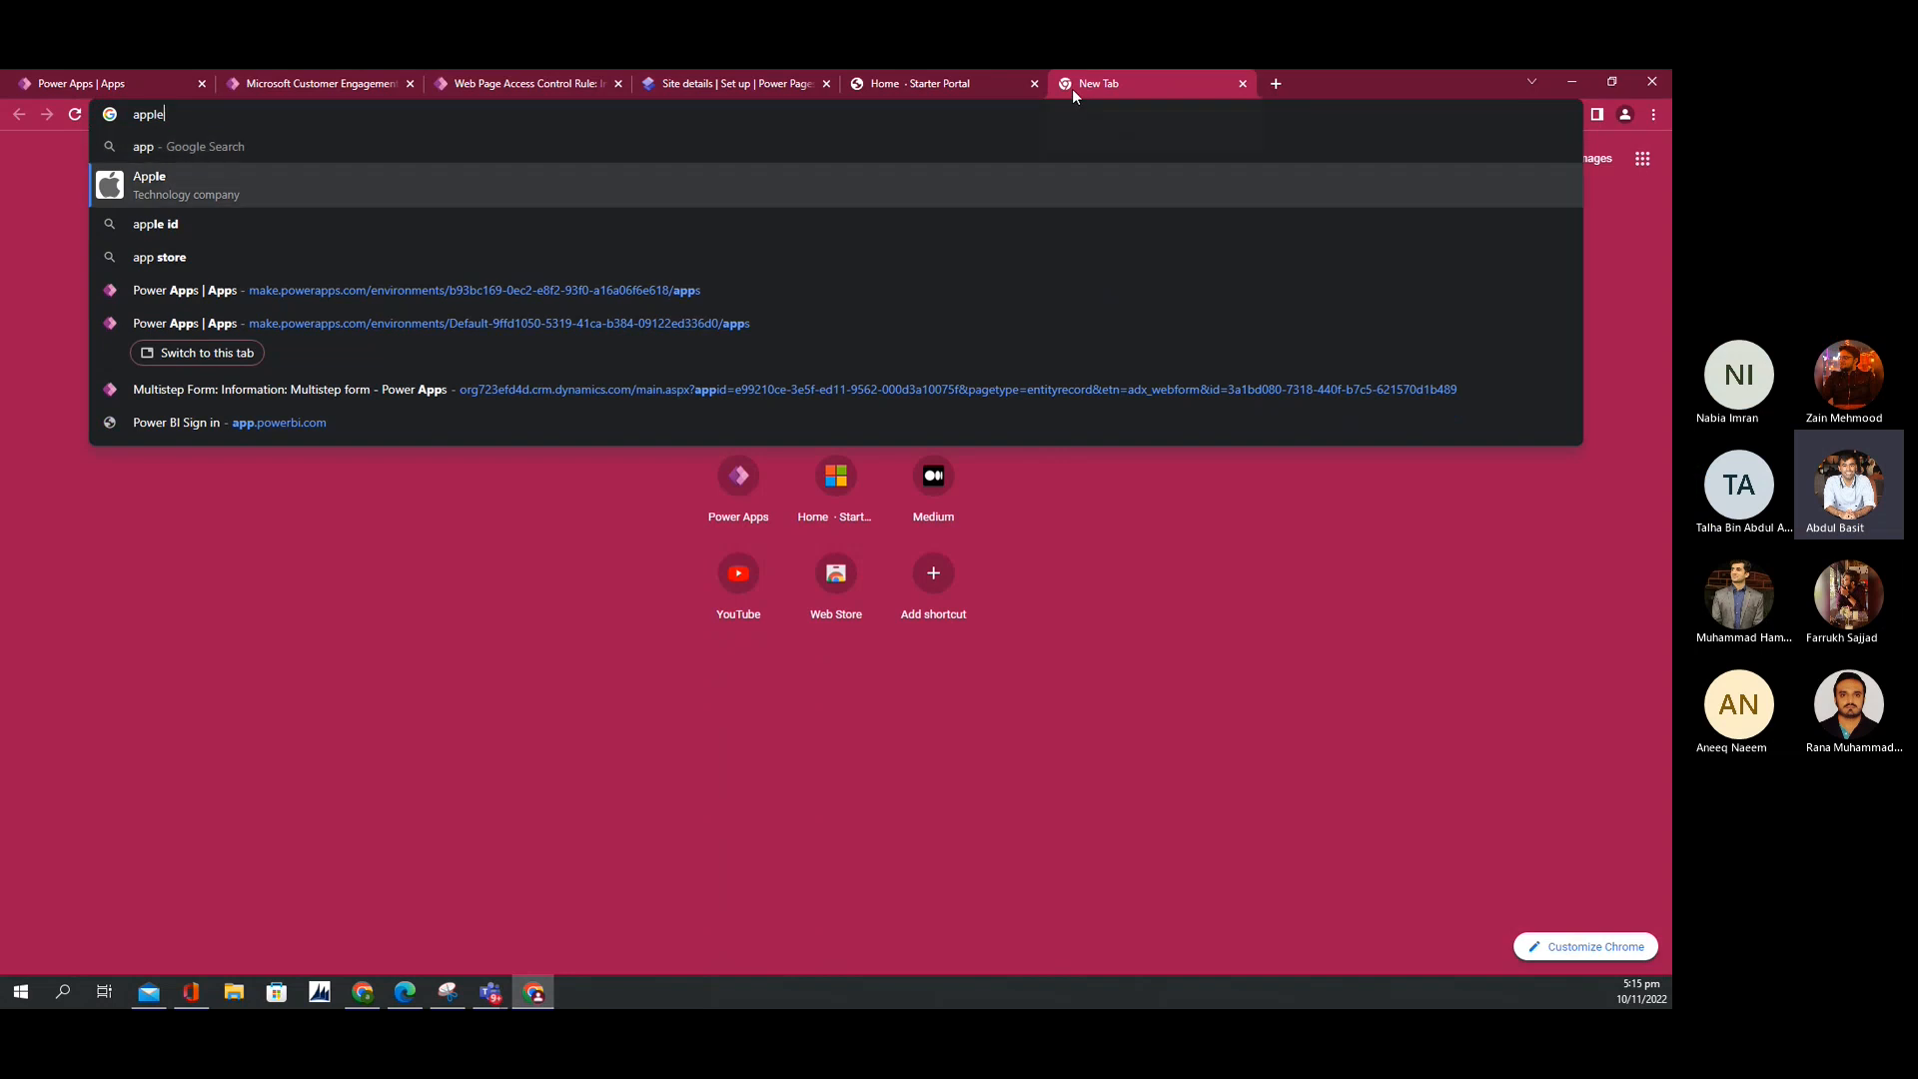
key(Return)
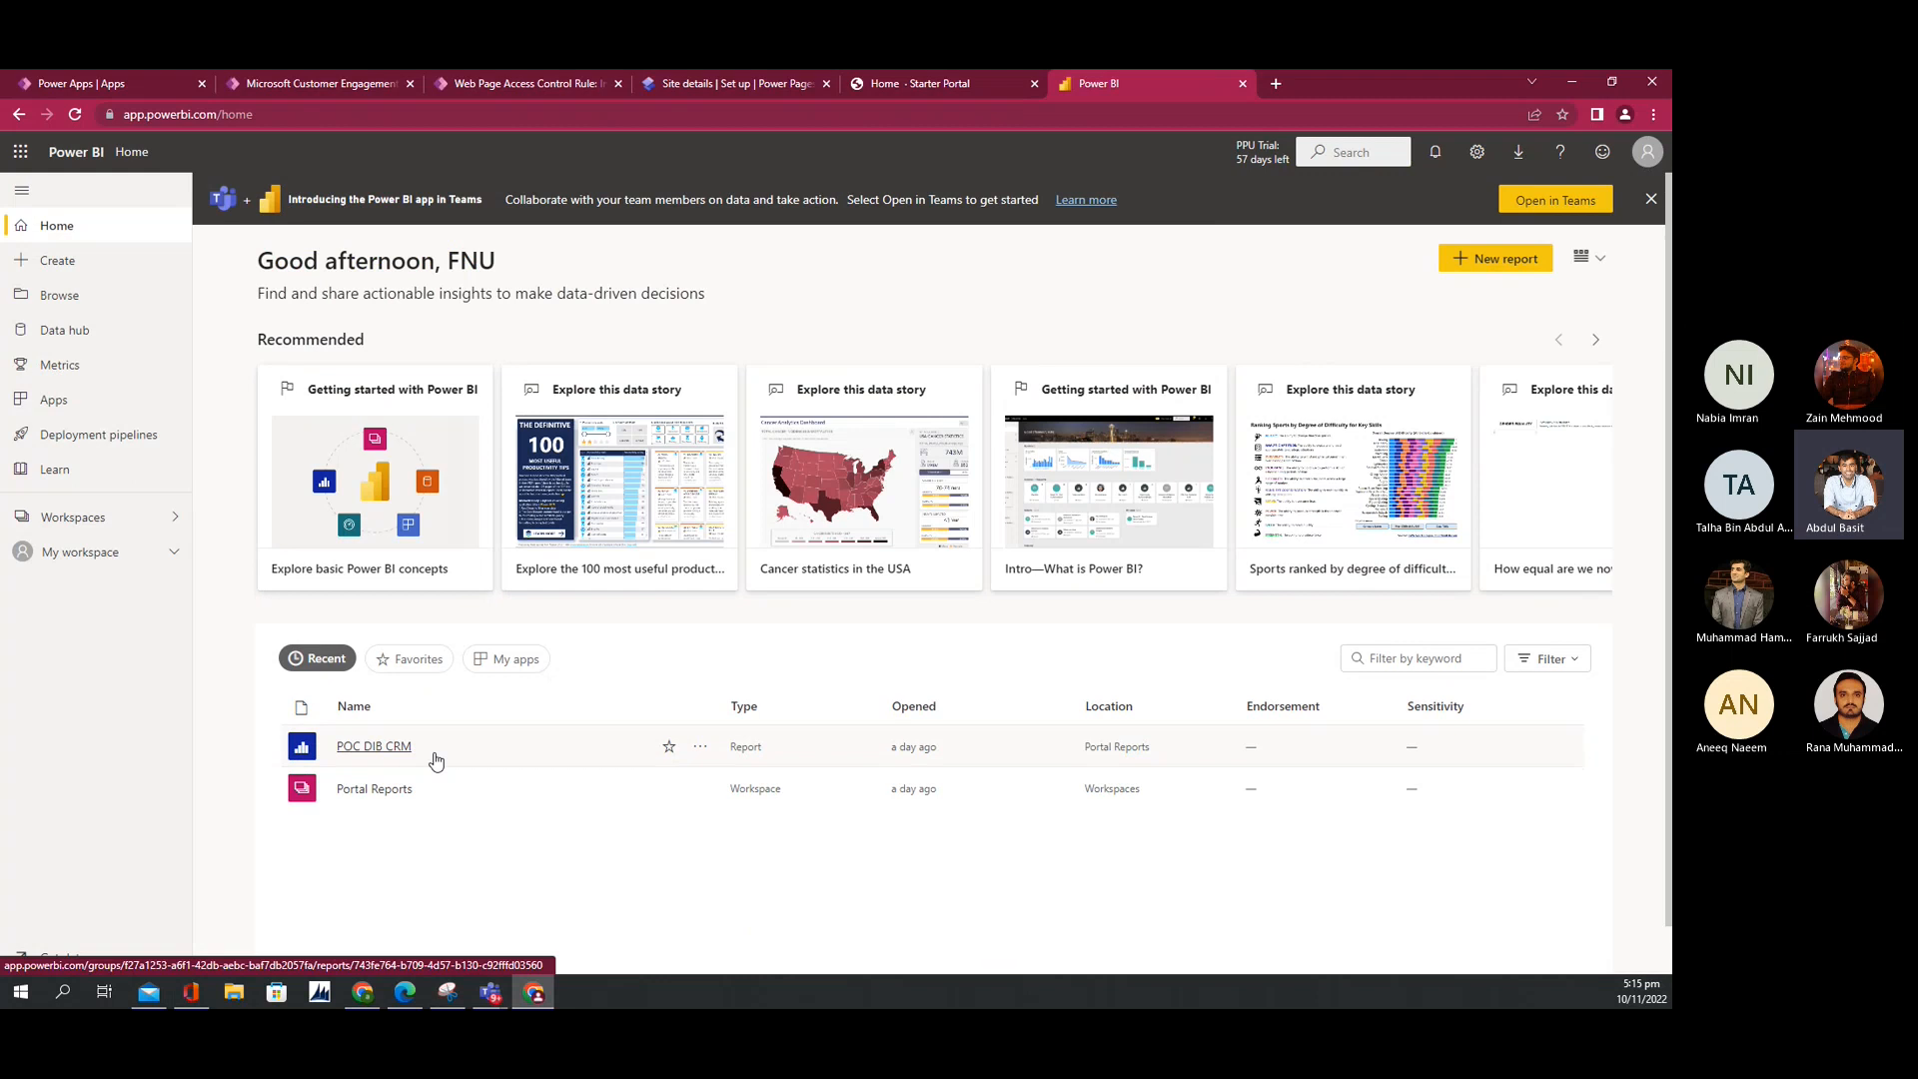
click(57, 520)
click(309, 301)
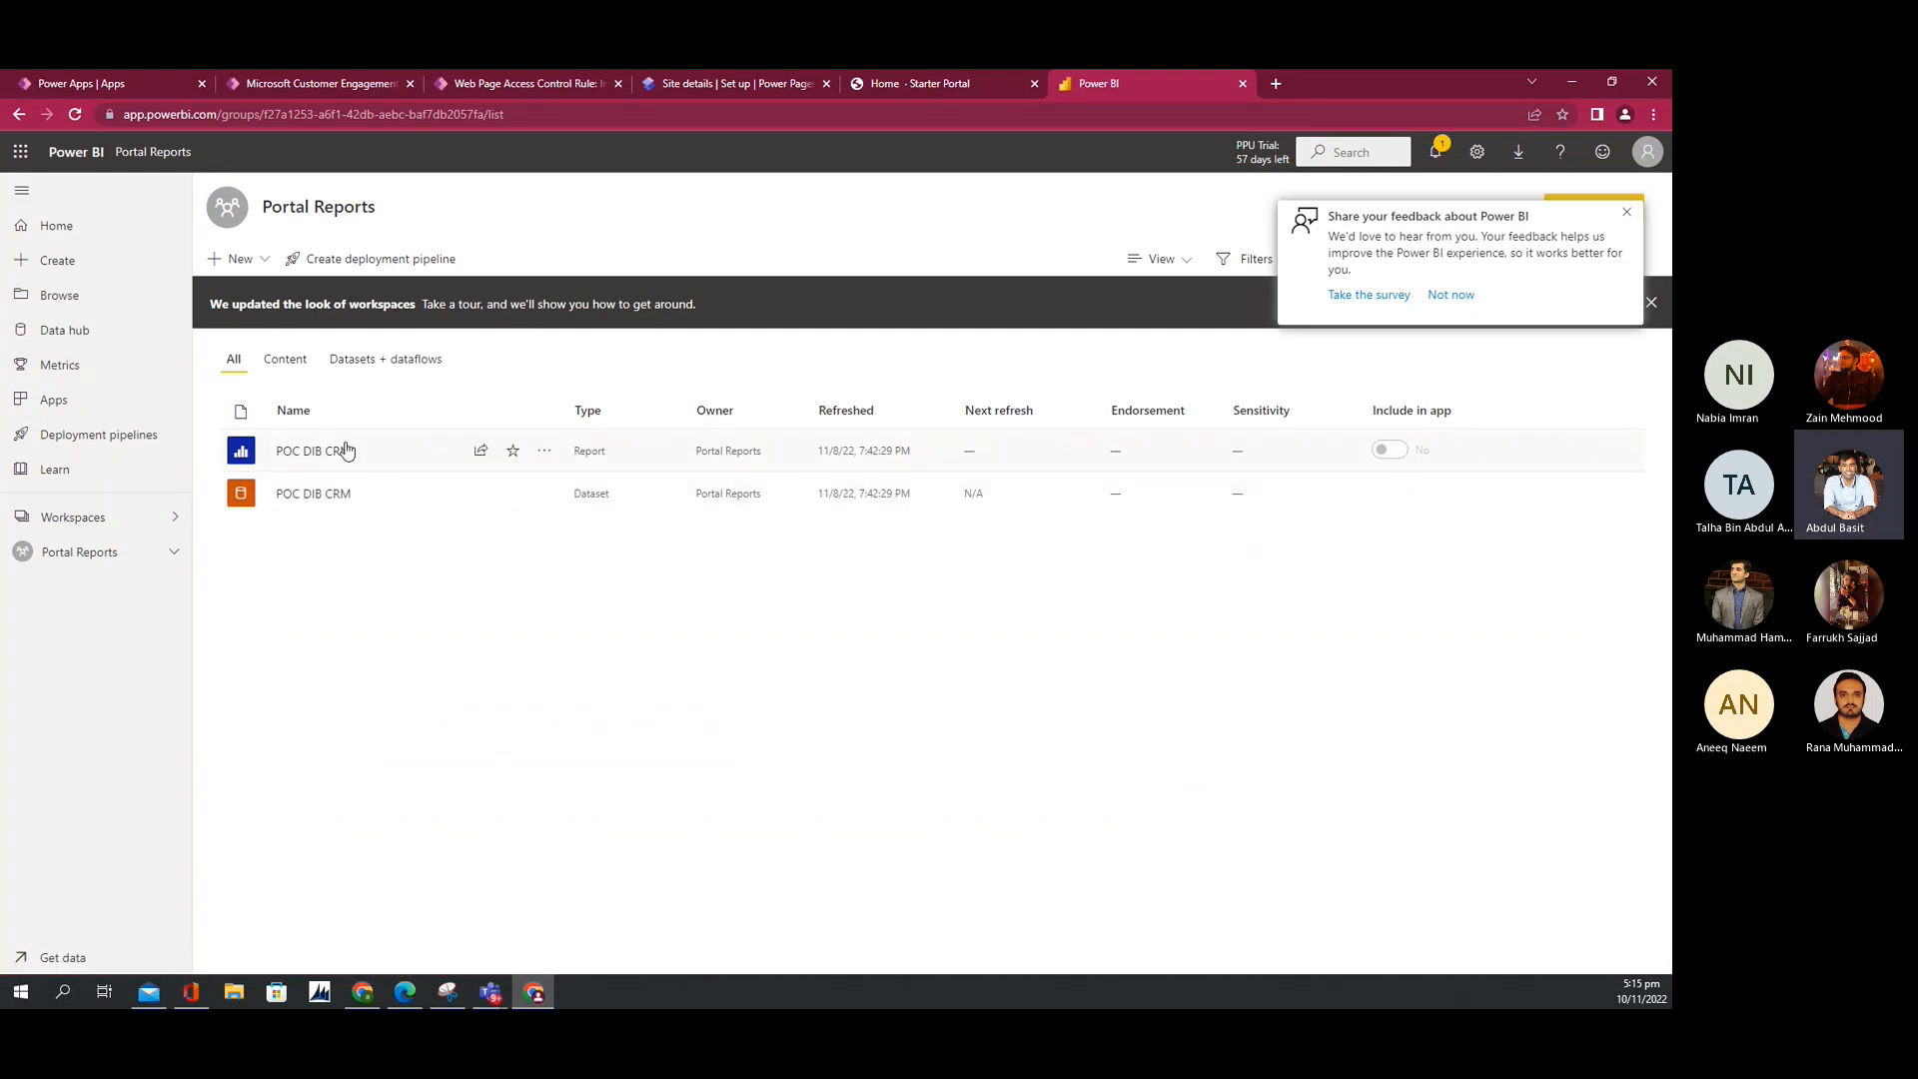
click(293, 453)
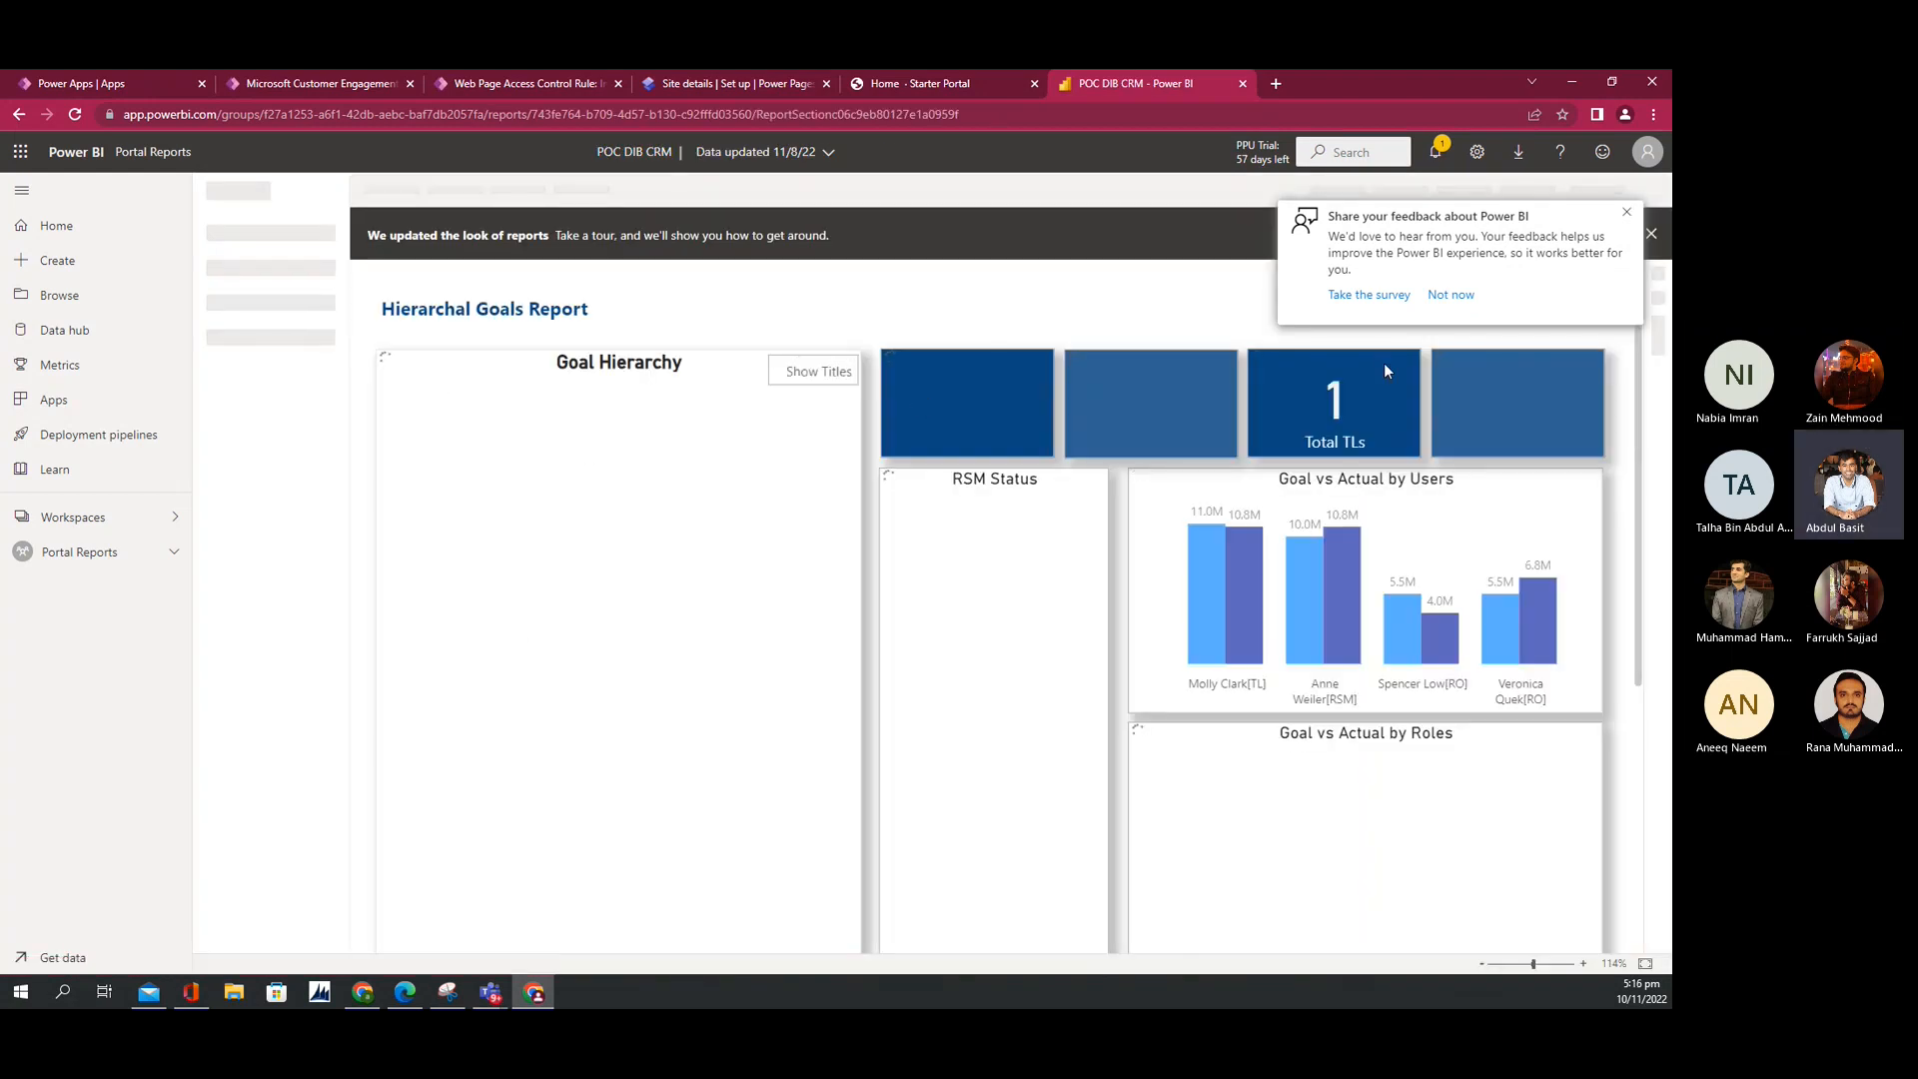
Step: Copy the report's Publish to web iframe HTML at 600 x 373.5 px, then return to Power Pages
click(1625, 214)
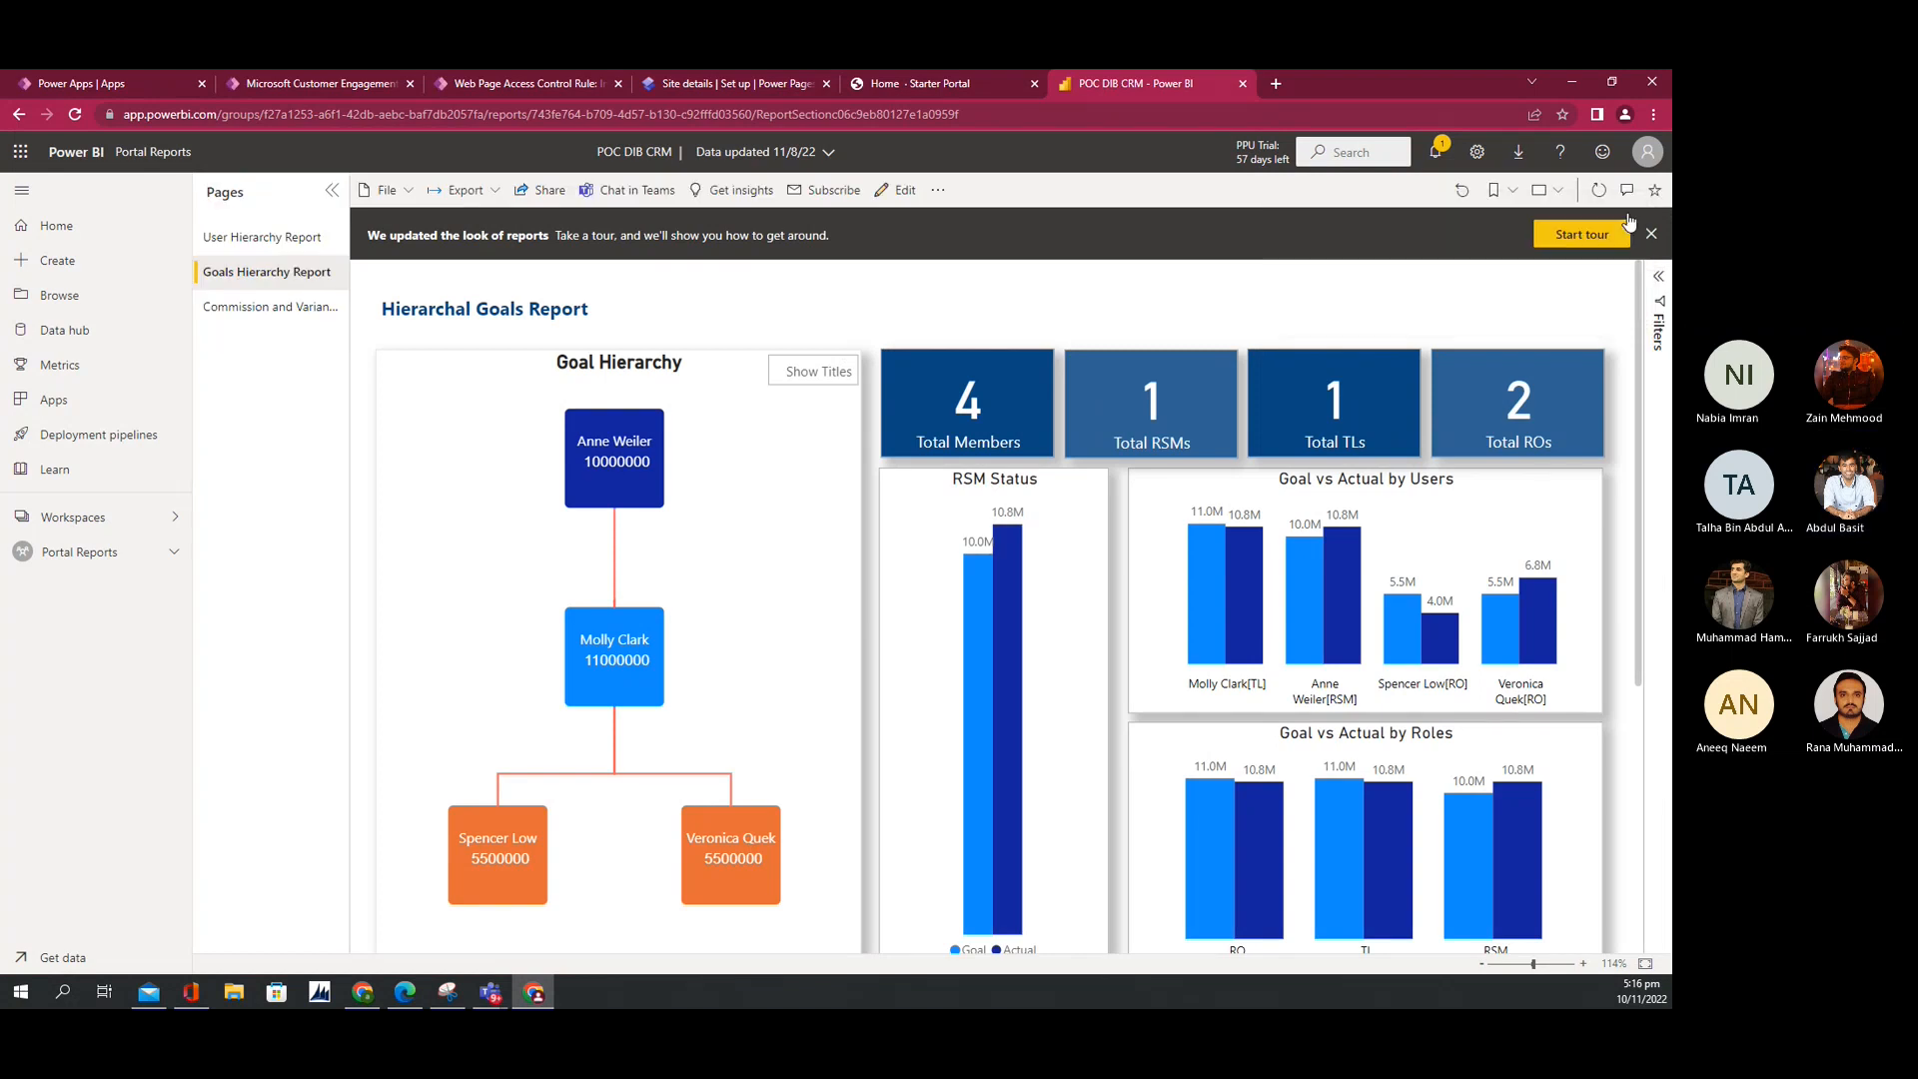
click(386, 190)
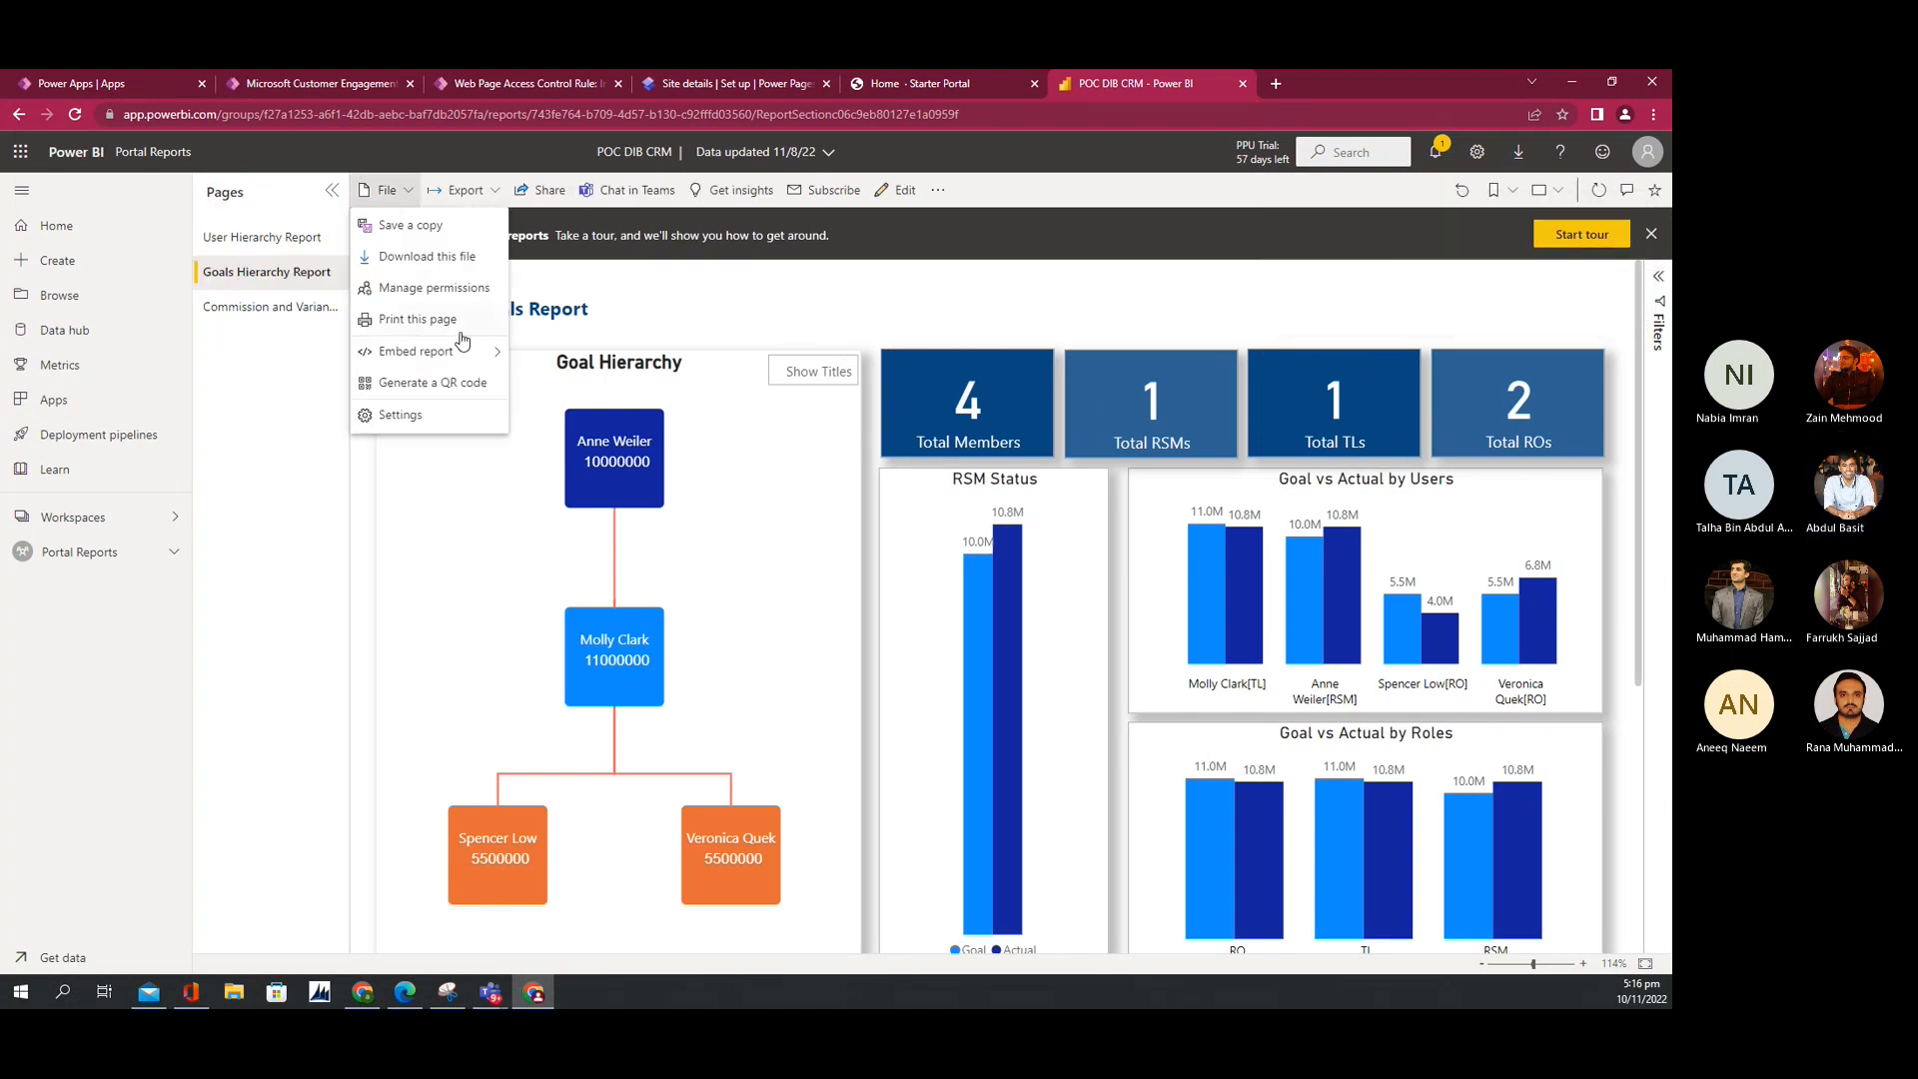
mouse_move(466, 355)
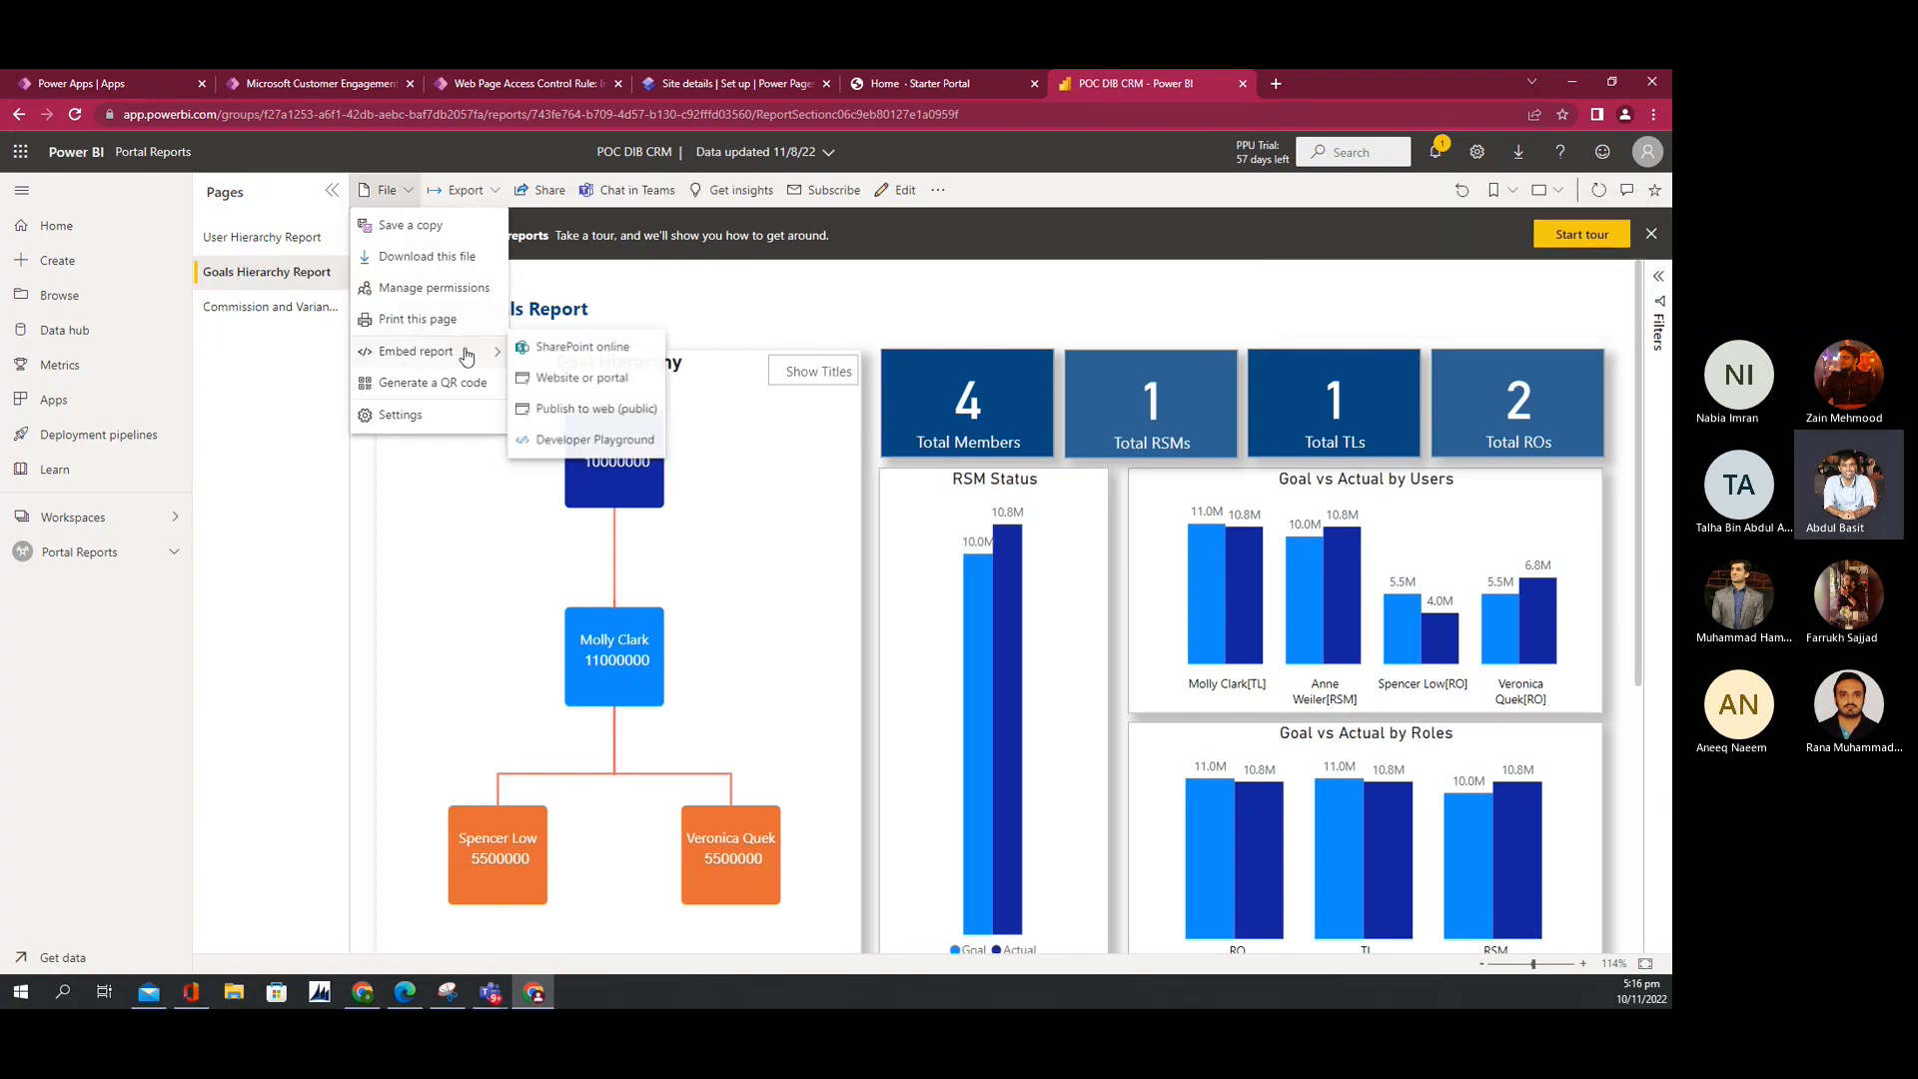
click(584, 424)
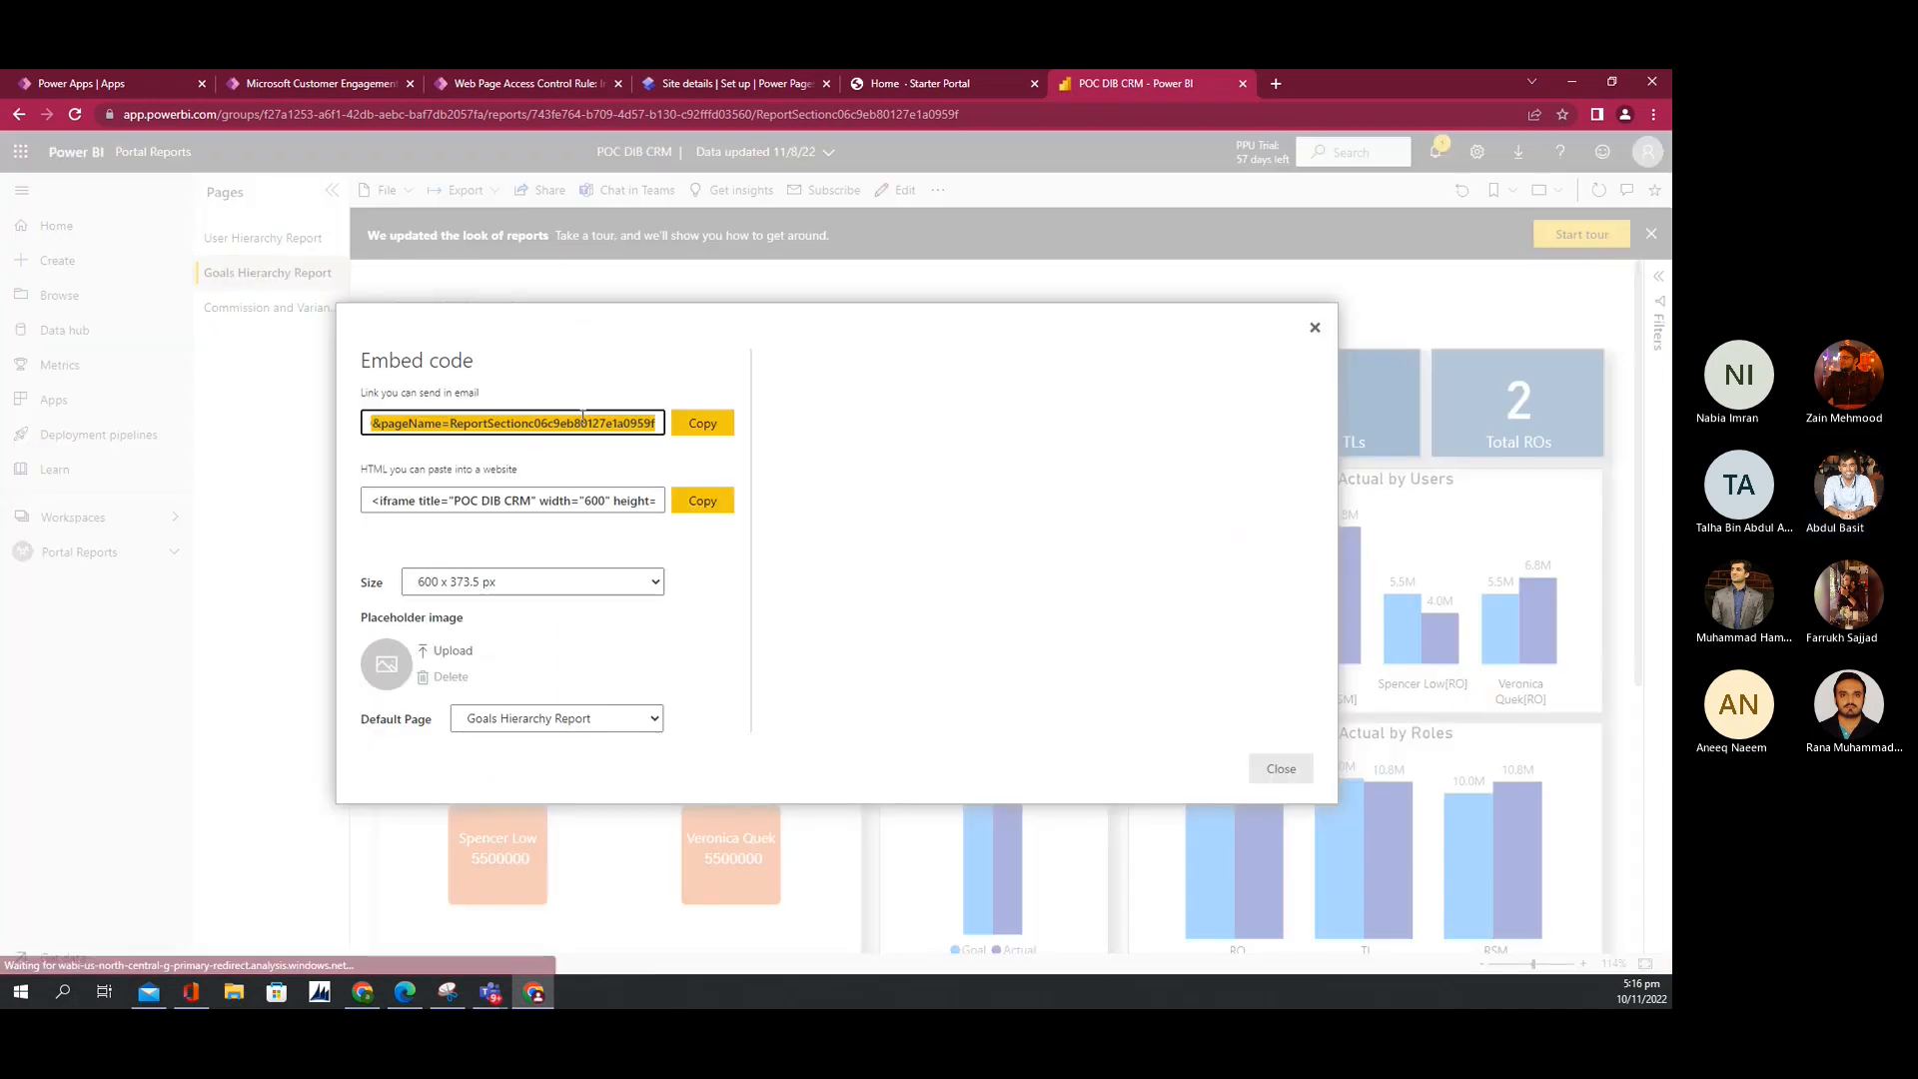
click(621, 594)
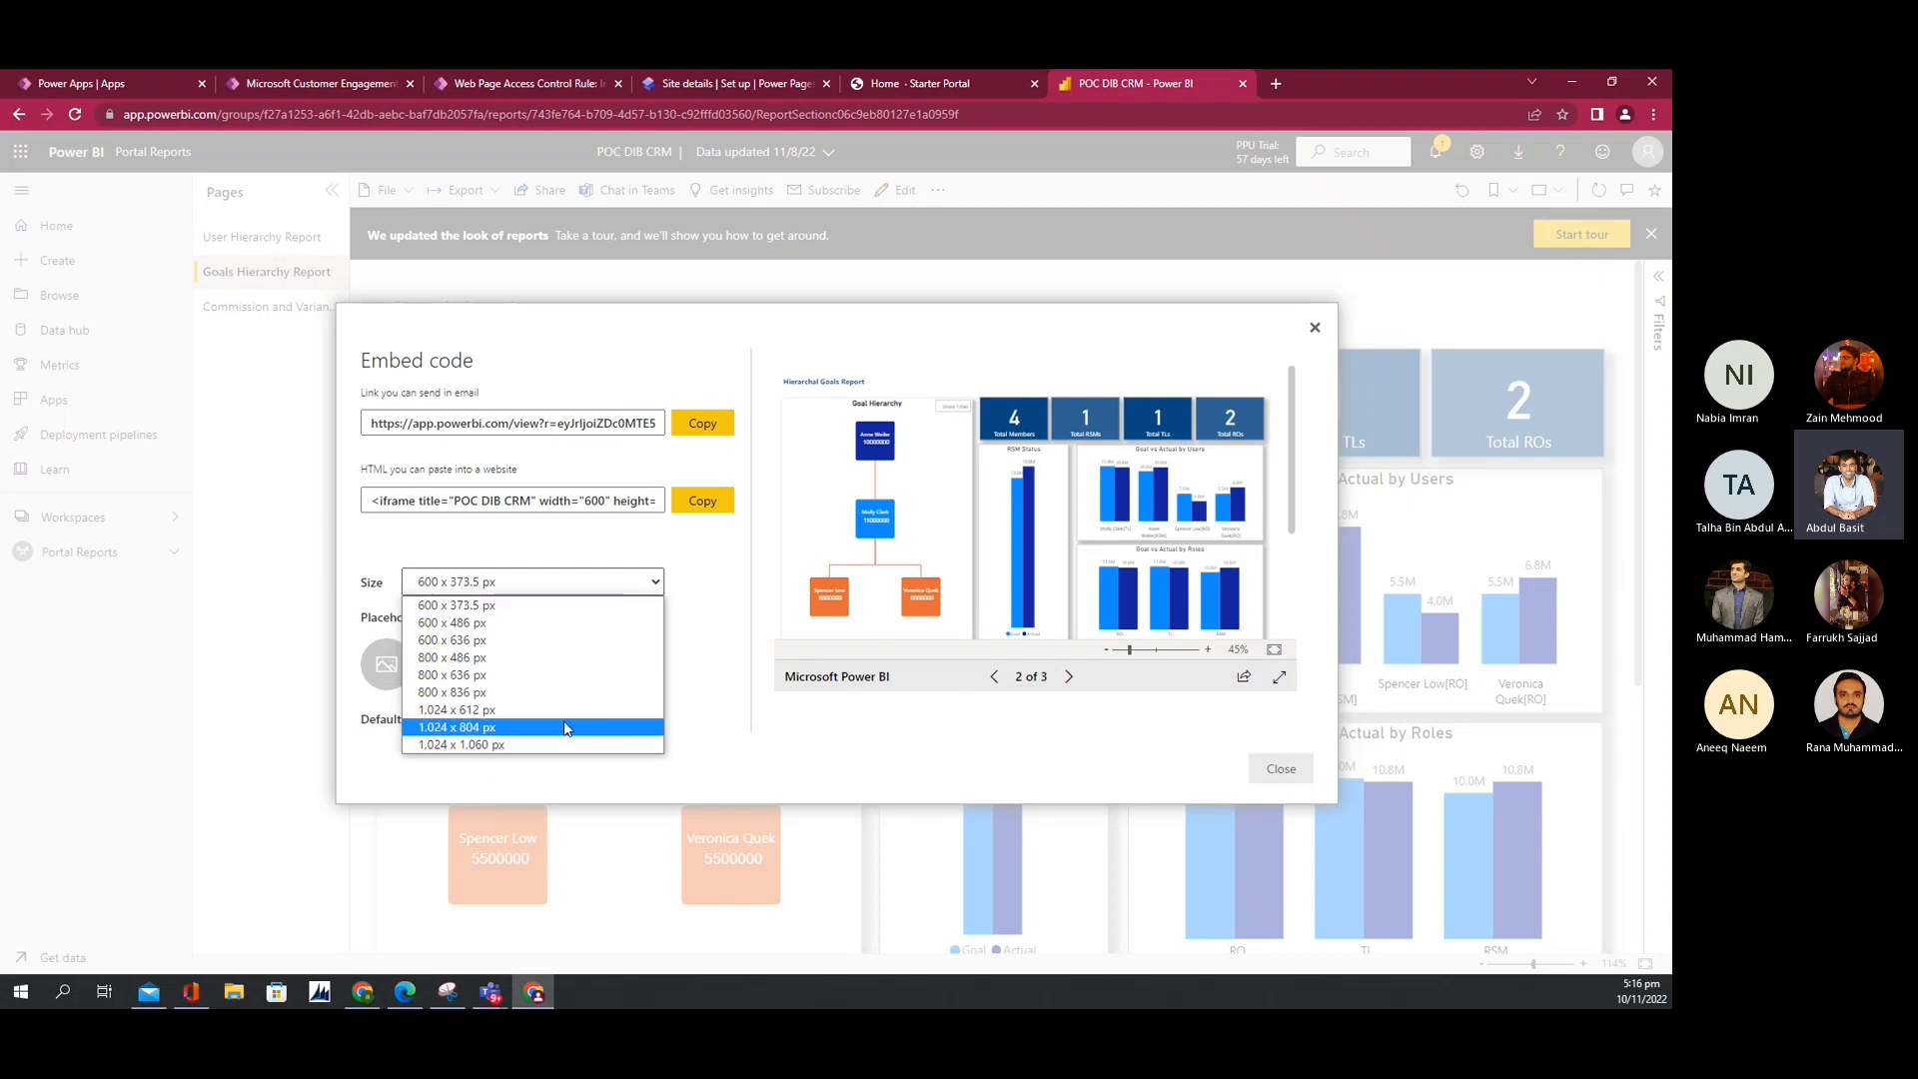
click(655, 530)
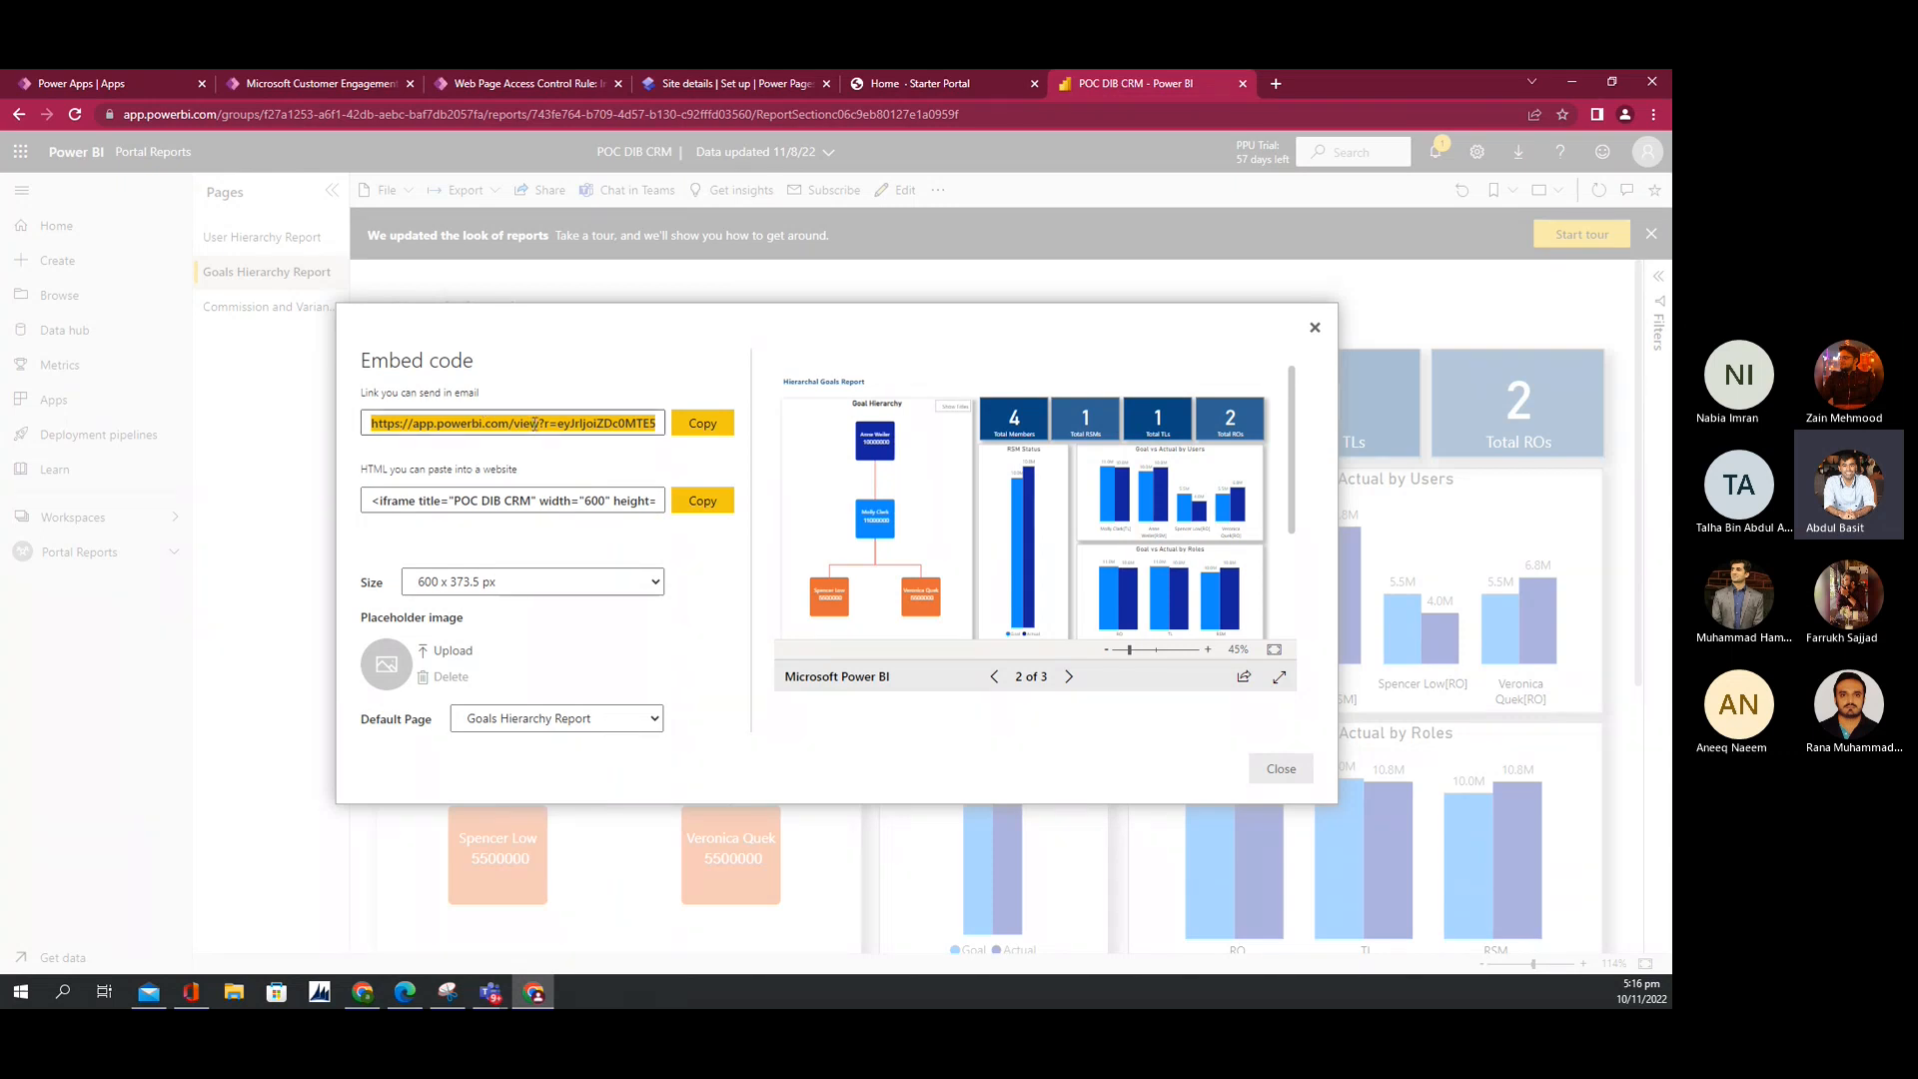
click(704, 501)
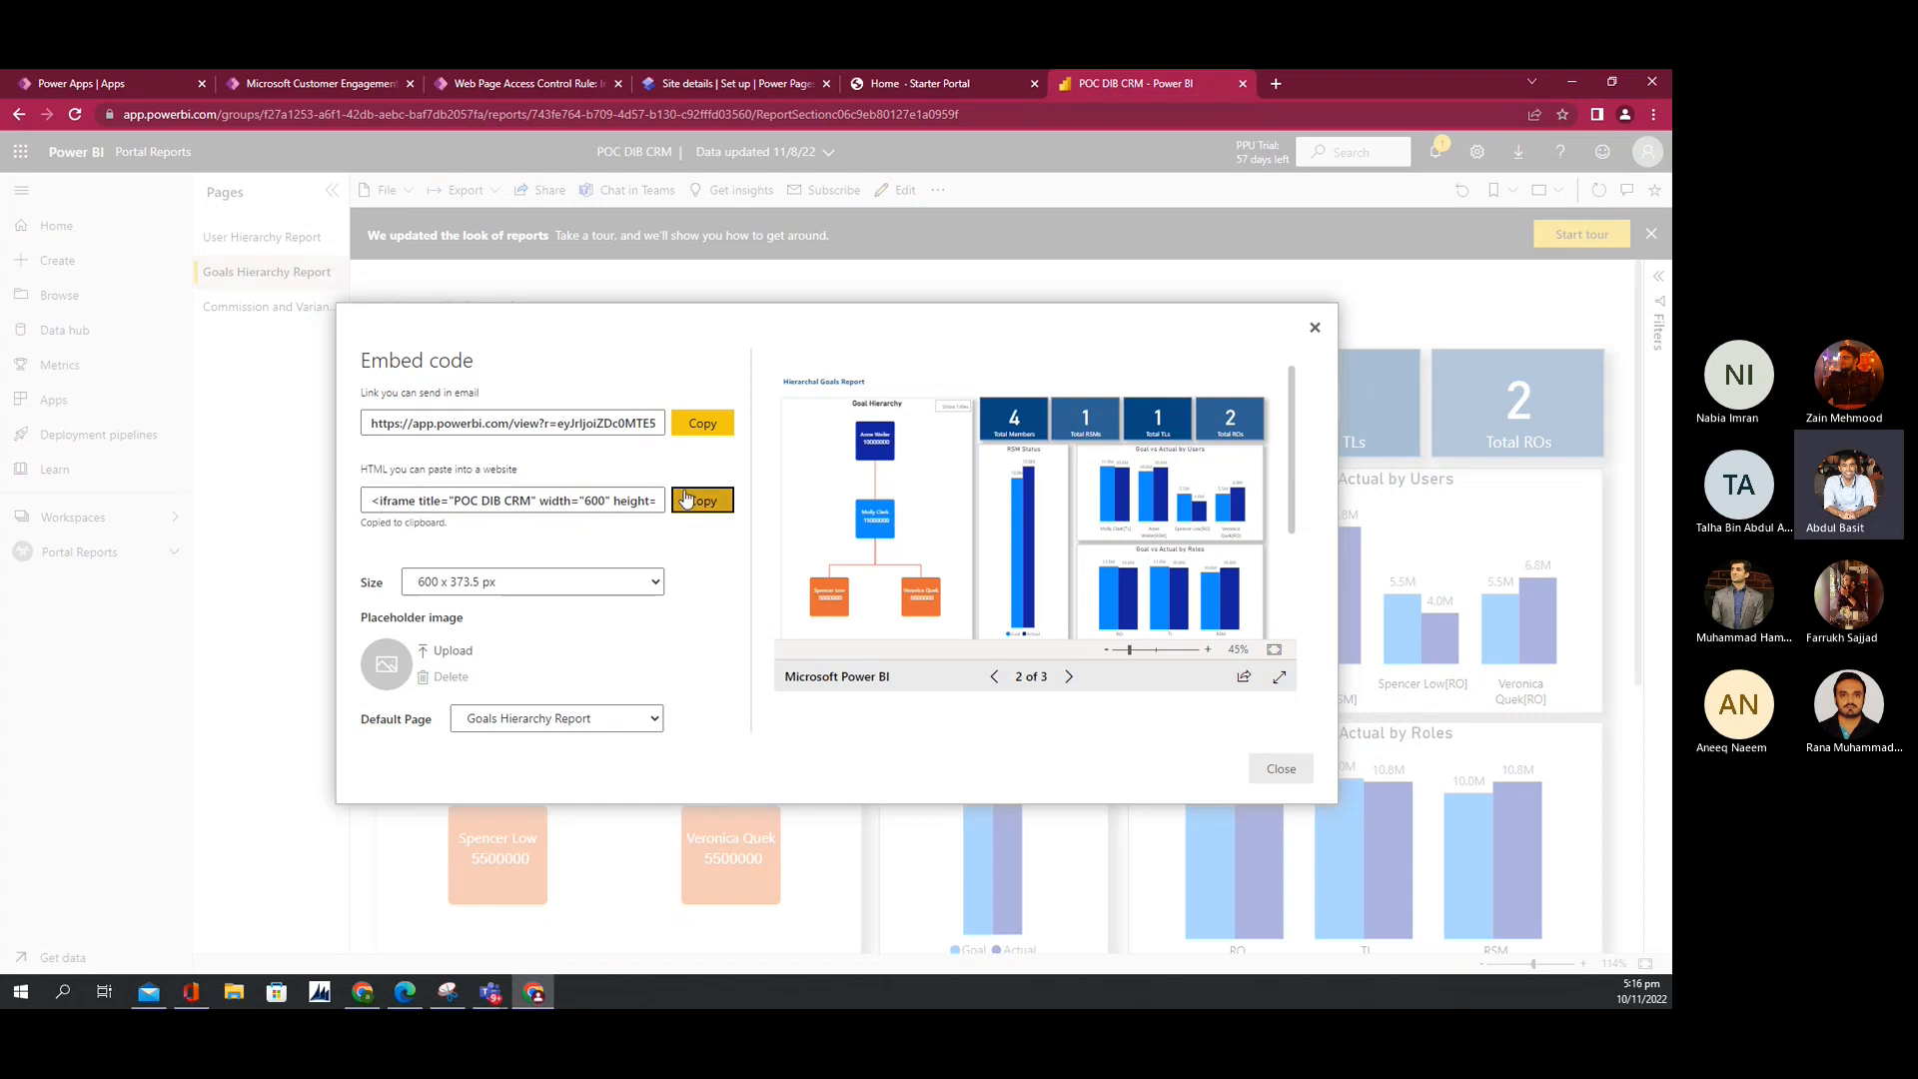
click(698, 86)
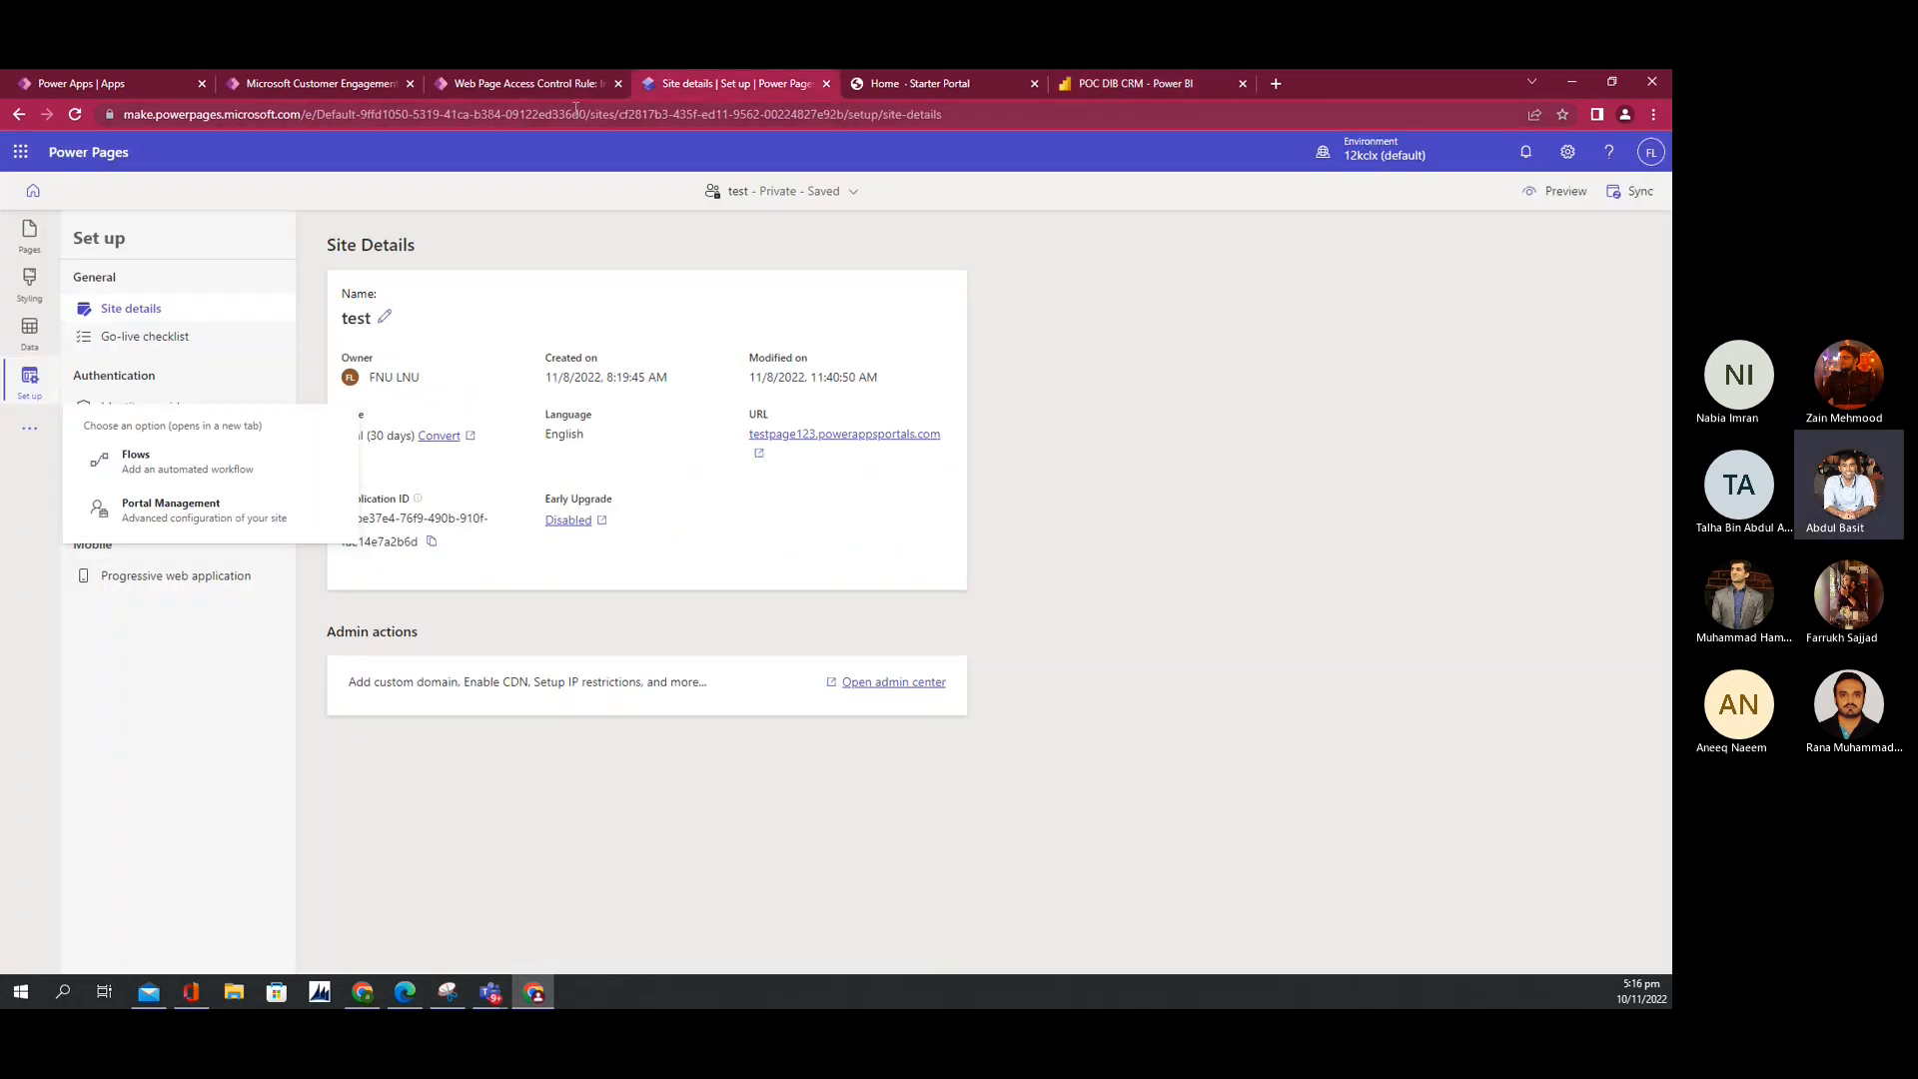
Step: On the Home page, add a 1 Column section with a Power BI component below the report
click(28, 234)
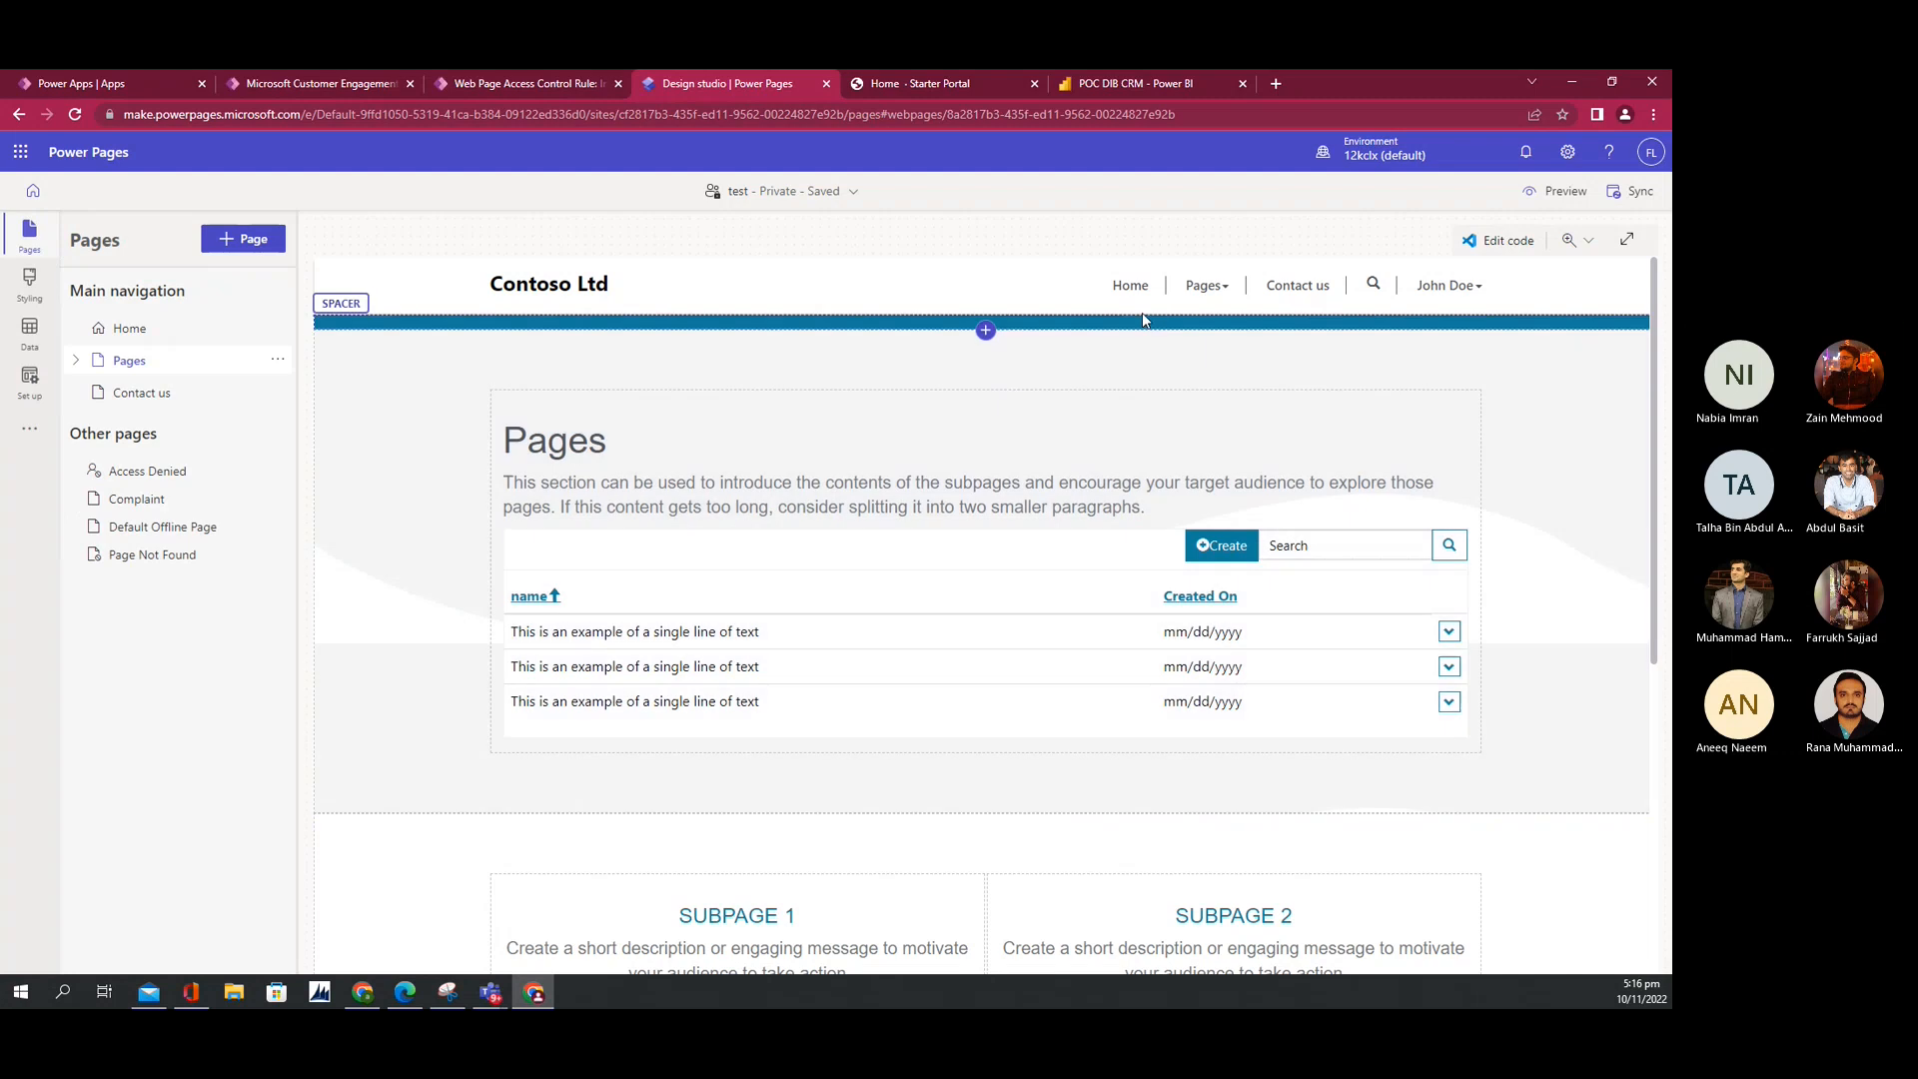
click(1119, 289)
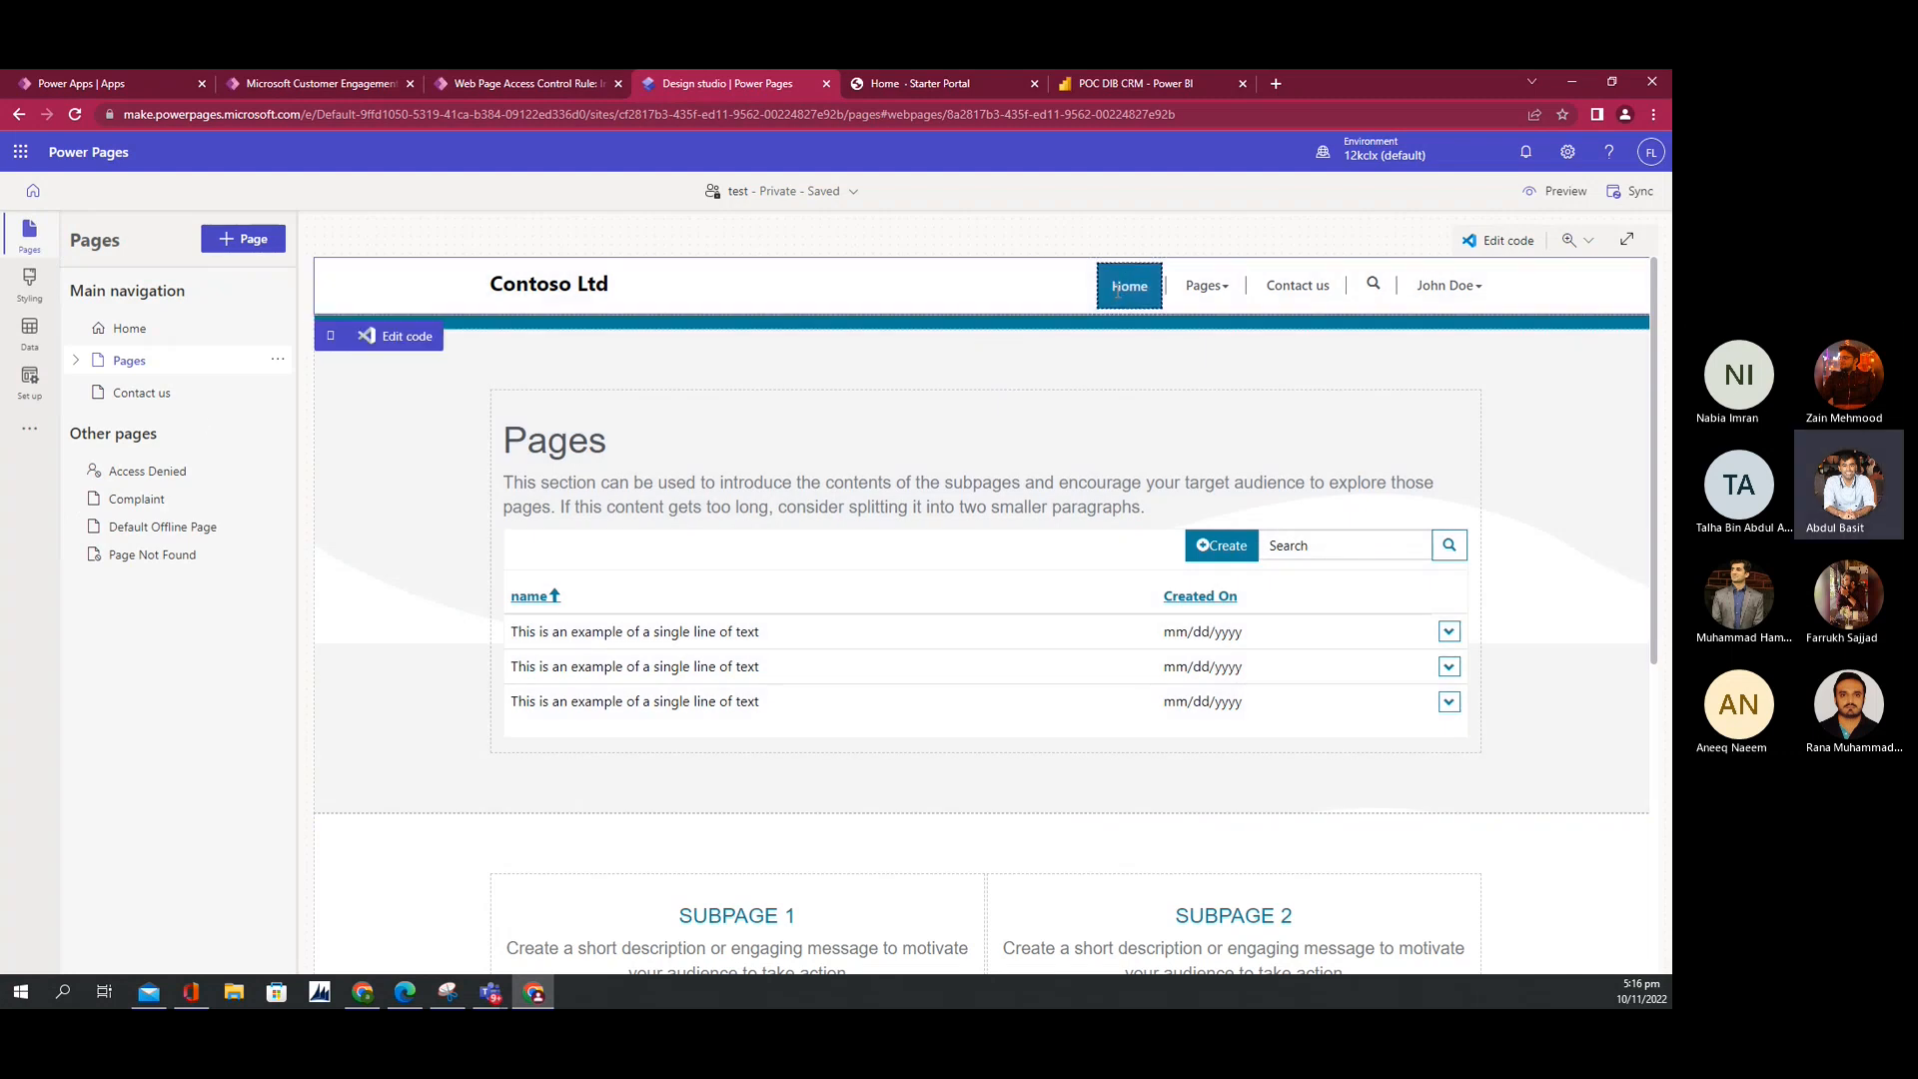
click(128, 328)
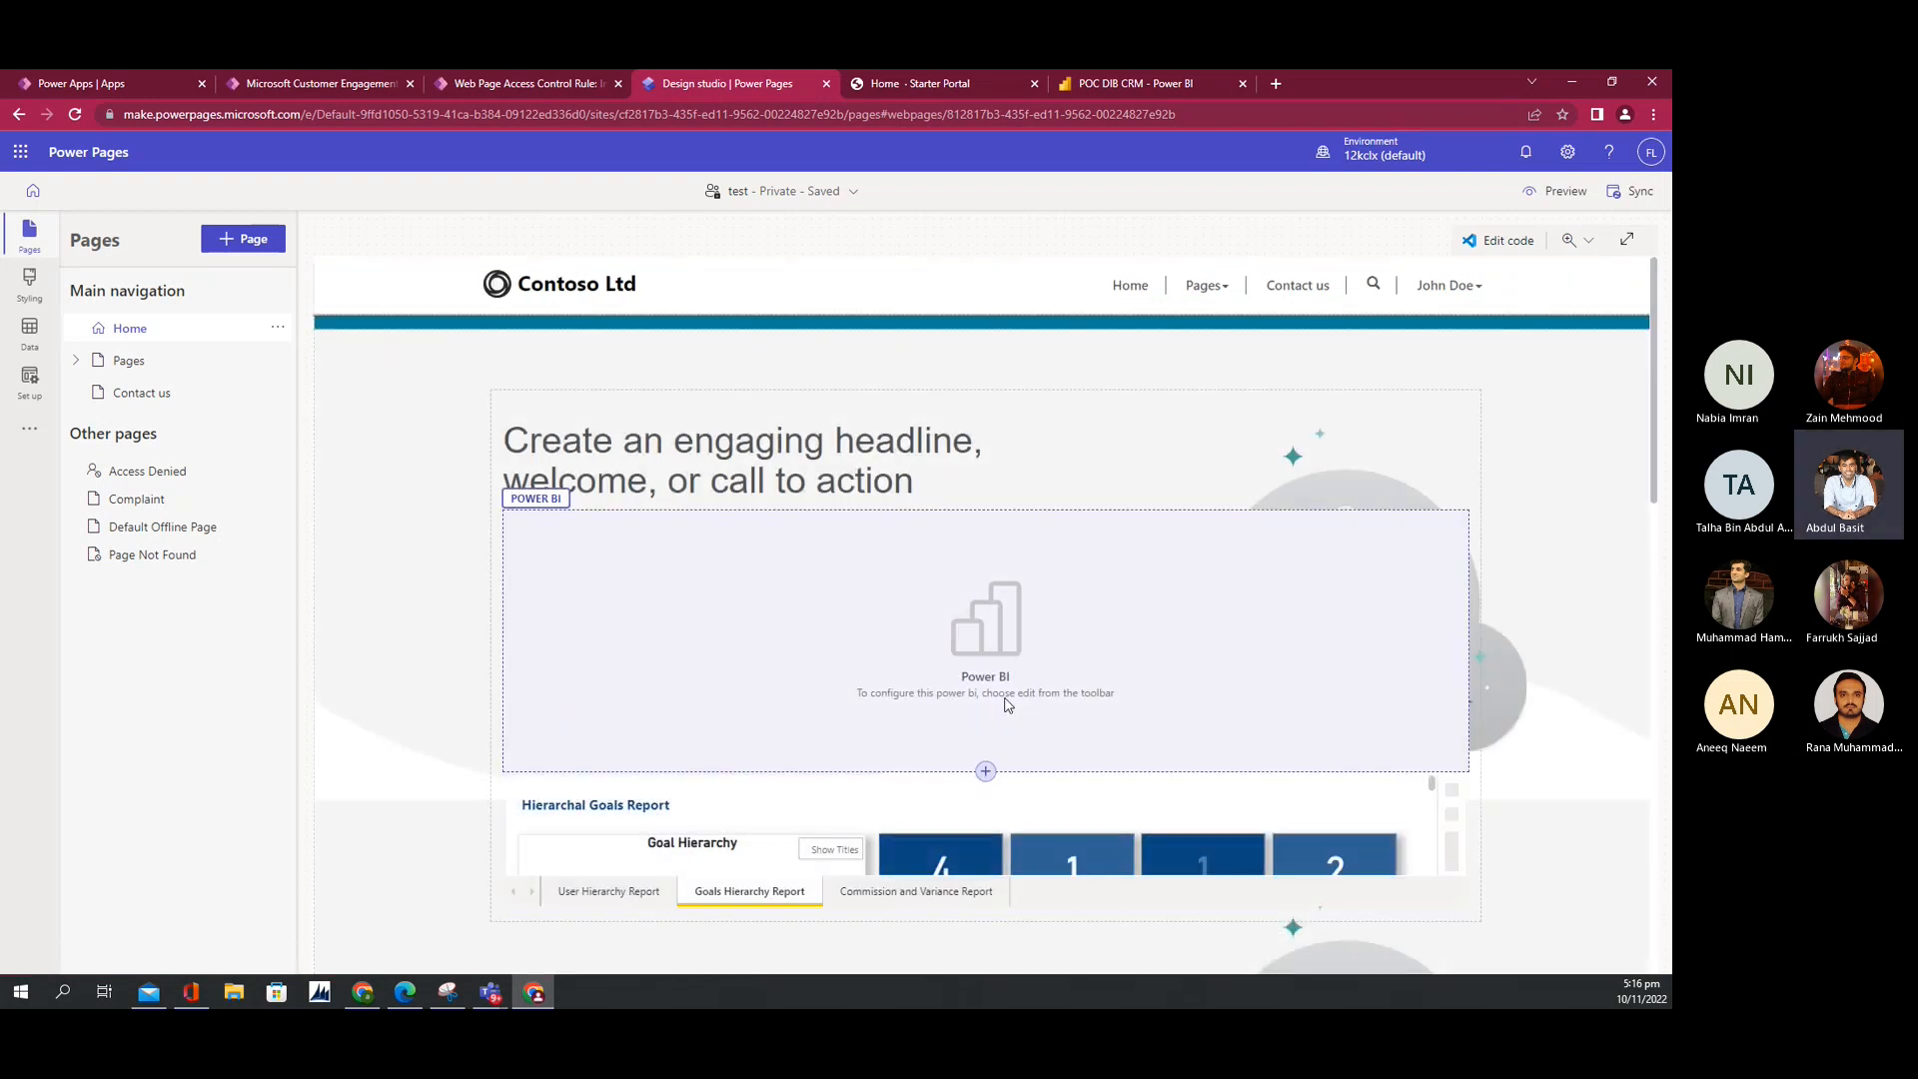
scroll(987, 776, down, 2)
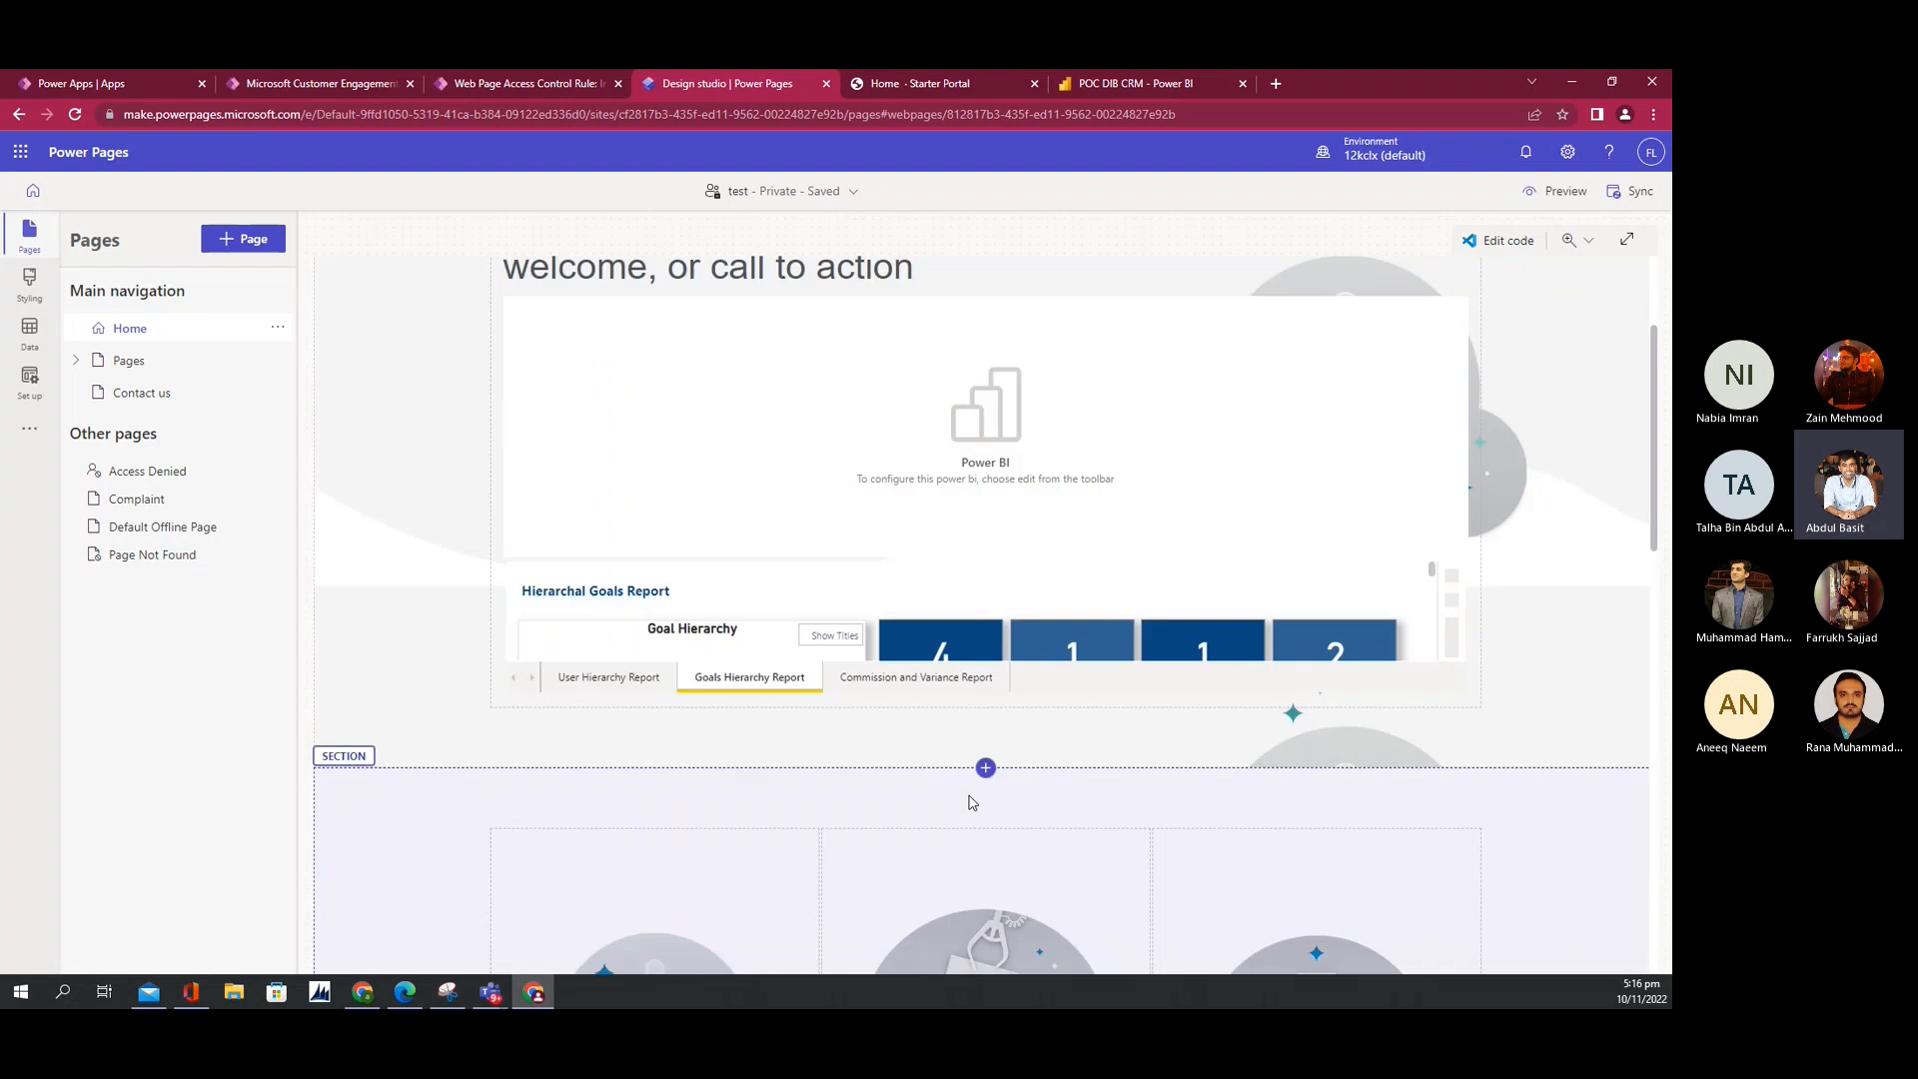
click(986, 772)
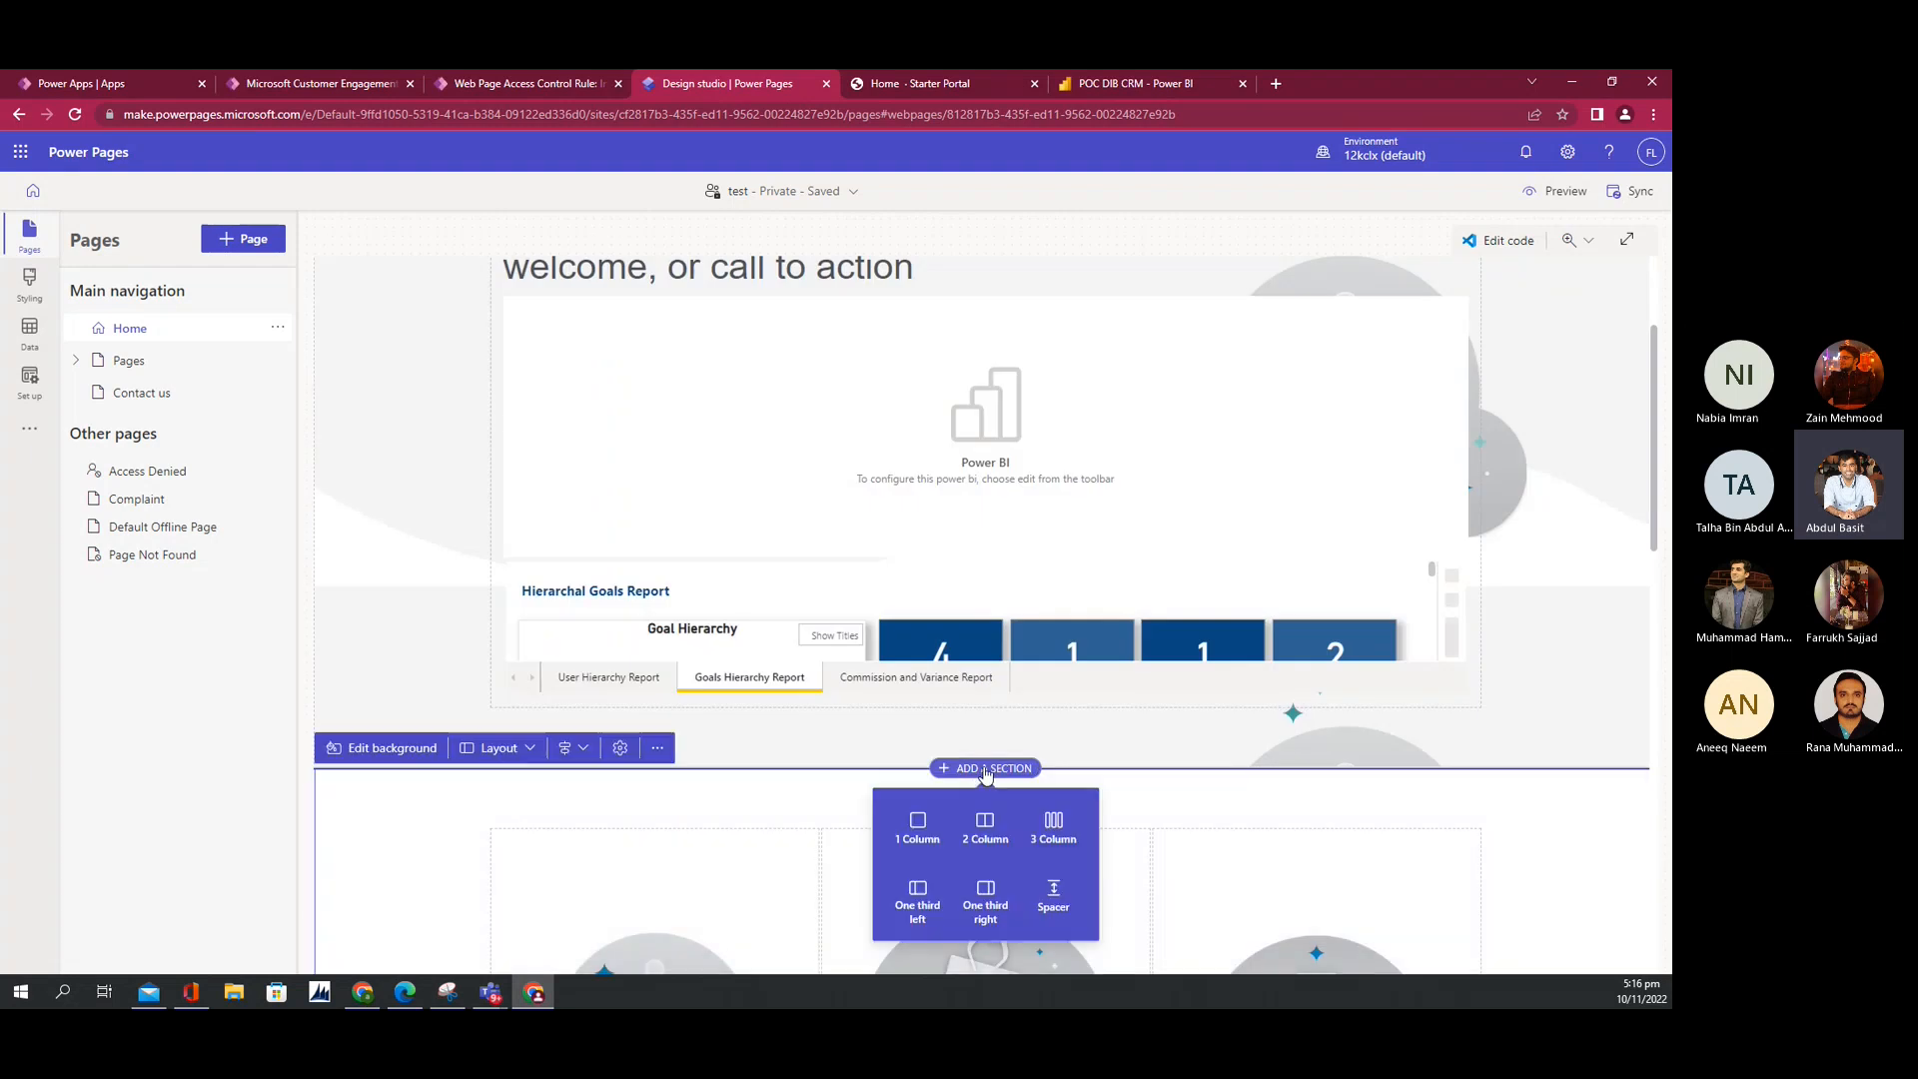
click(917, 828)
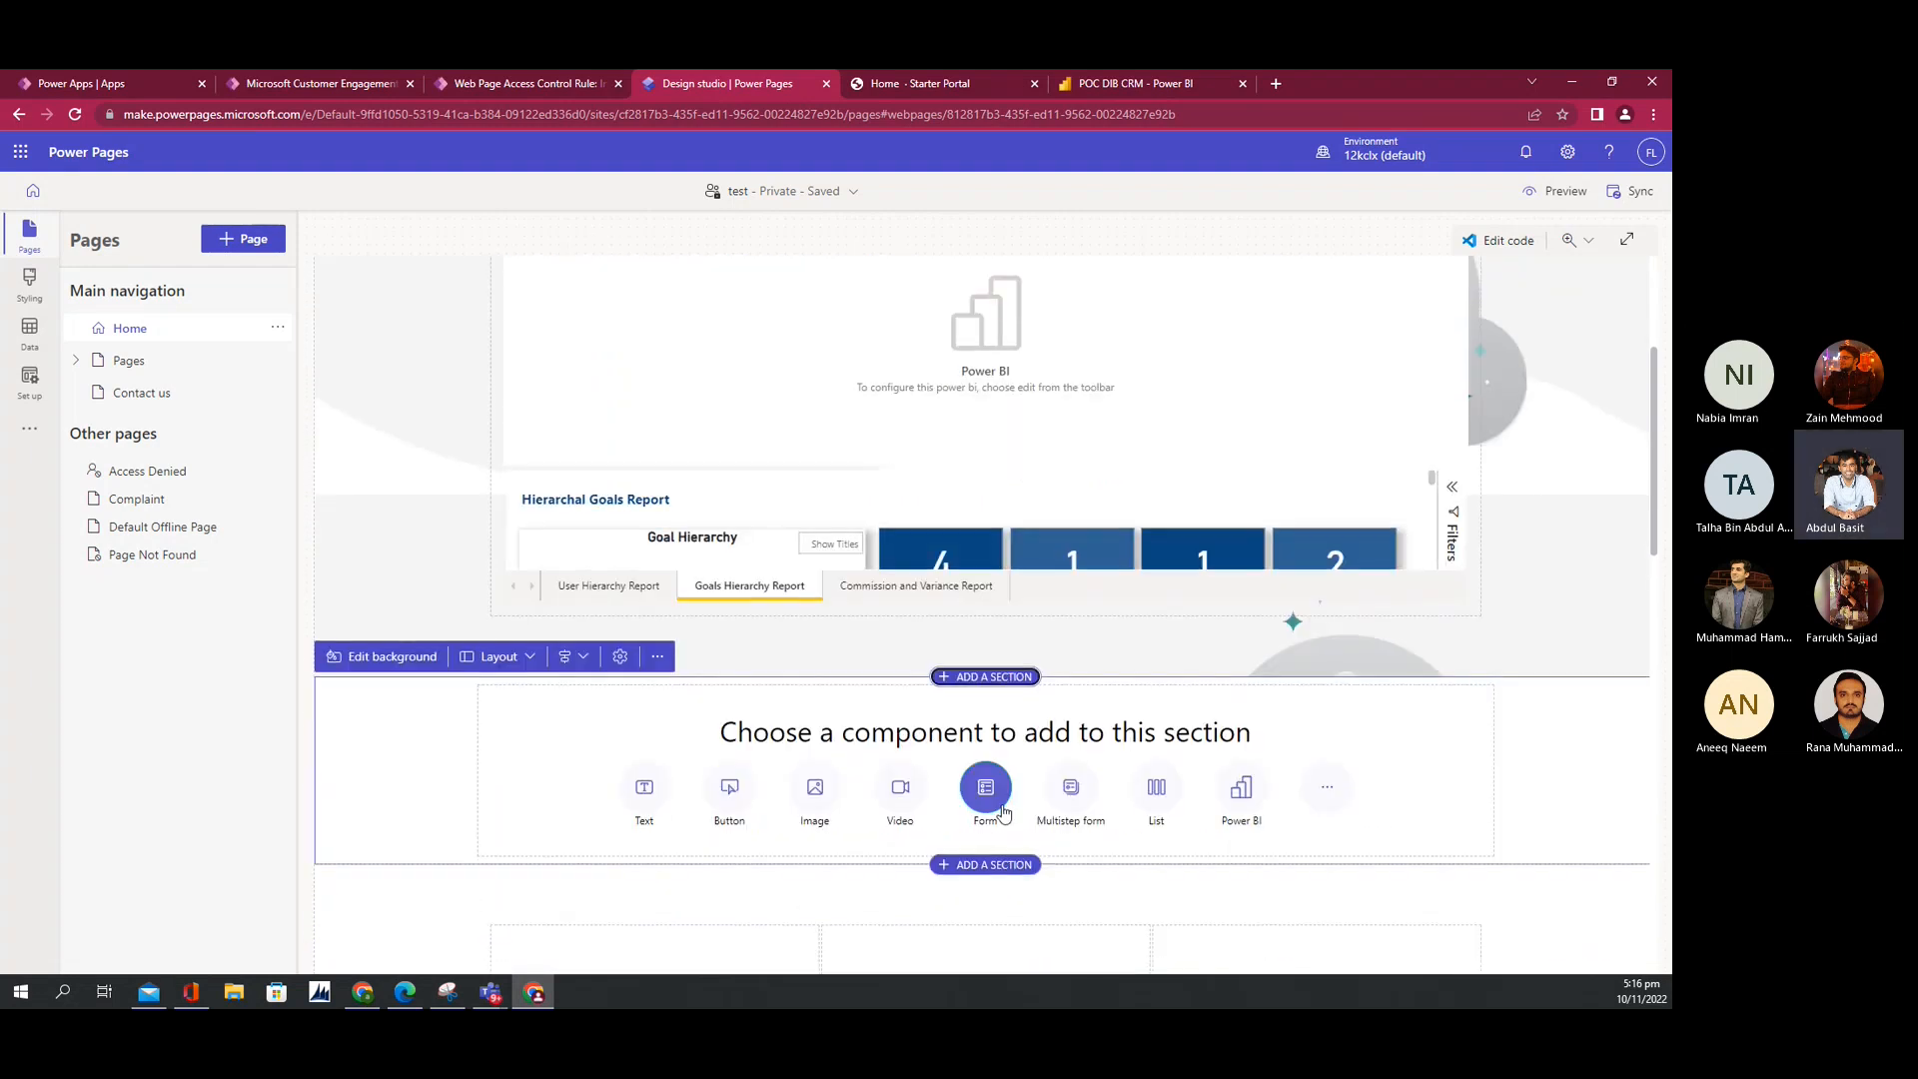
click(1239, 797)
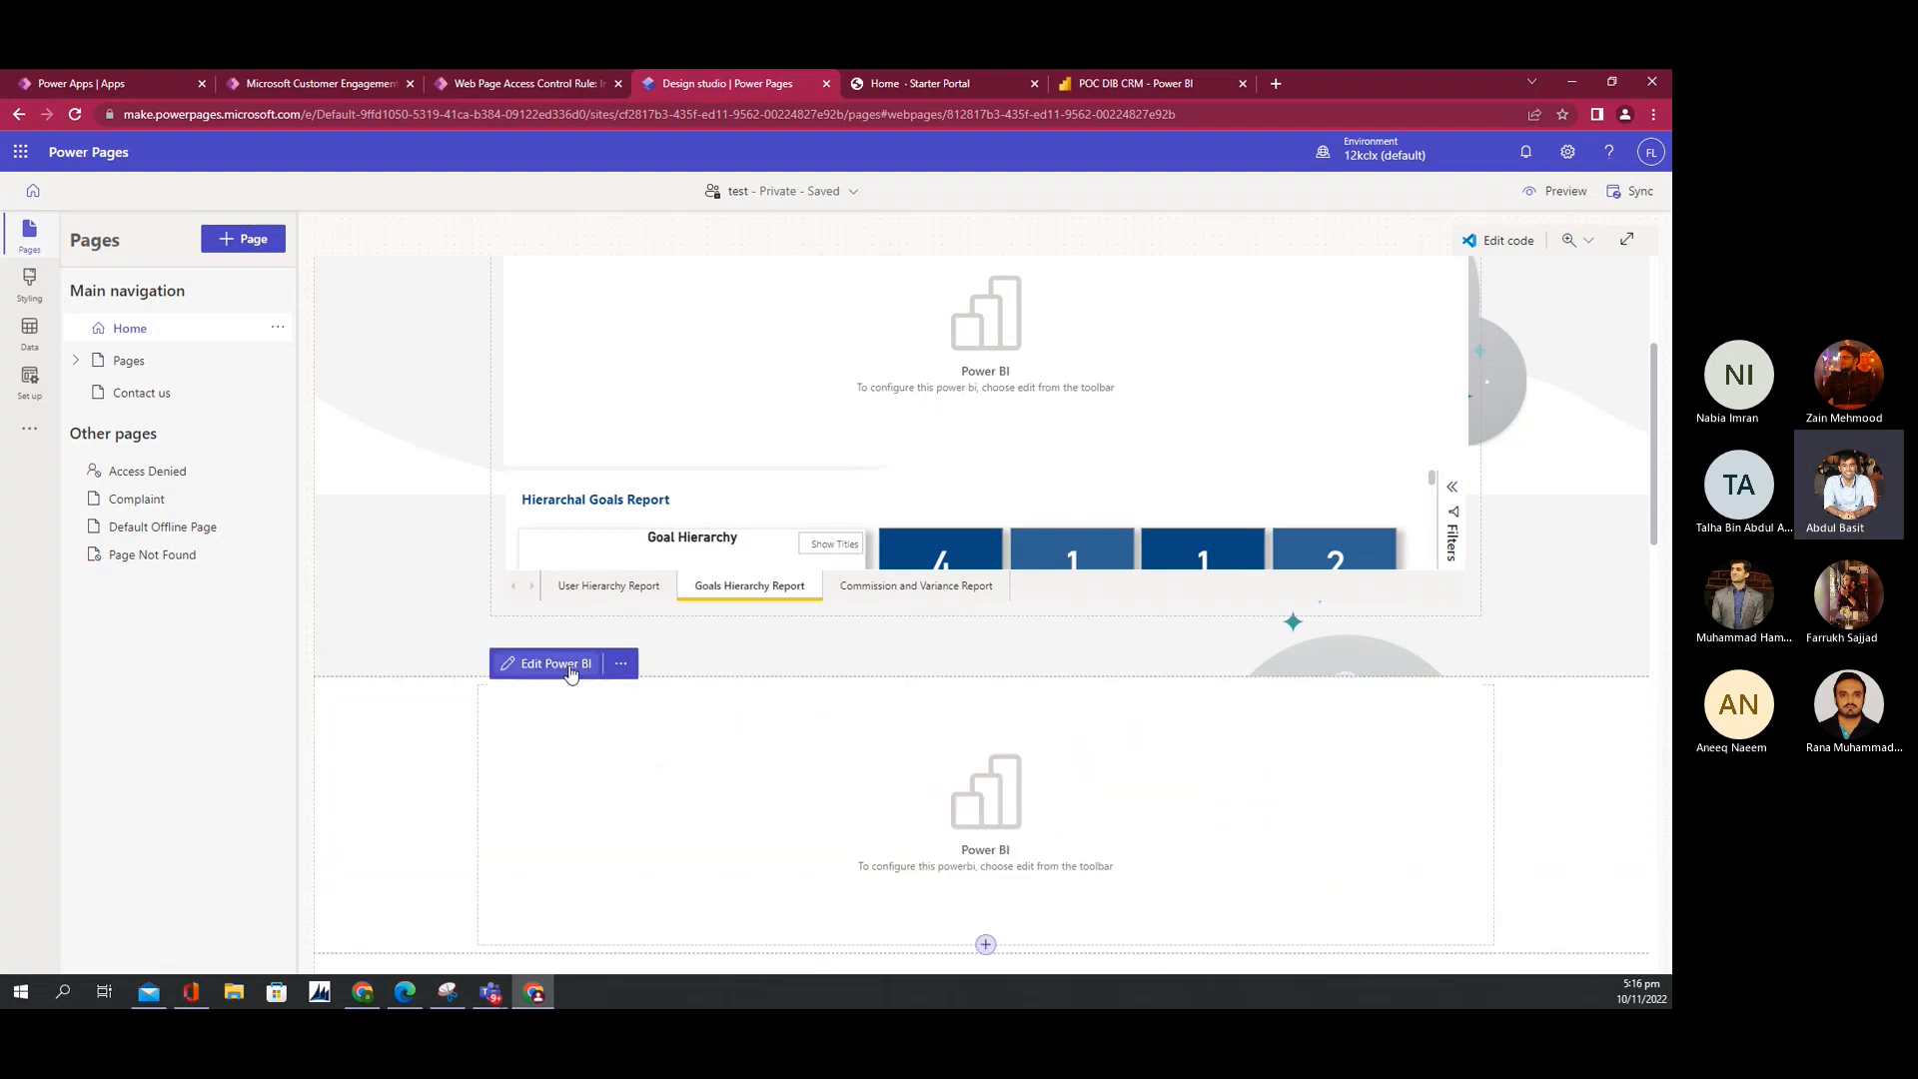
Step: Open Edit Power BI, review the portal's Power BI integration and access settings, then view Access type options
click(570, 674)
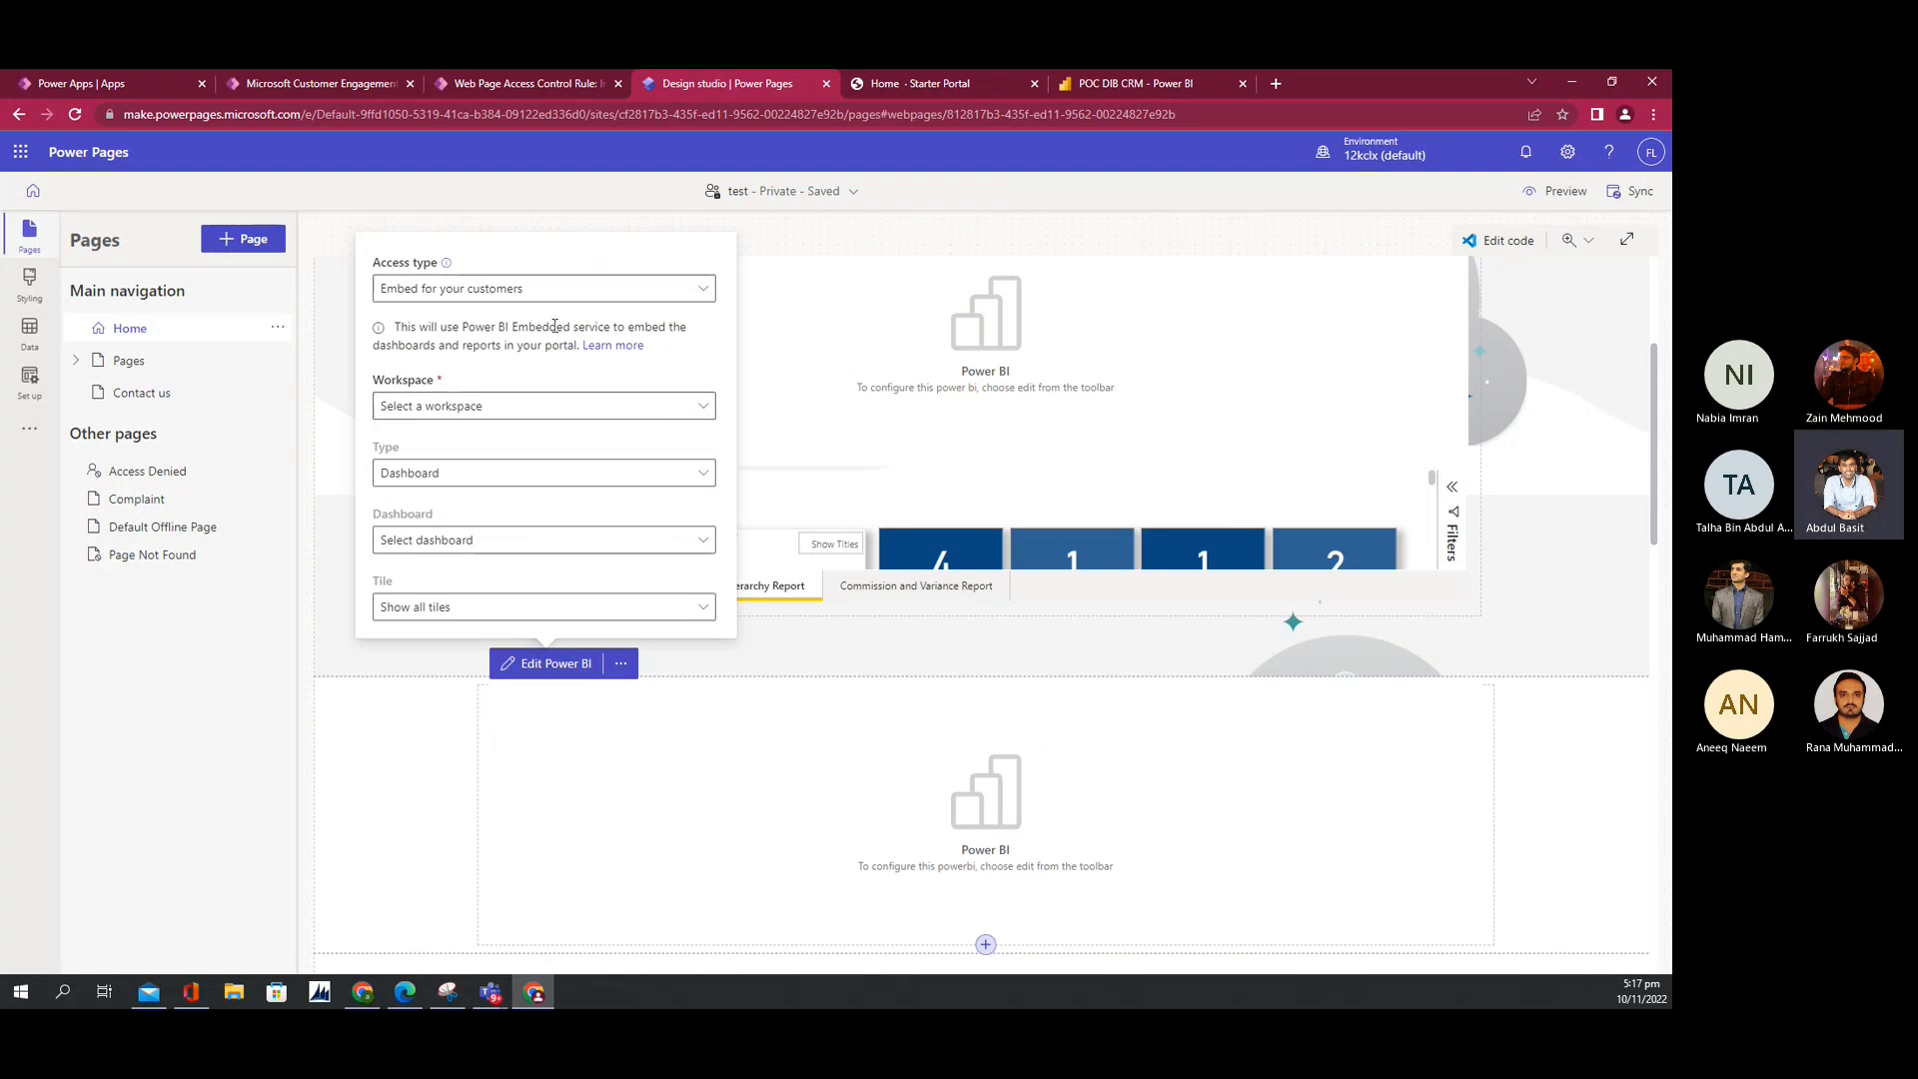
click(261, 80)
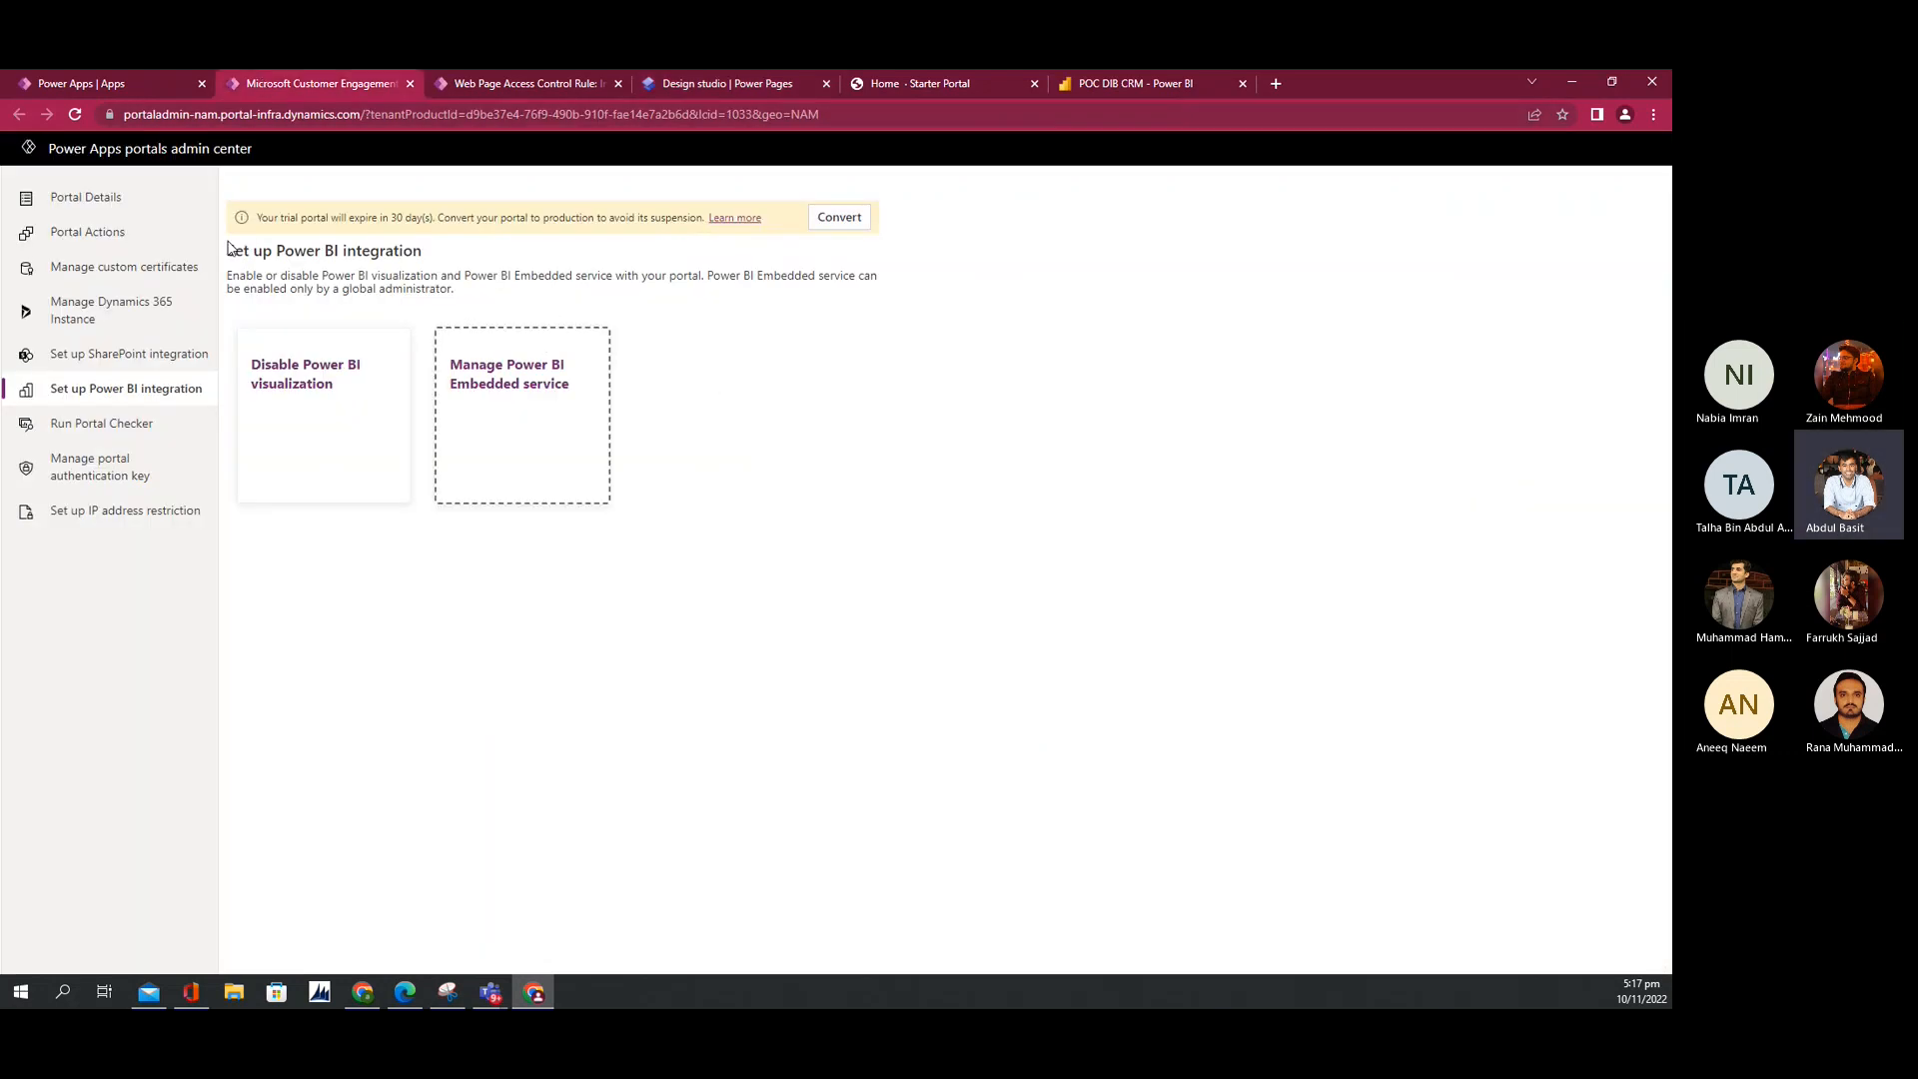
click(512, 88)
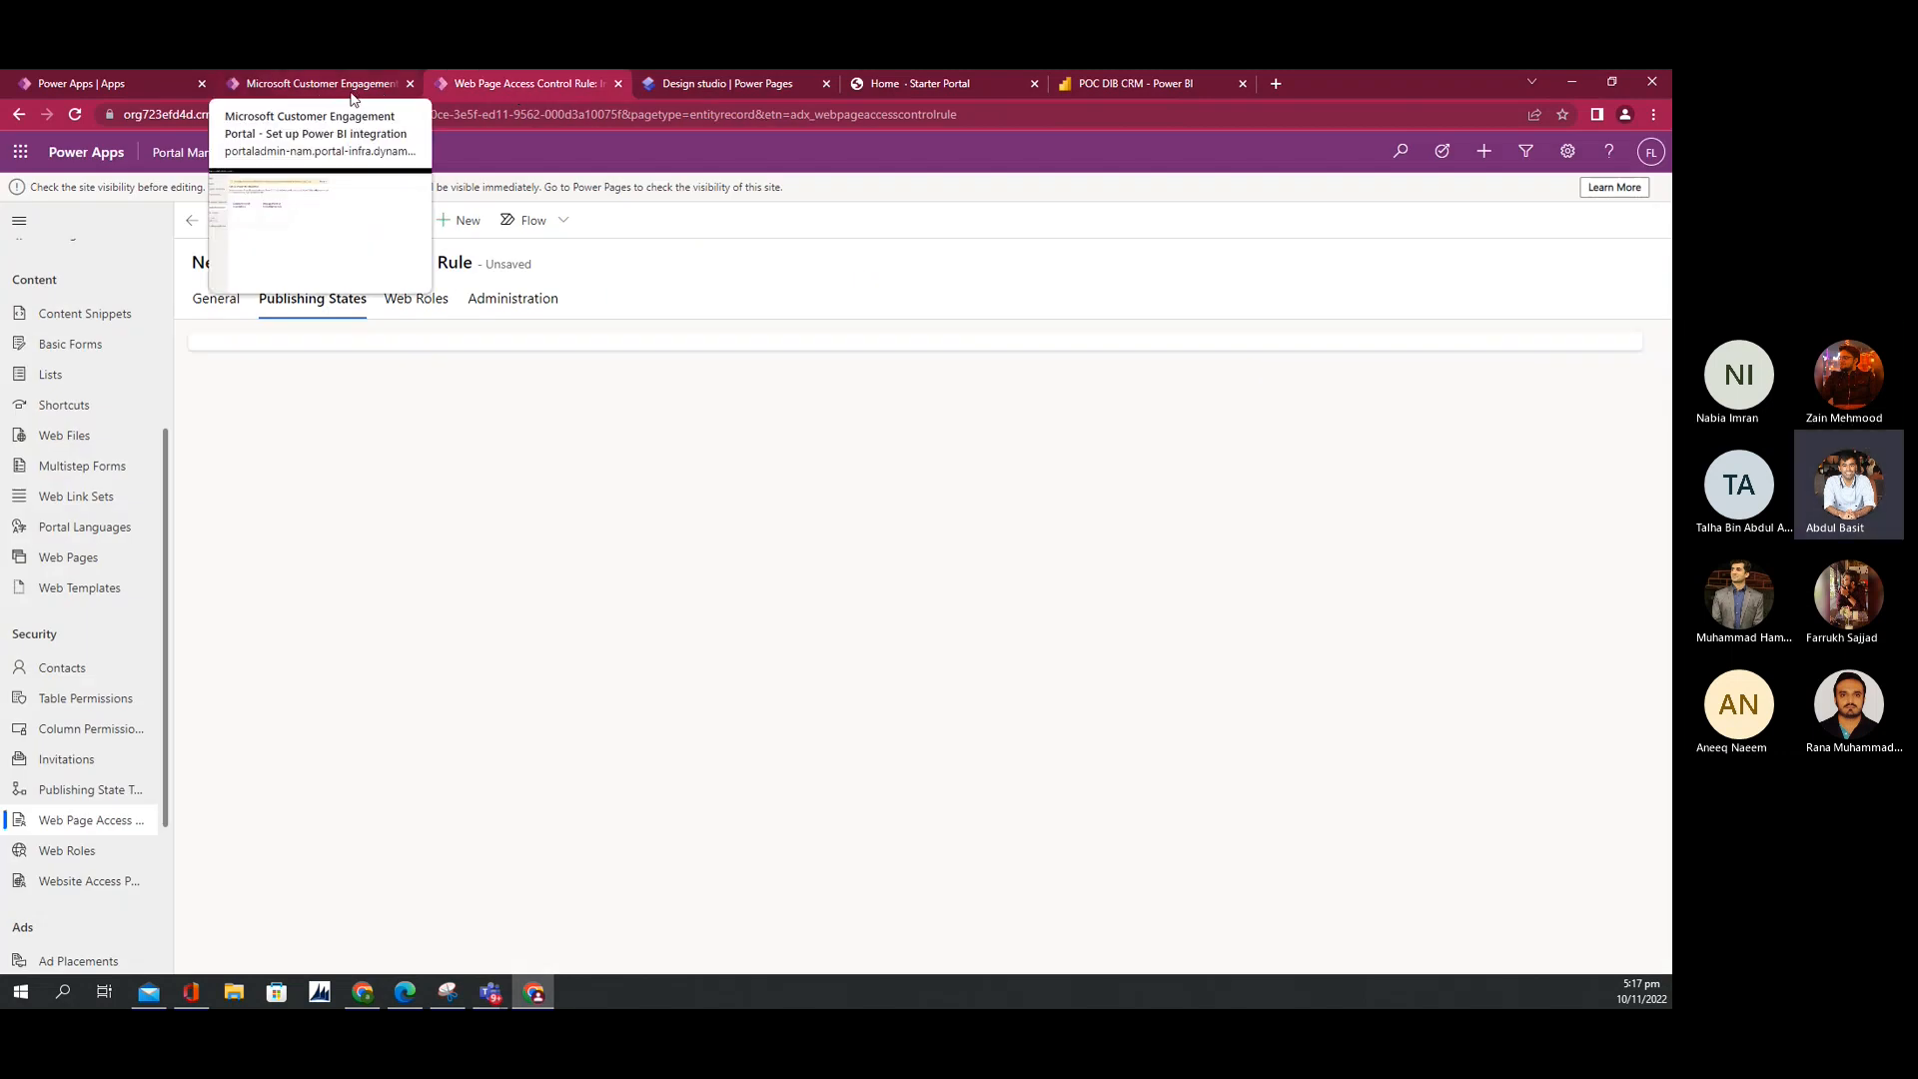
click(766, 78)
click(909, 83)
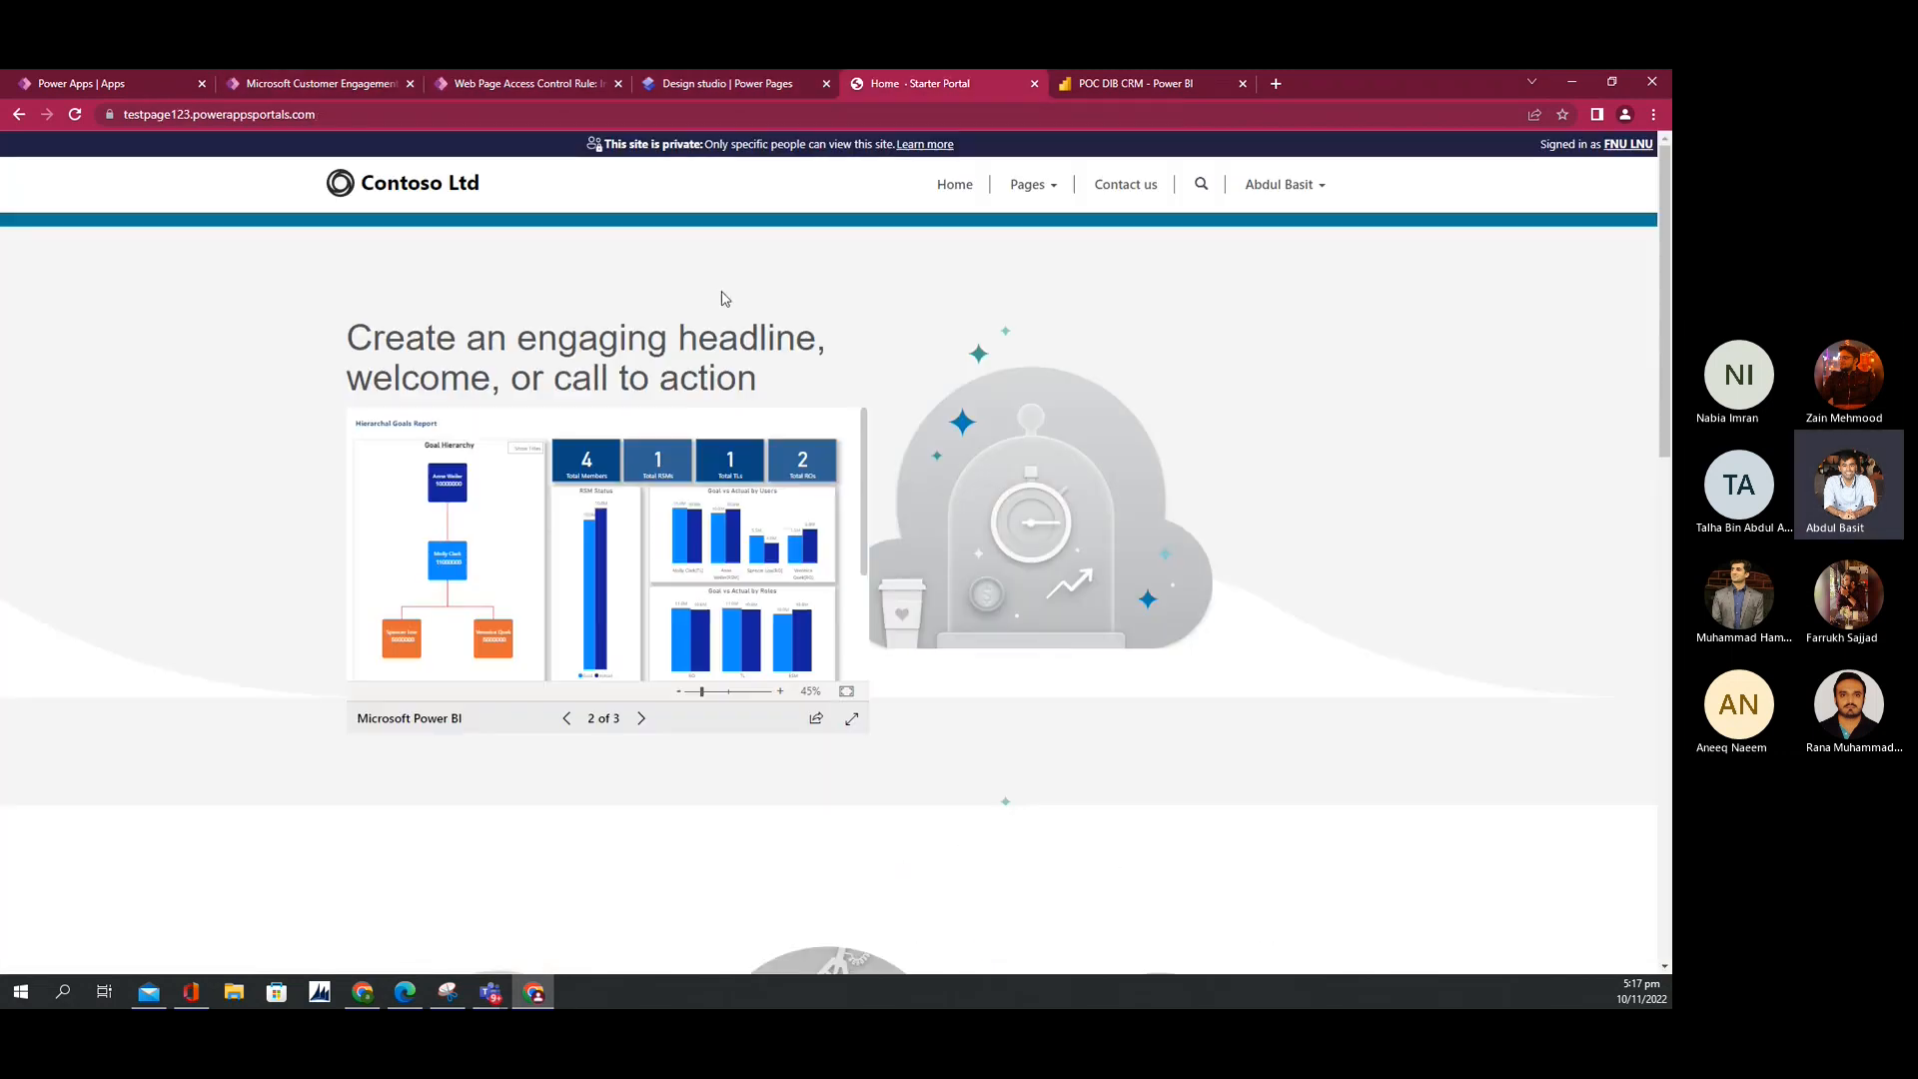
click(741, 87)
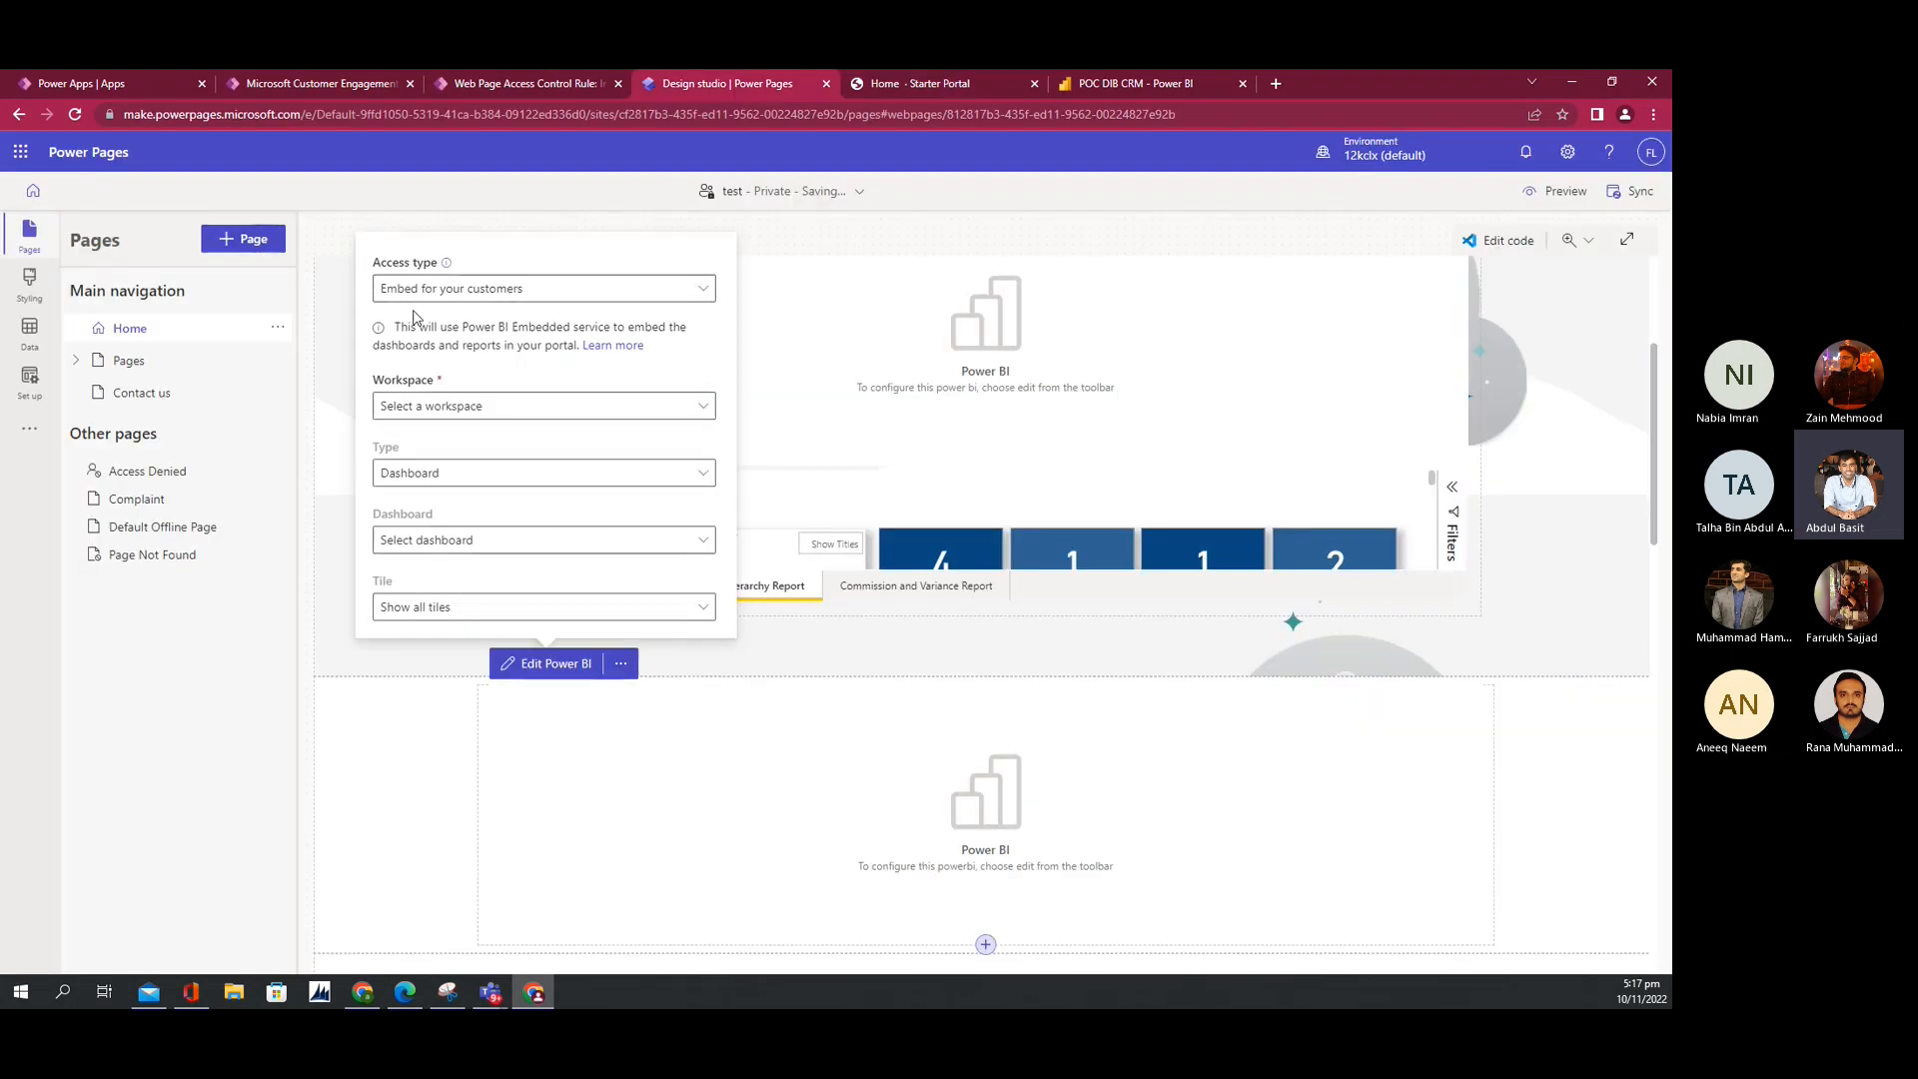
click(321, 84)
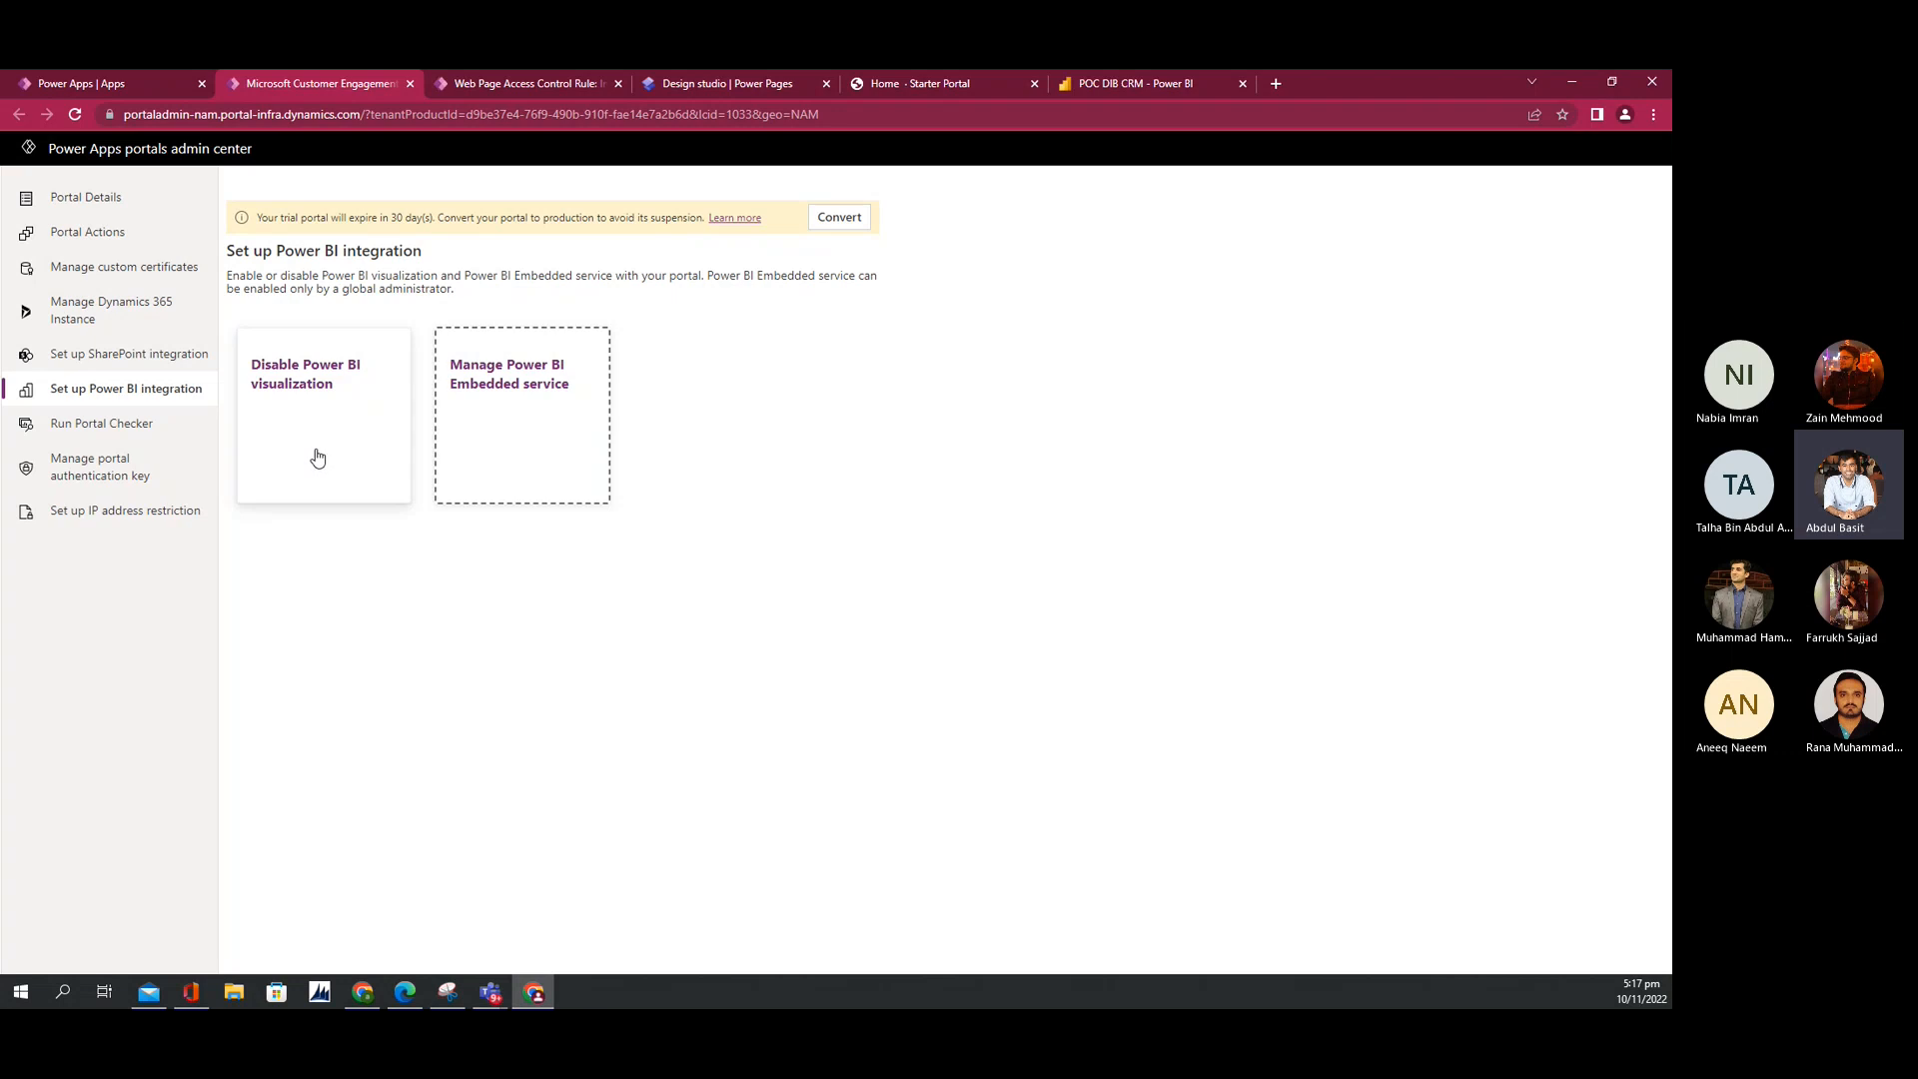
click(755, 84)
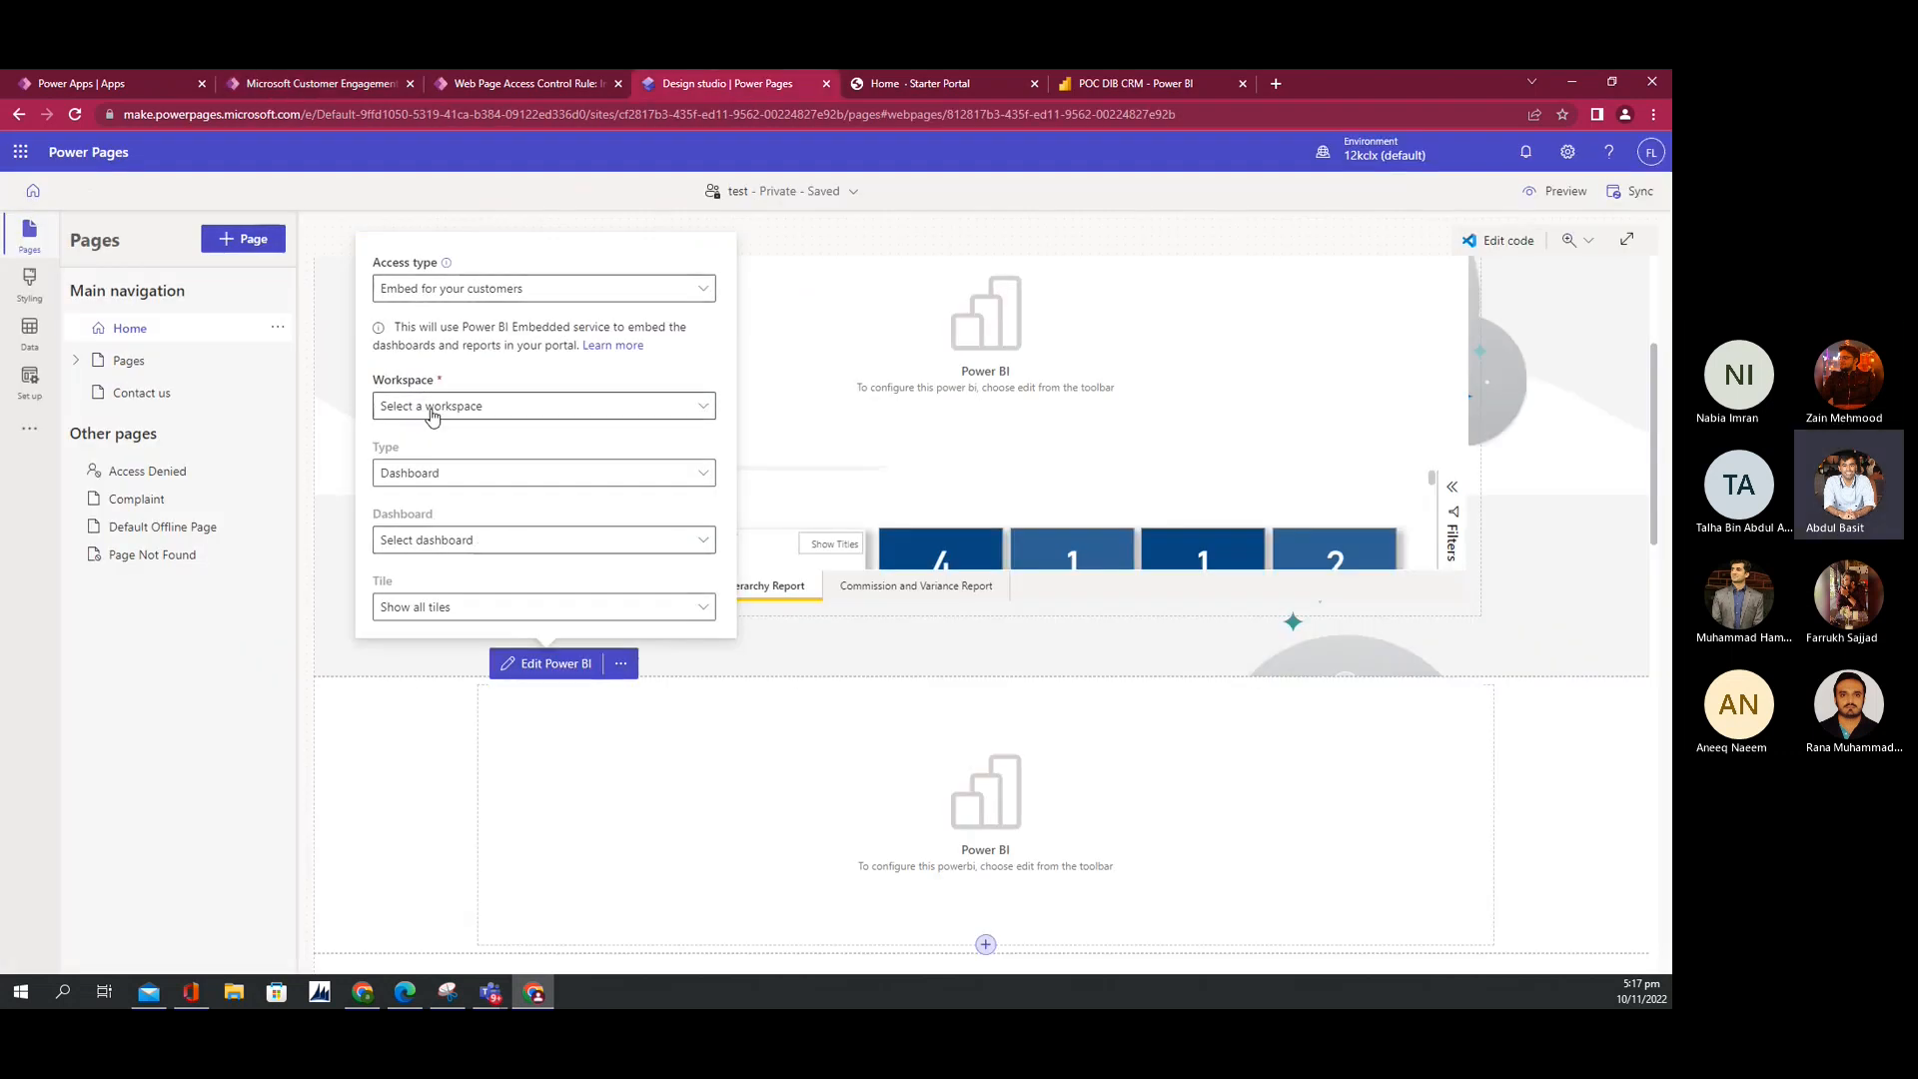
click(439, 298)
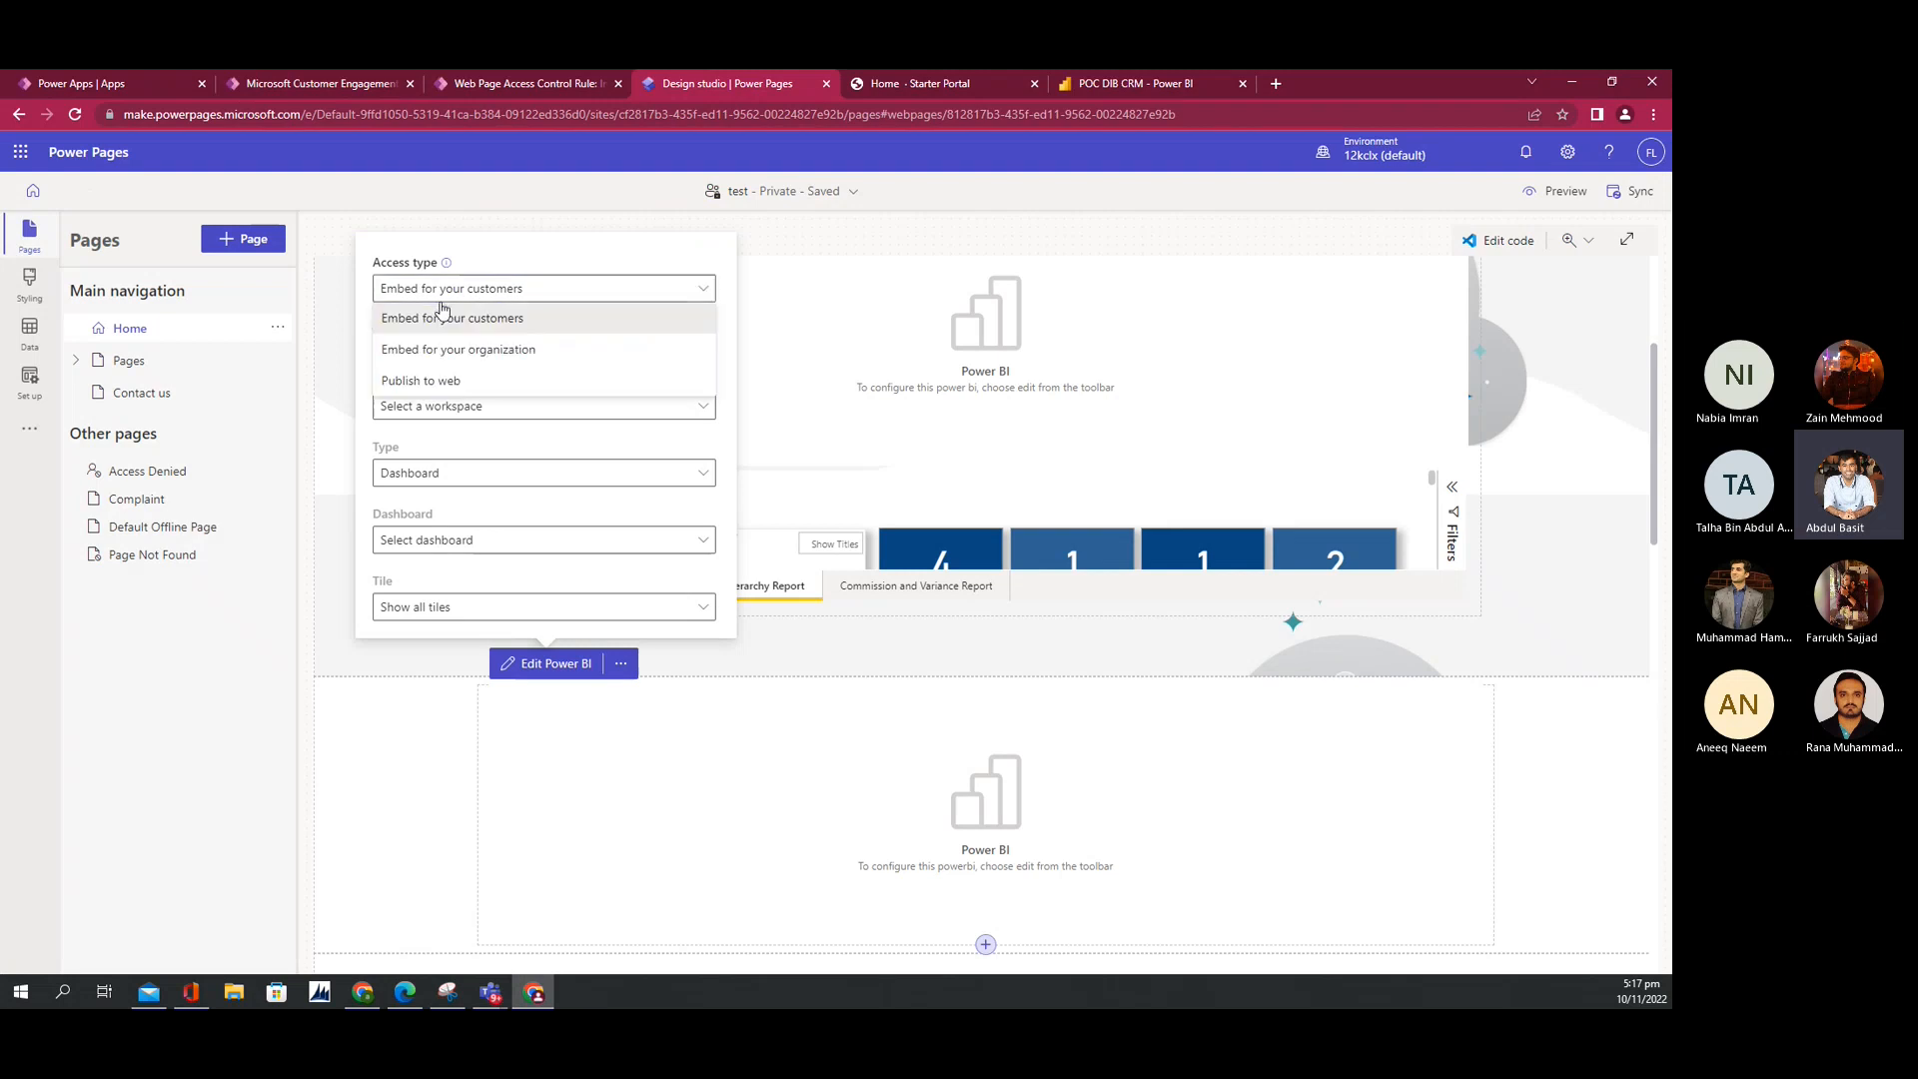
Step: Set Access type to Embed for your customers and Workspace to Portal Reports
click(443, 388)
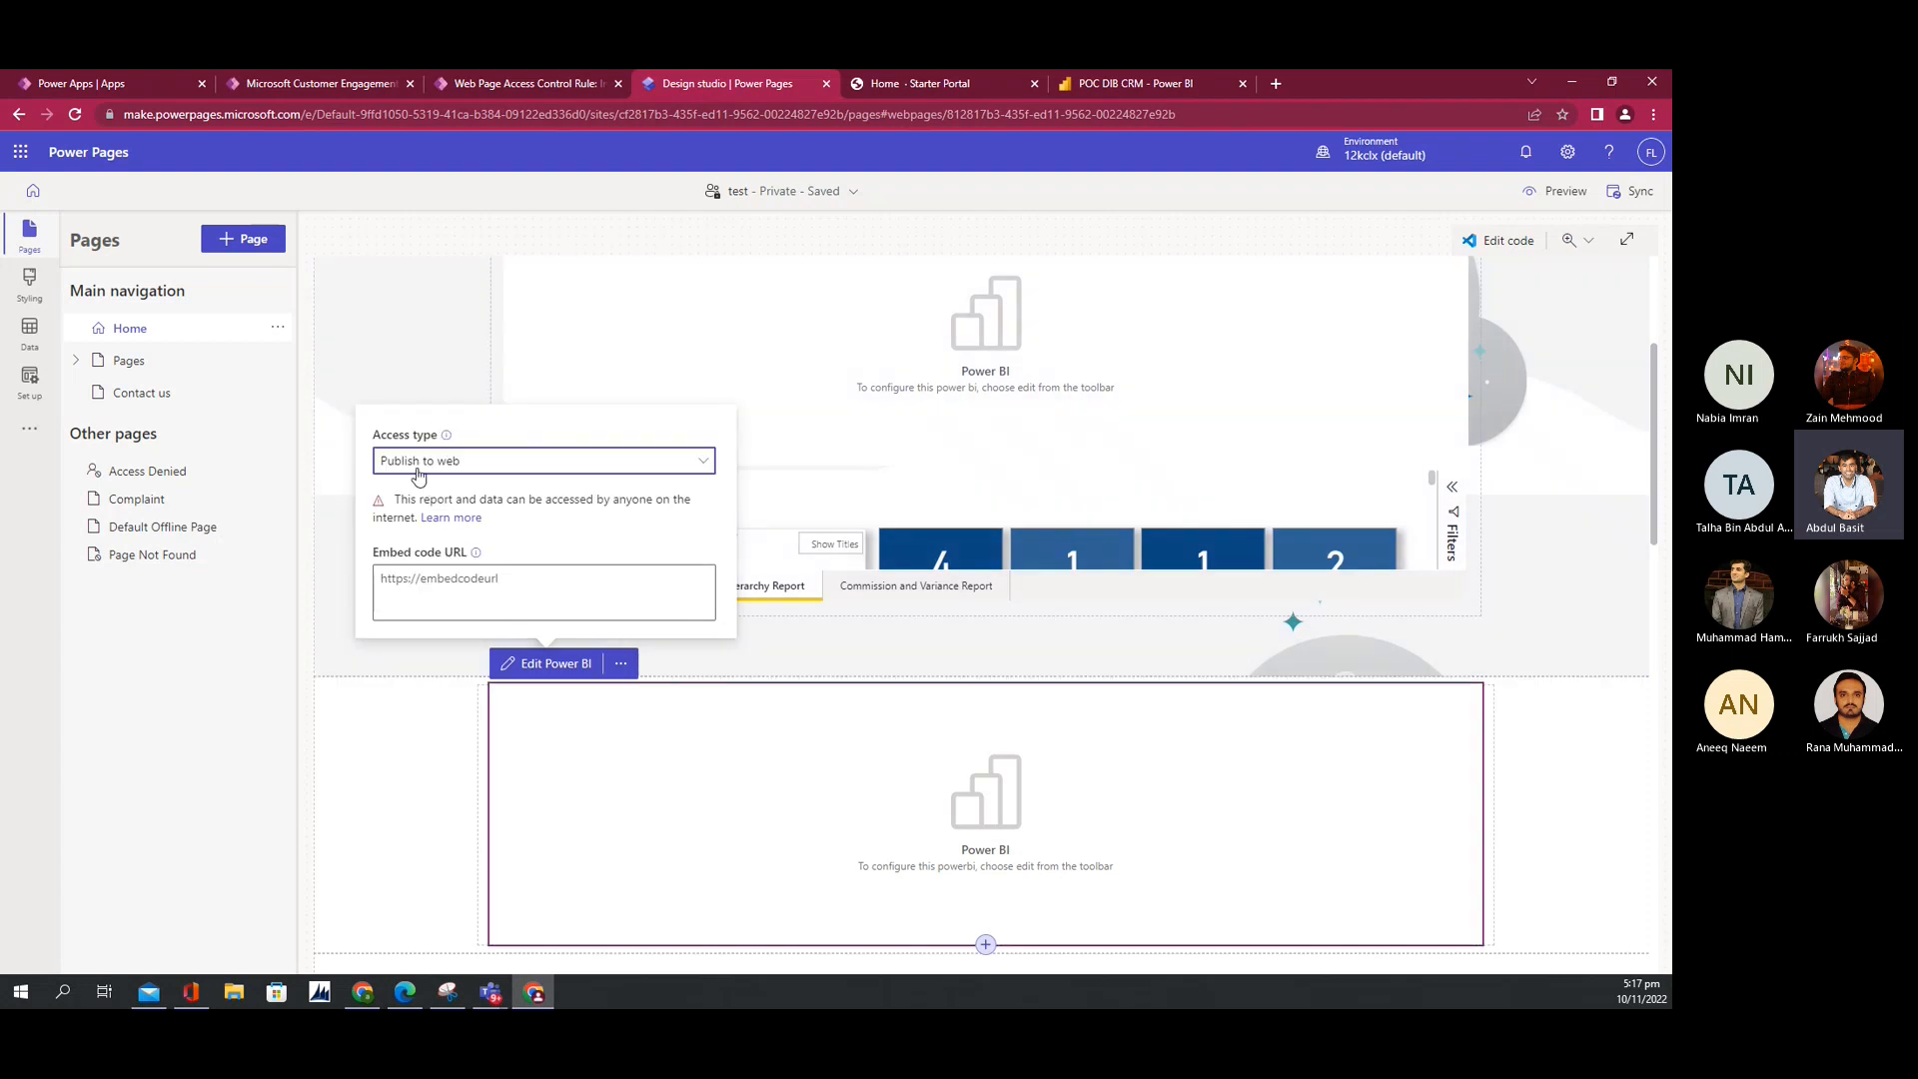
click(427, 461)
click(422, 490)
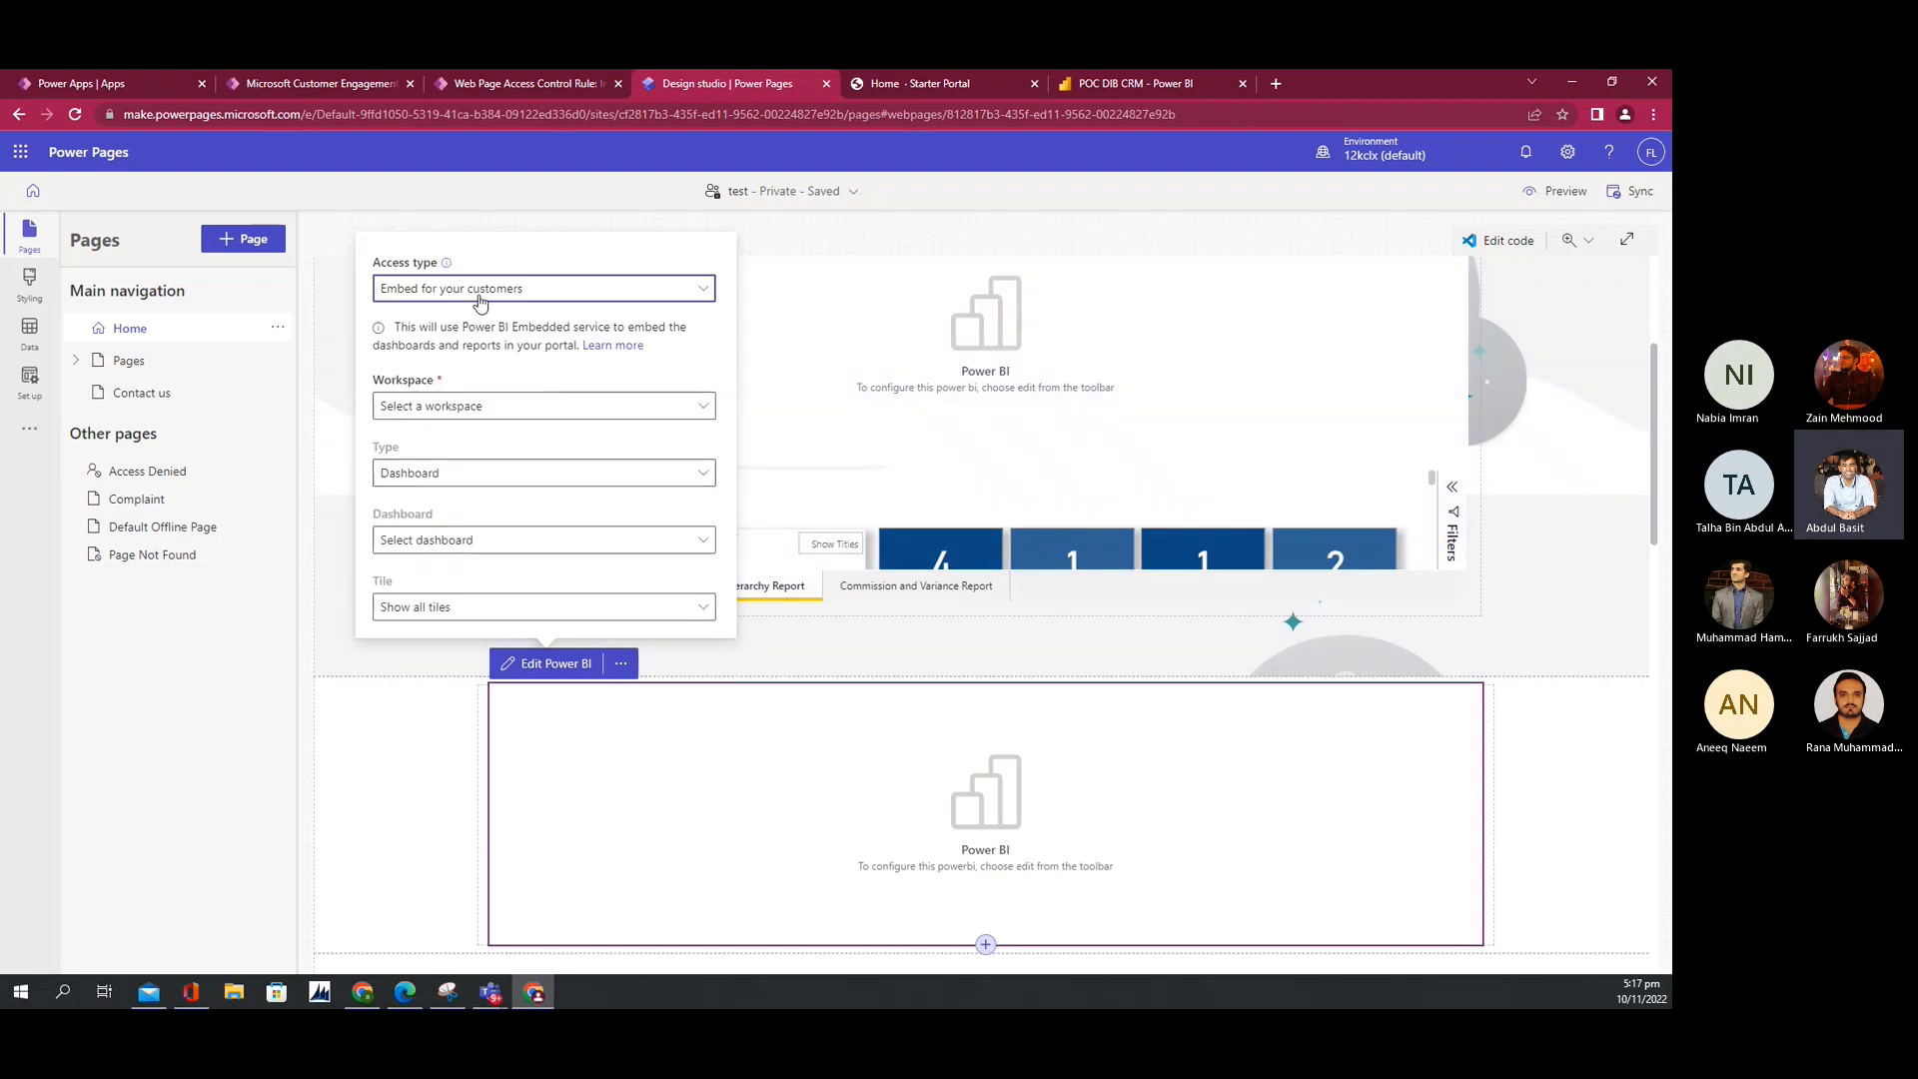
click(435, 405)
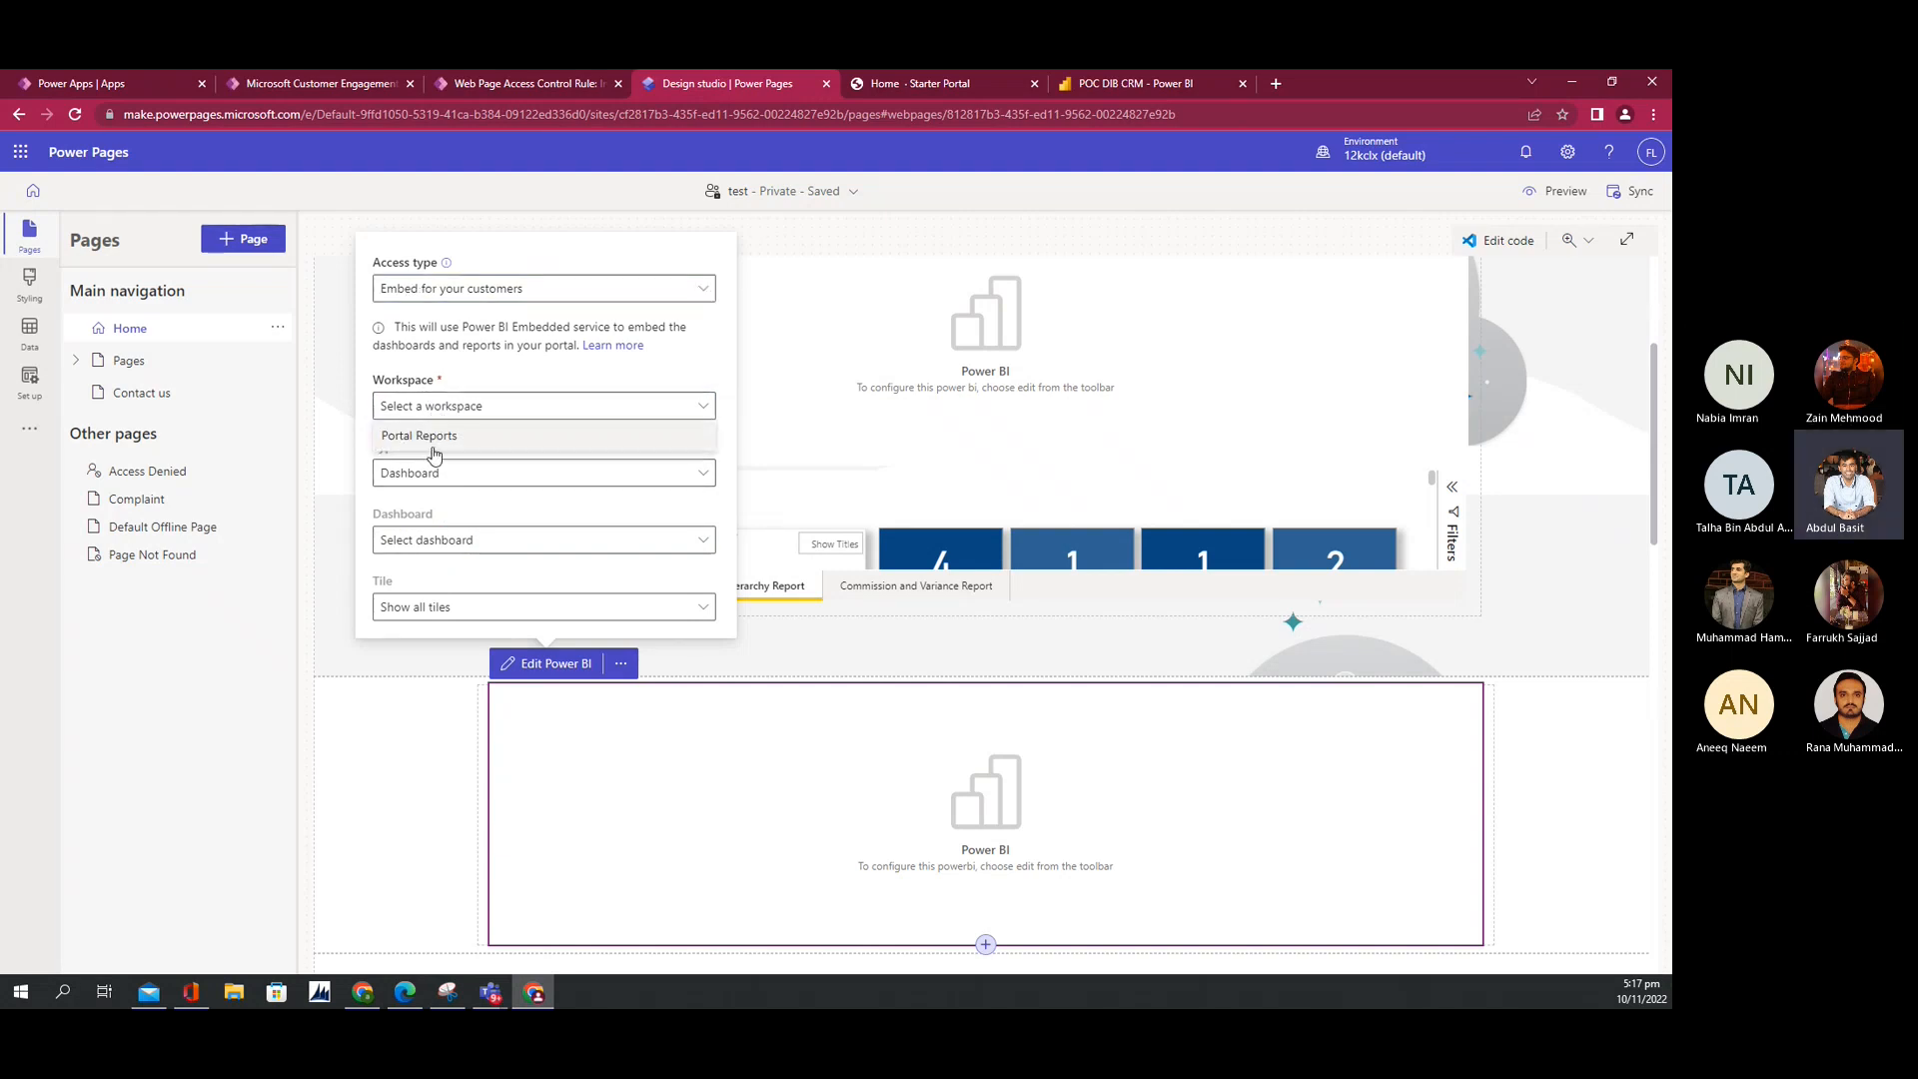
click(431, 444)
click(415, 487)
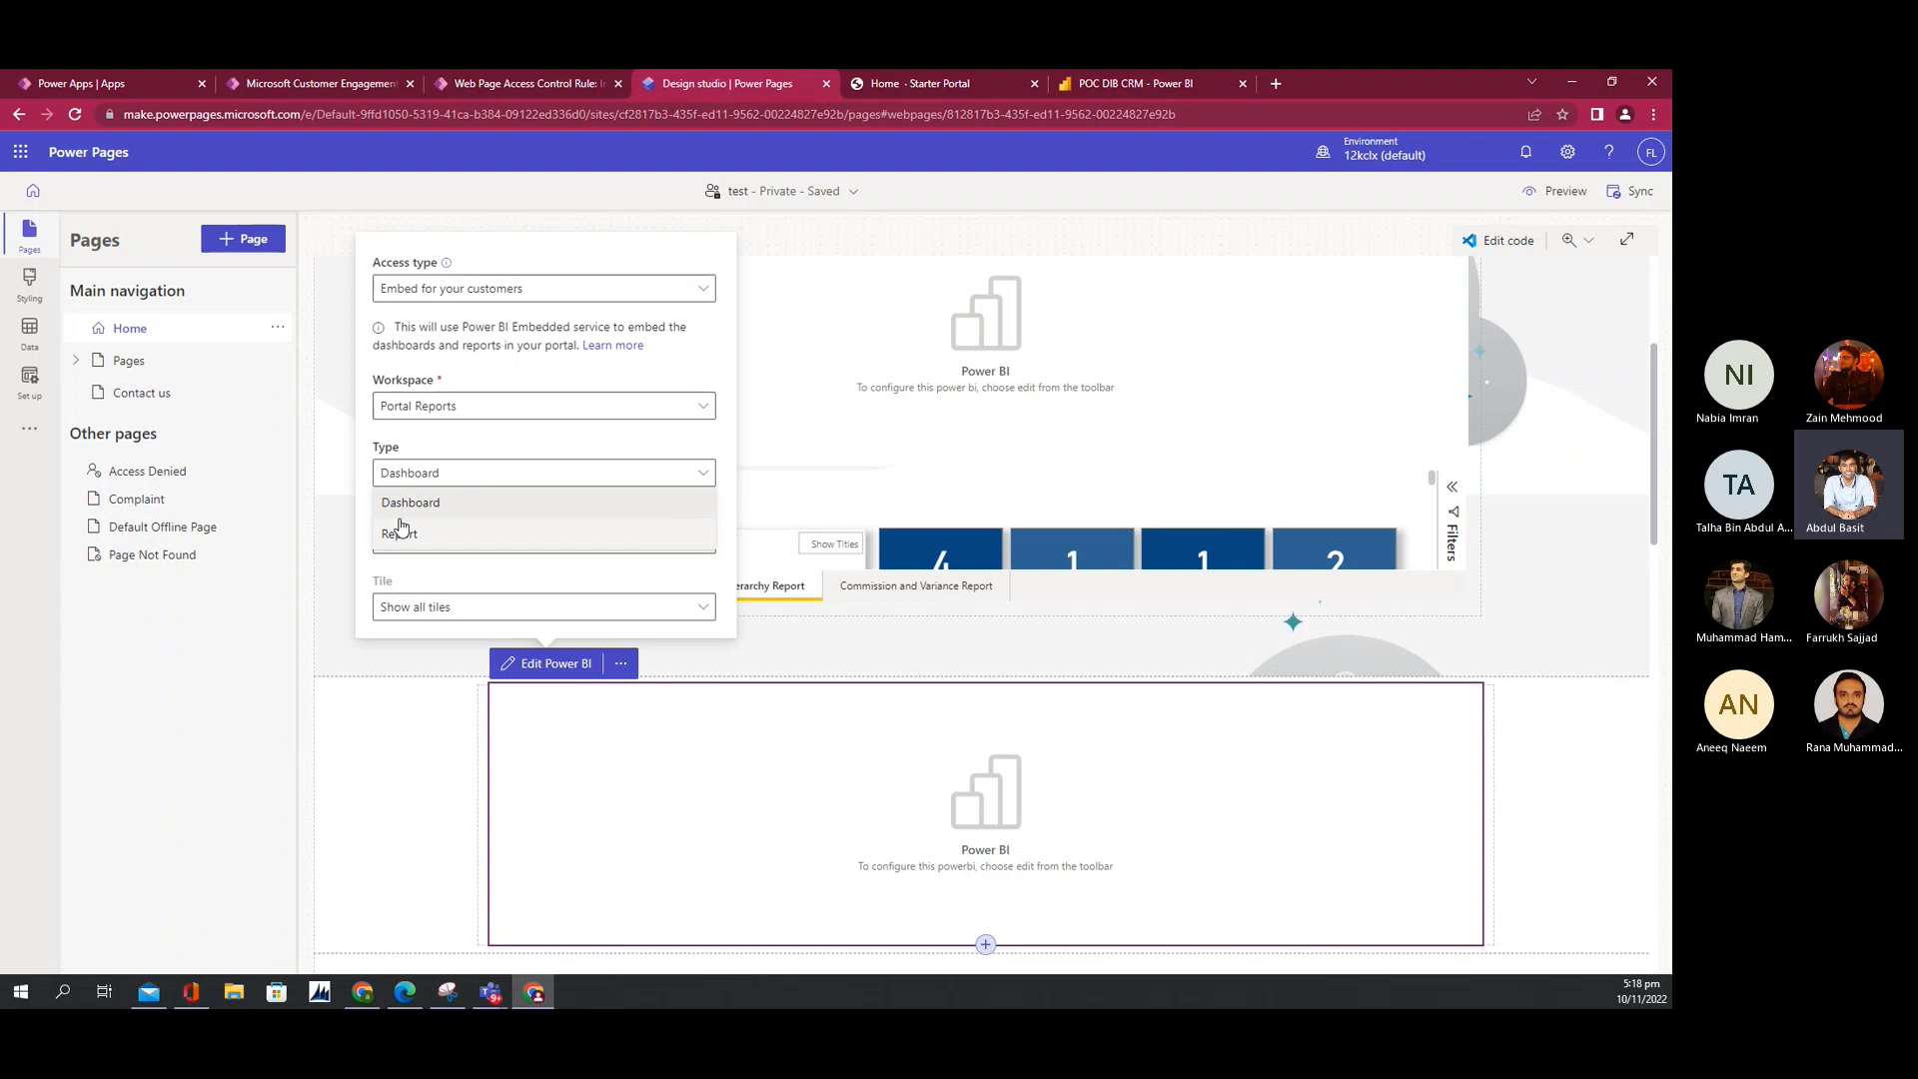
Step: Set Type to Report, choose the POC DIB CRM report, and switch Apply filter on
click(402, 533)
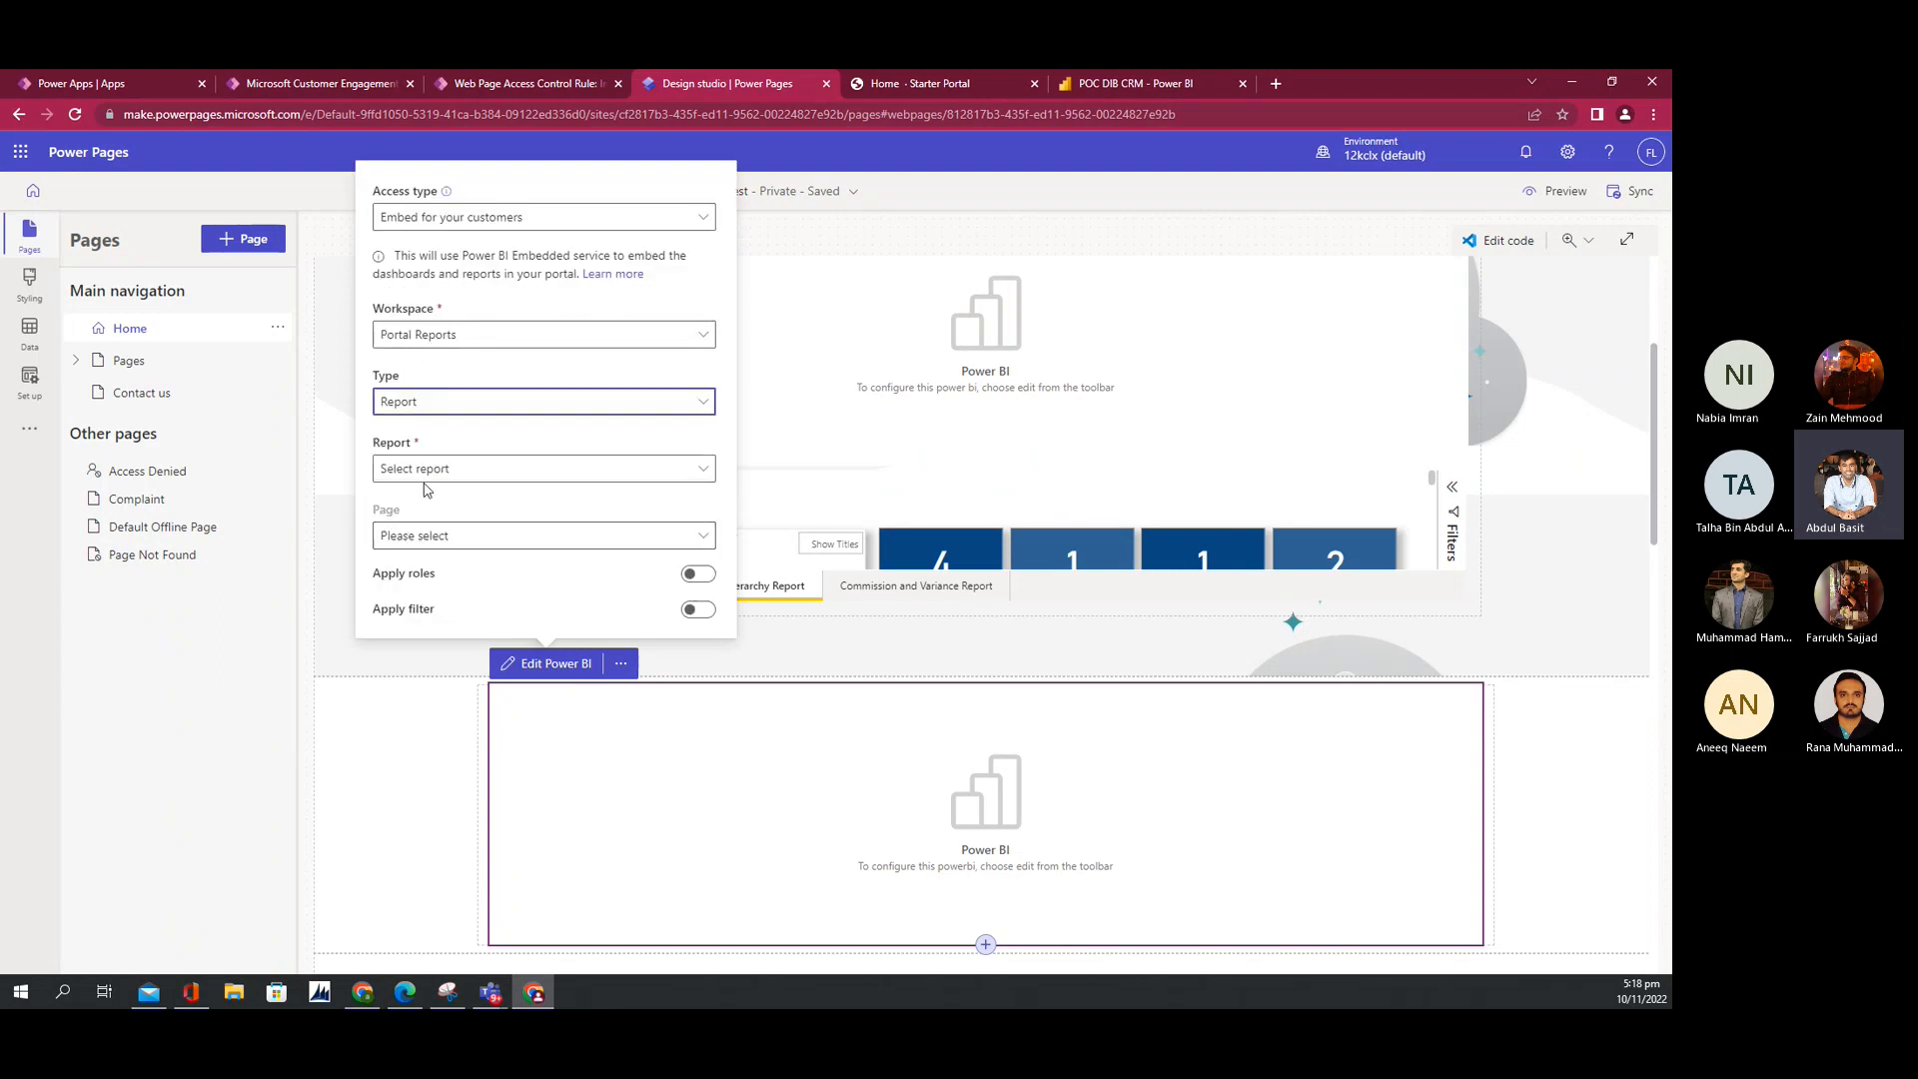
click(427, 470)
click(418, 504)
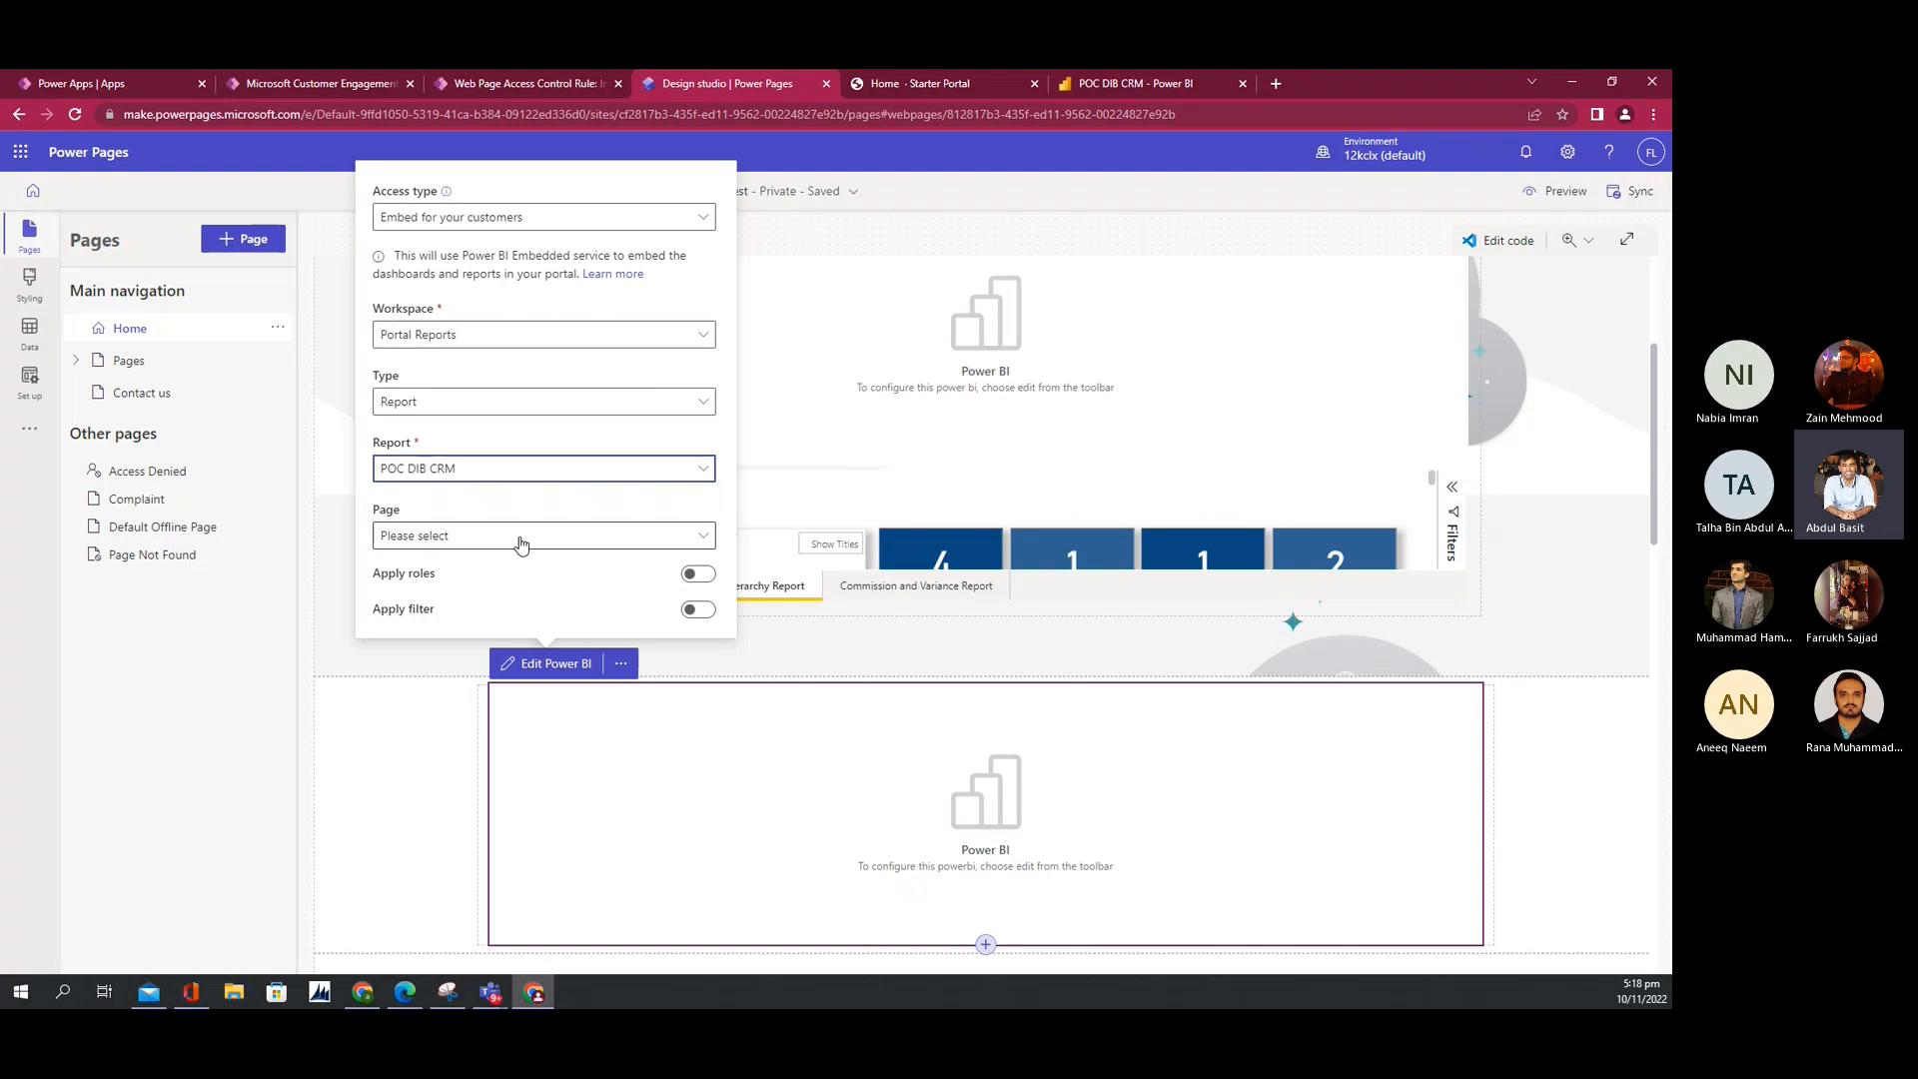
click(699, 611)
Step: Try a contact name filter expression in the Filter box, then clear it
scroll(741, 583, down, 1)
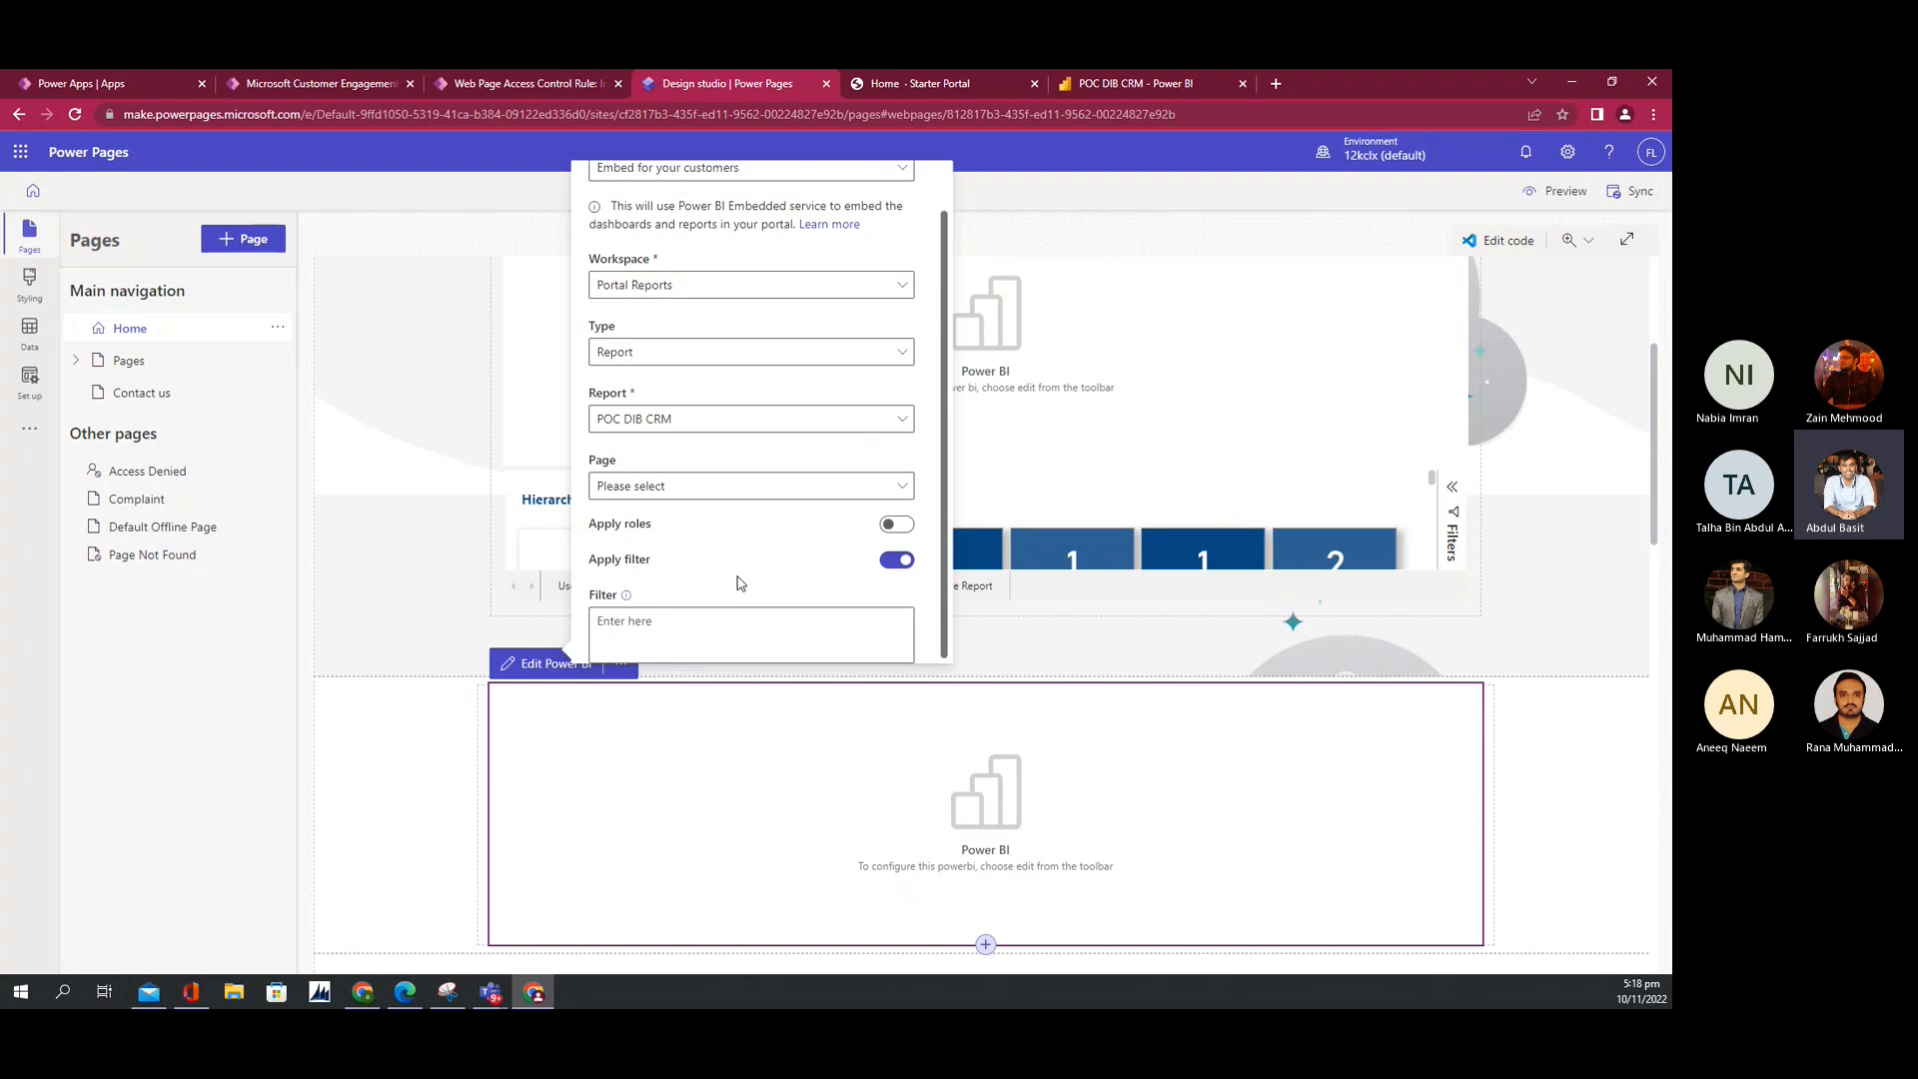
click(699, 624)
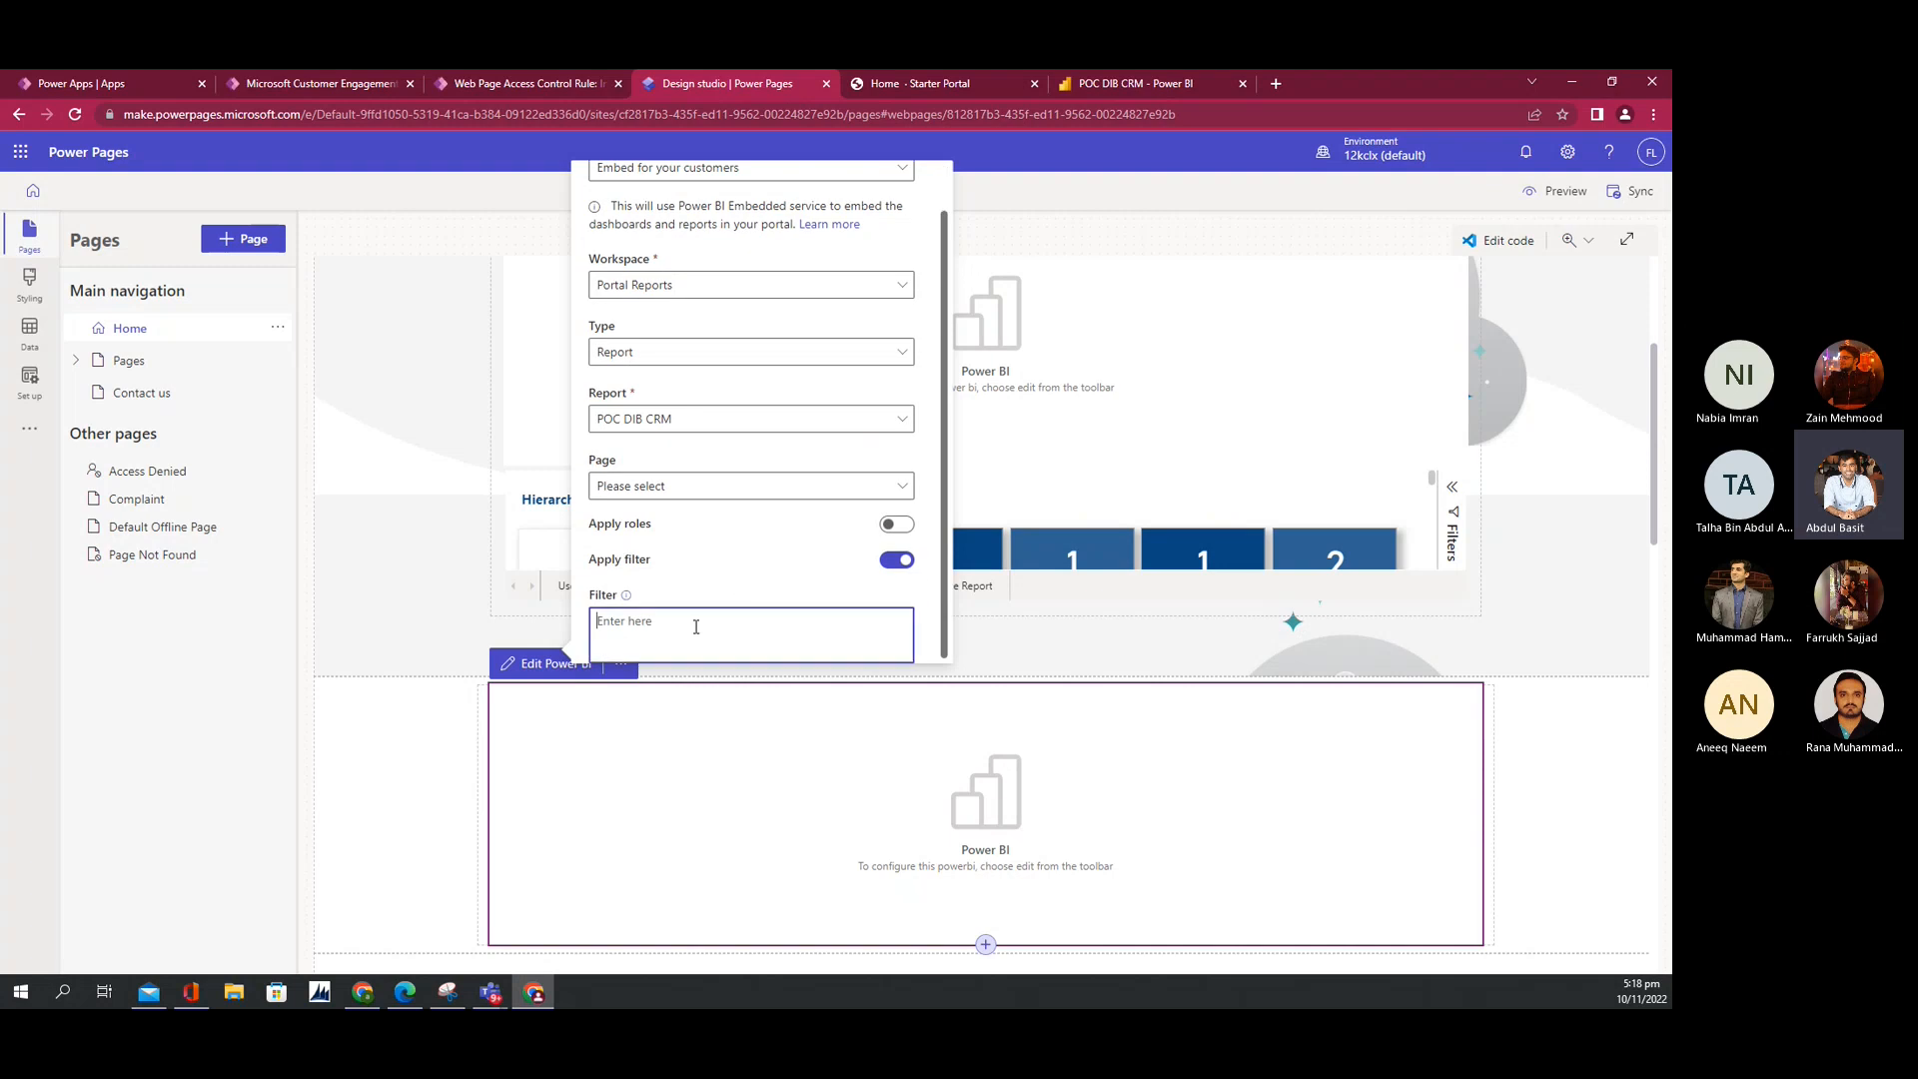
click(627, 596)
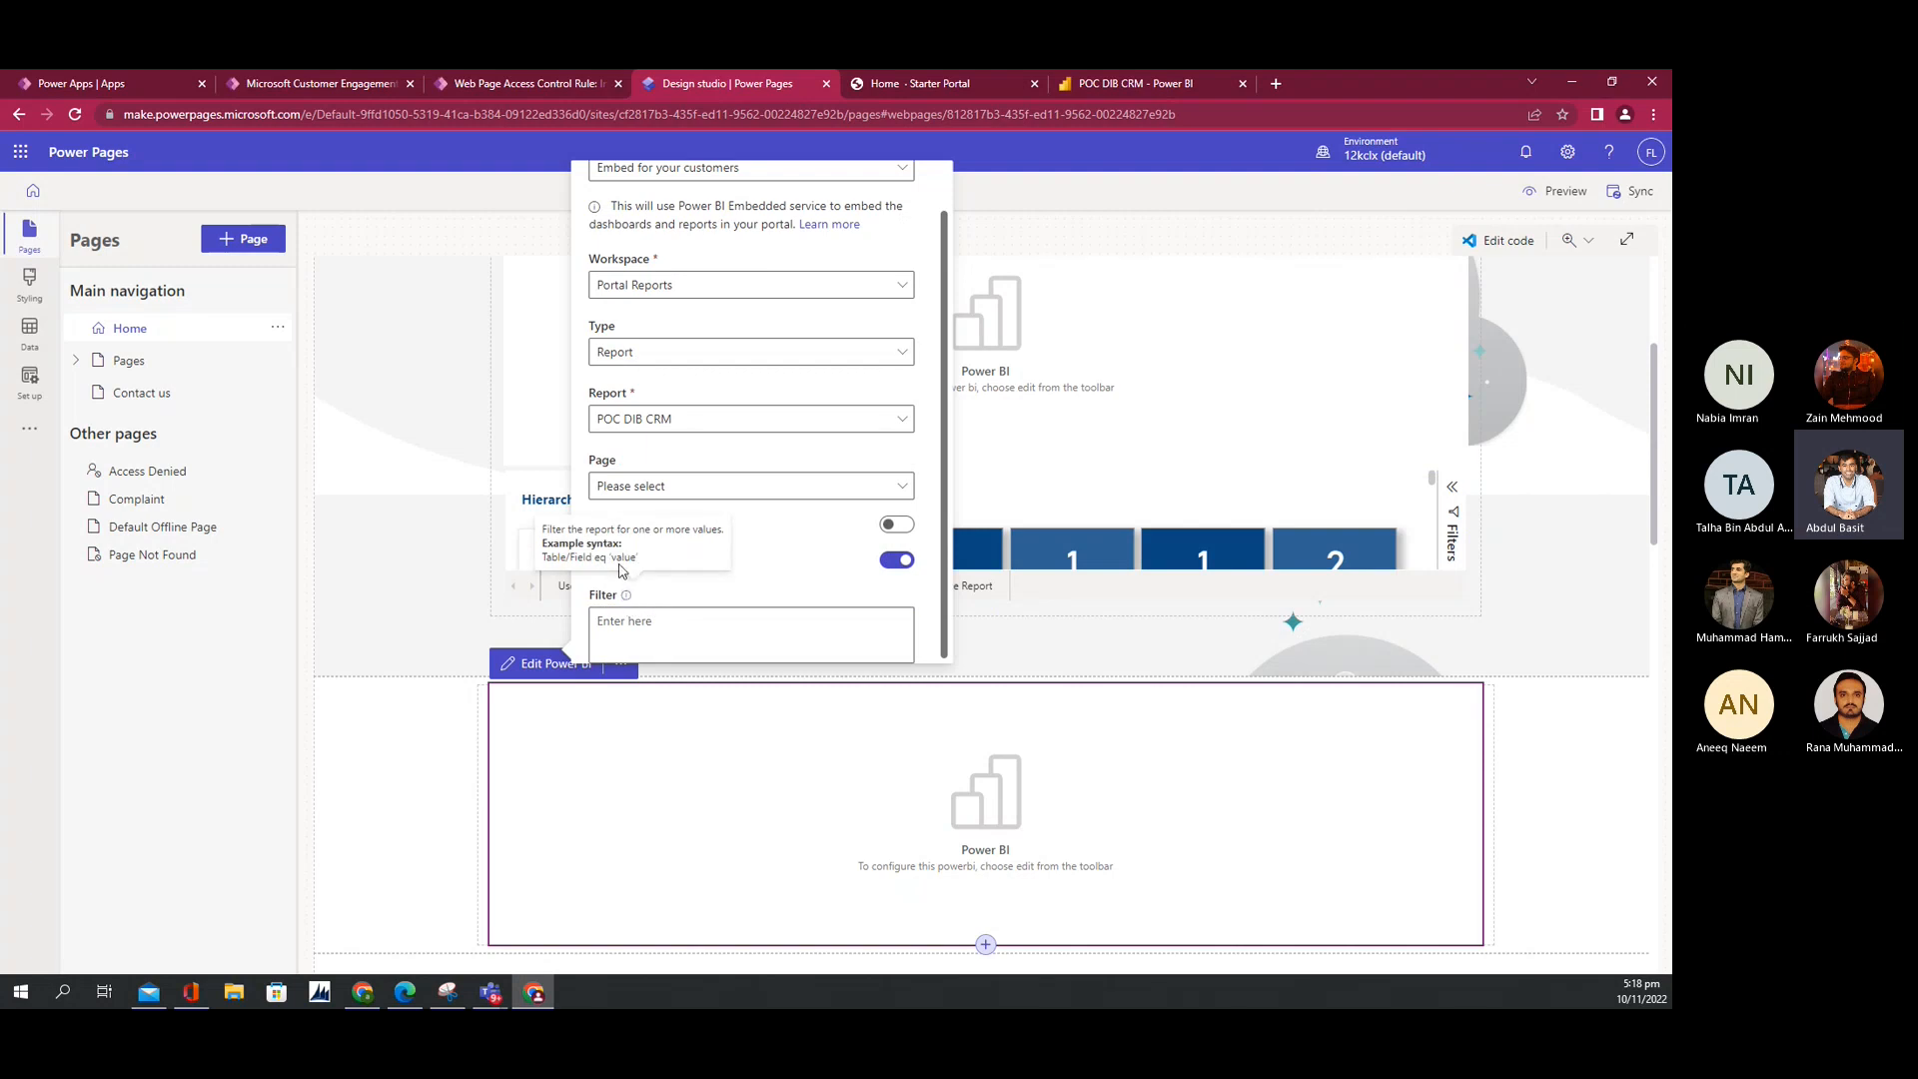
click(647, 628)
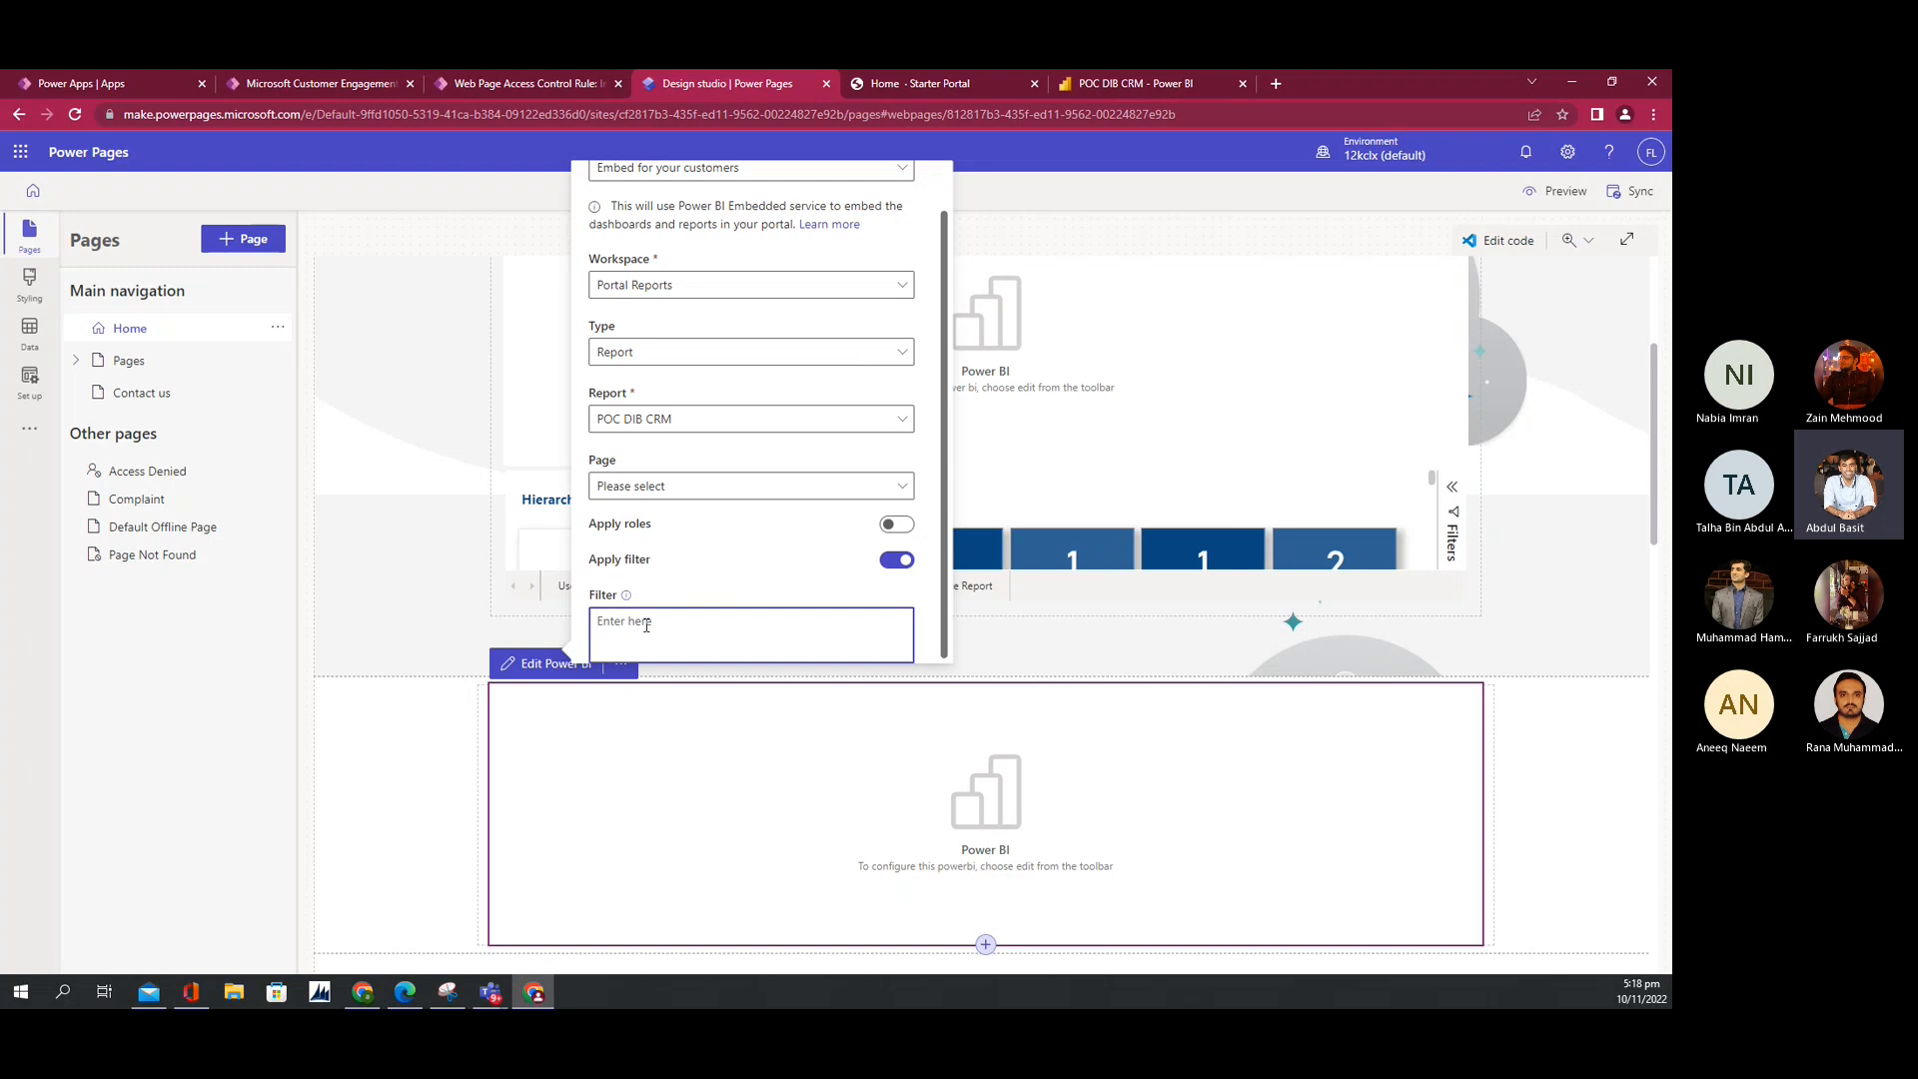
text(contact/name eq ')
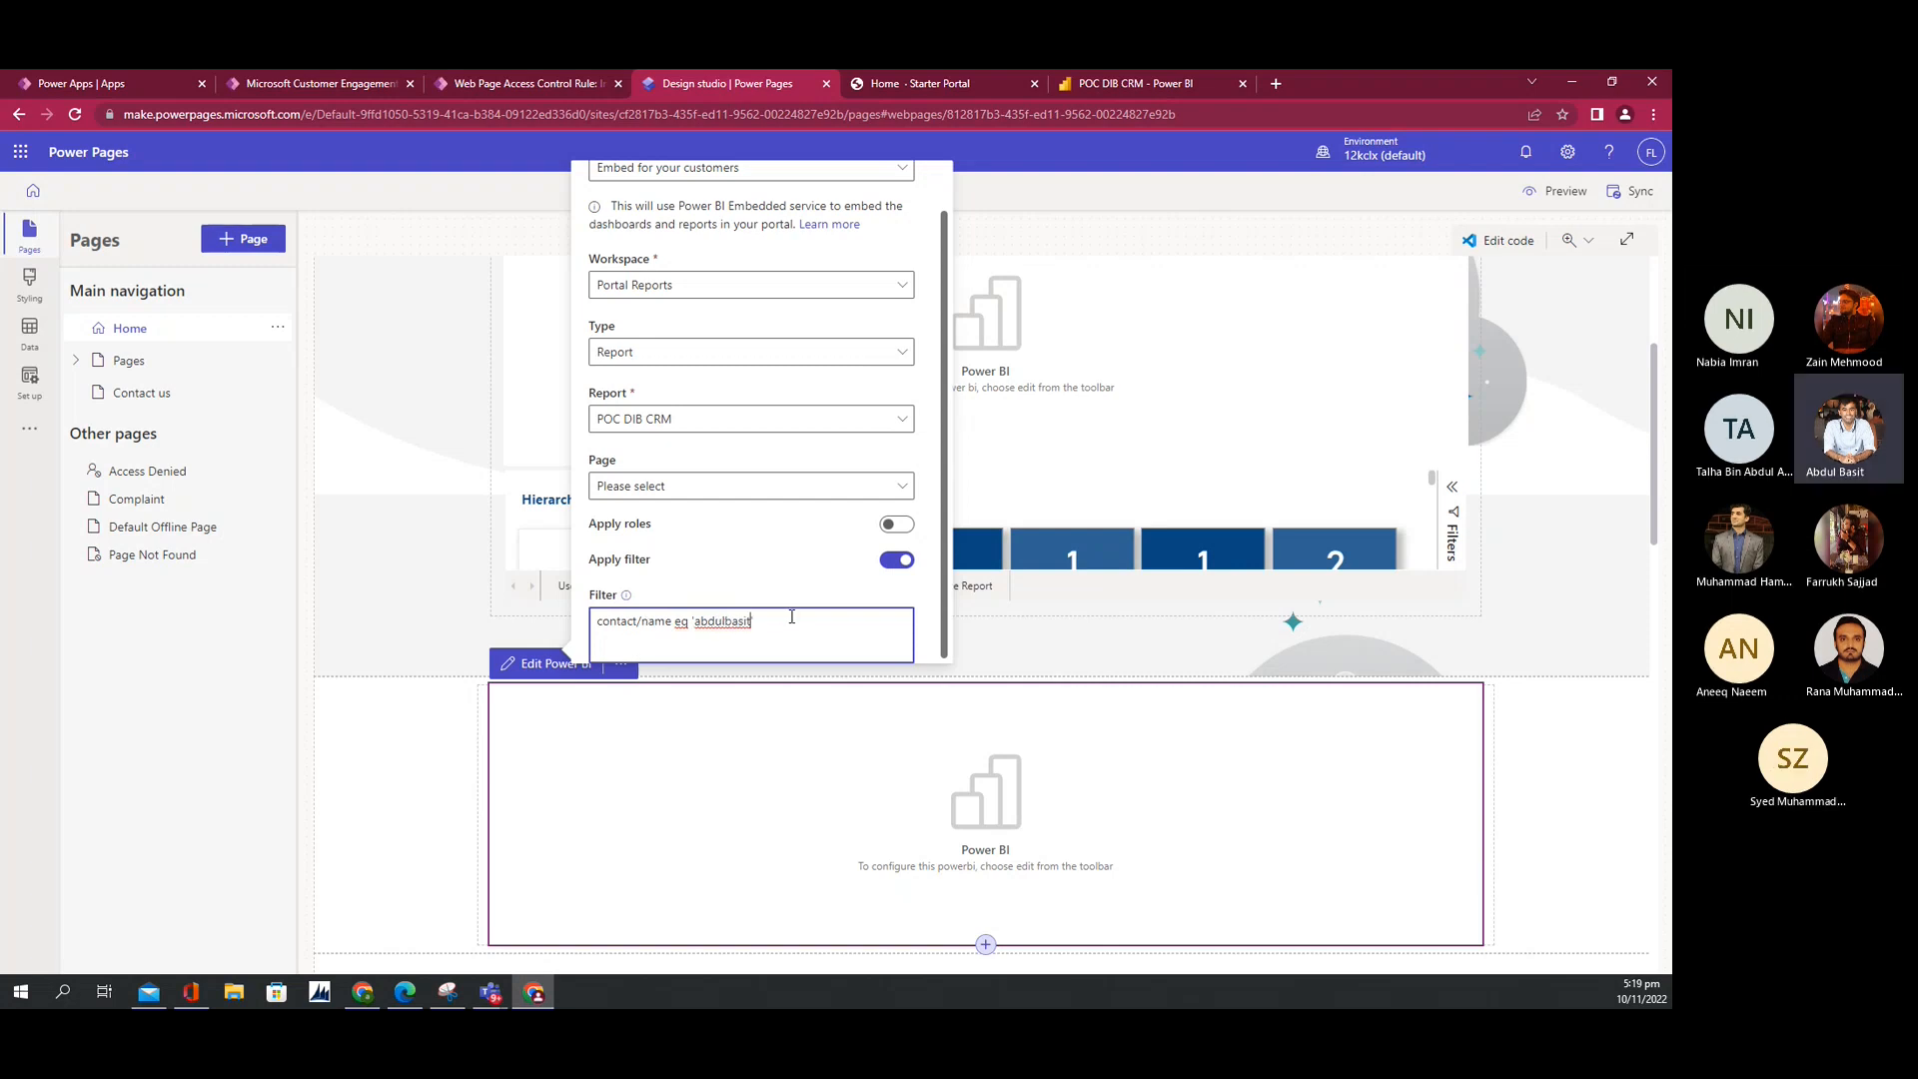
key(ctrl+a)
key(BackSpace)
scroll(690, 577, up, 1)
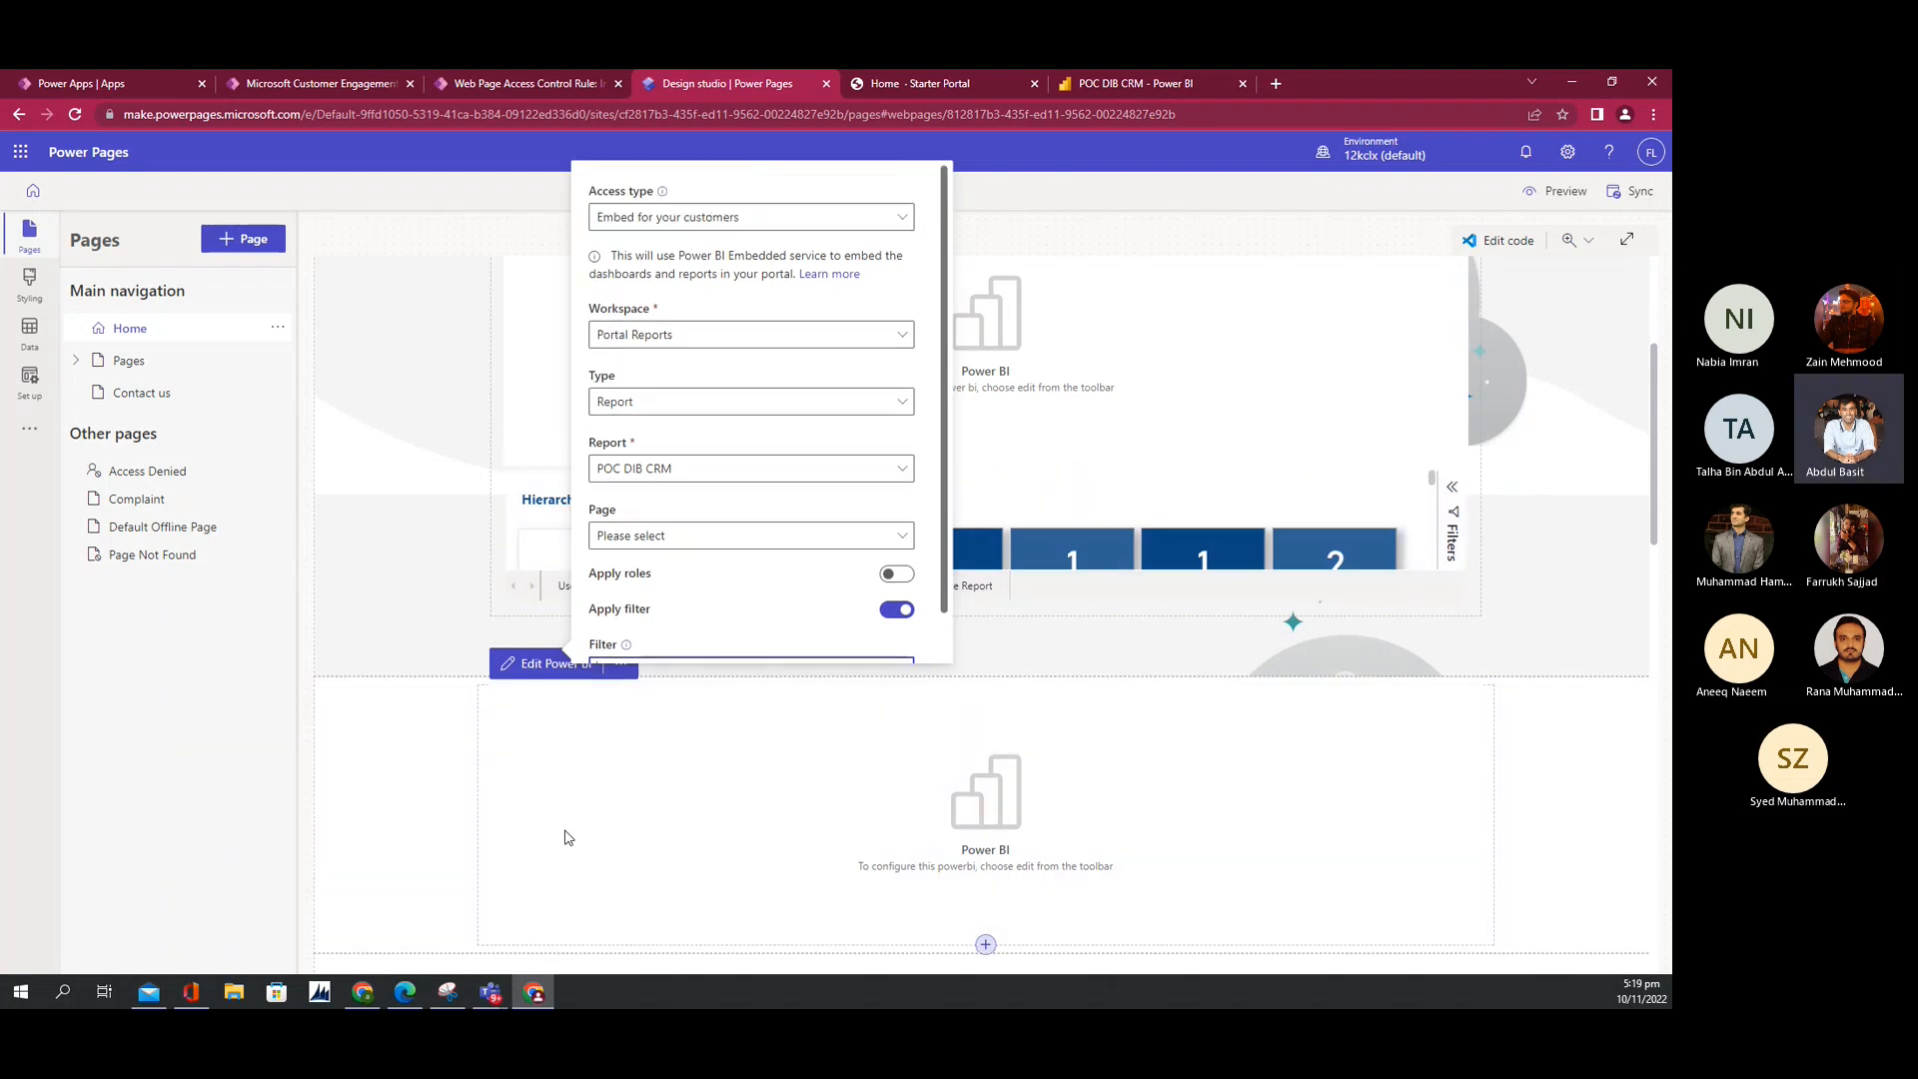
Step: Close the Power BI settings panel and switch to the POC DIB CRM report in Power BI
click(372, 739)
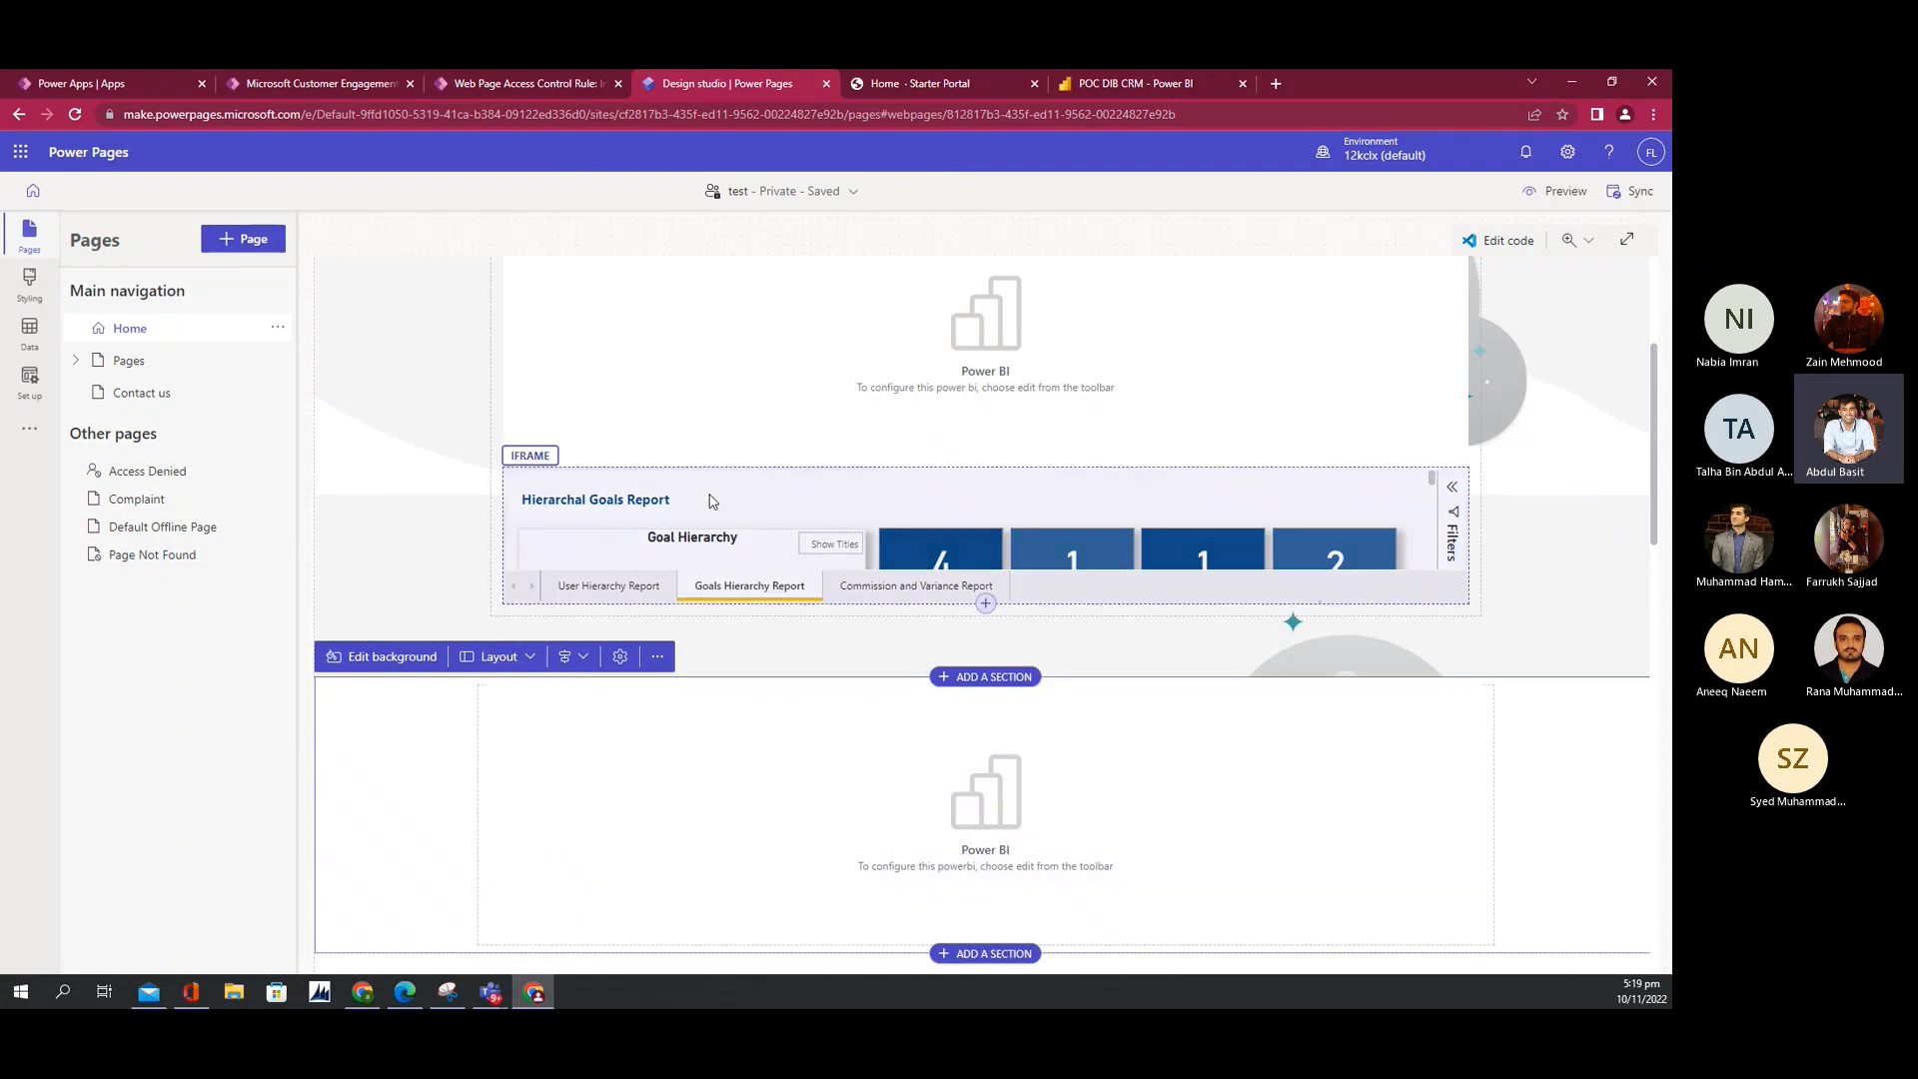
scroll(699, 485, up, 2)
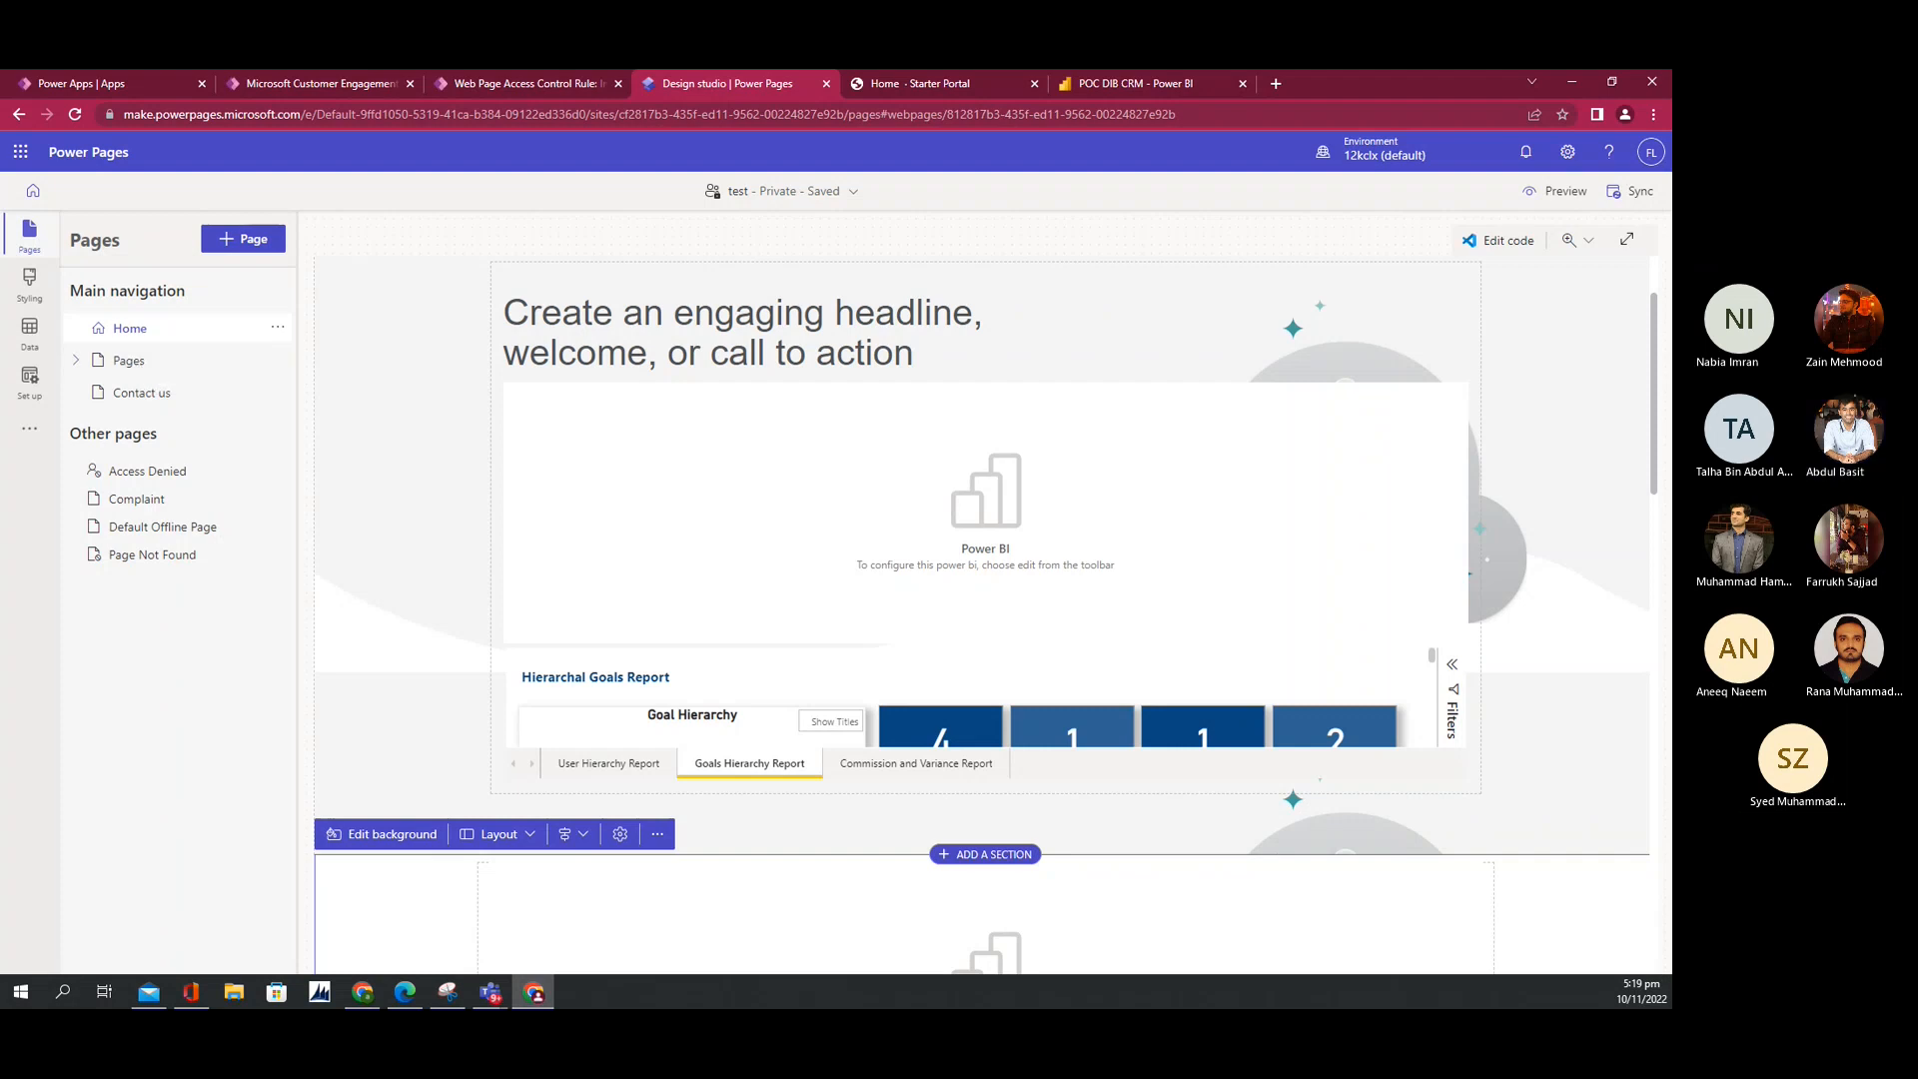
click(490, 992)
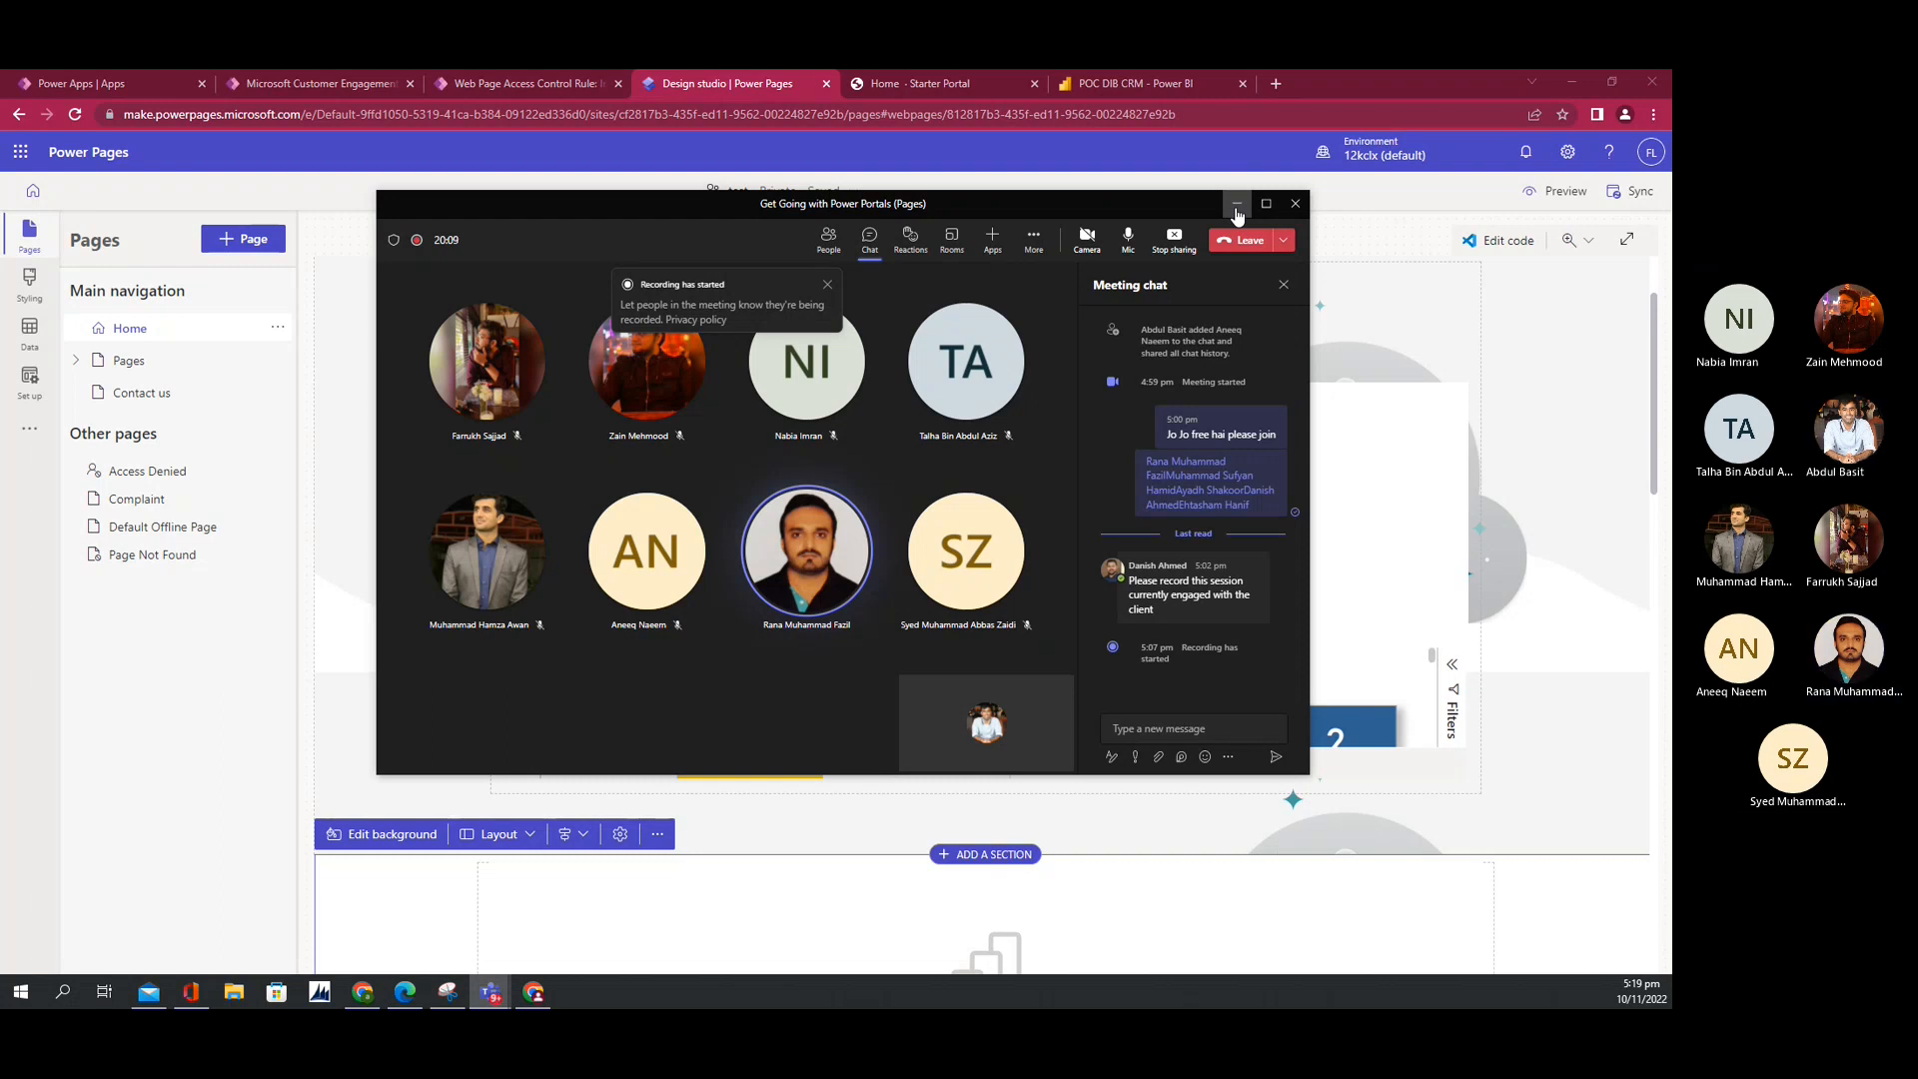
click(1107, 86)
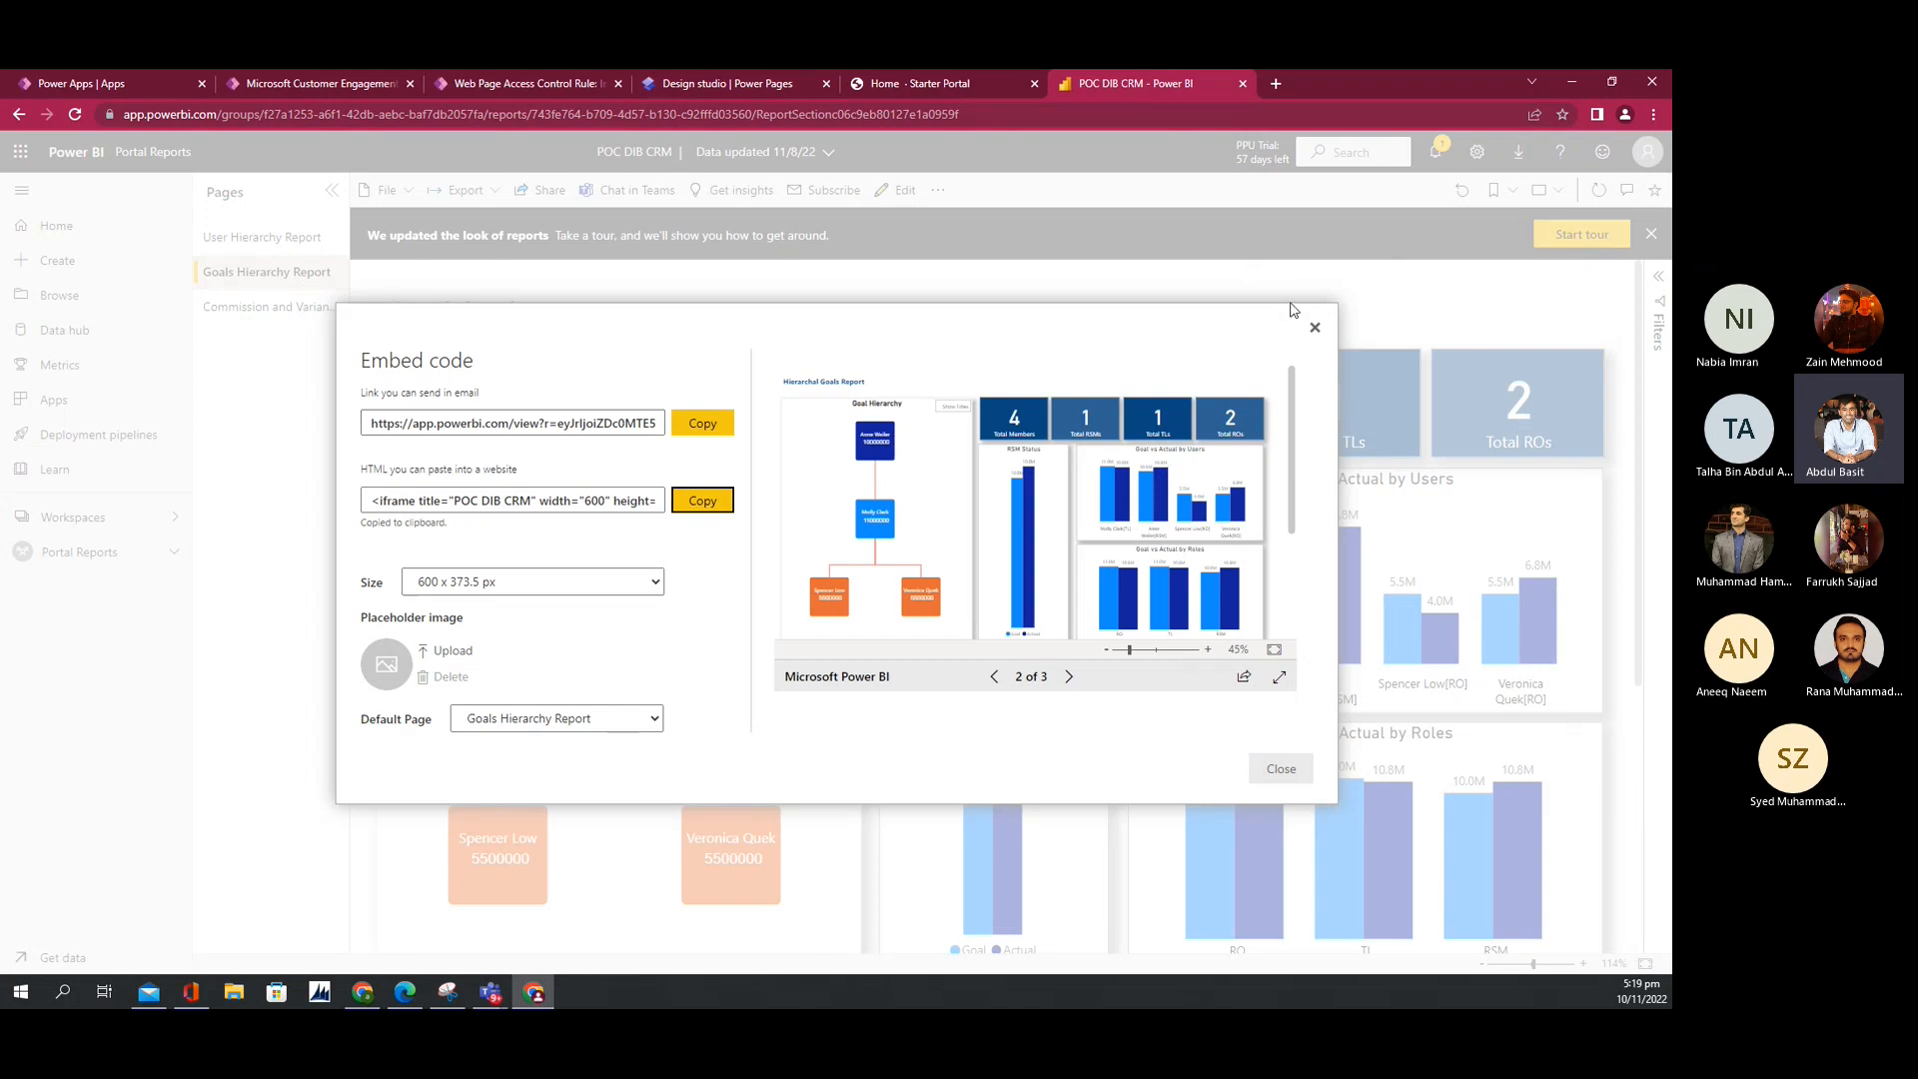
Step: Replace the embed dialog with Embed report > Website or portal and select its HTML snippet
click(1315, 329)
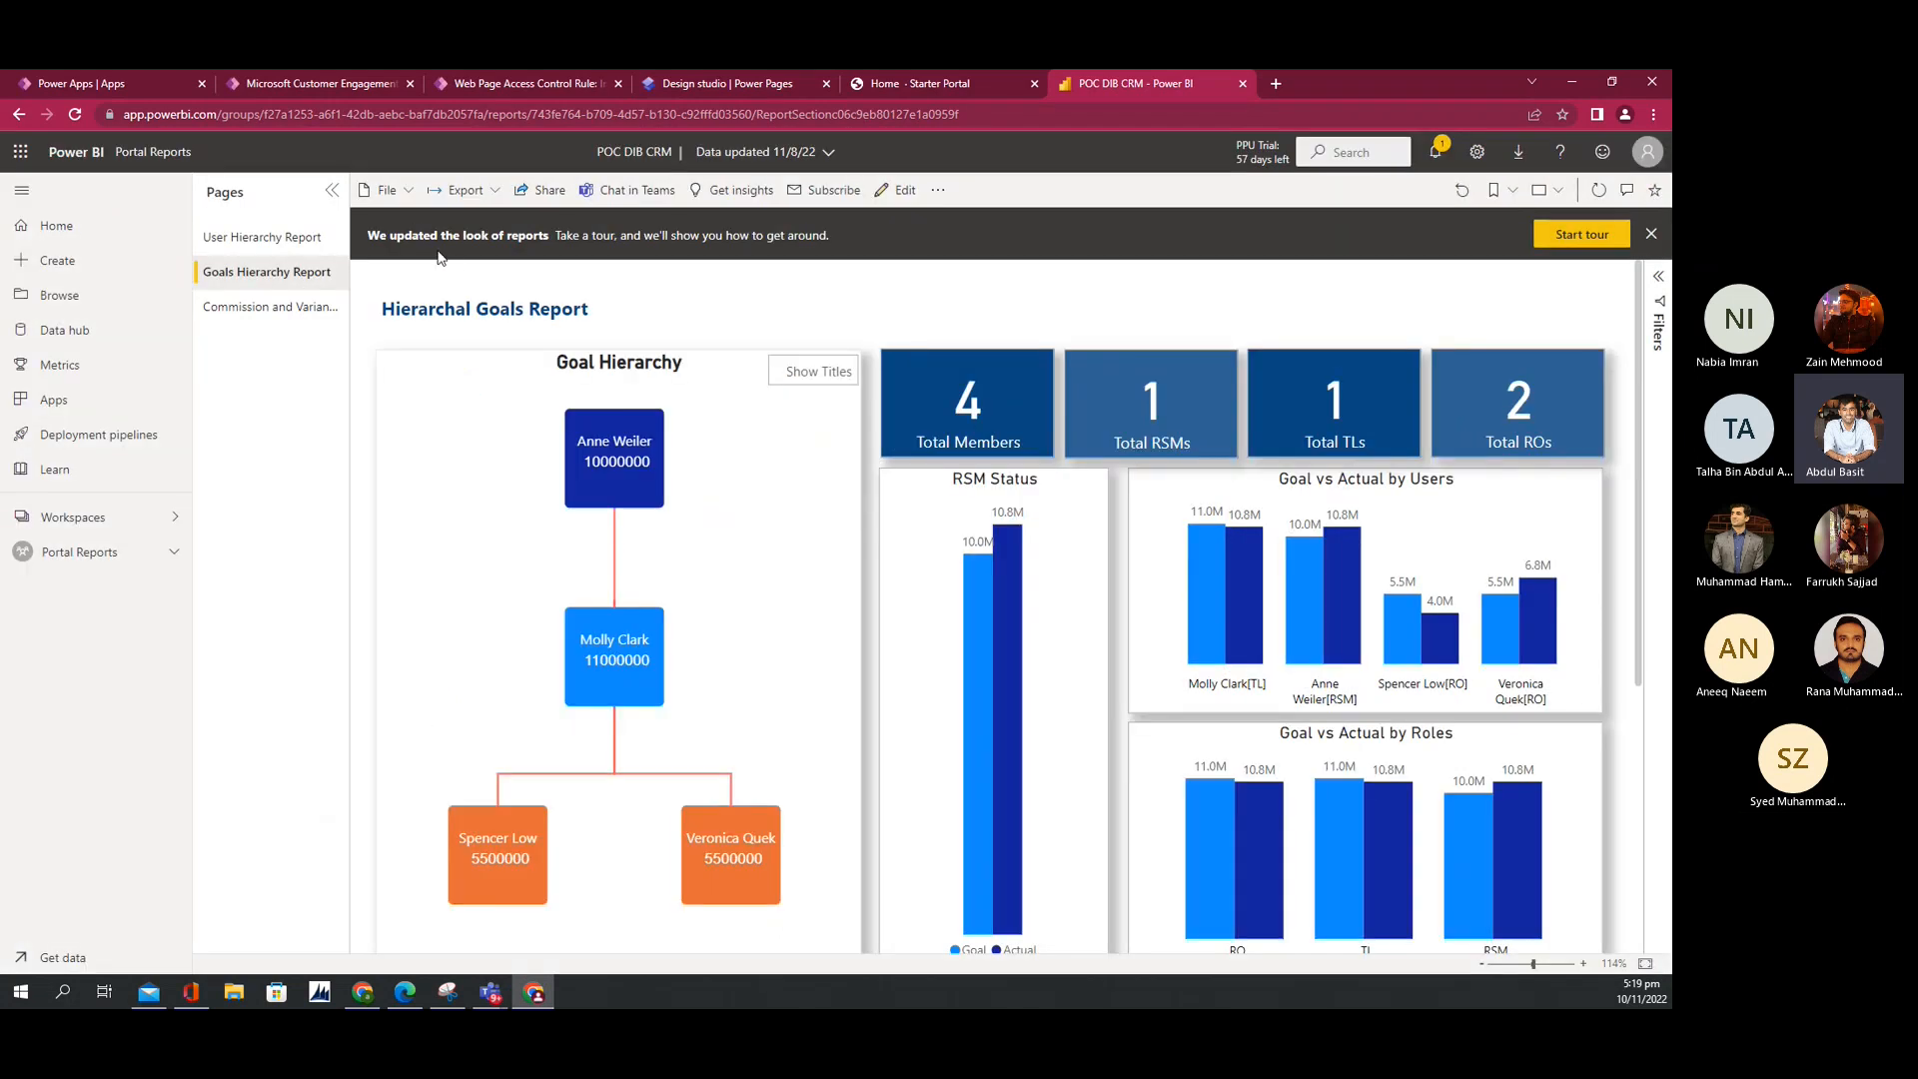
click(396, 200)
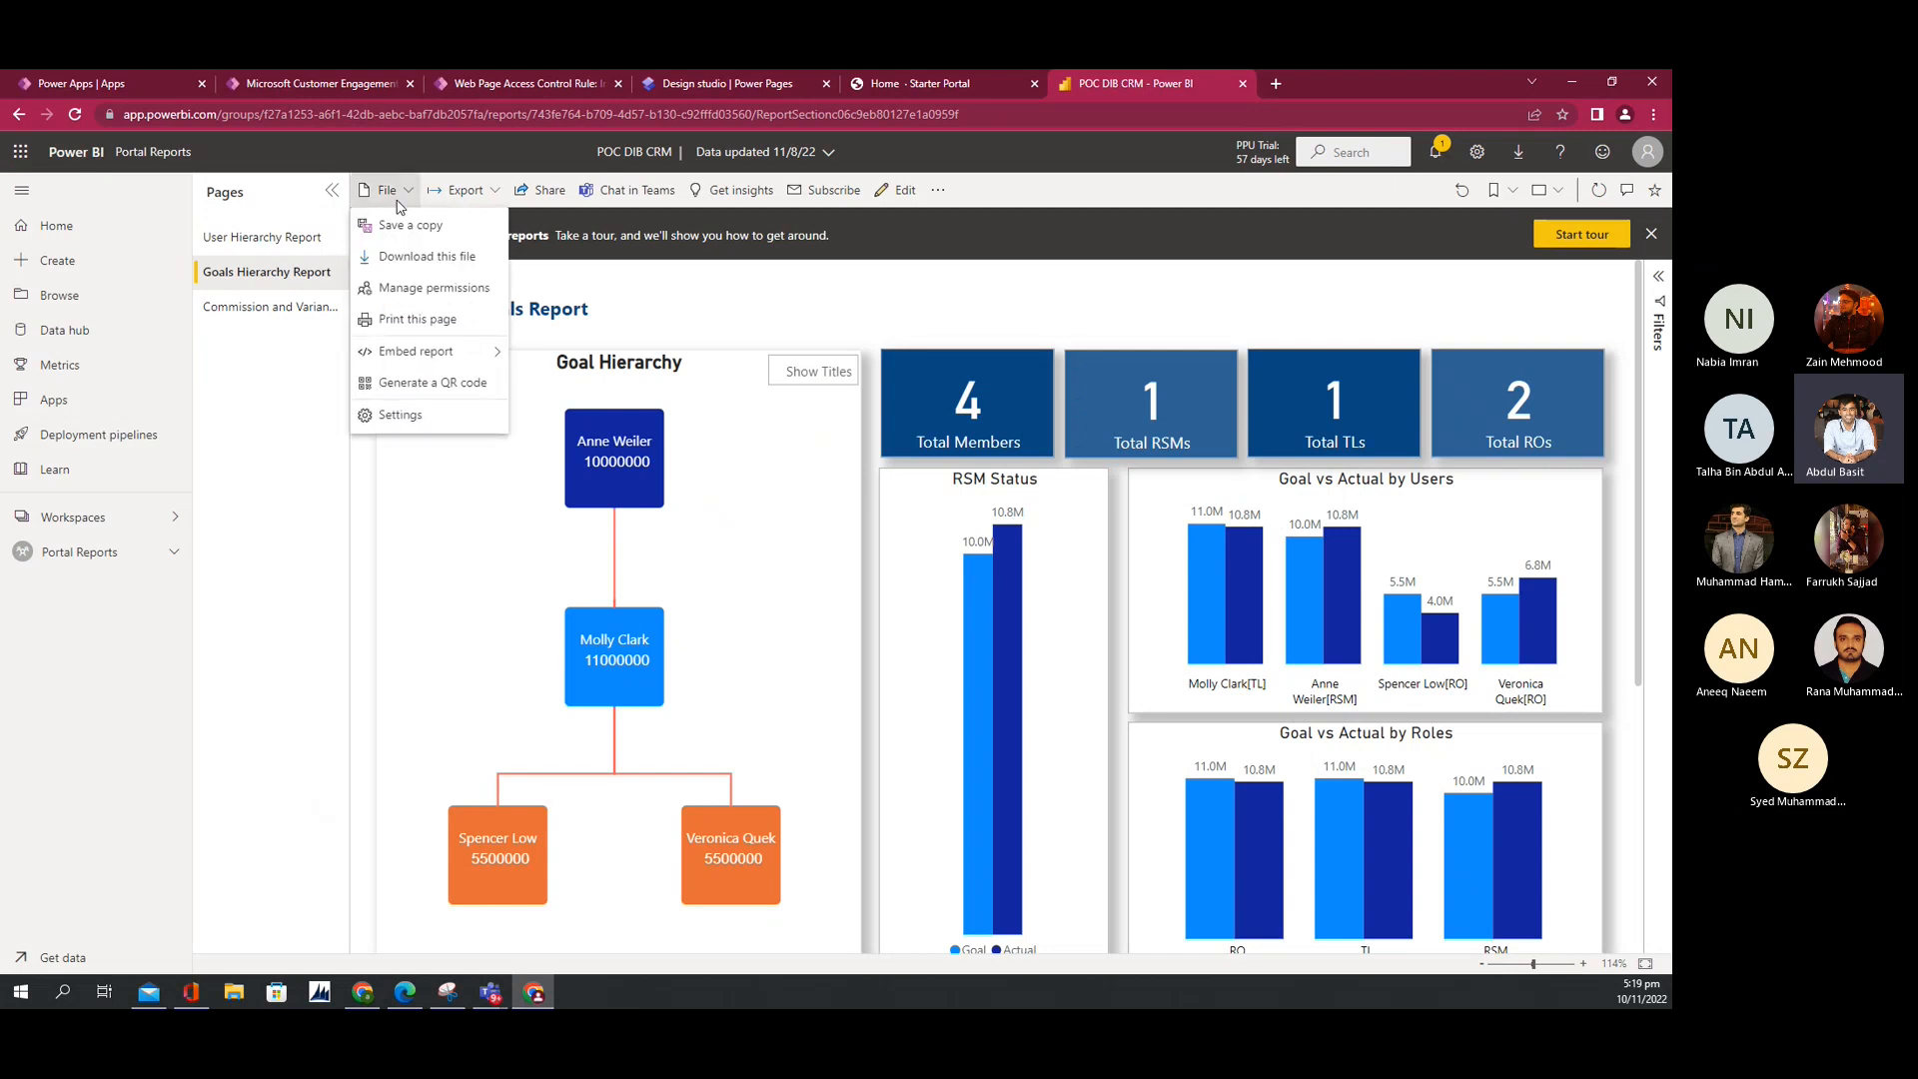
mouse_move(439, 353)
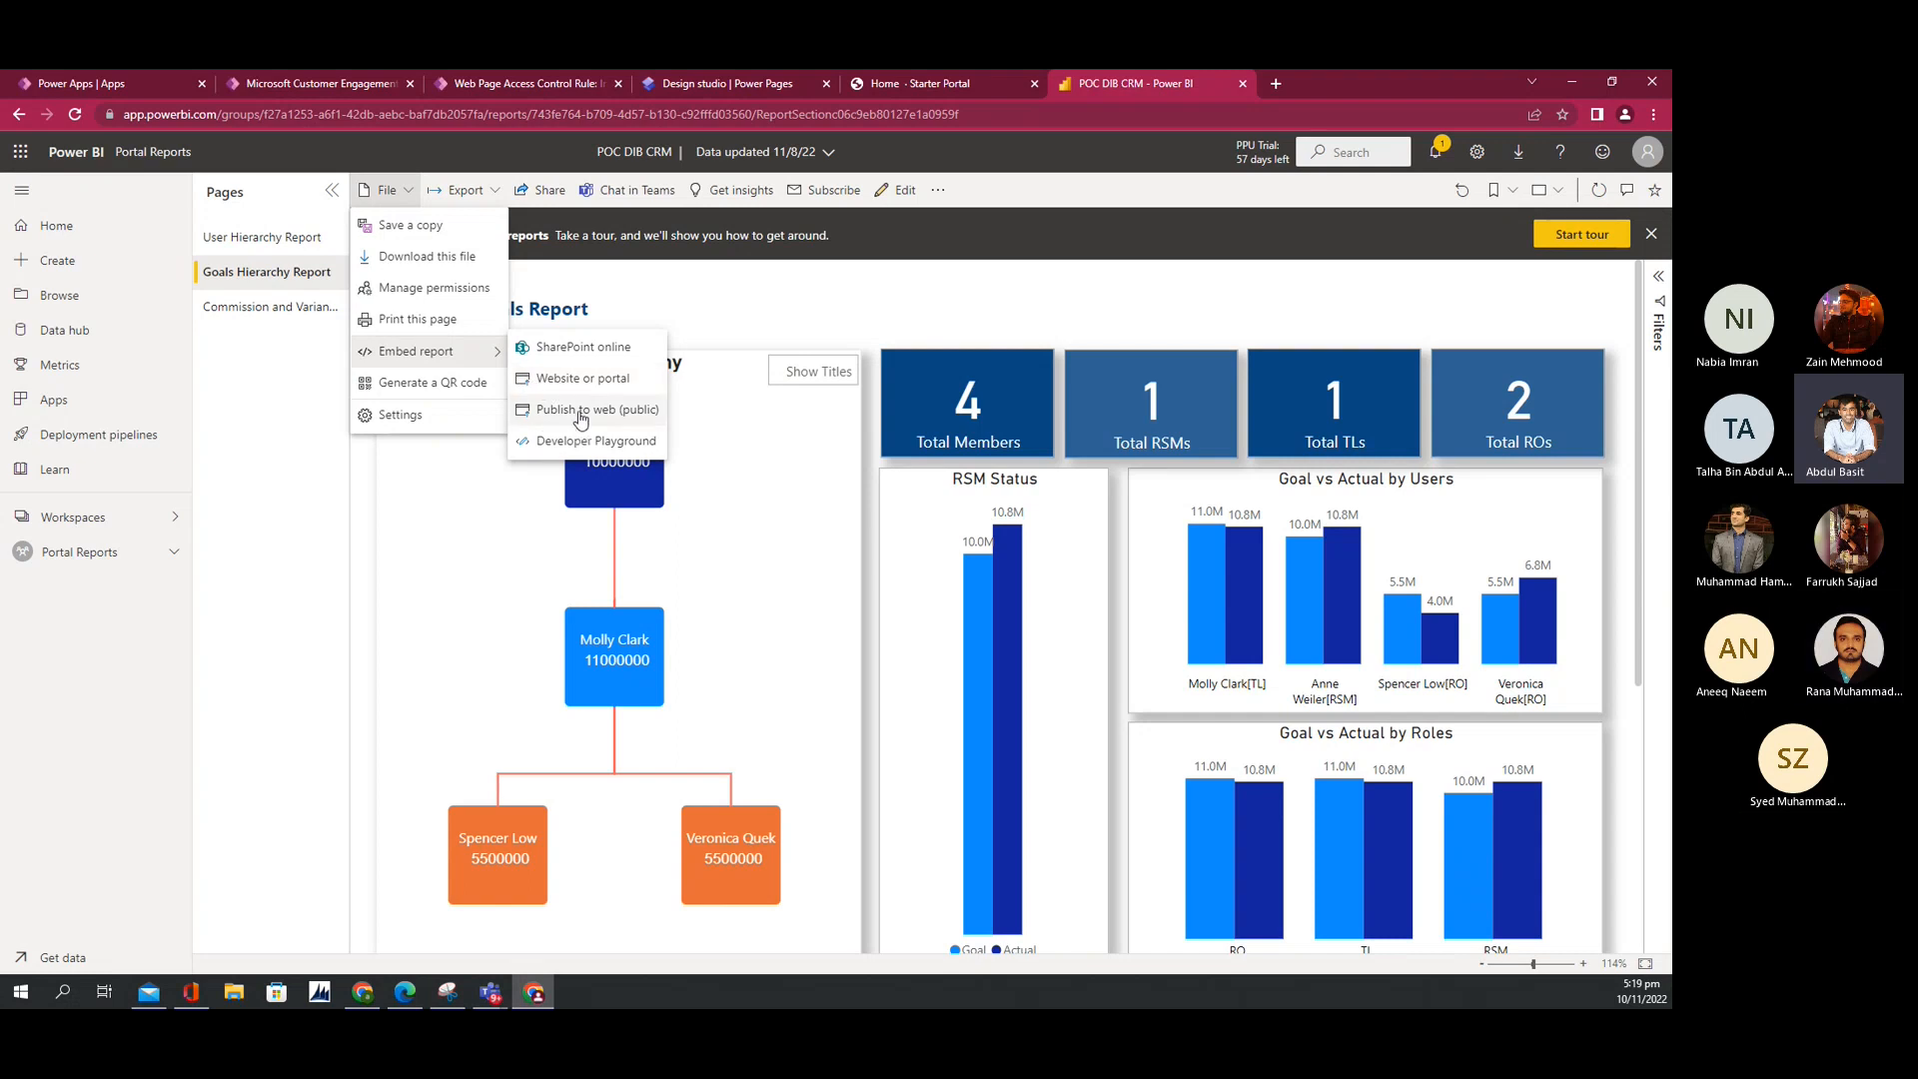
click(579, 379)
click(719, 597)
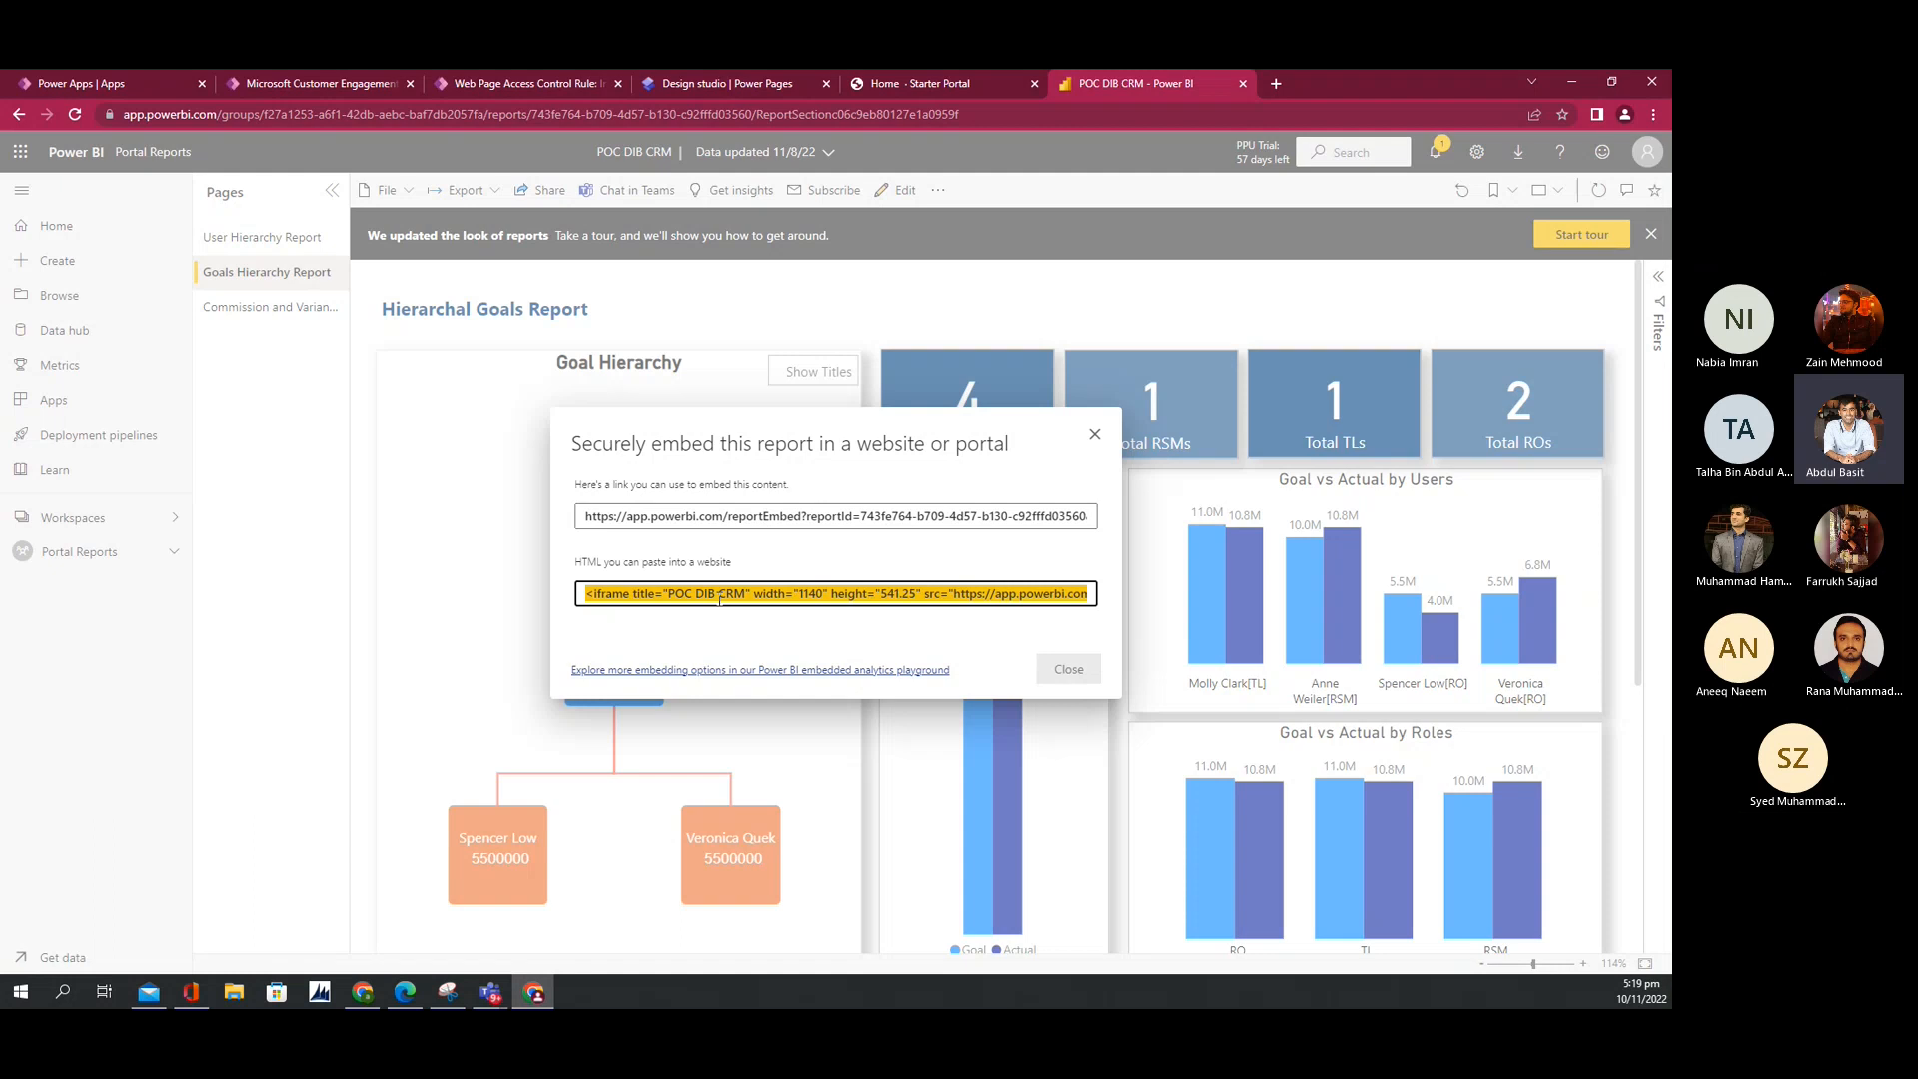
Step: Check the live Contoso portal and open the signed-in account's profile page
click(735, 86)
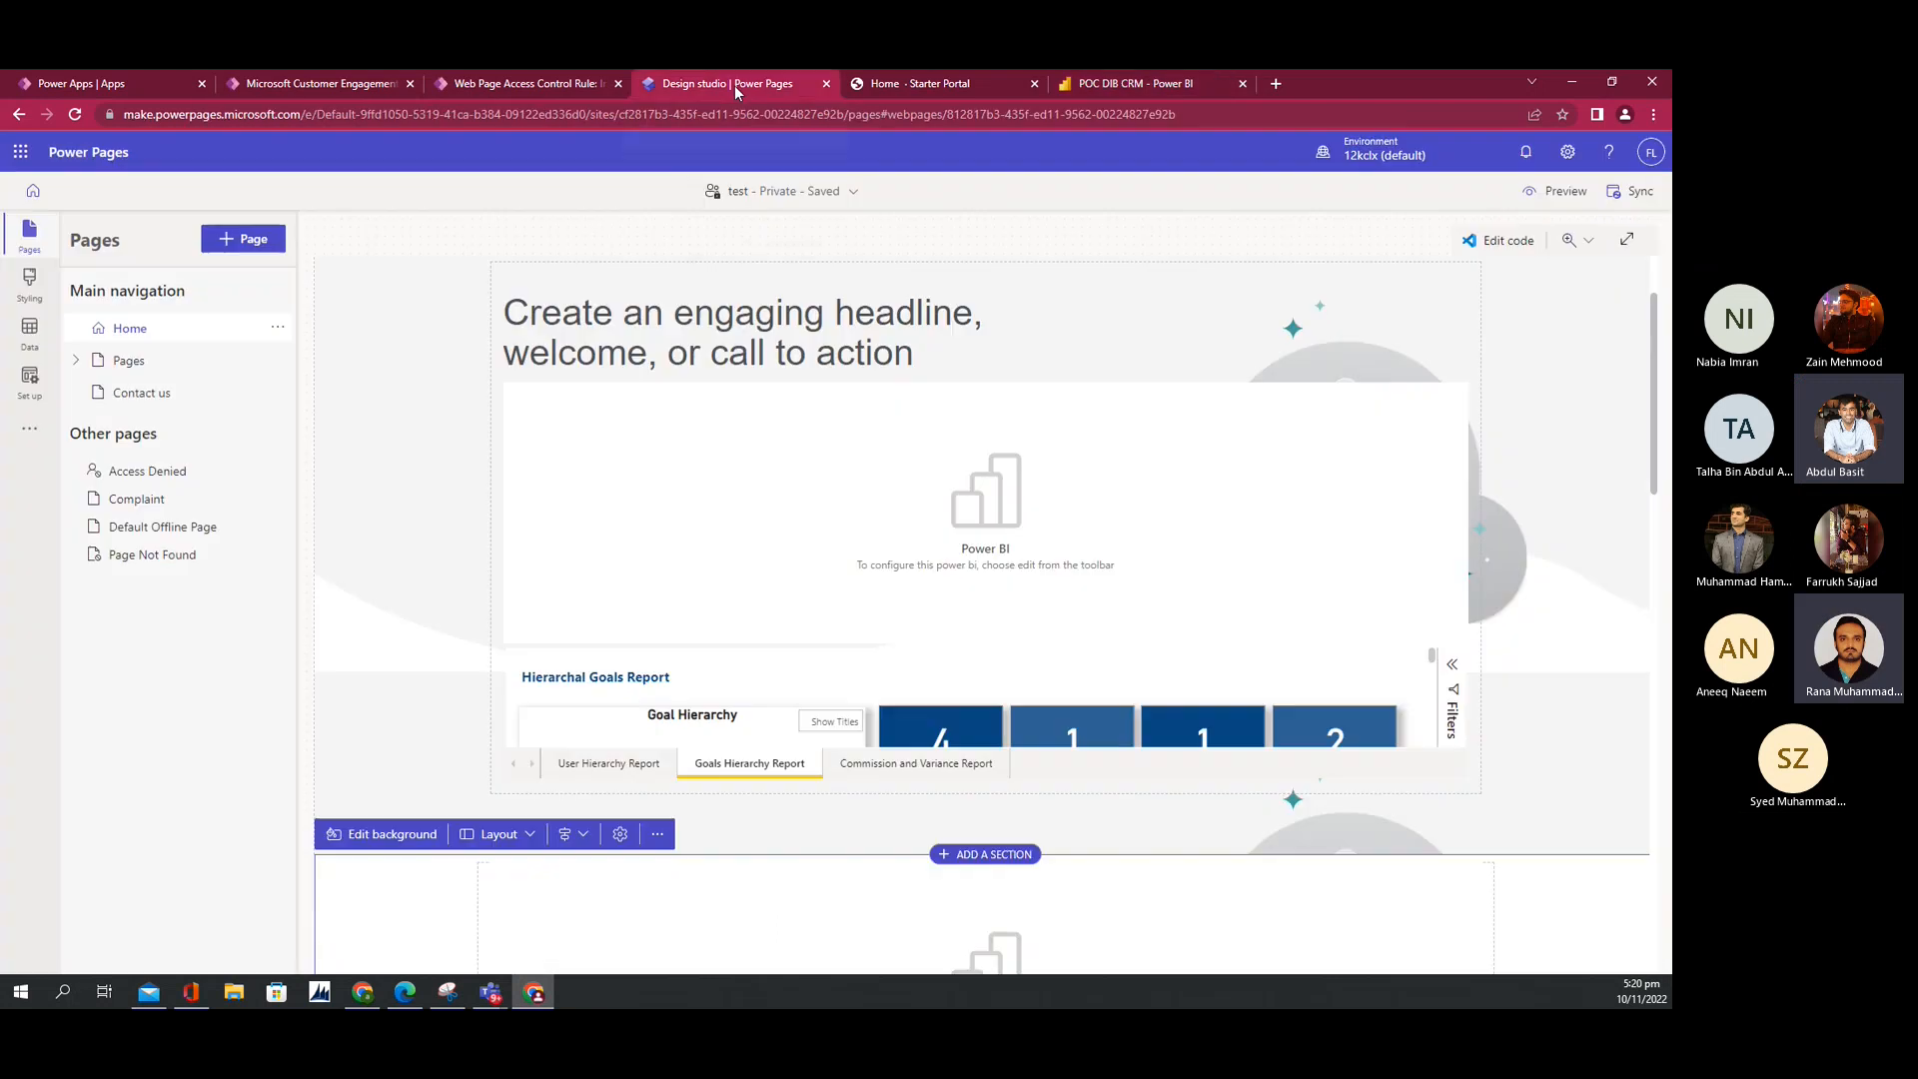
click(885, 85)
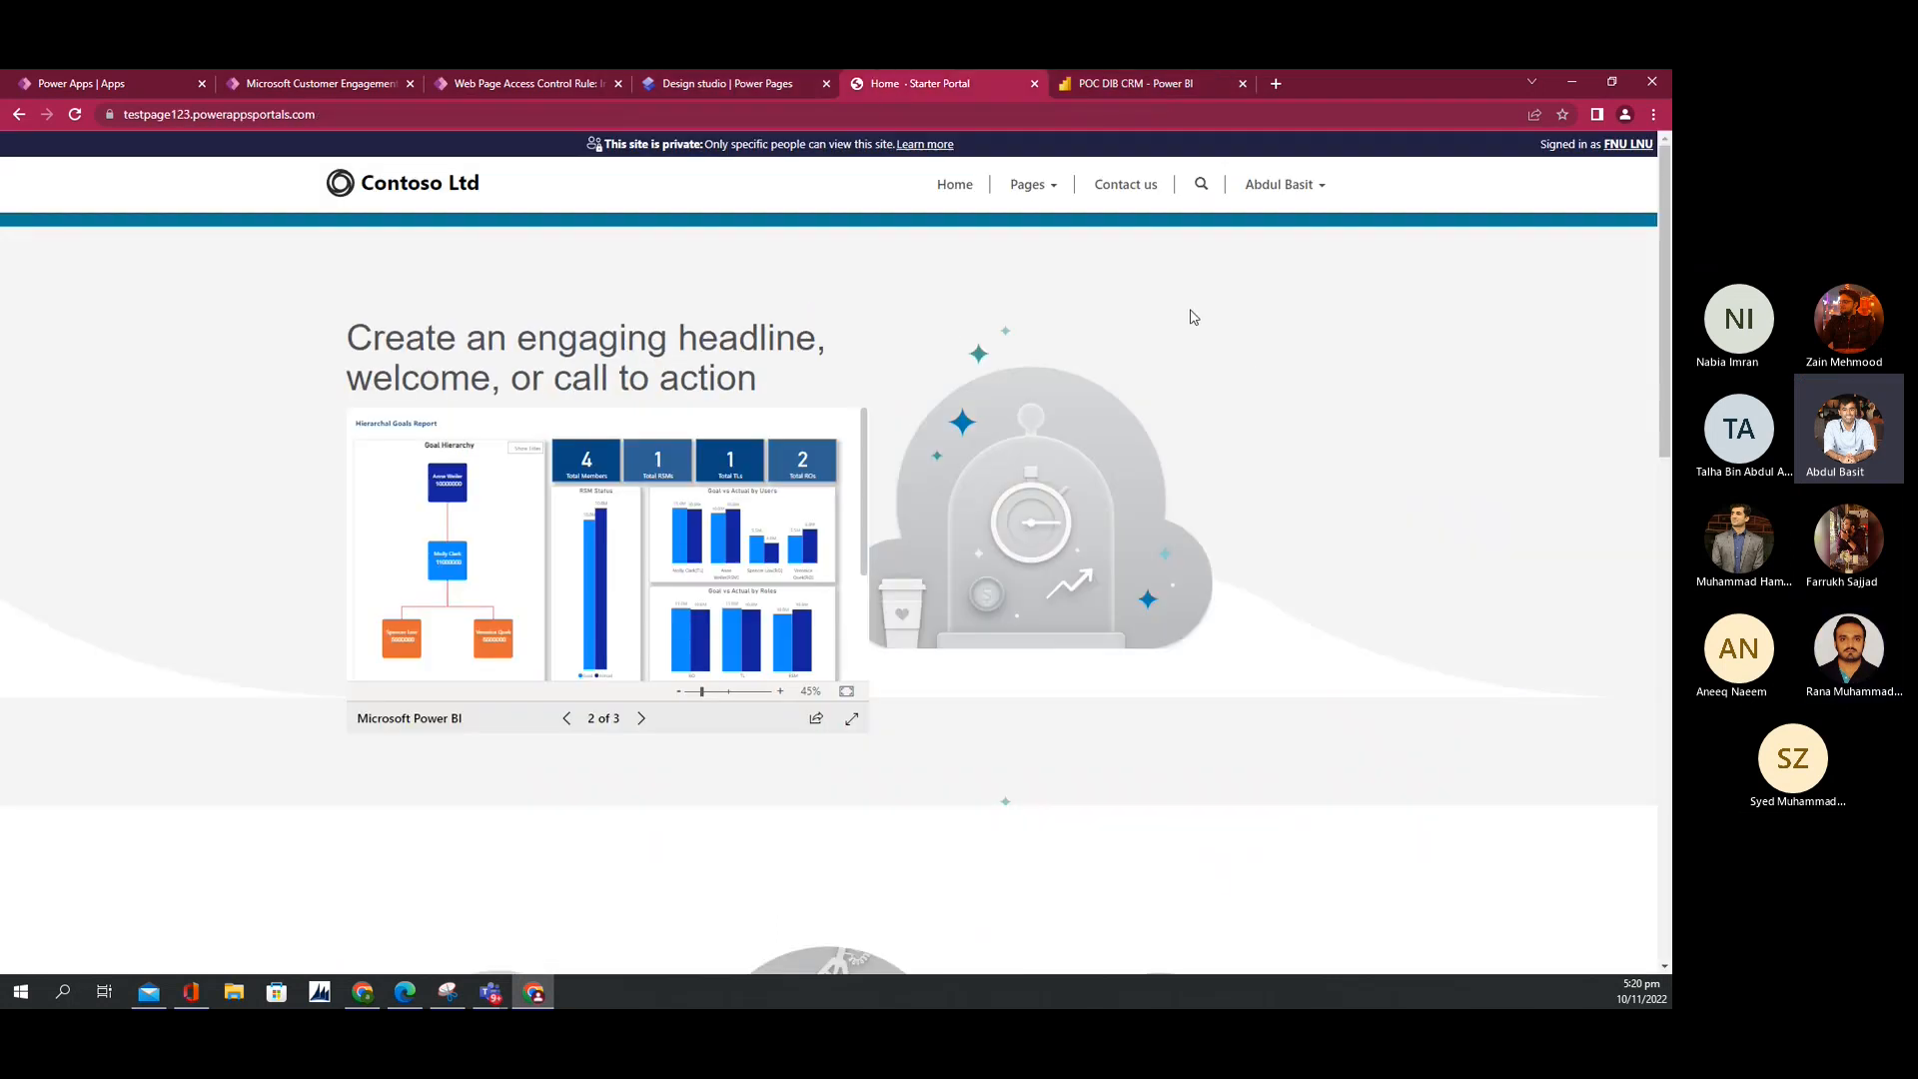
click(1288, 203)
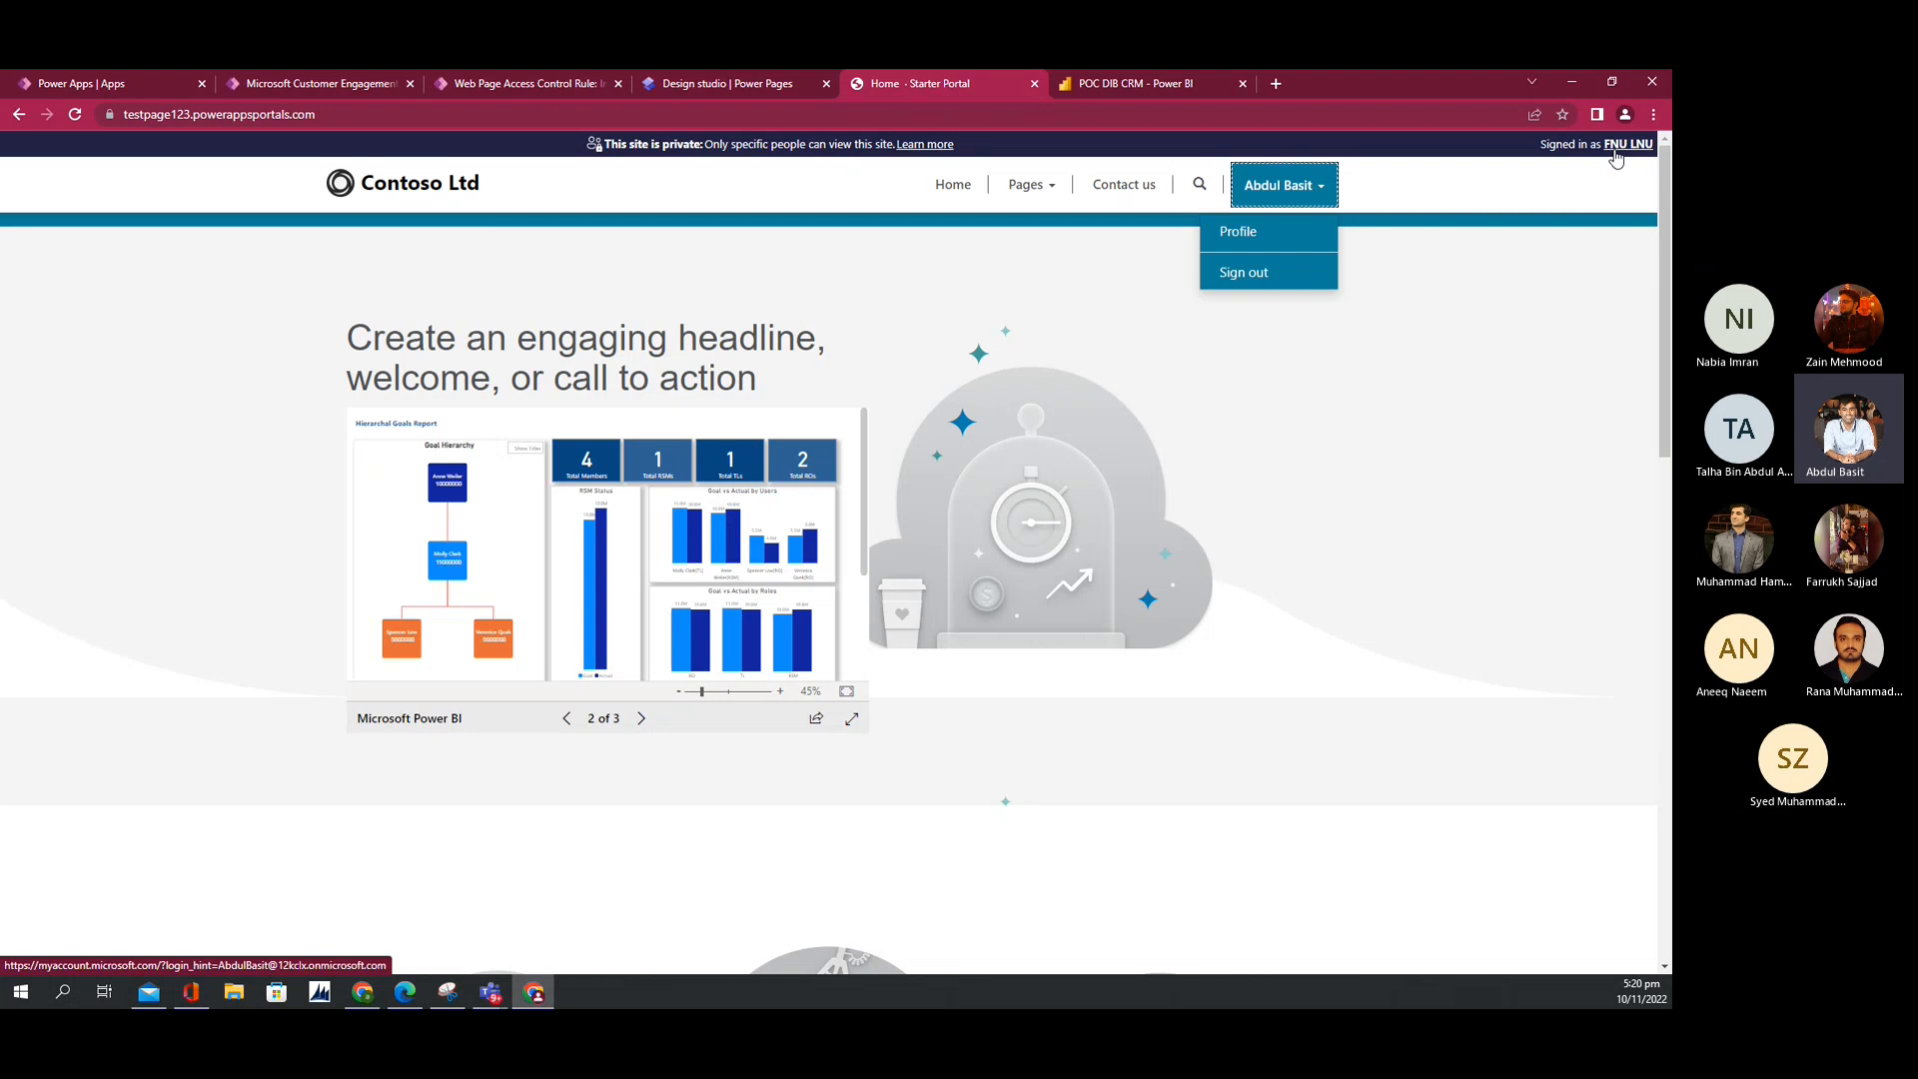
click(1615, 152)
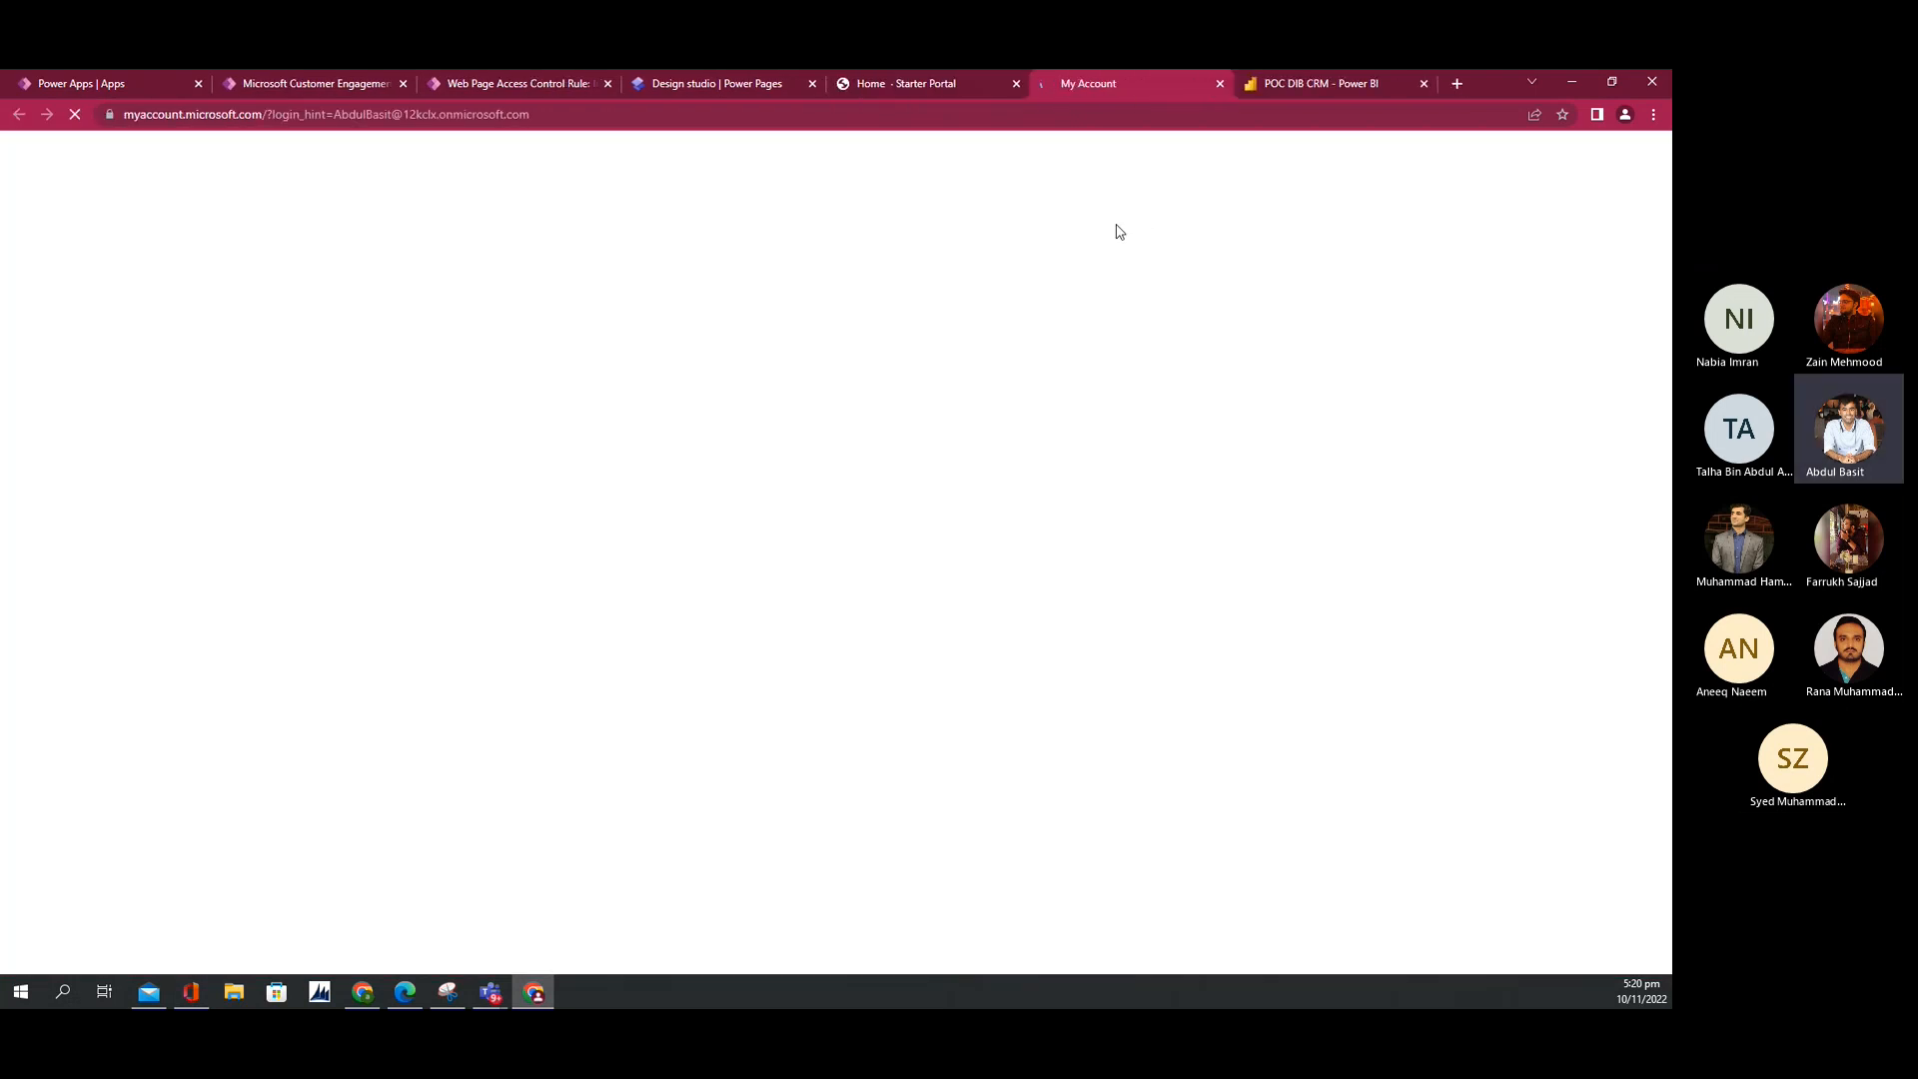
drag(335, 114, 615, 111)
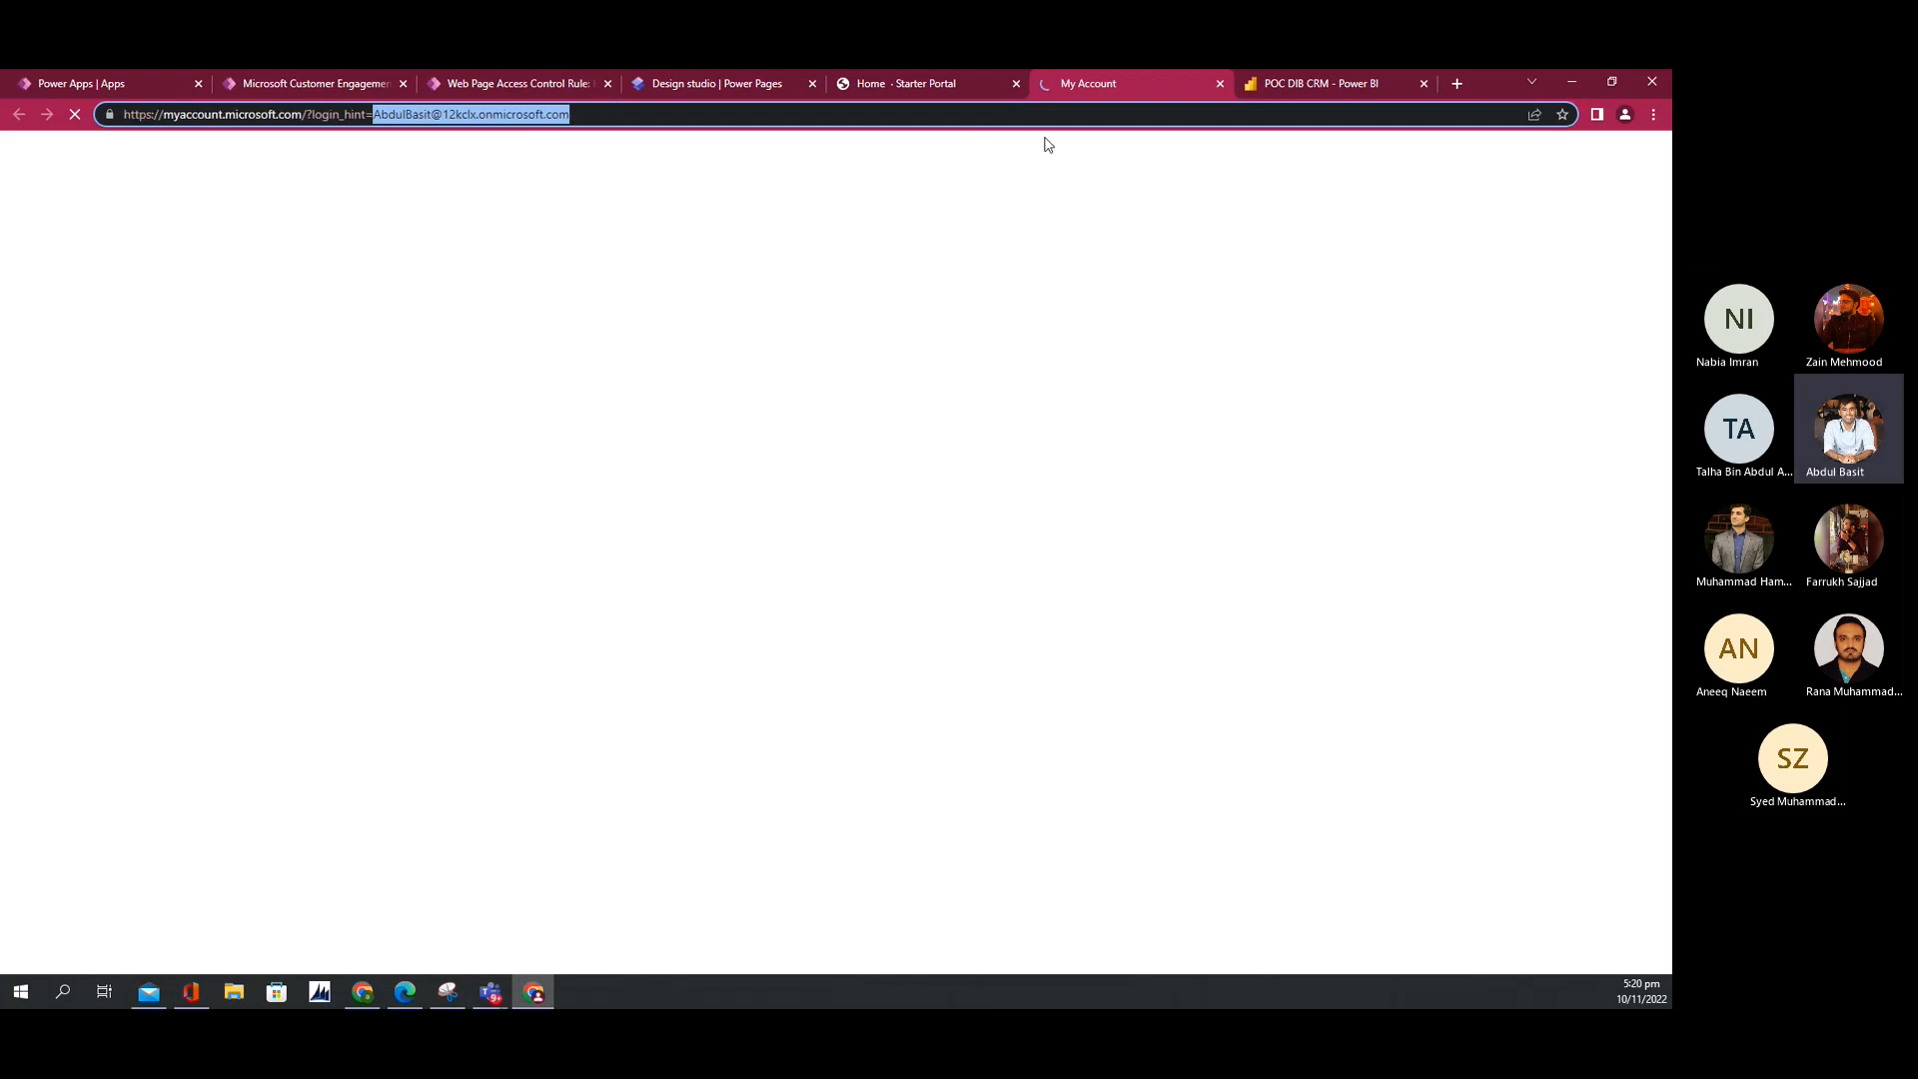
Step: Close Power BI's embed dialog and the My Account tab, returning to Design studio
click(1279, 90)
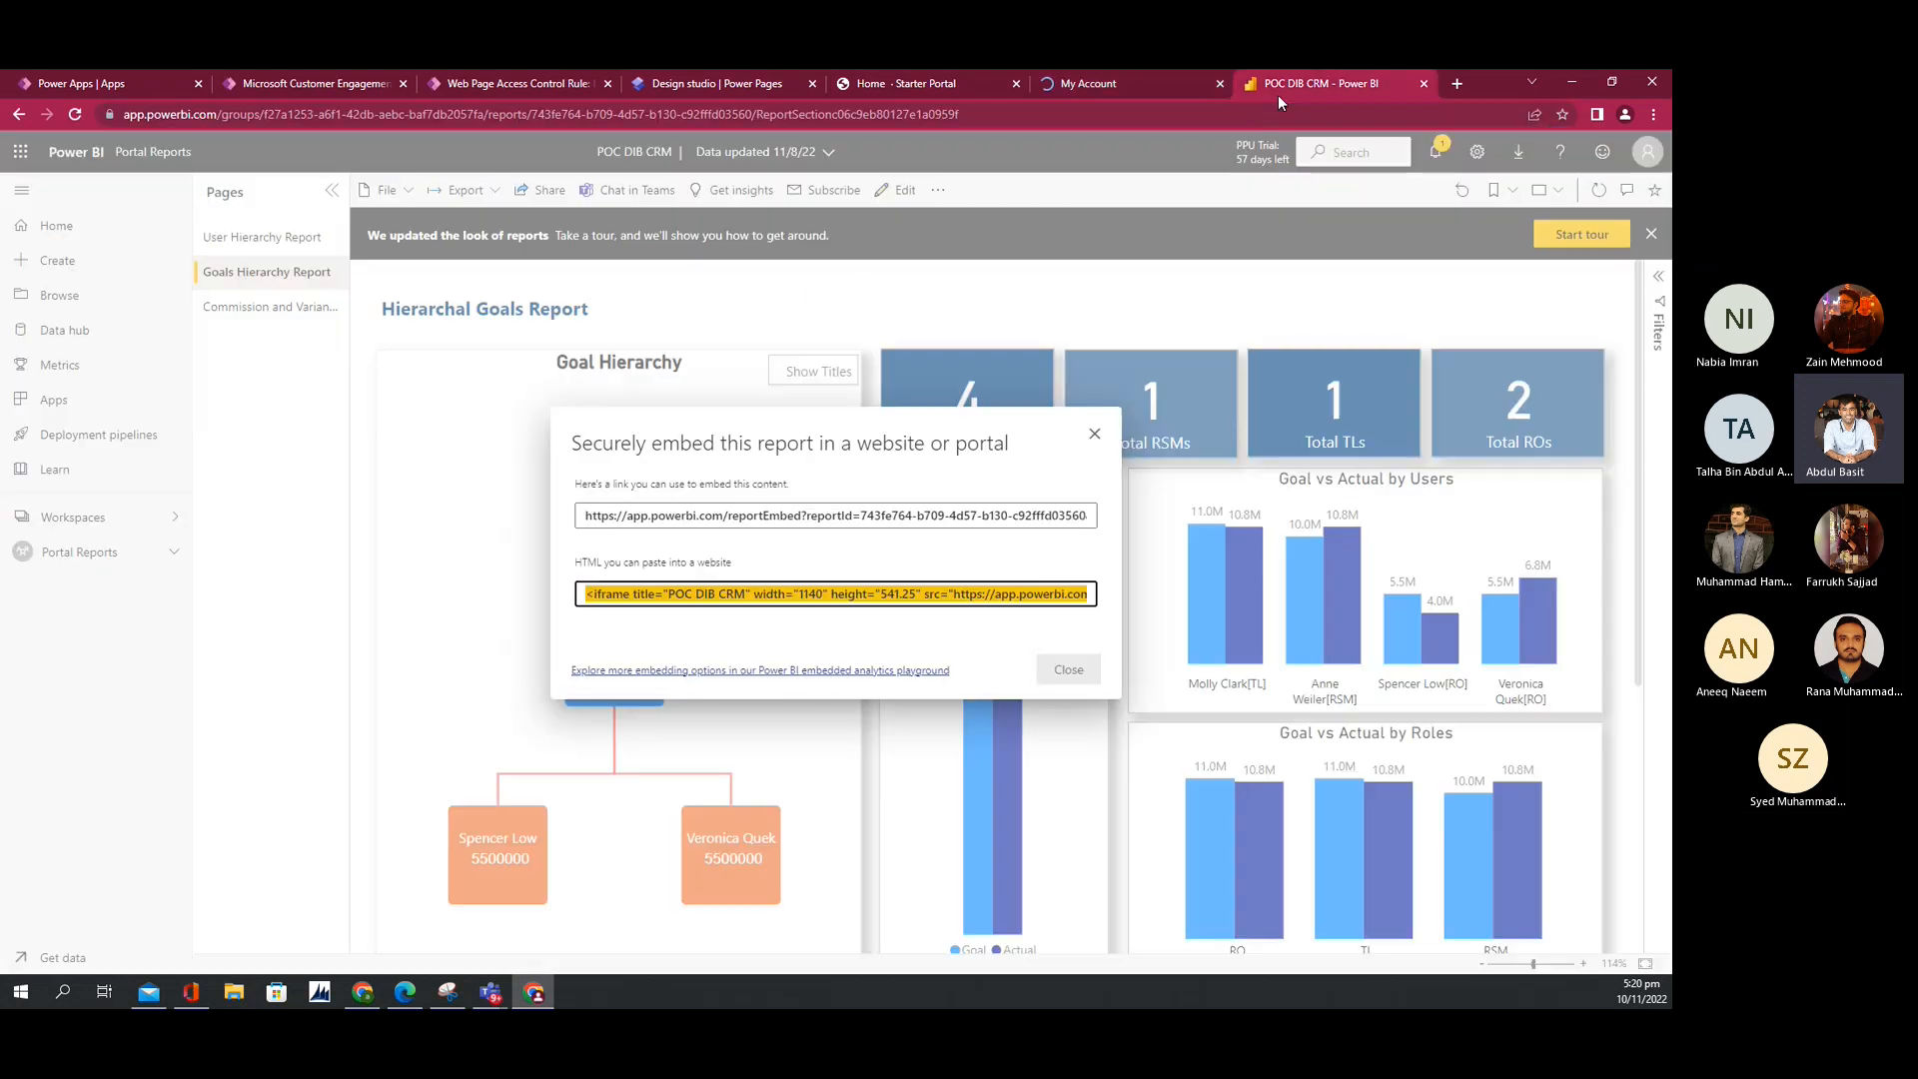
click(766, 591)
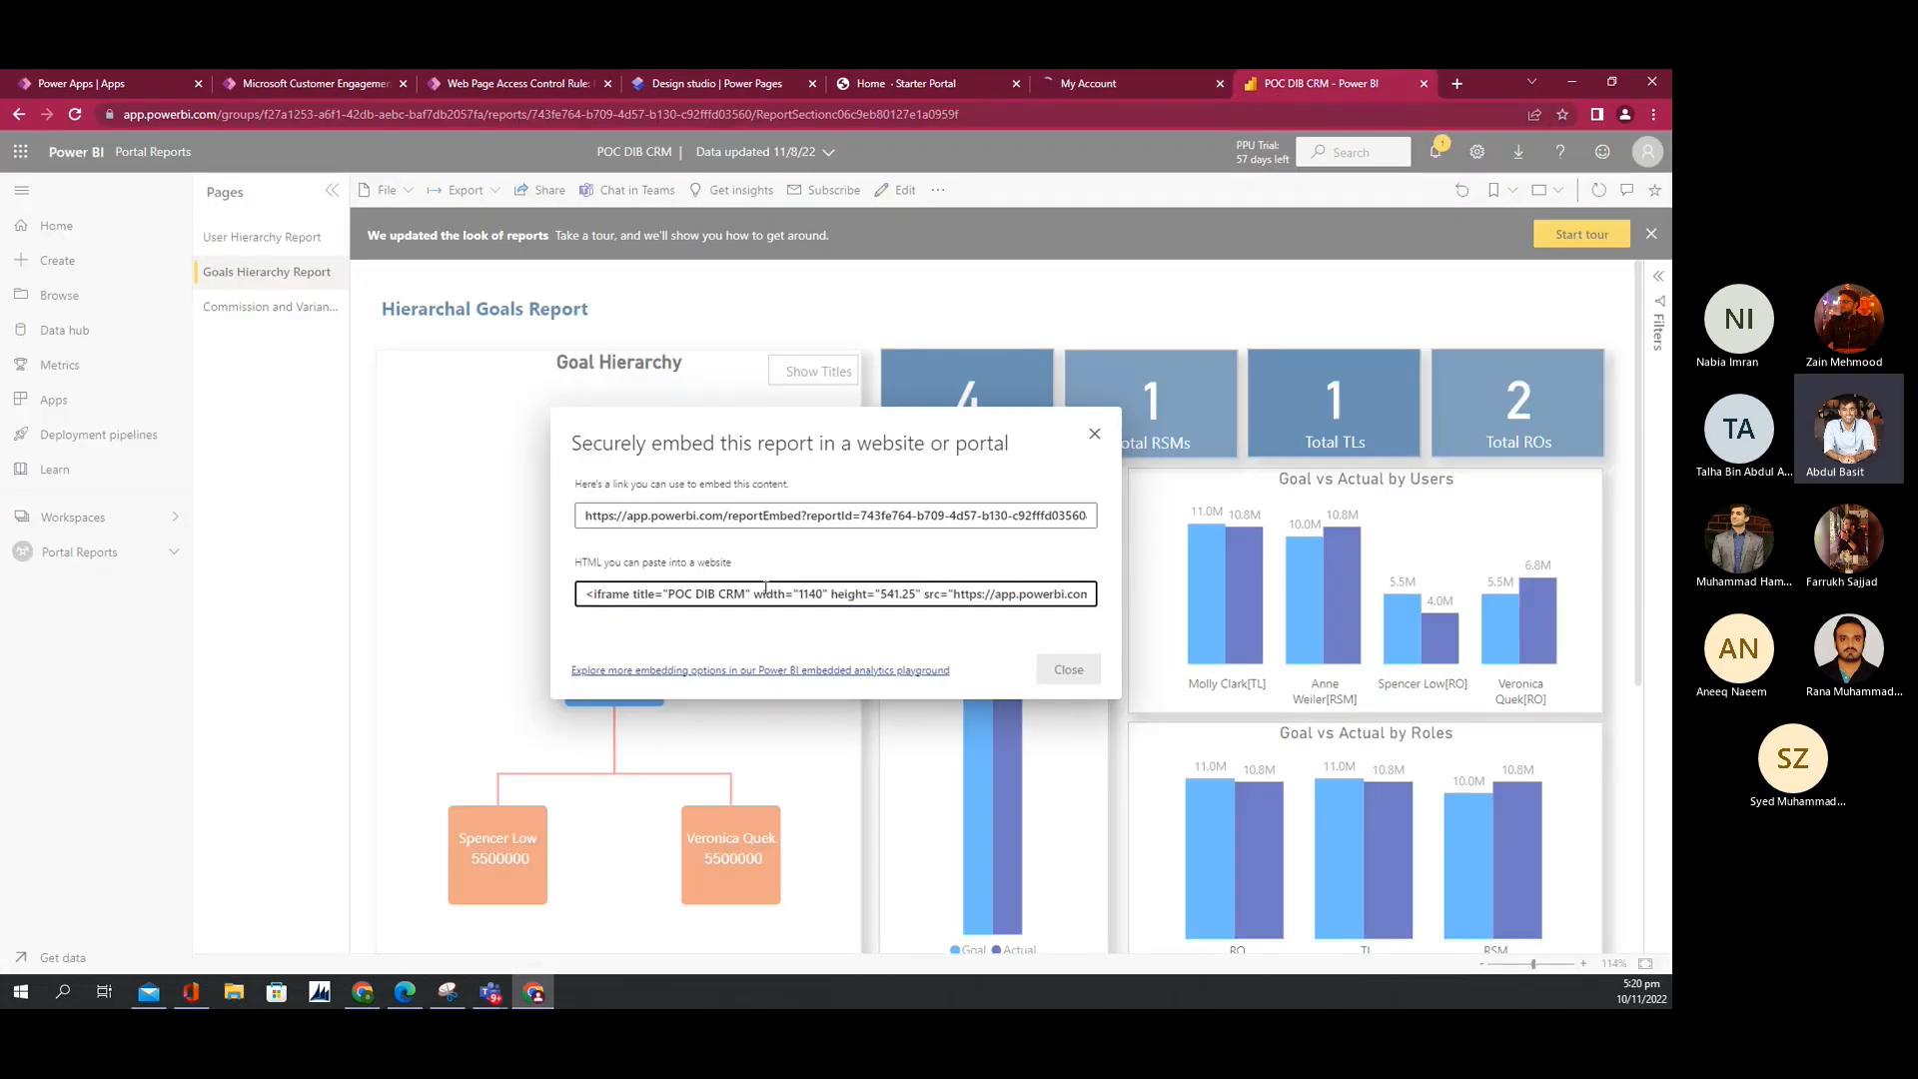
click(1095, 433)
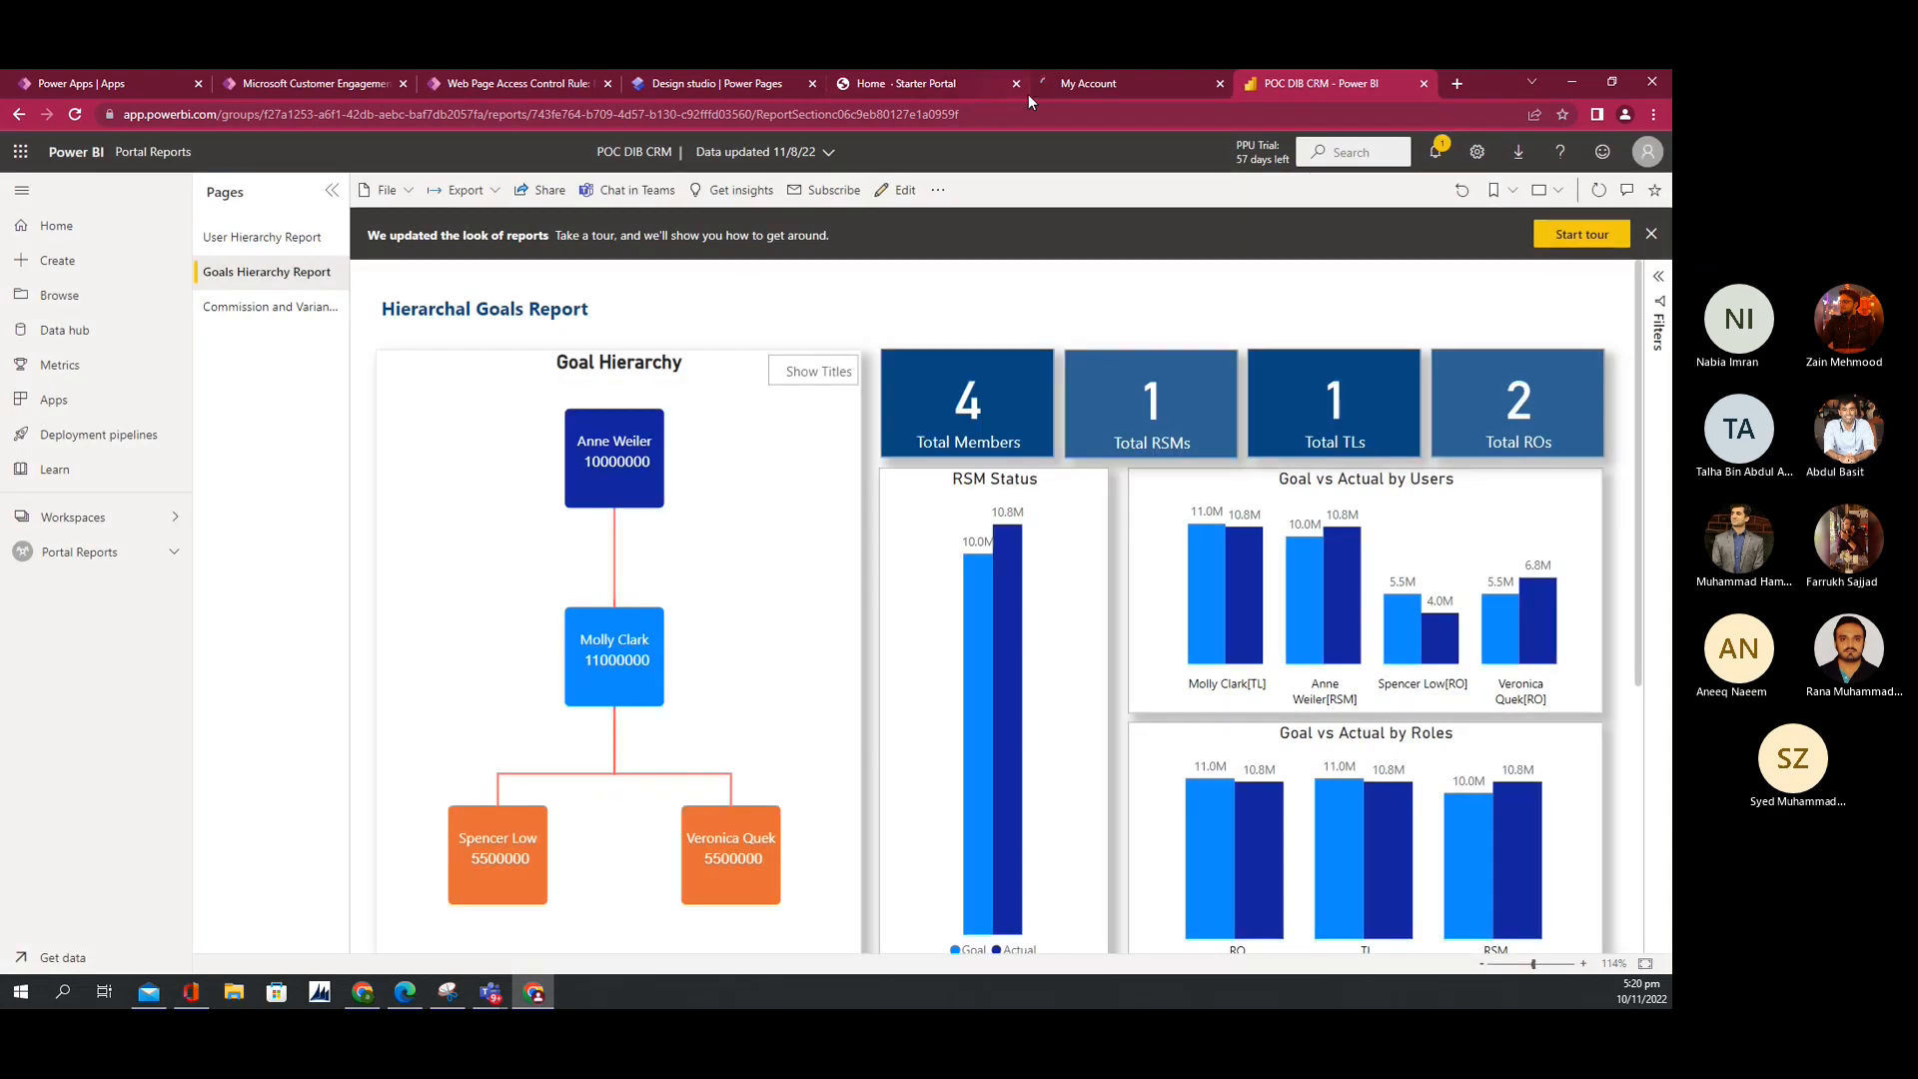
click(1053, 84)
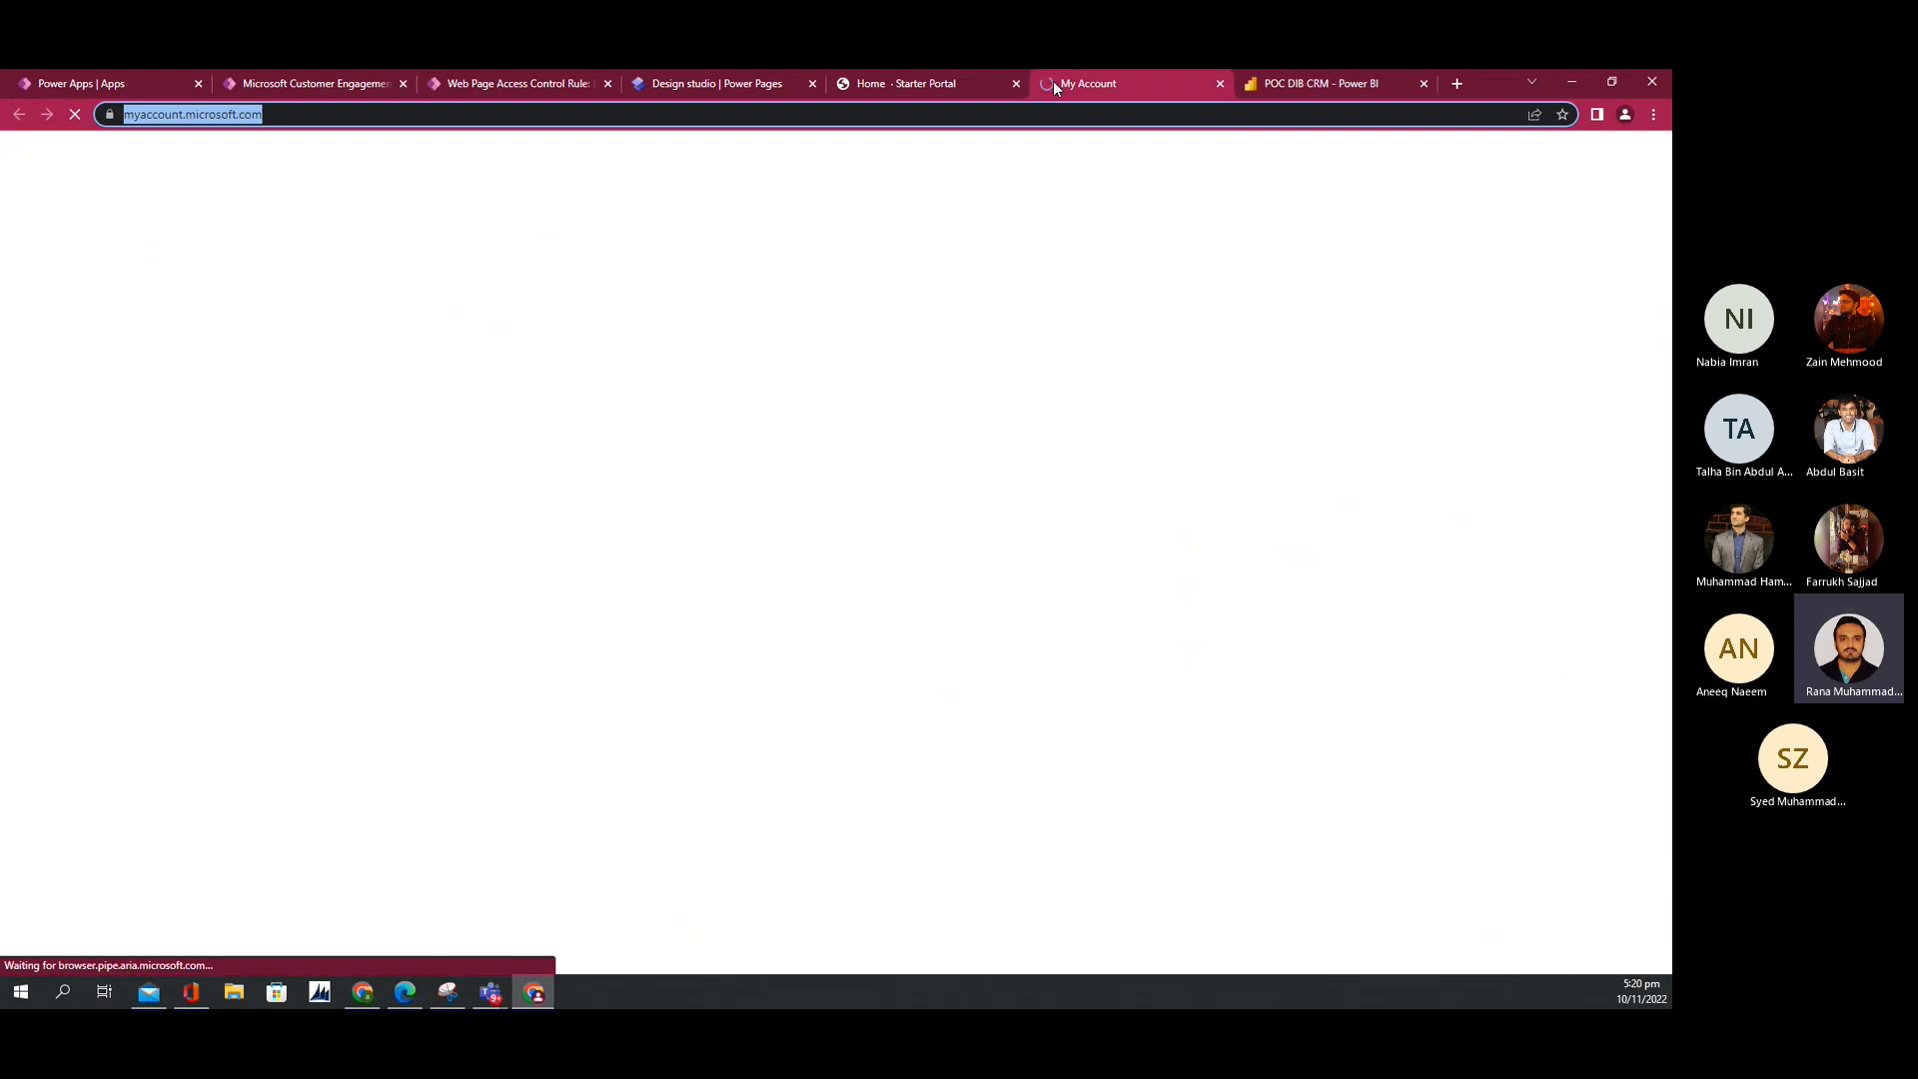
click(1219, 83)
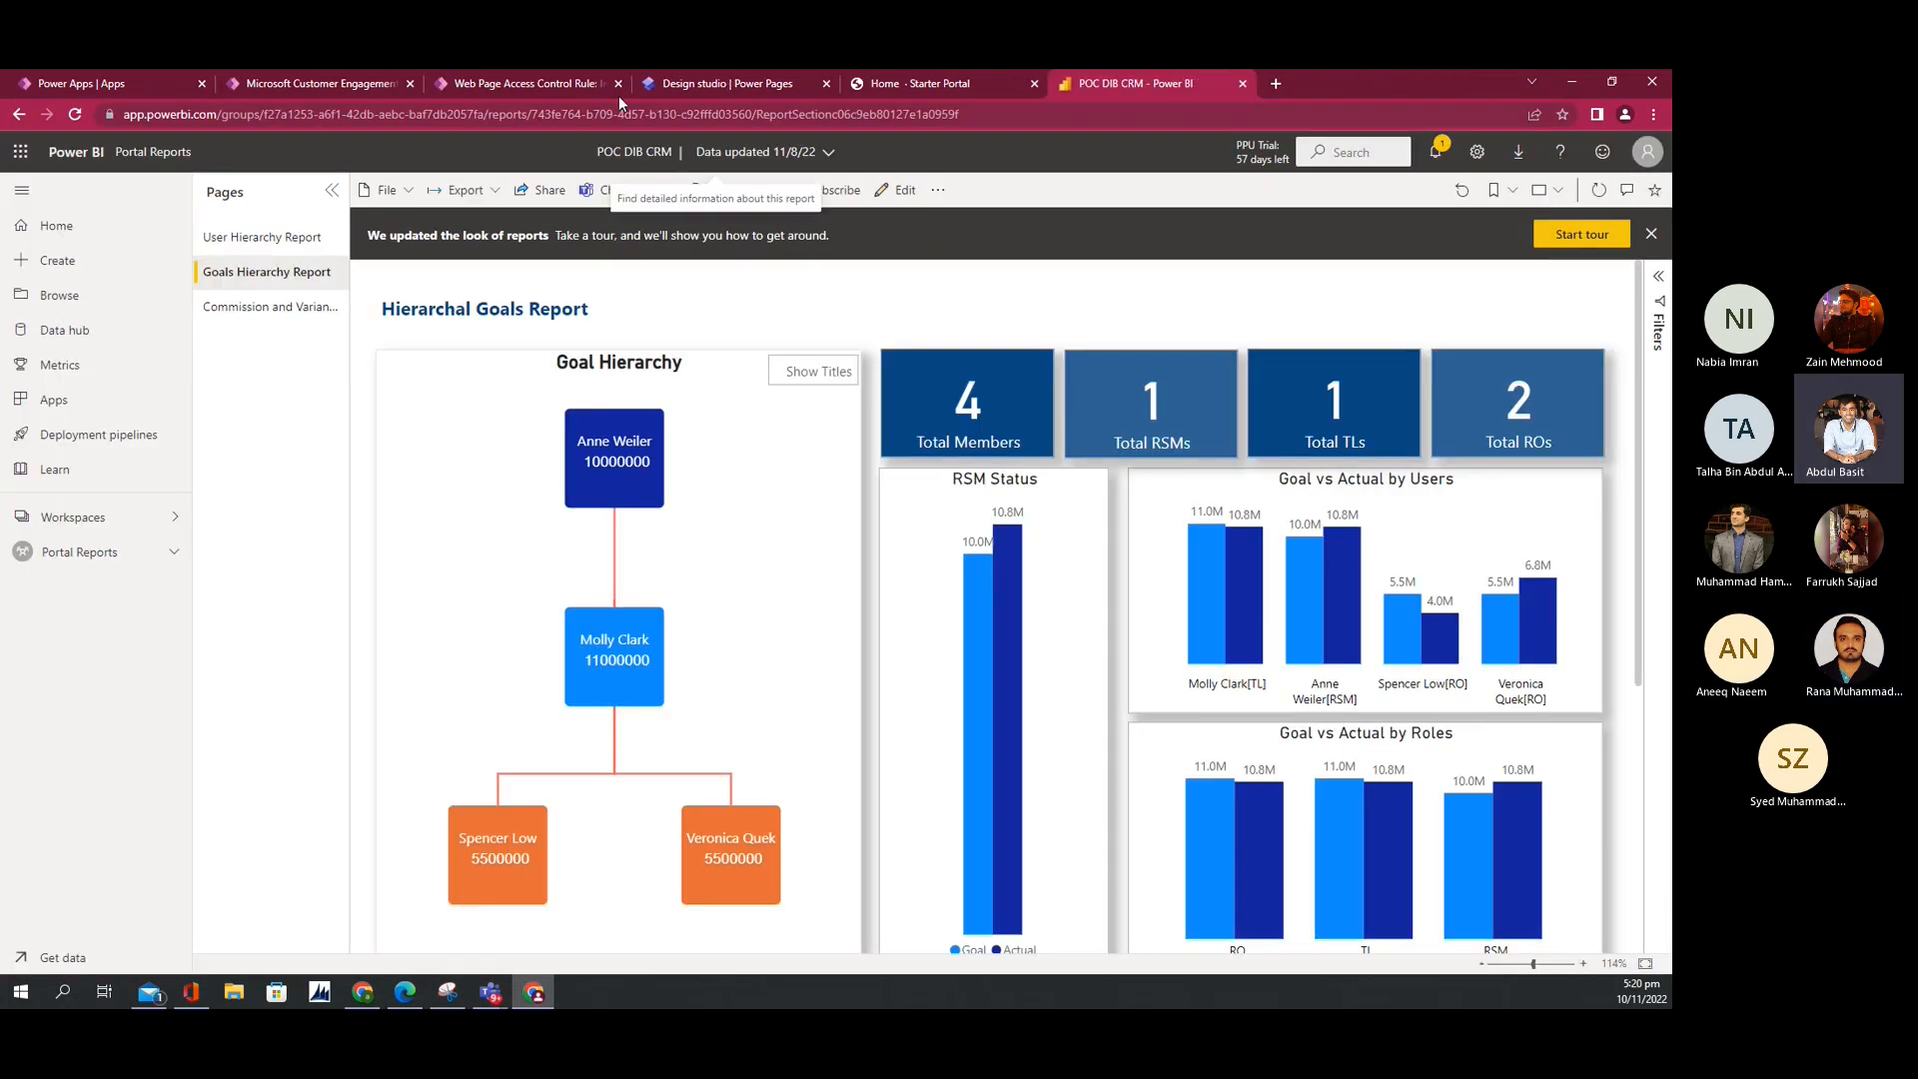
click(664, 86)
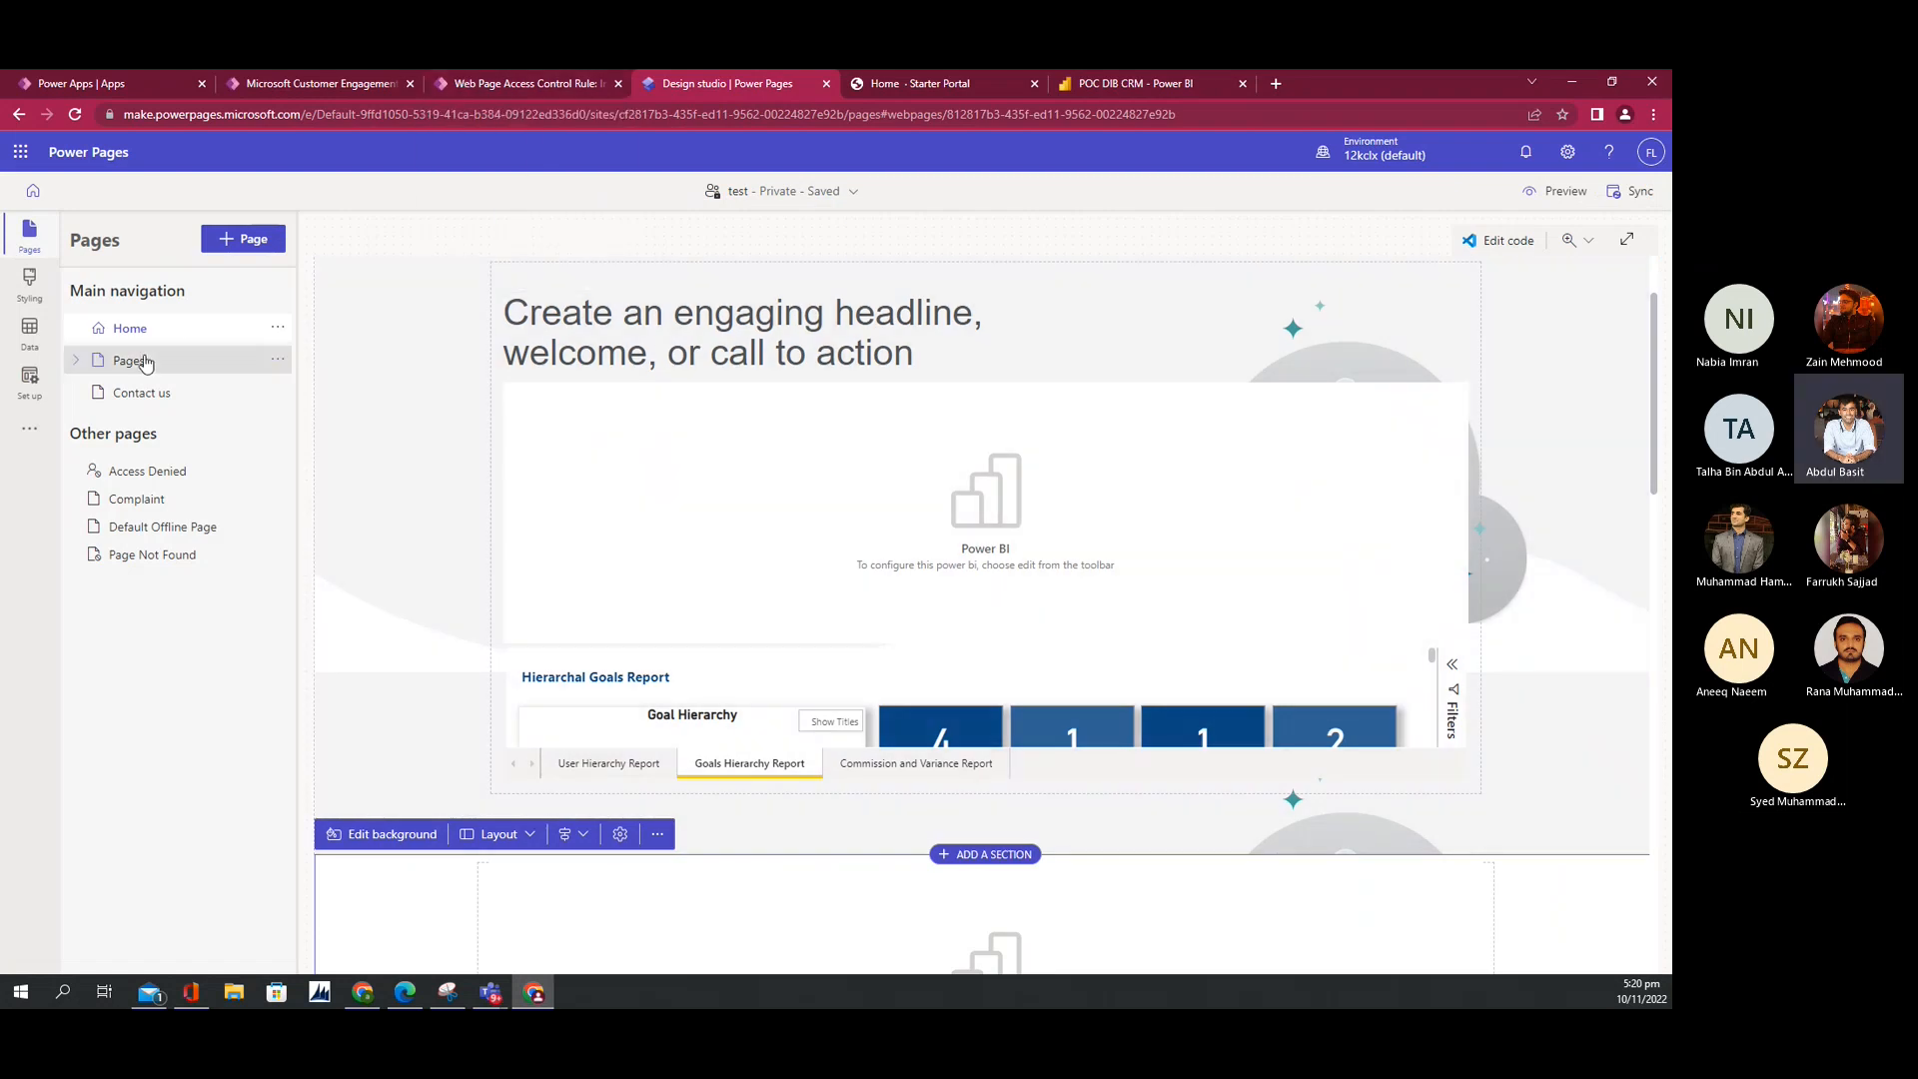
Step: Check the Pages page list, then open the complaint table's Forms tab in Data
click(129, 362)
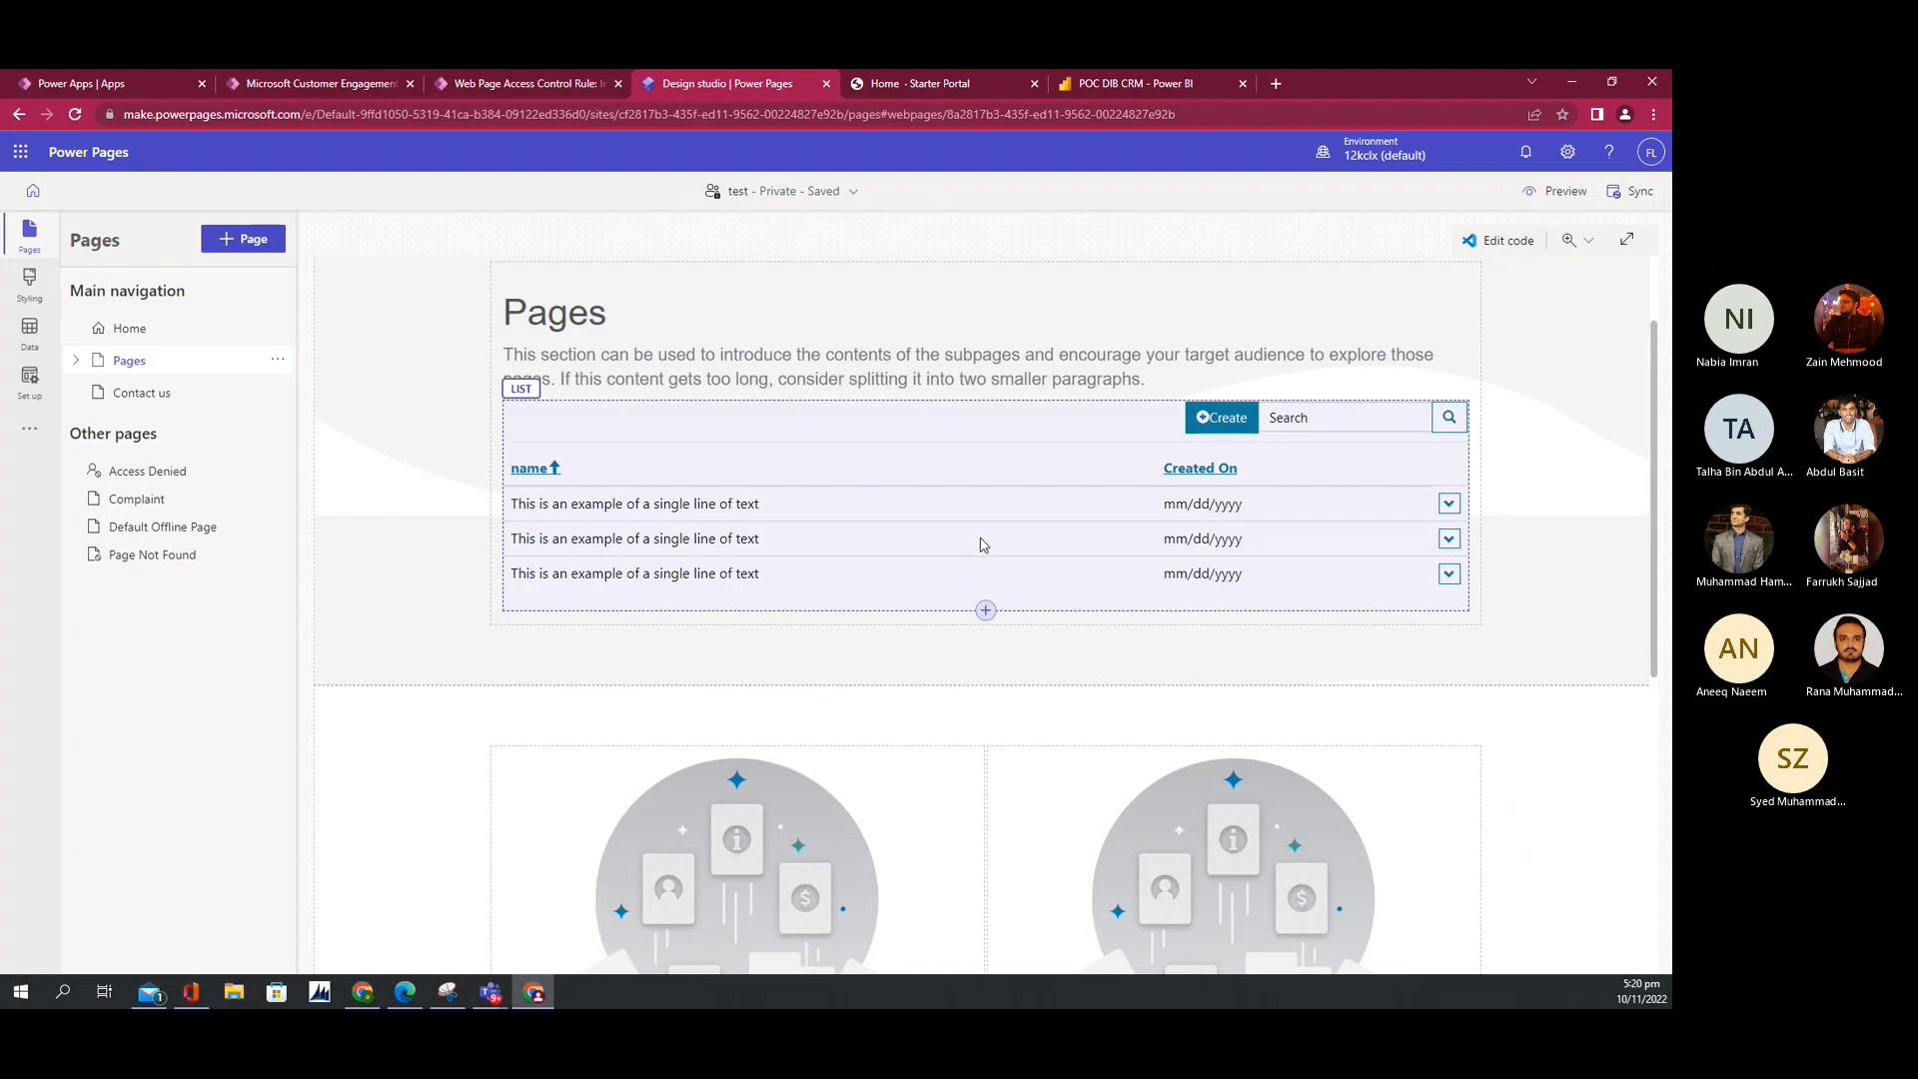
click(821, 441)
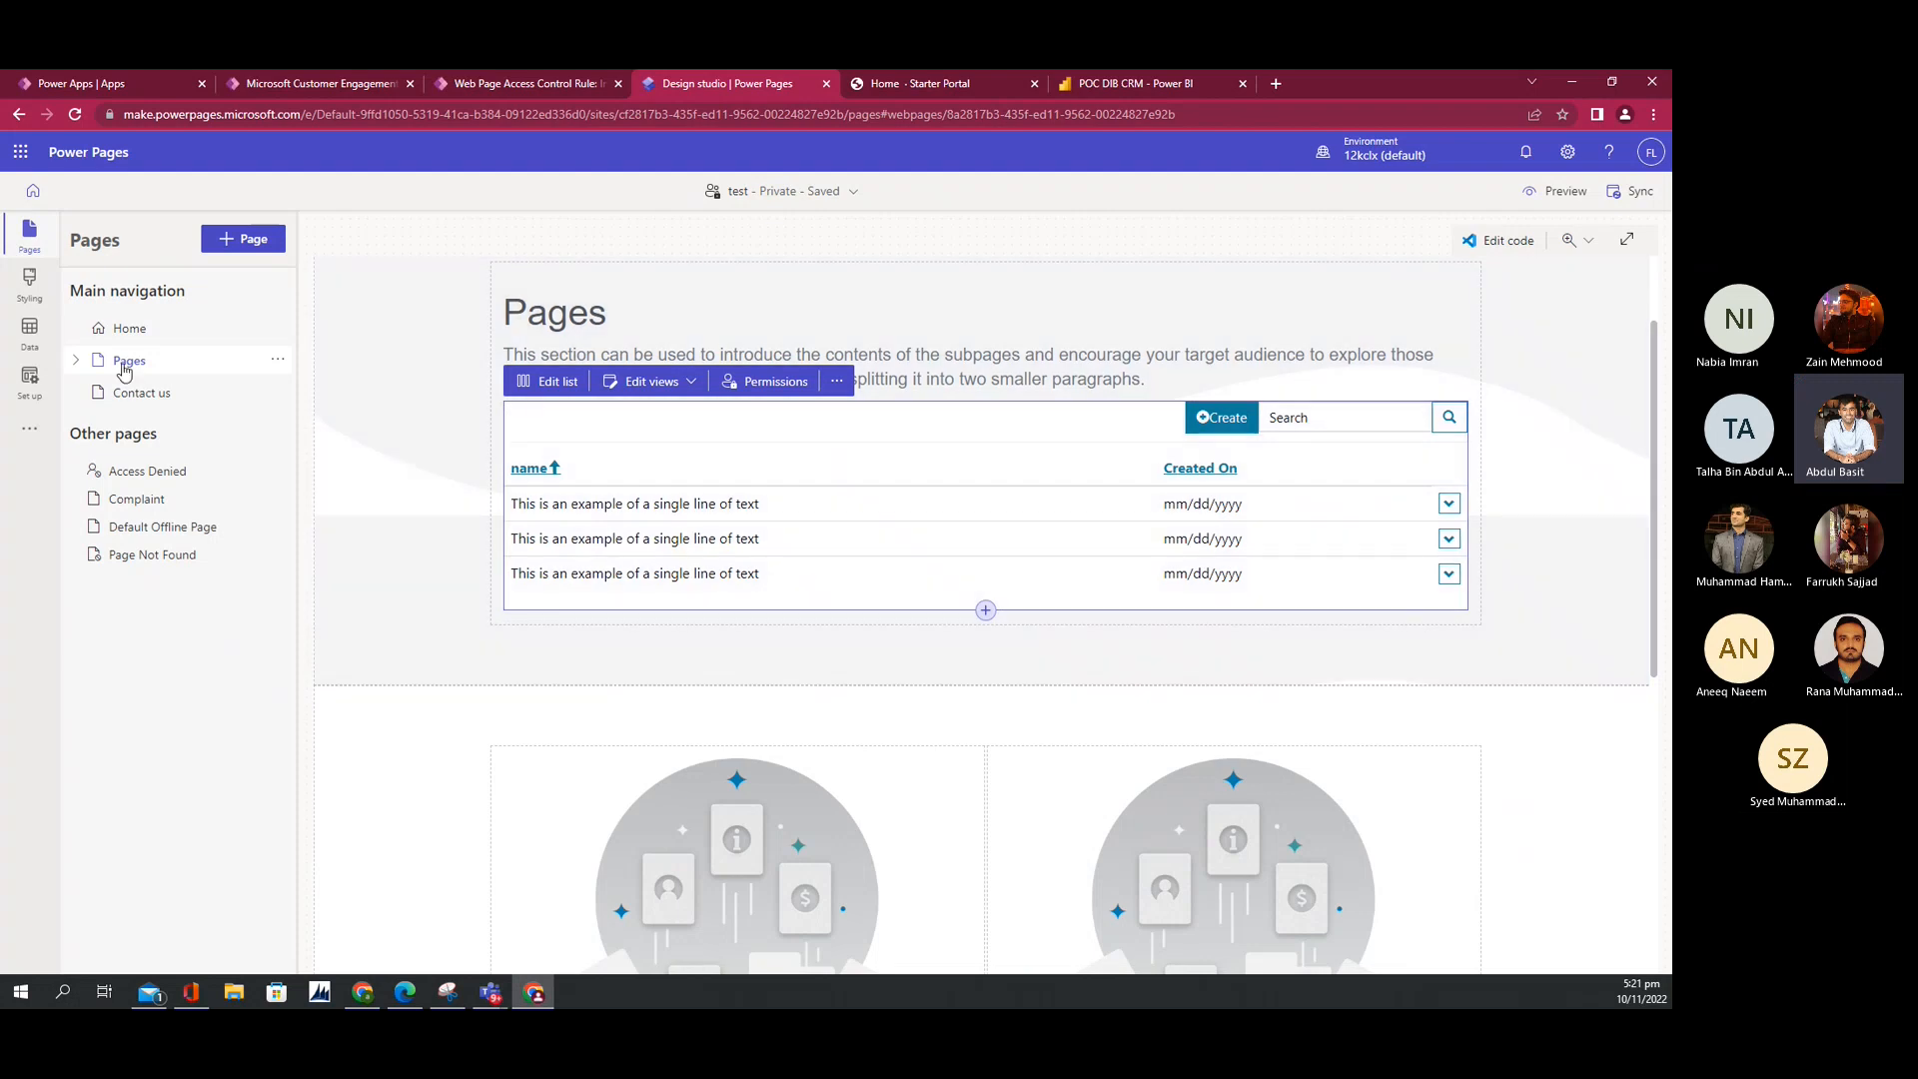
click(30, 330)
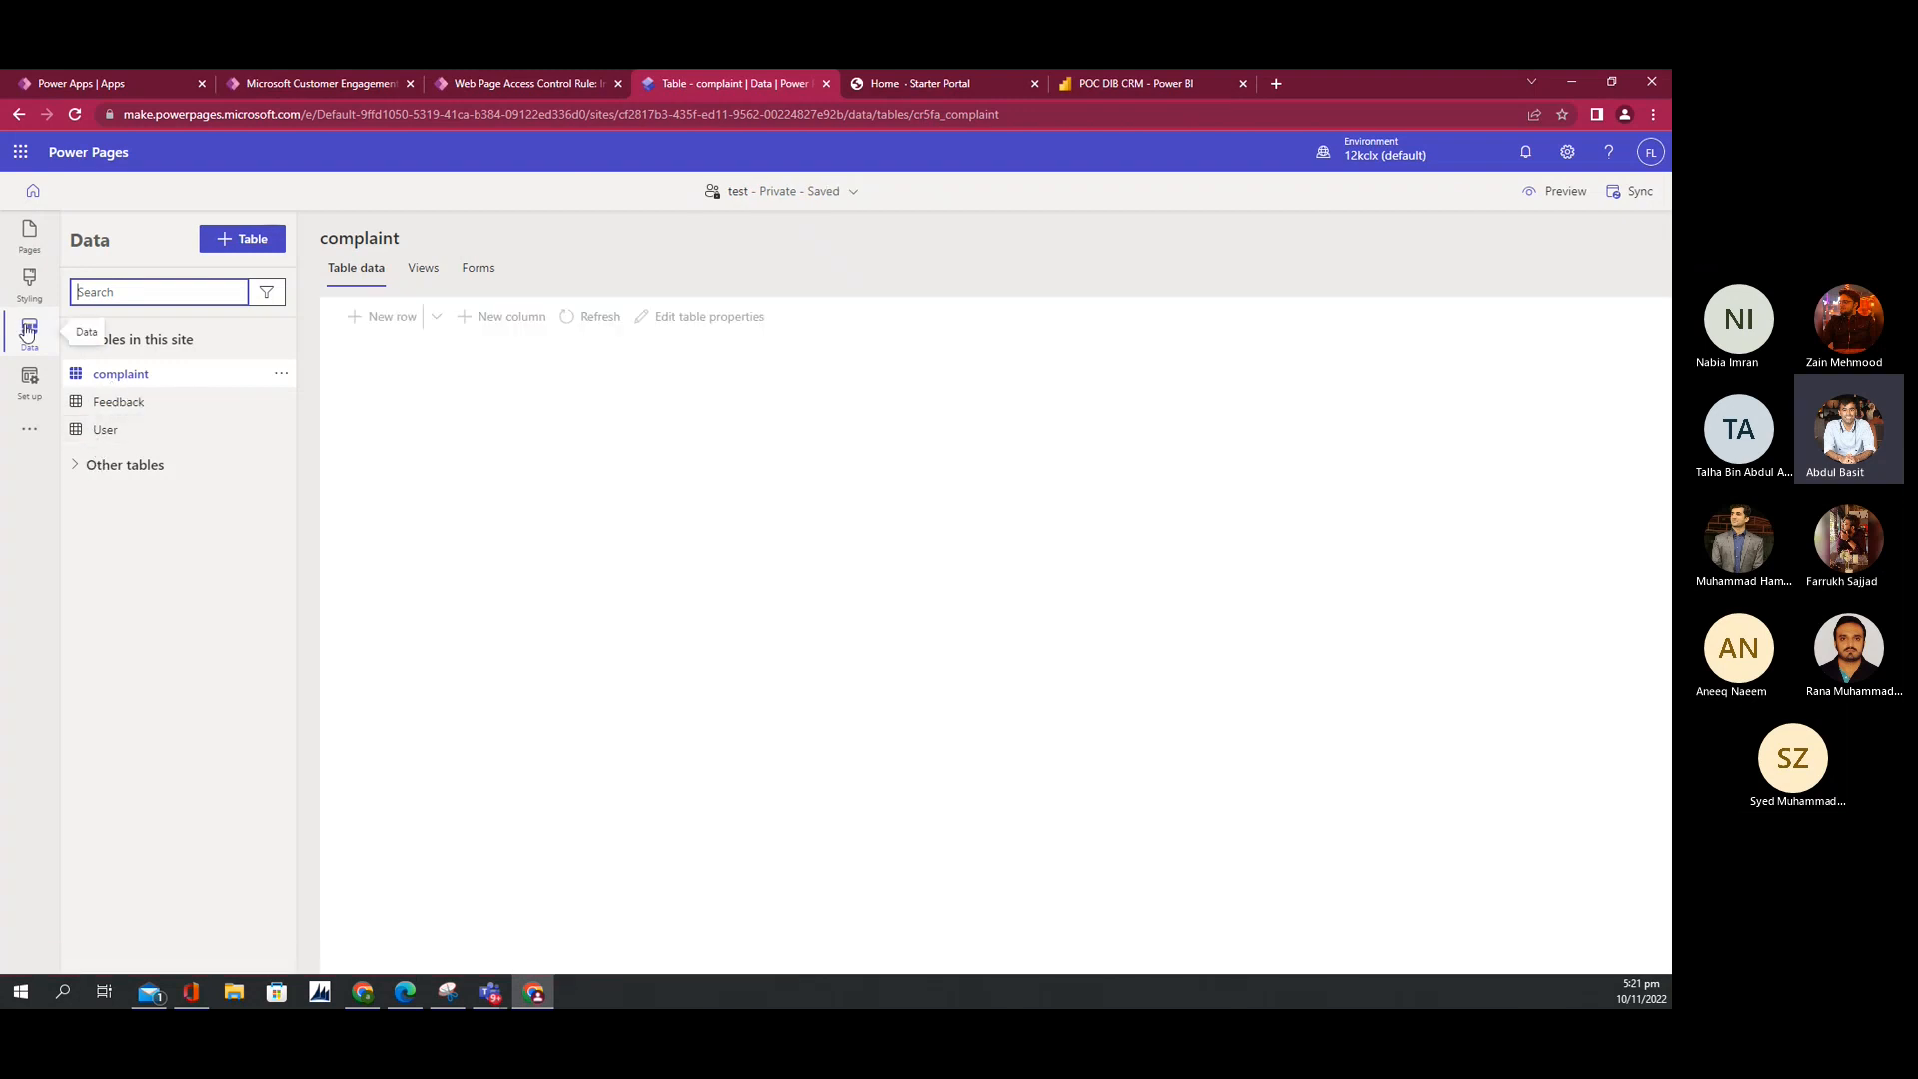
click(128, 381)
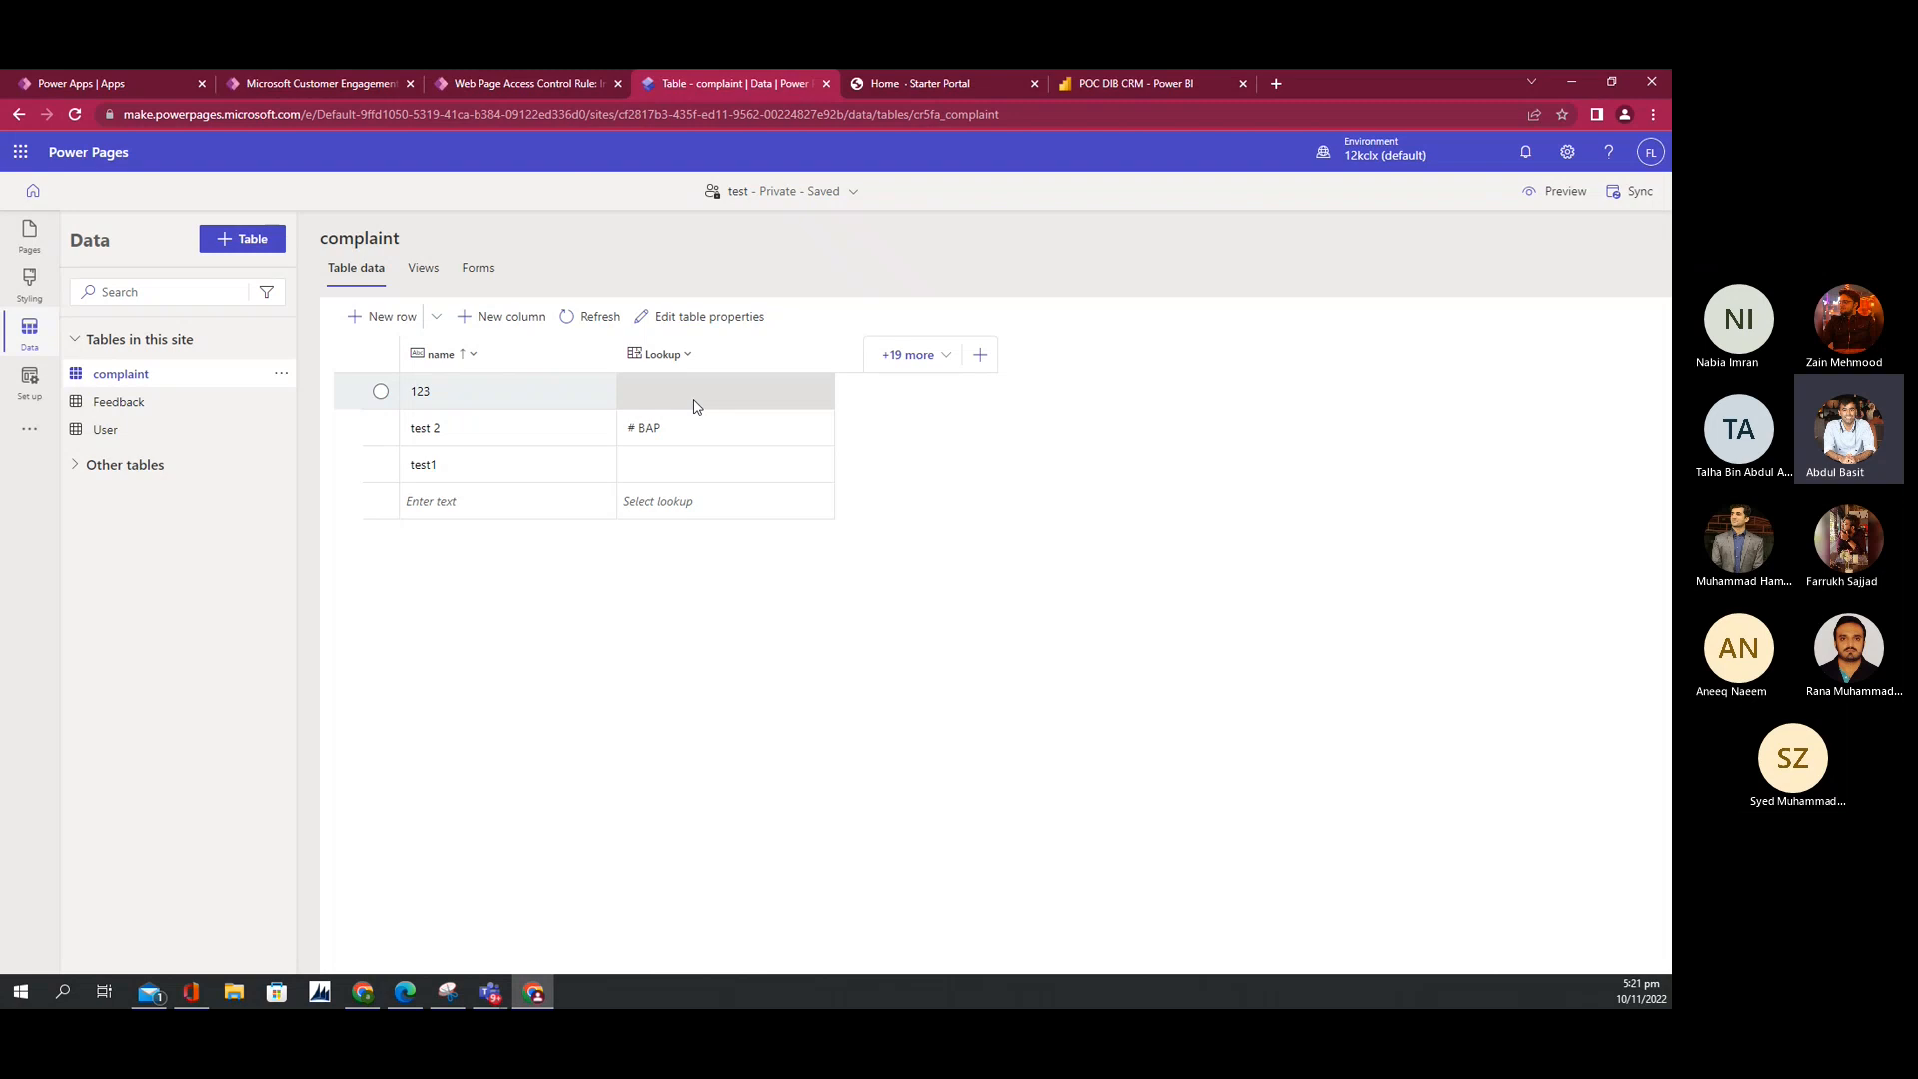
click(468, 279)
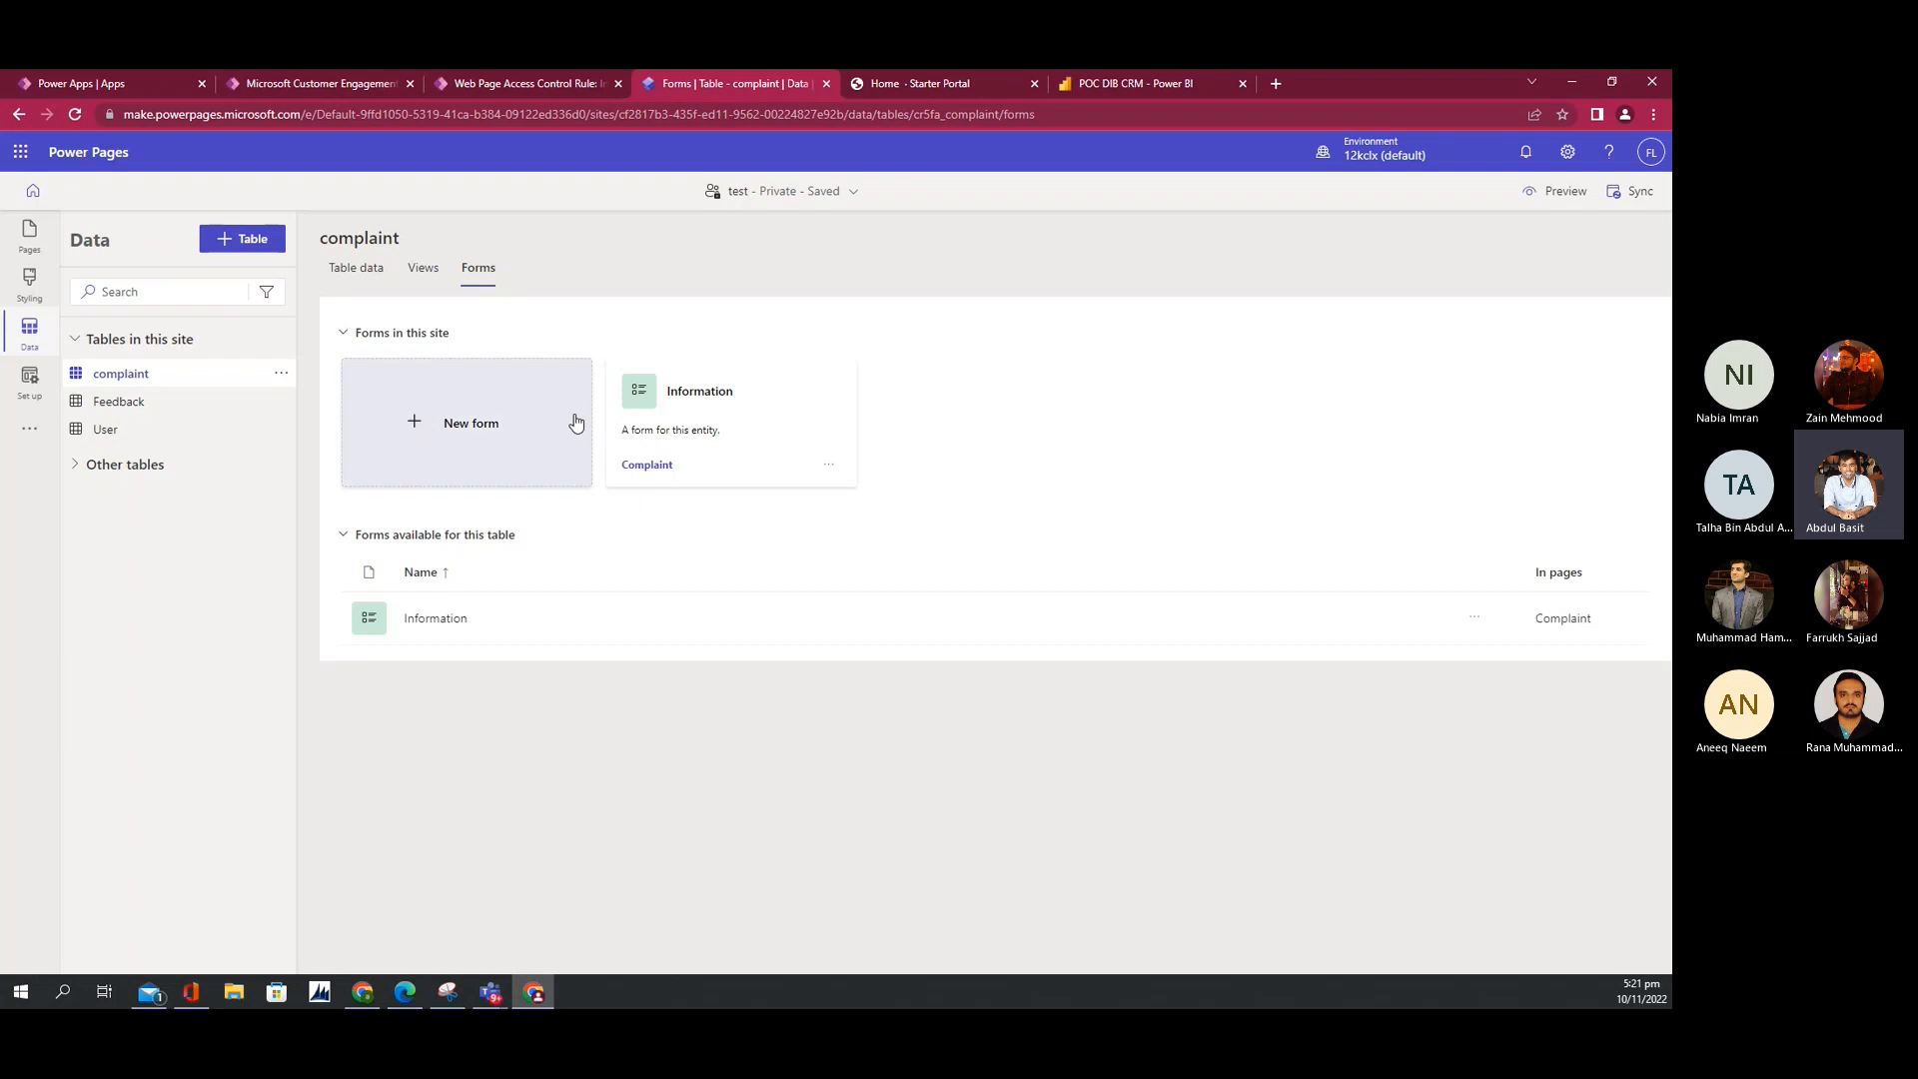
Step: Review the Information form's name and Lookup fields and Users subgrid, then return to complaint data
click(439, 626)
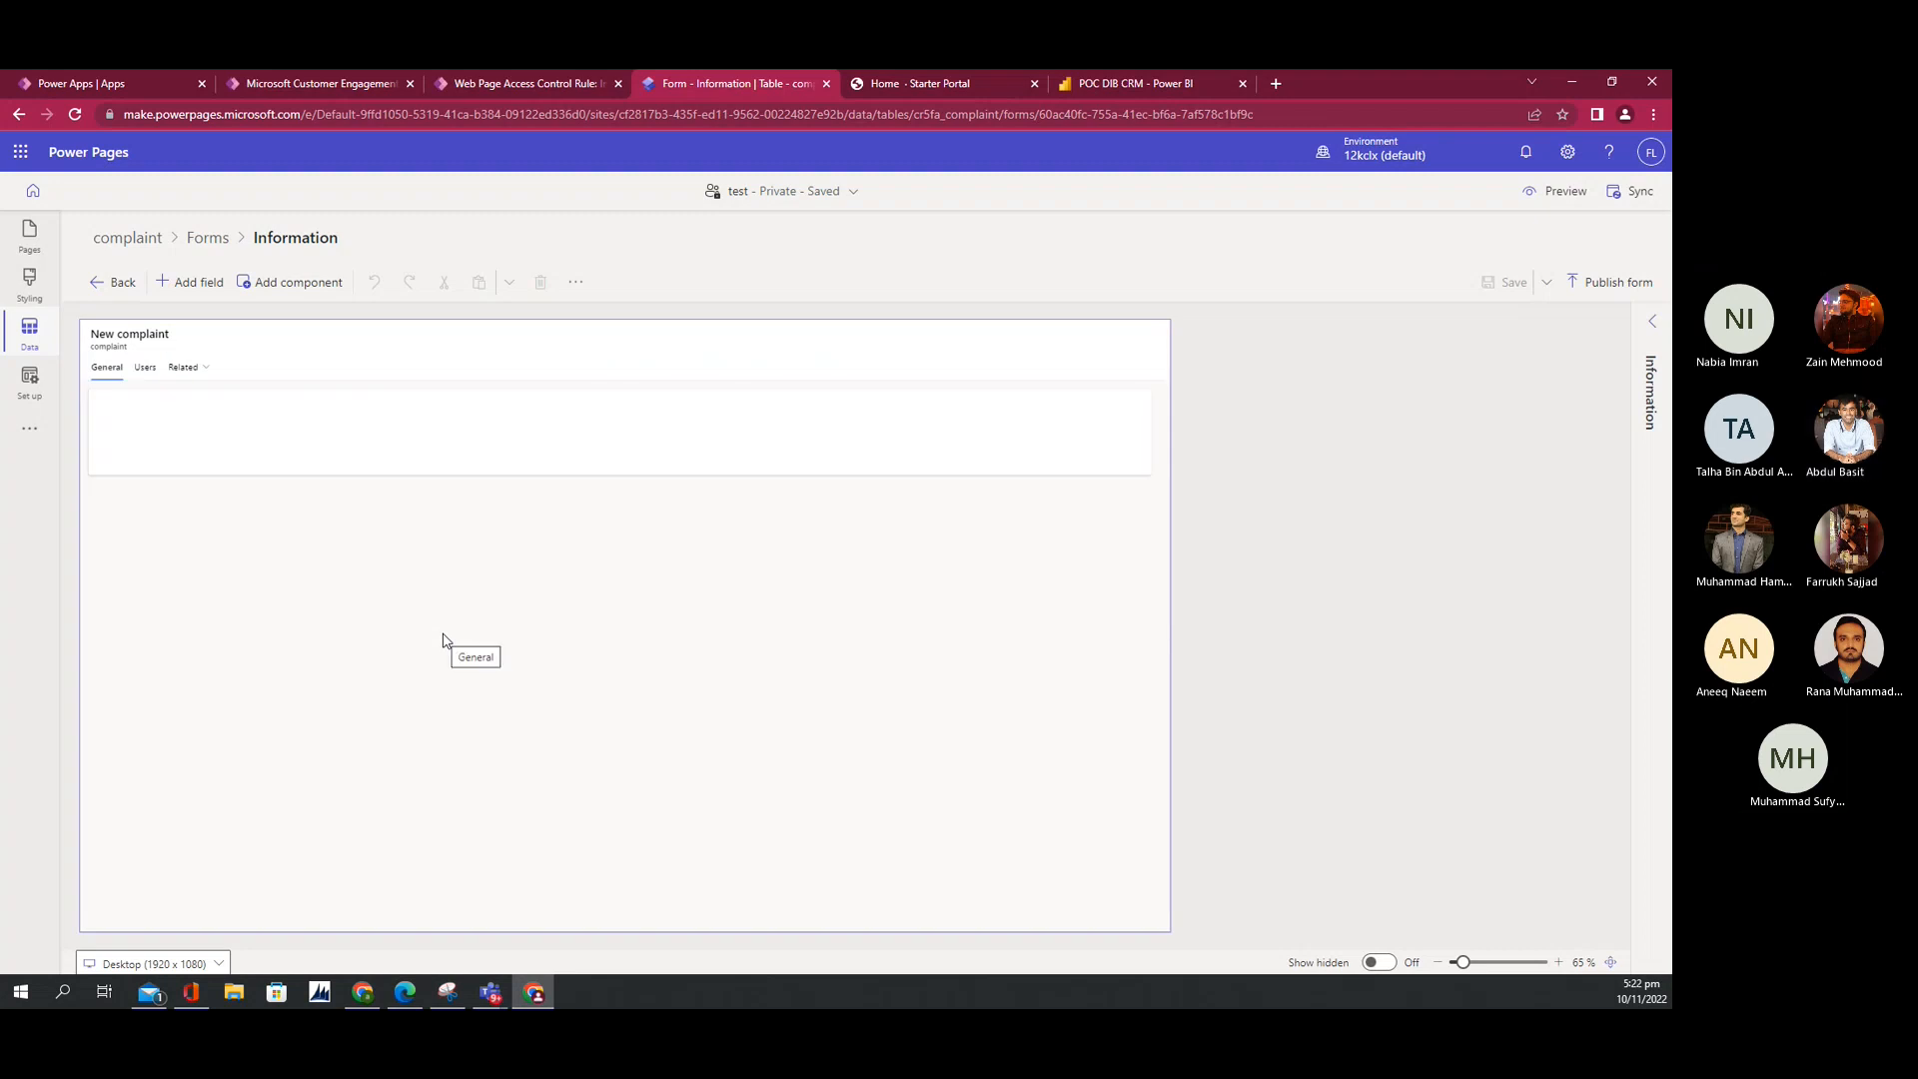
click(109, 367)
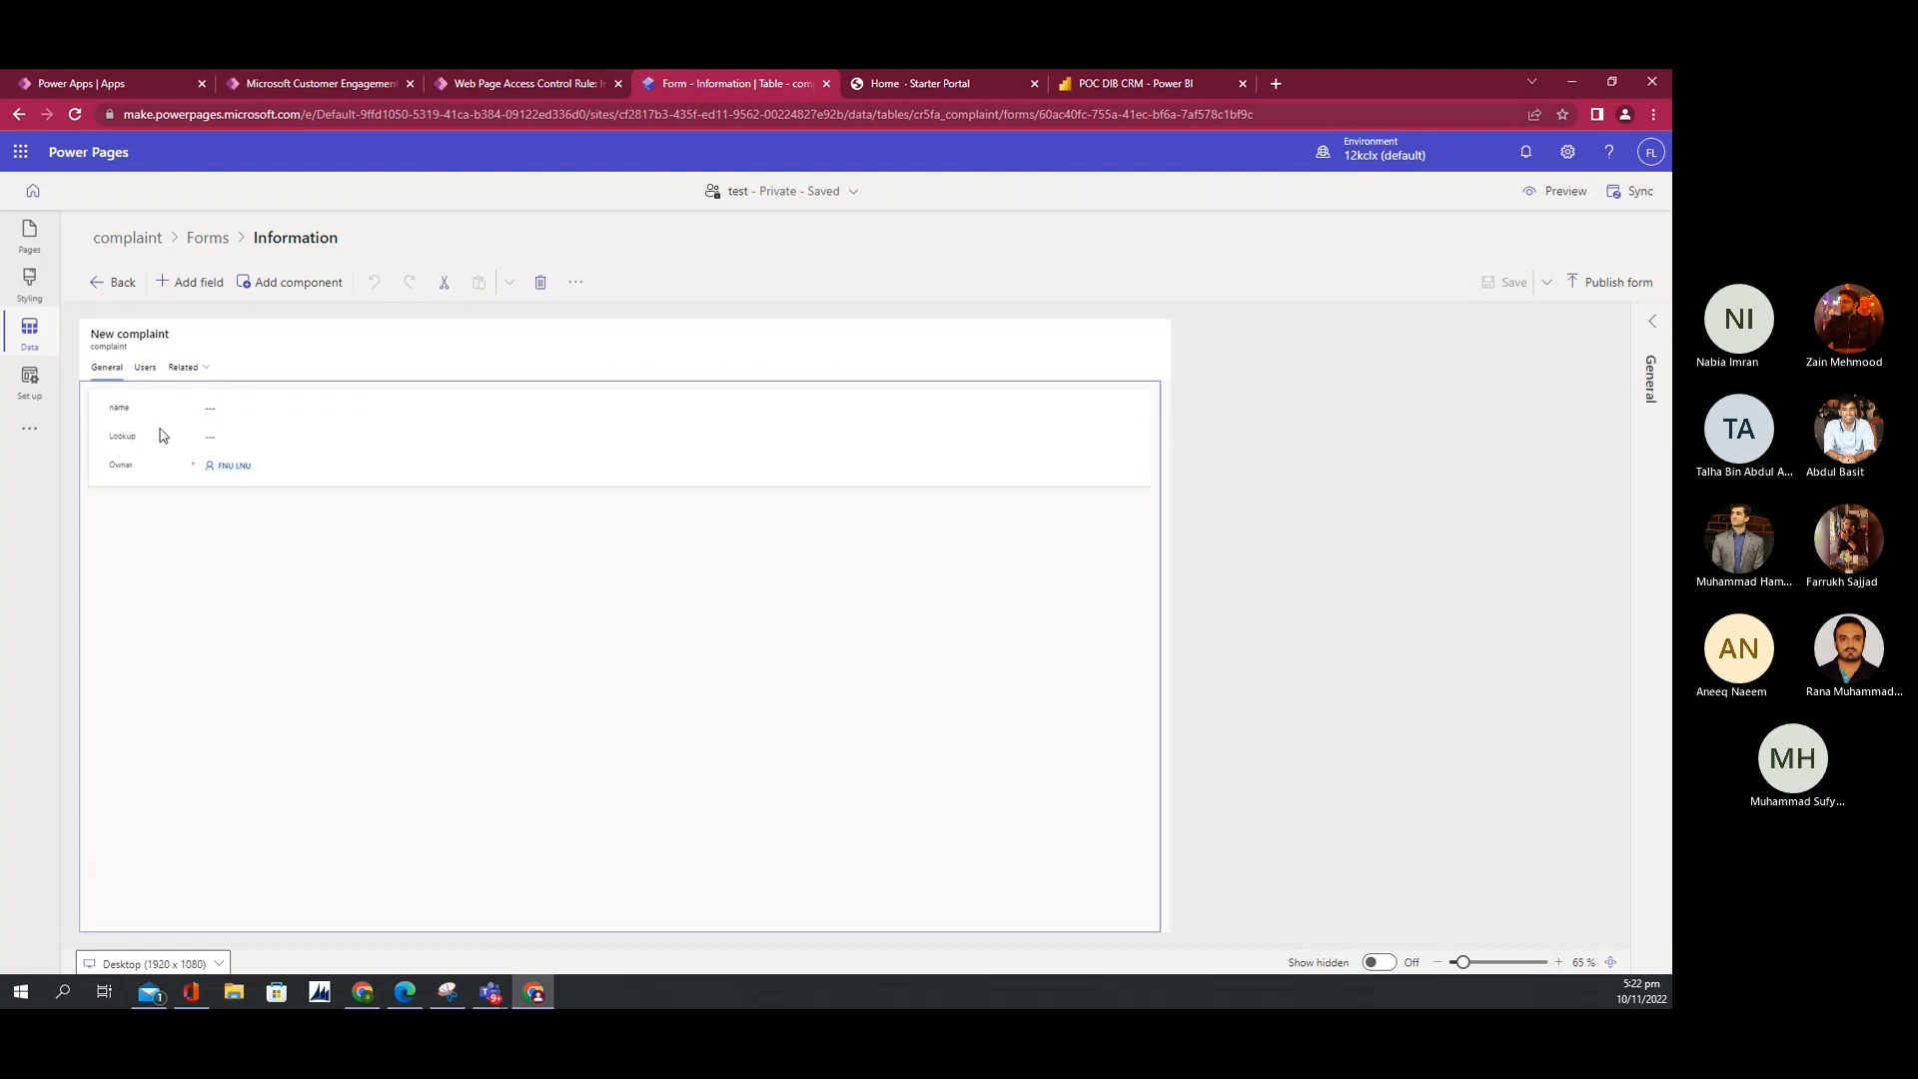
click(238, 410)
click(226, 441)
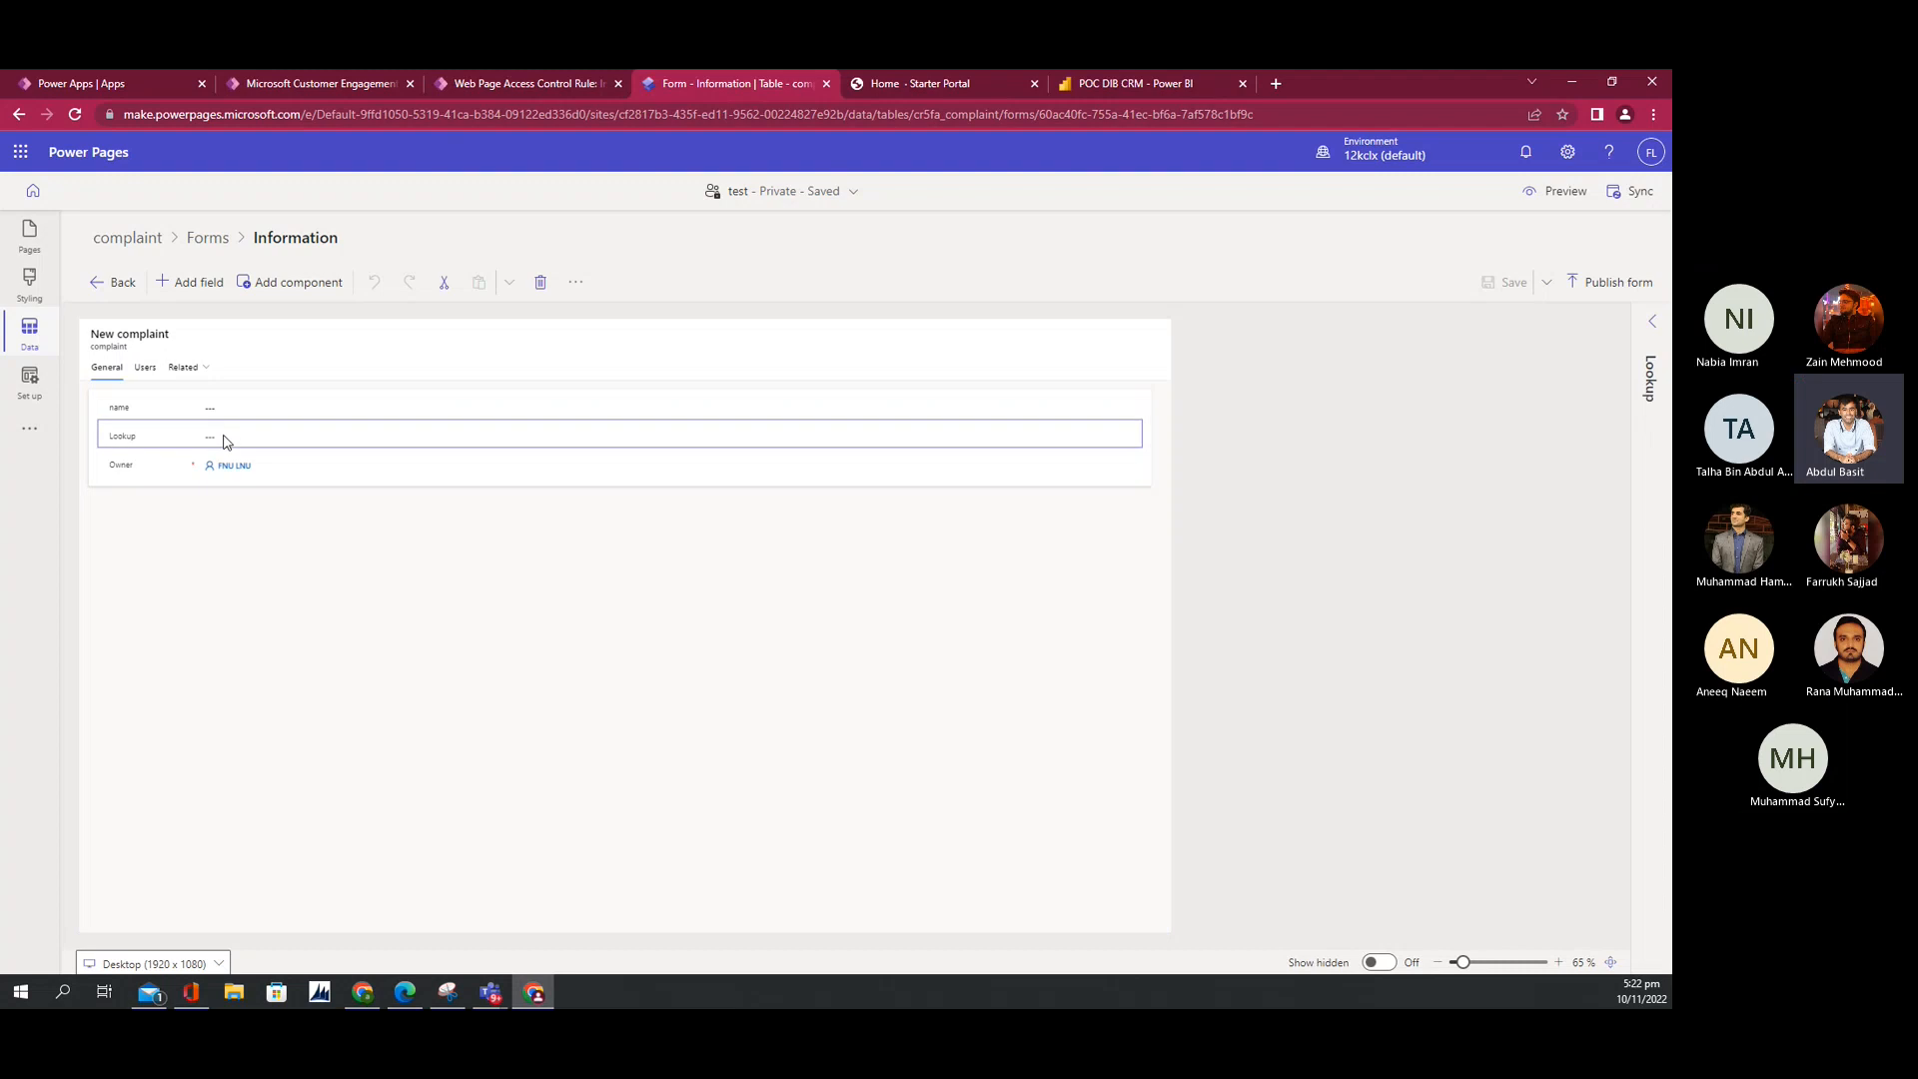
click(1653, 322)
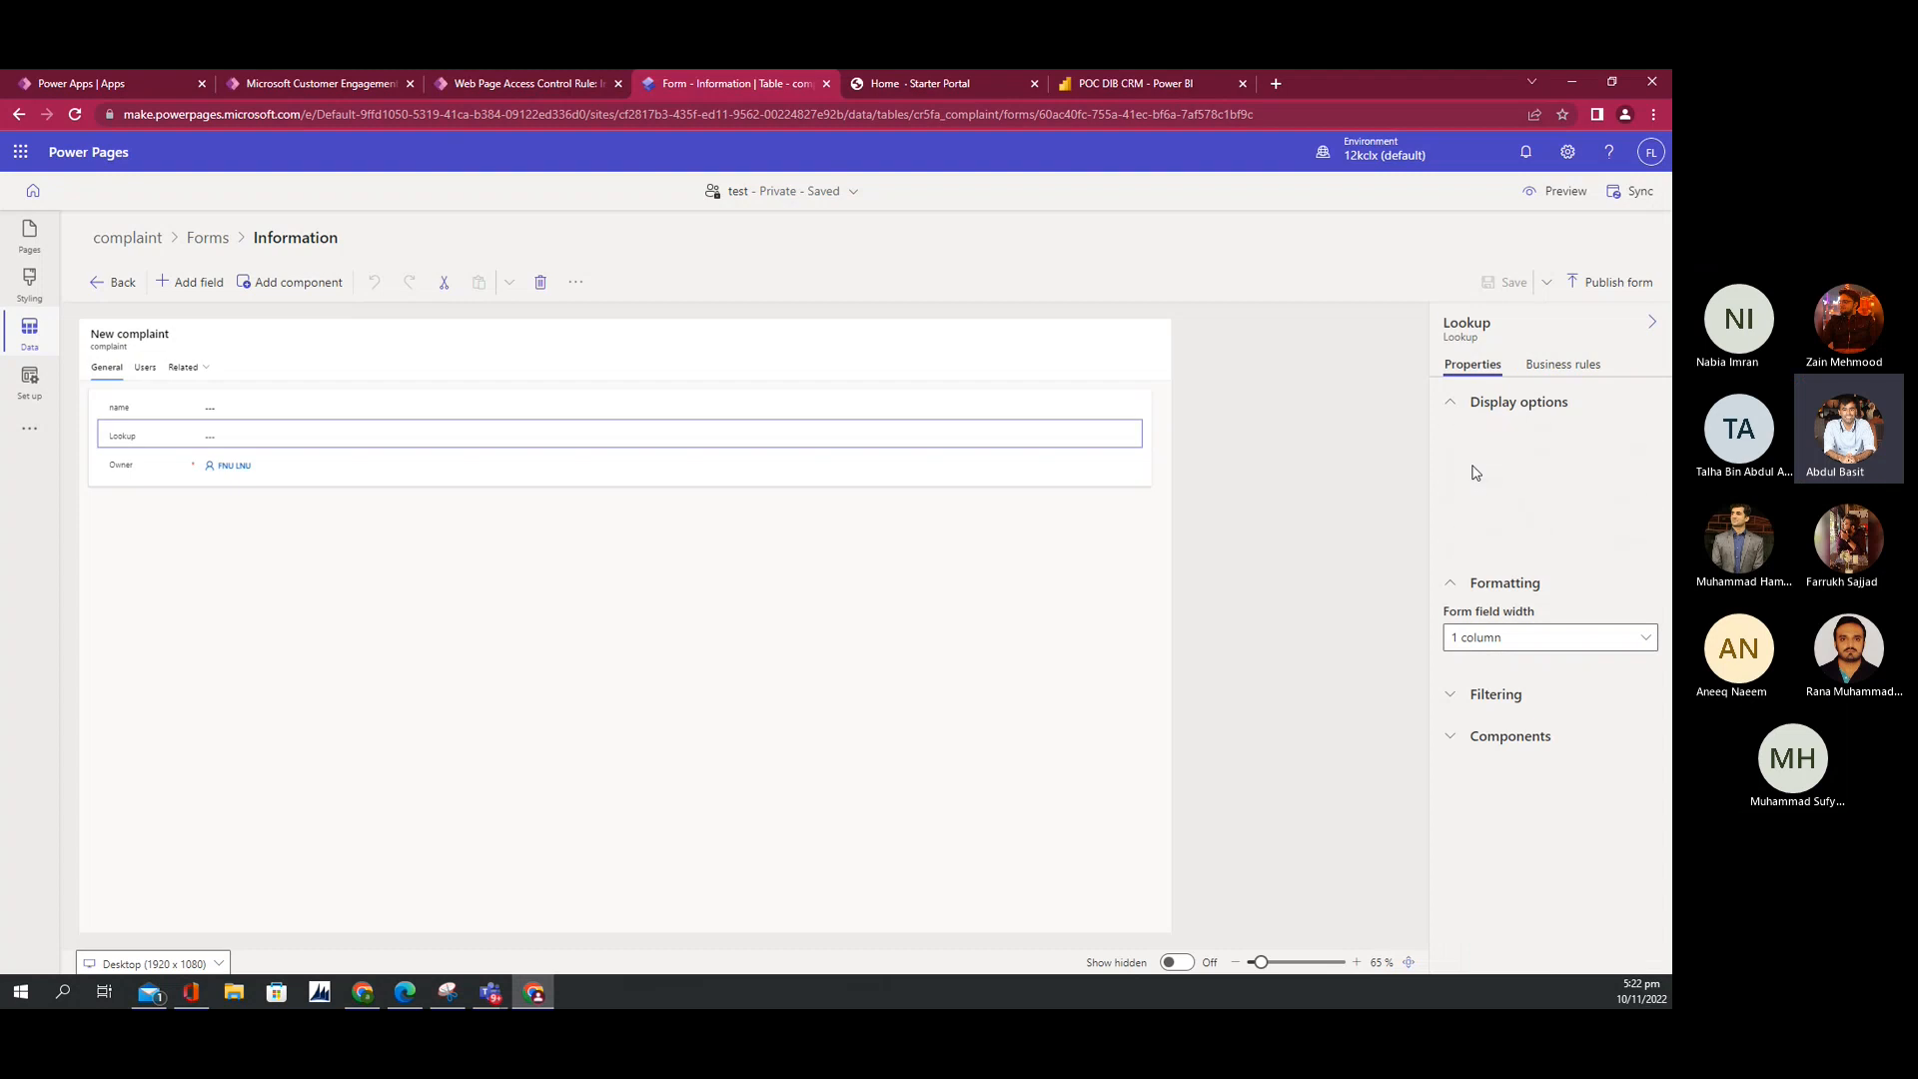
click(141, 377)
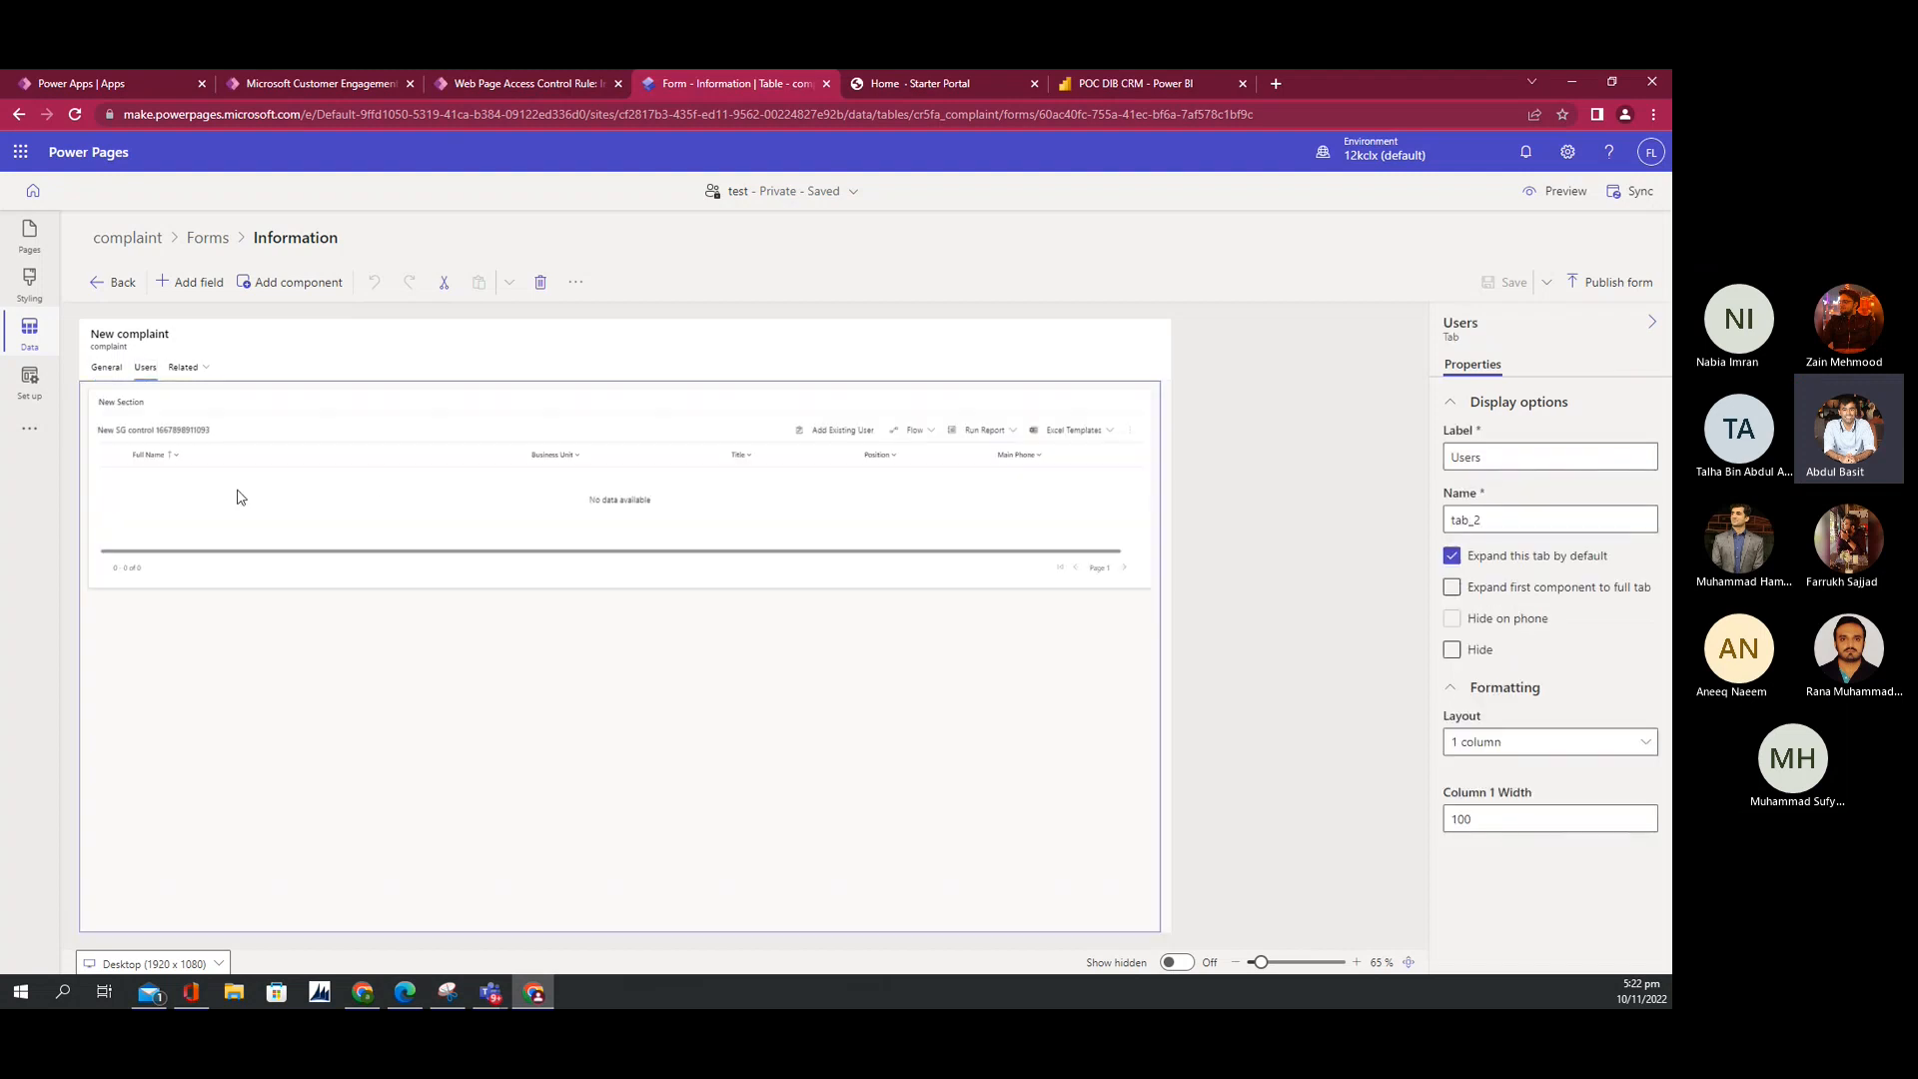
click(409, 492)
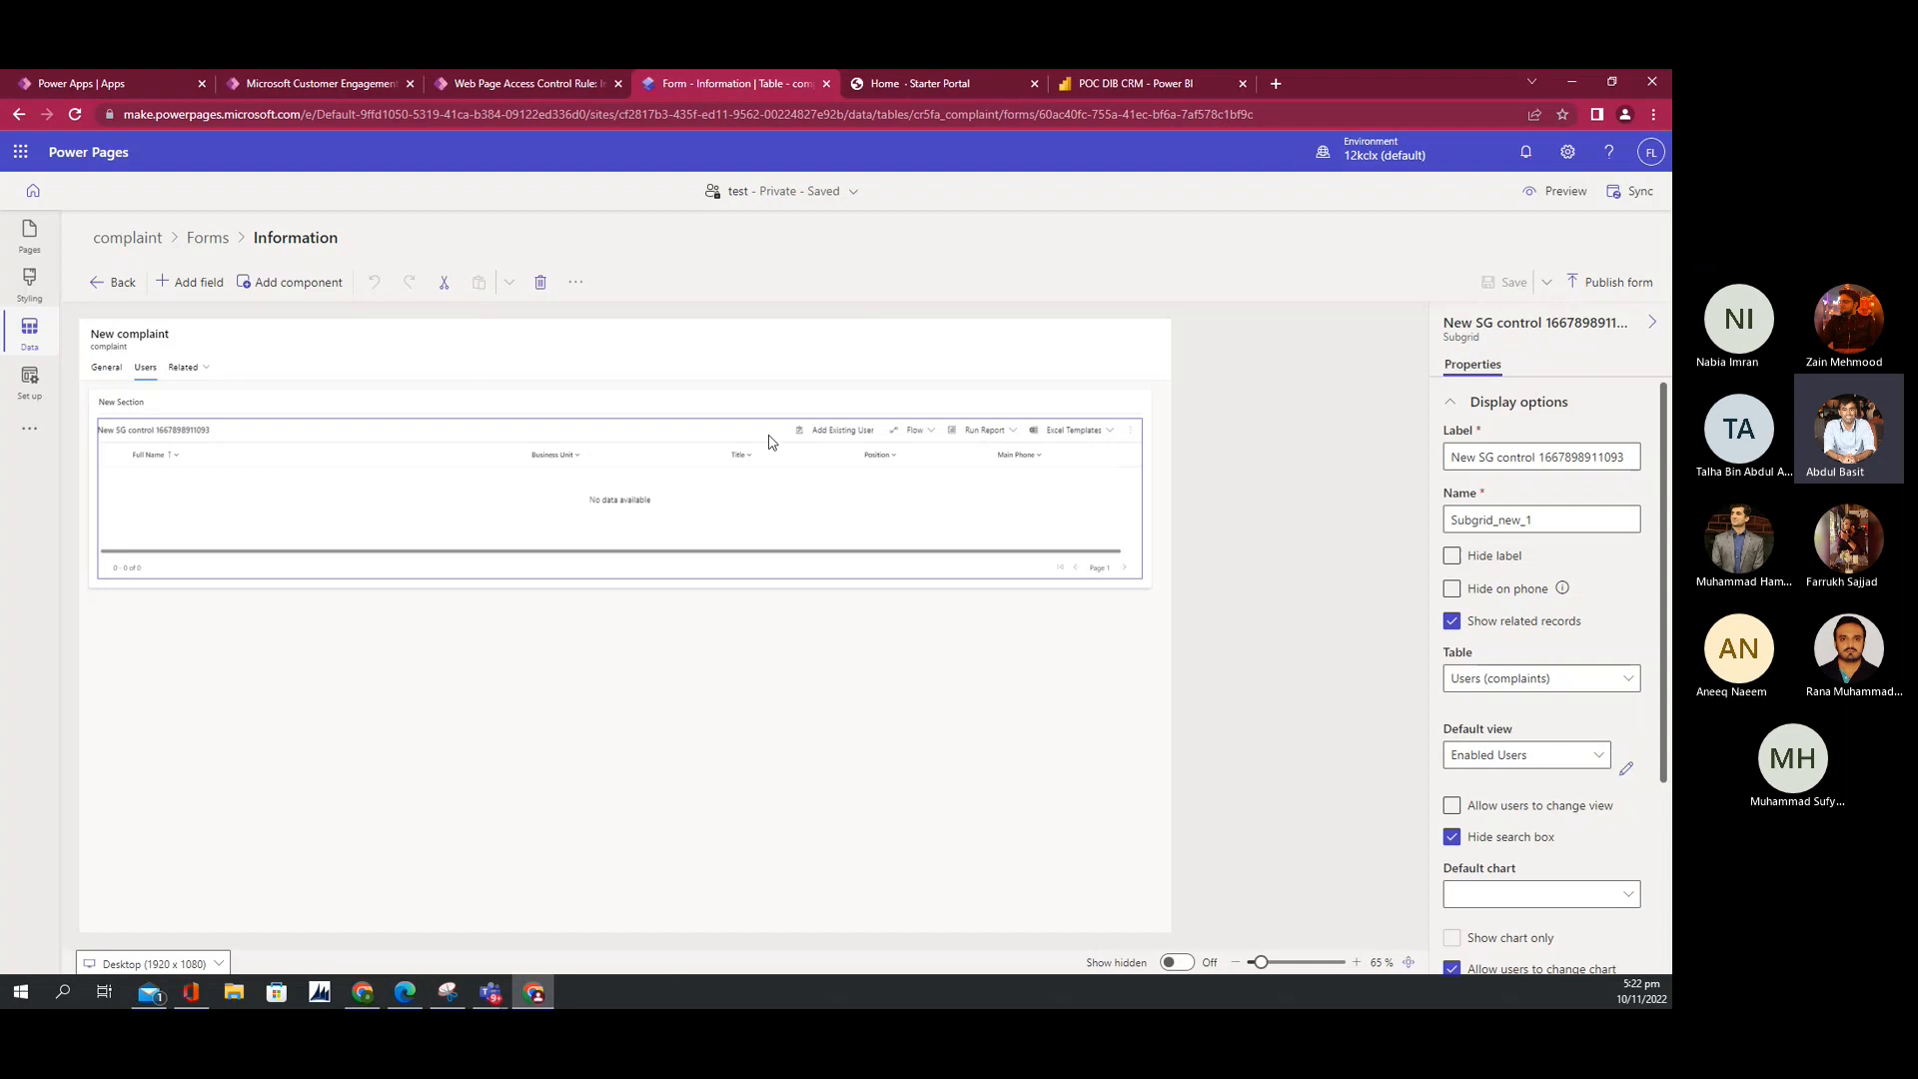
click(104, 244)
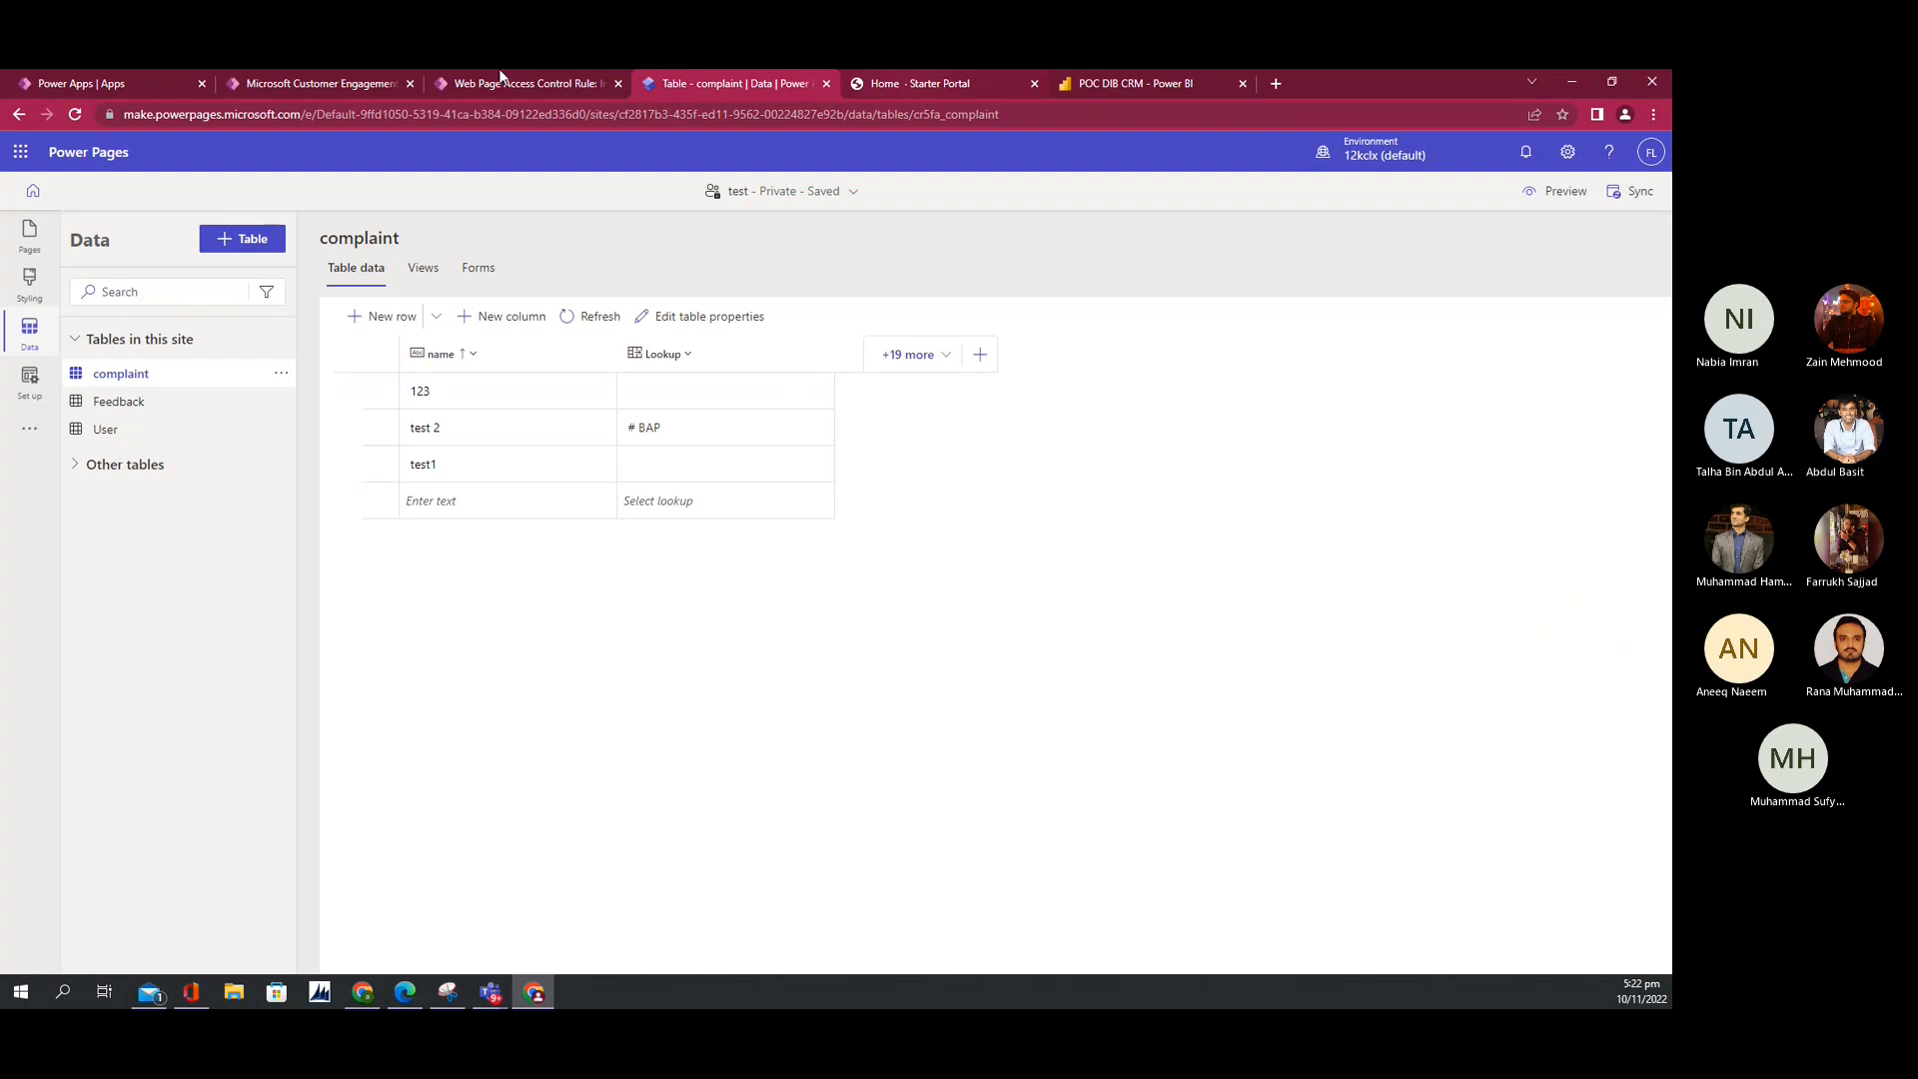
Step: Add a one-column section below the existing list and place a list component in it
click(27, 255)
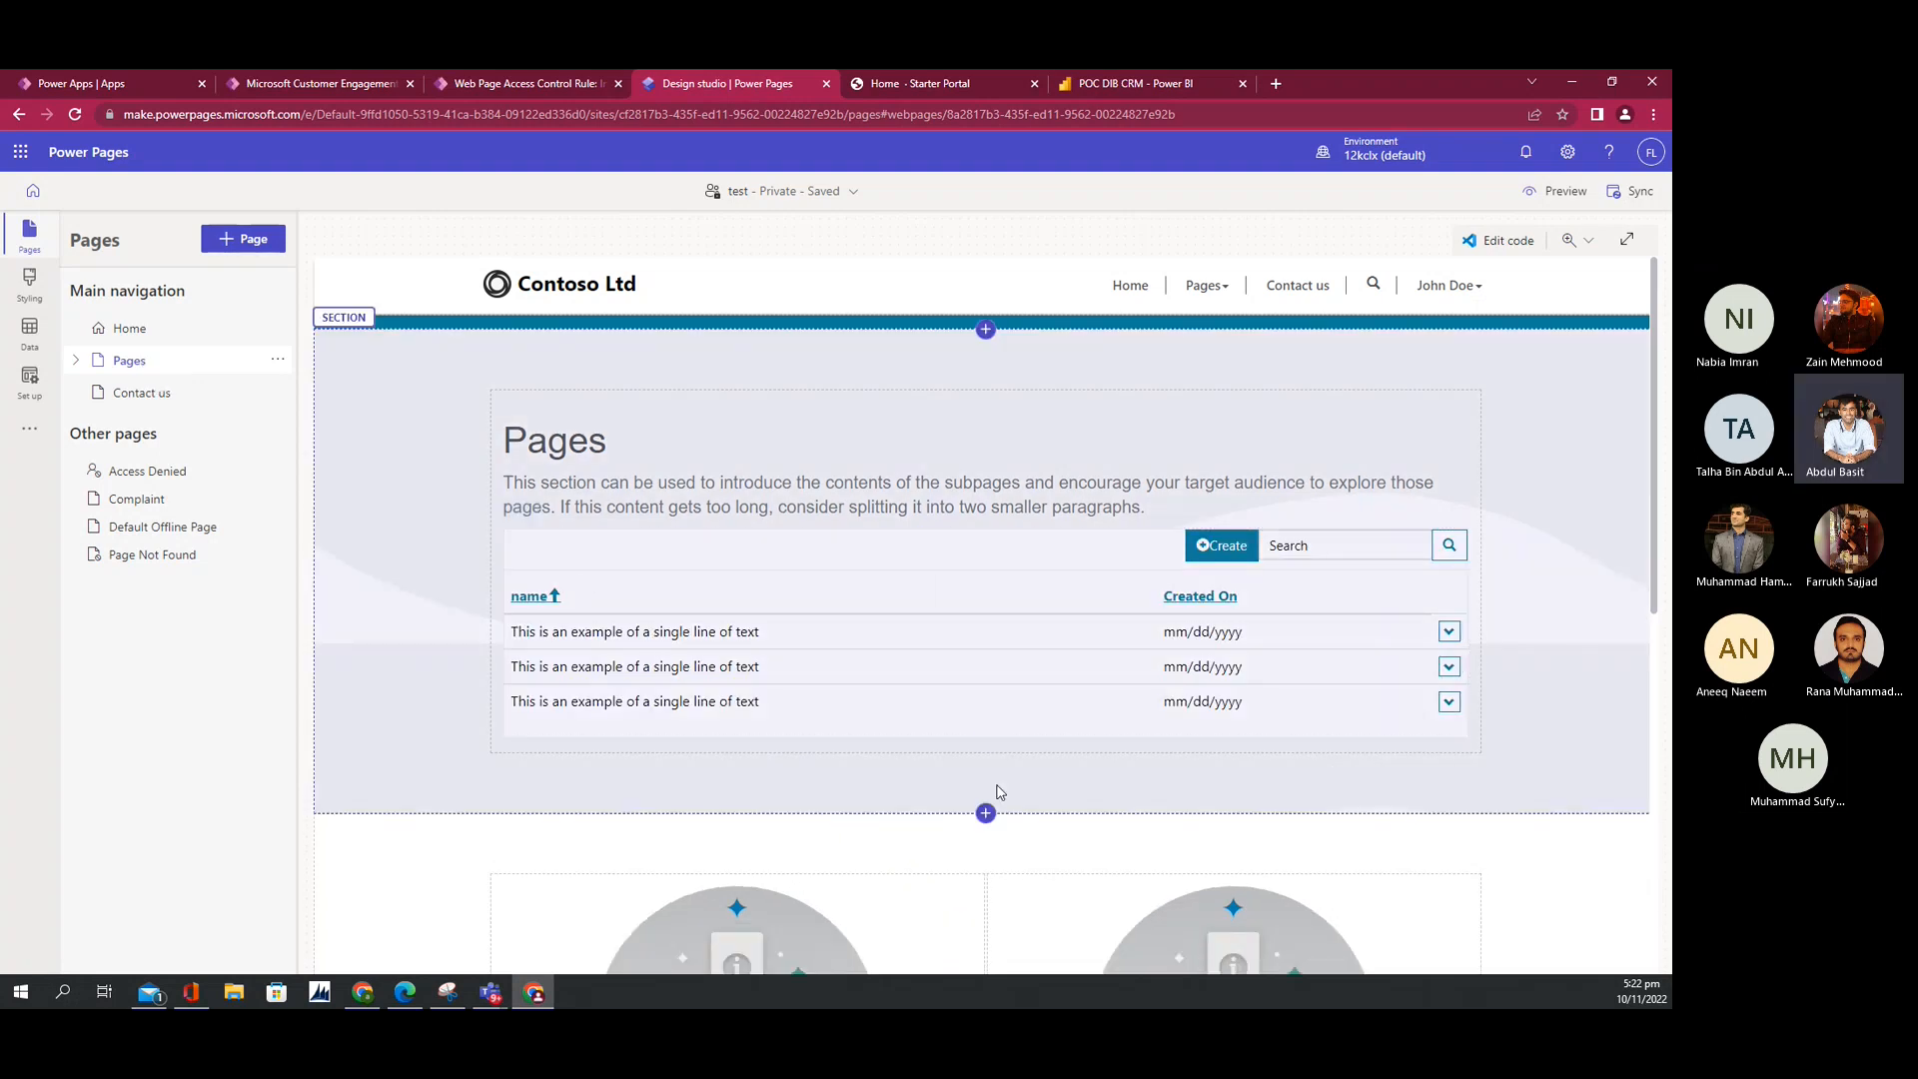
click(985, 813)
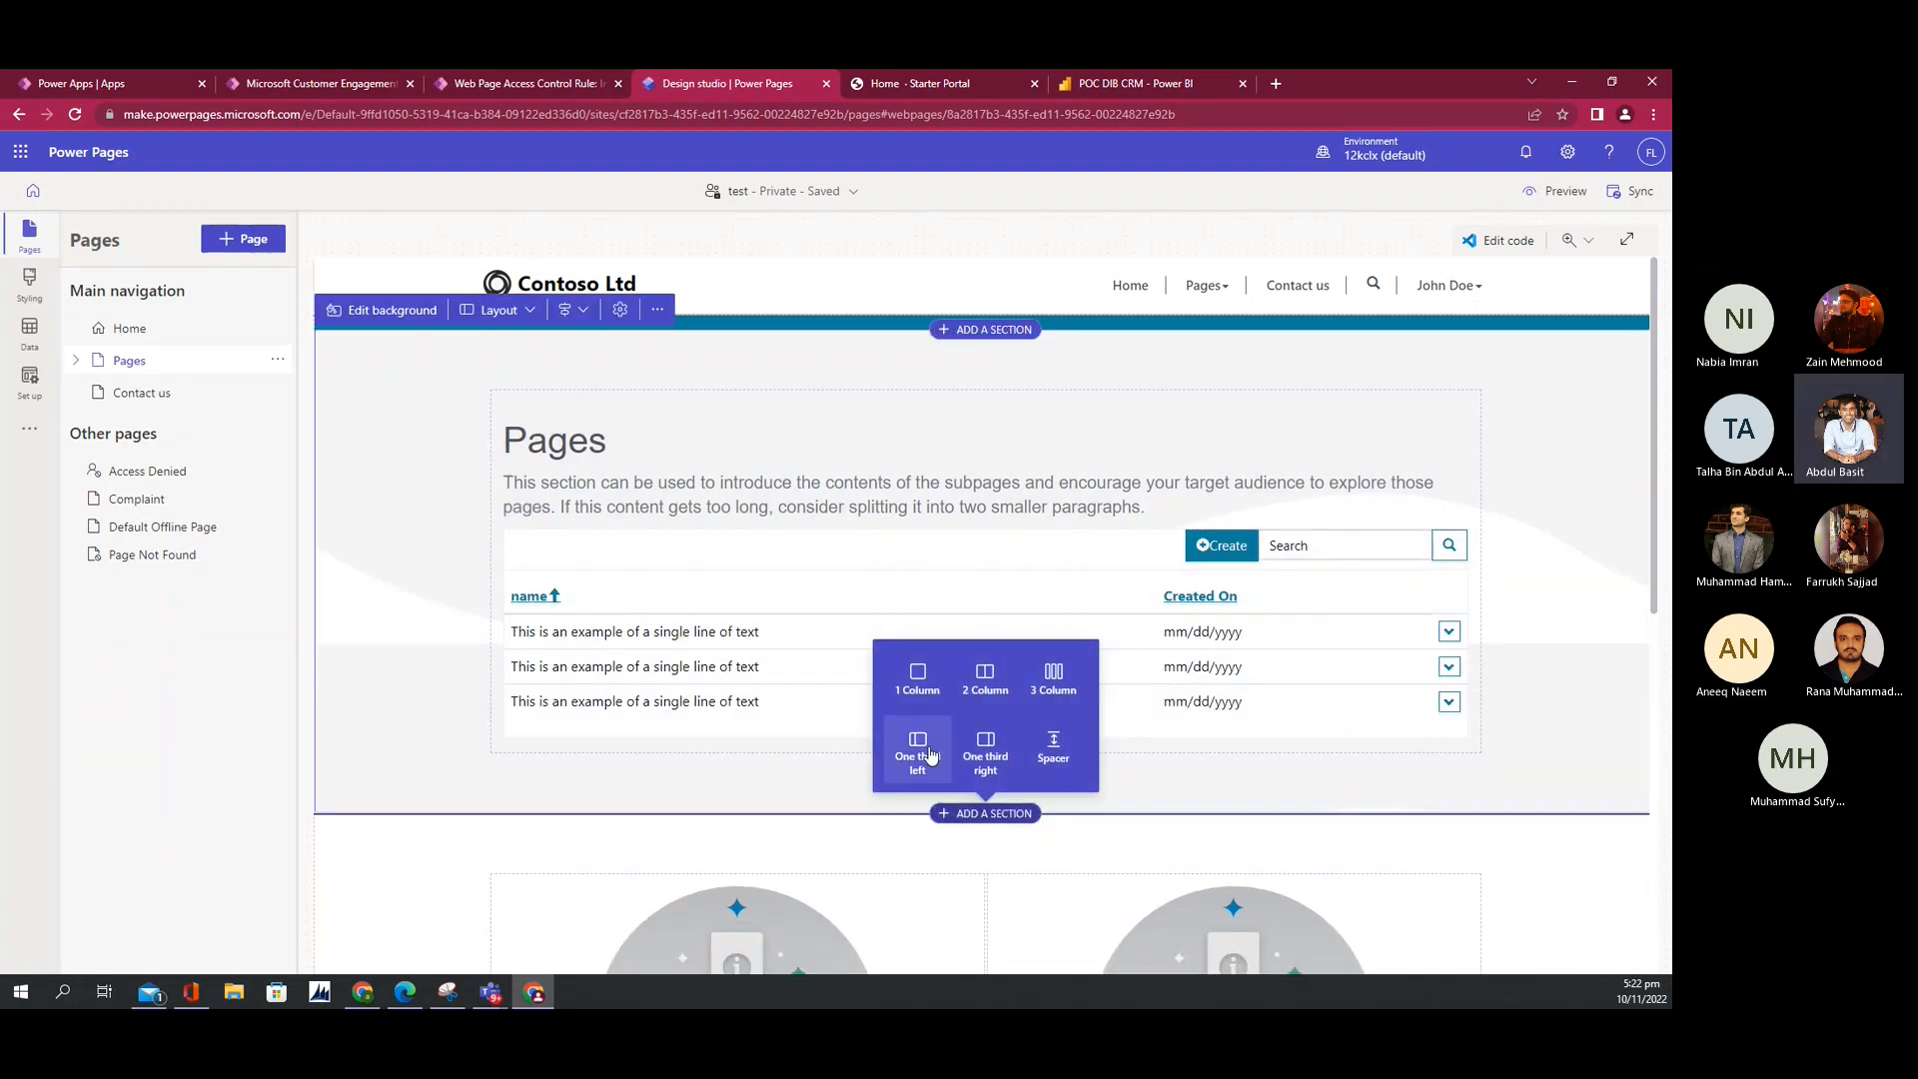
click(912, 680)
scroll(892, 759, down, 3)
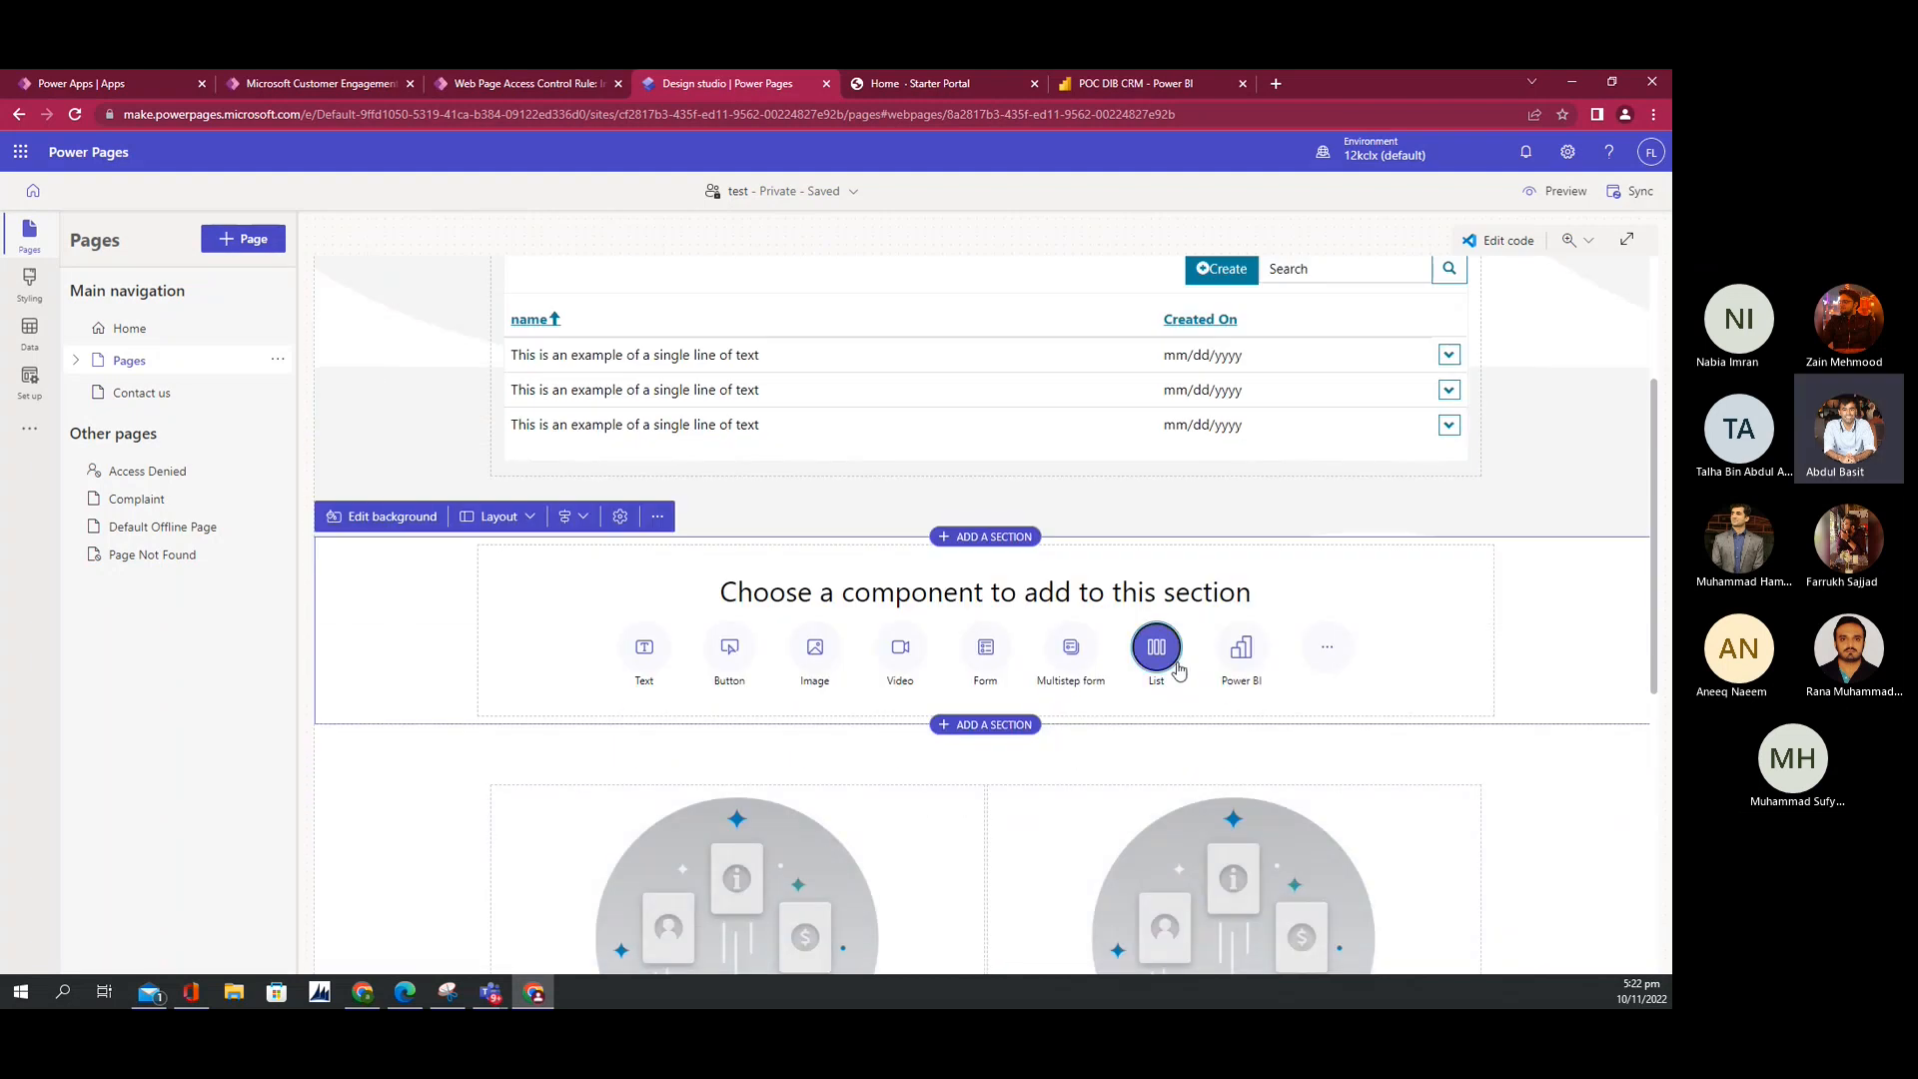
click(1154, 649)
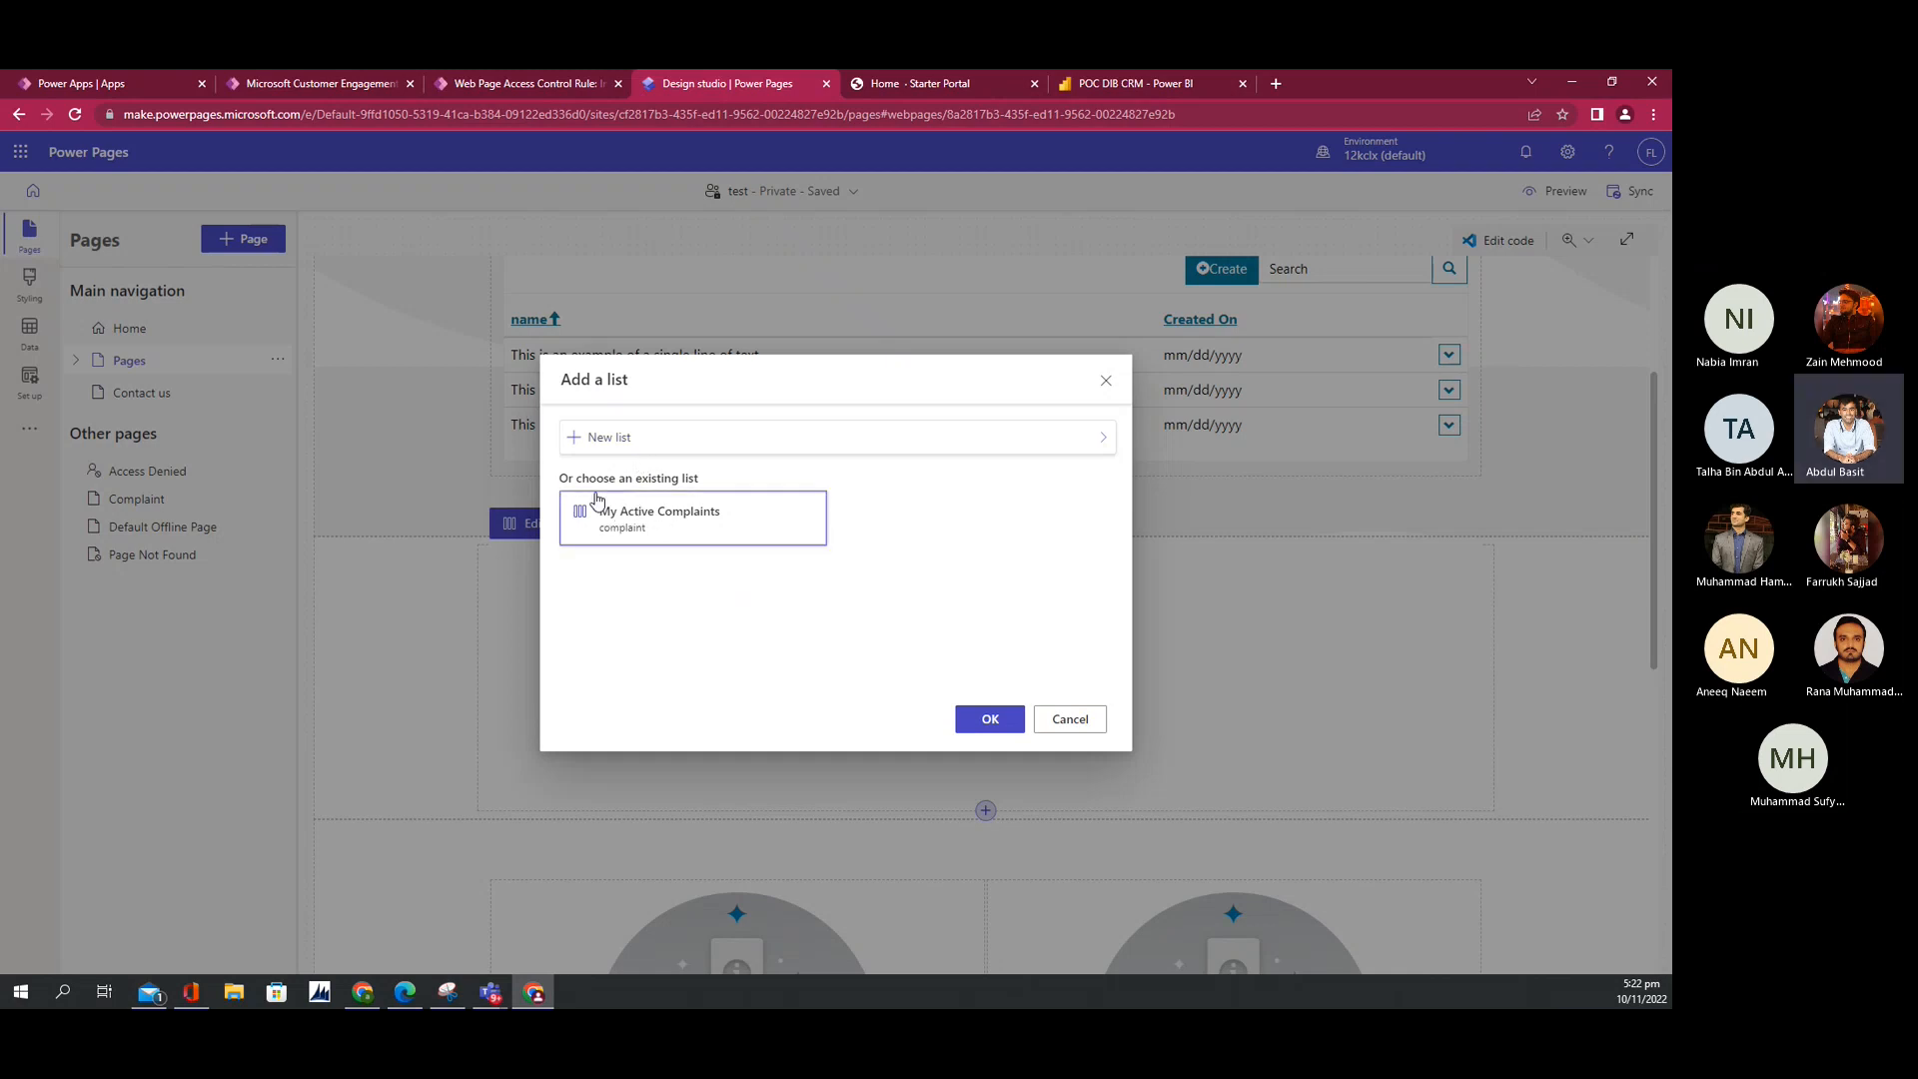
Step: Start a new list based on the complaint table
click(626, 444)
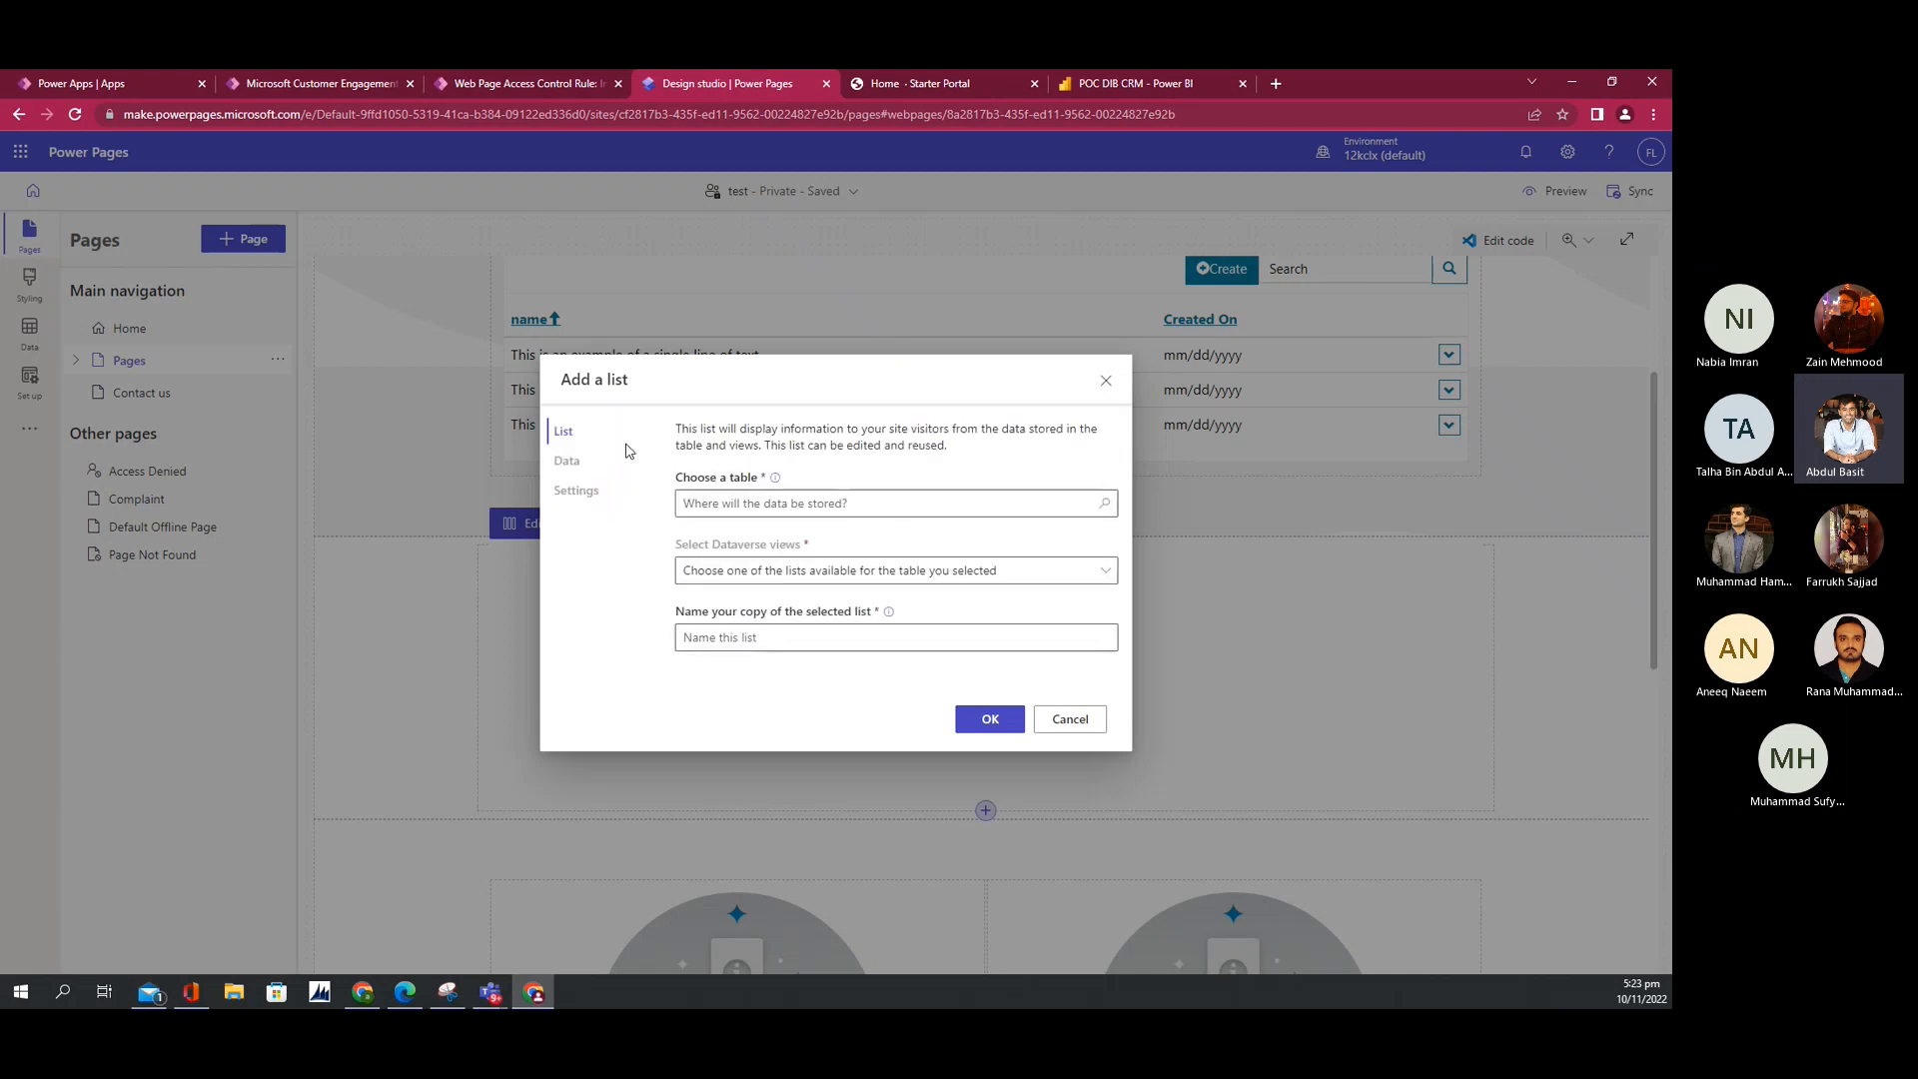
click(792, 506)
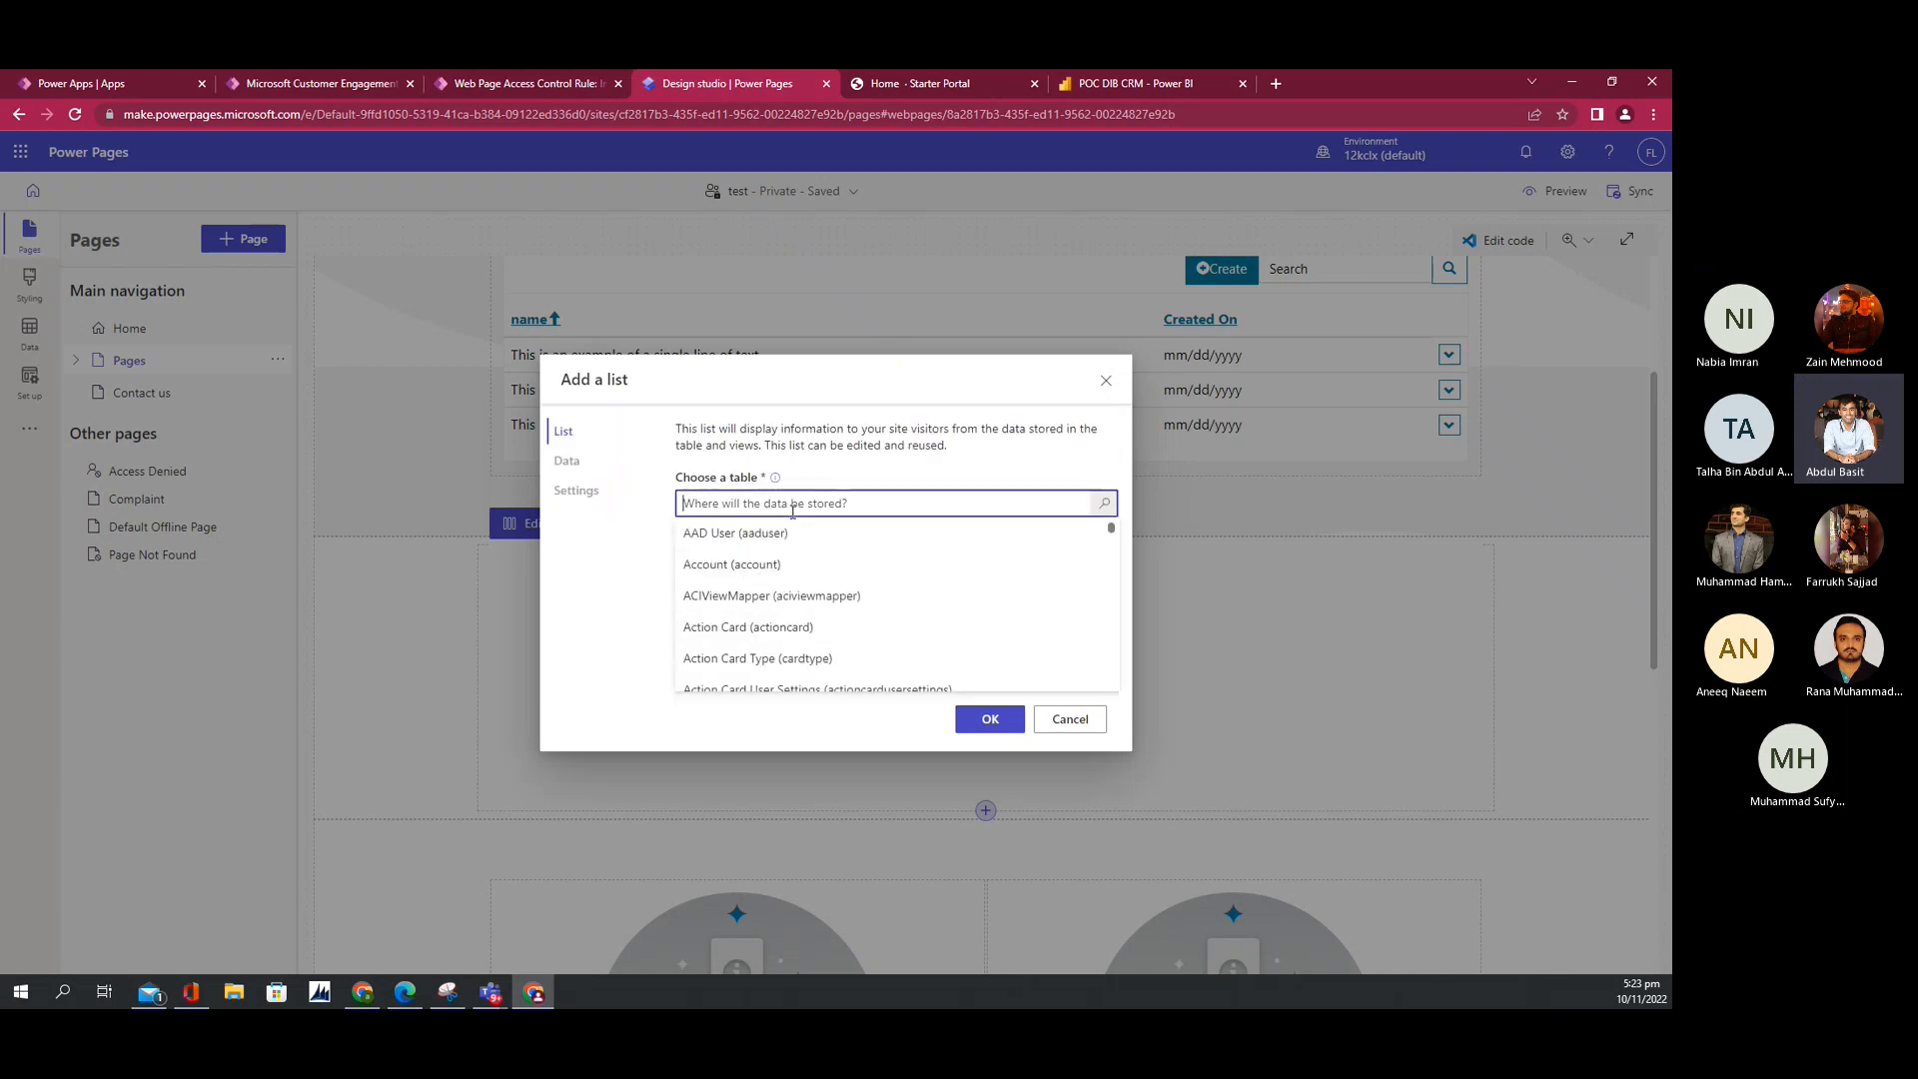
text(comp)
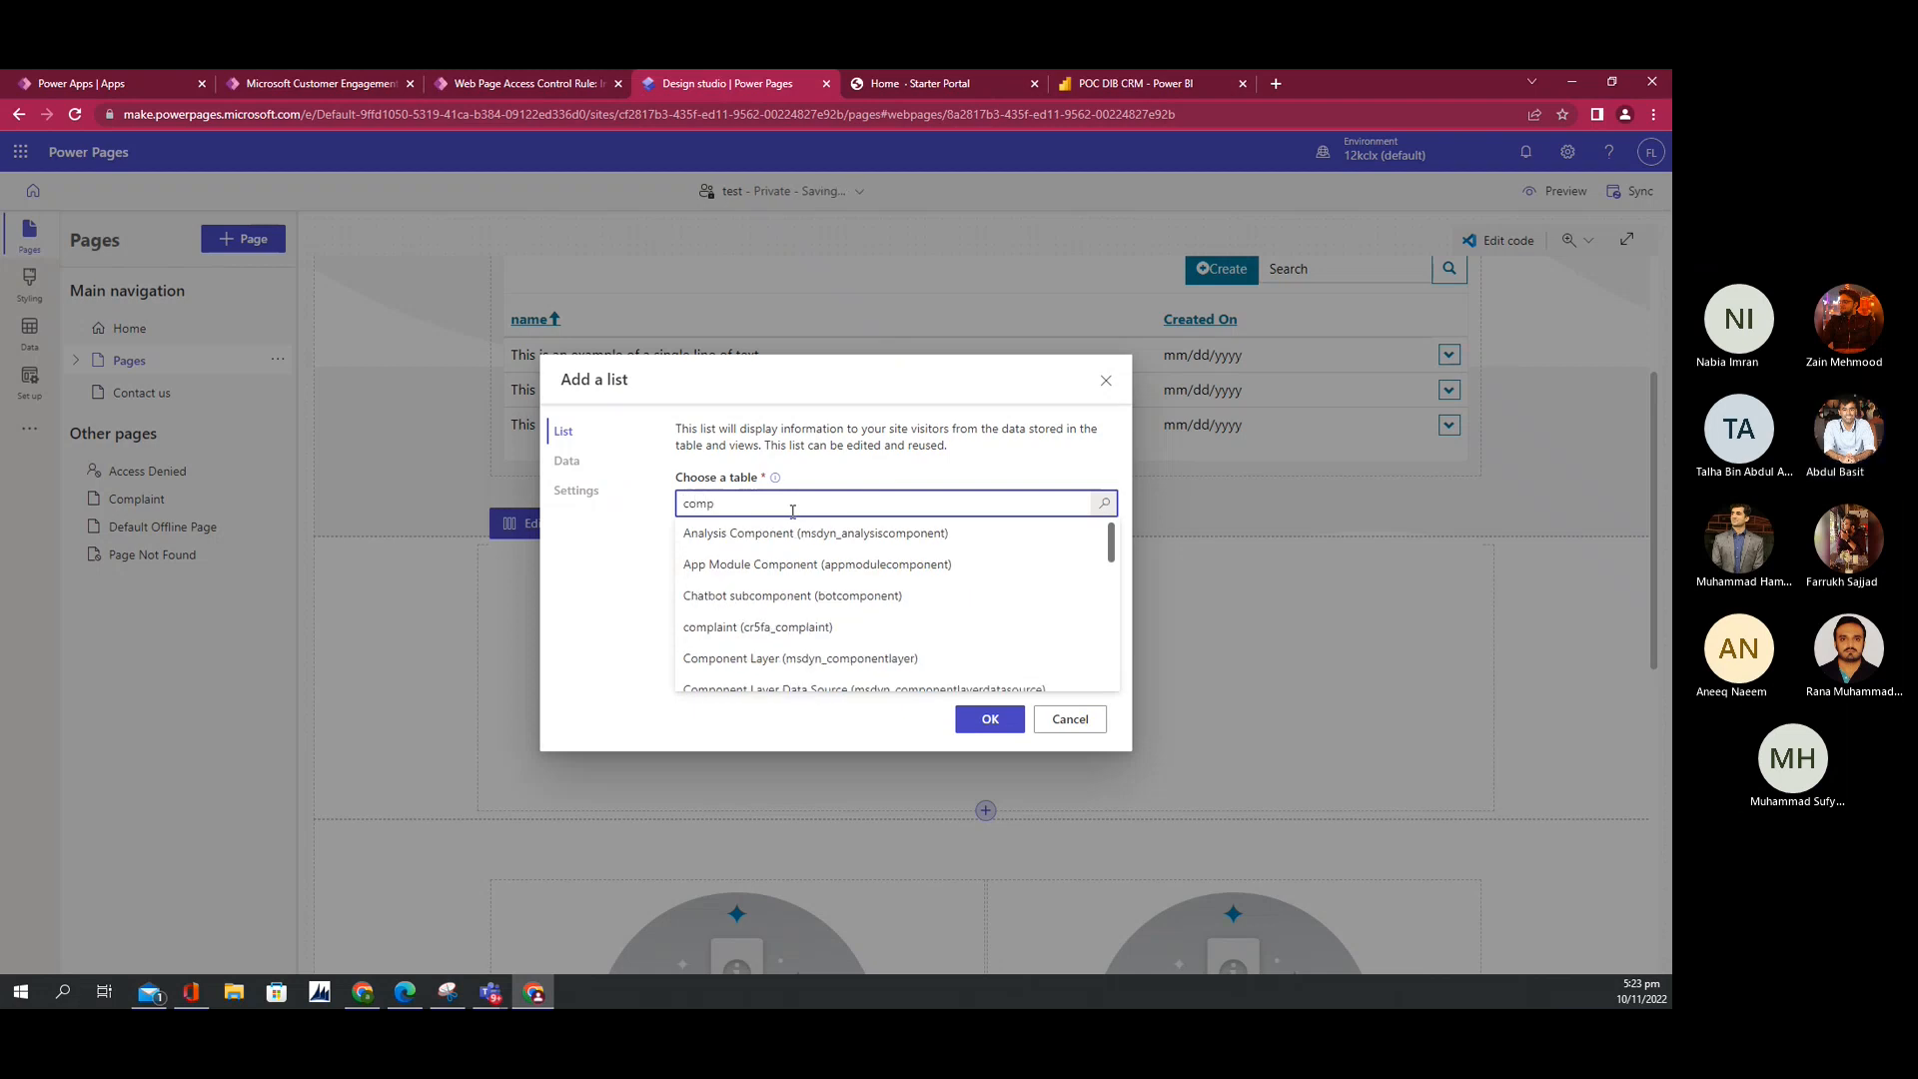
text(la)
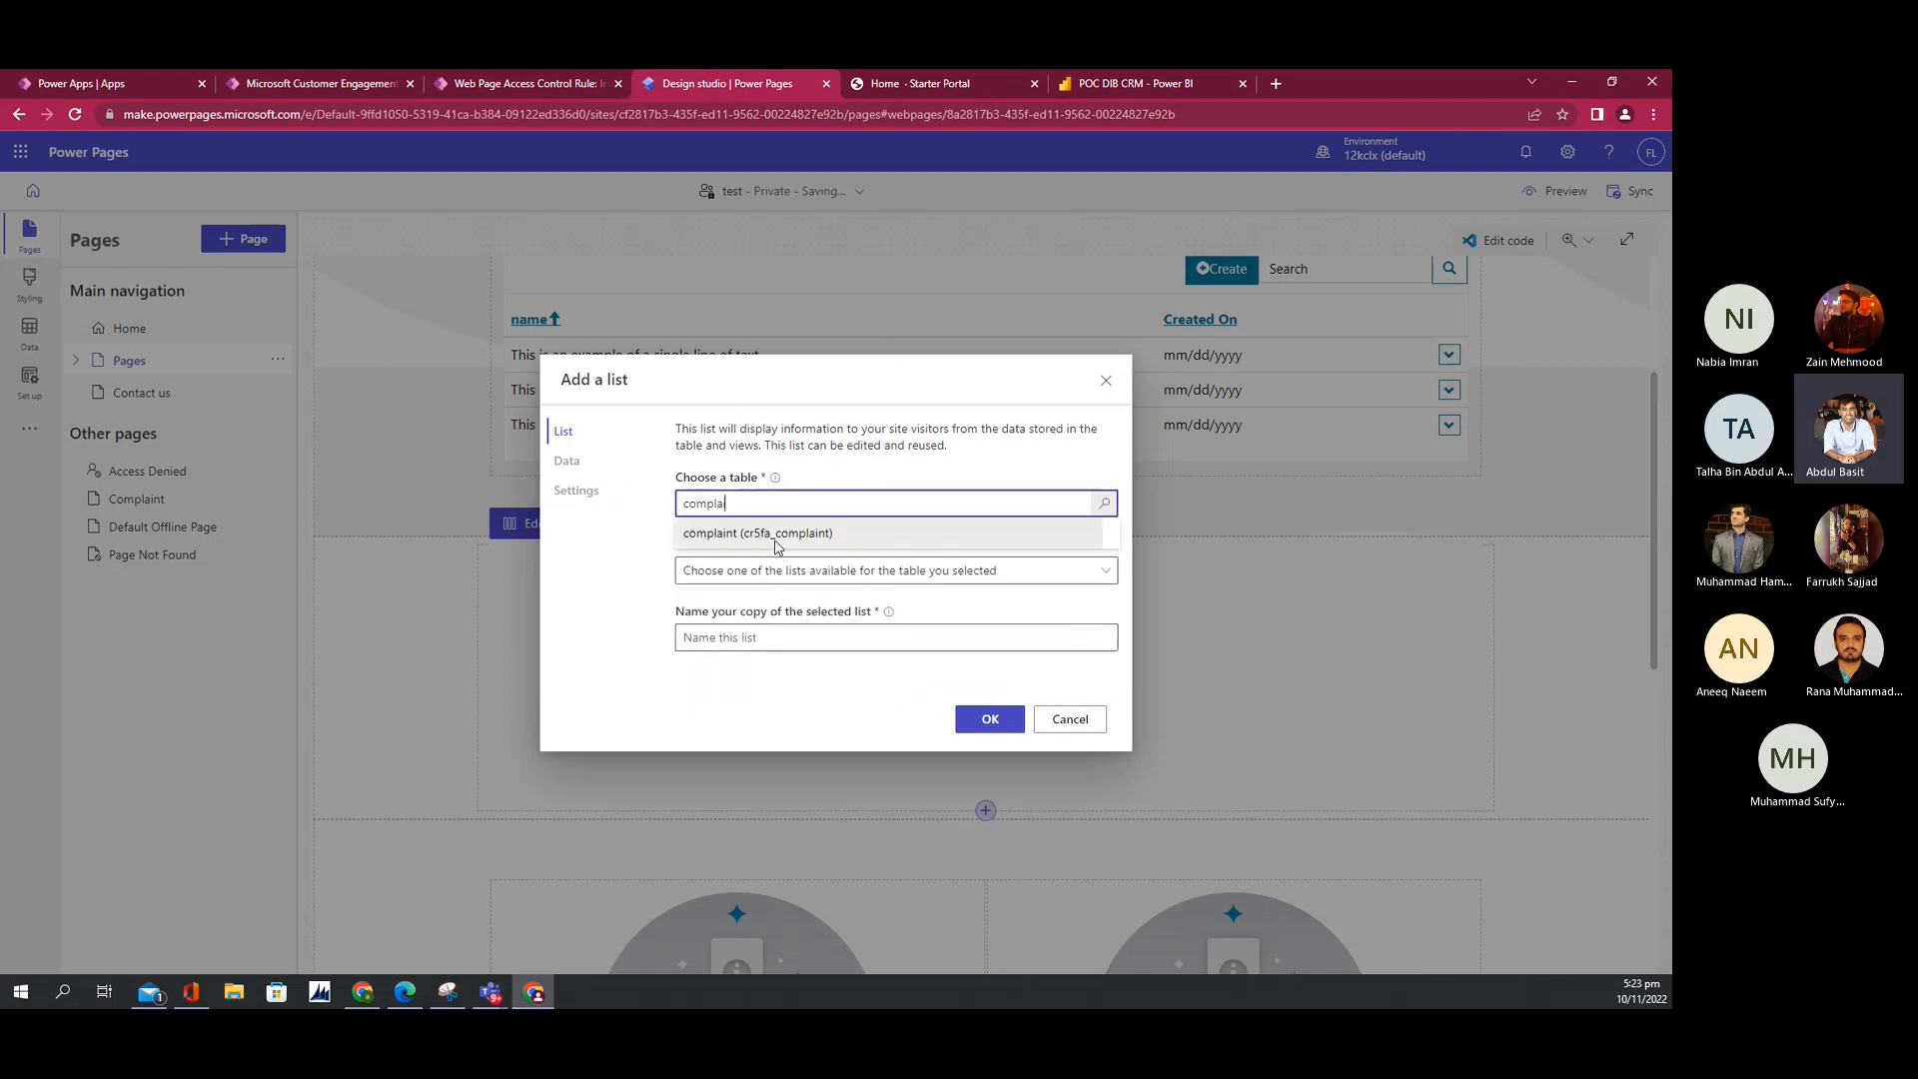
click(775, 535)
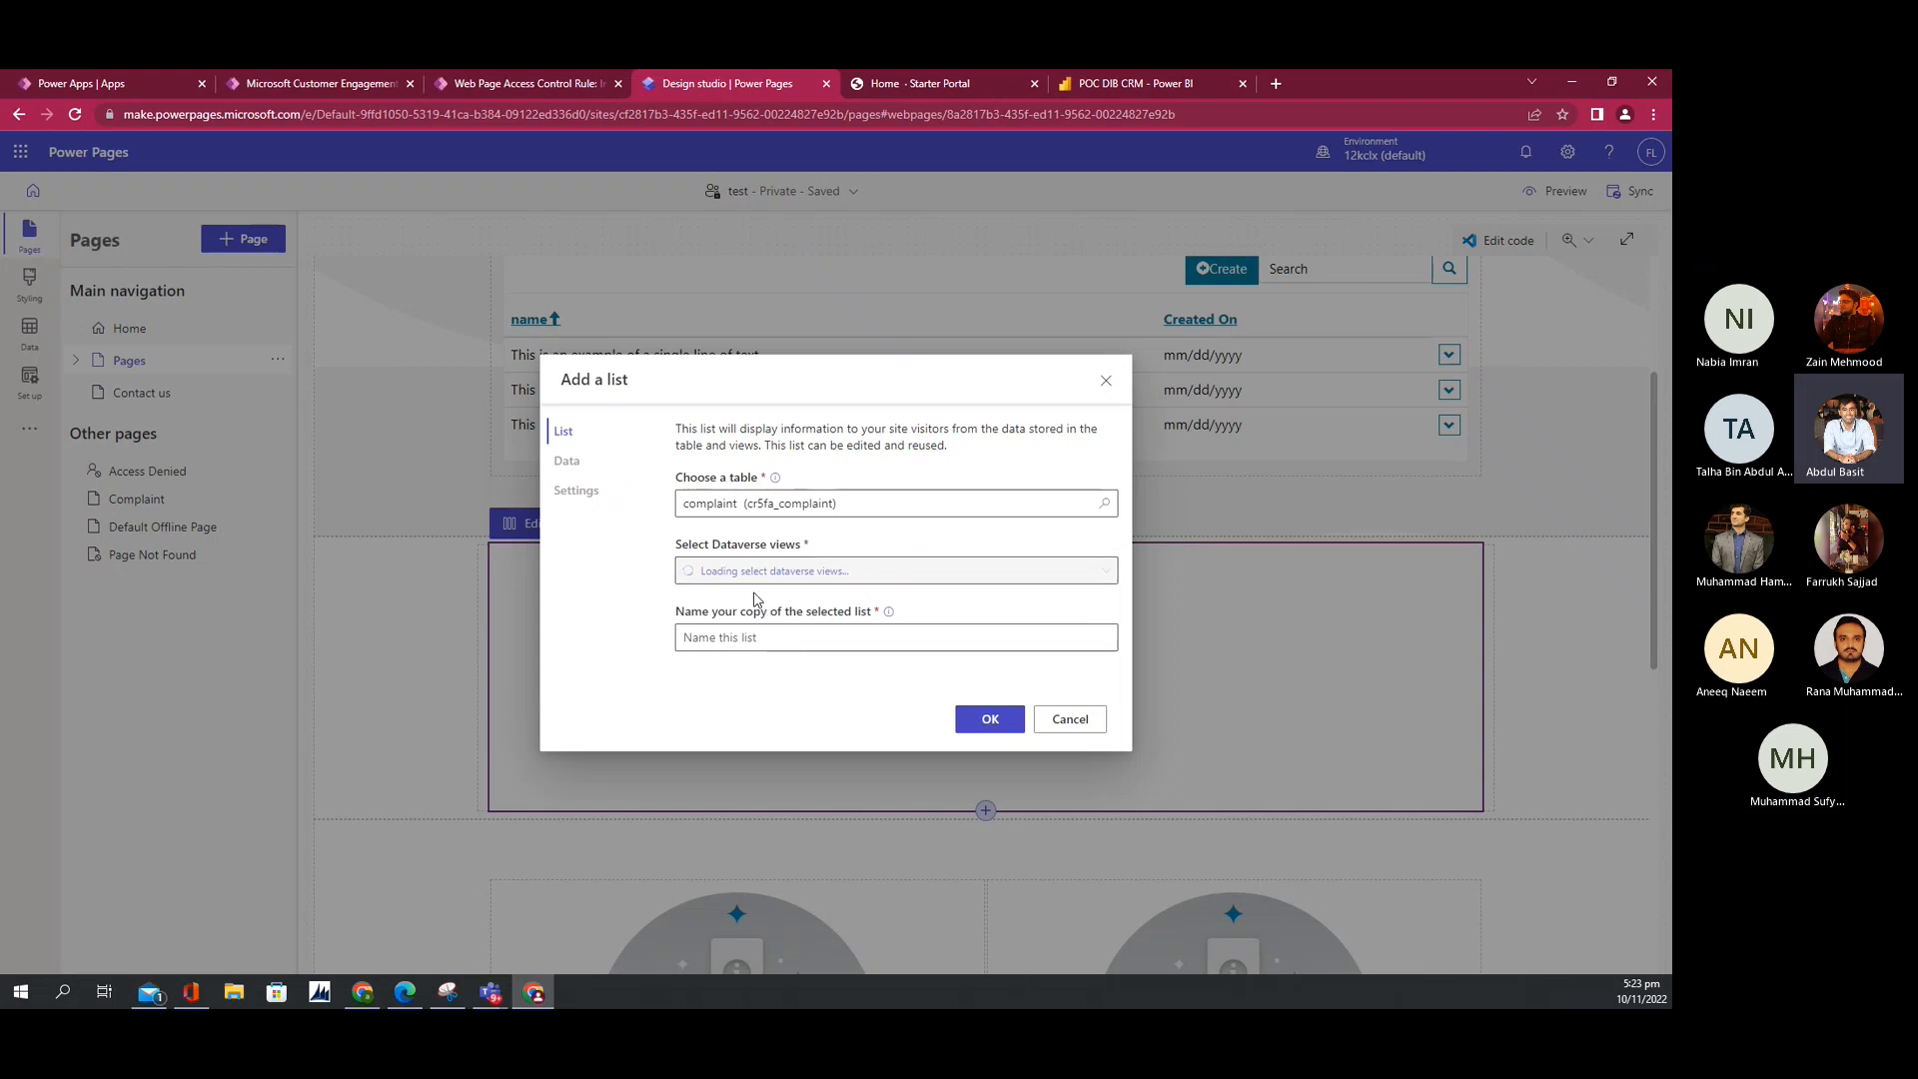
Step: Include the Active complaints, complaint Associated View and complaint Lookup View, then add the list
click(744, 579)
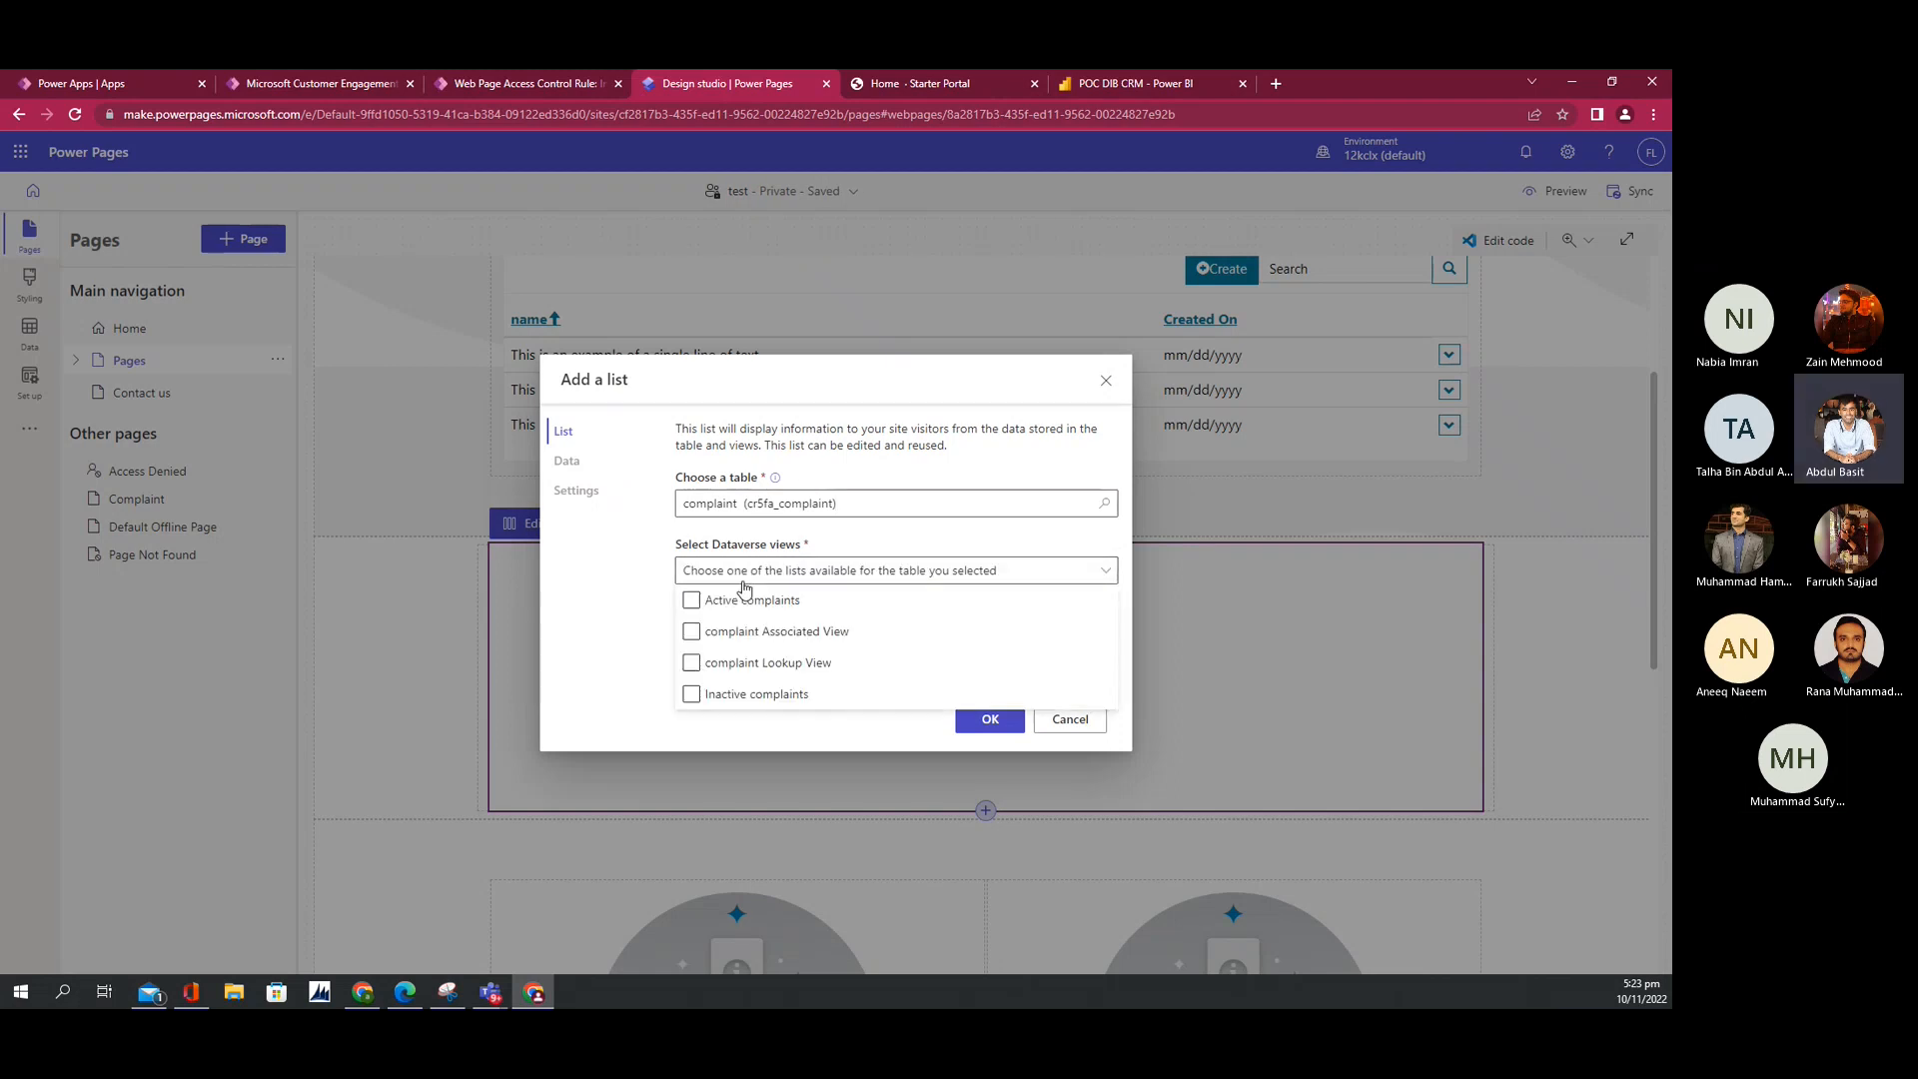
click(691, 600)
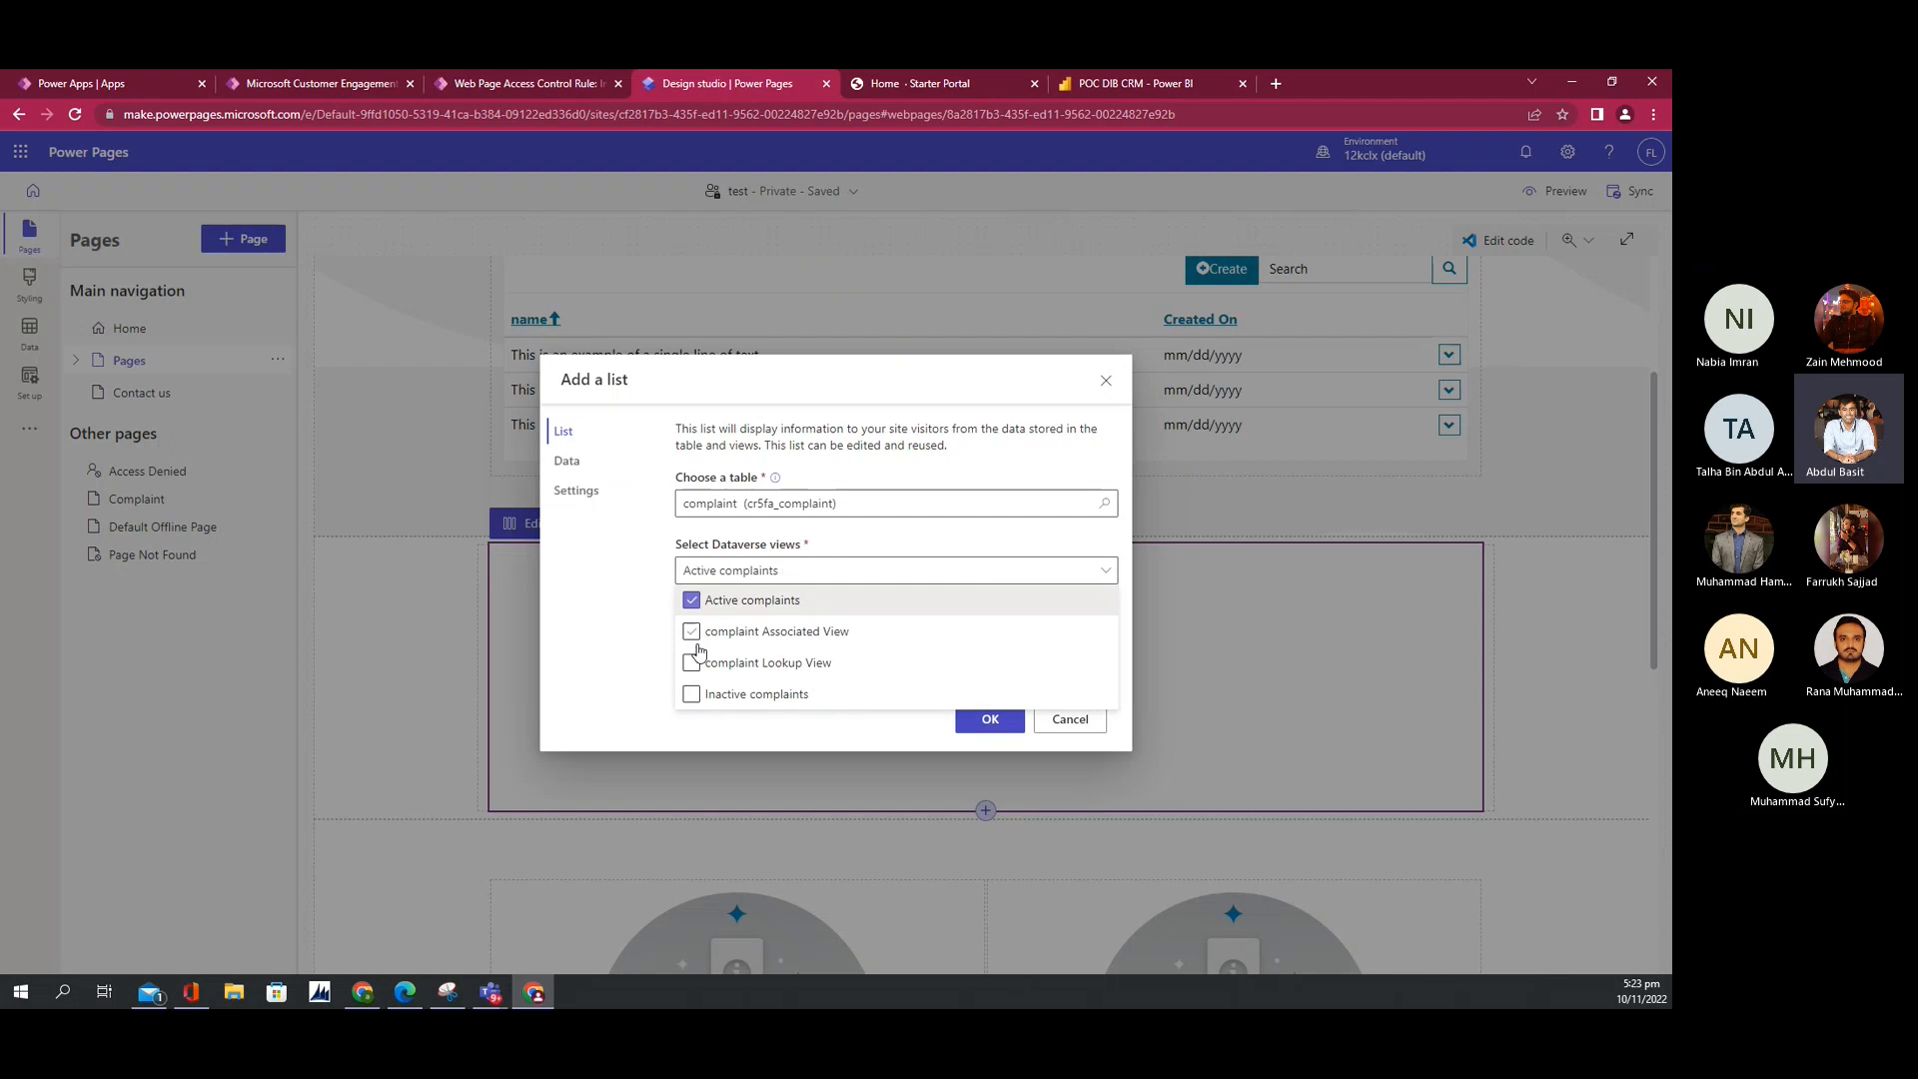
click(692, 633)
click(692, 663)
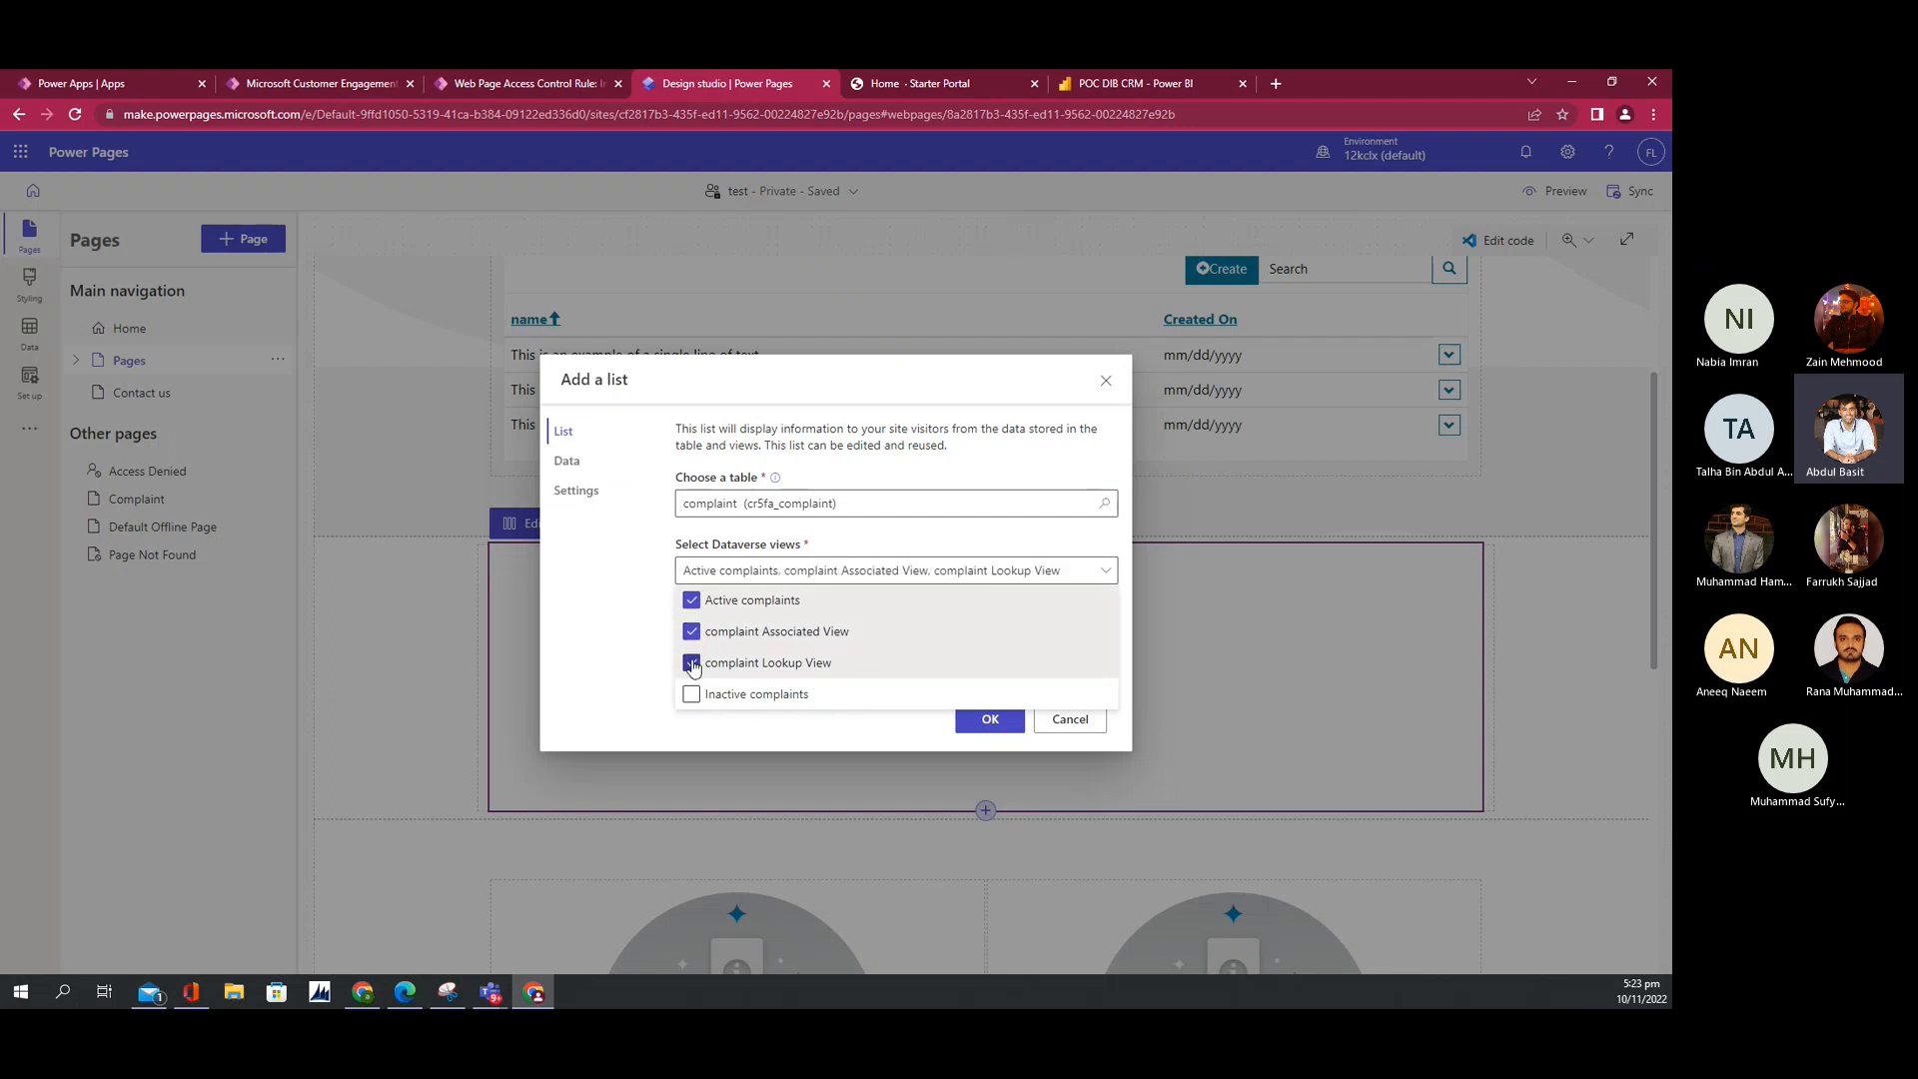
click(879, 730)
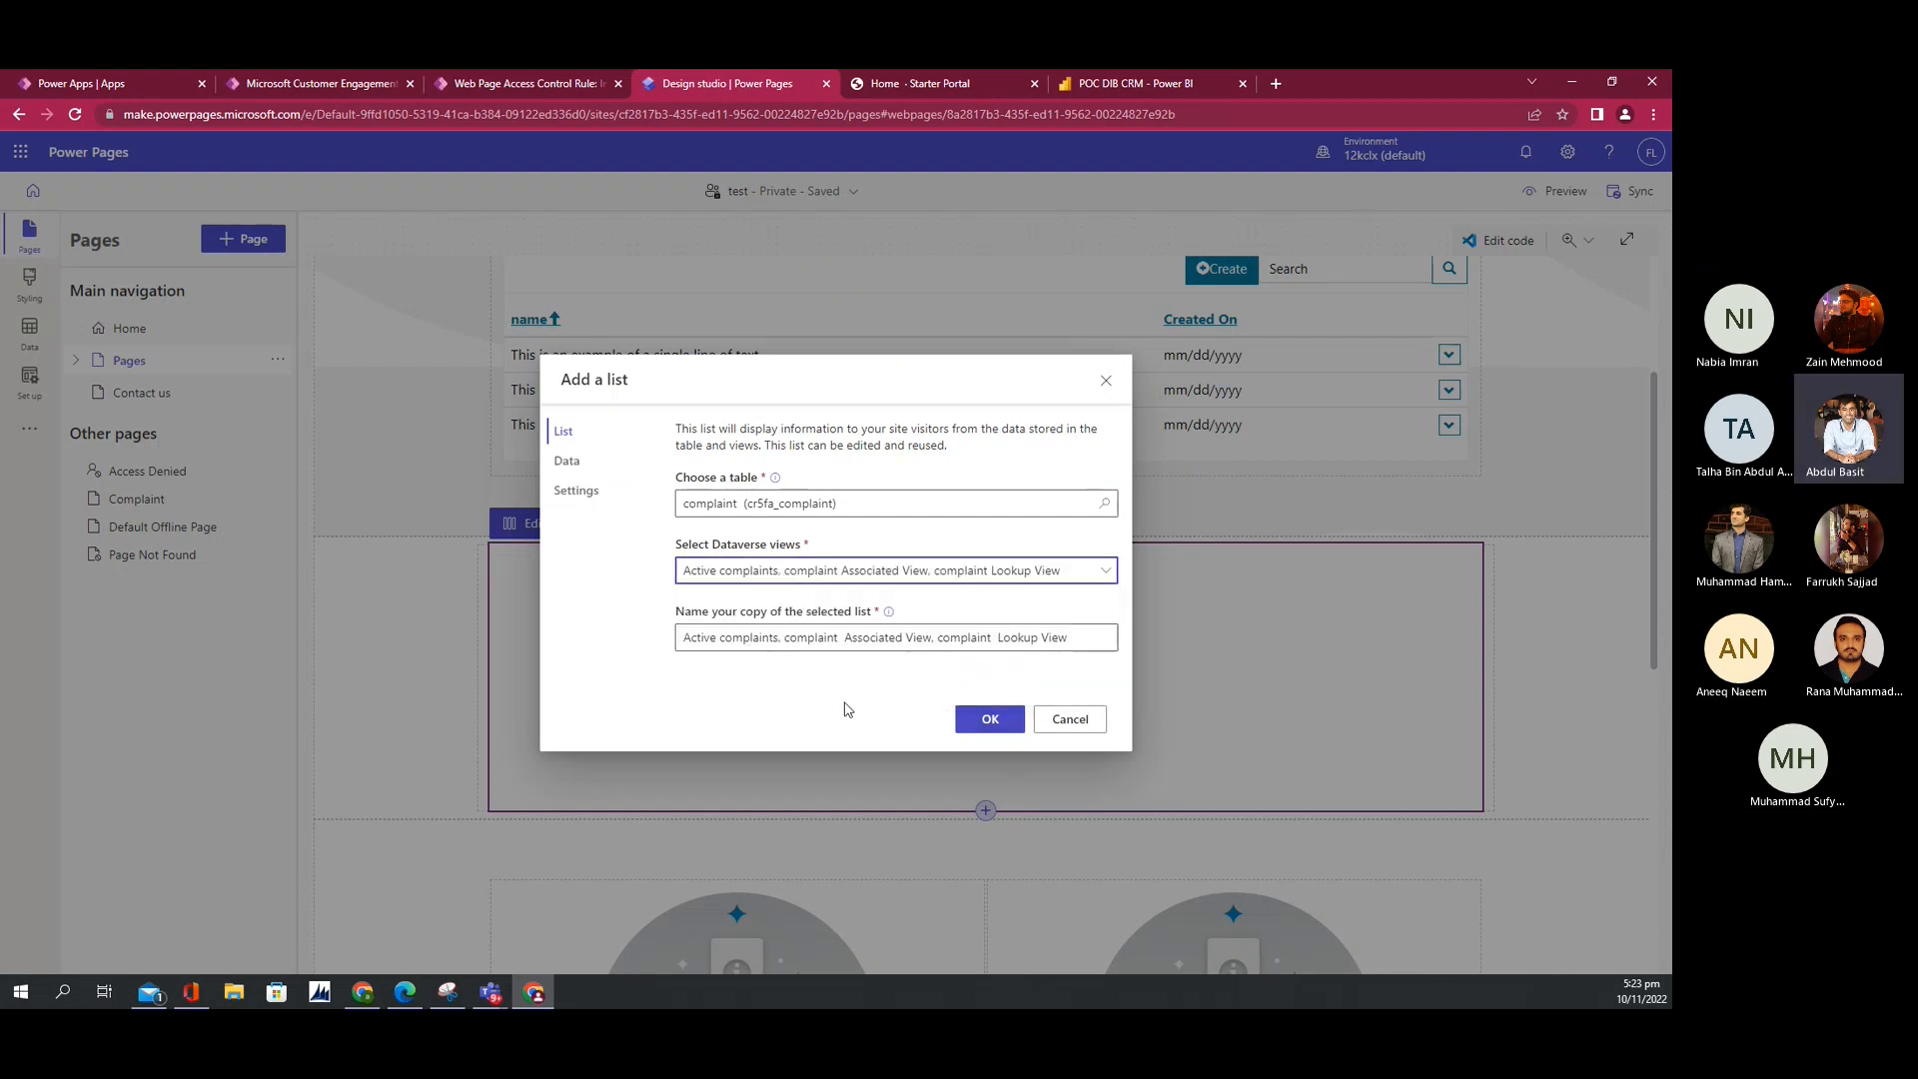
click(757, 642)
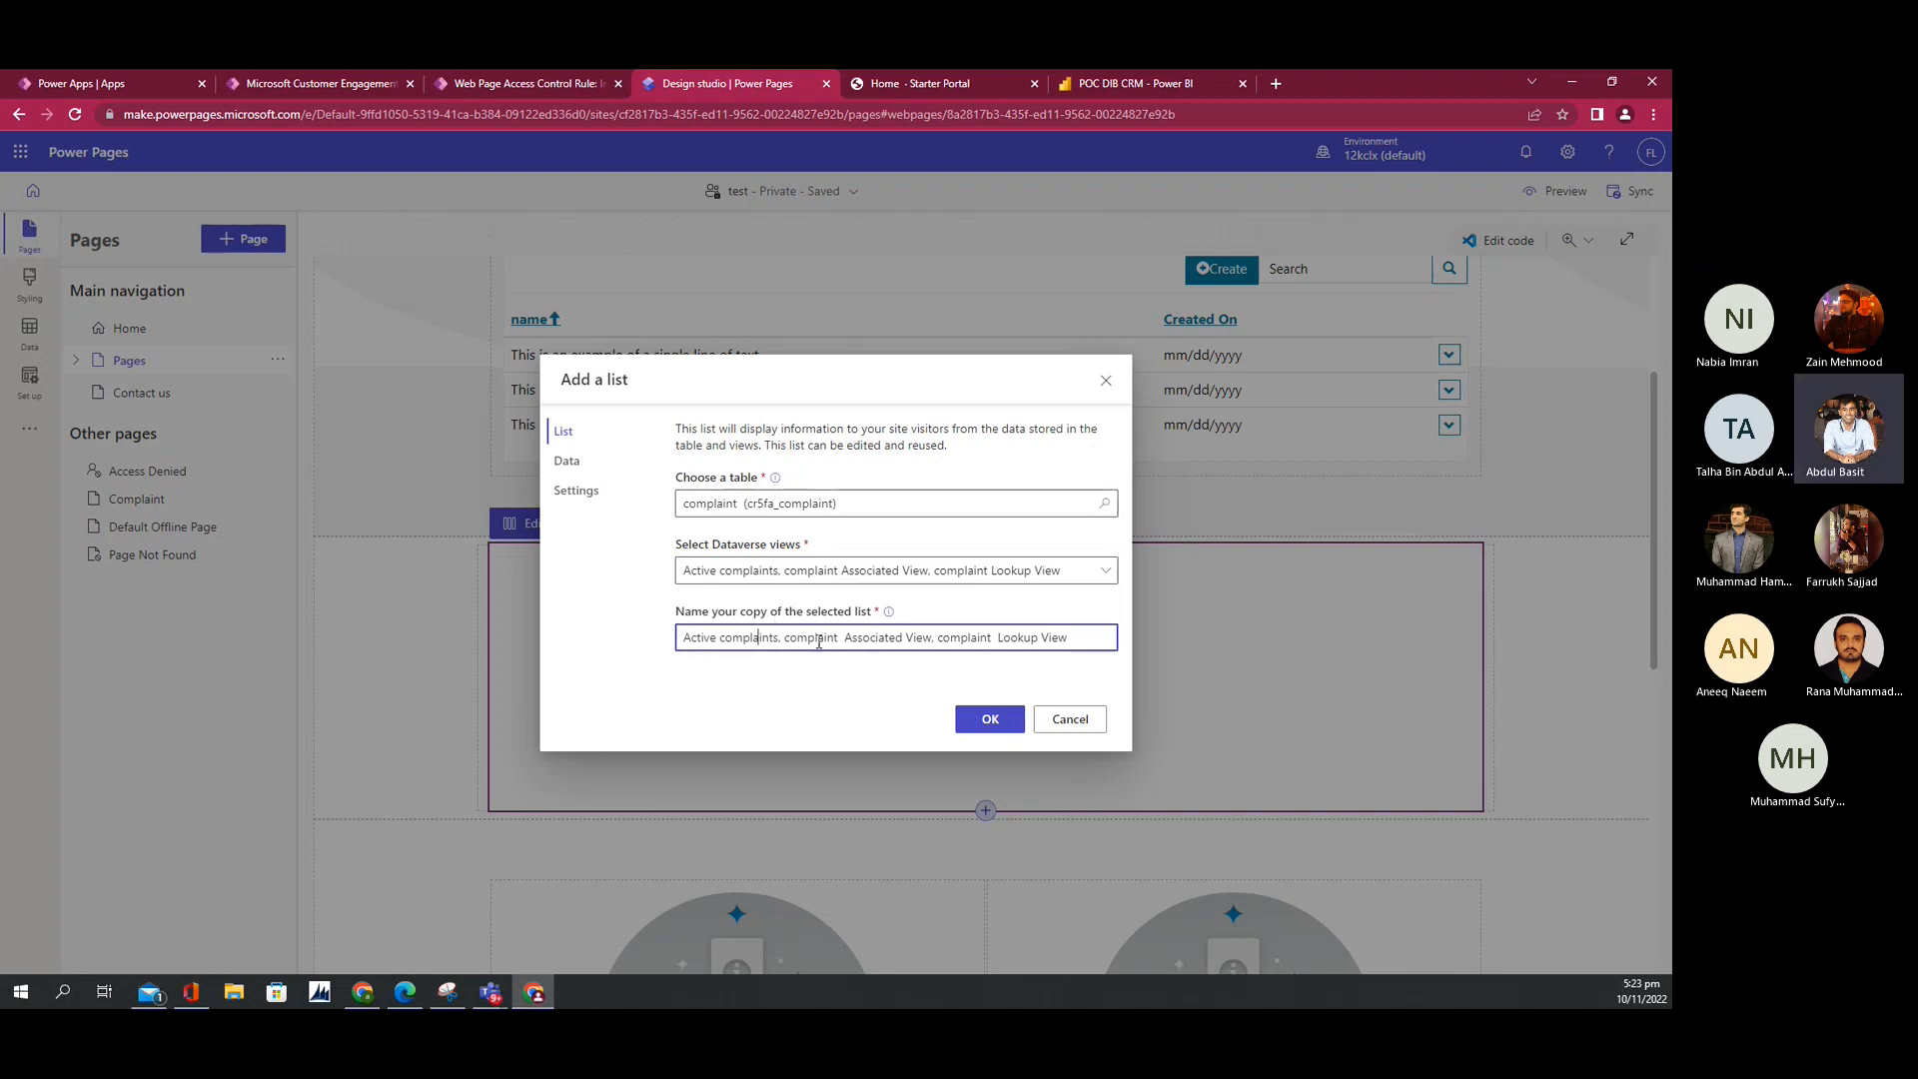
click(566, 461)
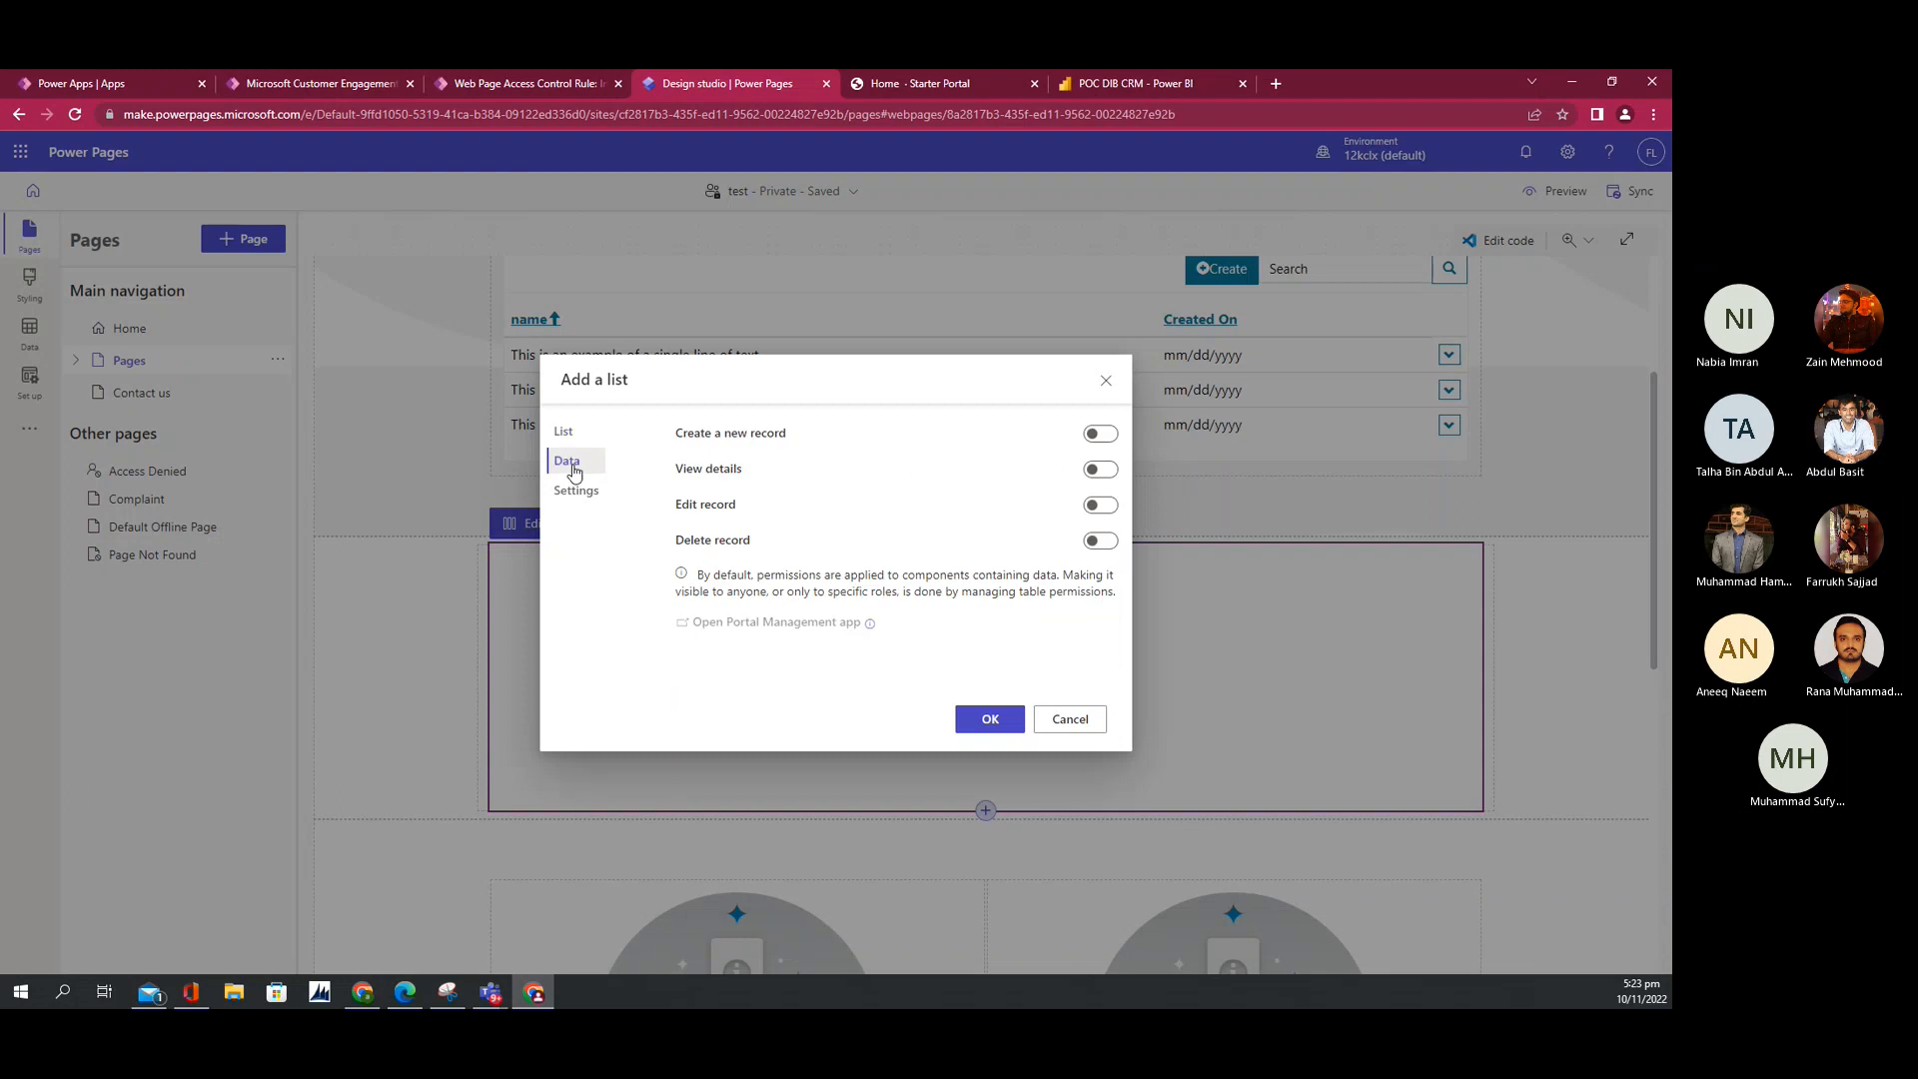
click(563, 432)
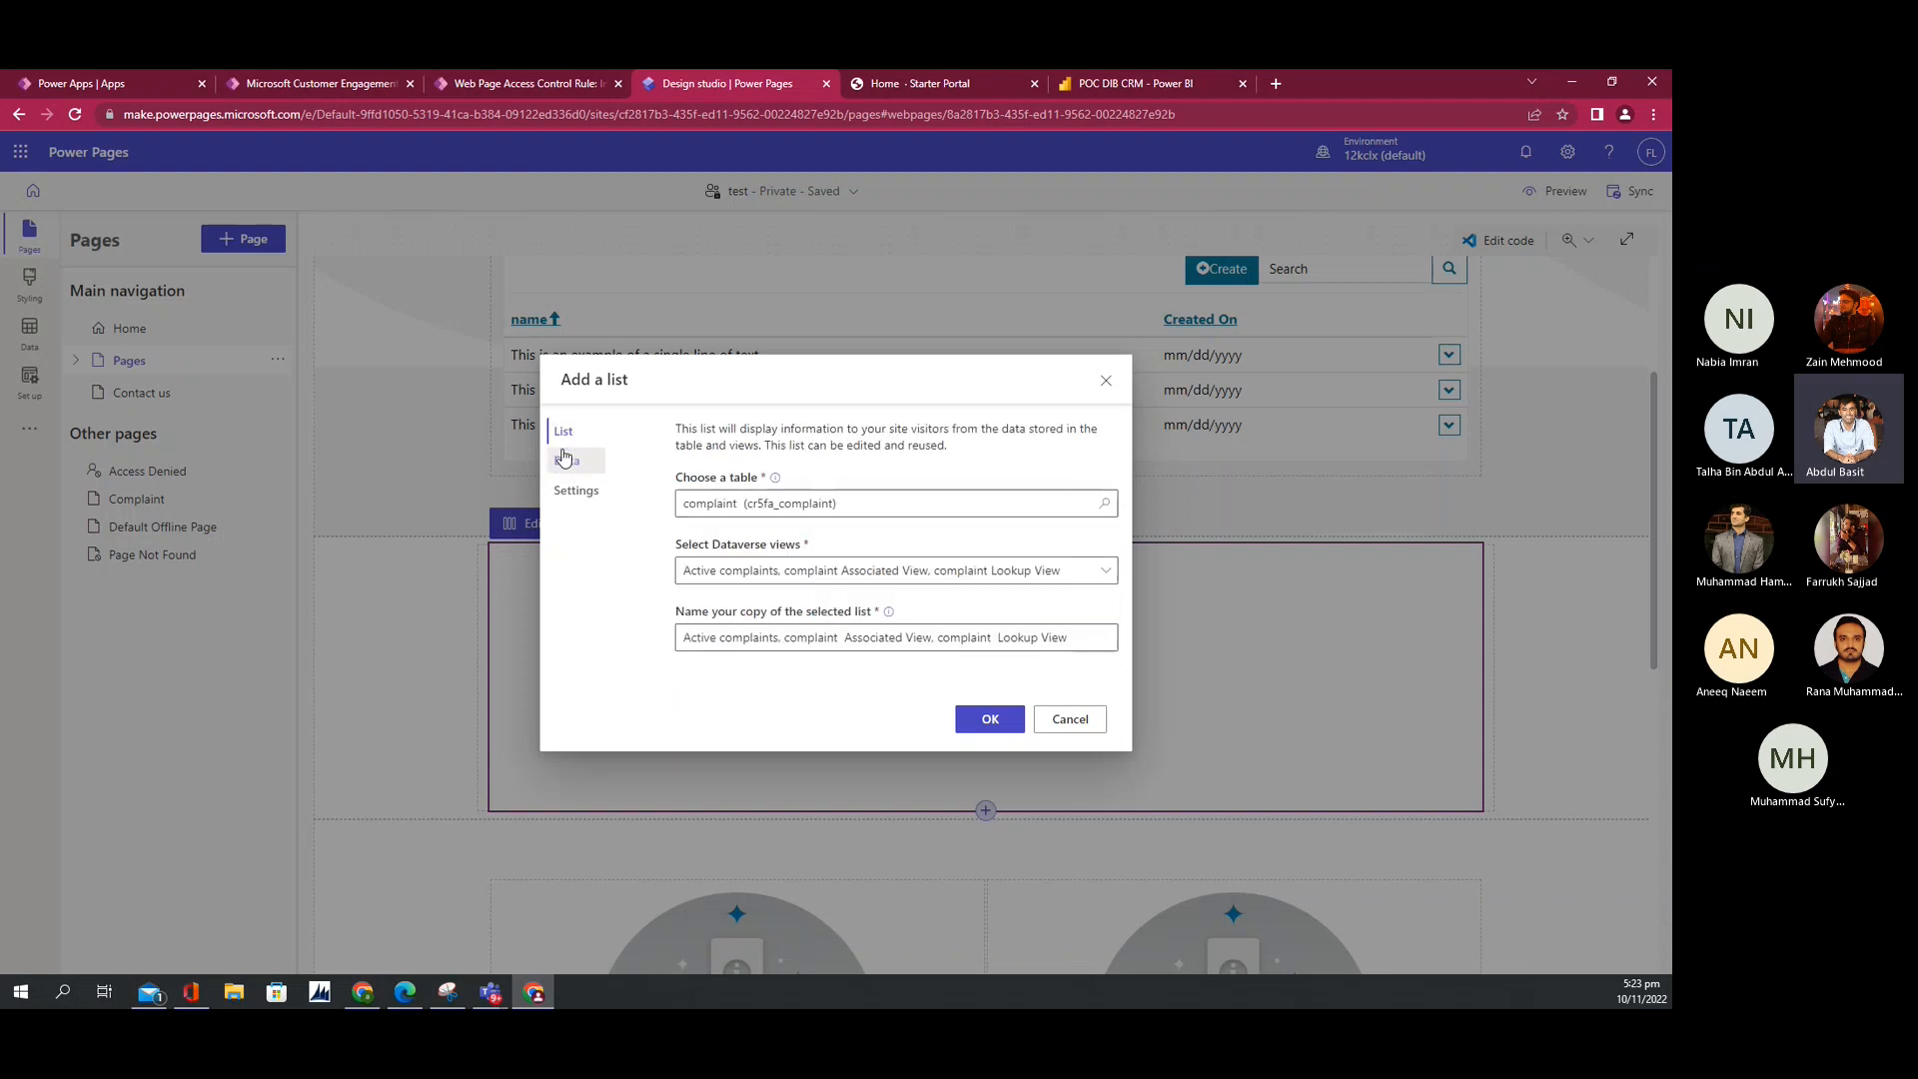
click(993, 720)
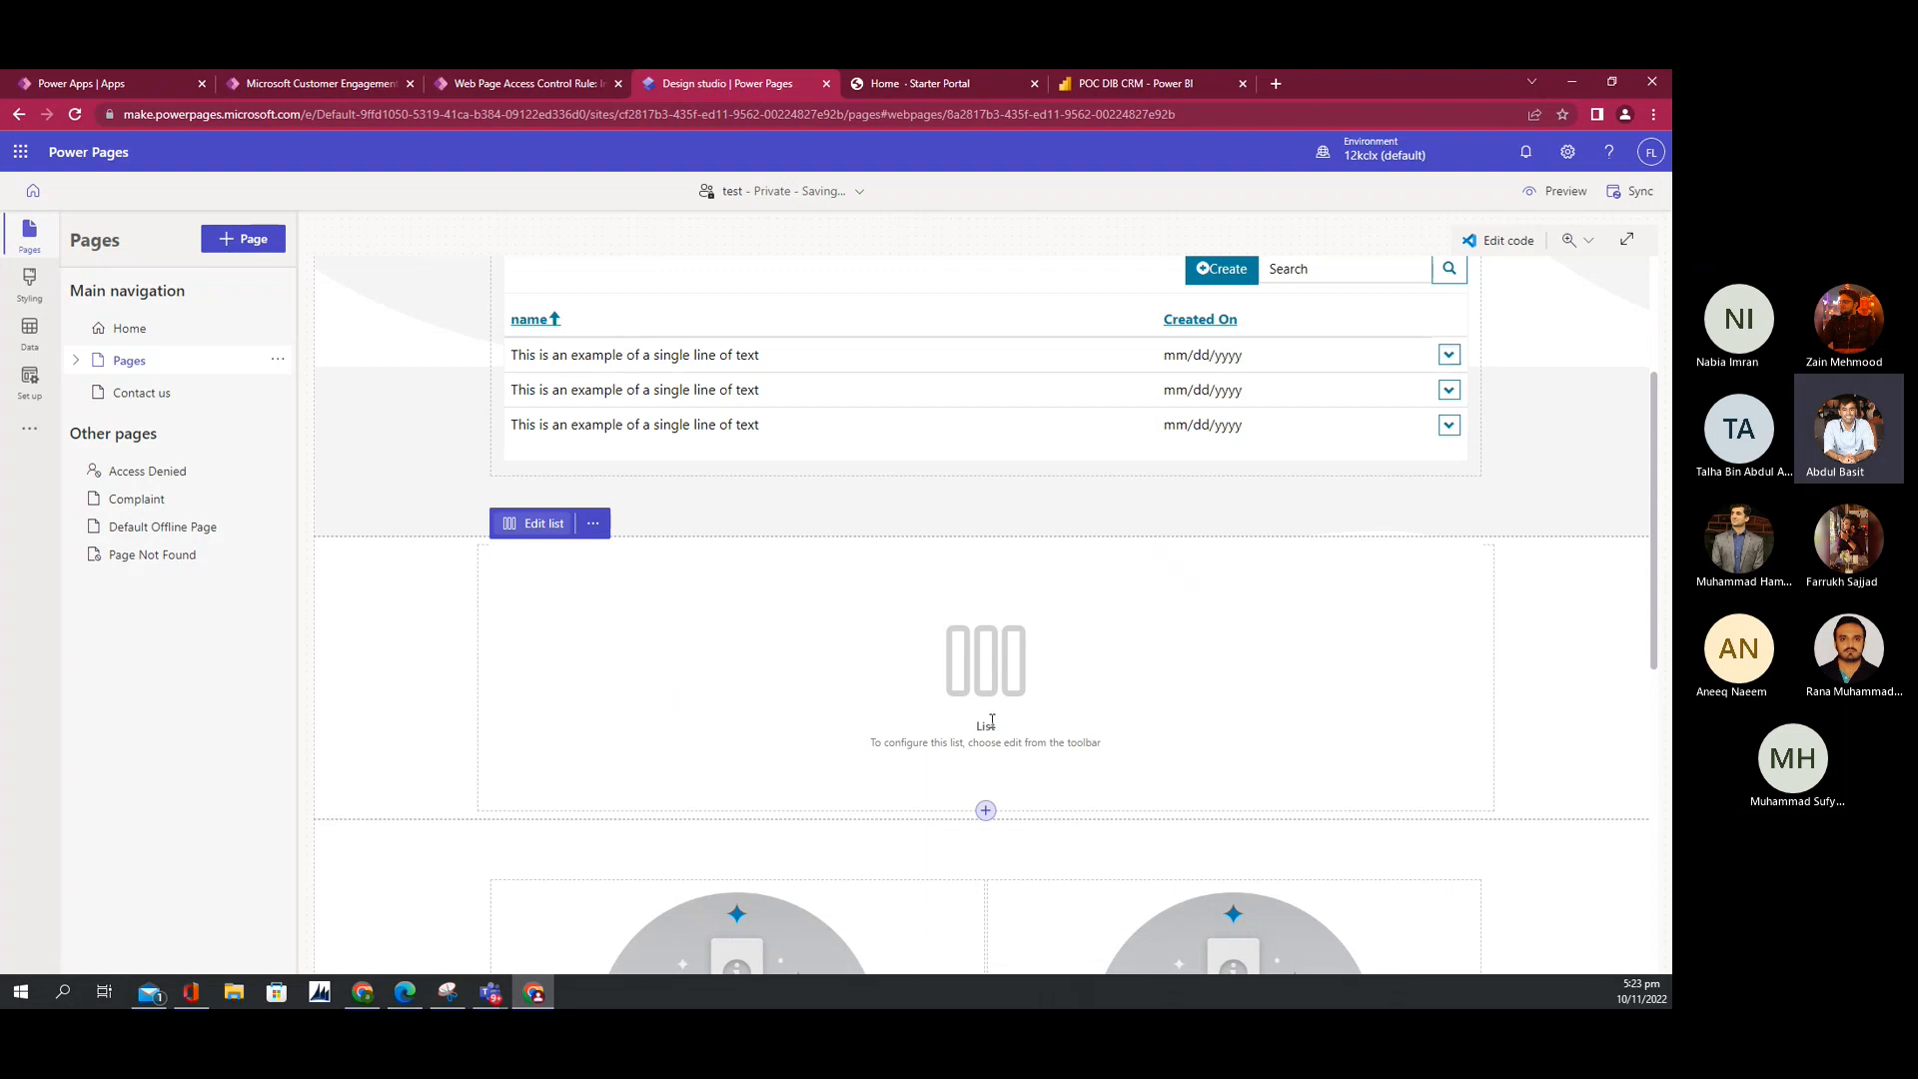
Step: Preview the site at desktop size, then return to the page editor
click(1556, 192)
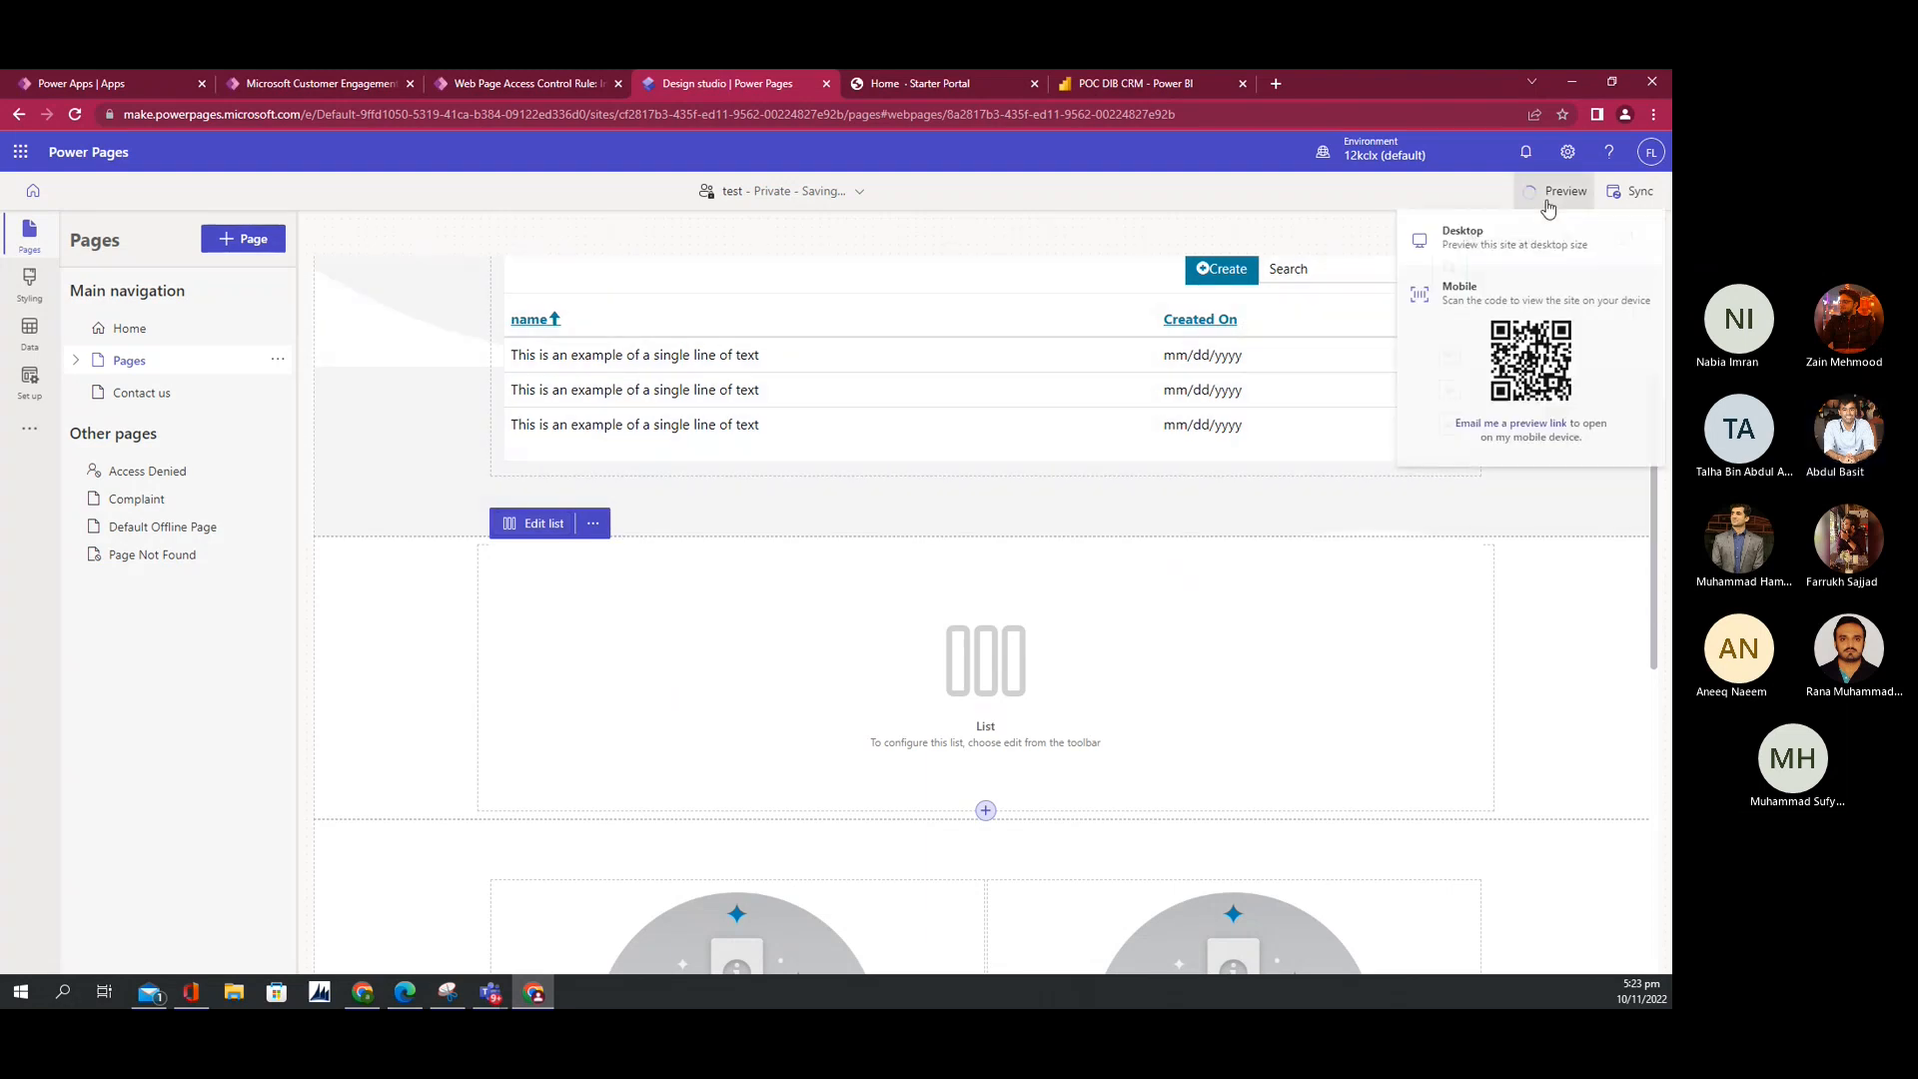
click(1476, 245)
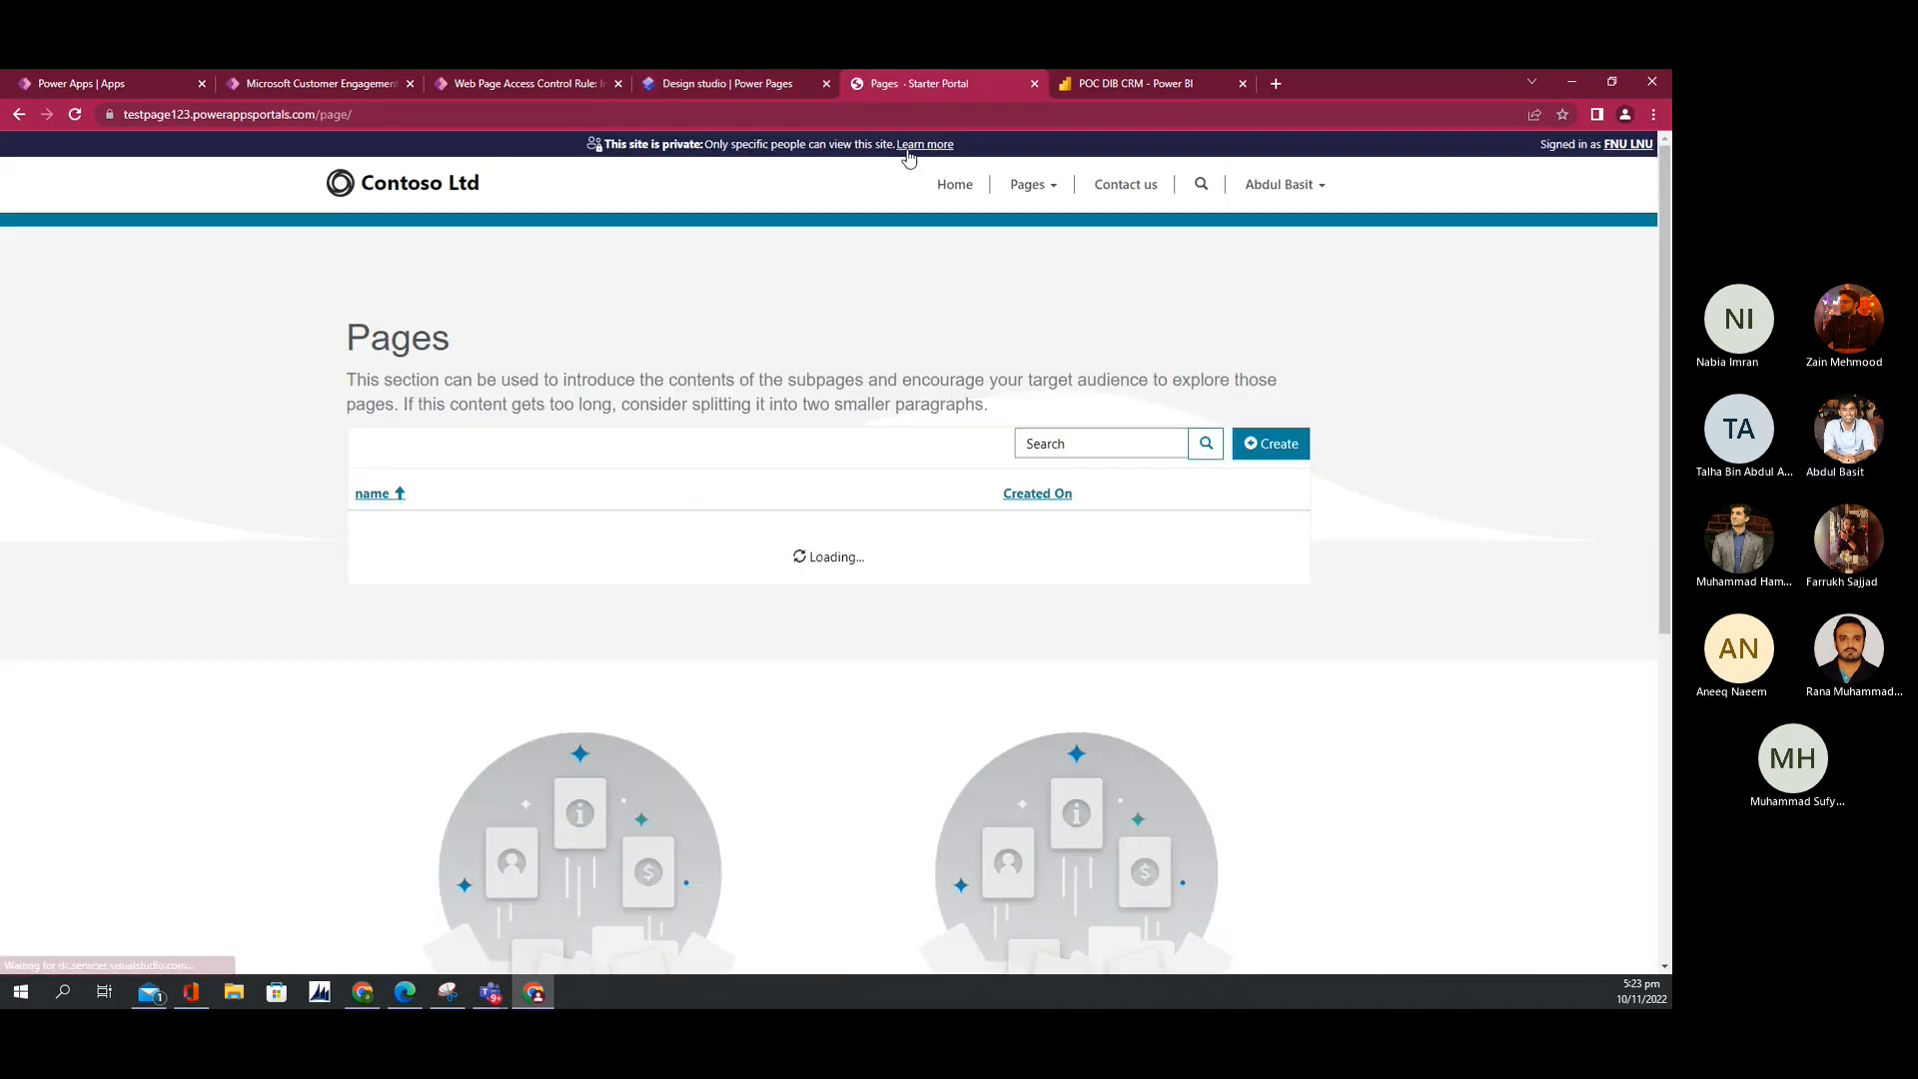
scroll(886, 484, down, 3)
scroll(887, 483, up, 1)
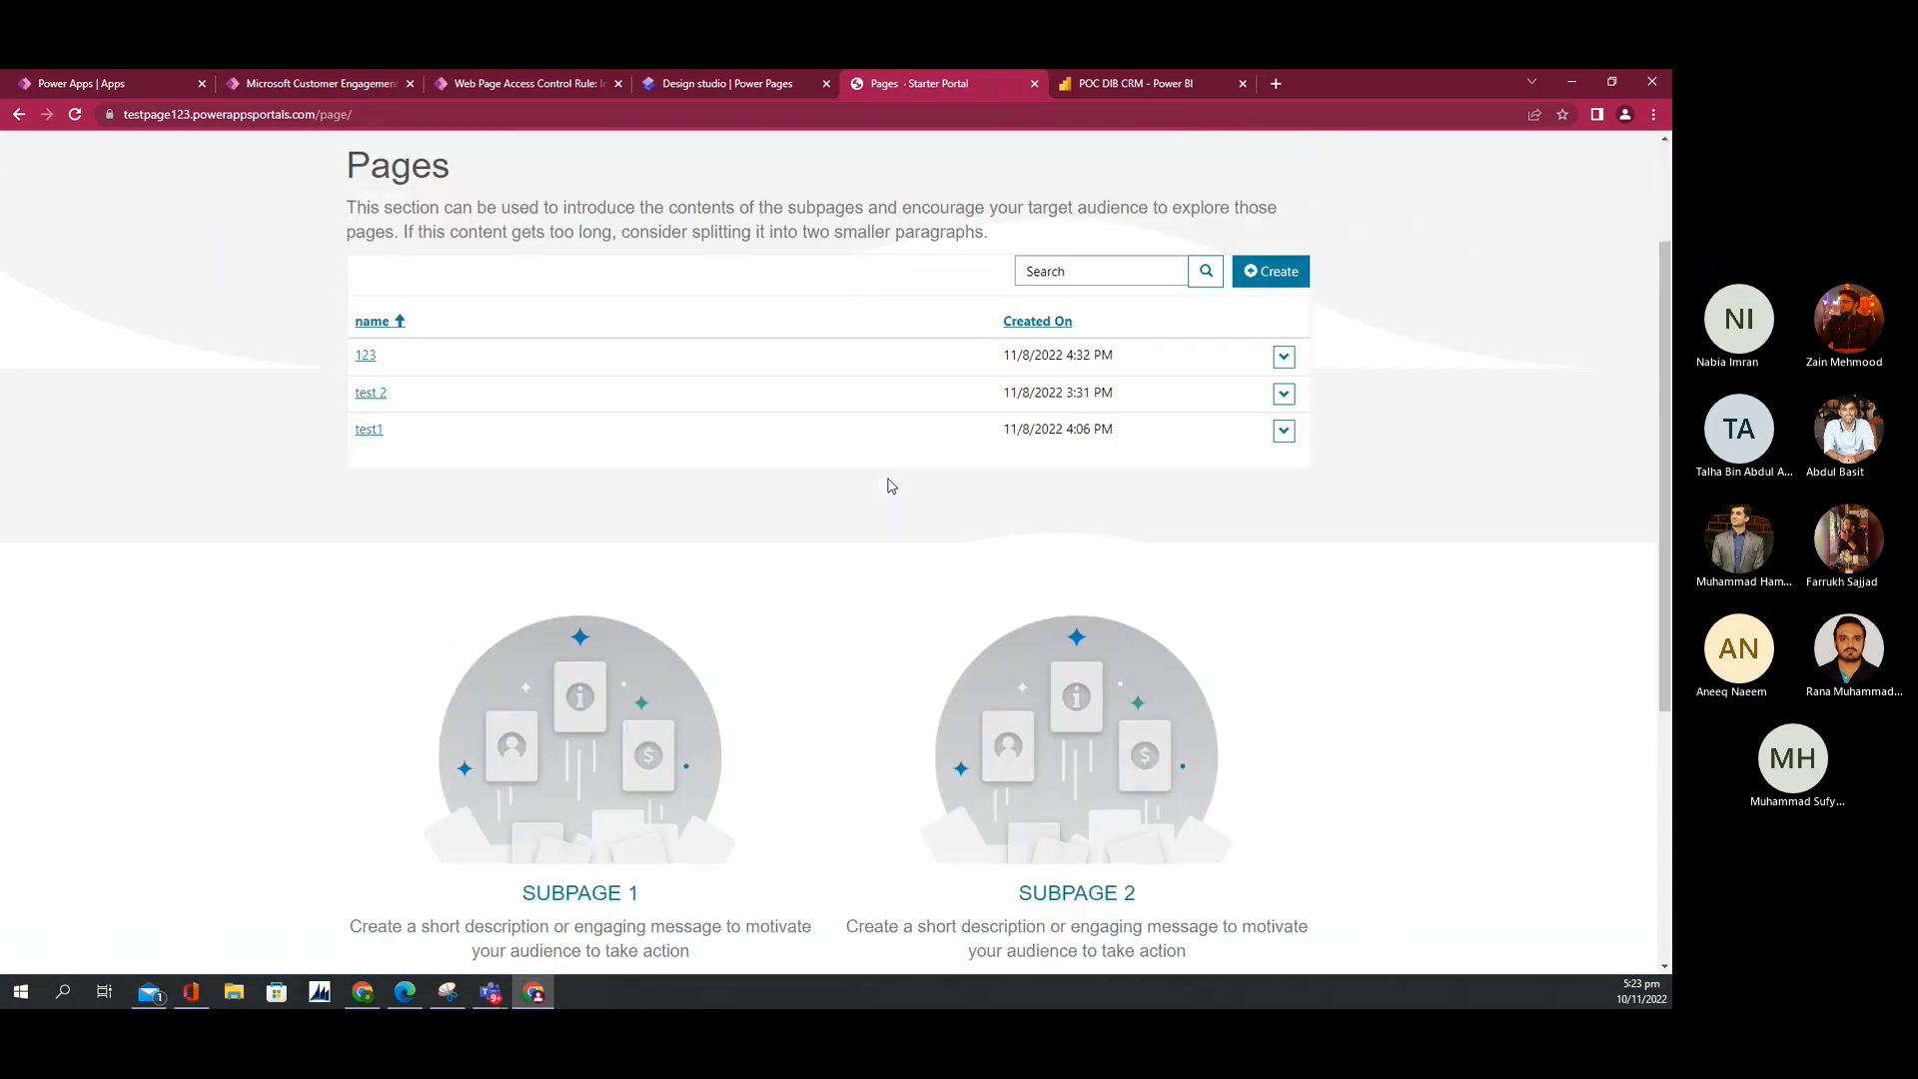
click(670, 88)
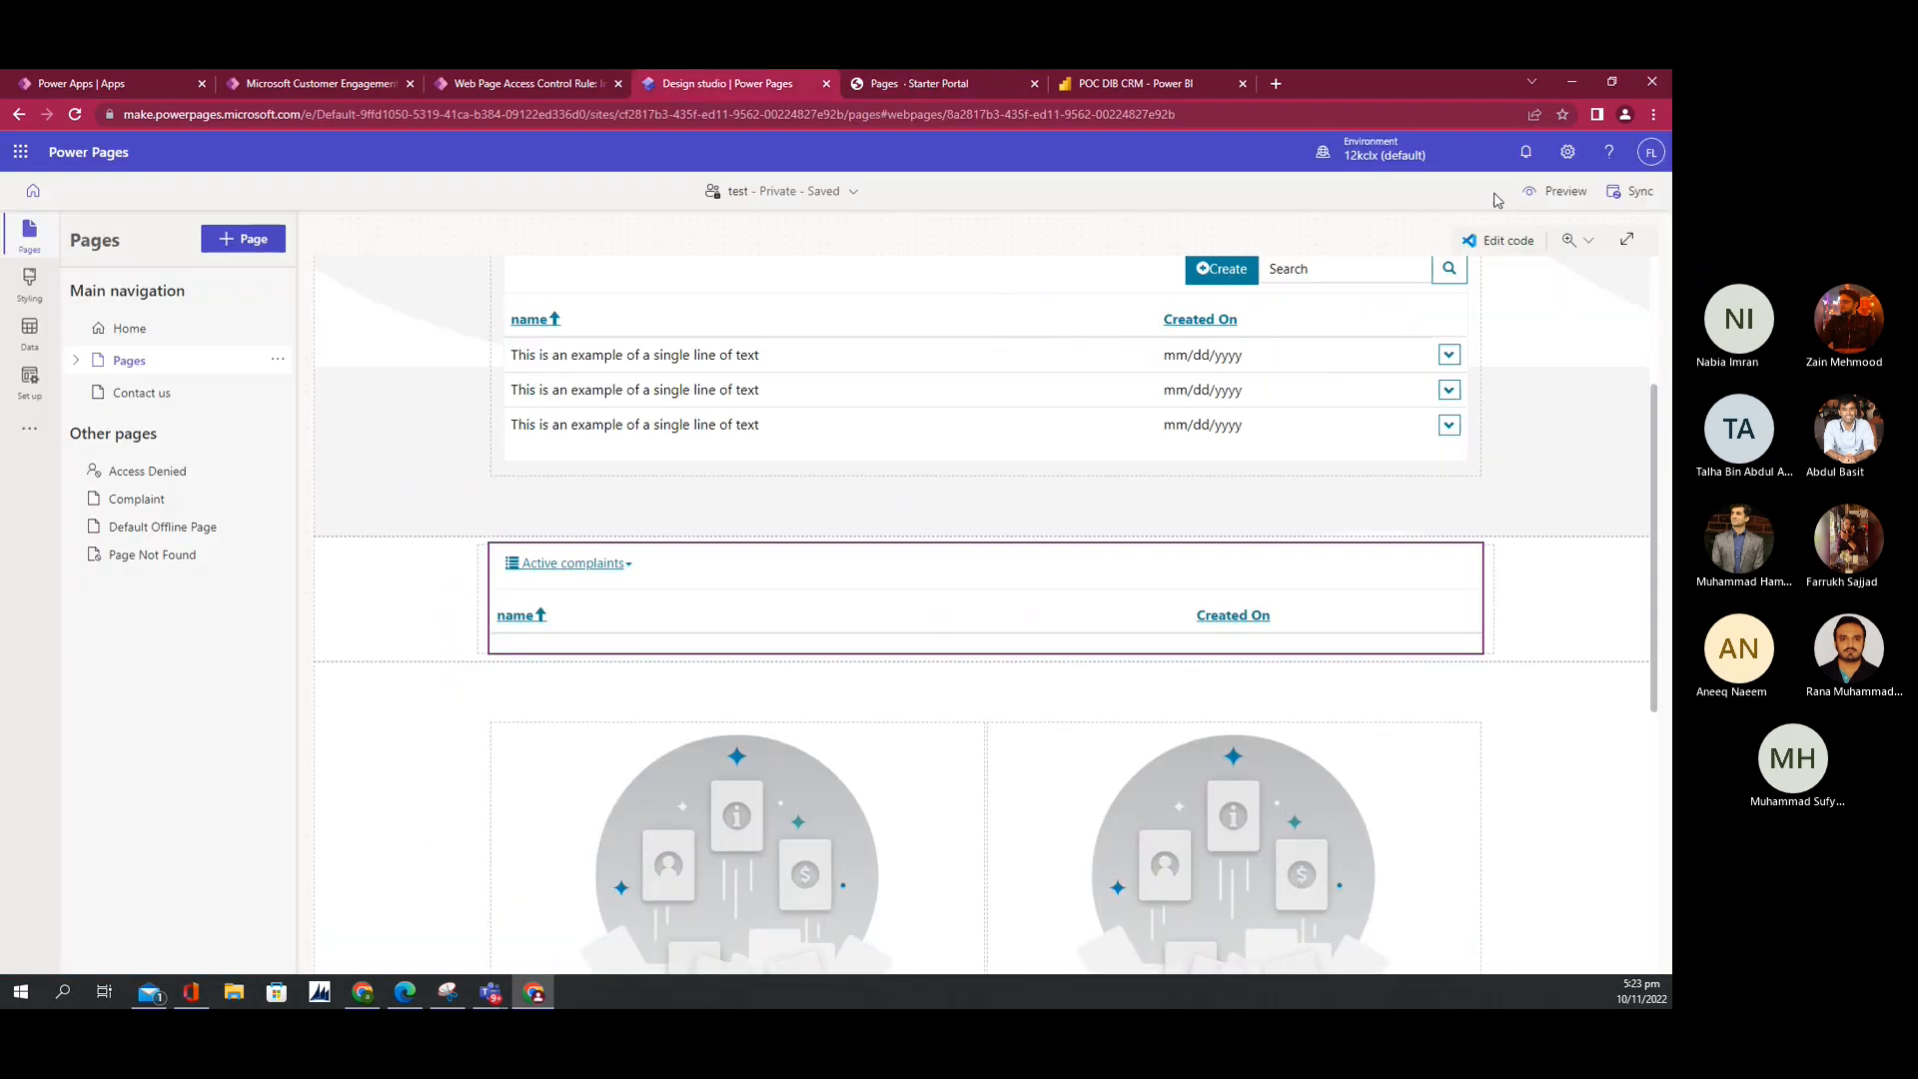
Step: Re-preview on desktop, check the complaint view switcher and record 123's action dropdown
click(1532, 193)
click(1529, 252)
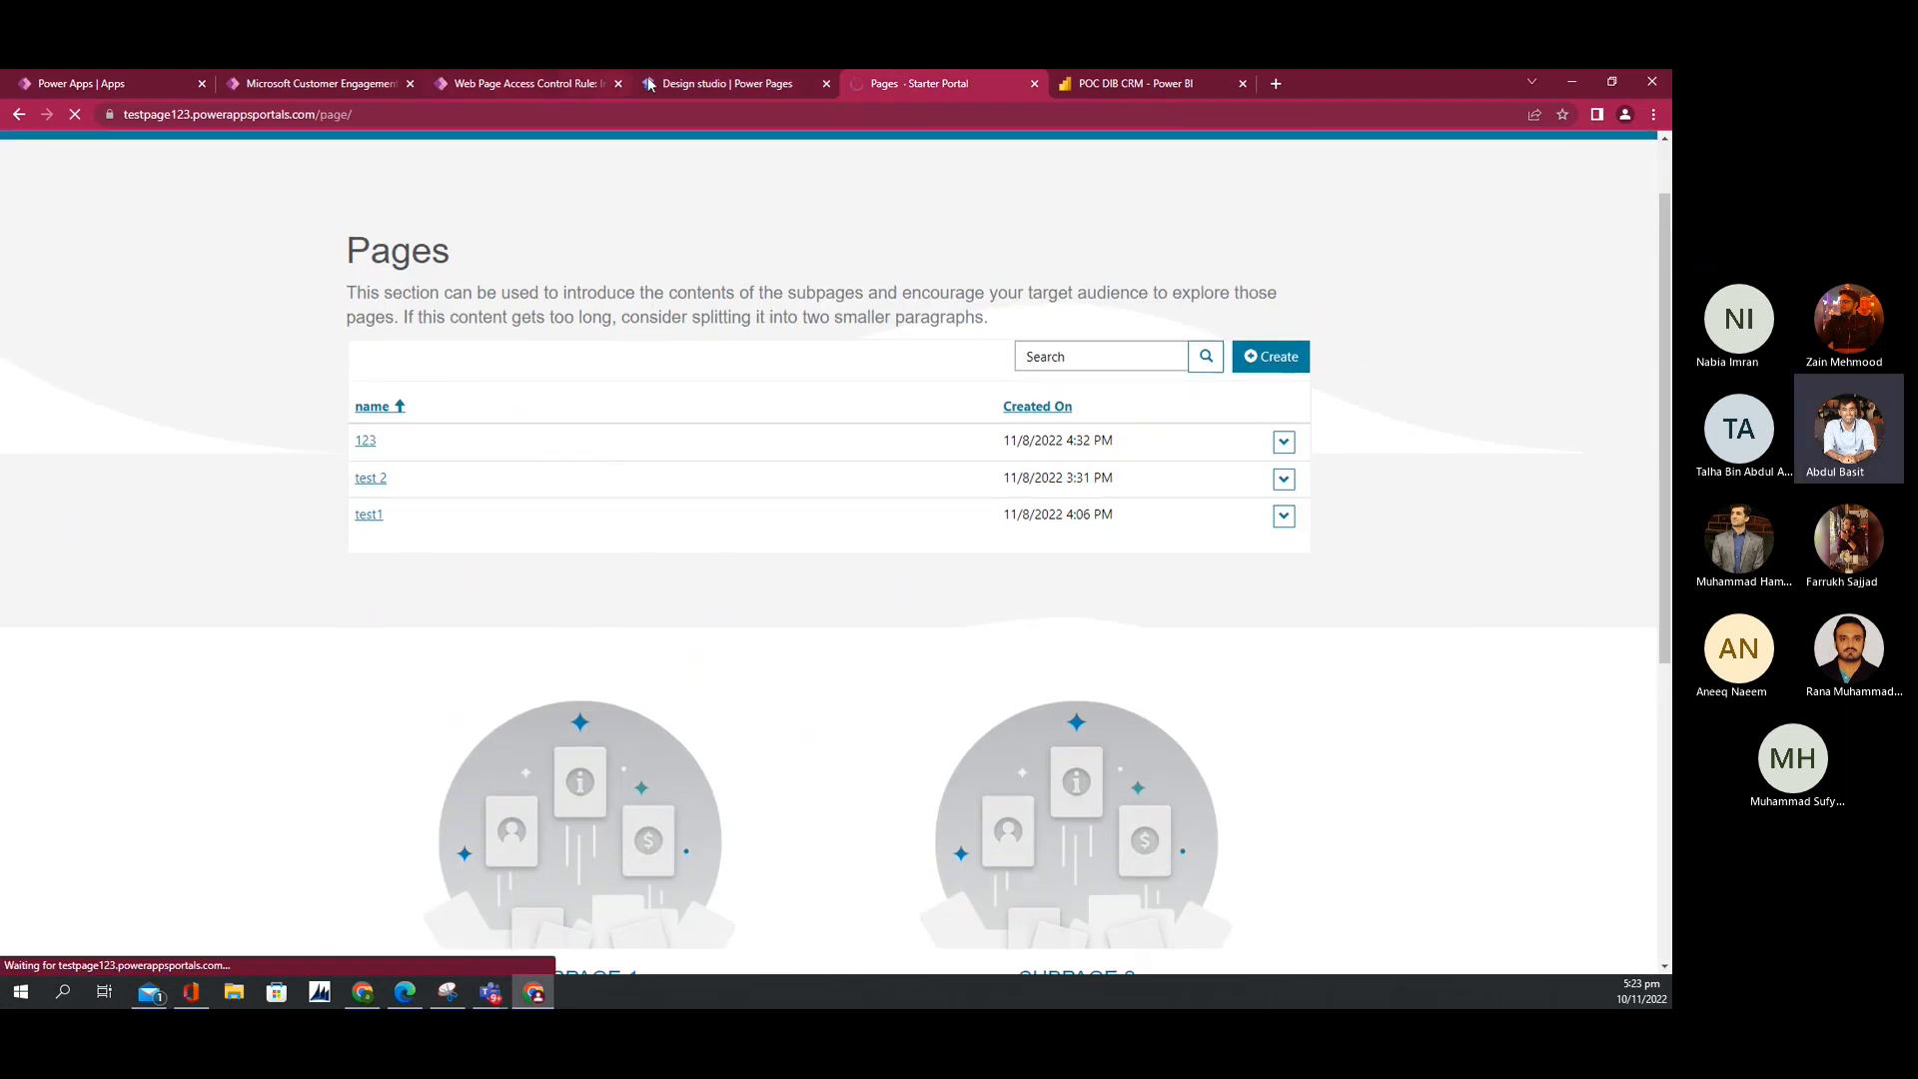
mouse_move(669, 87)
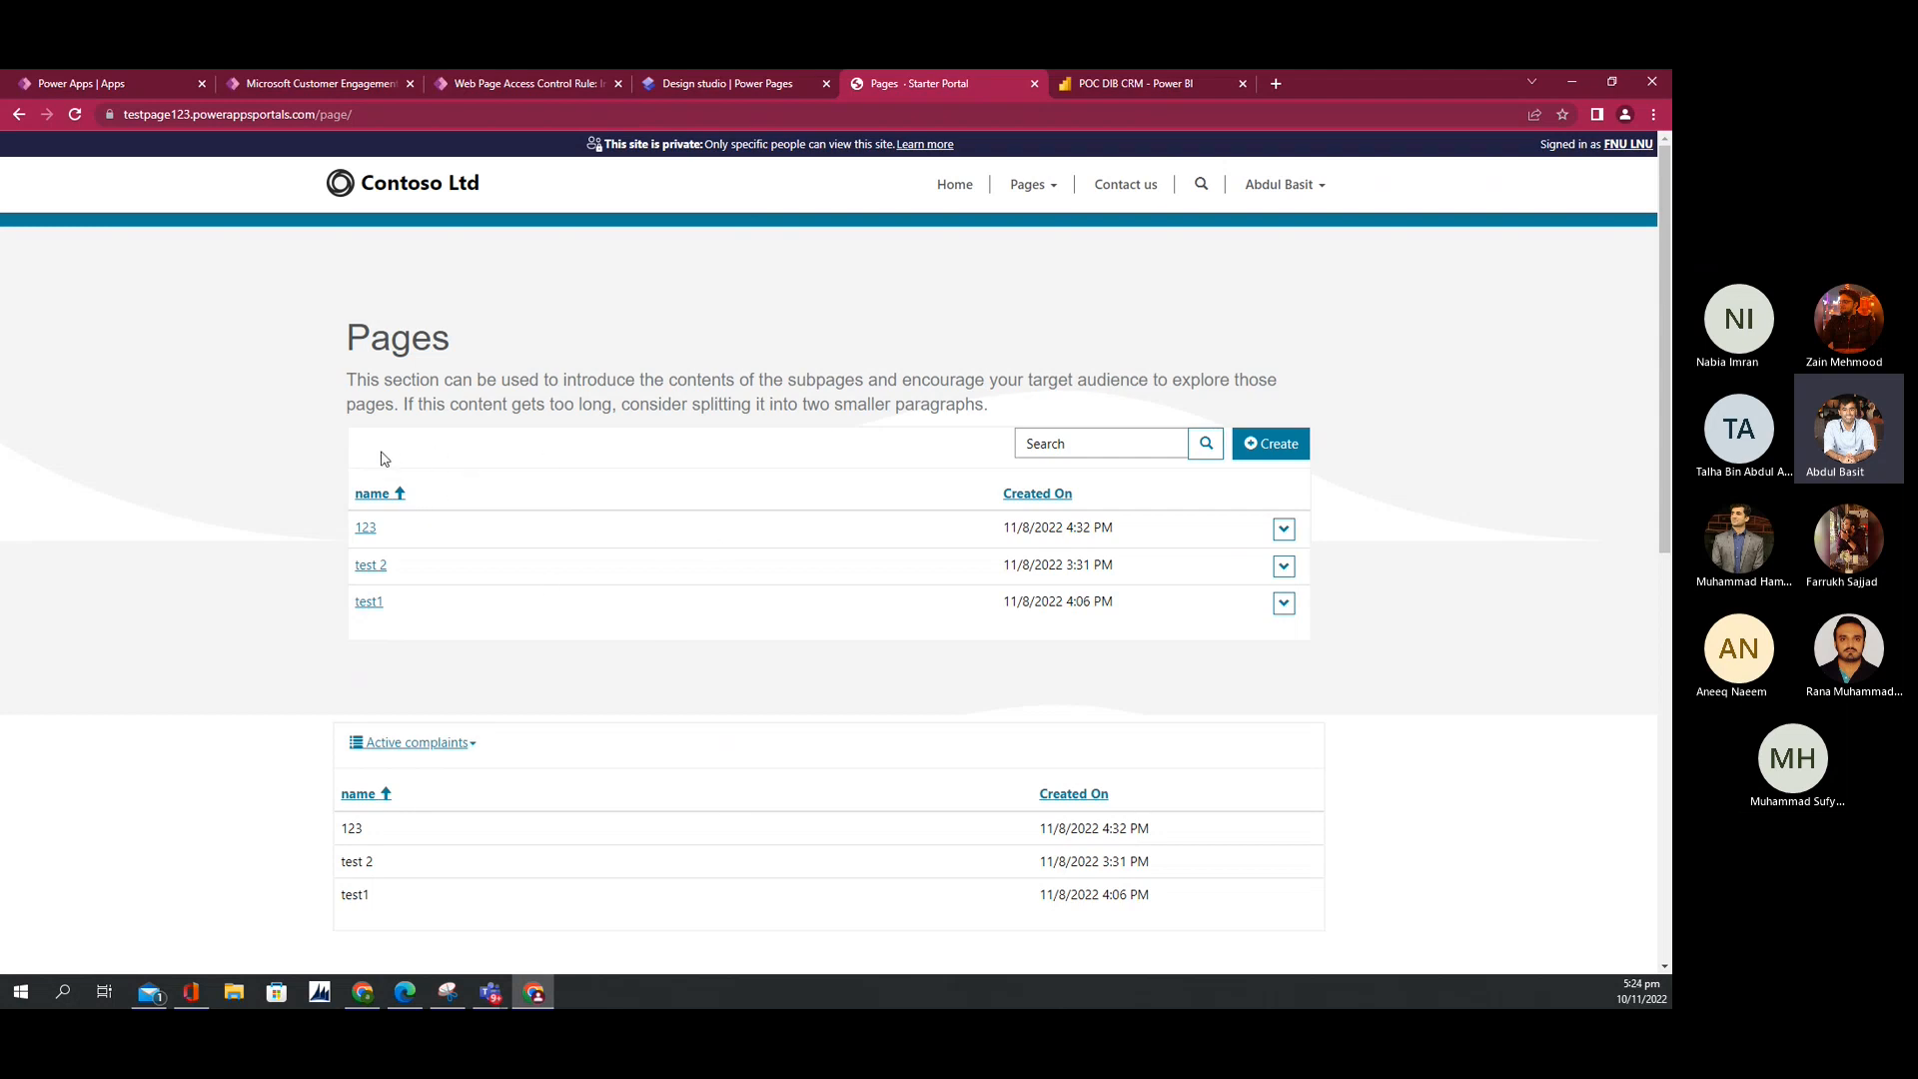
click(474, 747)
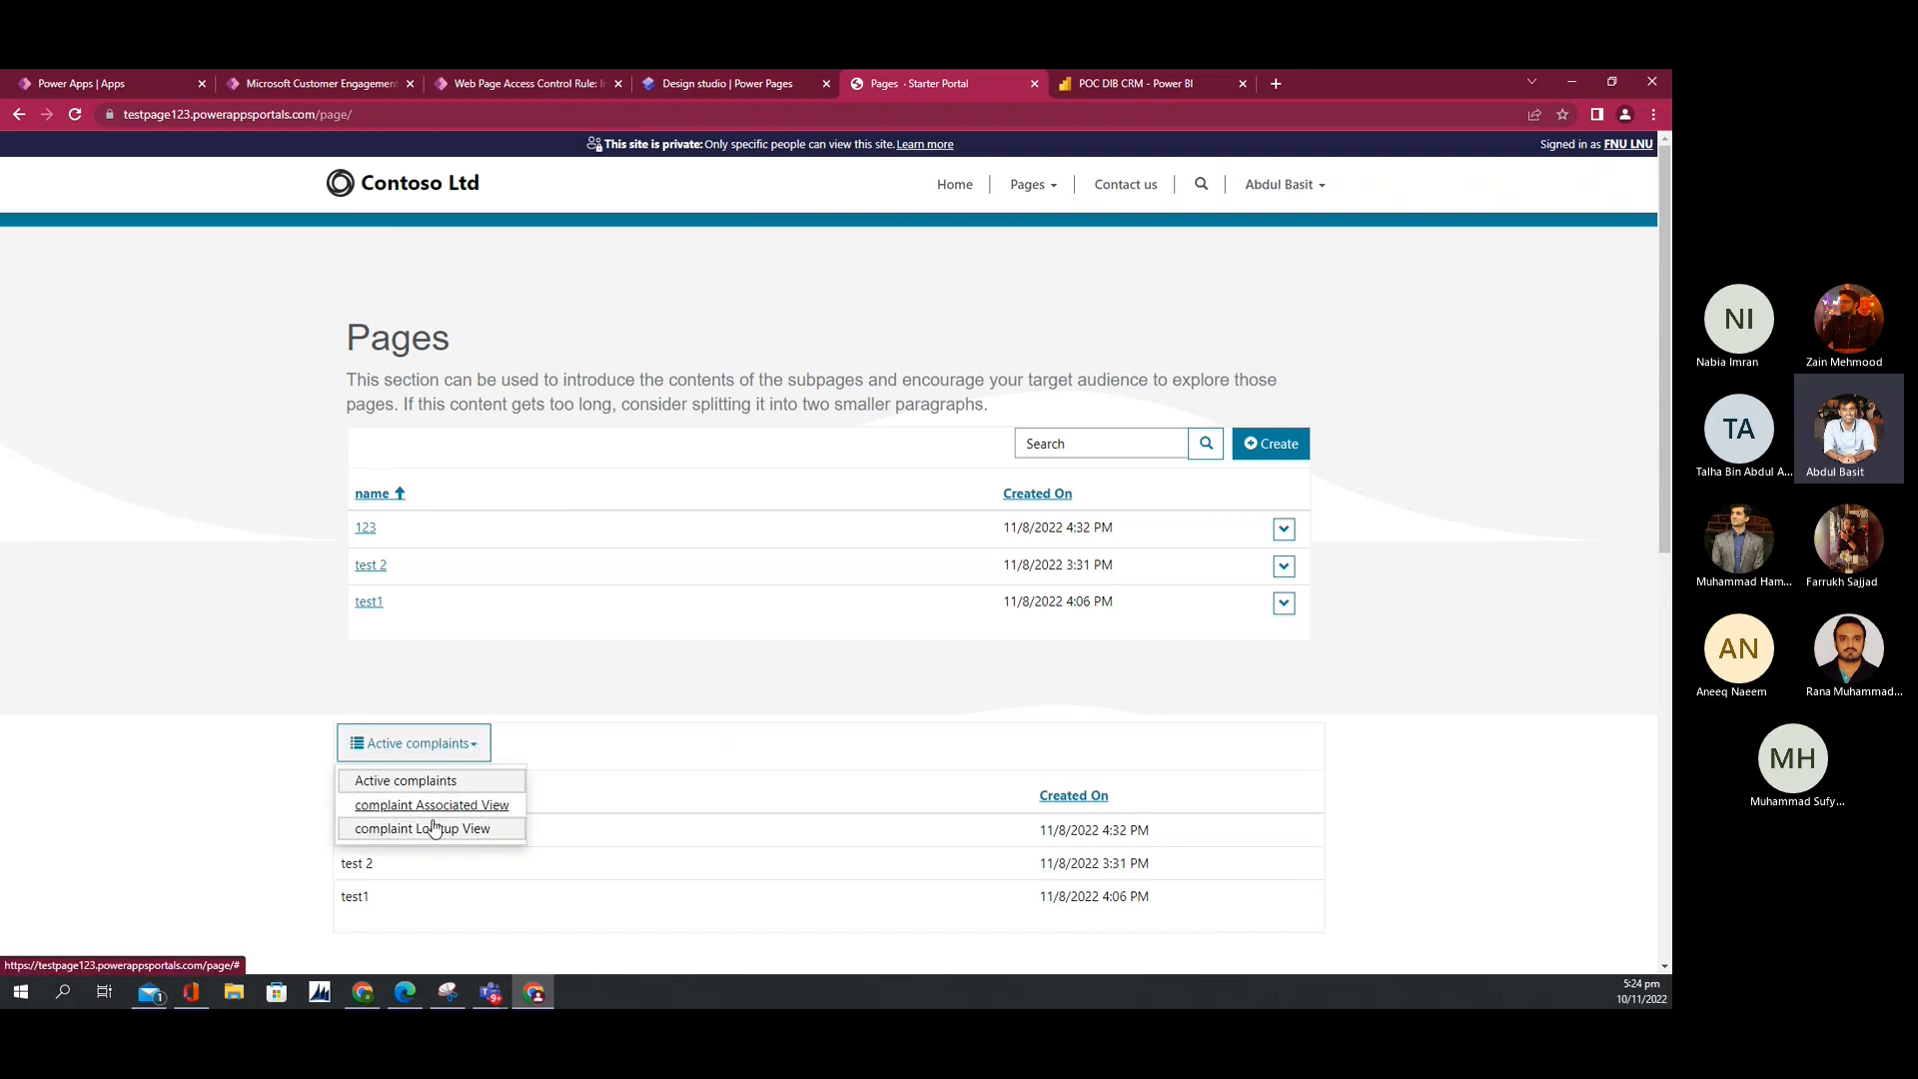
click(779, 648)
click(1149, 443)
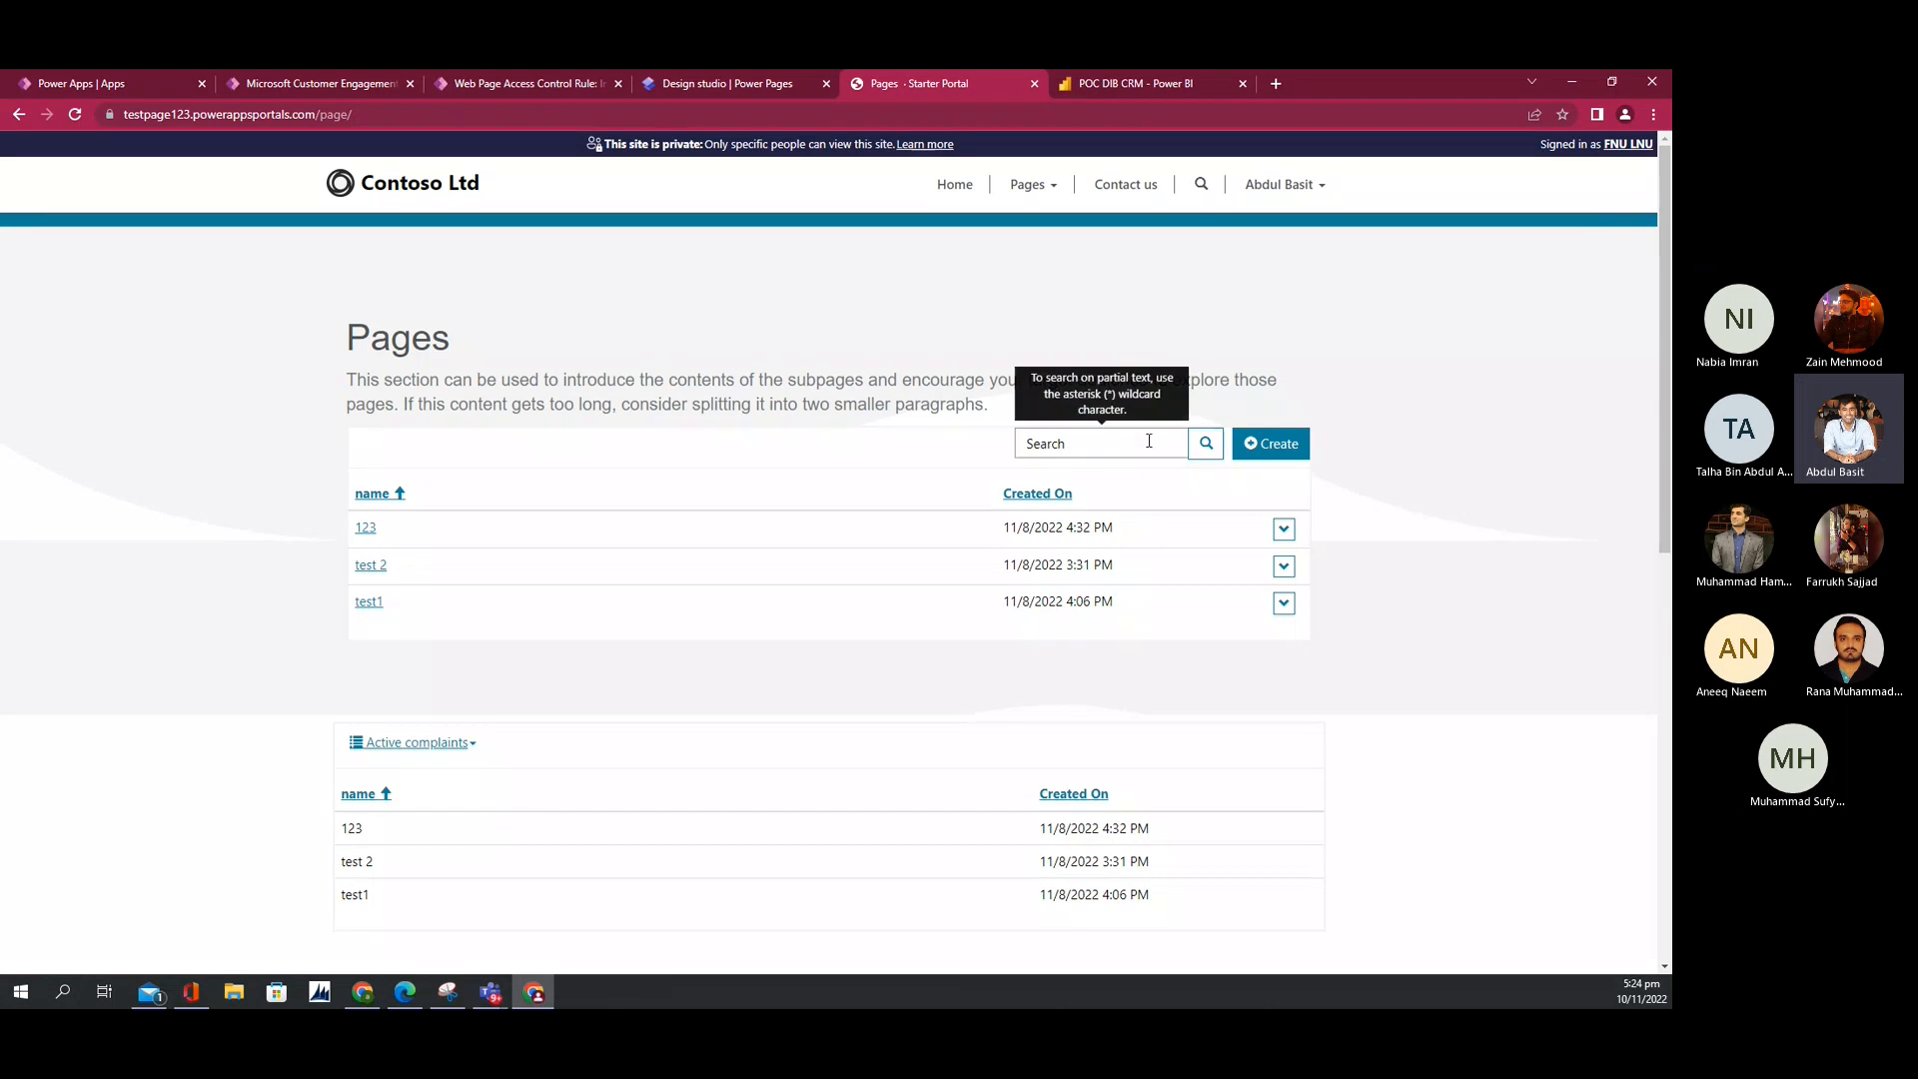
click(1285, 533)
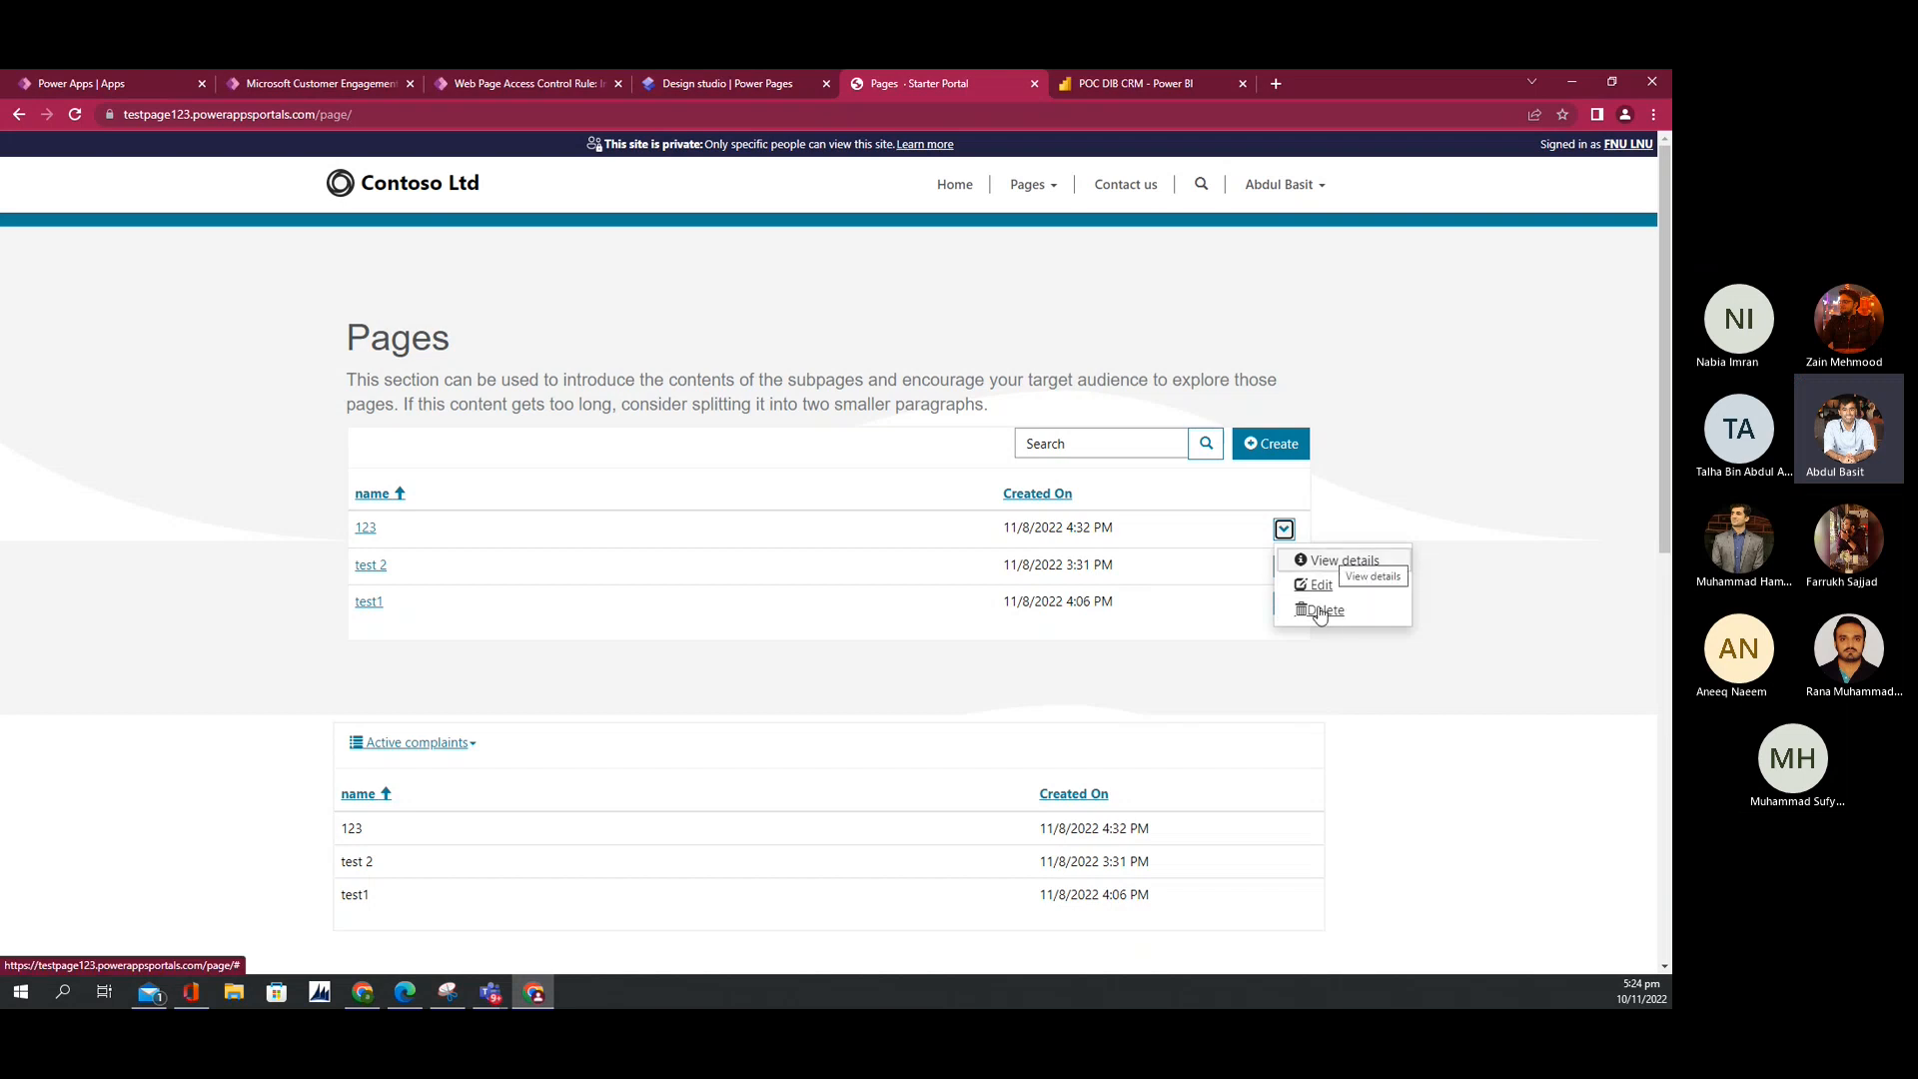
scroll(1149, 809, down, 1)
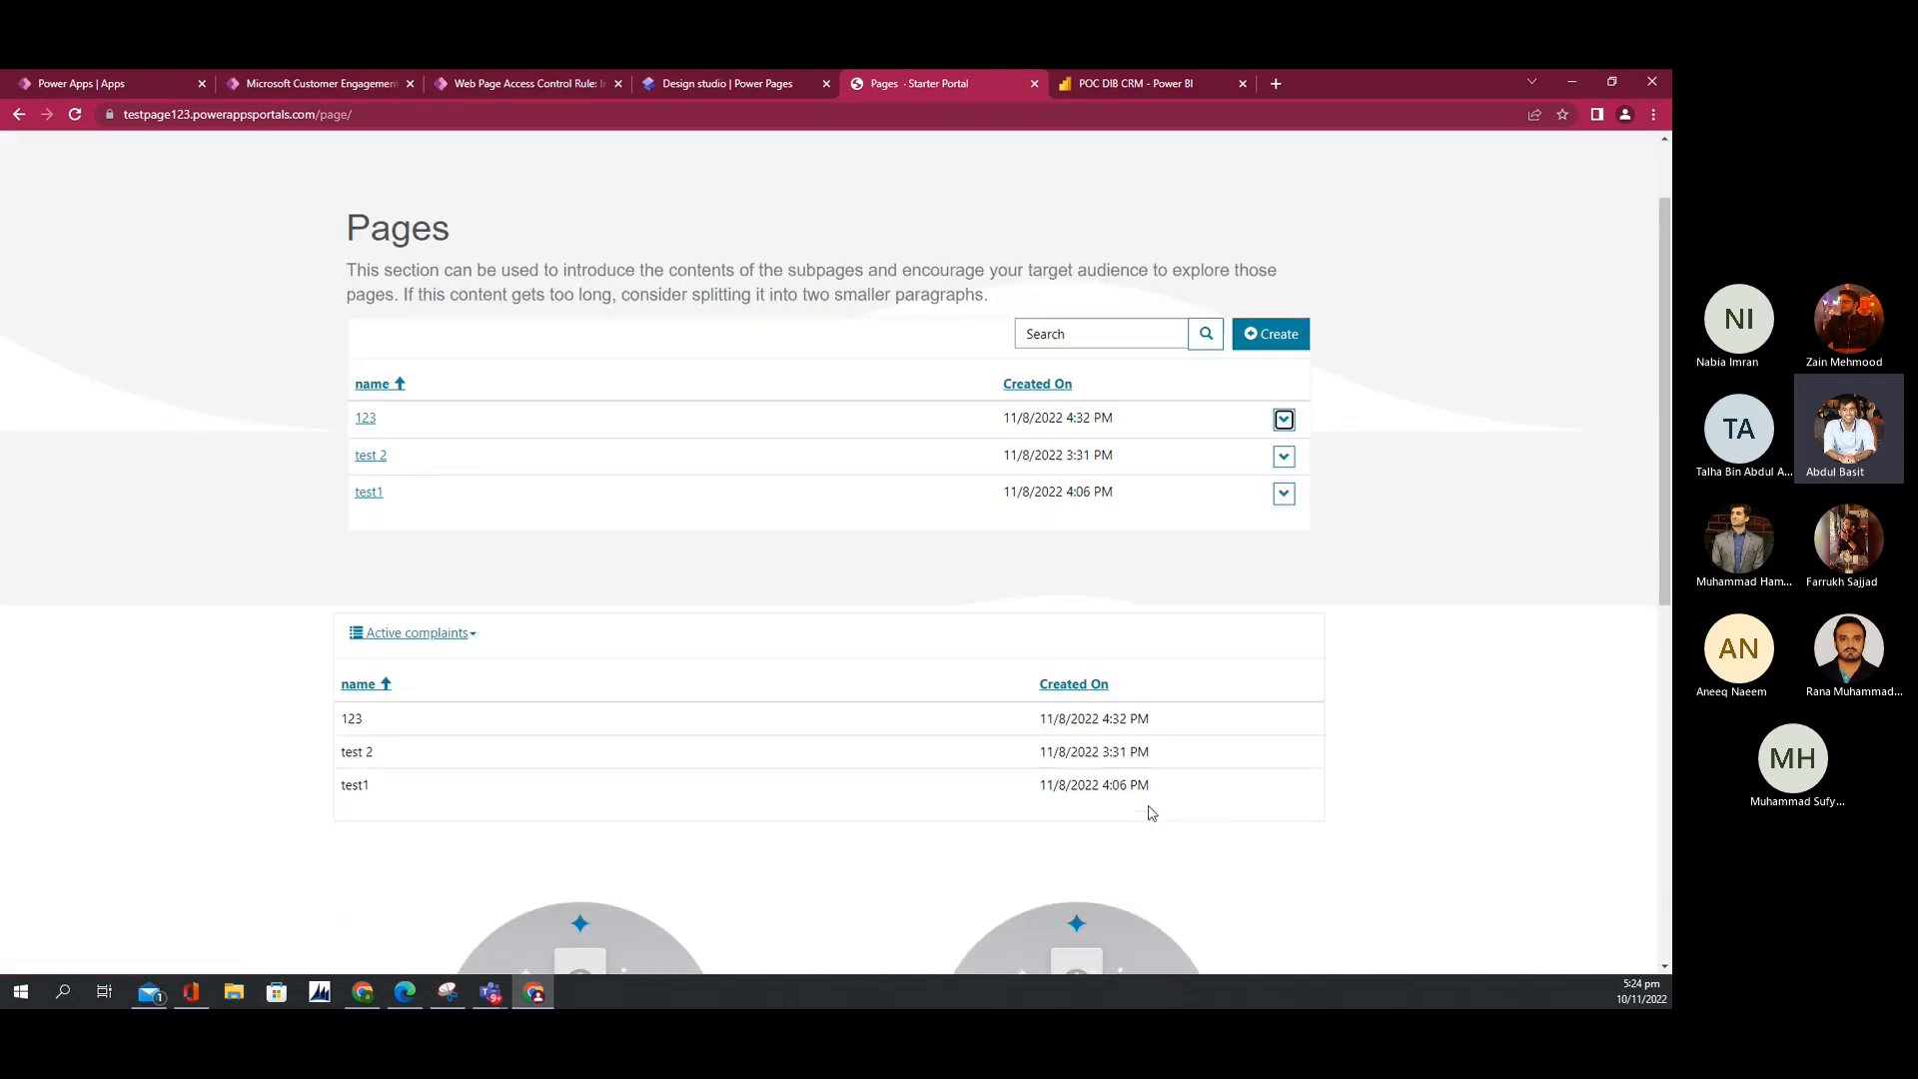
scroll(1103, 741, up, 1)
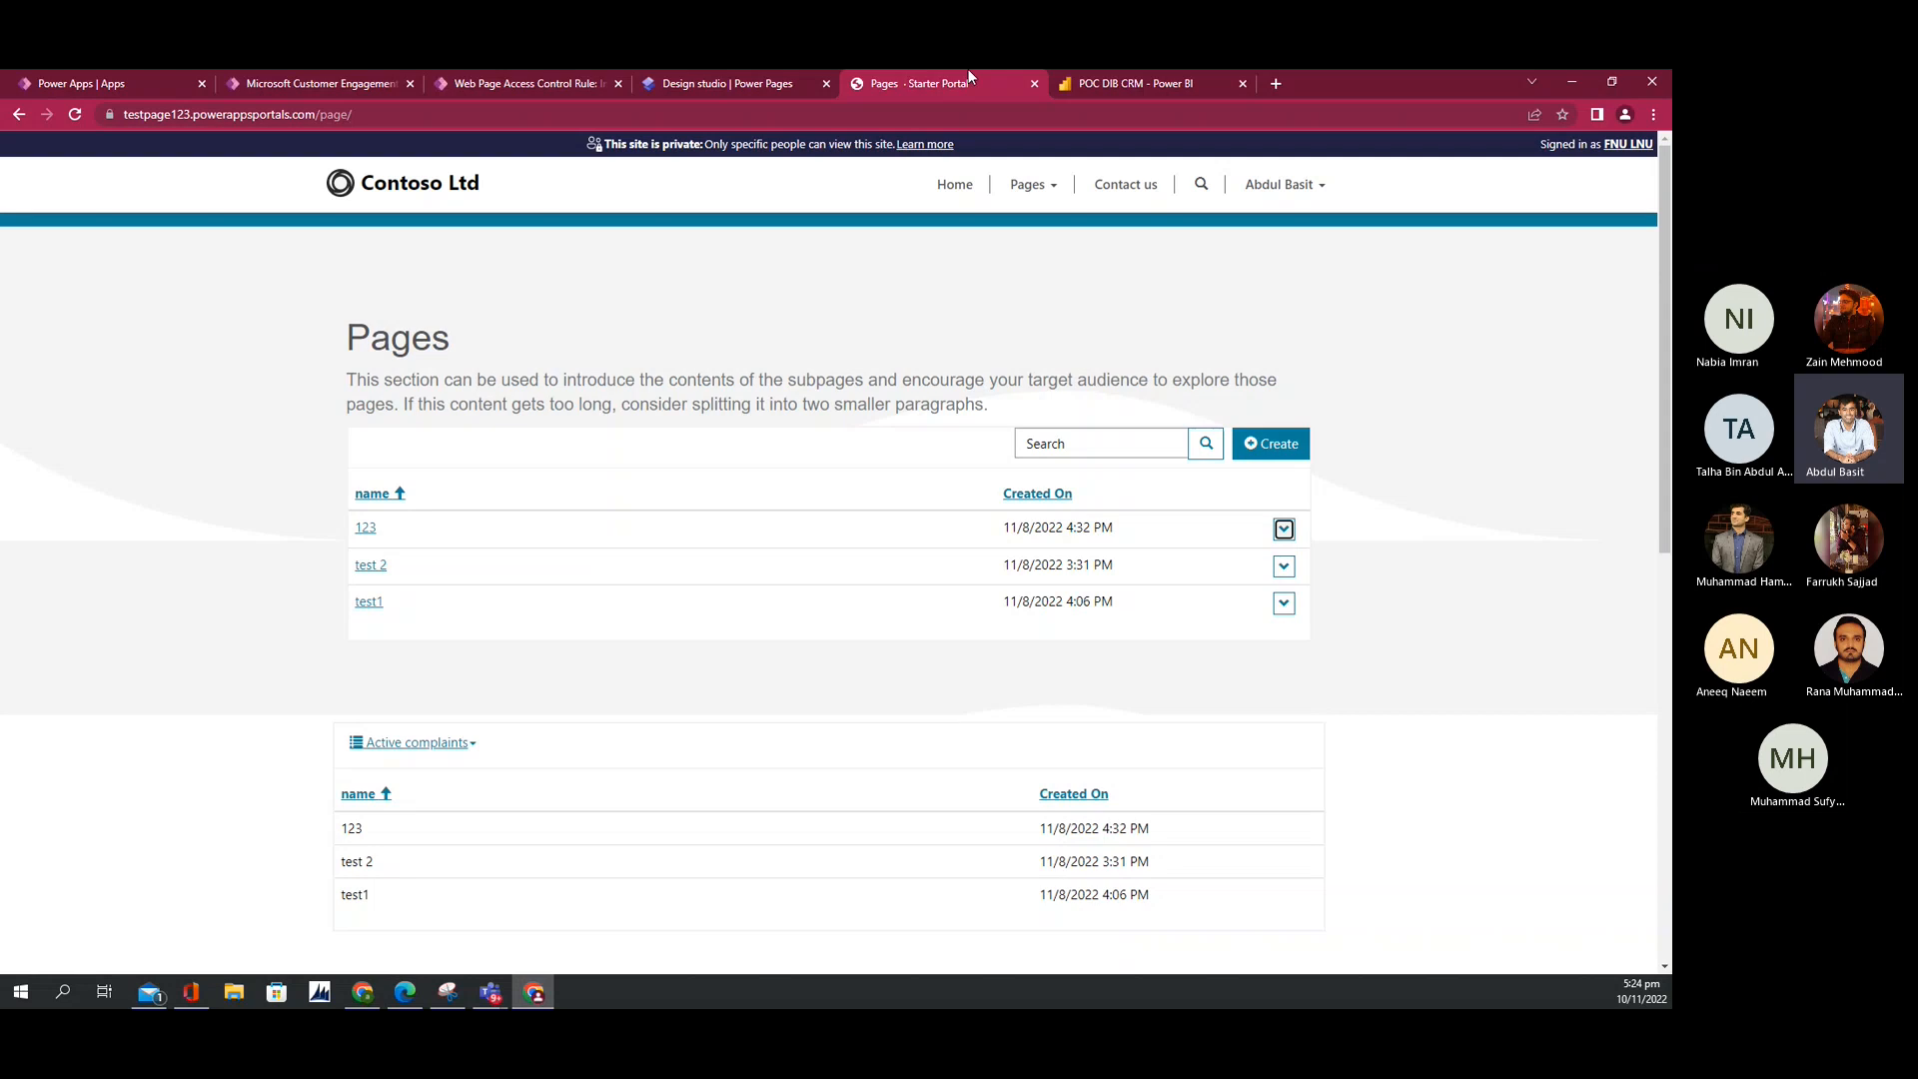
Step: Turn on create, view details, edit and delete record actions for the Active complaints list
click(747, 87)
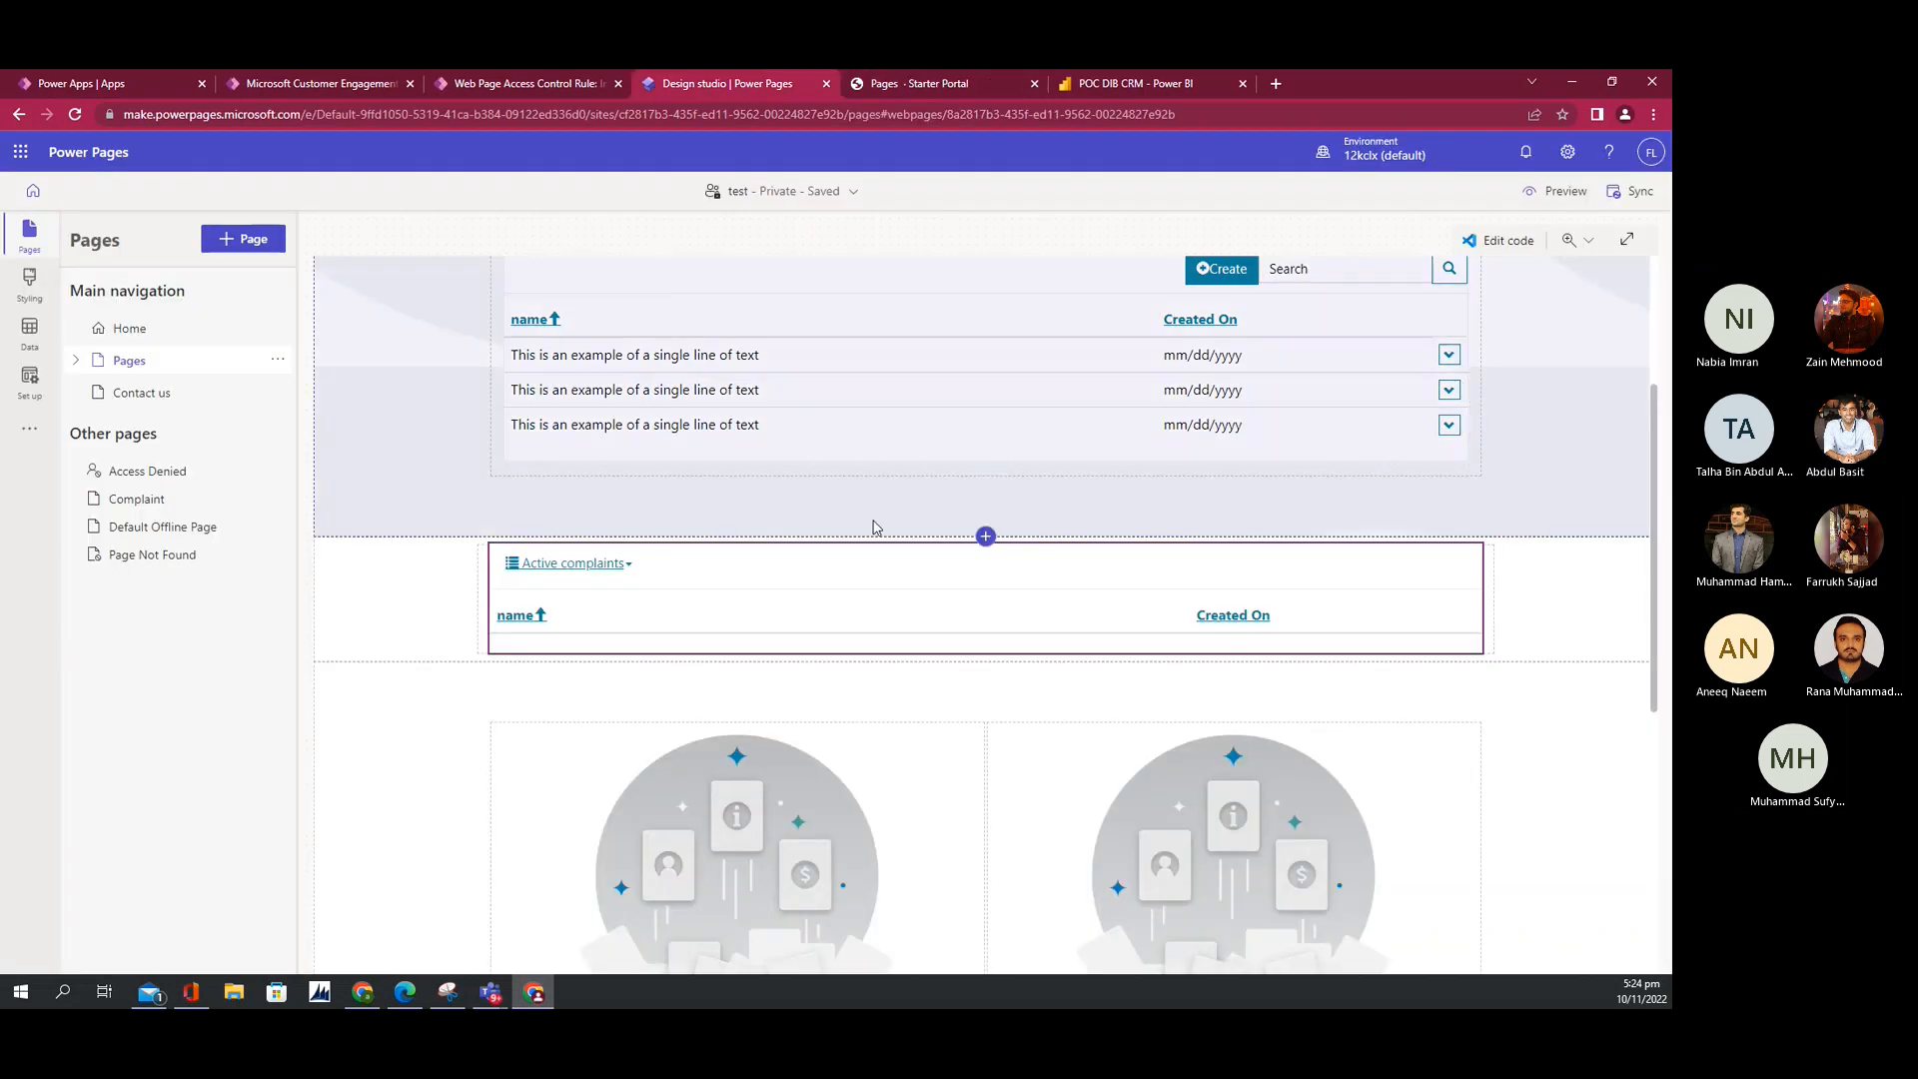
click(879, 568)
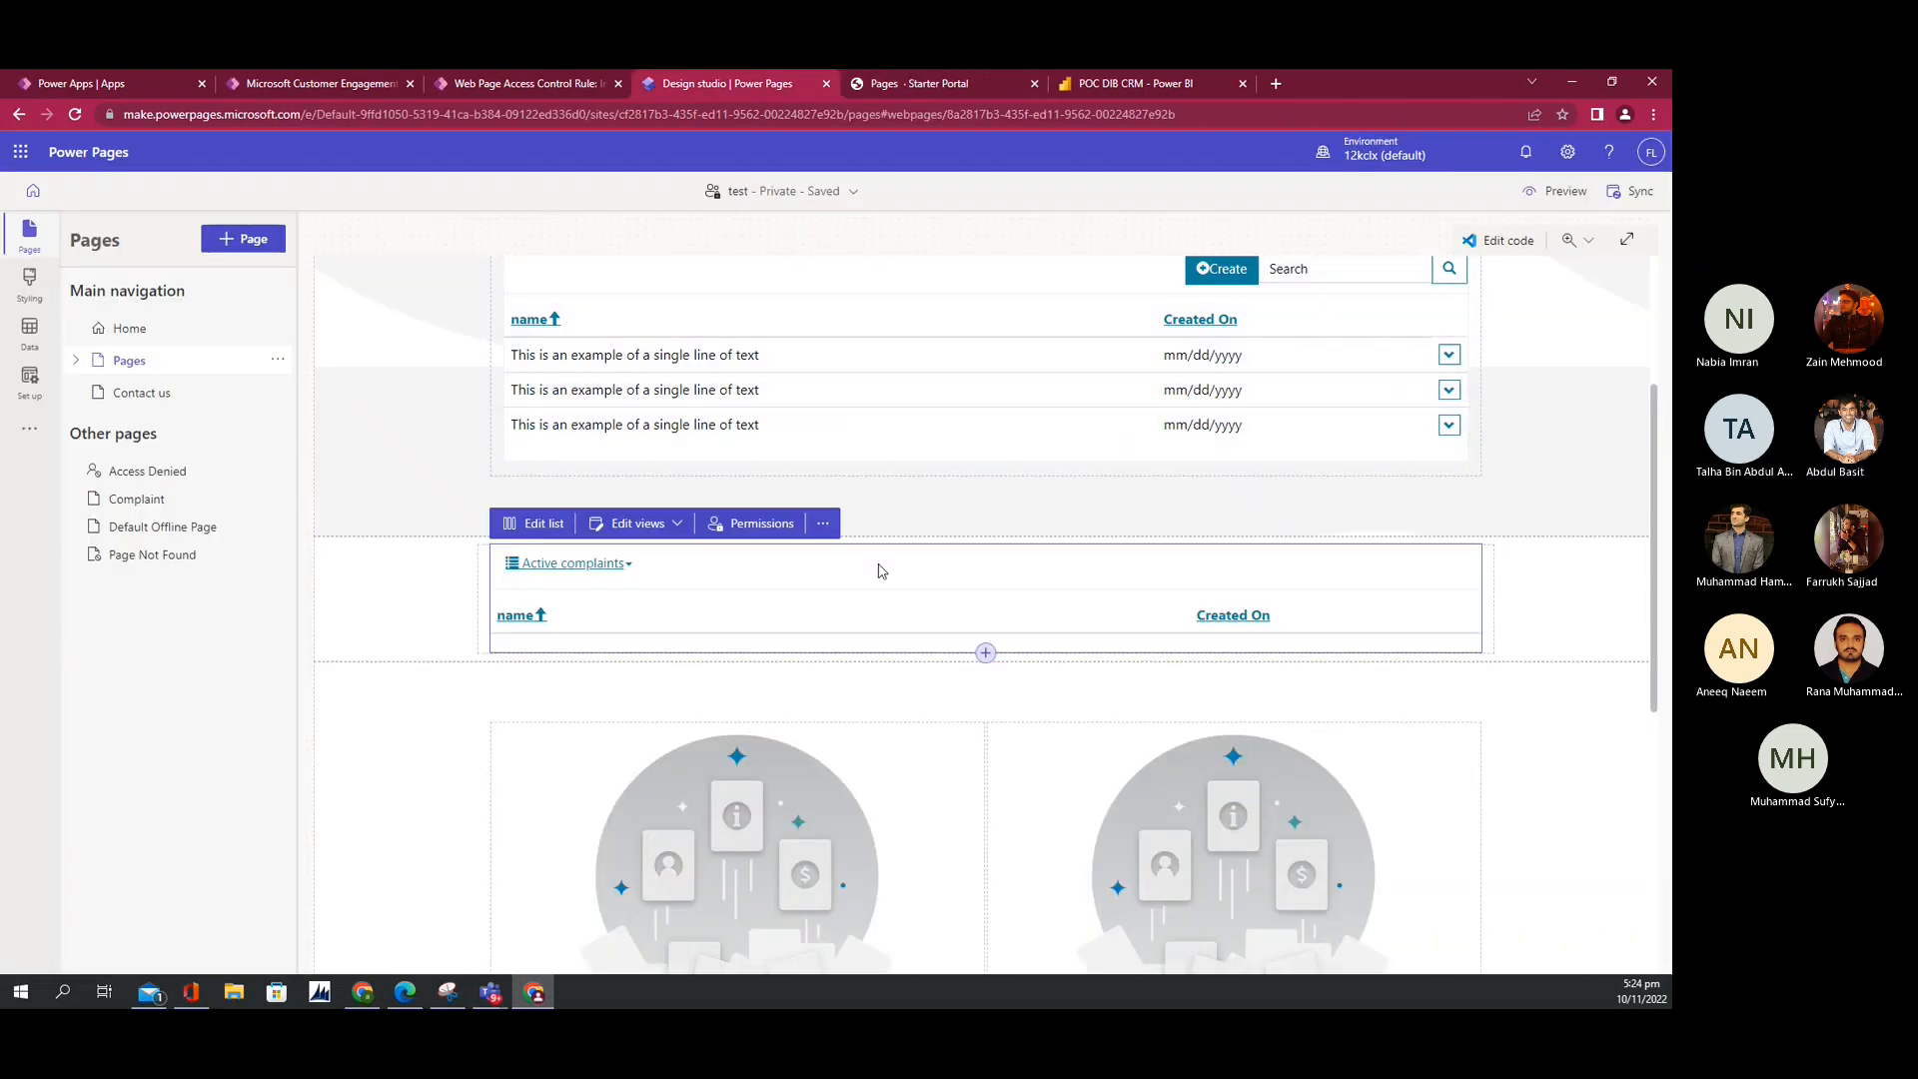
click(545, 526)
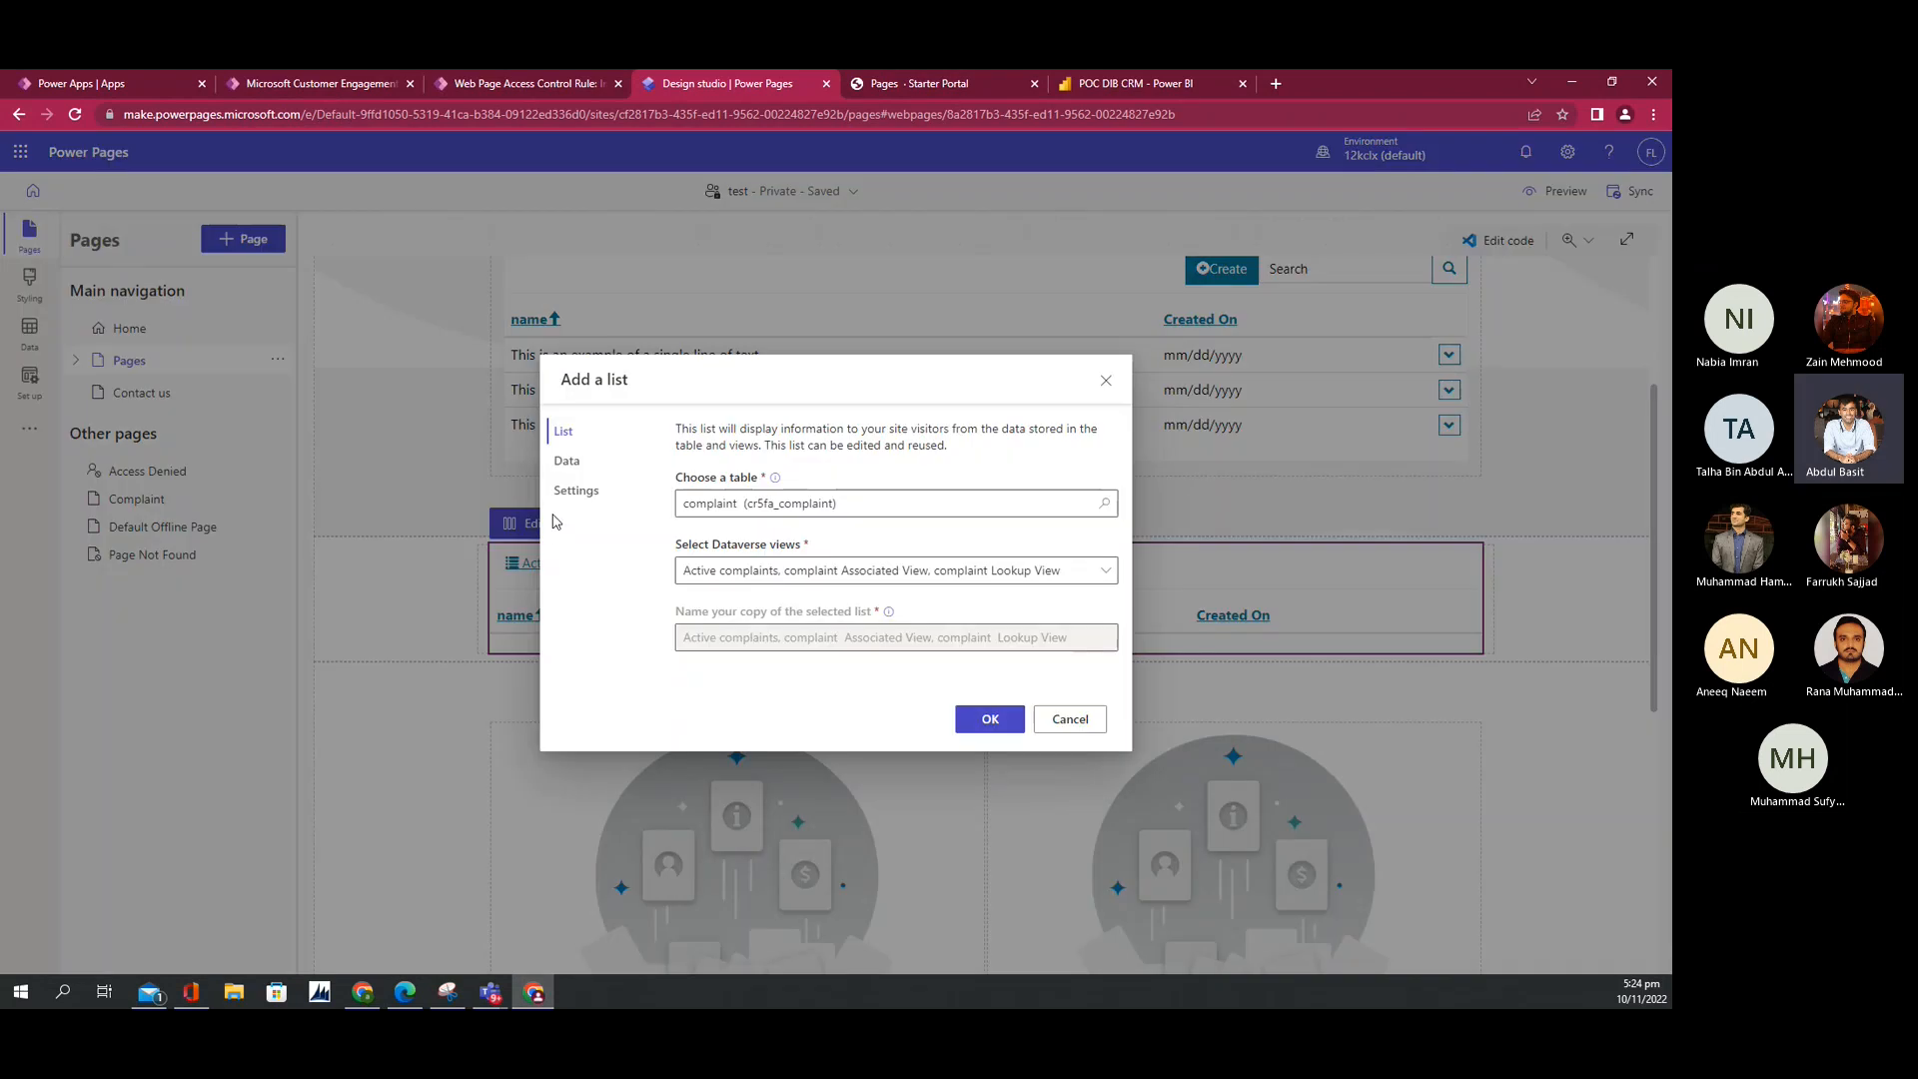
click(566, 465)
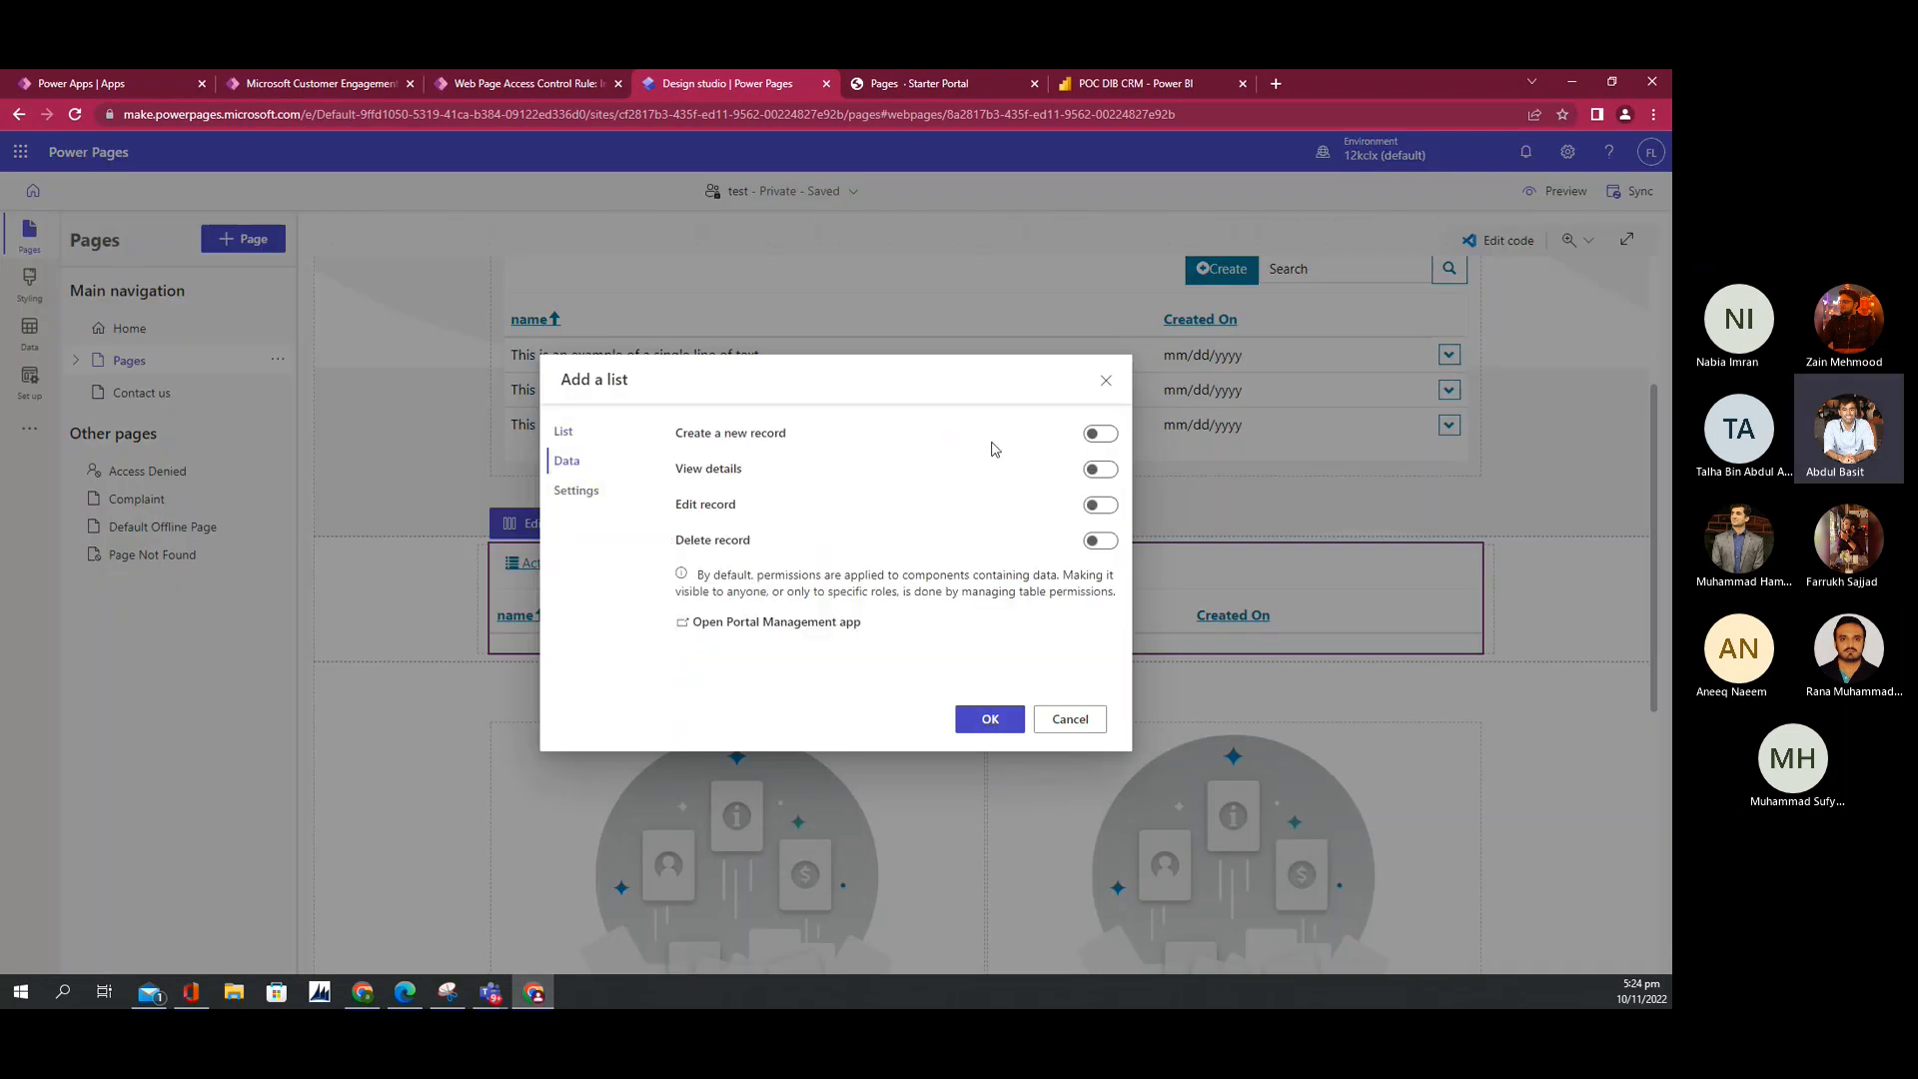
click(1099, 433)
click(1092, 603)
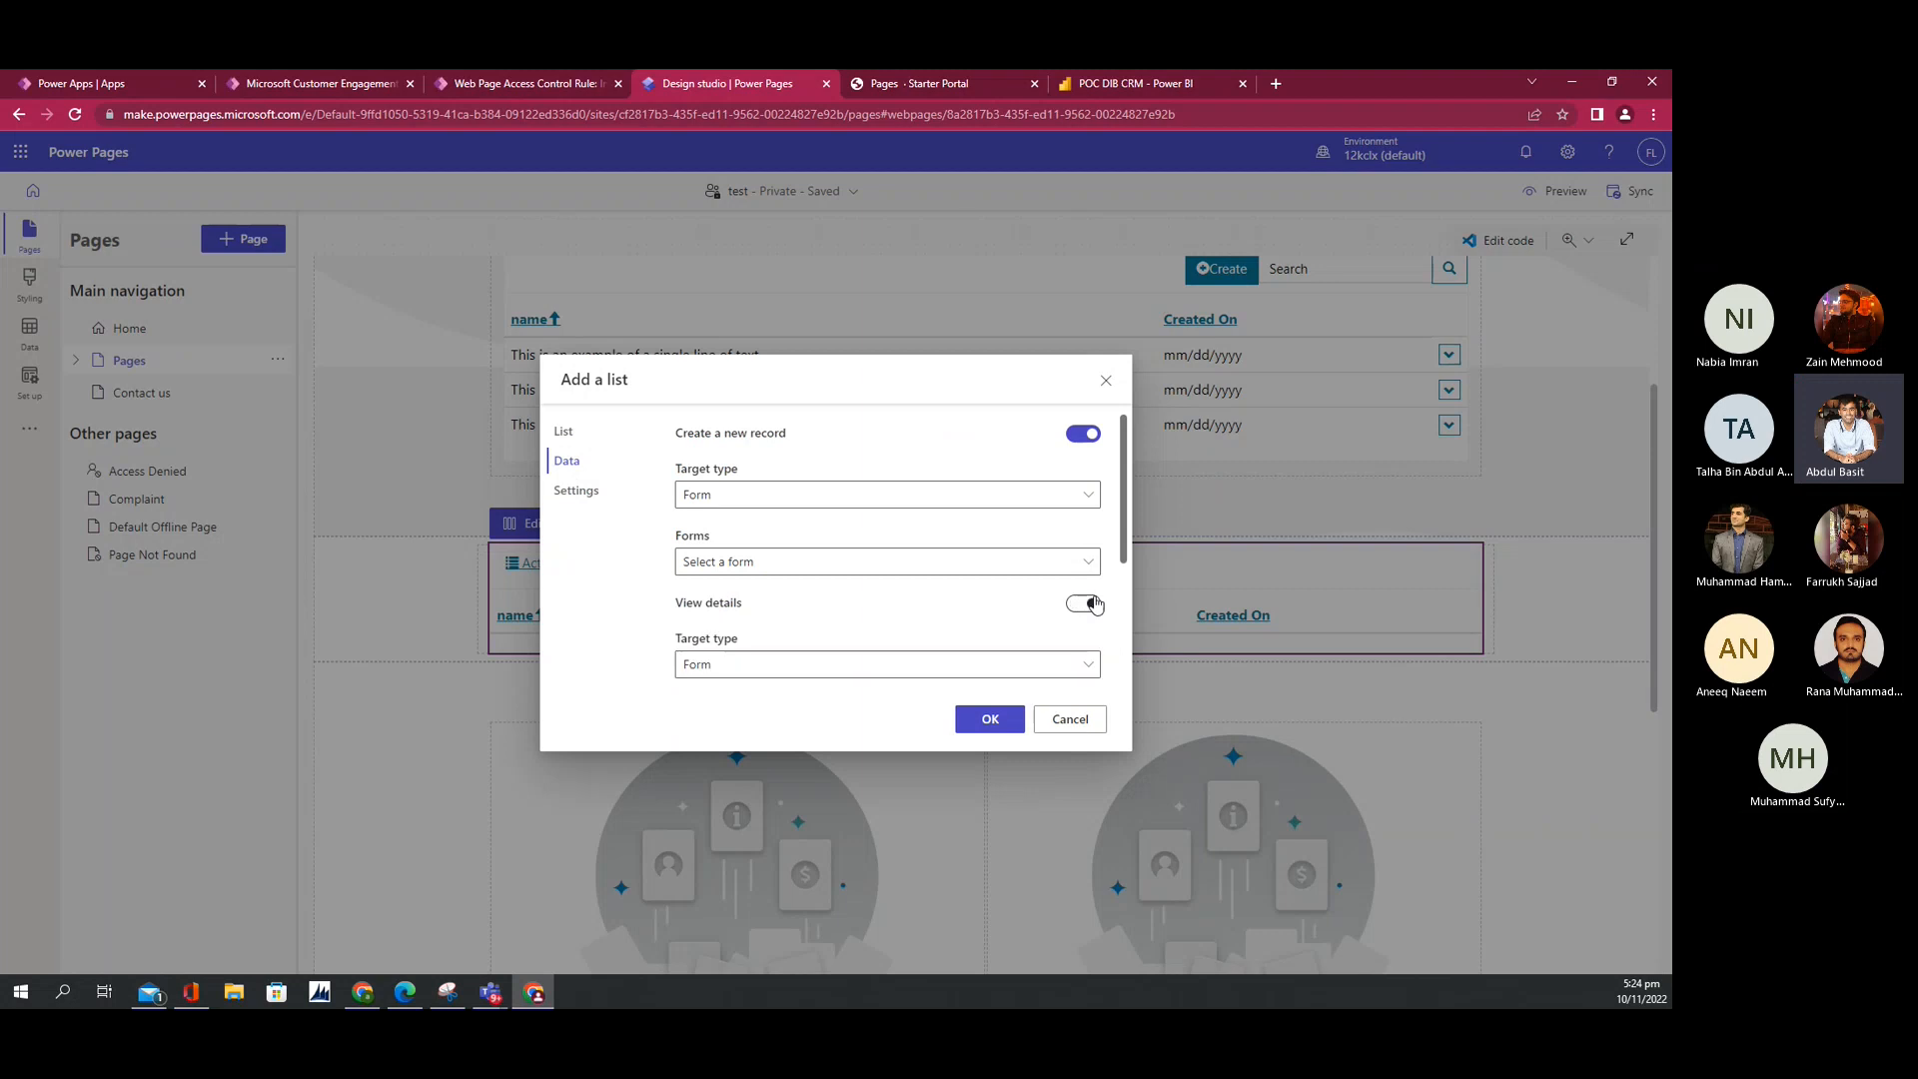
scroll(1074, 659, down, 2)
click(1081, 587)
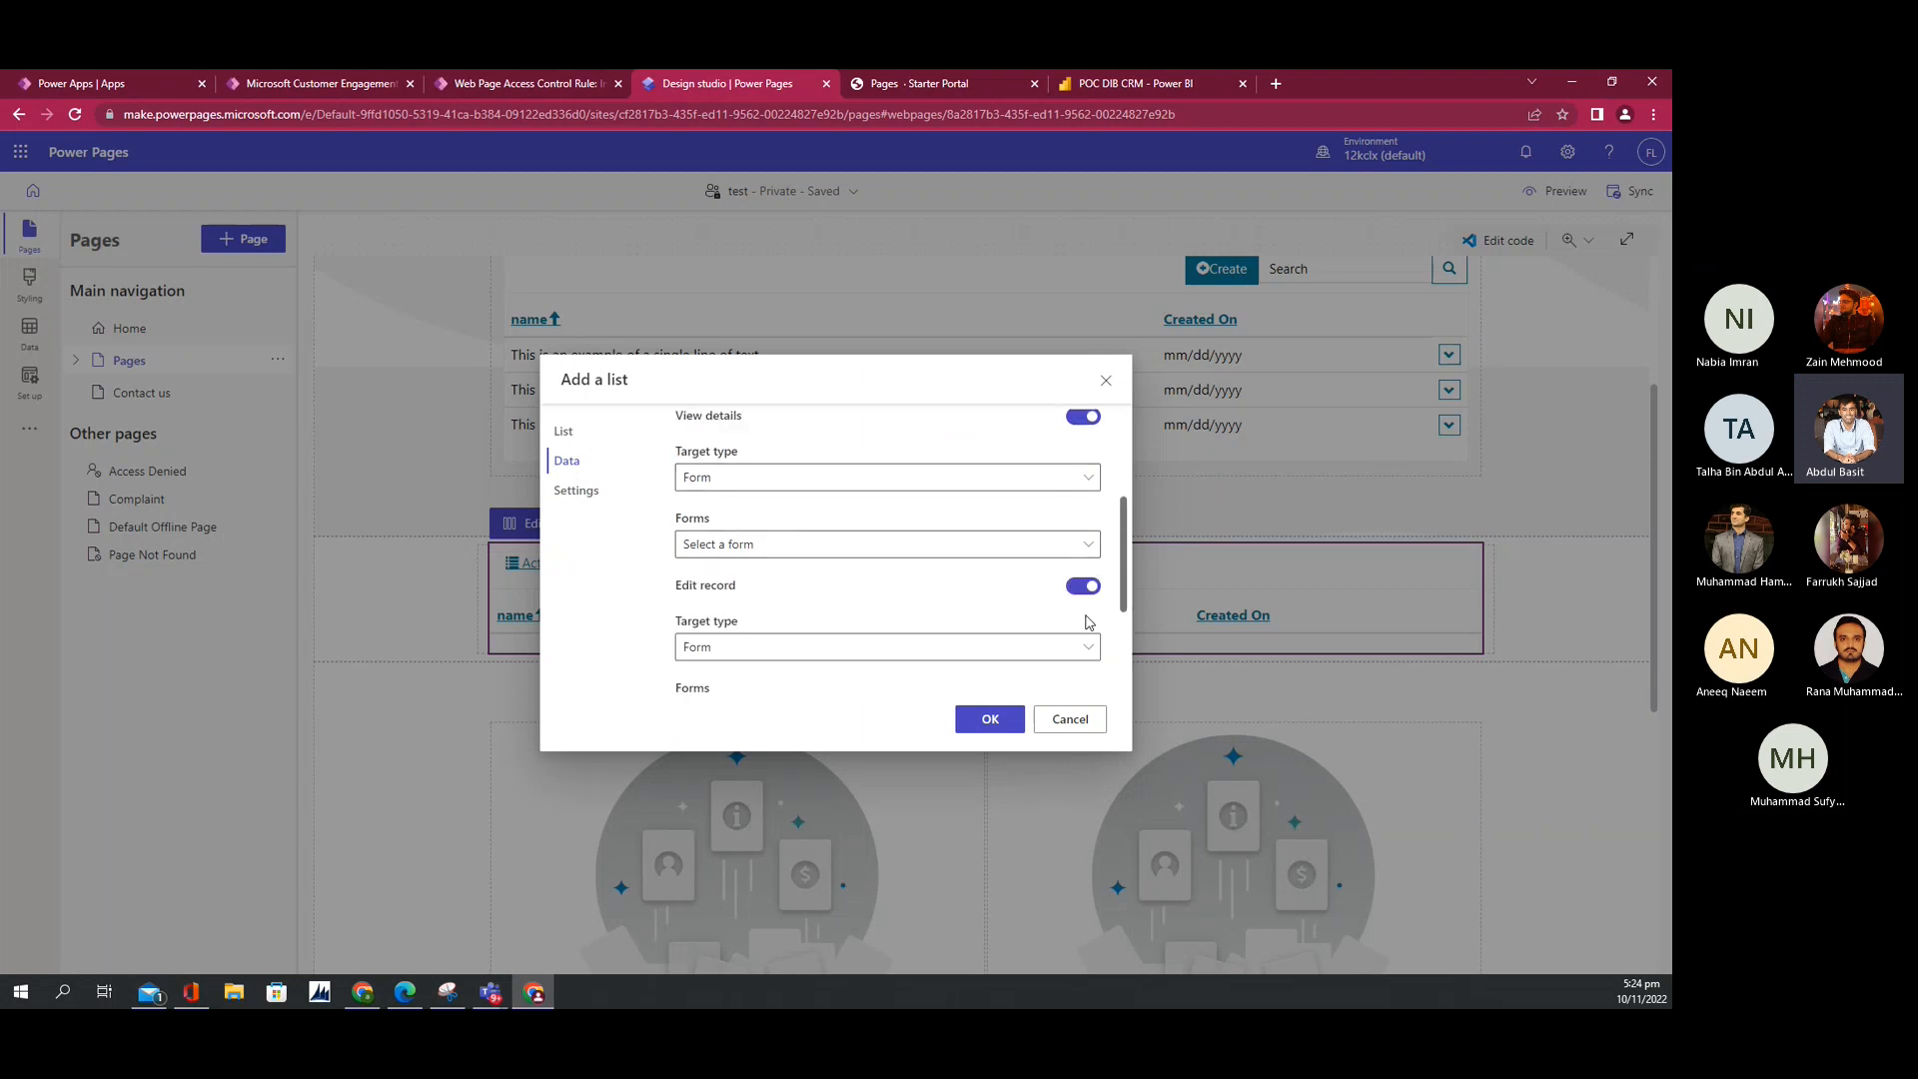
scroll(1078, 649, down, 2)
scroll(1078, 668, down, 1)
click(1082, 579)
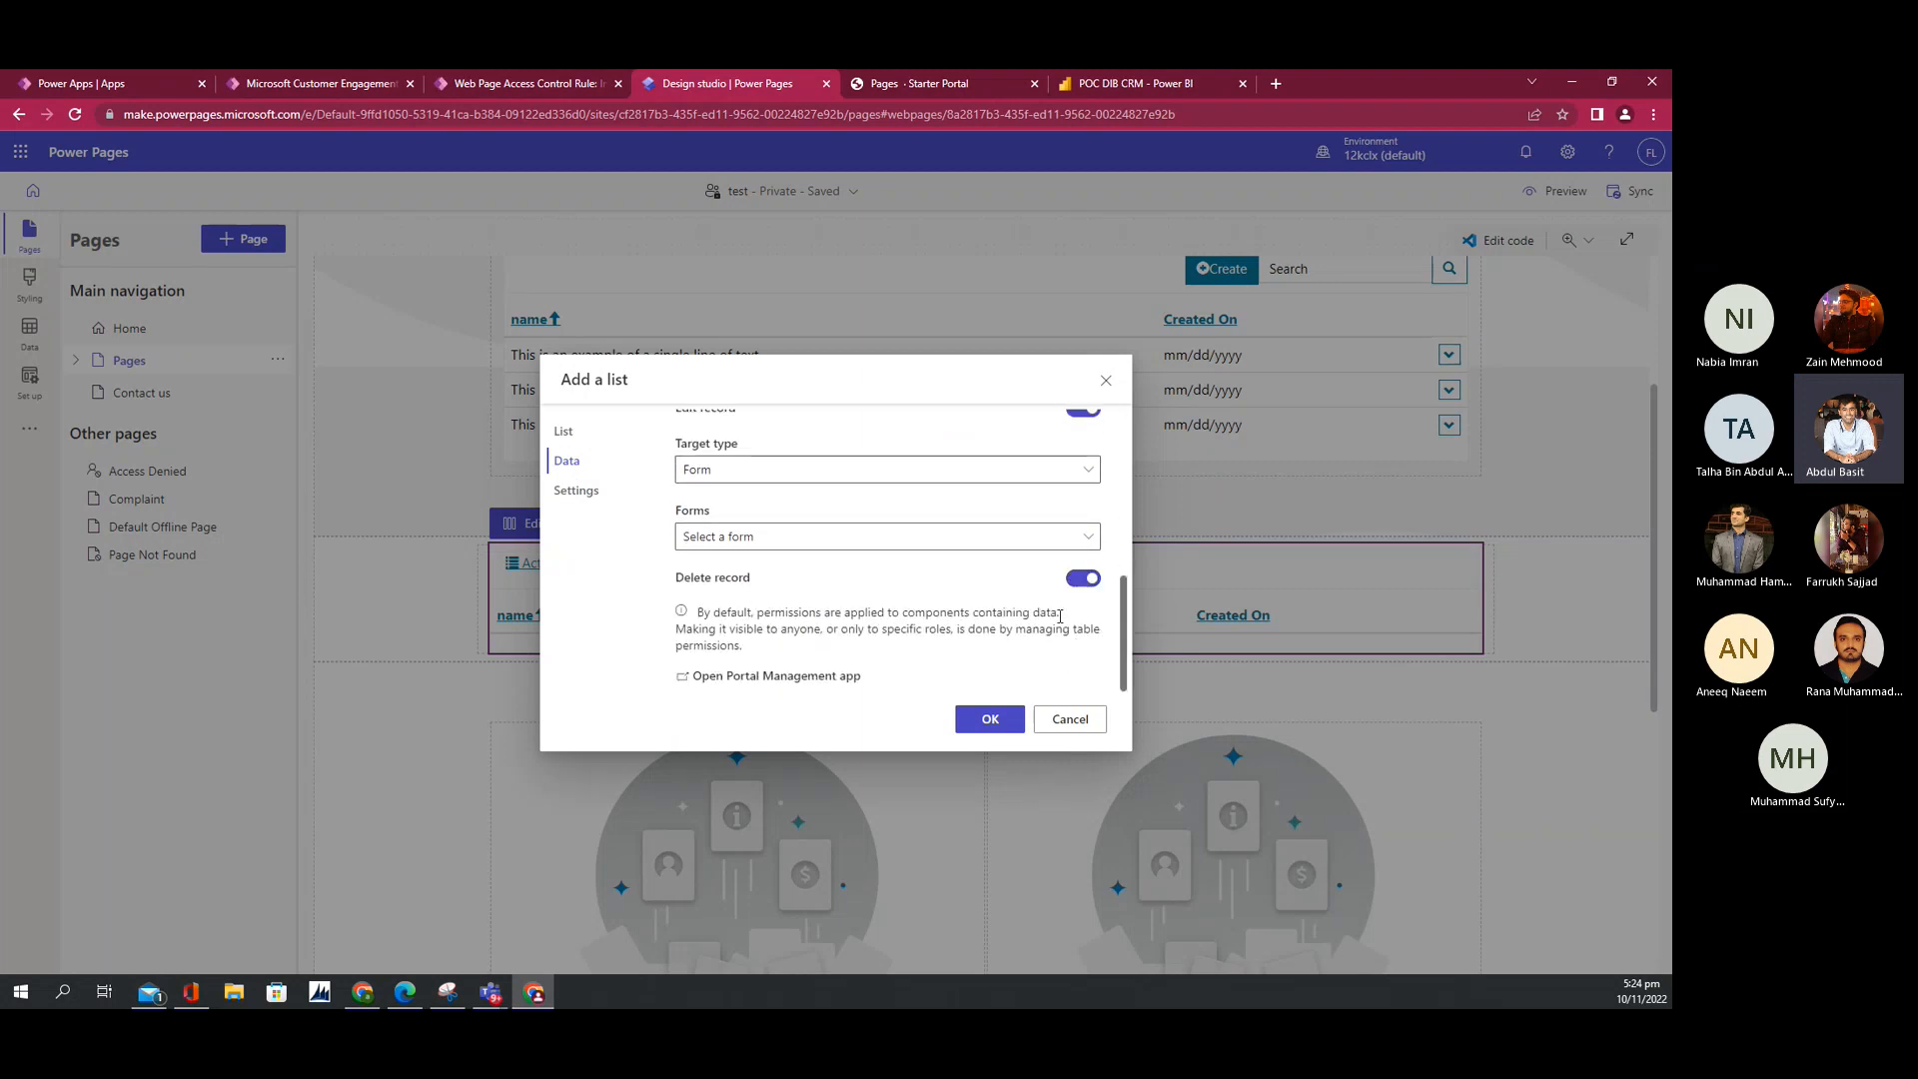
scroll(1060, 617, up, 3)
scroll(1010, 584, up, 2)
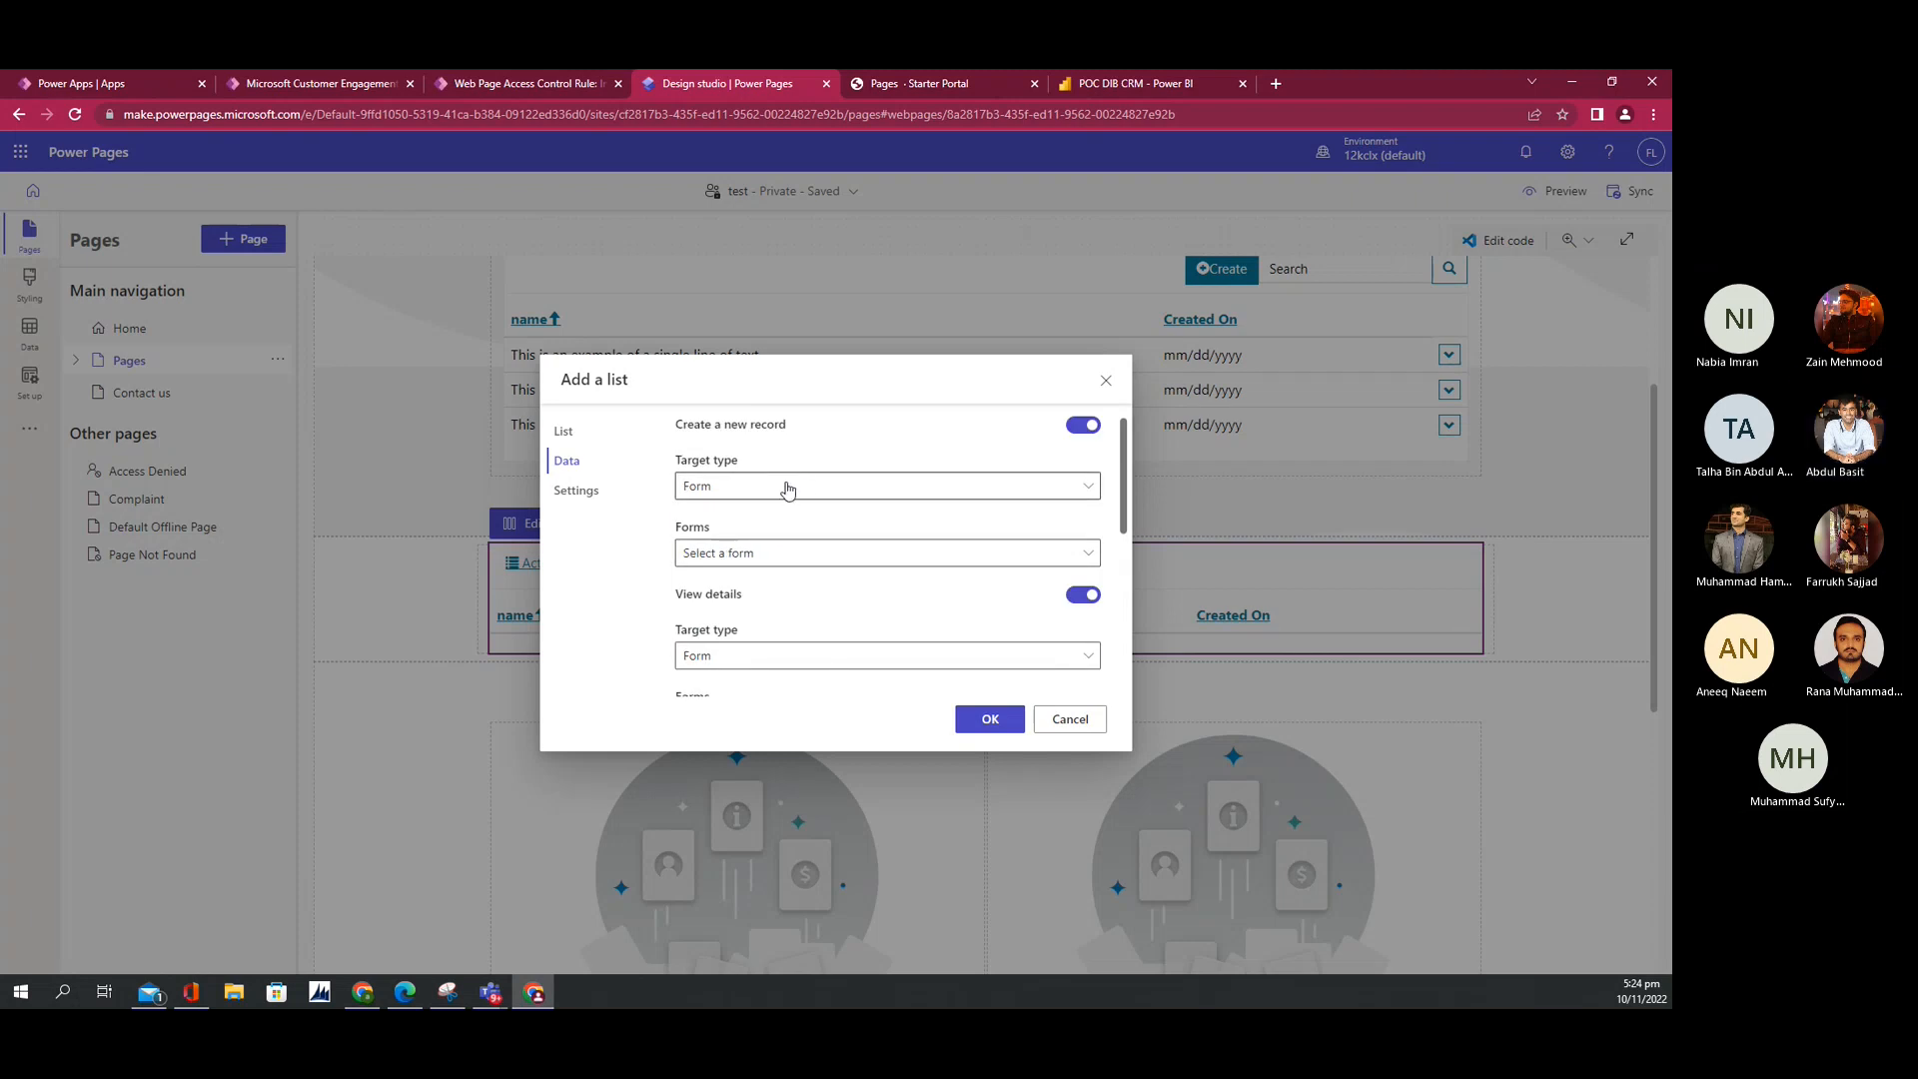
Step: Set the Create action's target type to Webpage and close the list settings
click(727, 488)
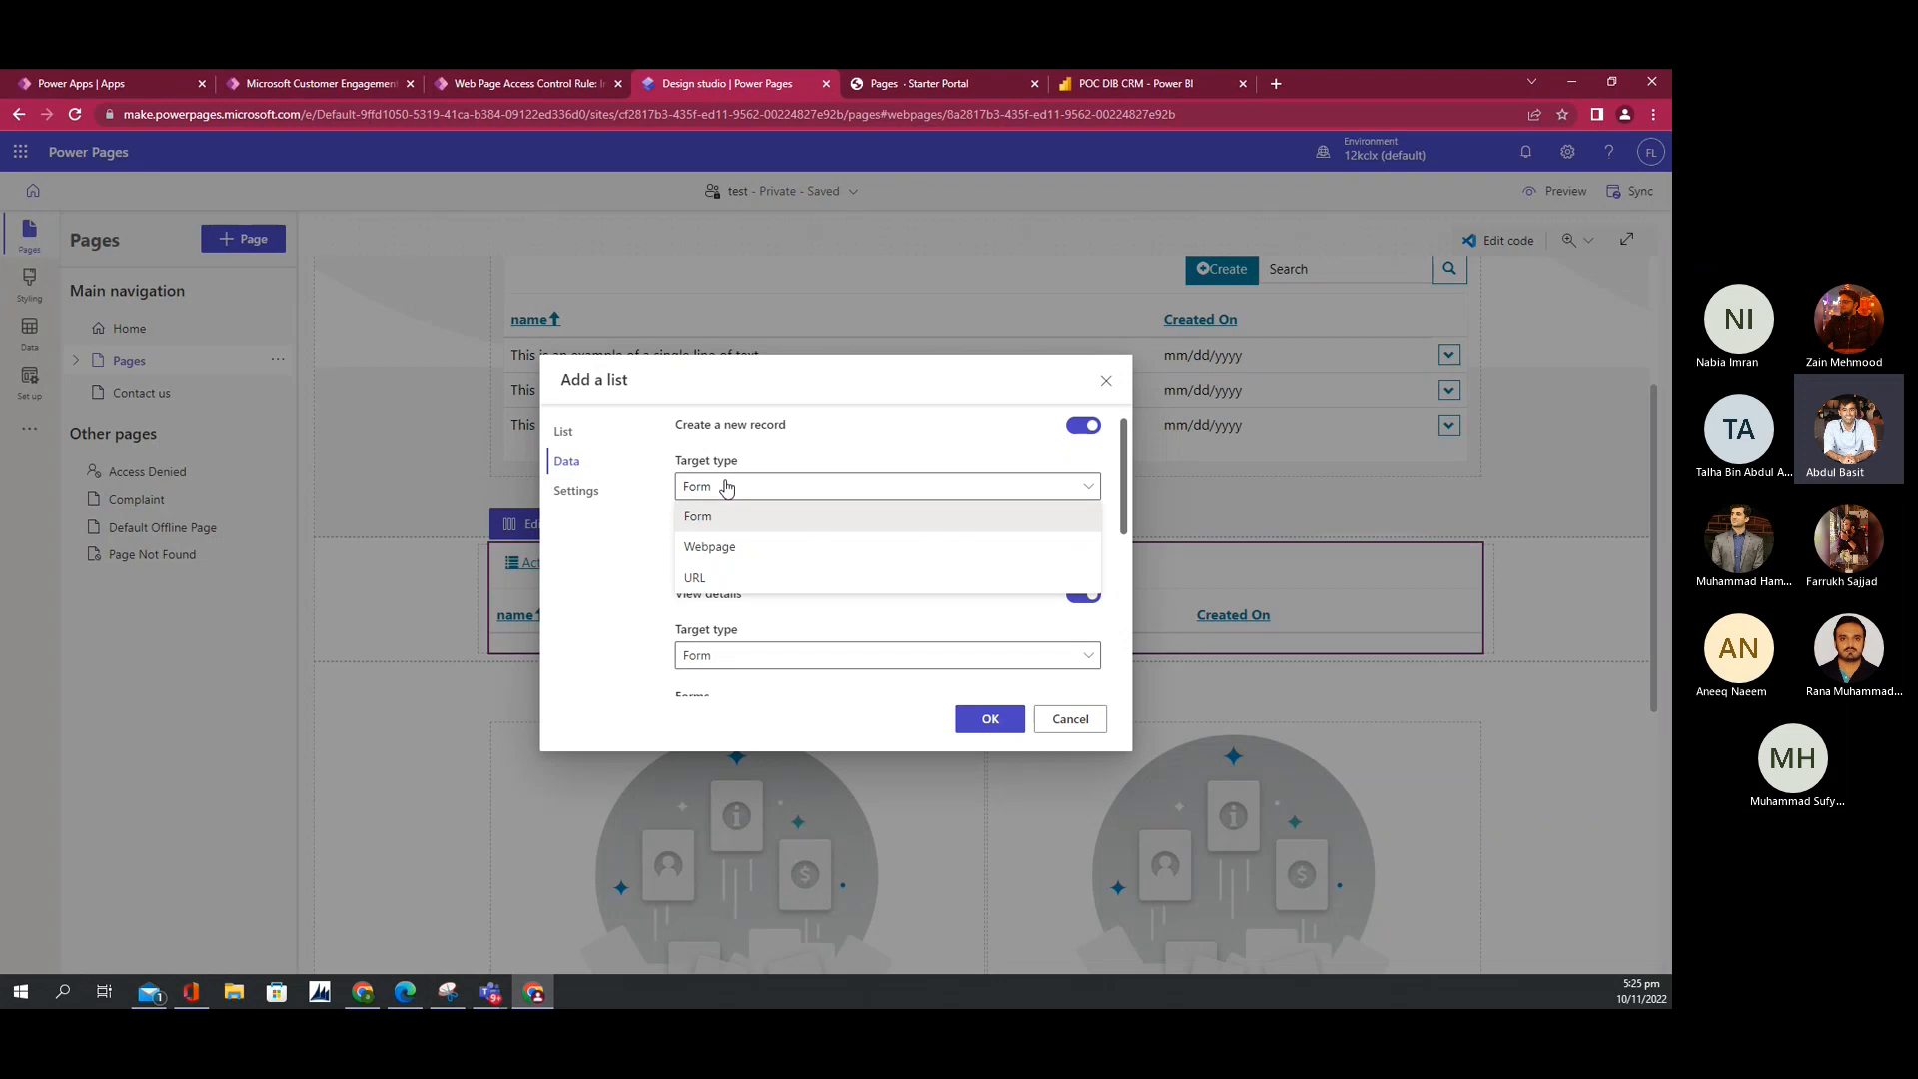
click(705, 550)
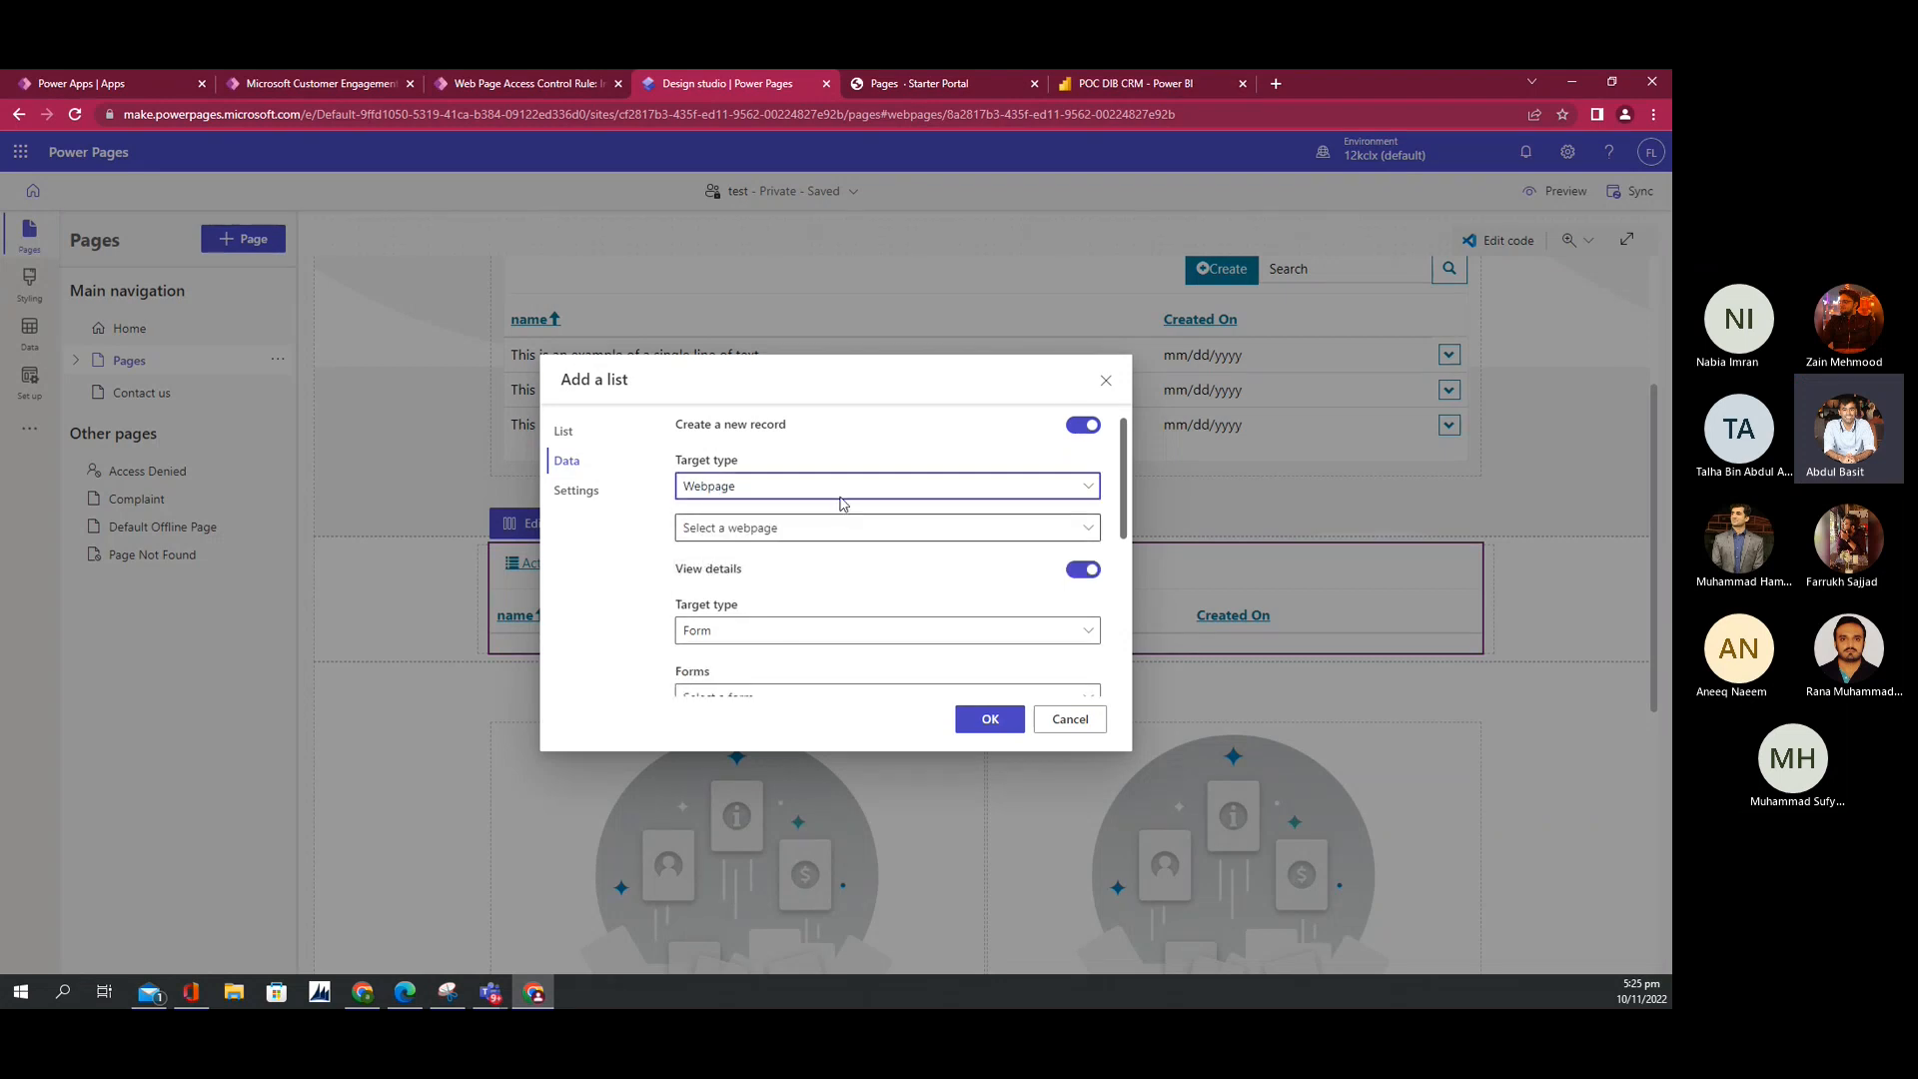
click(1106, 380)
Step: Open the Complaint page and select its two-step form to review Step 1's fields
click(120, 499)
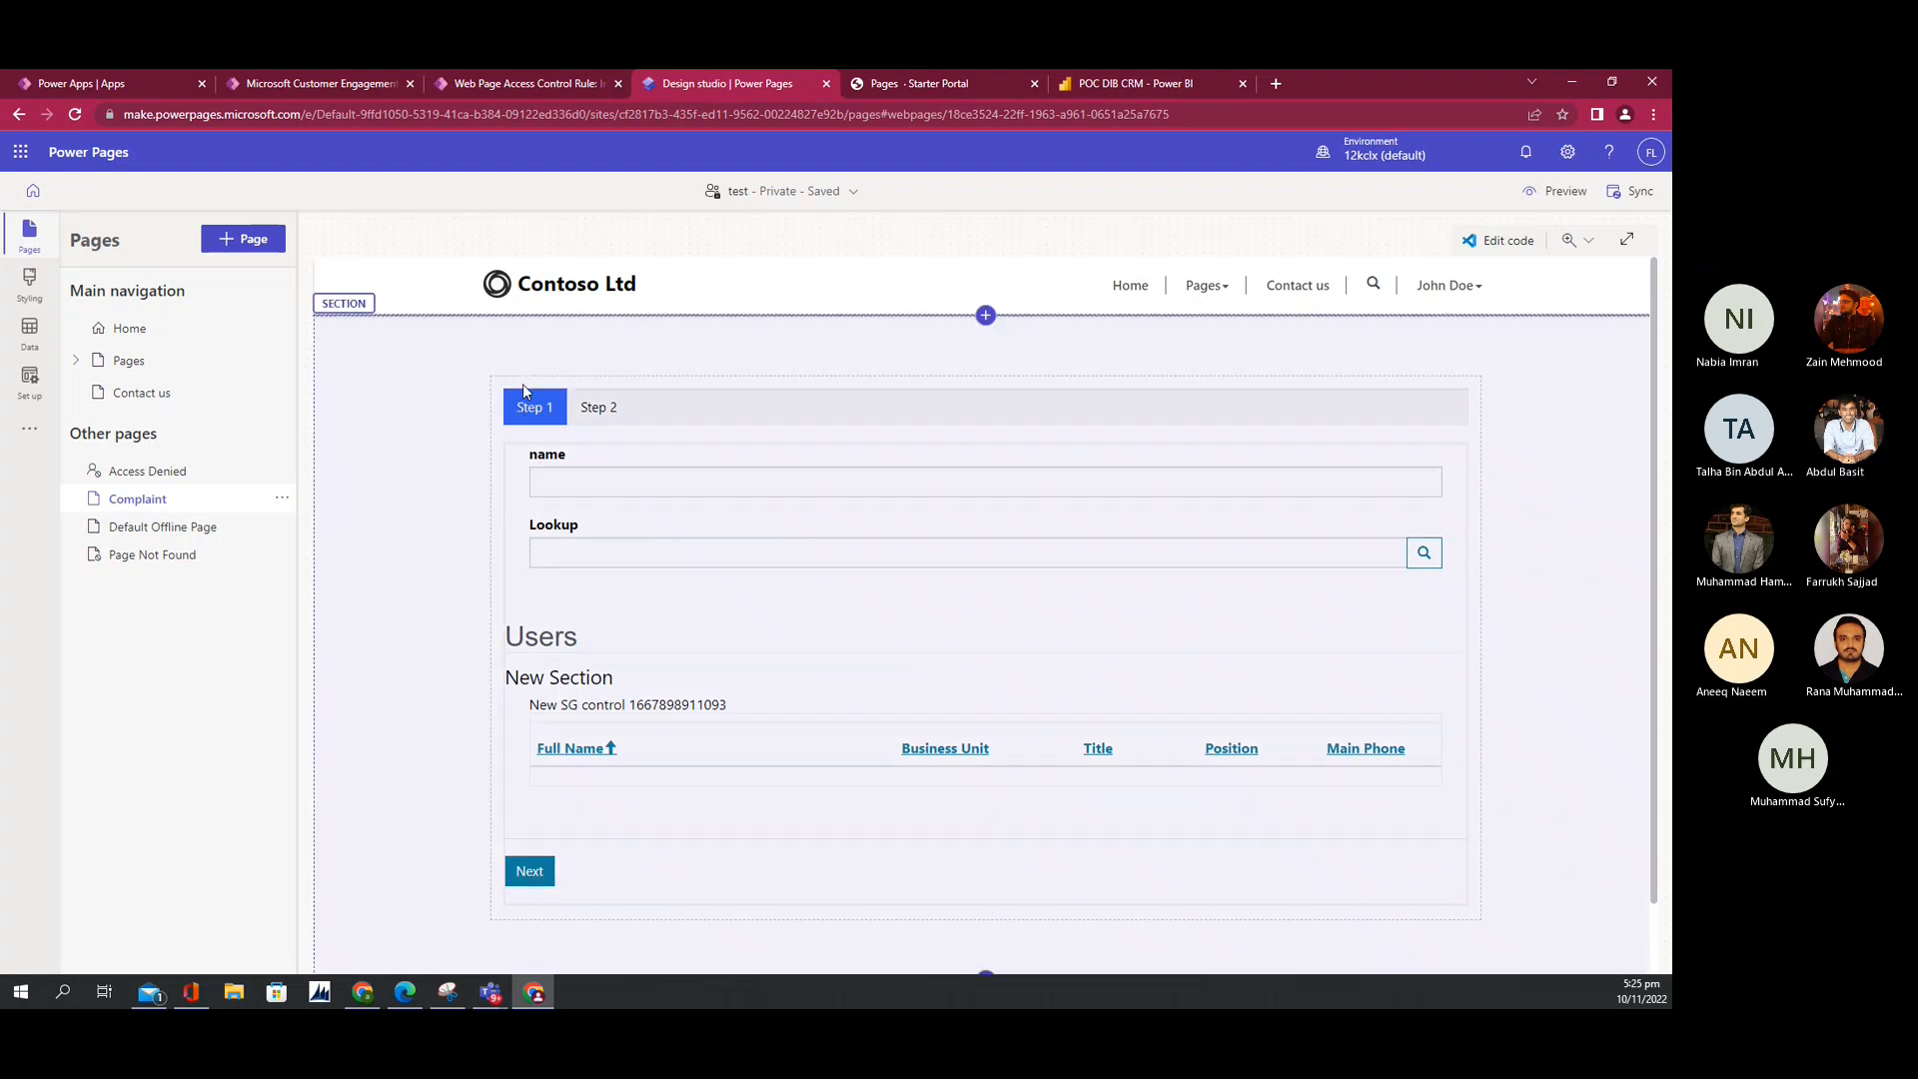
click(735, 784)
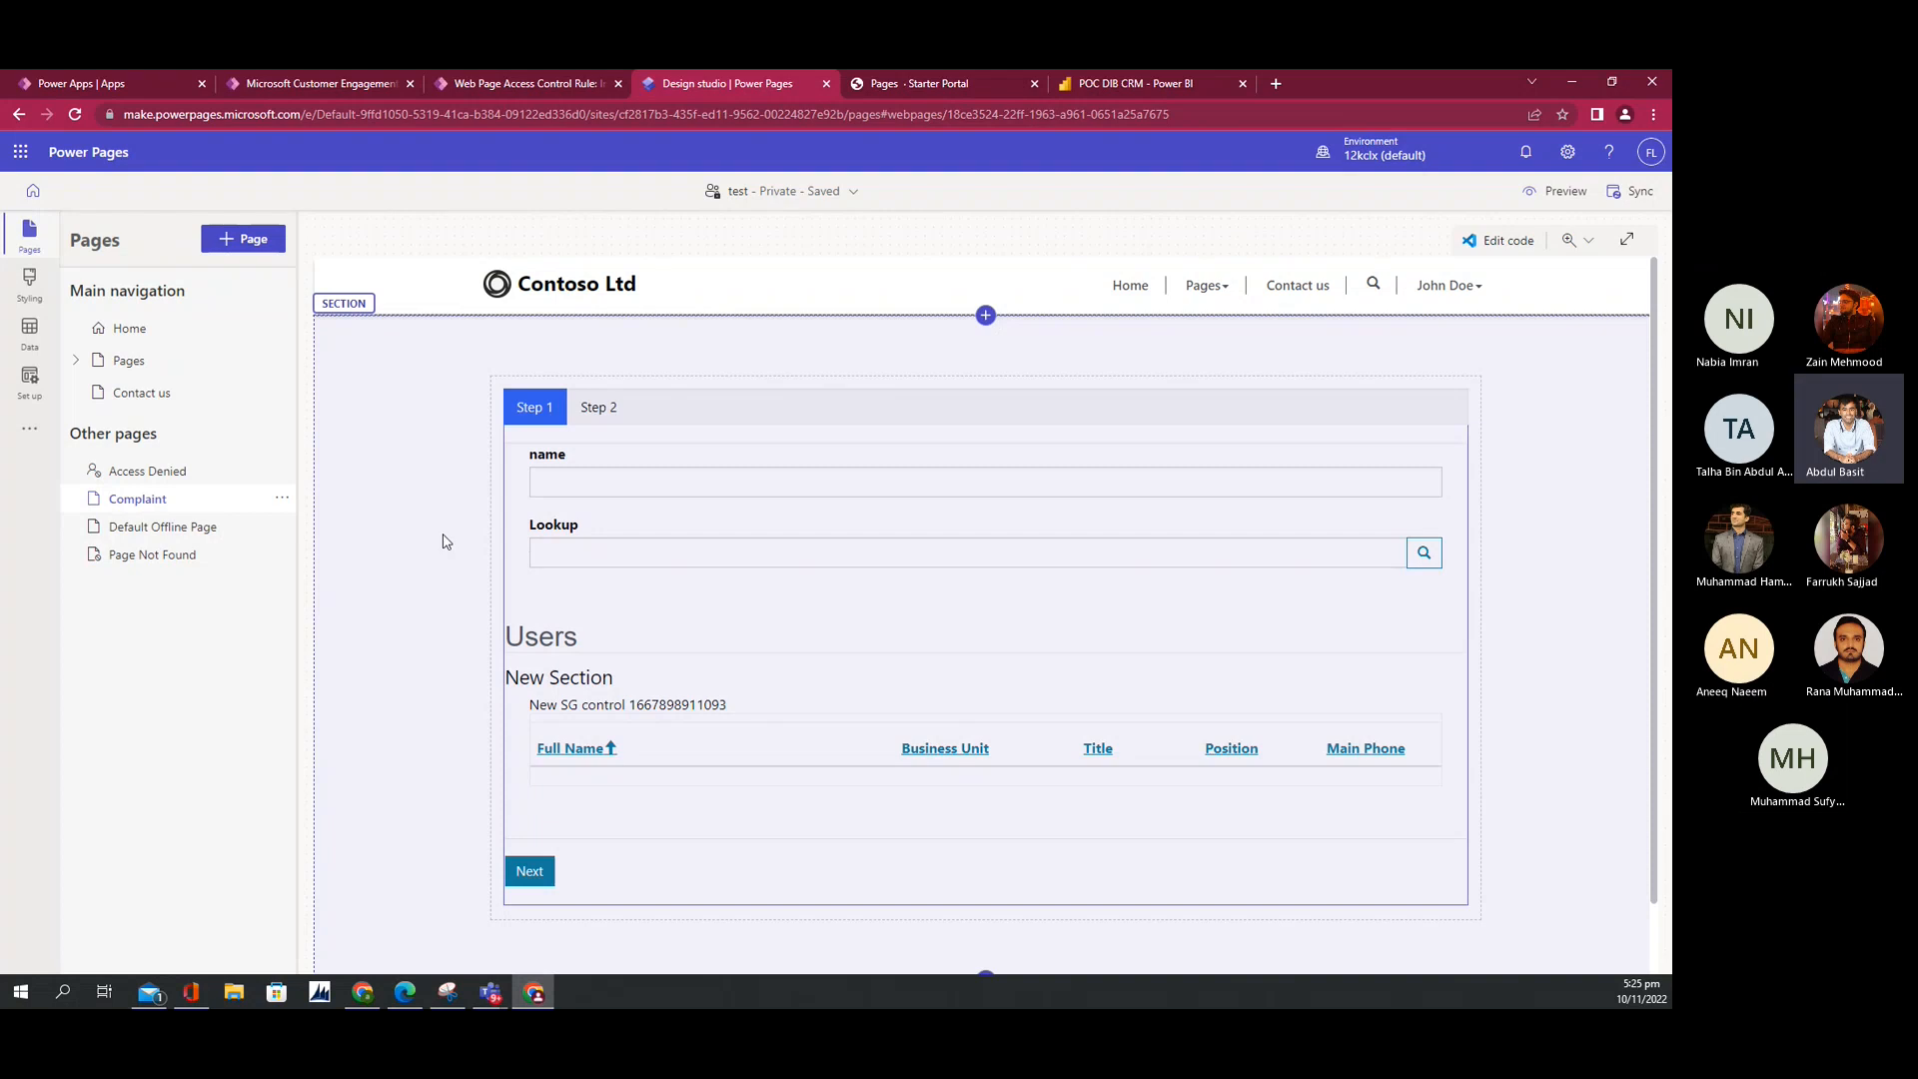
mouse_move(506, 503)
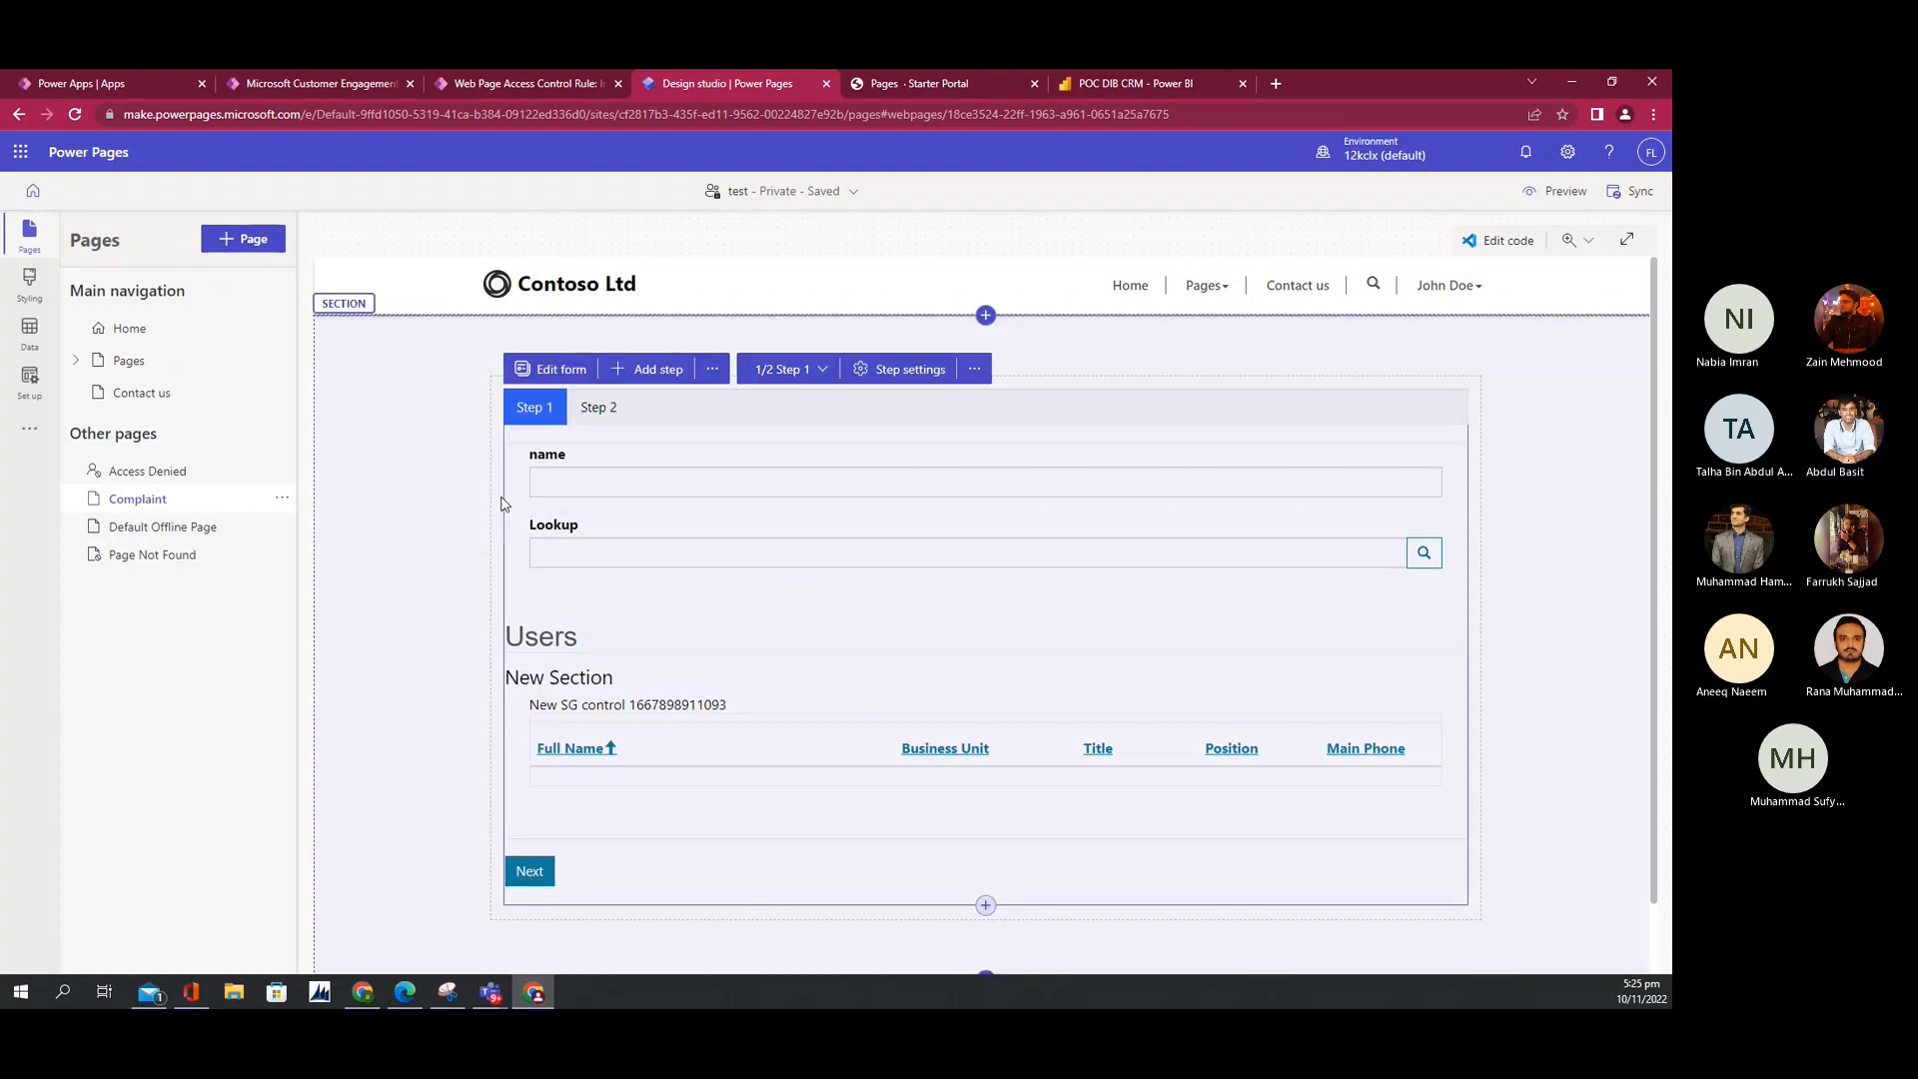
scroll(677, 723, down, 1)
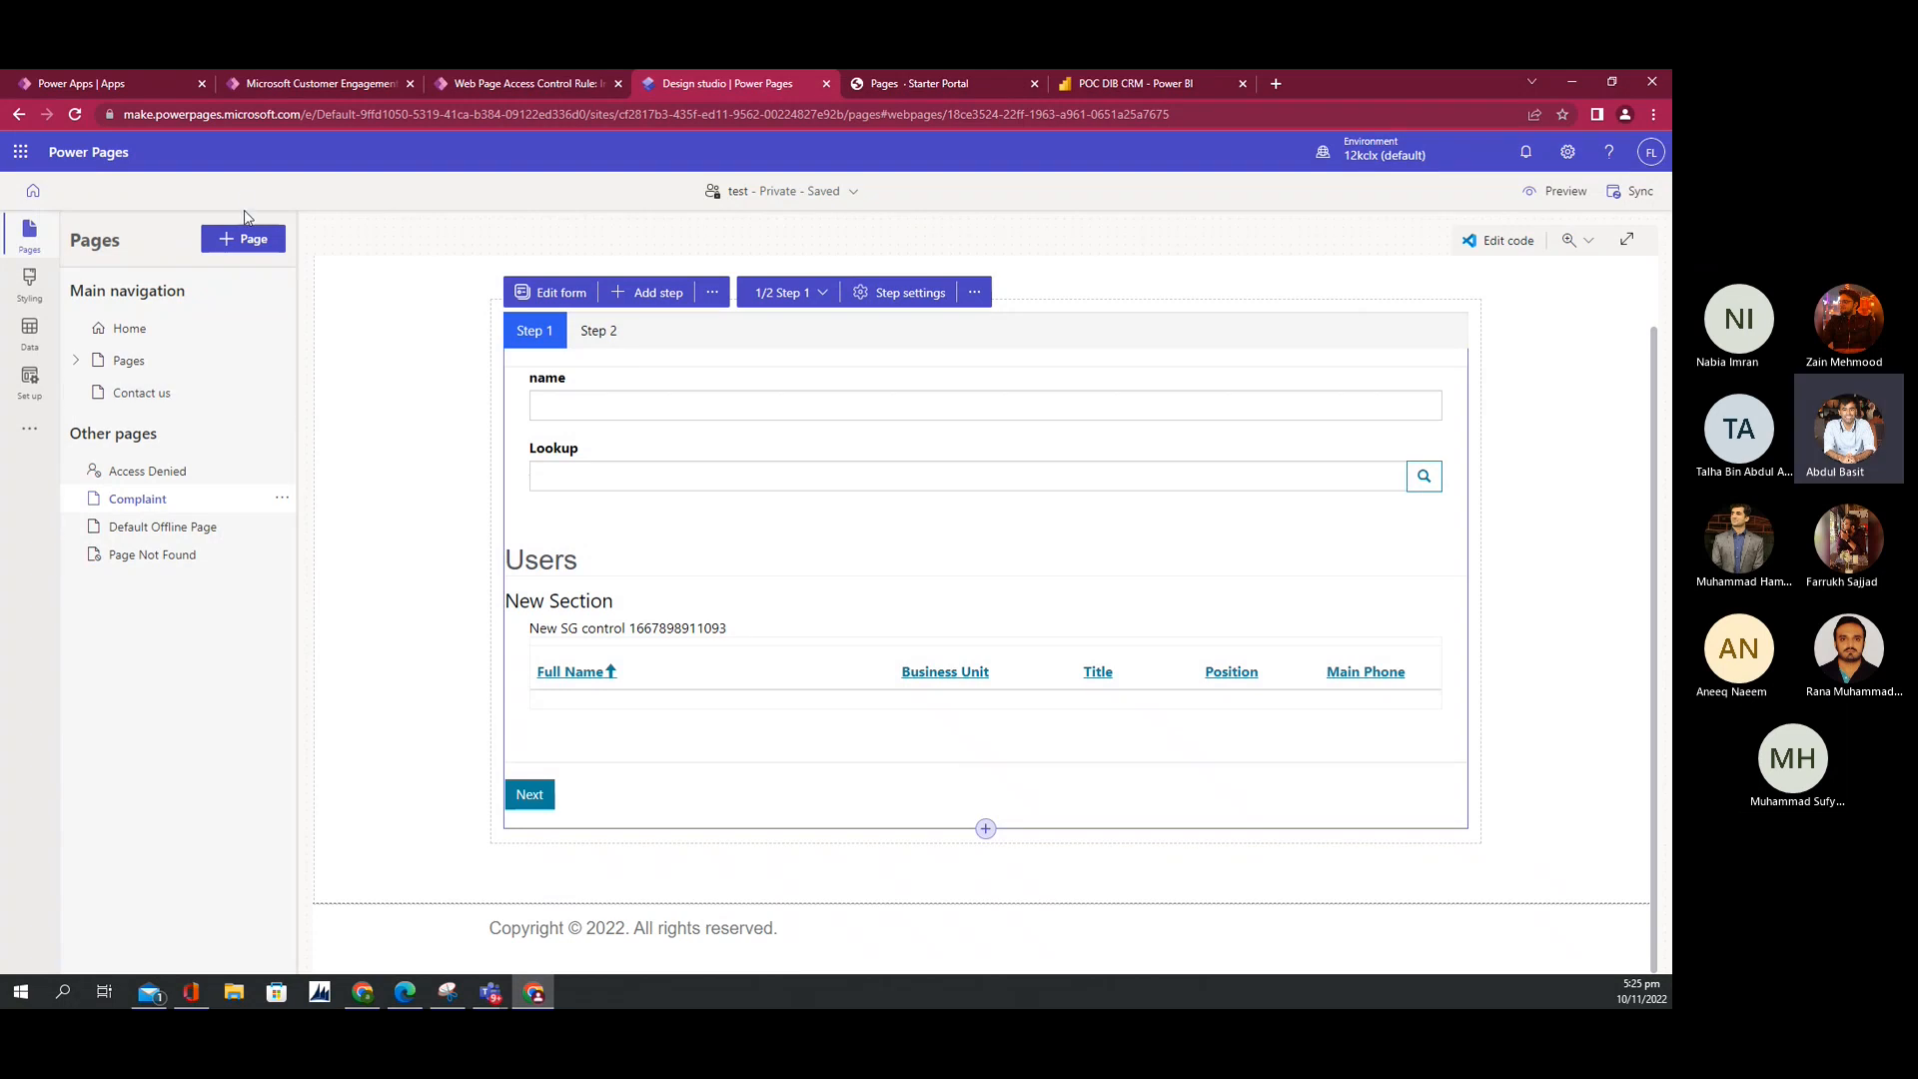
Step: Add a new page named 'complaints 2', kept out of the main navigation
click(237, 244)
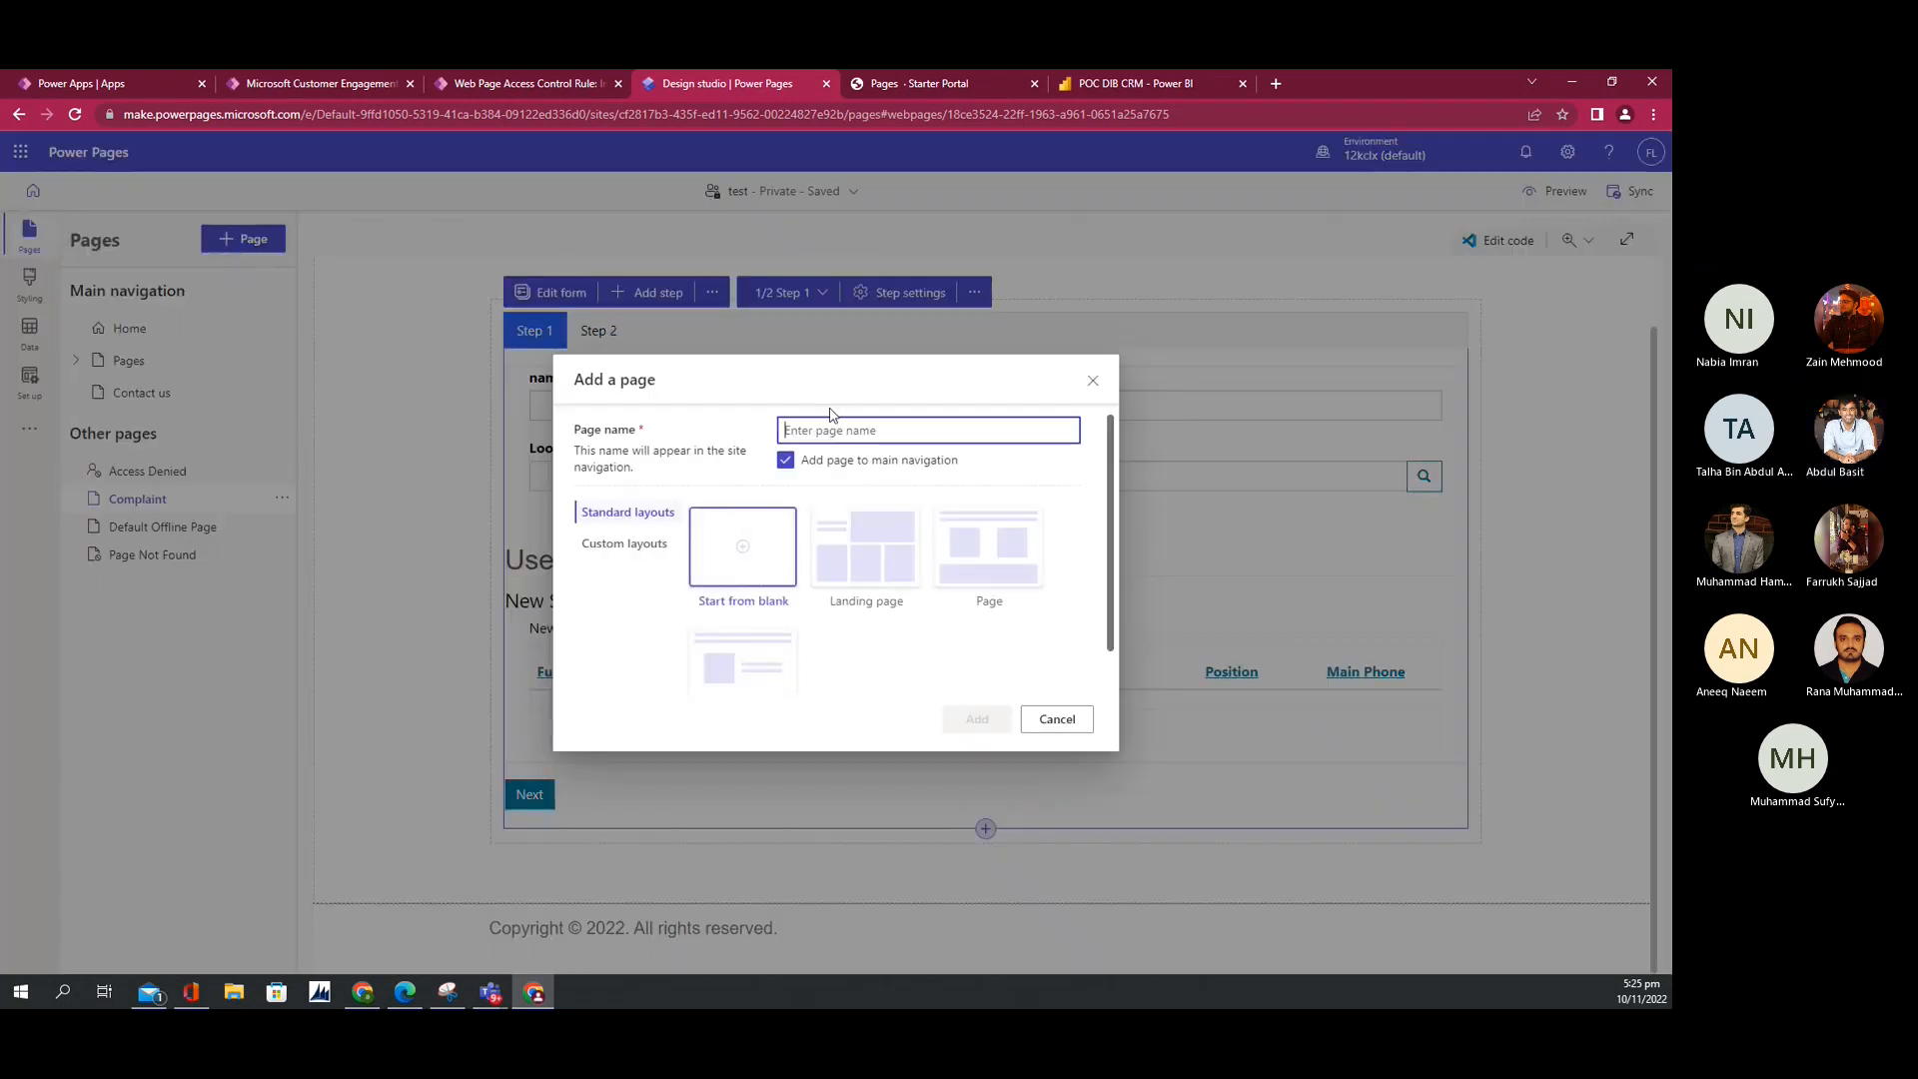
text(conplaints)
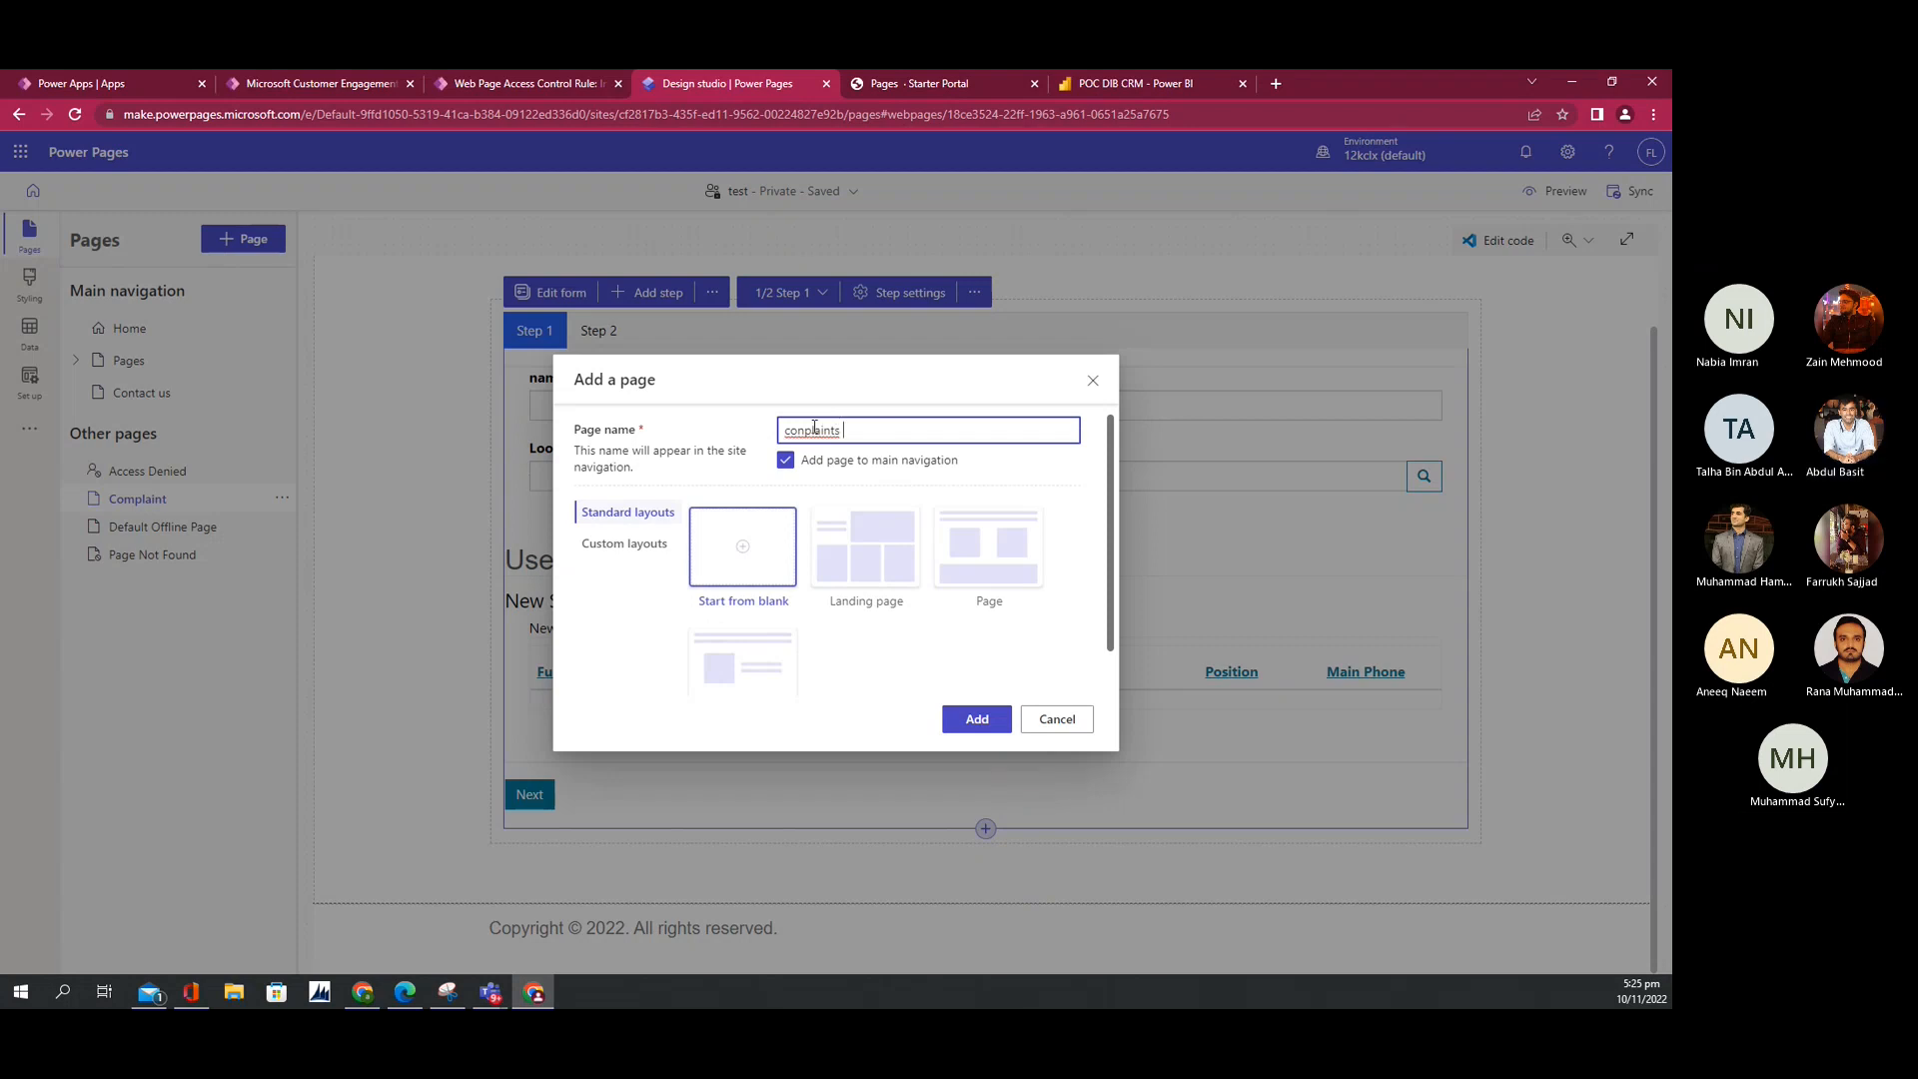
right_click(814, 427)
click(840, 443)
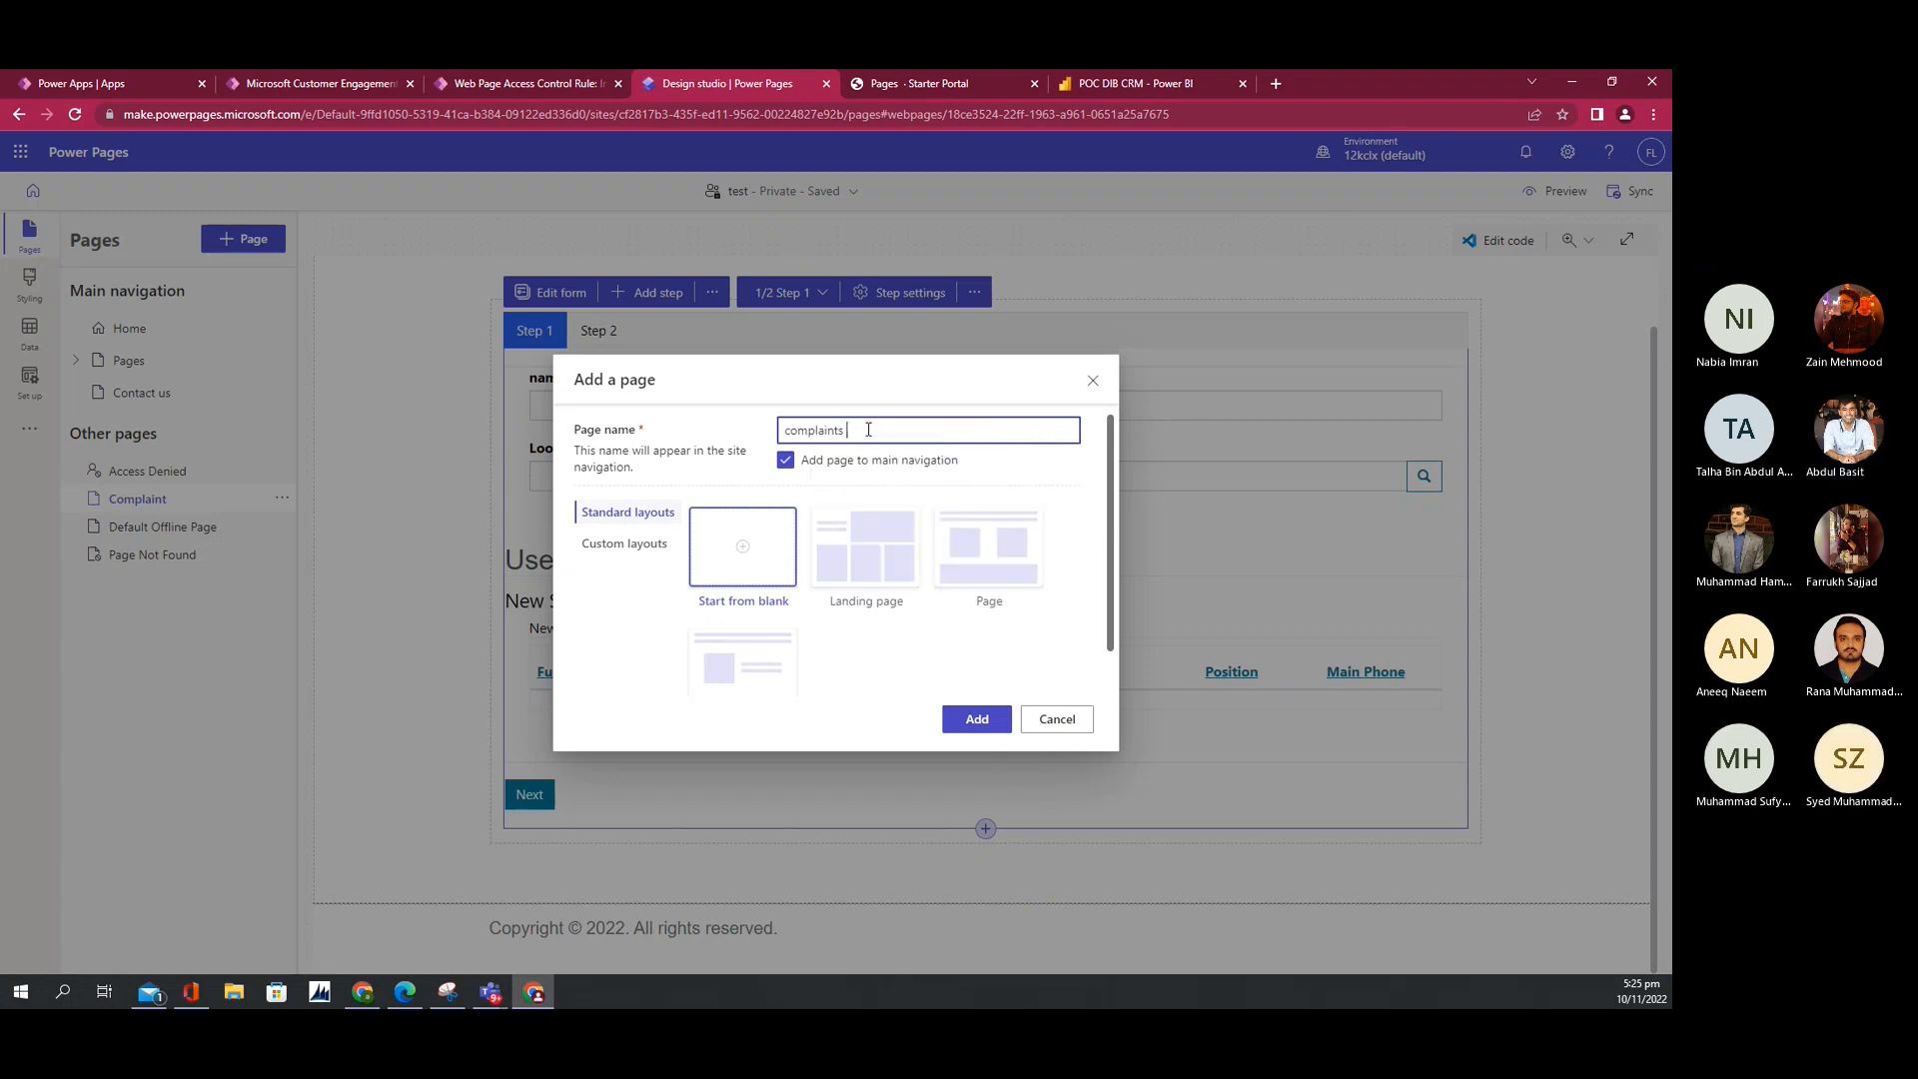
text(2)
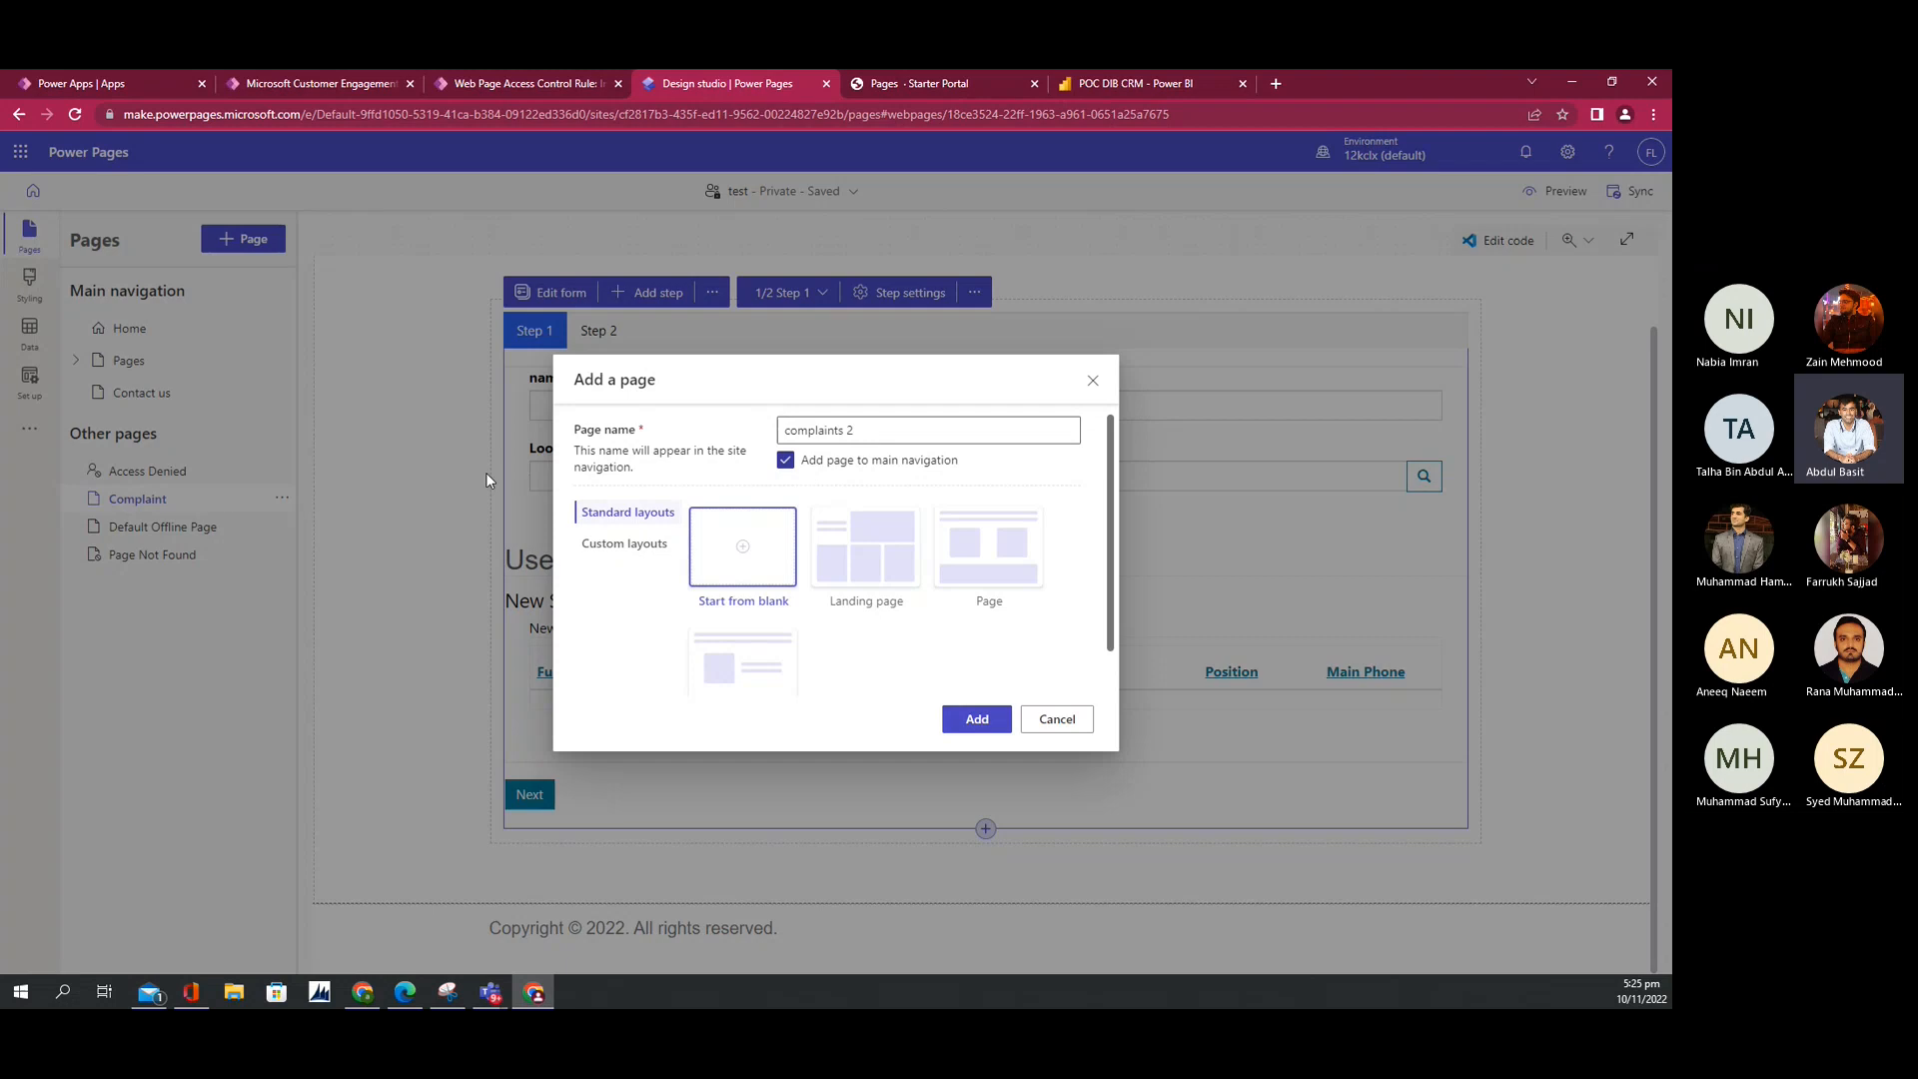
click(786, 464)
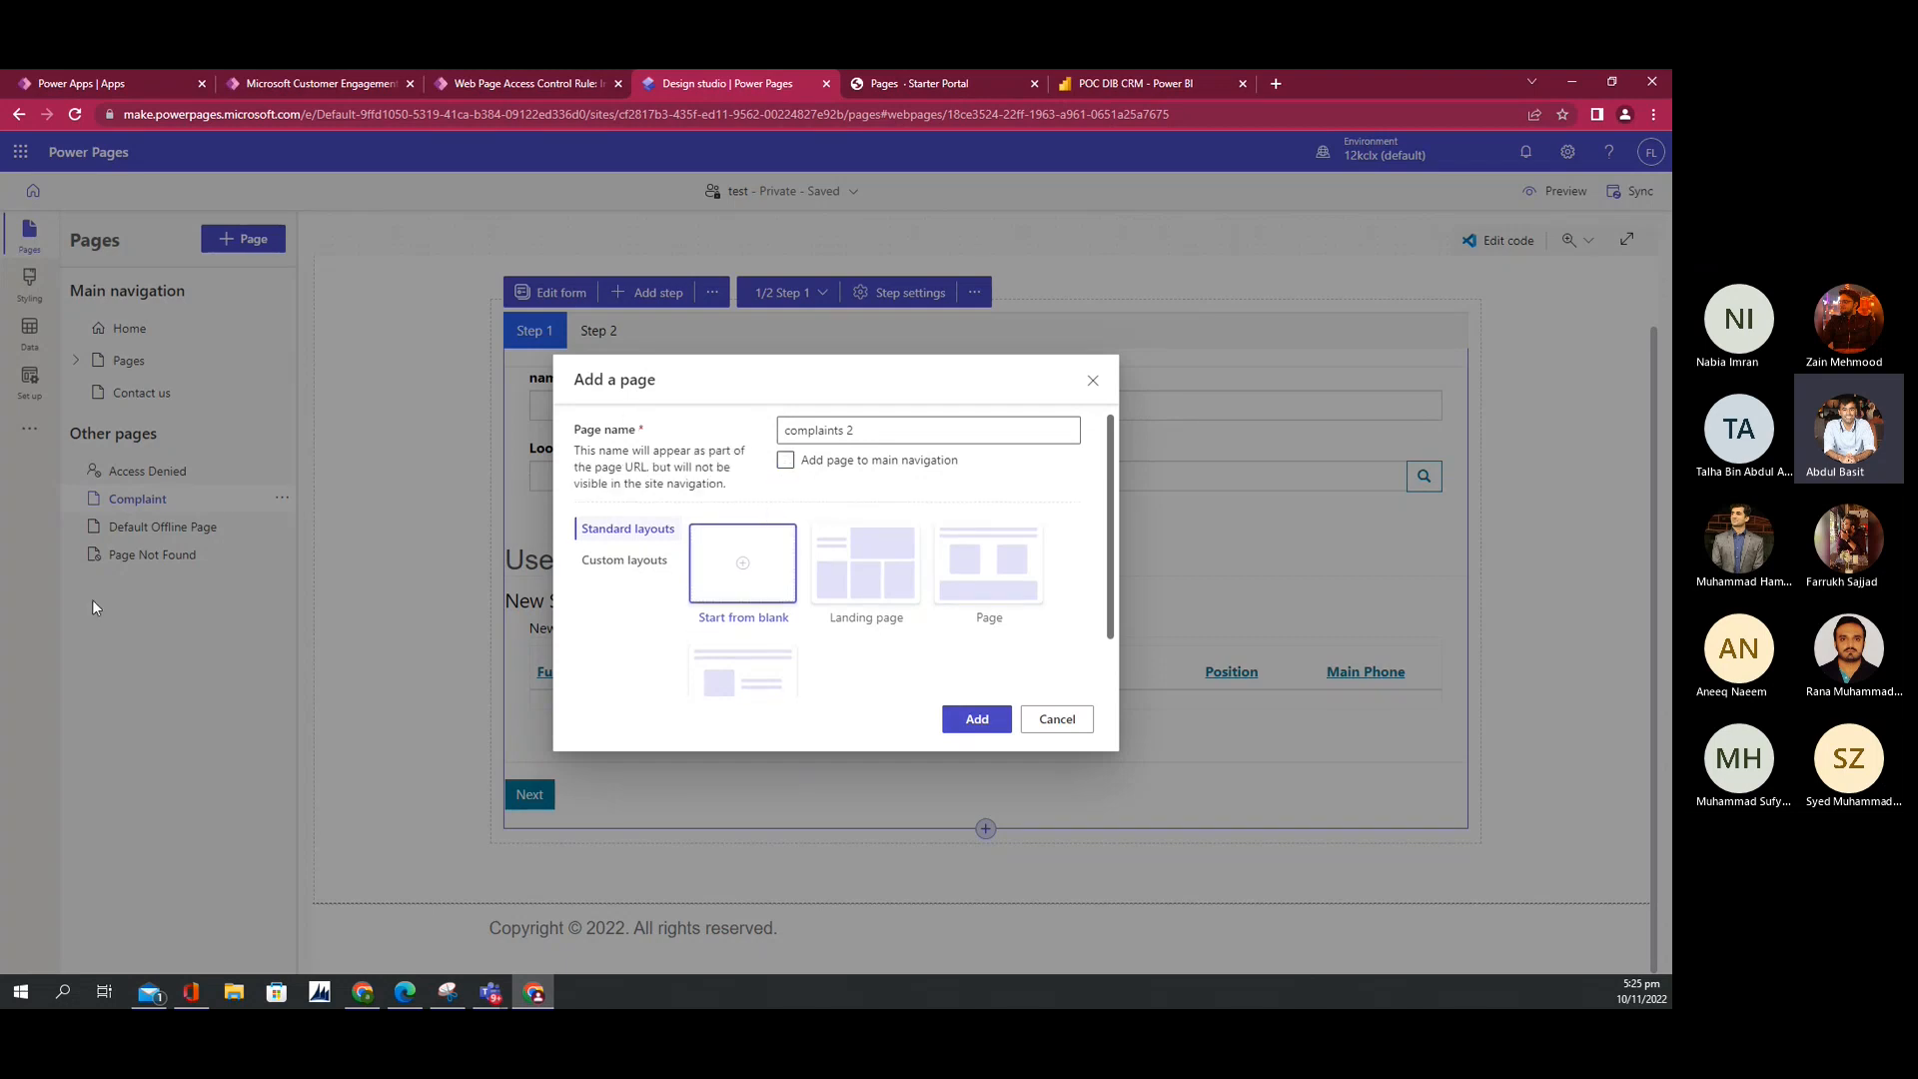
click(971, 707)
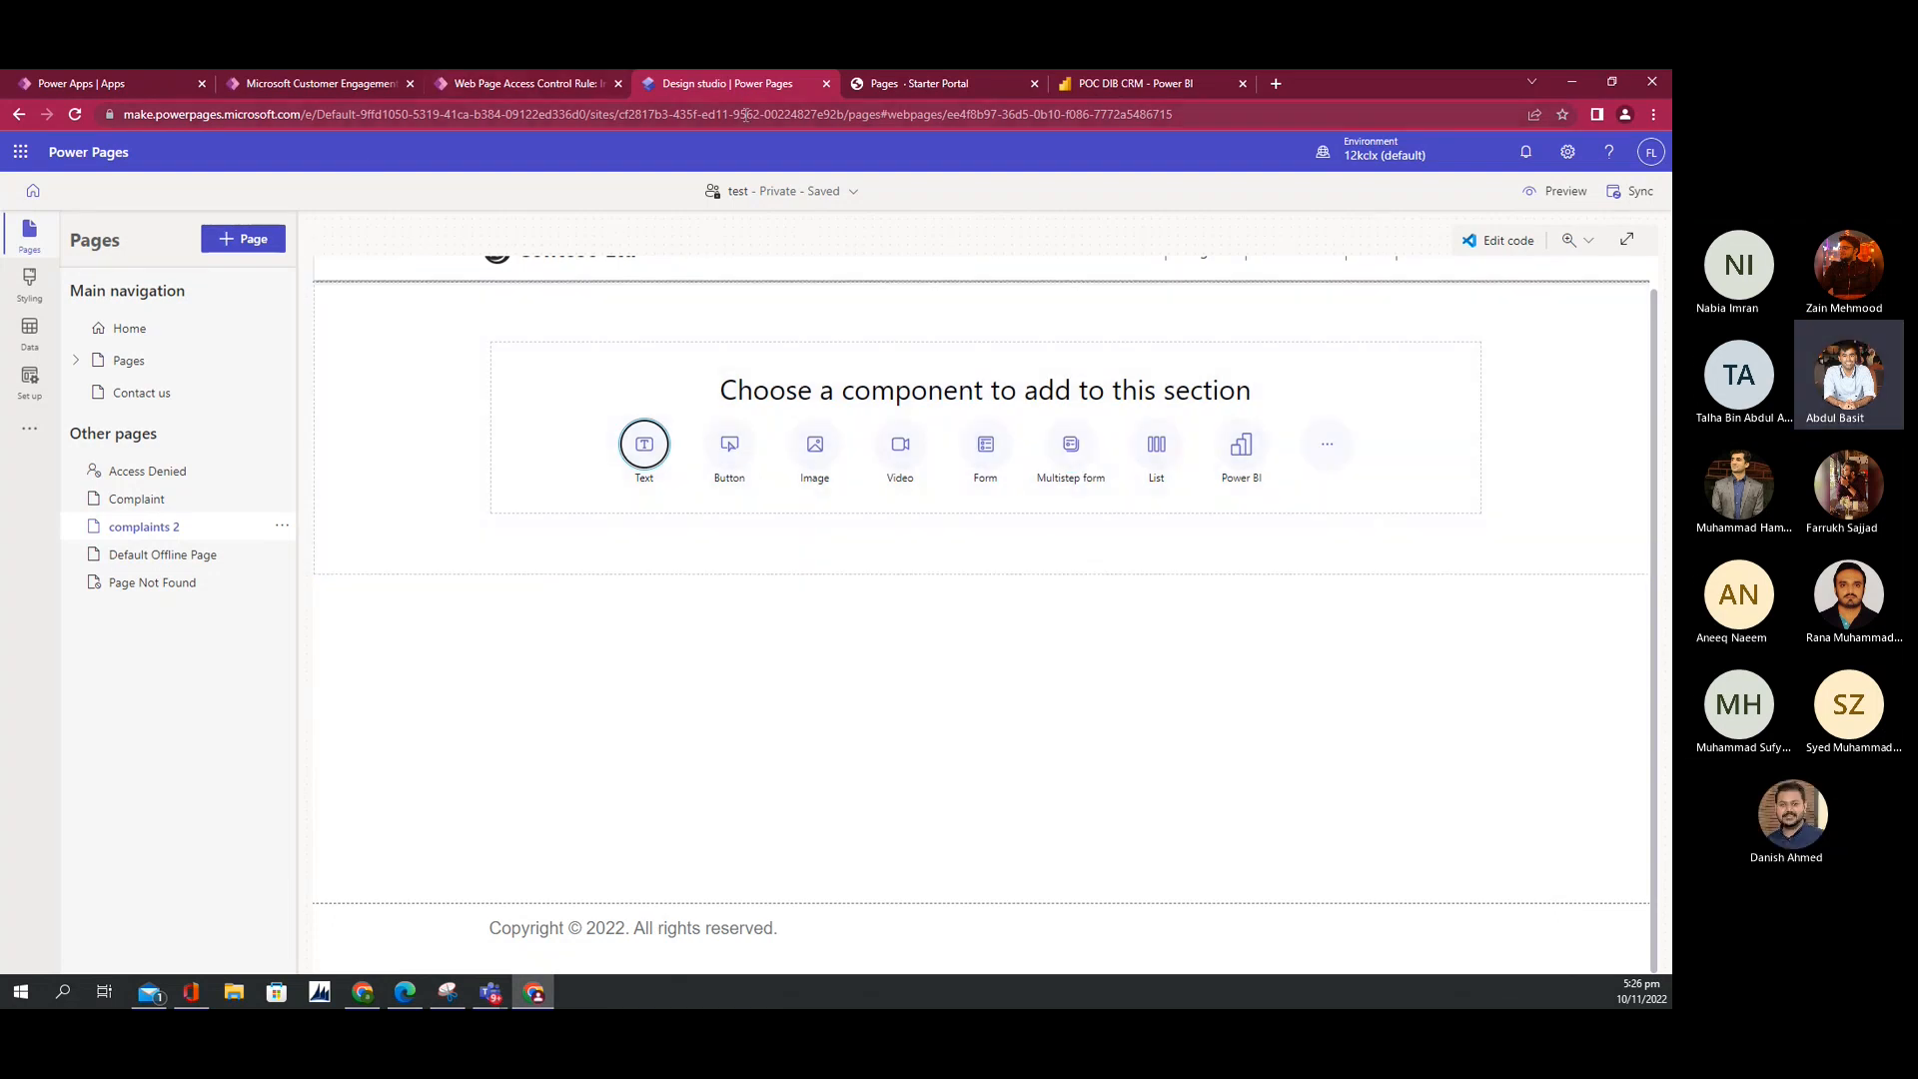
Step: Dismiss the unsaved changes warning and view the Test access control rule's general details
click(536, 88)
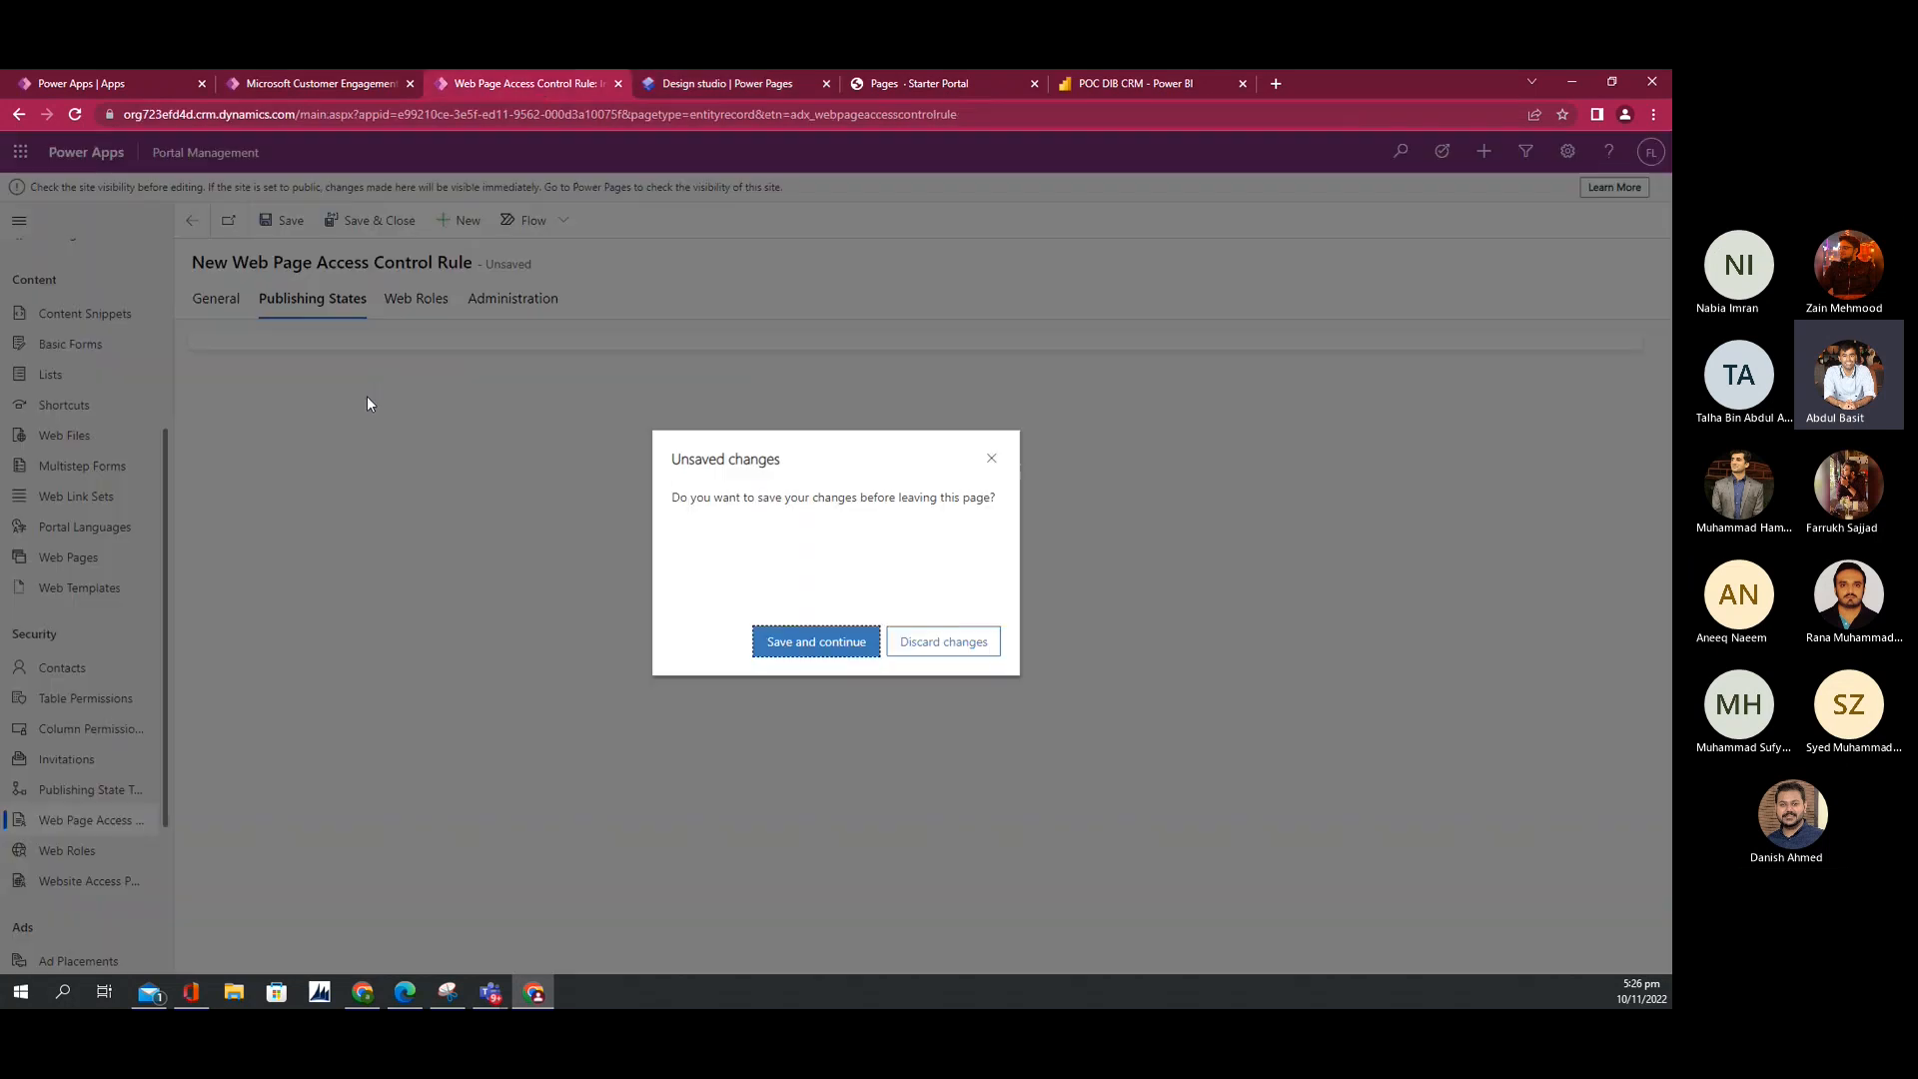
click(992, 458)
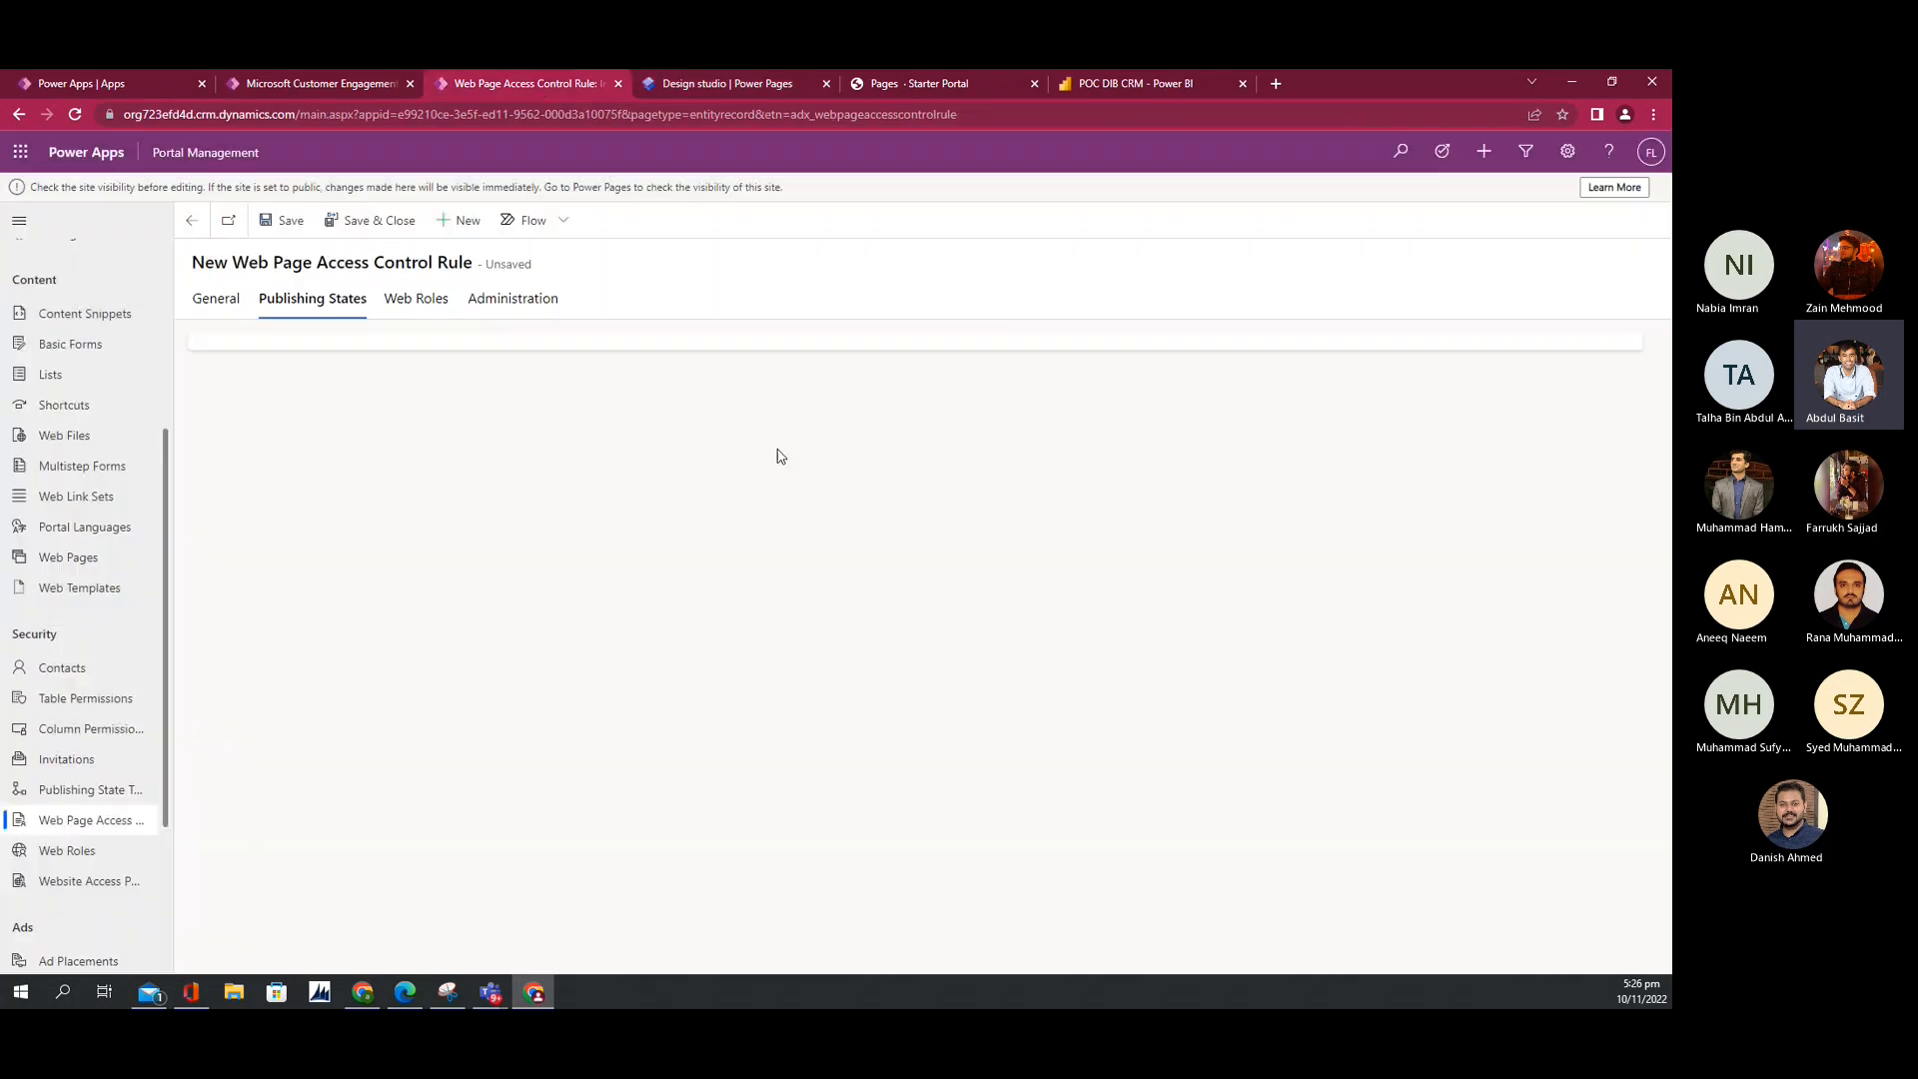
click(214, 299)
click(330, 300)
click(678, 83)
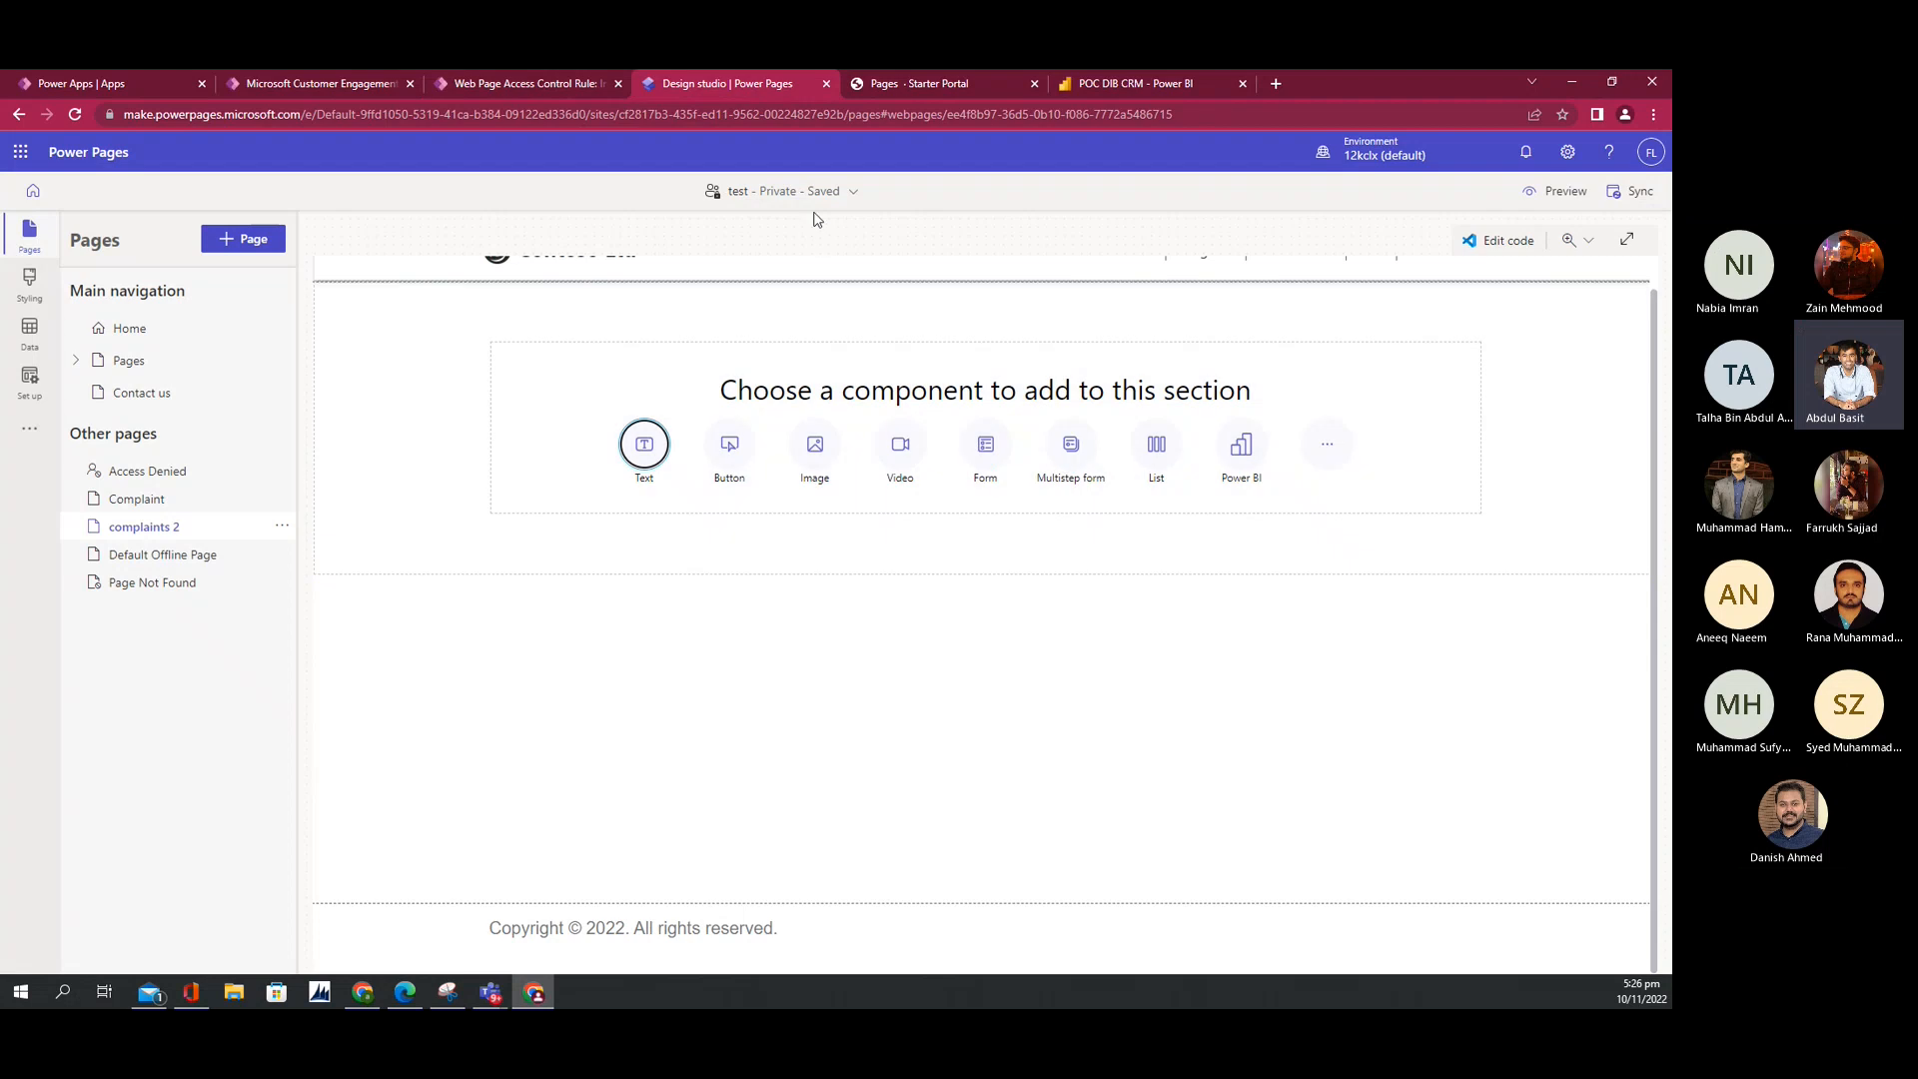
click(486, 80)
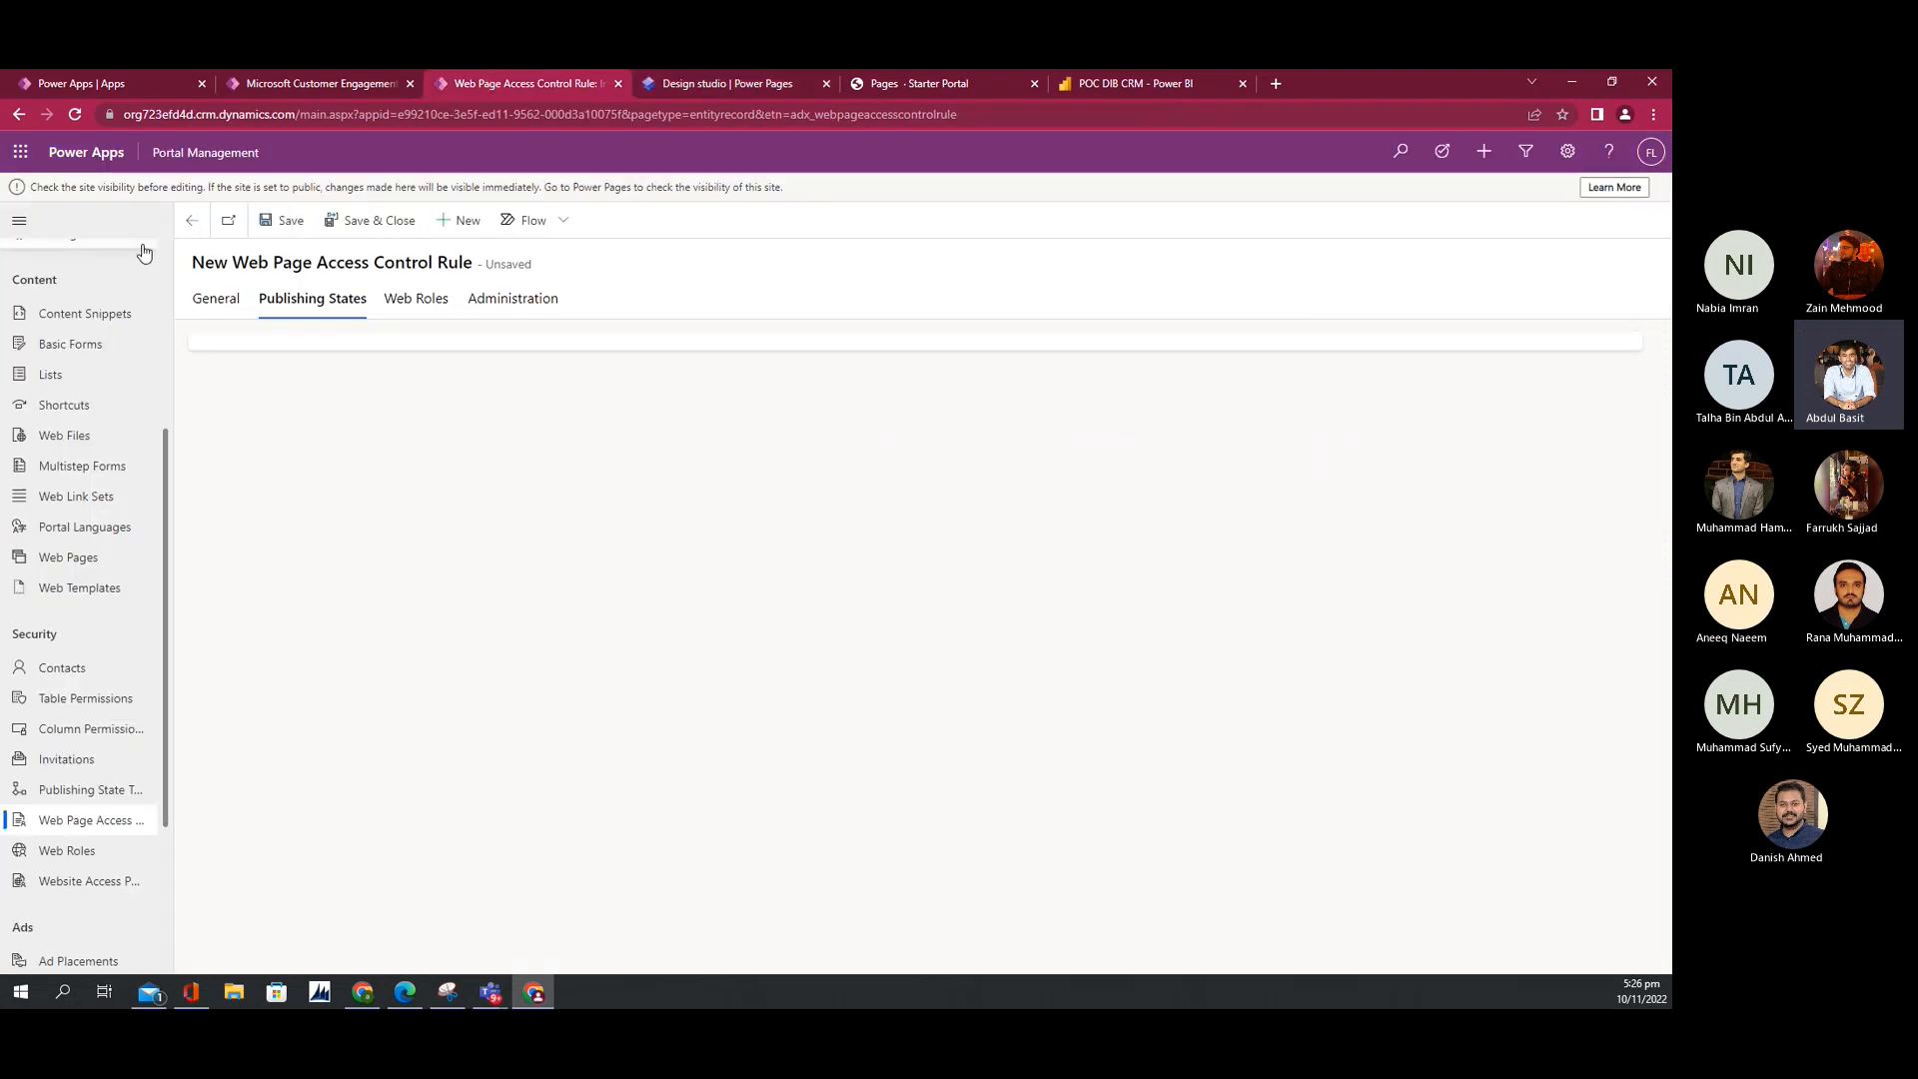
click(196, 297)
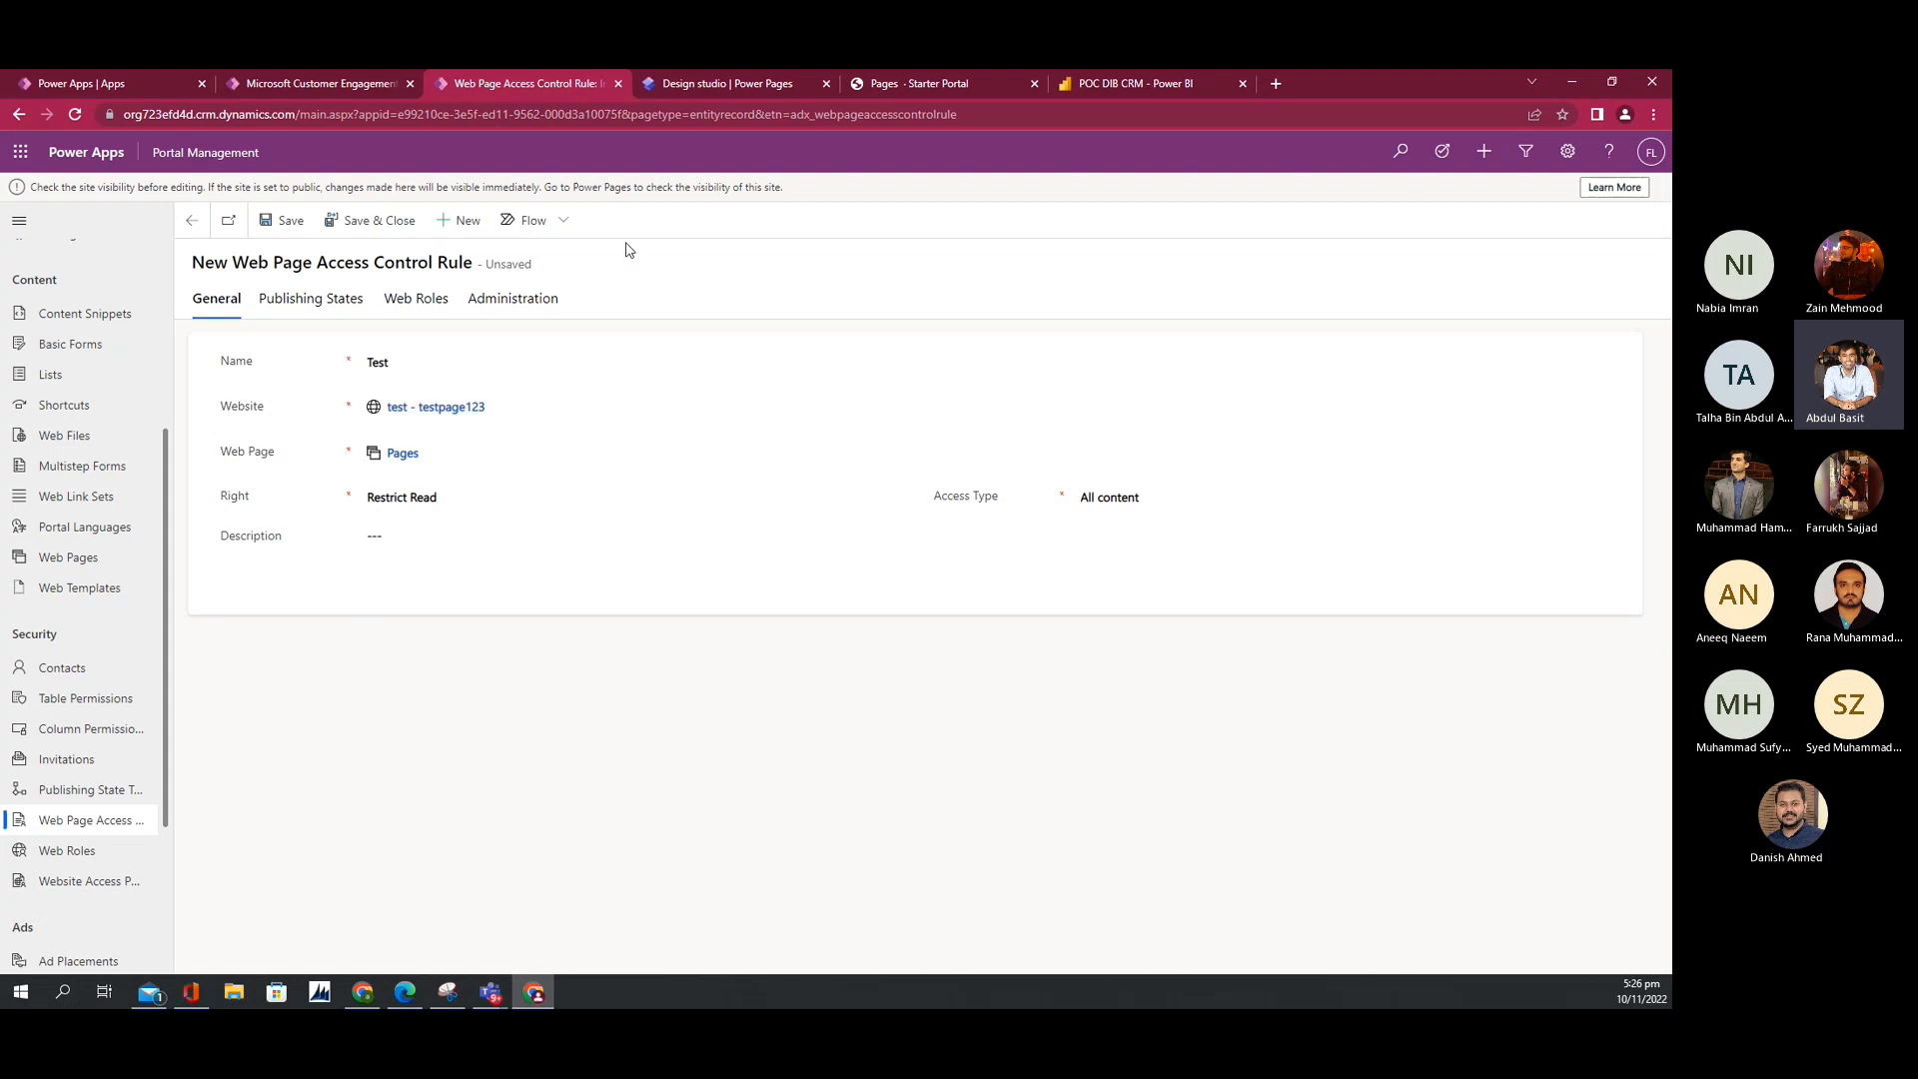
Step: Add a multistep form to the complaints 2 page section, then return to the rule
click(757, 81)
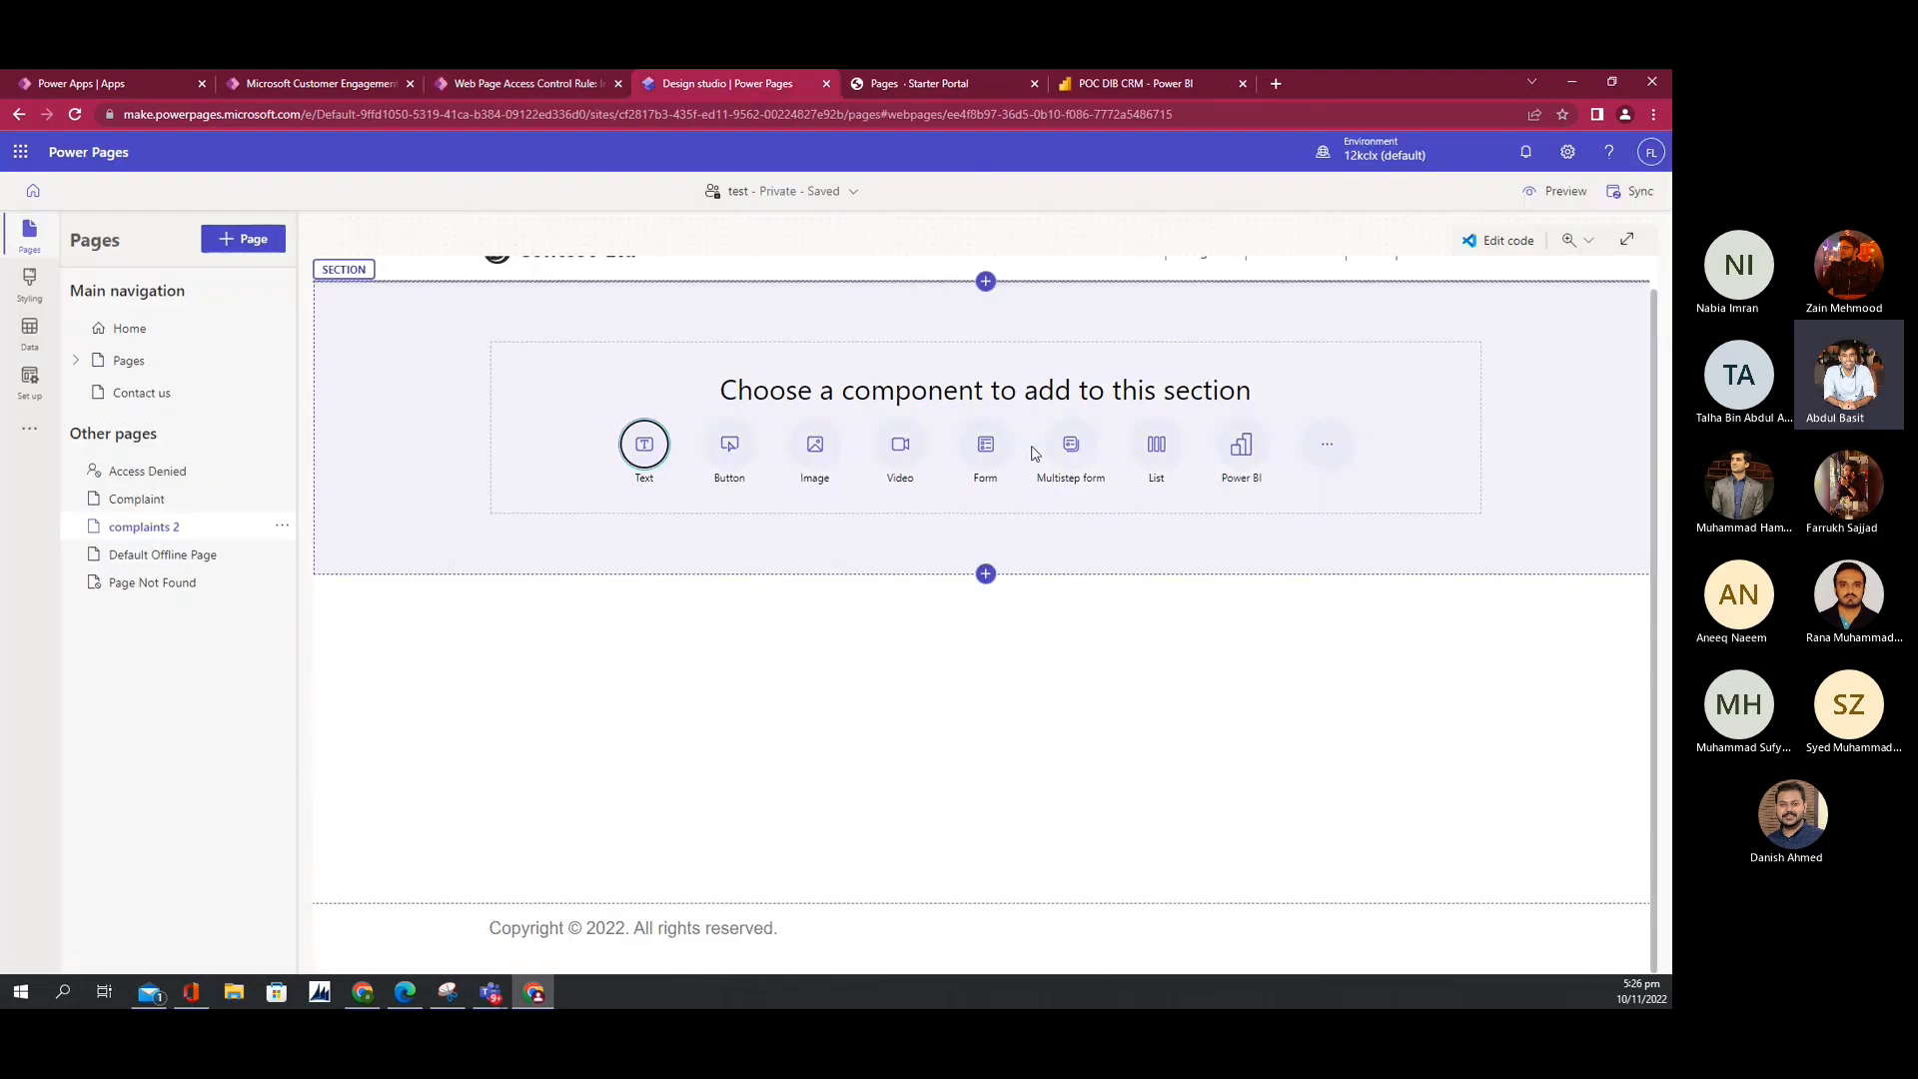
click(1064, 458)
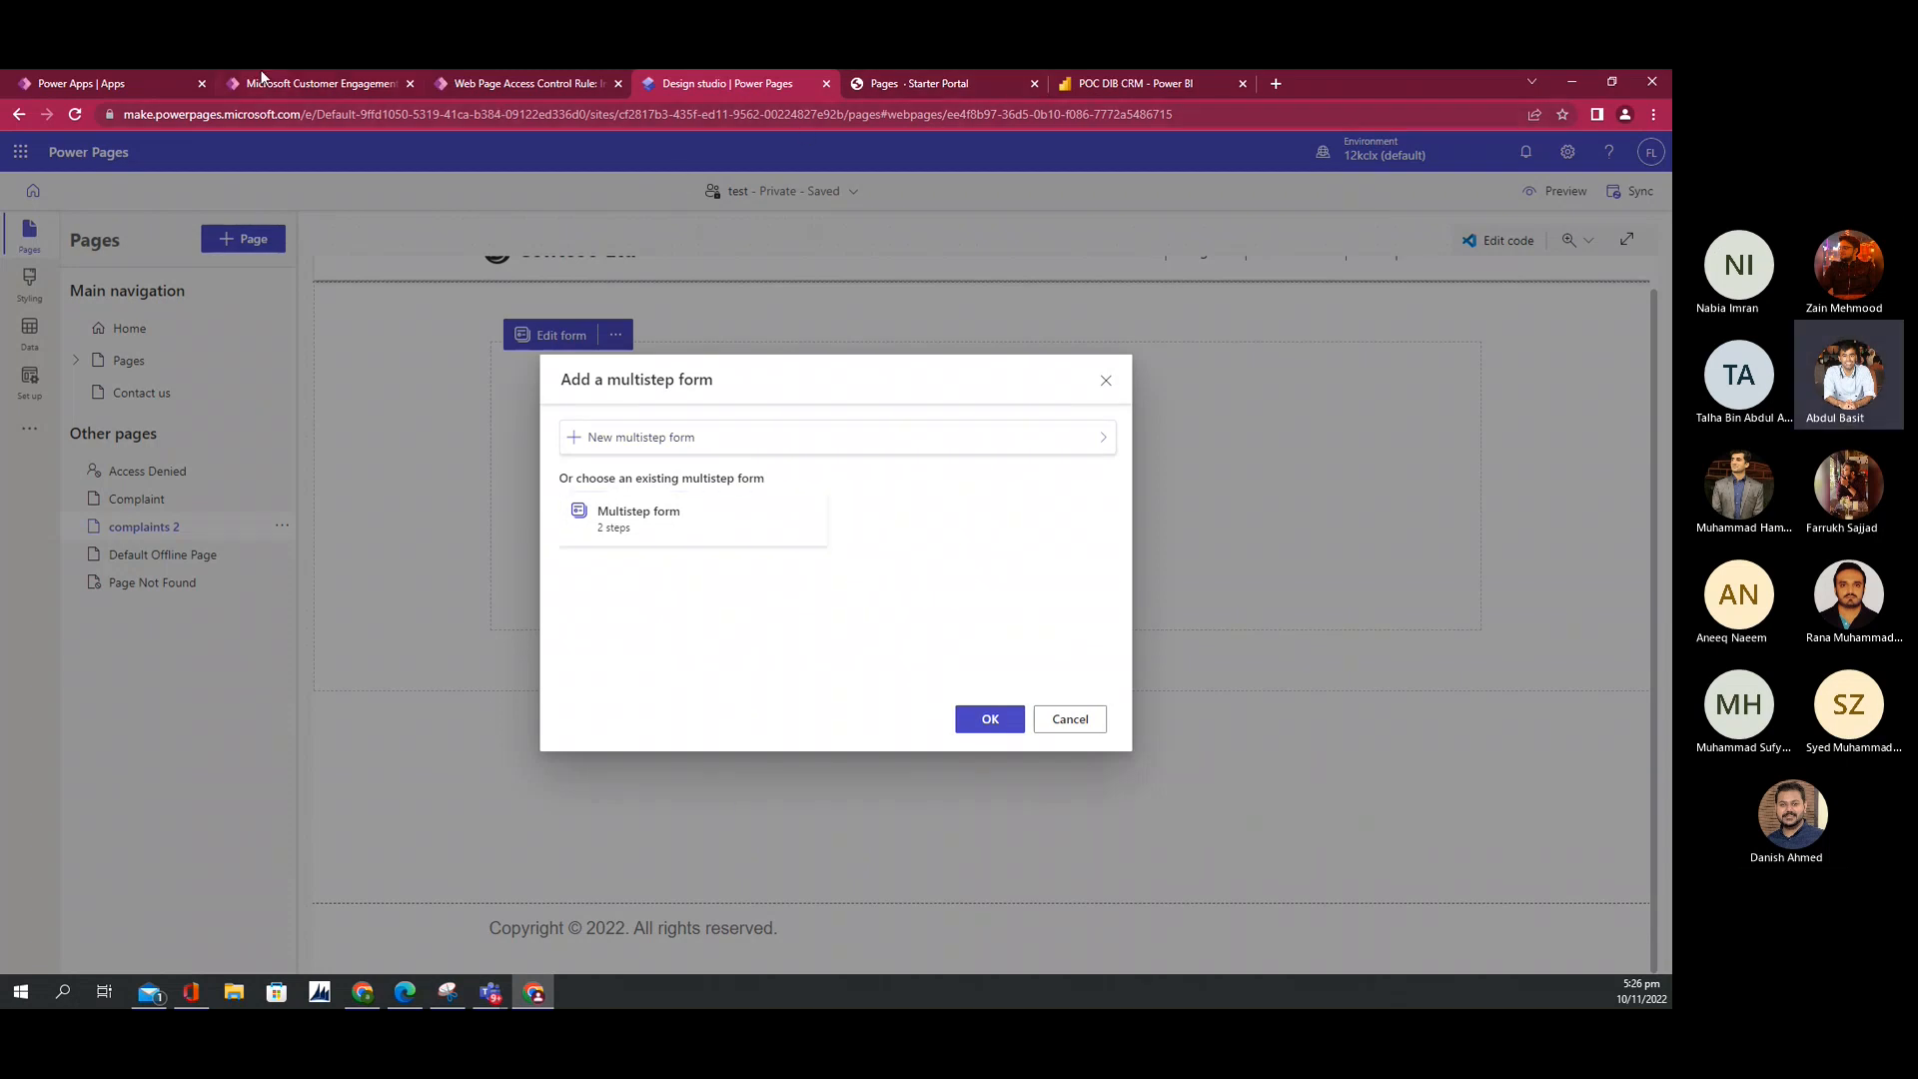
click(479, 82)
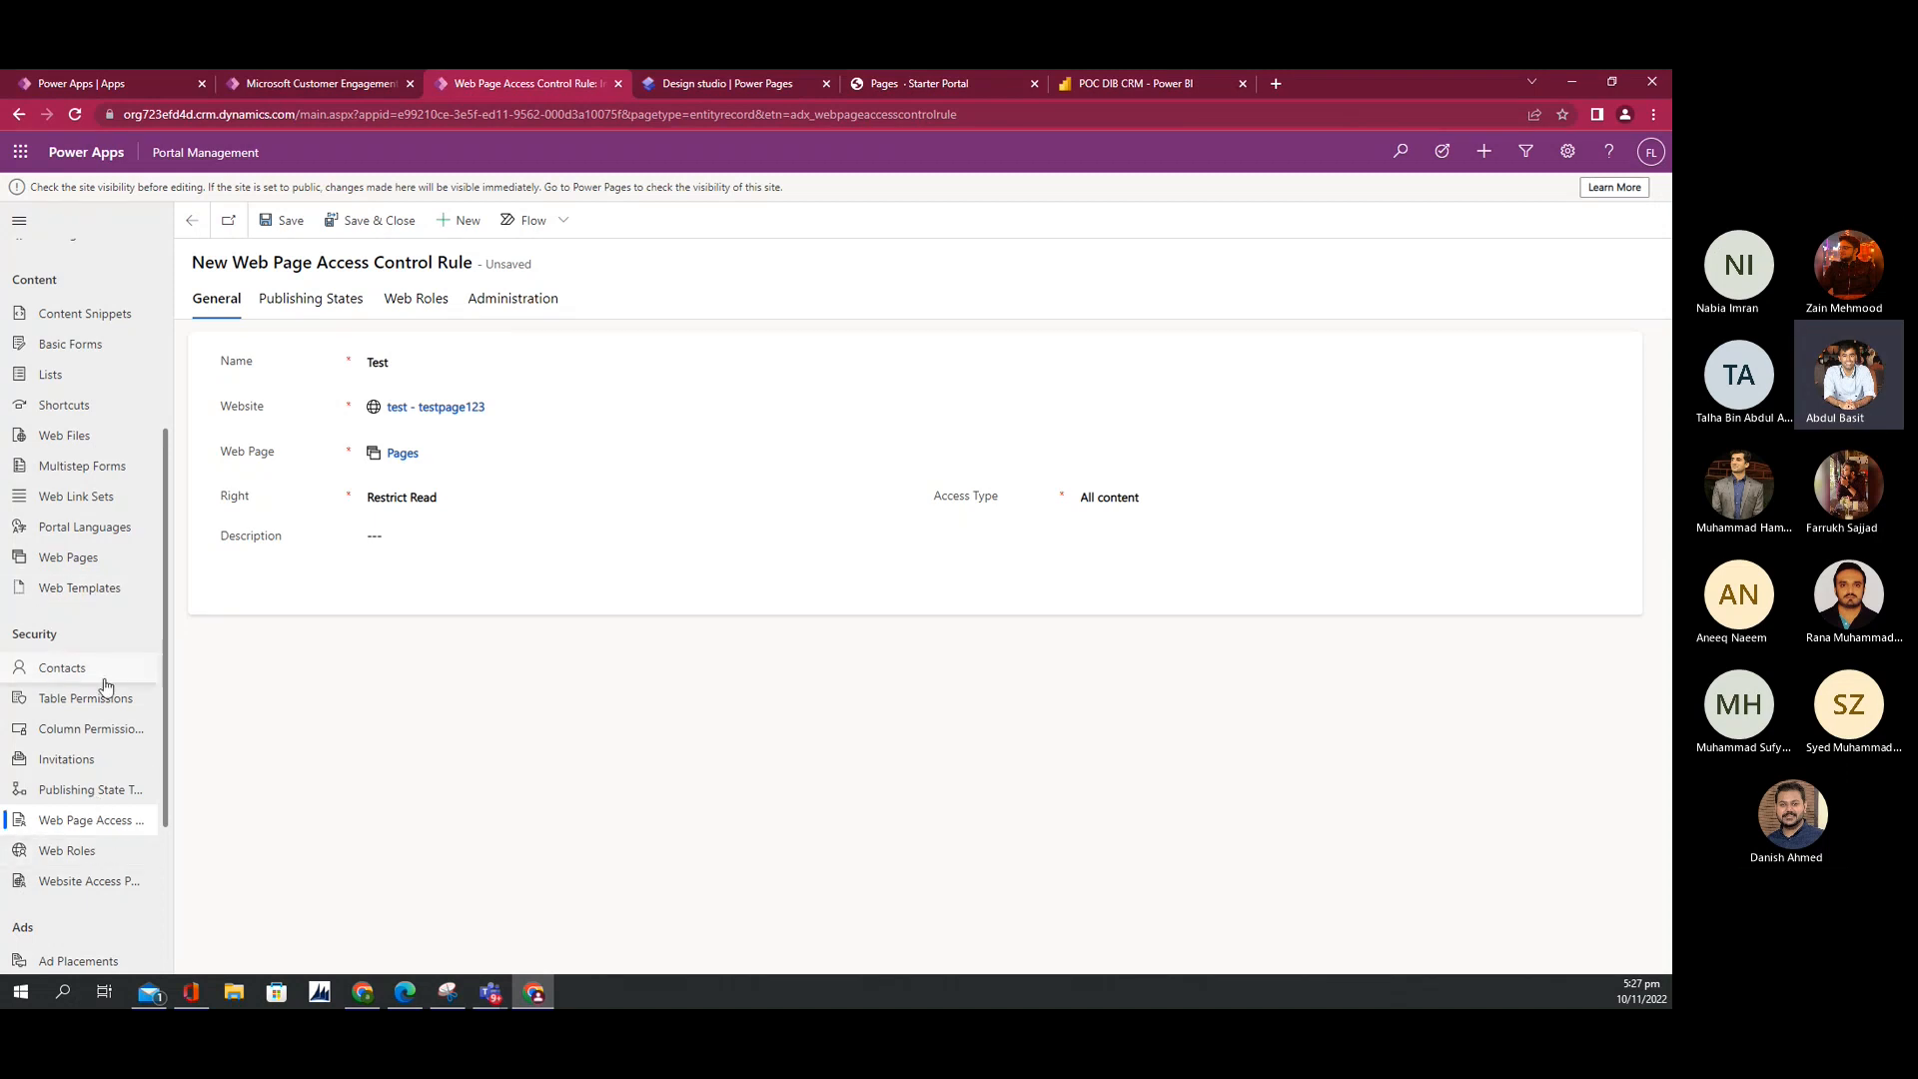
Step: Find Multistep Forms in the sitemap with Ctrl+F, open it and discard the unsaved rule
scroll(107, 685, up, 4)
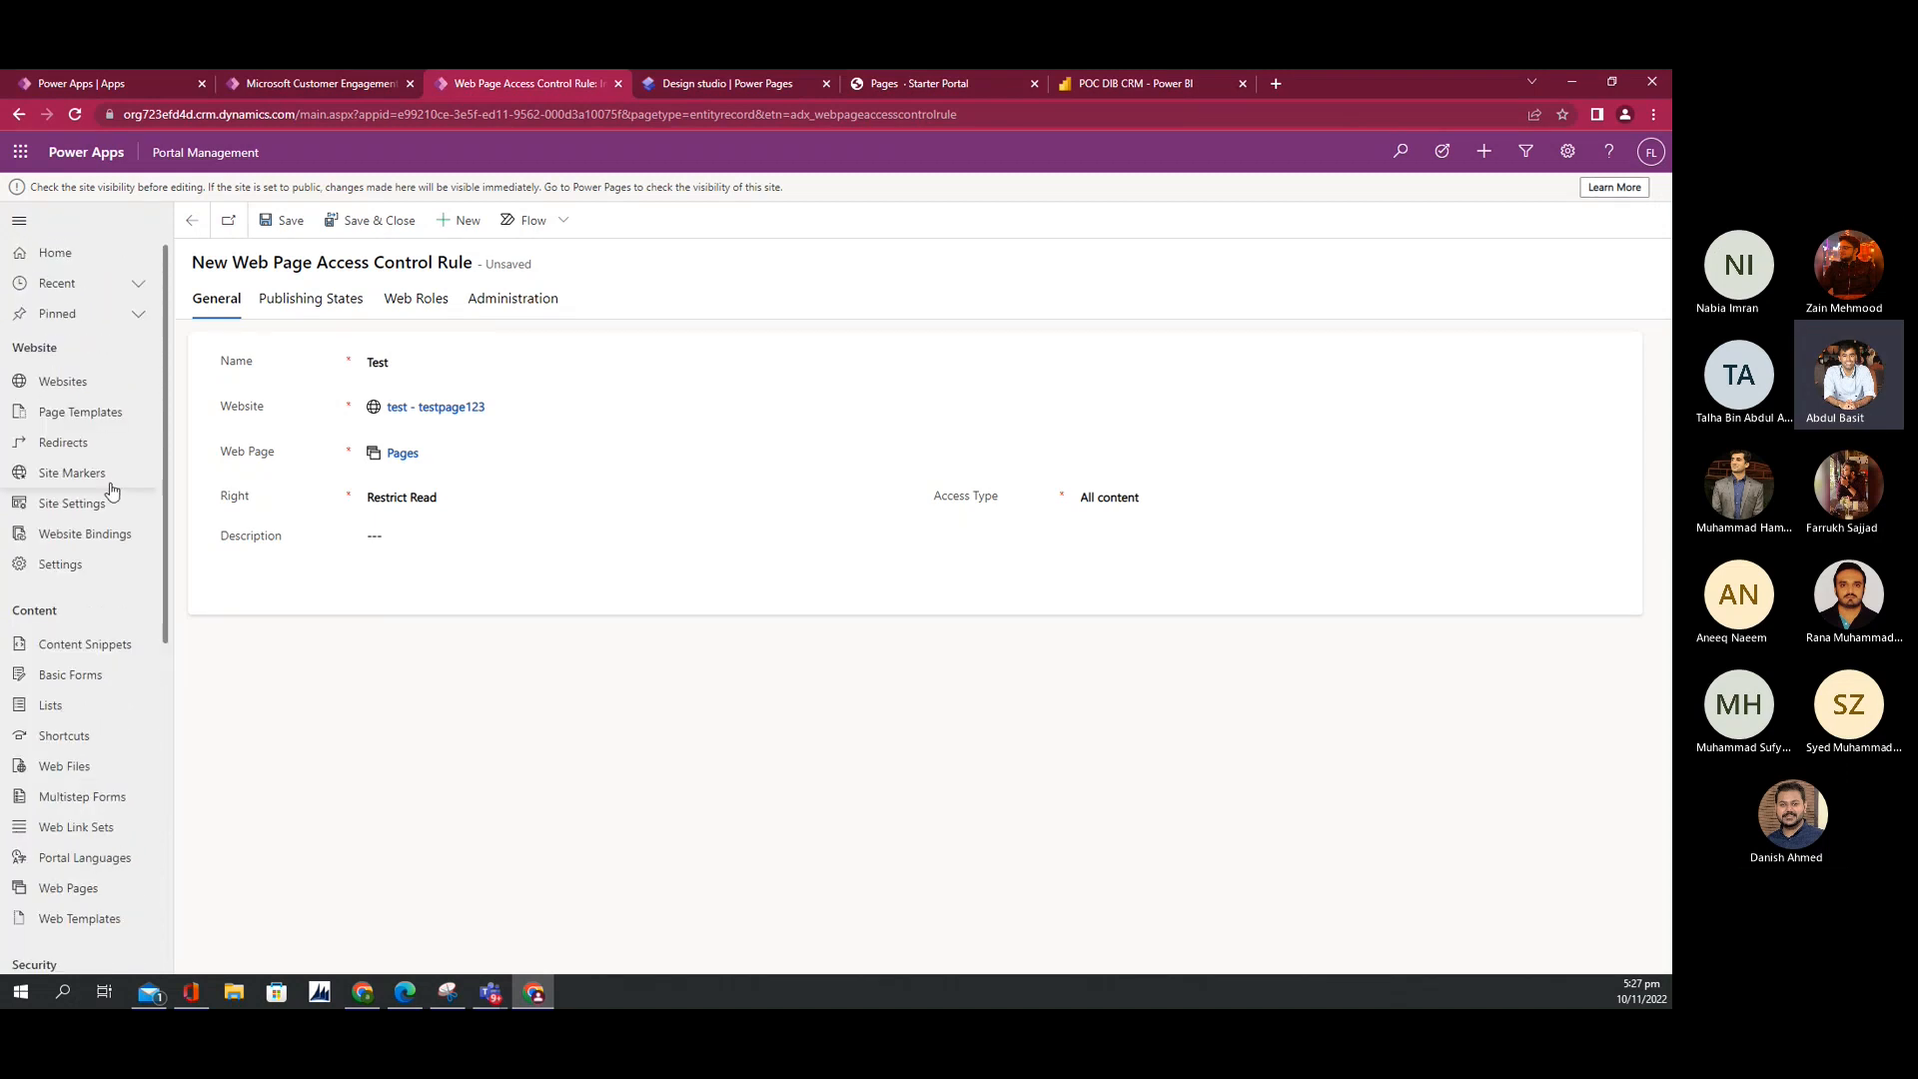
scroll(83, 669, down, 1)
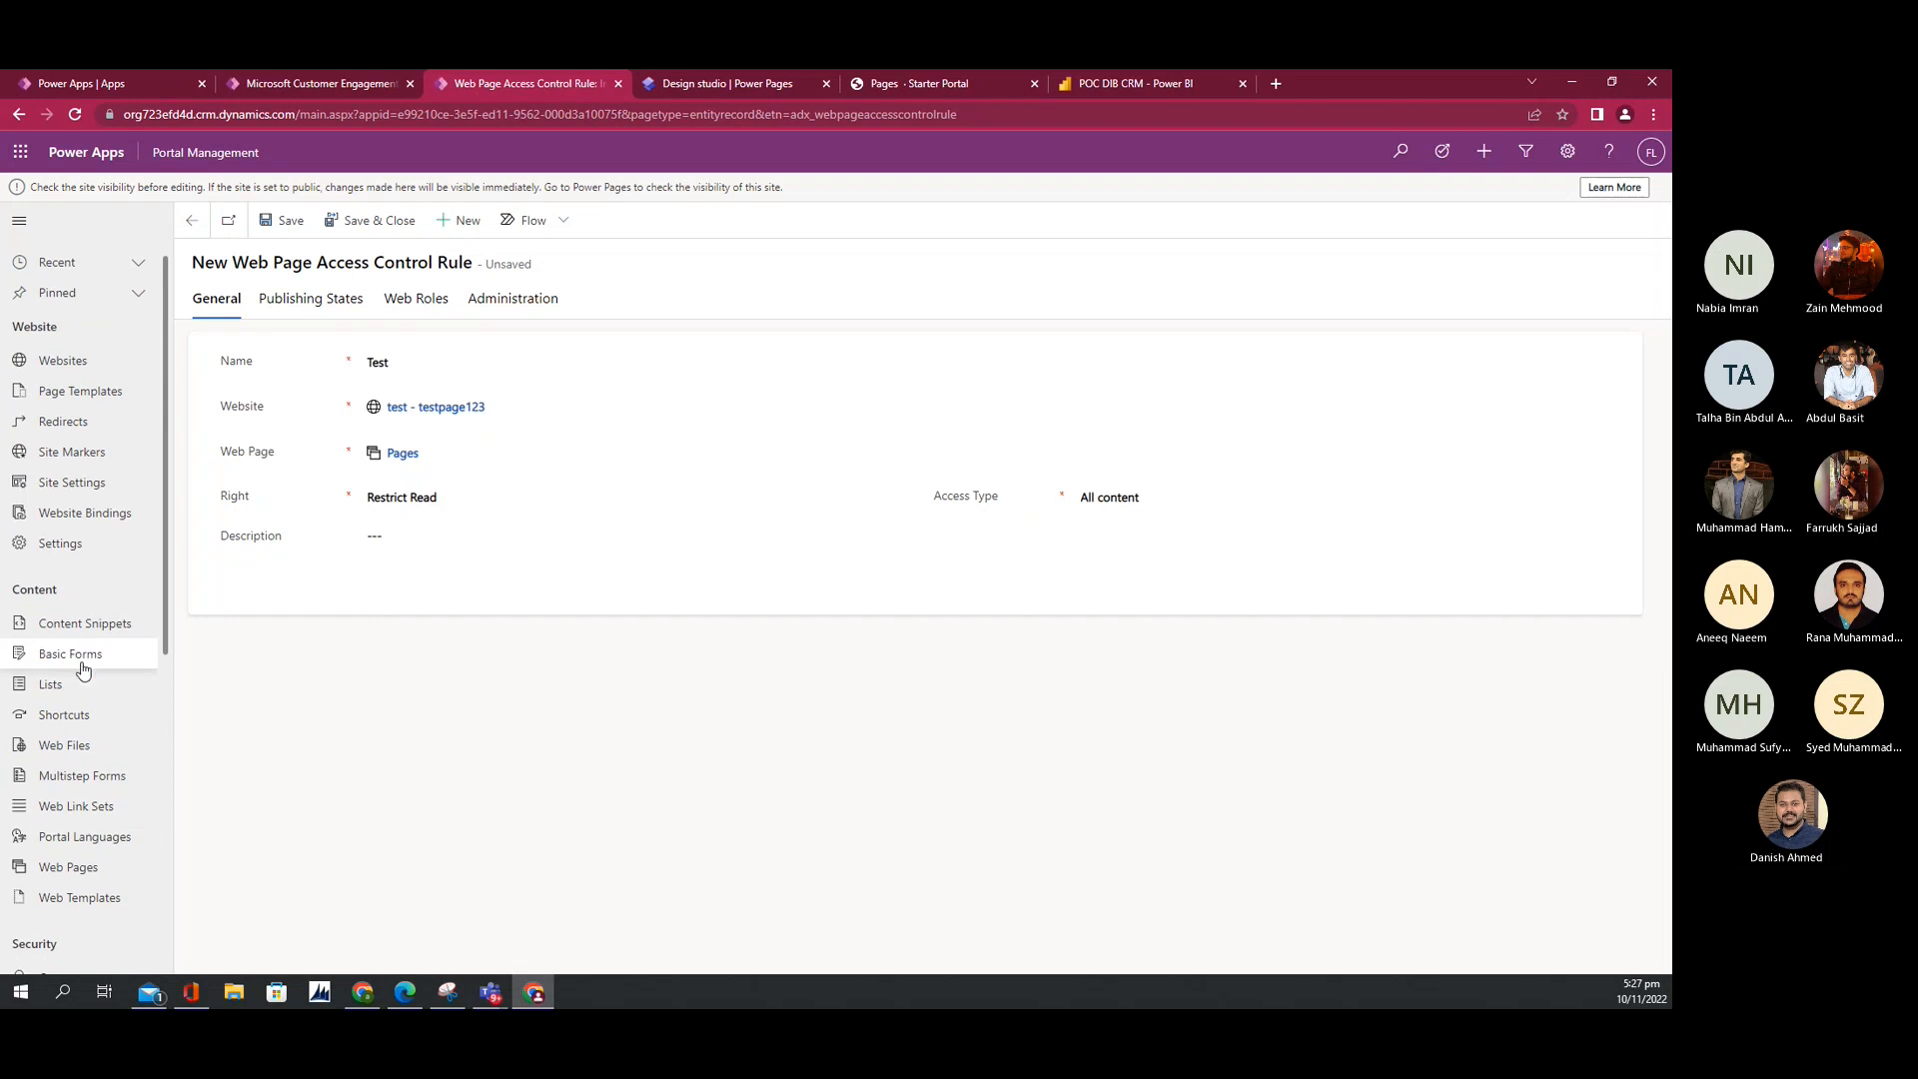
scroll(83, 669, down, 3)
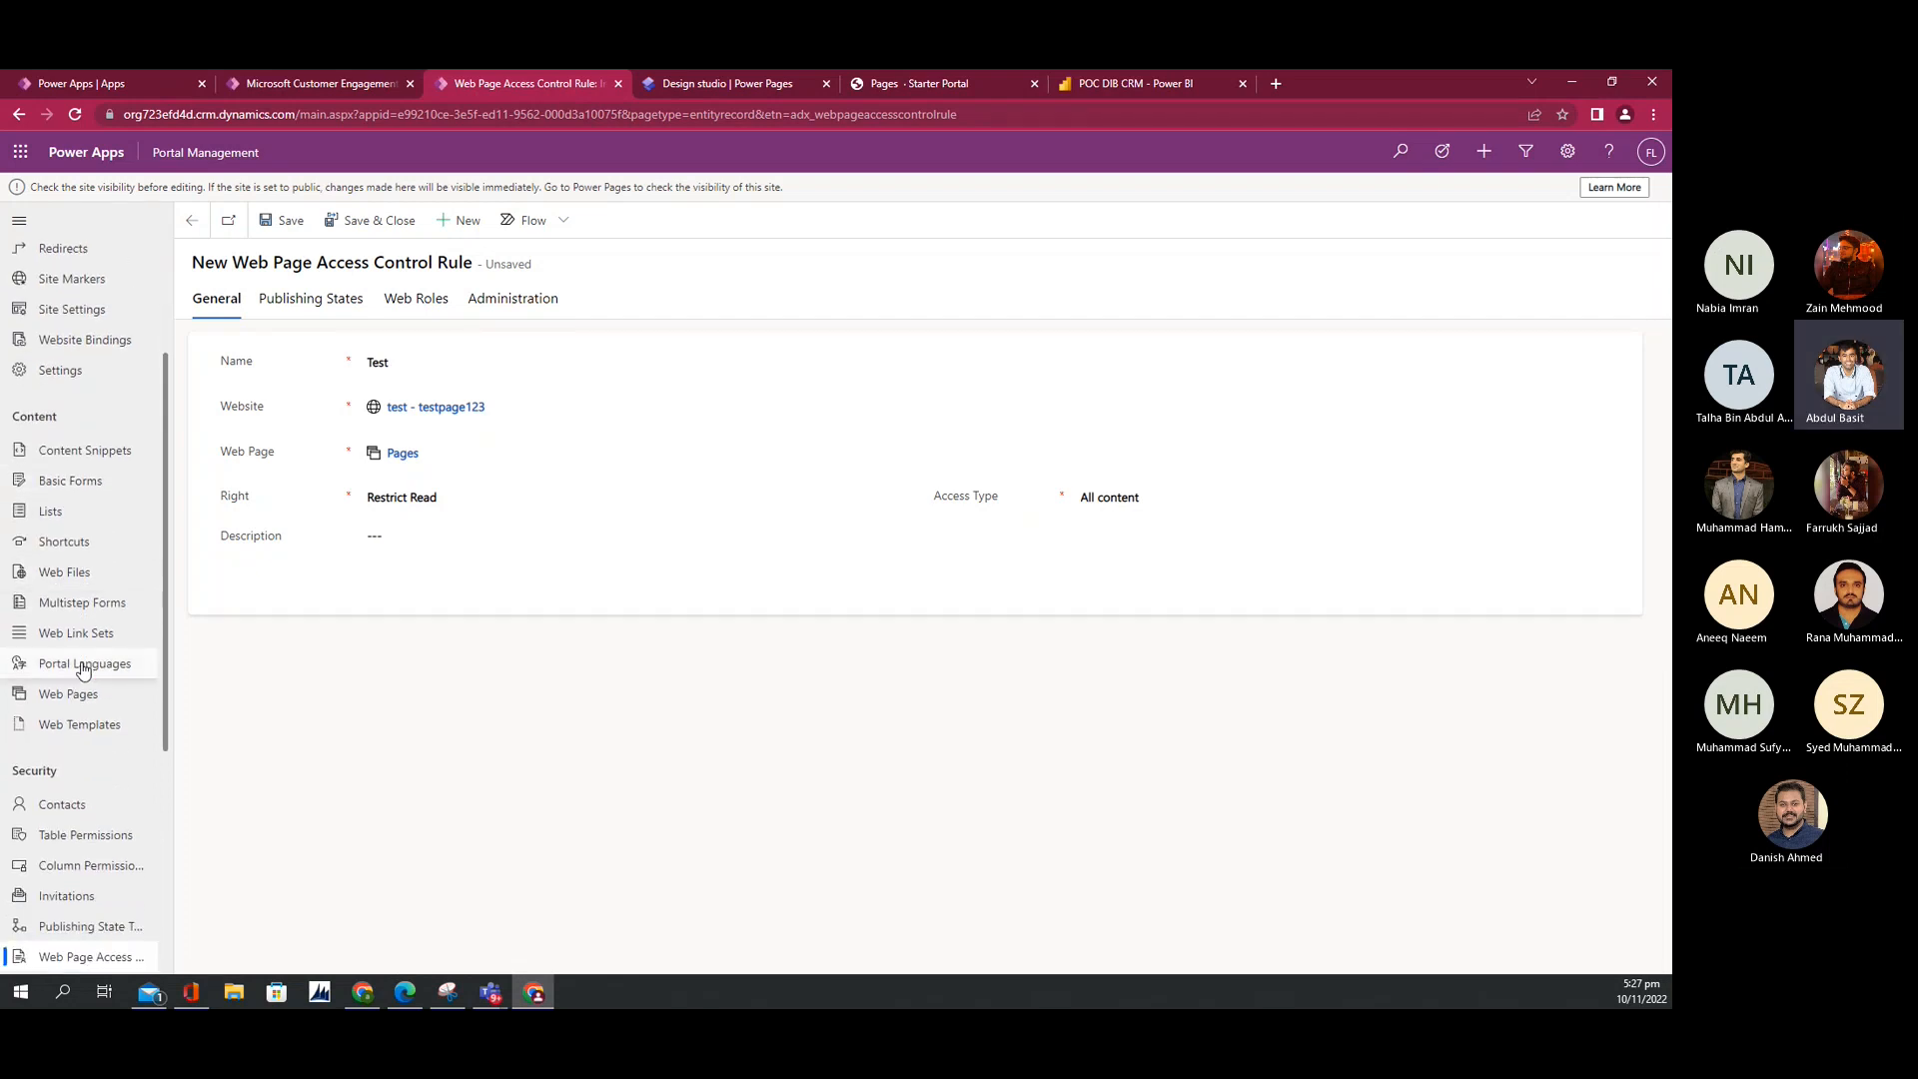
scroll(82, 669, down, 7)
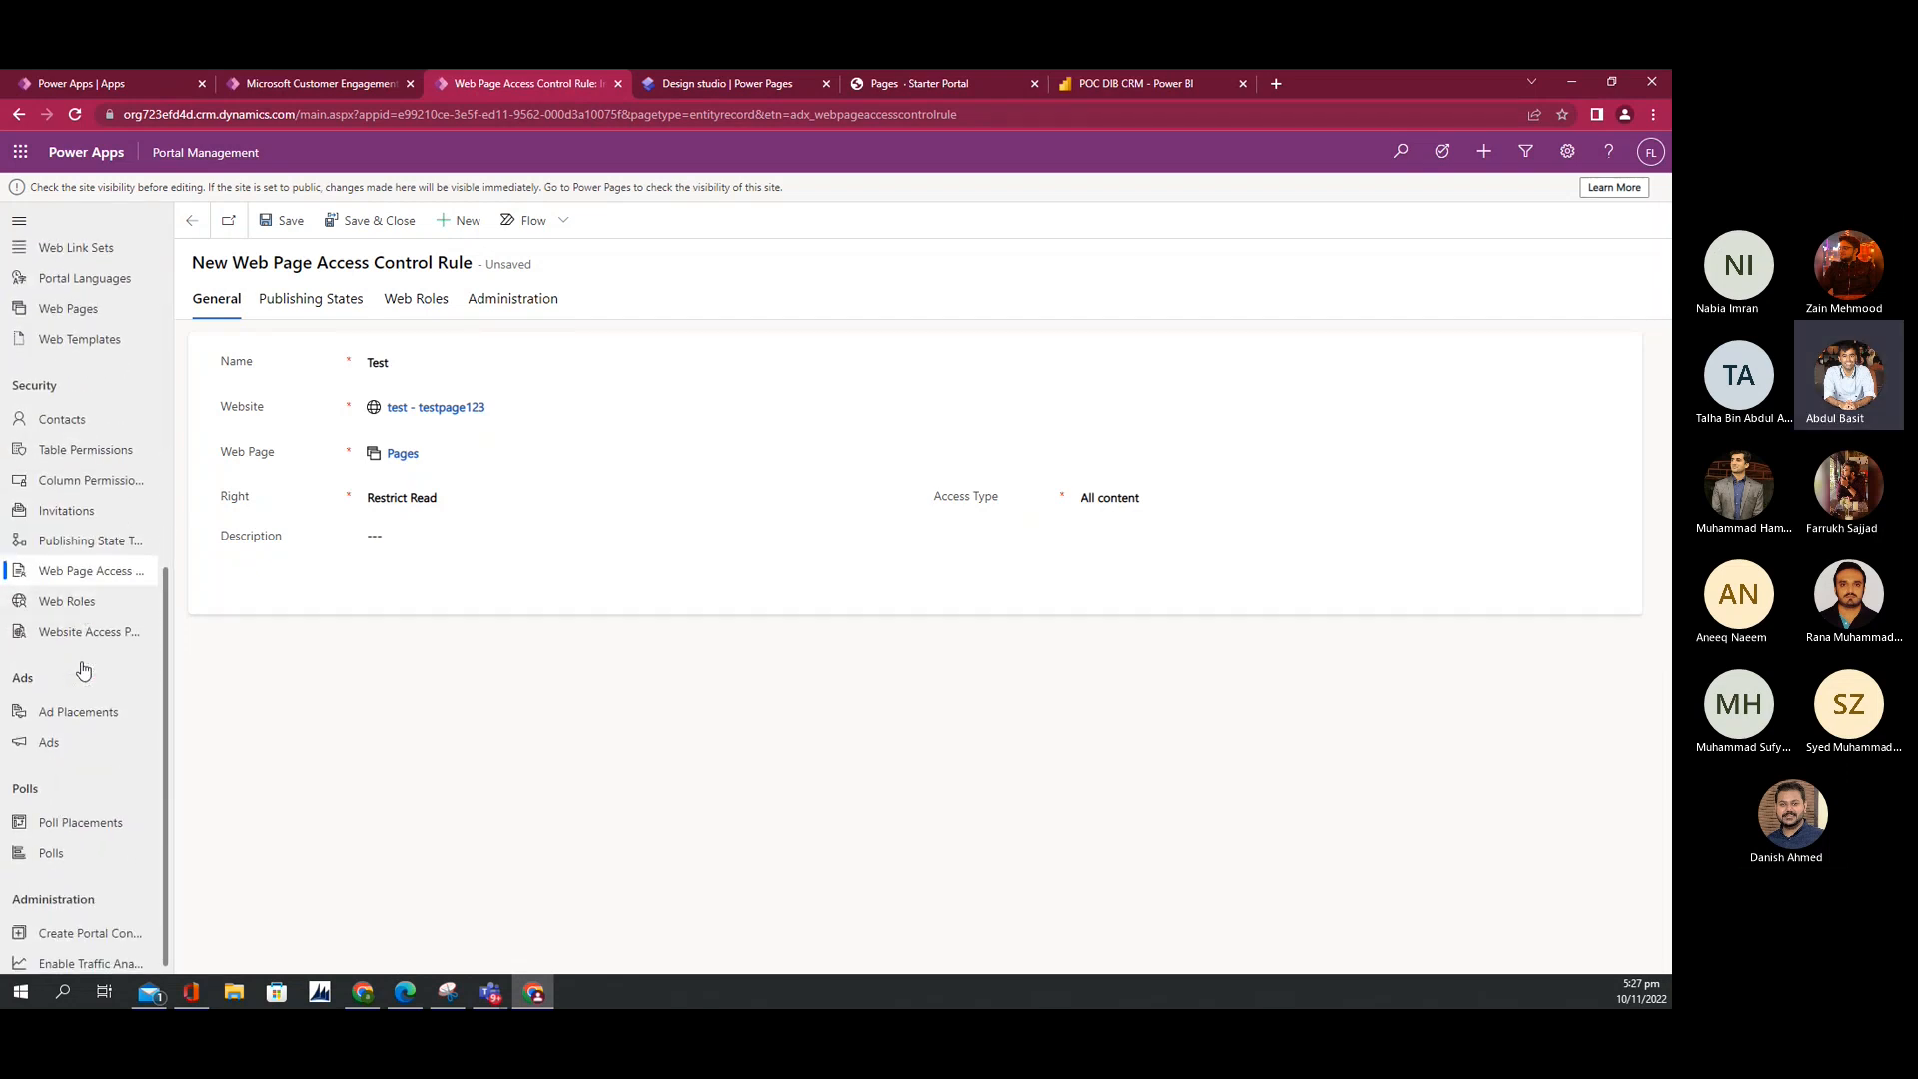
scroll(83, 670, up, 1)
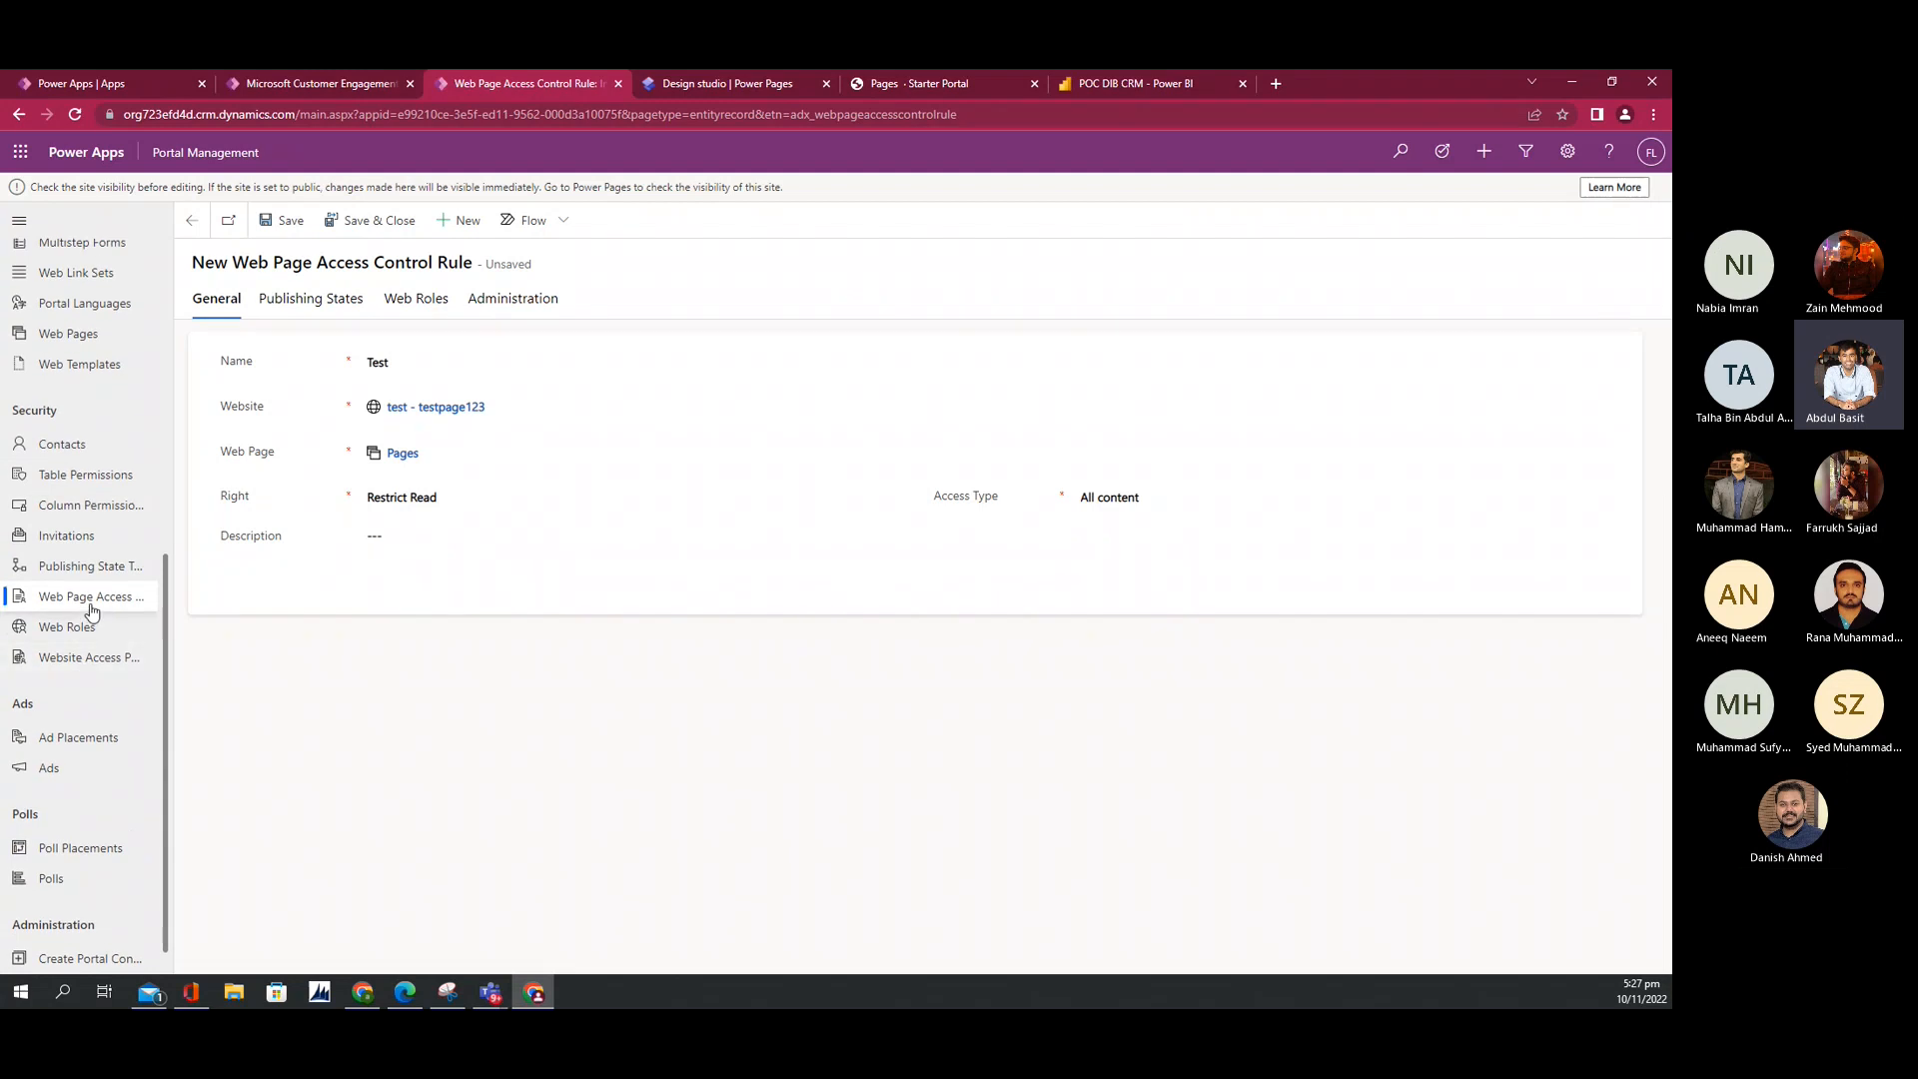
scroll(87, 630, up, 4)
scroll(91, 610, up, 1)
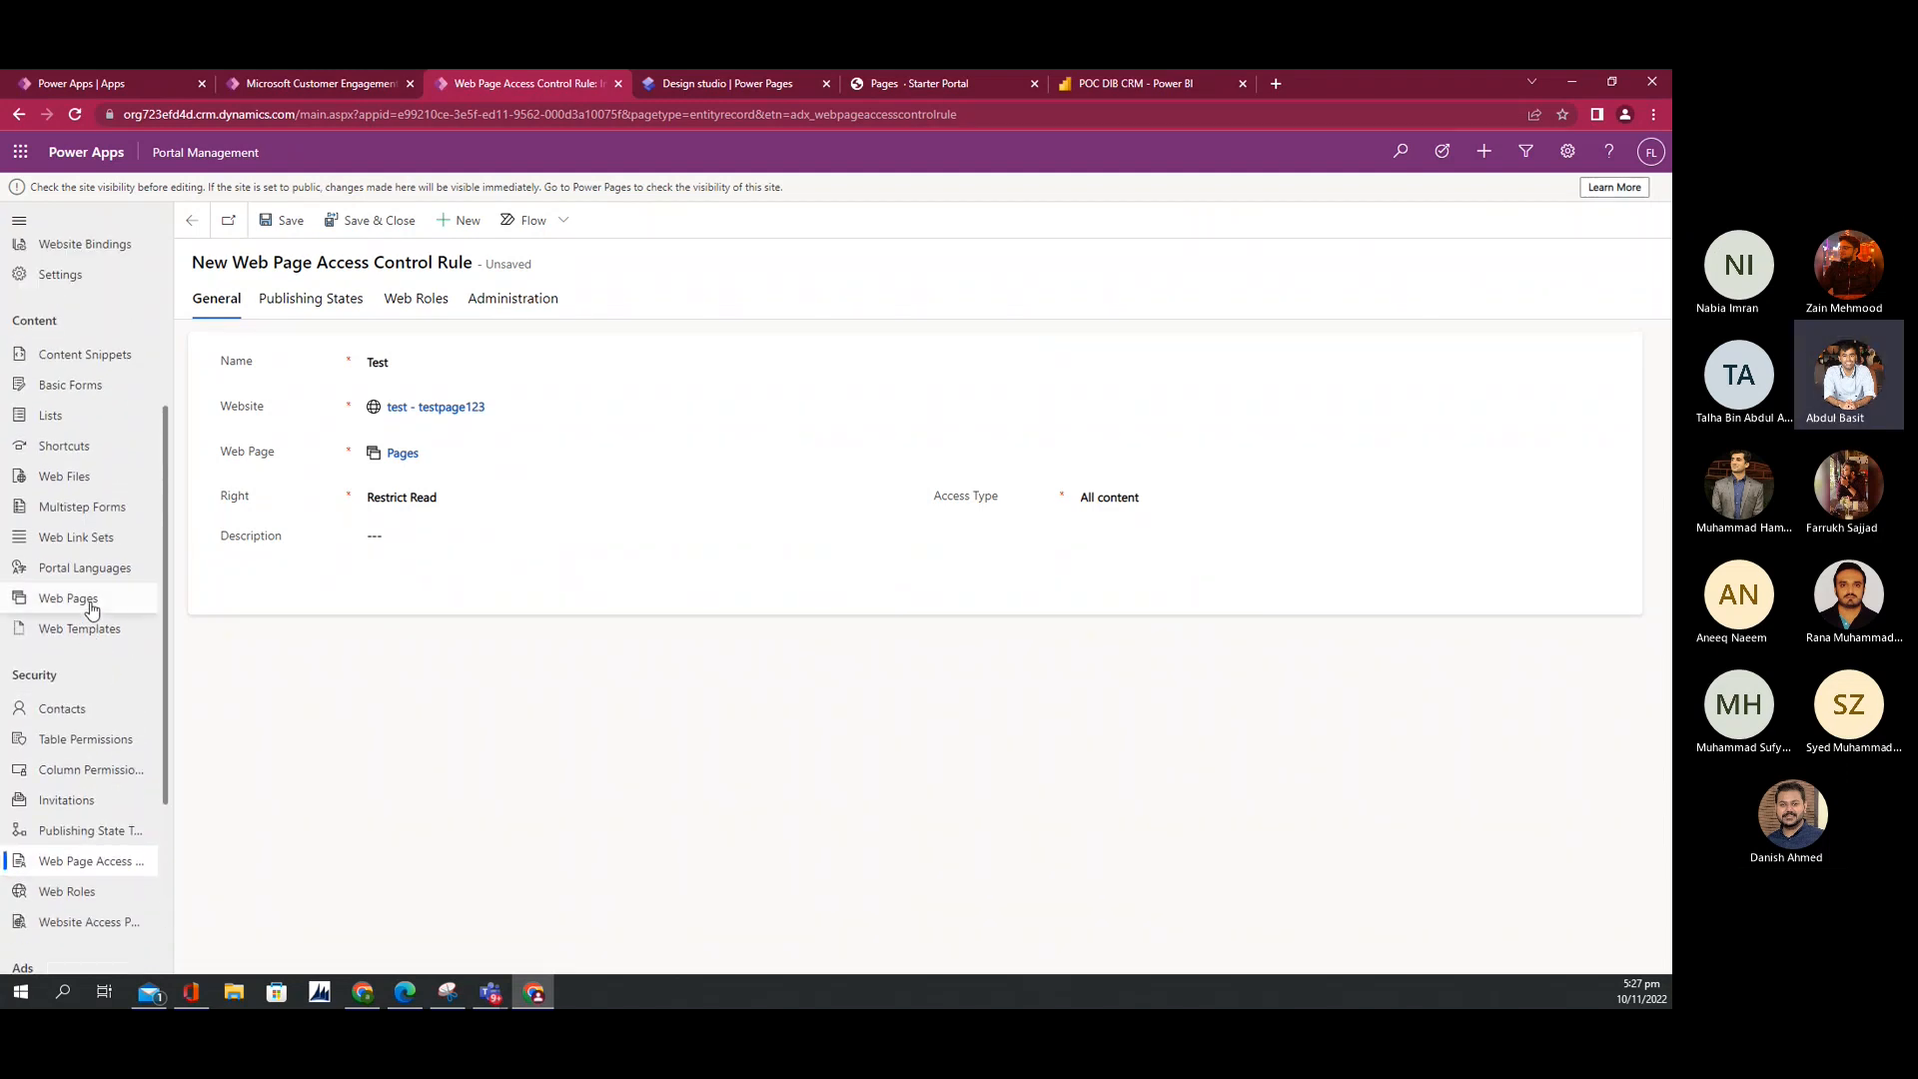
key(ctrl+f)
text(mu)
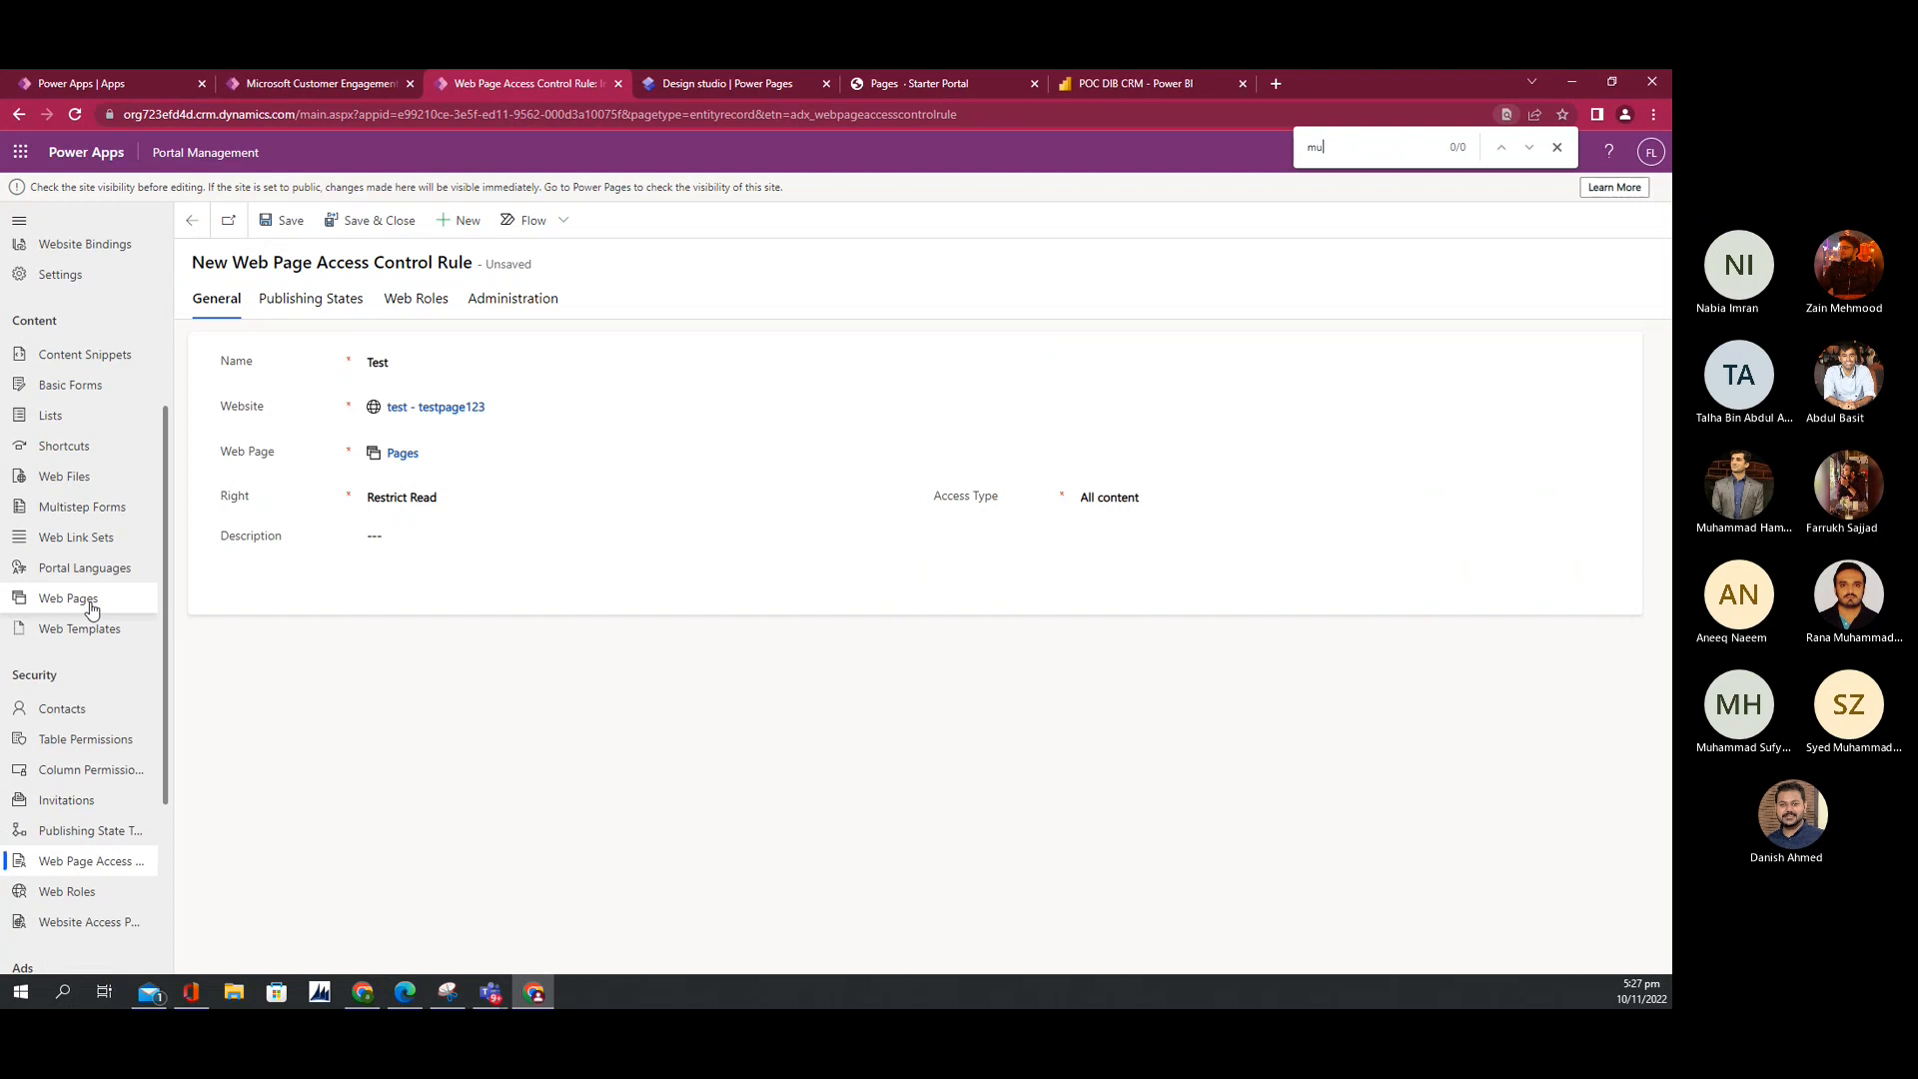
text(lti)
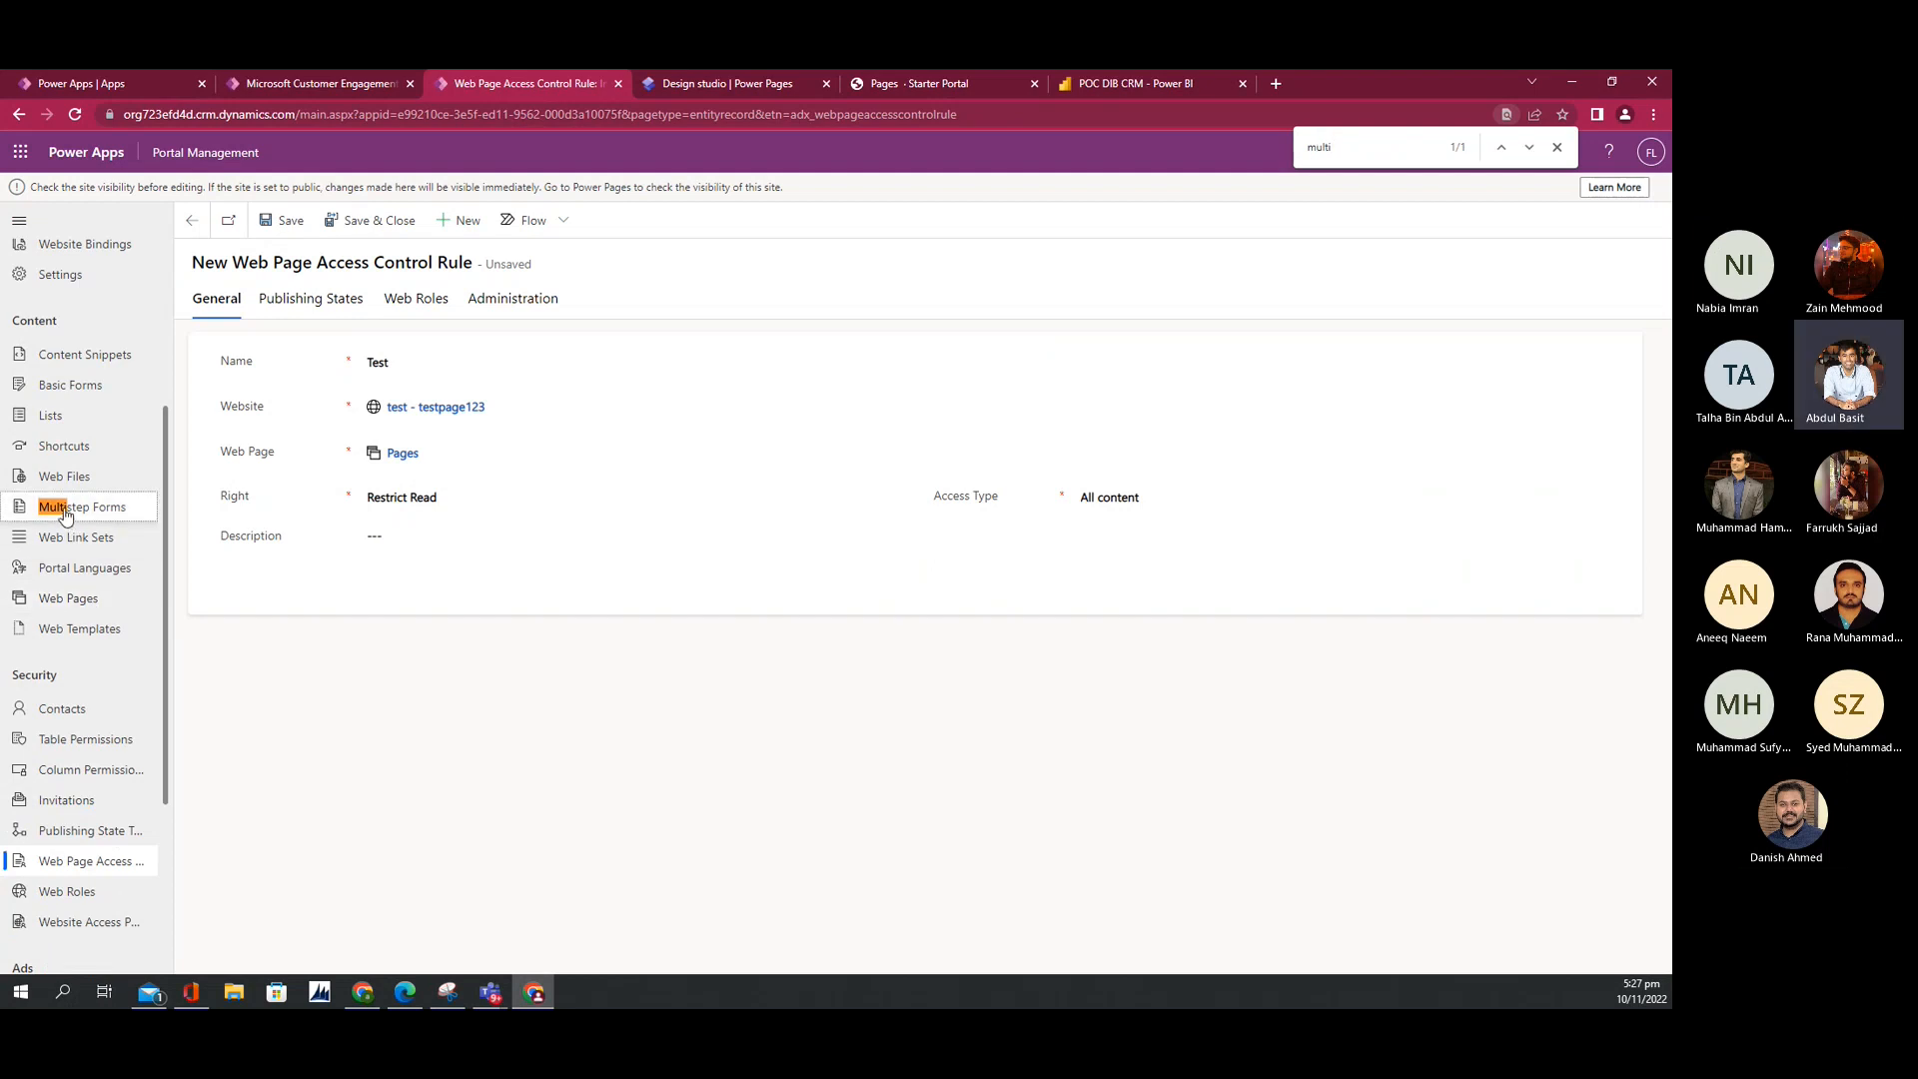
click(104, 514)
click(913, 647)
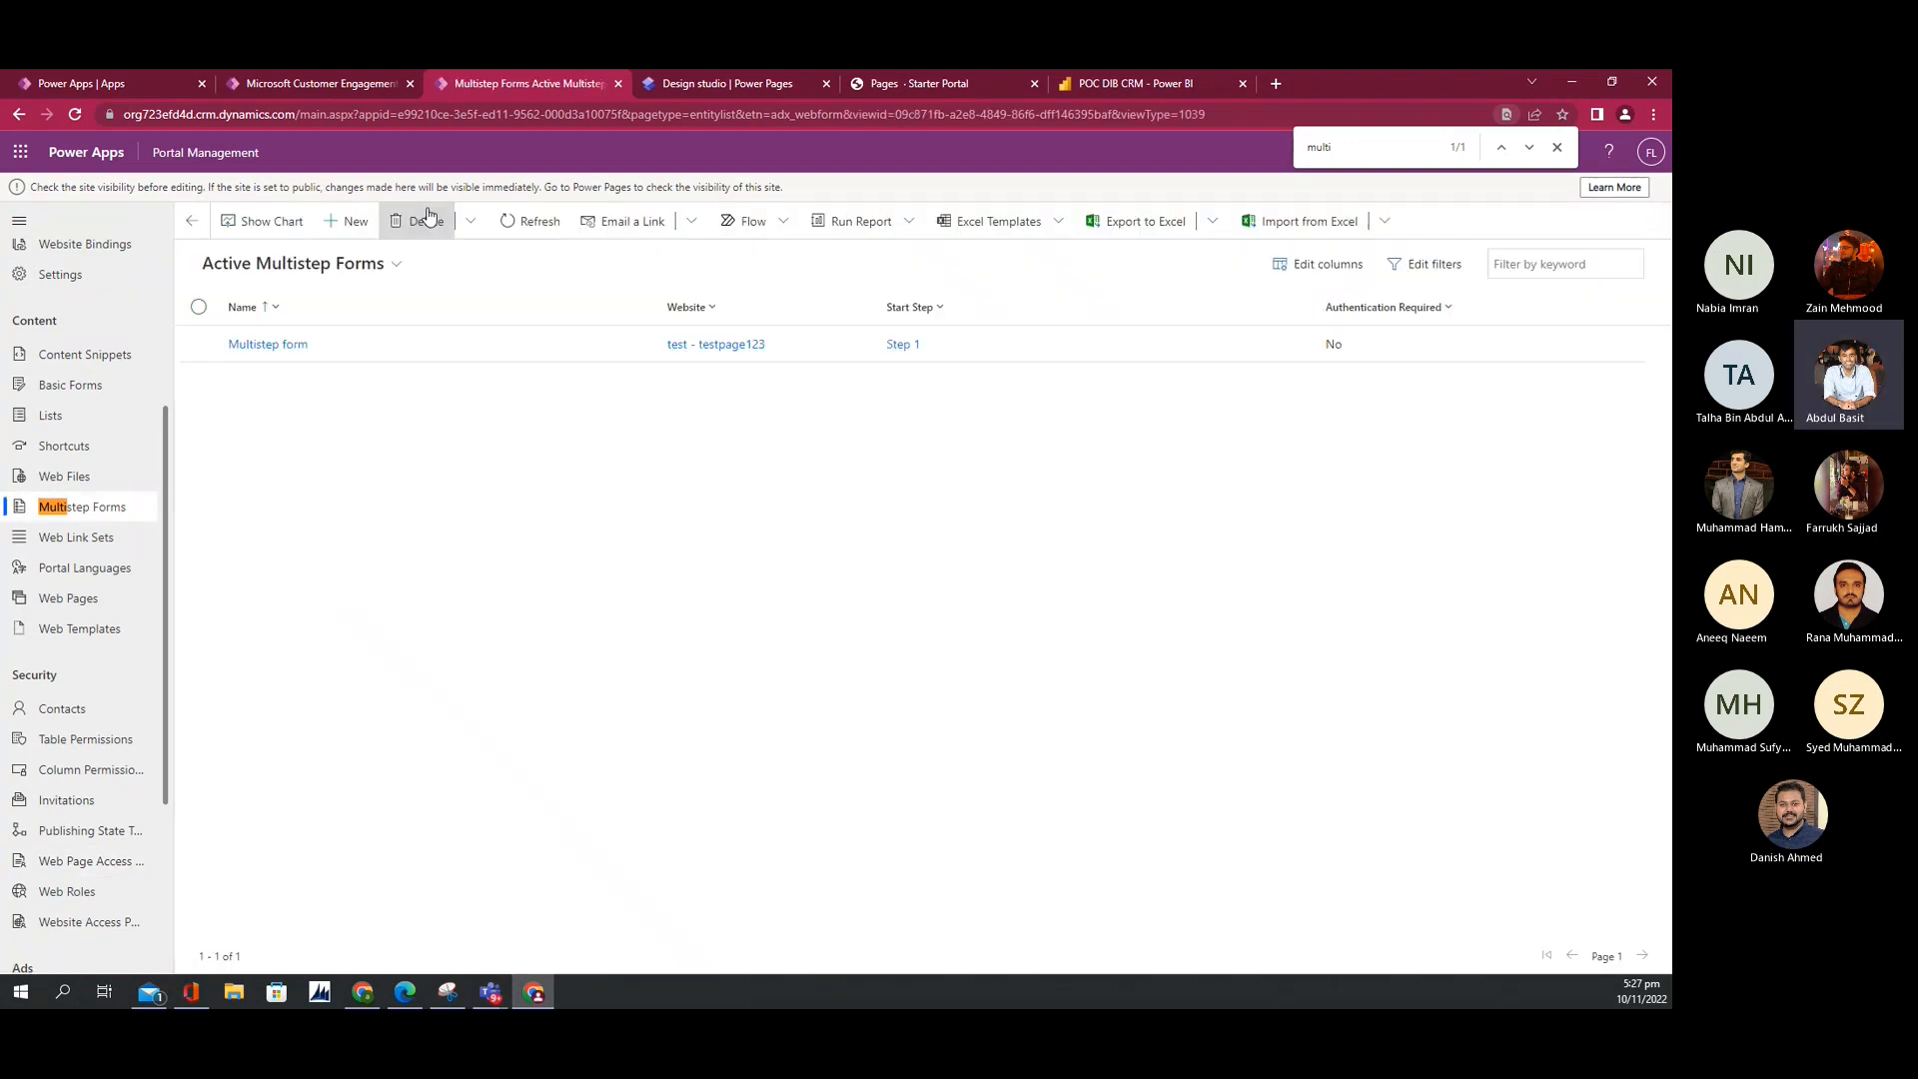
Step: Open the Multistep form record's Step 1 and show its Form Definition settings
click(270, 345)
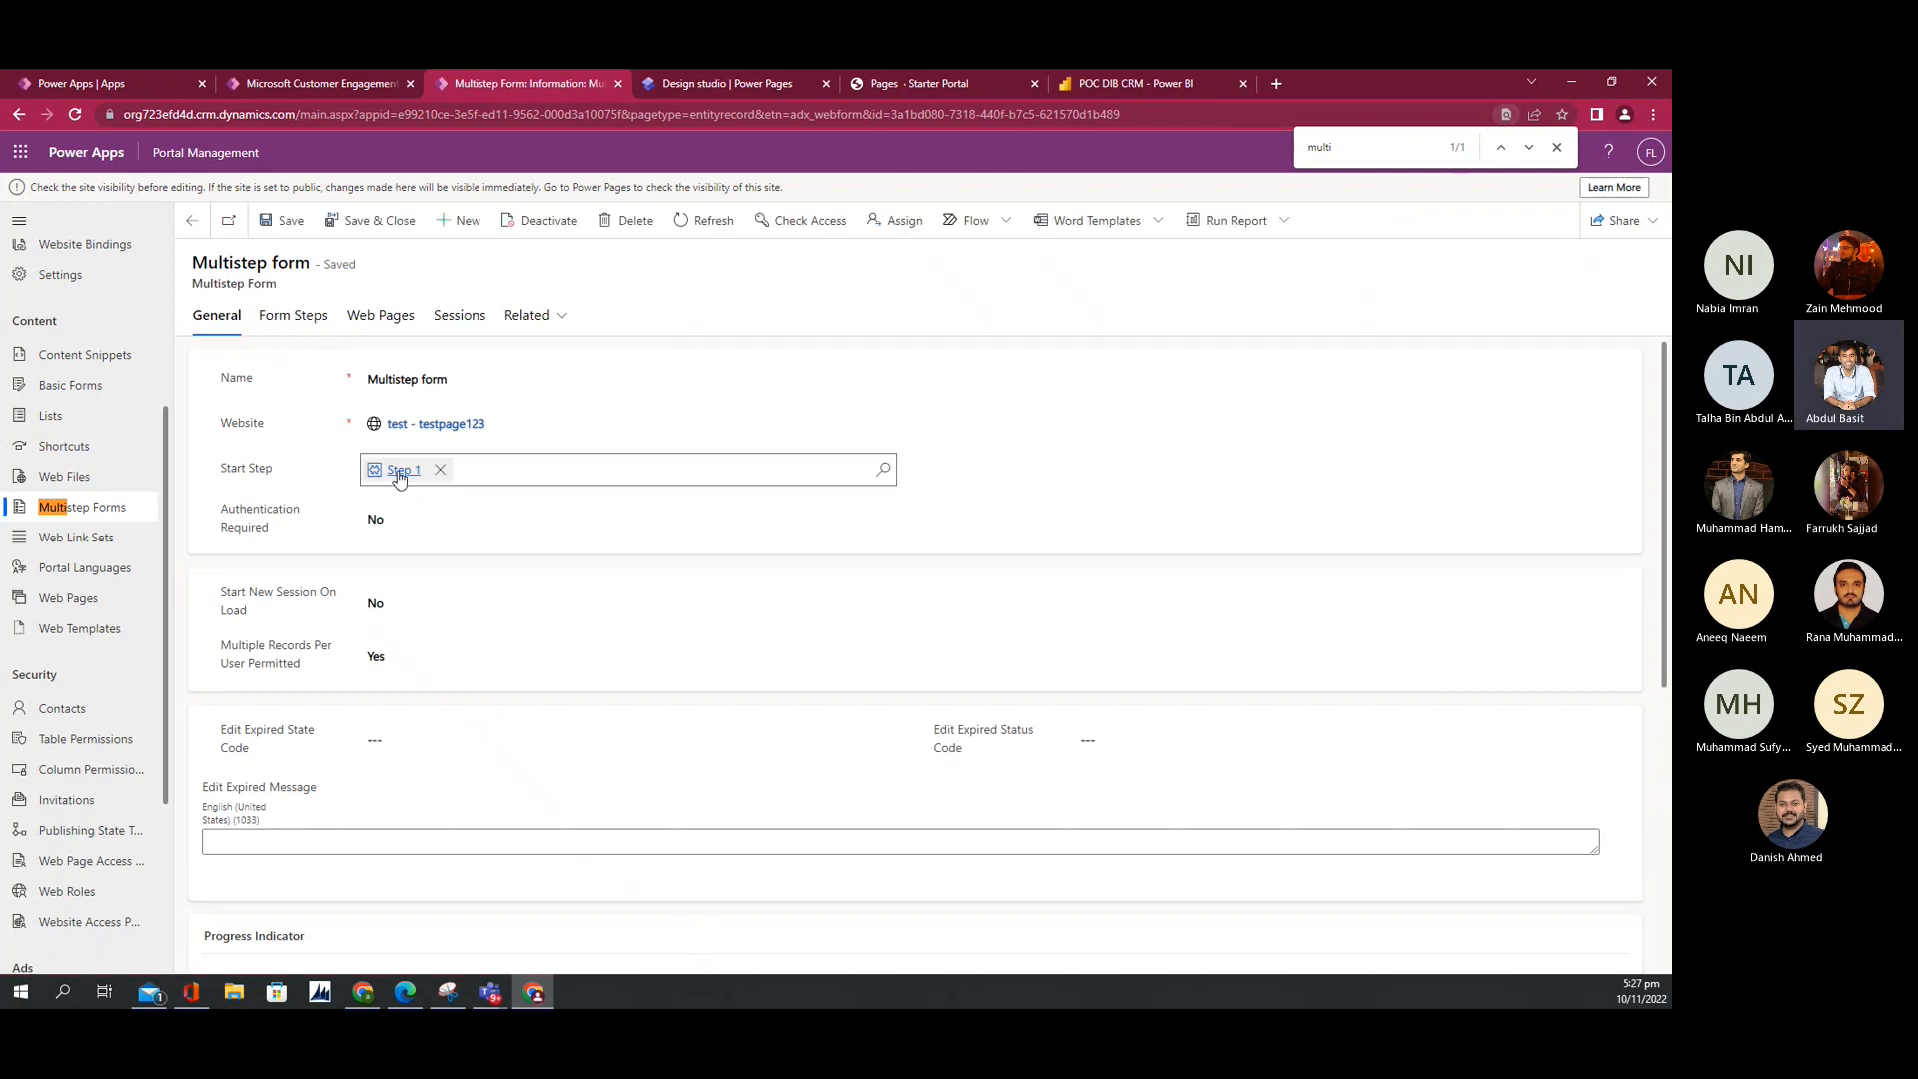
click(295, 317)
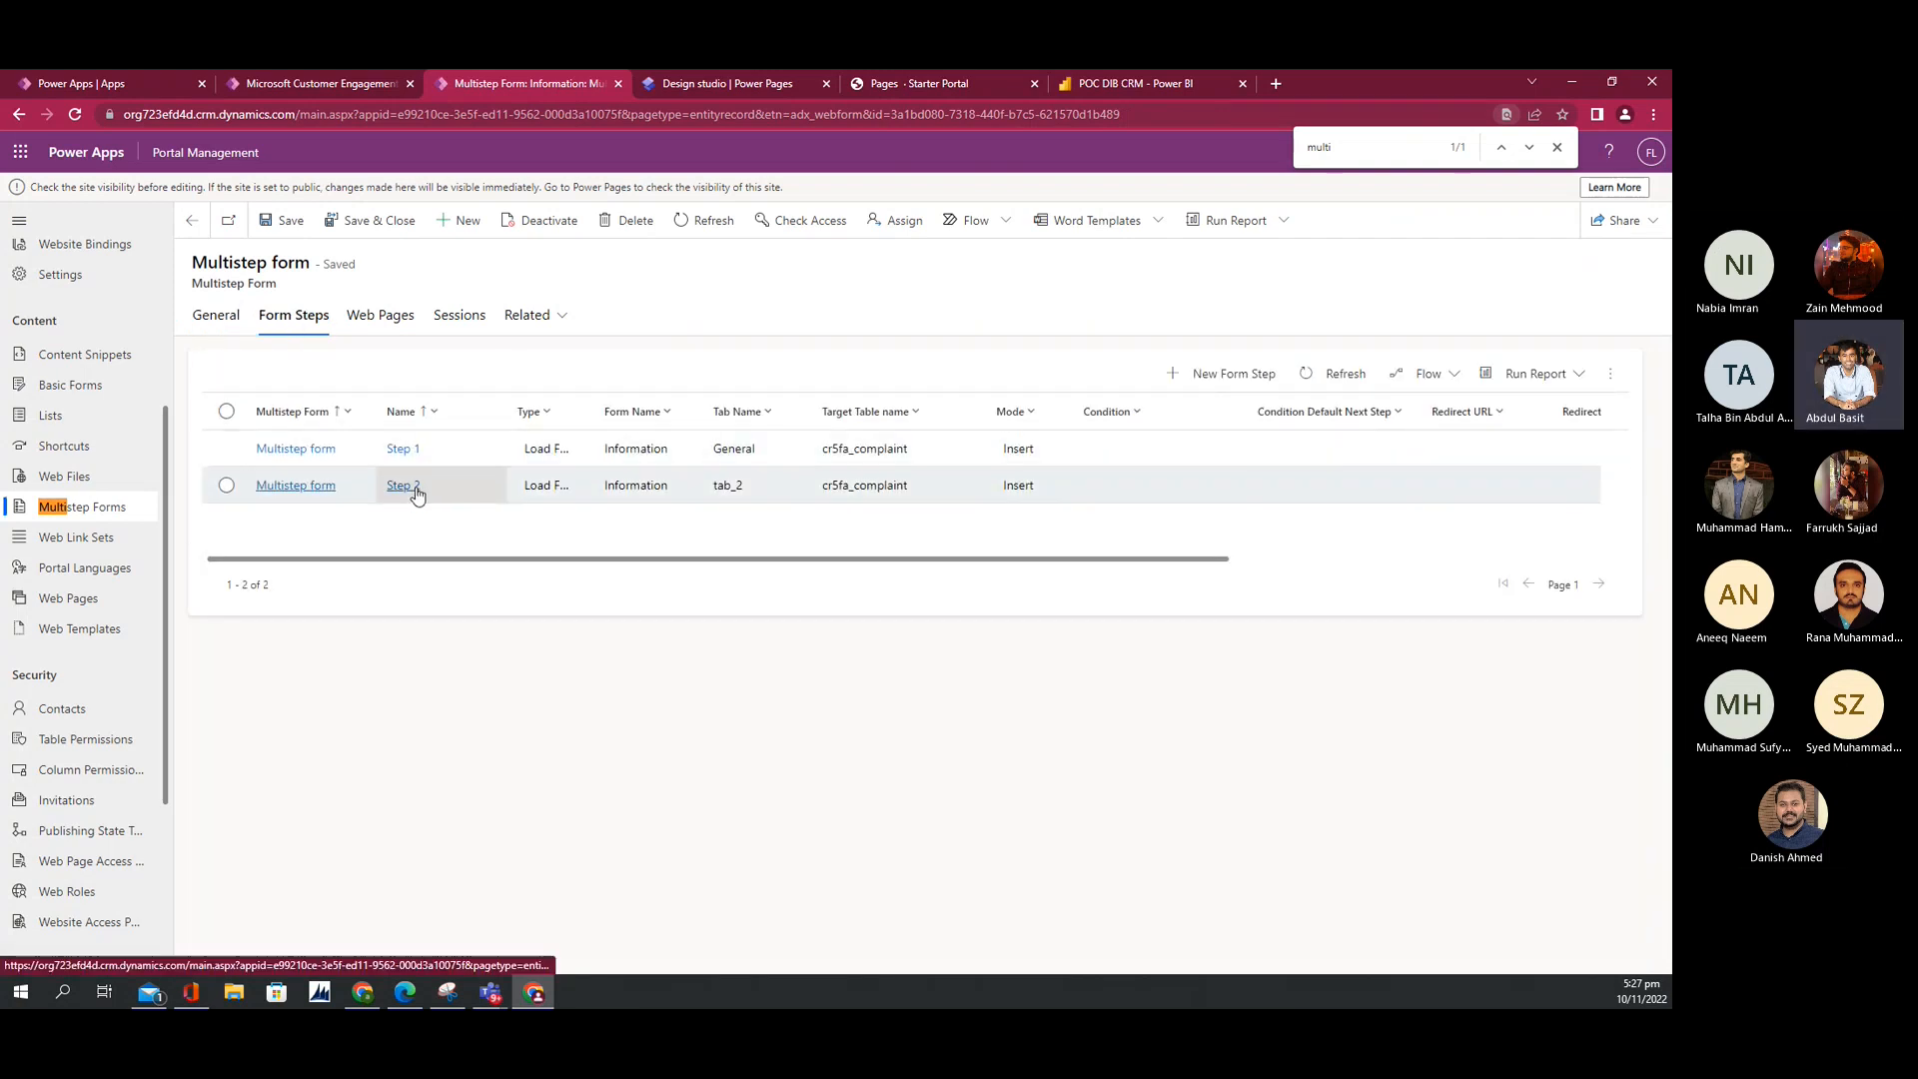
click(216, 316)
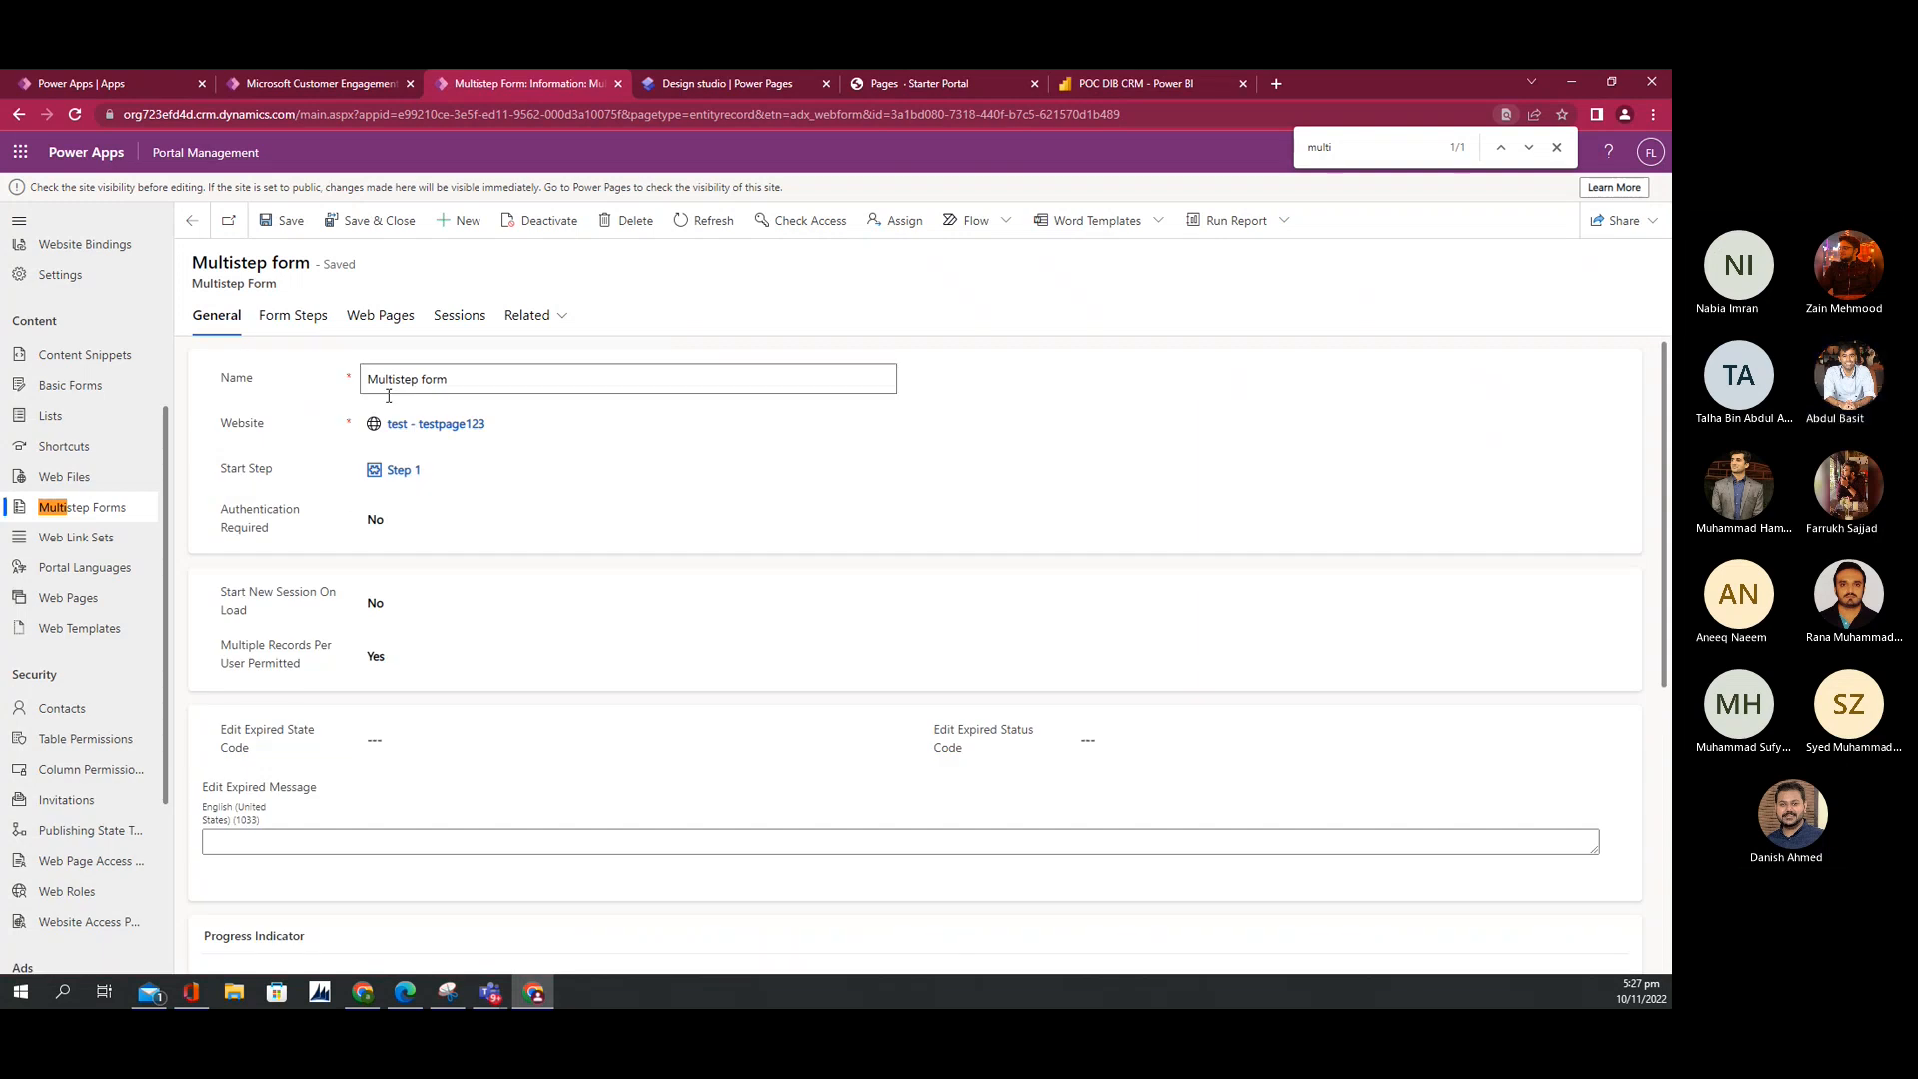
click(396, 469)
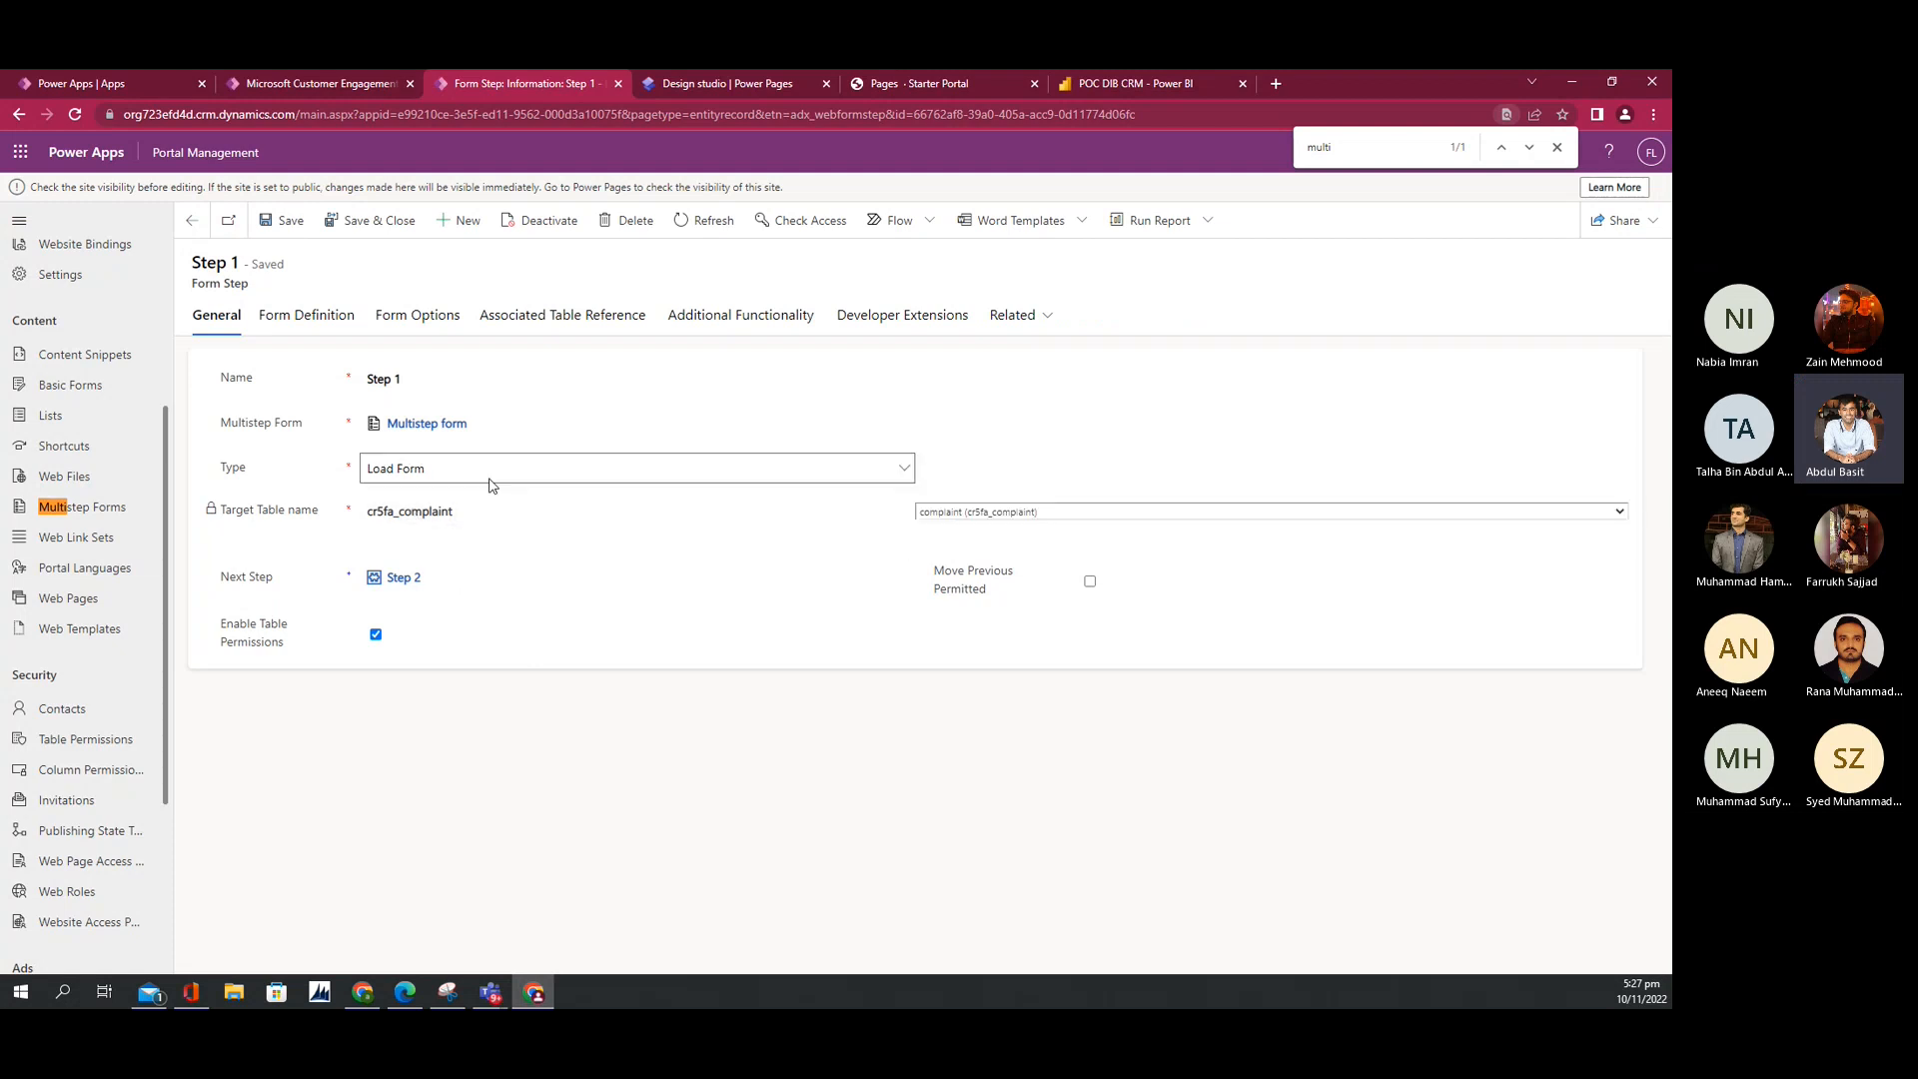
click(283, 314)
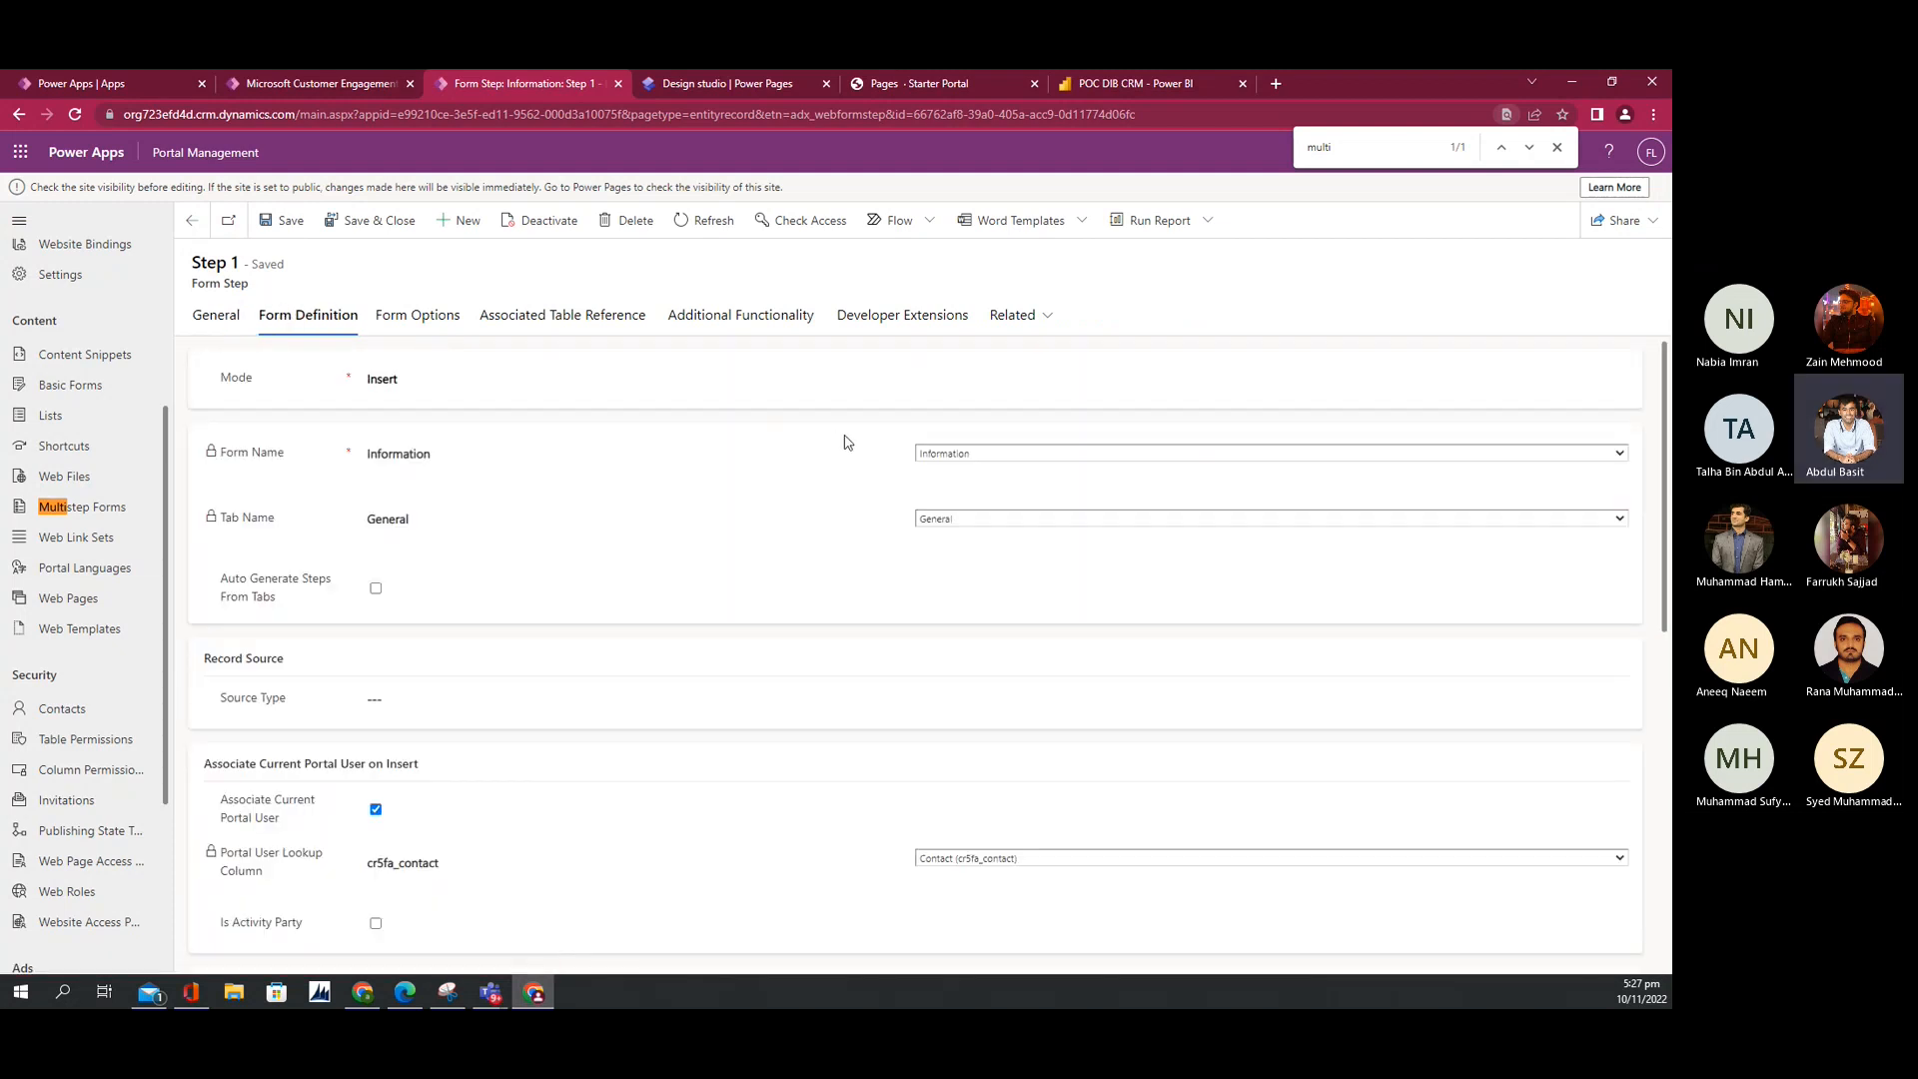
Step: Keep Information form and General tab, and set Contact (cr5fa_contact) as the portal user lookup column
click(967, 454)
click(967, 455)
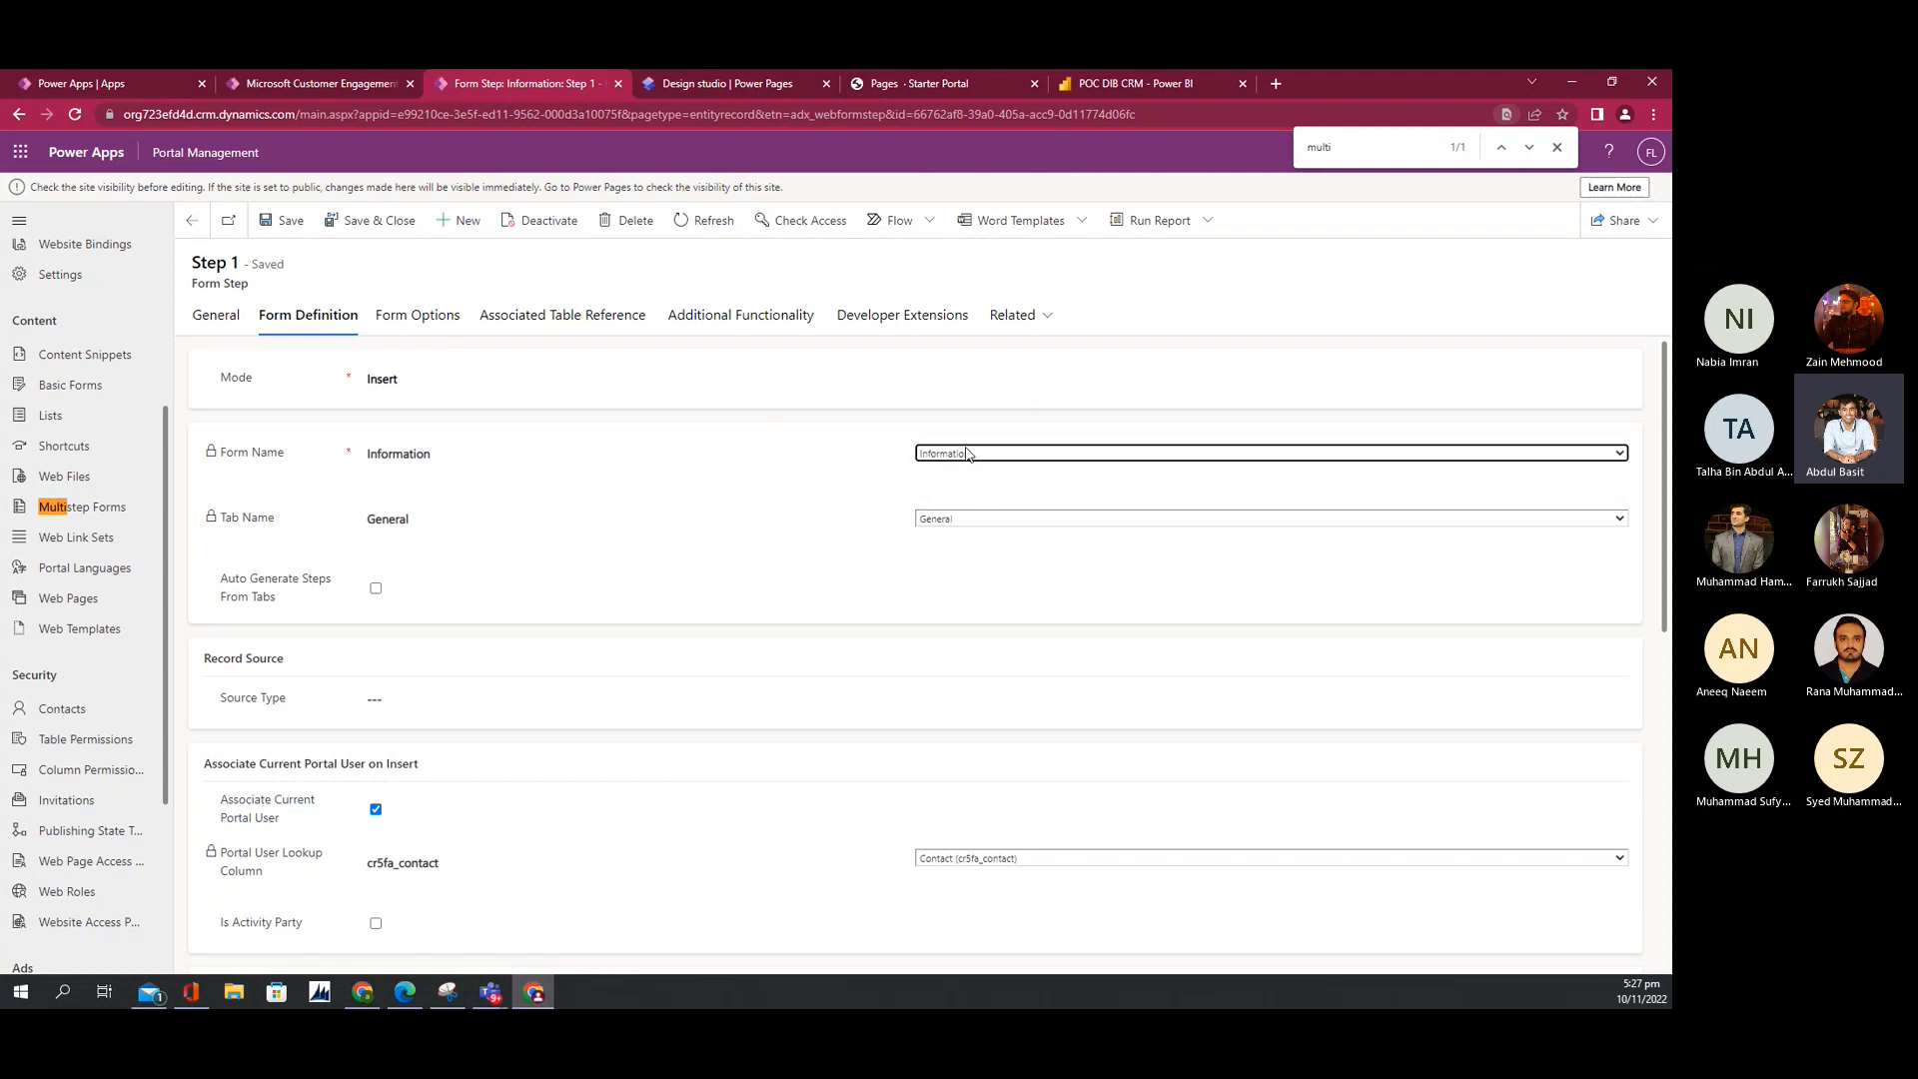
click(967, 521)
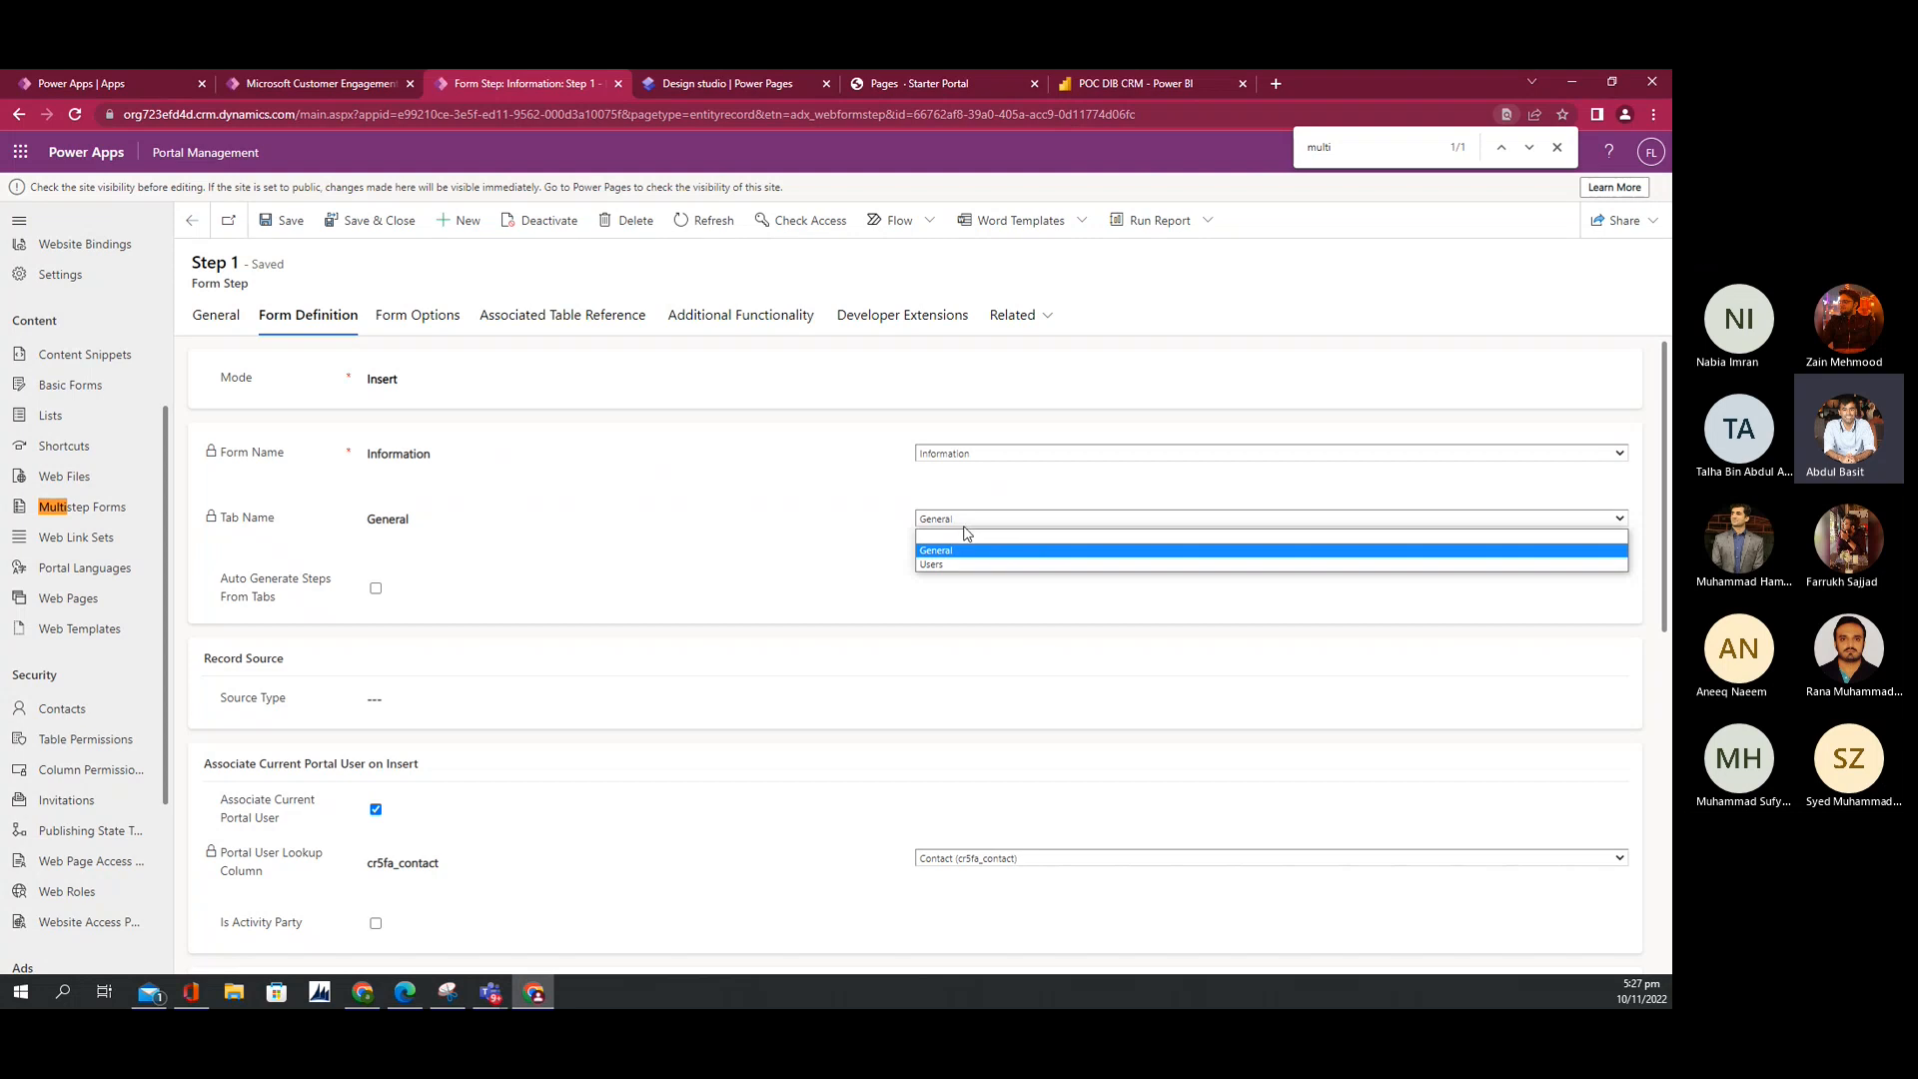
click(956, 555)
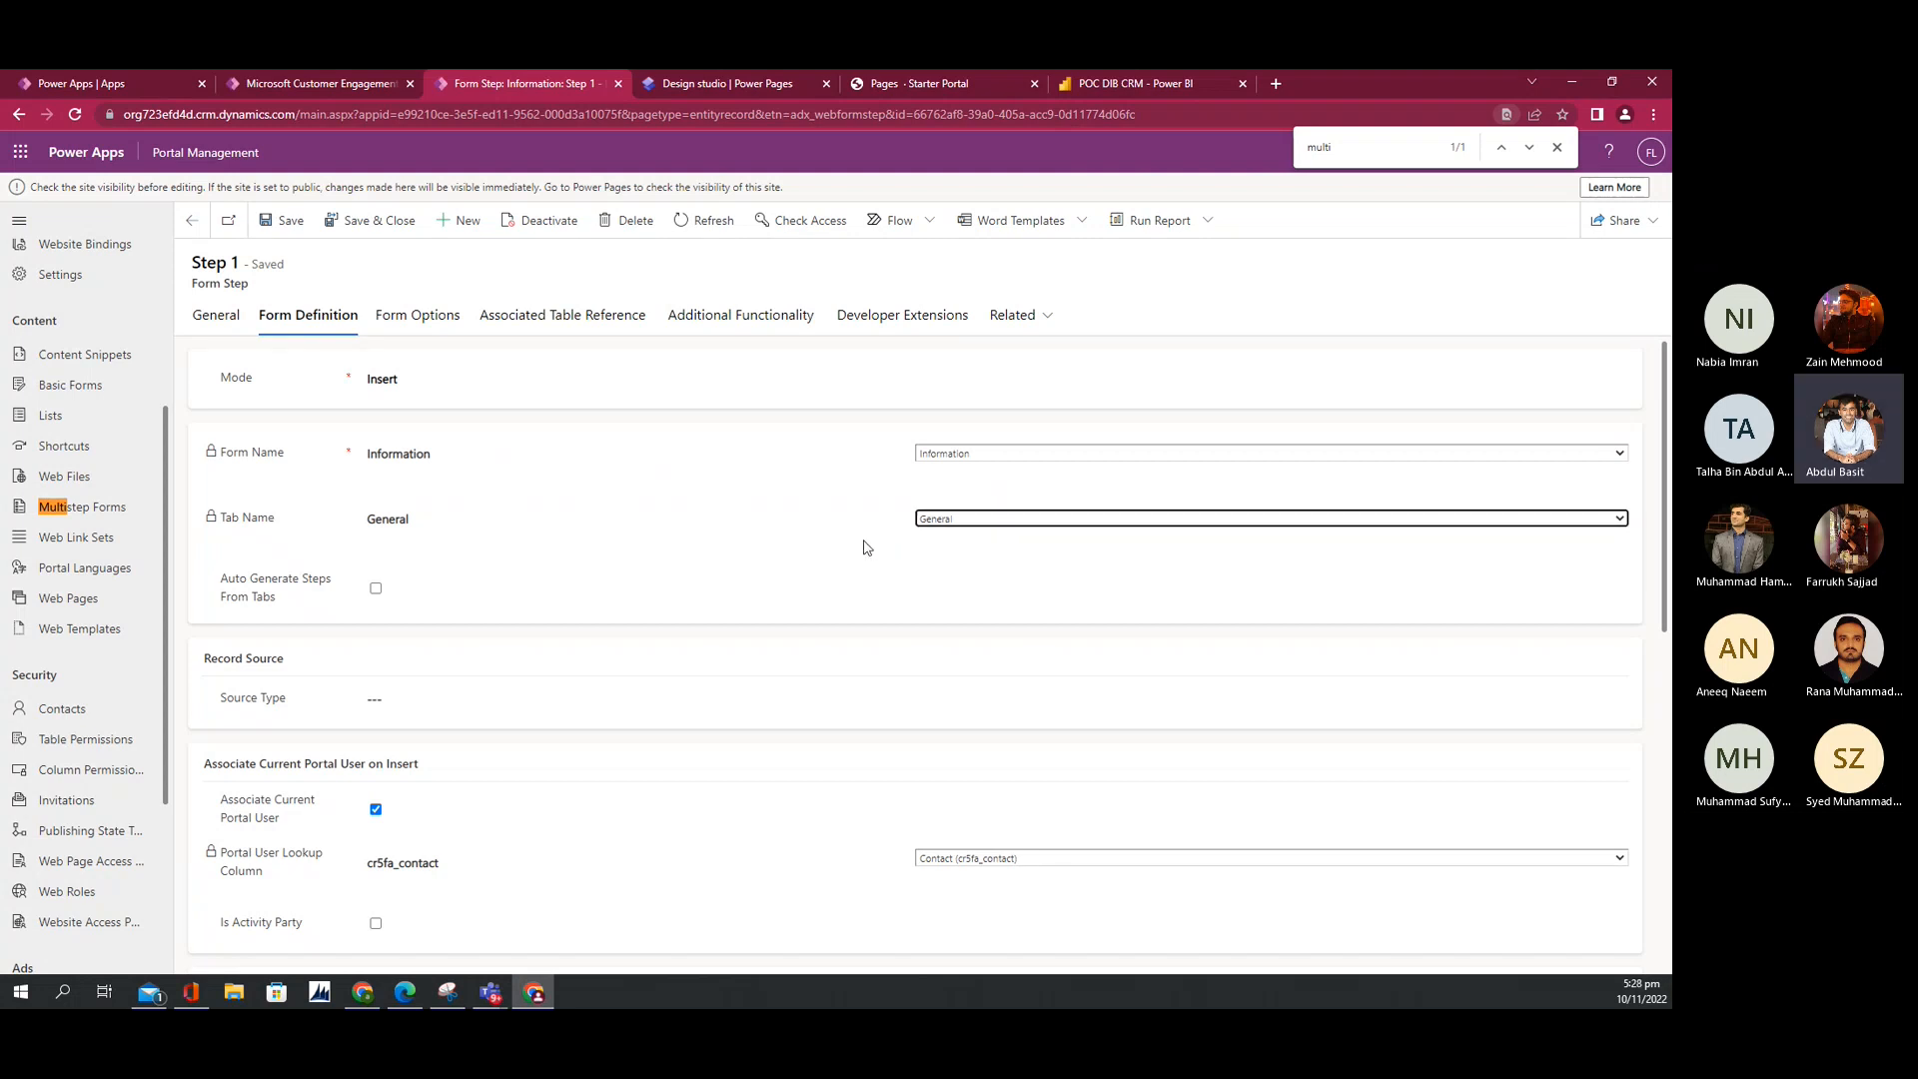
scroll(629, 762, down, 2)
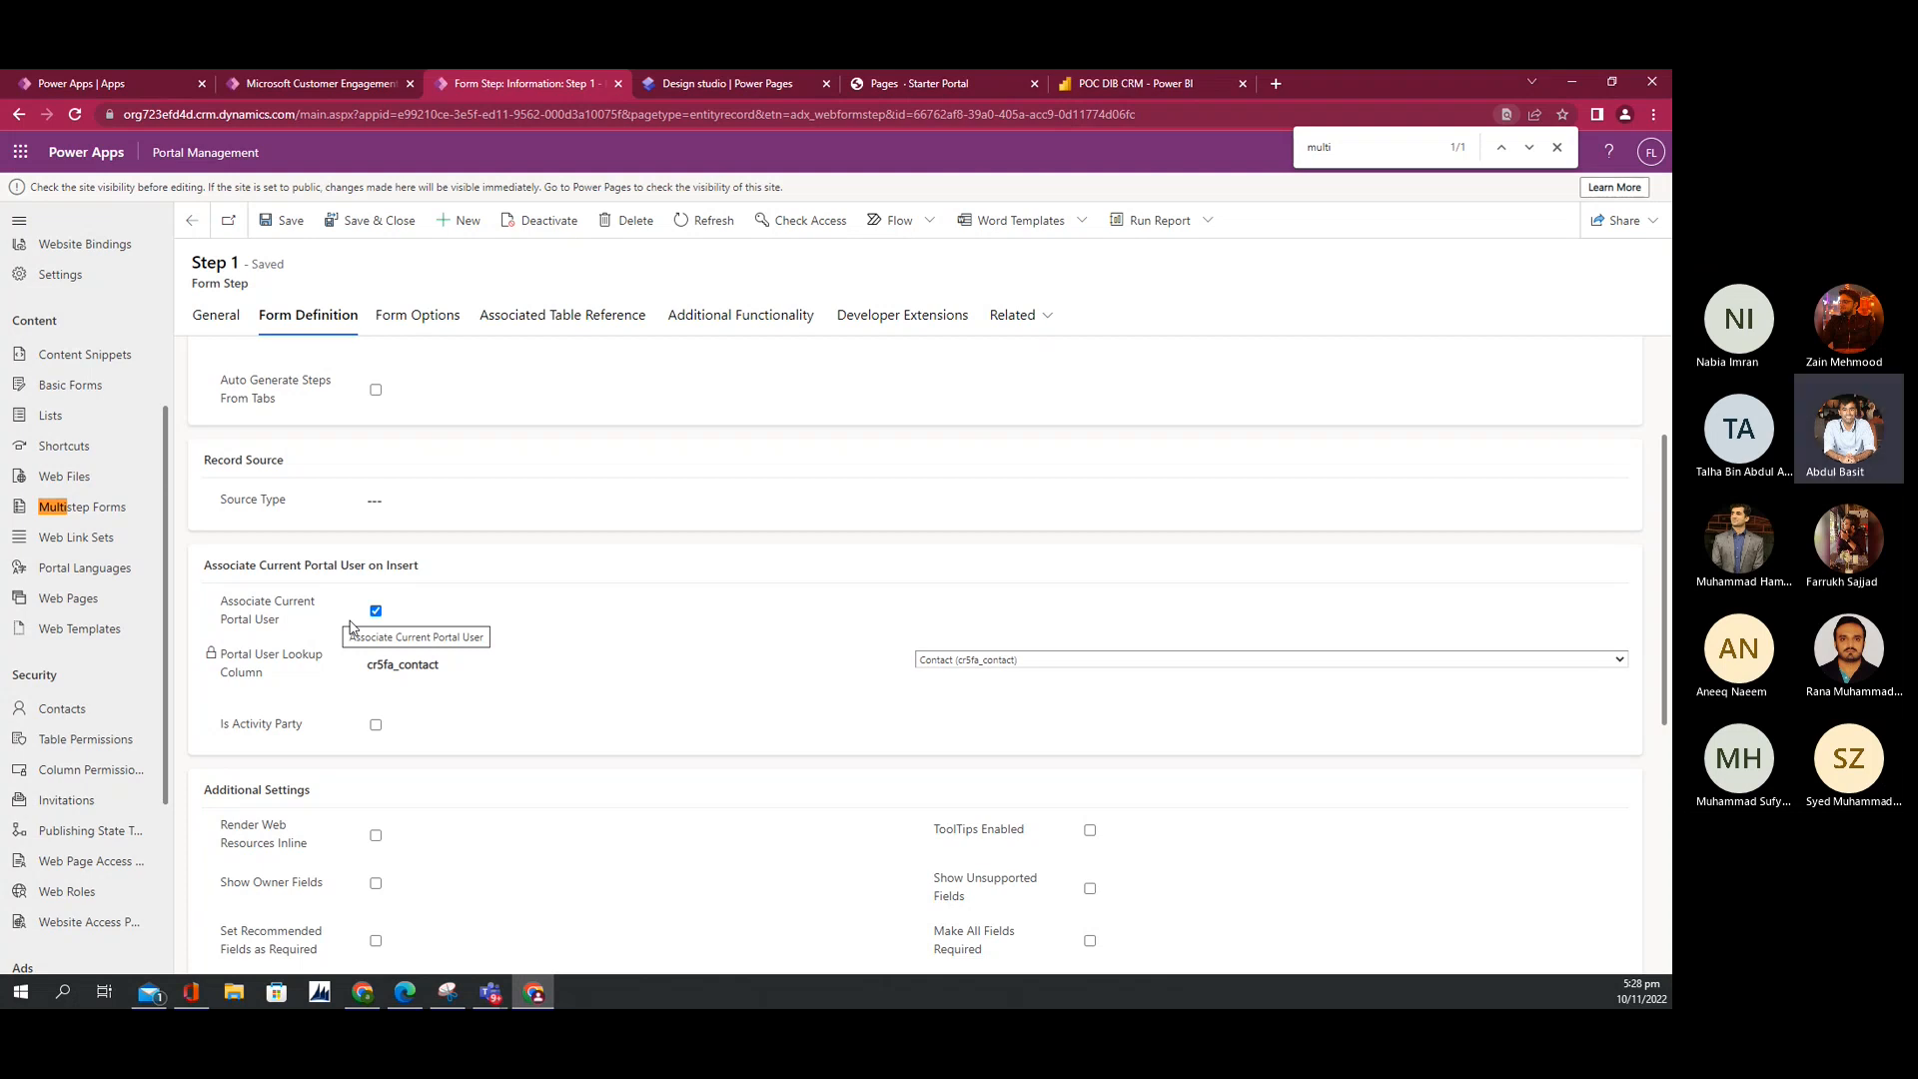
click(980, 663)
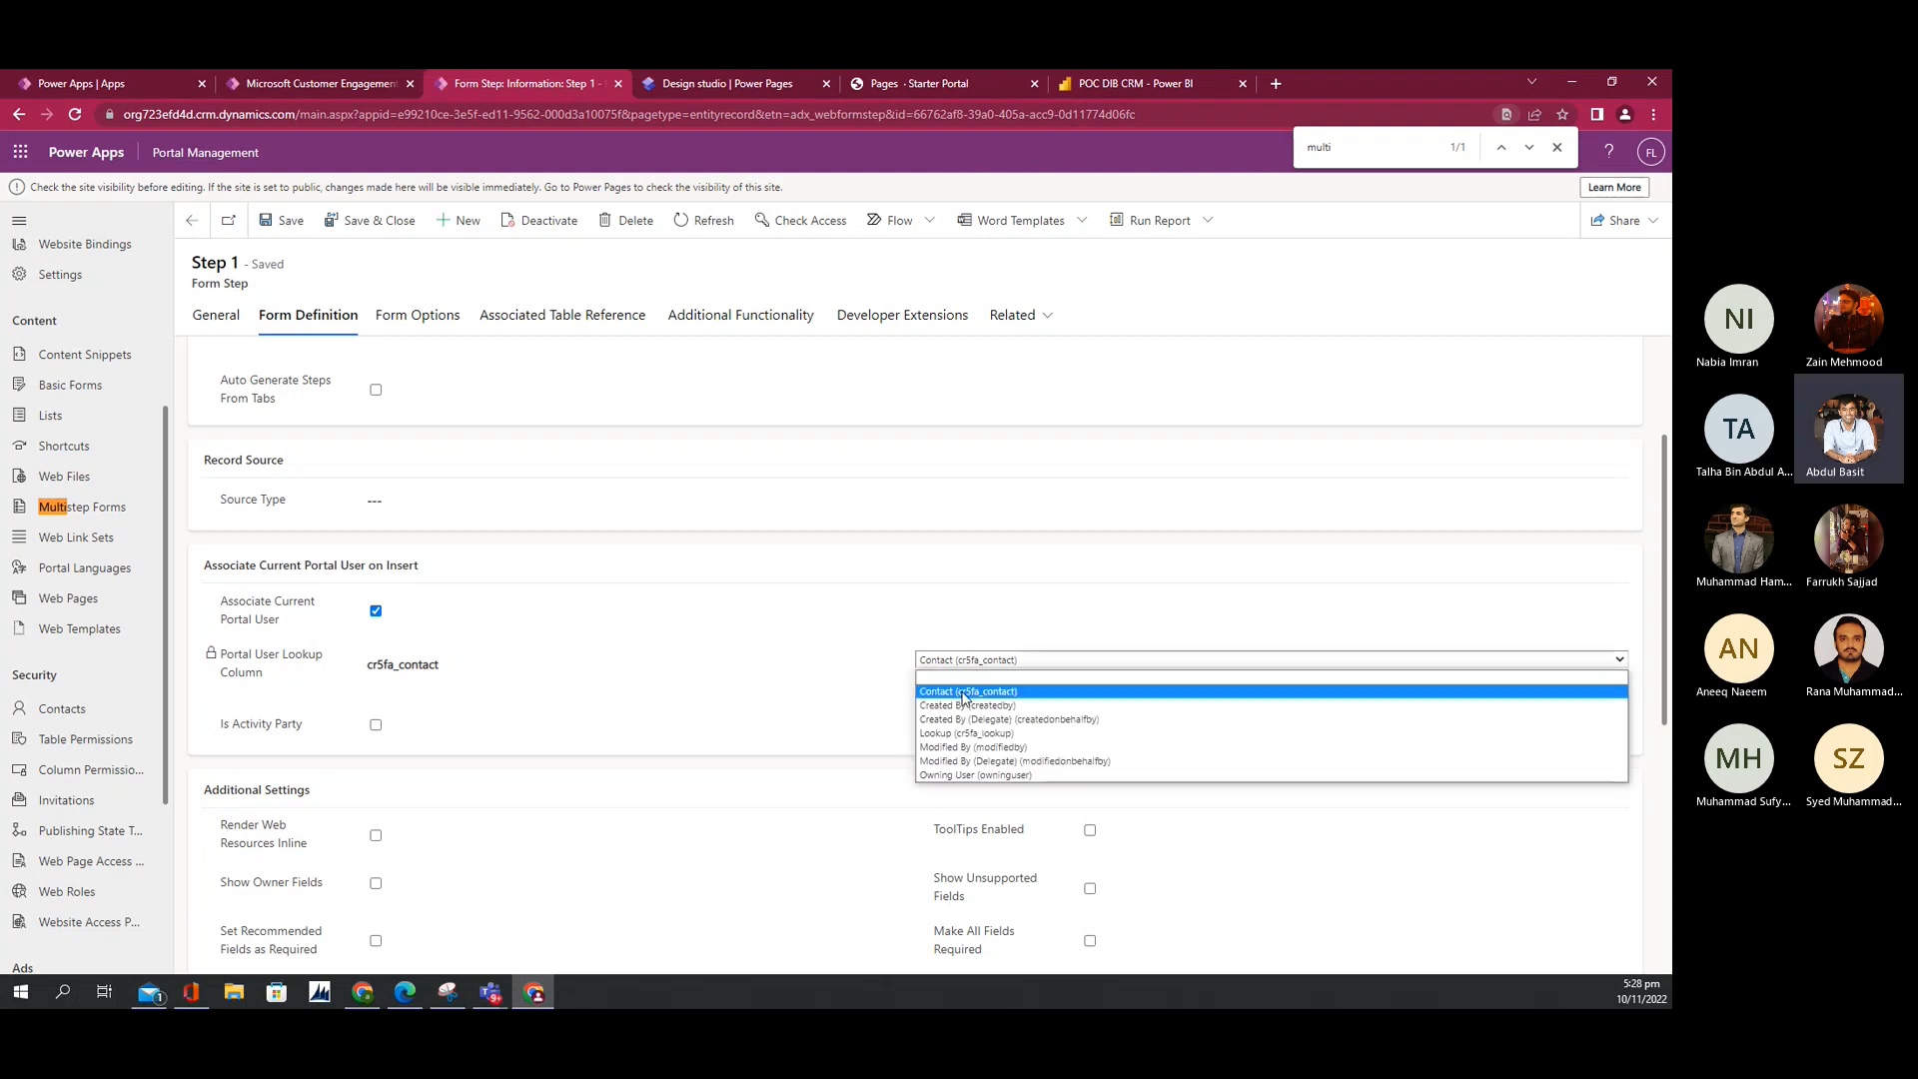
click(967, 693)
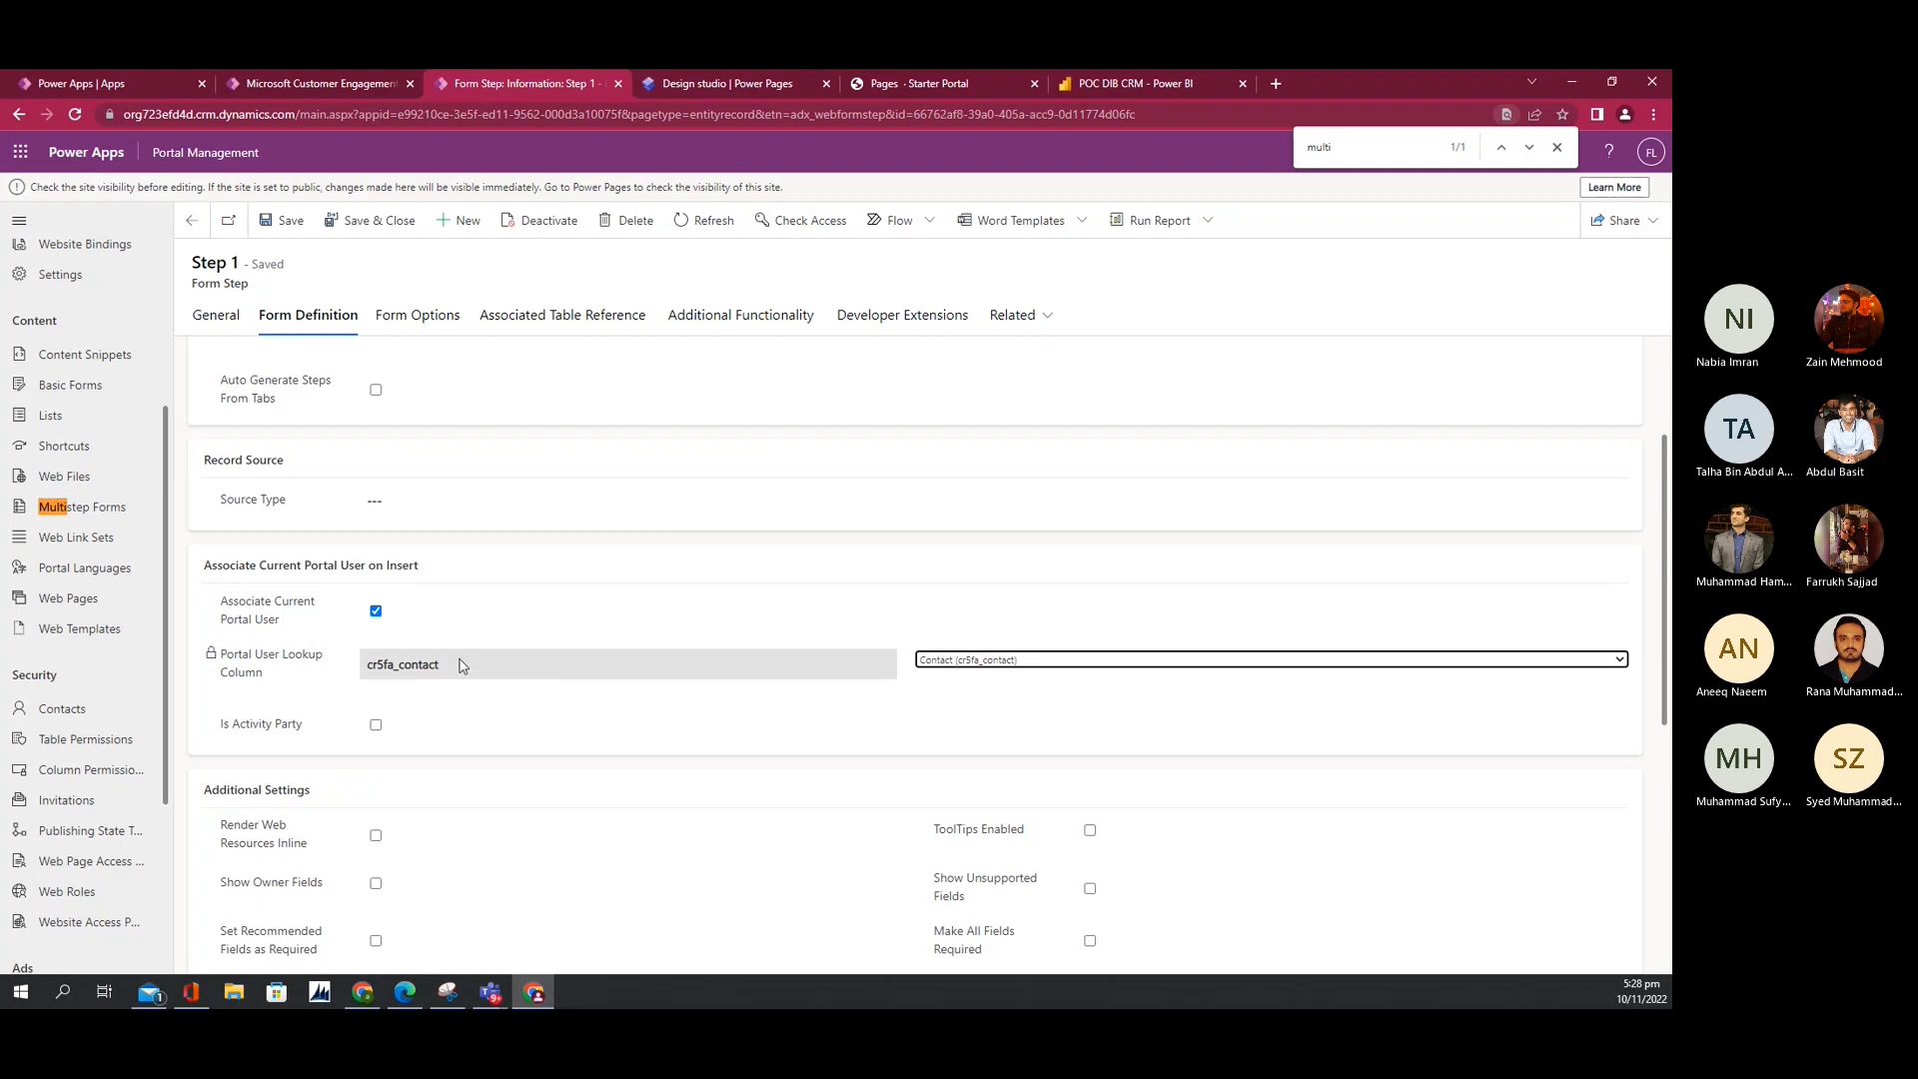
scroll(455, 649, up, 2)
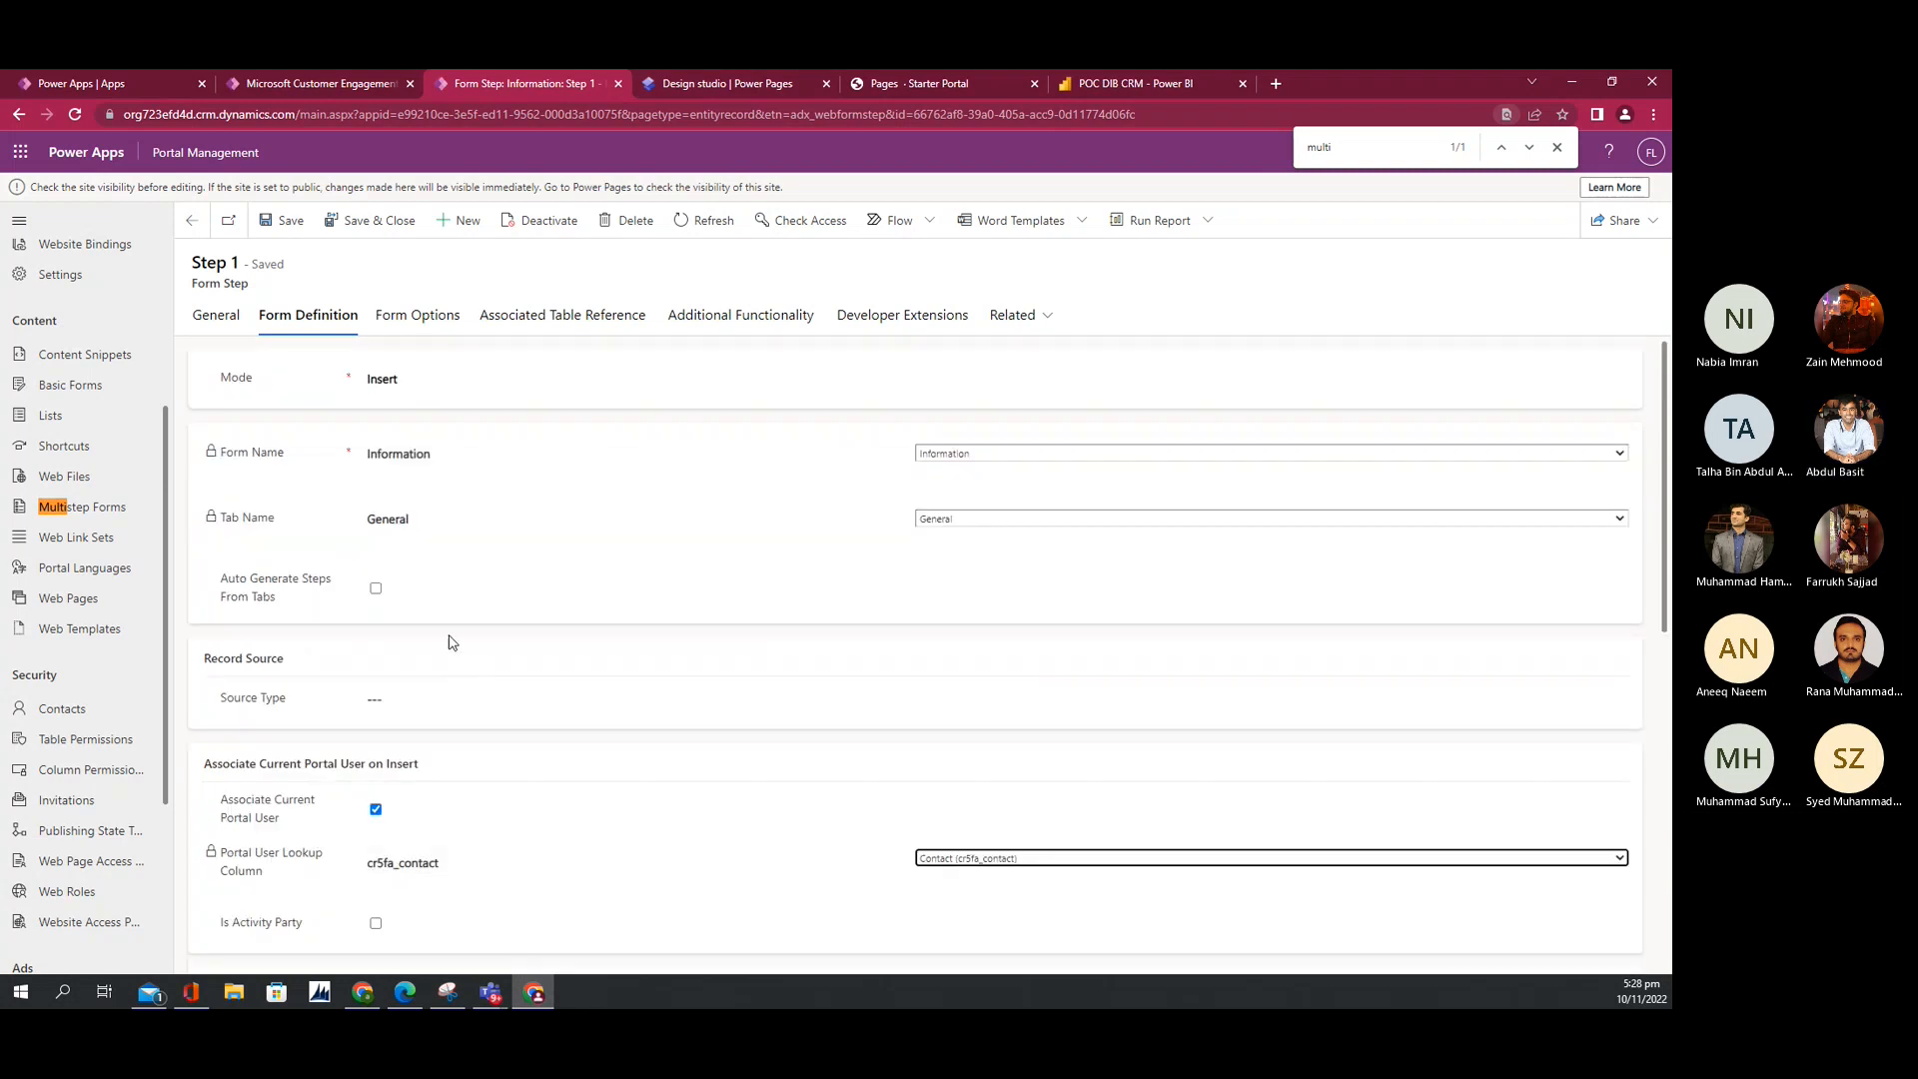
Step: Open Step 2 from the Next Step link and review its cr5fa_complaint form definition
click(218, 331)
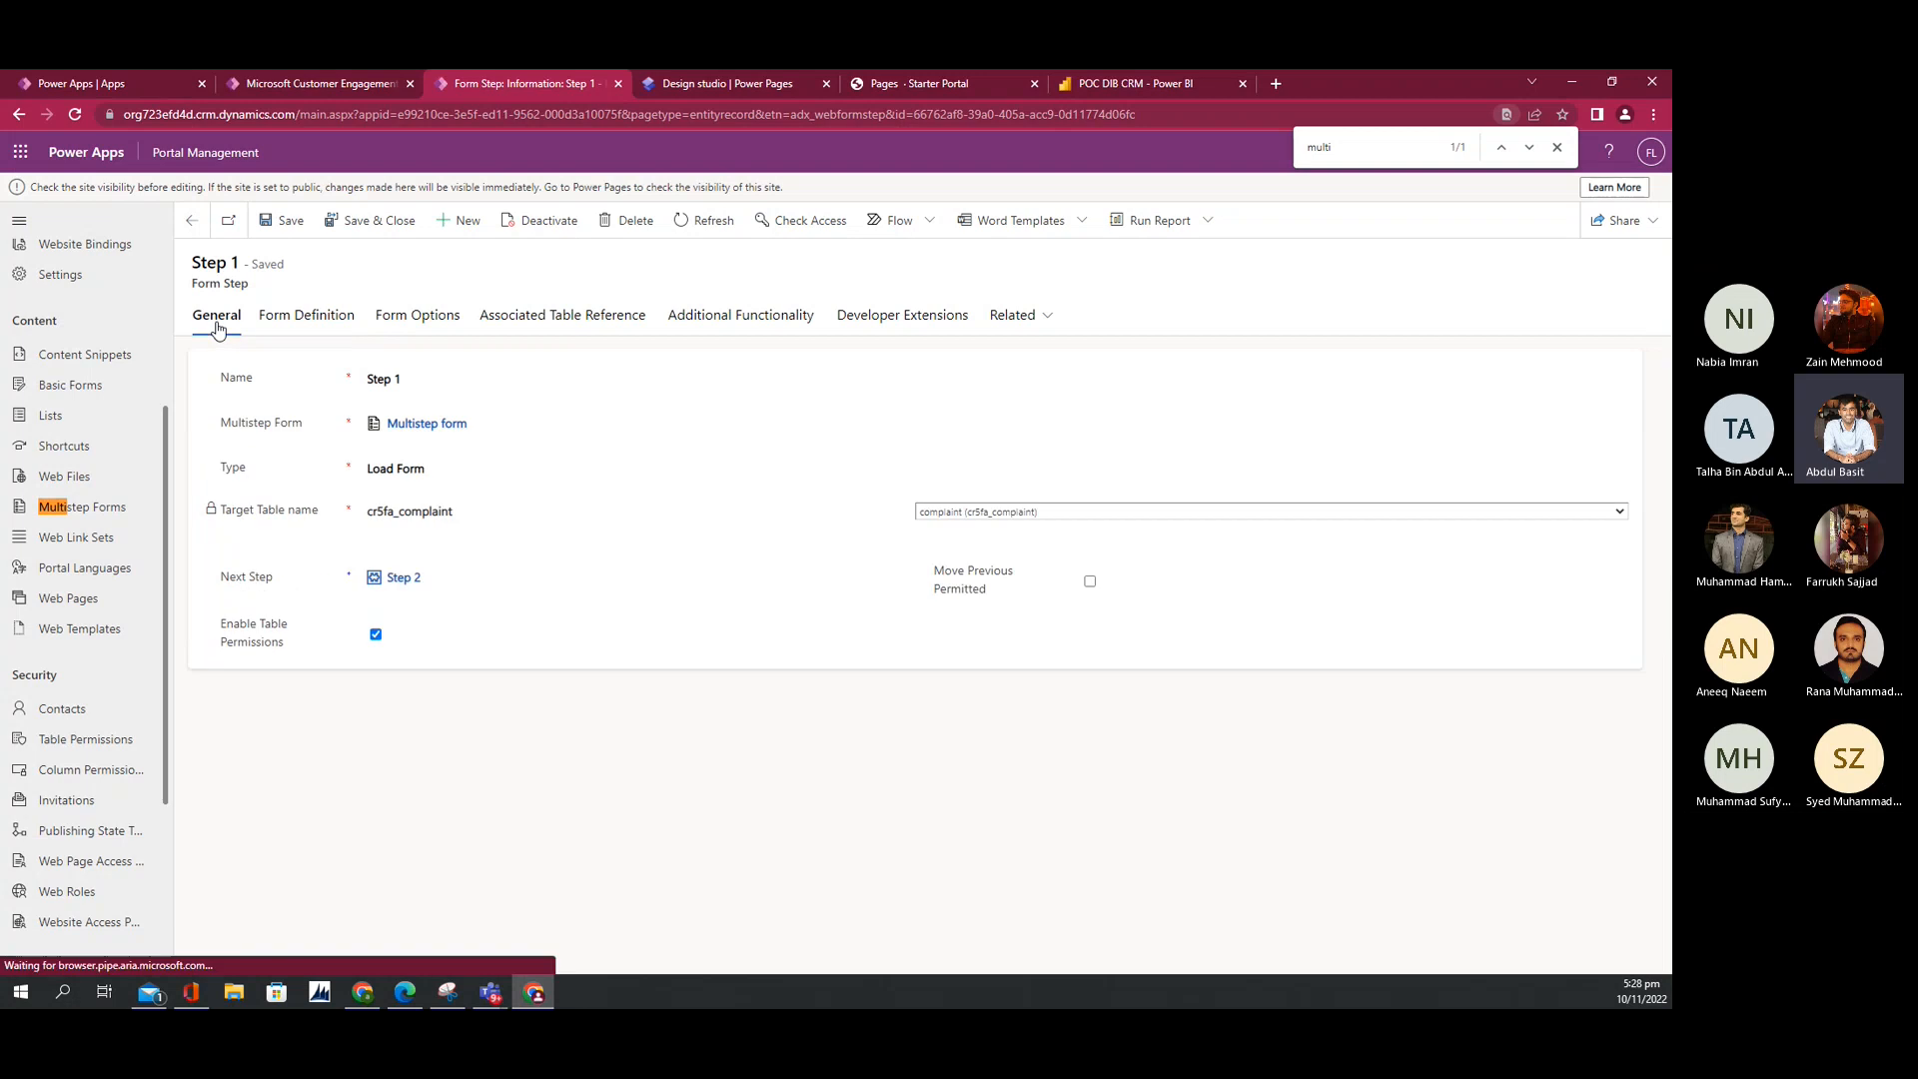
click(402, 577)
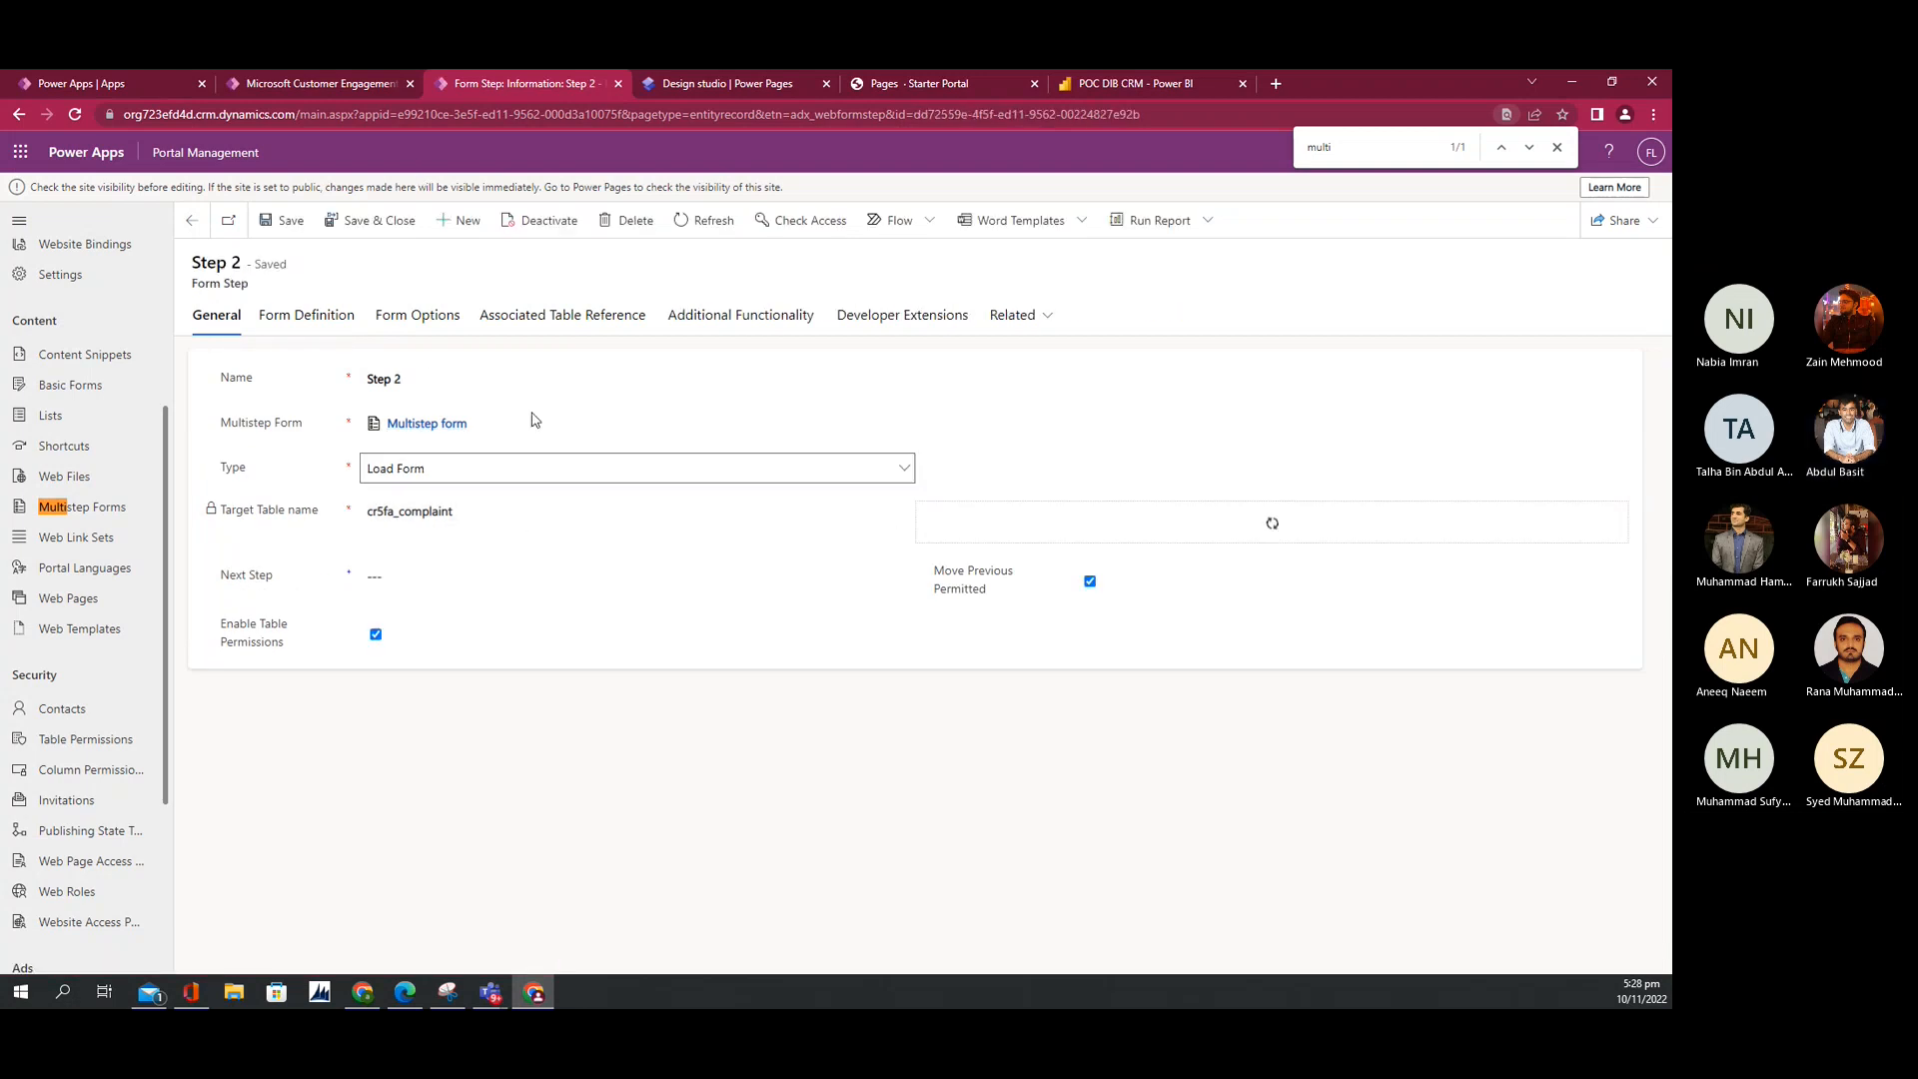
click(305, 318)
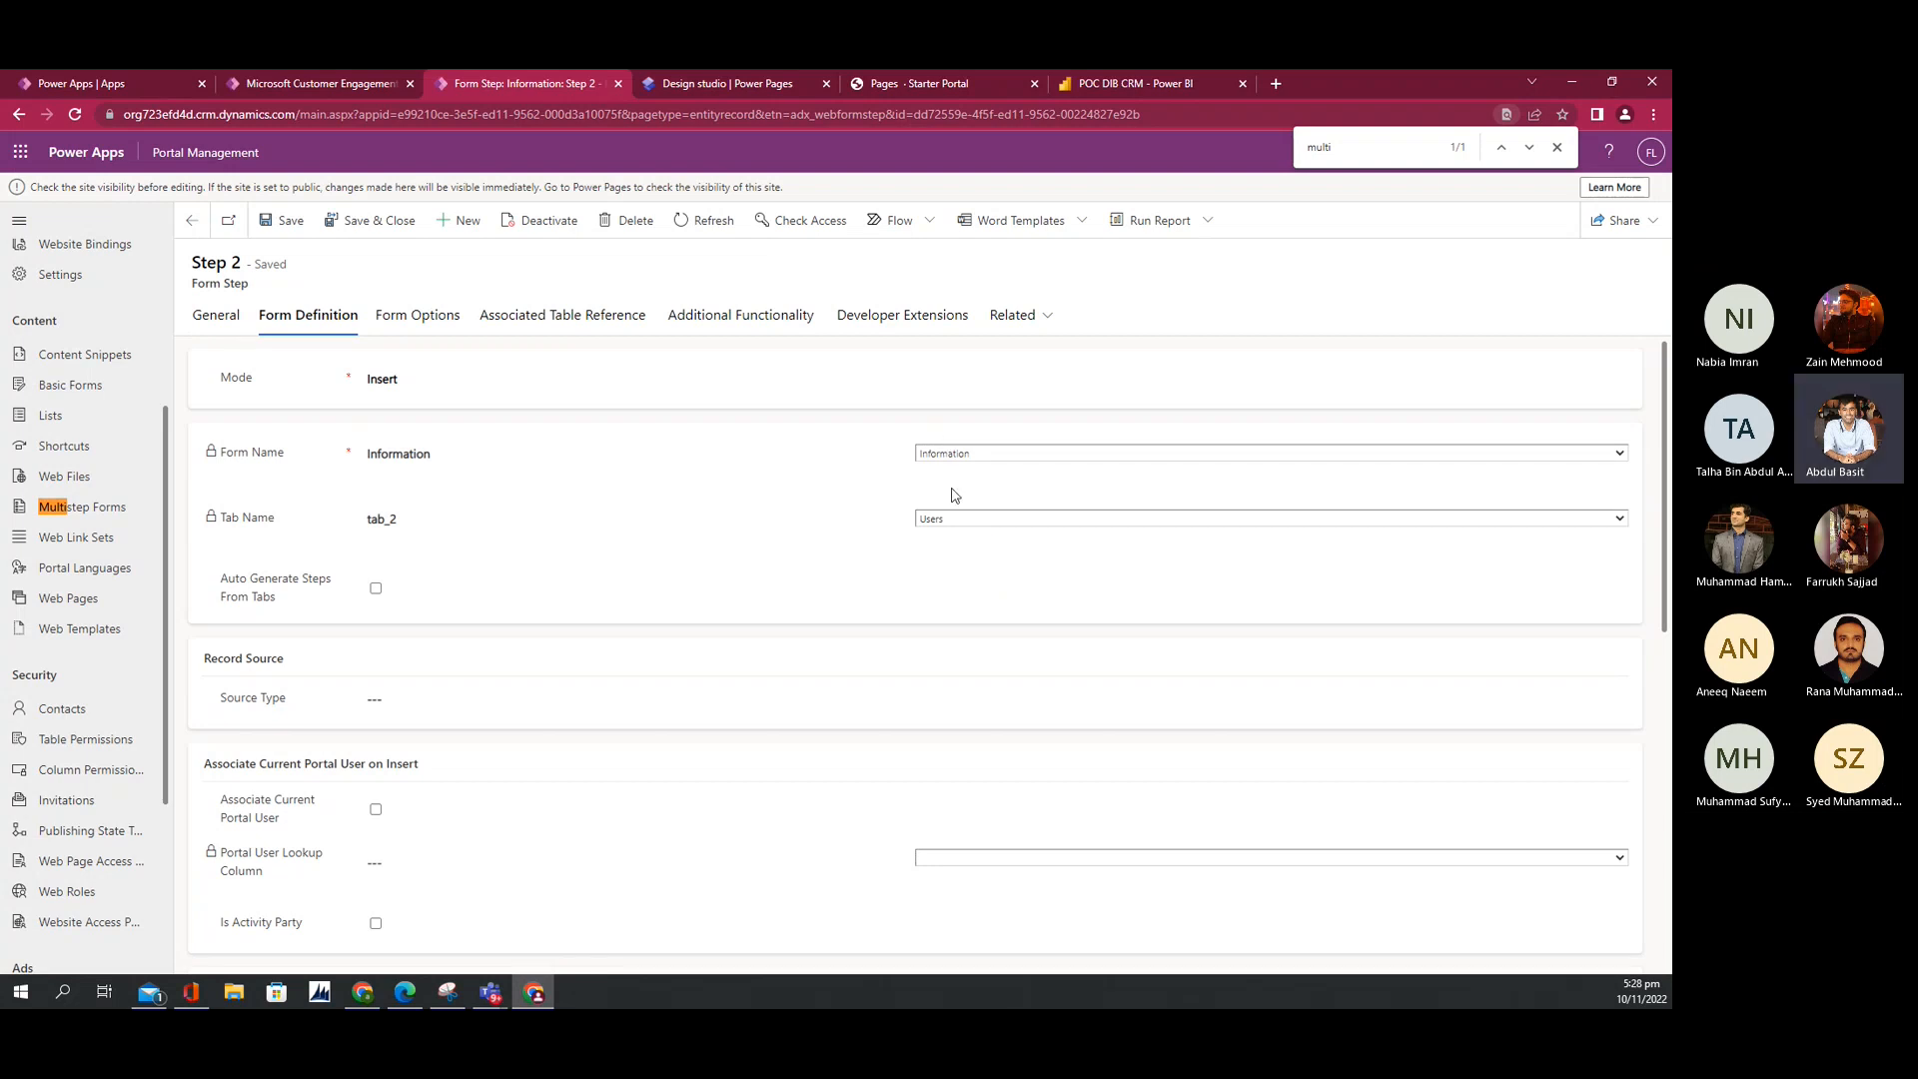
click(216, 316)
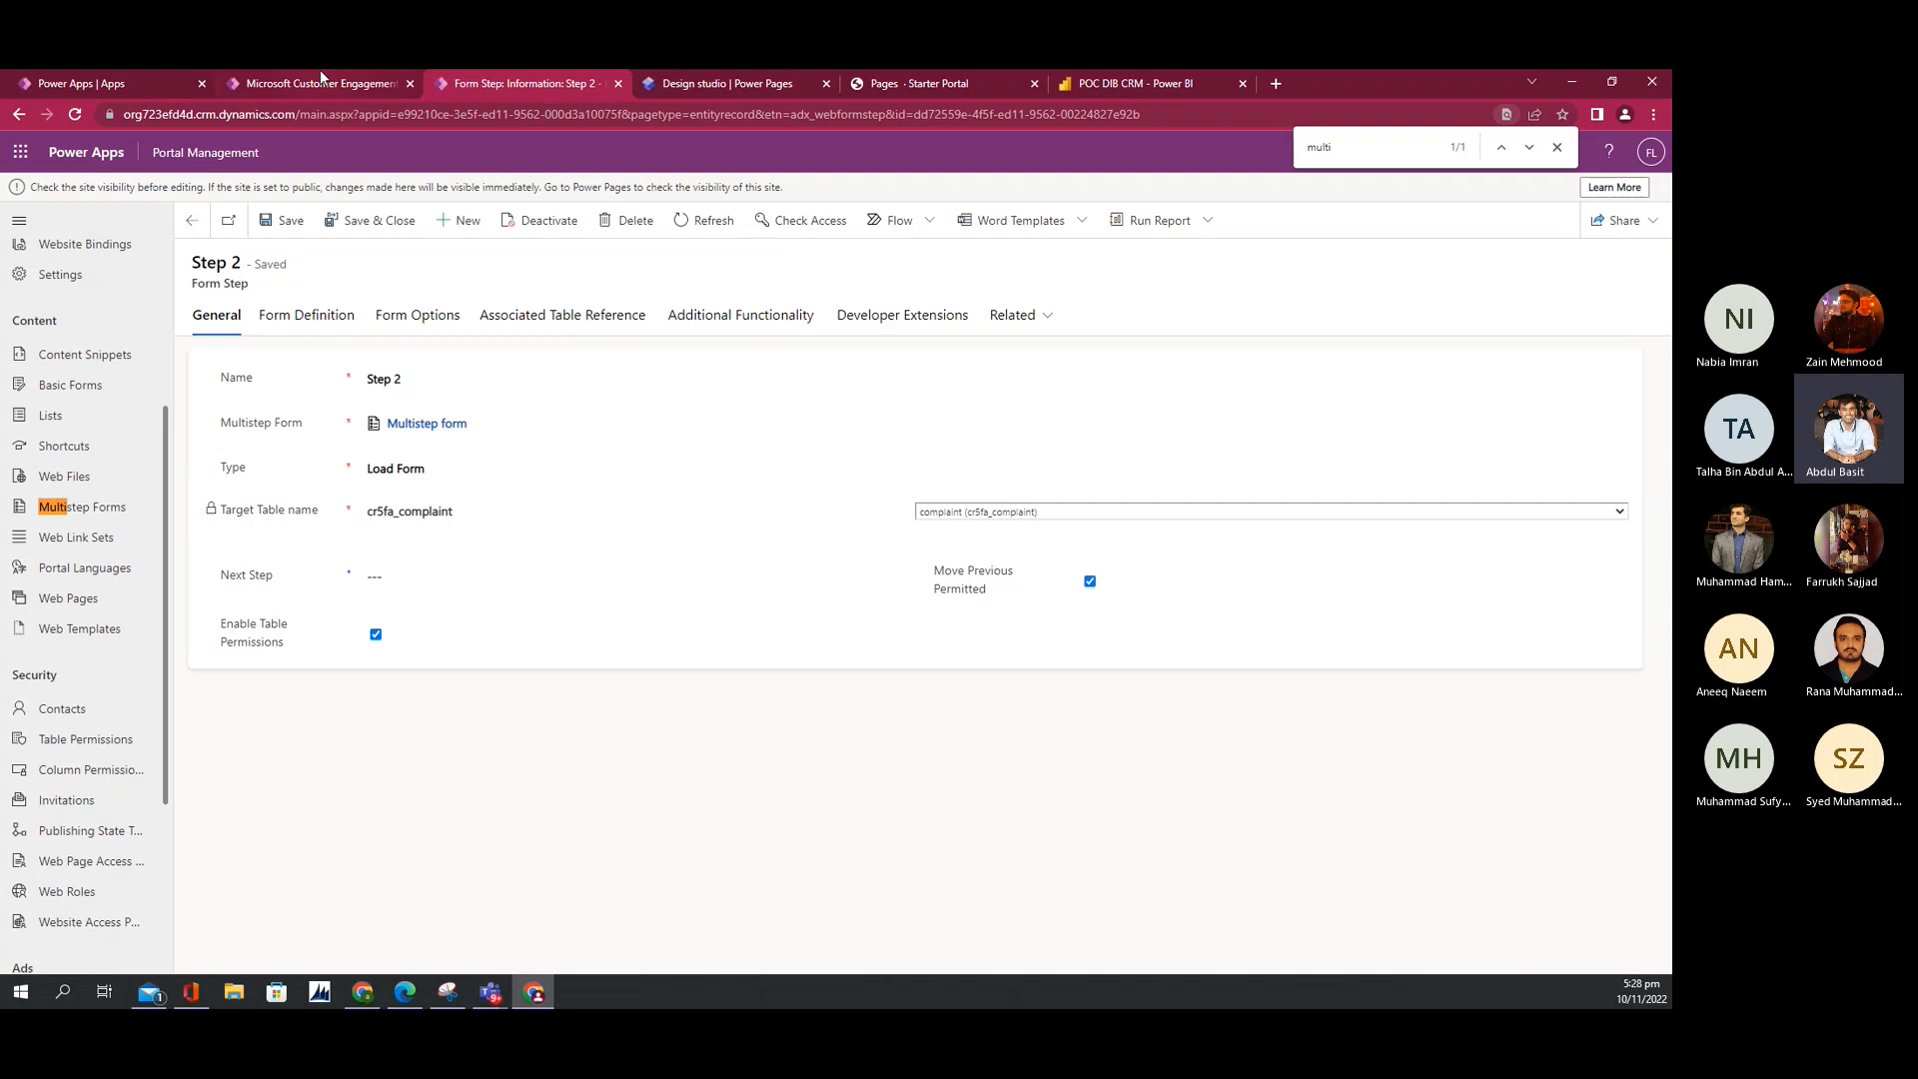
Step: Start a new complaint with the user's name and CCADataAnalyticsML as the Lookup value
click(915, 86)
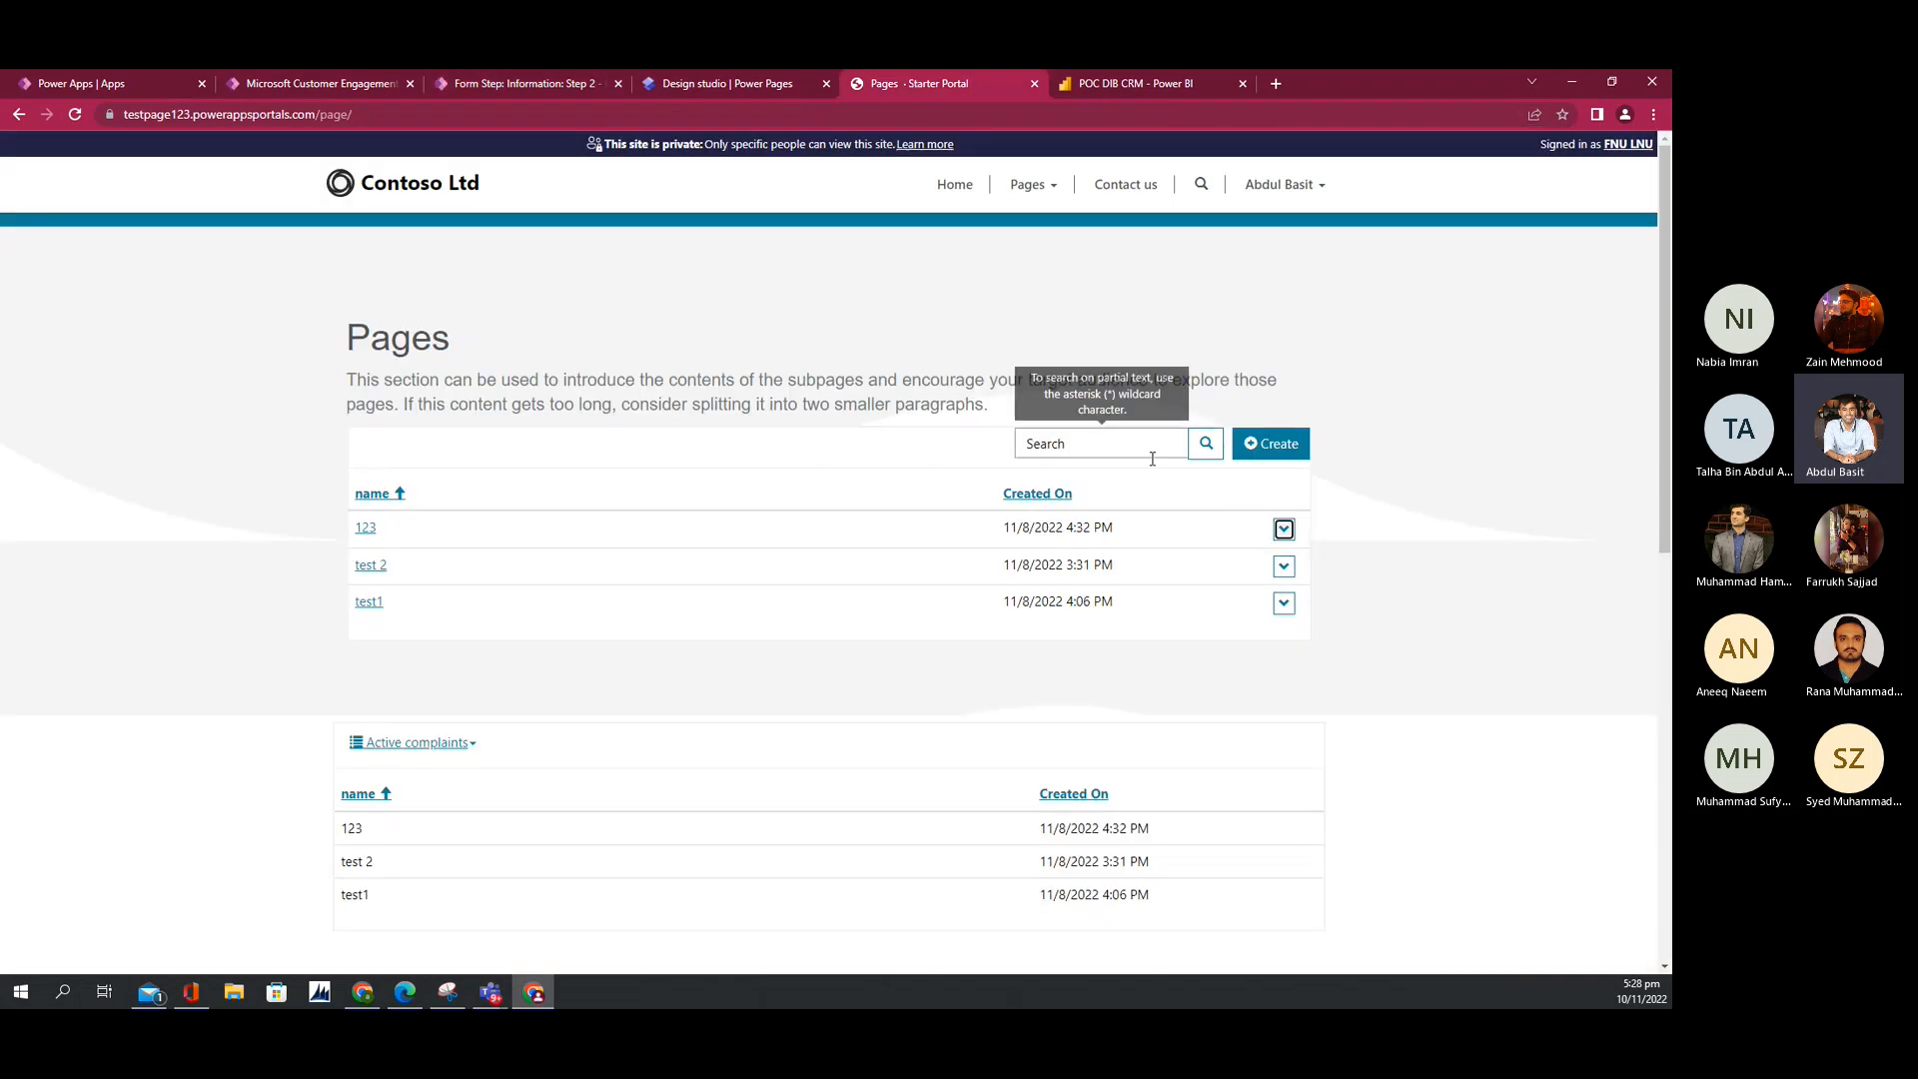
click(1264, 447)
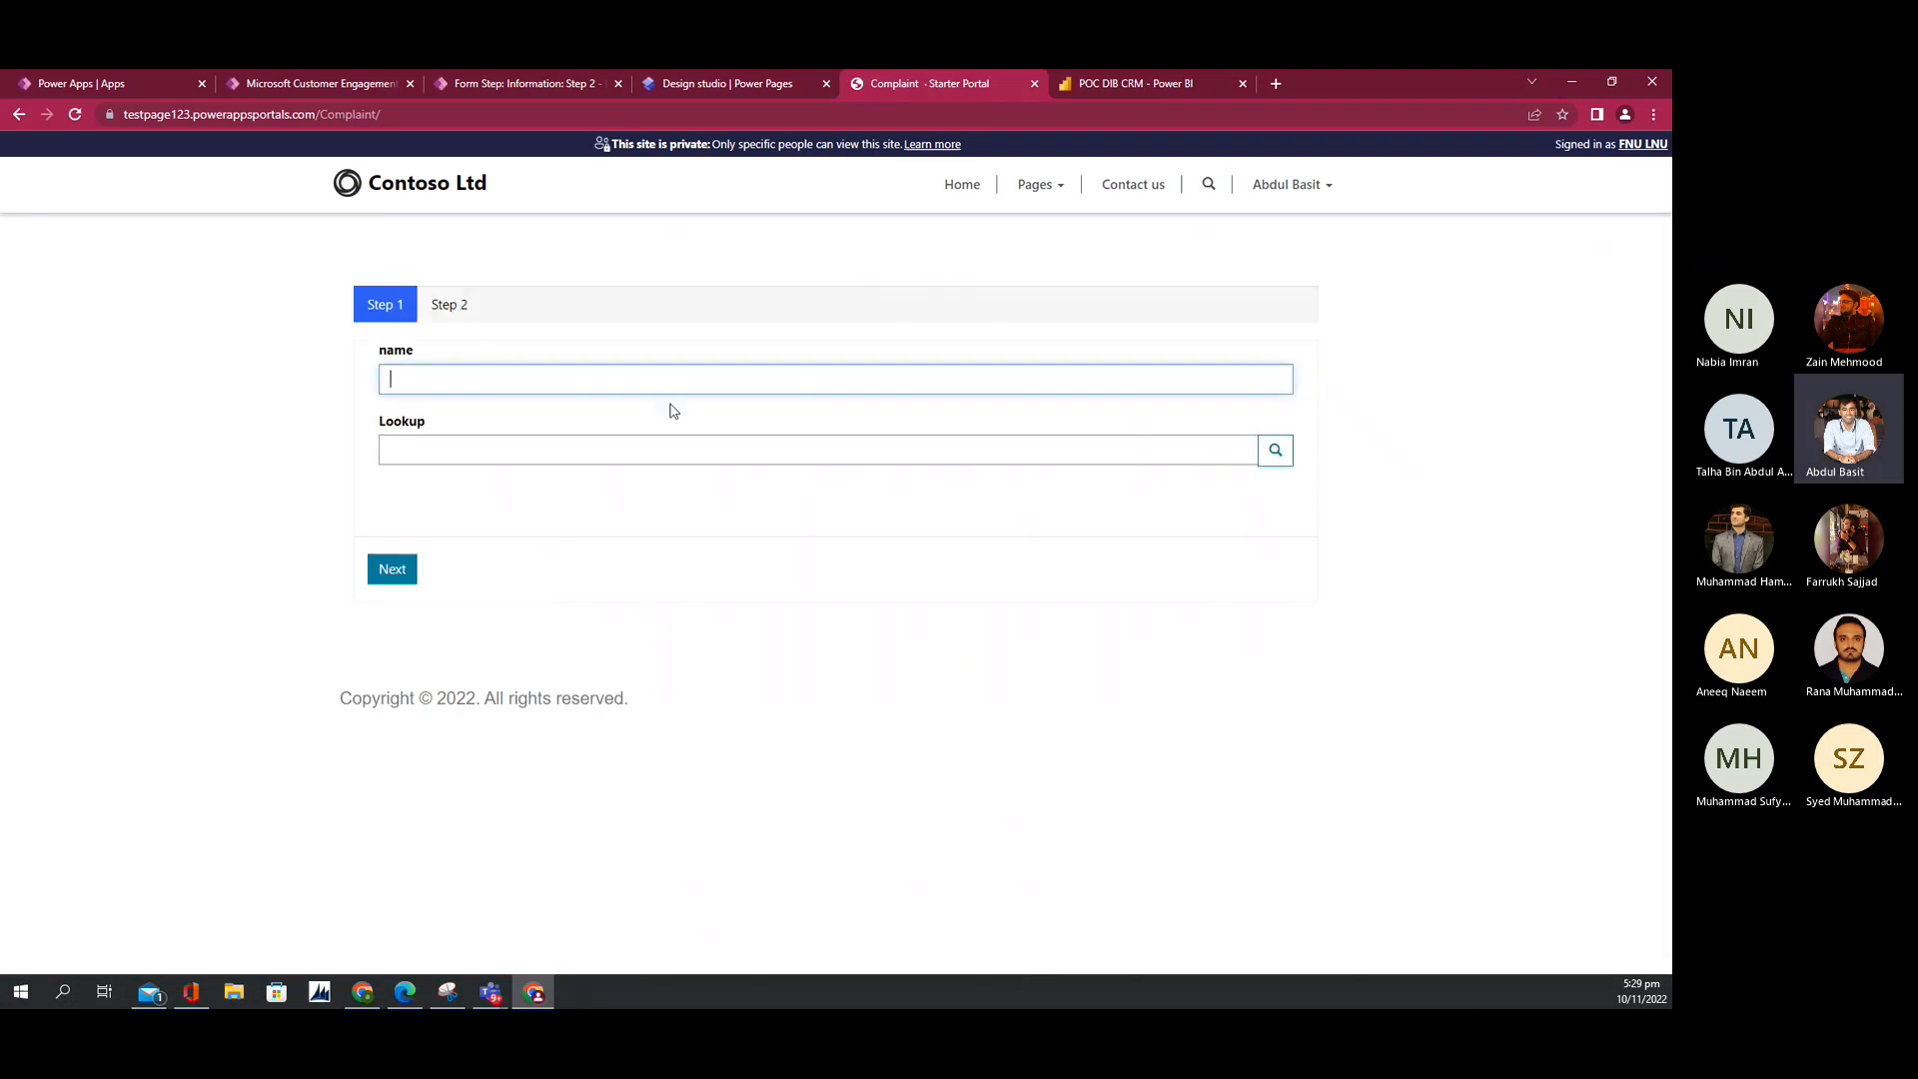
click(446, 370)
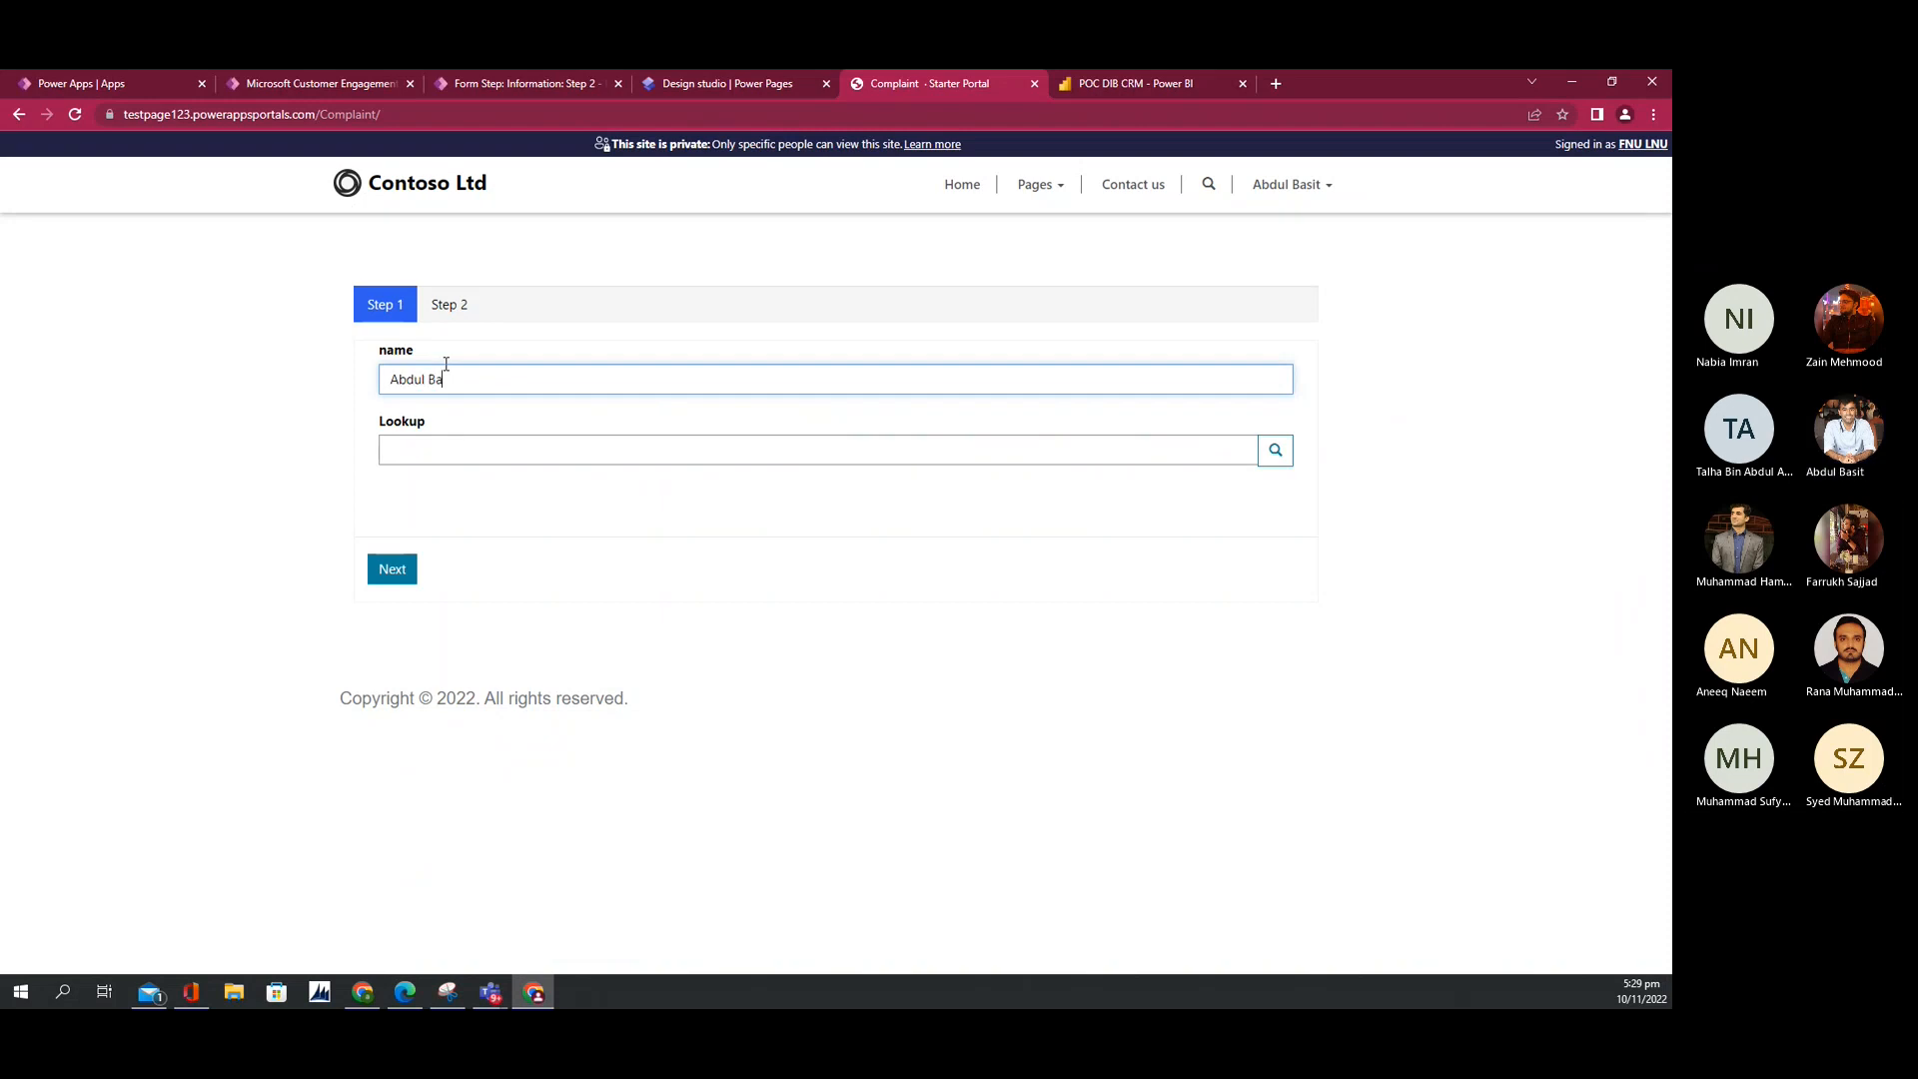
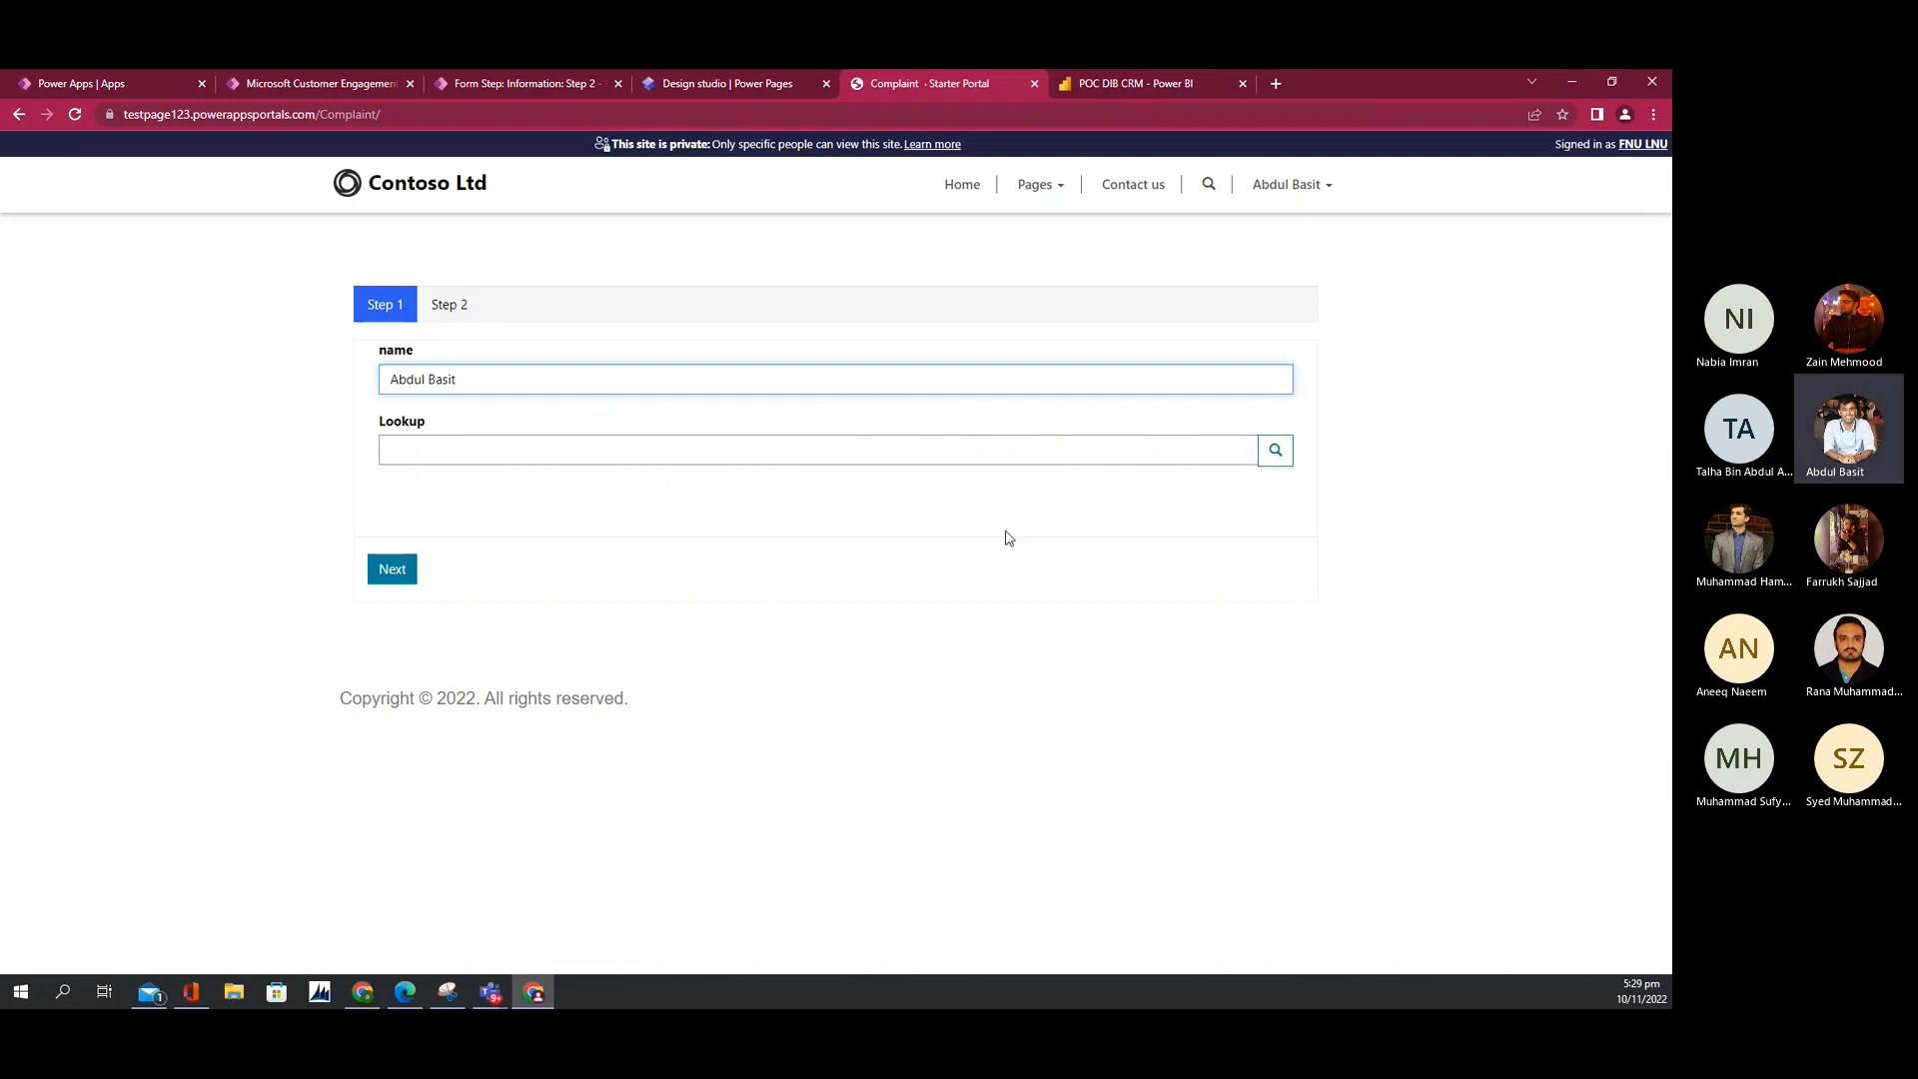
click(1275, 449)
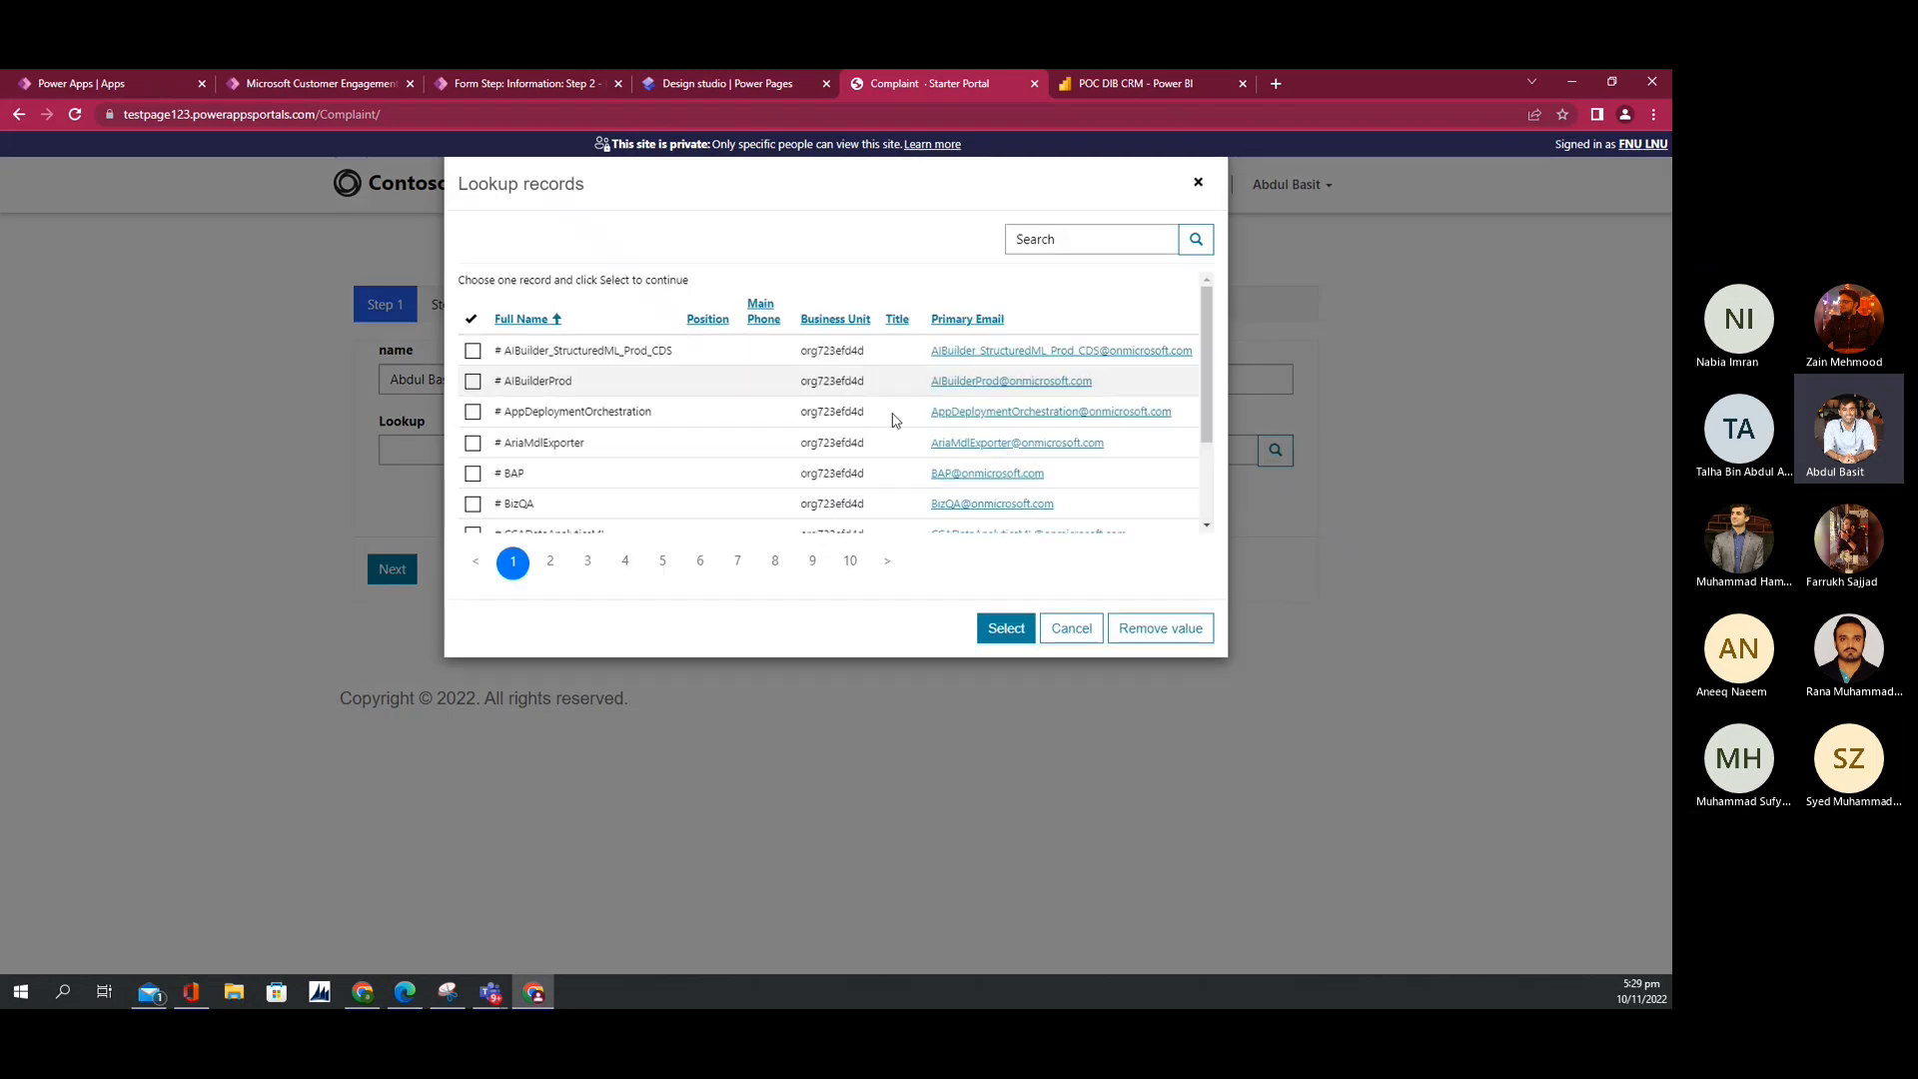
scroll(664, 420, down, 1)
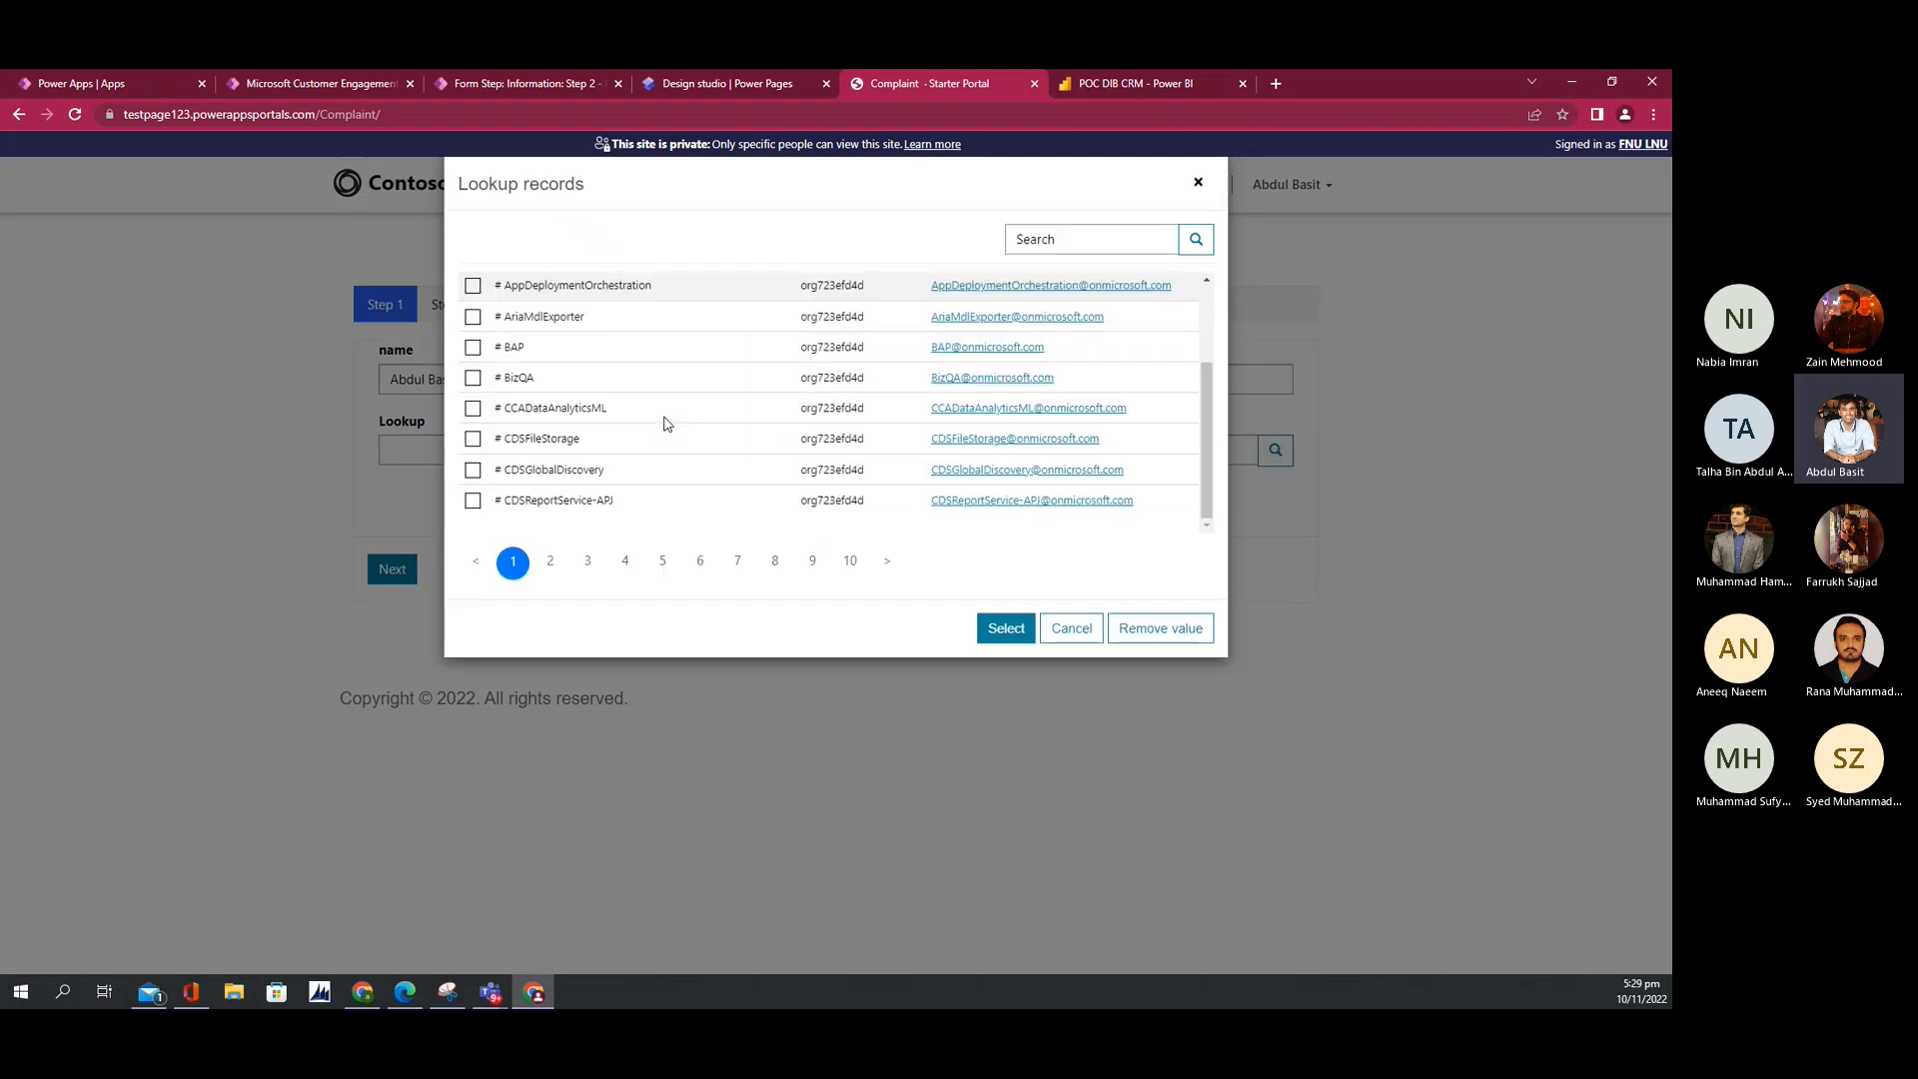
scroll(666, 423, up, 2)
scroll(481, 408, down, 2)
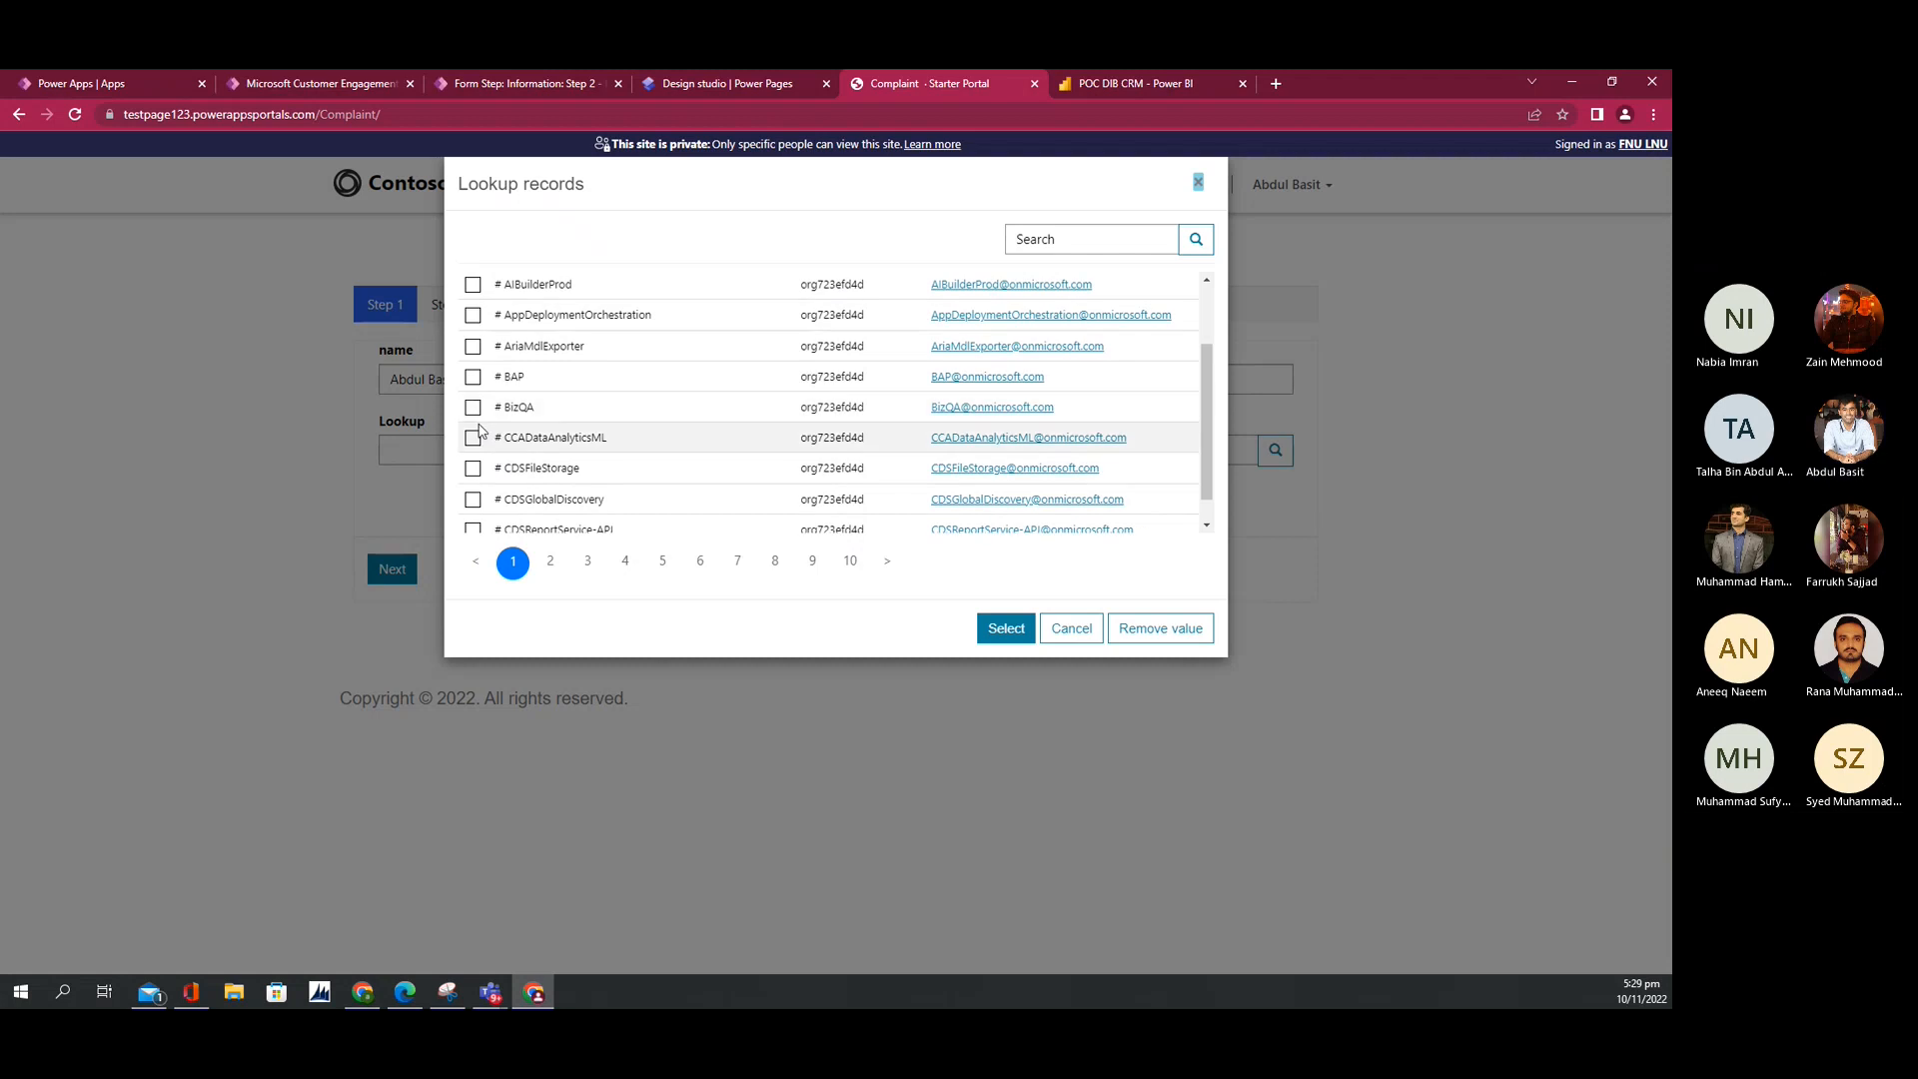
click(472, 438)
click(1006, 628)
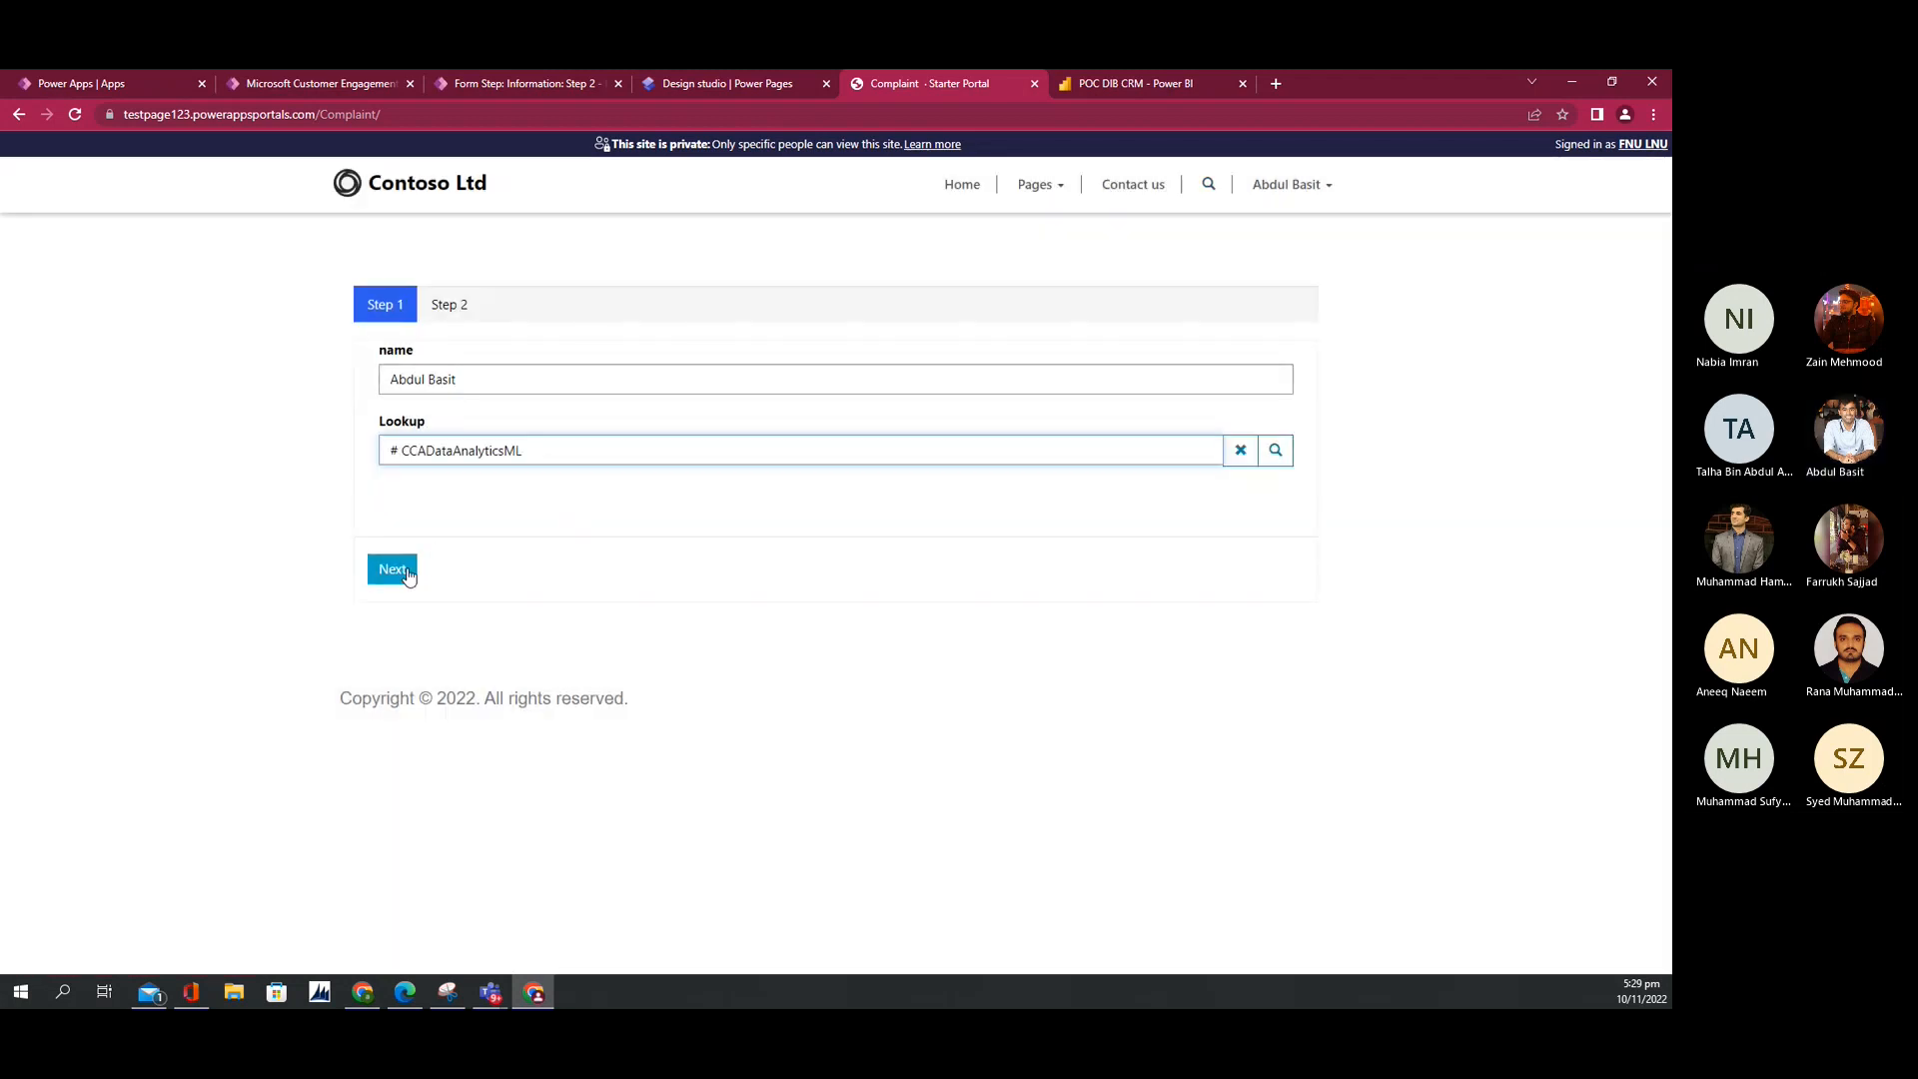
Step: Move to step 2, try Add Existing users without adding anyone, then return to step 1
click(399, 569)
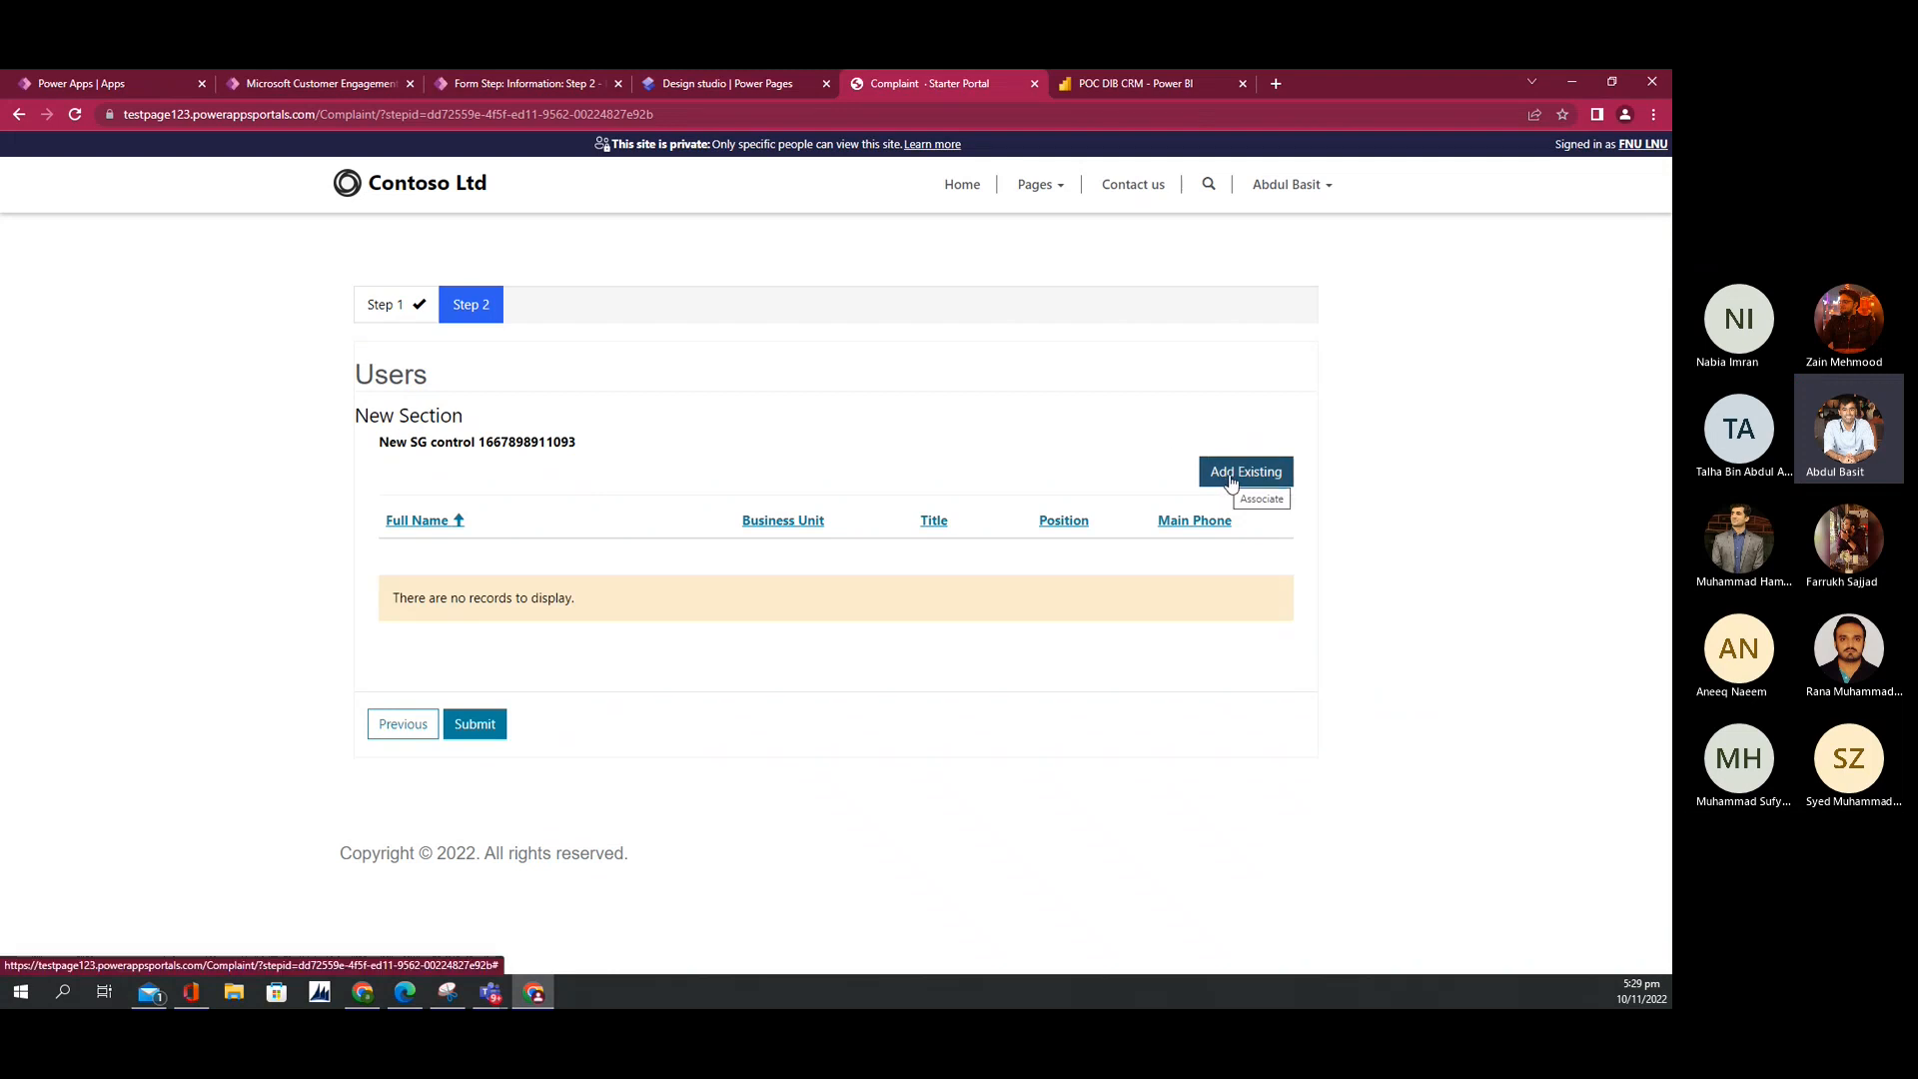
click(1227, 481)
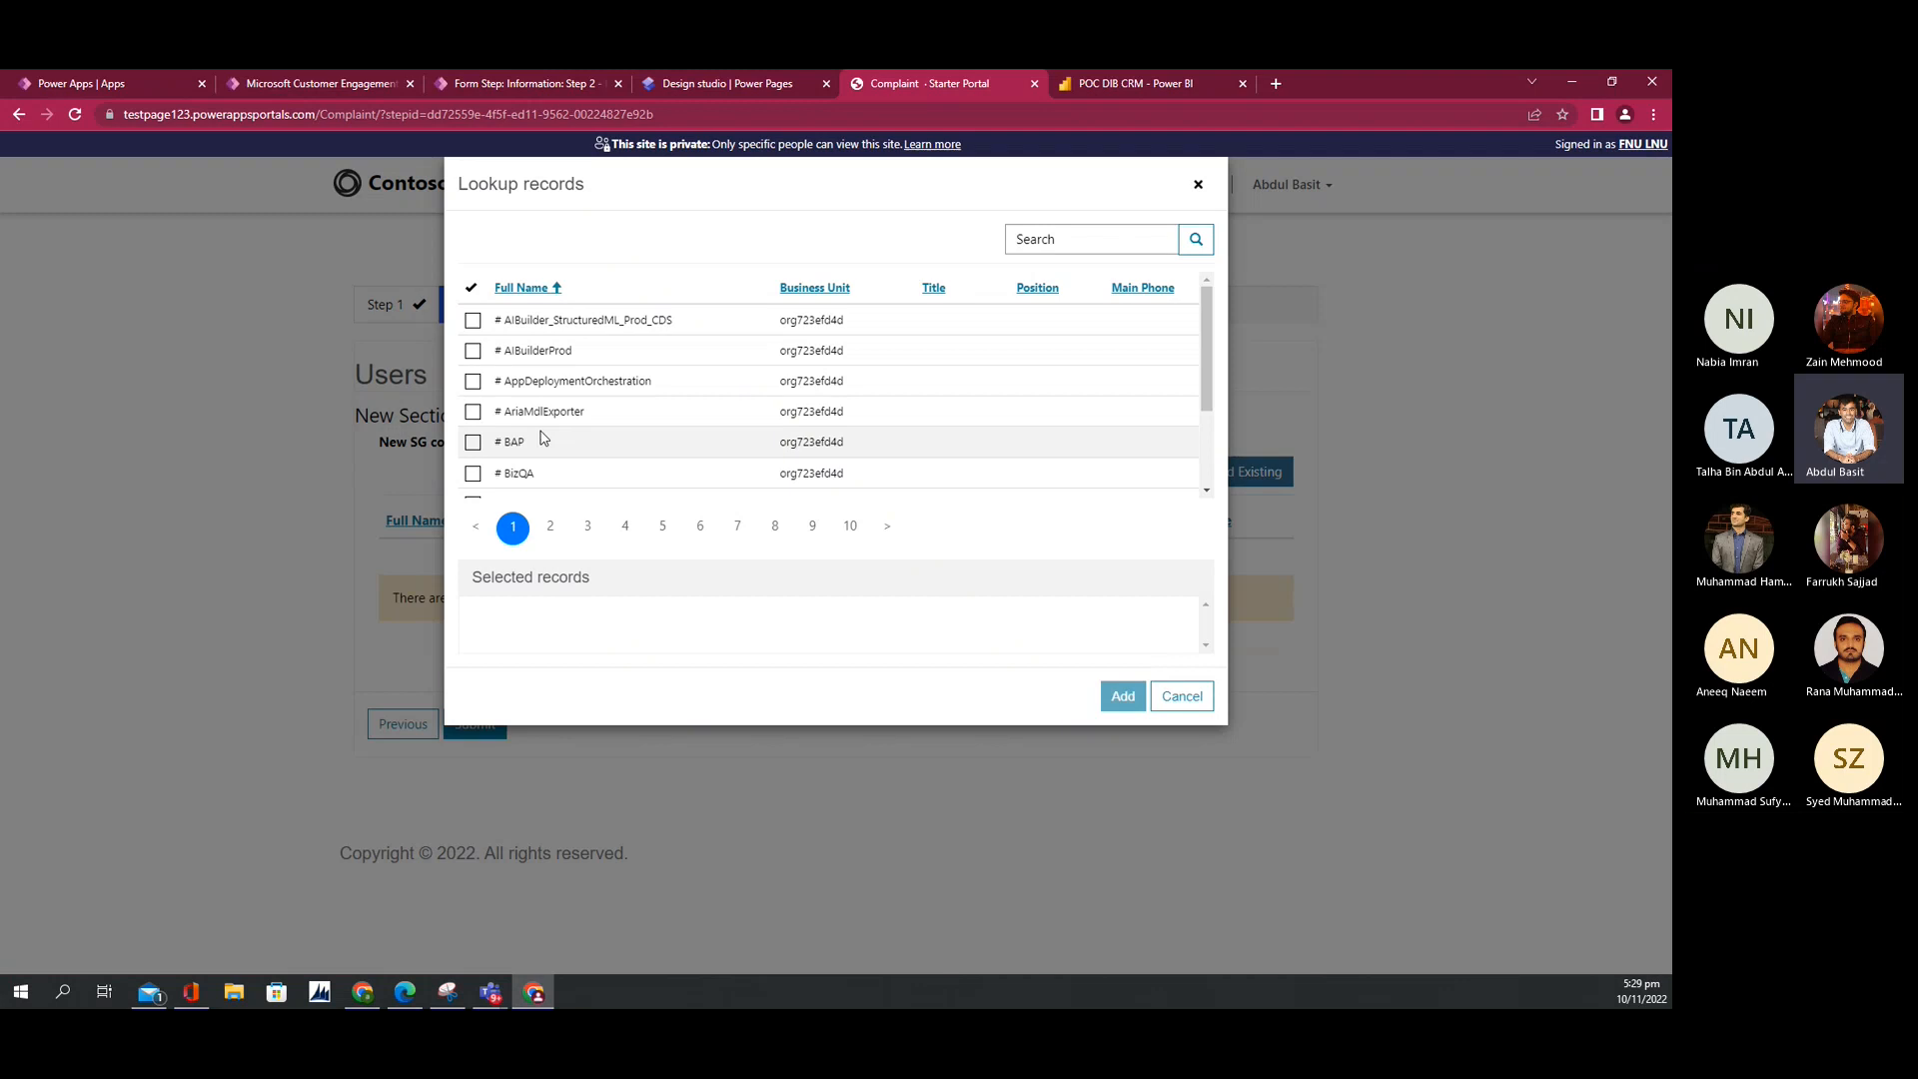
scroll(543, 437, down, 2)
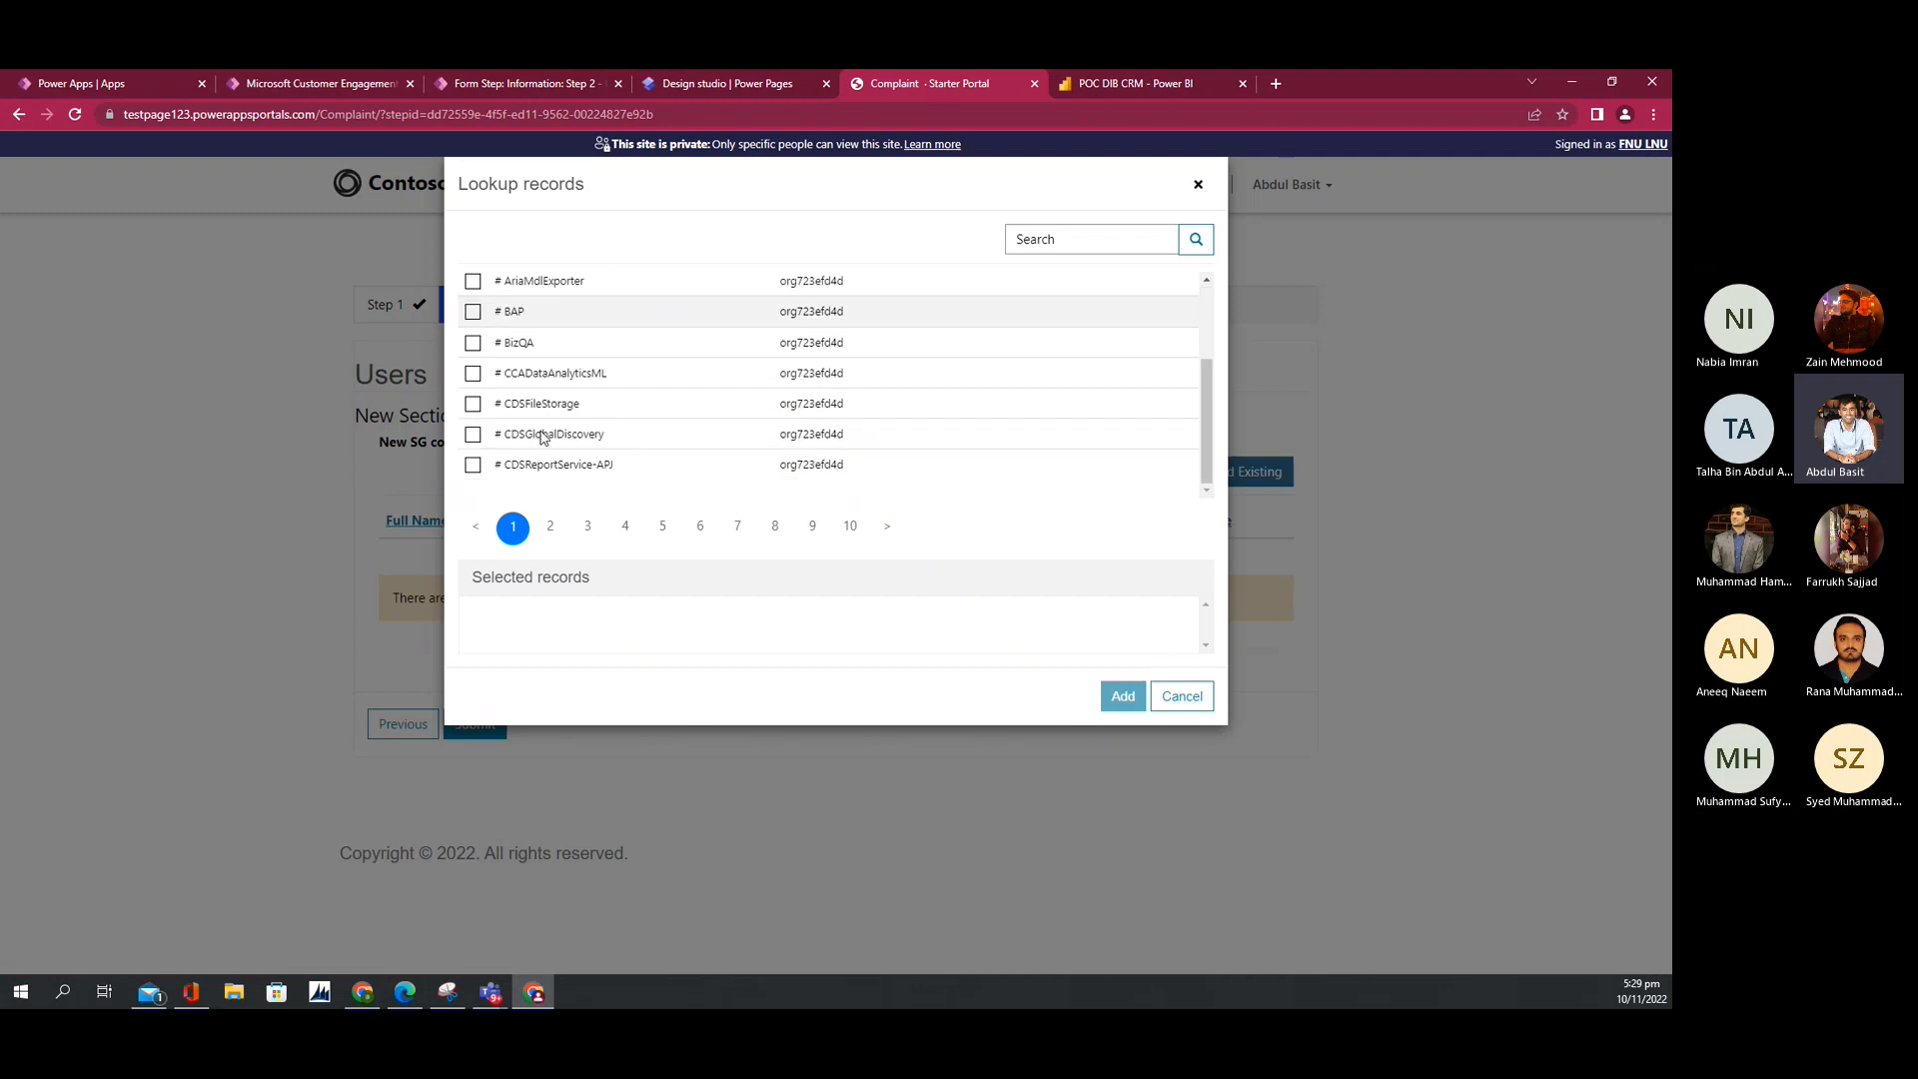
click(1197, 186)
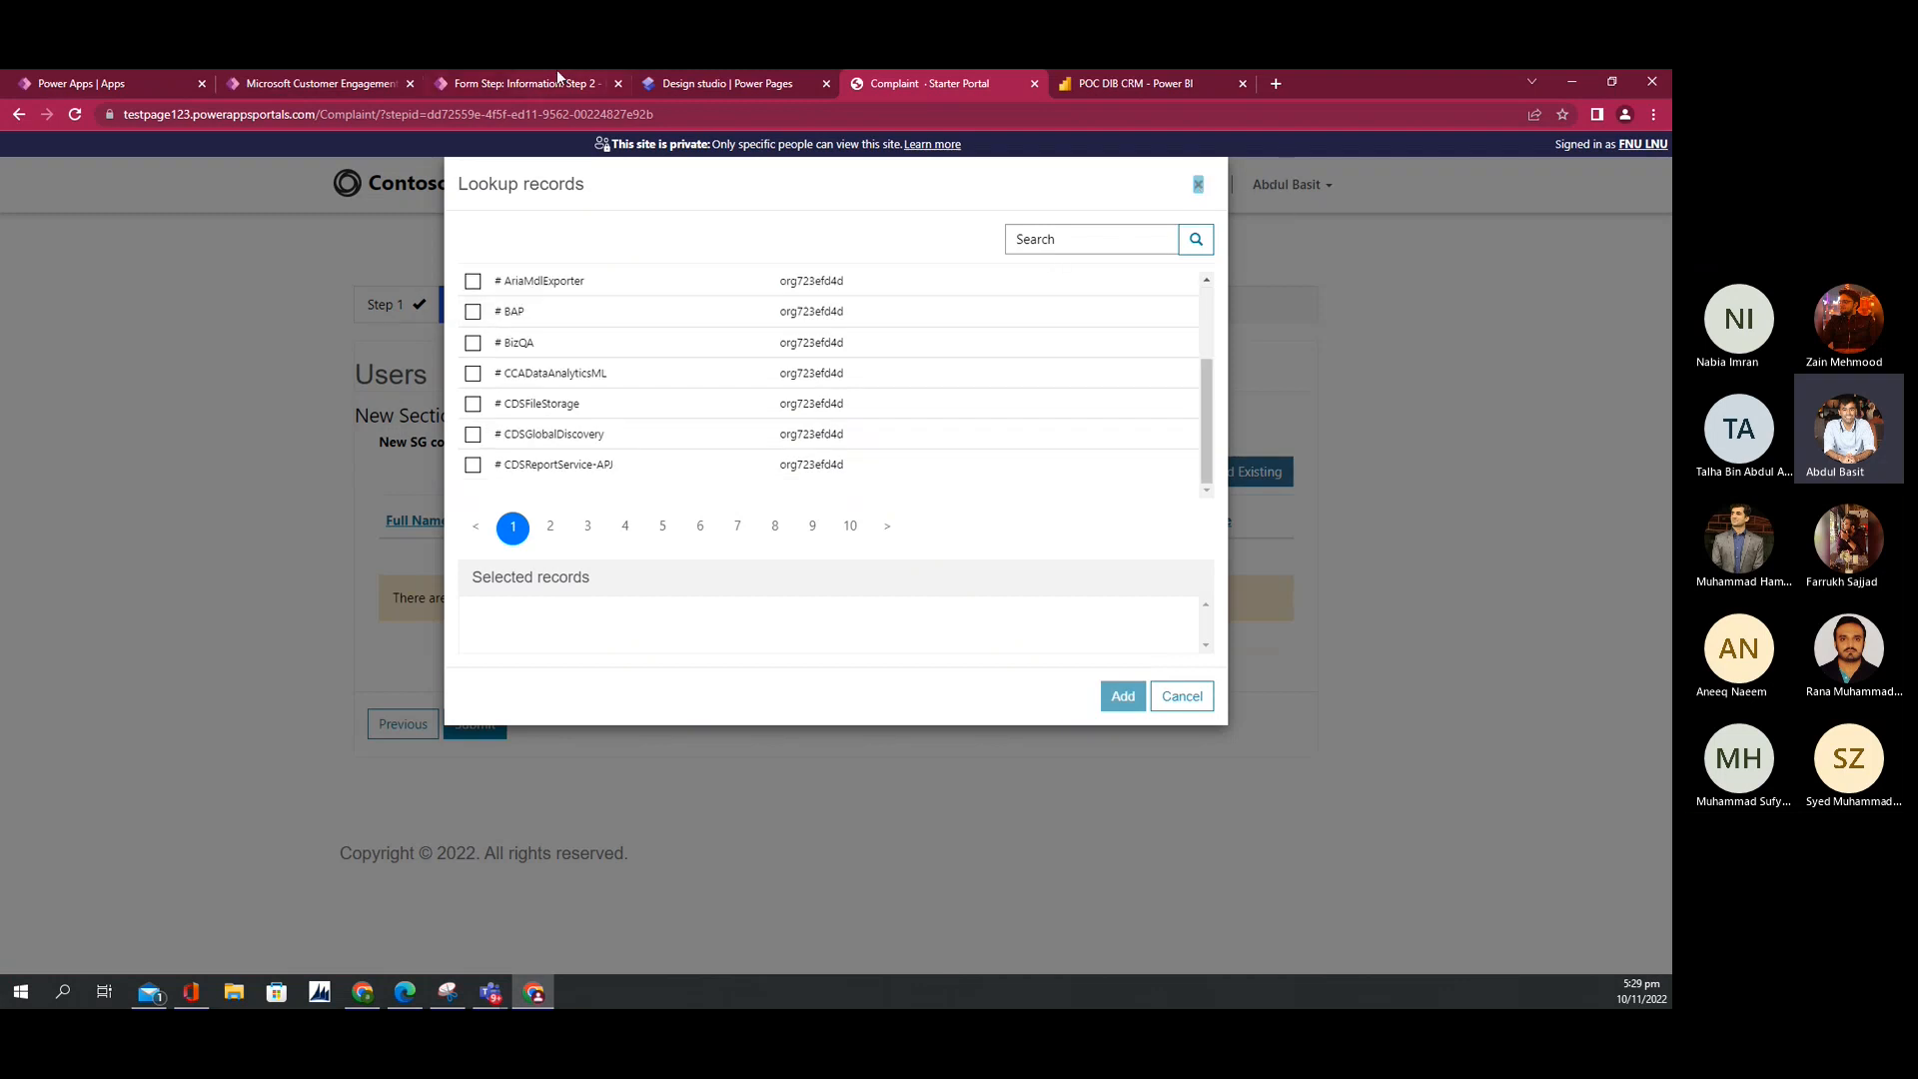
click(1195, 189)
click(389, 728)
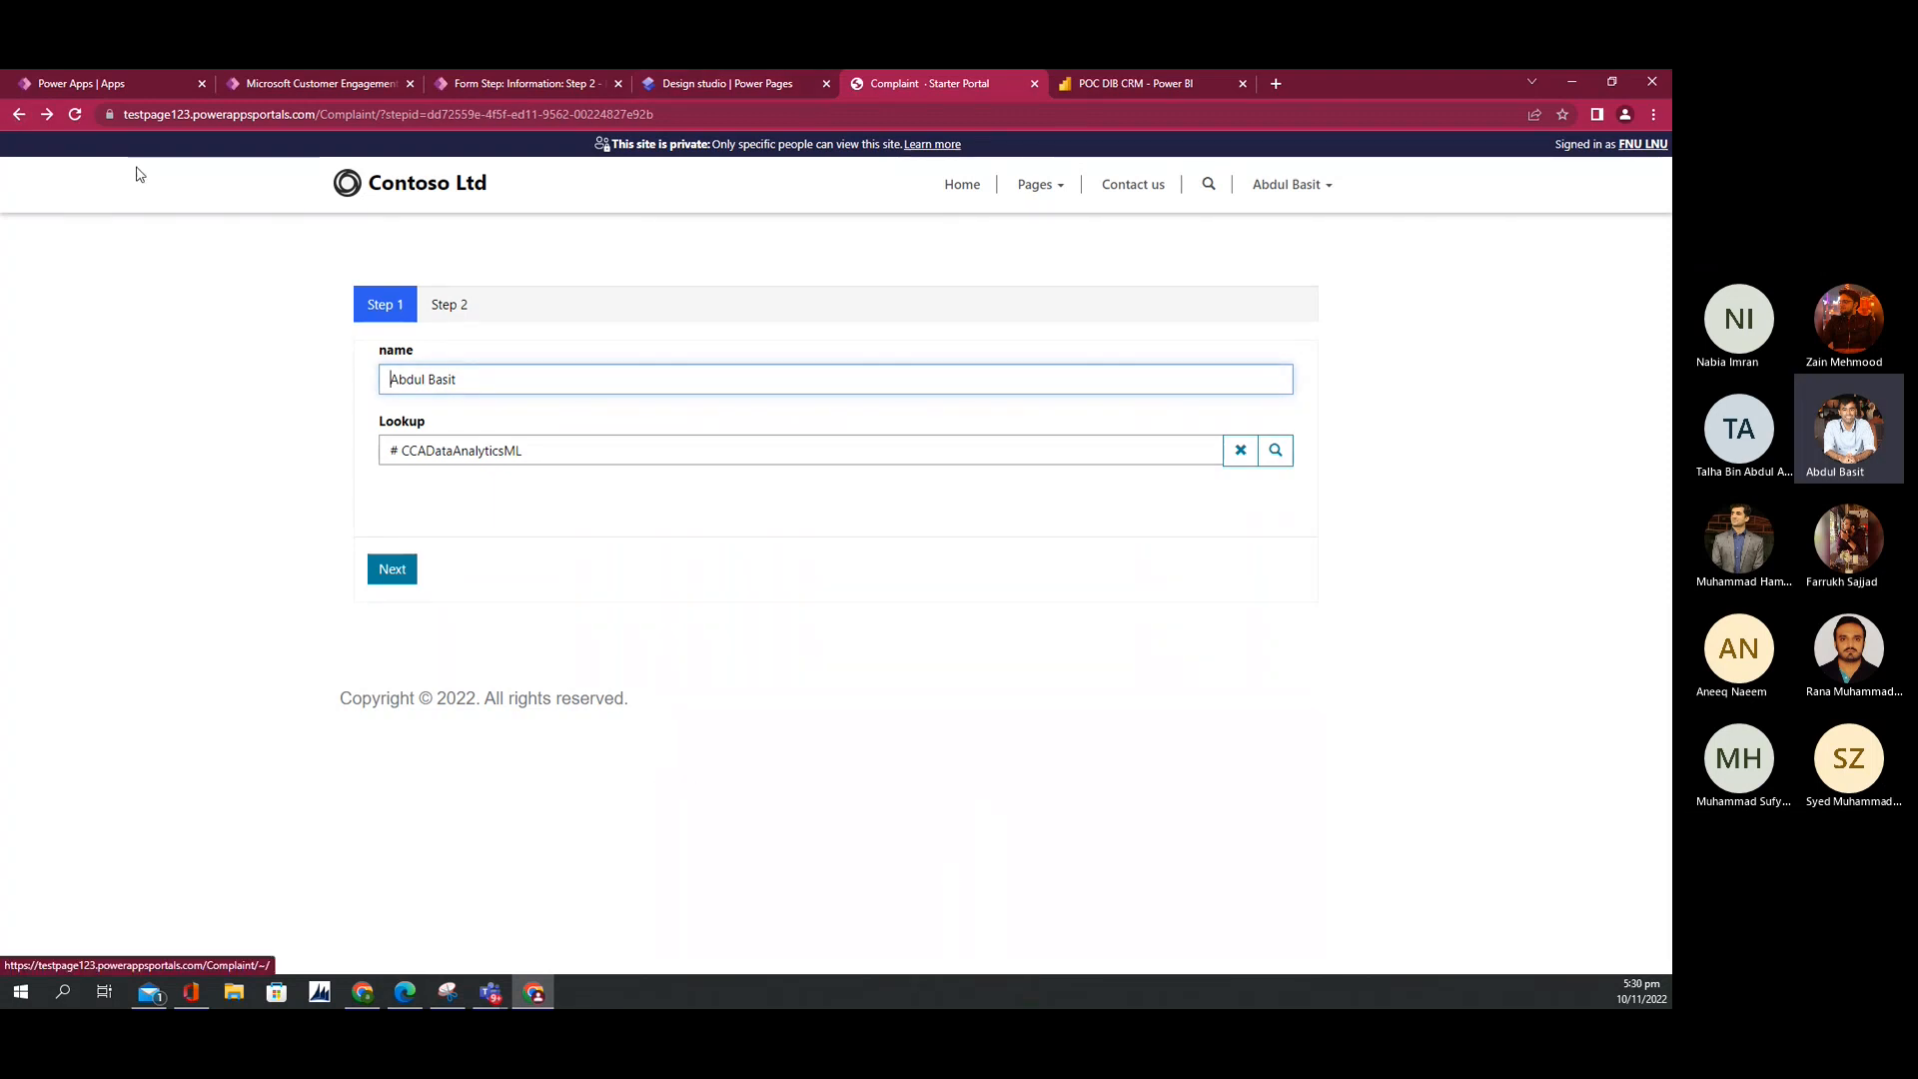
Step: Reload the form without its step id and open the Pages page to see the new complaint
drag(386, 113, 945, 70)
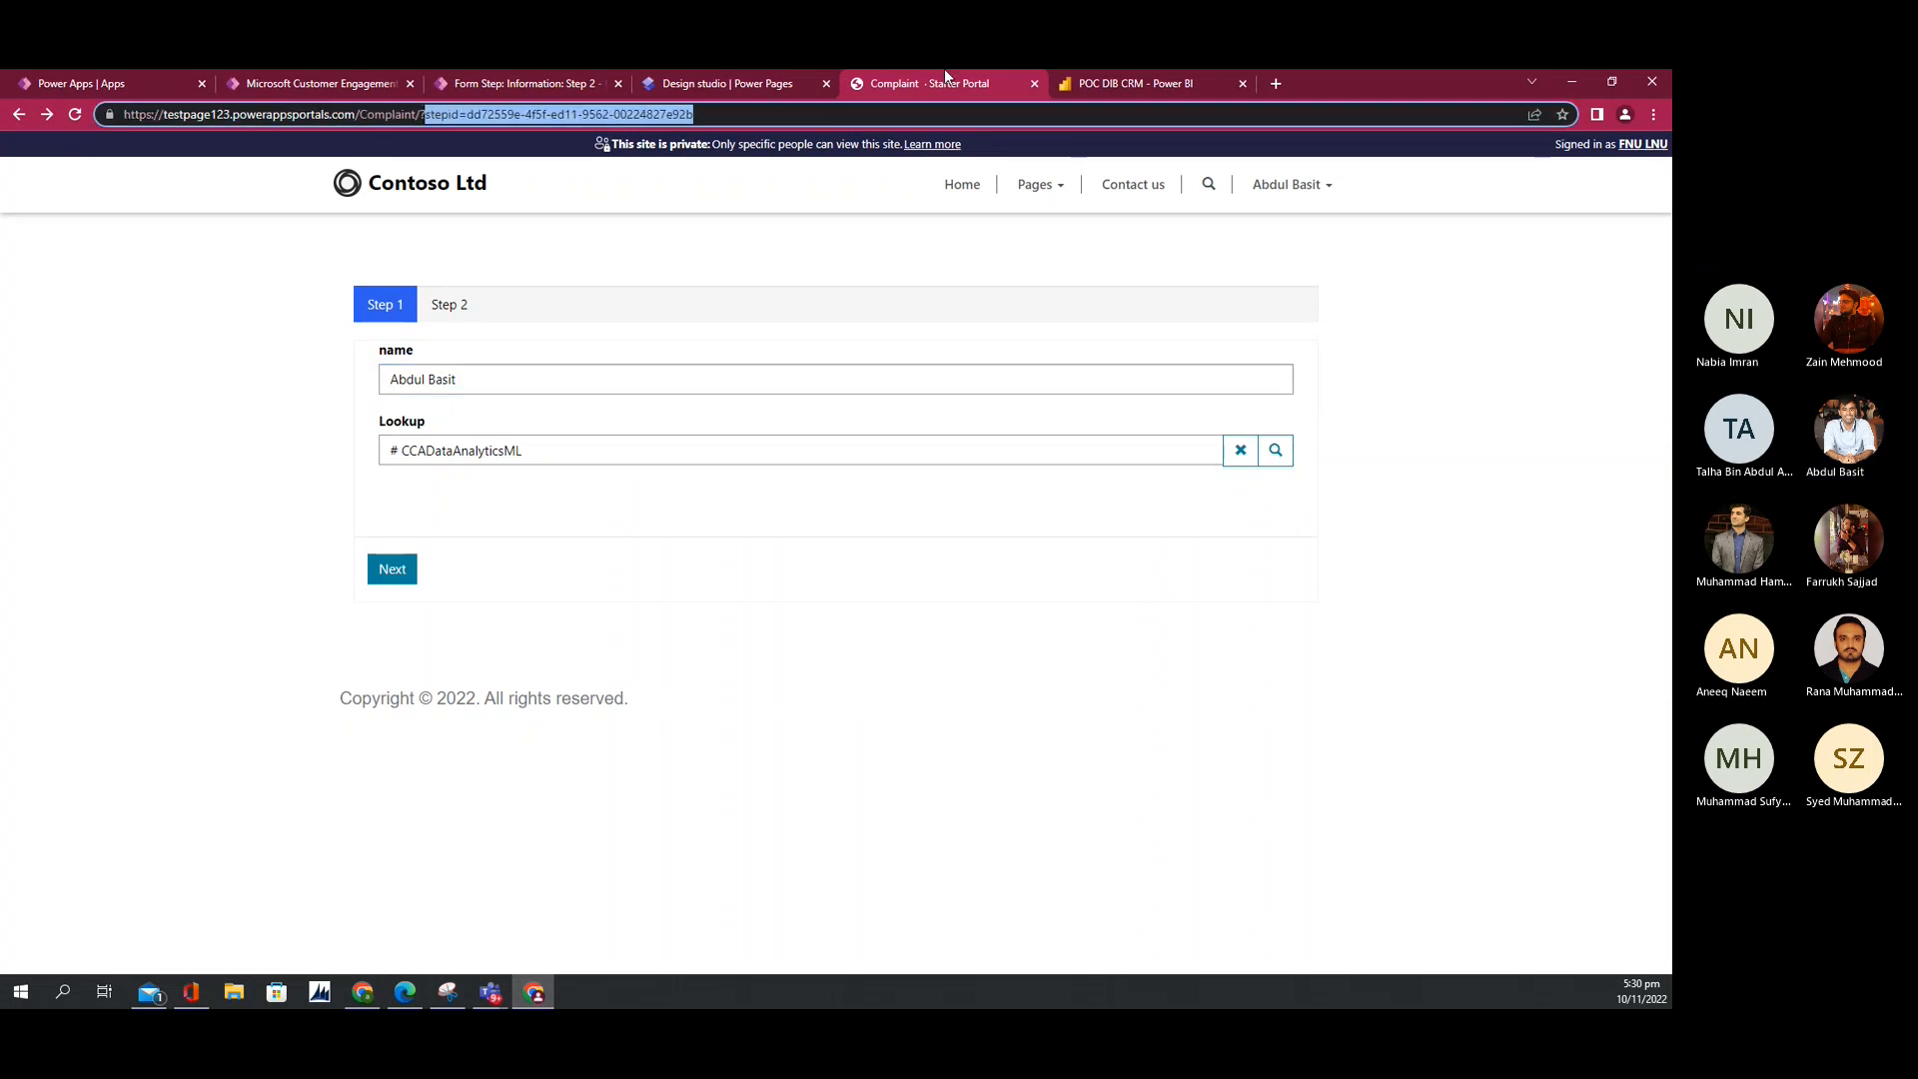
key(BackSpace)
key(BackSpace)
key(Return)
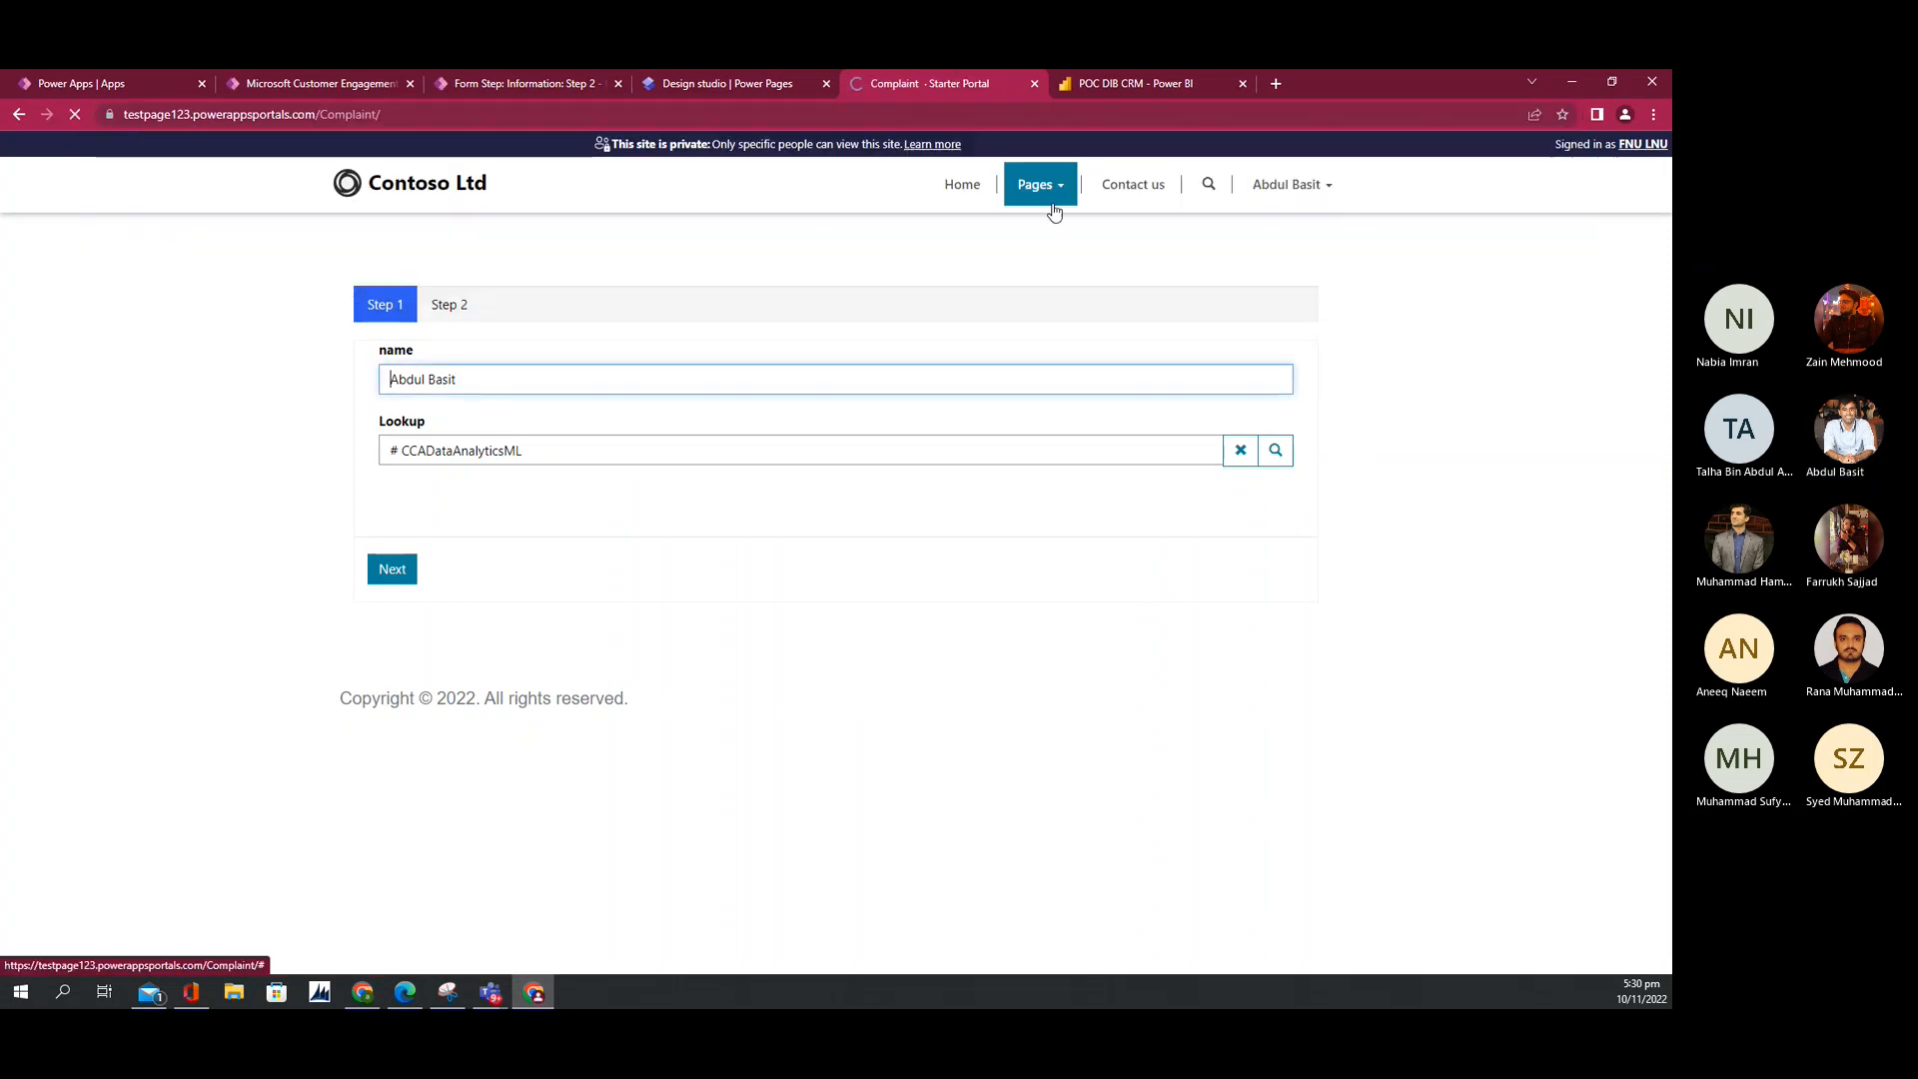
click(1039, 184)
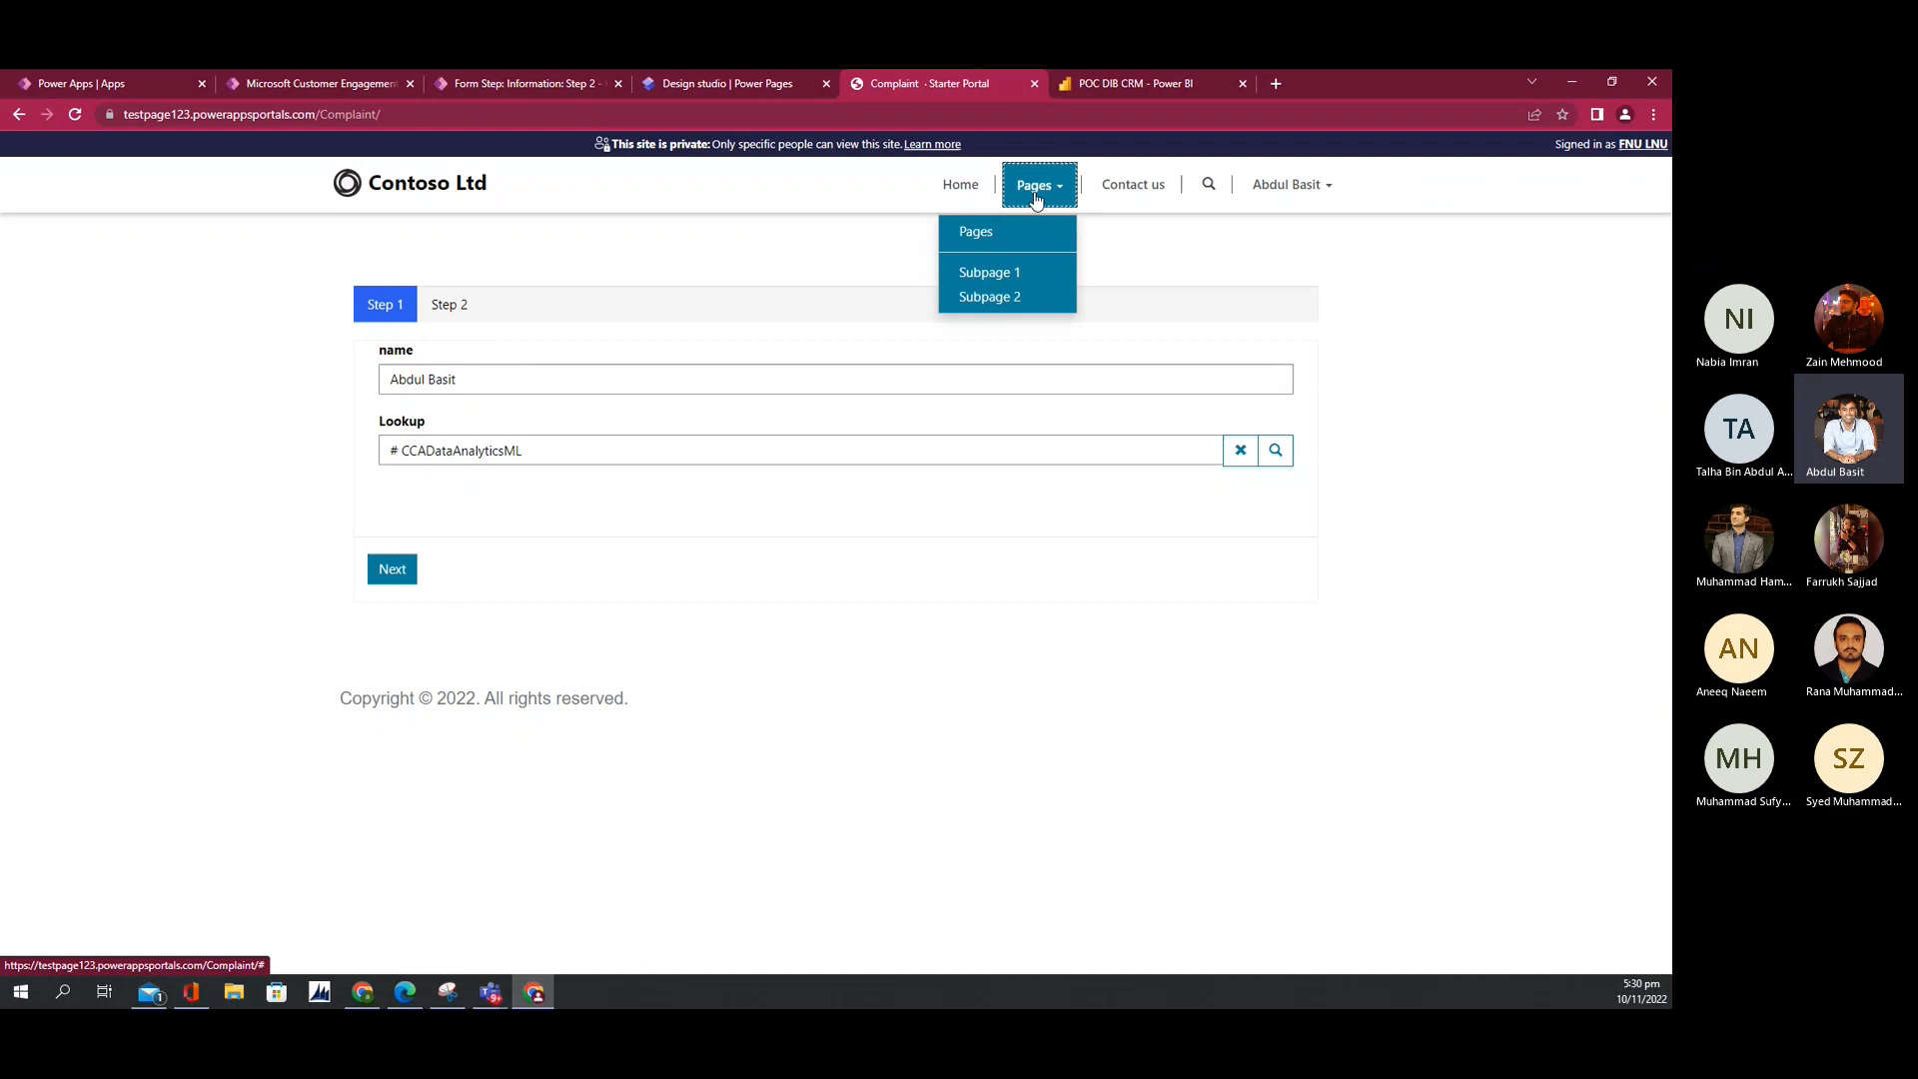
click(966, 240)
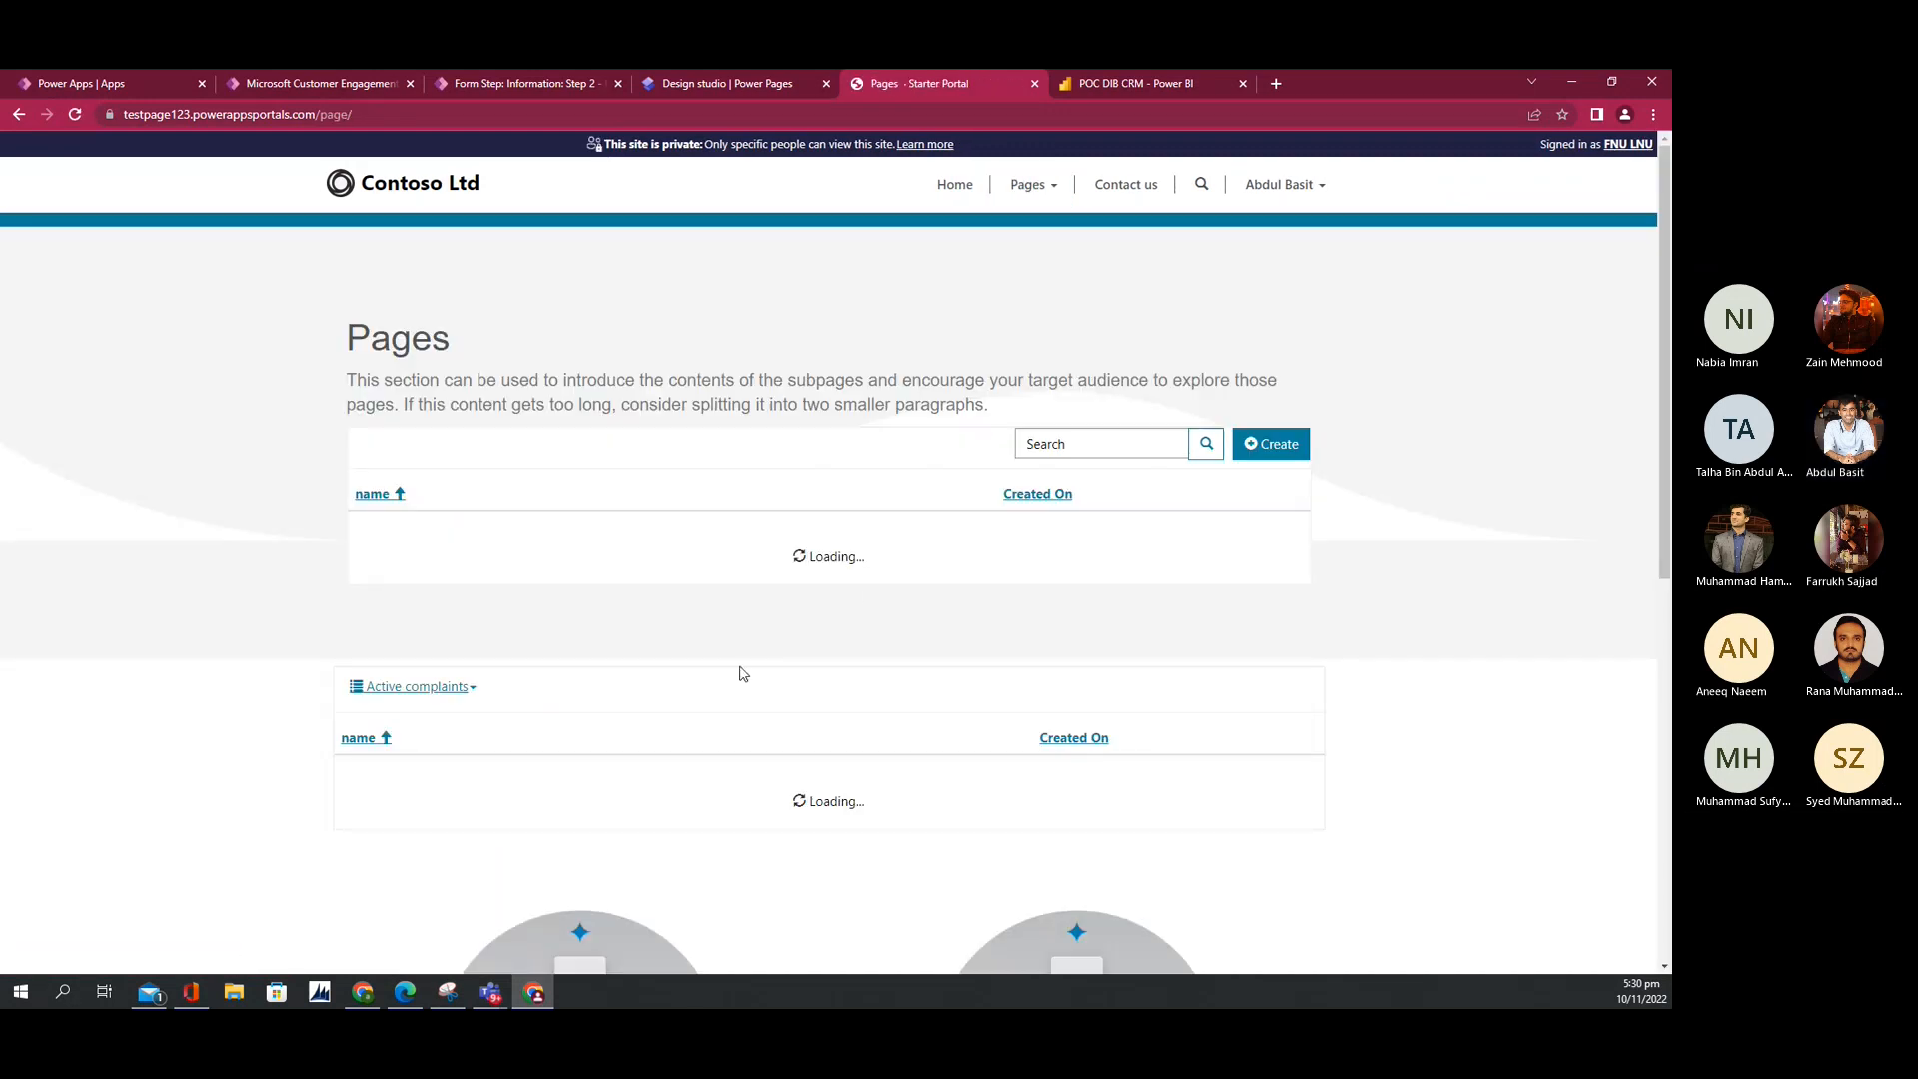
scroll(737, 673, down, 1)
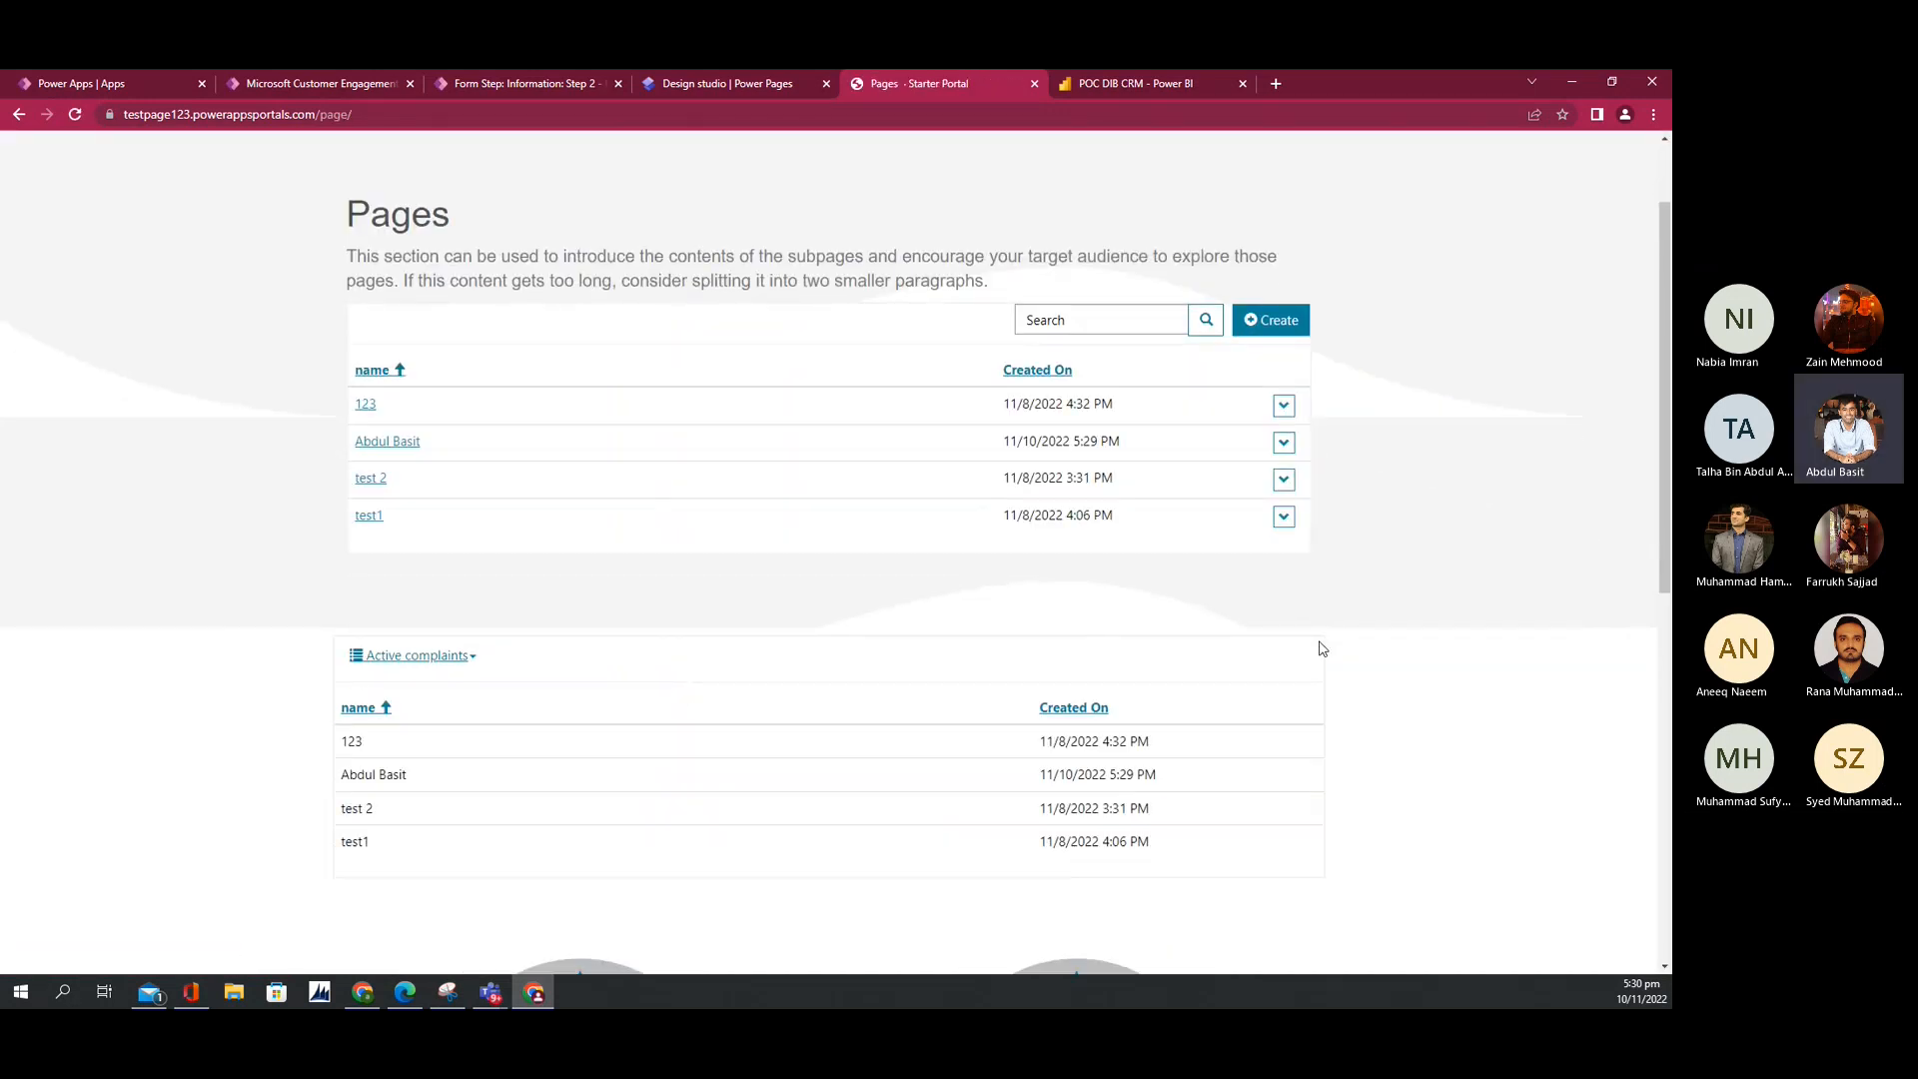
Step: Open the Pages page in the design studio and select the Active complaints list
click(699, 84)
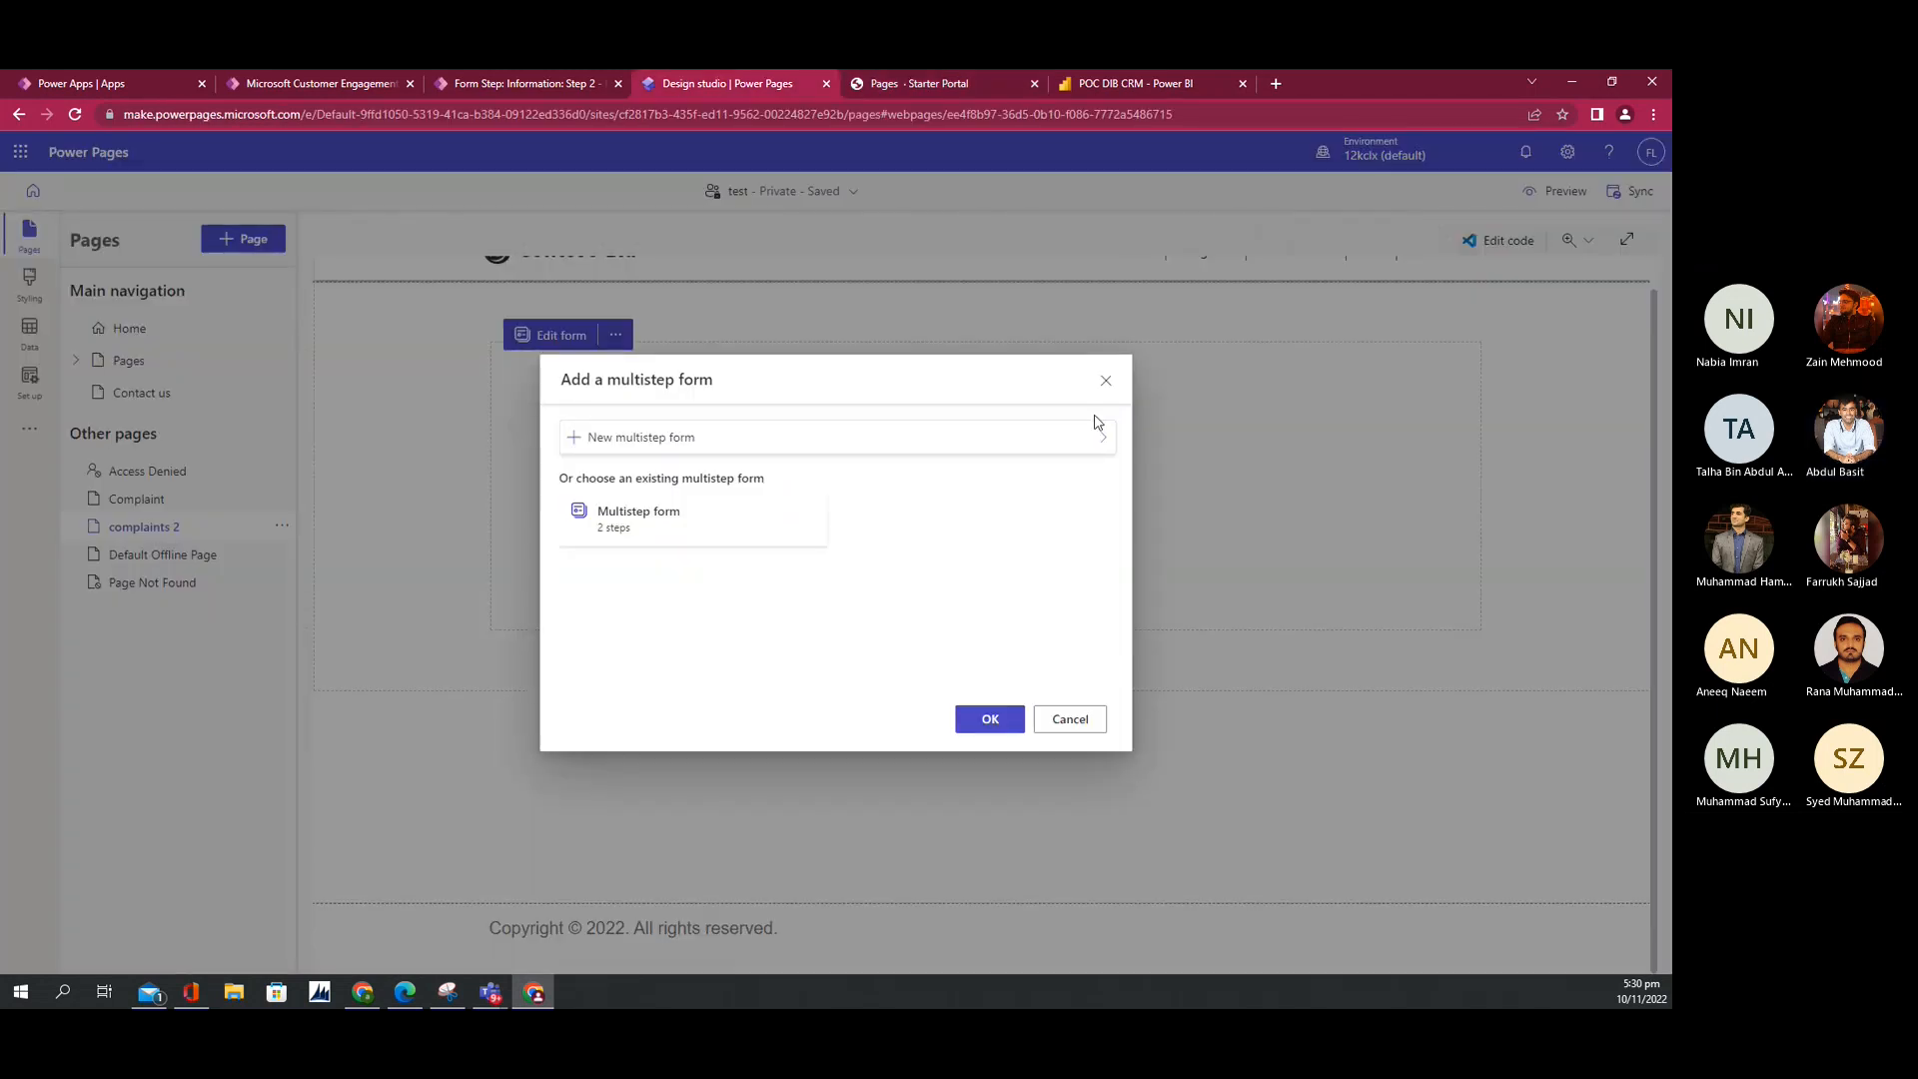
click(1105, 380)
scroll(764, 523, up, 1)
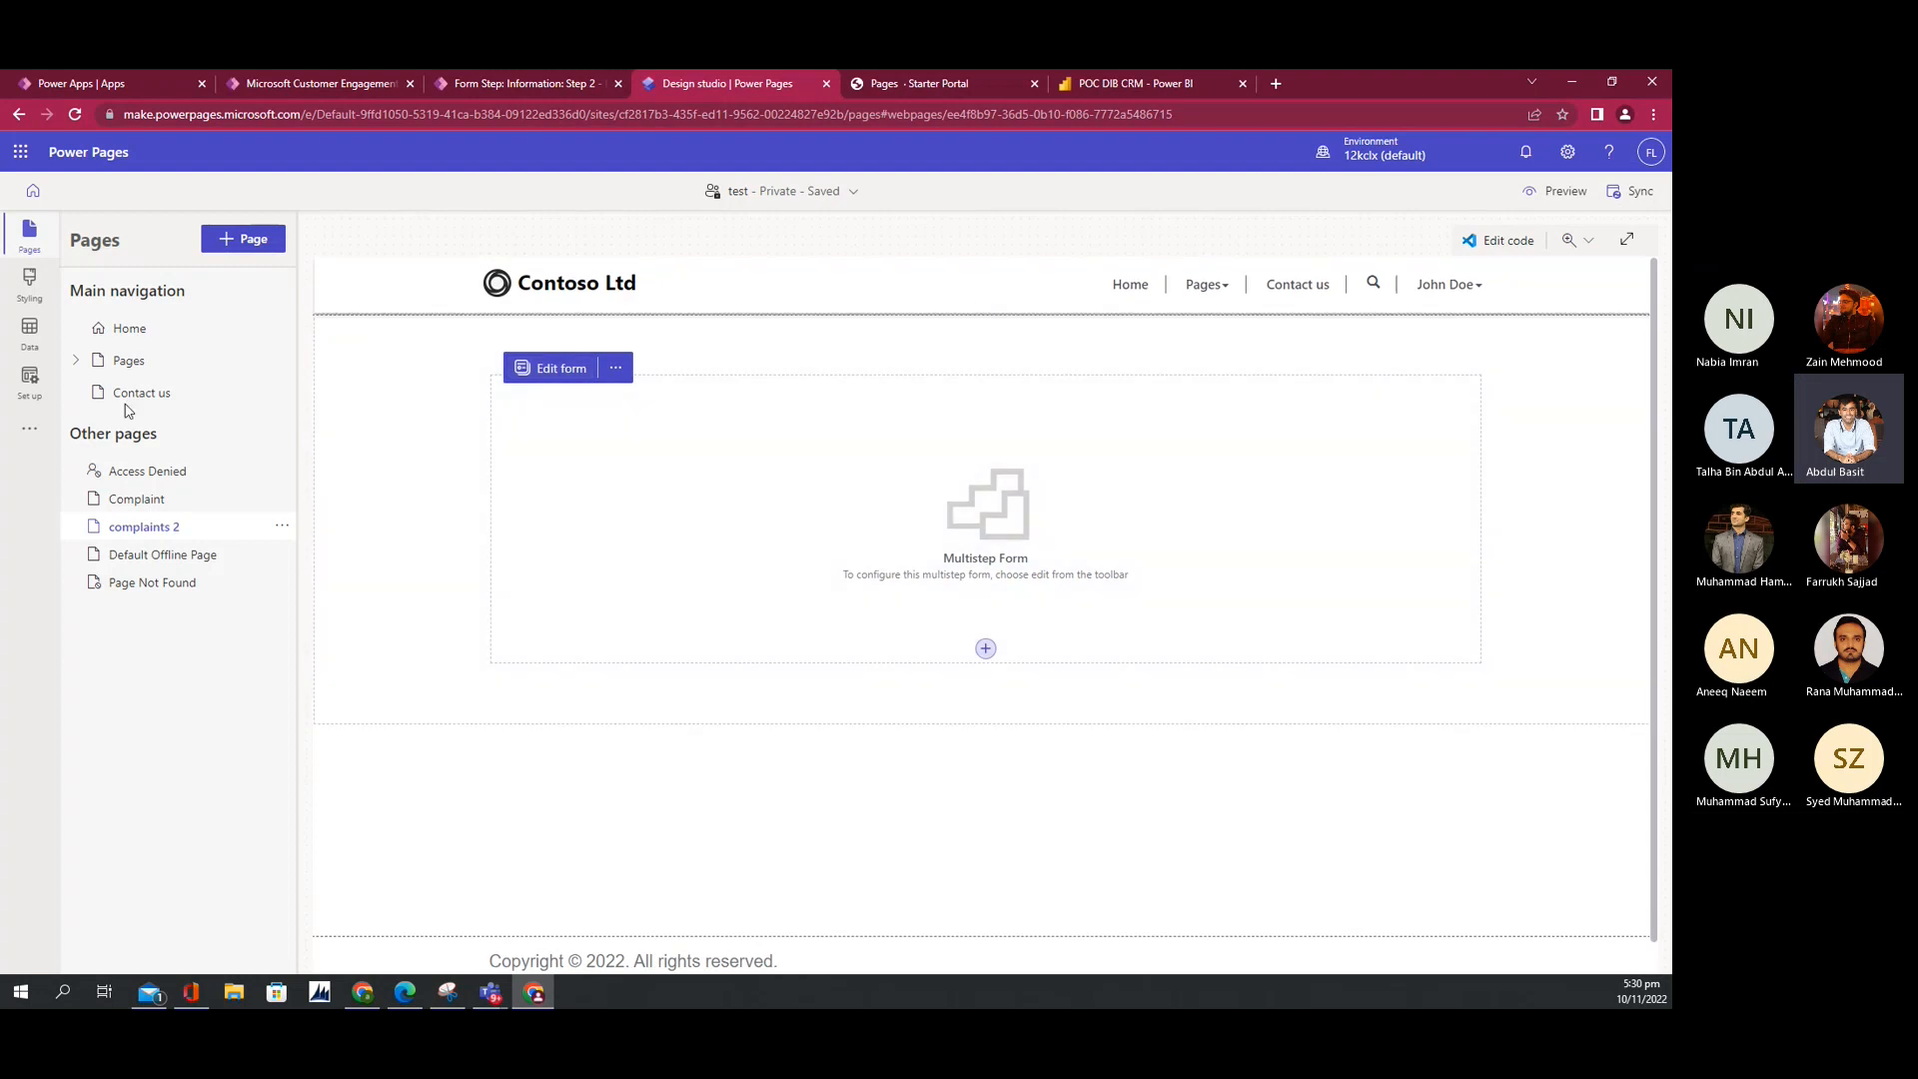
click(121, 361)
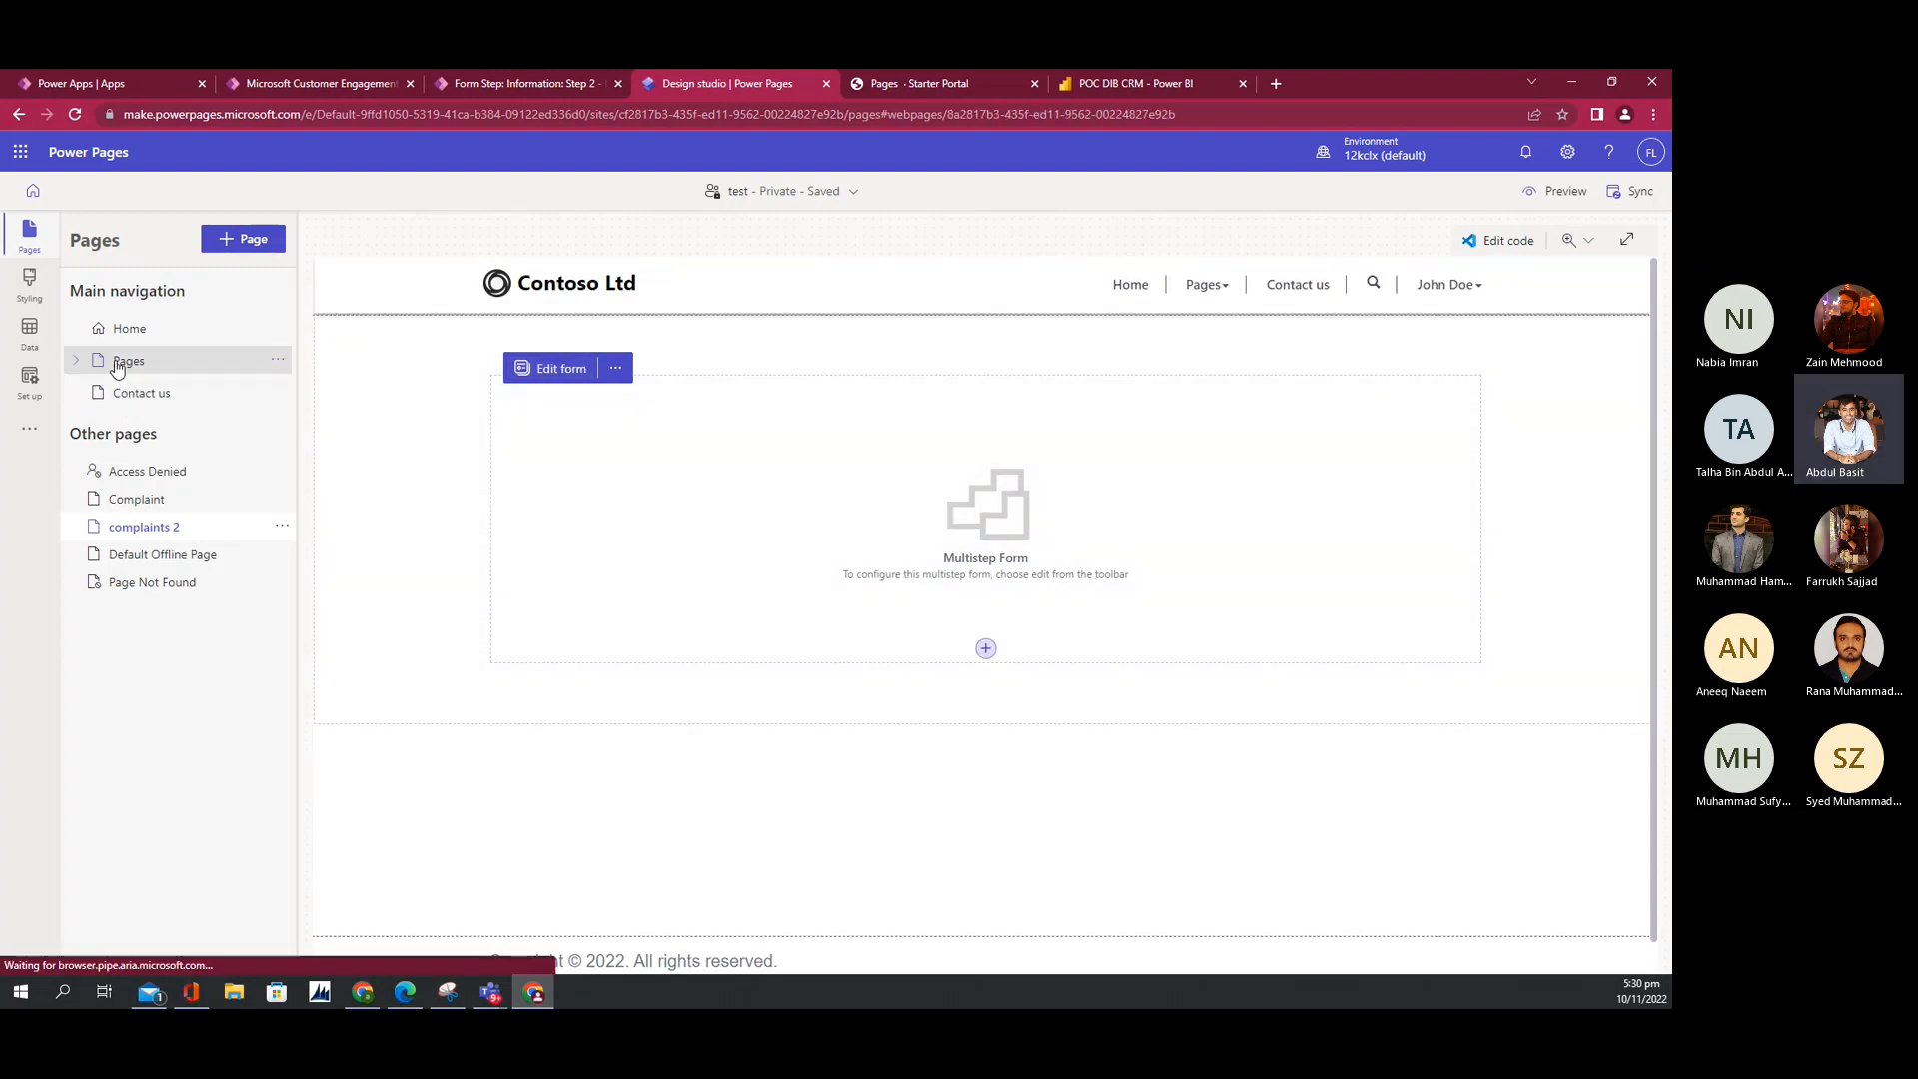
scroll(829, 664, down, 3)
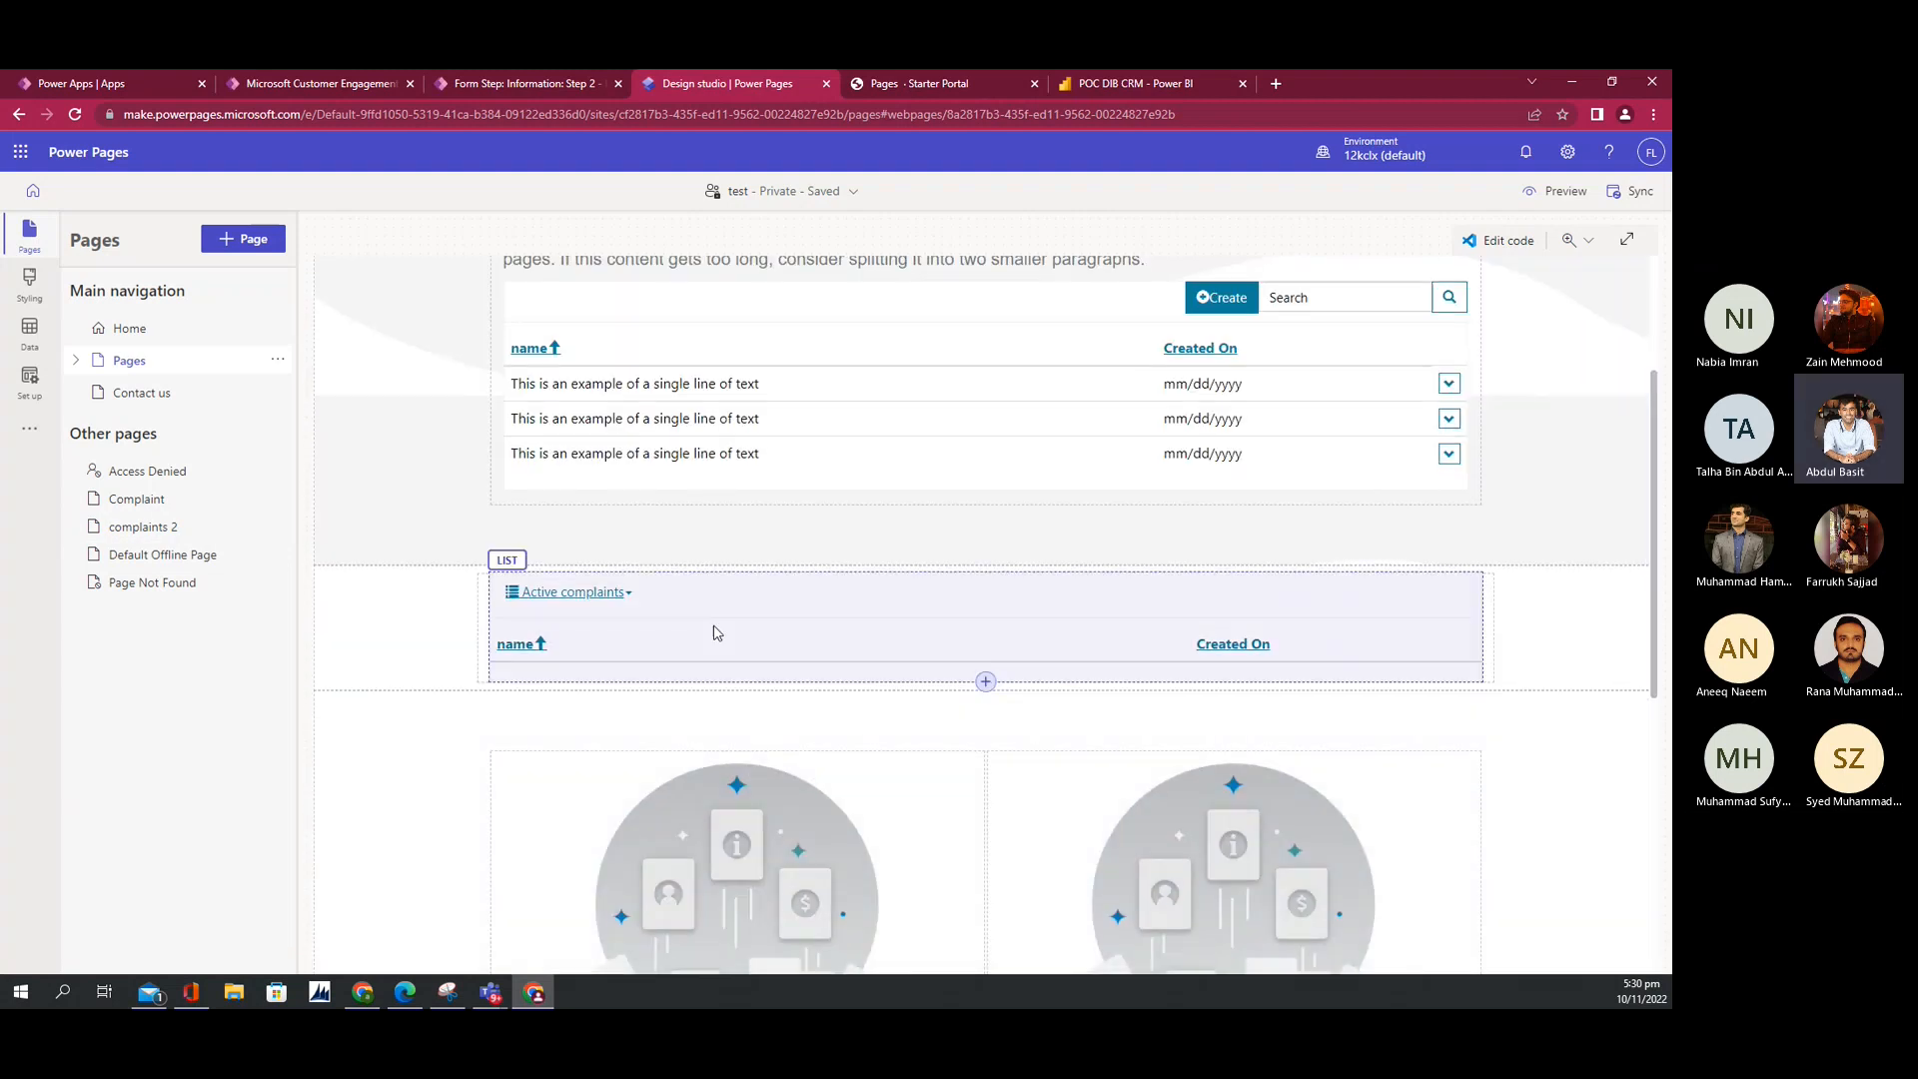
click(711, 633)
Step: Turn on the list's create action and send new records to the Complaint webpage
click(545, 556)
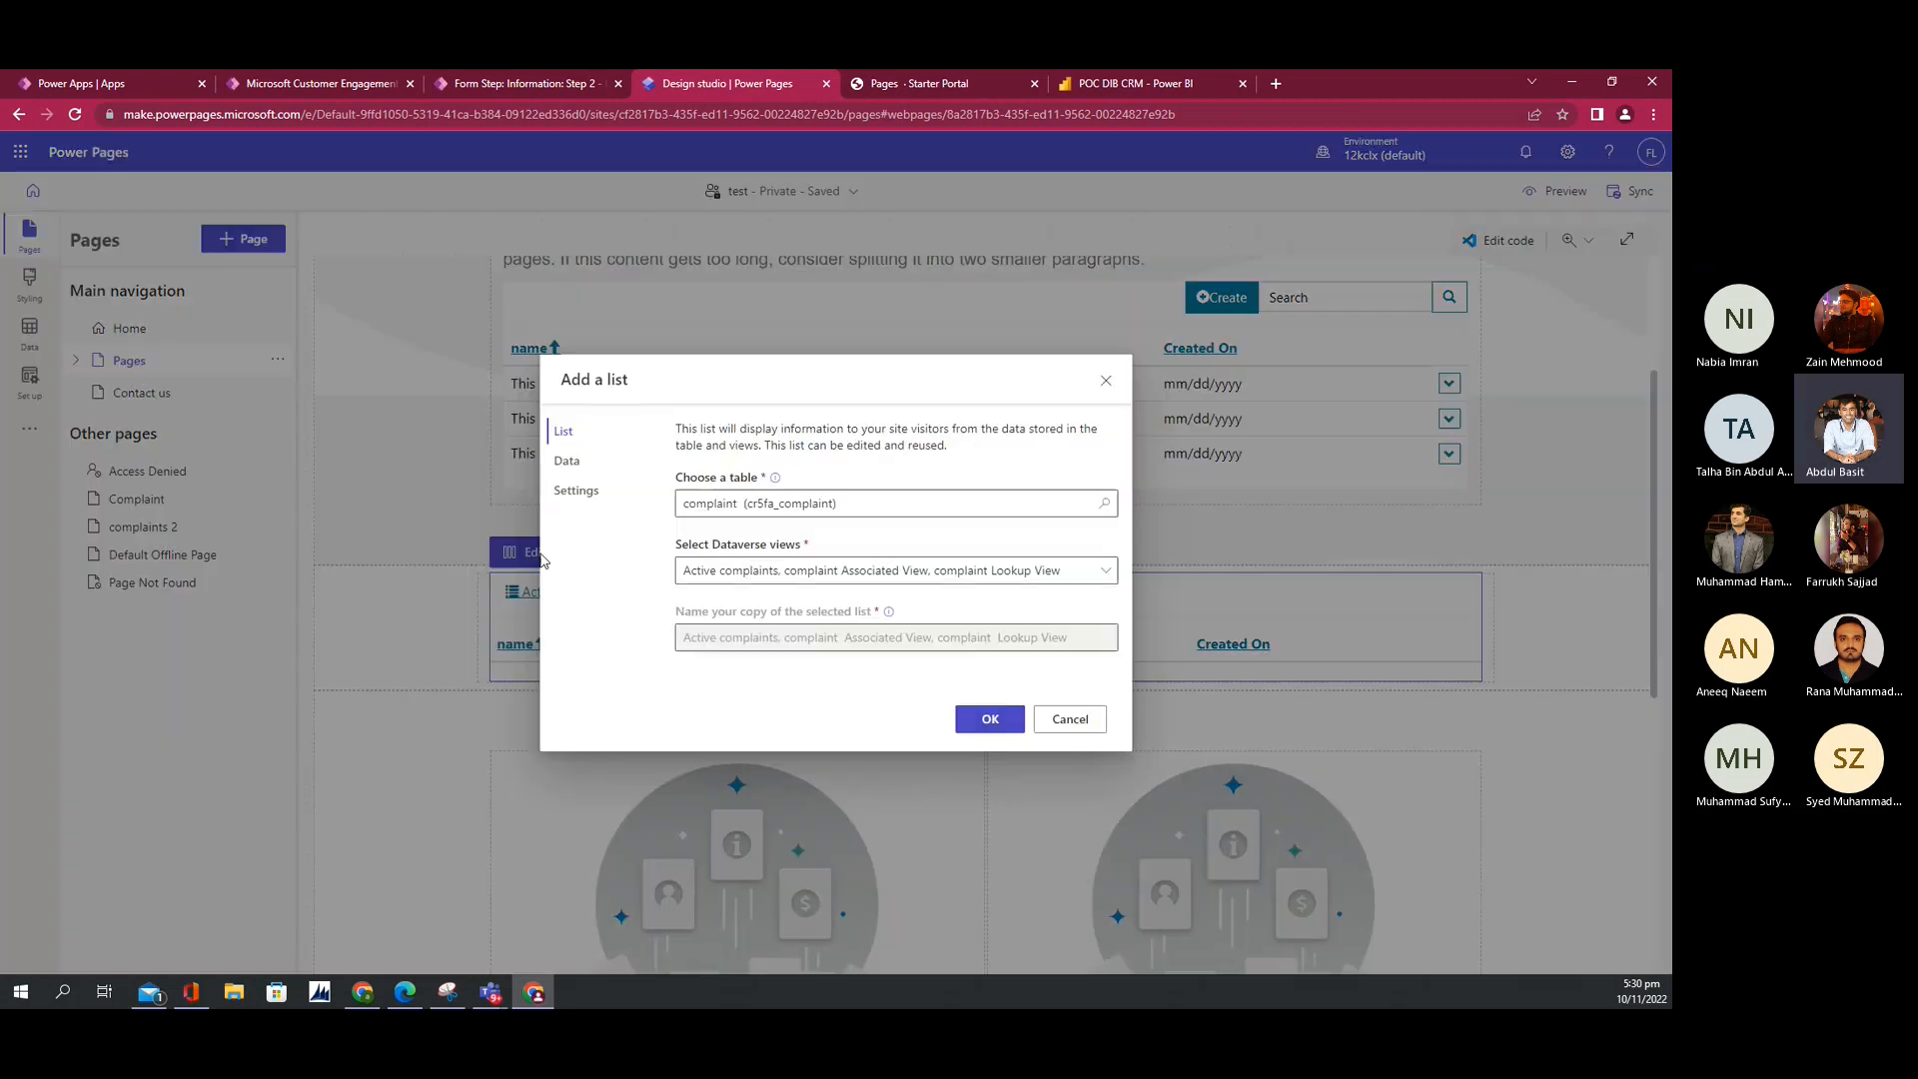
click(565, 460)
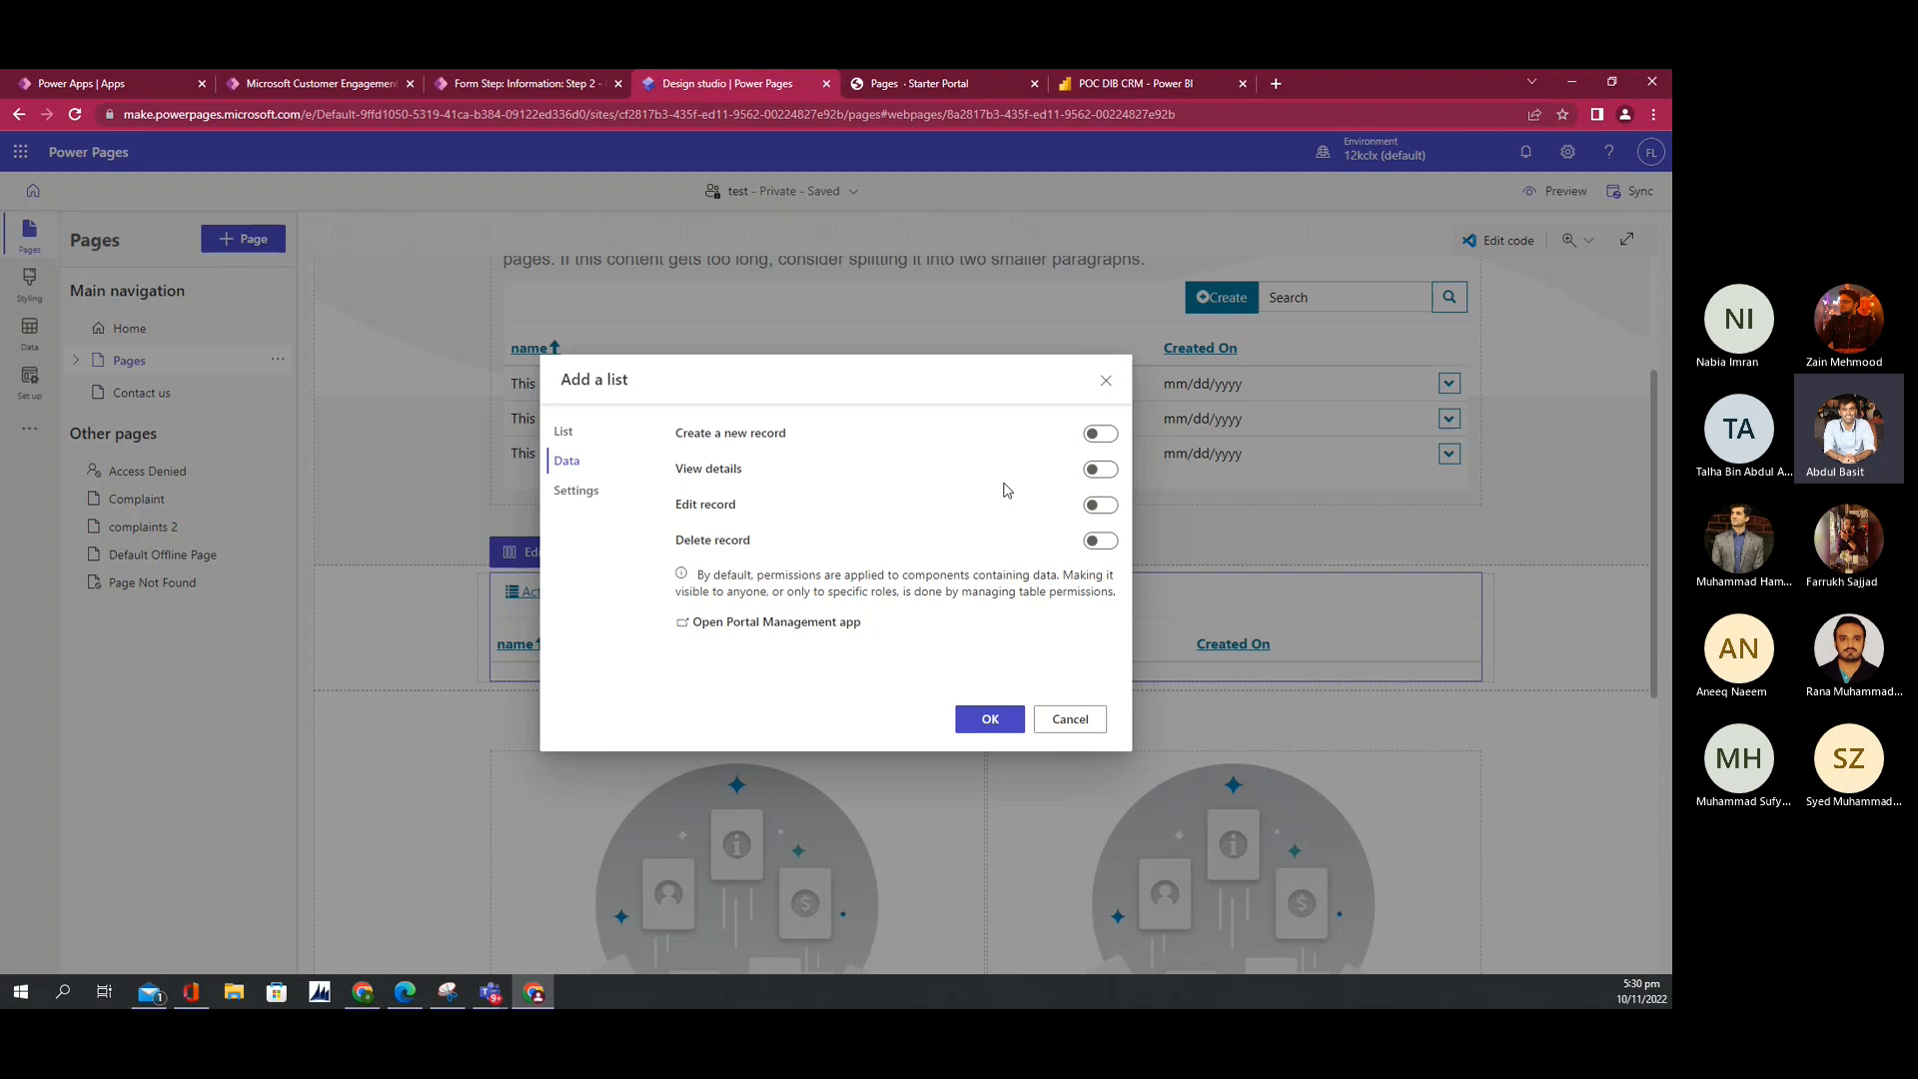
click(1099, 433)
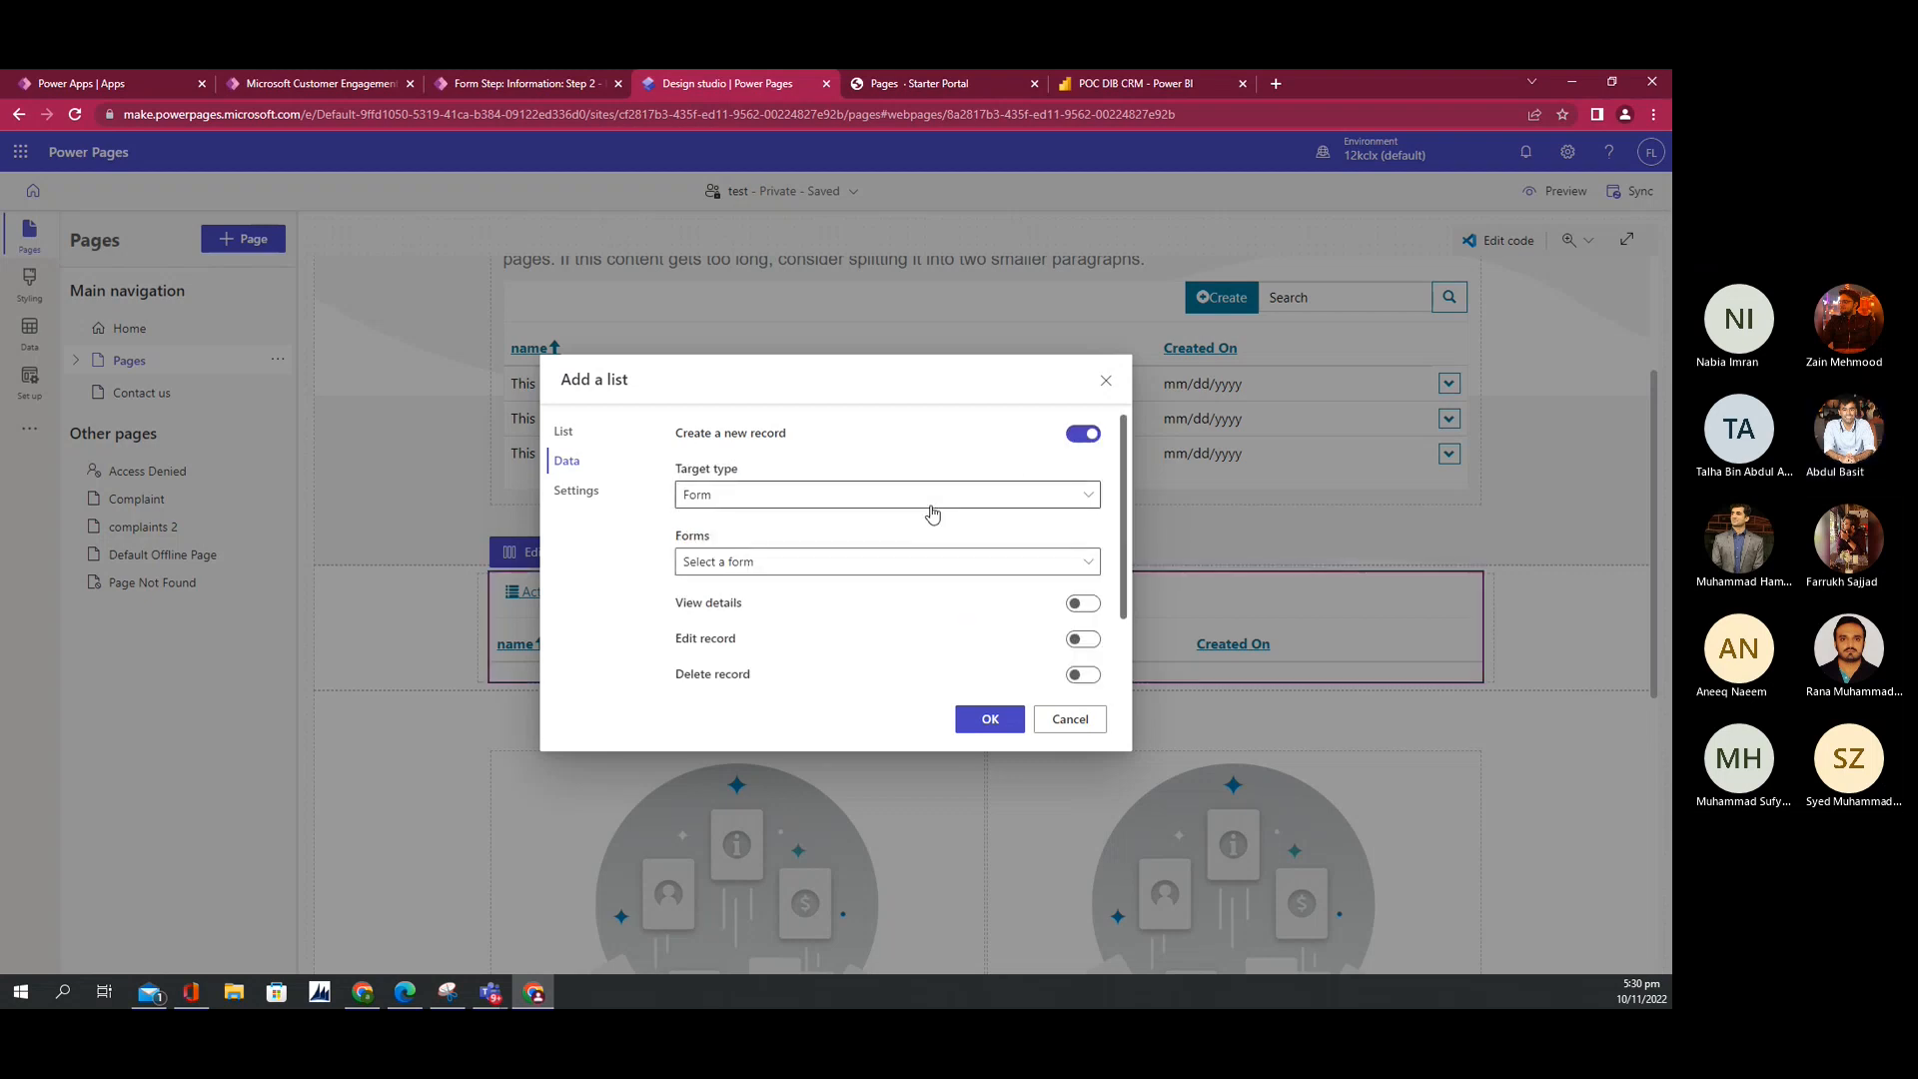
click(934, 505)
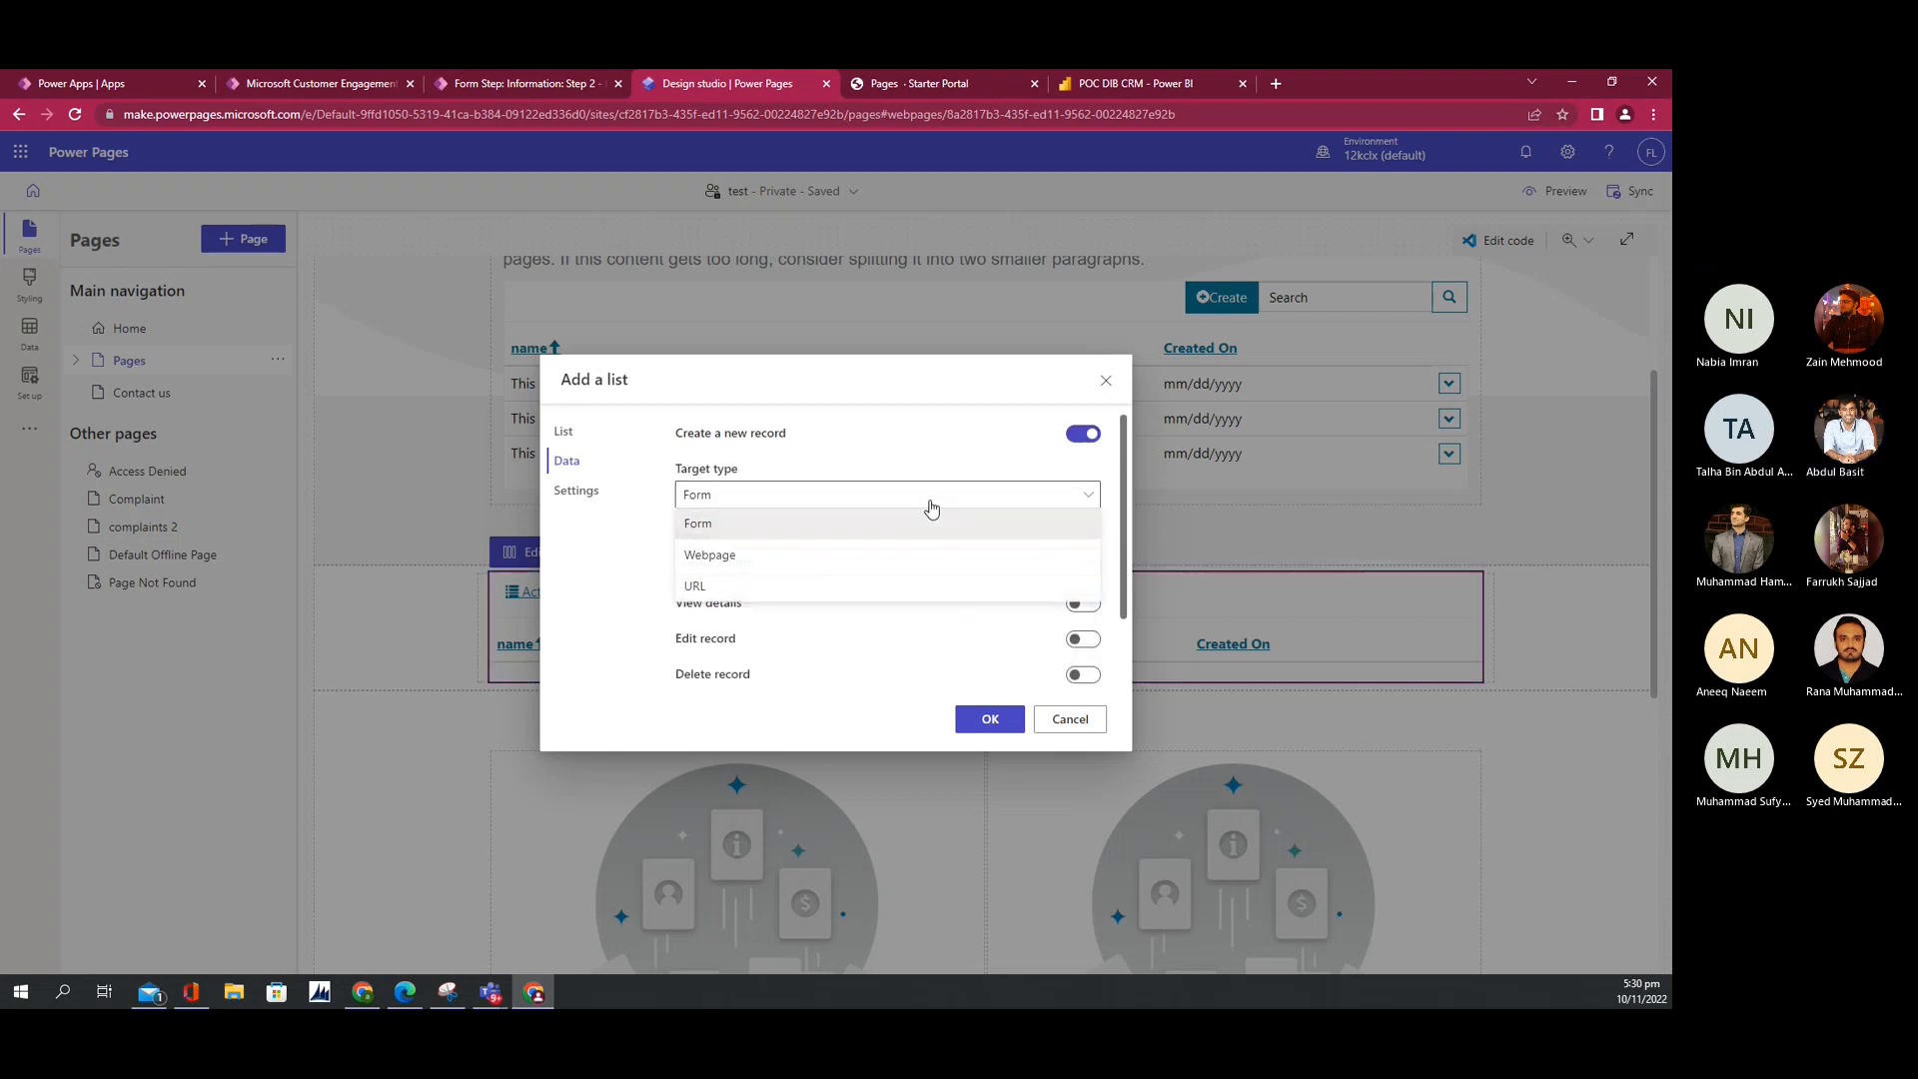
click(801, 556)
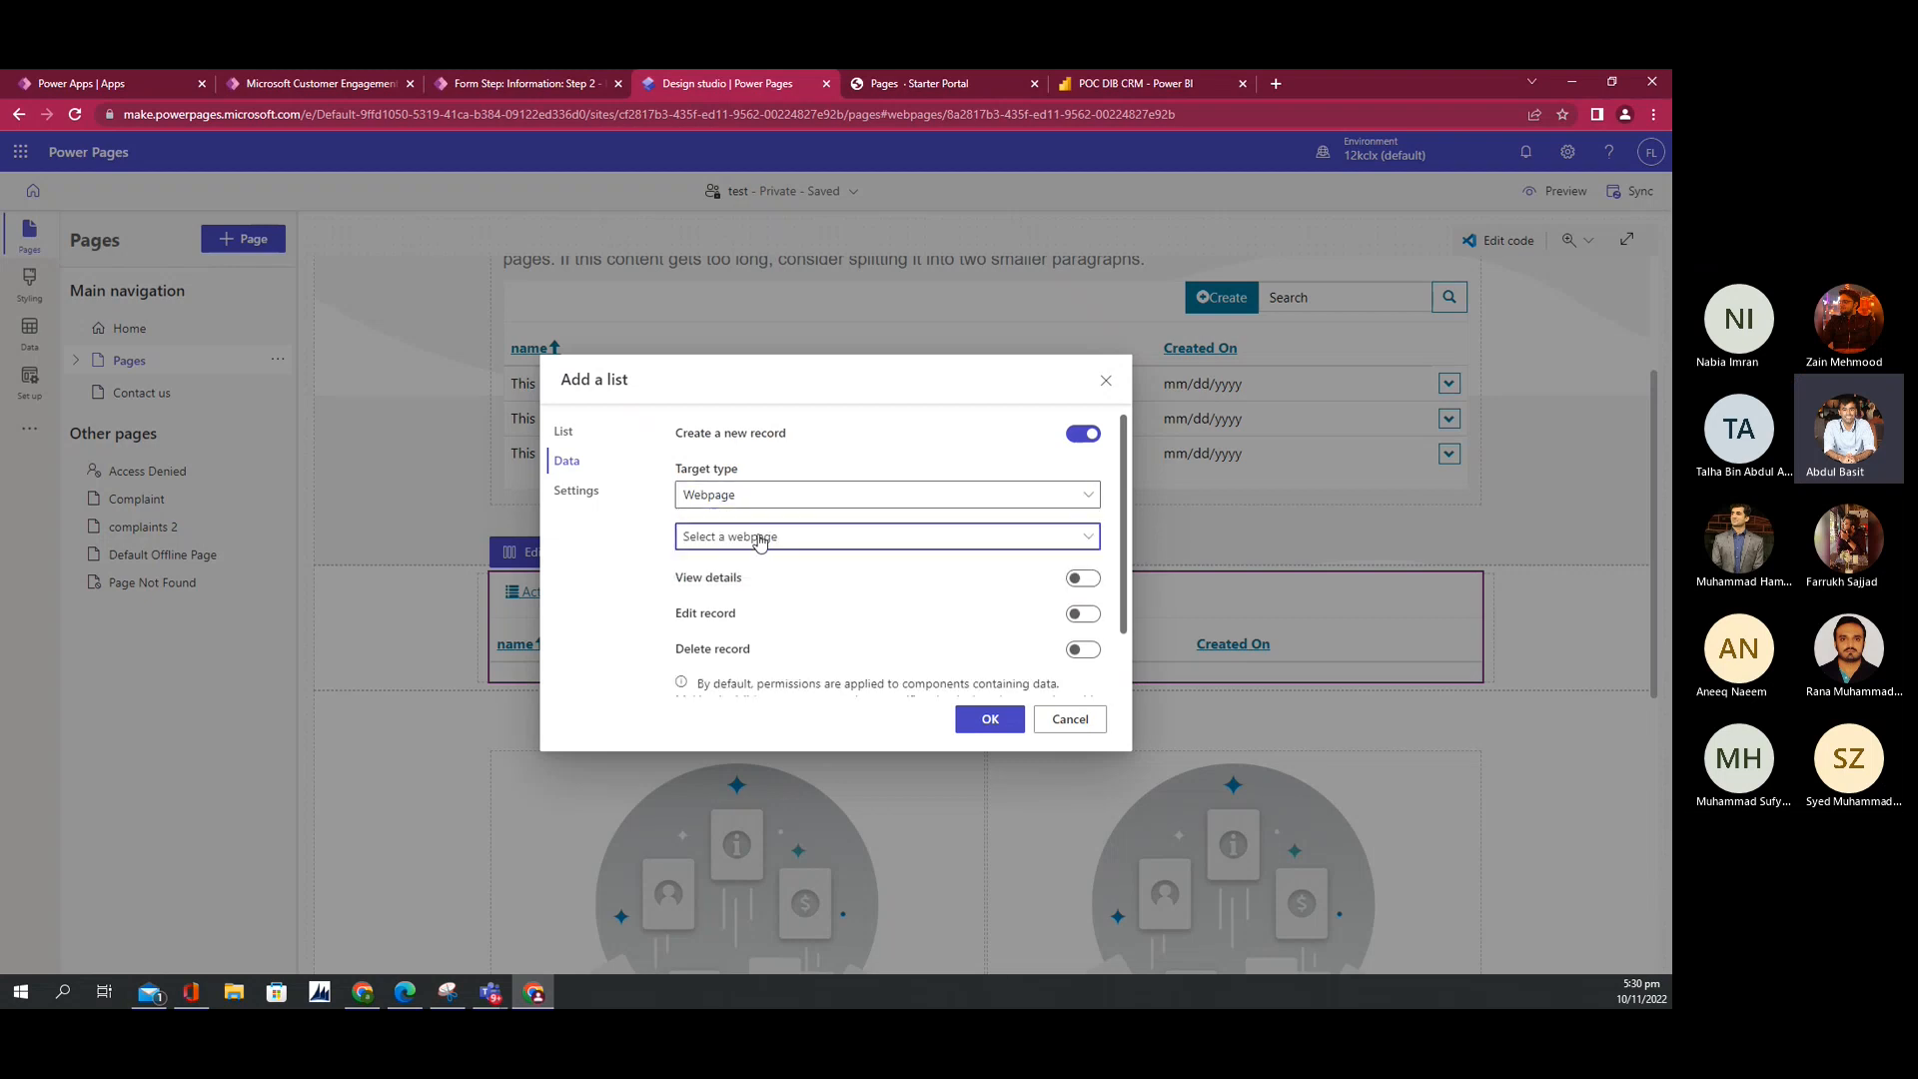
click(759, 539)
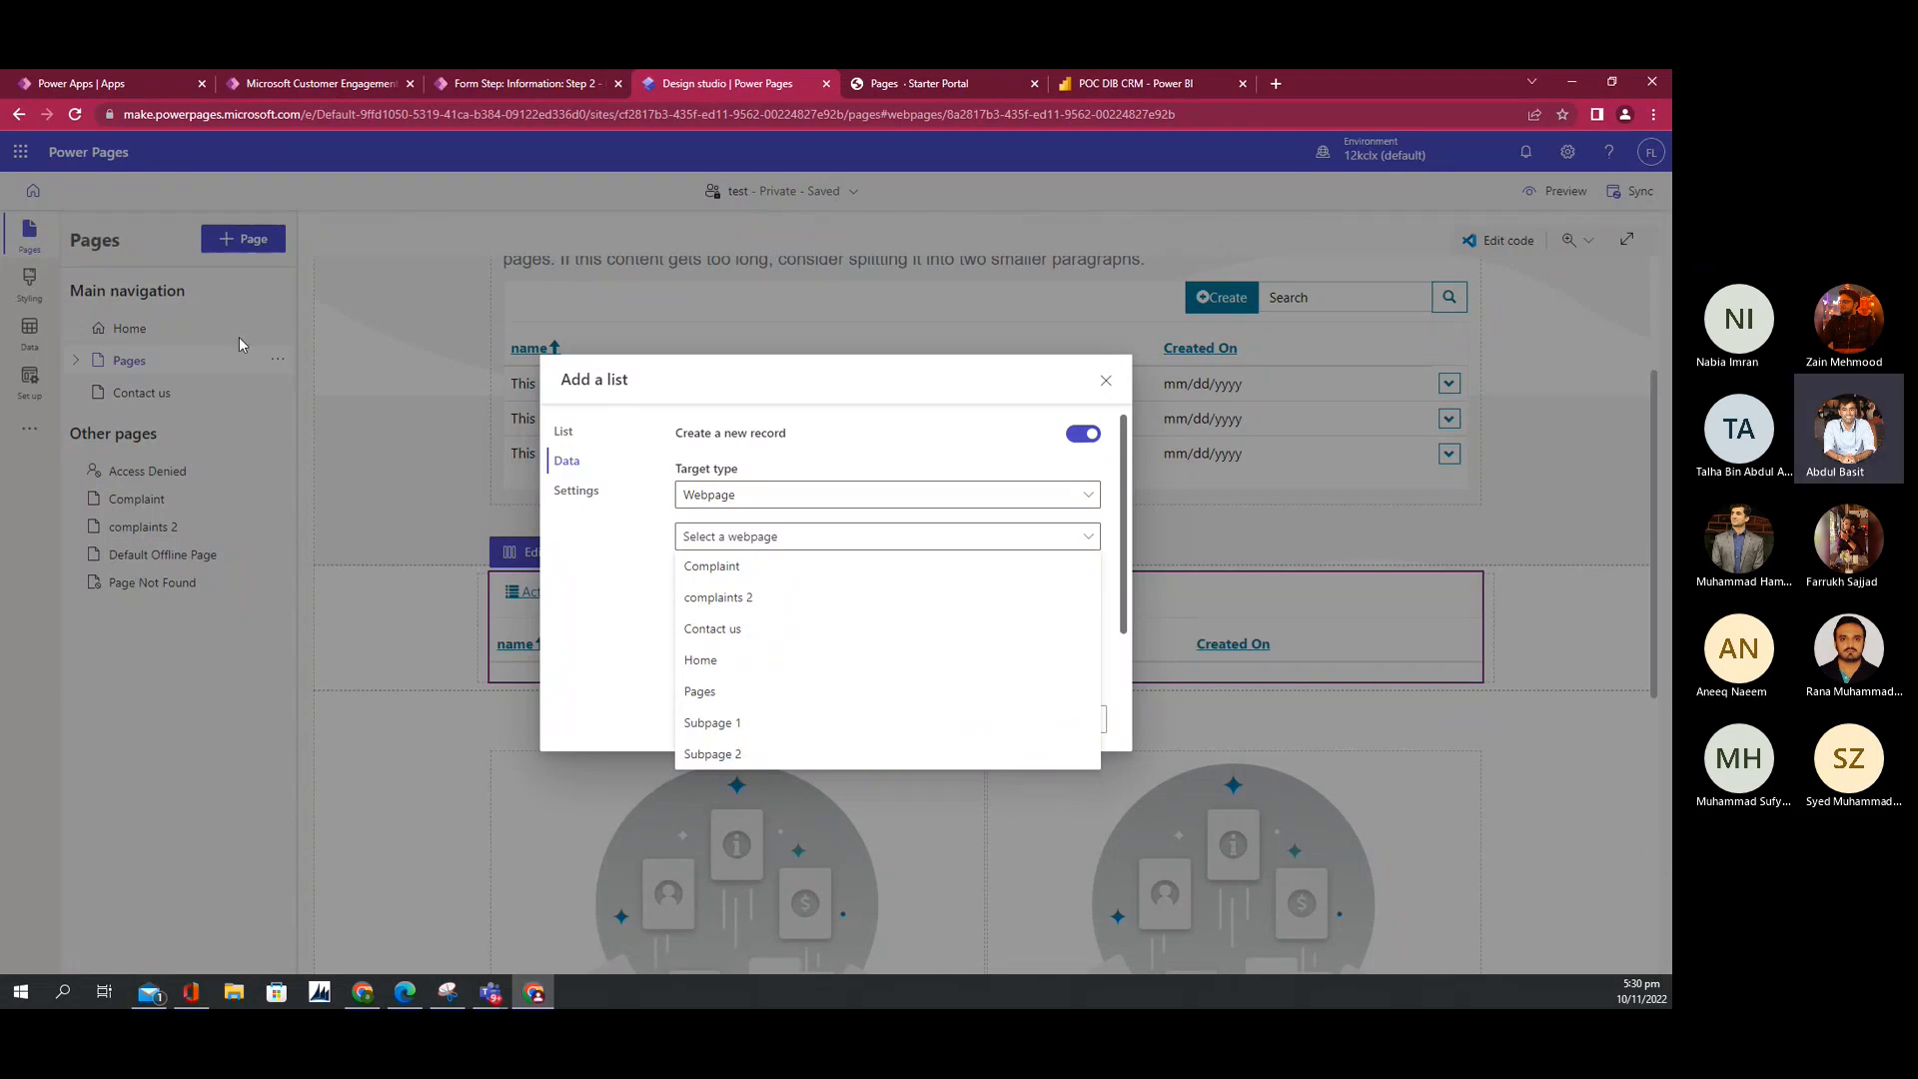
click(732, 585)
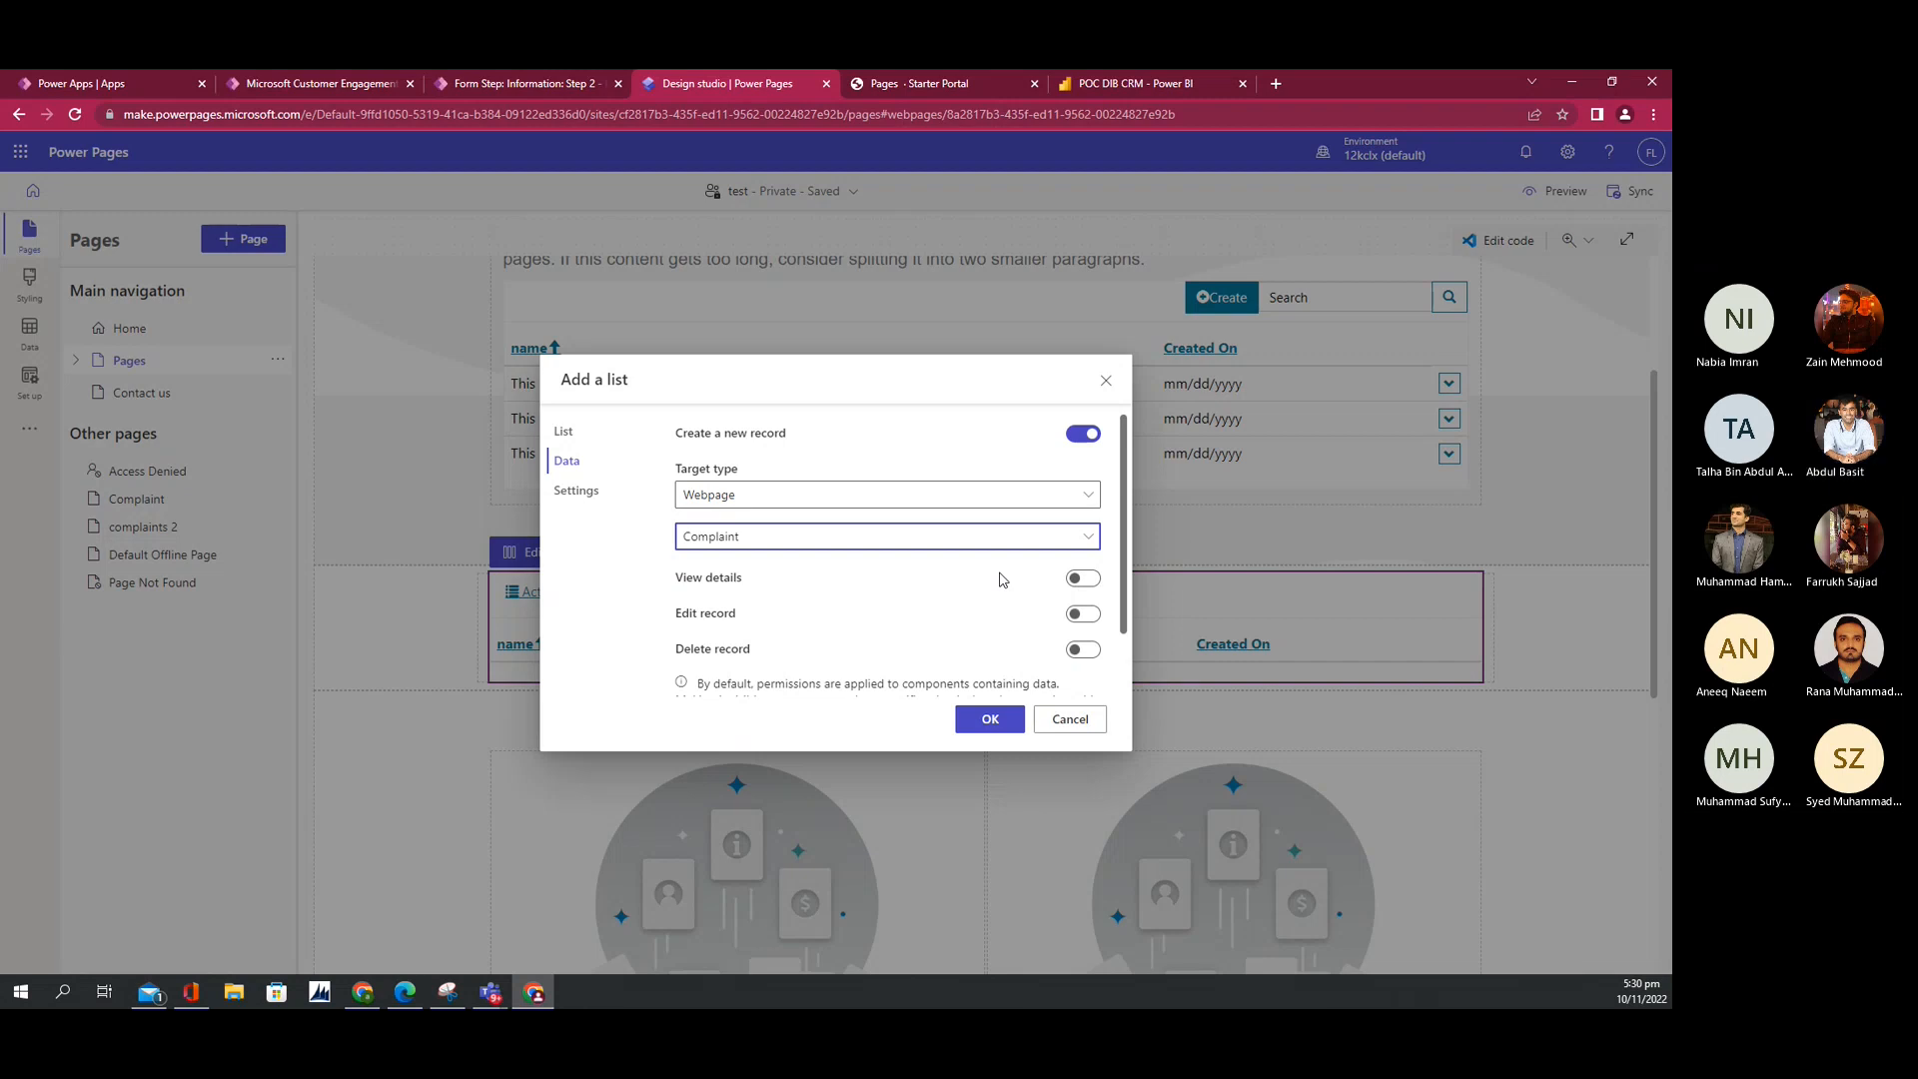
Step: Turn on View details for the list and check the live portal site
click(1075, 580)
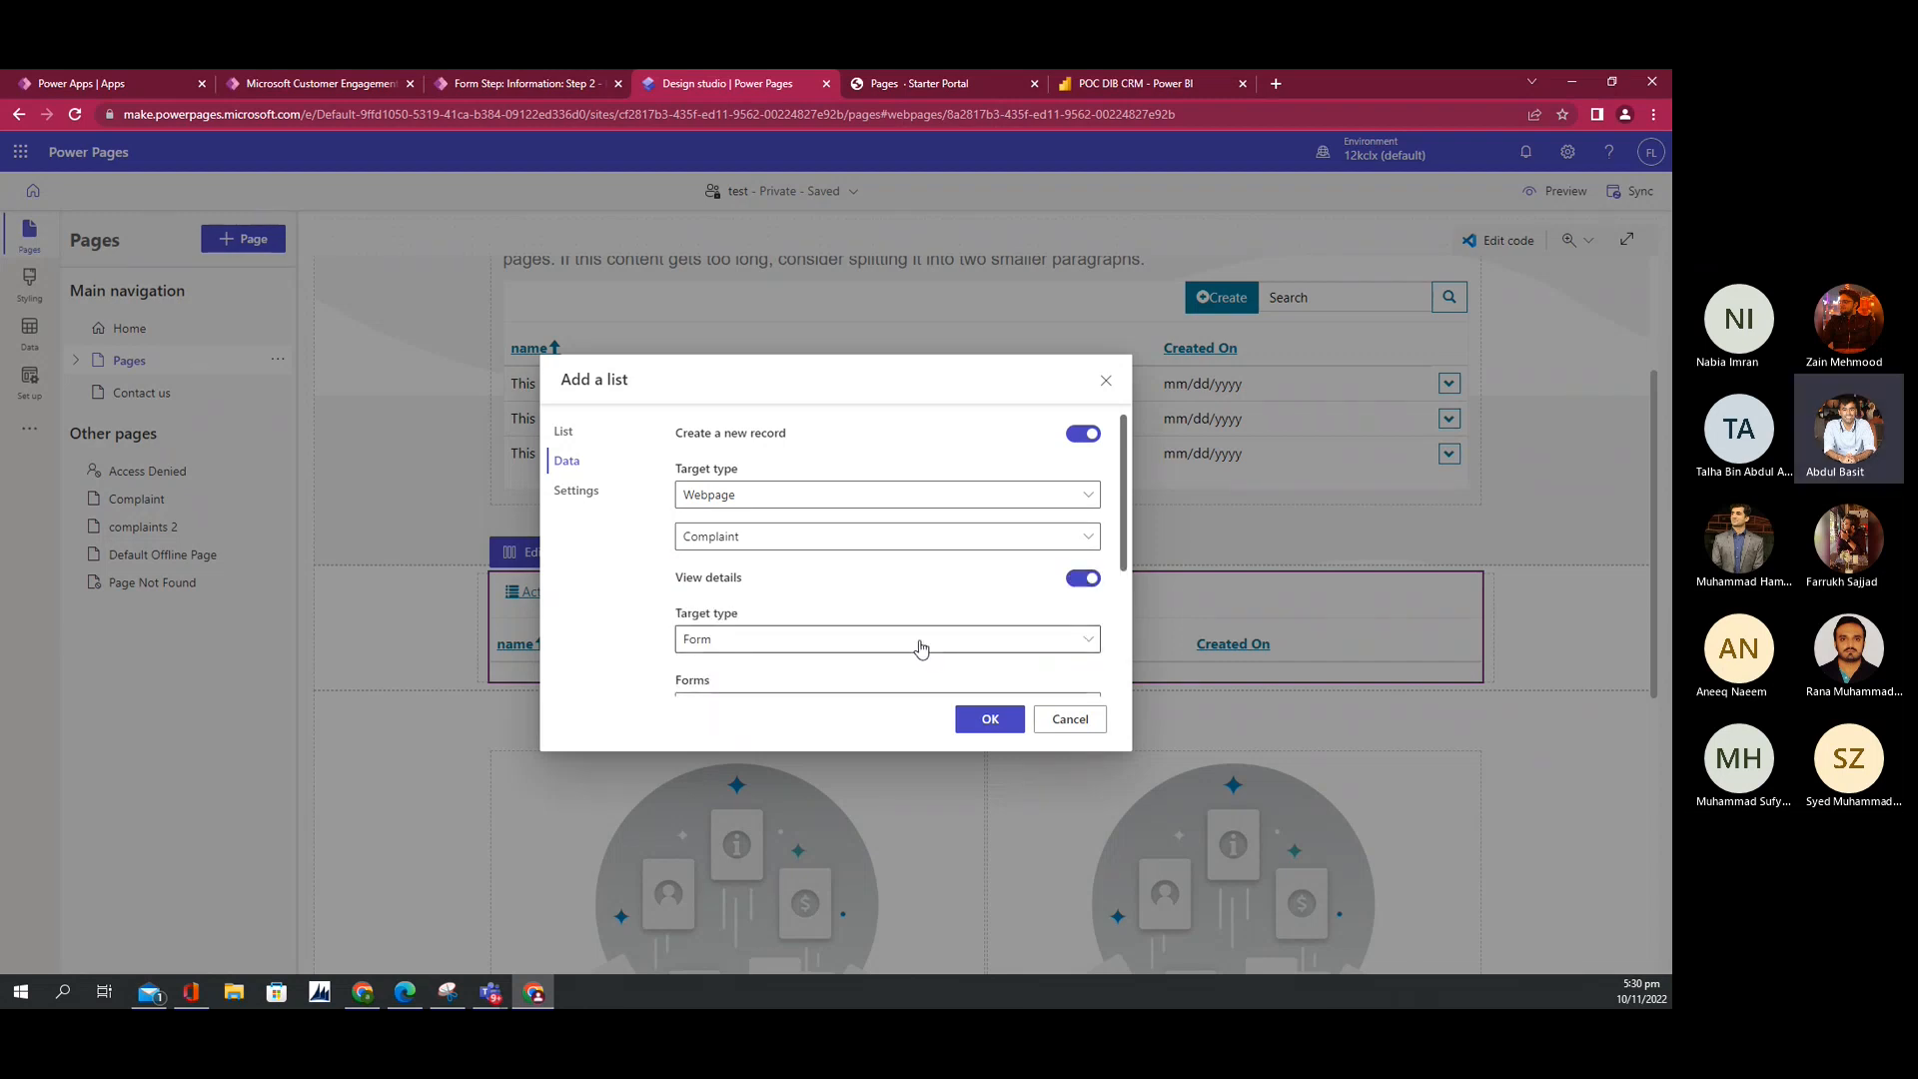
scroll(926, 629, down, 1)
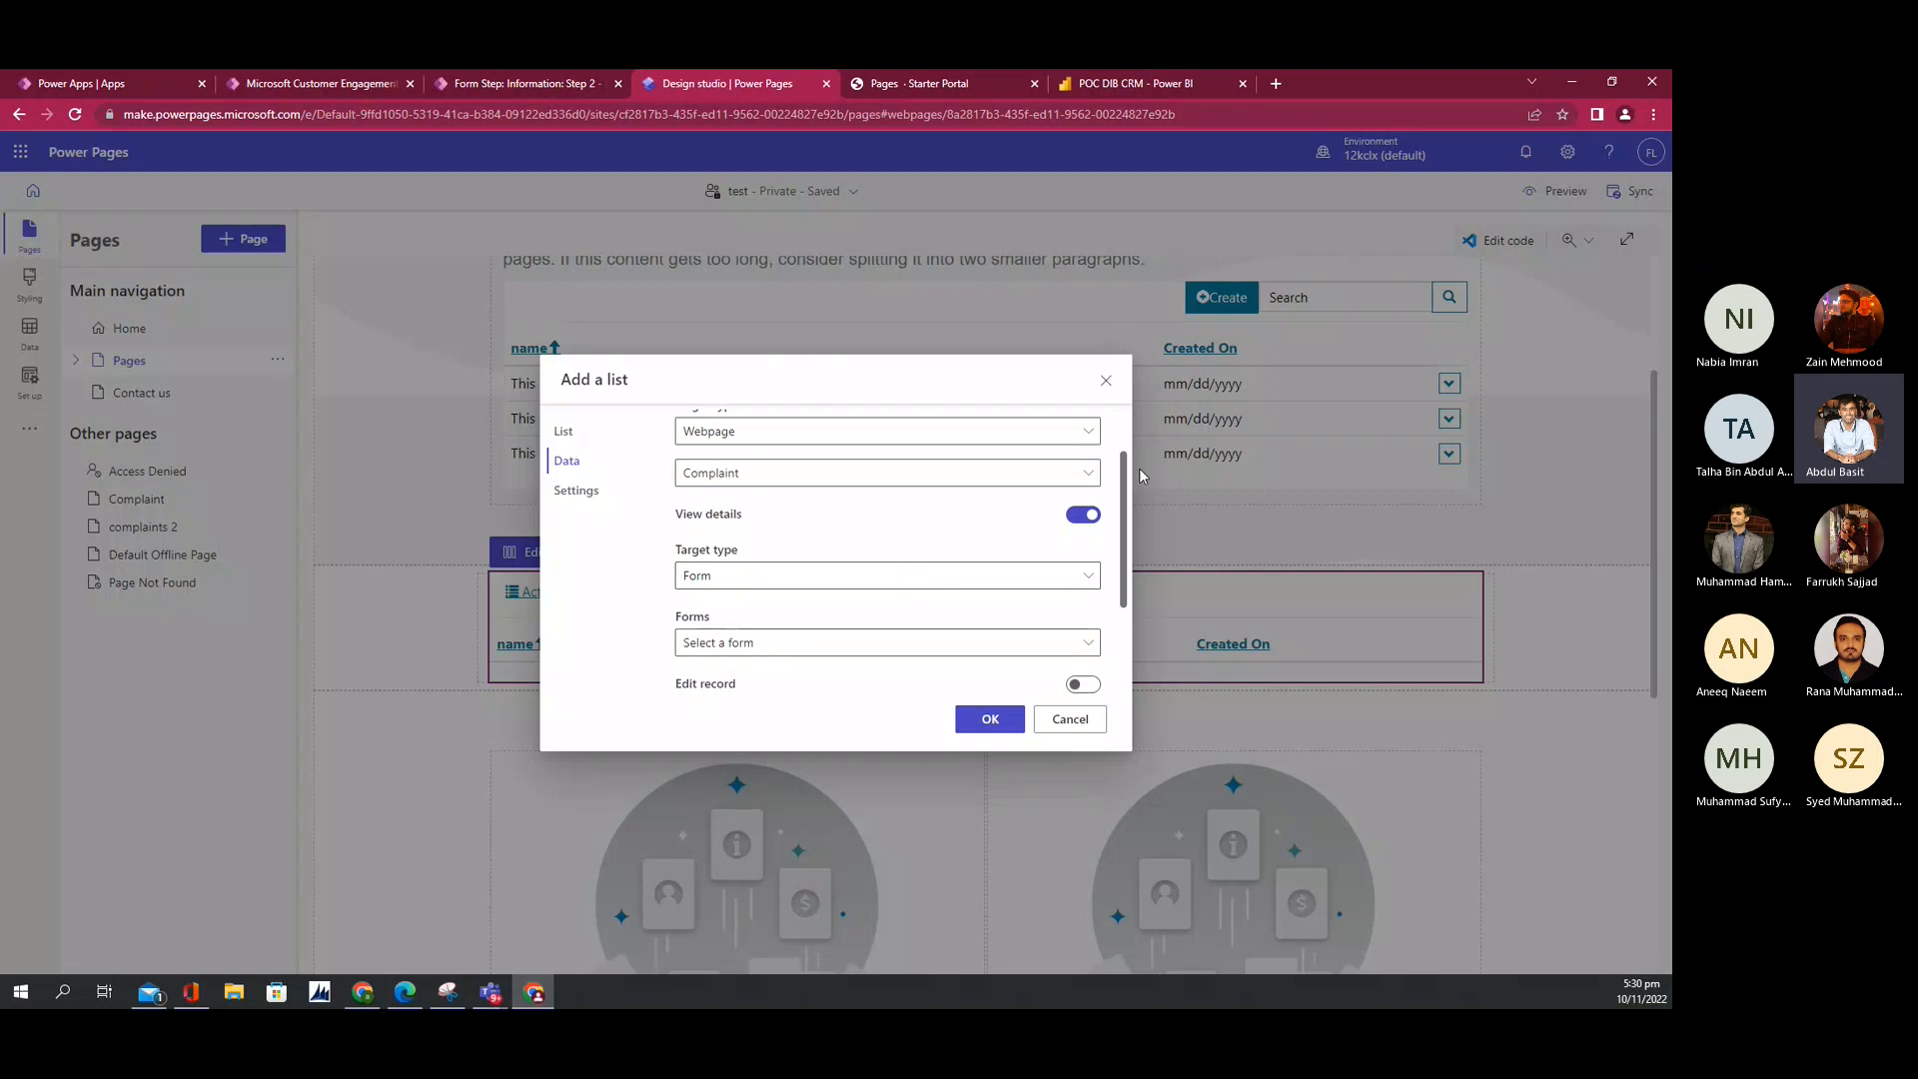
click(929, 80)
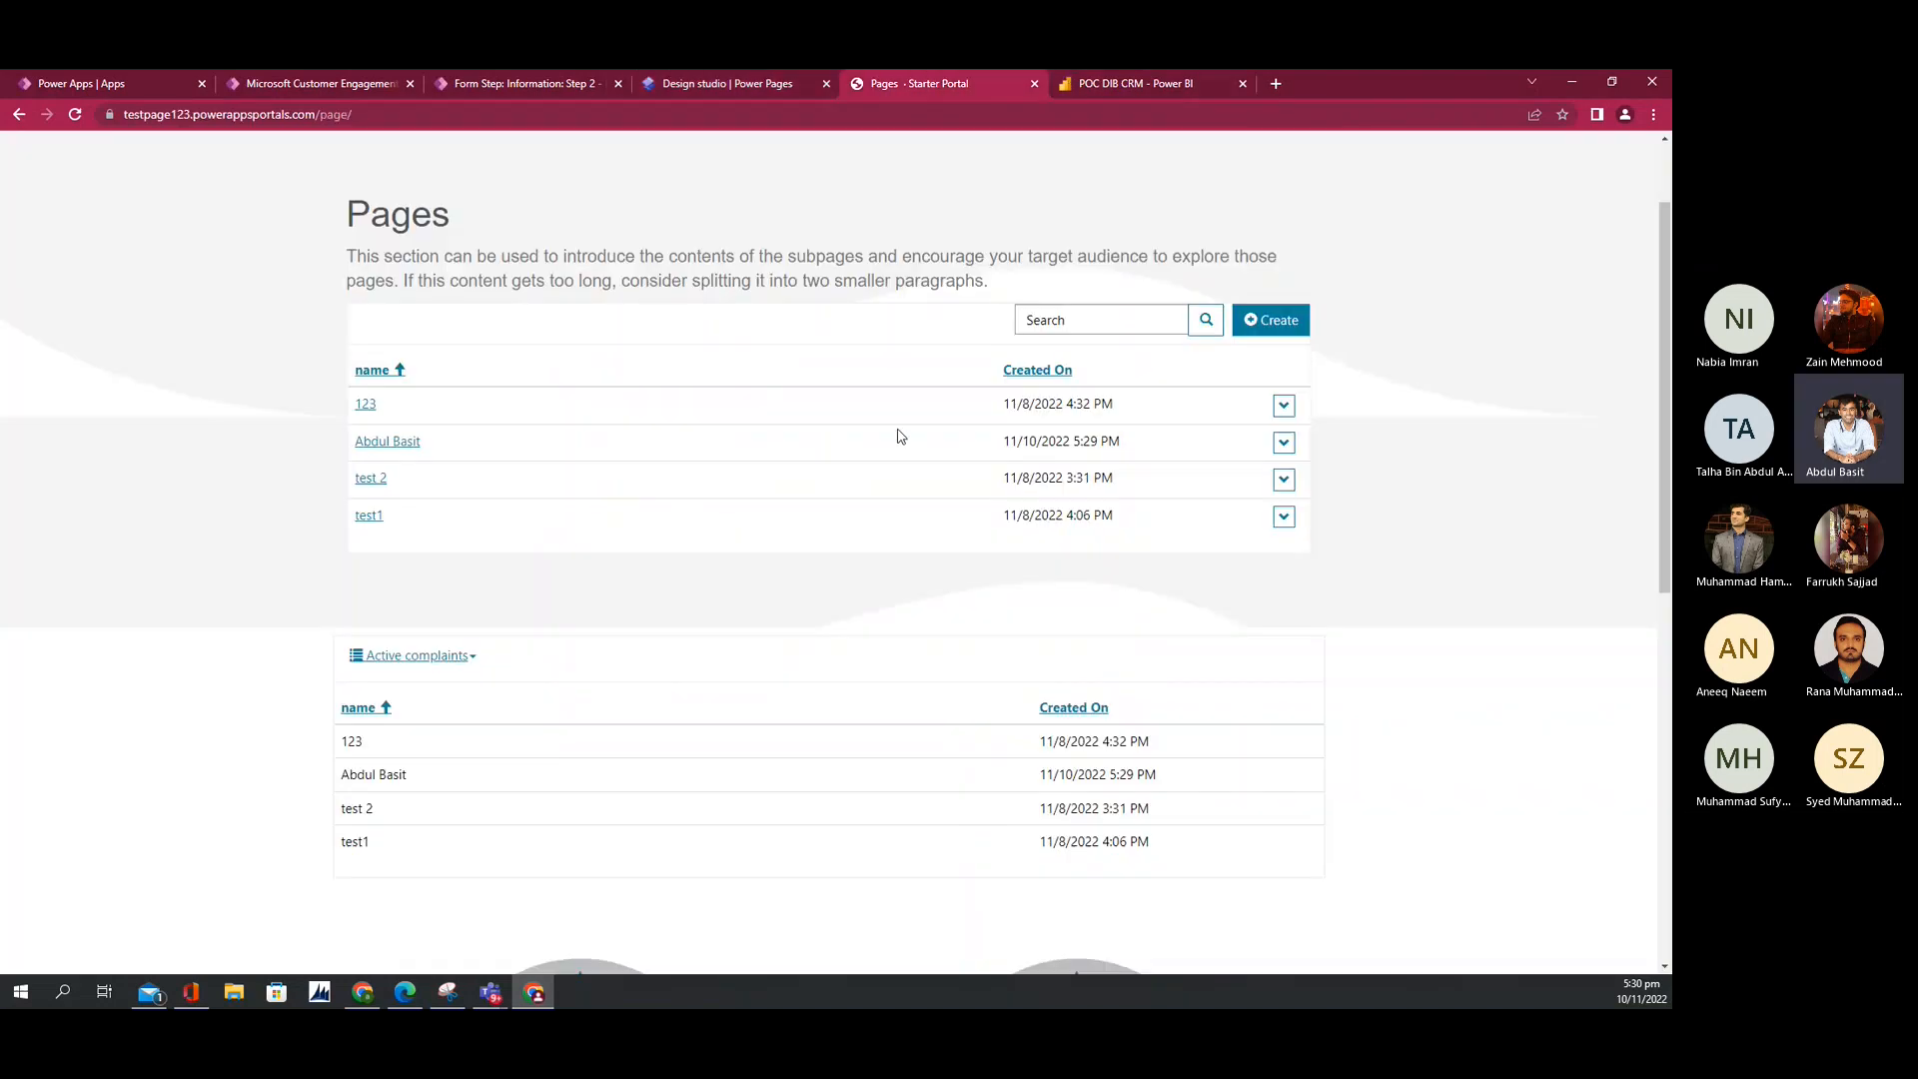
click(1287, 410)
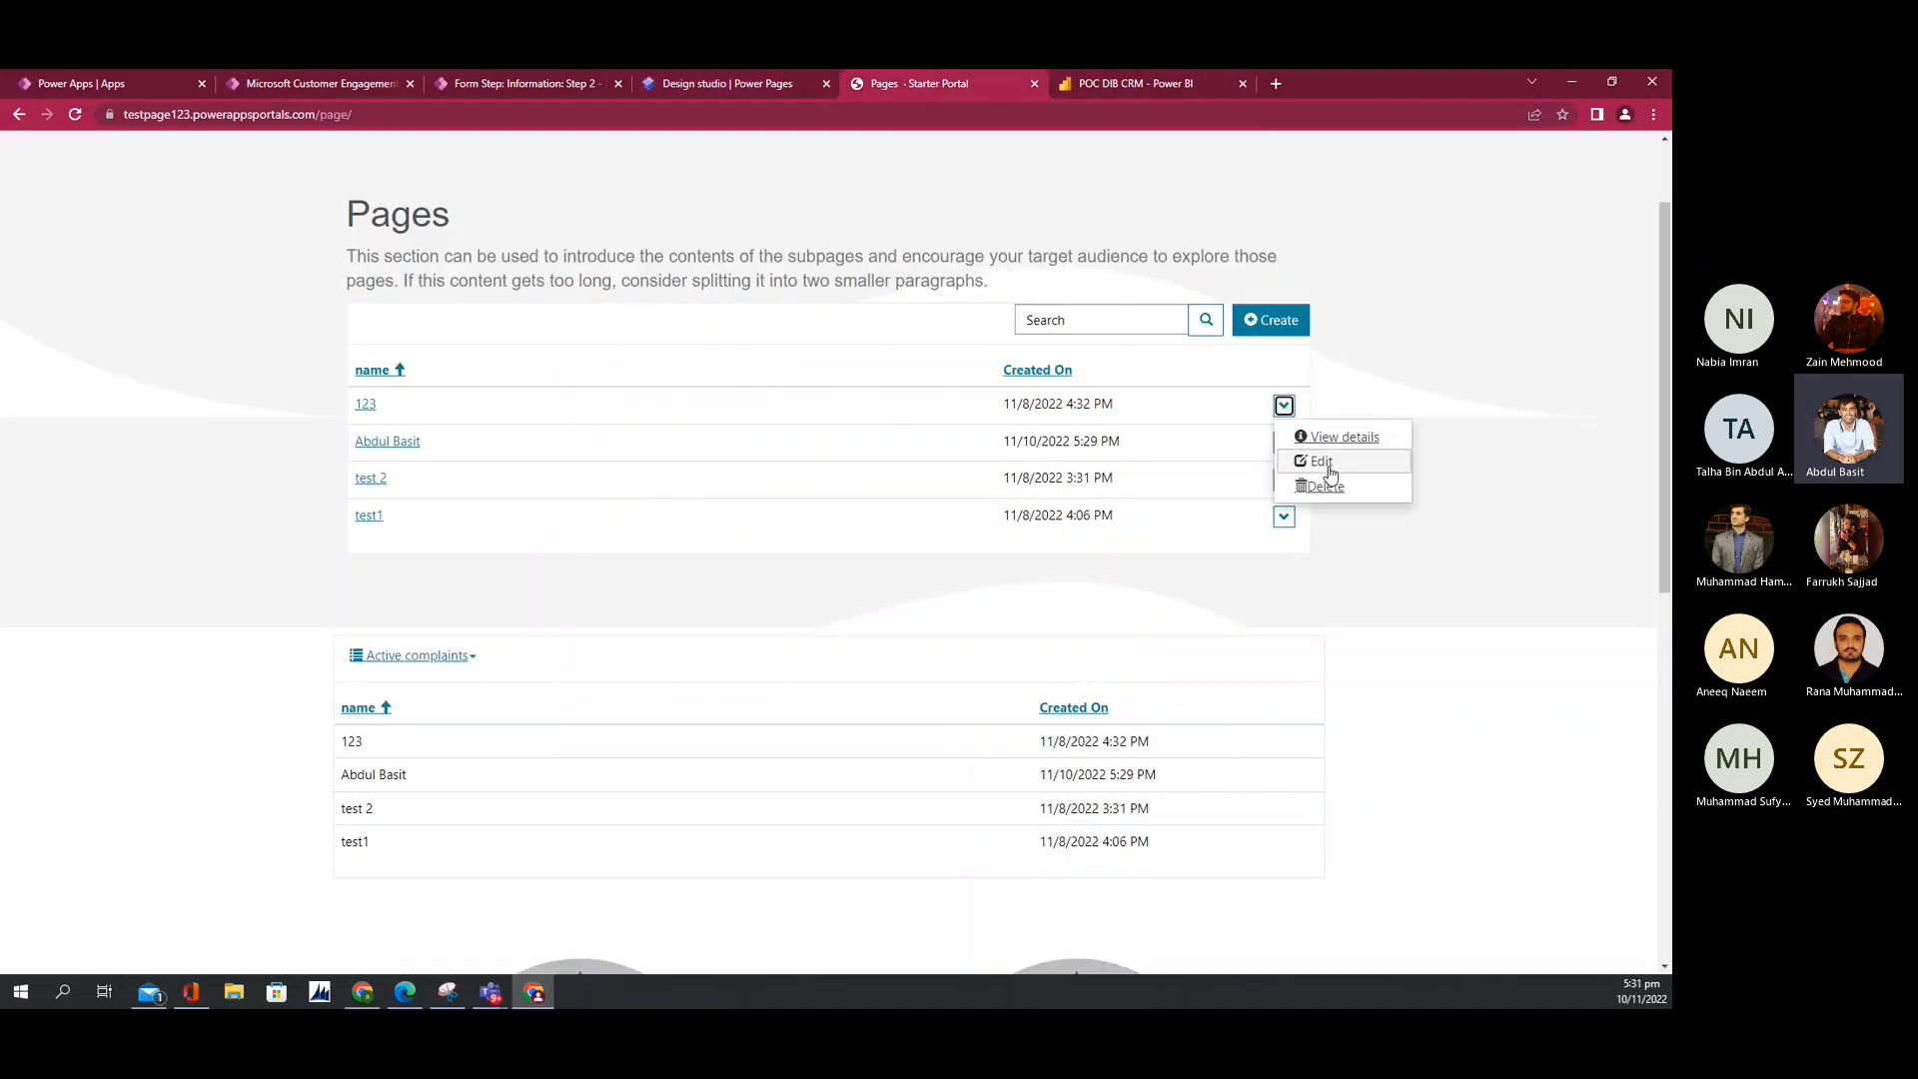
click(1319, 436)
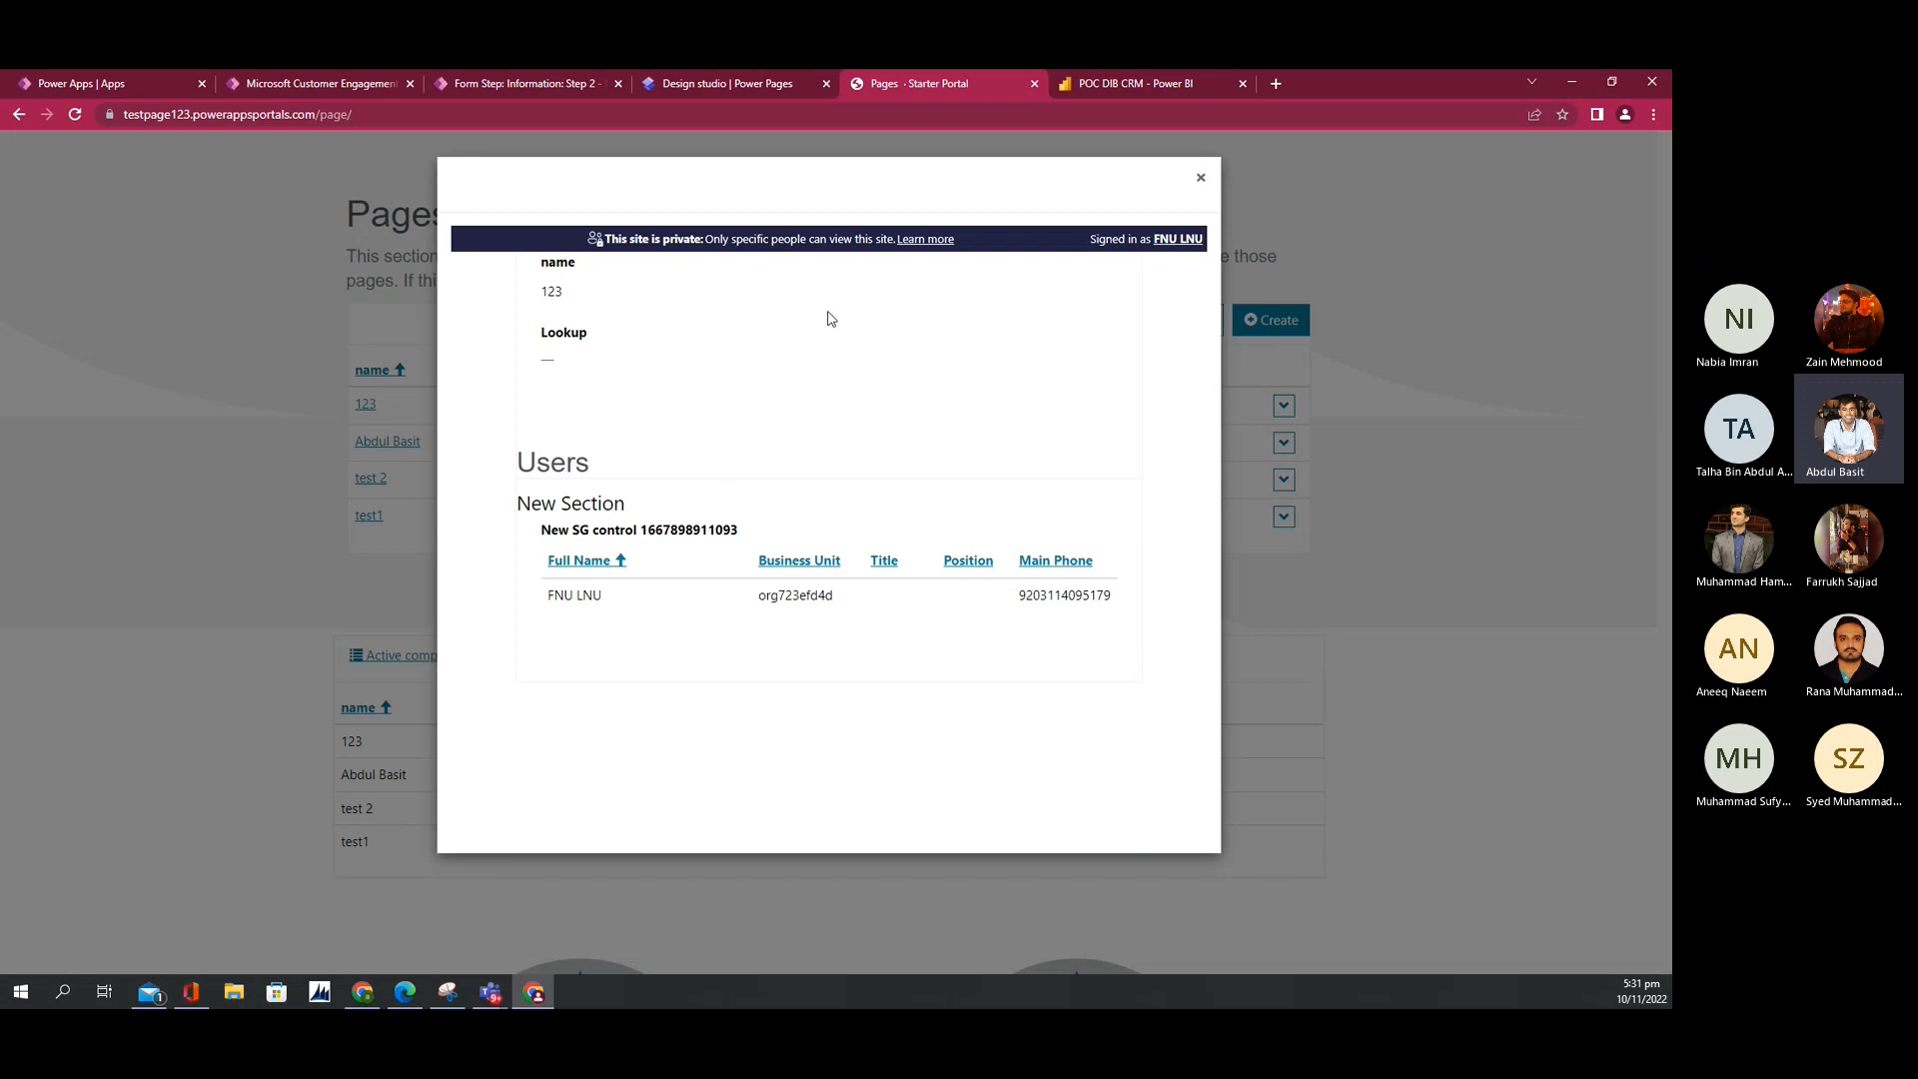
click(1201, 178)
click(674, 92)
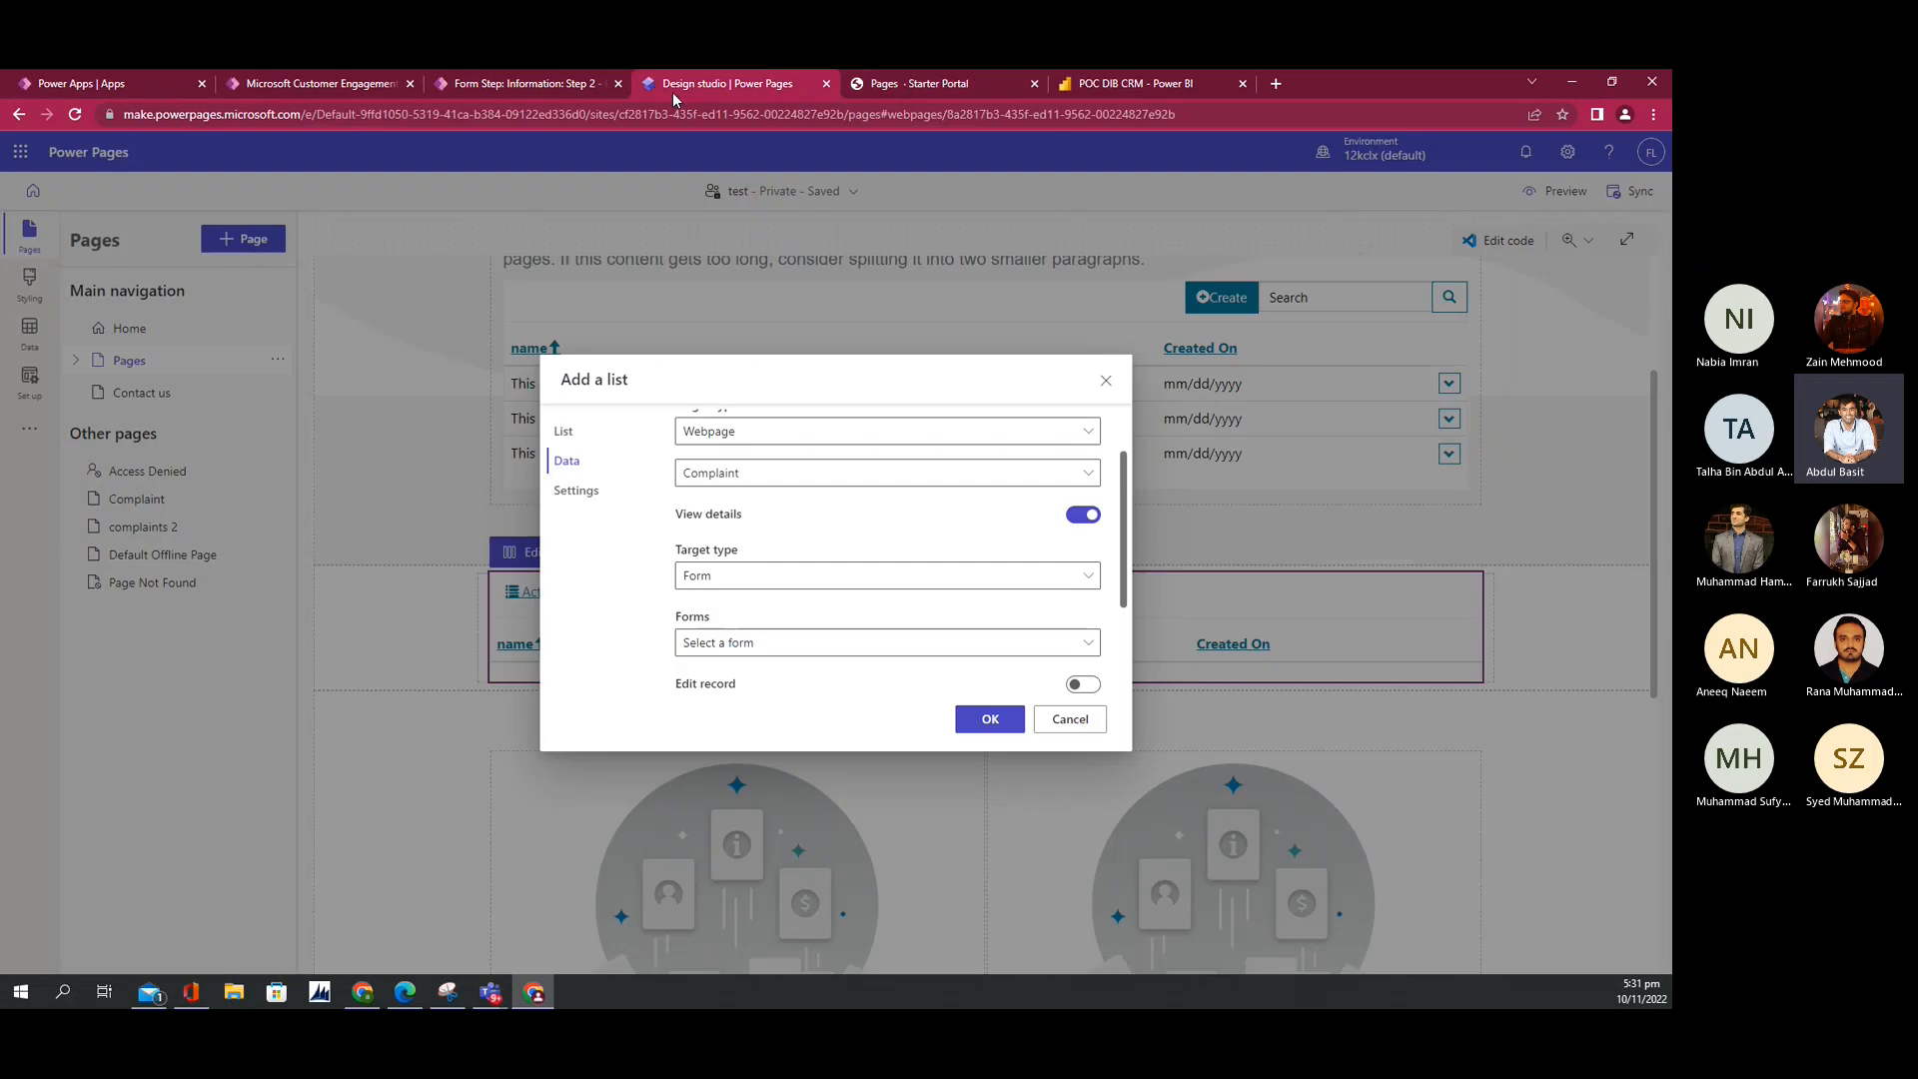
click(881, 90)
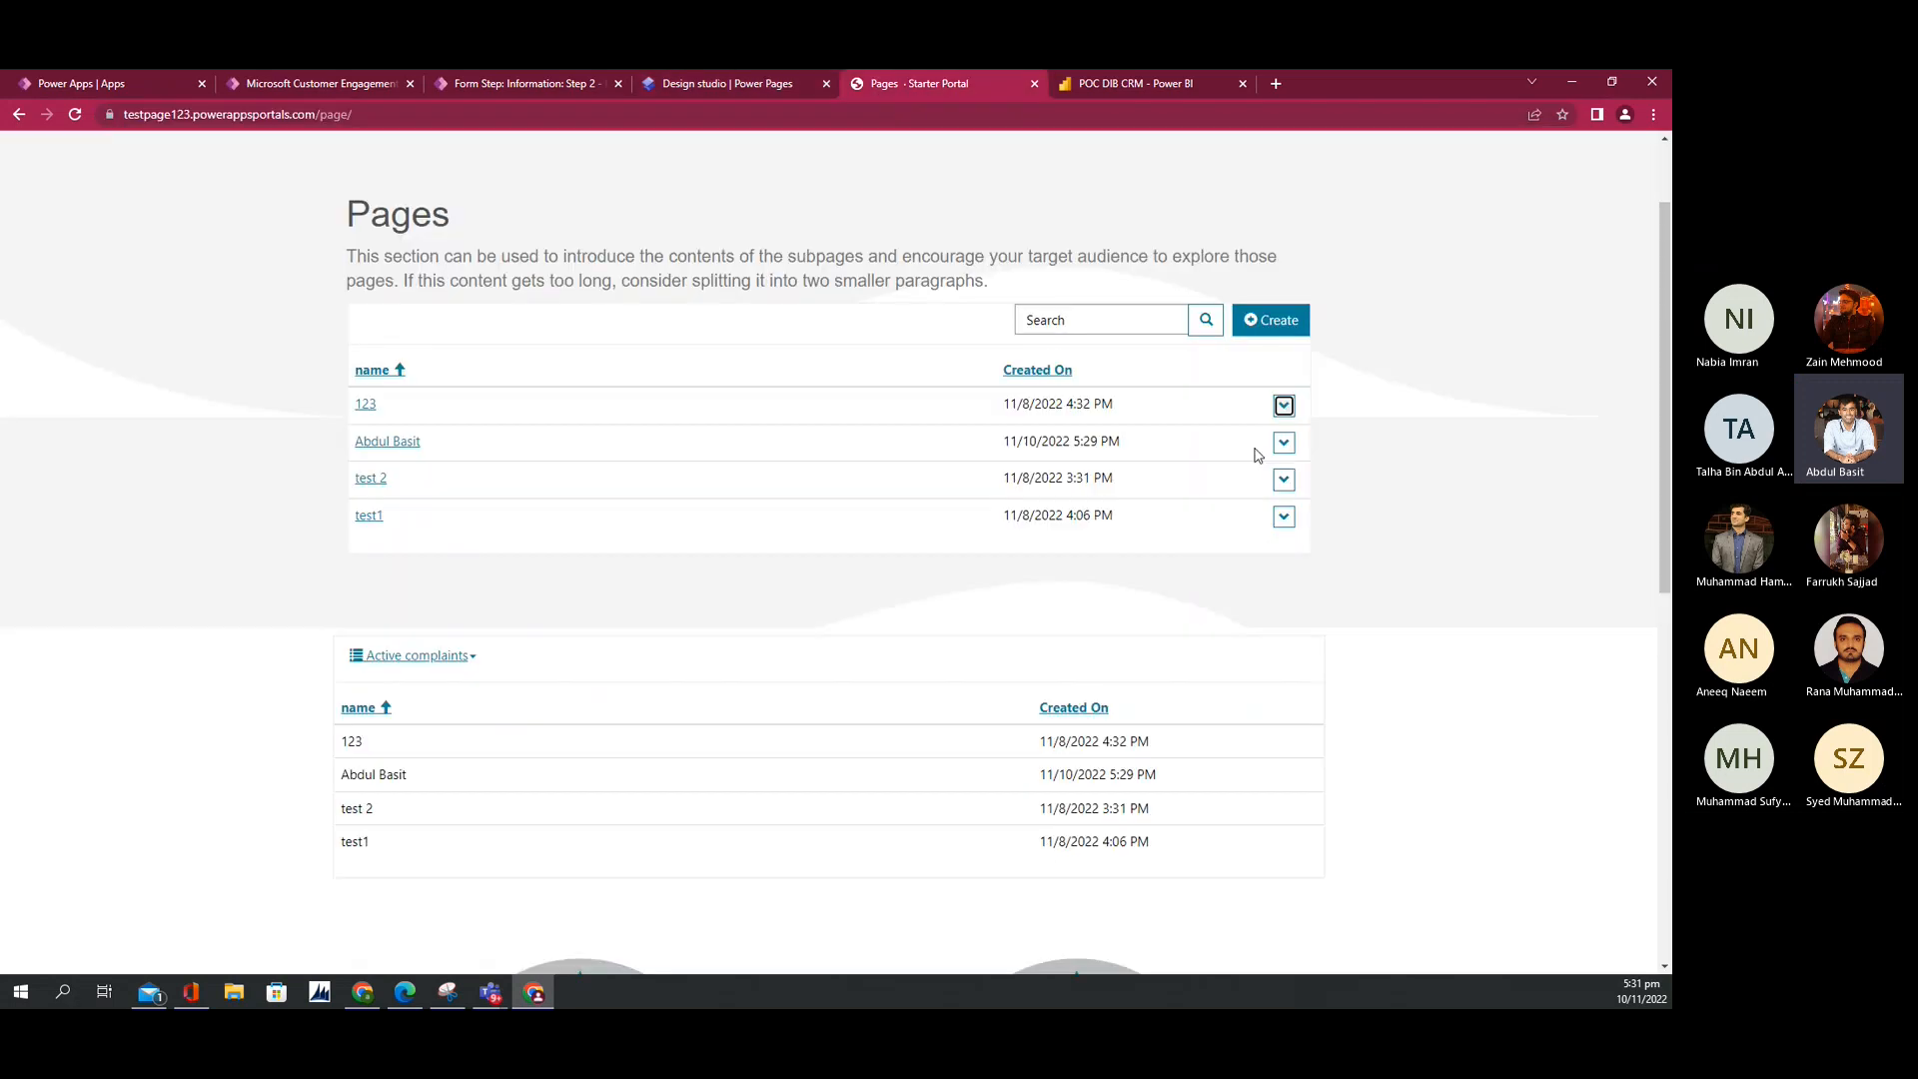
click(1284, 406)
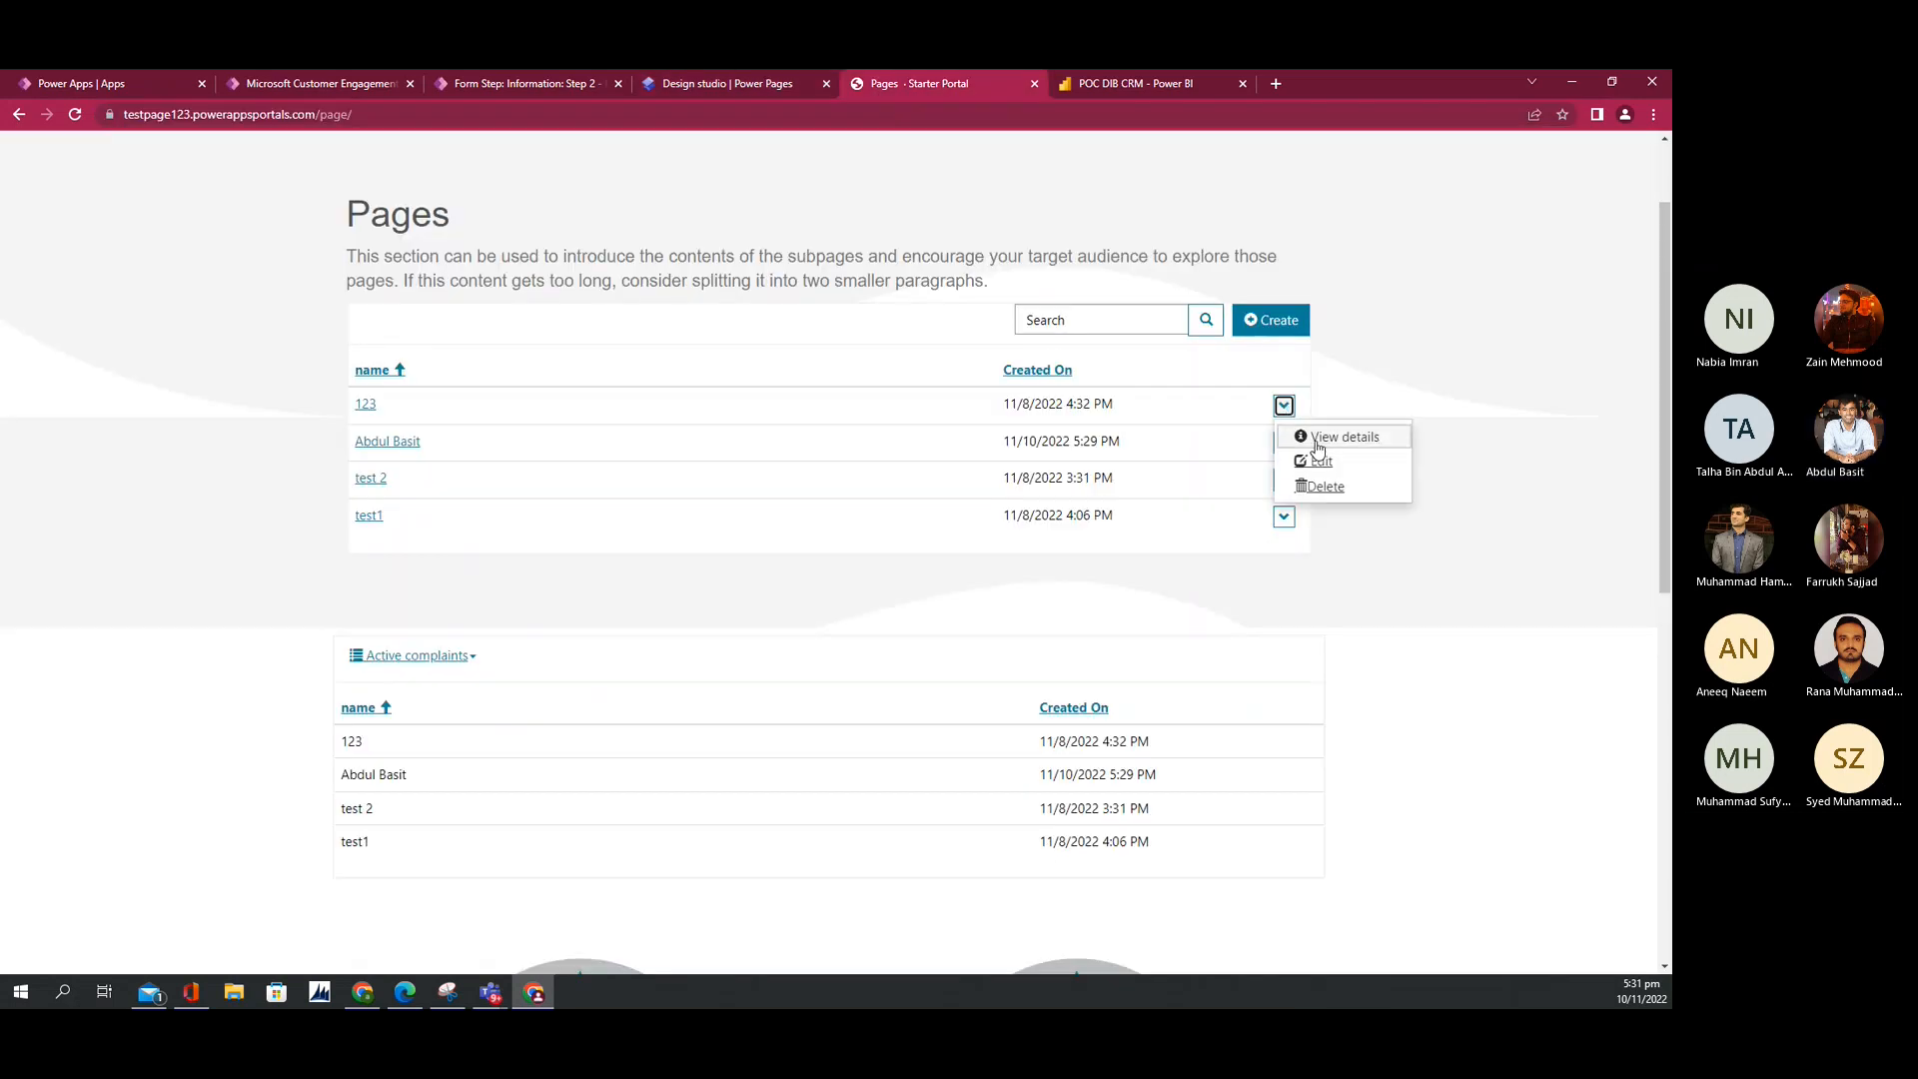
click(1321, 438)
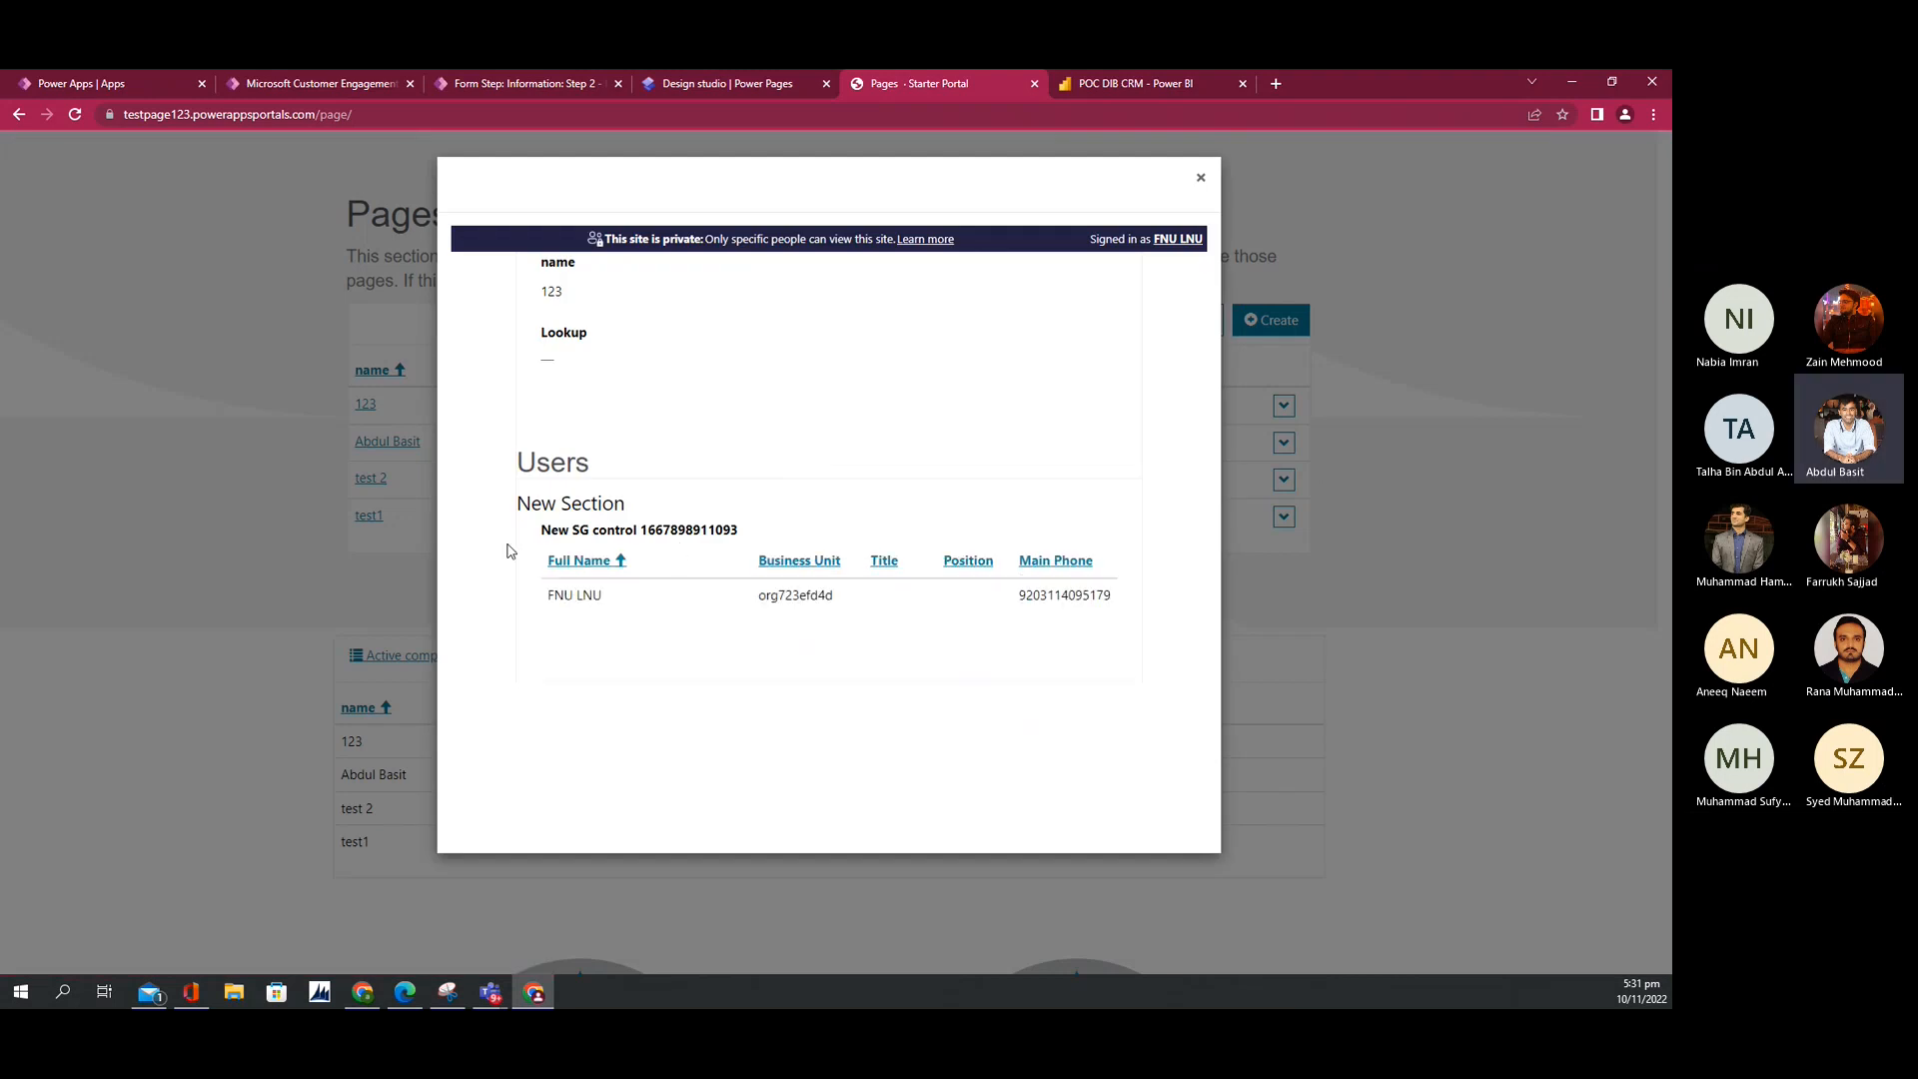
click(1201, 180)
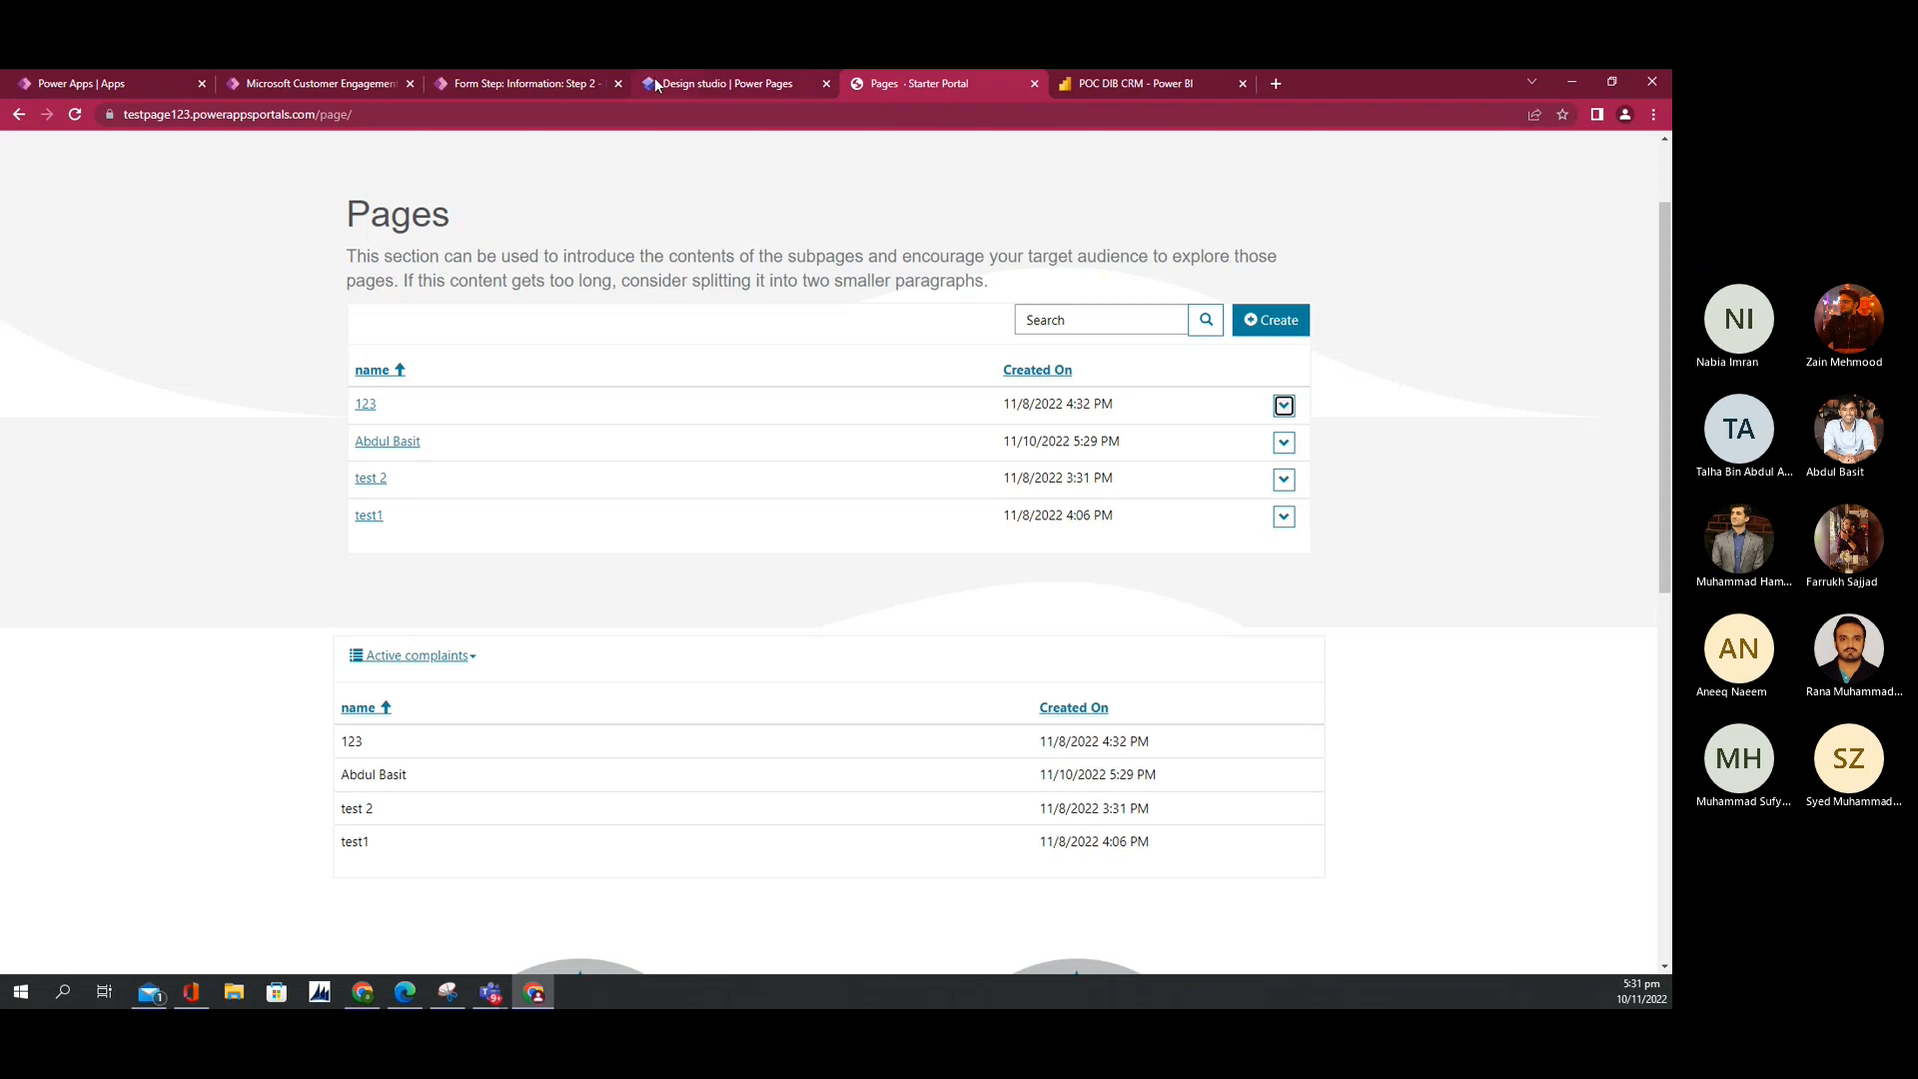
click(655, 86)
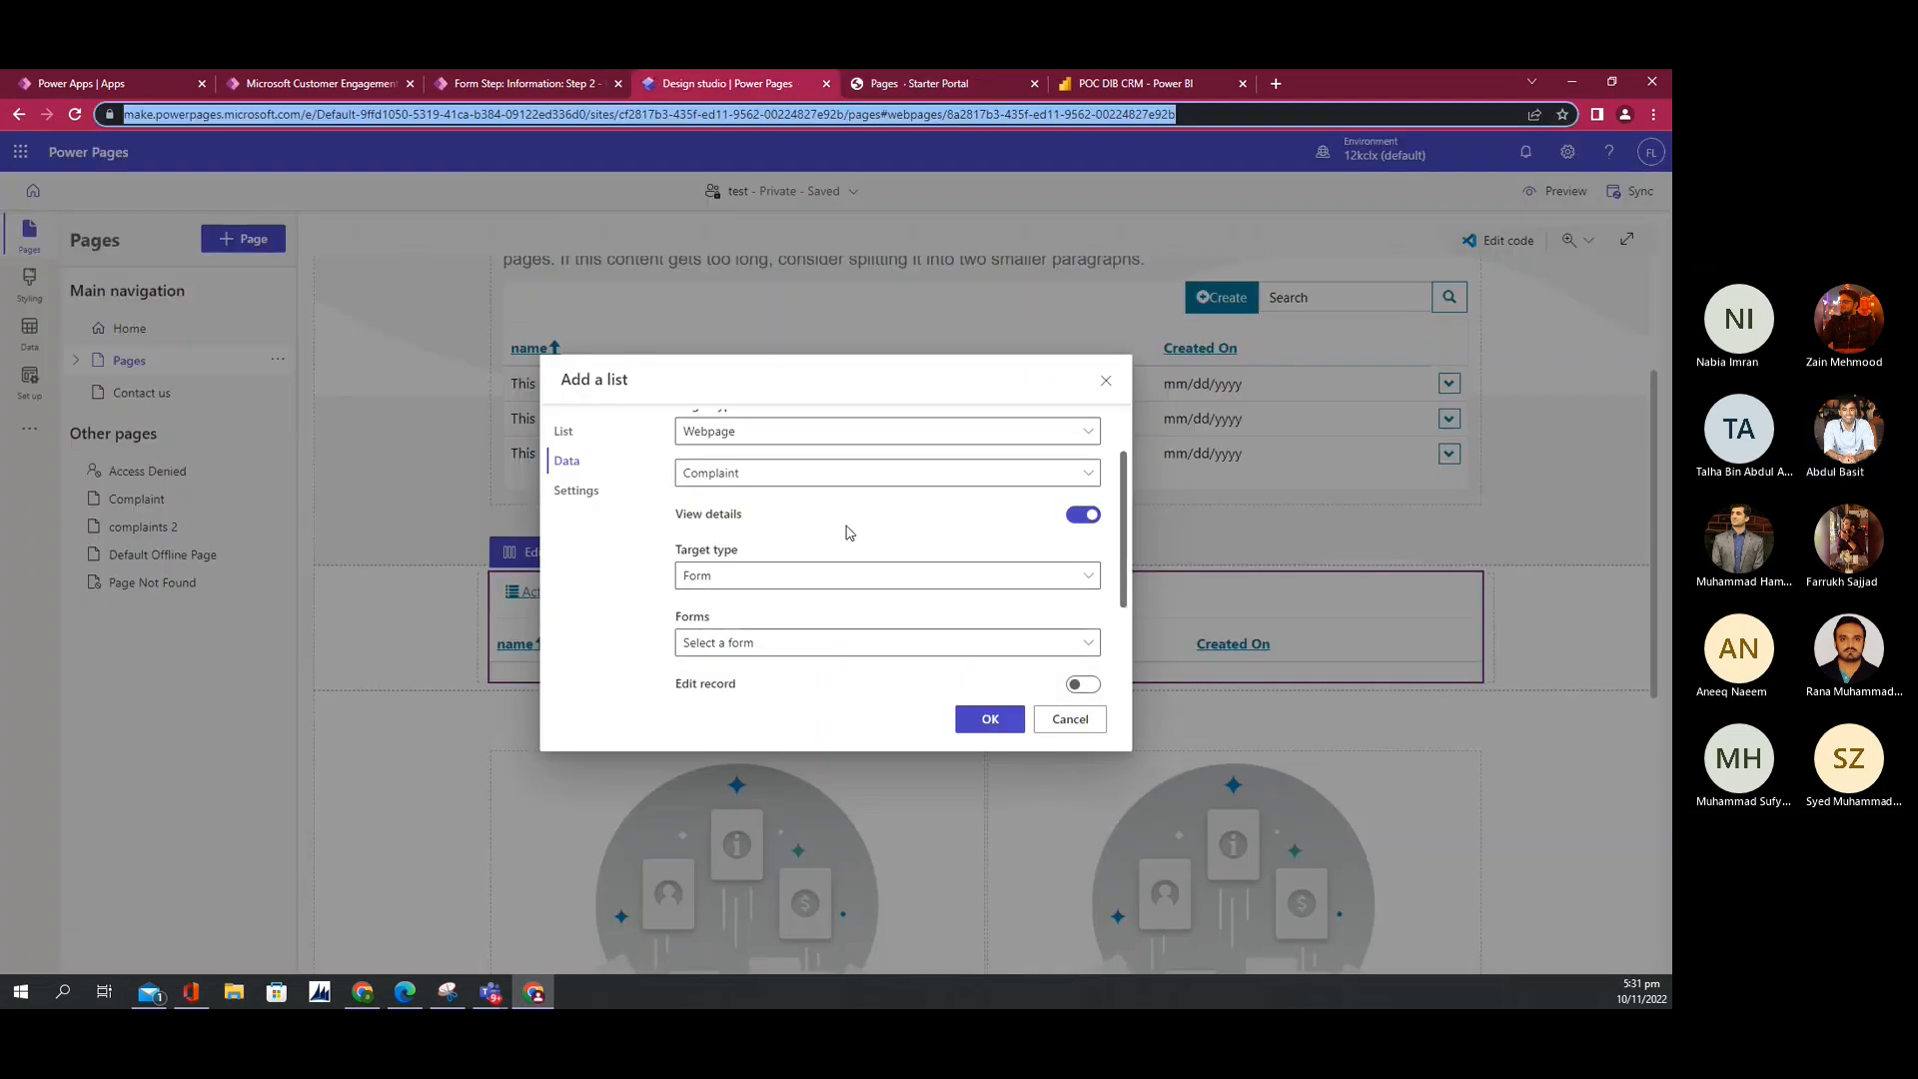
Step: Make View details open records in the Information form
click(980, 575)
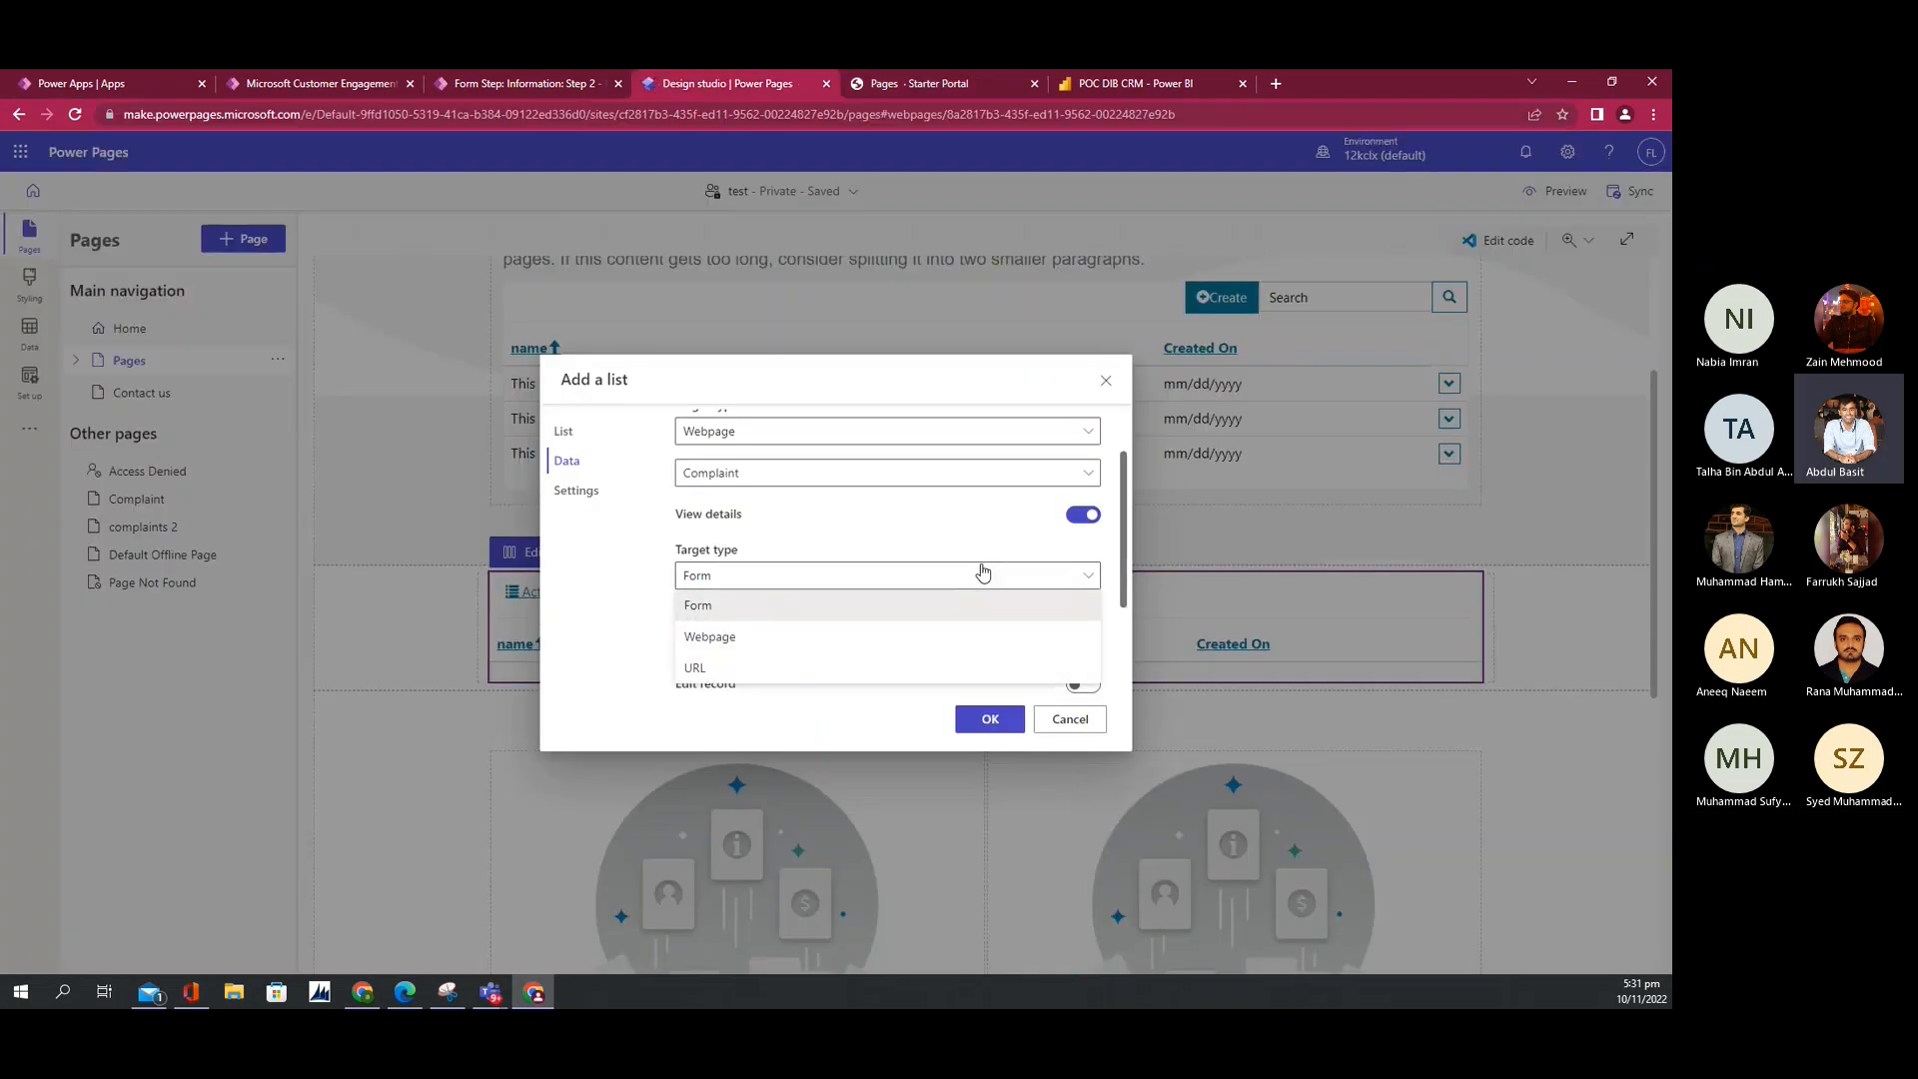
click(969, 606)
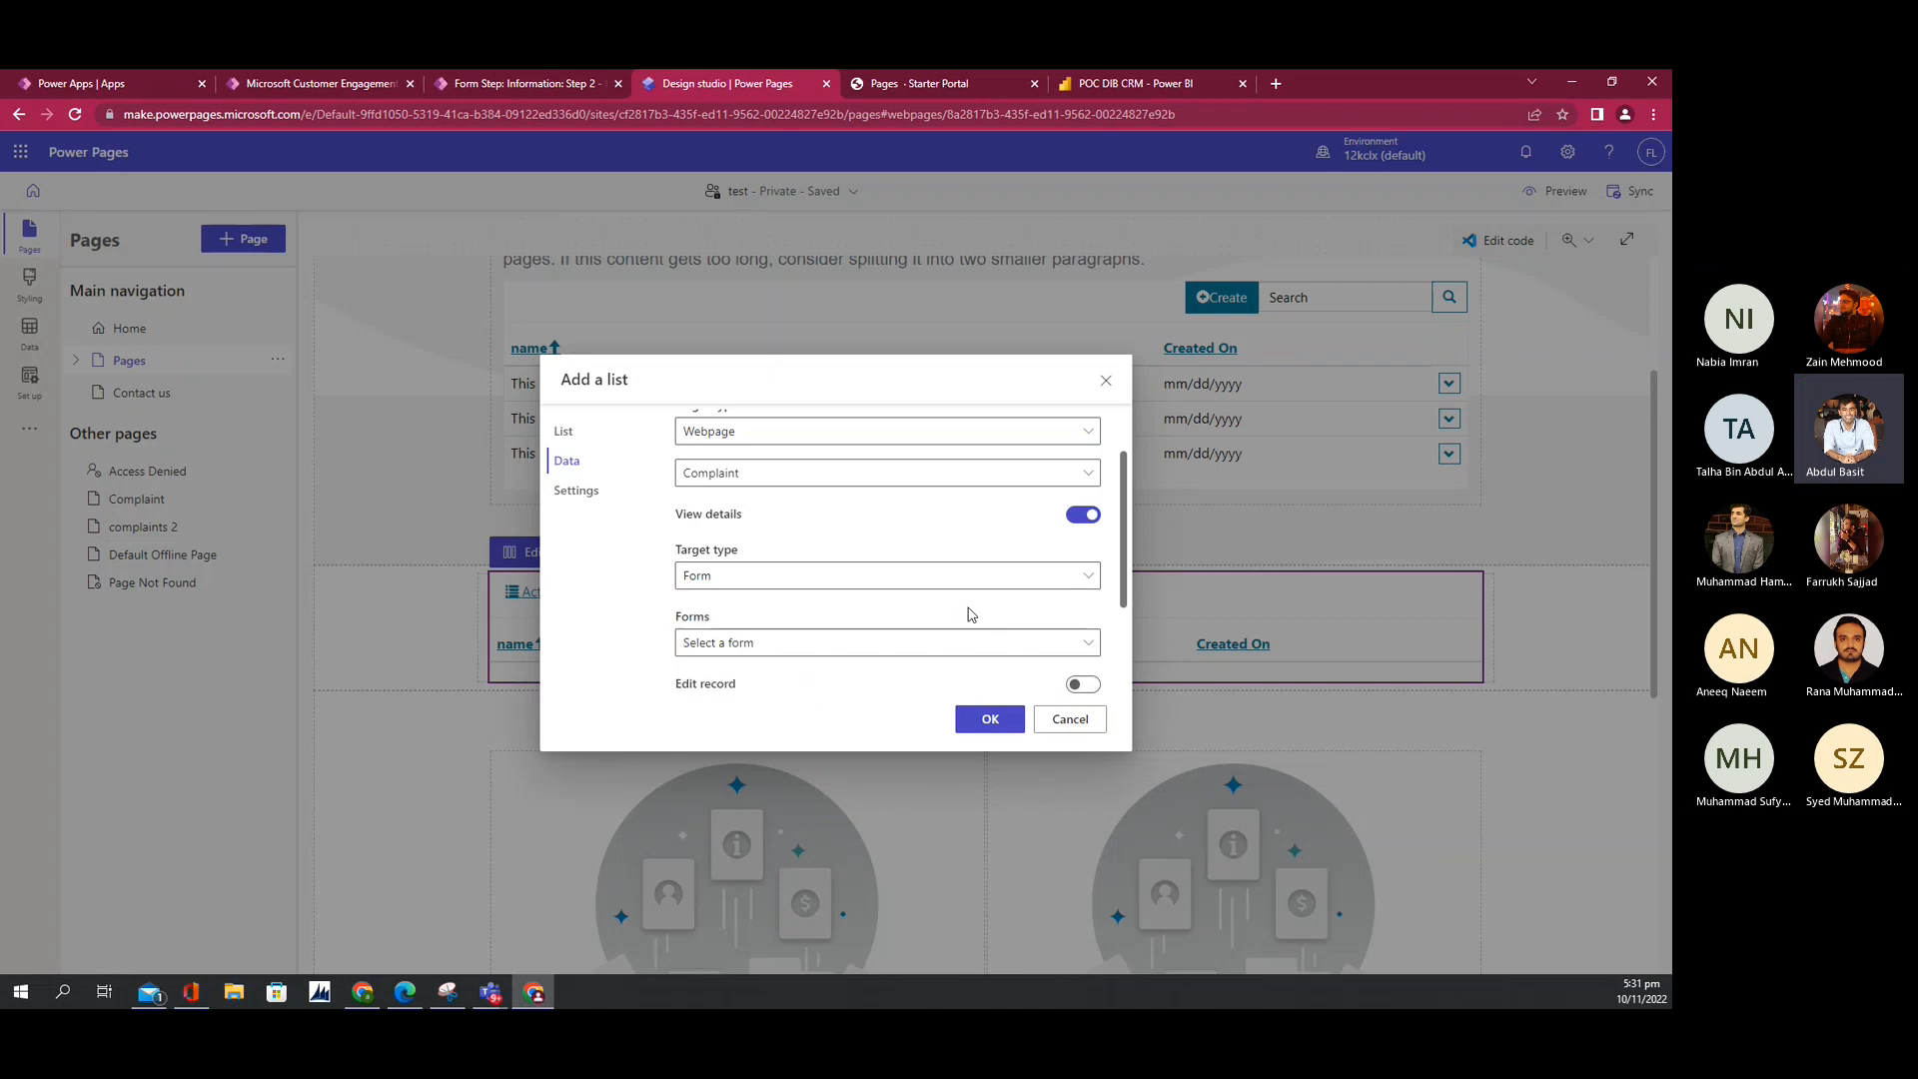
click(895, 652)
scroll(897, 646, down, 1)
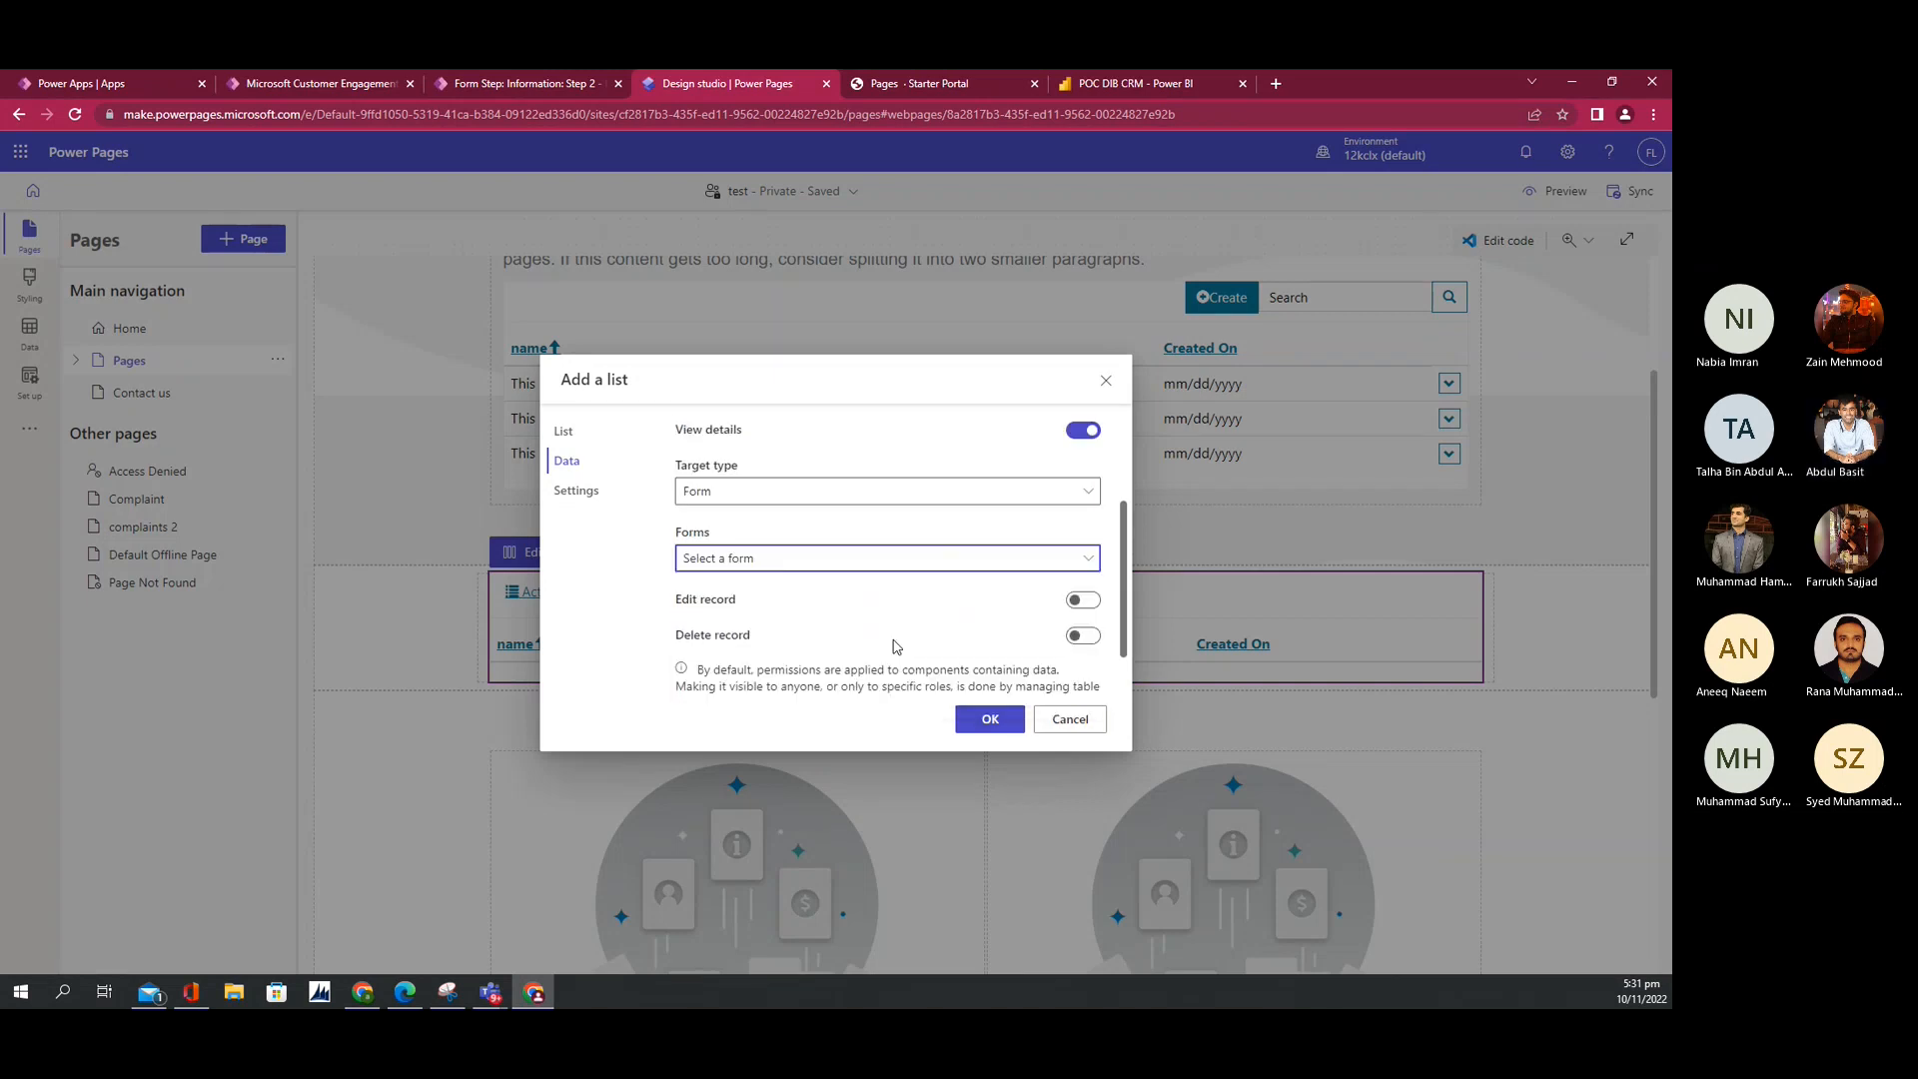
click(767, 555)
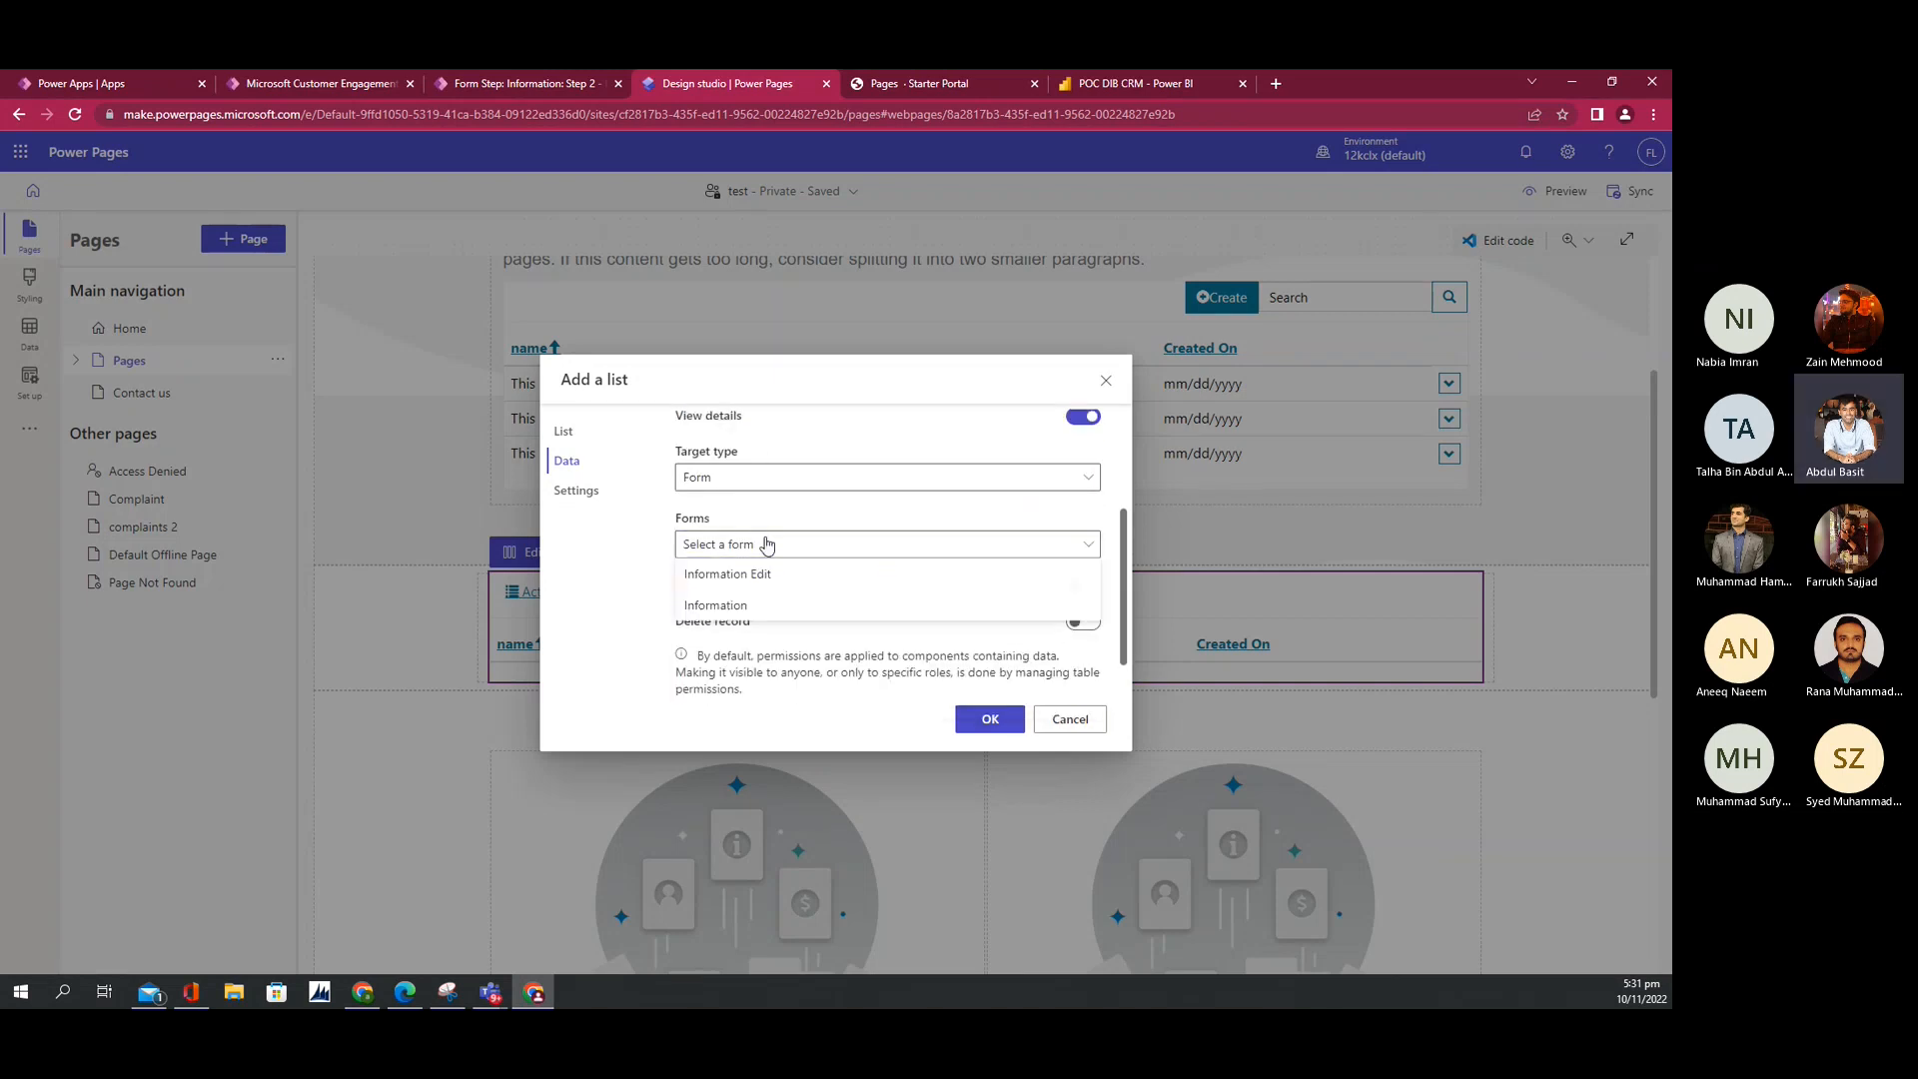
click(744, 608)
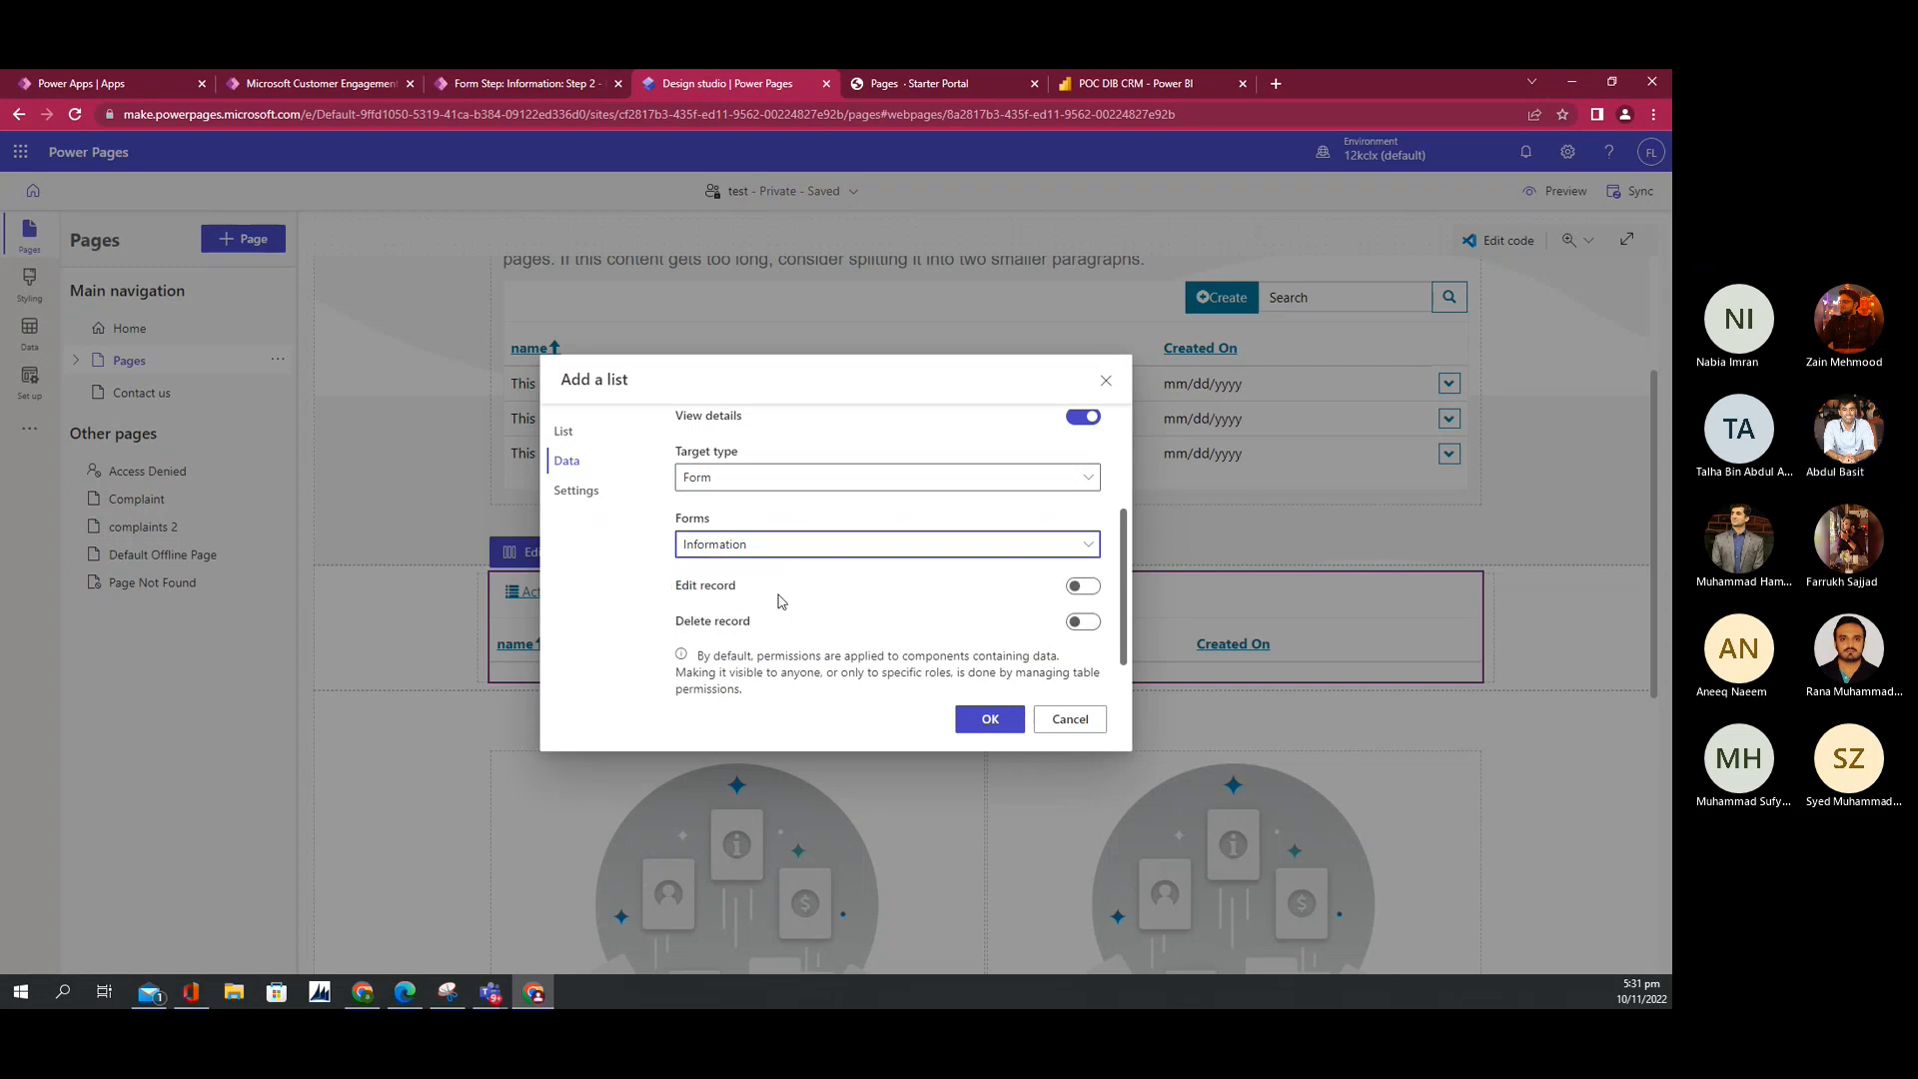
Step: Turn on Edit record using the Information Edit form
click(1082, 587)
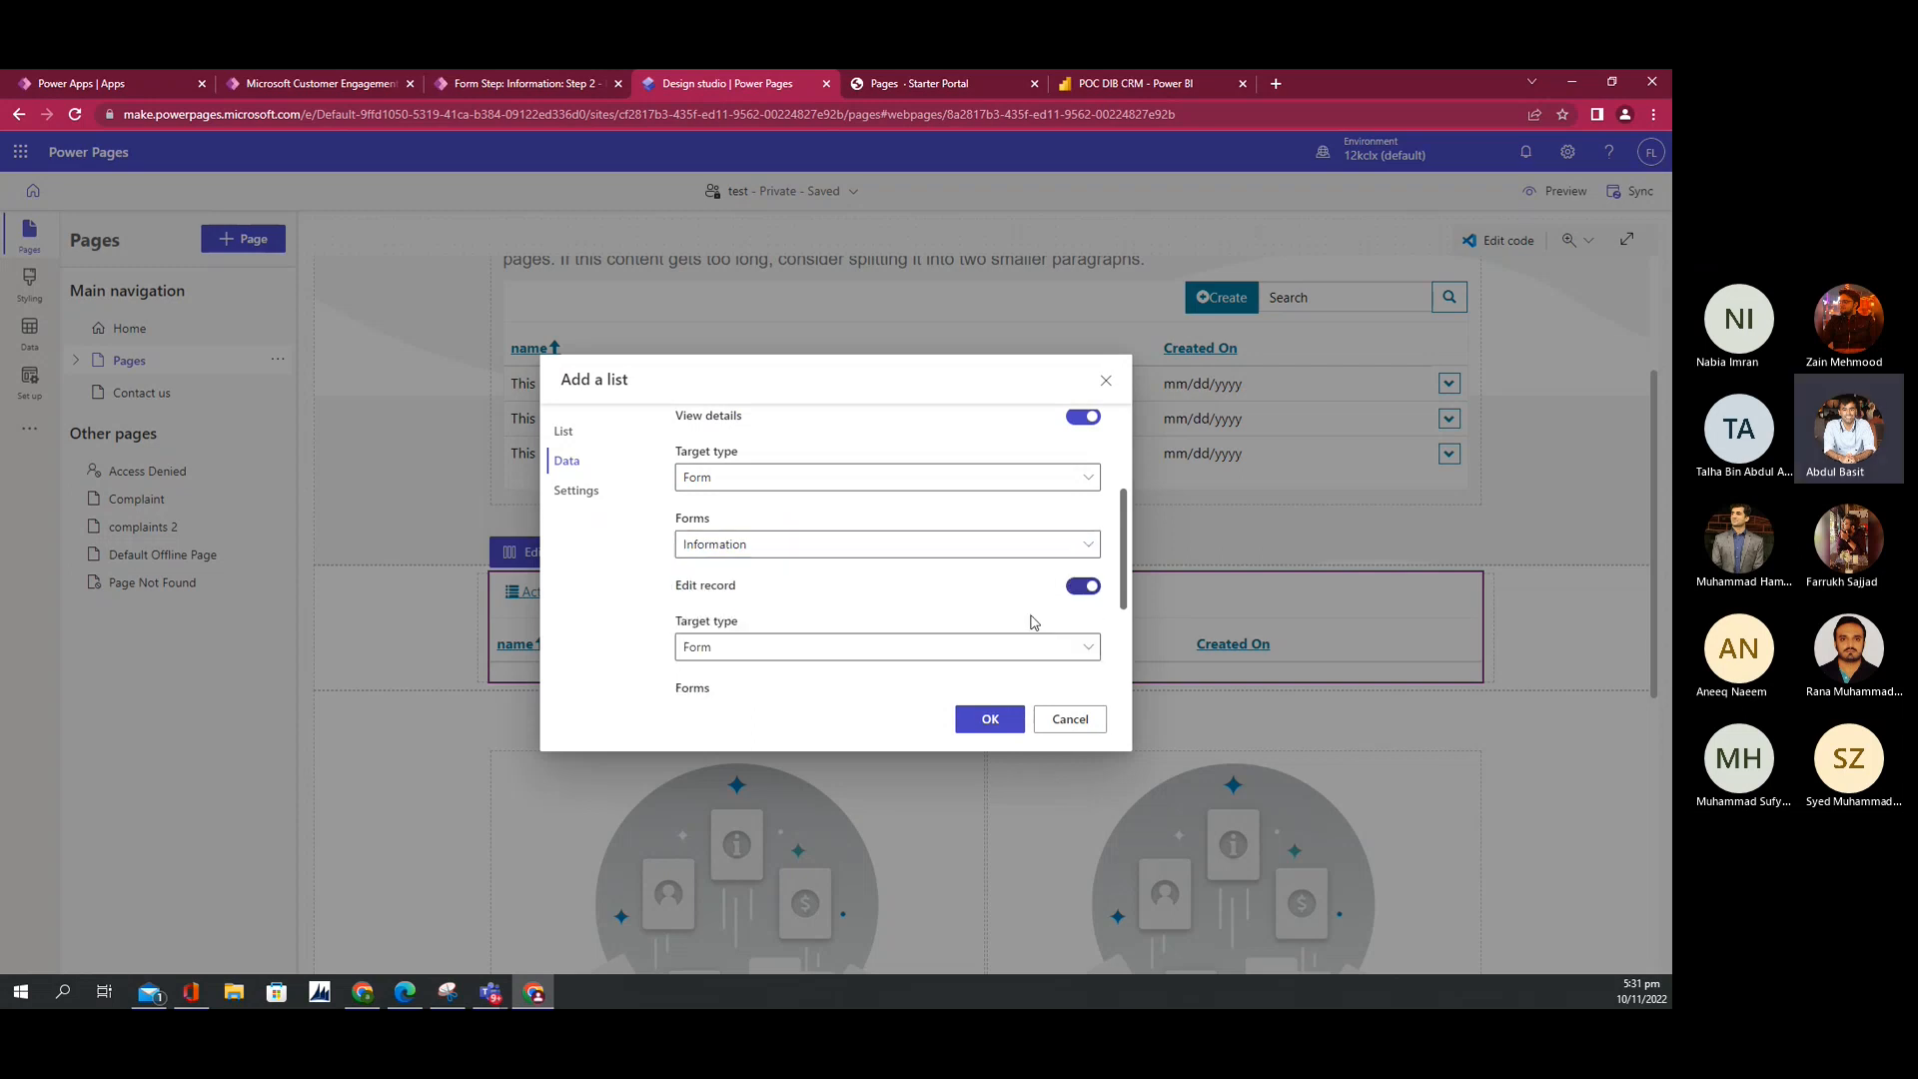
click(794, 649)
click(793, 649)
scroll(797, 639, down, 2)
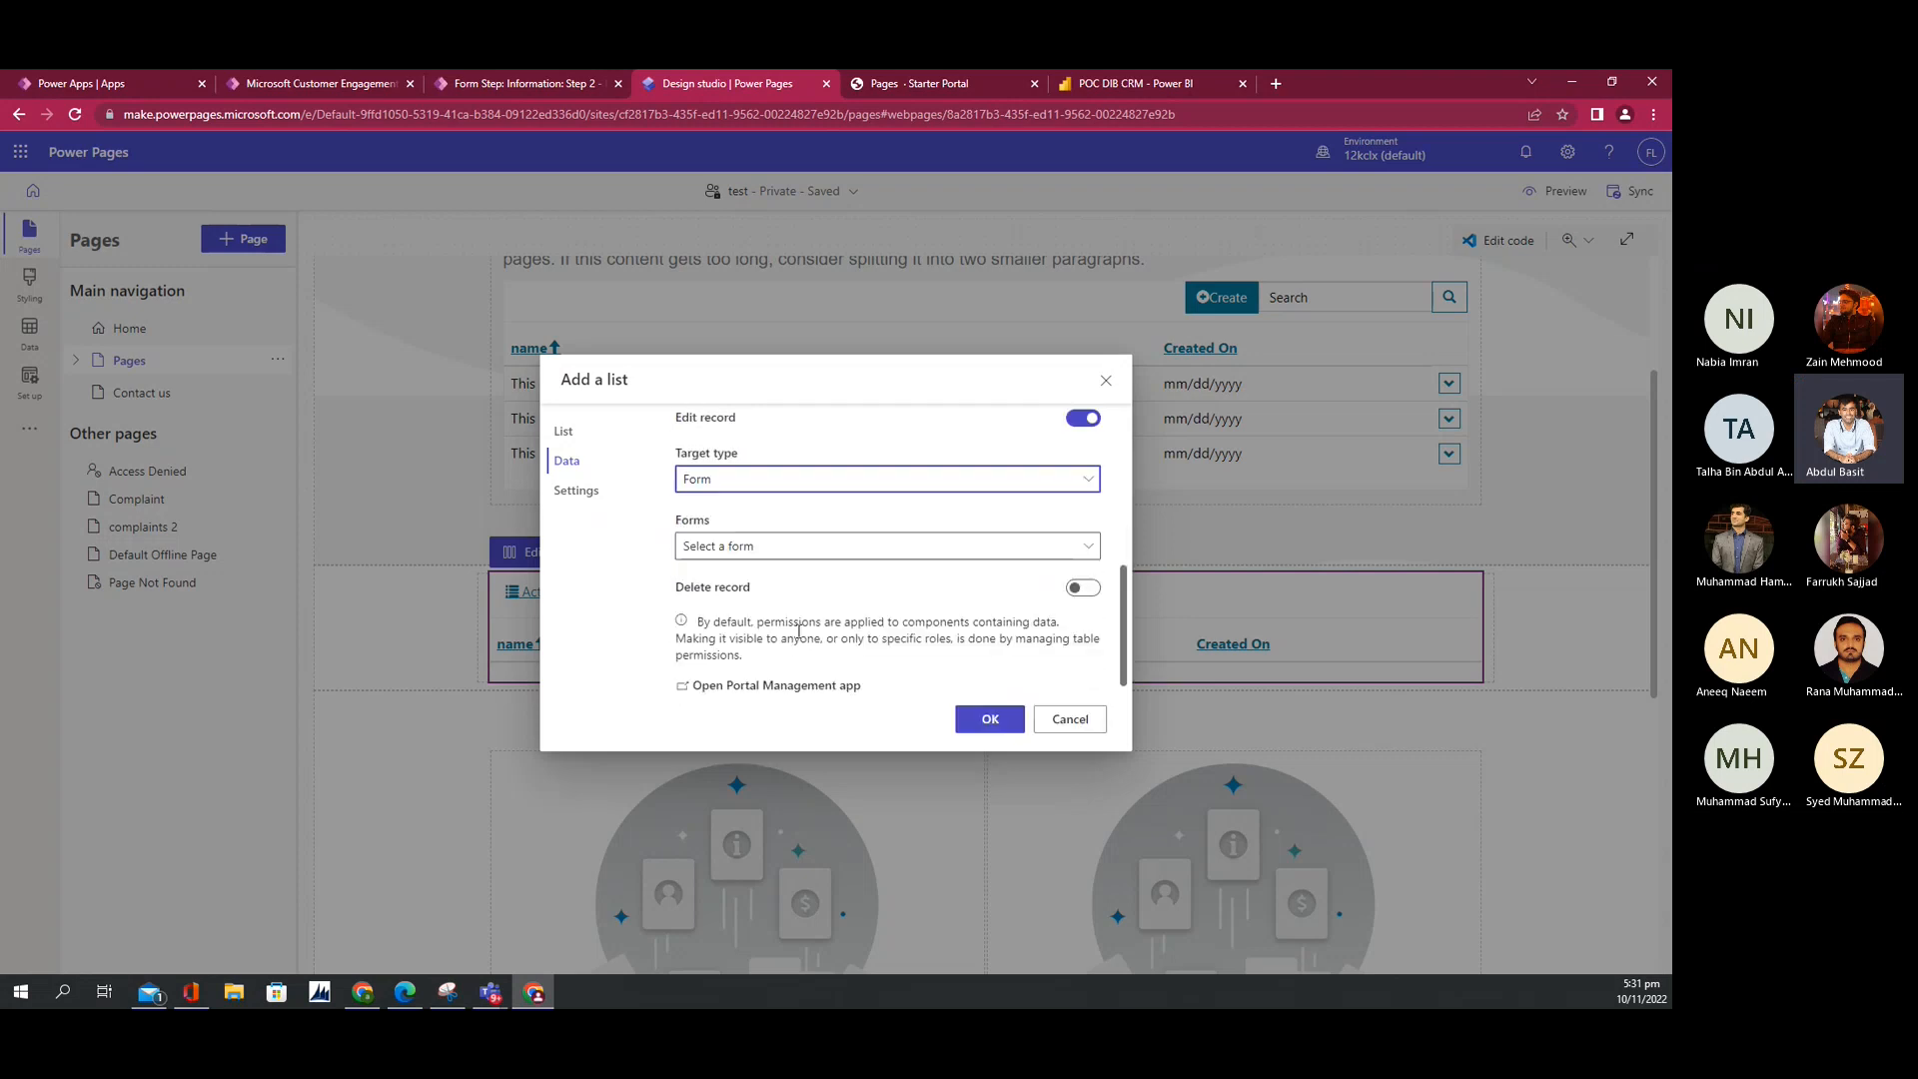
click(751, 547)
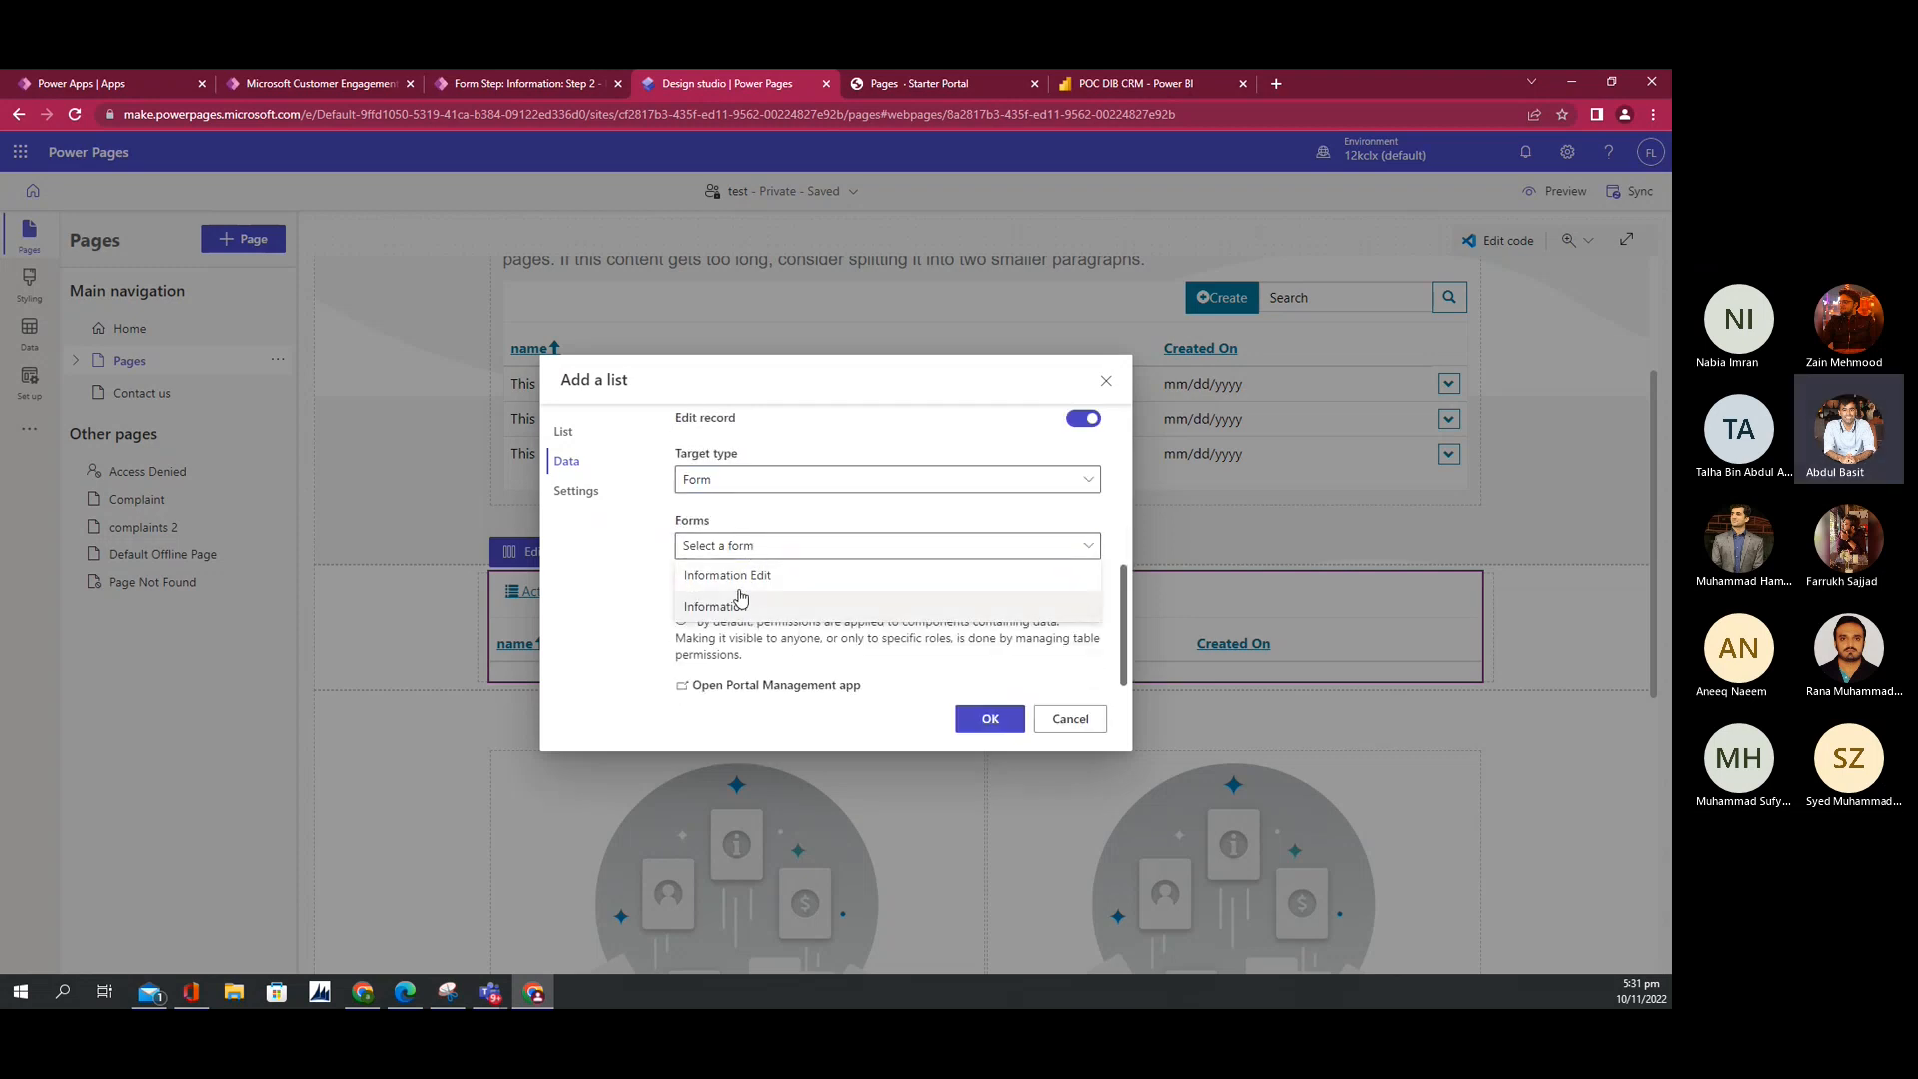
click(739, 578)
scroll(709, 488, up, 1)
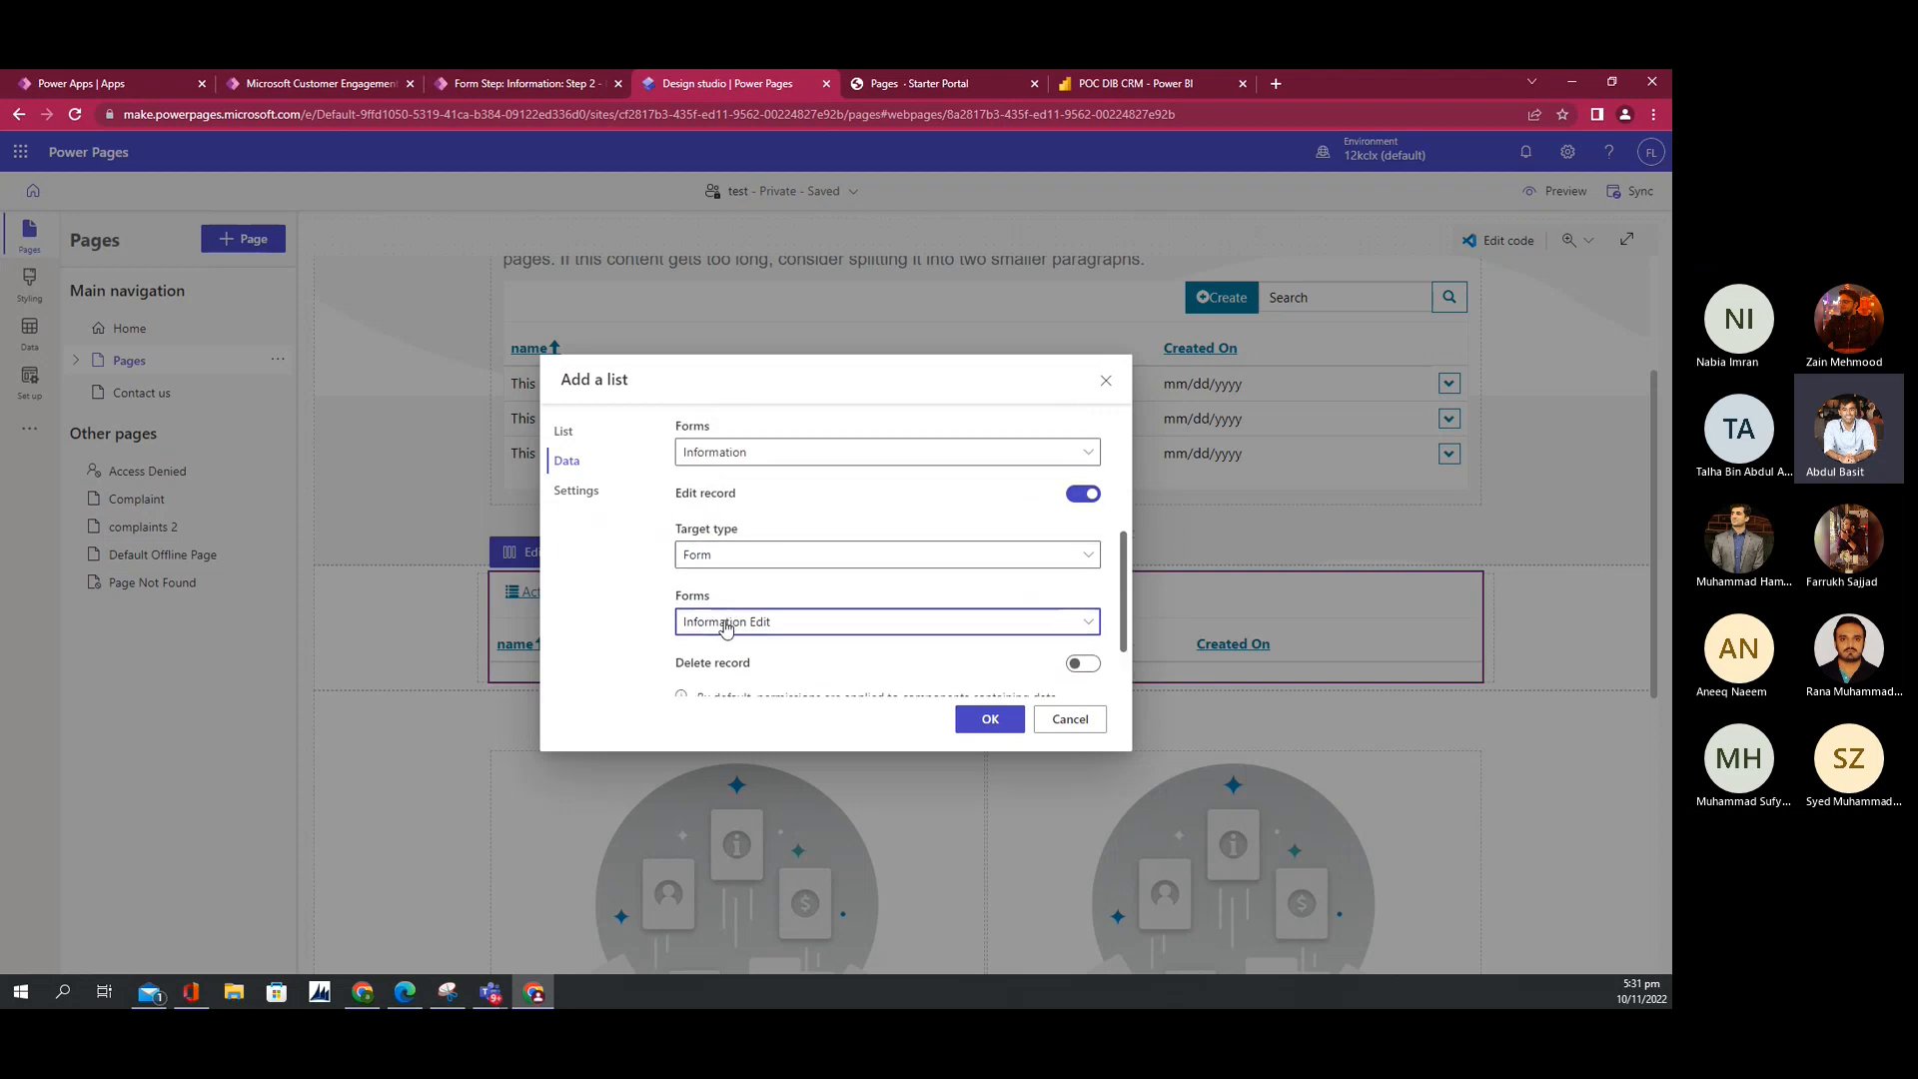
scroll(918, 686, down, 1)
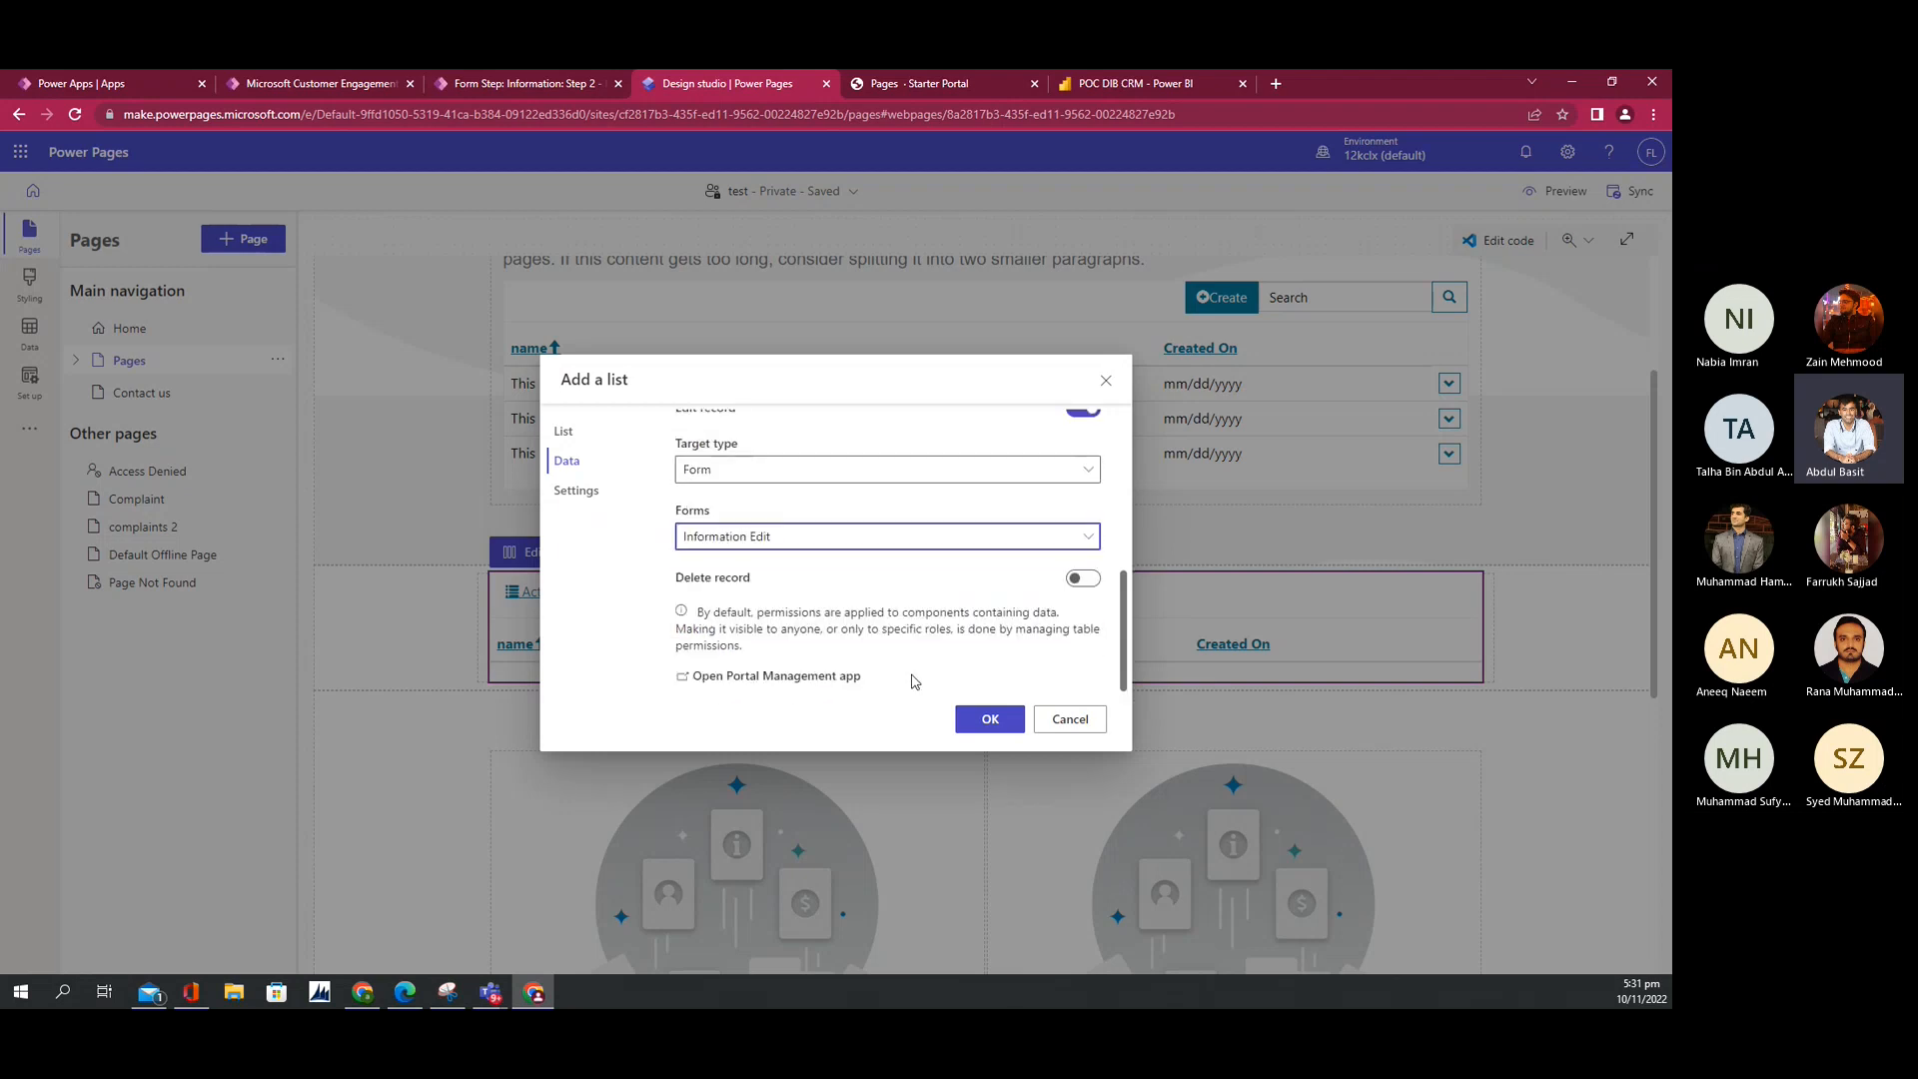
Step: Turn on Delete record and Enable search in list, then confirm the list settings
click(1083, 586)
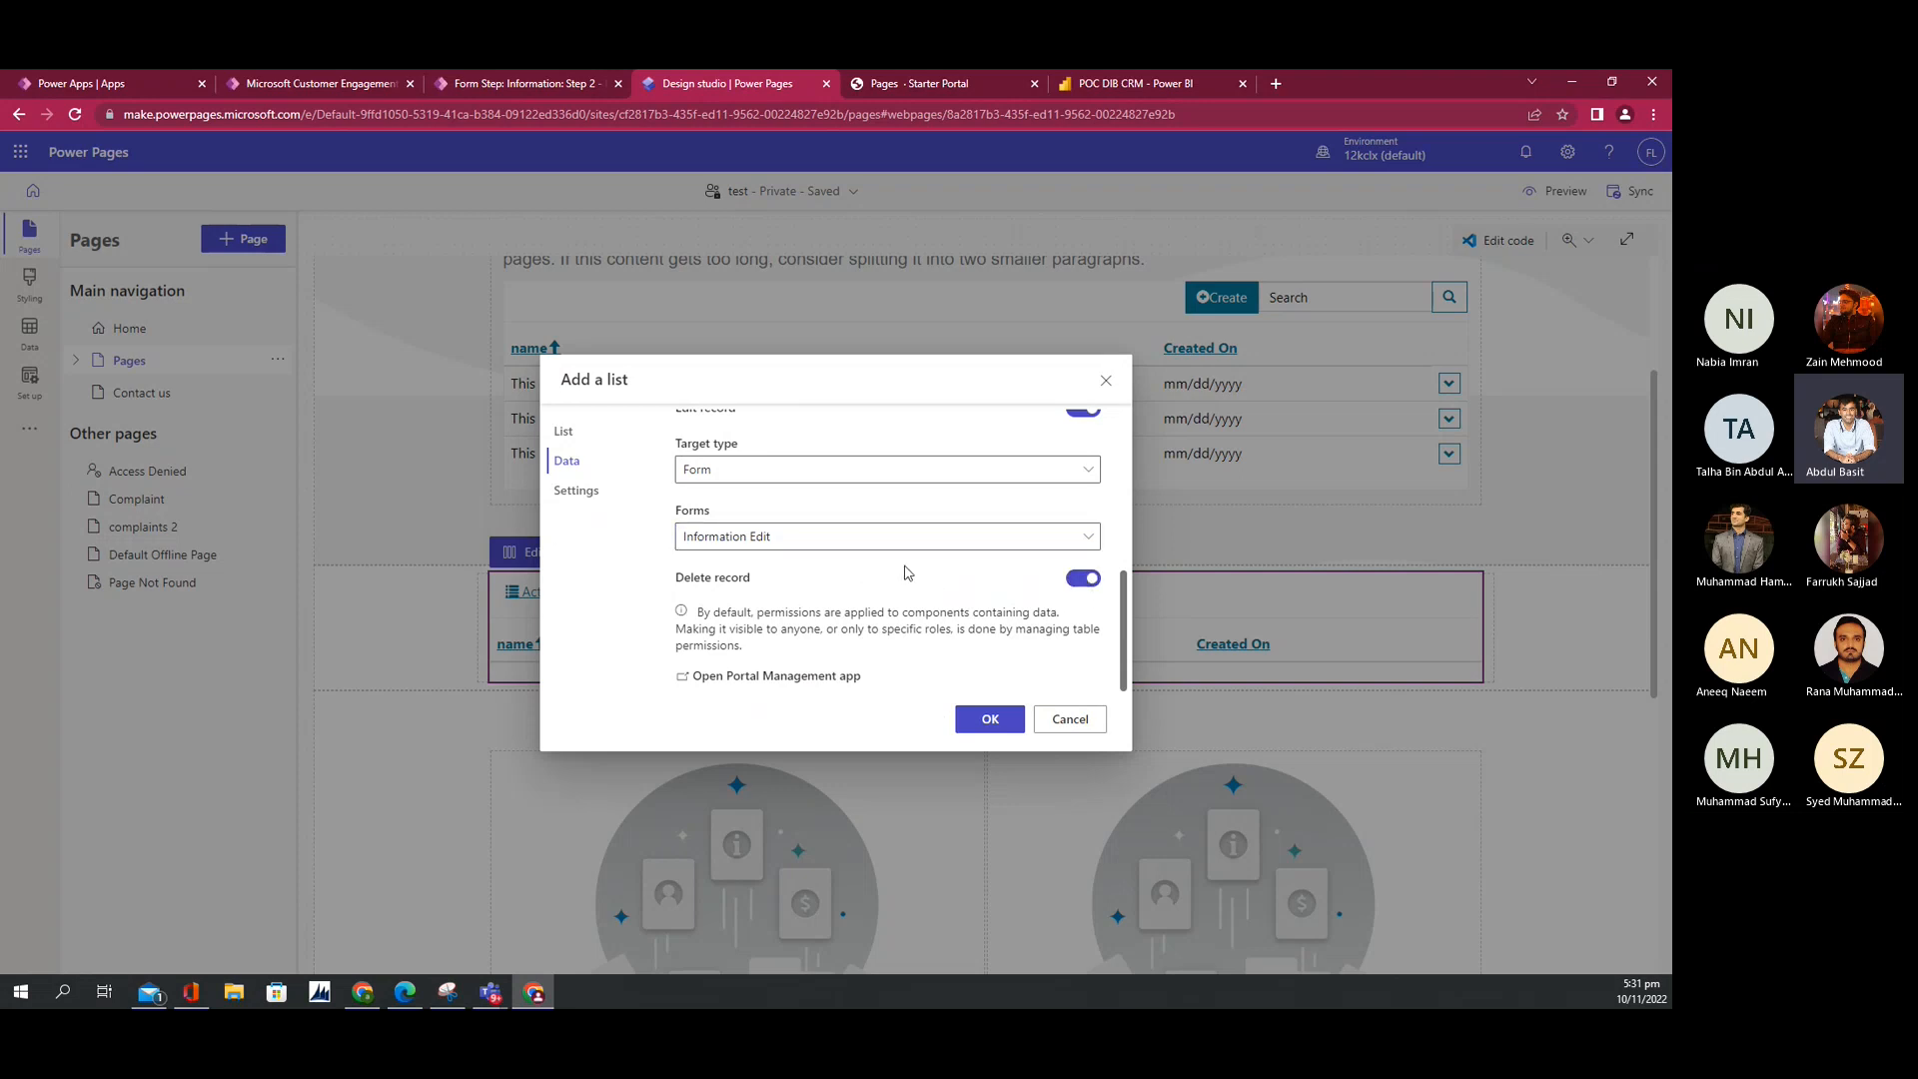
click(587, 492)
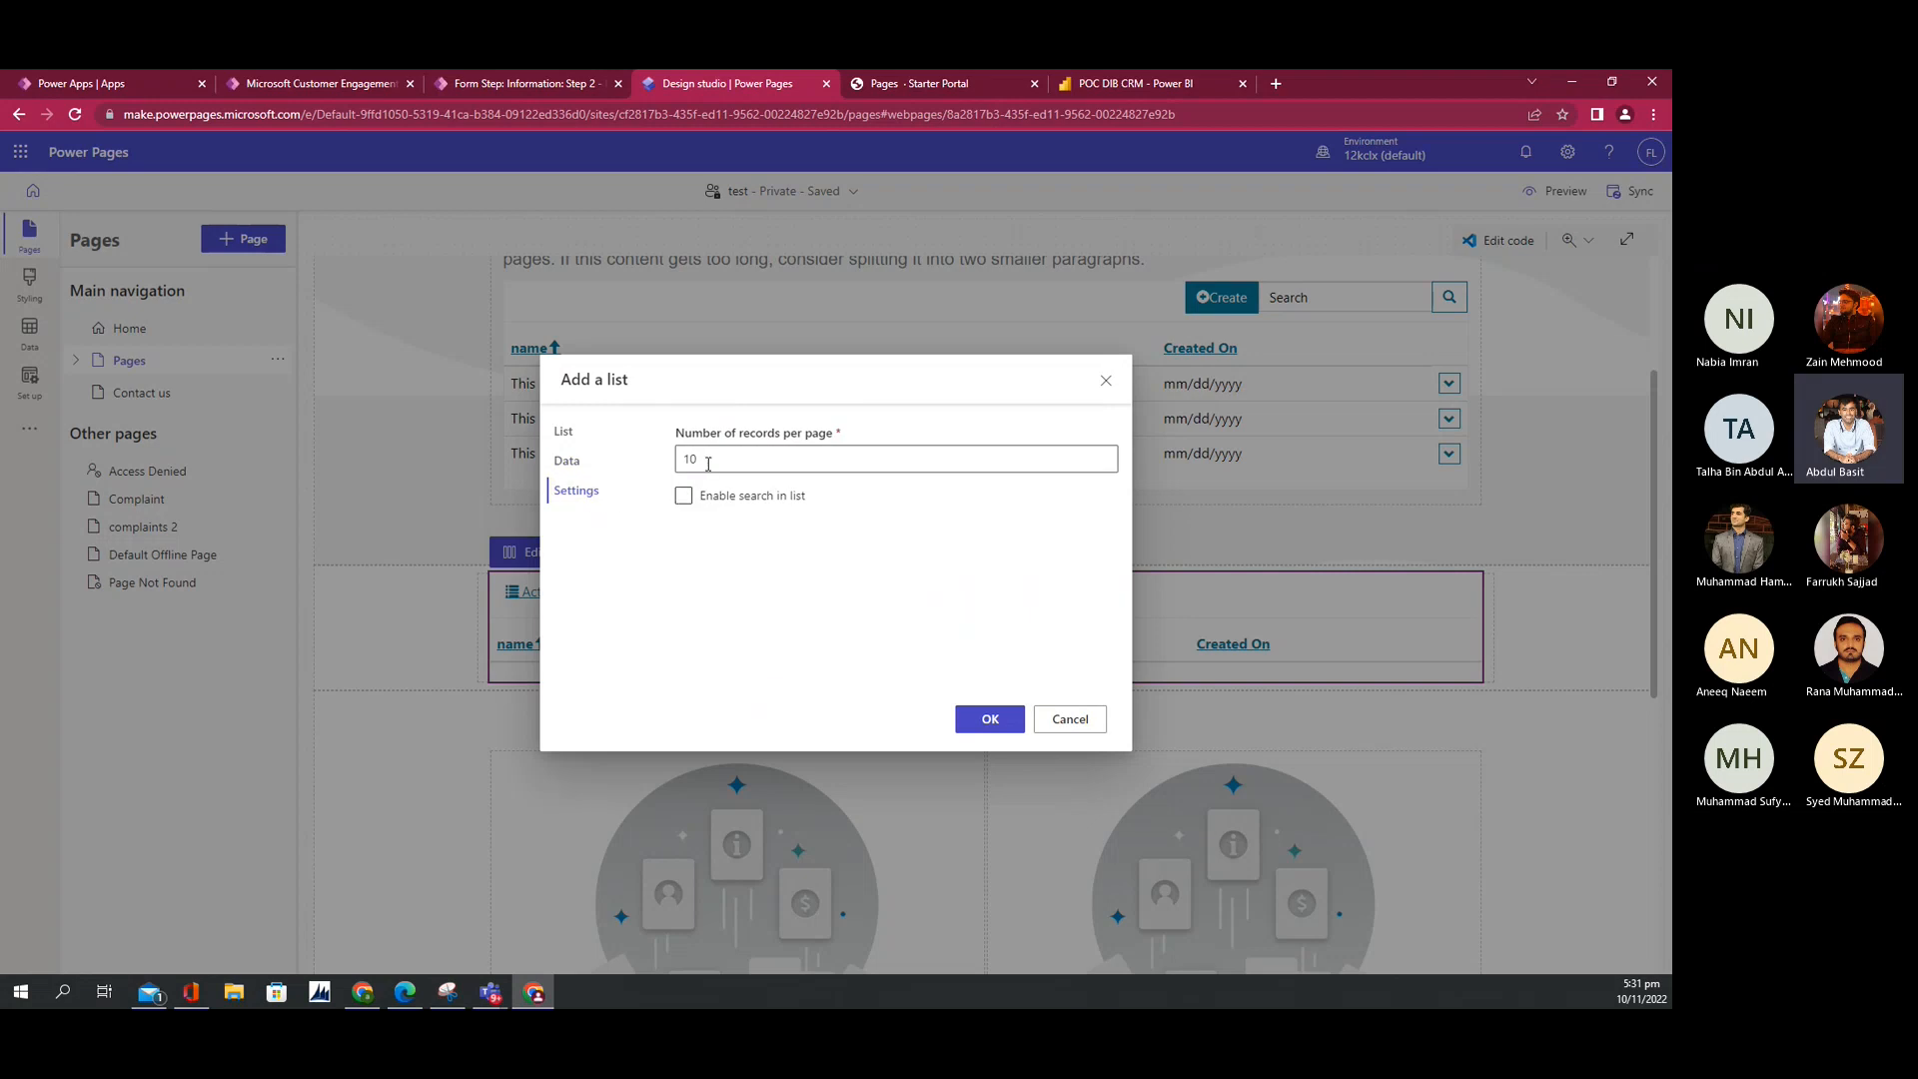
drag(707, 464, 694, 462)
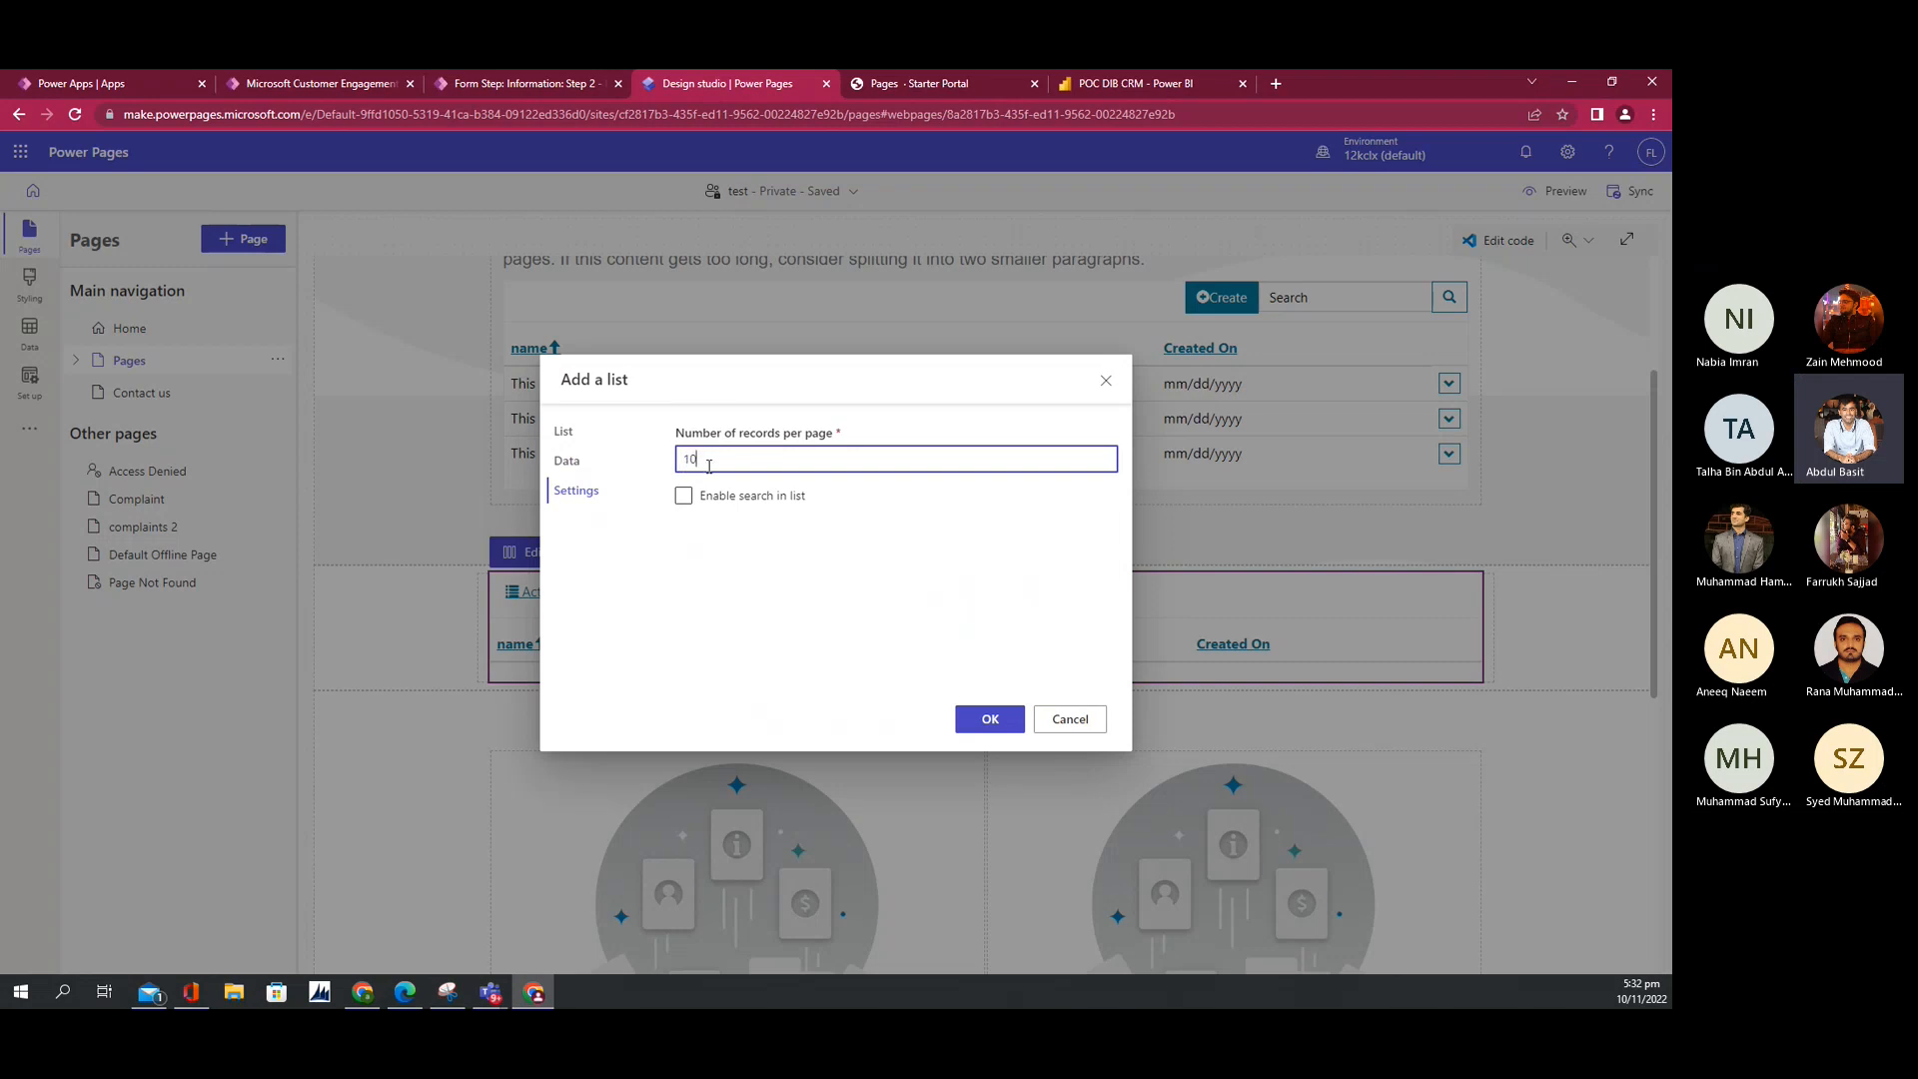
click(684, 496)
click(989, 722)
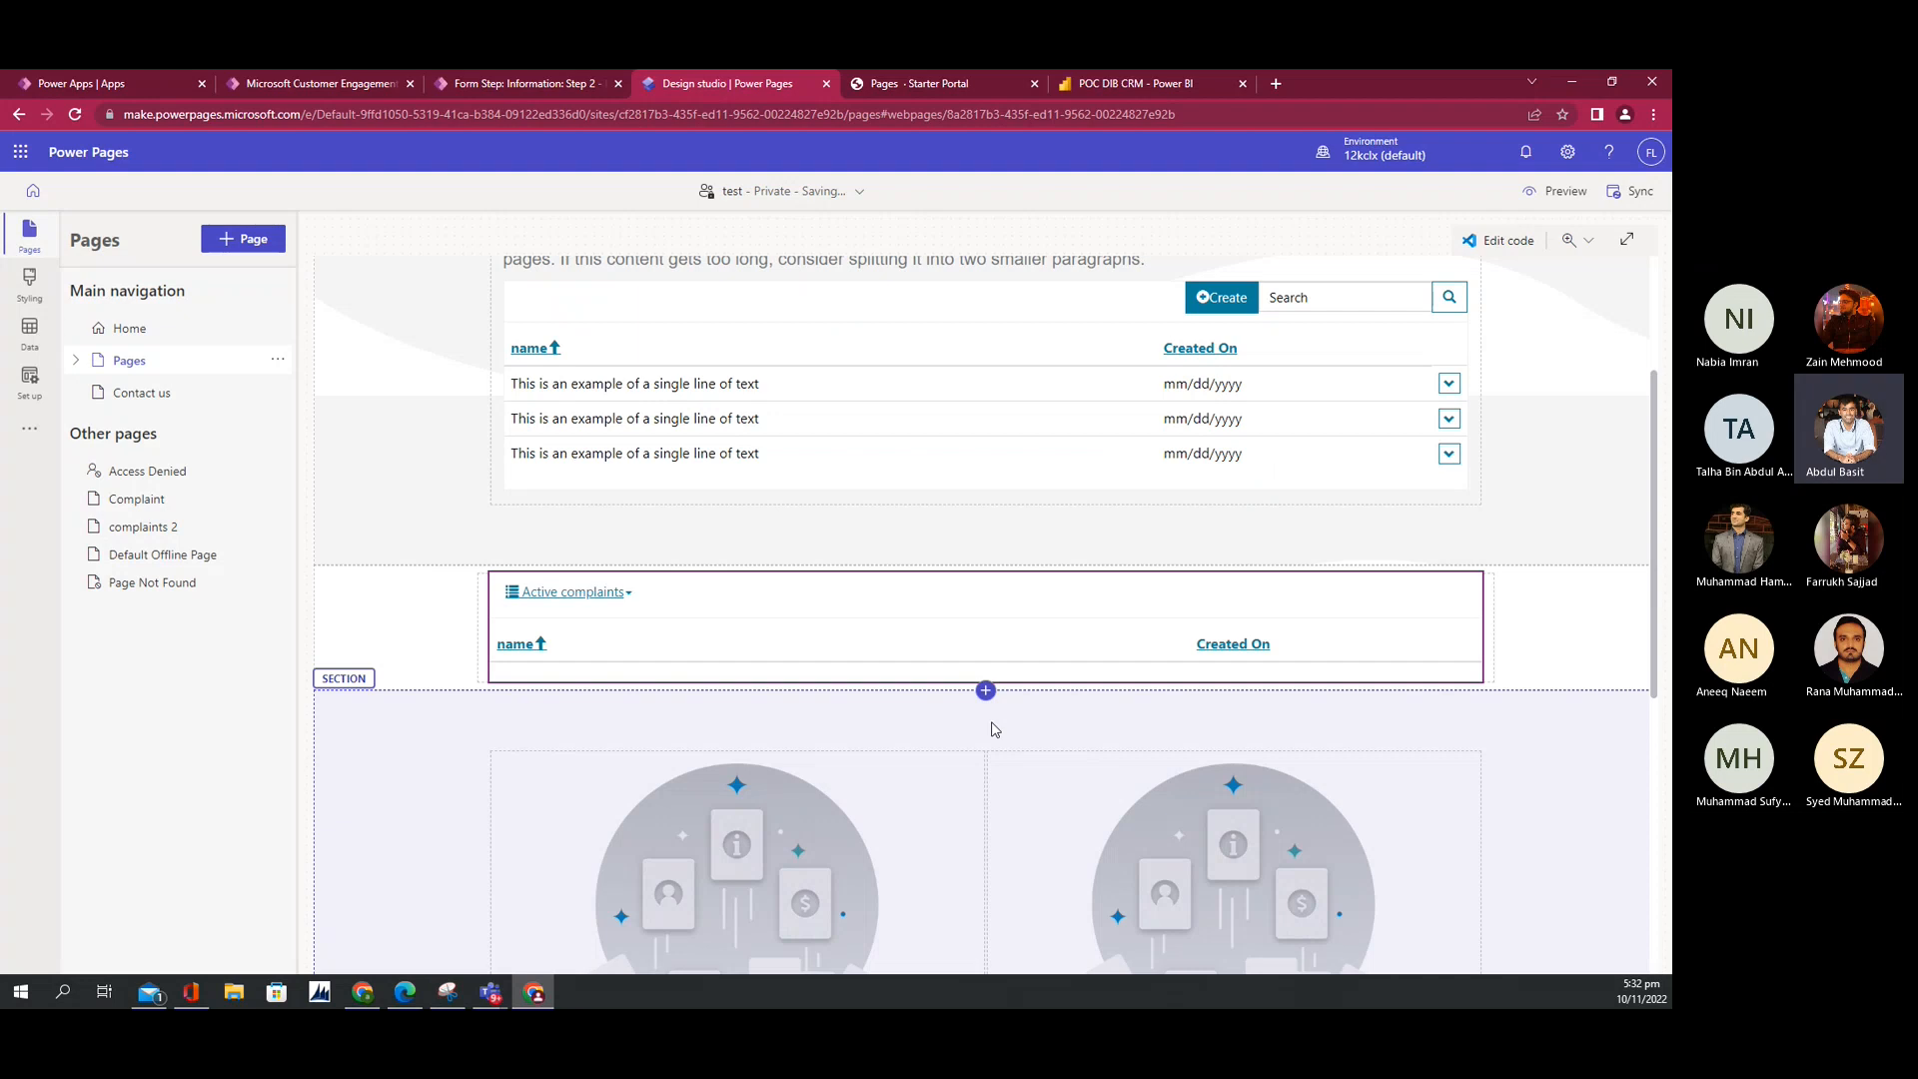
Step: Select the Active complaints list and preview the site at desktop size
click(1340, 613)
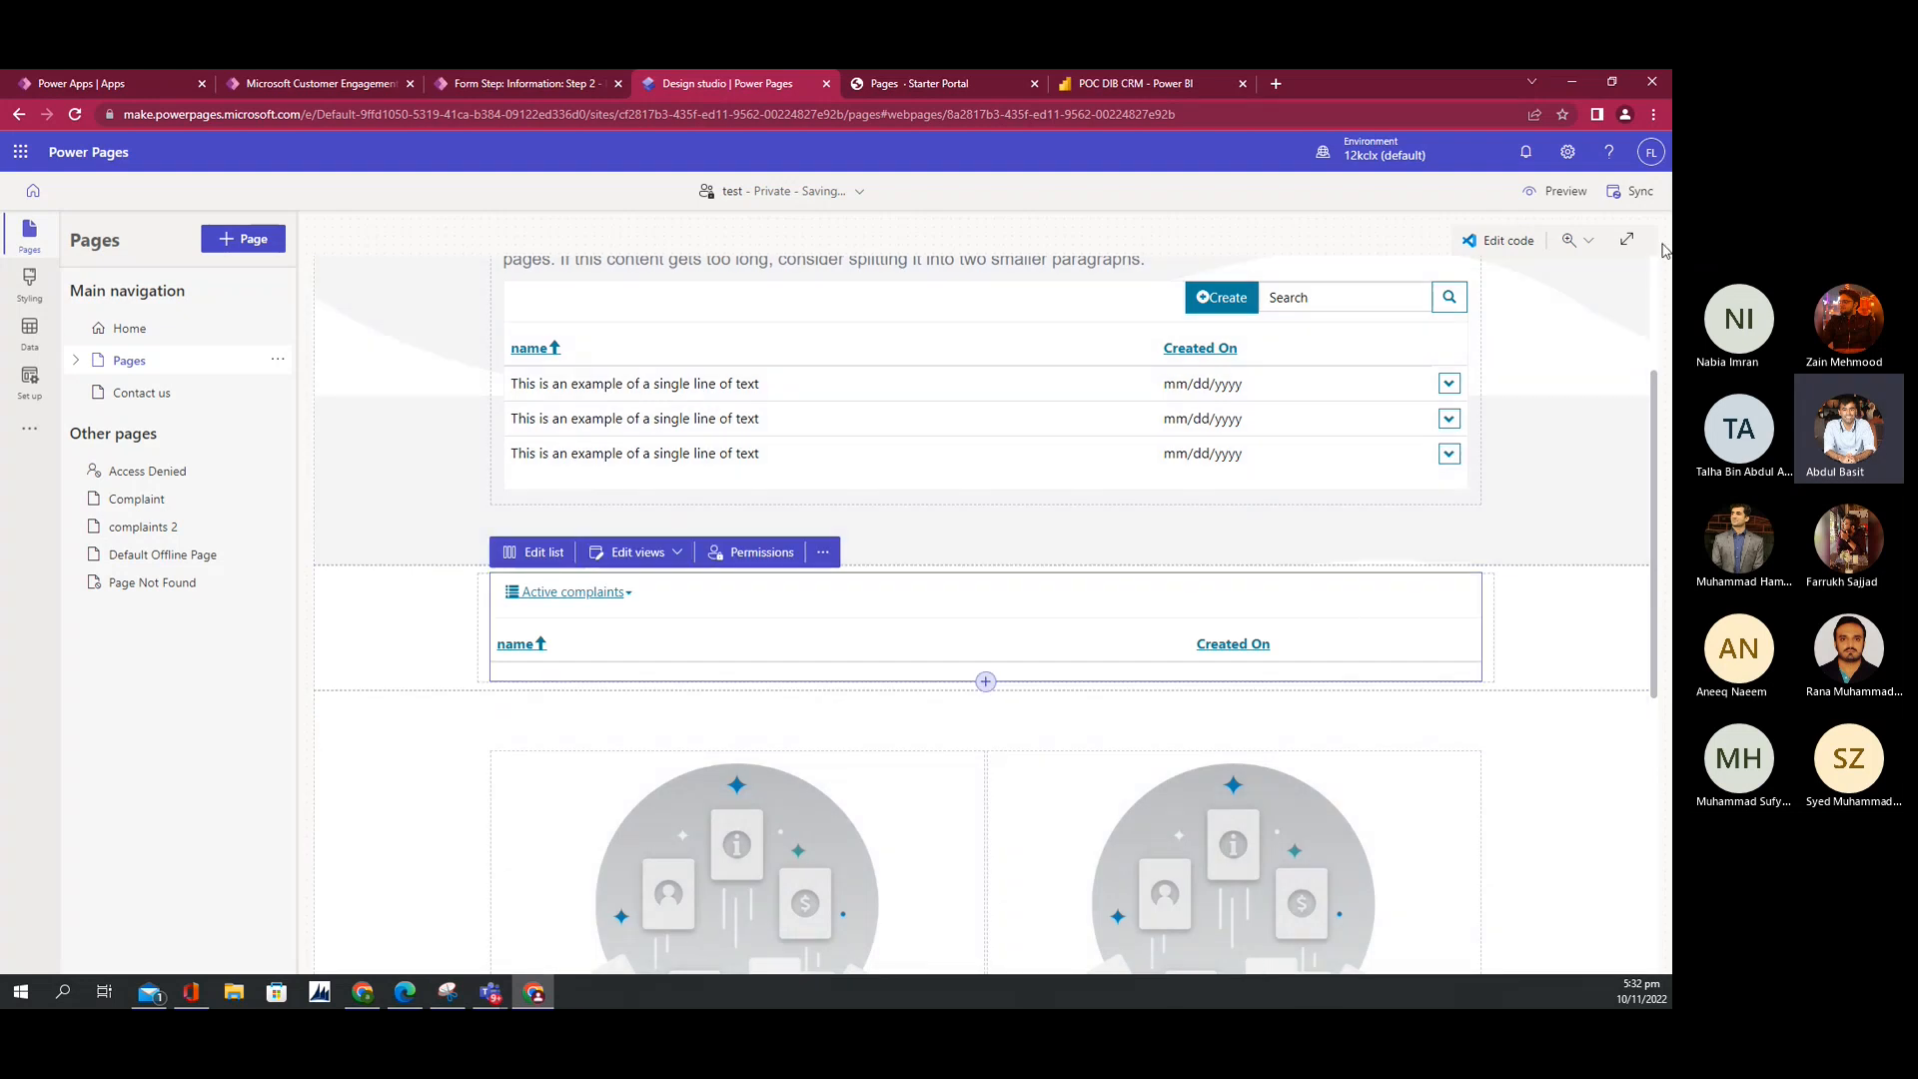
click(1555, 191)
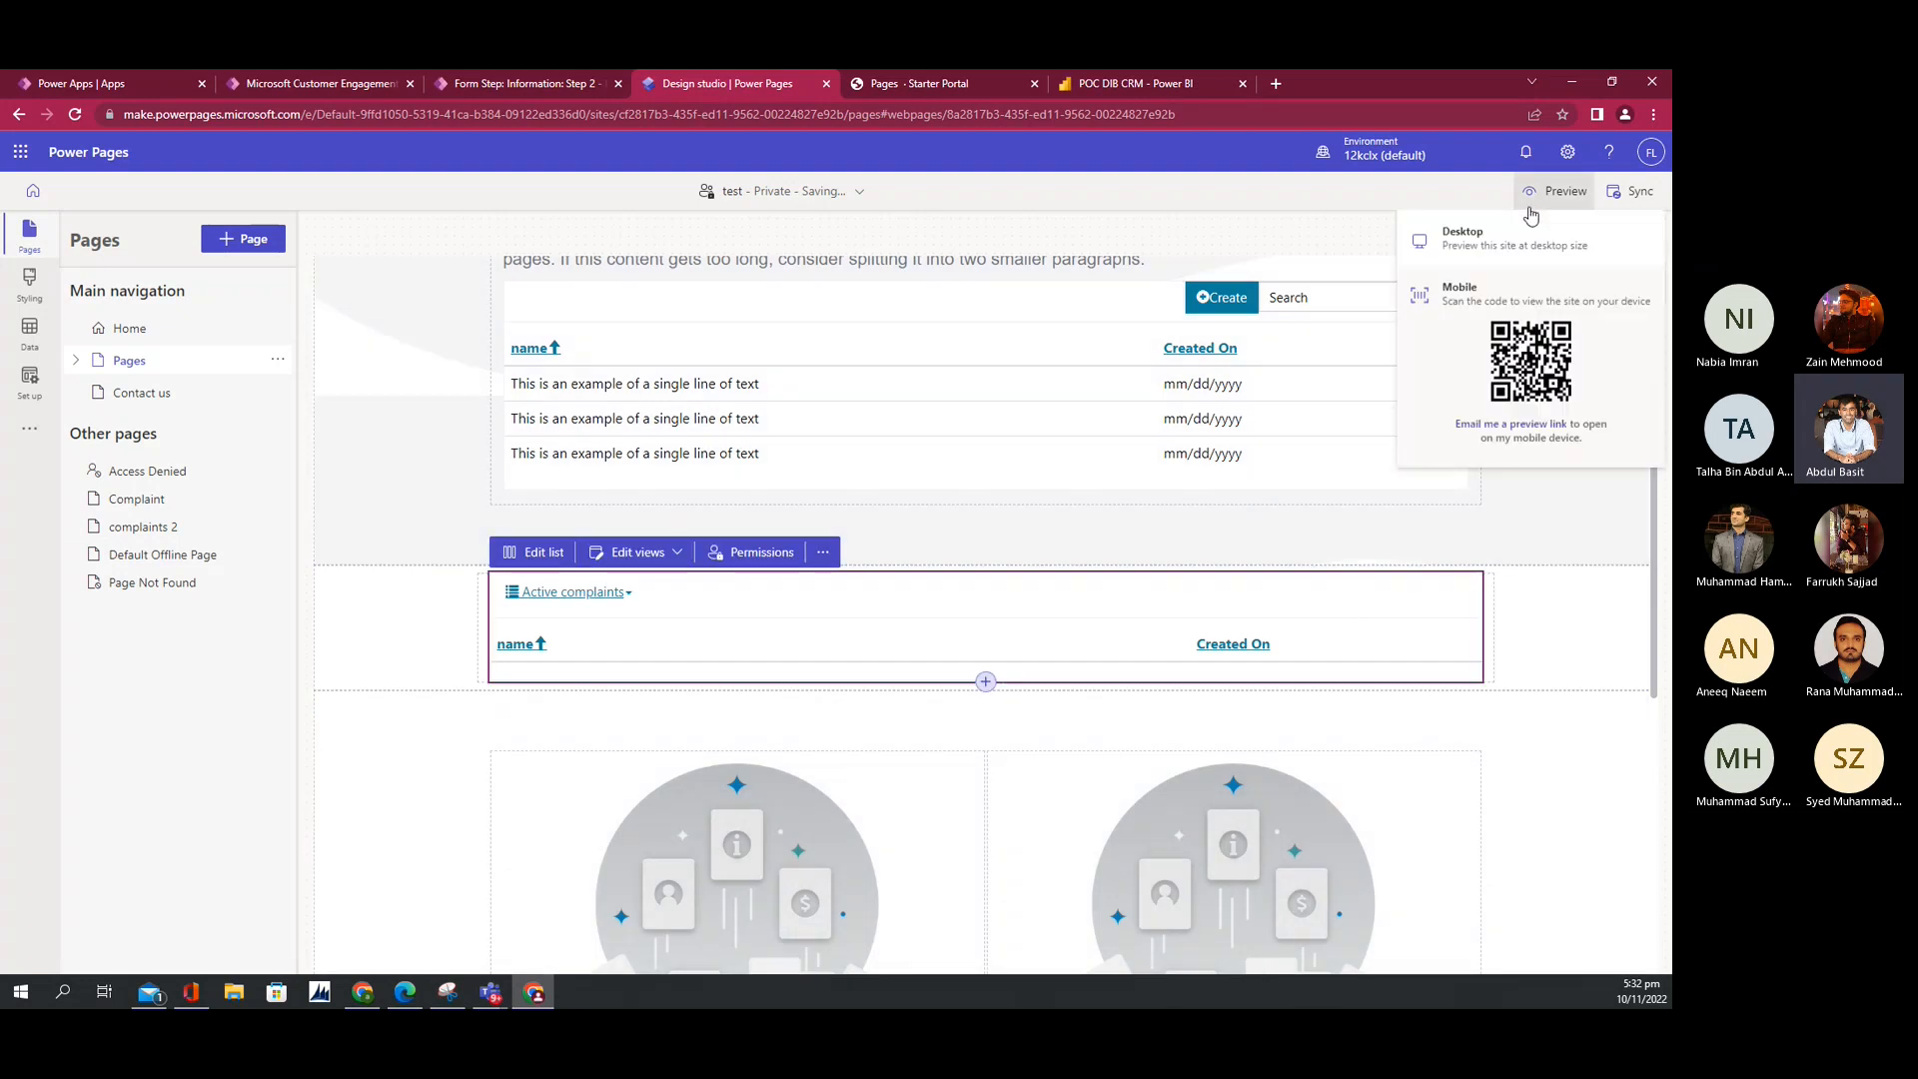
click(1451, 249)
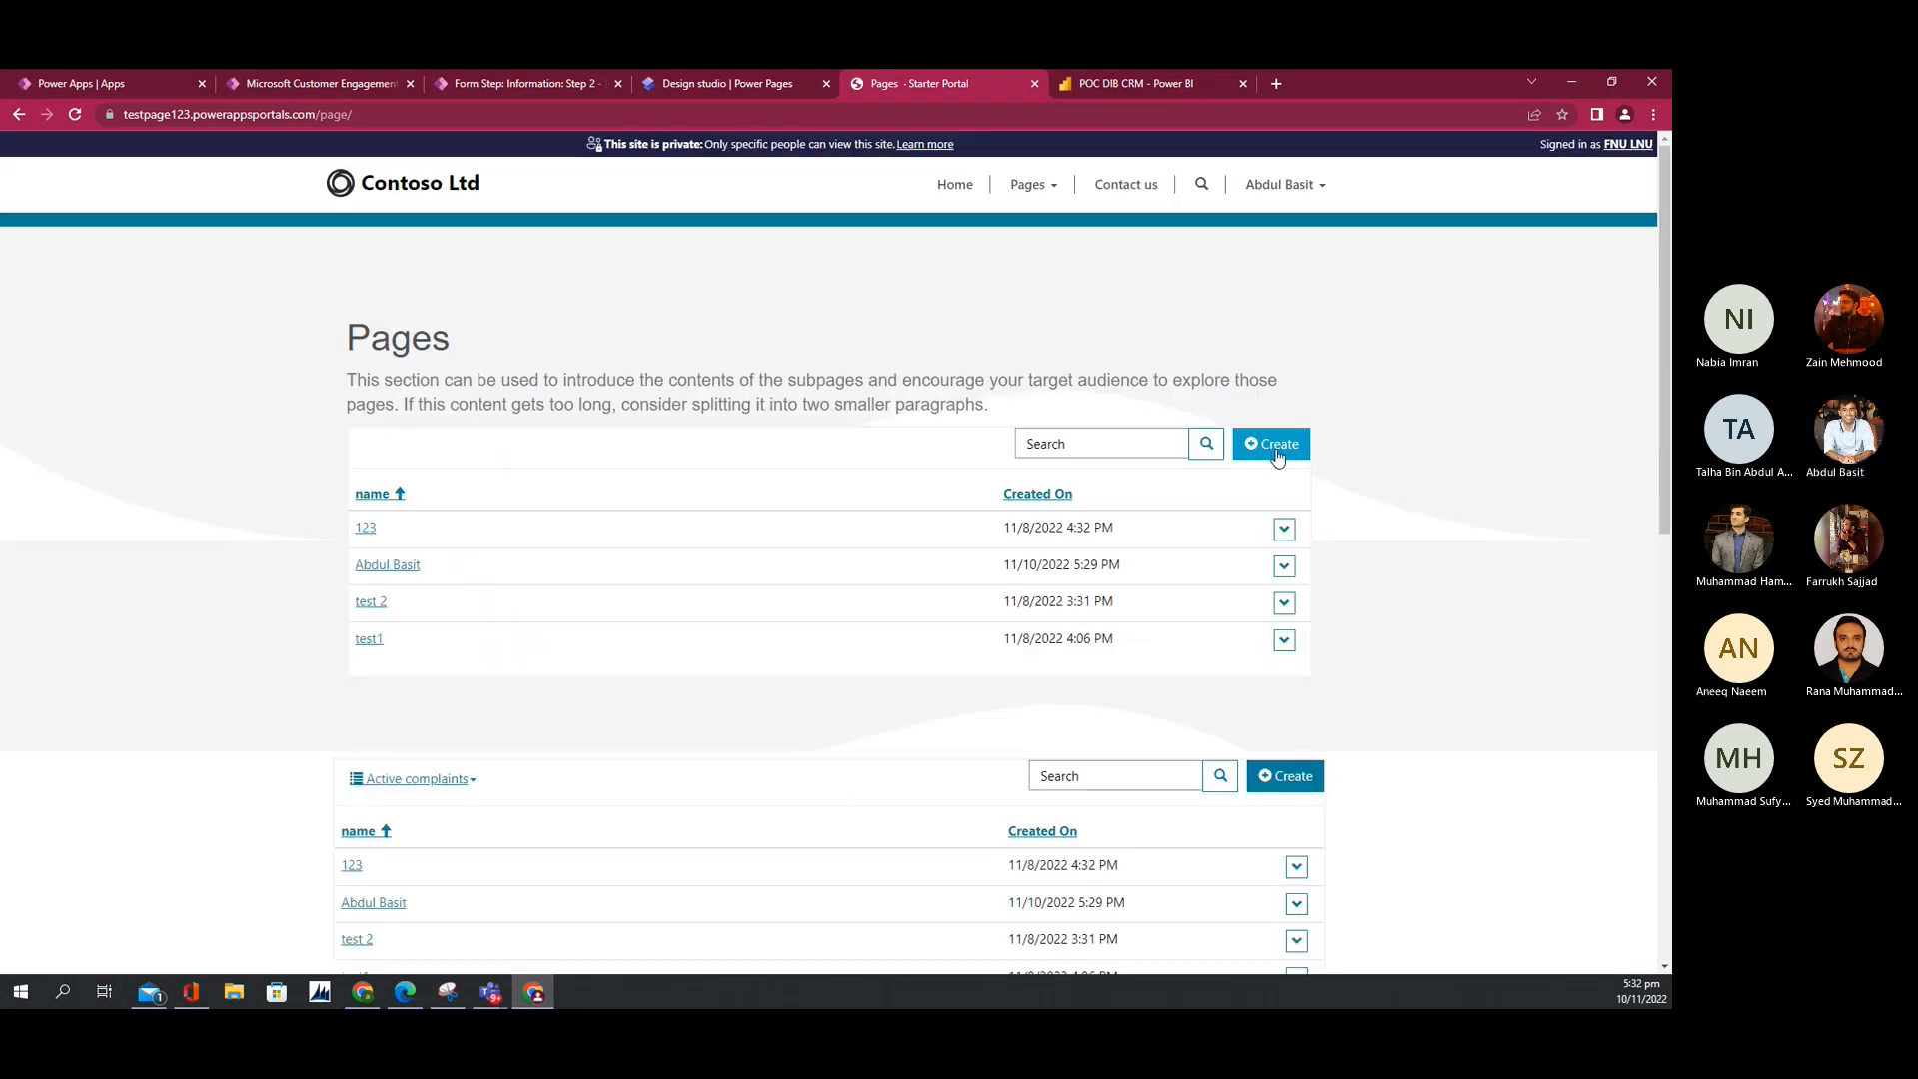
scroll(1249, 747, down, 1)
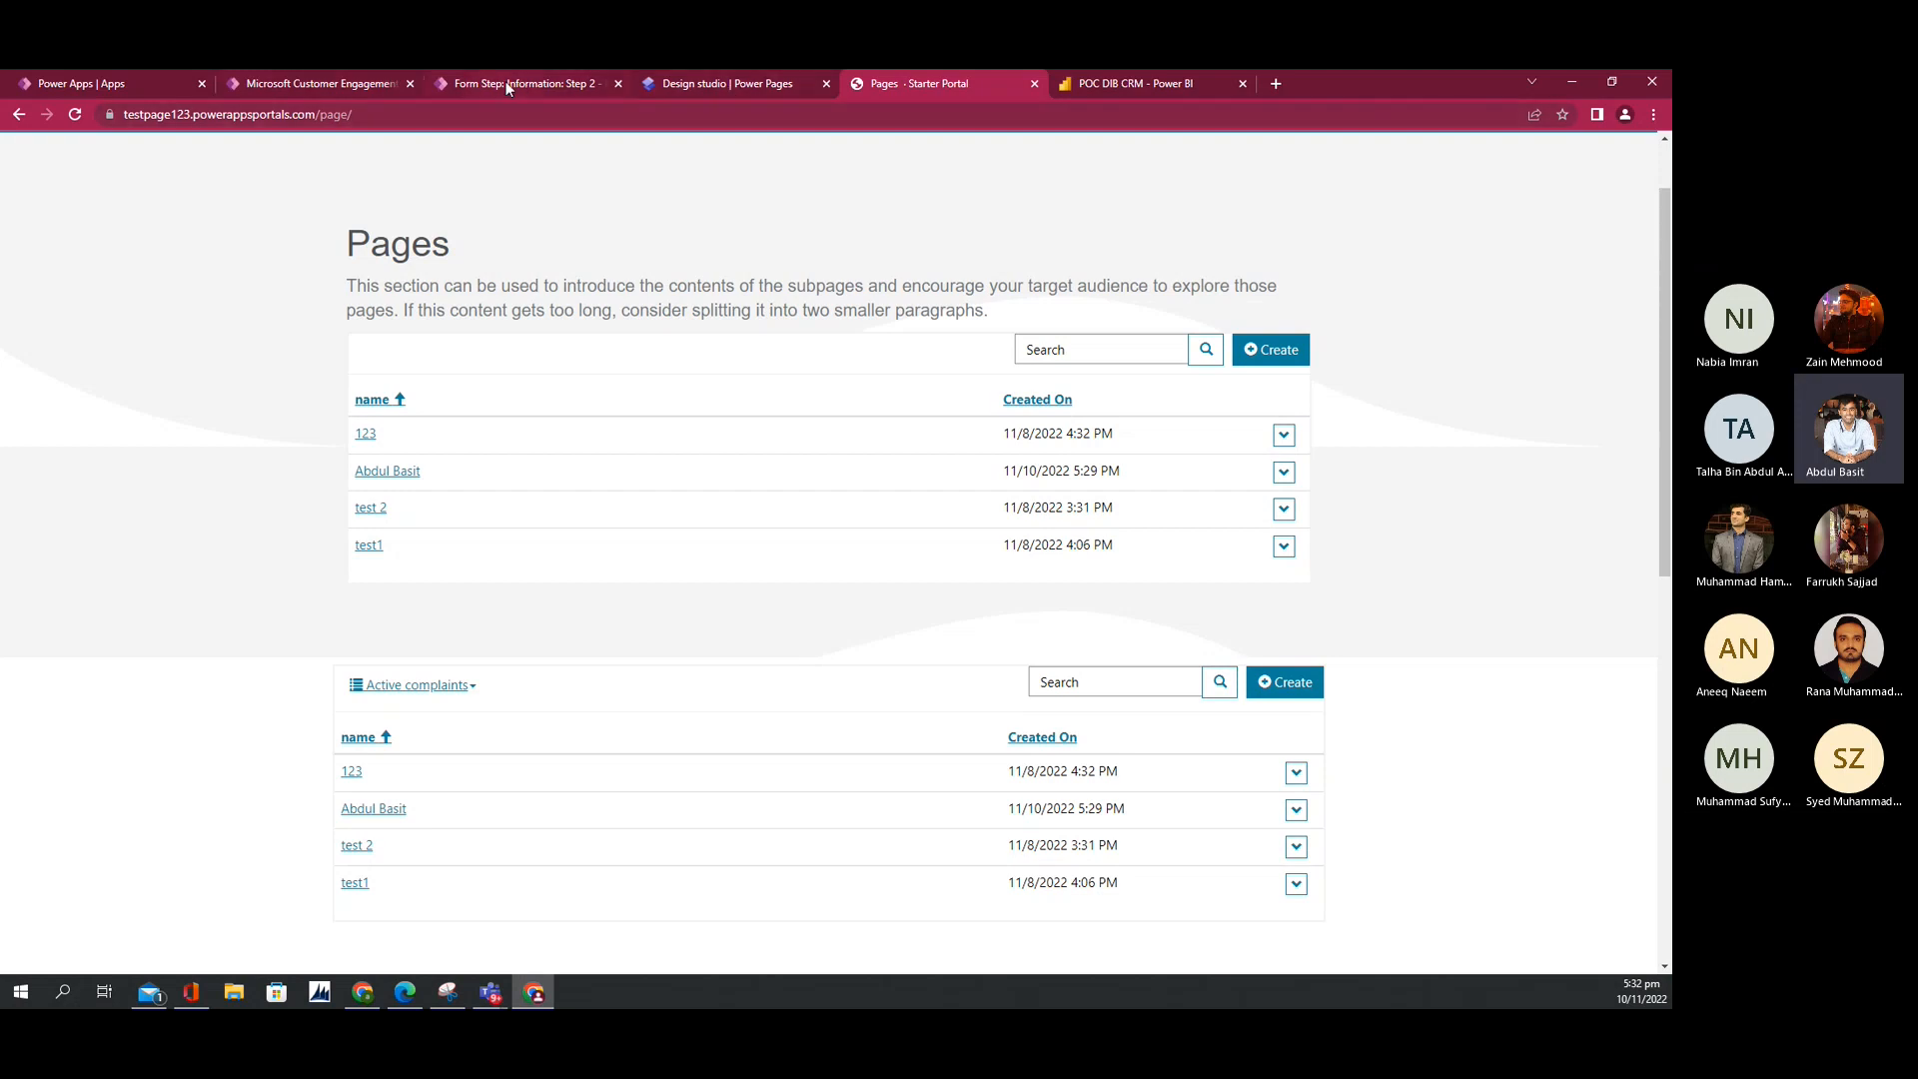
Step: View and then edit record 123 from its row actions, closing each pop-up
click(1284, 435)
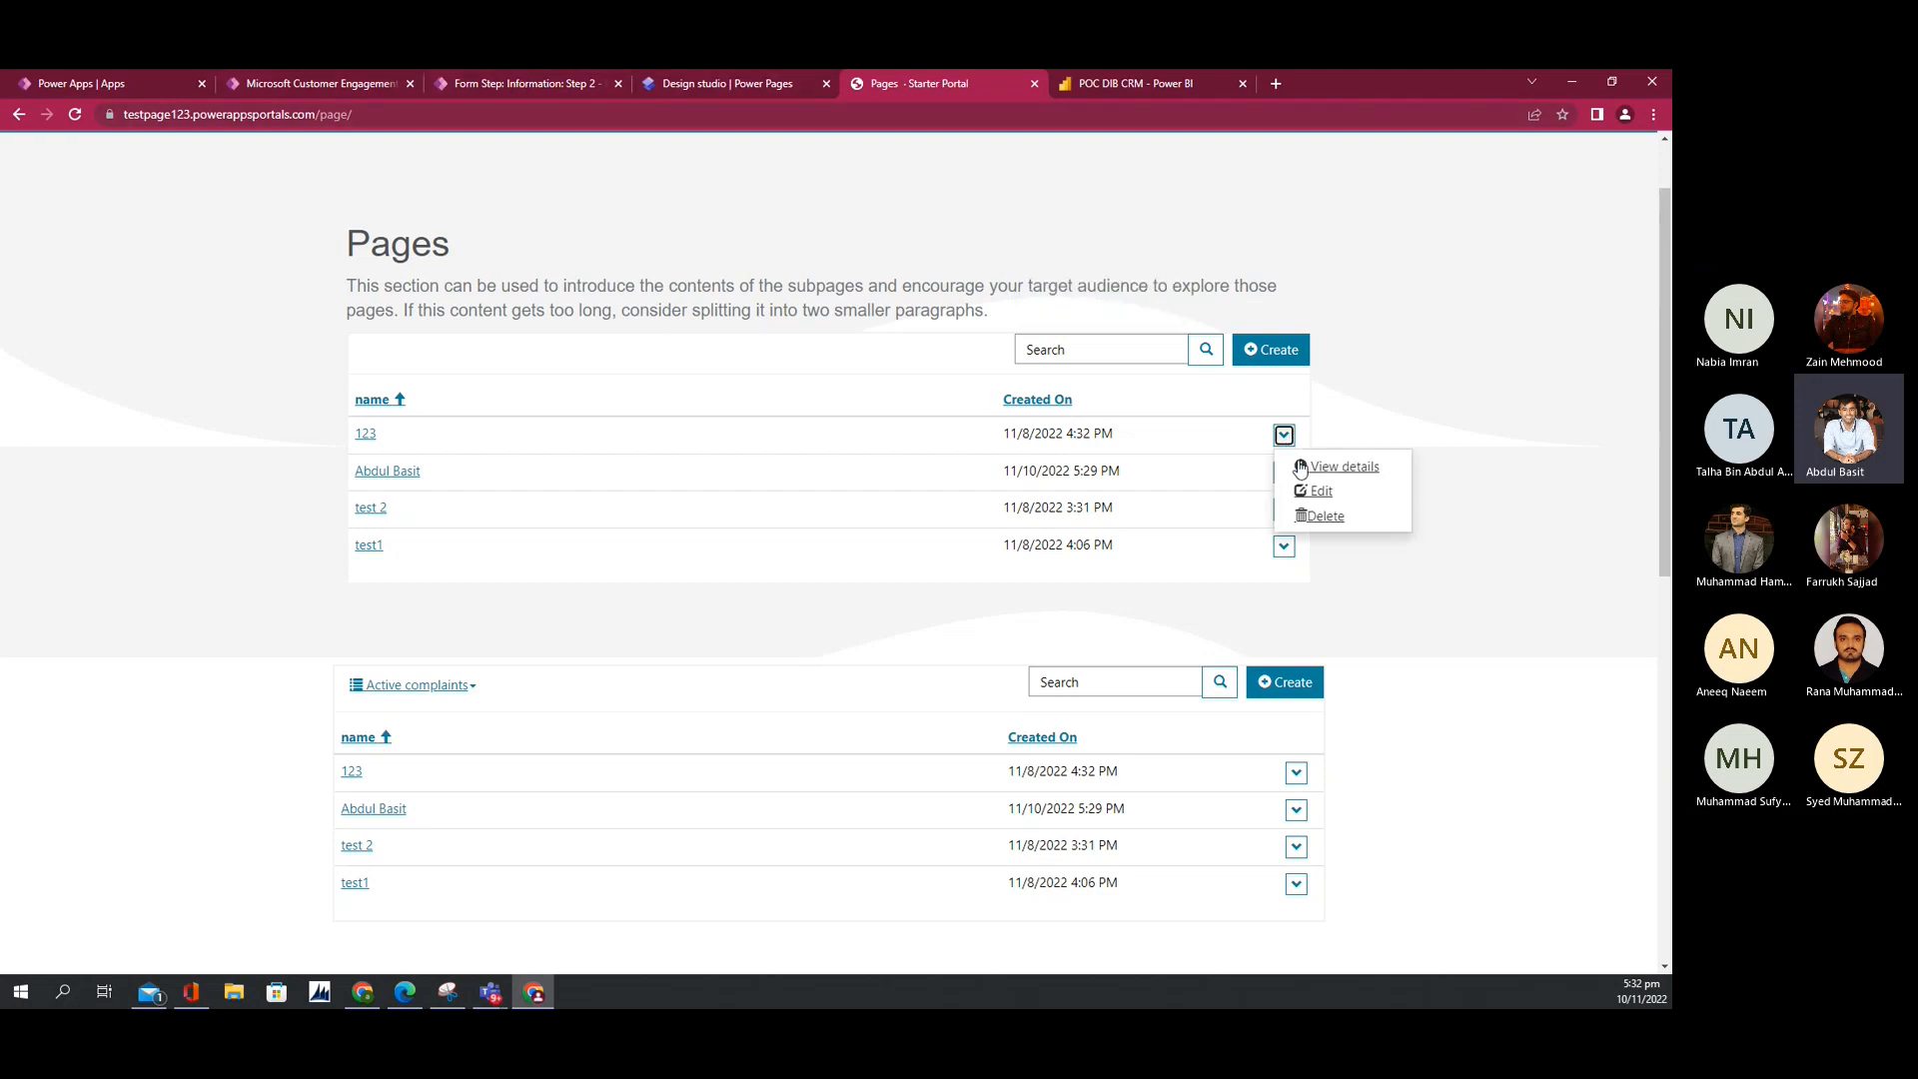
click(1312, 470)
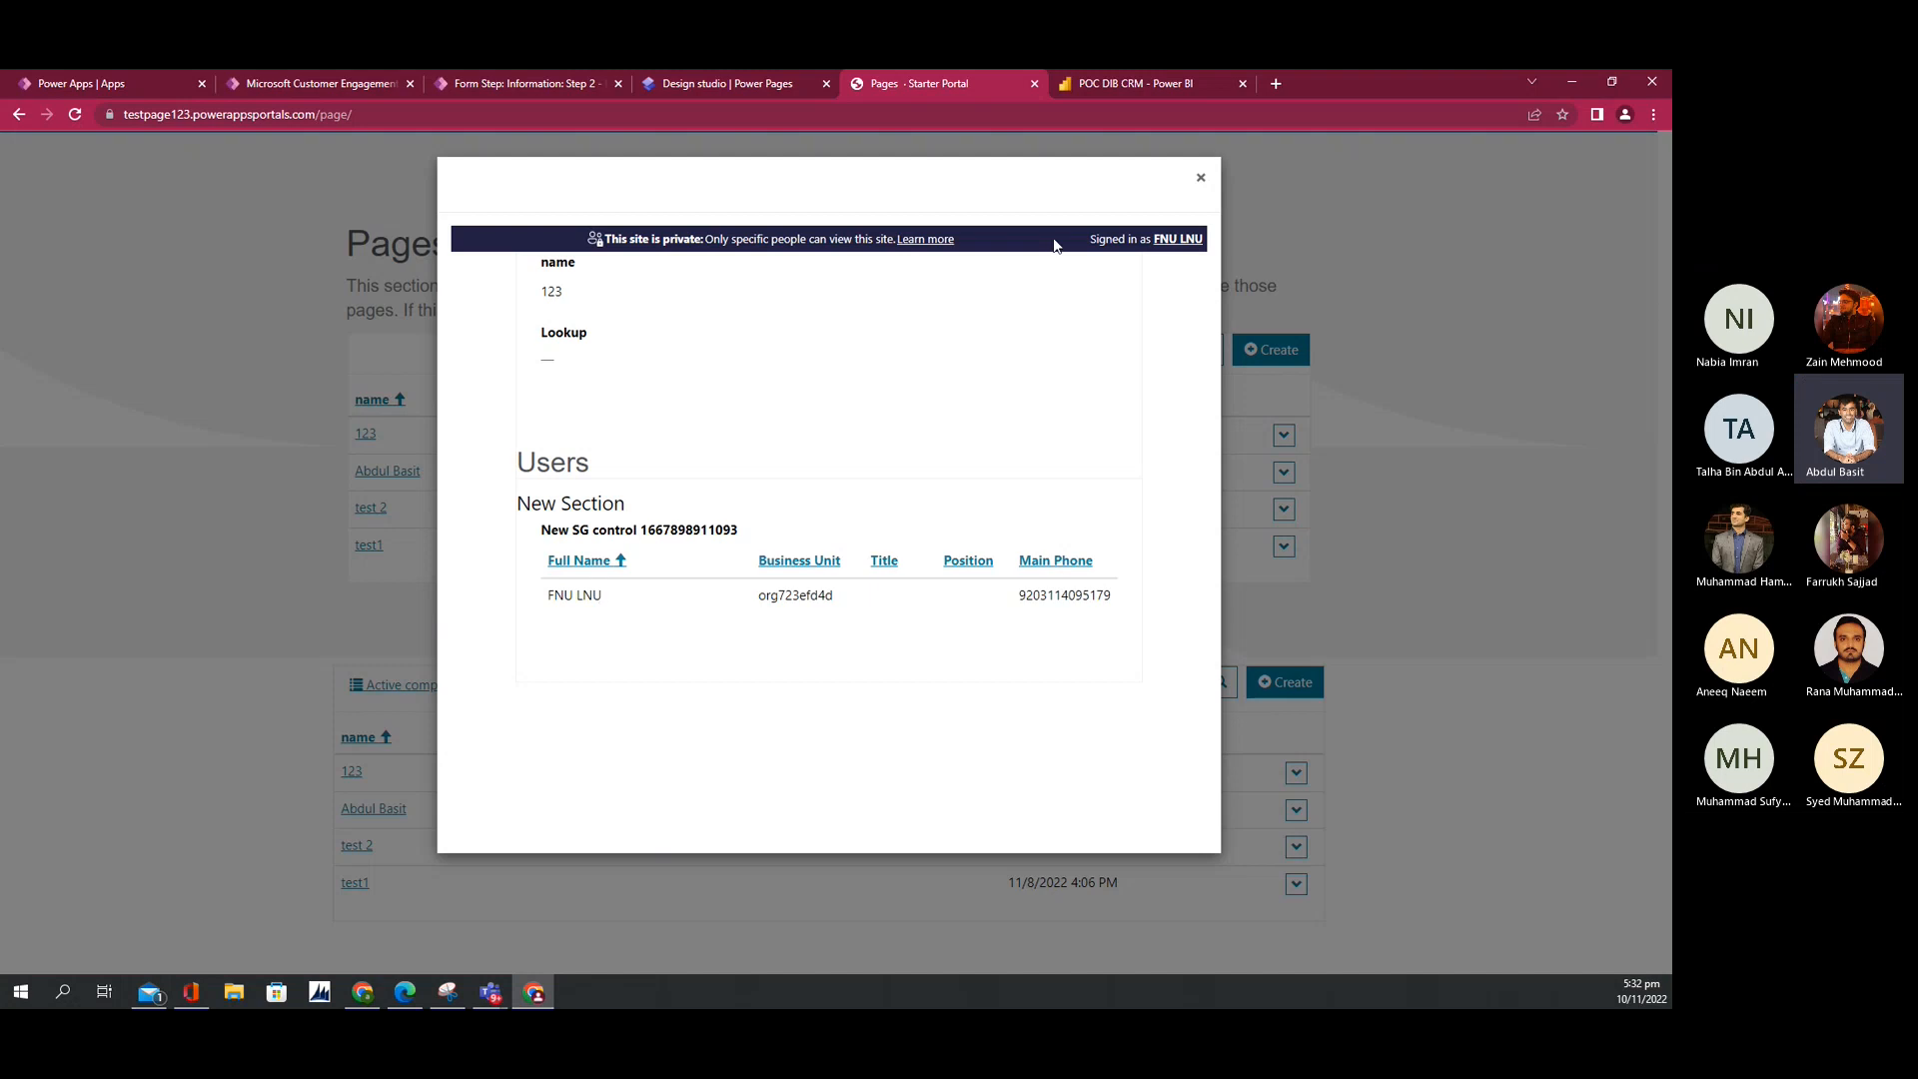
click(1200, 178)
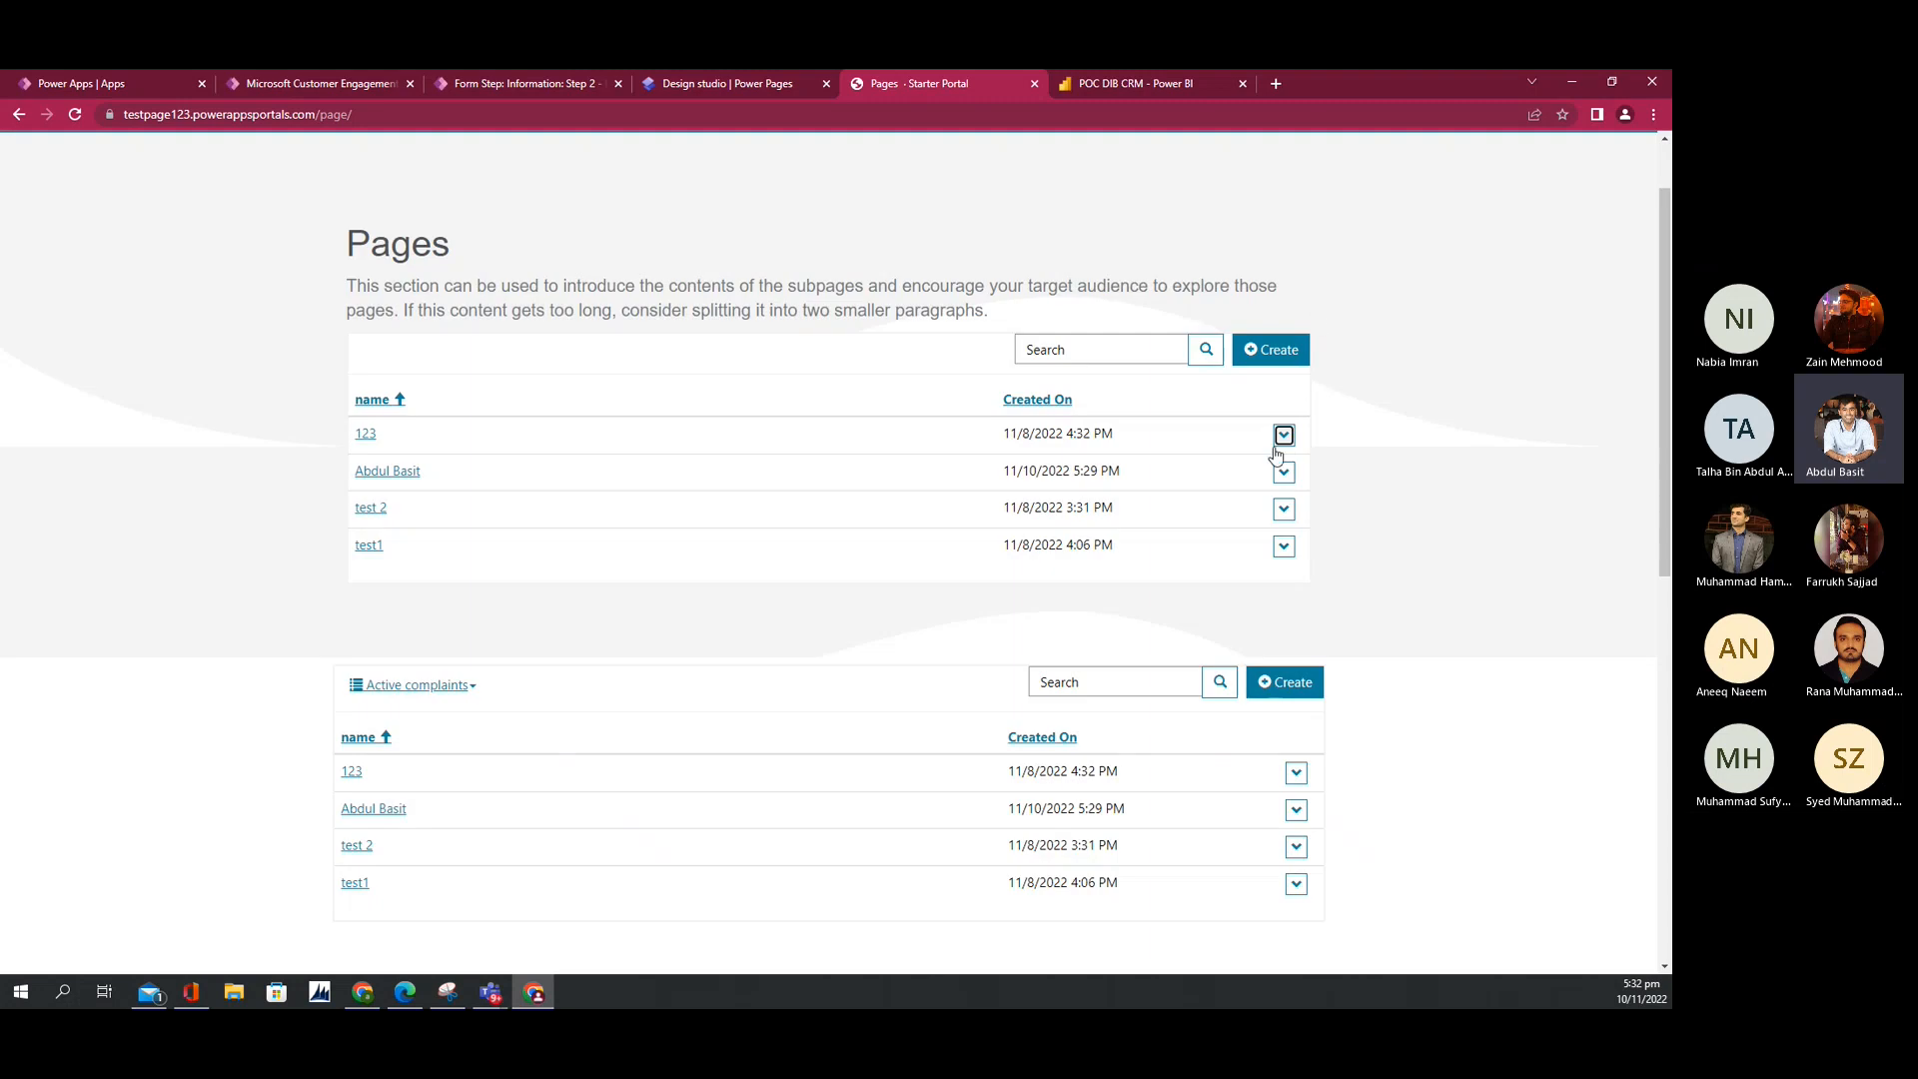
click(1282, 436)
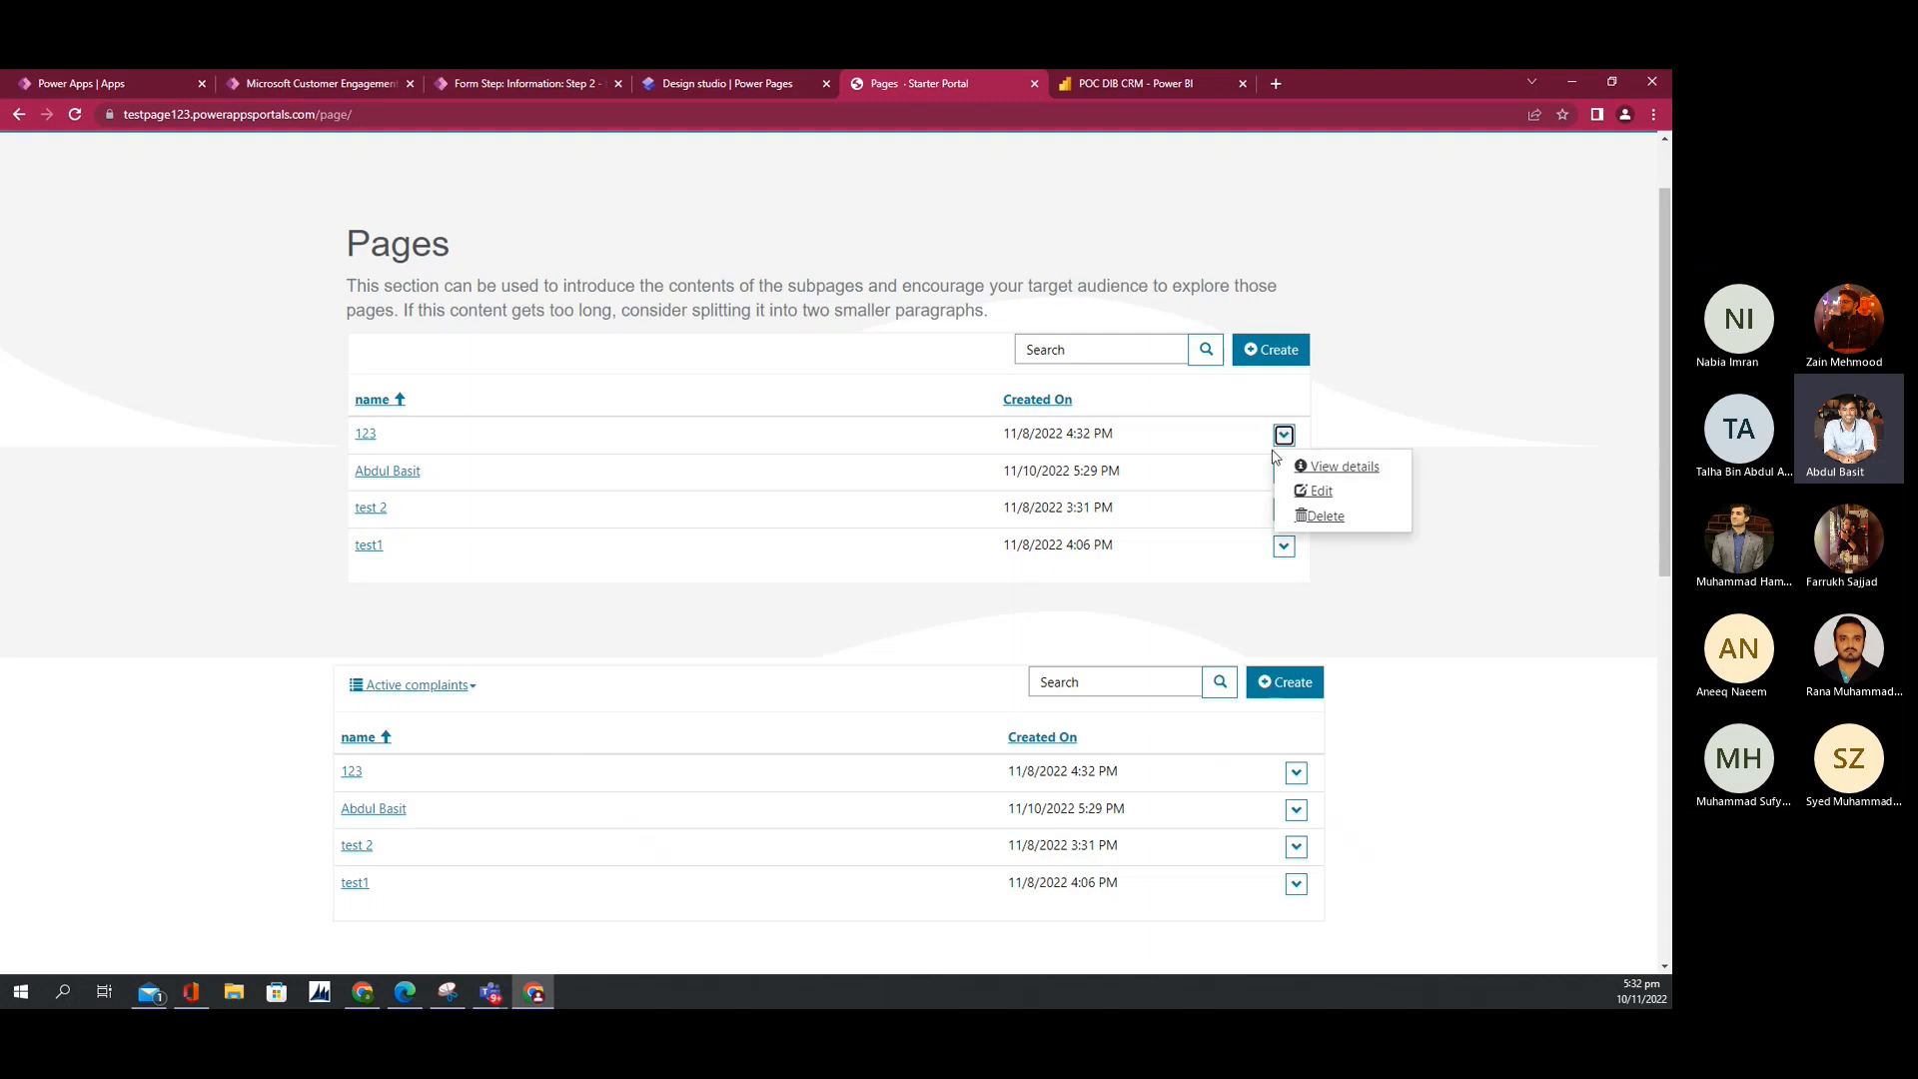
click(1302, 489)
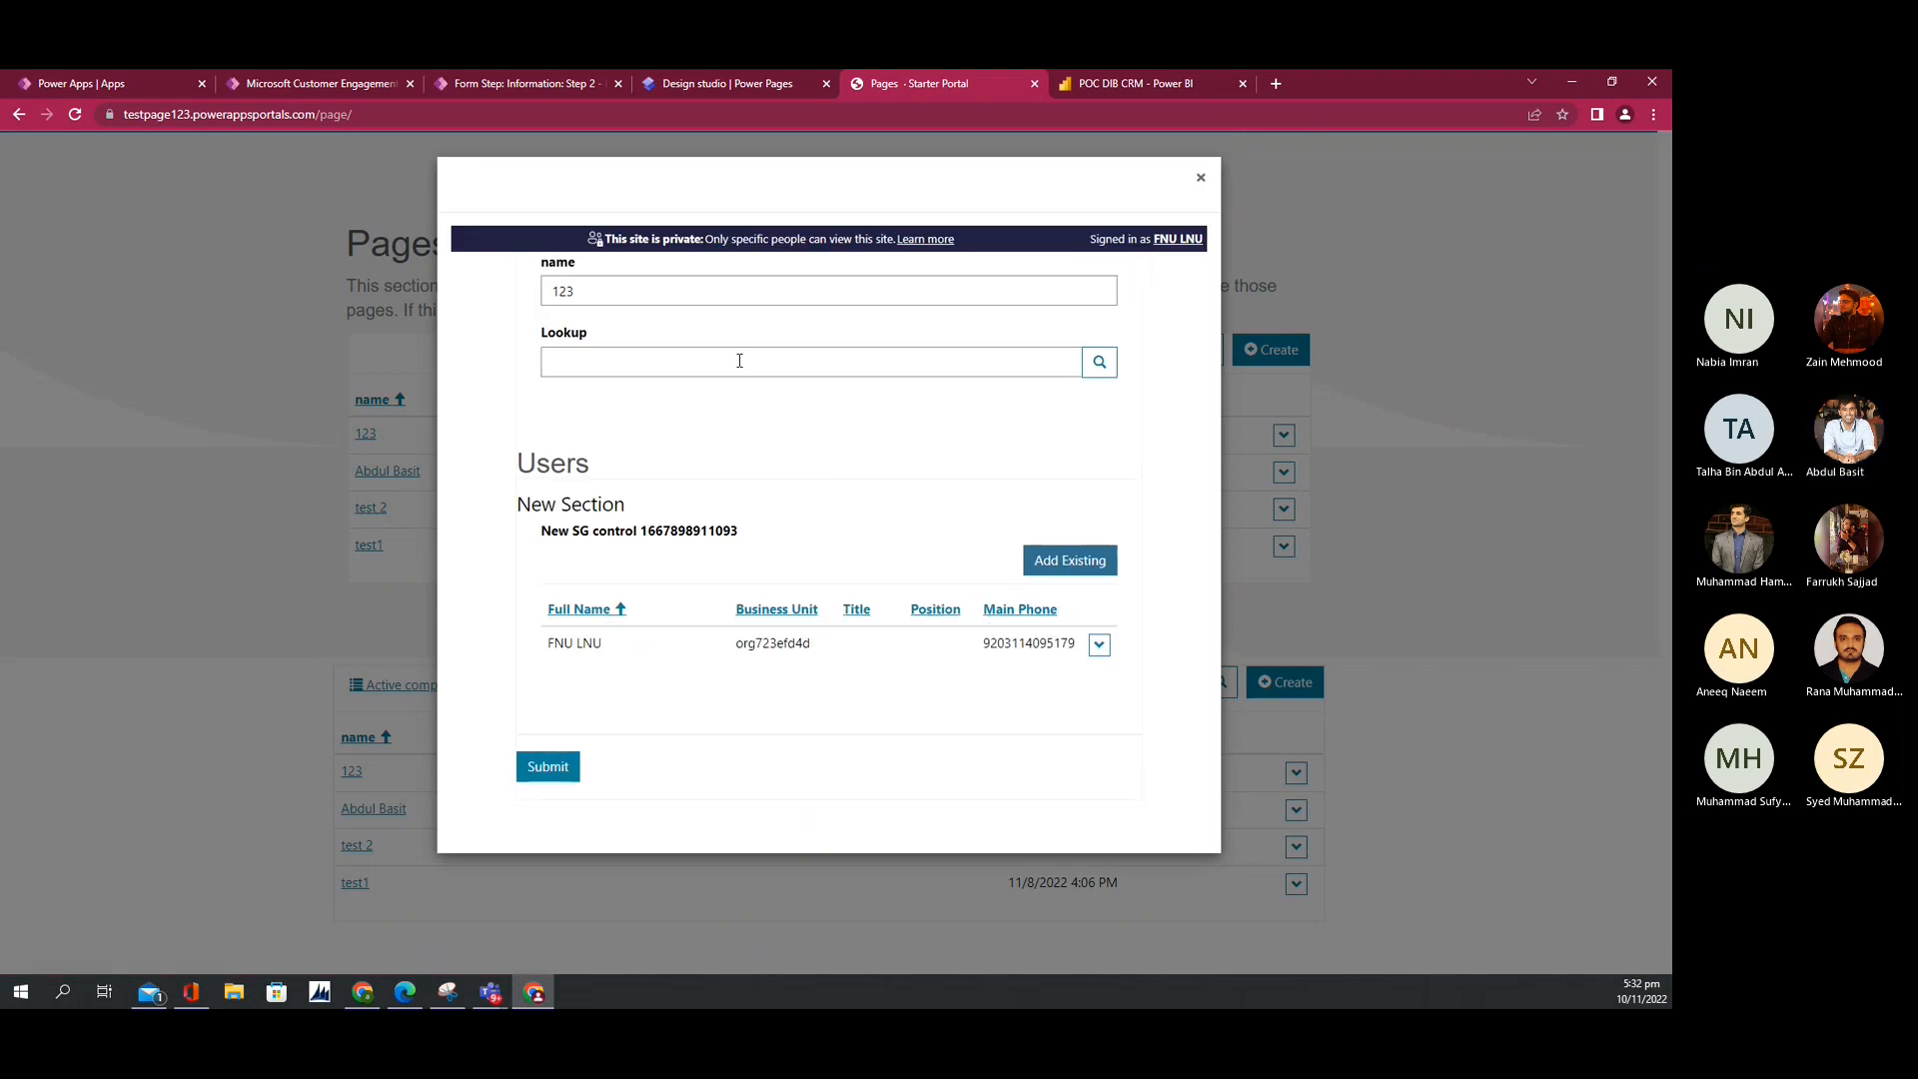
click(1099, 644)
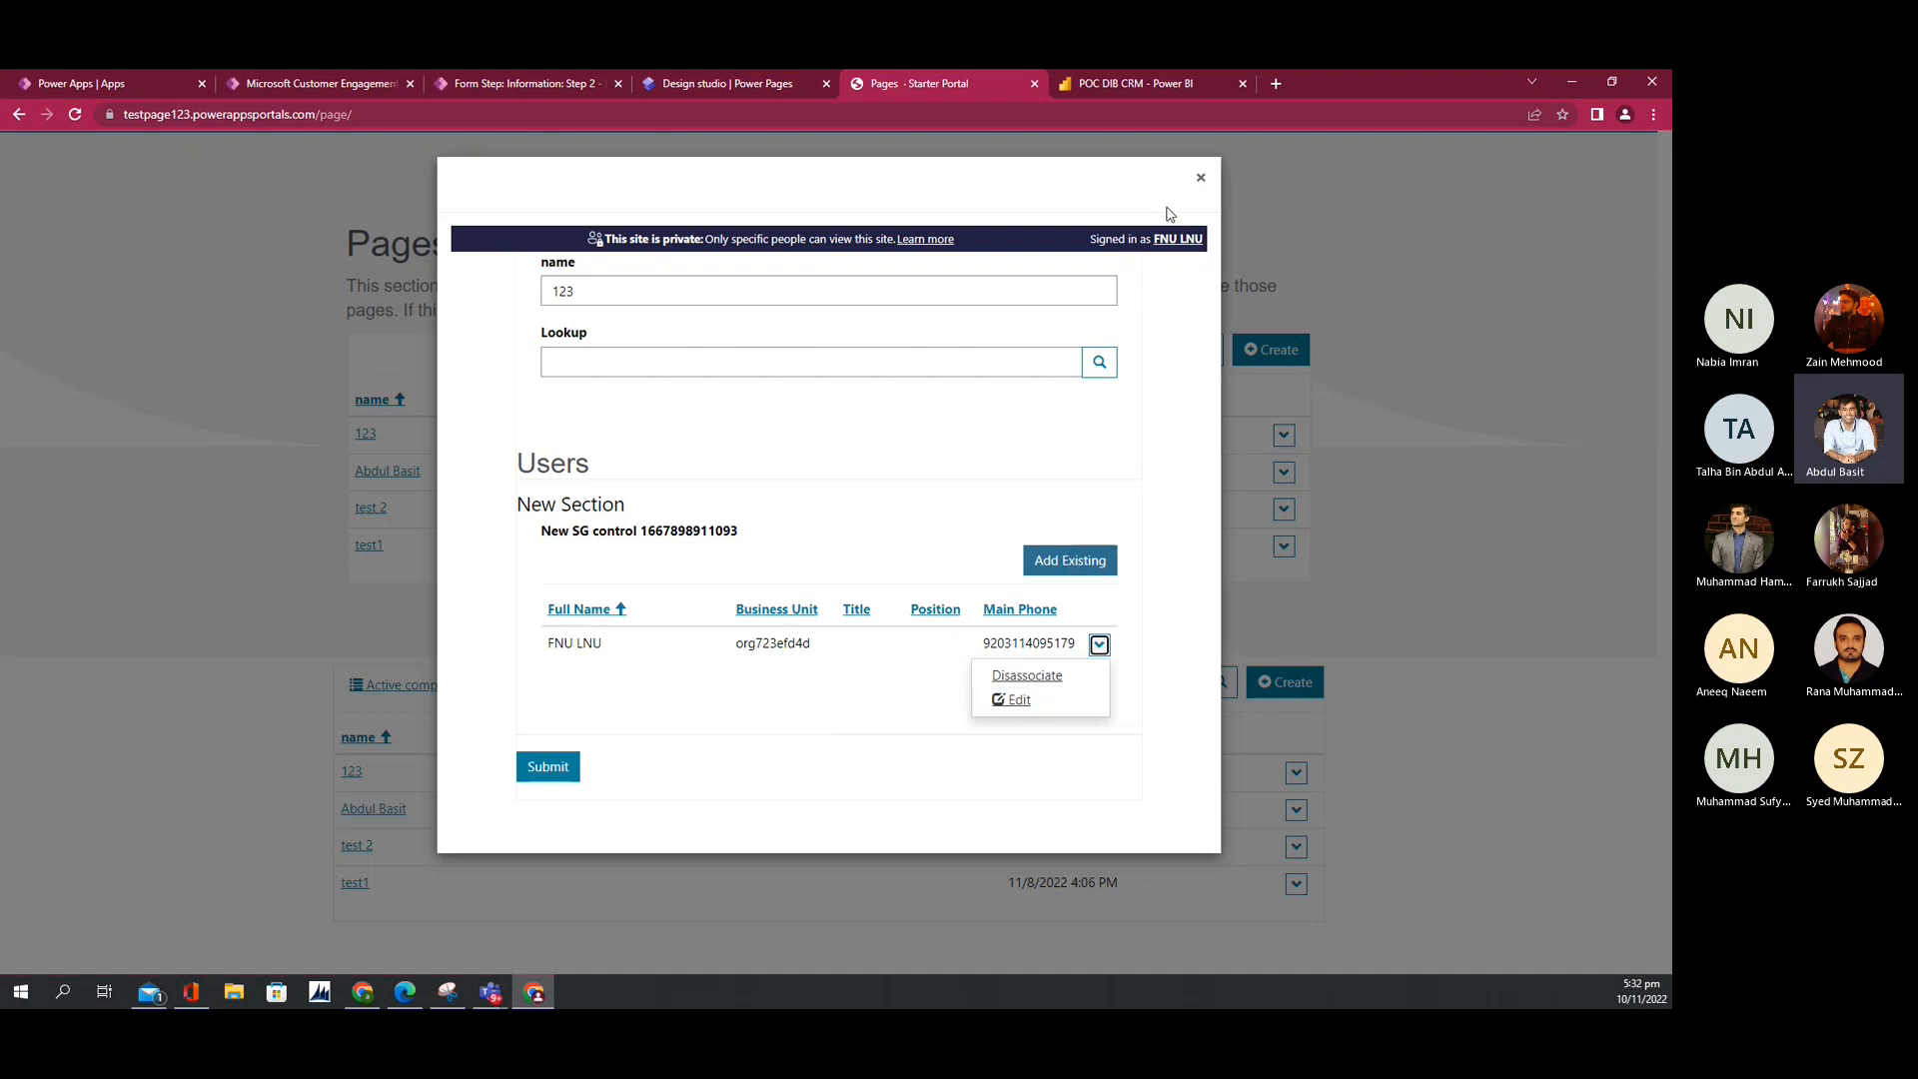
click(1200, 178)
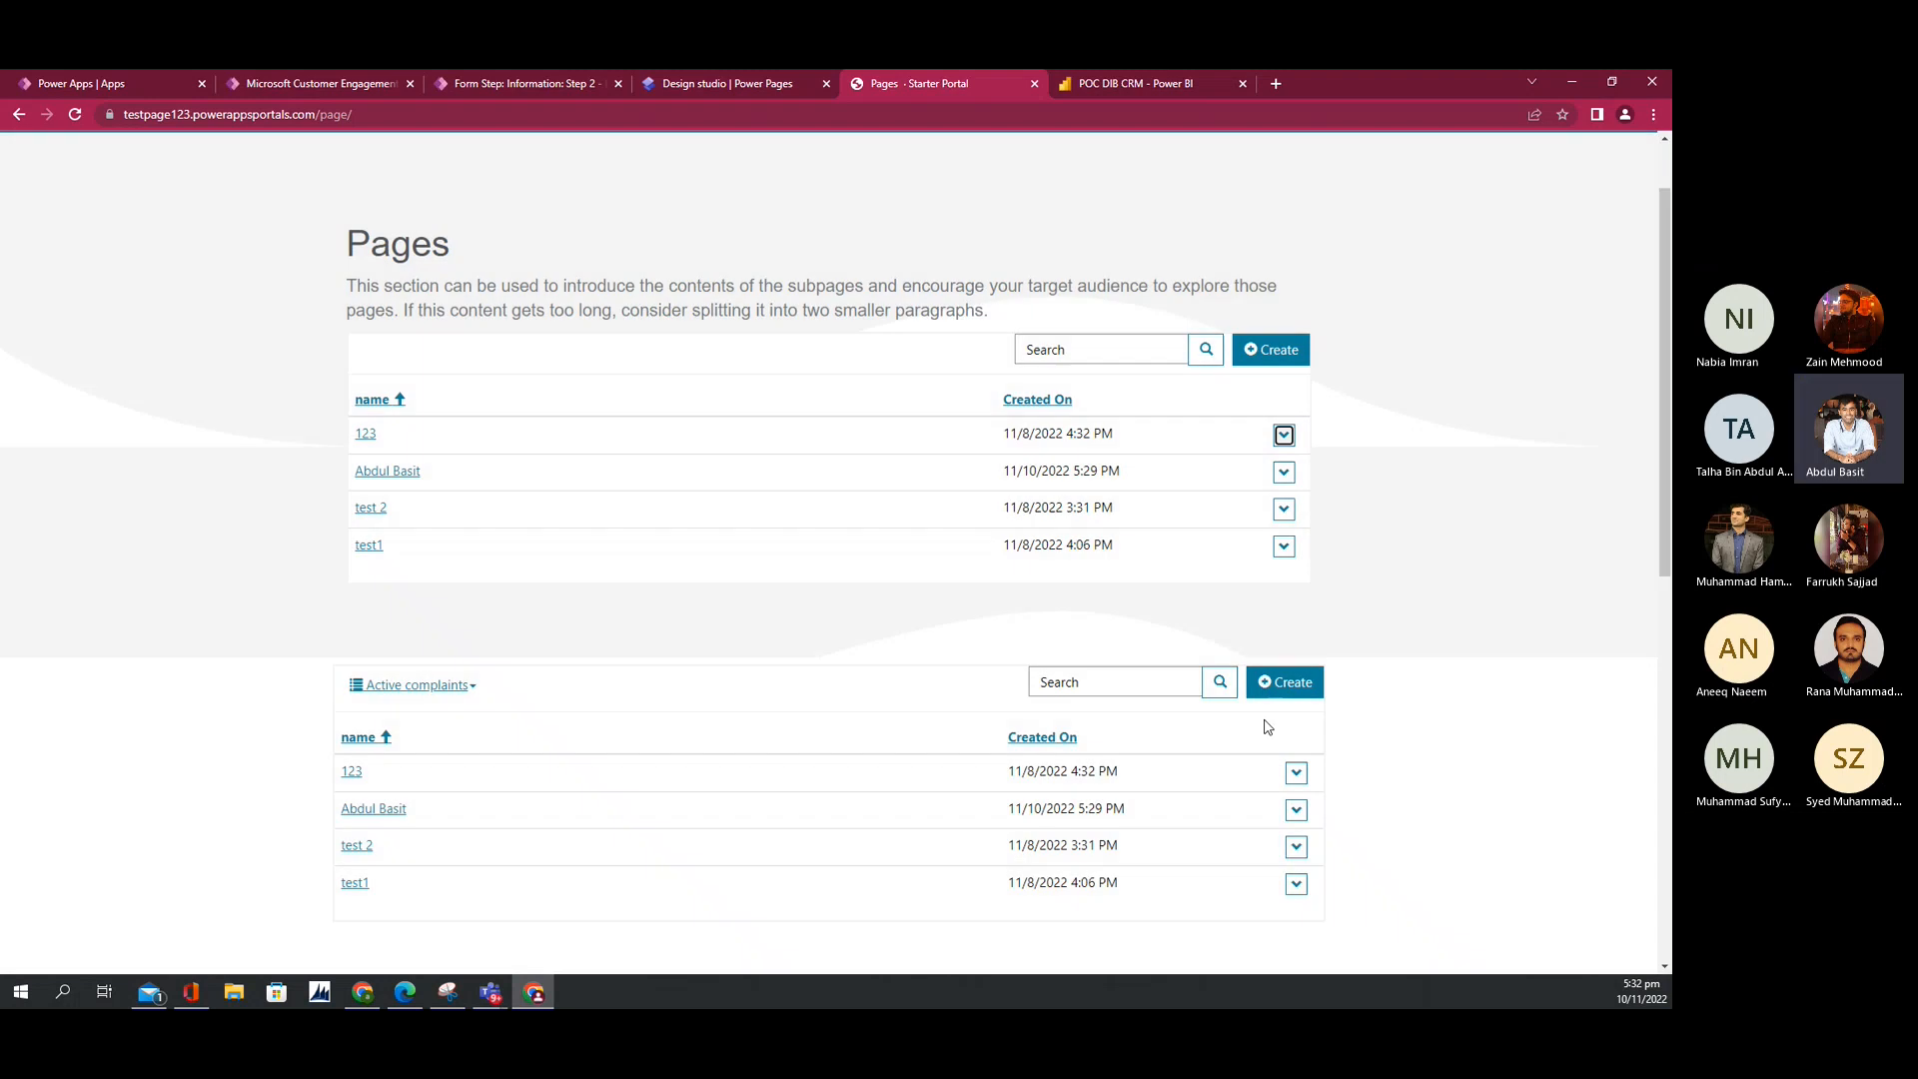
click(1284, 435)
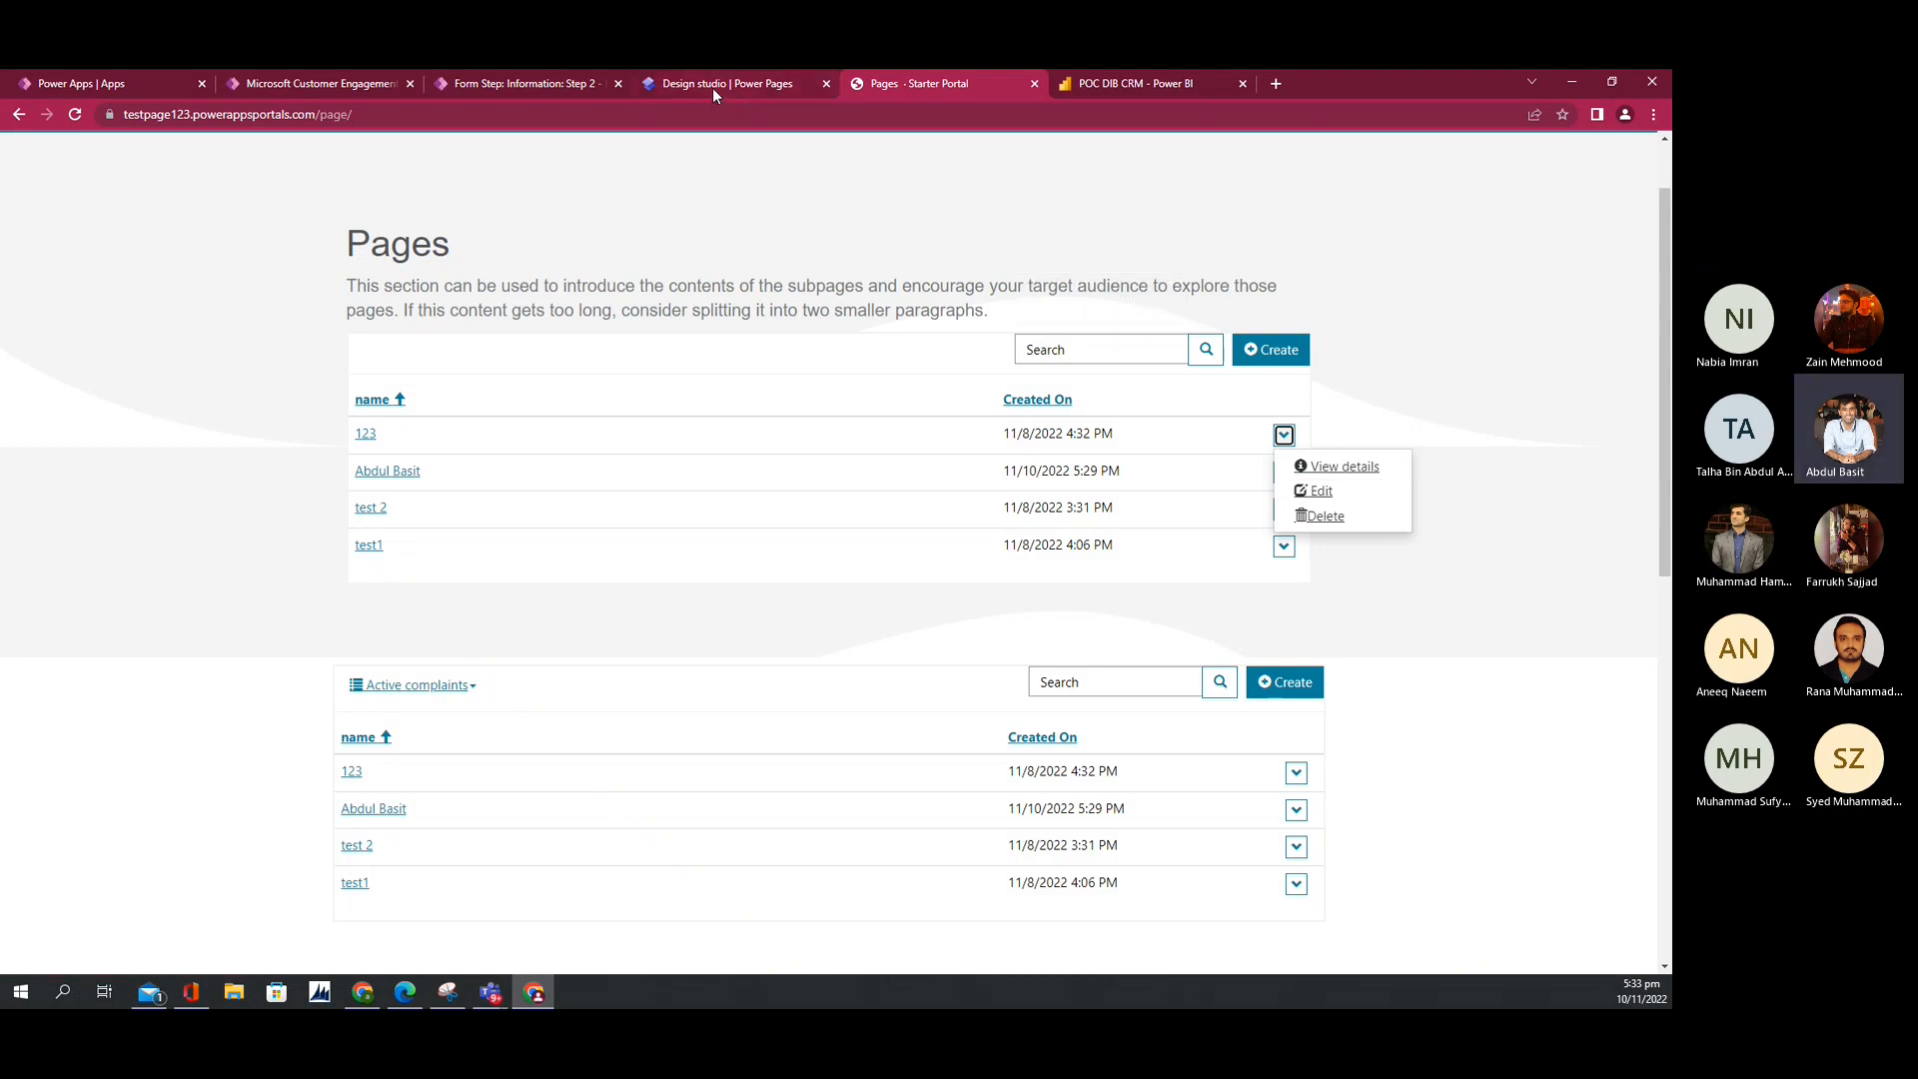
Step: Open the Information basic form from Basic Forms, with the Mode column widened
click(518, 84)
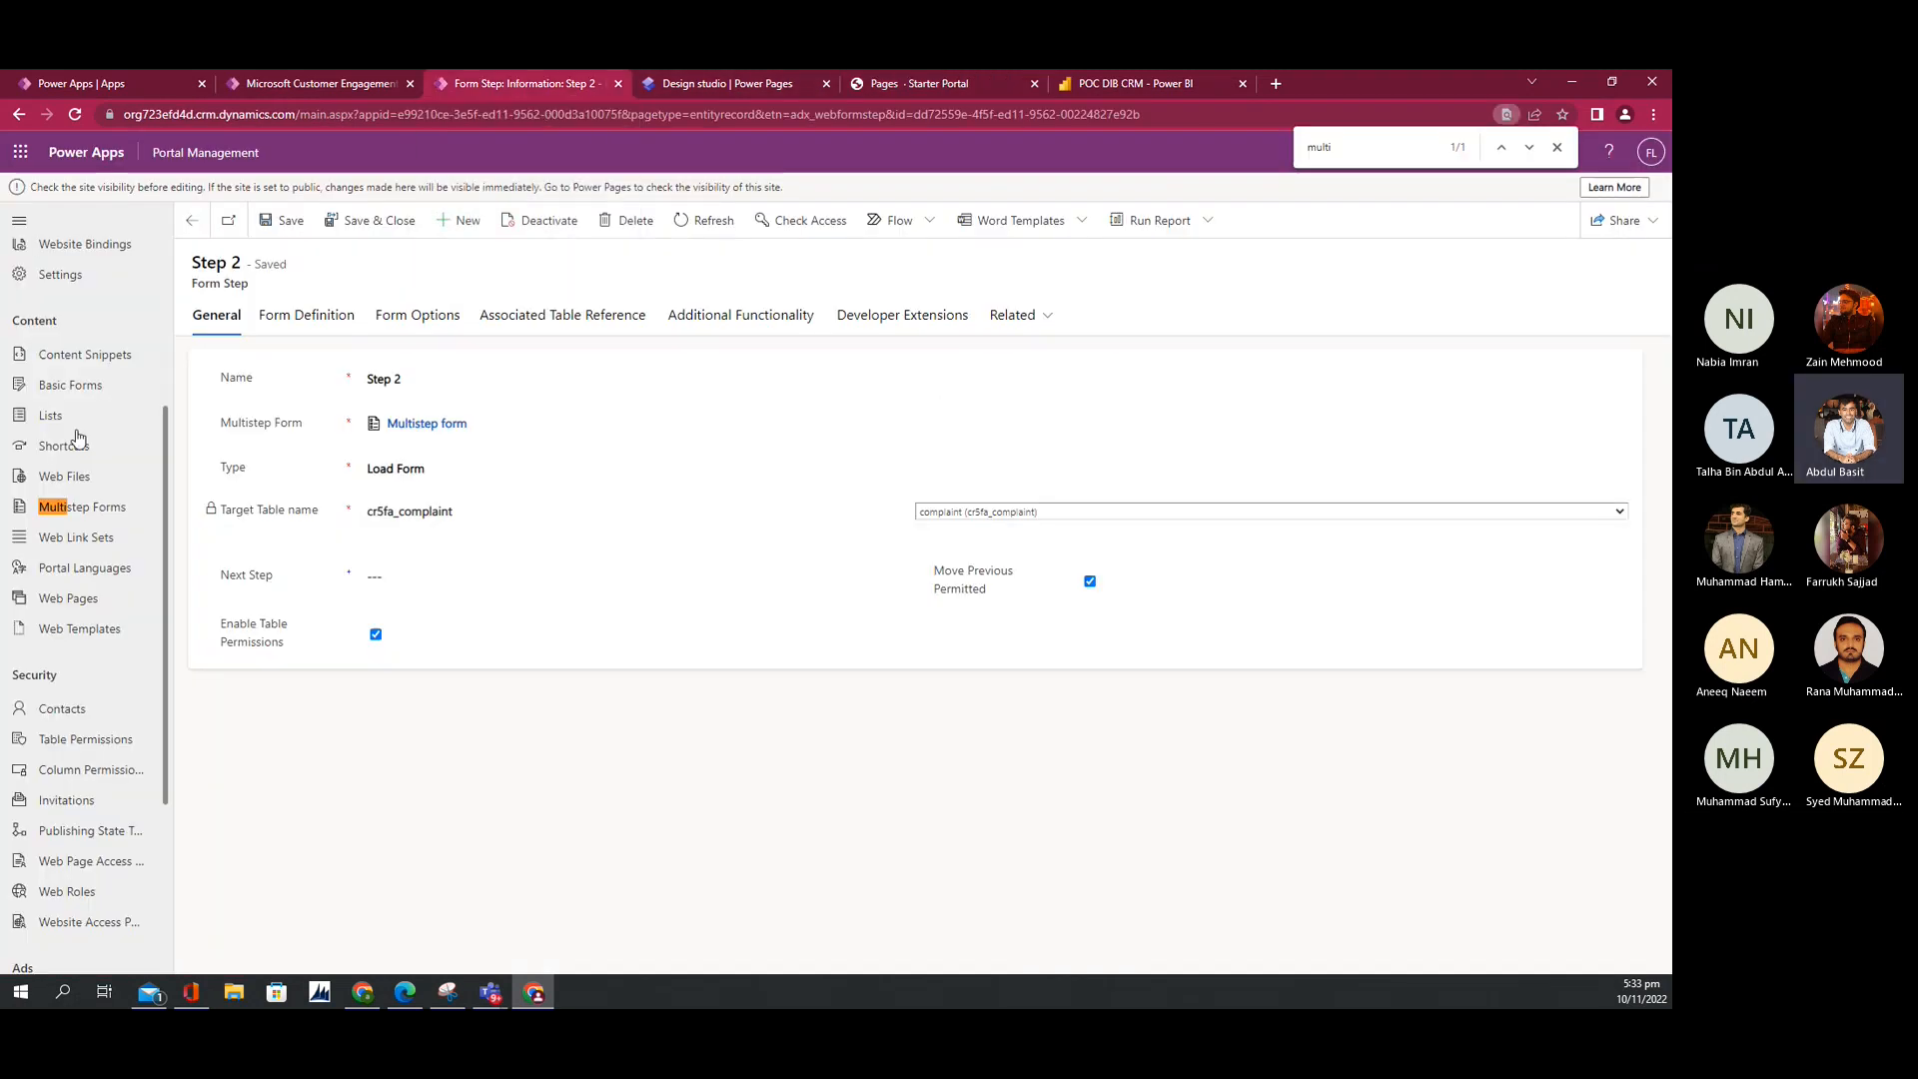
click(54, 391)
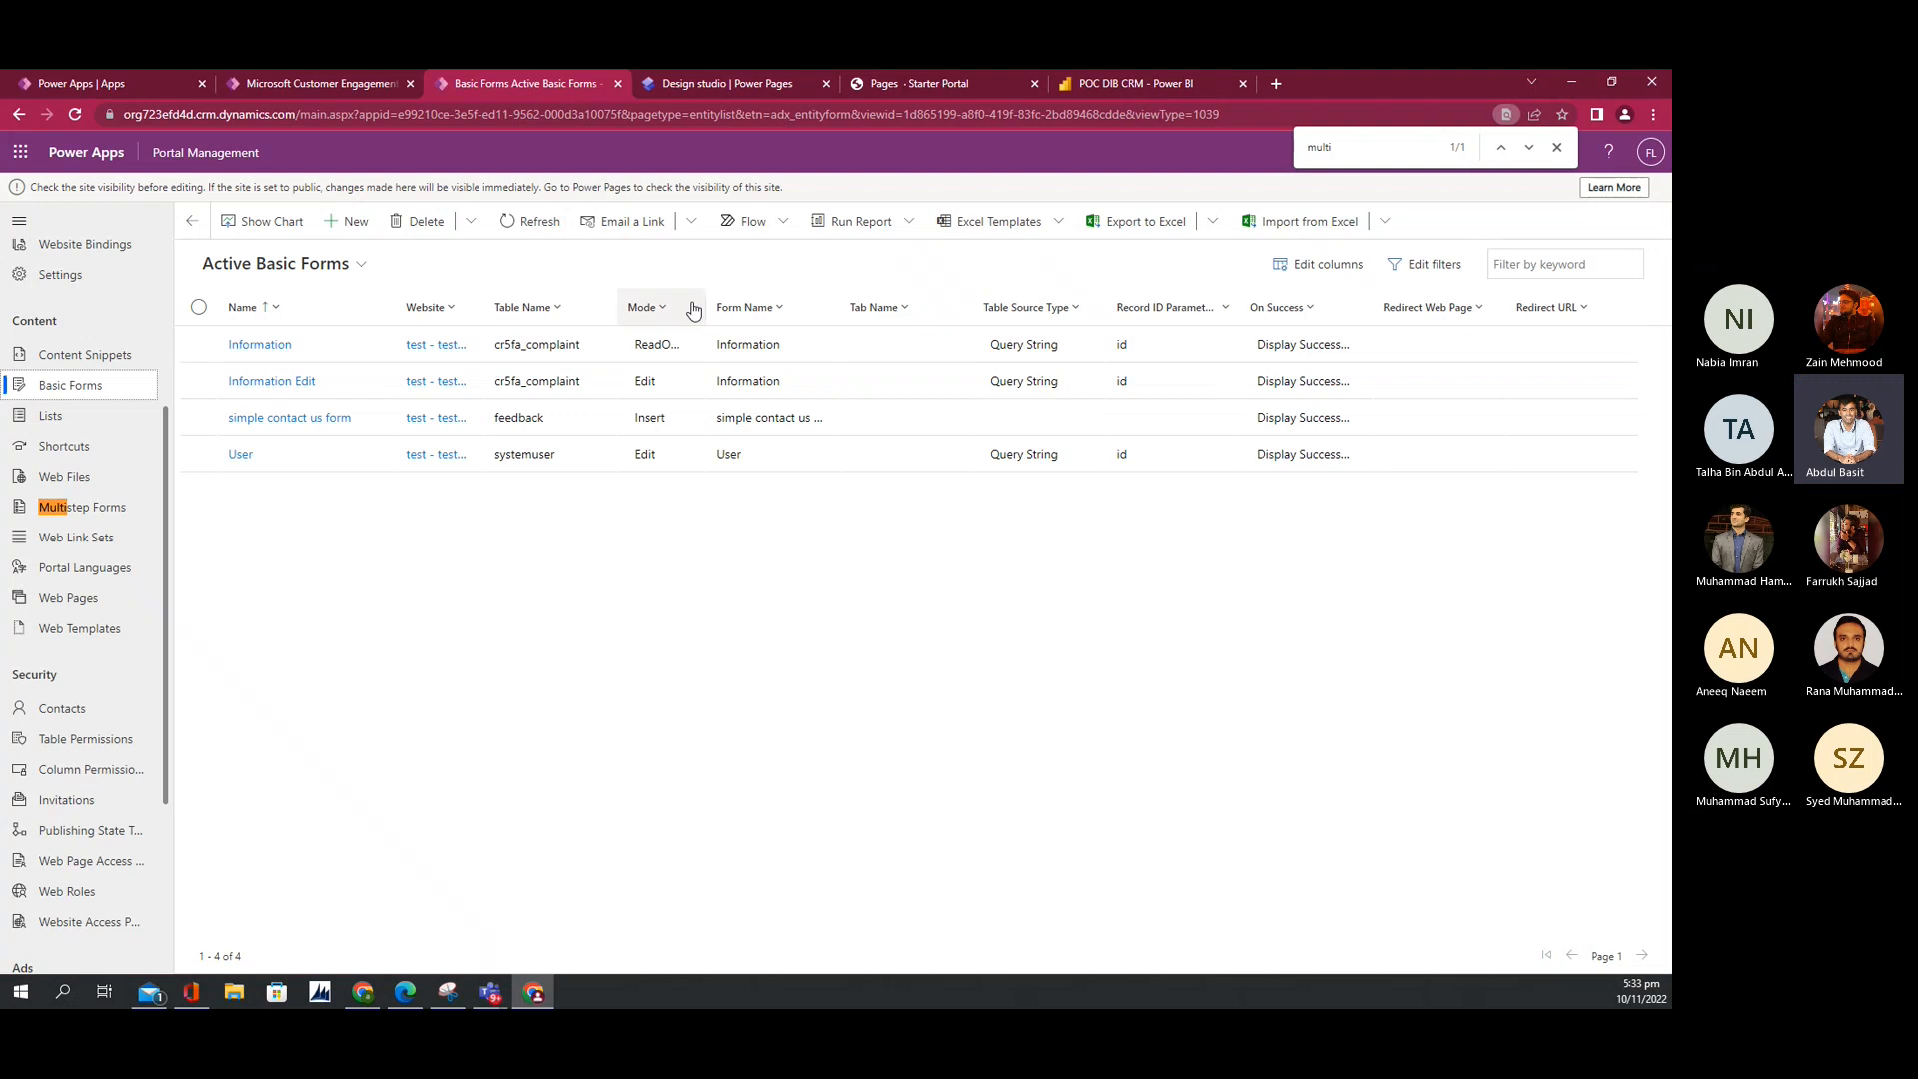
drag(701, 303, 789, 302)
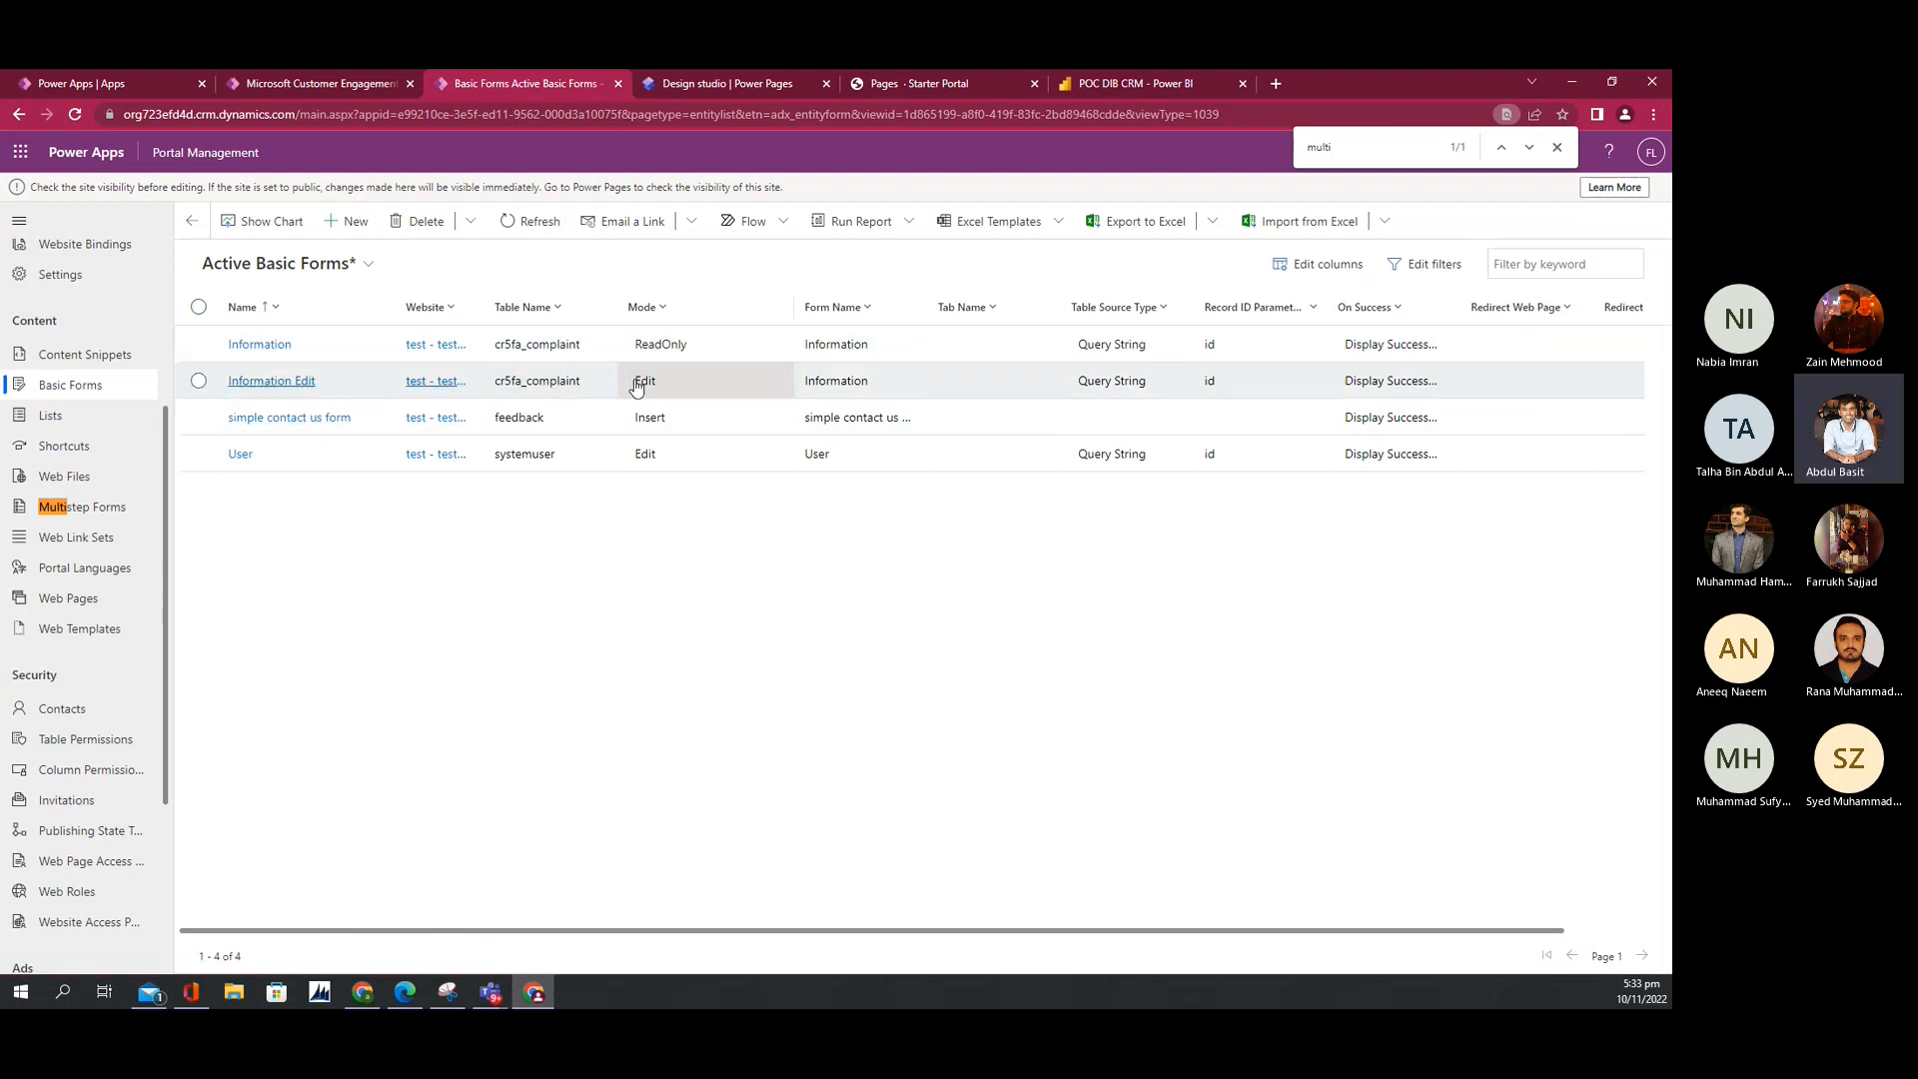
click(277, 353)
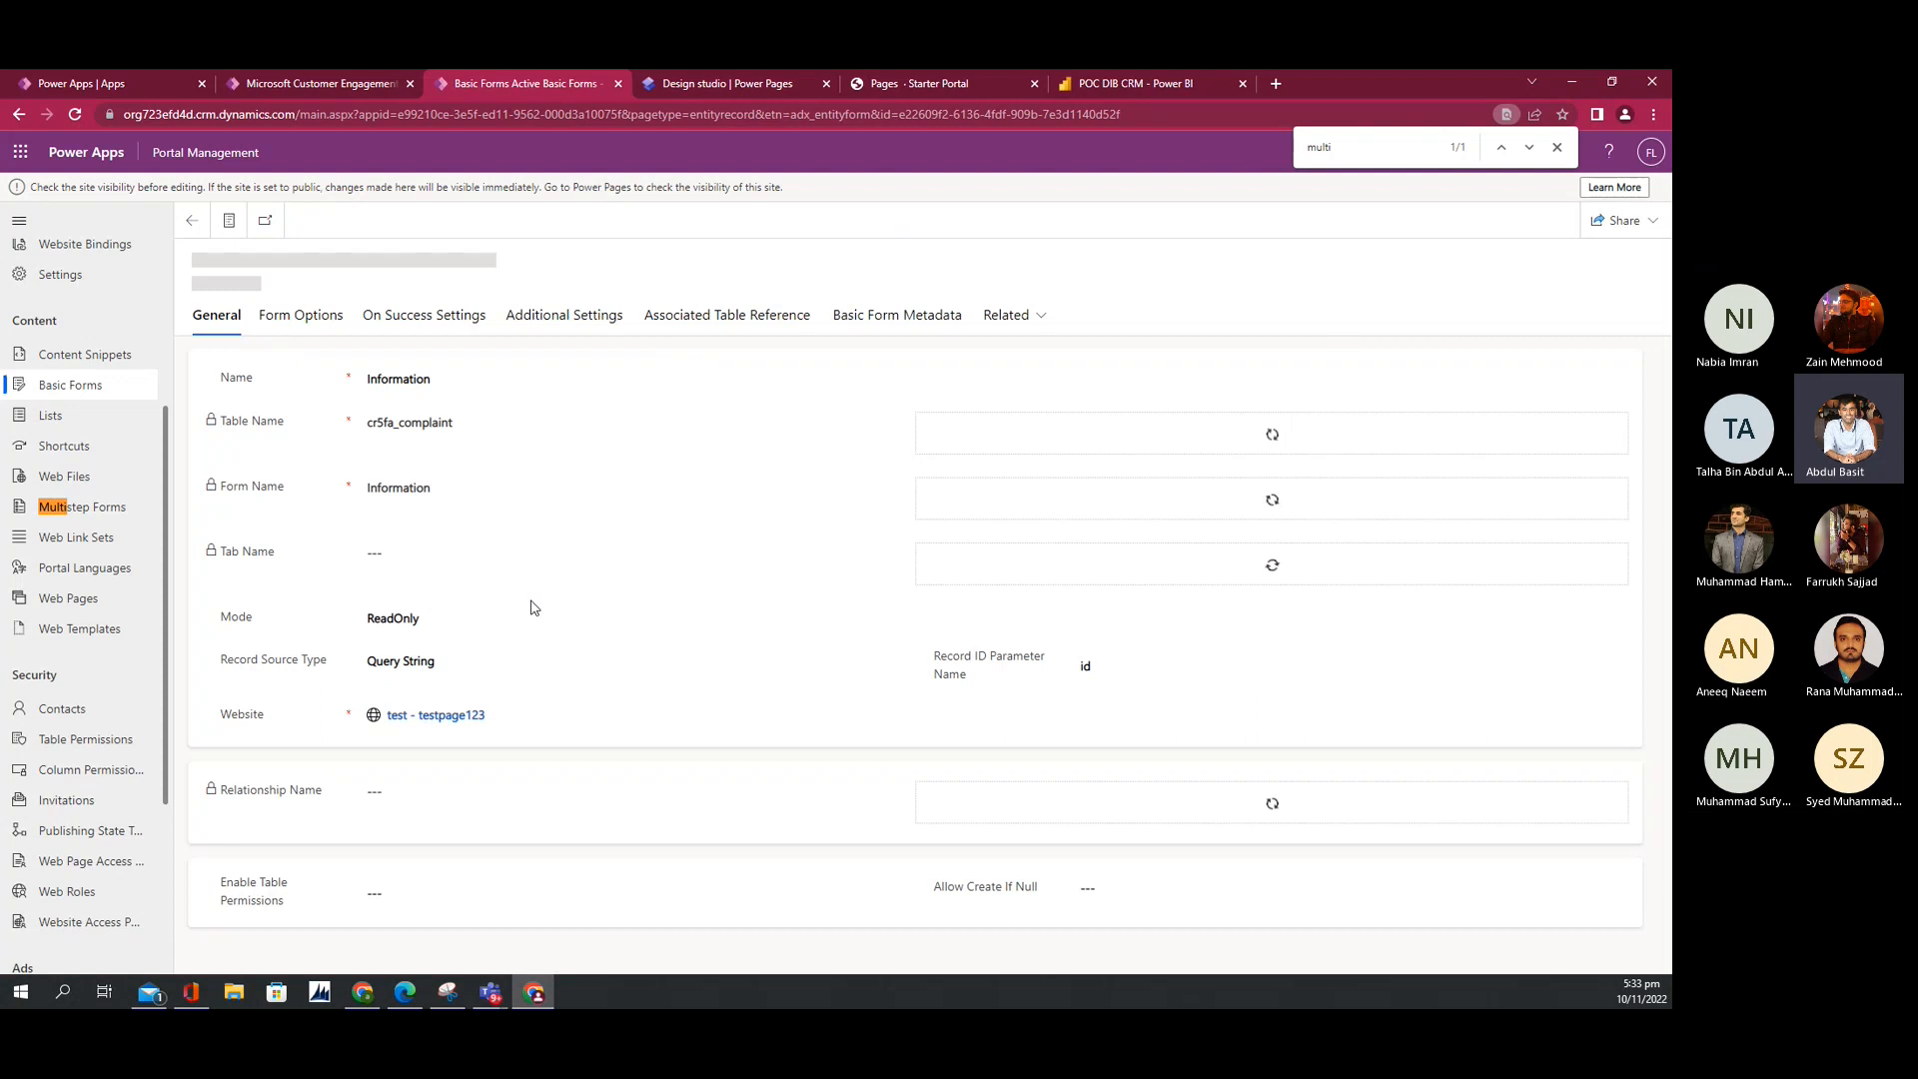
click(410, 619)
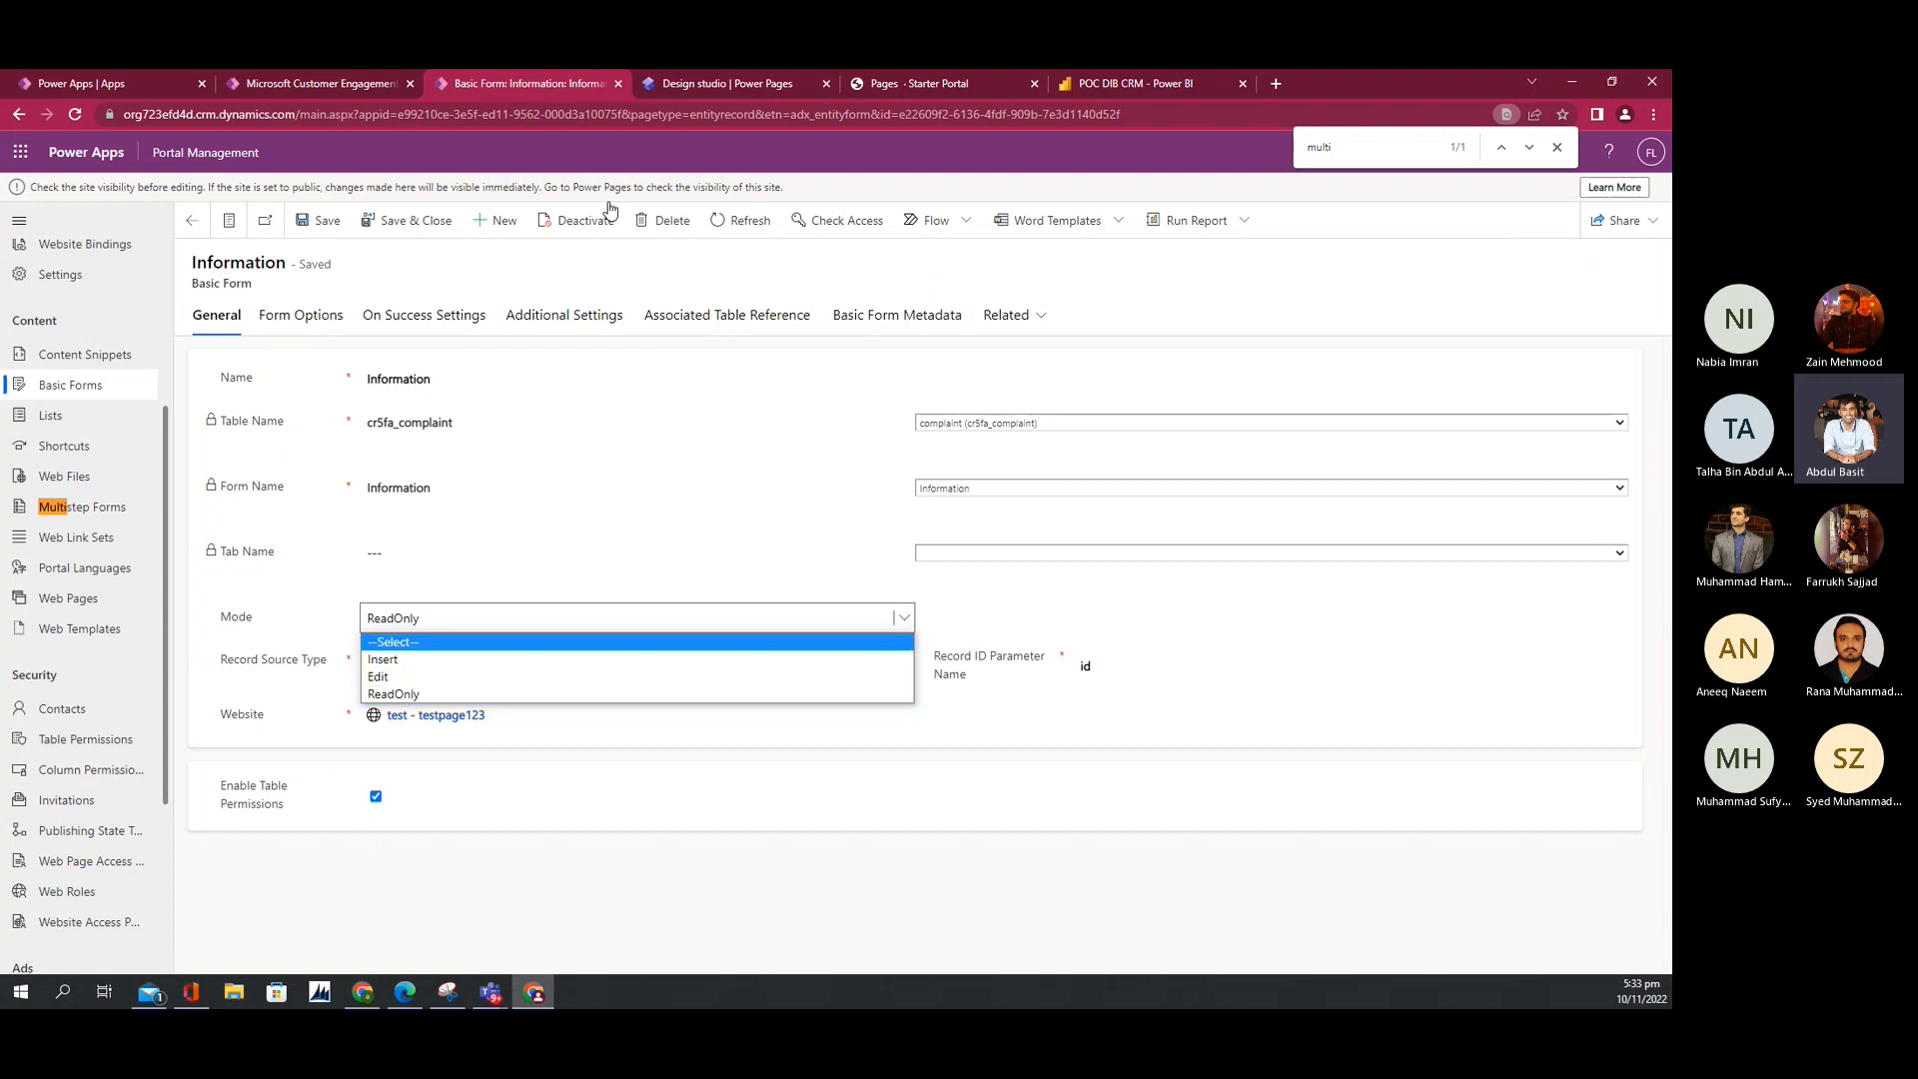
click(905, 84)
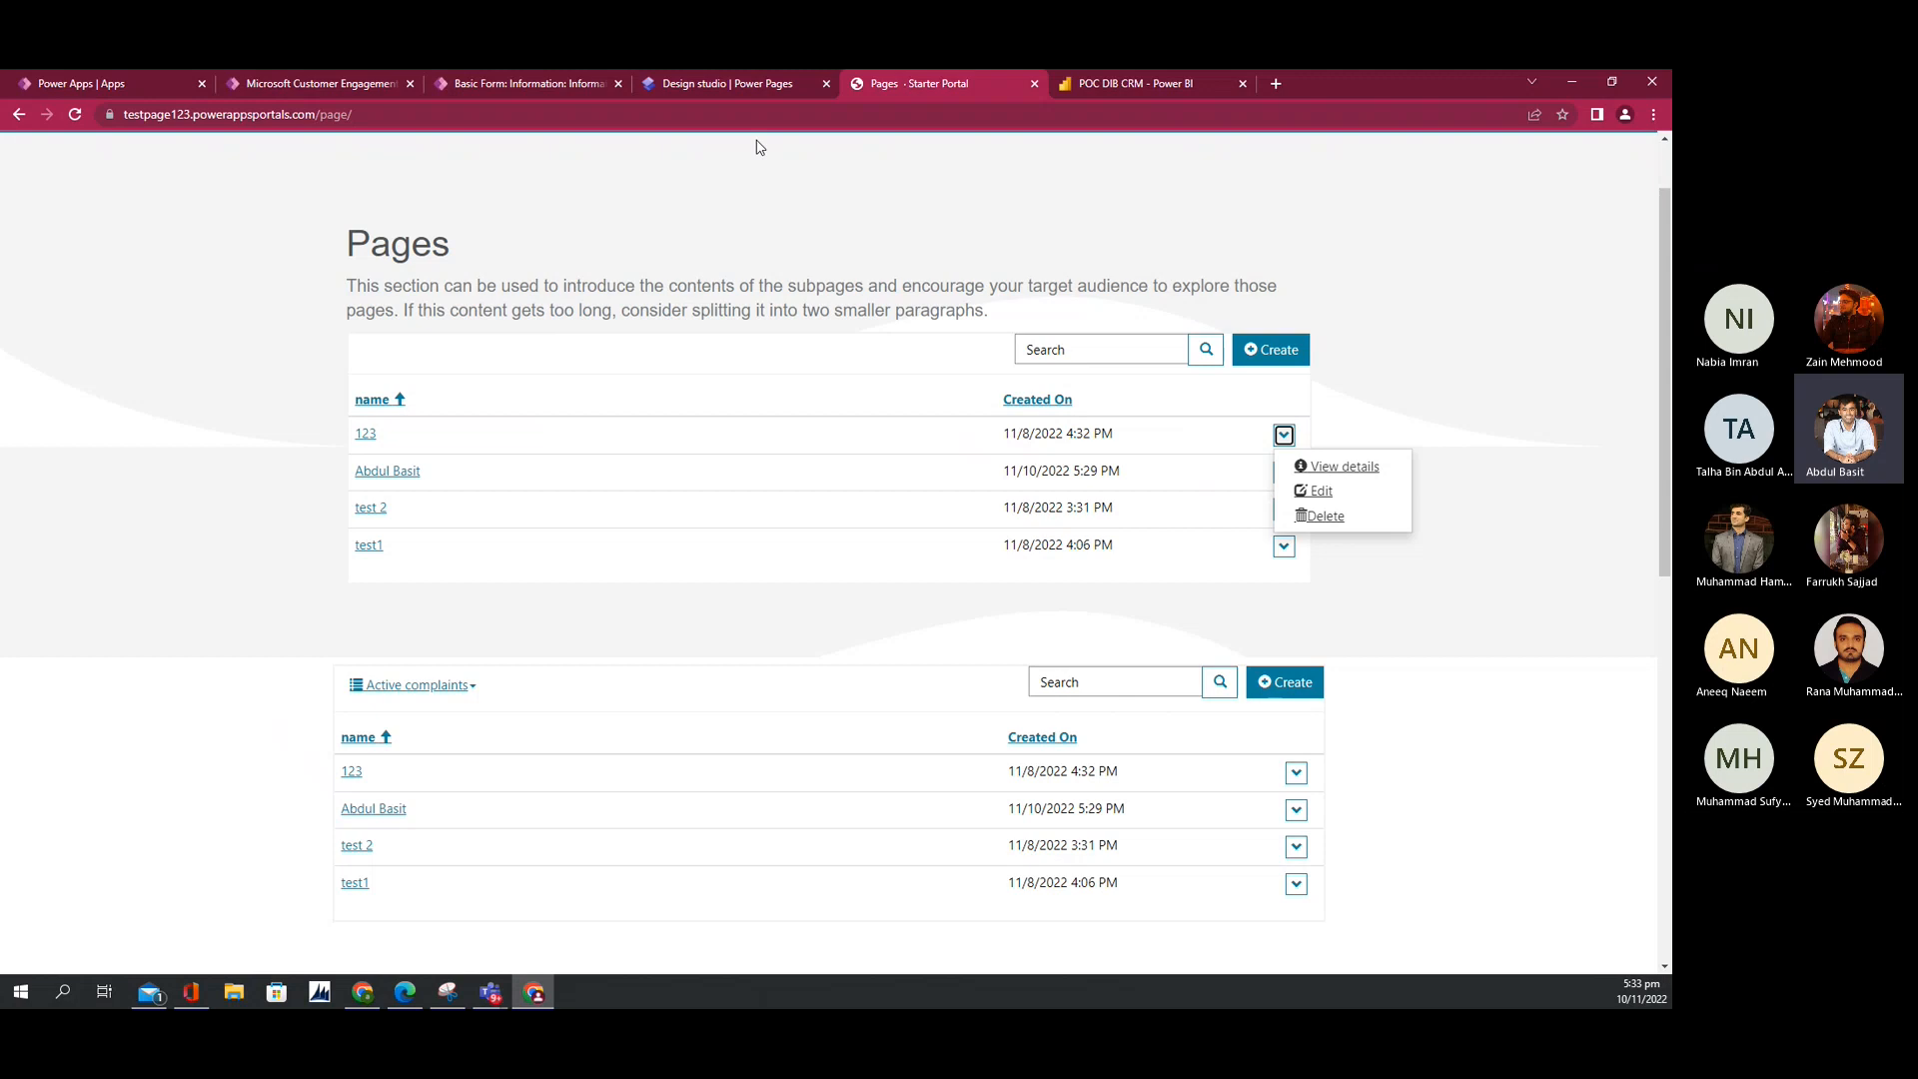
Step: Try the Information form's Mode as Insert and Edit, then set it back to ReadOnly
click(682, 88)
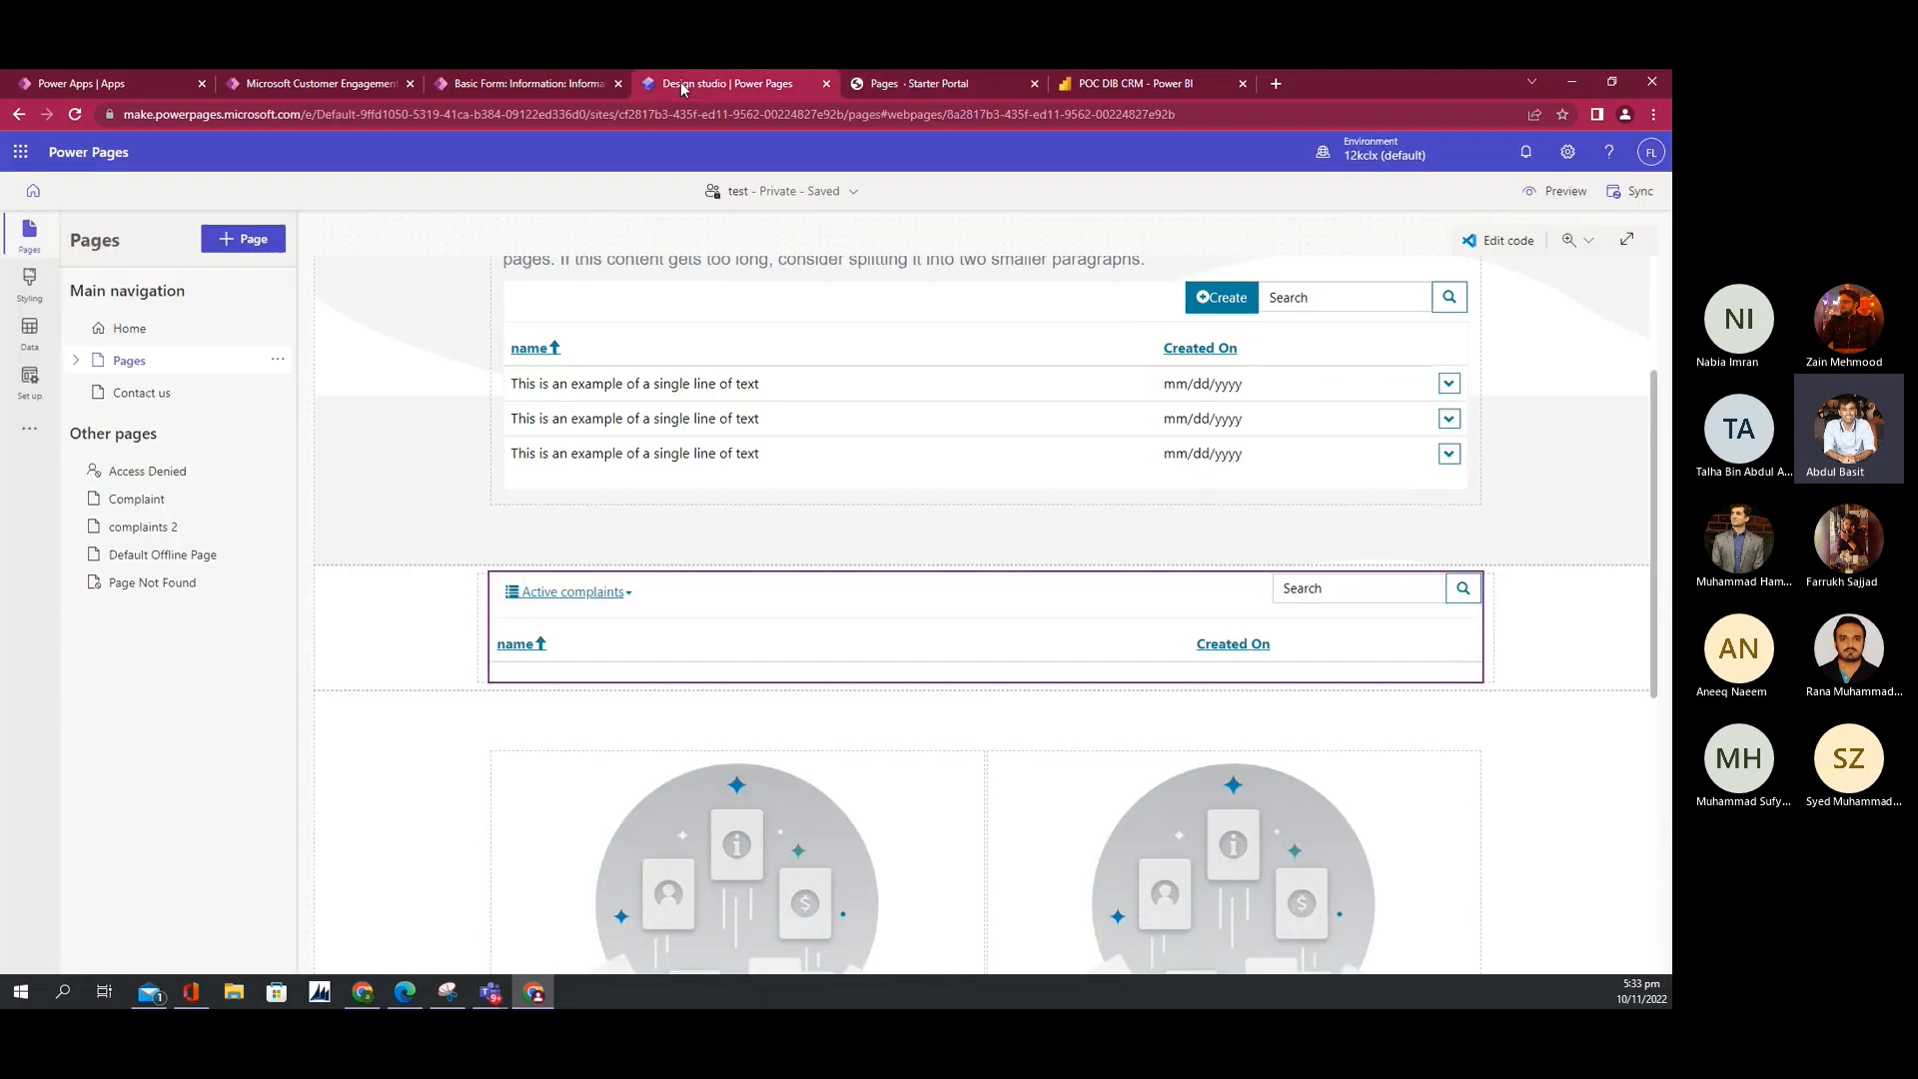
click(536, 80)
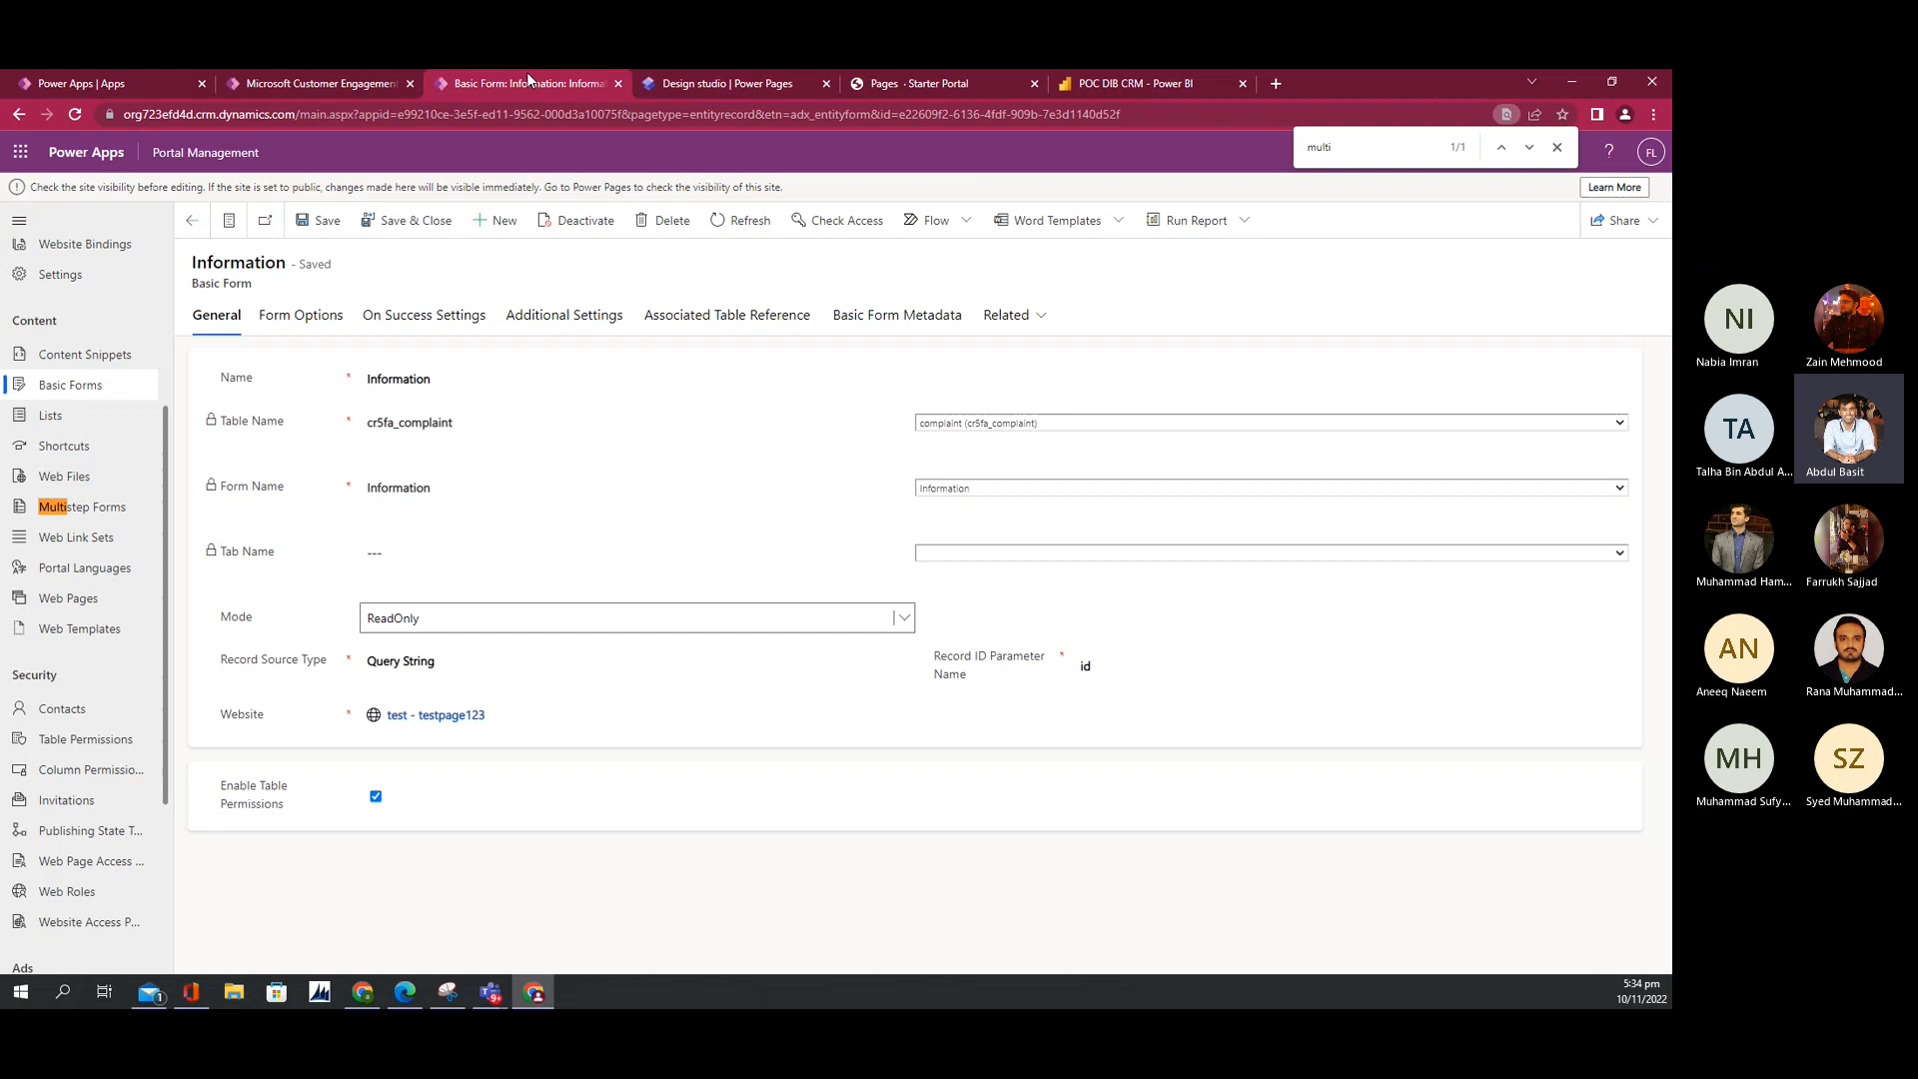
click(607, 635)
click(477, 659)
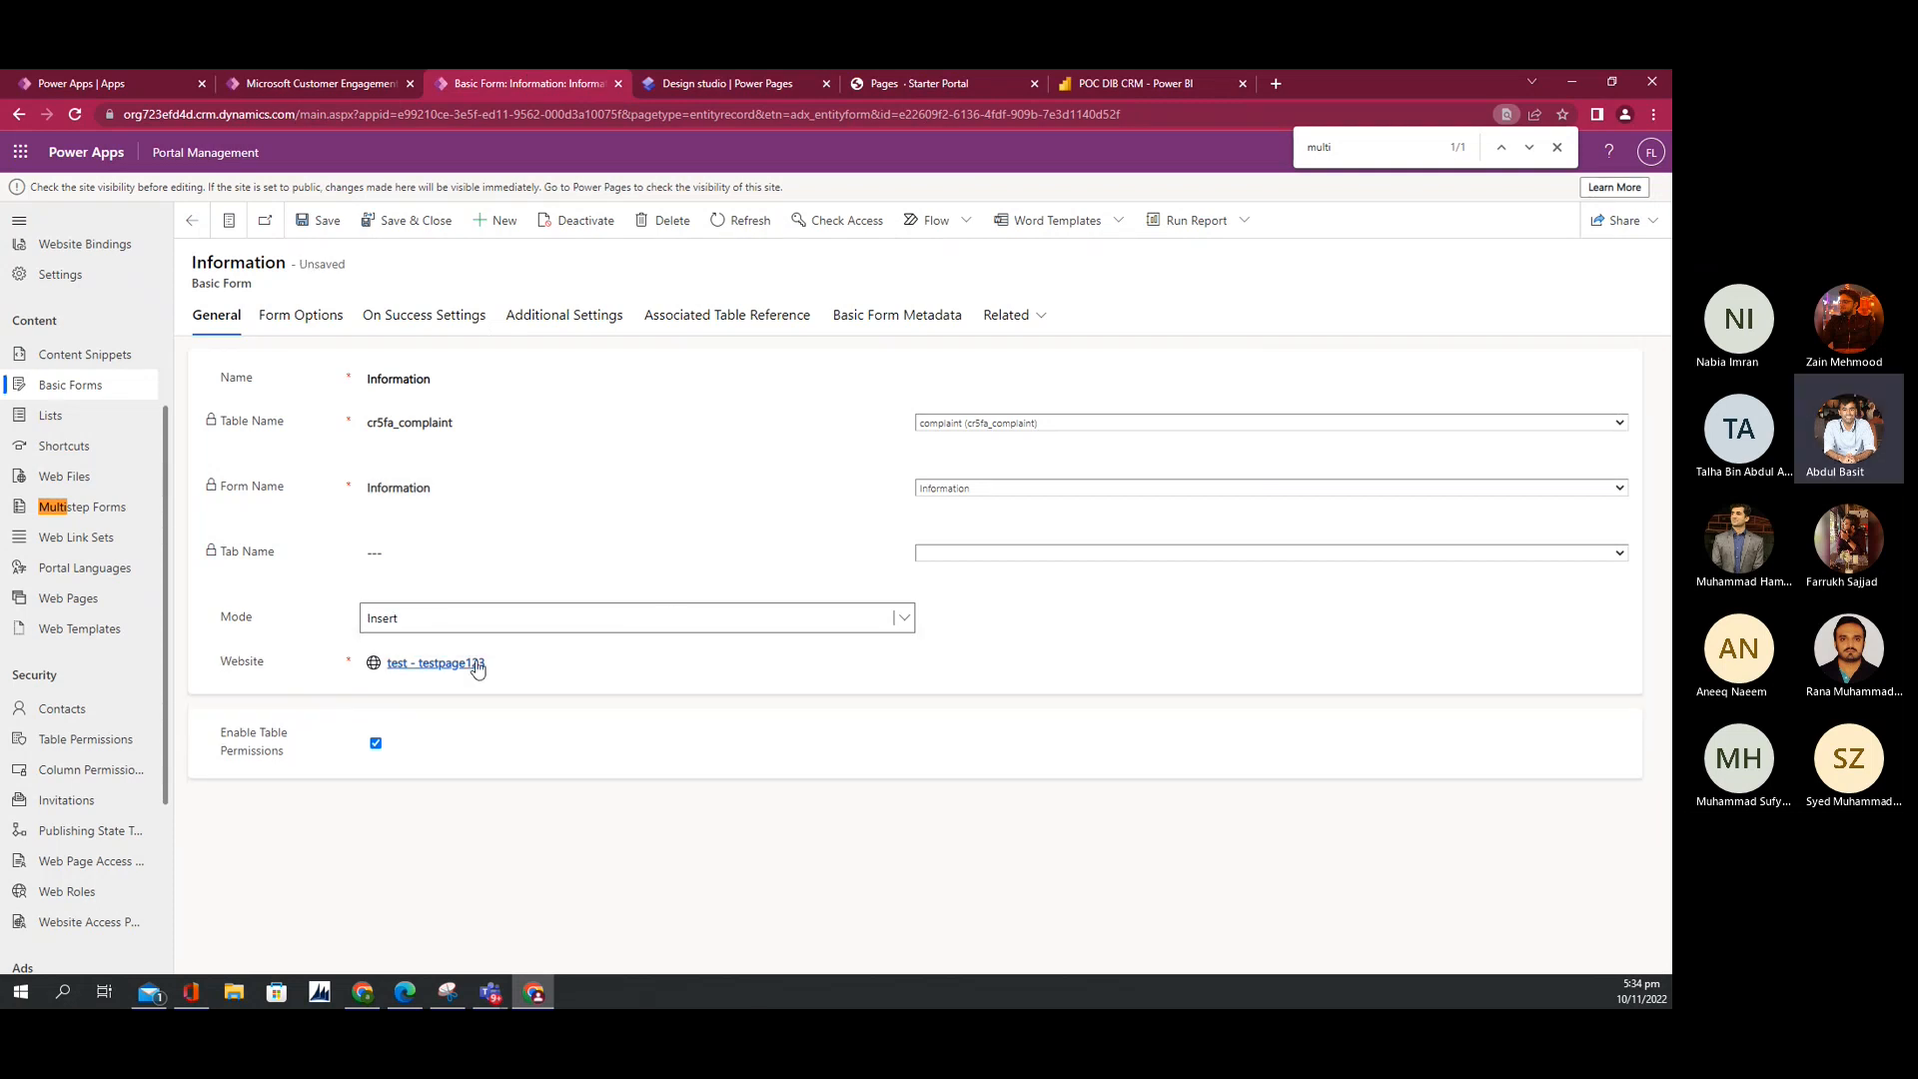
click(385, 619)
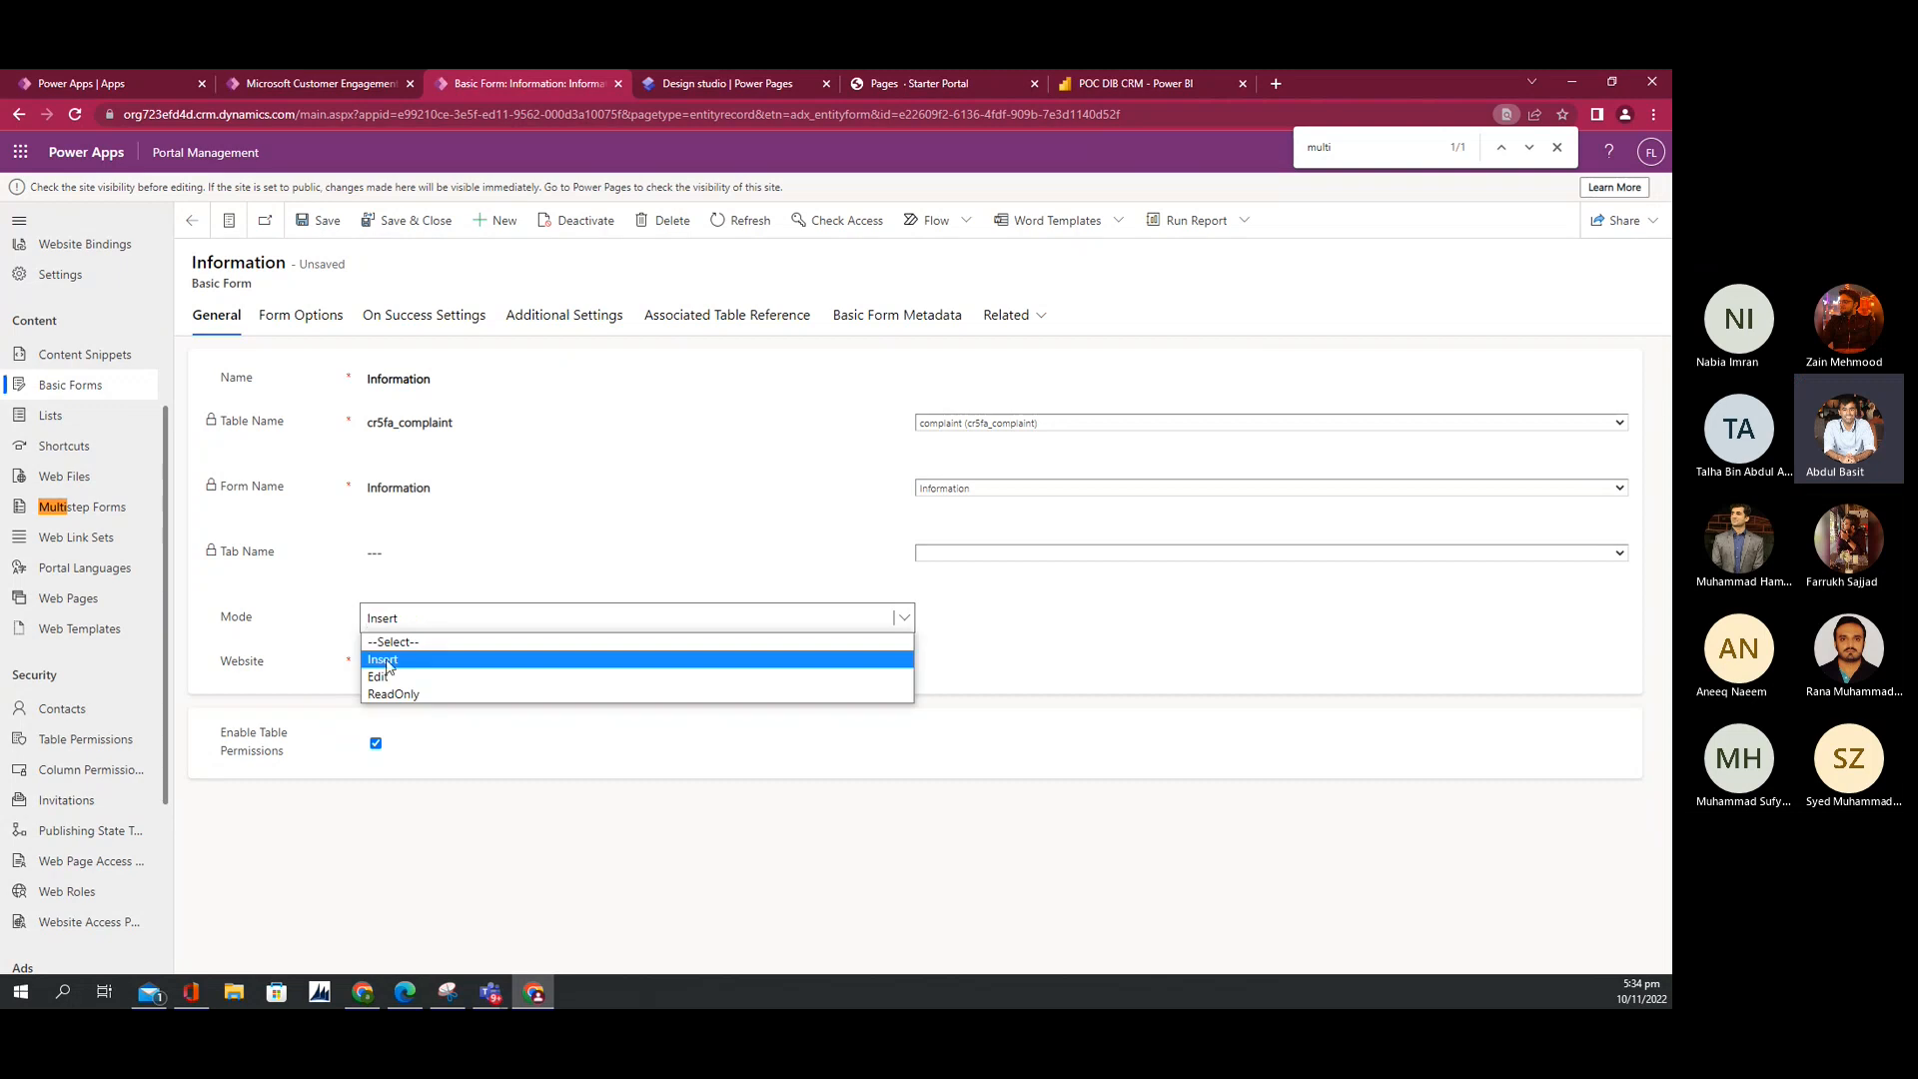
click(393, 676)
drag(233, 659, 333, 659)
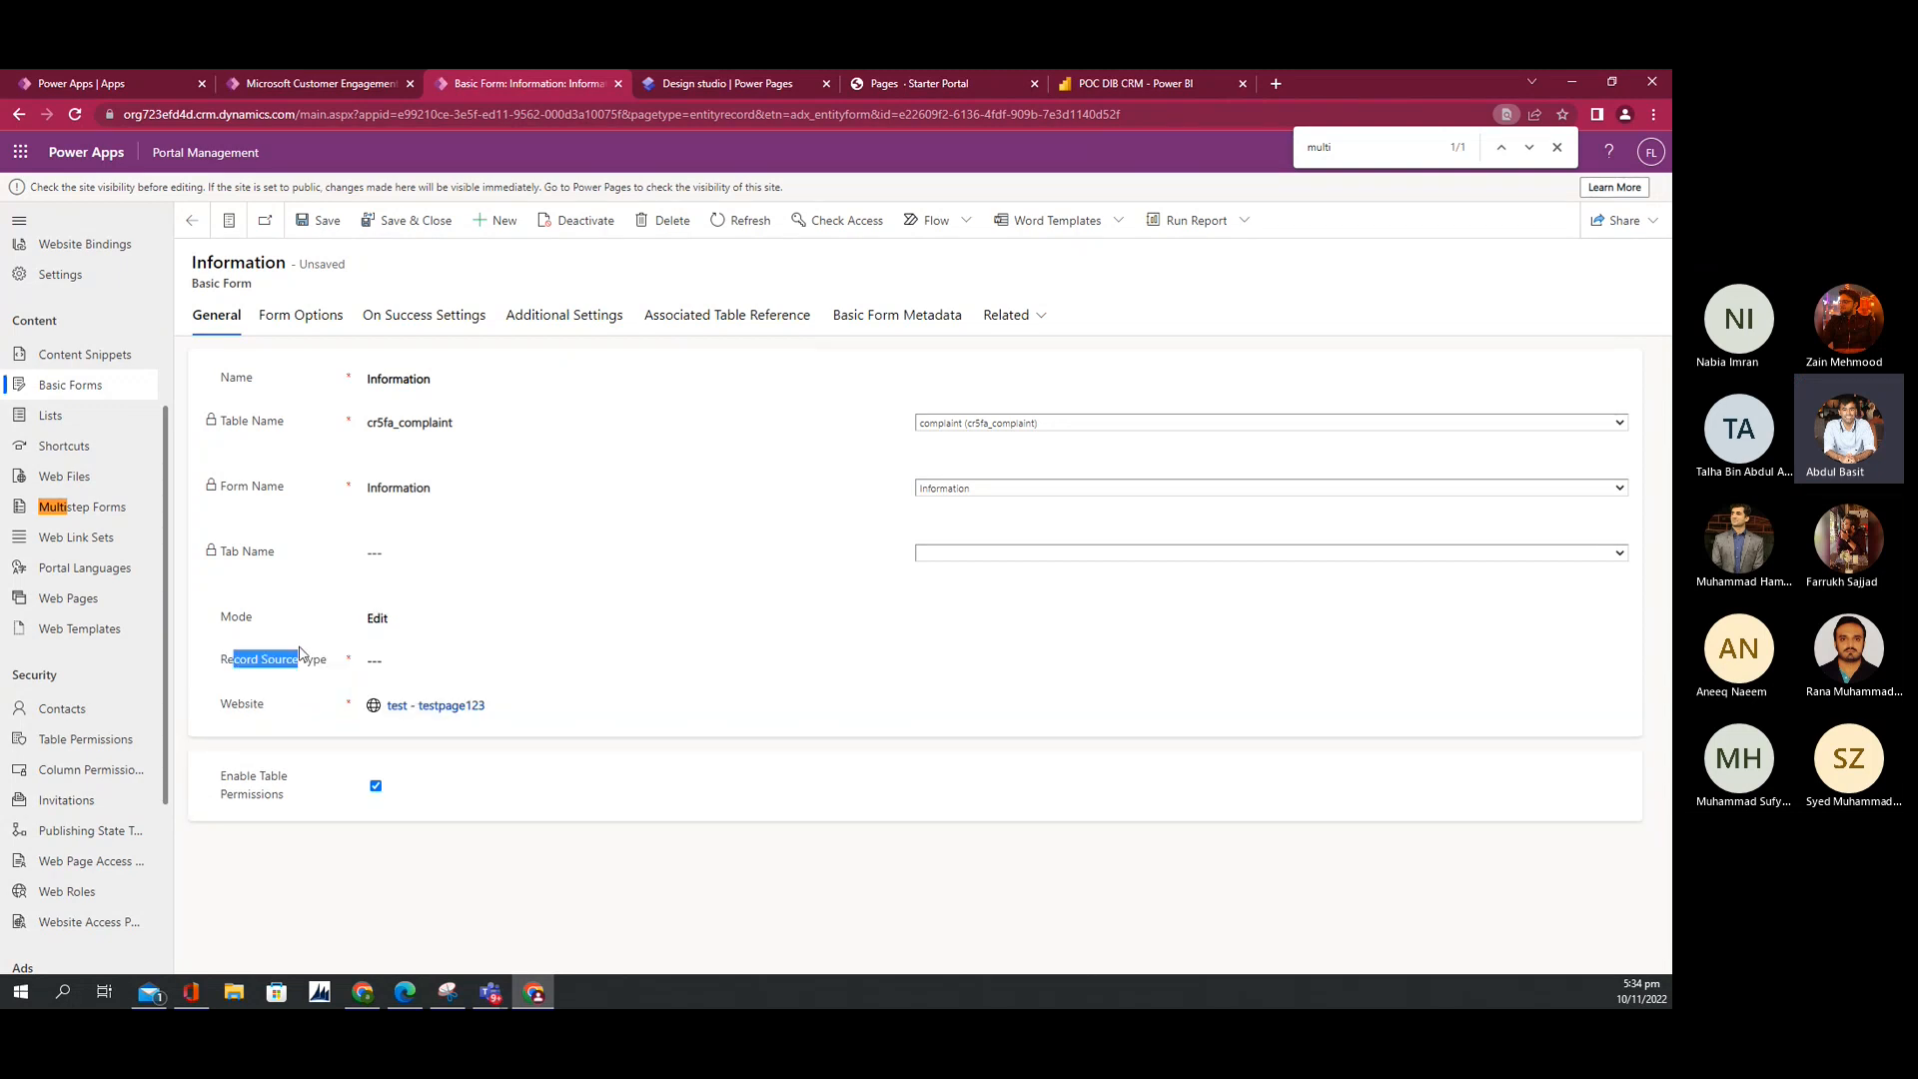
click(379, 632)
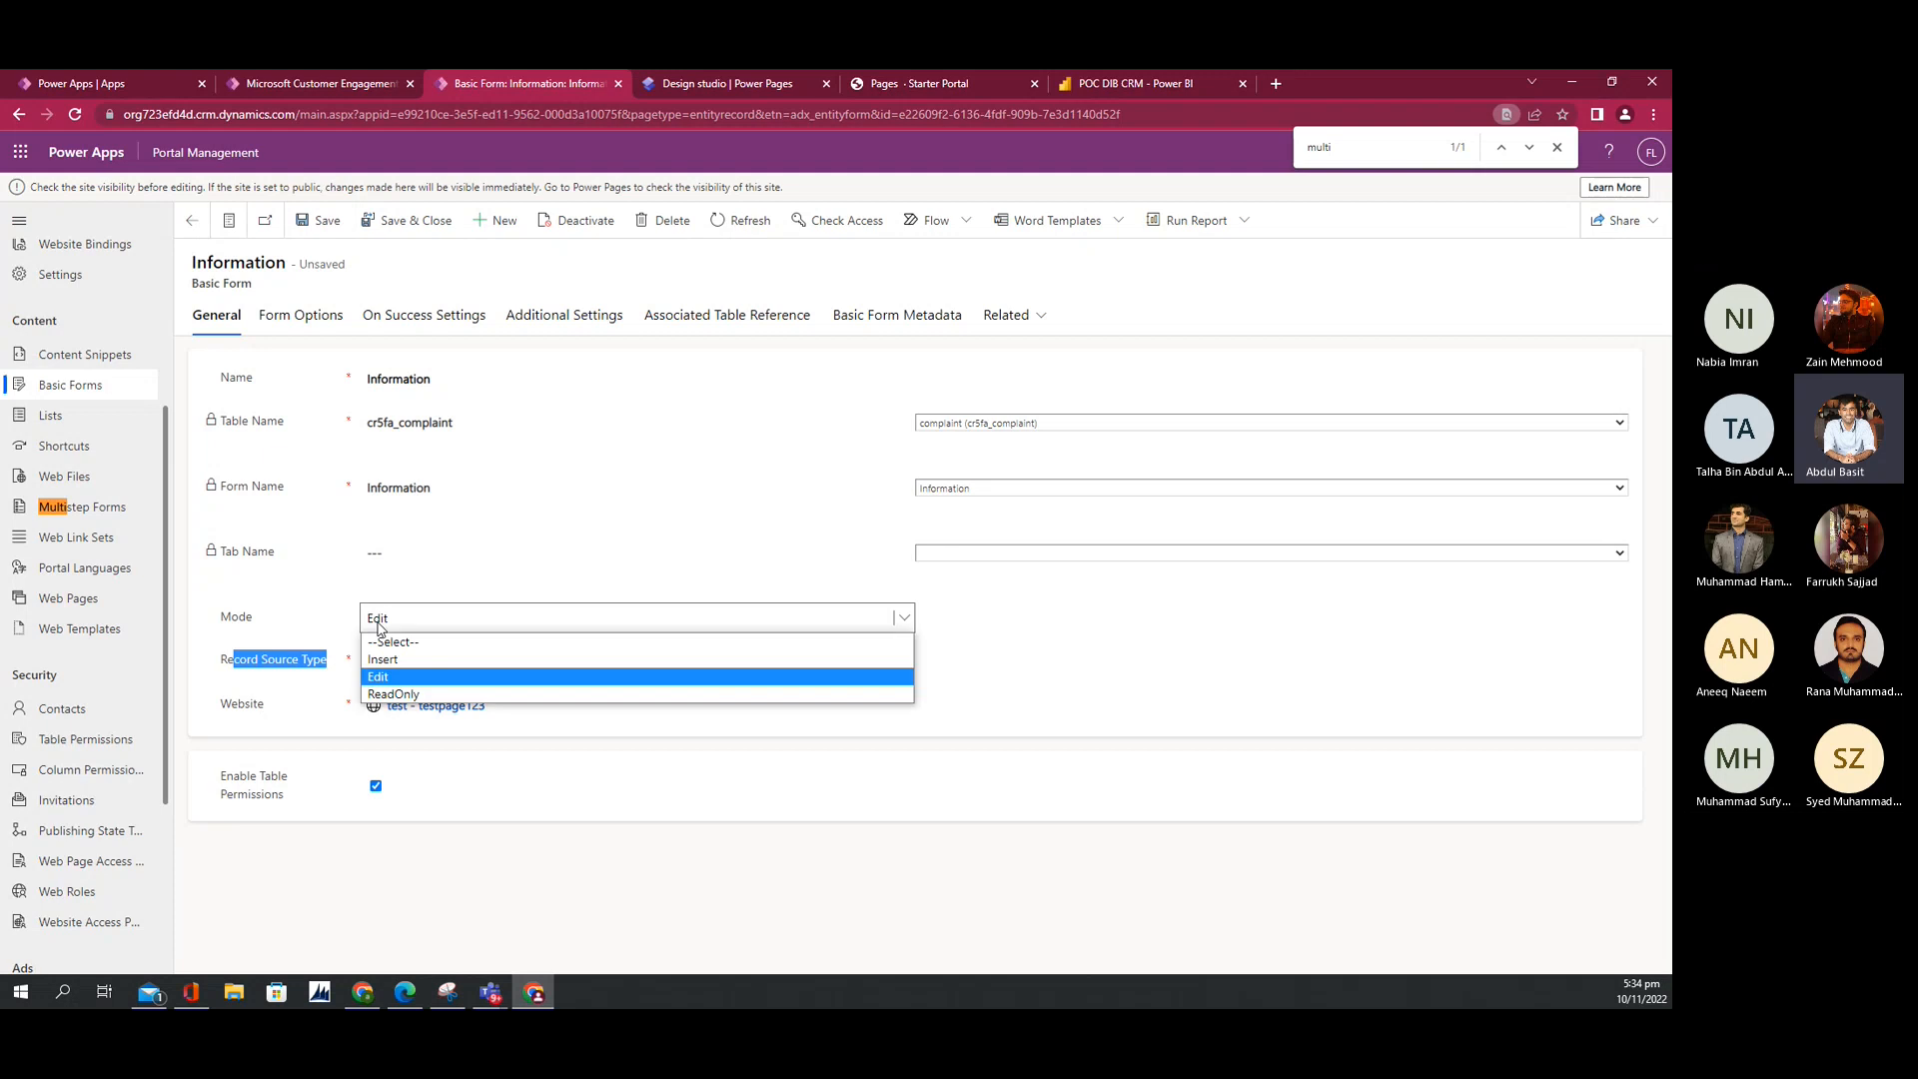
click(386, 694)
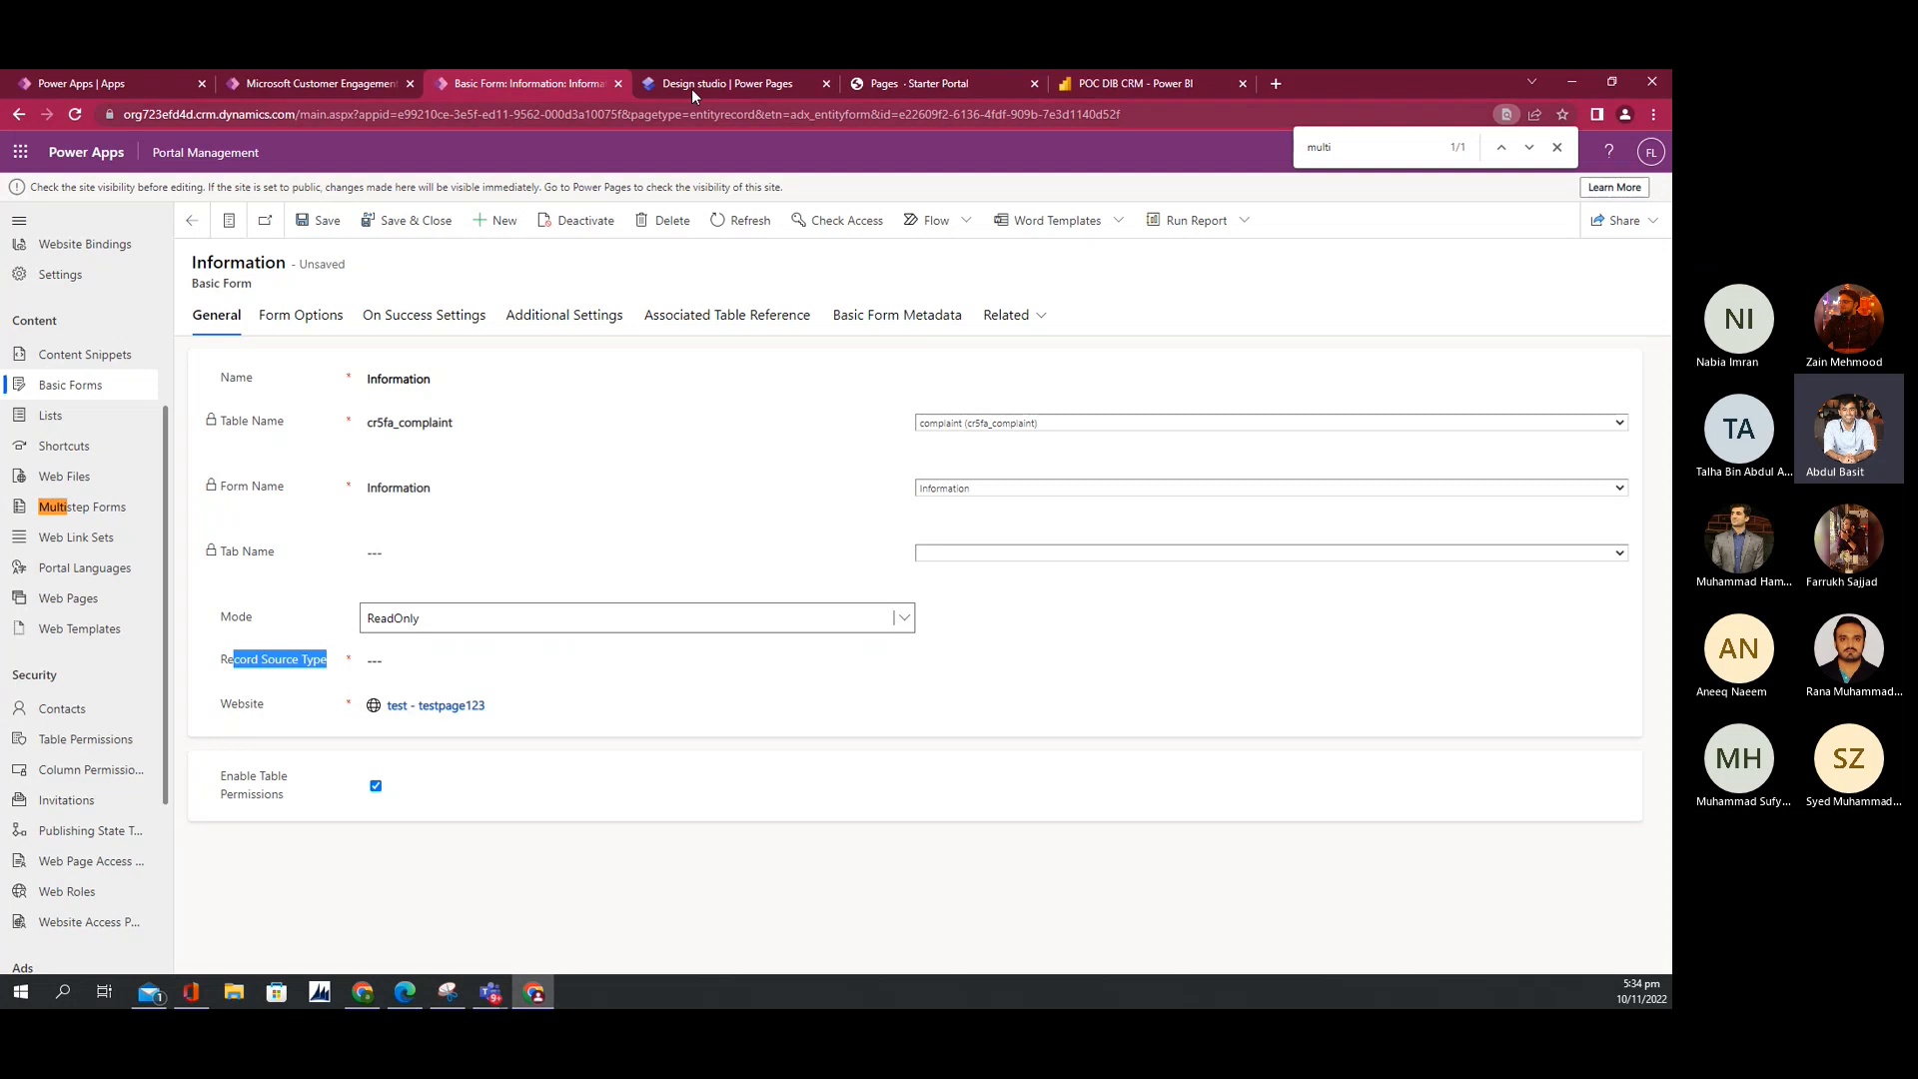
click(933, 84)
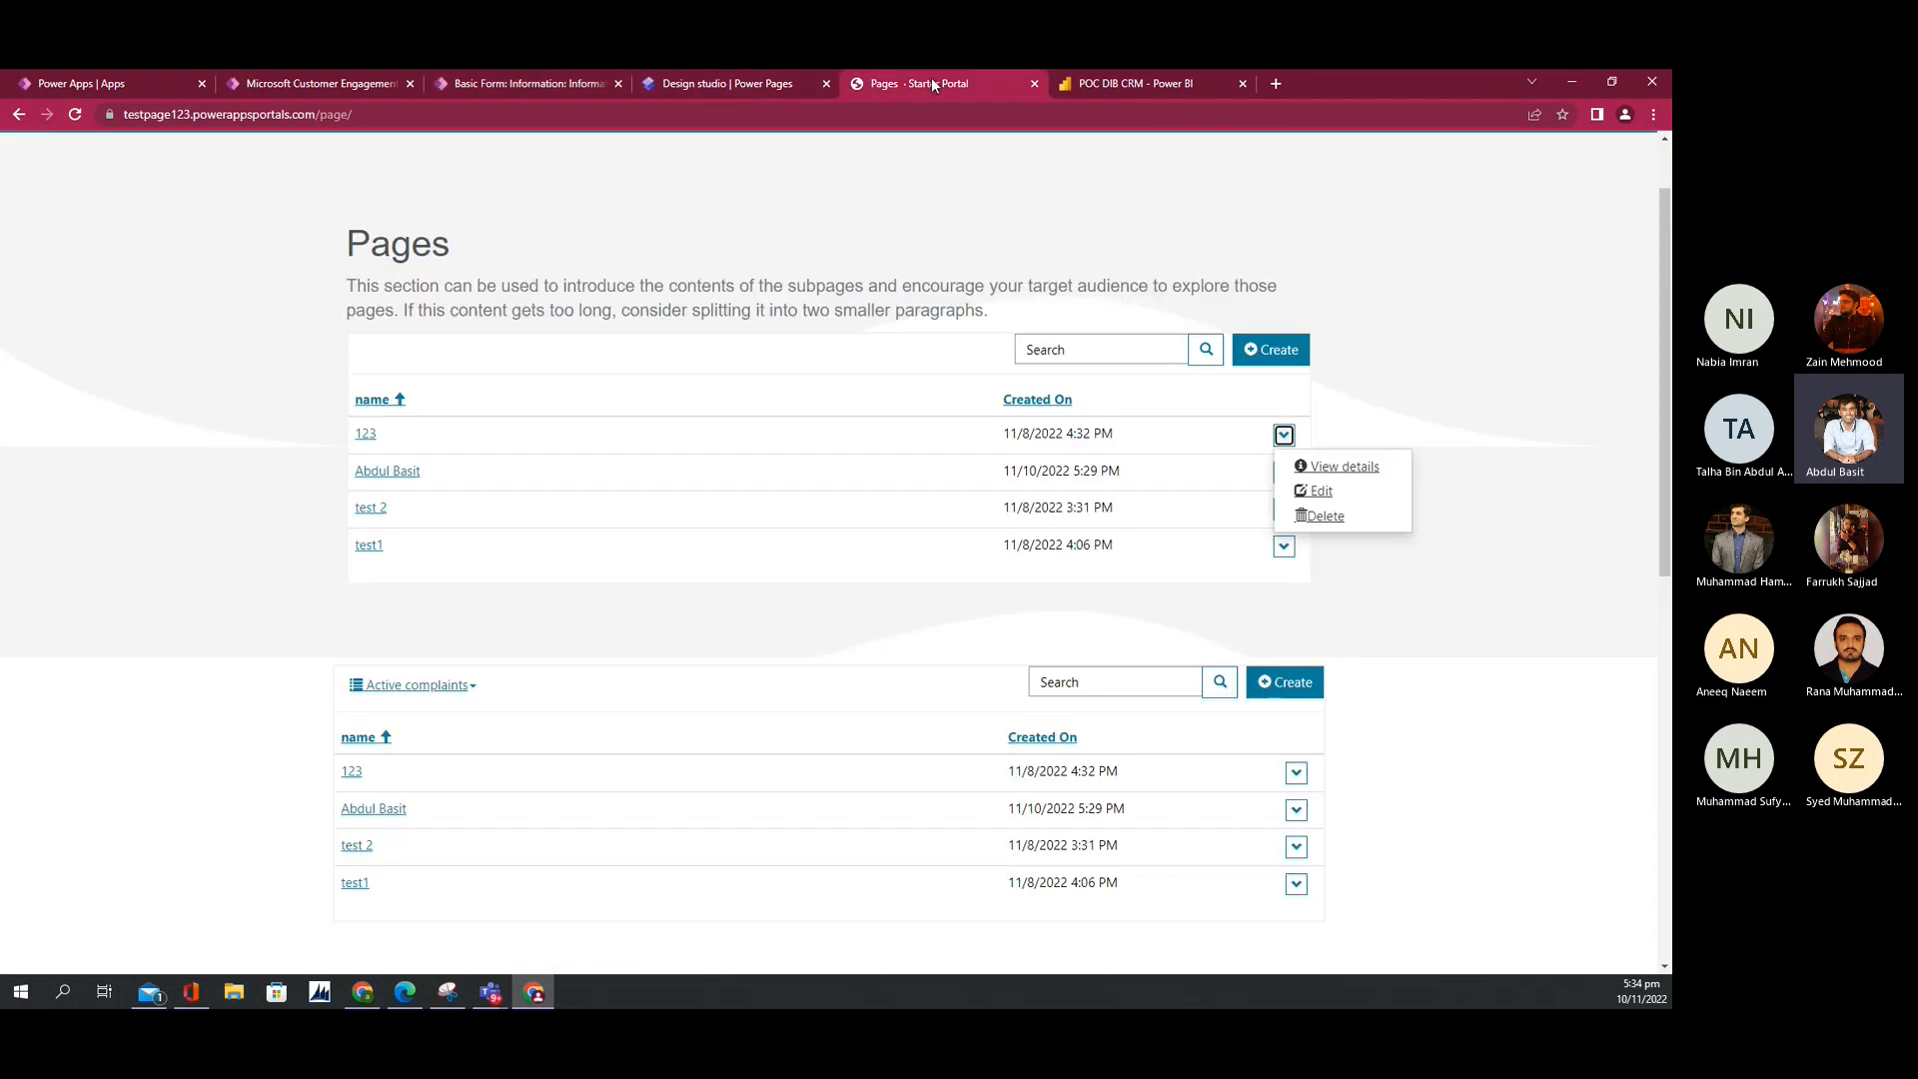
Step: View record 123's read-only details, then list the Information form's Record Source Type choices
click(1329, 467)
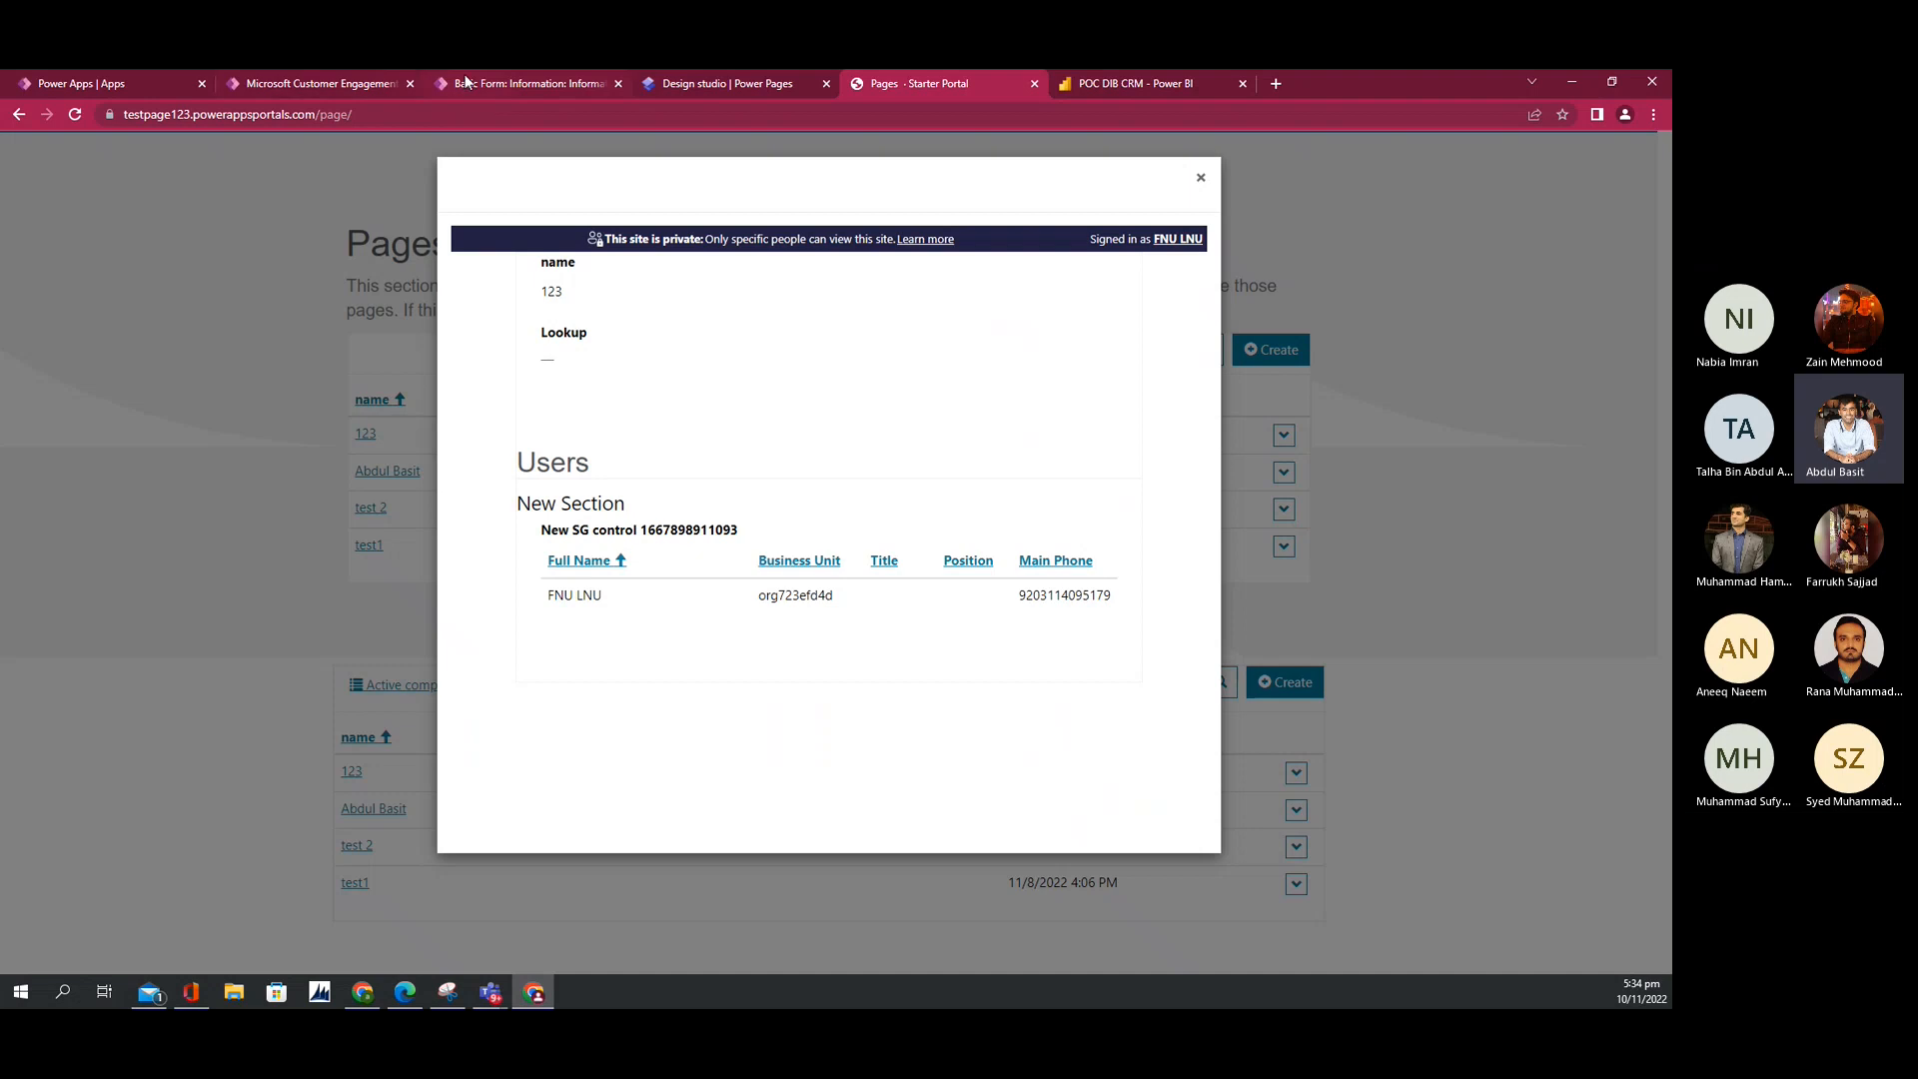
click(524, 80)
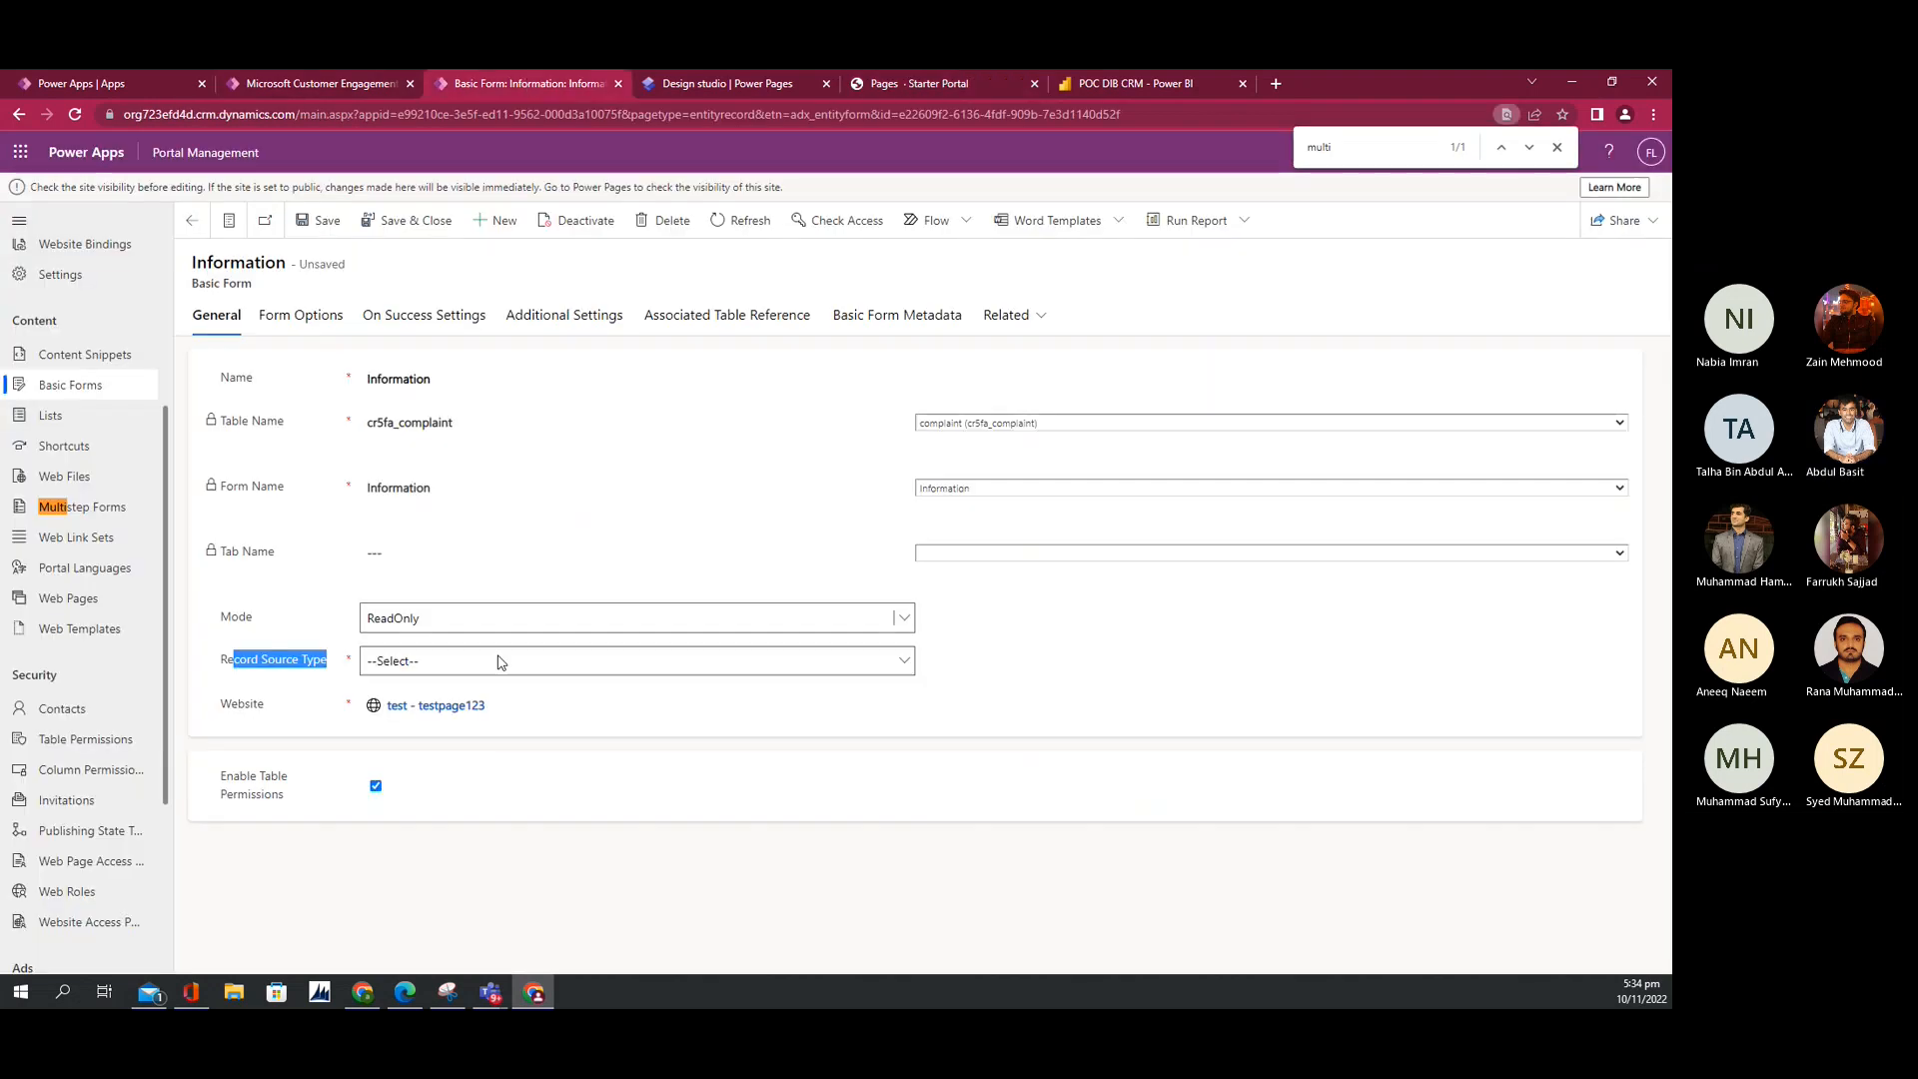
click(499, 661)
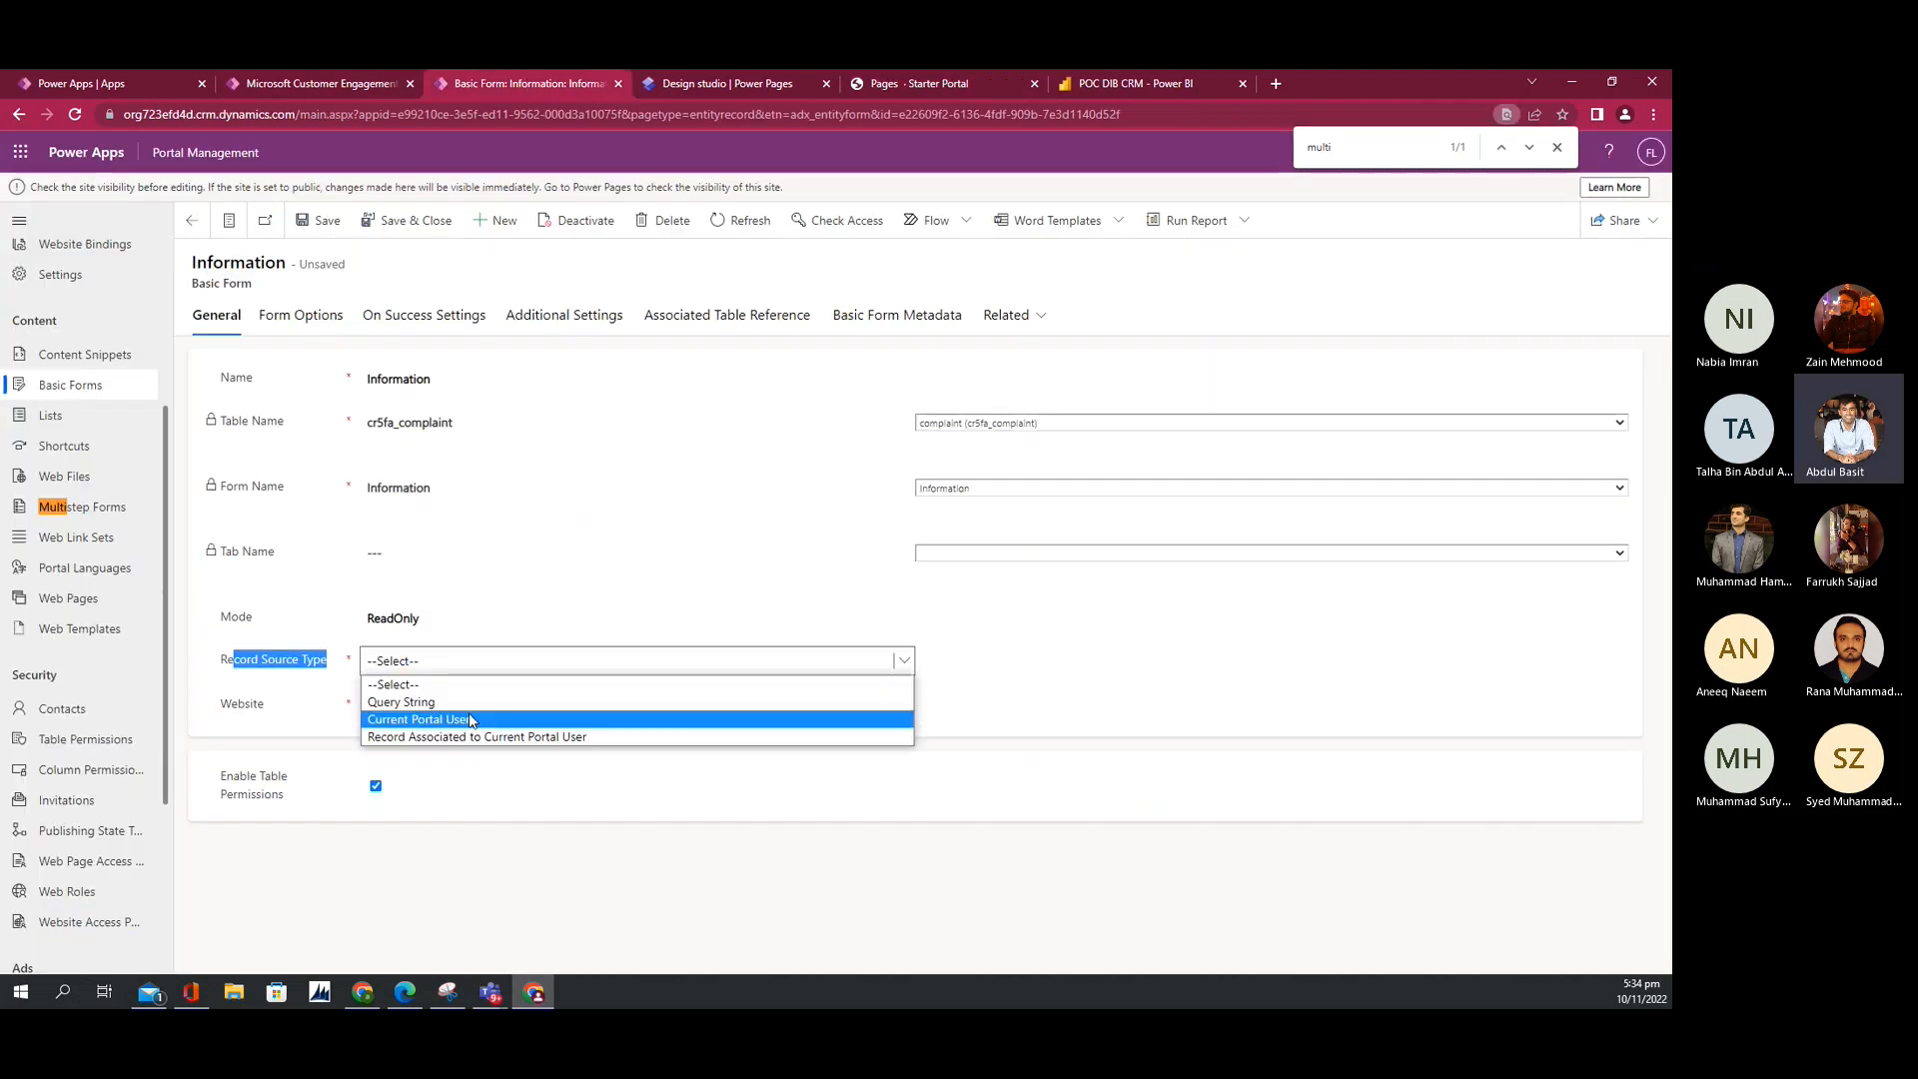
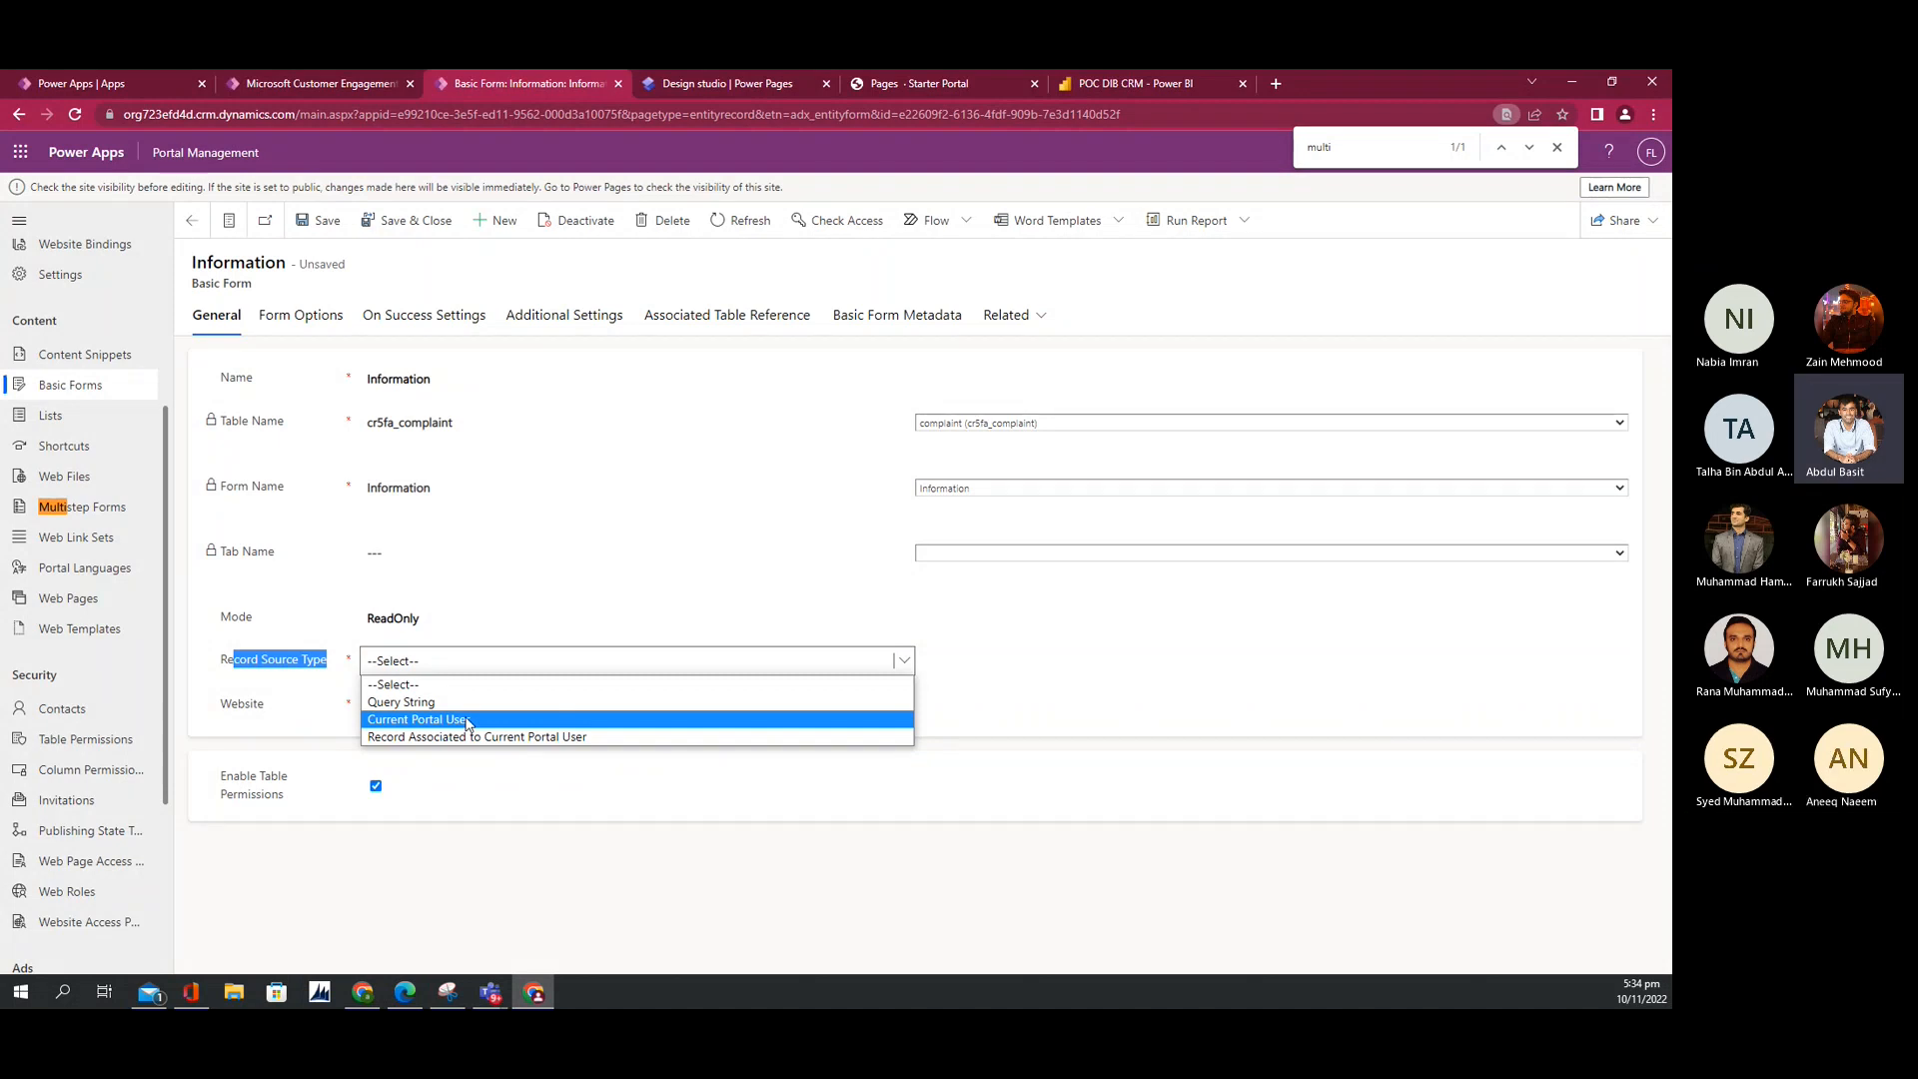
Step: Close the open record window on the live portal and open the account options
click(897, 82)
click(1200, 183)
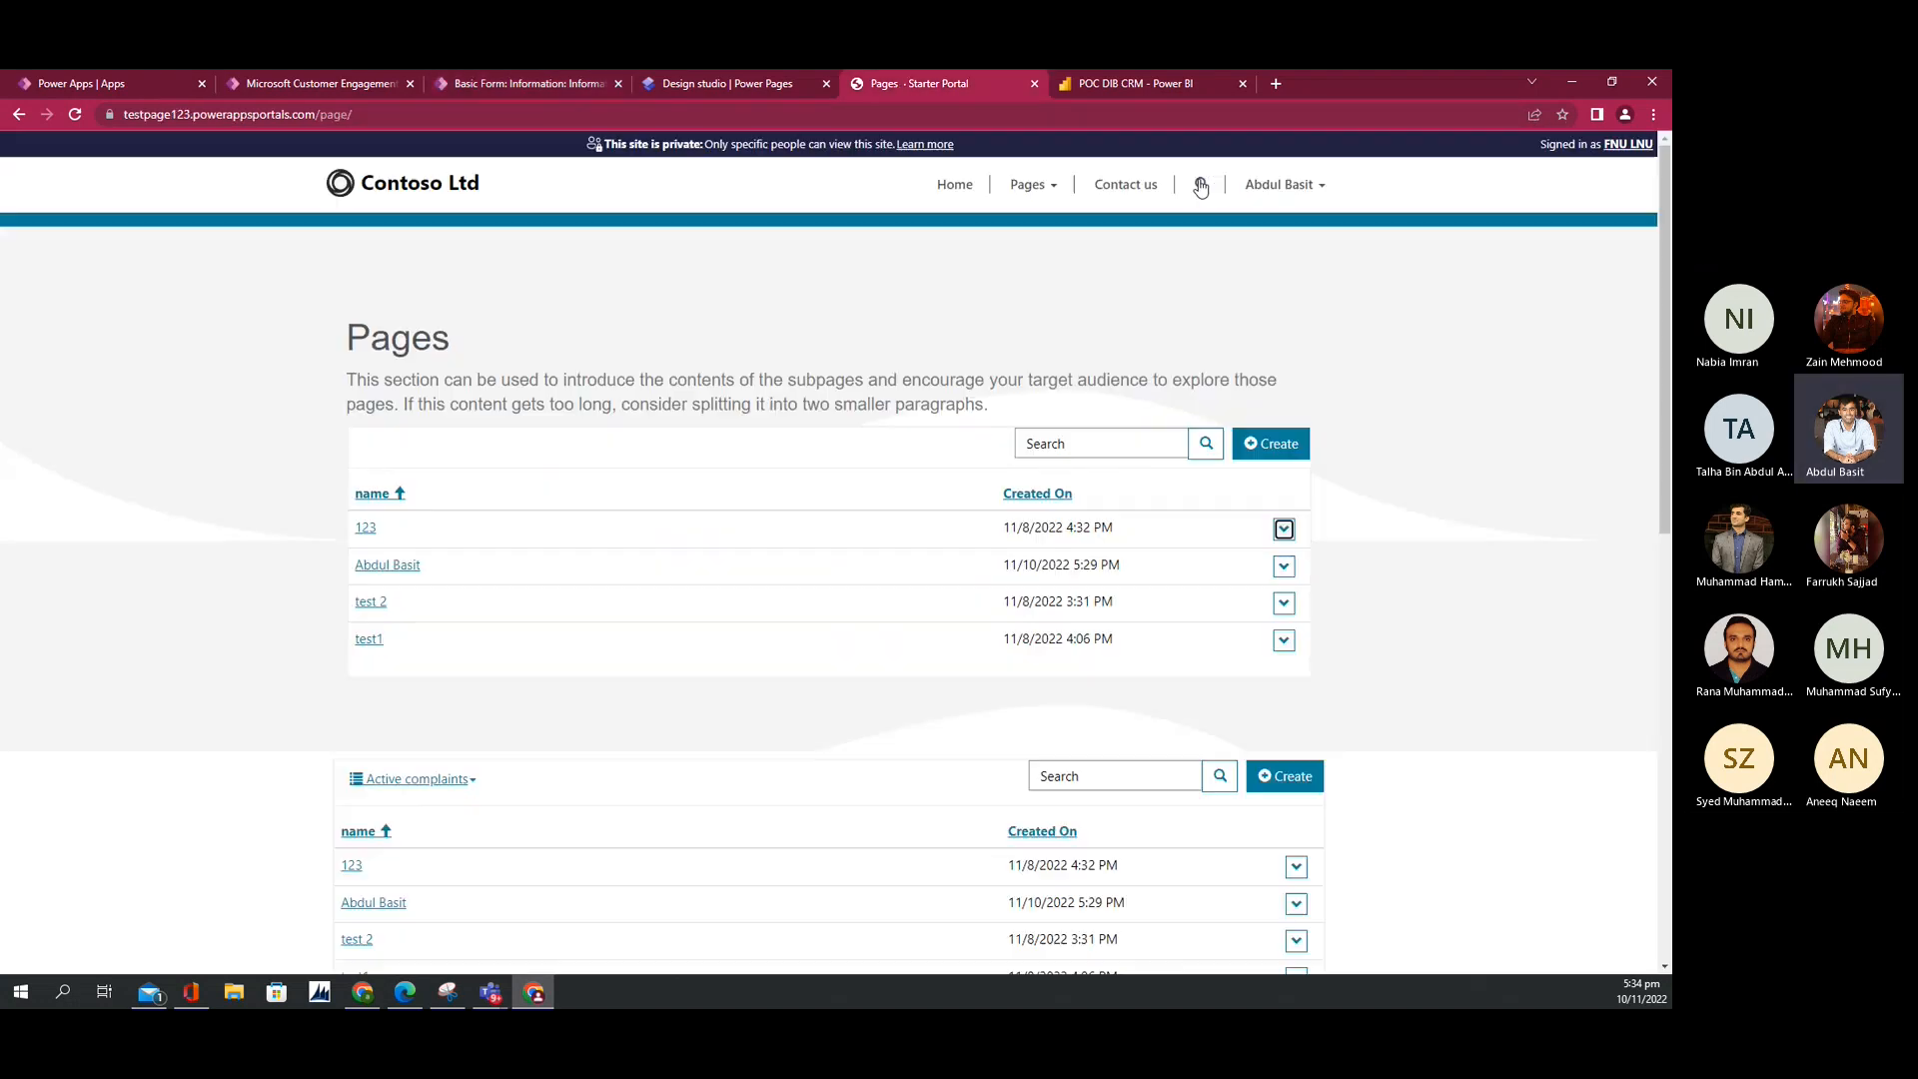
click(1282, 186)
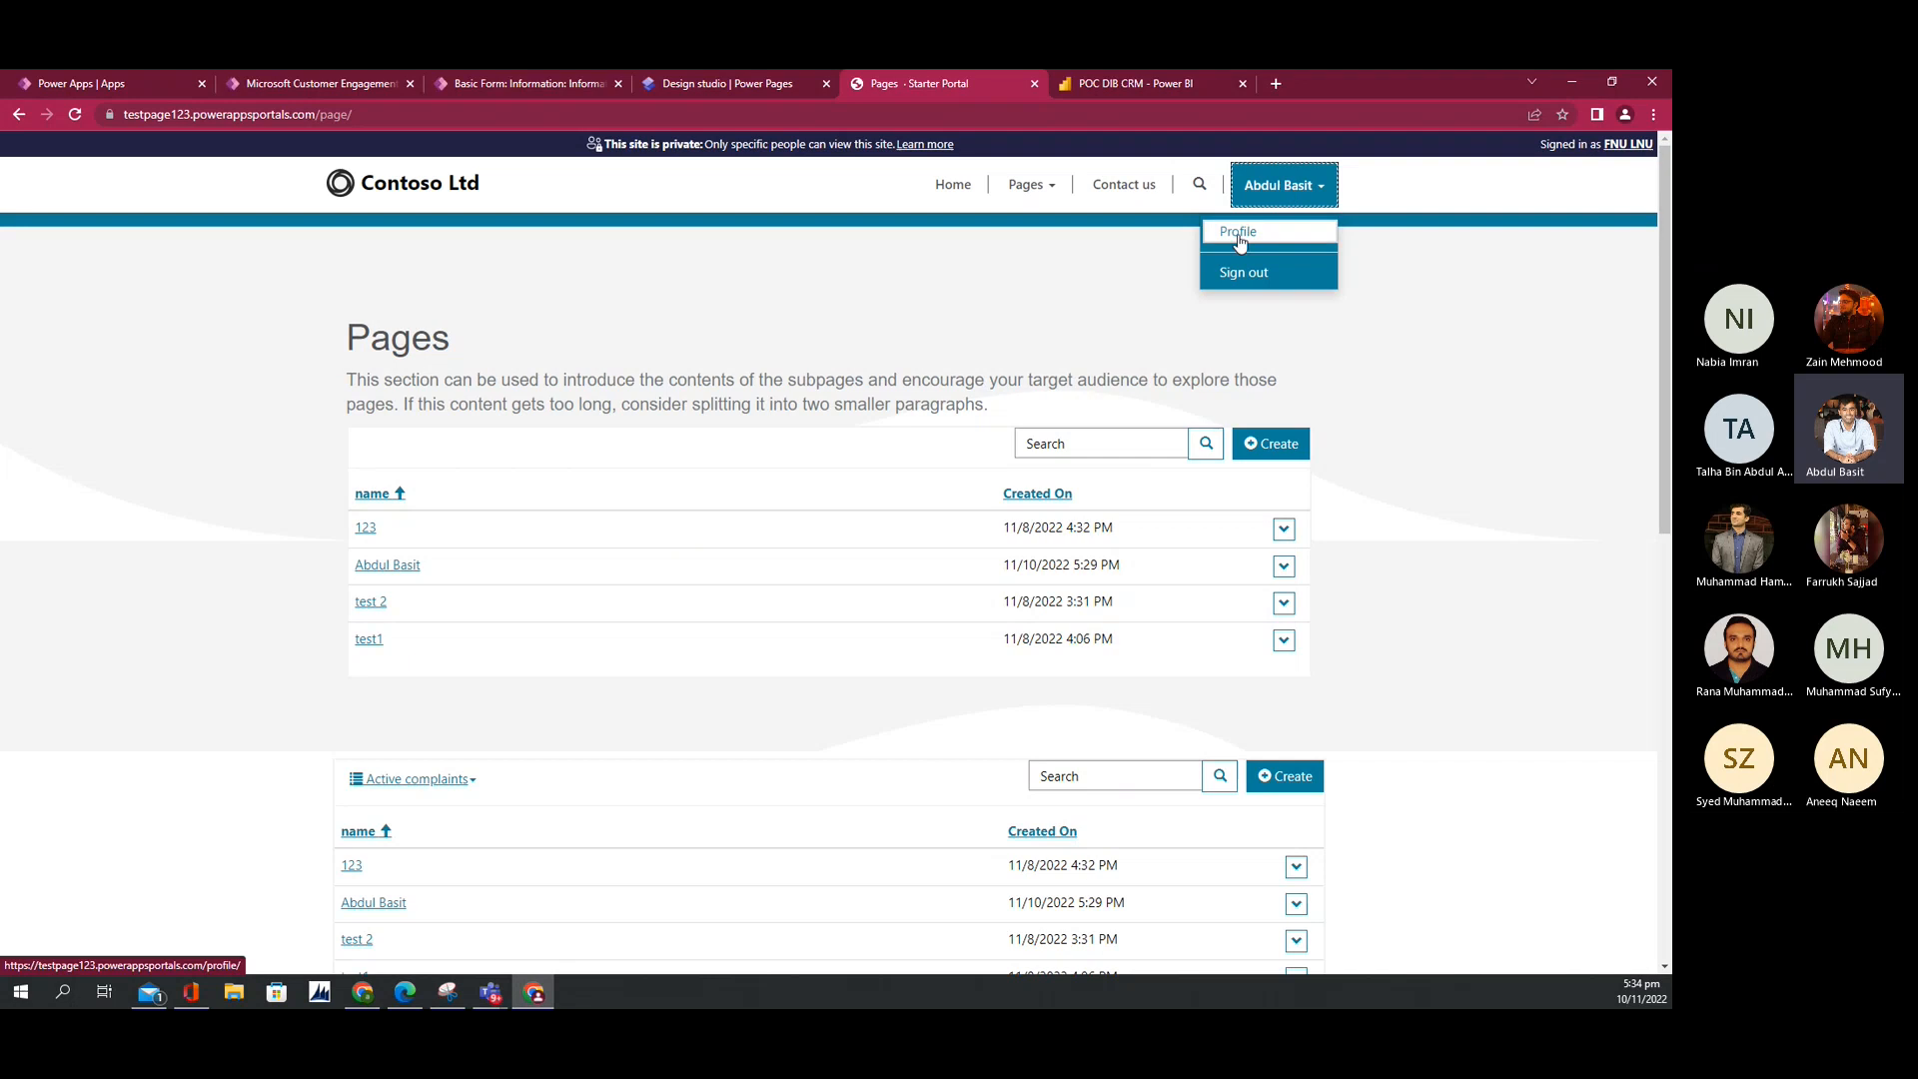
Step: Set the Information form's Record Source Type to Query String, keeping Record ID Parameter Name id
click(517, 85)
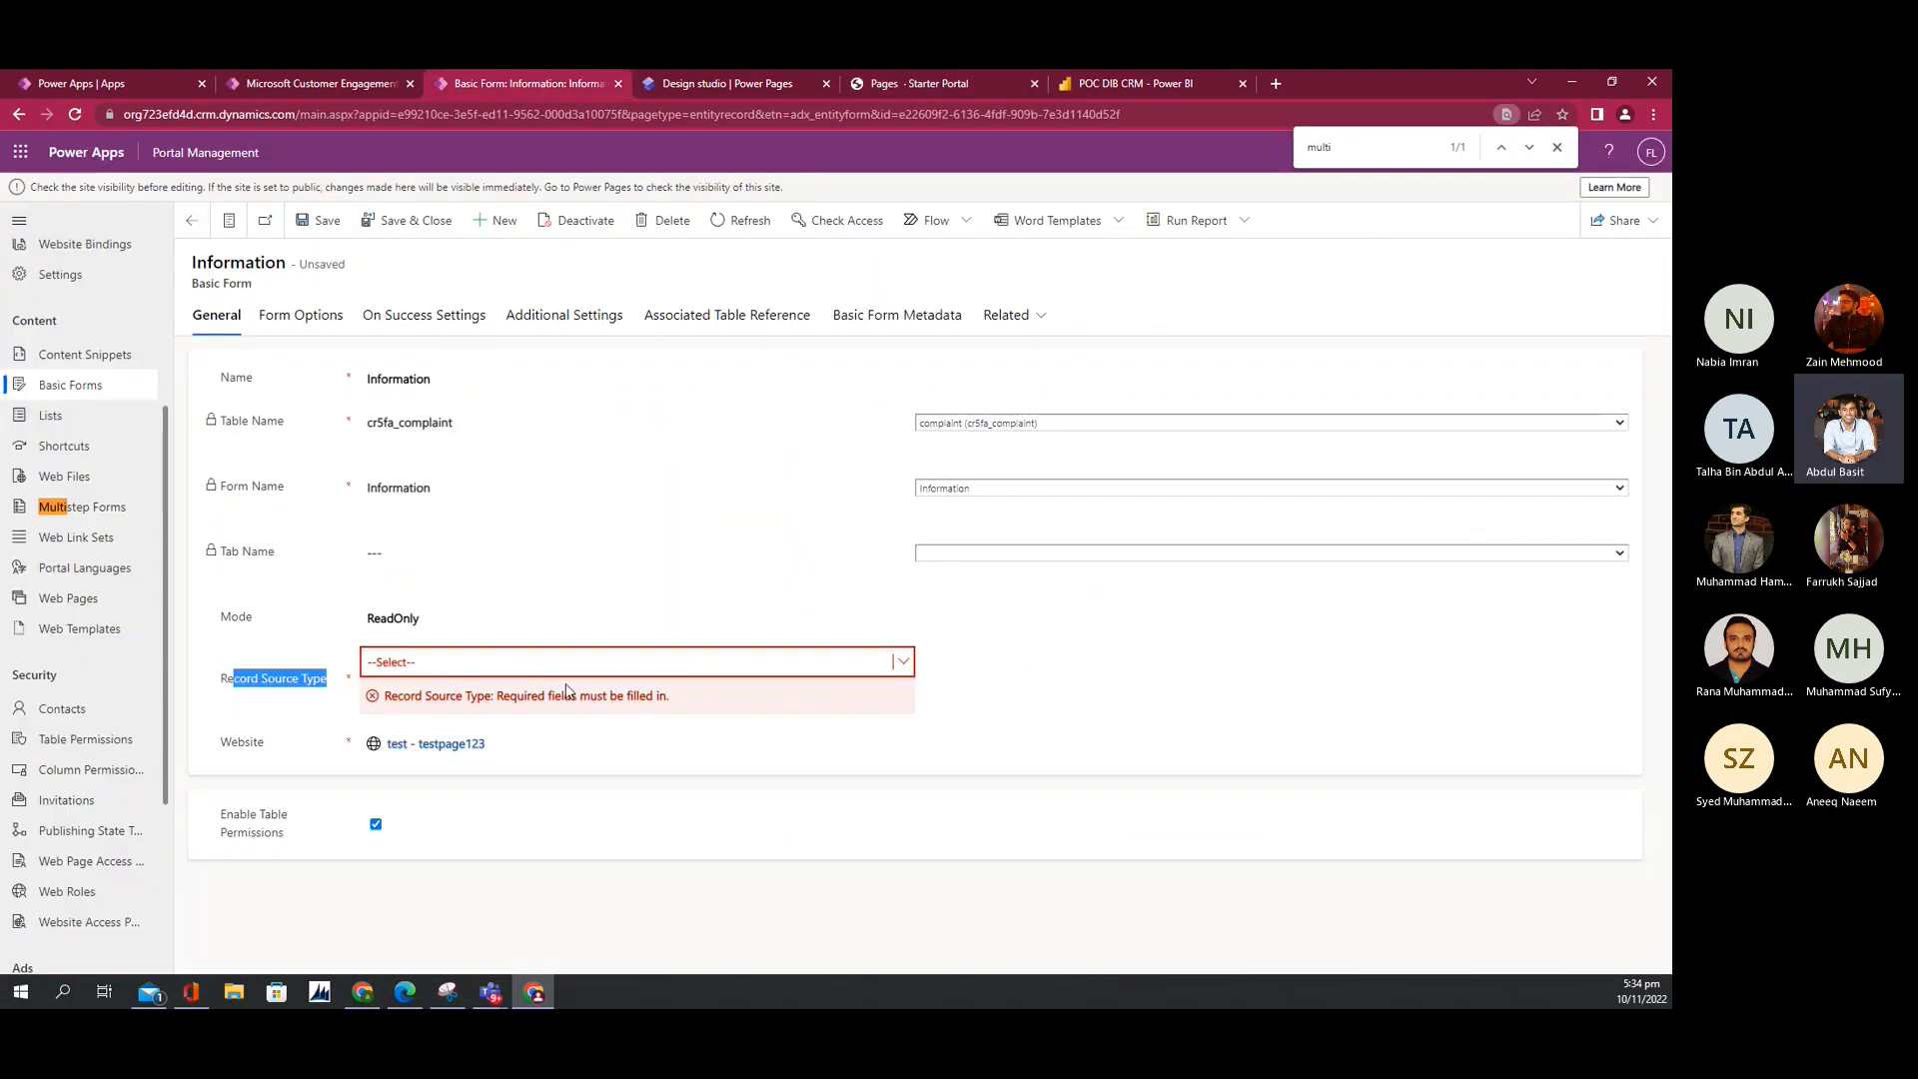
click(515, 661)
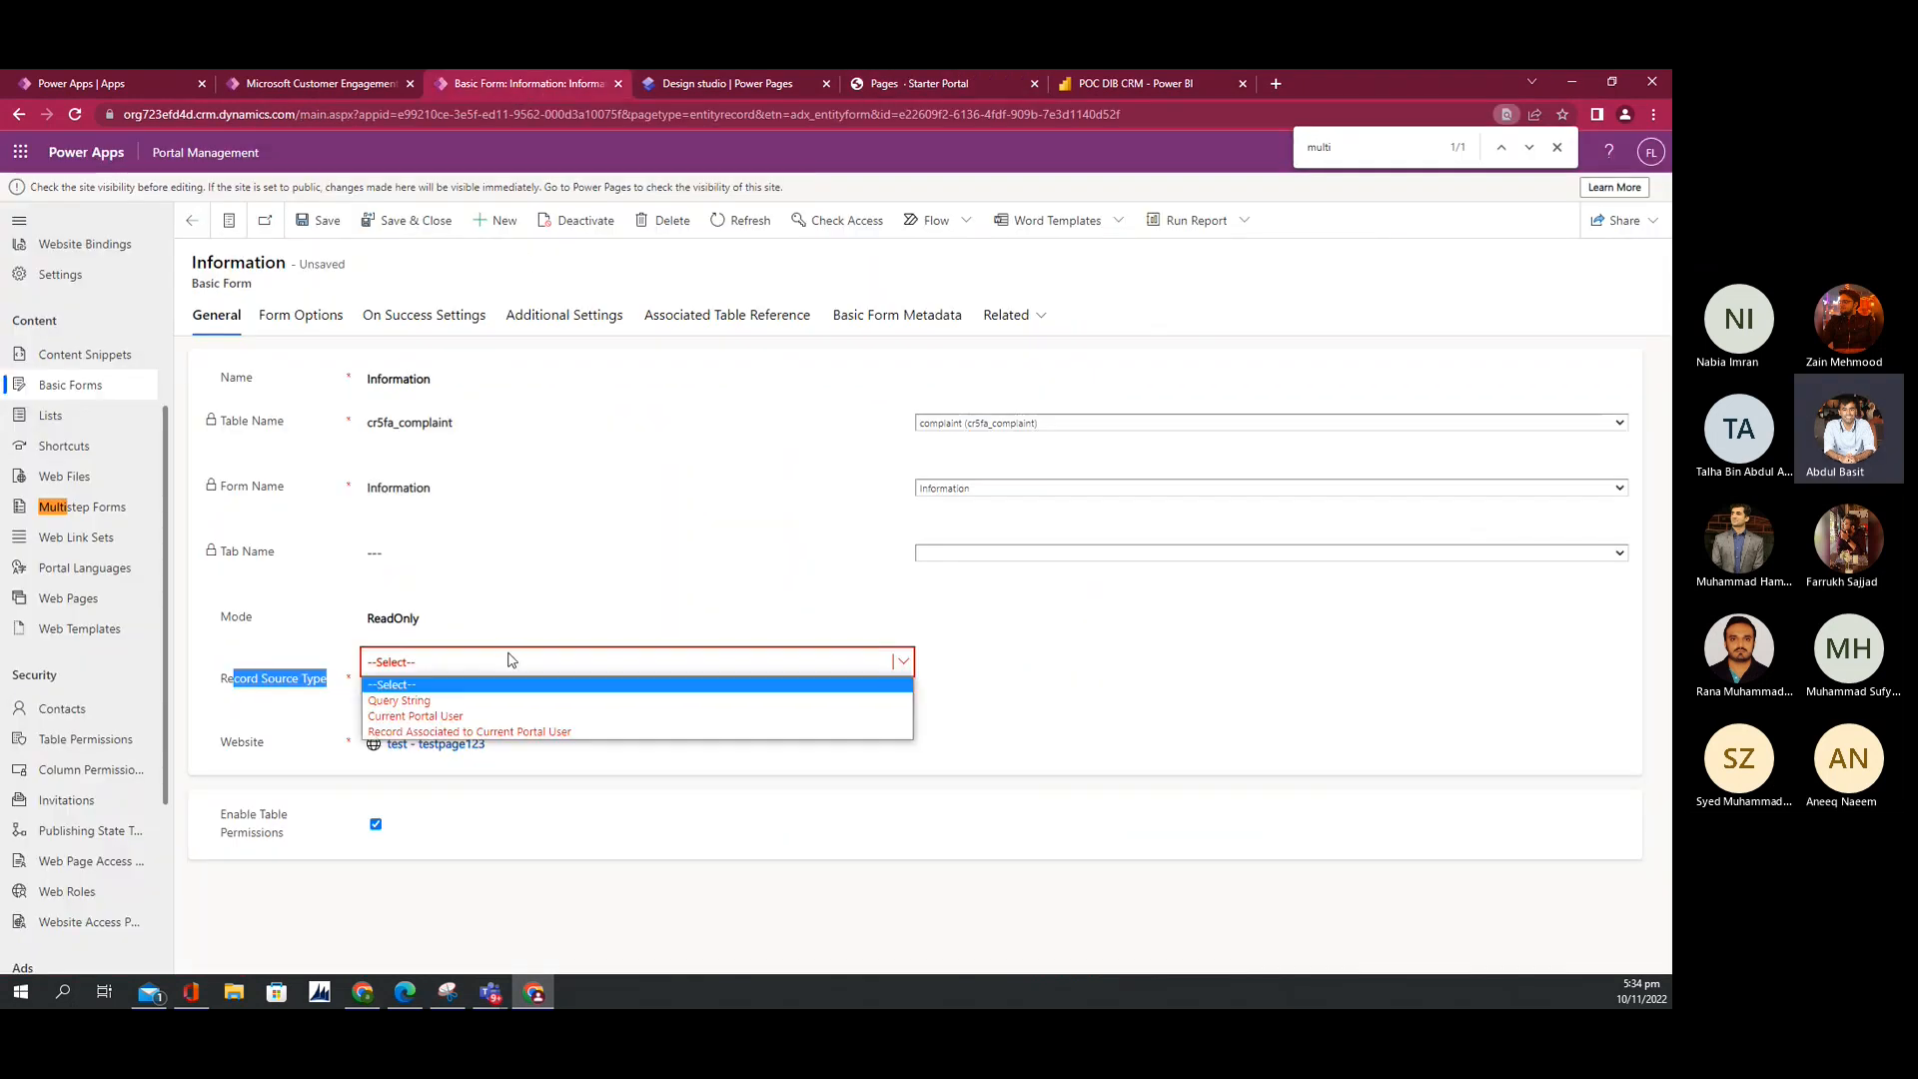
click(484, 702)
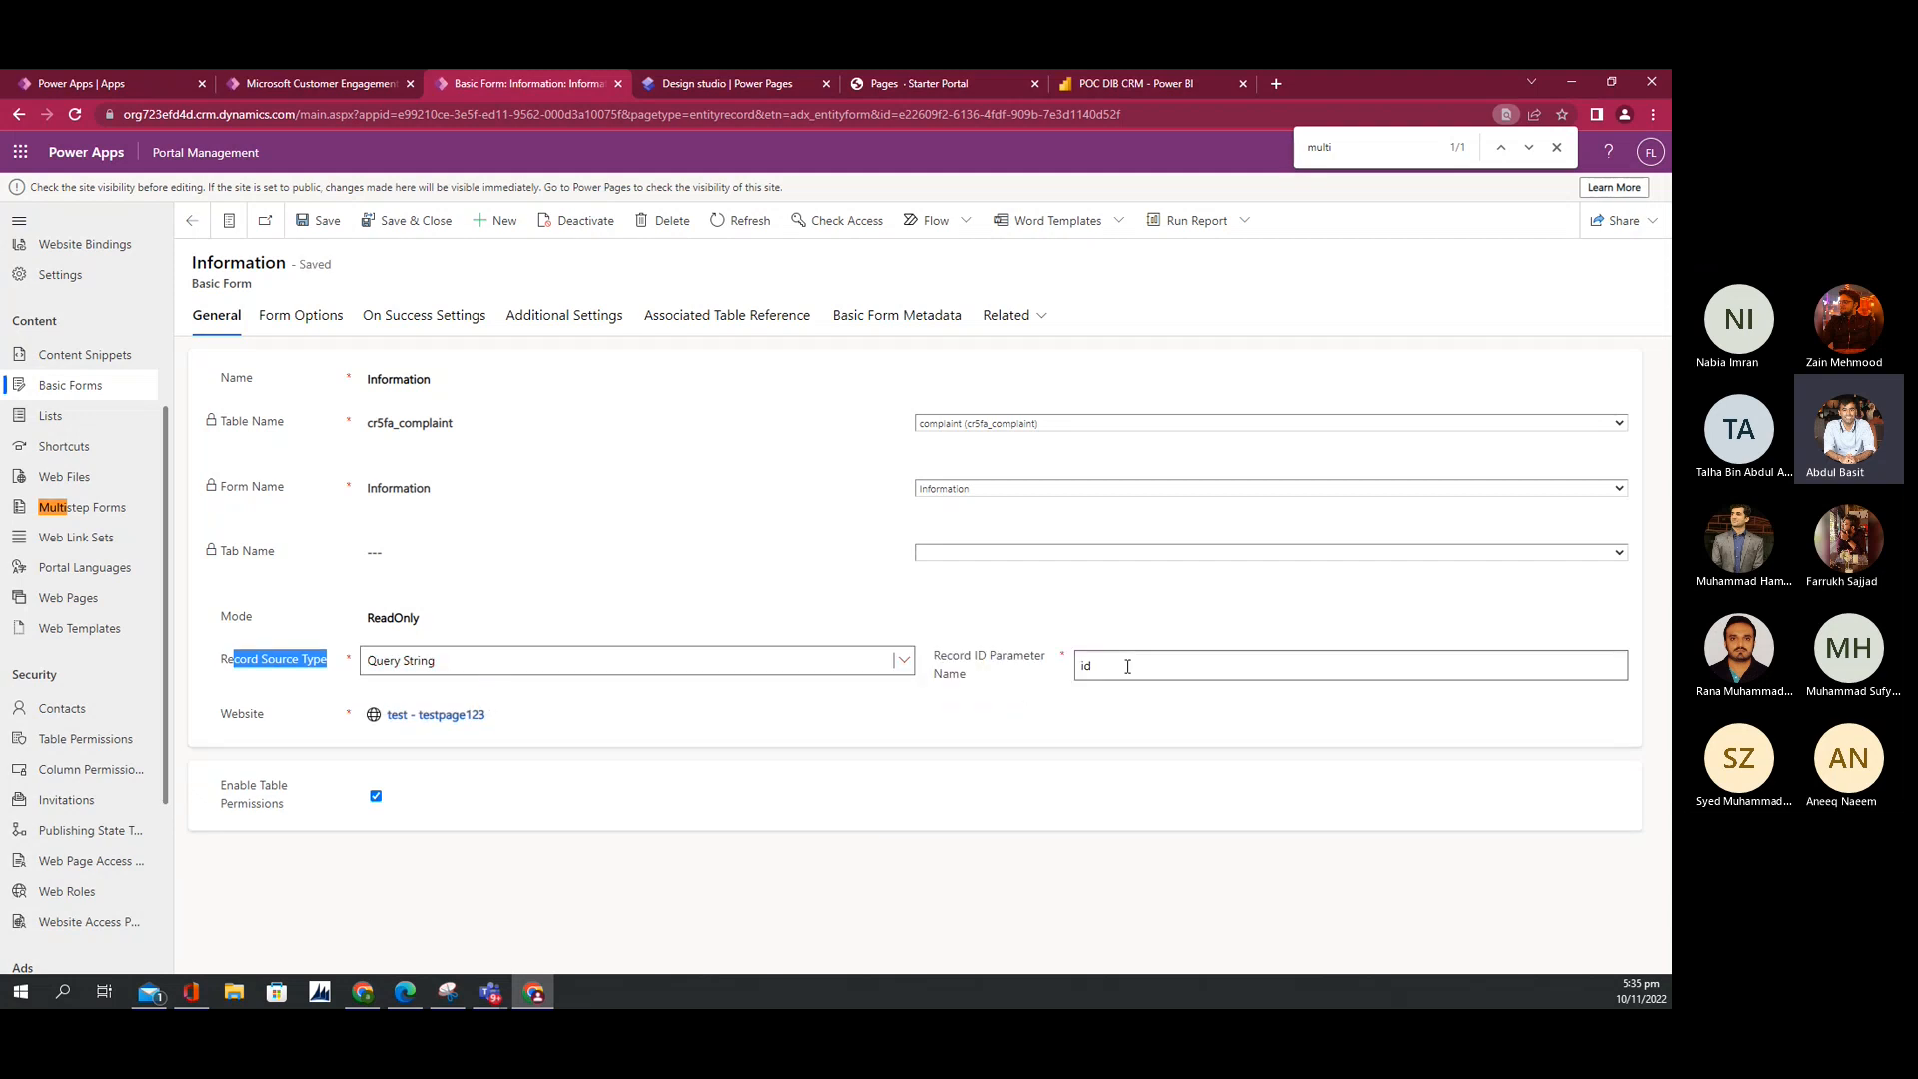
click(1128, 666)
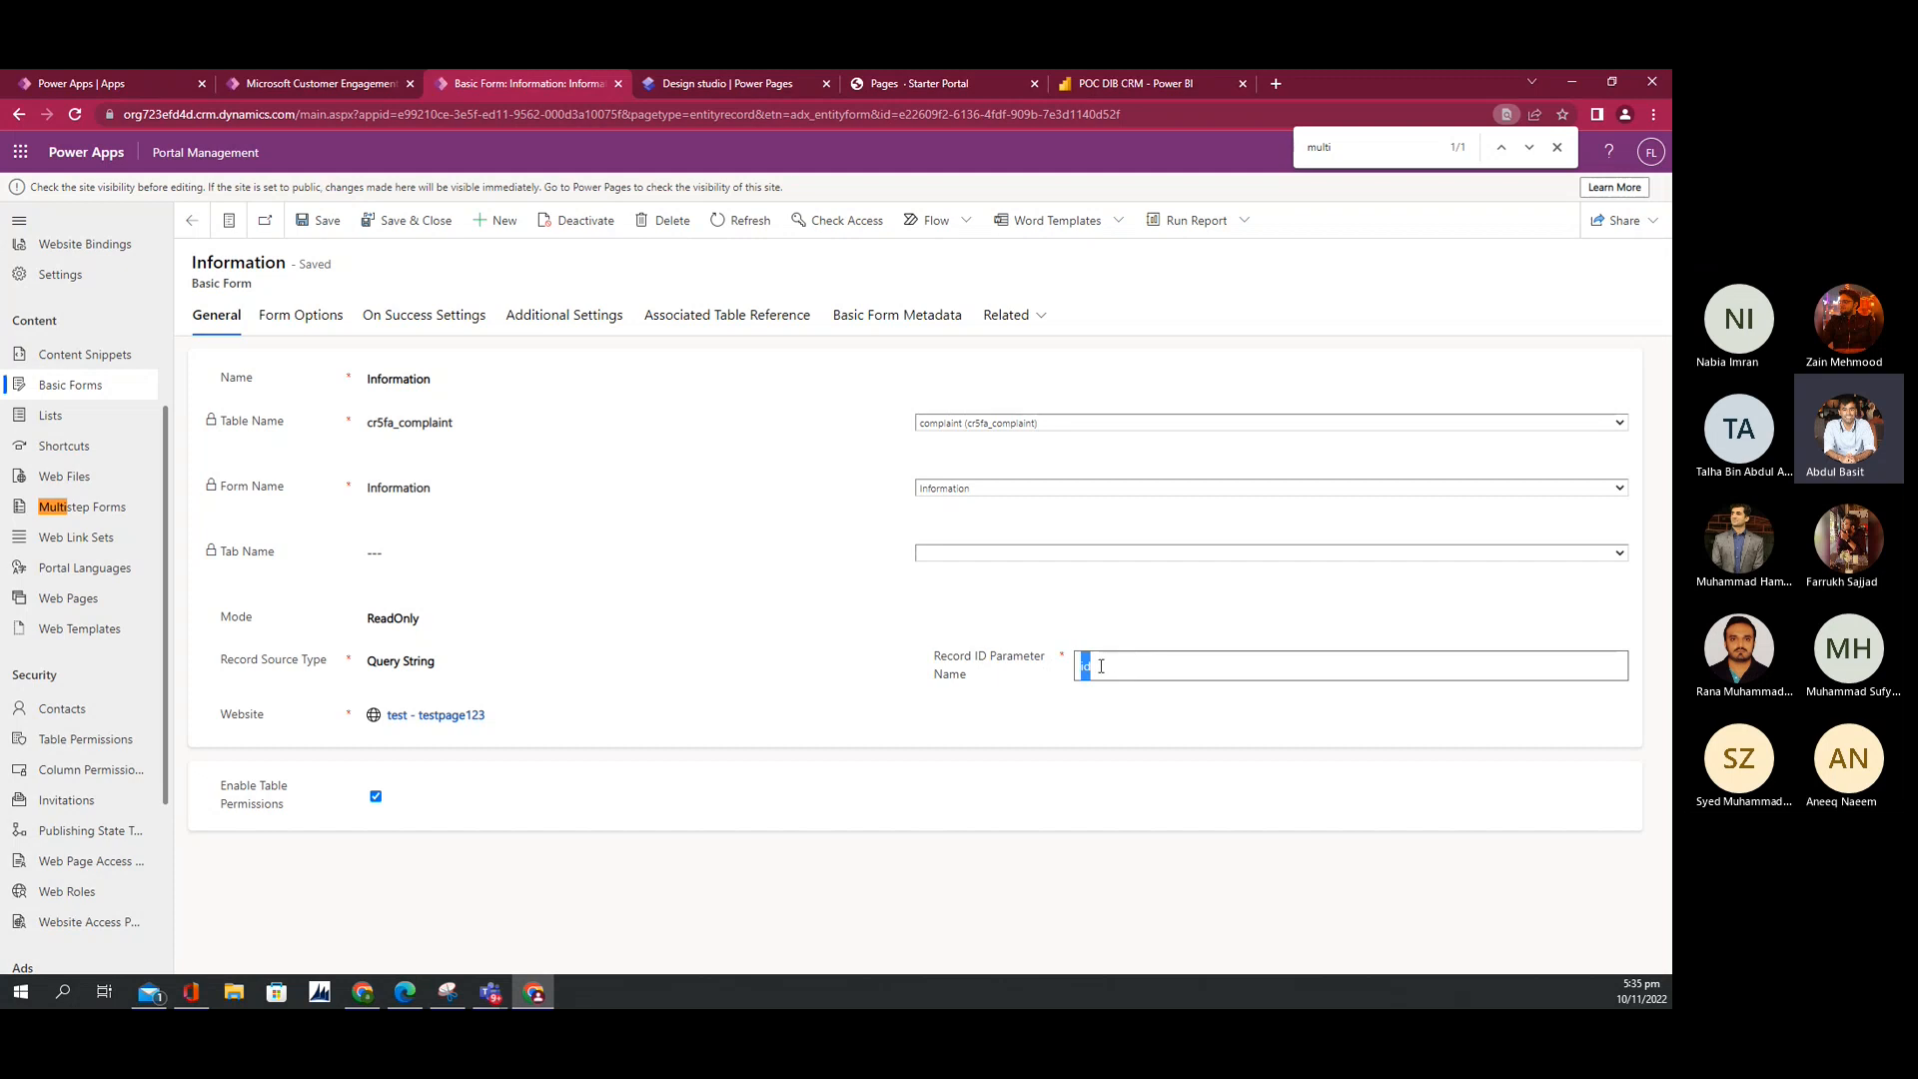
click(296, 315)
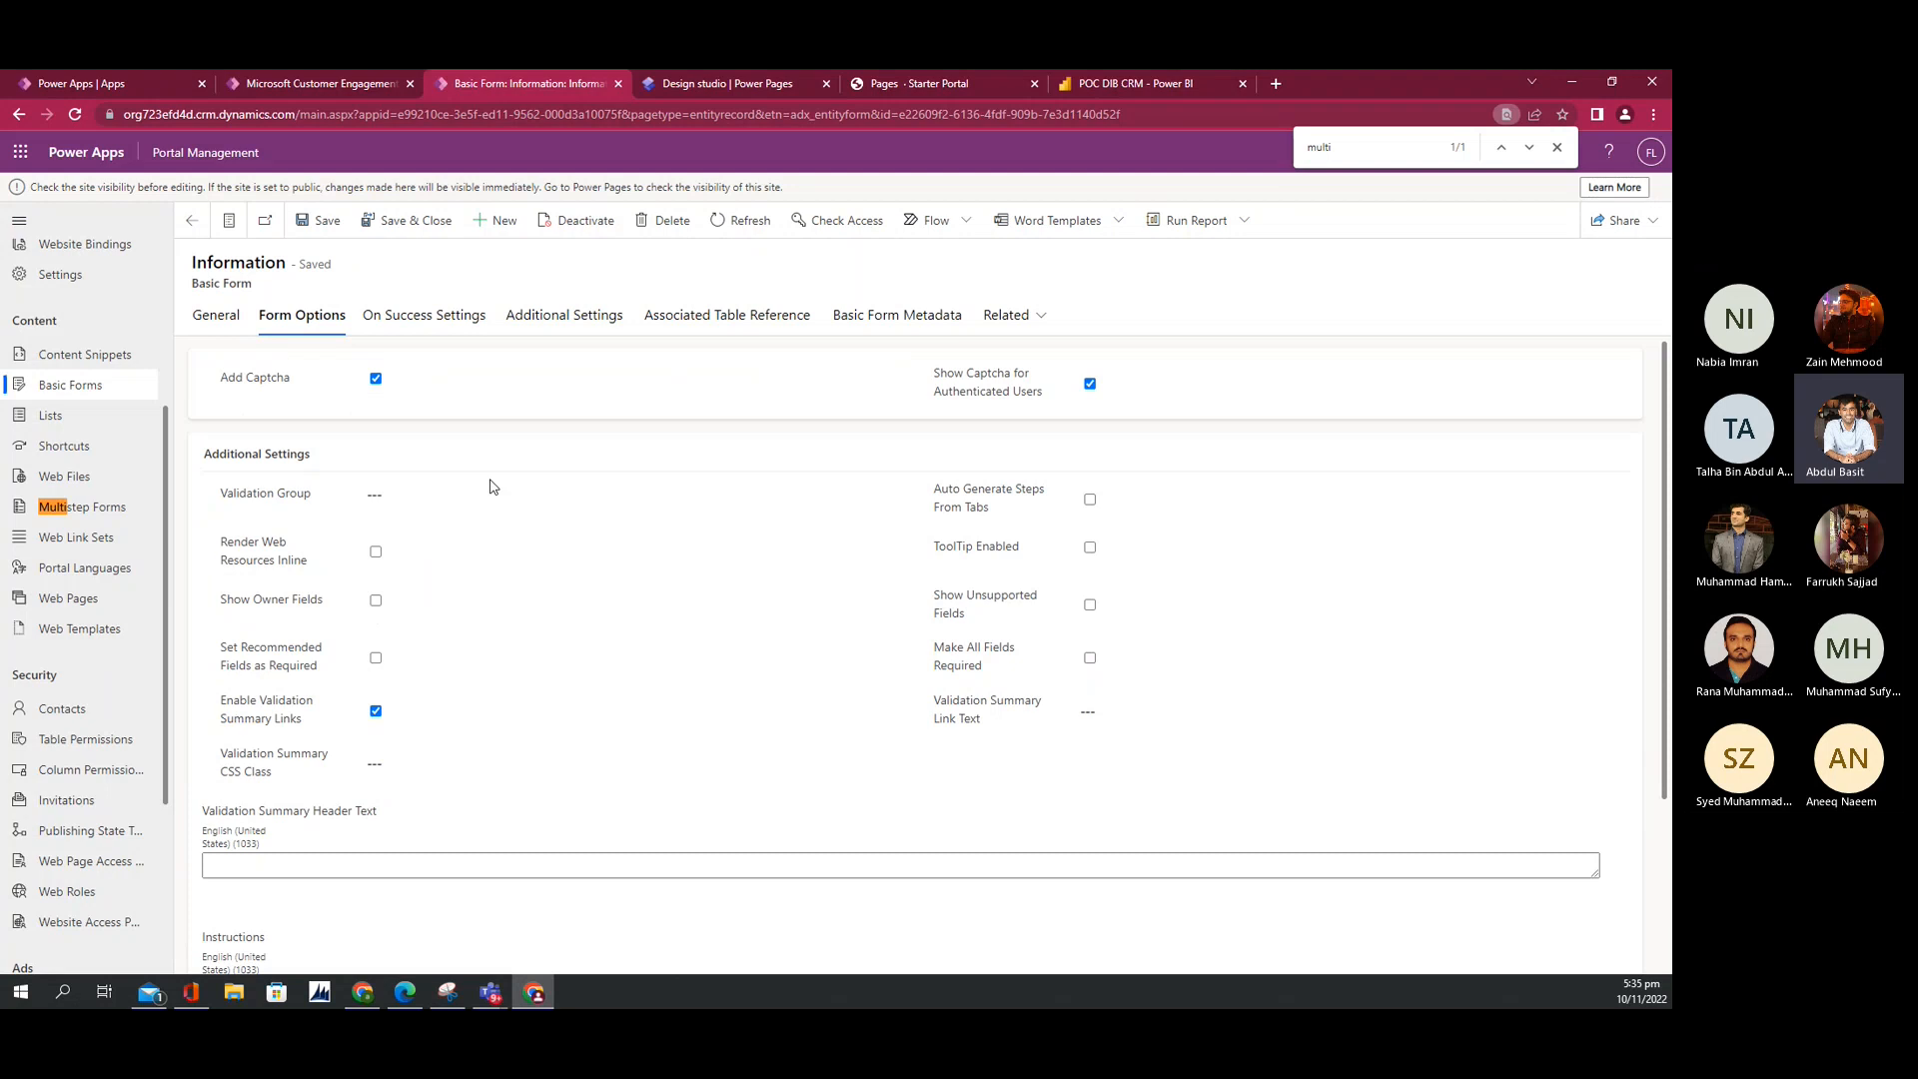
scroll(505, 585, down, 2)
scroll(506, 584, up, 2)
scroll(505, 585, down, 3)
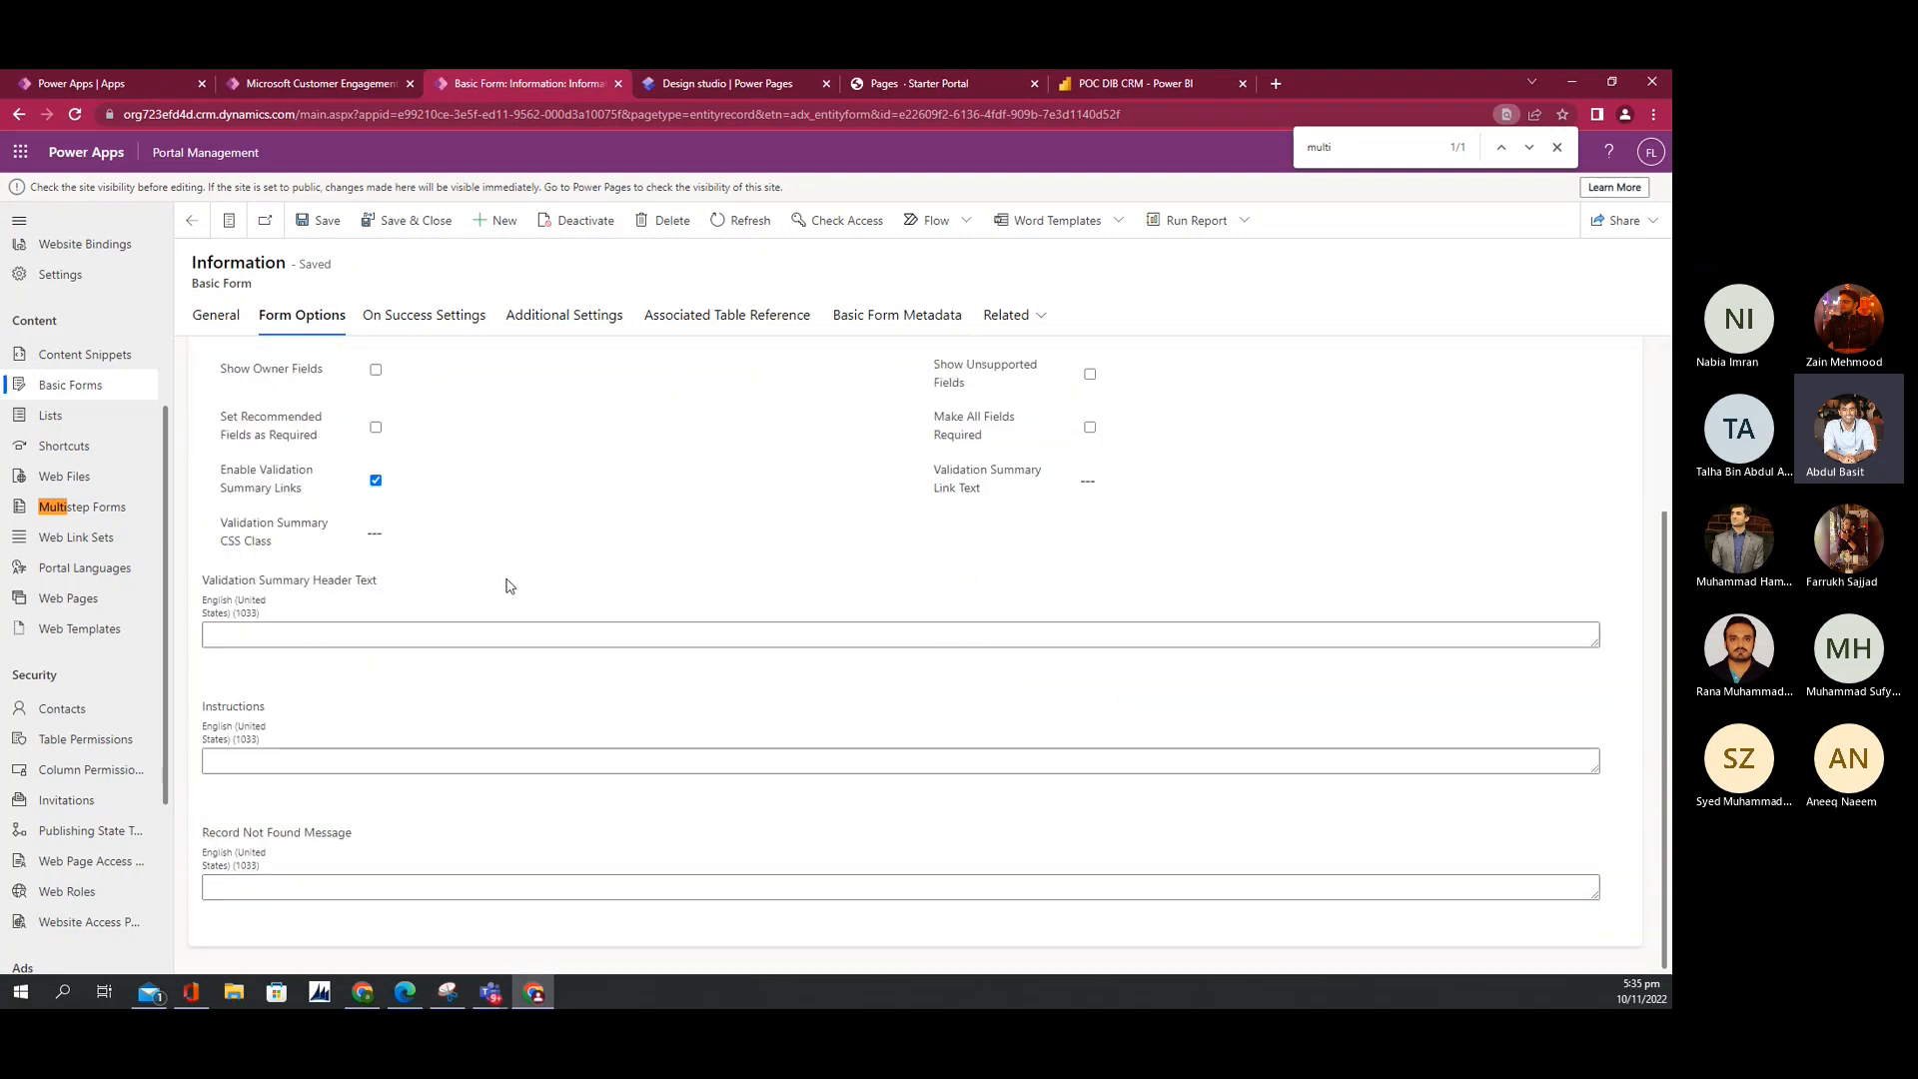
scroll(506, 585, up, 1)
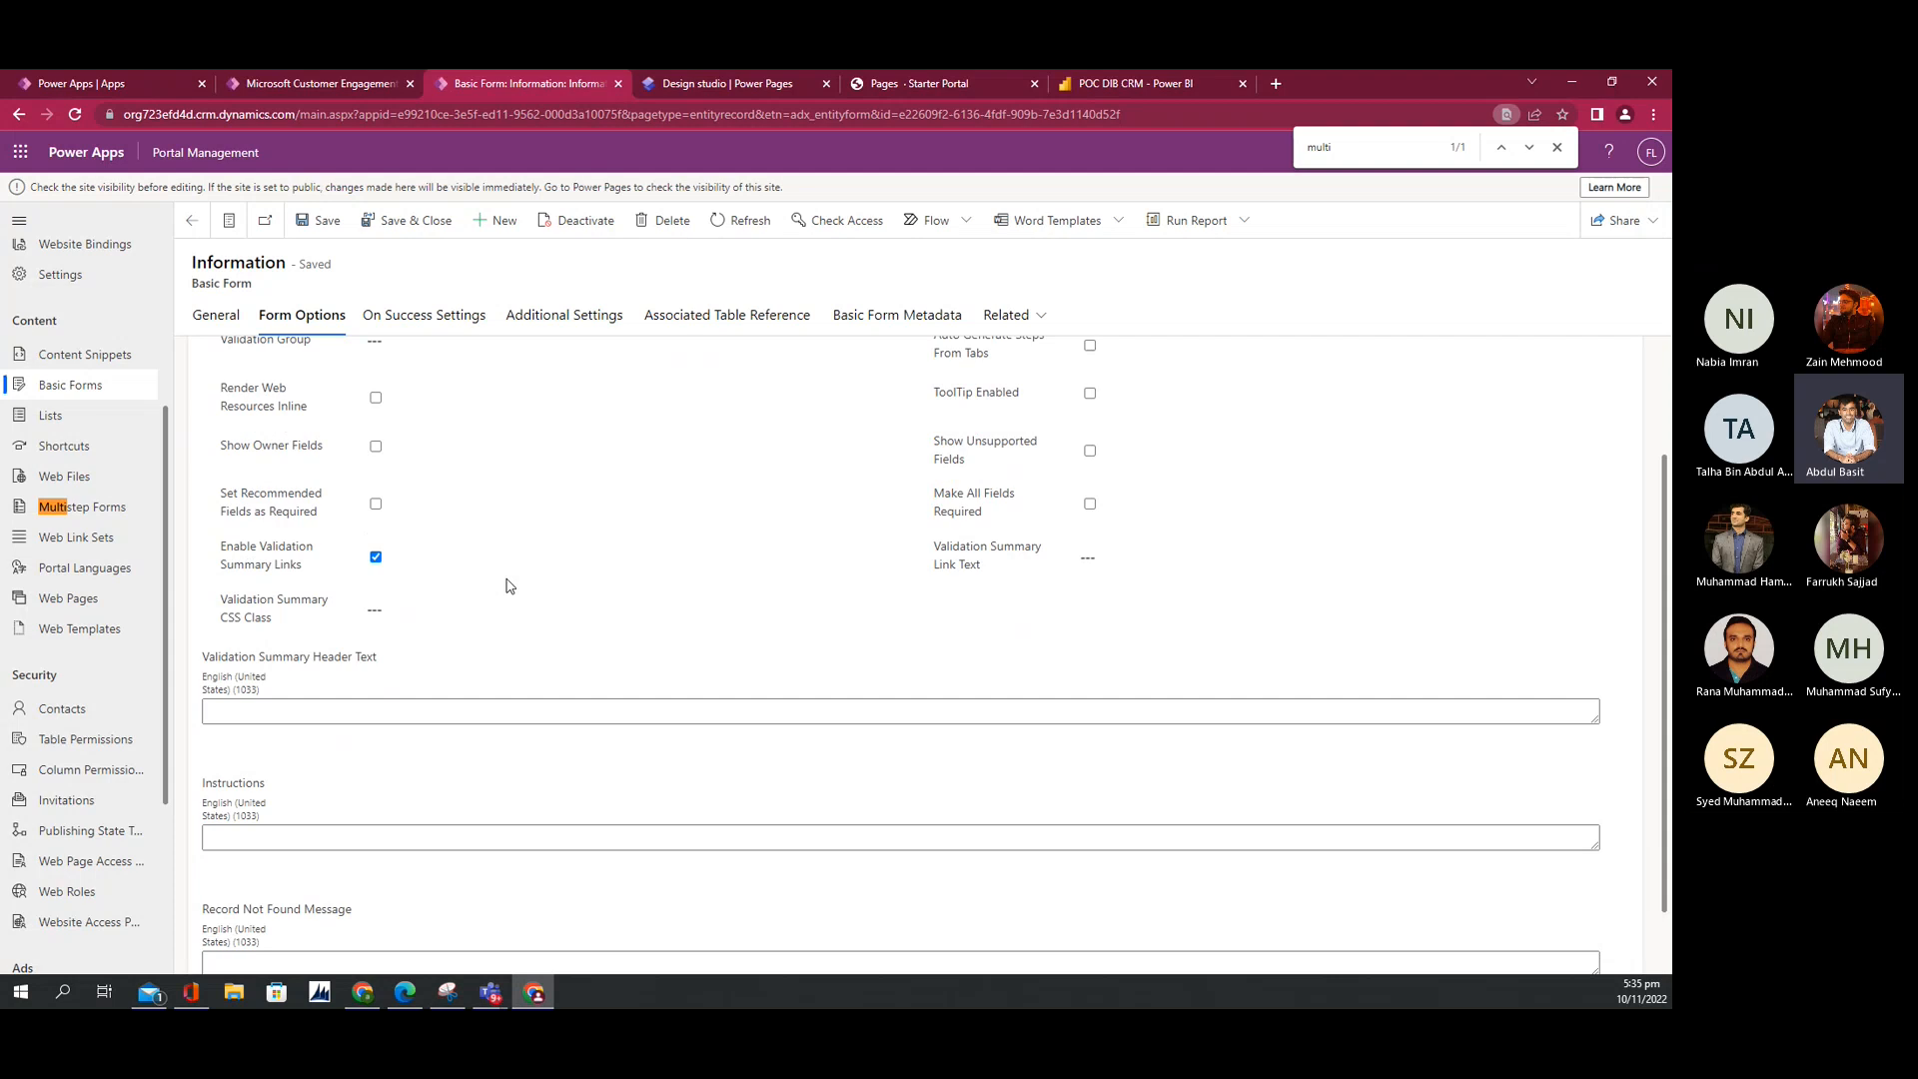
click(428, 330)
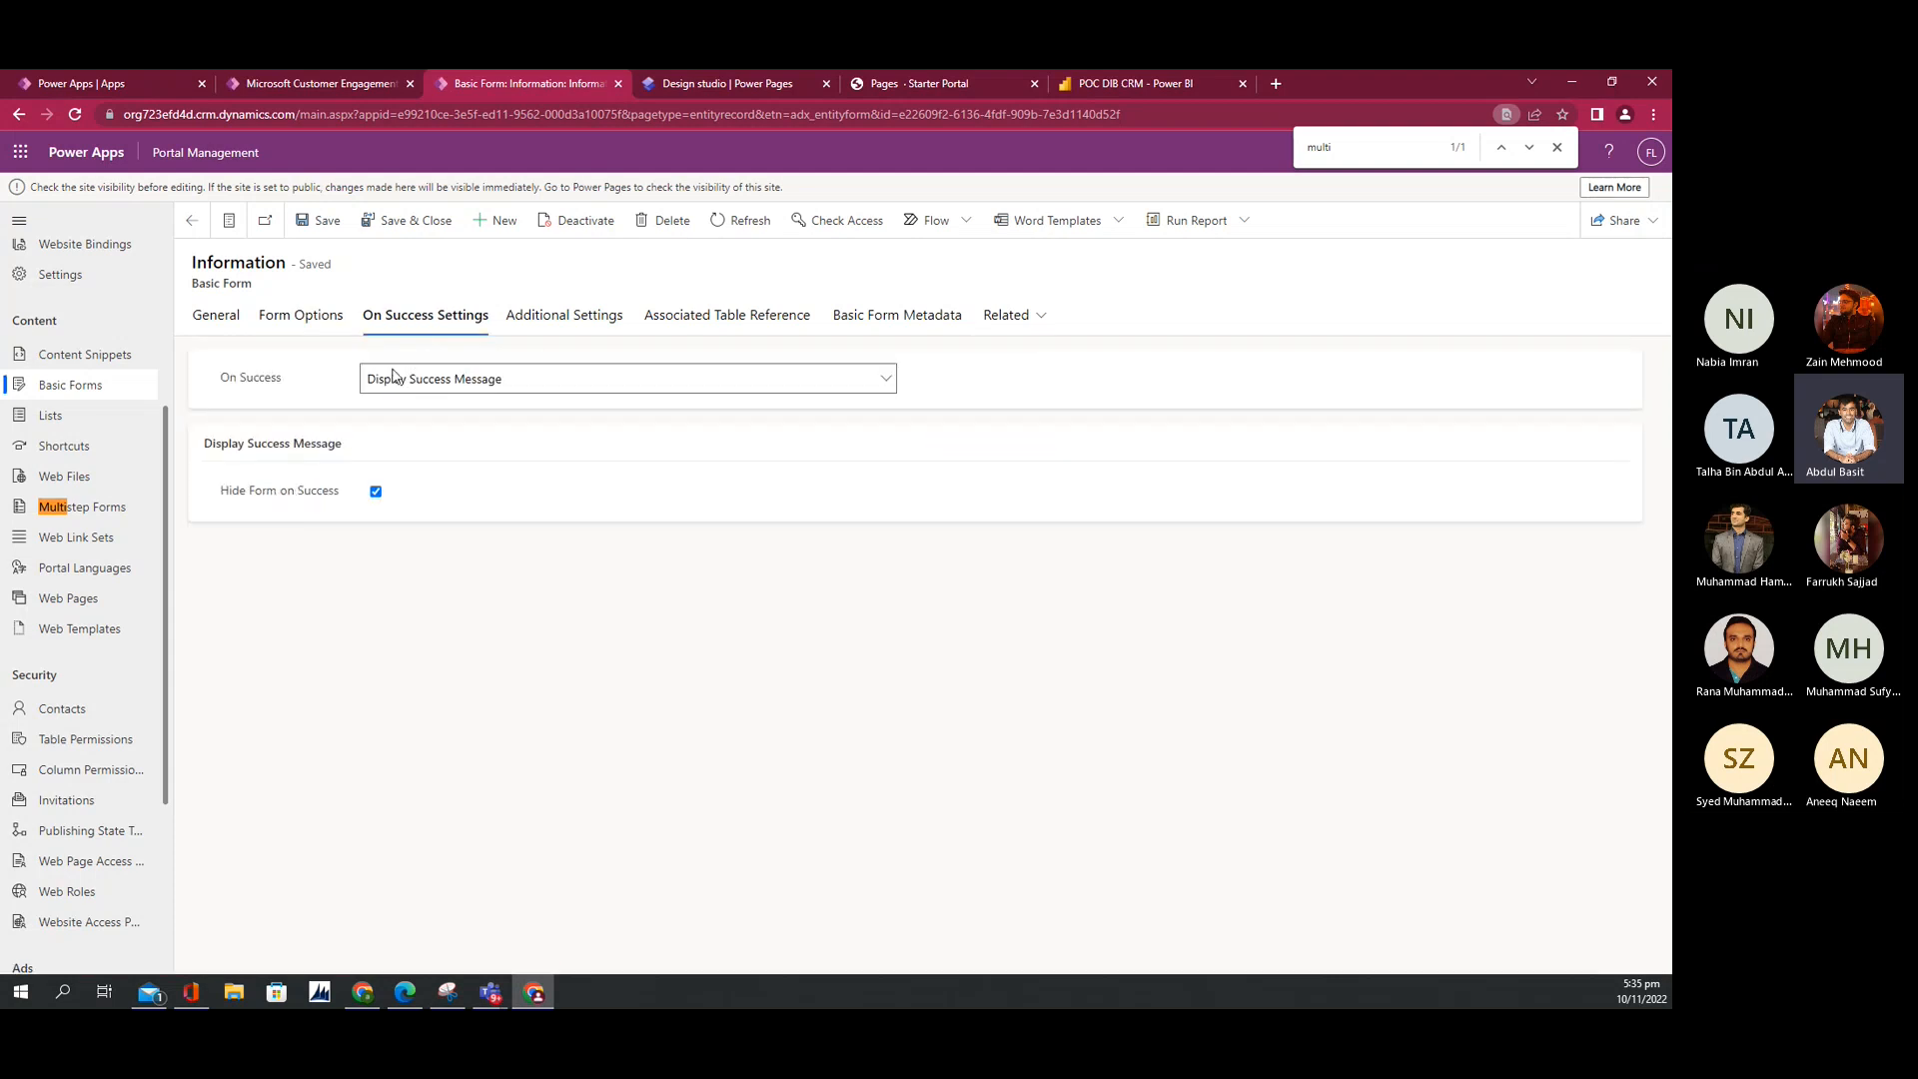
click(299, 316)
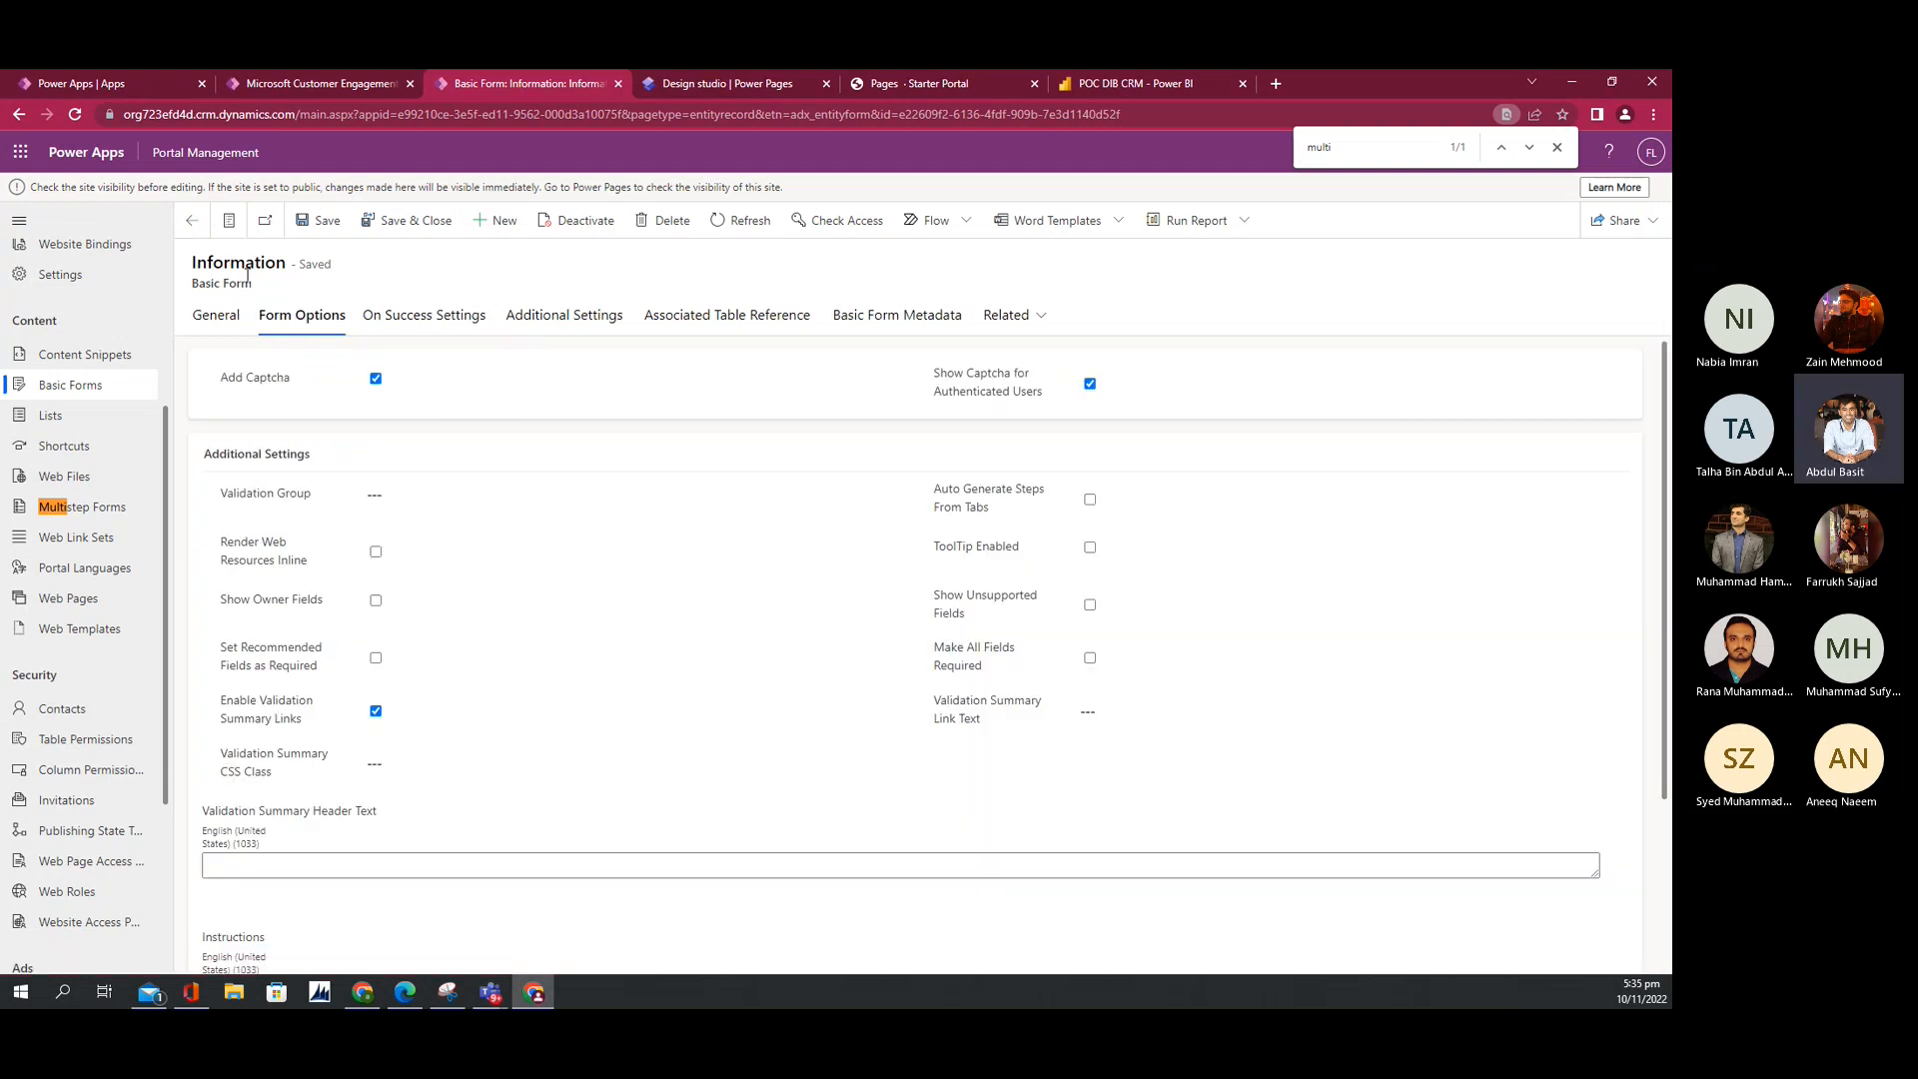
click(214, 315)
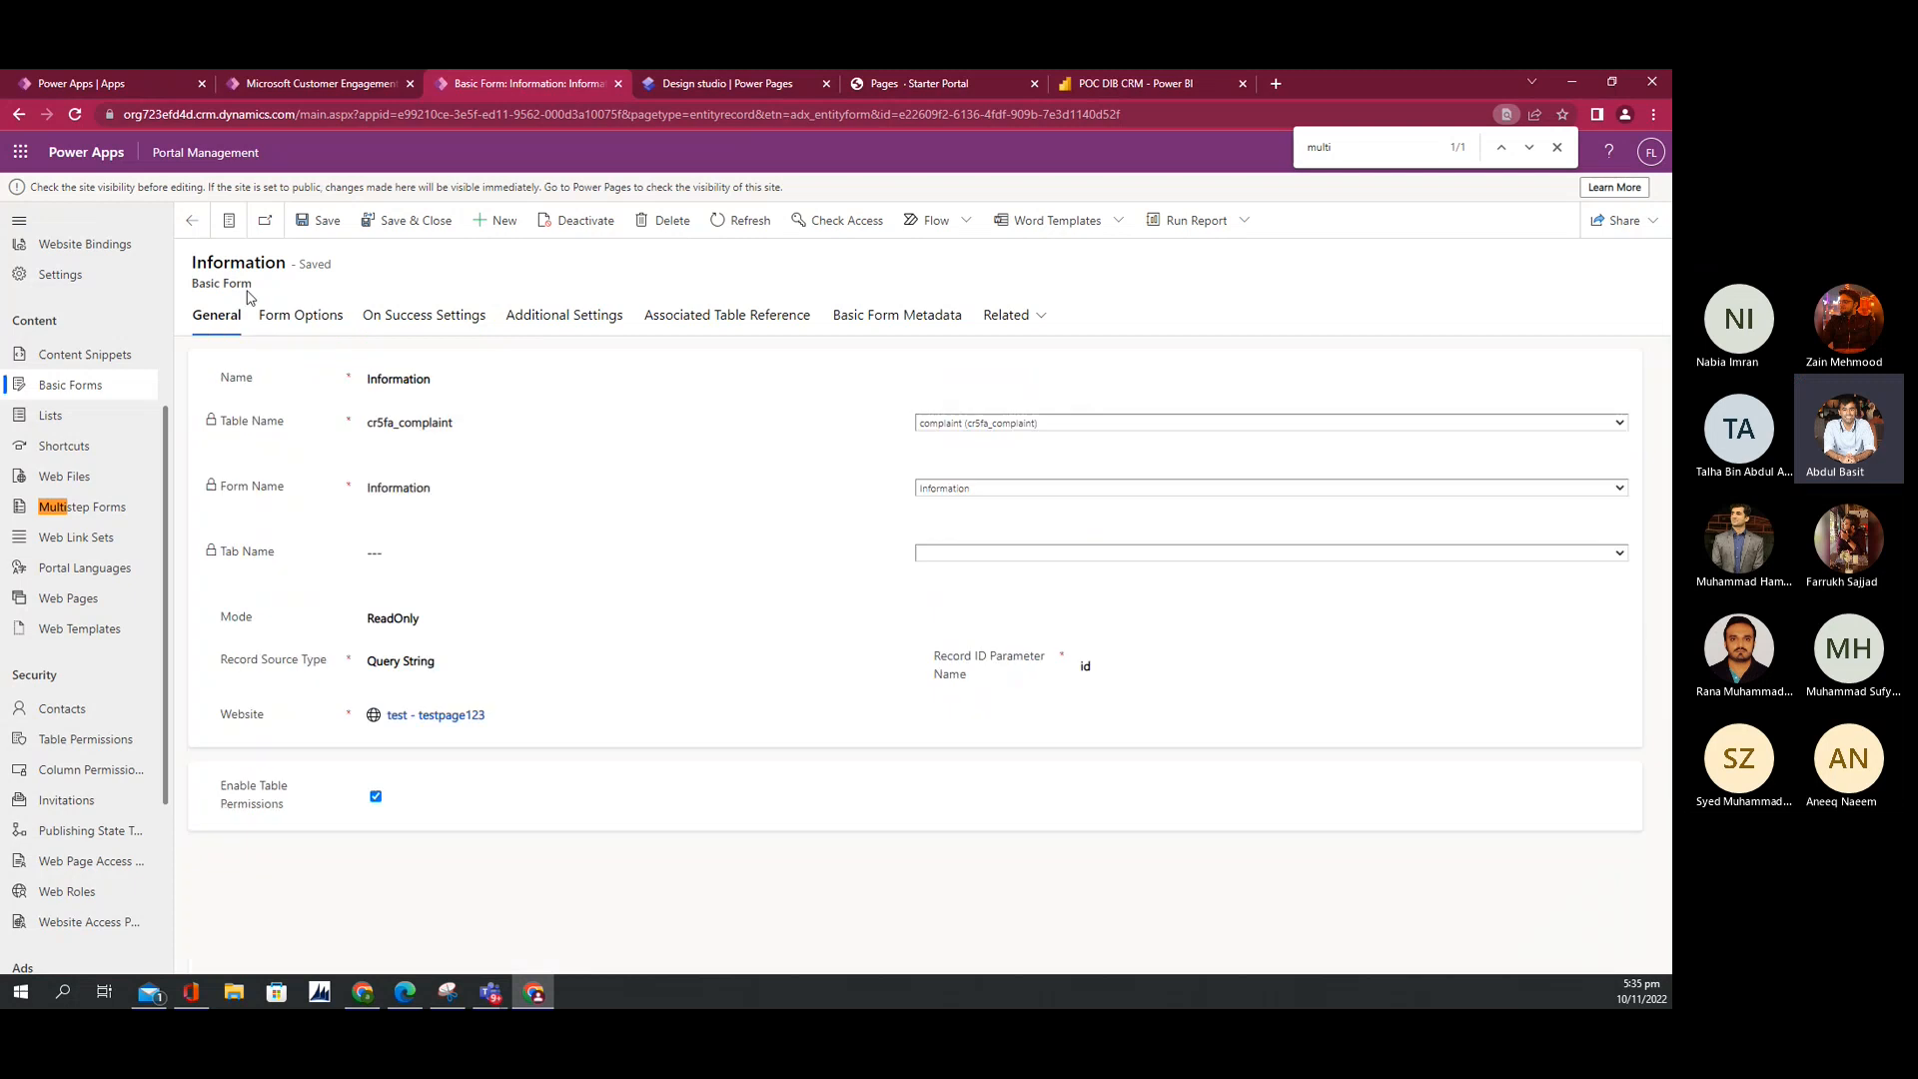
click(739, 84)
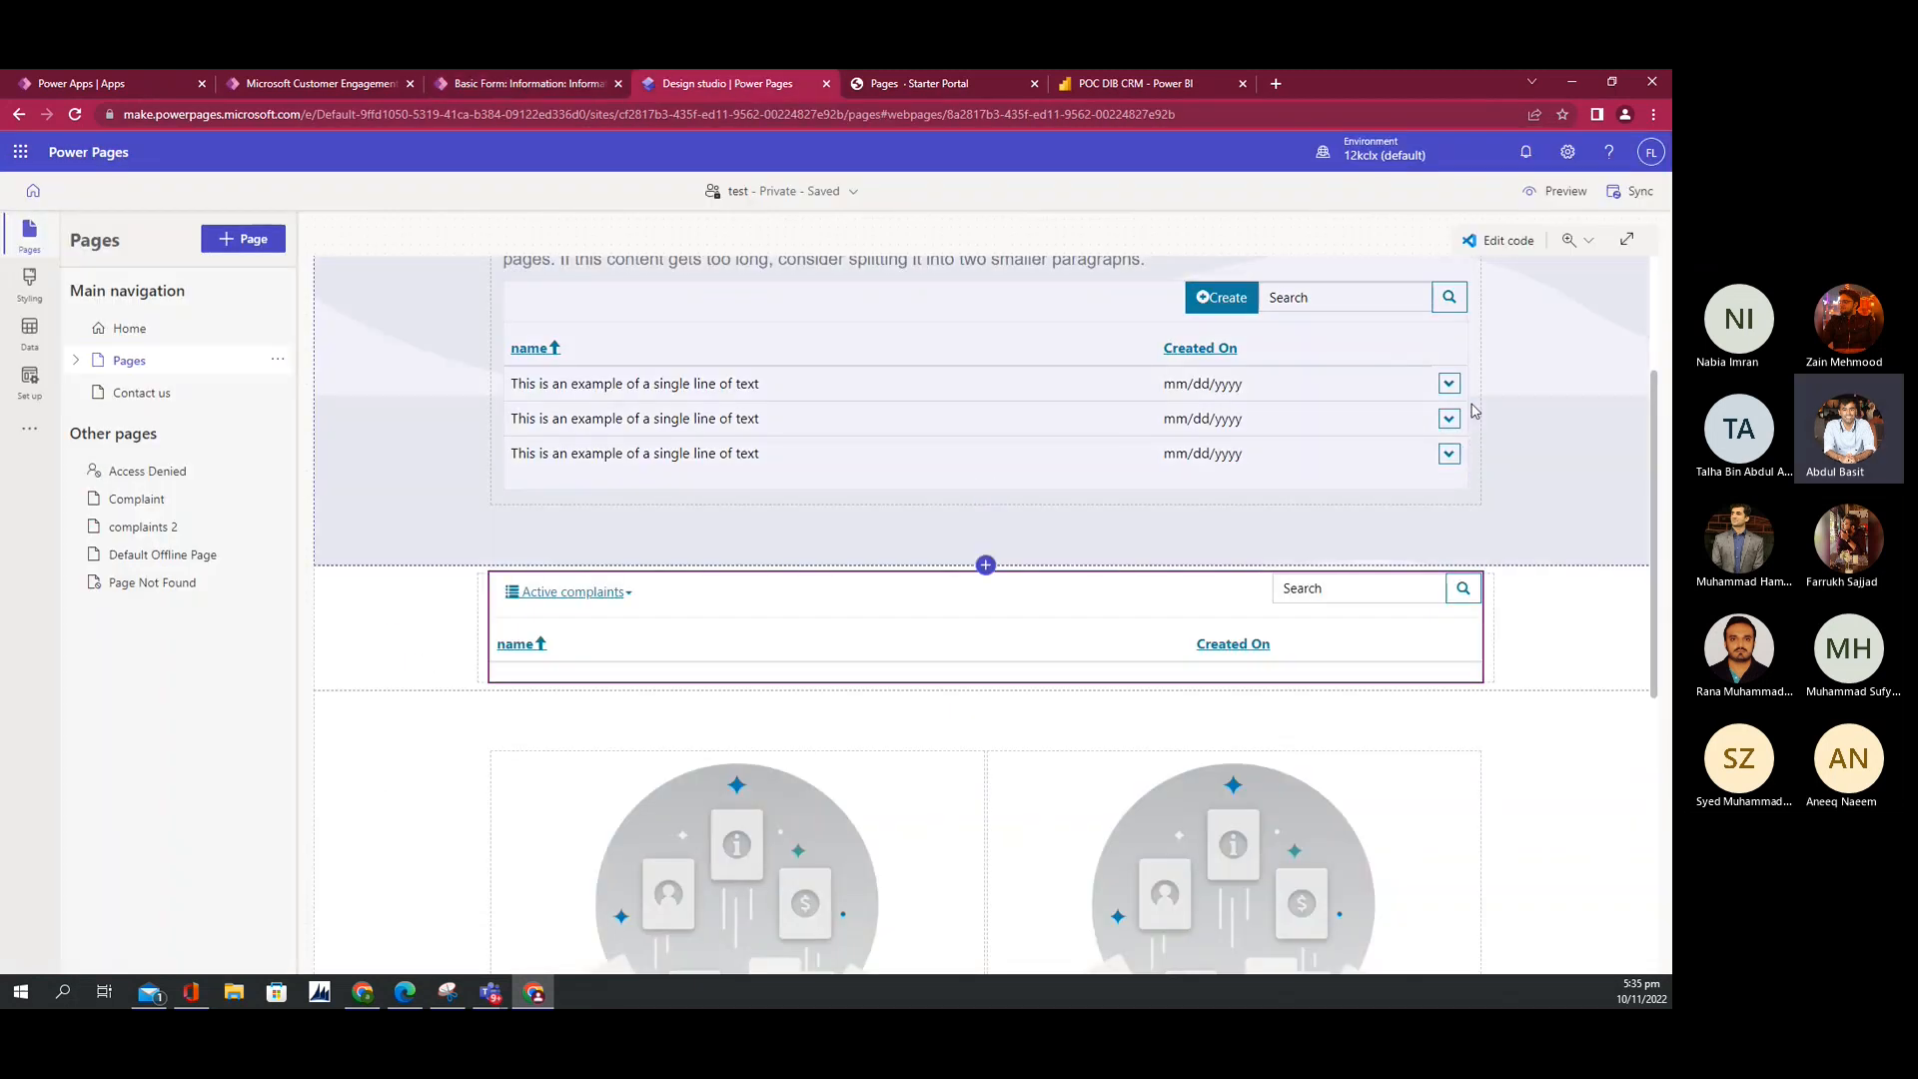
Step: On the live Contoso portal, view record 123's details twice, then open the second record's actions
click(914, 80)
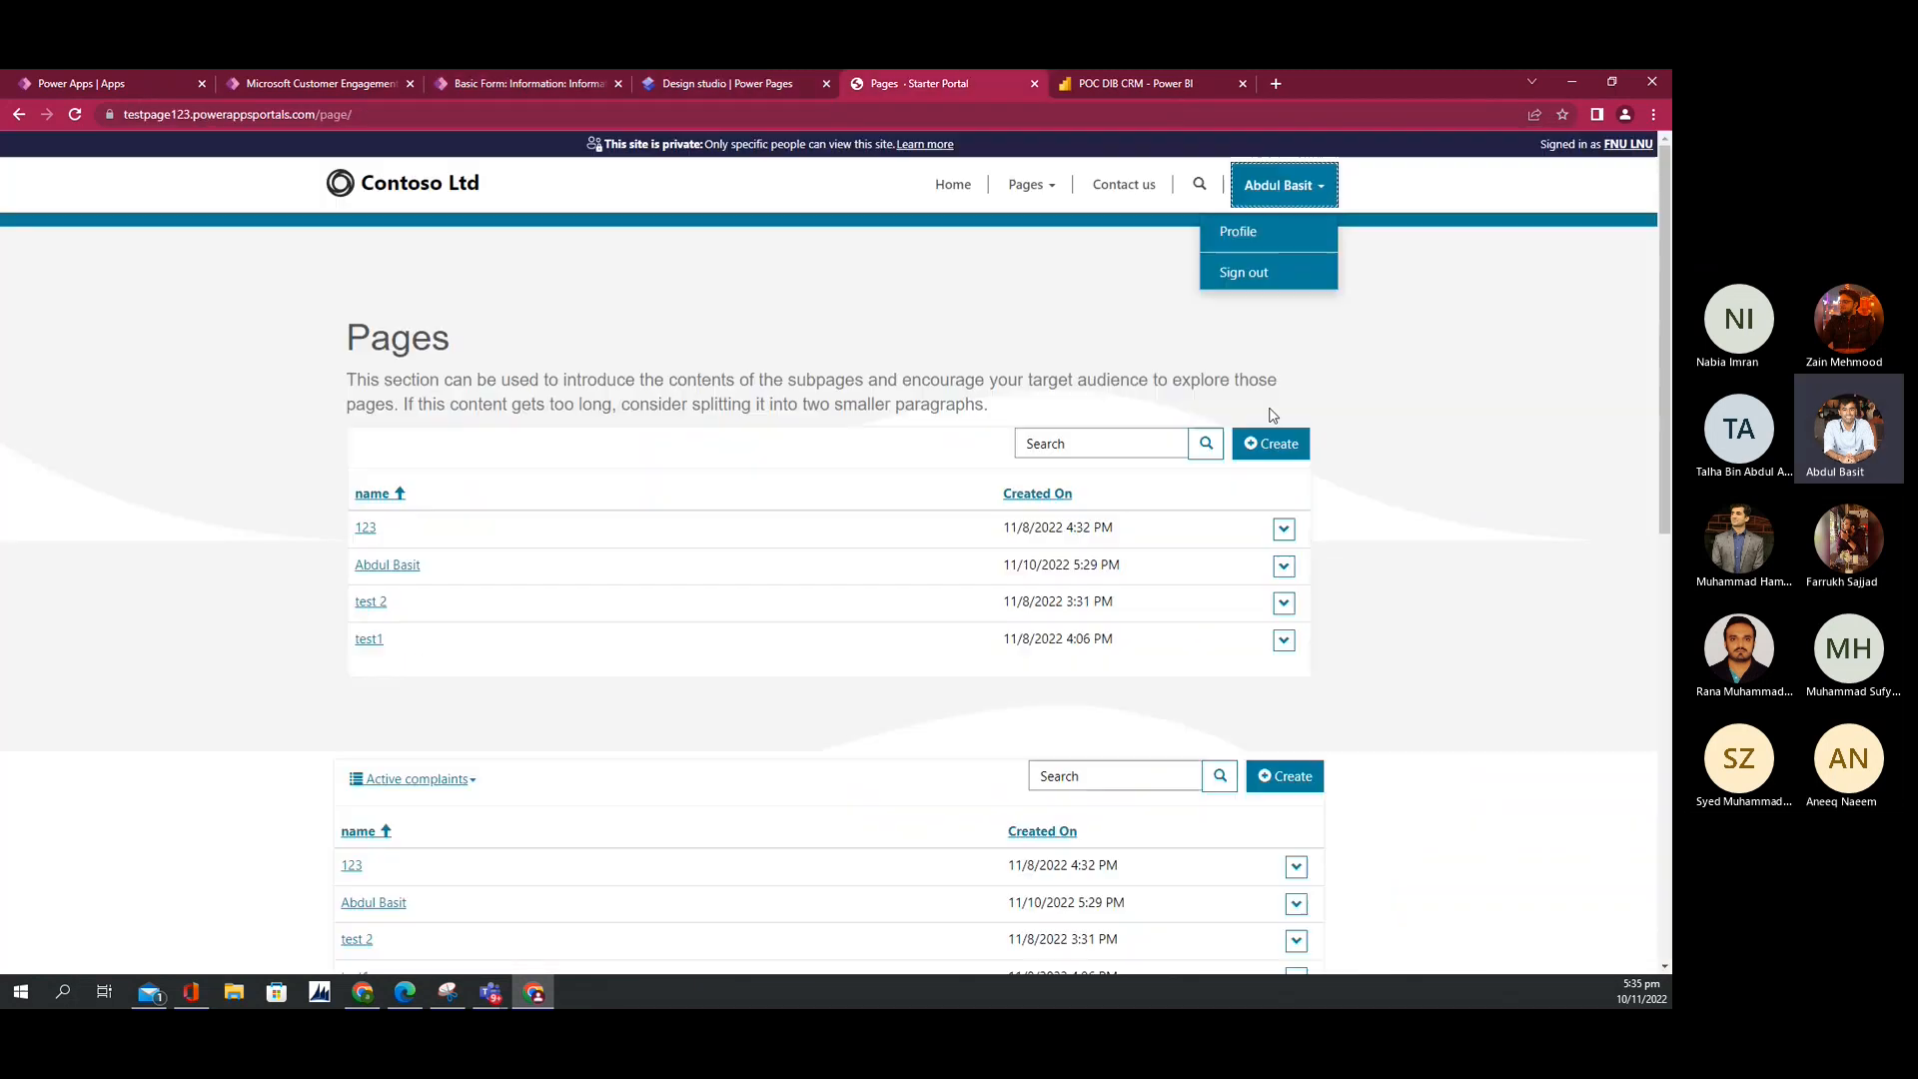
click(1284, 530)
click(1321, 556)
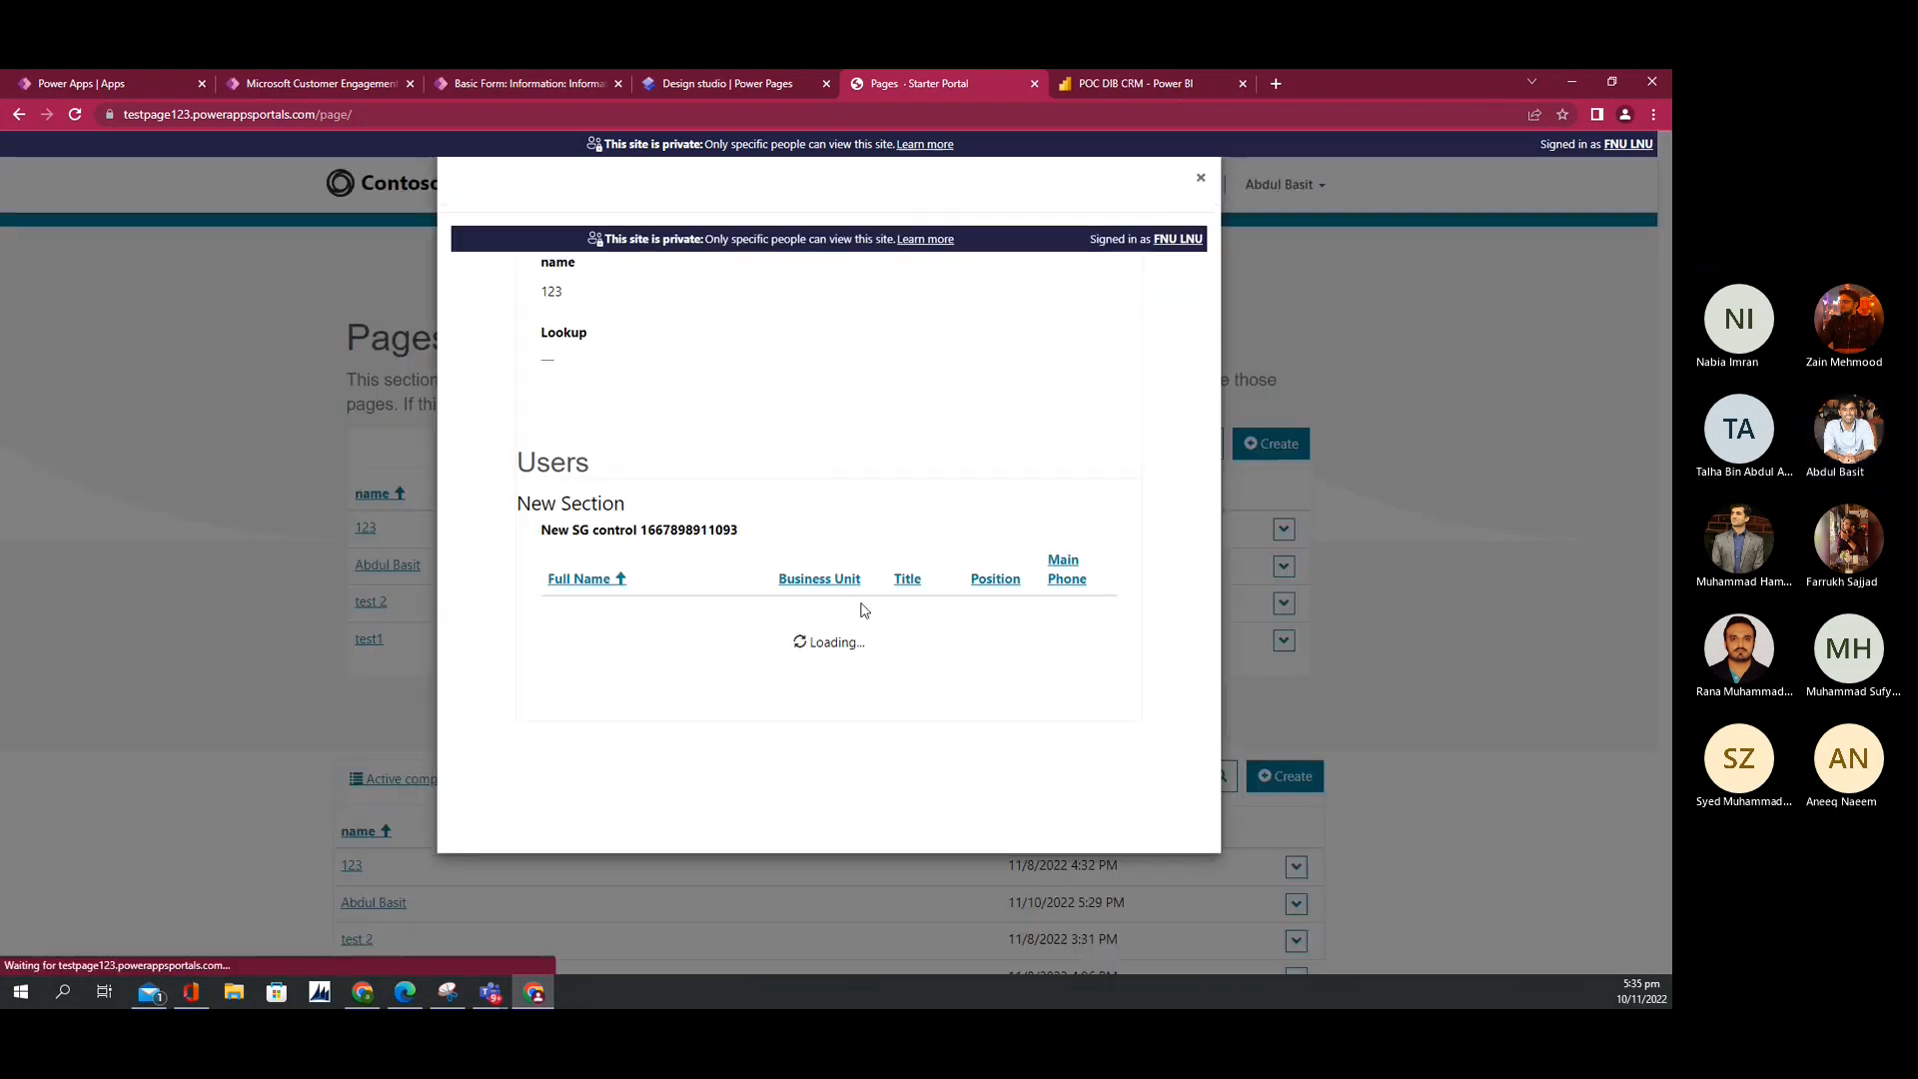
click(1201, 177)
click(1283, 529)
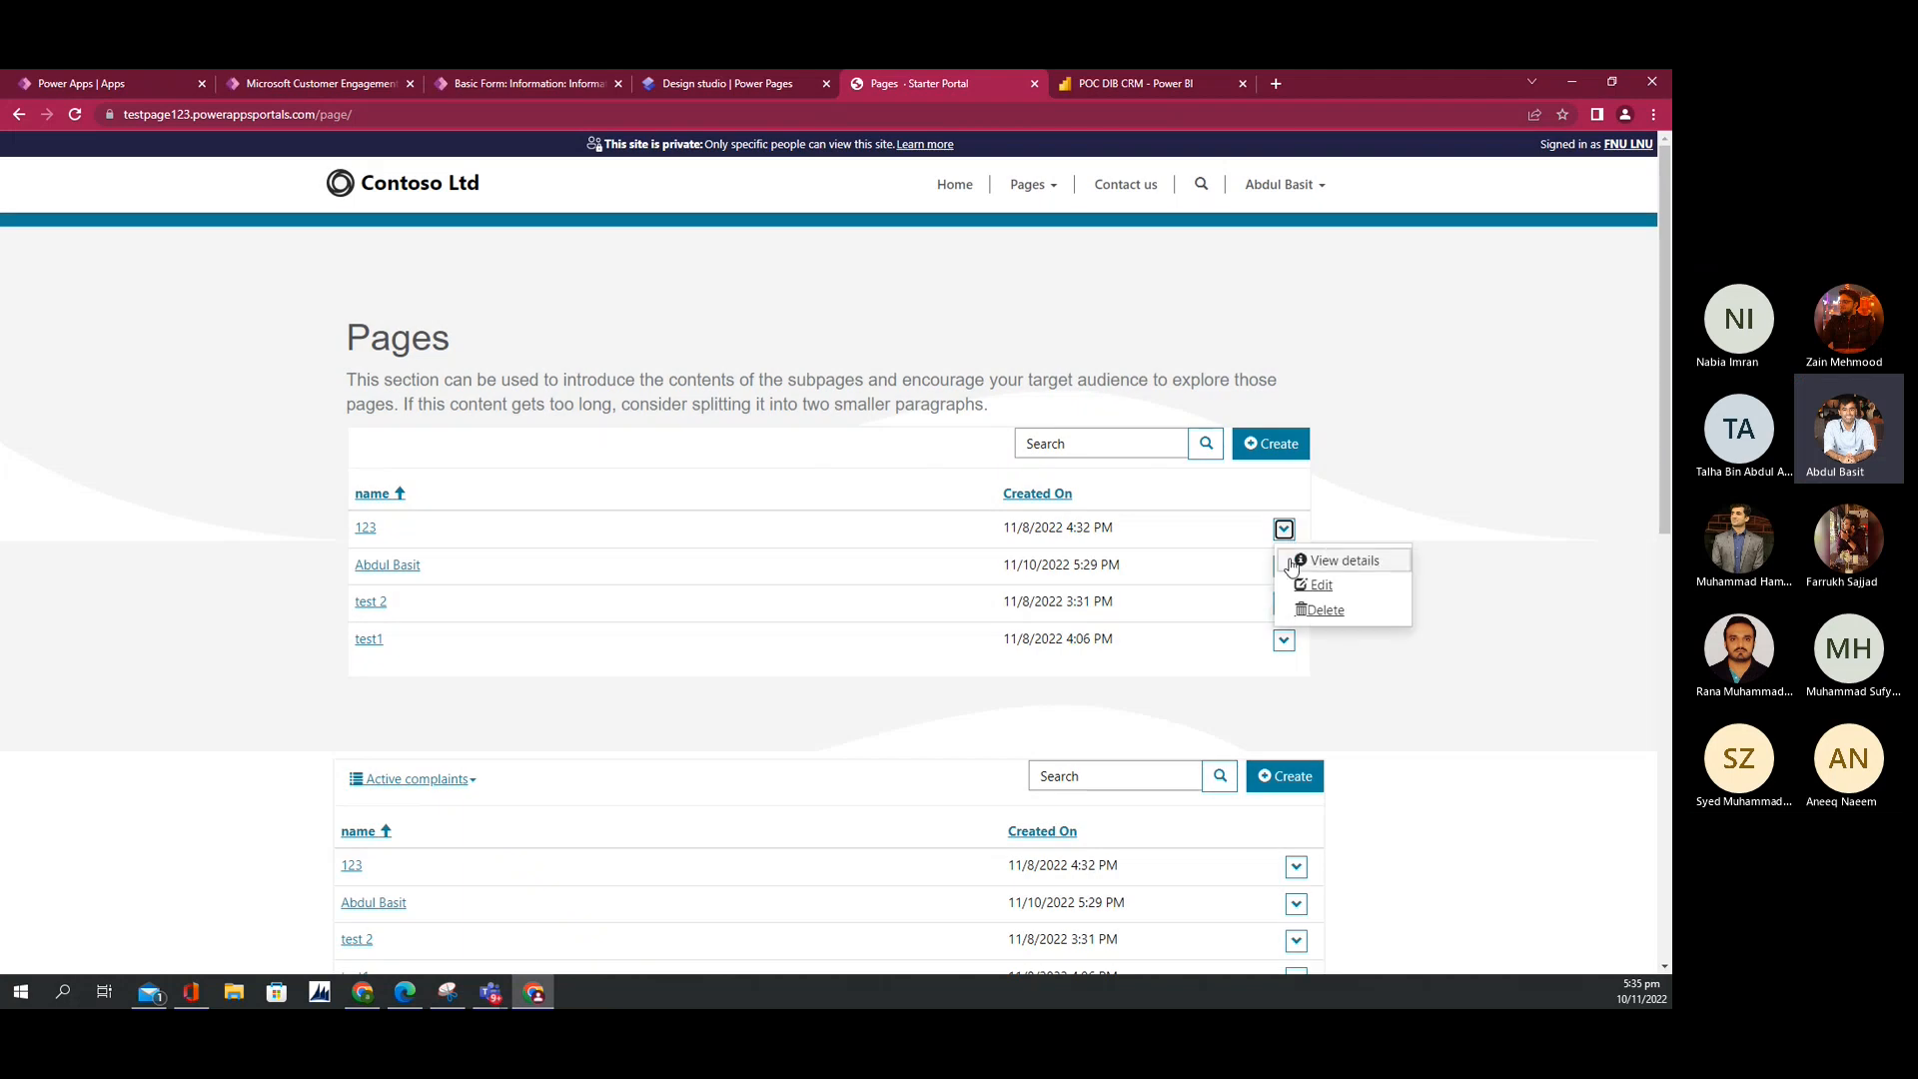
click(1317, 557)
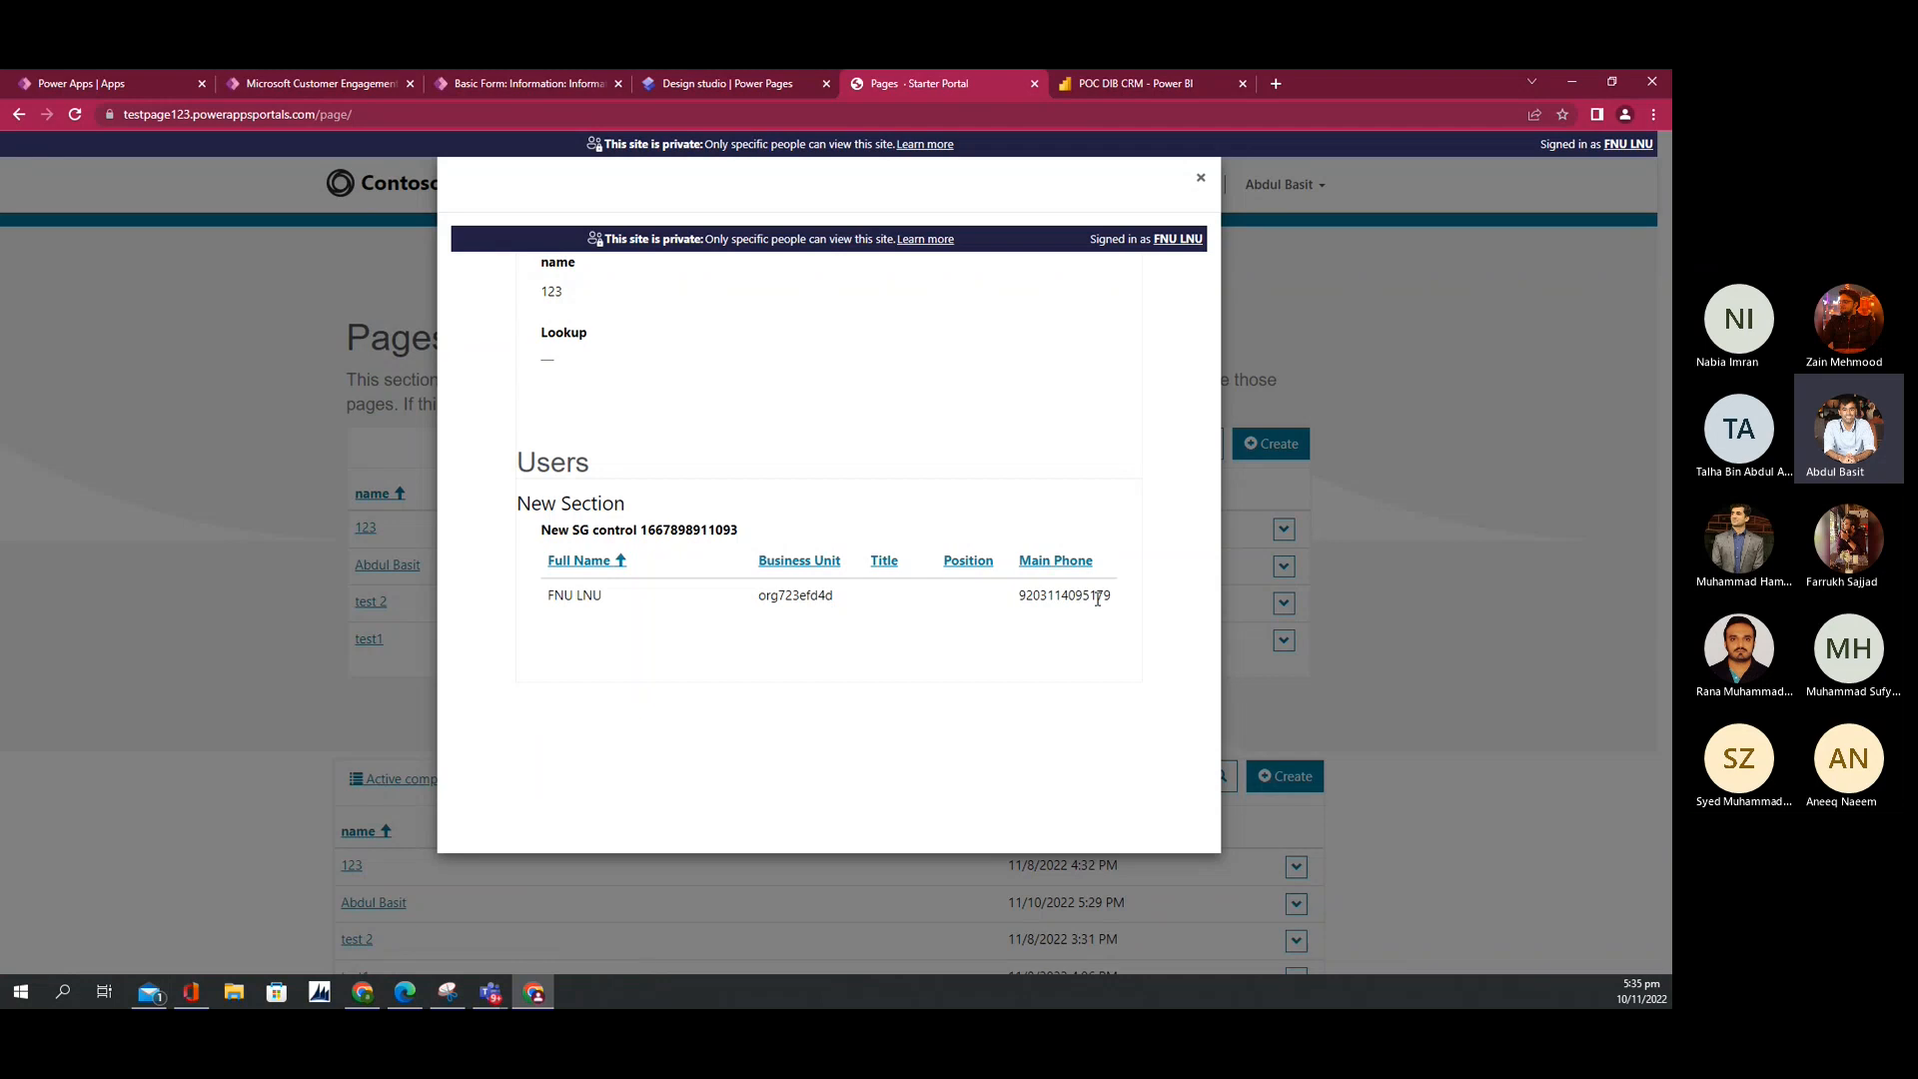
click(1201, 180)
click(1284, 566)
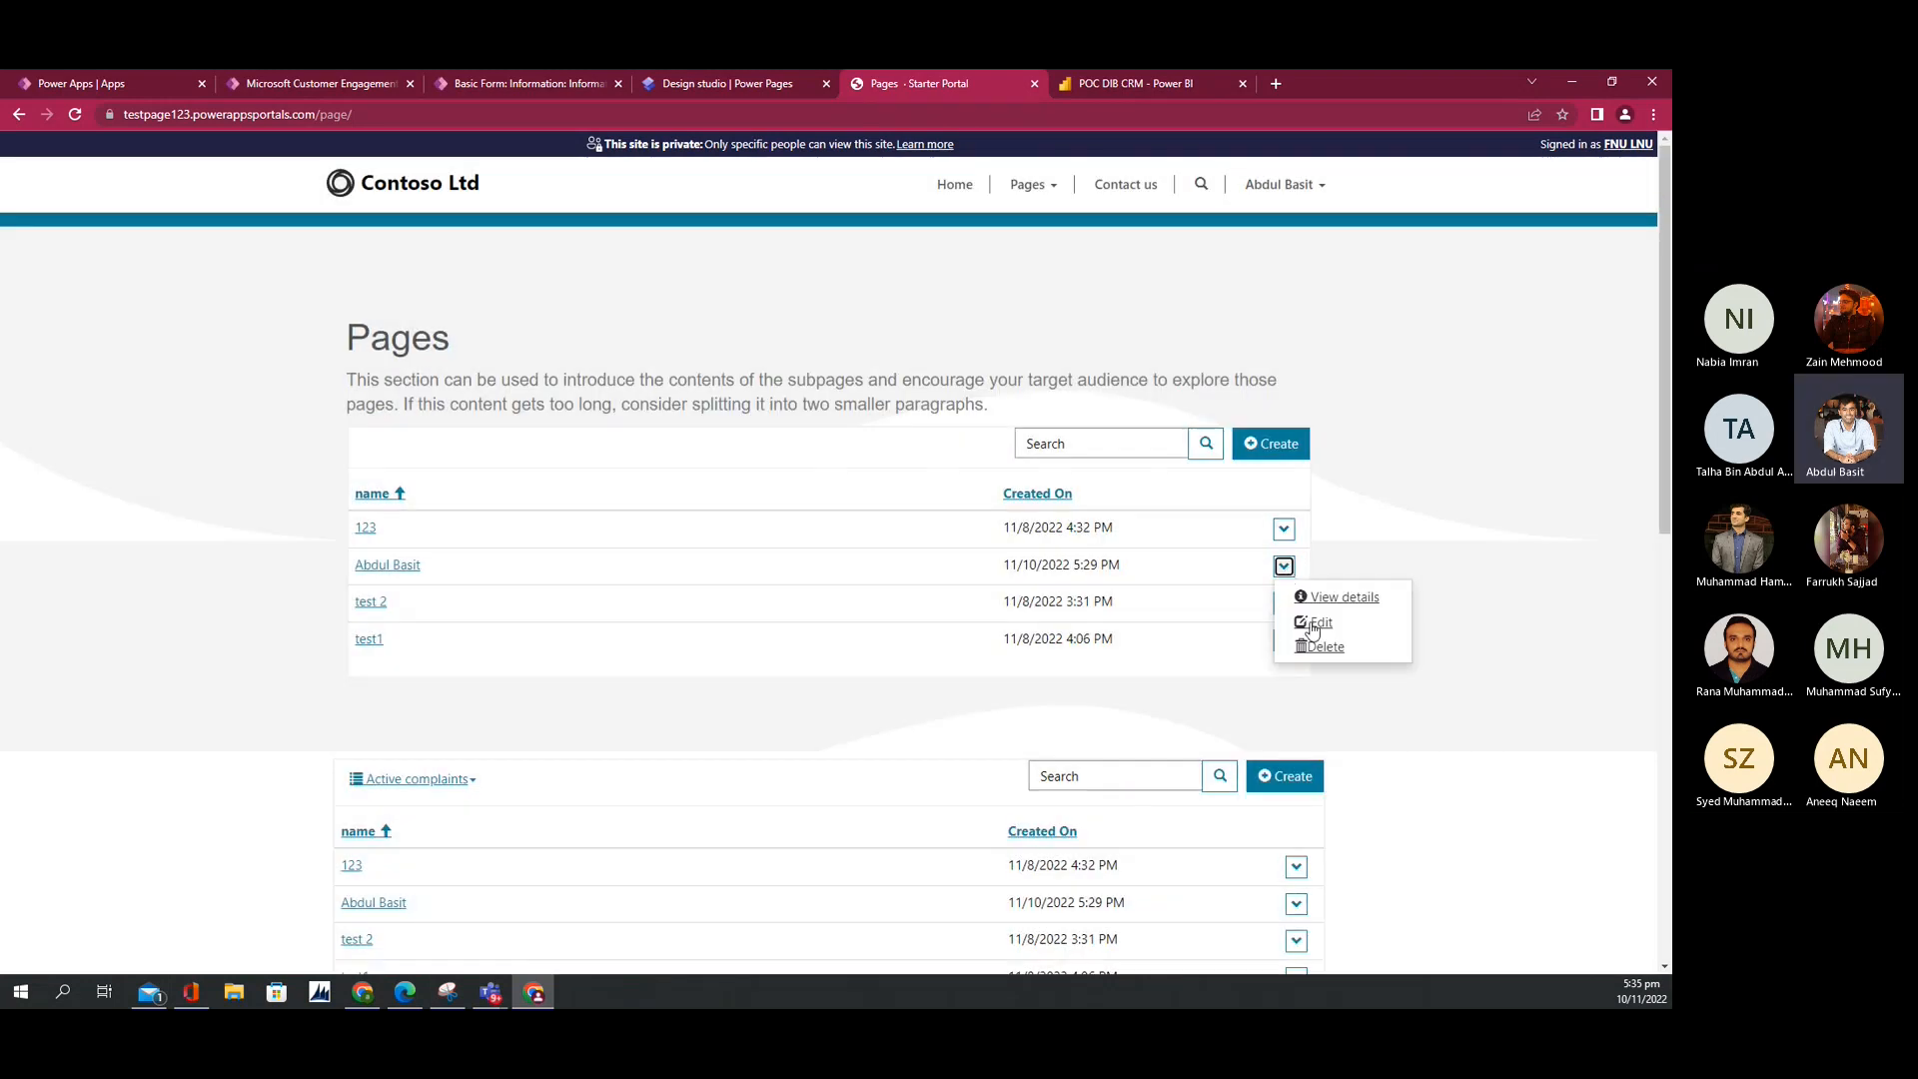
Step: Edit the second record, clear its Lookup, and add a searched user to its Users subgrid
click(1319, 628)
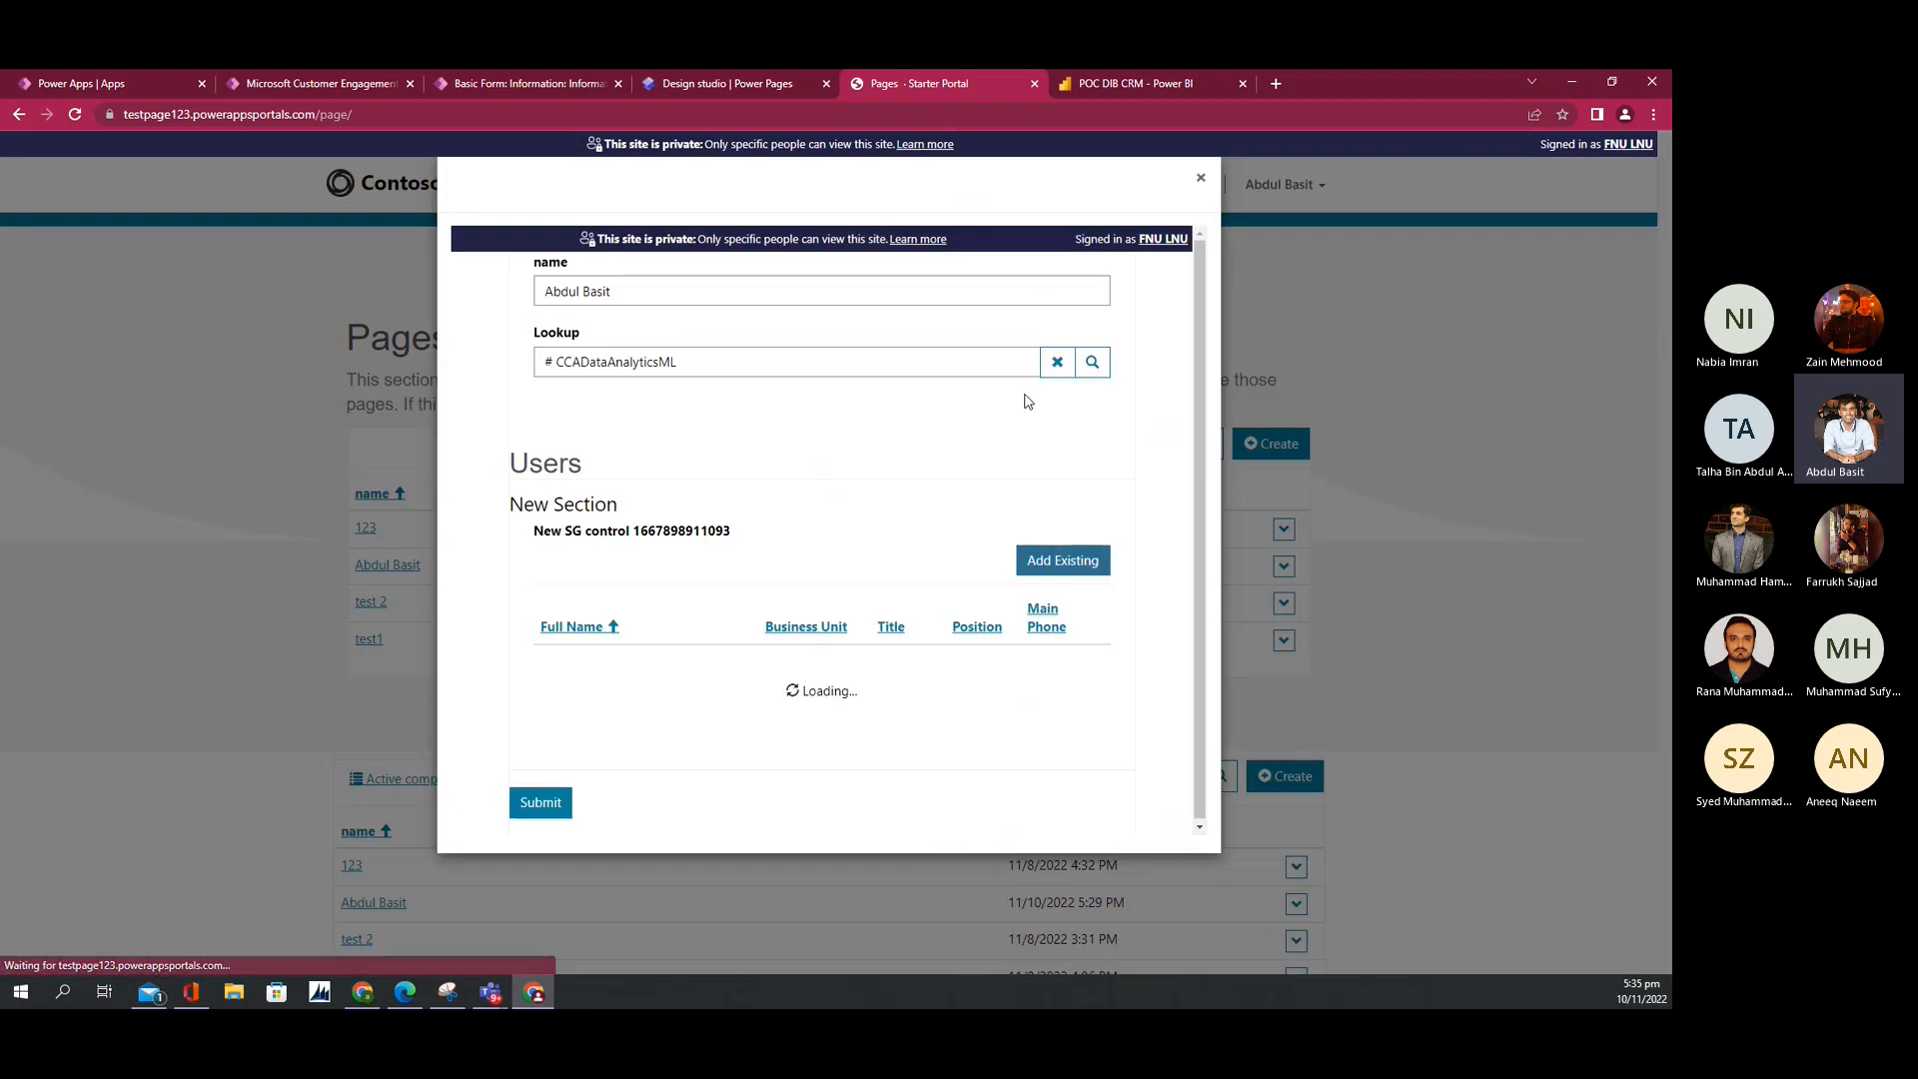
click(1056, 363)
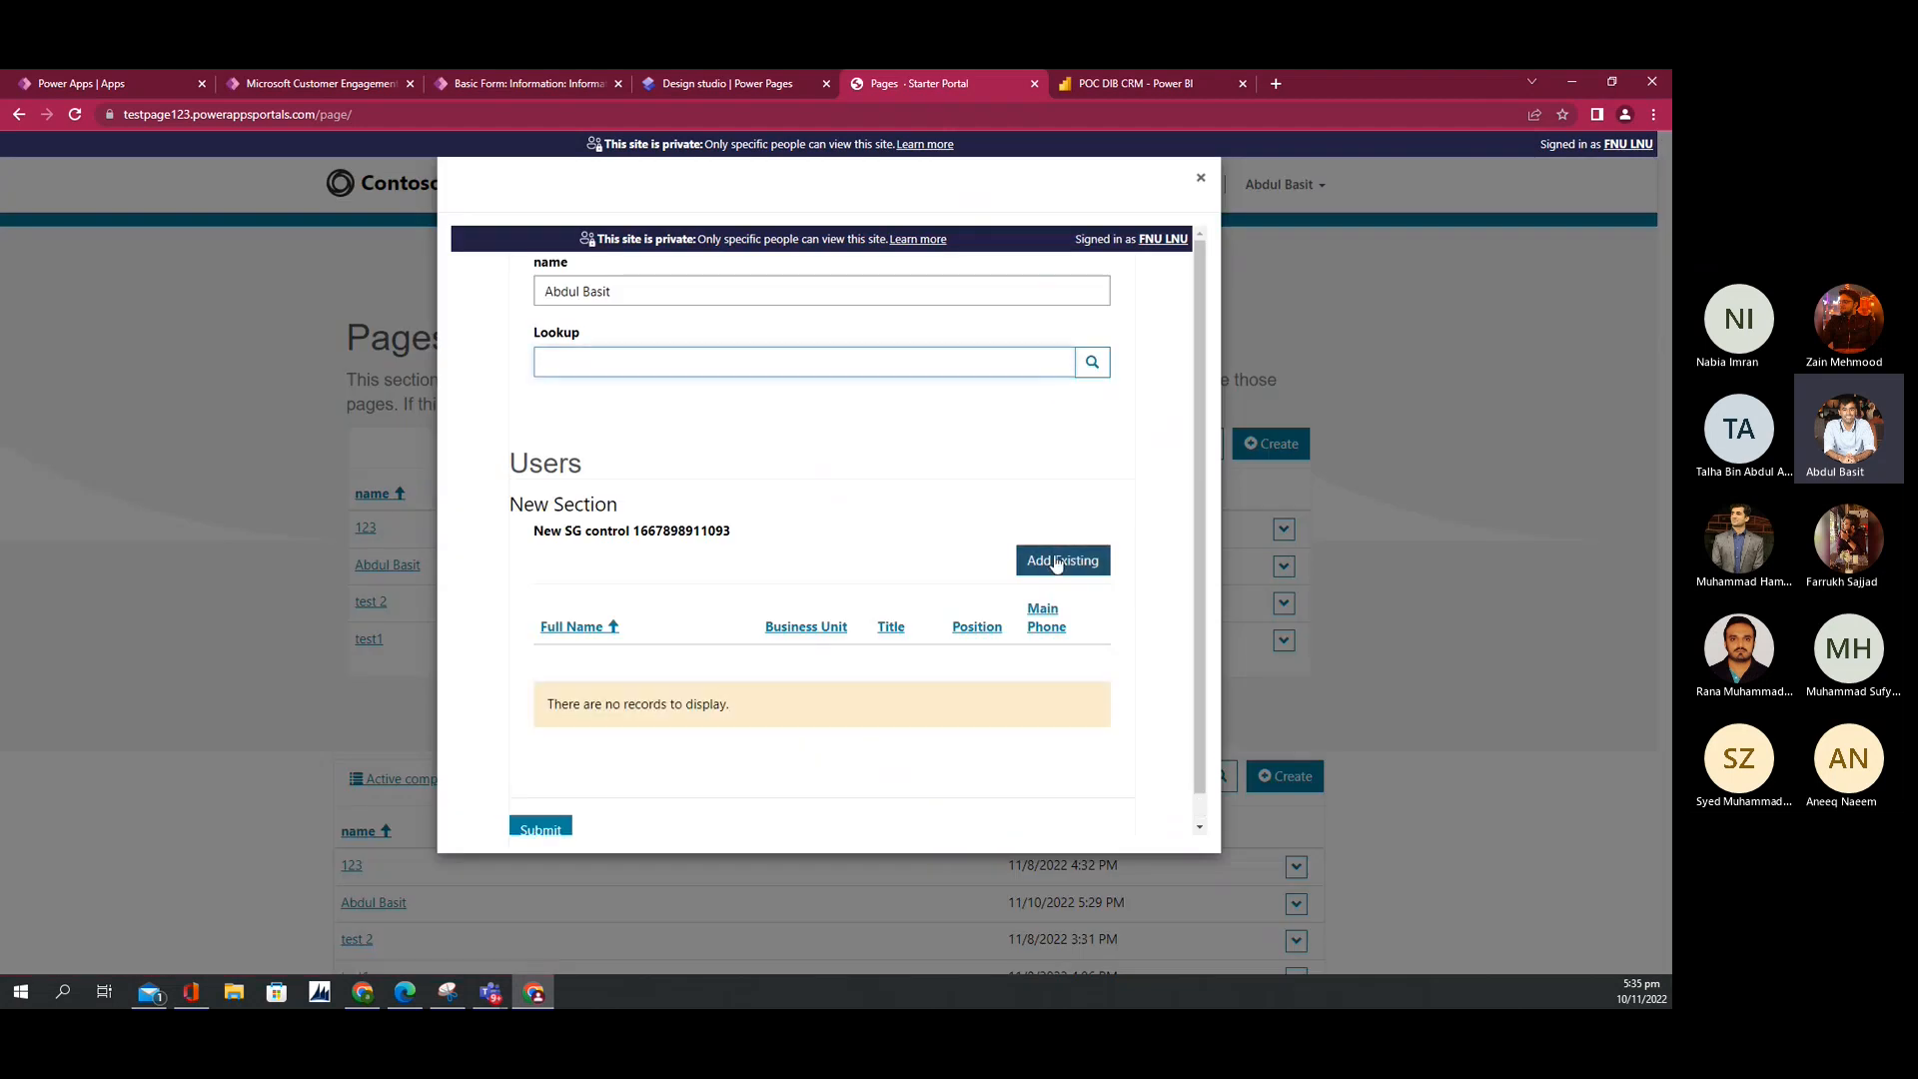
click(1058, 563)
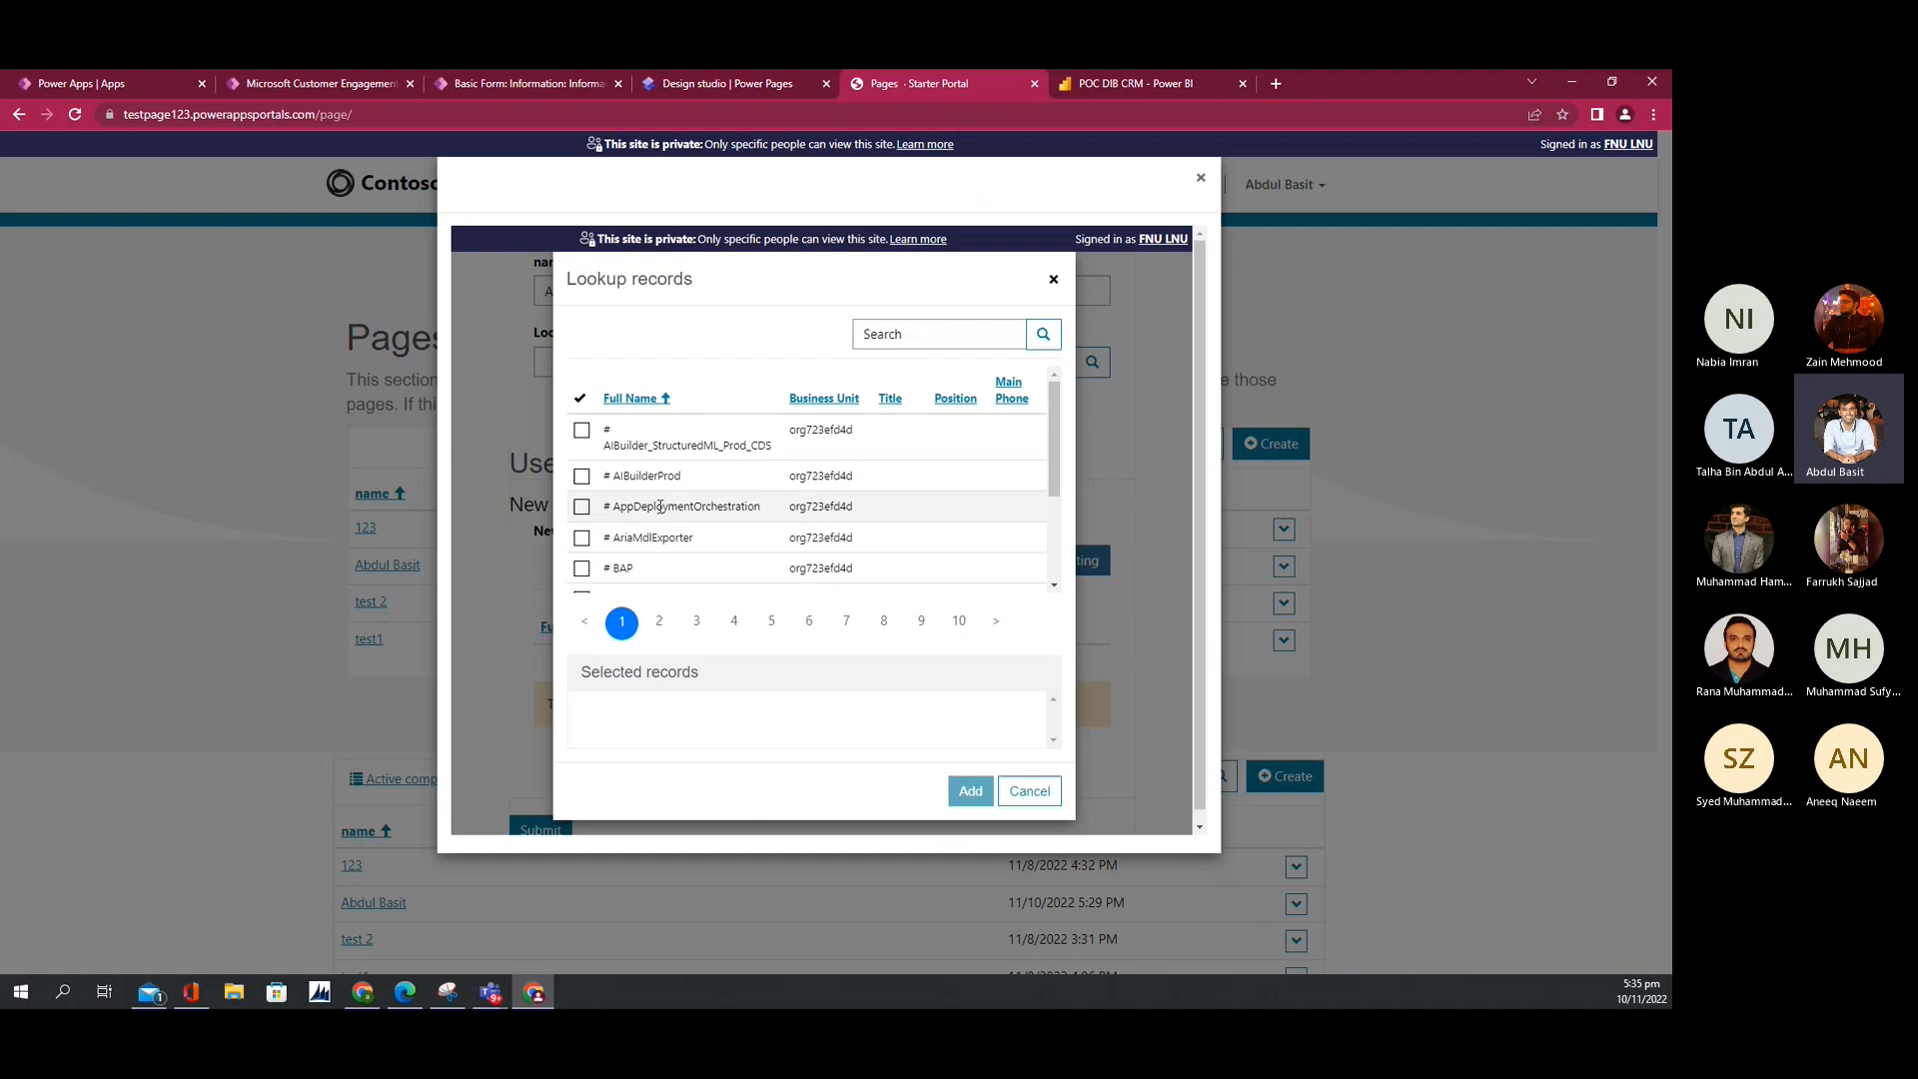
click(882, 343)
text(fnu)
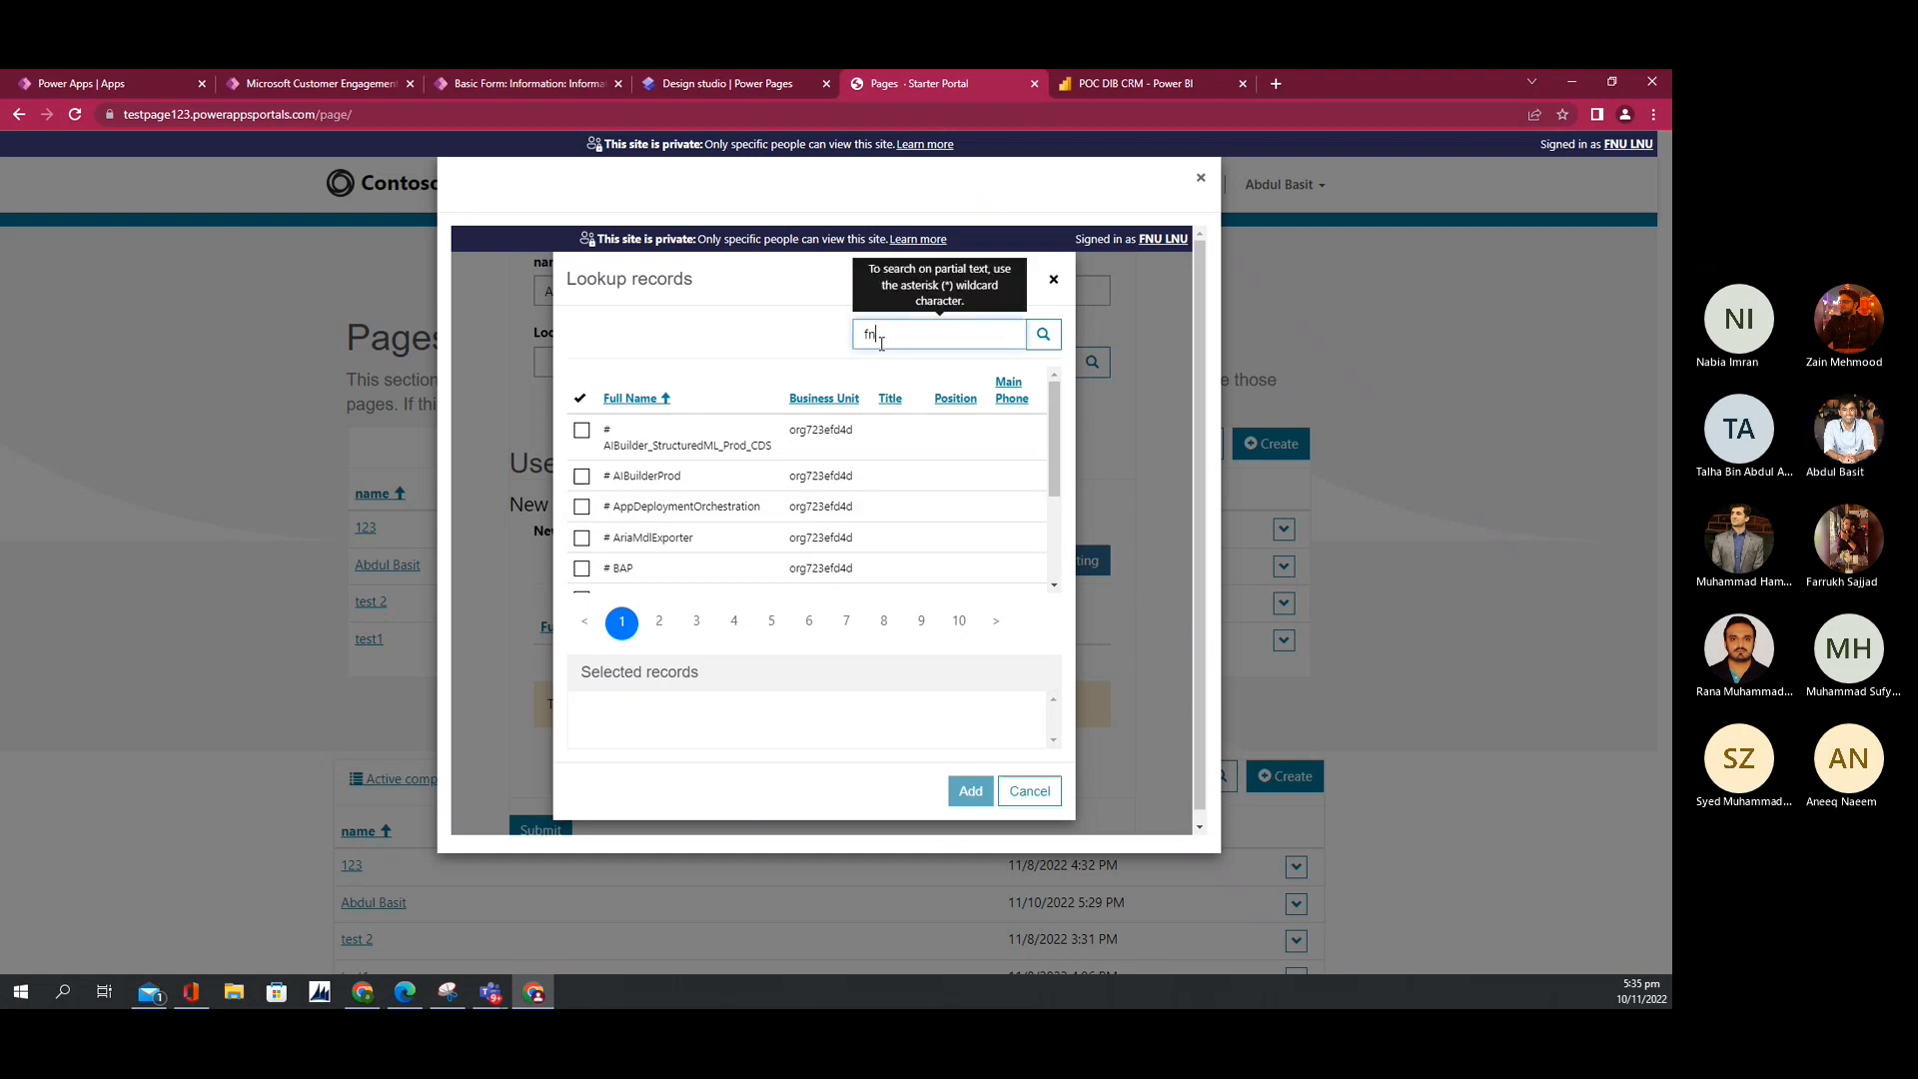
key(Return)
click(639, 416)
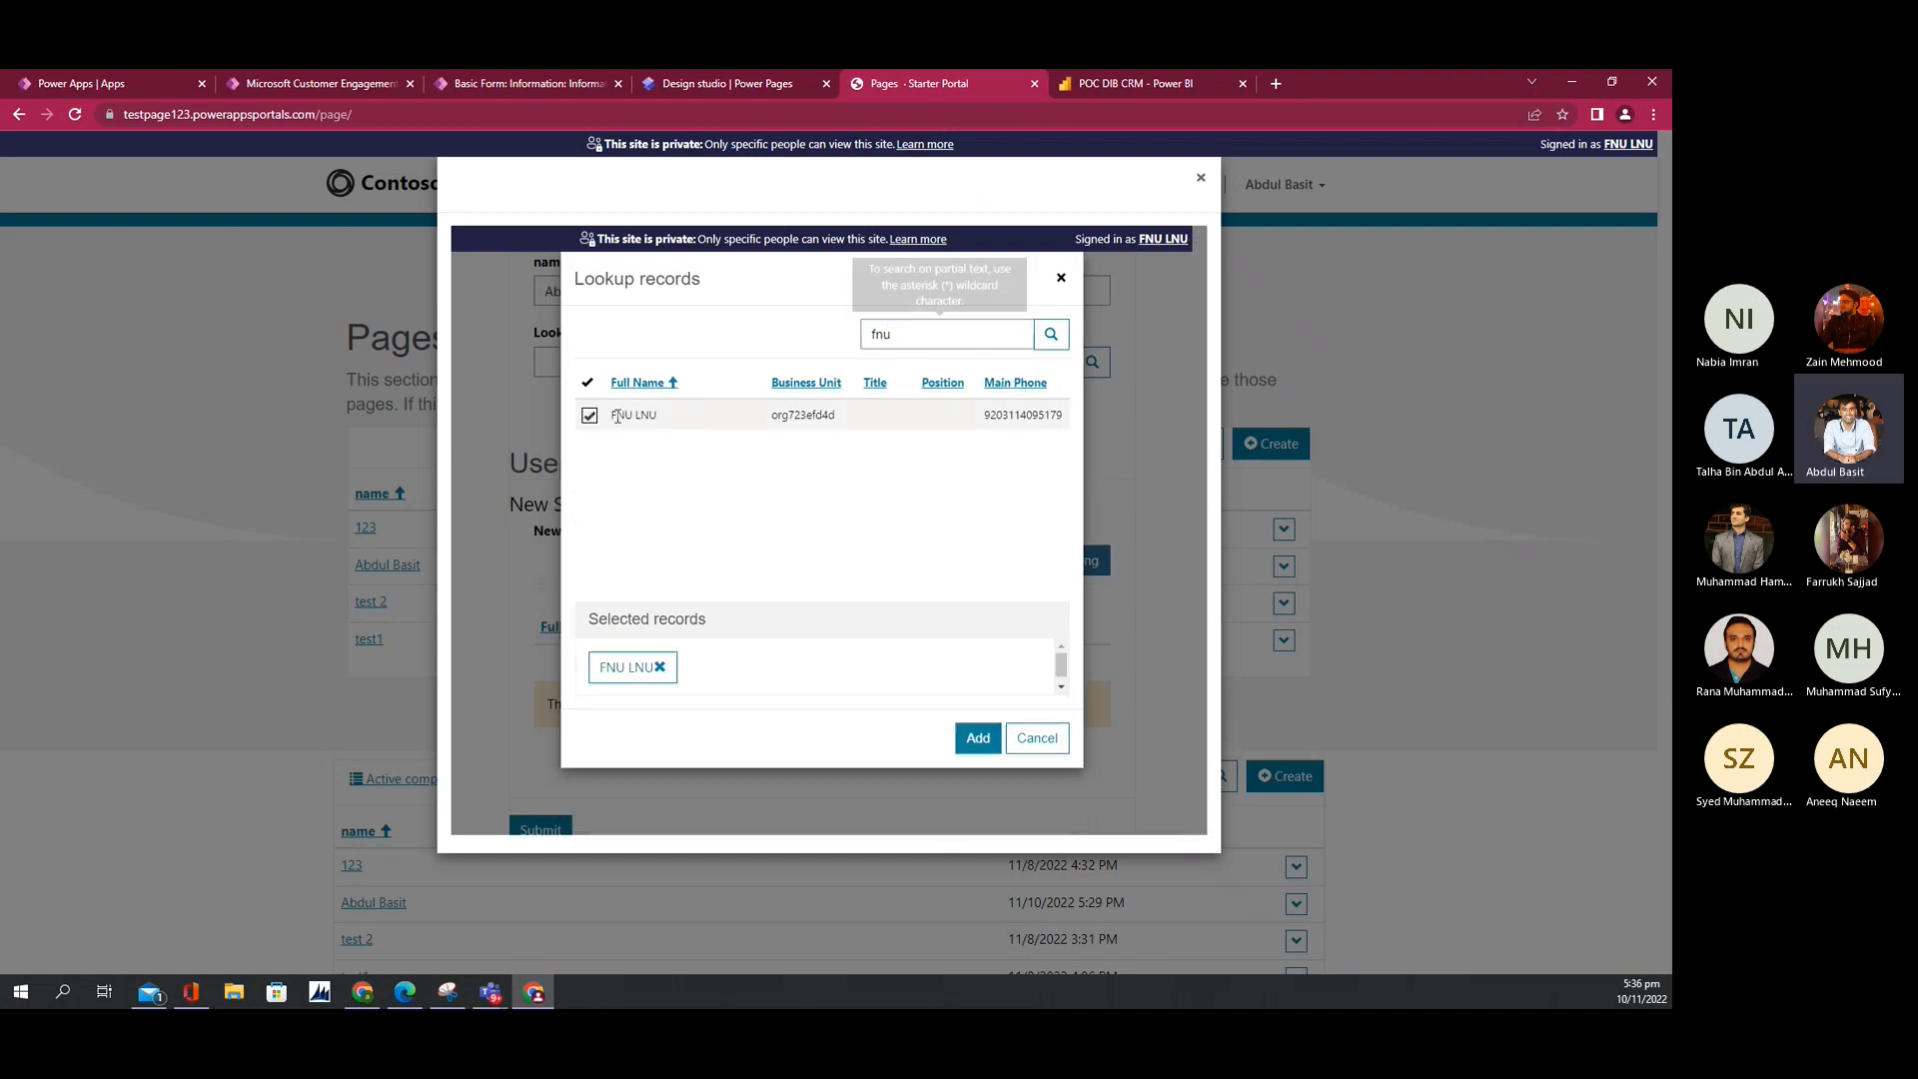
click(978, 738)
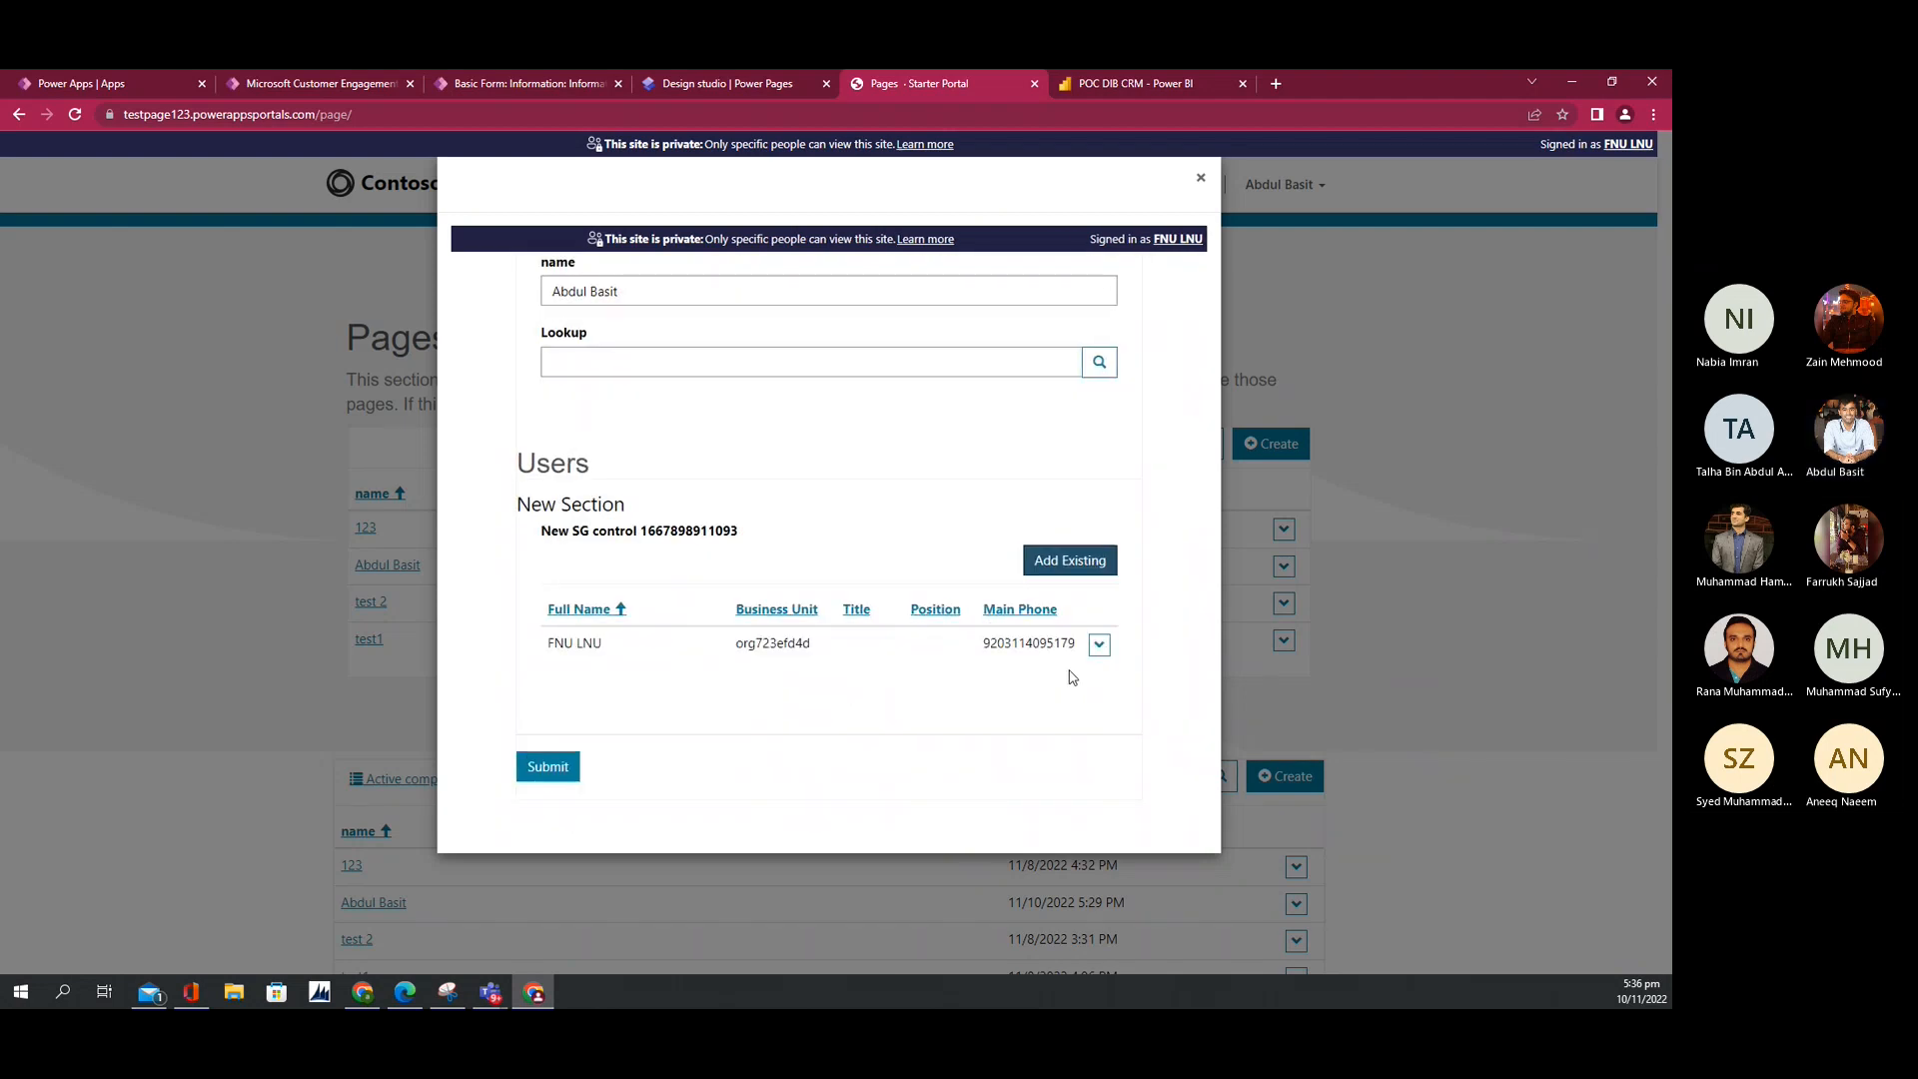
Step: Open and close the added user's edit form, then disassociate that user from the subgrid
click(1099, 644)
click(1017, 700)
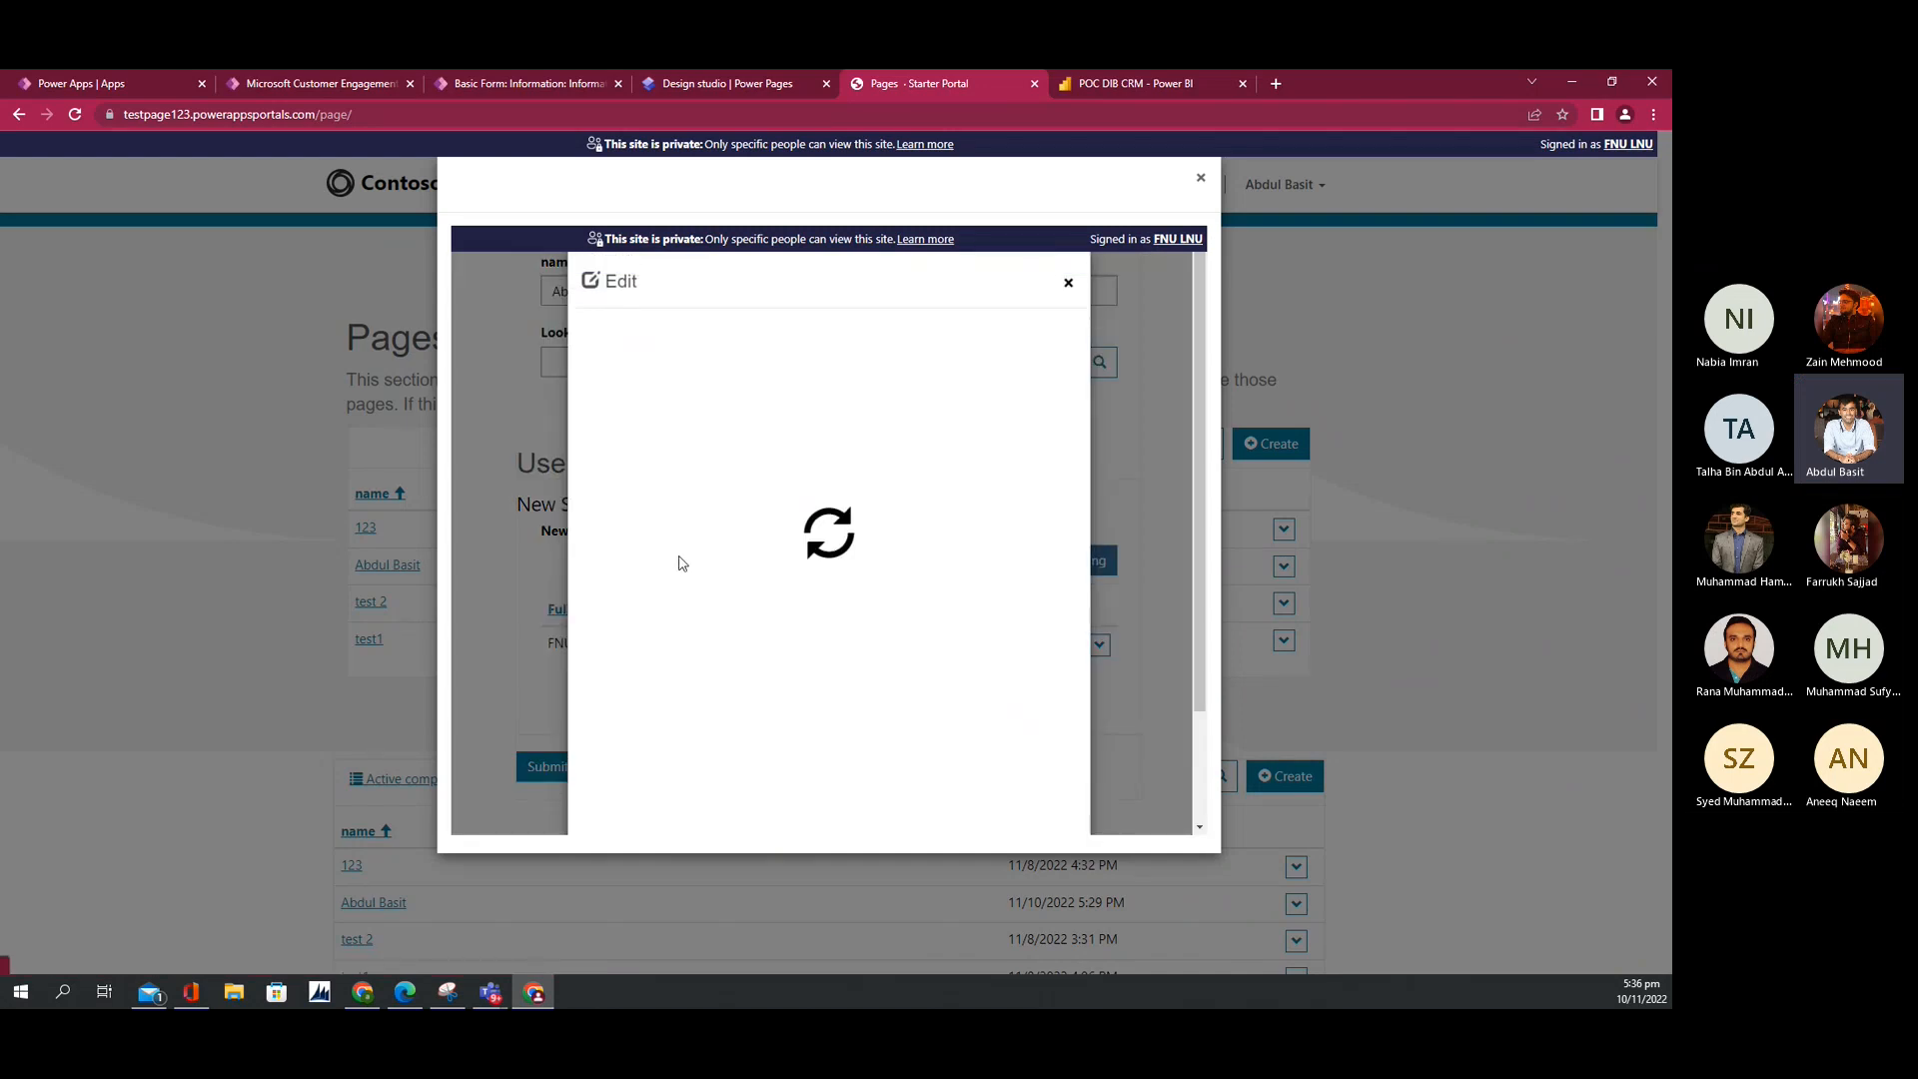
scroll(739, 579, down, 15)
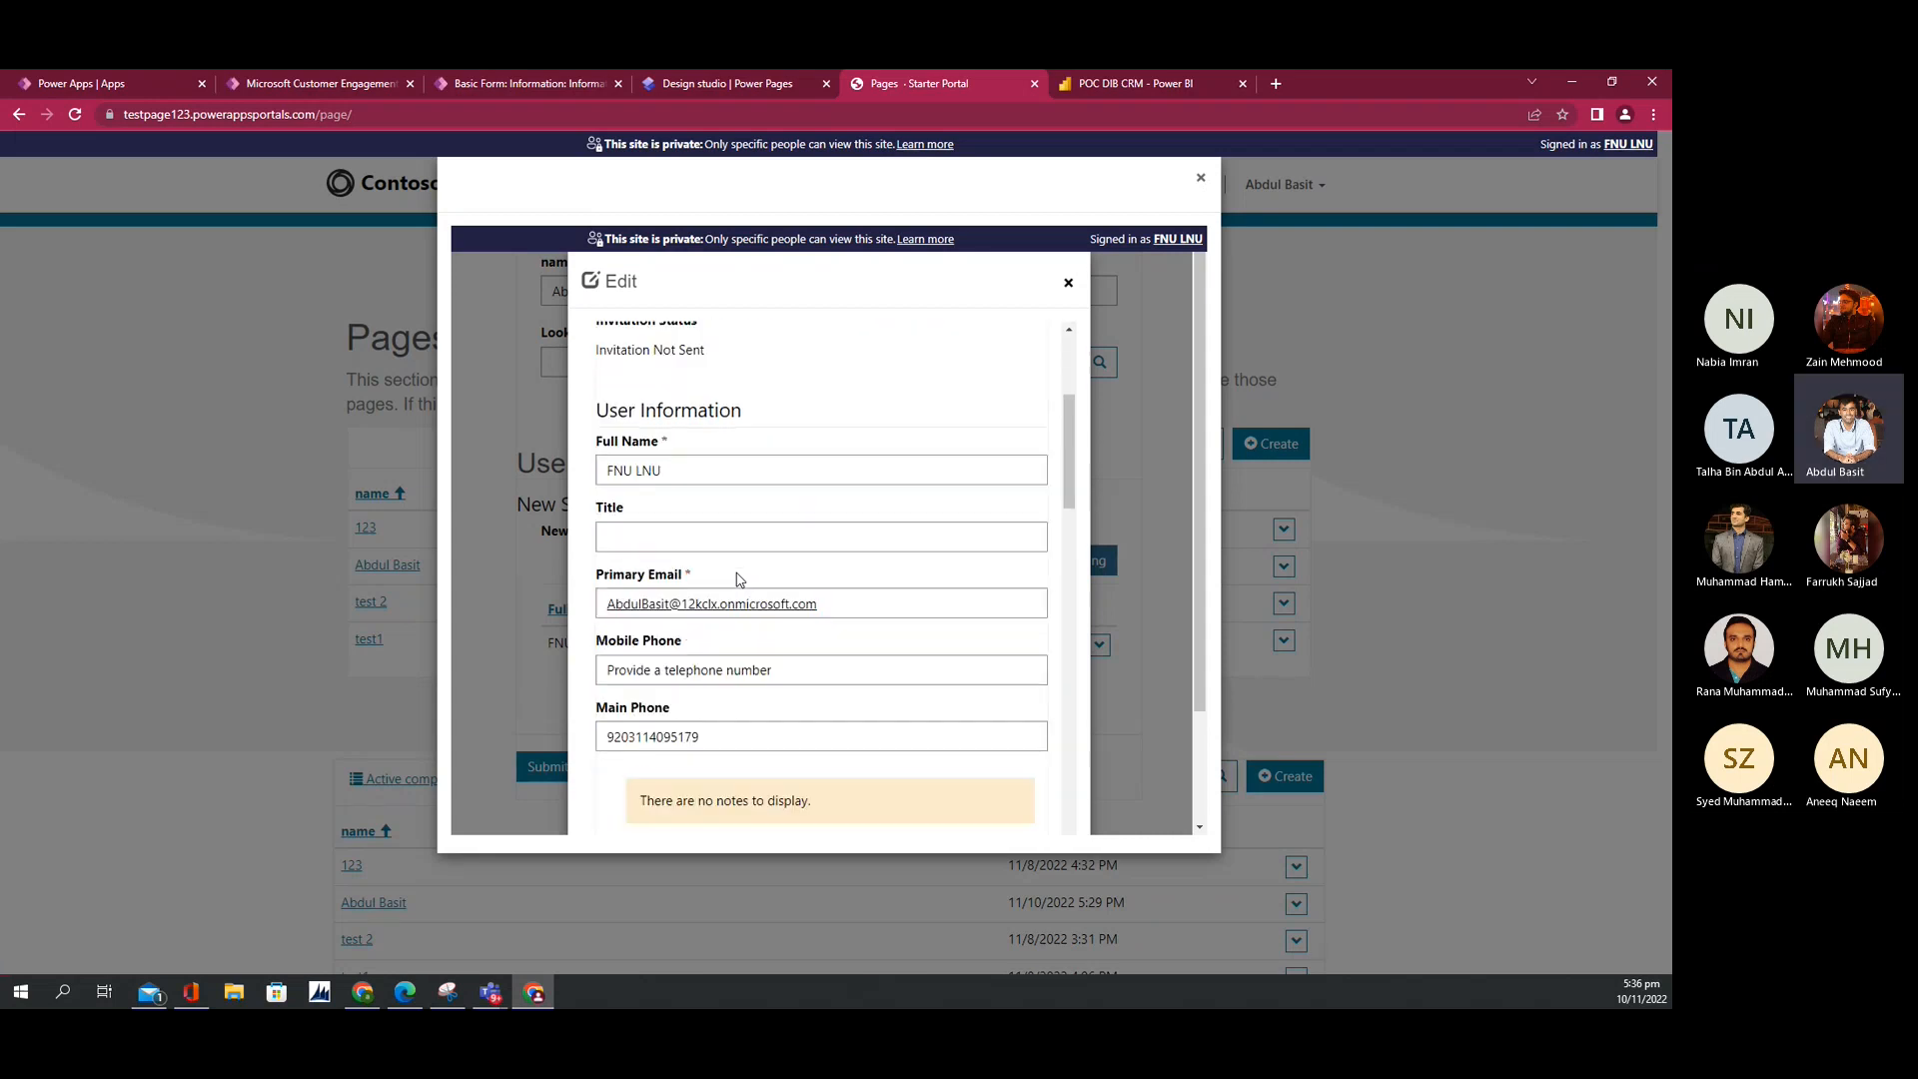
scroll(739, 579, down, 6)
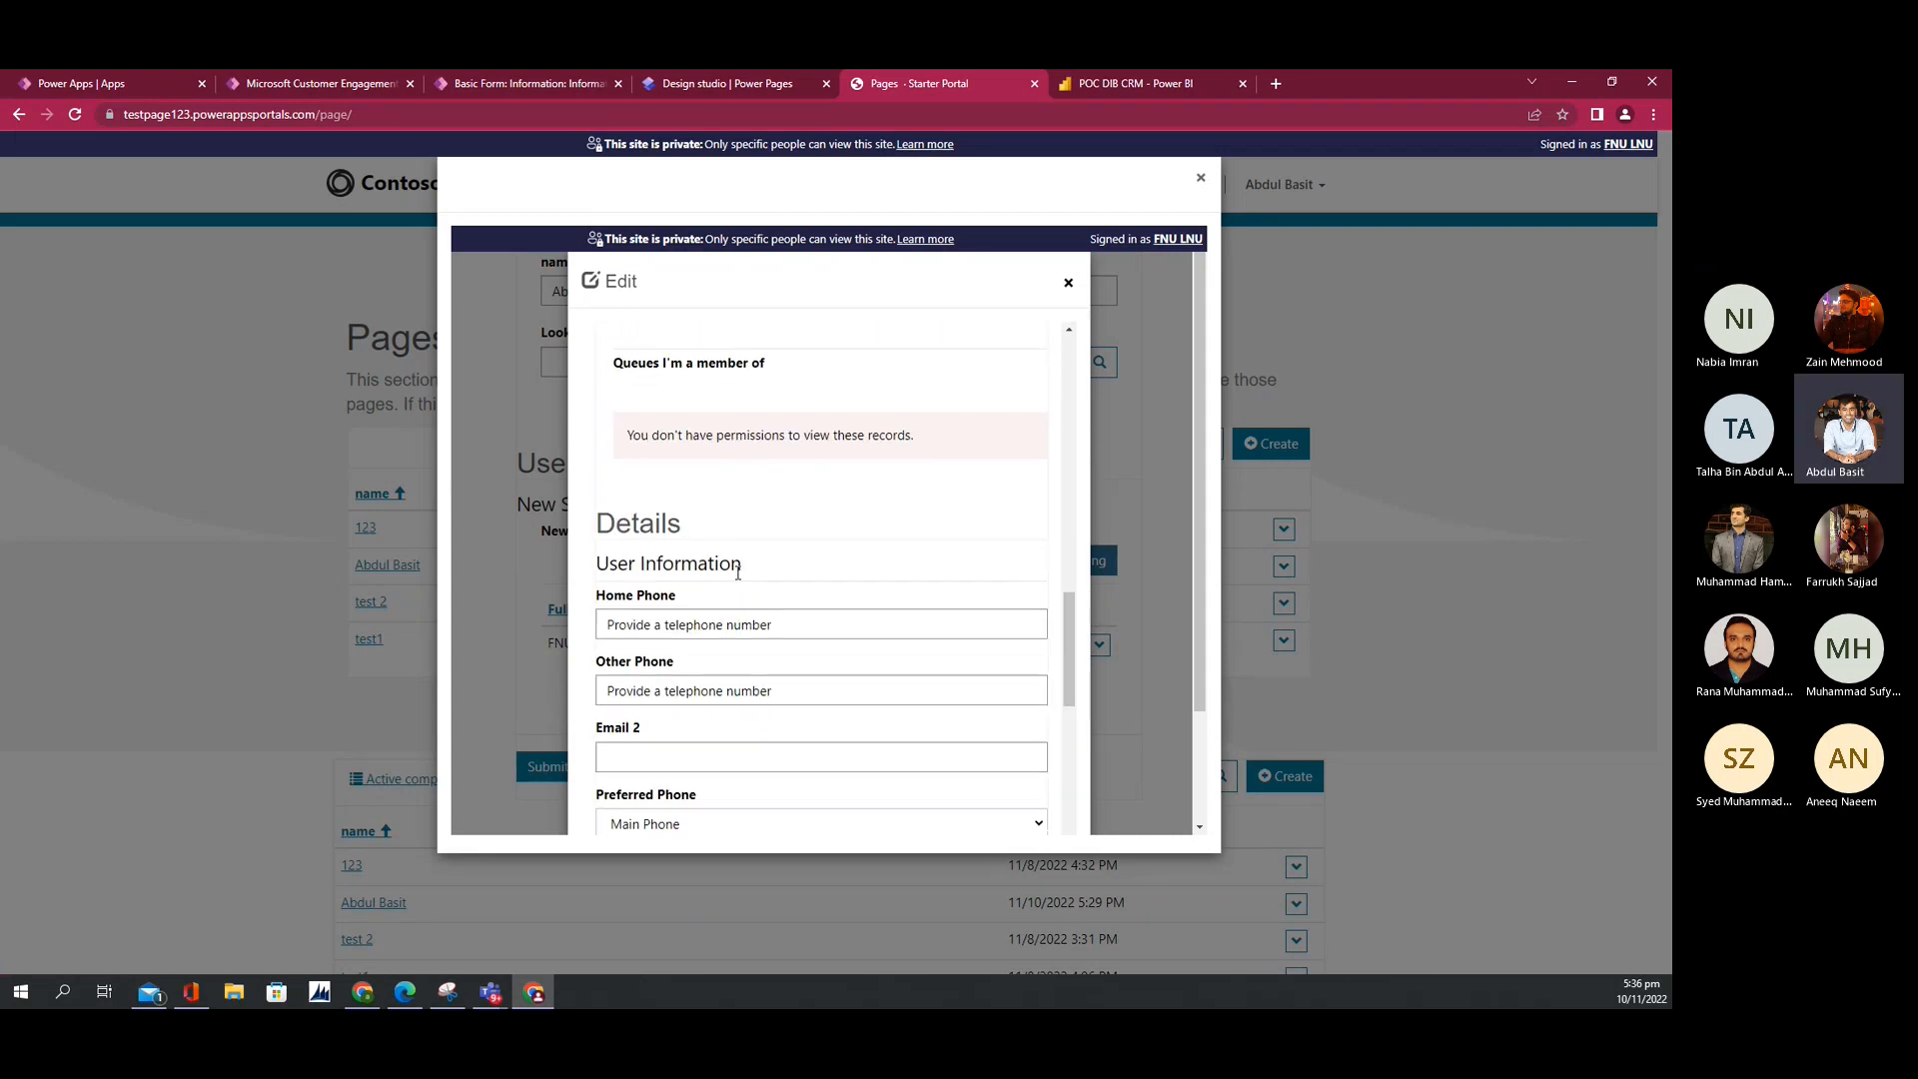
click(1068, 283)
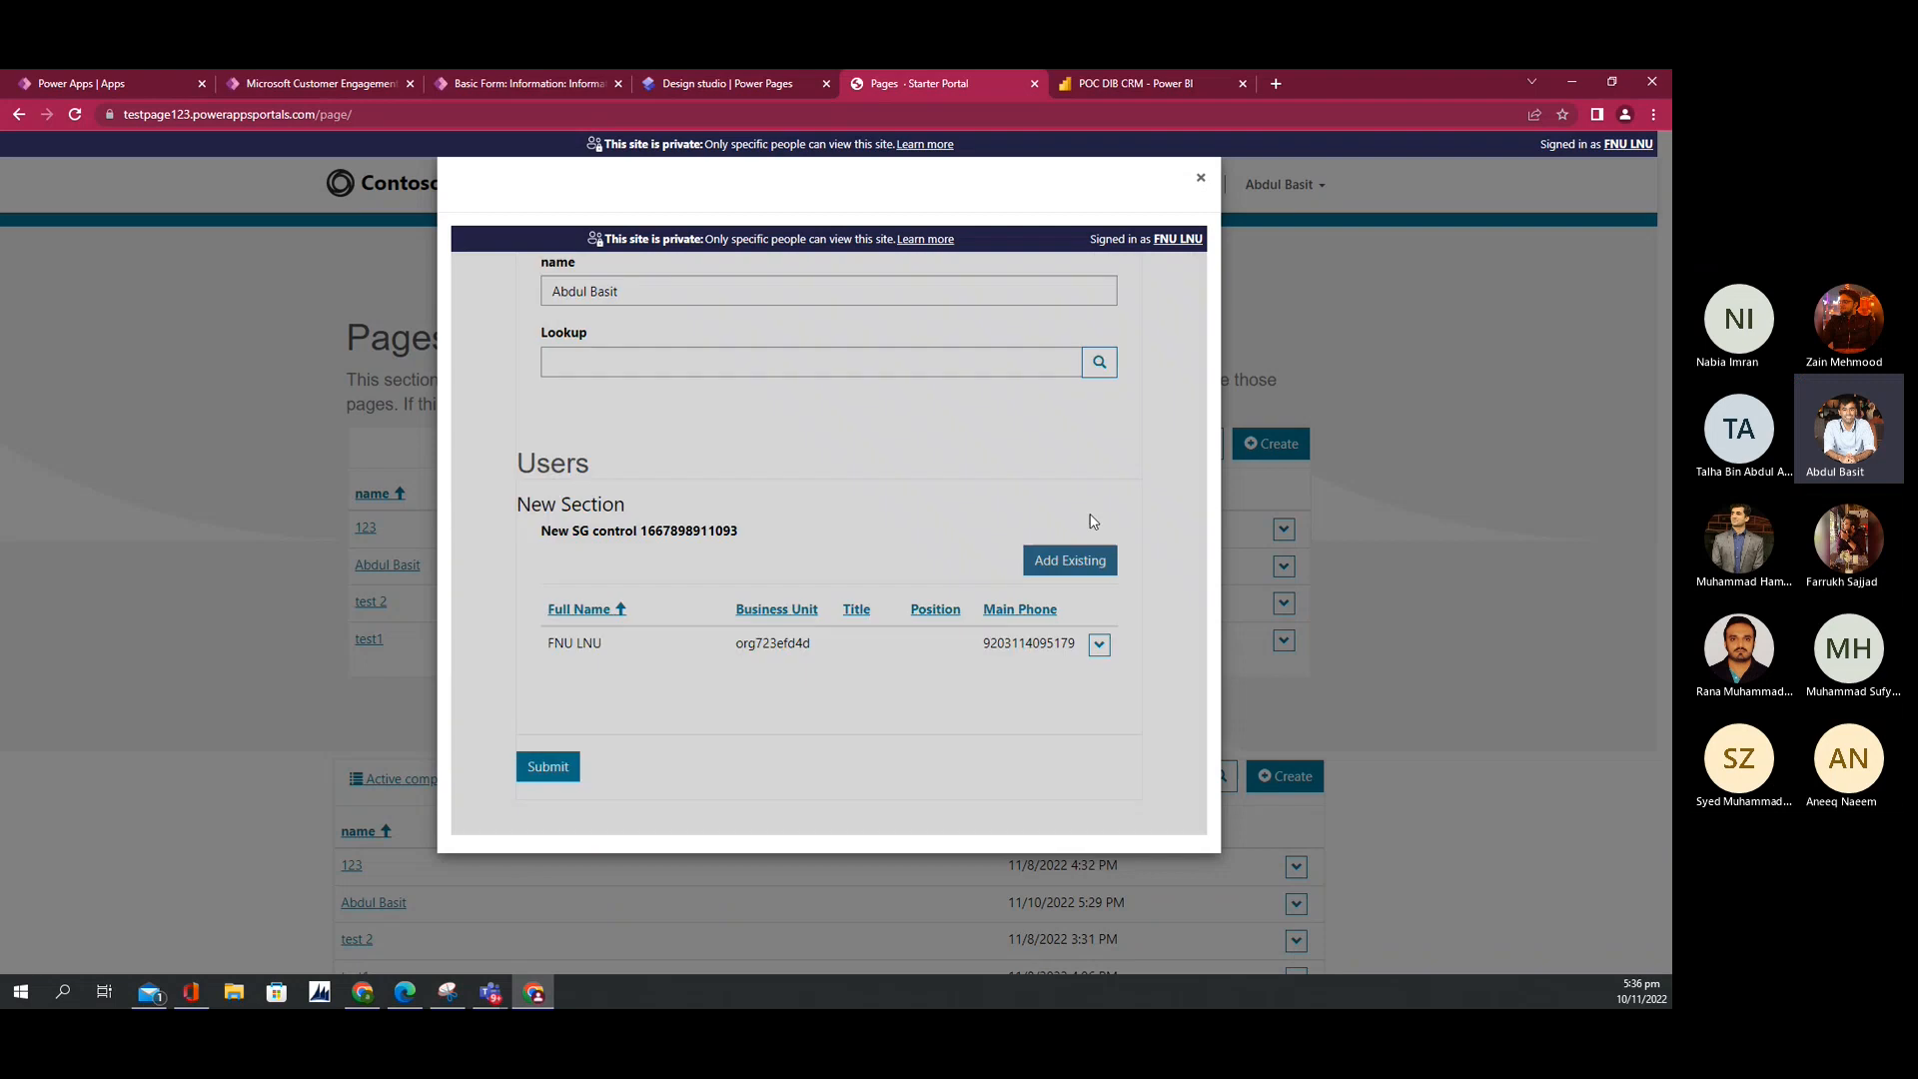
click(1099, 643)
click(1057, 676)
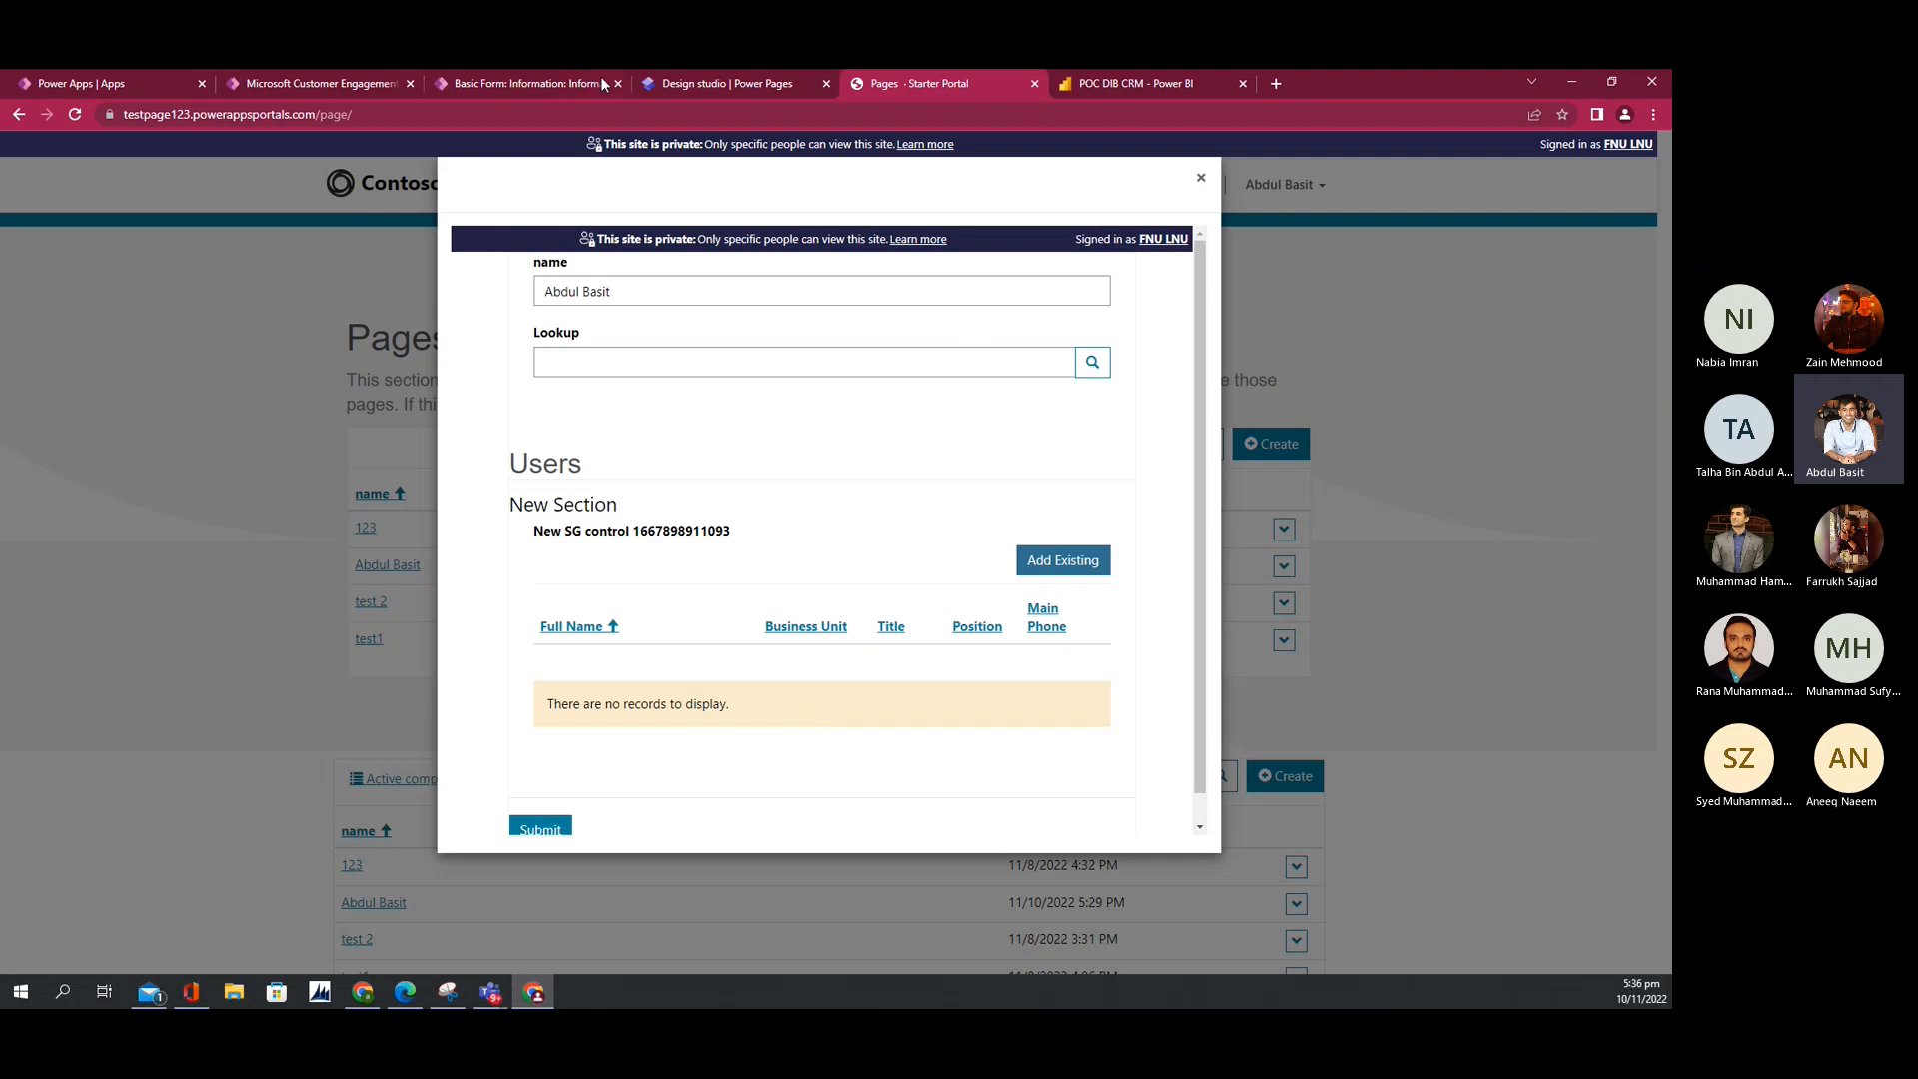
click(497, 79)
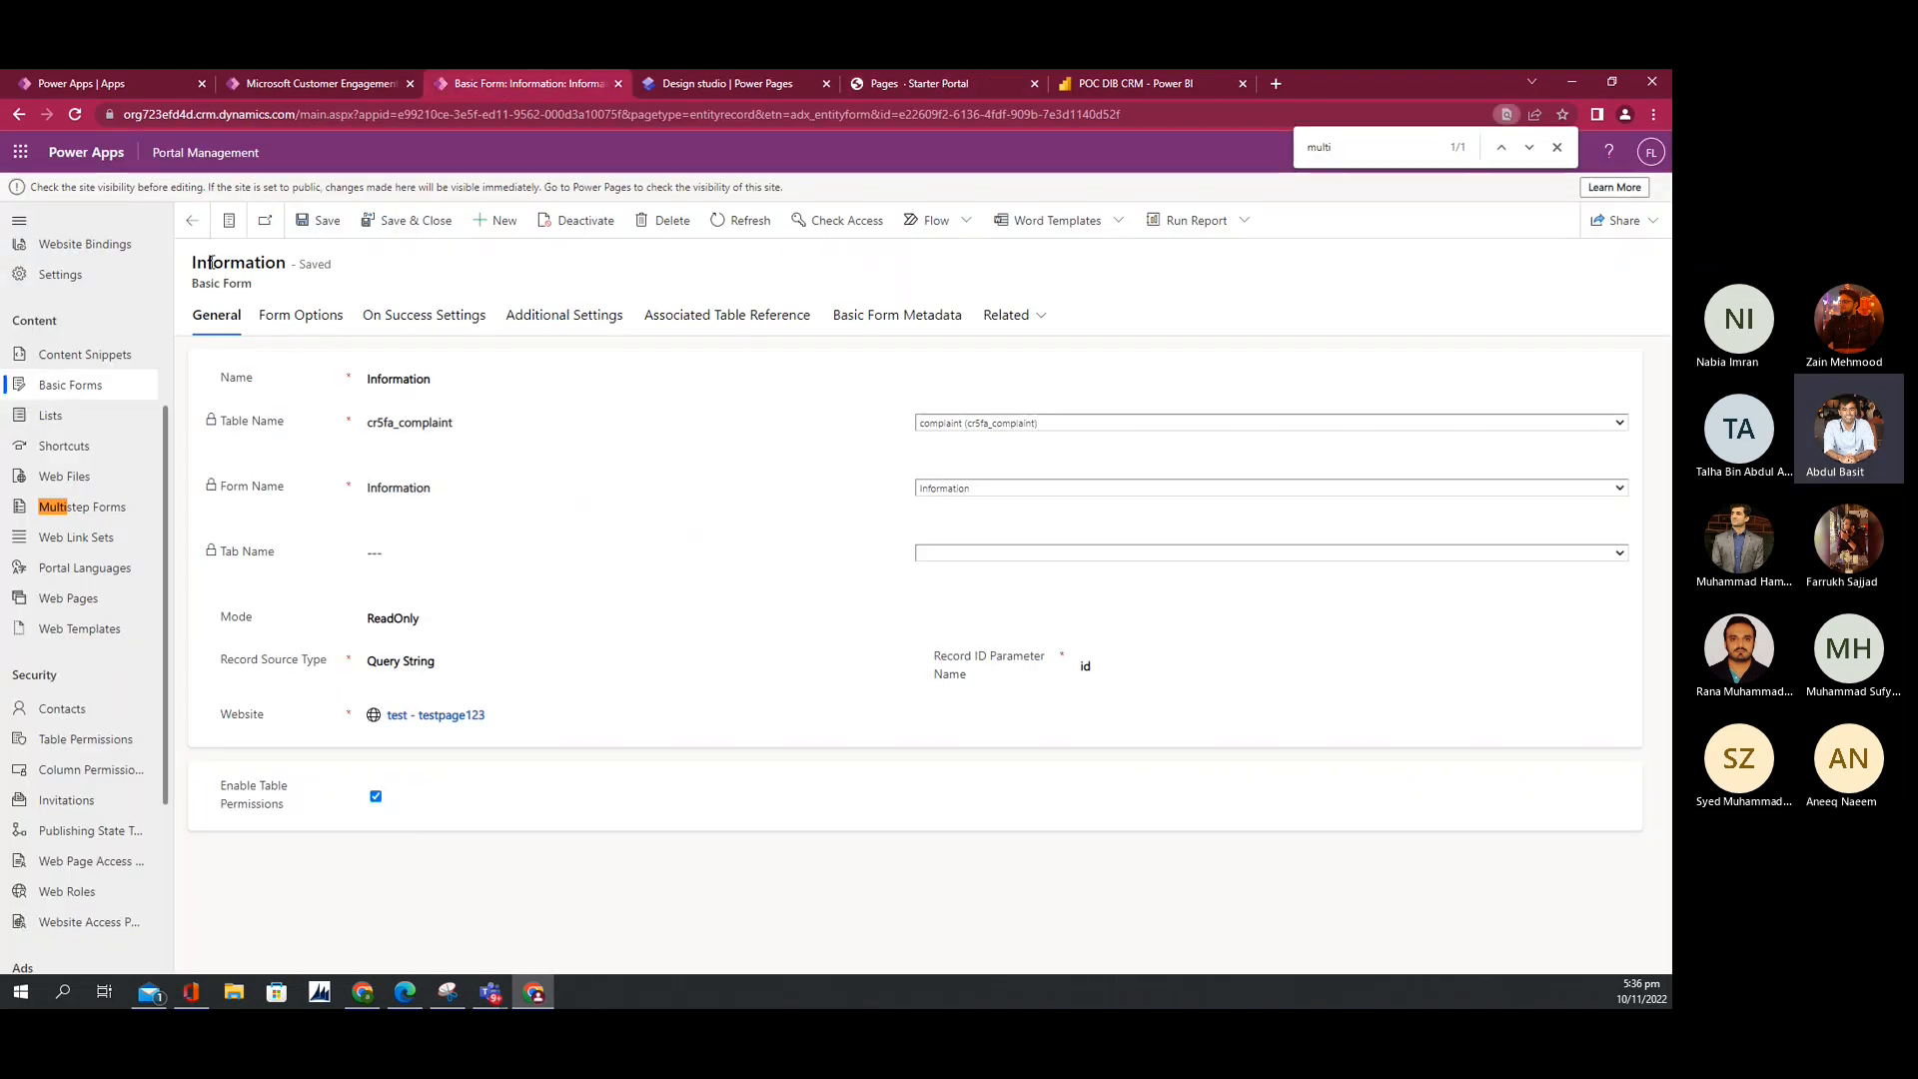
Step: Open the Information Edit basic form, review its Form Options, then show its Basic Form Metadata list
click(192, 220)
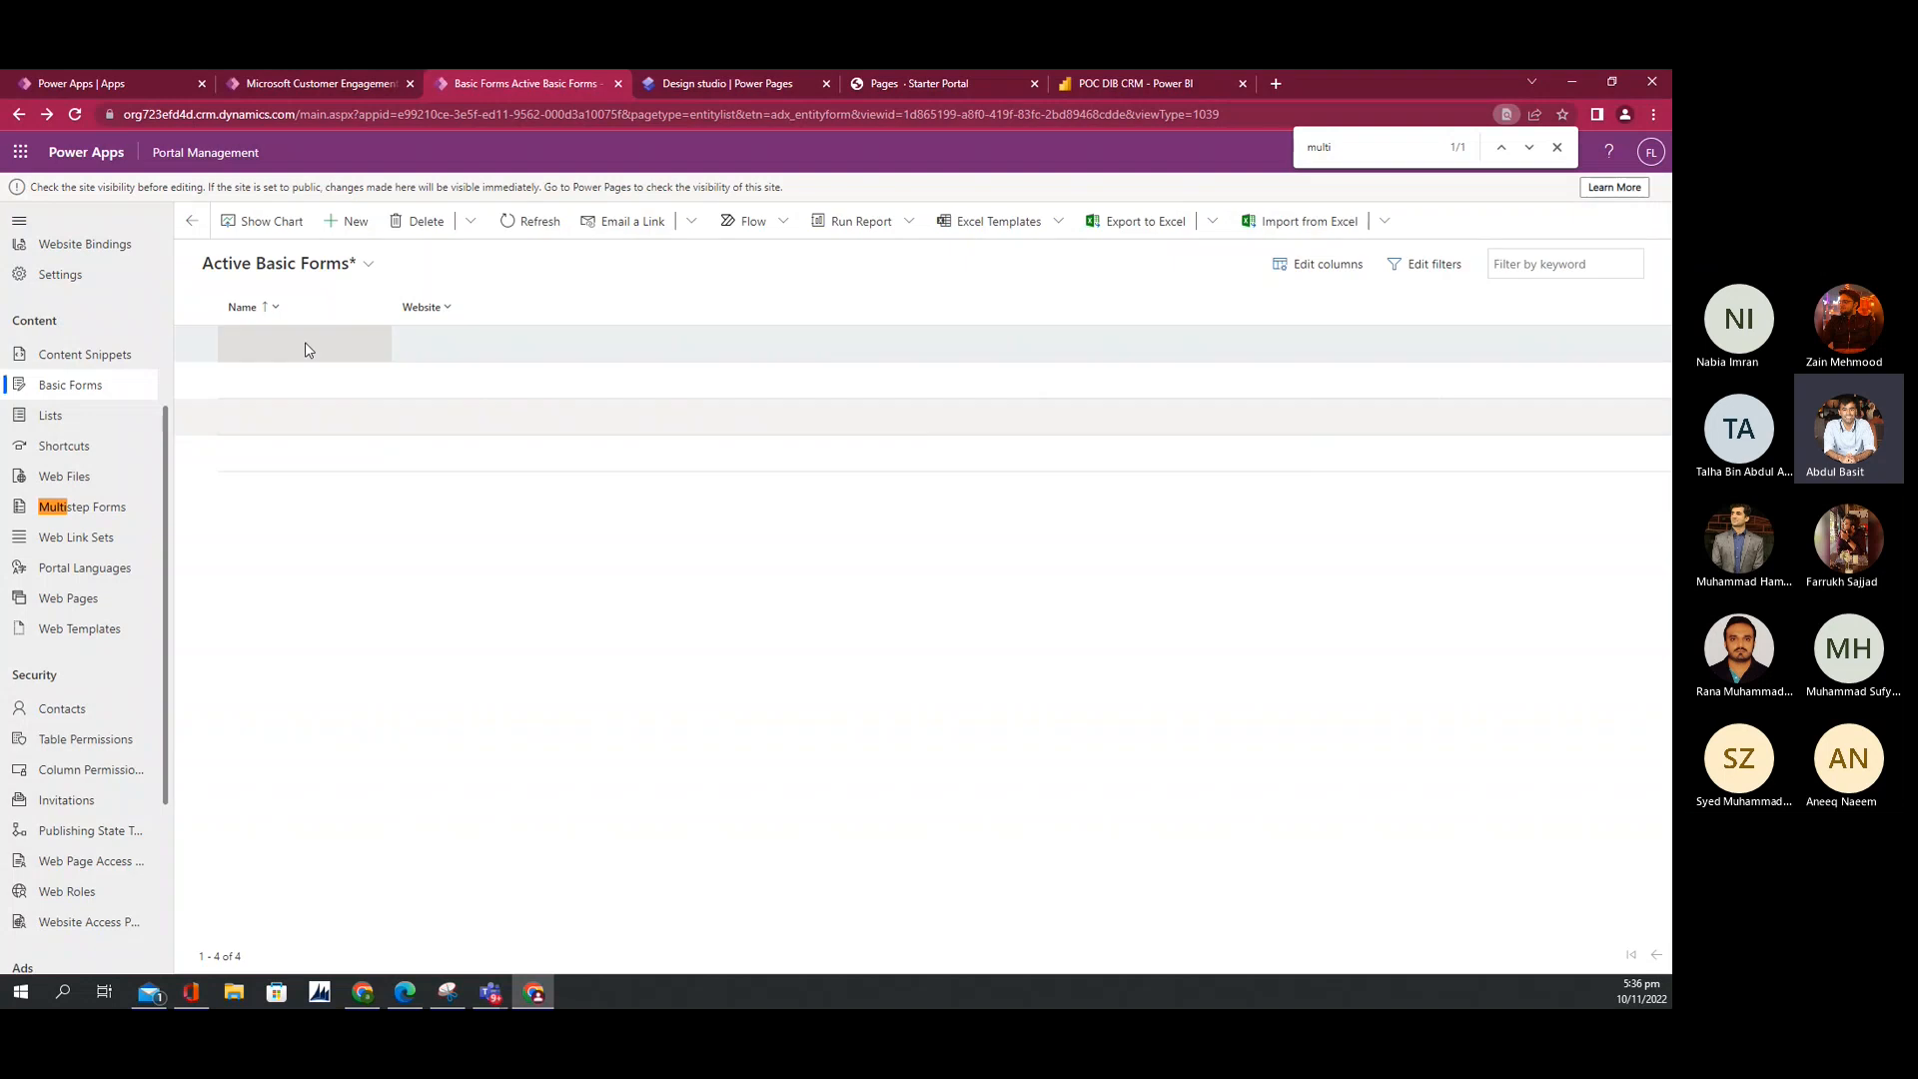
click(269, 381)
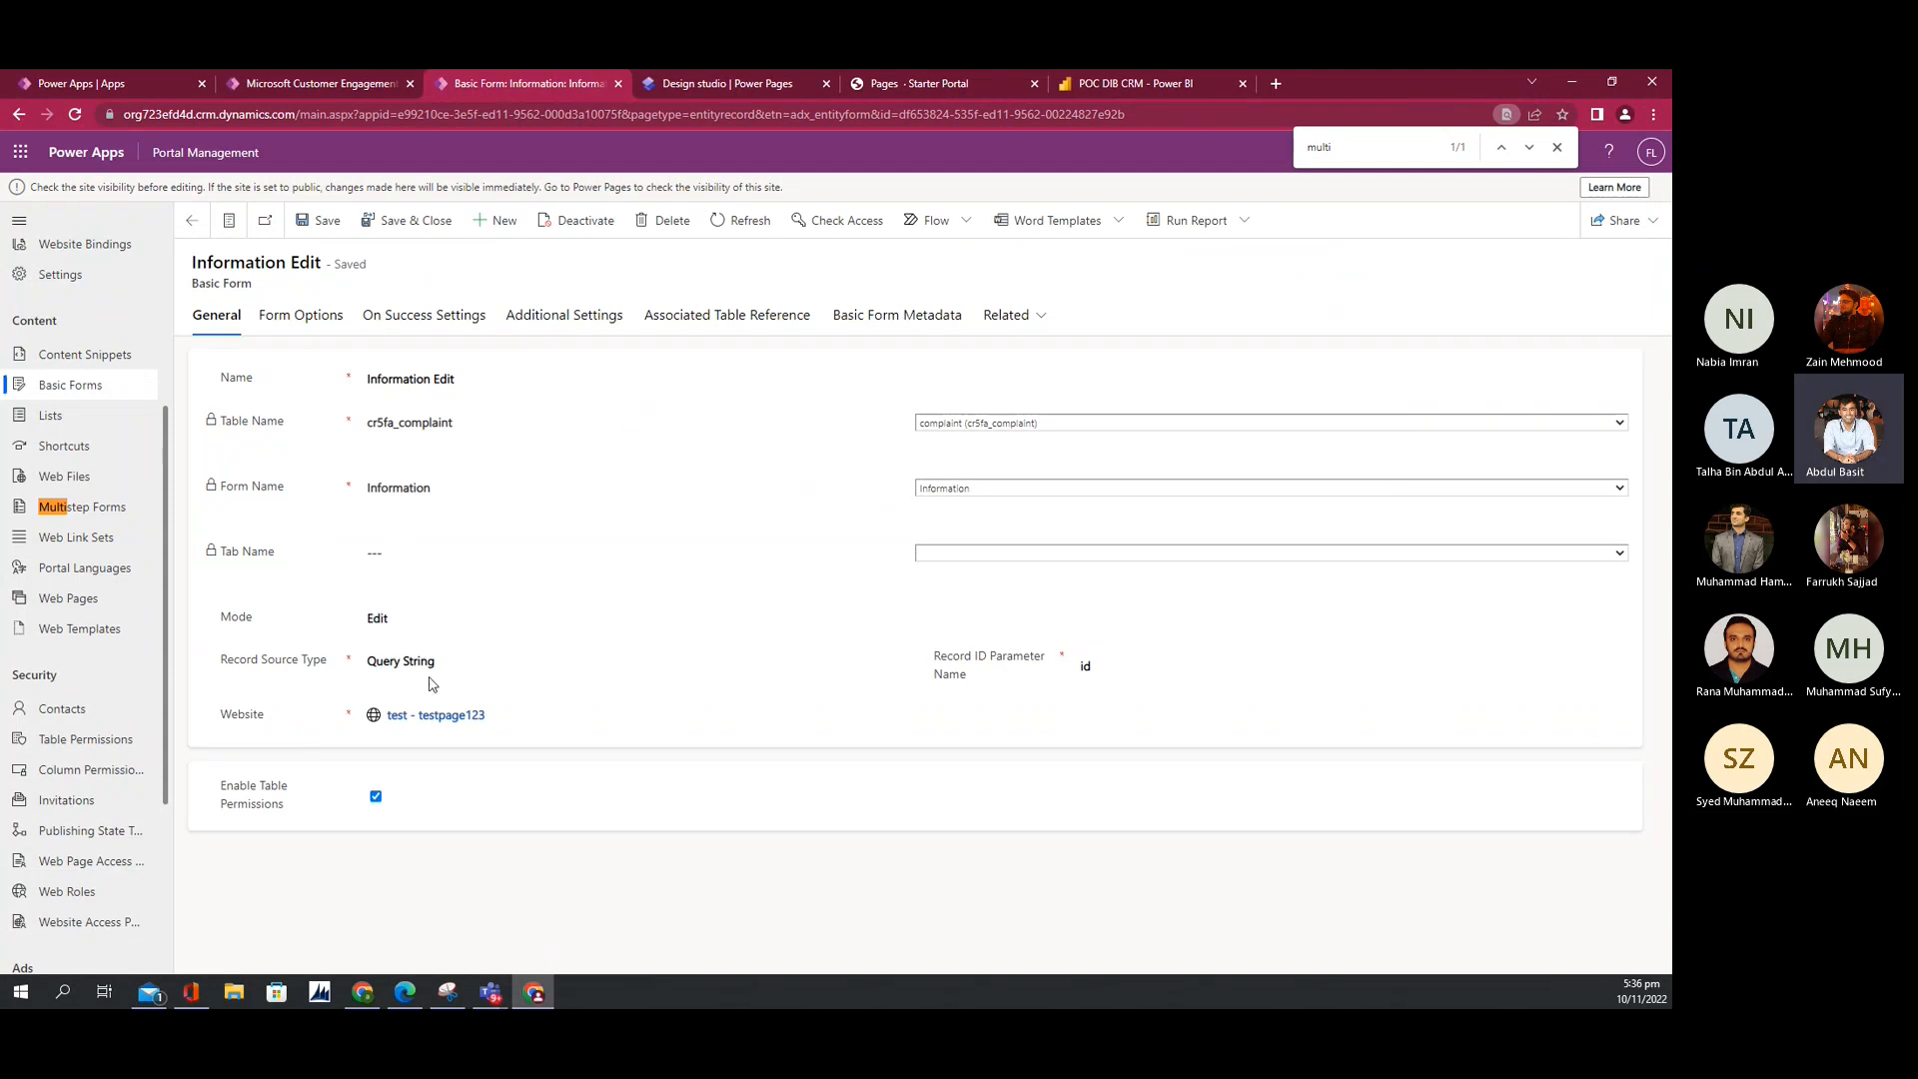
click(309, 320)
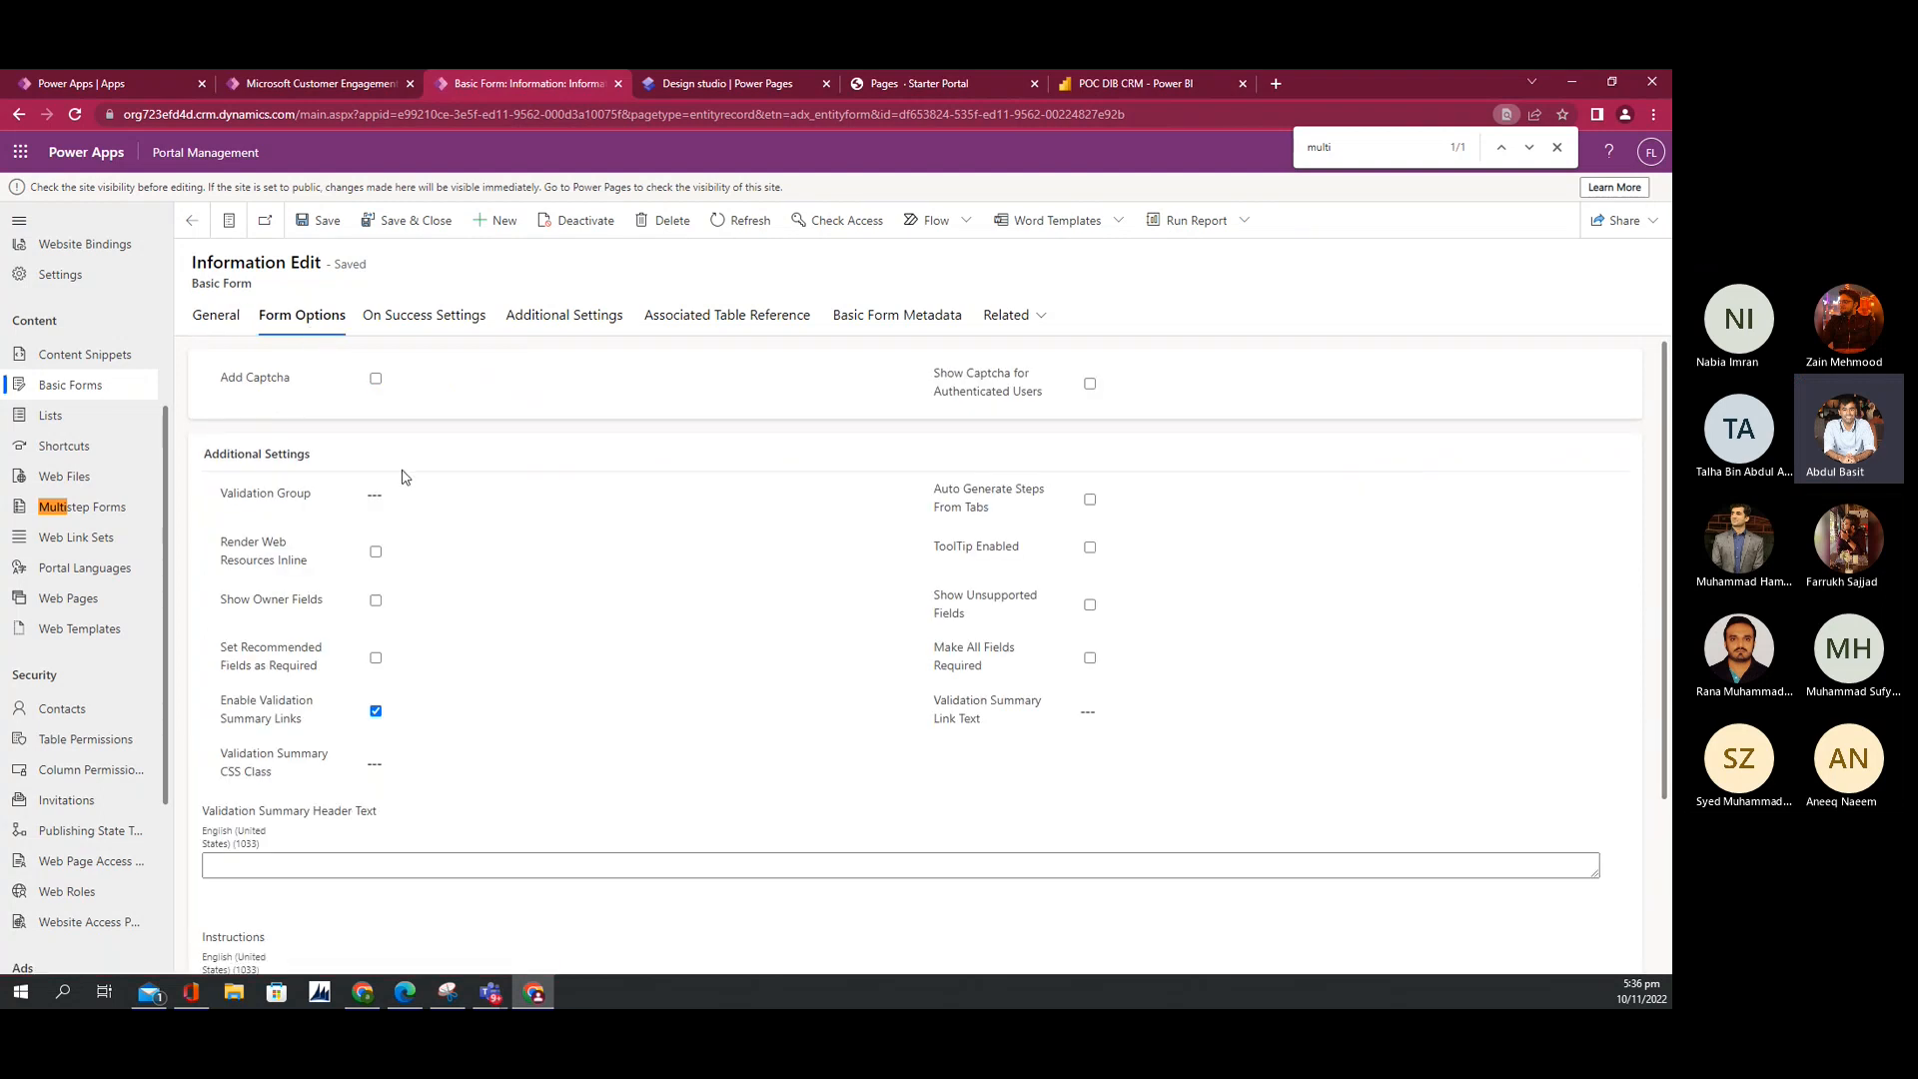
click(686, 84)
drag(912, 85, 721, 82)
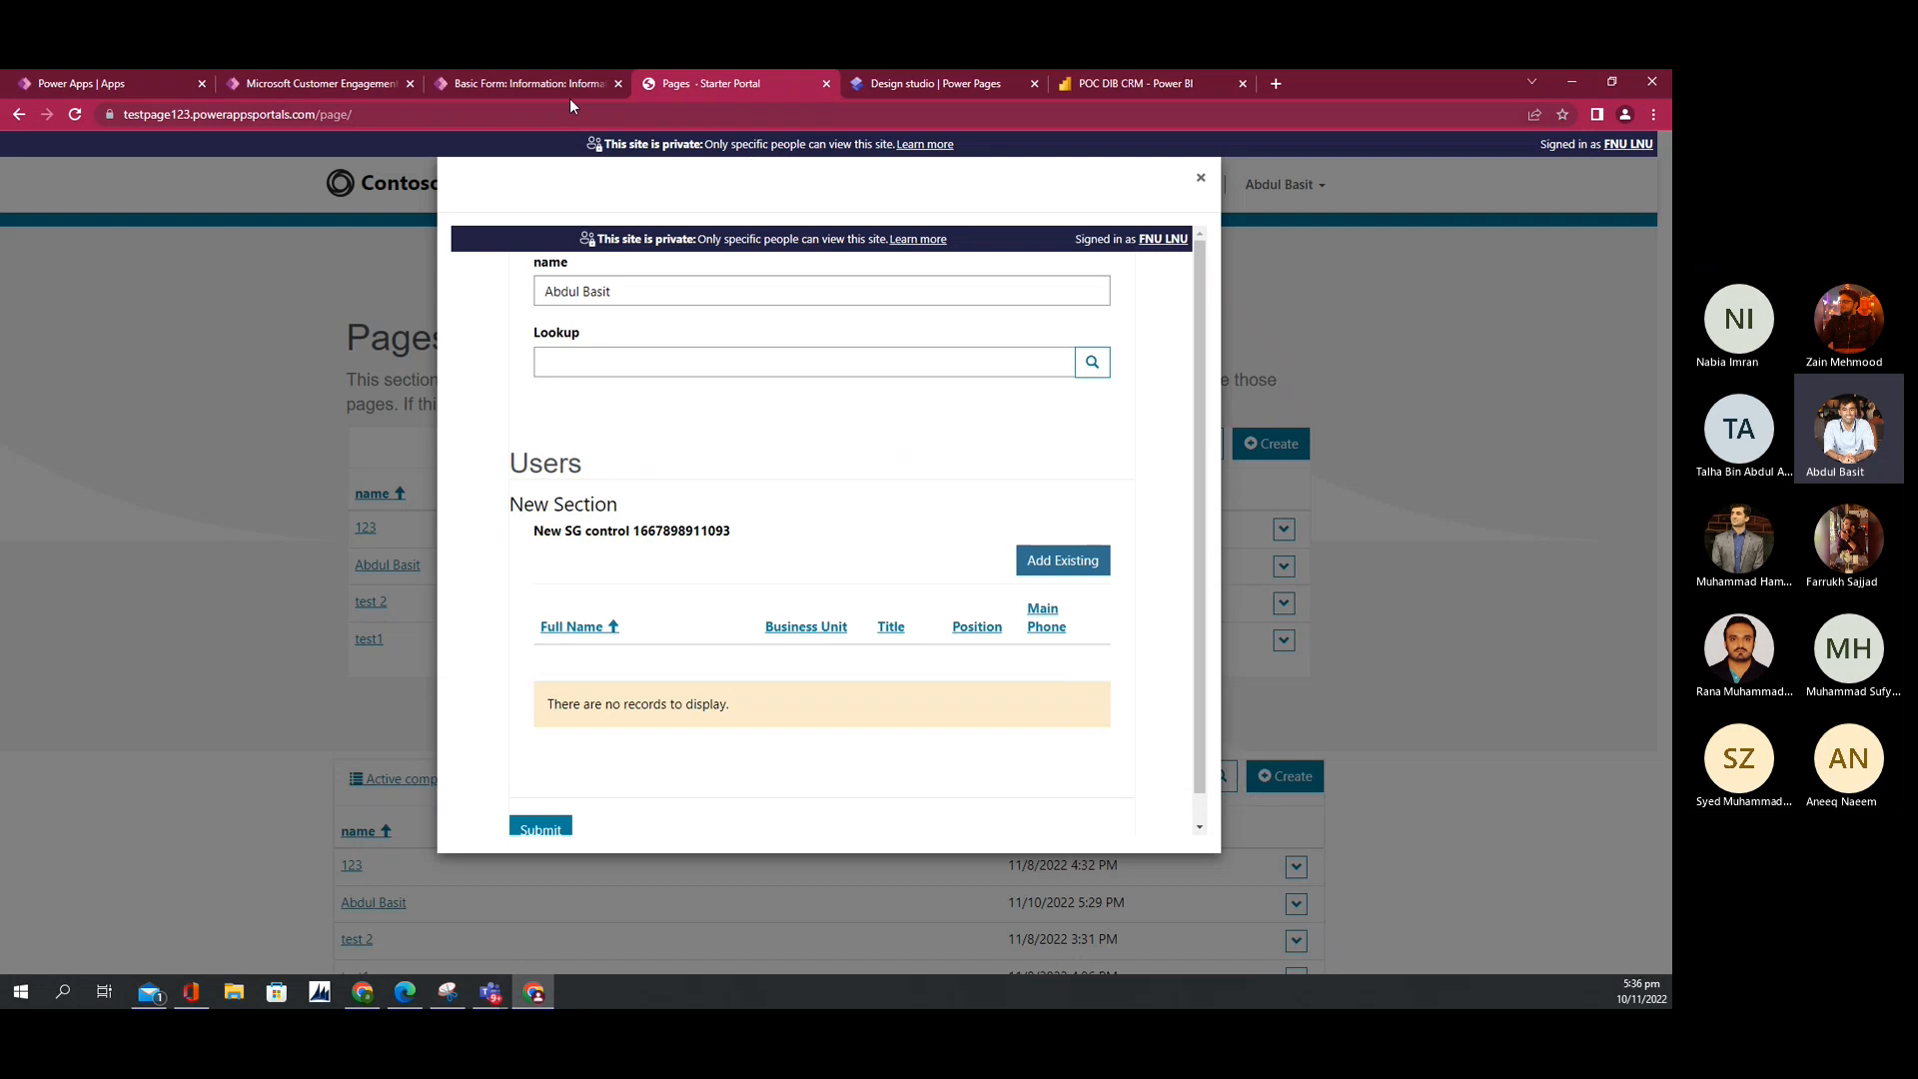
click(526, 78)
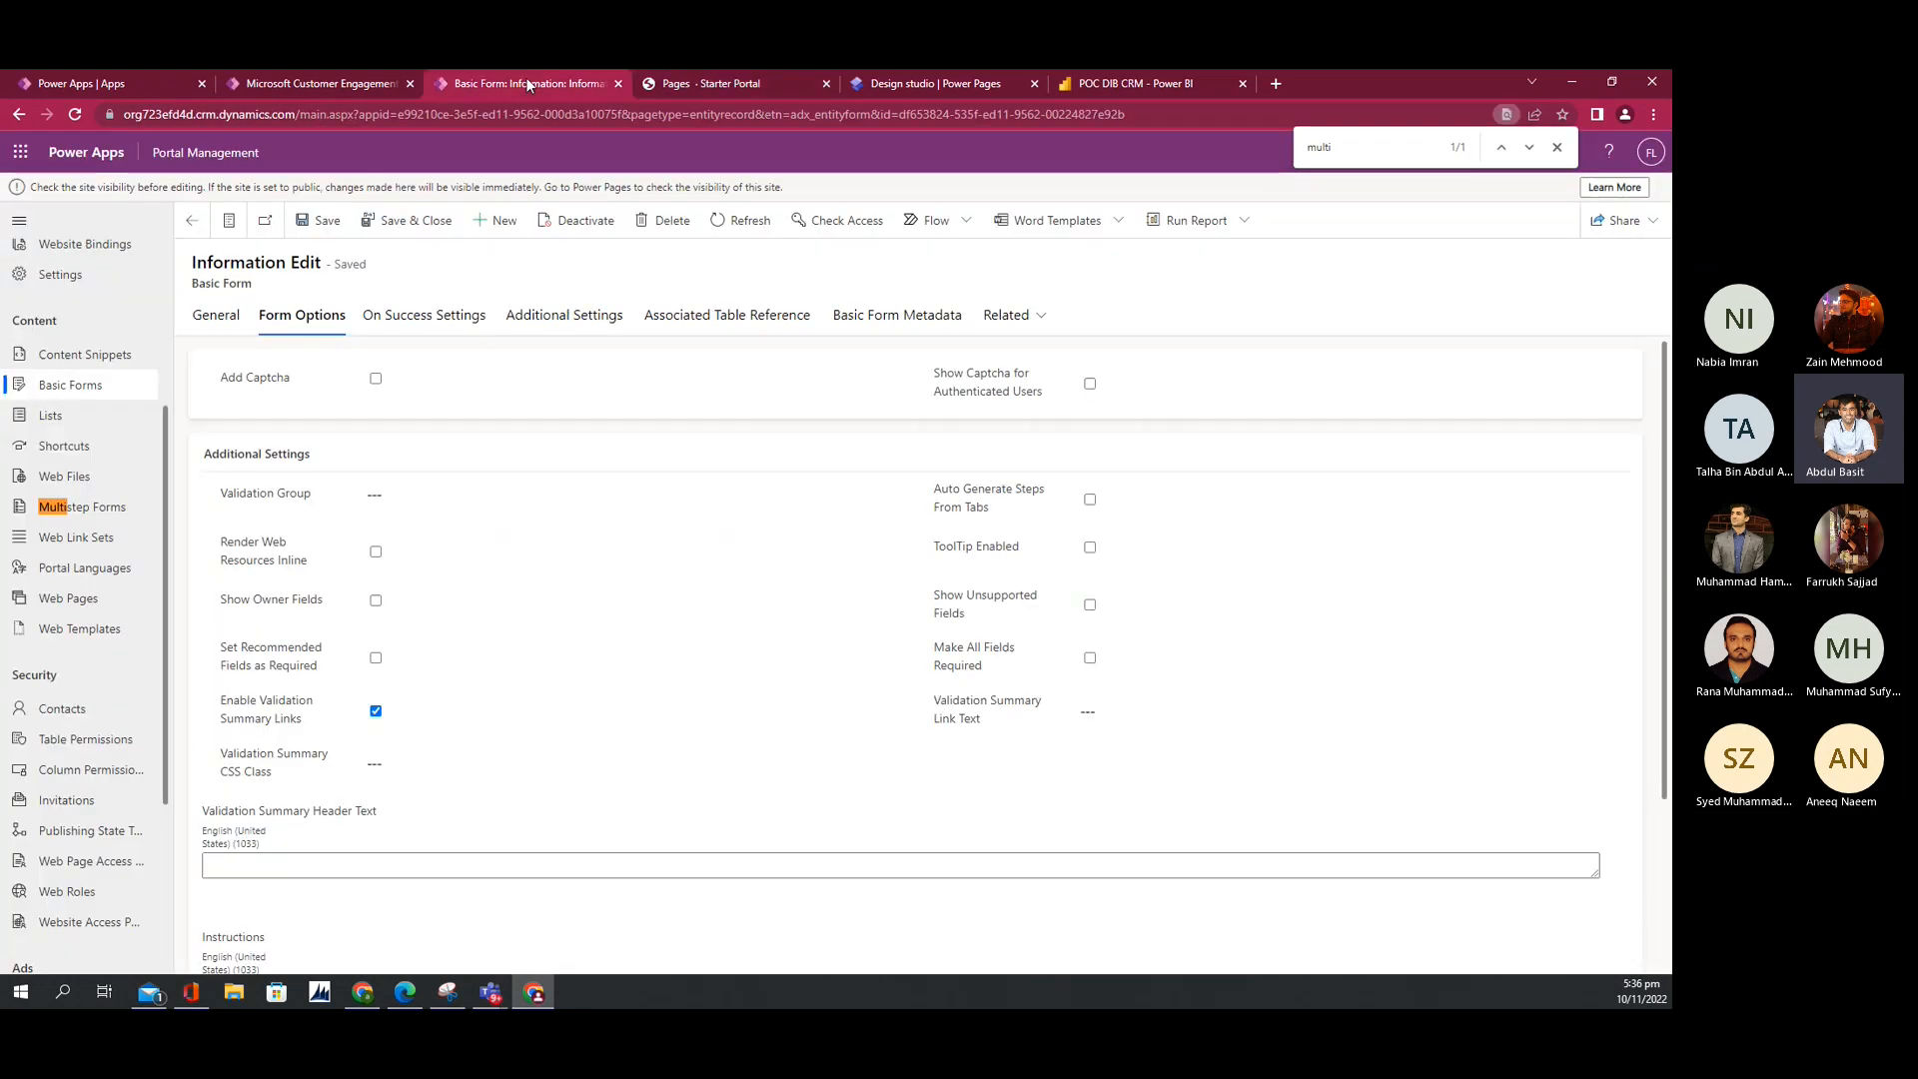
click(908, 318)
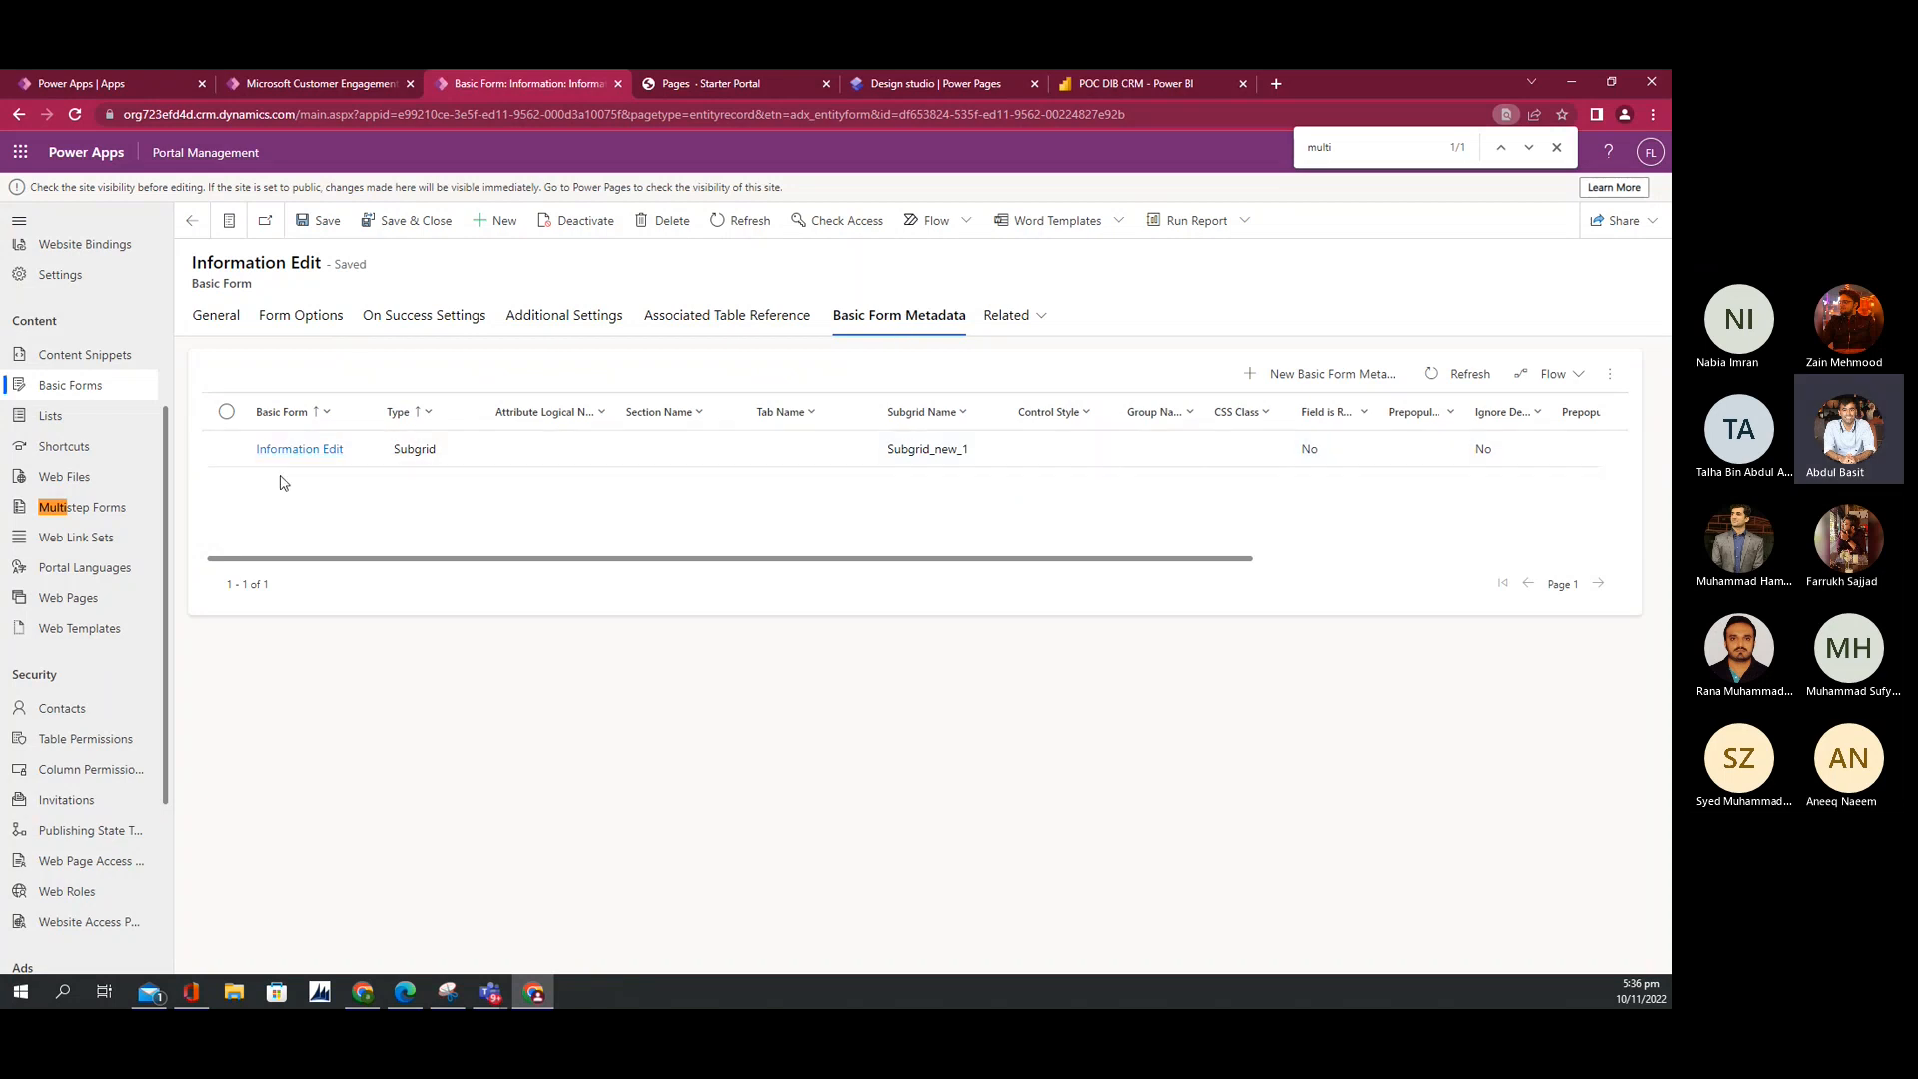
Step: Open the Subgrid metadata record, confirming Type Subgrid and Subgrid Name Subgrid_new_1
click(301, 449)
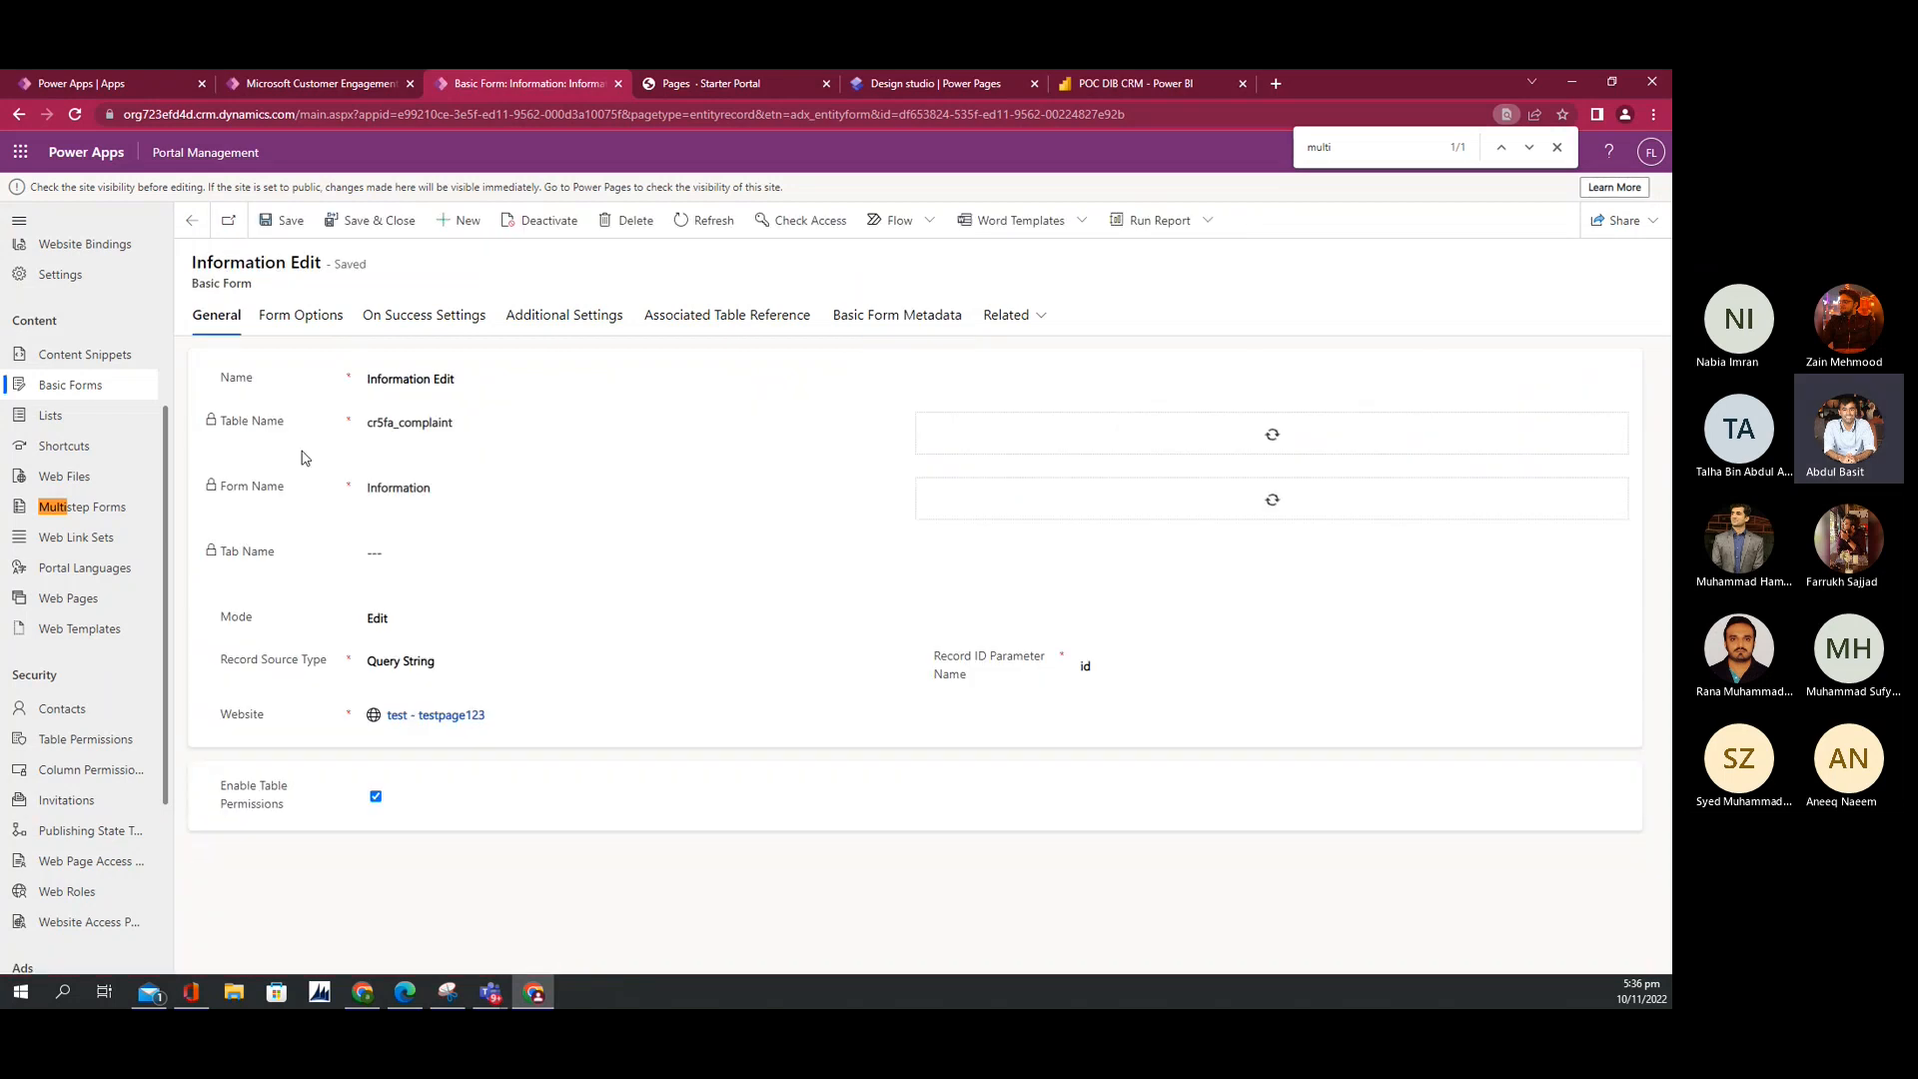
click(912, 317)
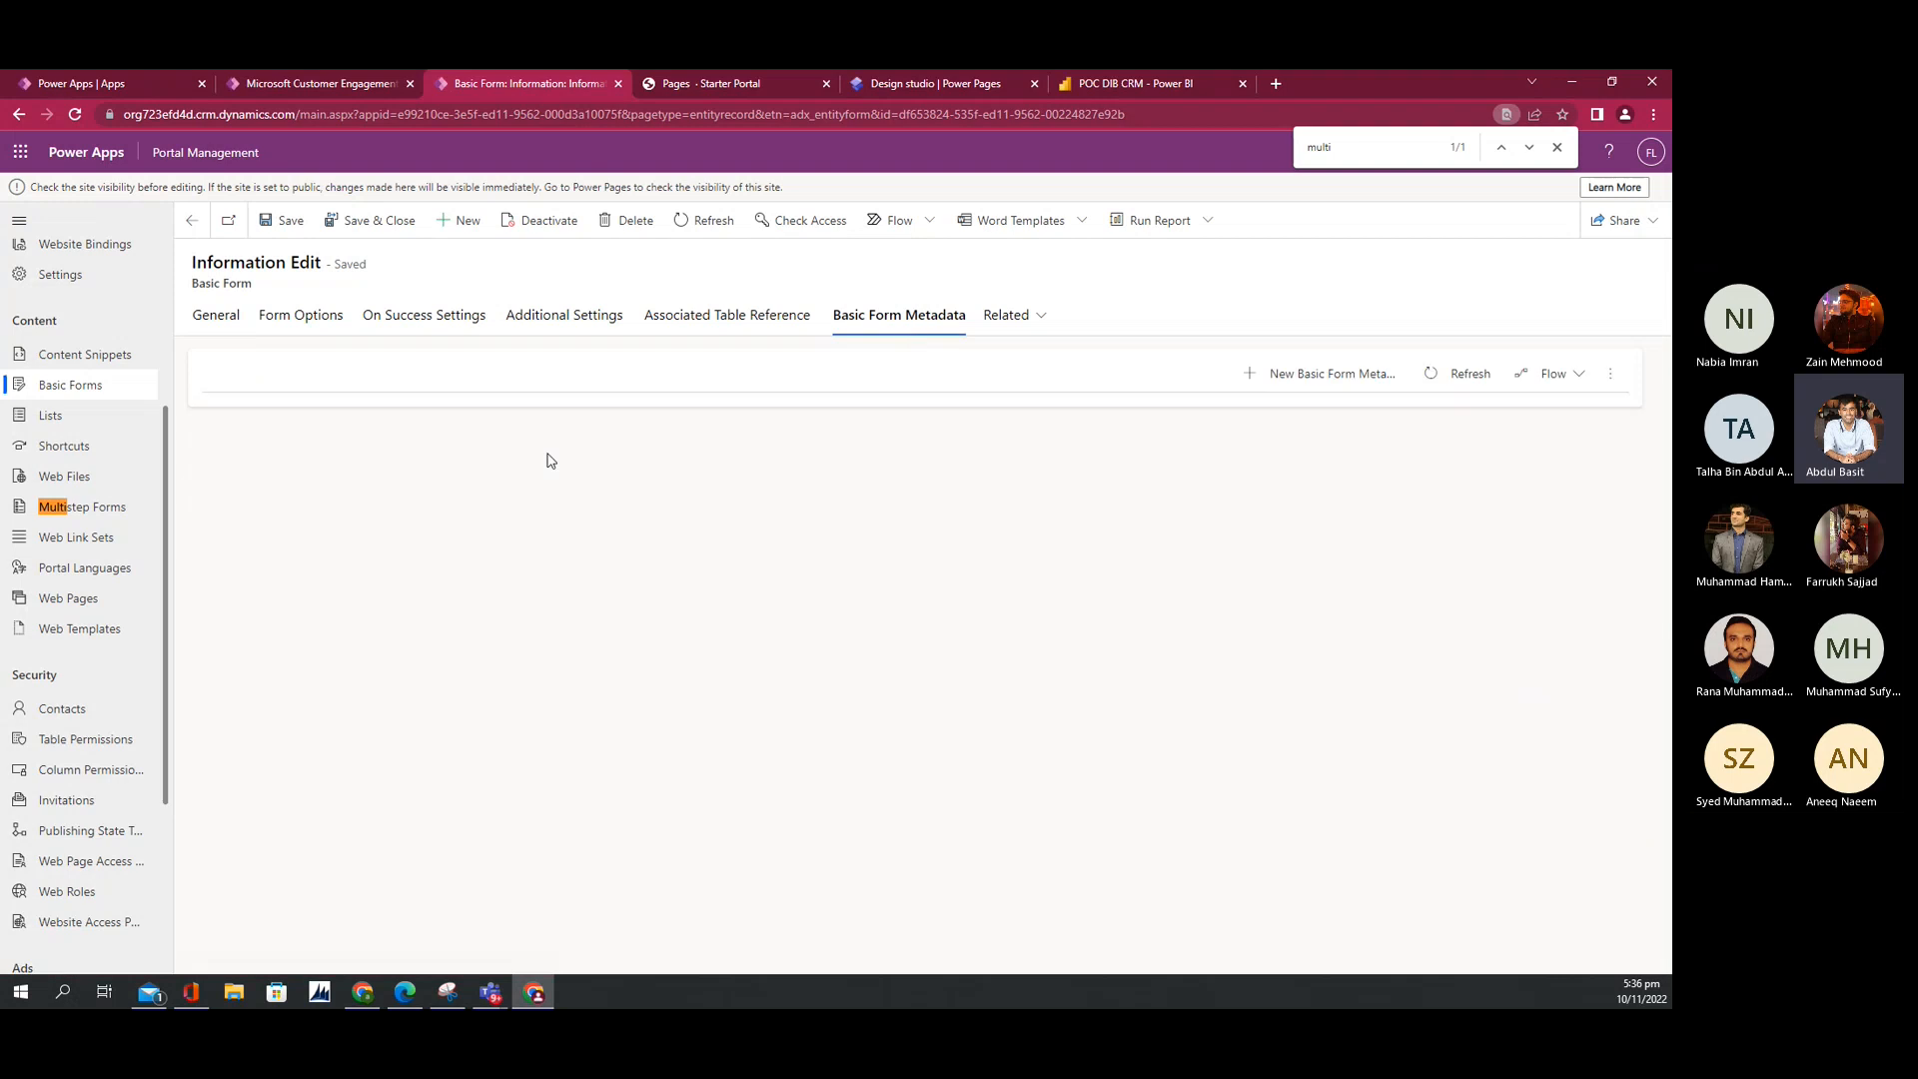
double_click(404, 459)
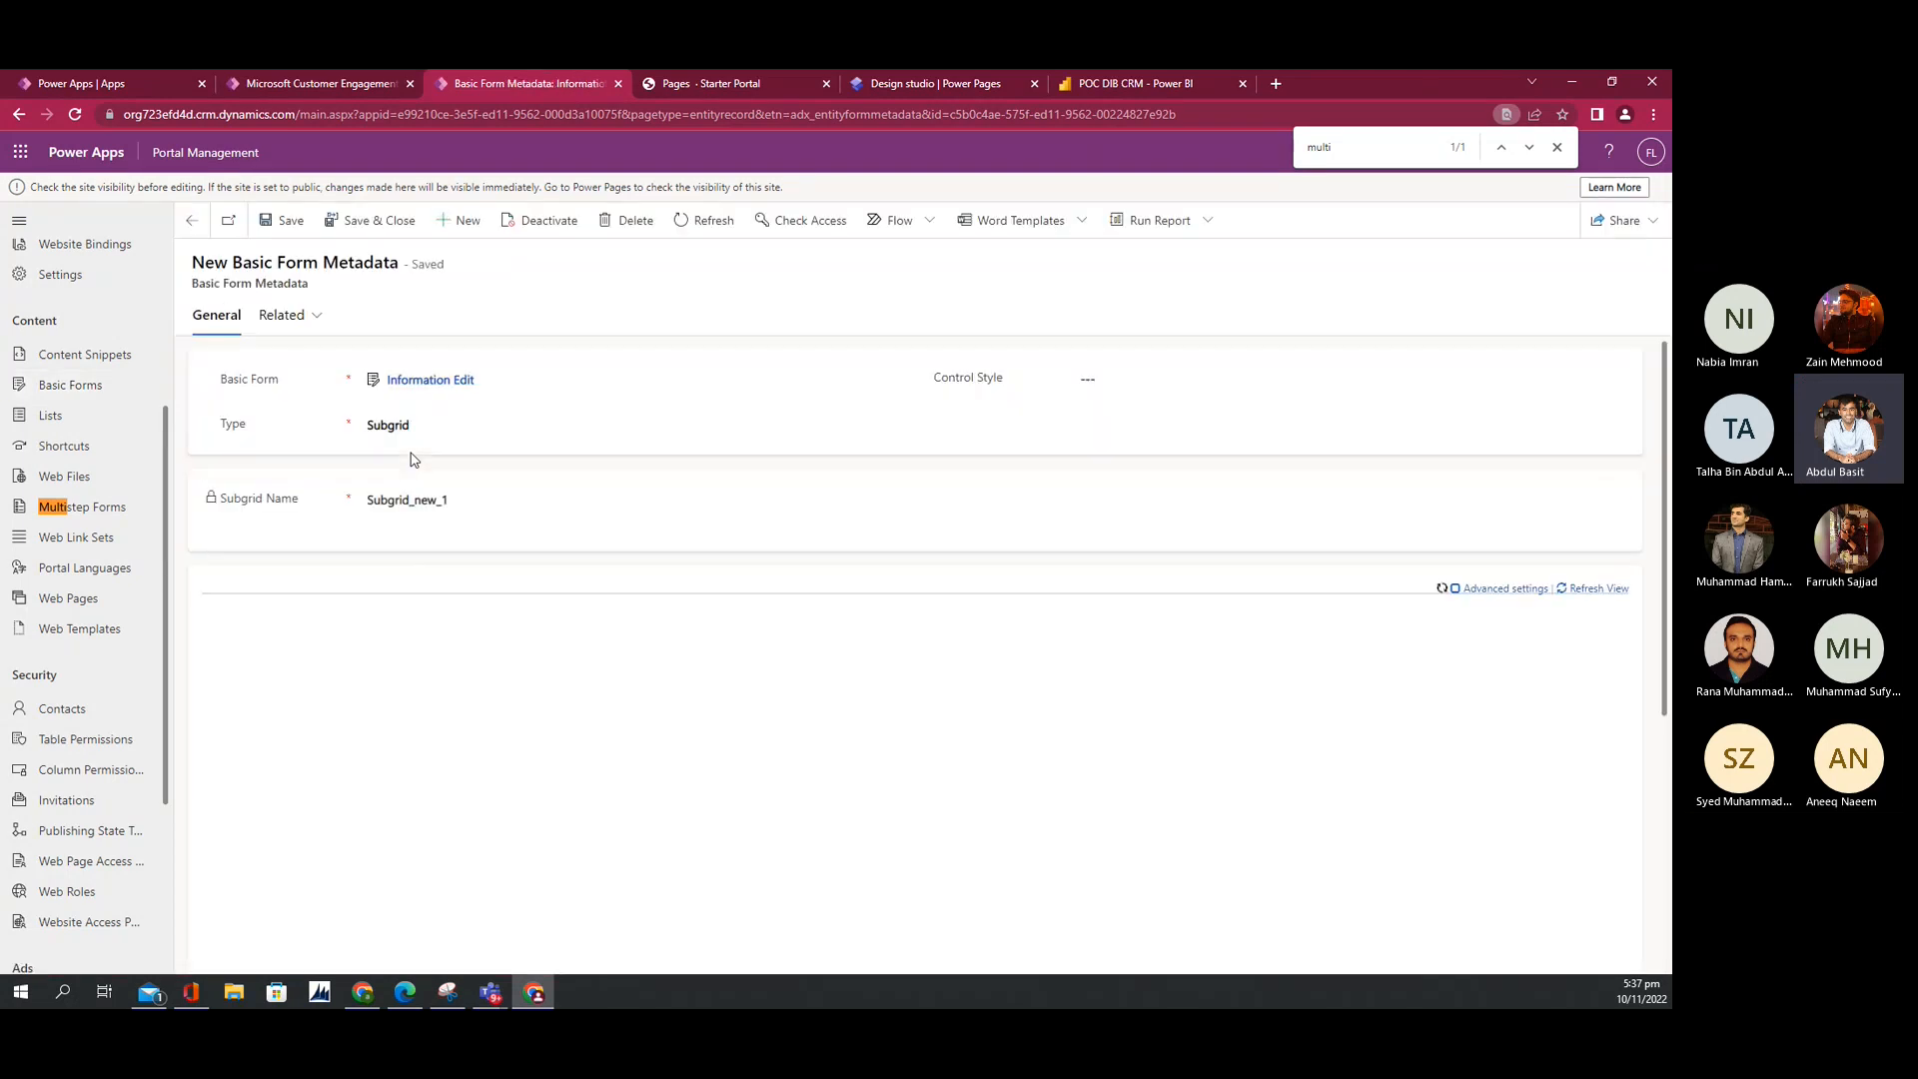
click(413, 449)
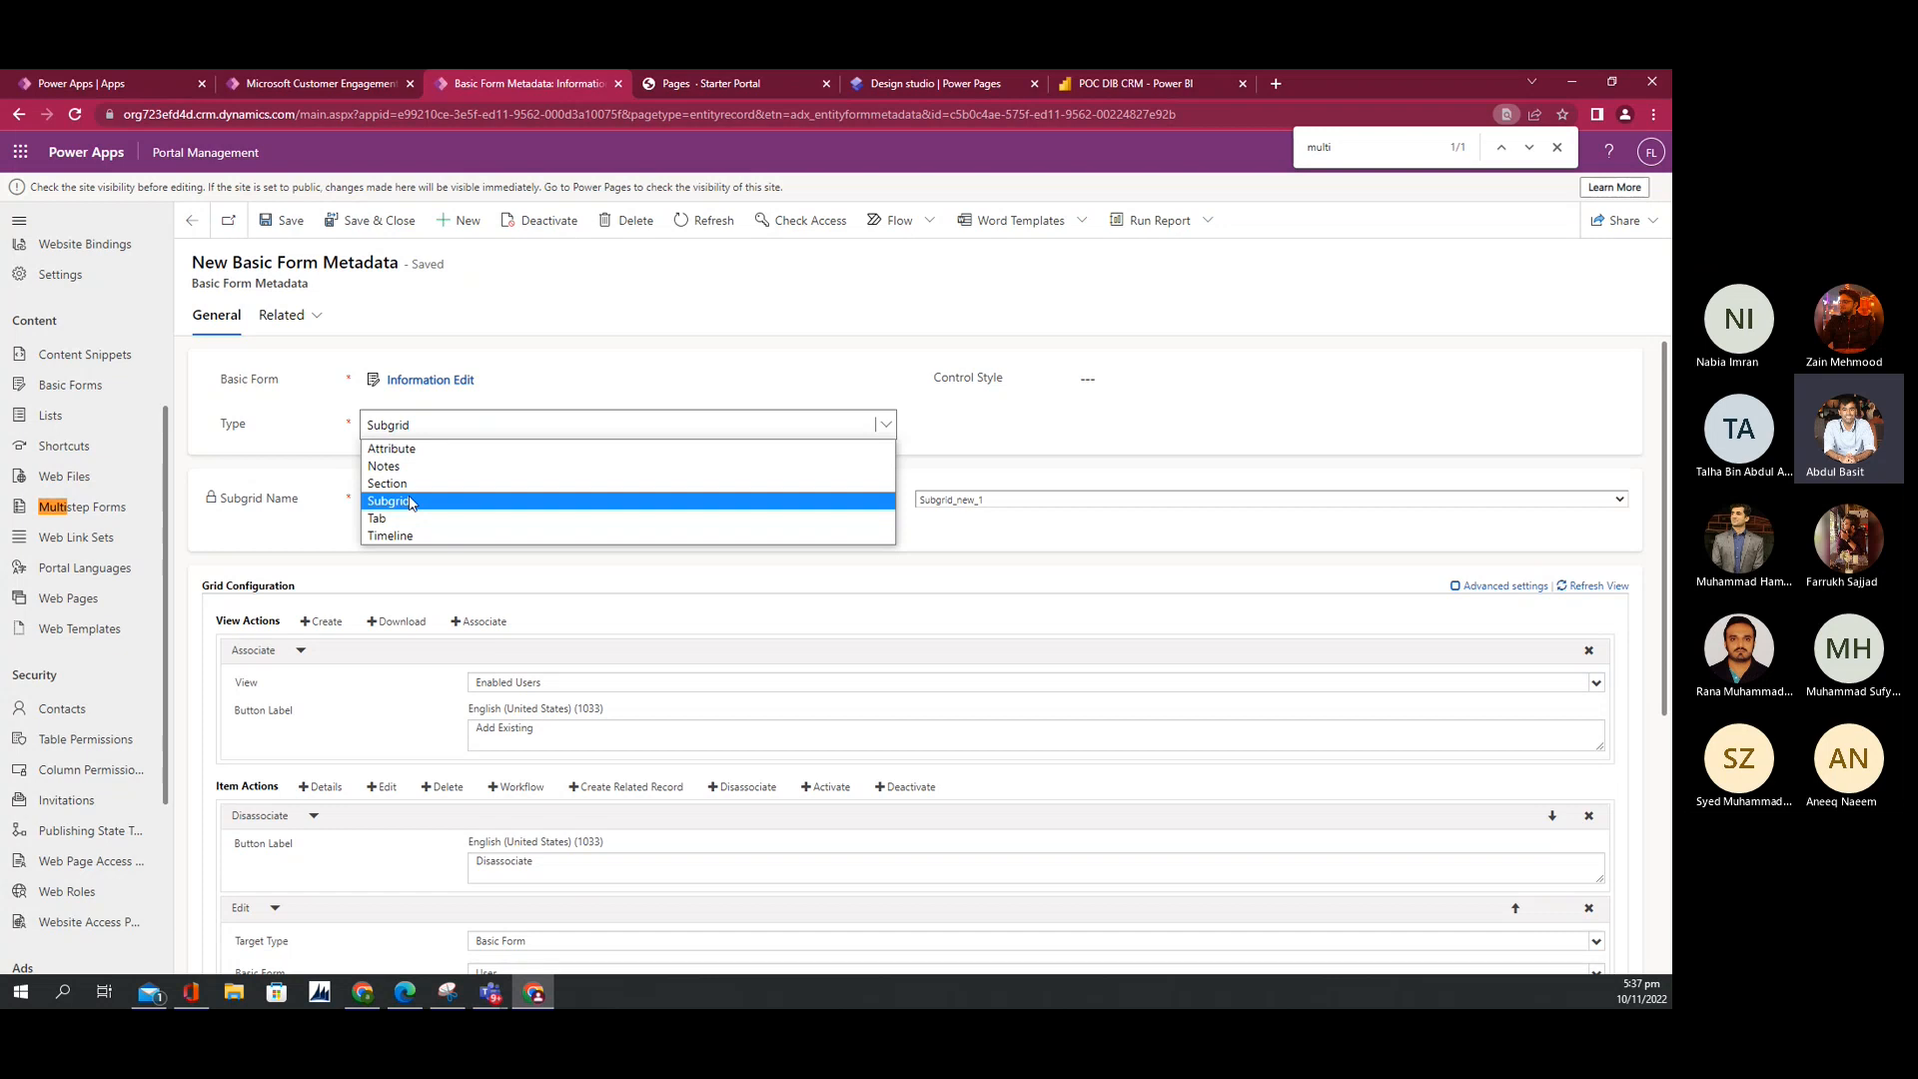
click(401, 502)
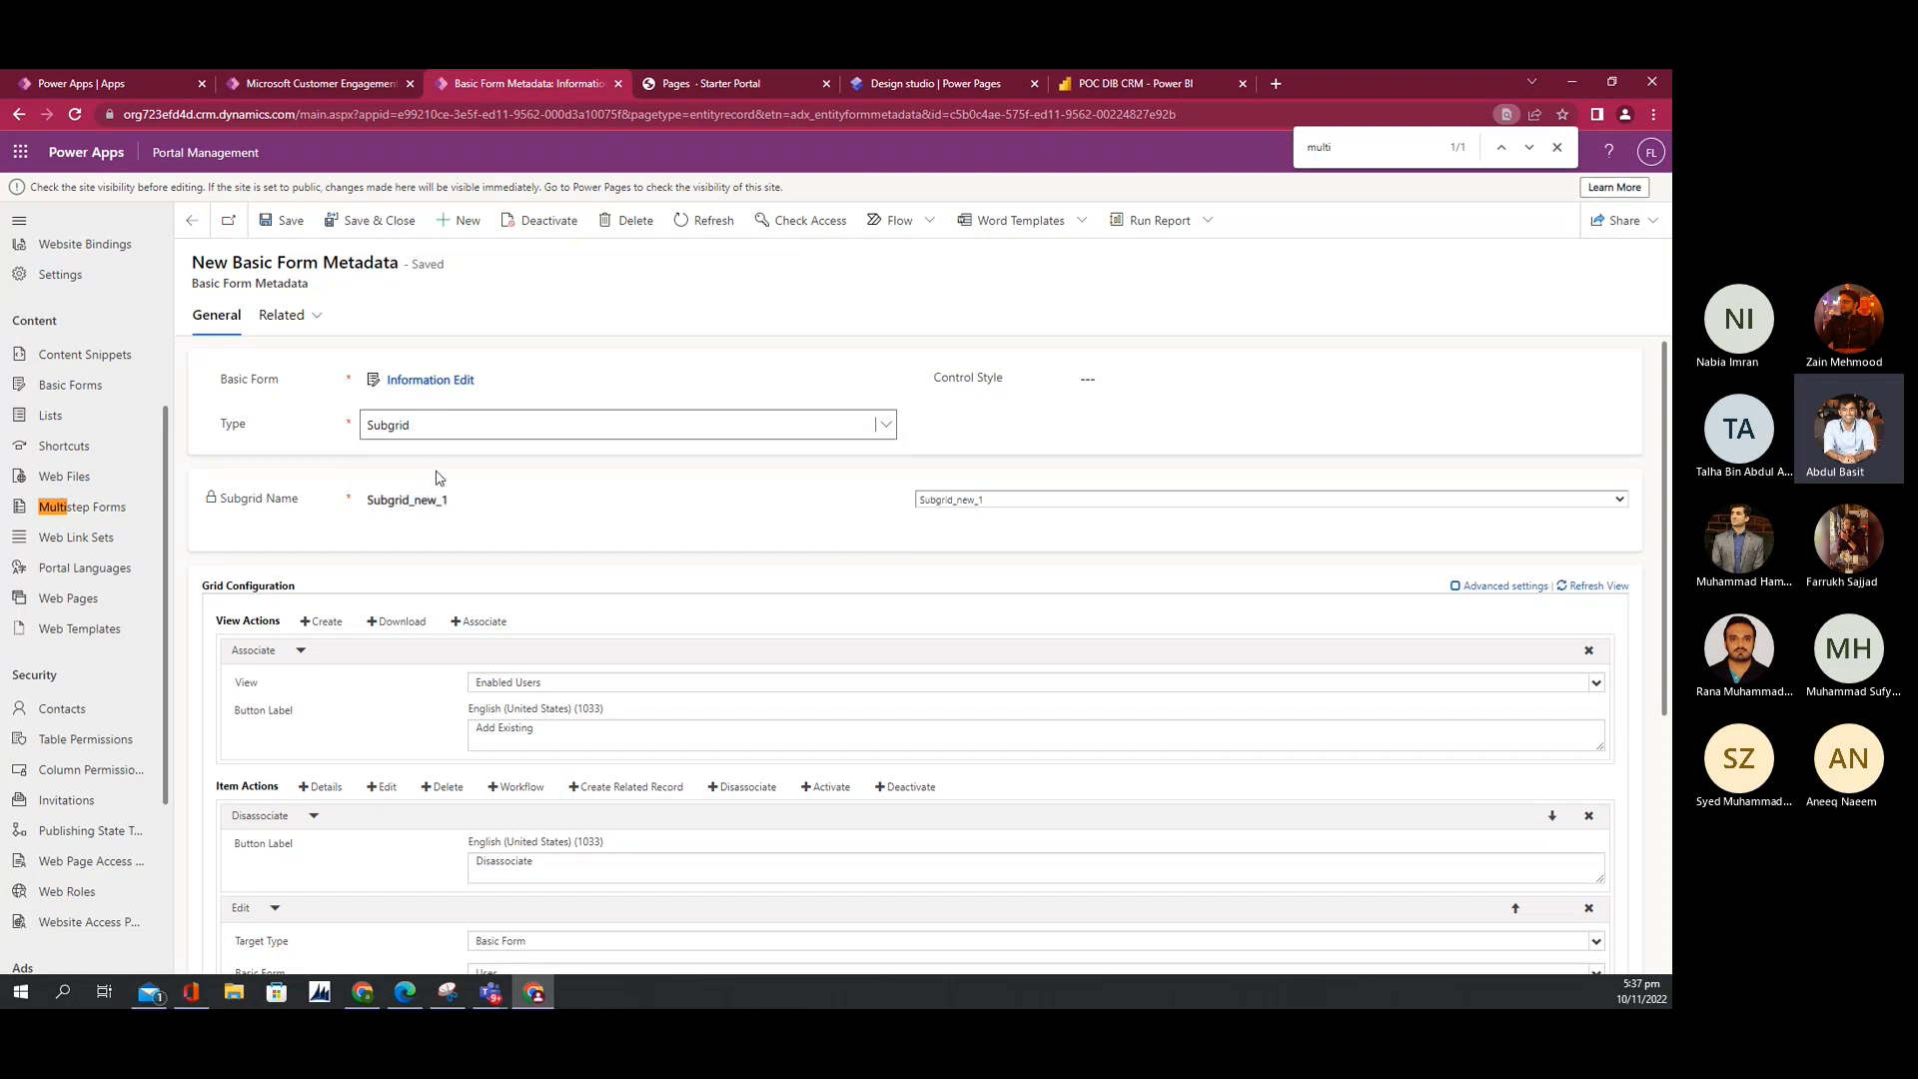
click(962, 503)
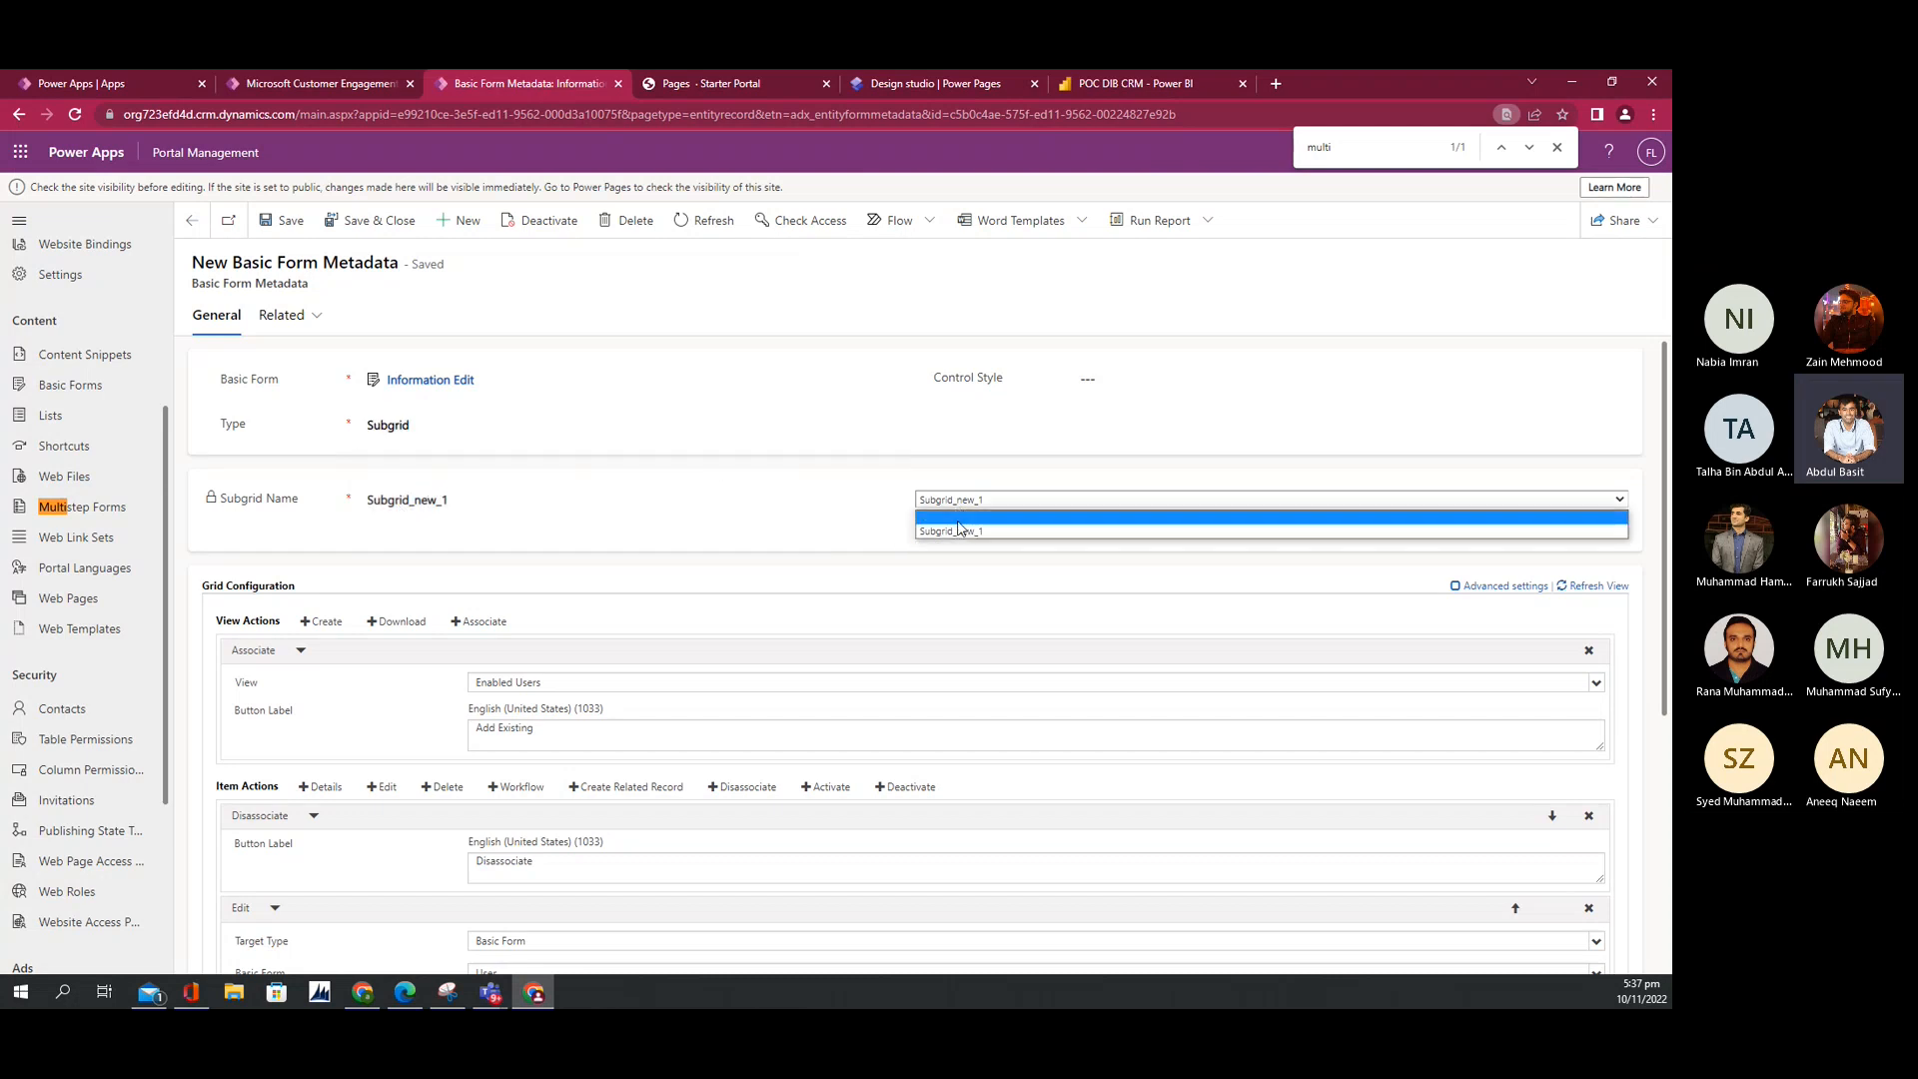
click(962, 533)
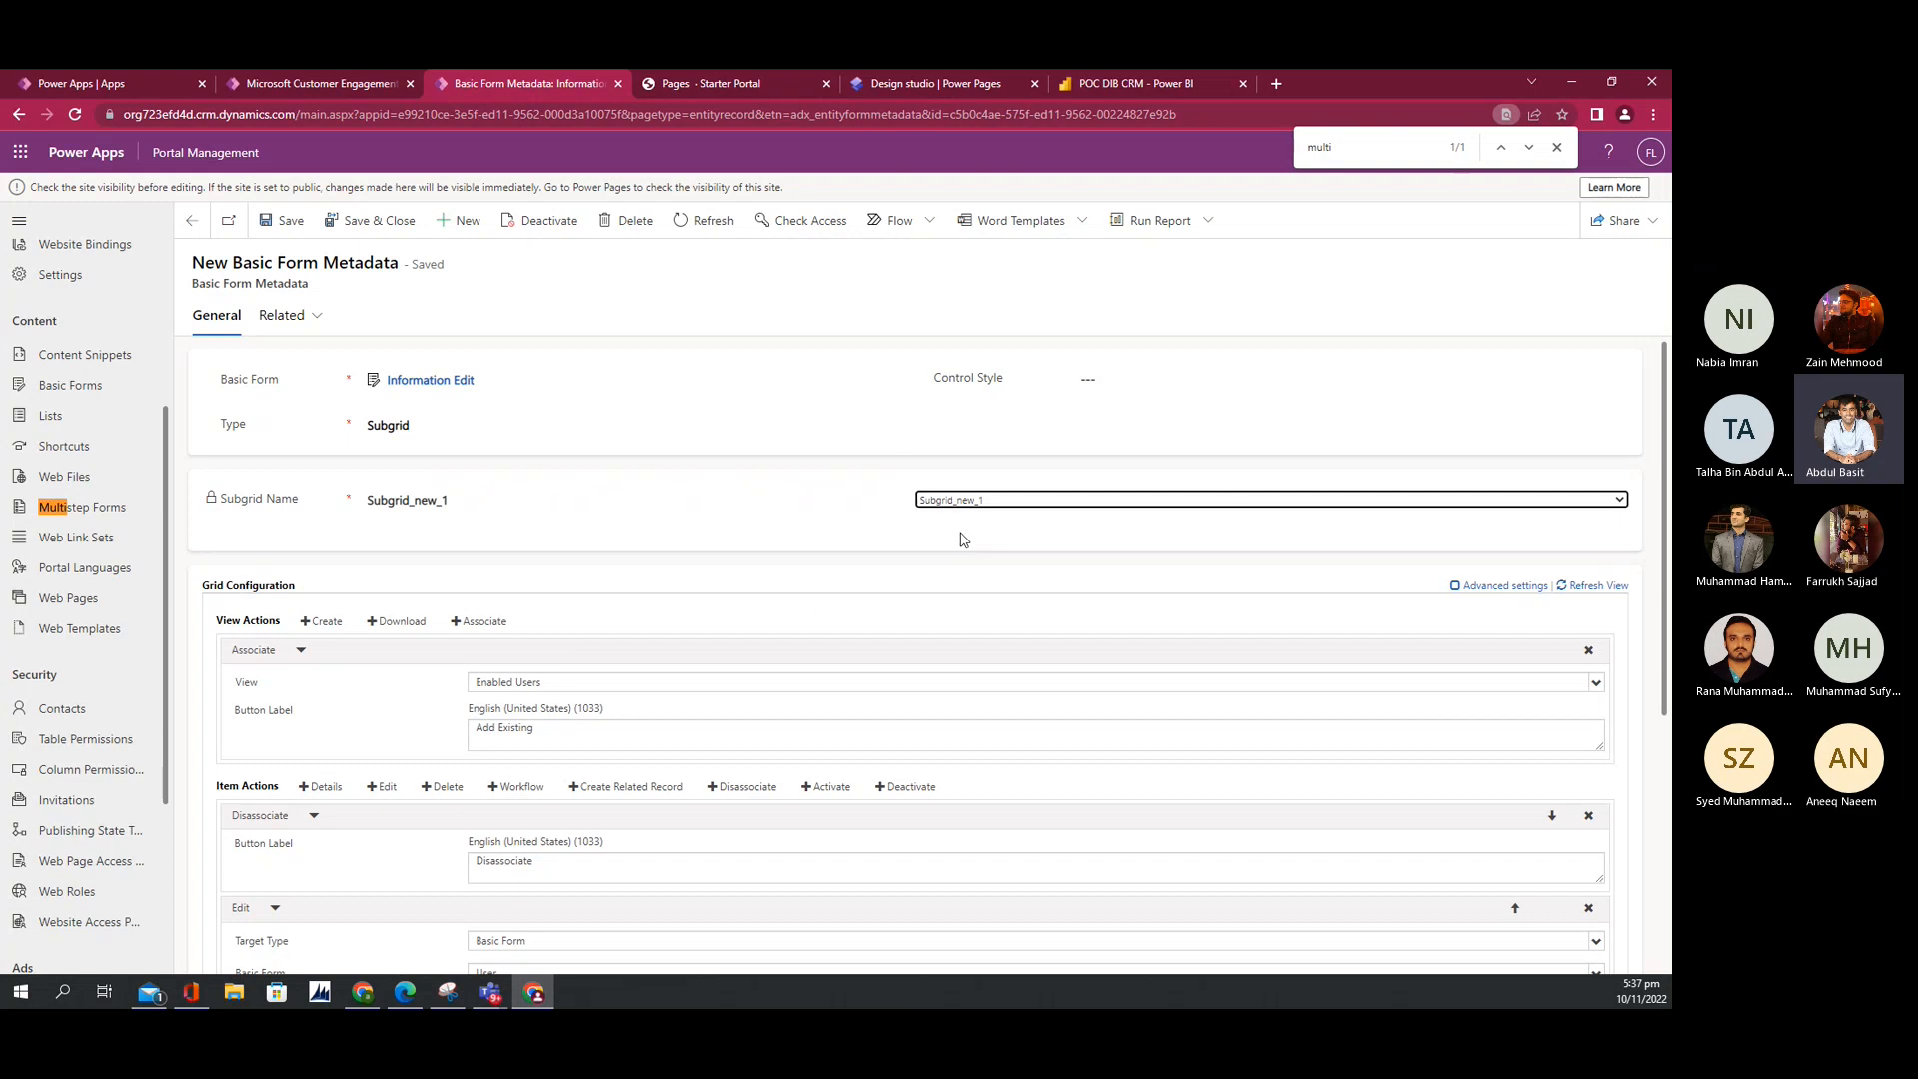
scroll(476, 572, down, 2)
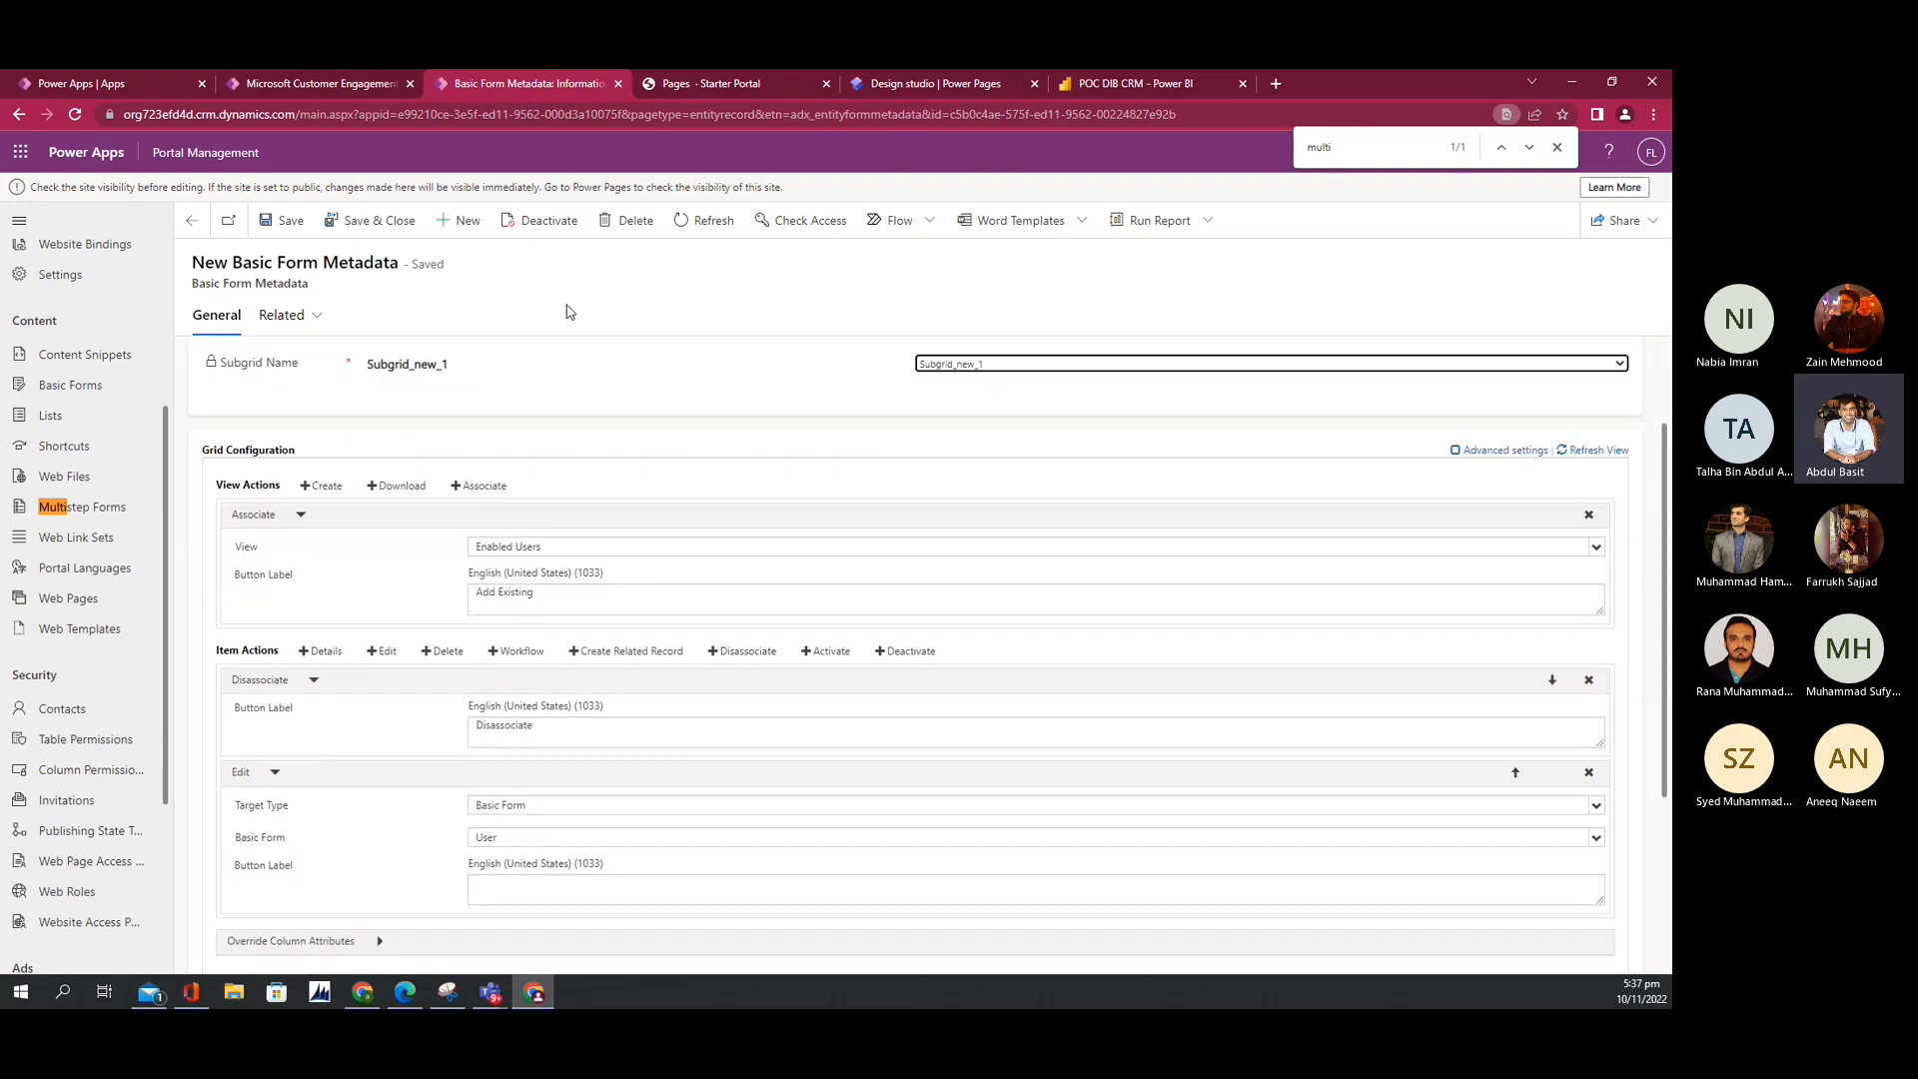
click(735, 84)
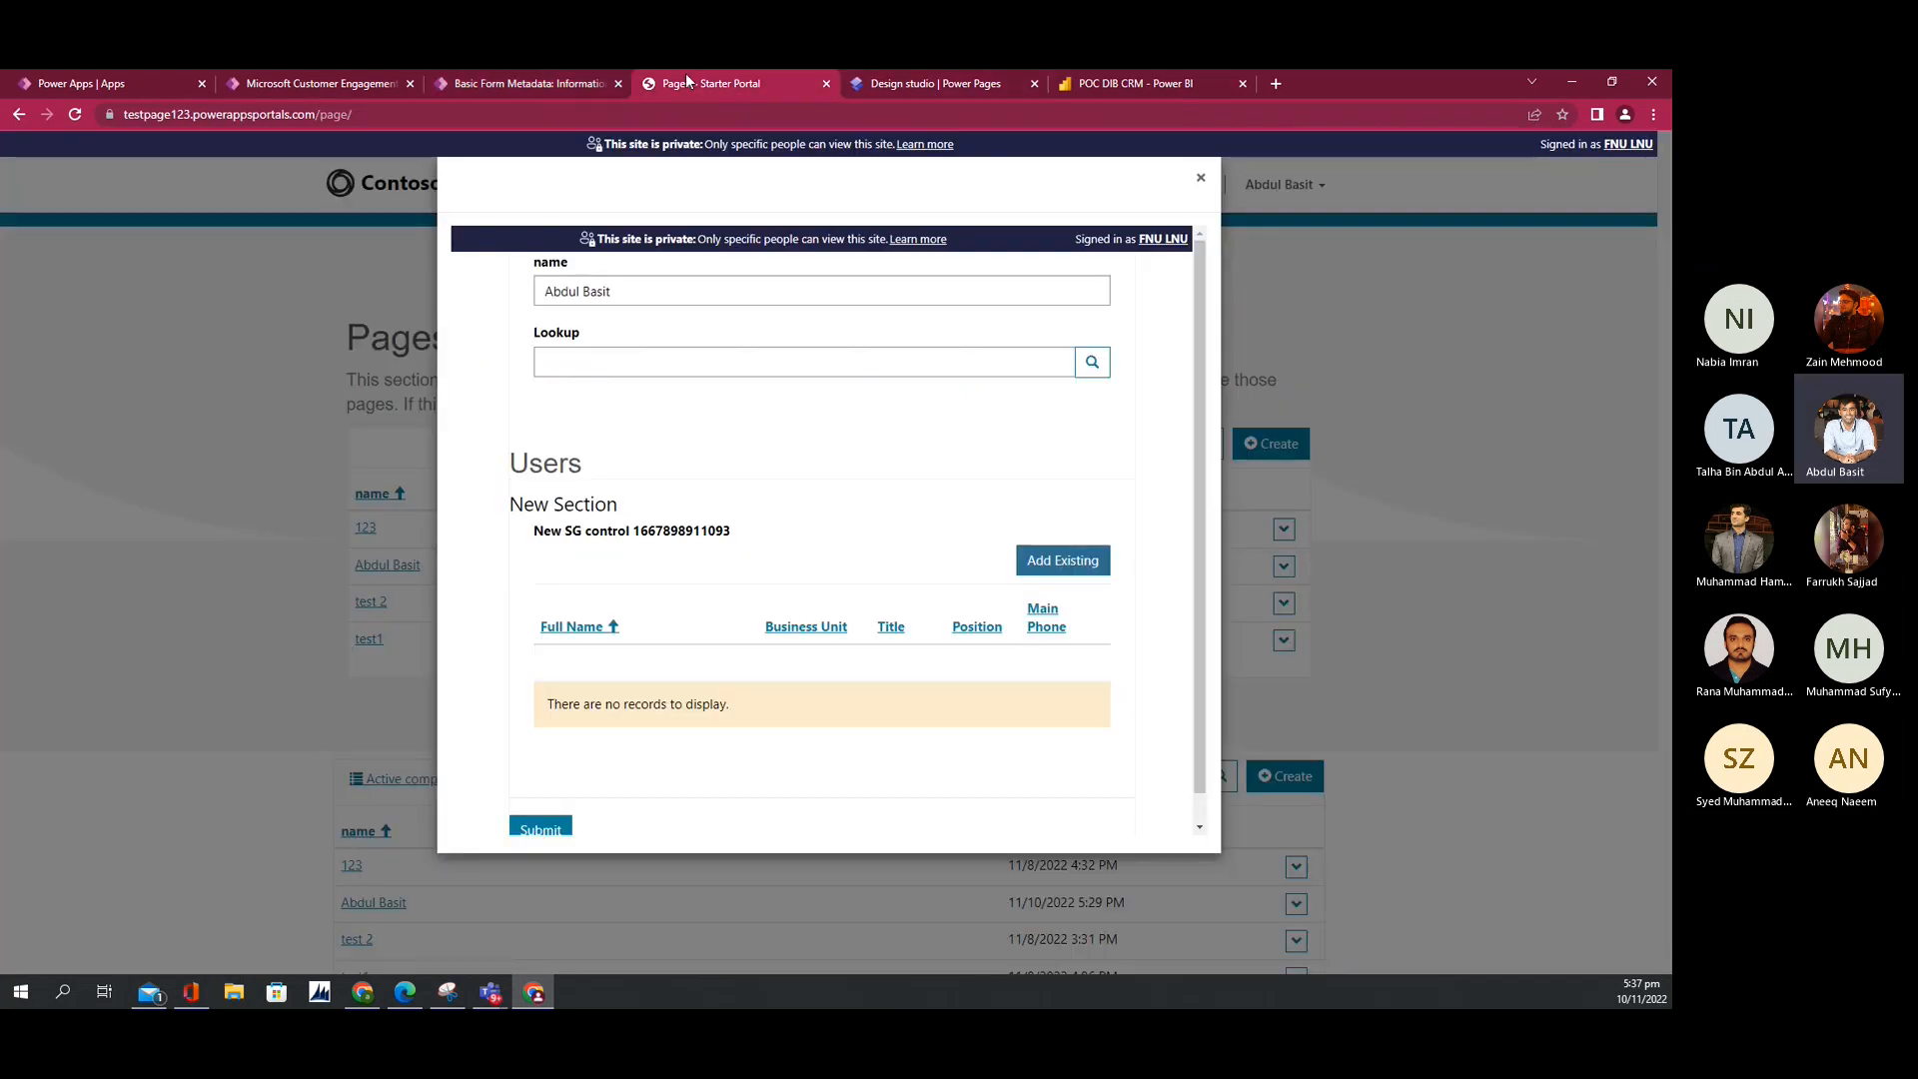
click(494, 85)
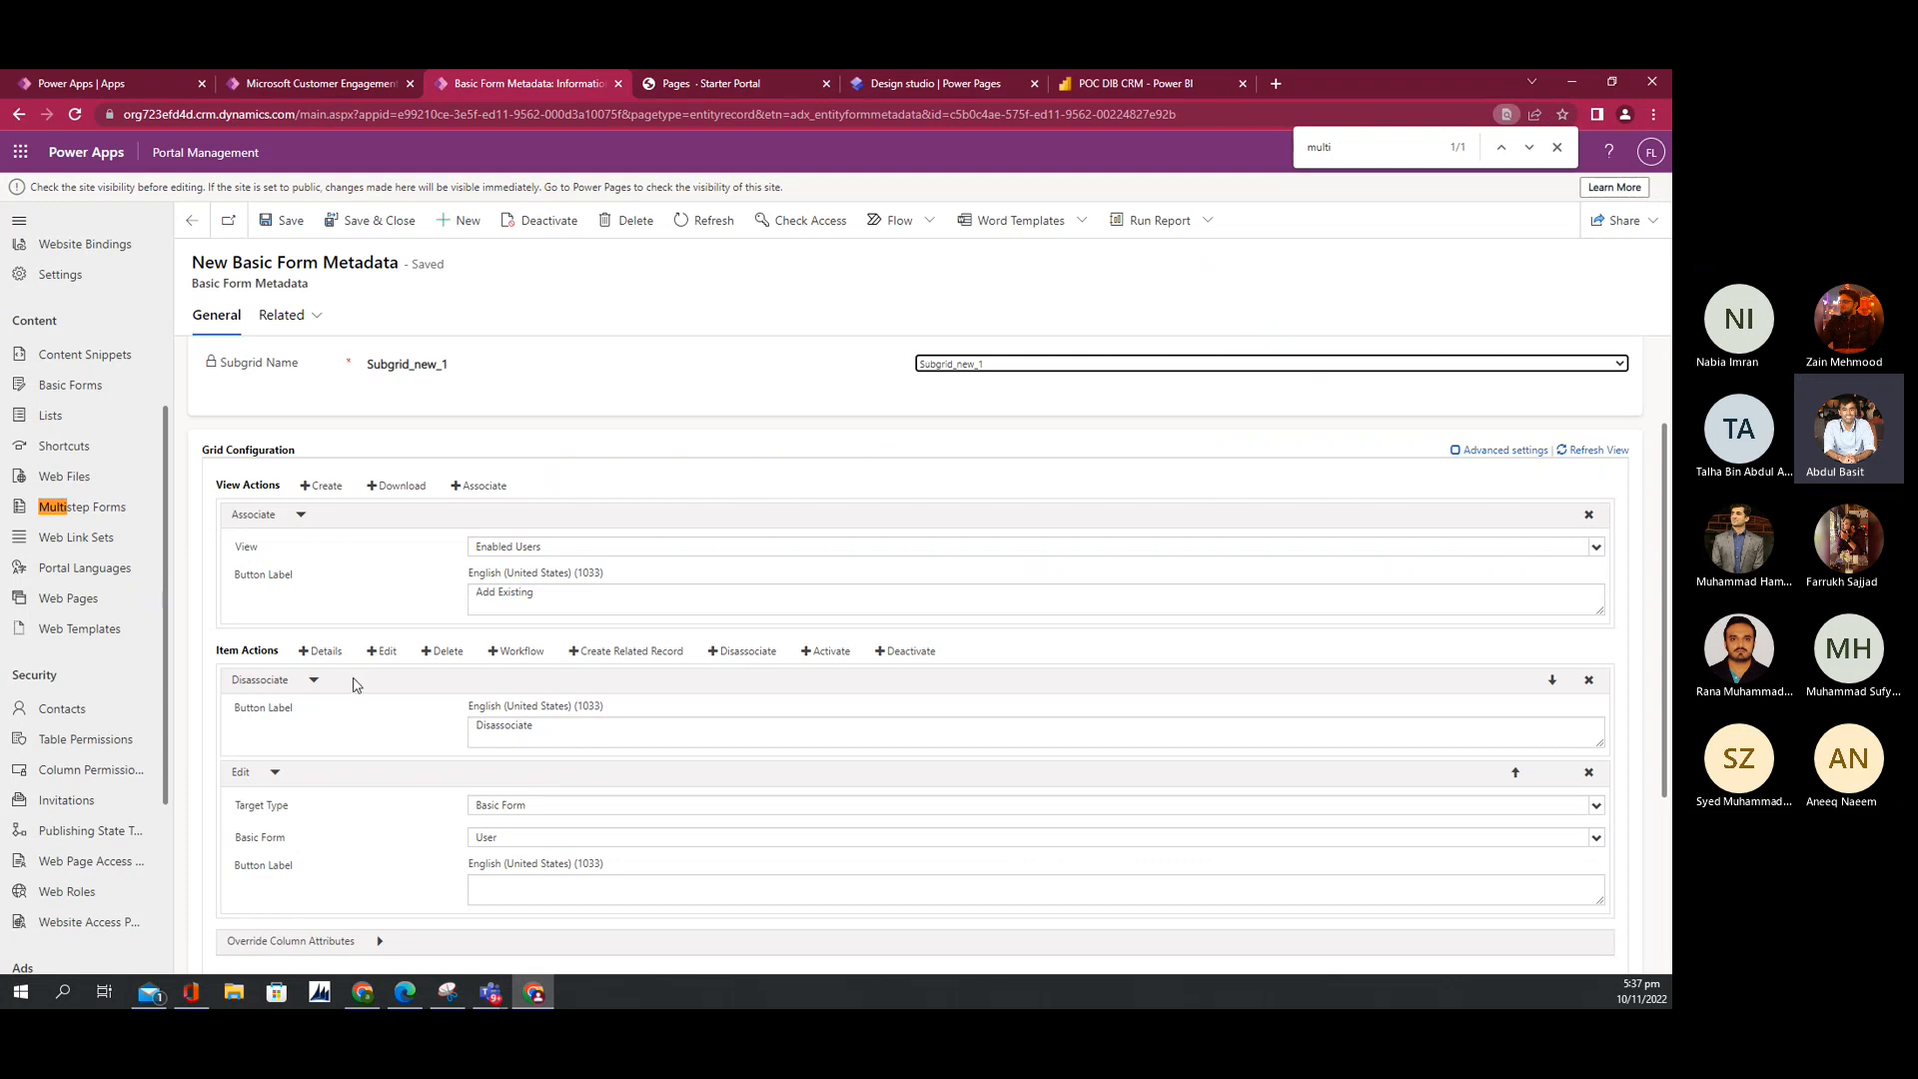
Step: Remove the existing subgrid actions and add a new Associate action using the Enabled Users view
click(1588, 681)
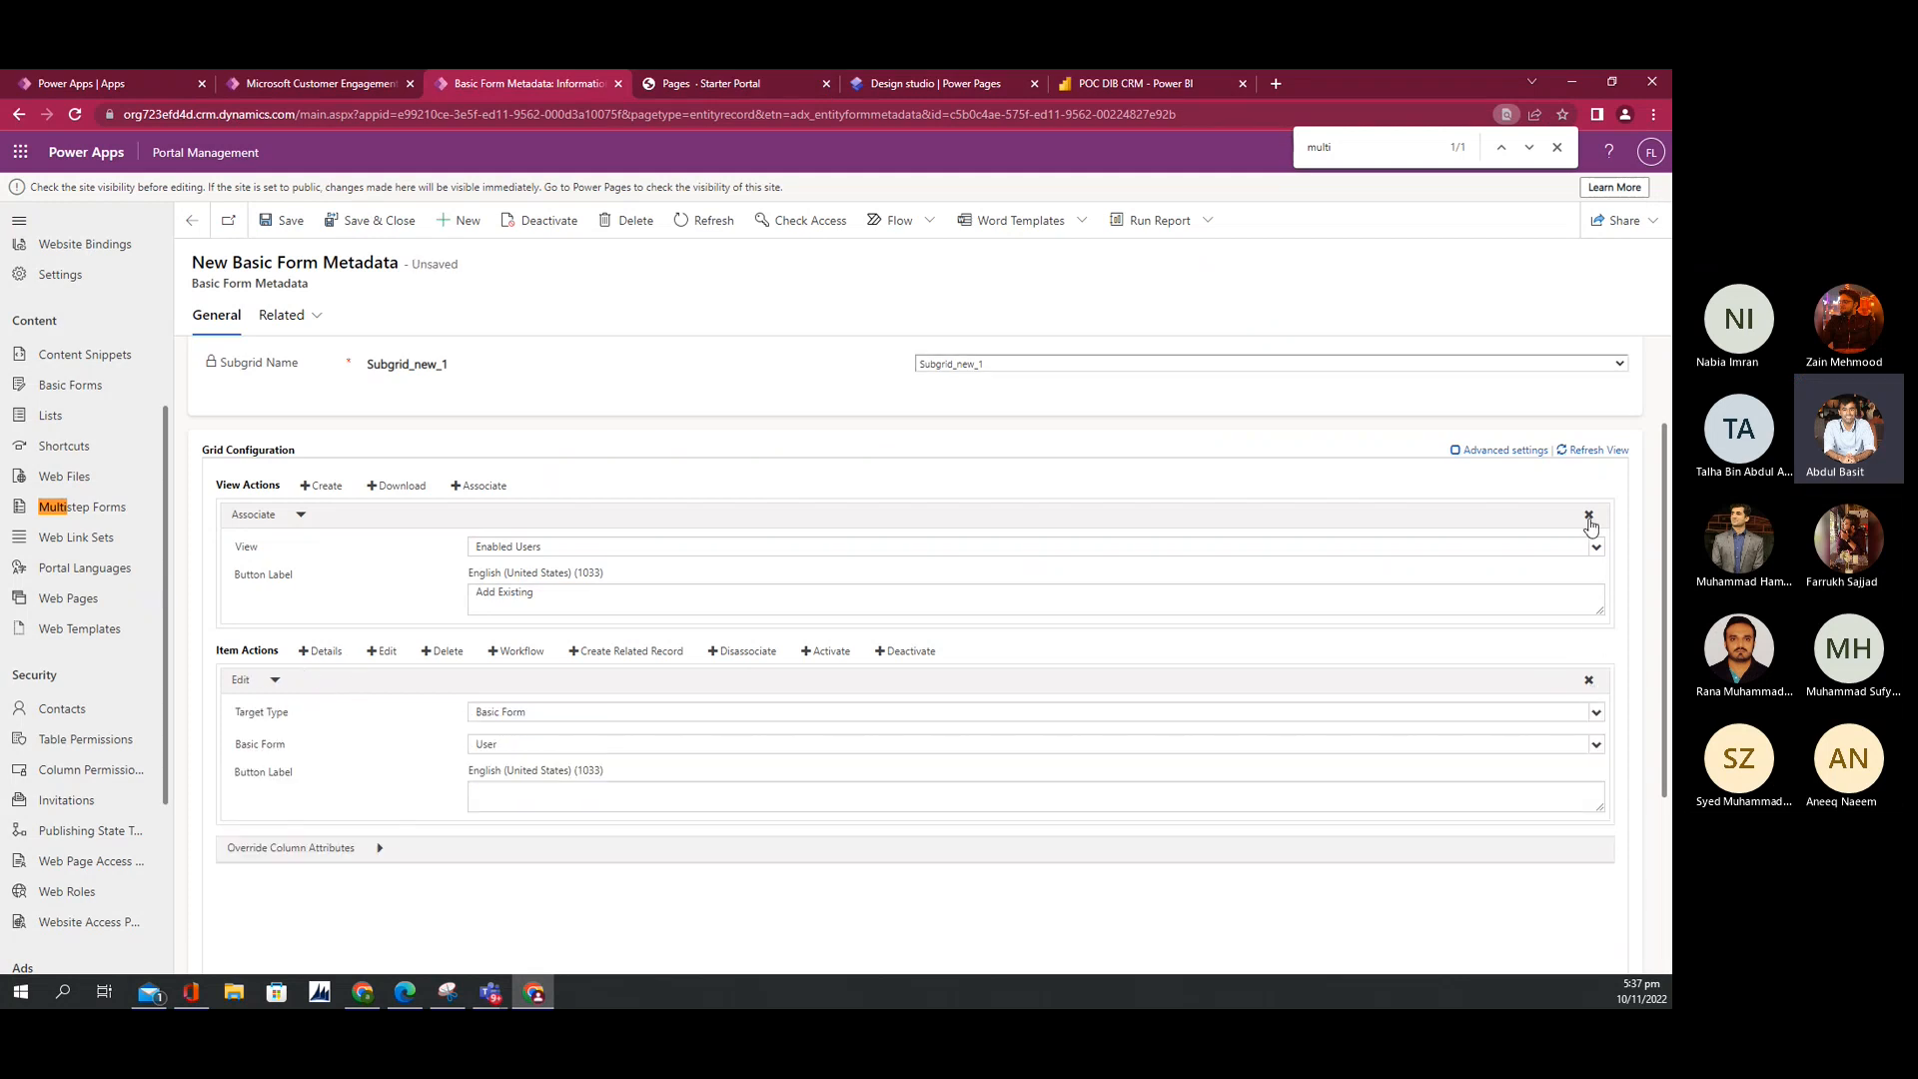
click(1589, 516)
click(1588, 582)
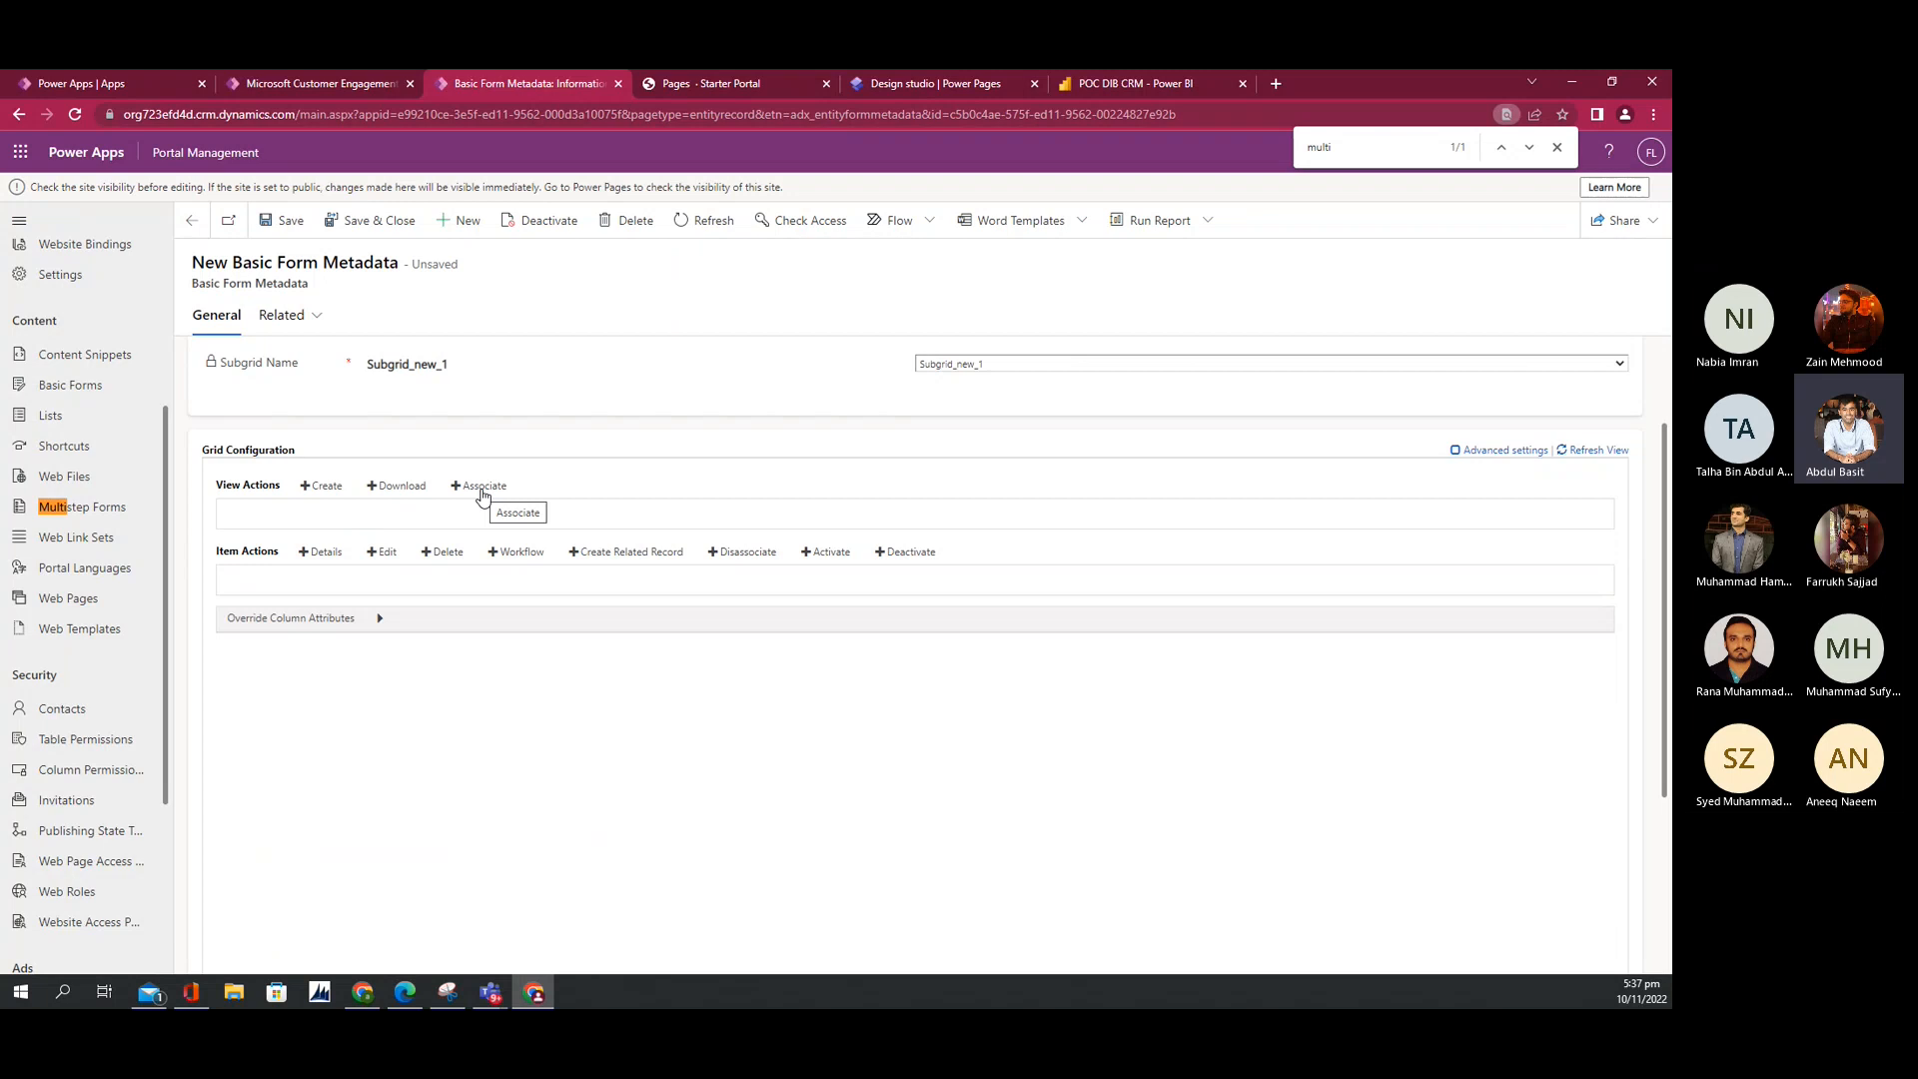
click(482, 487)
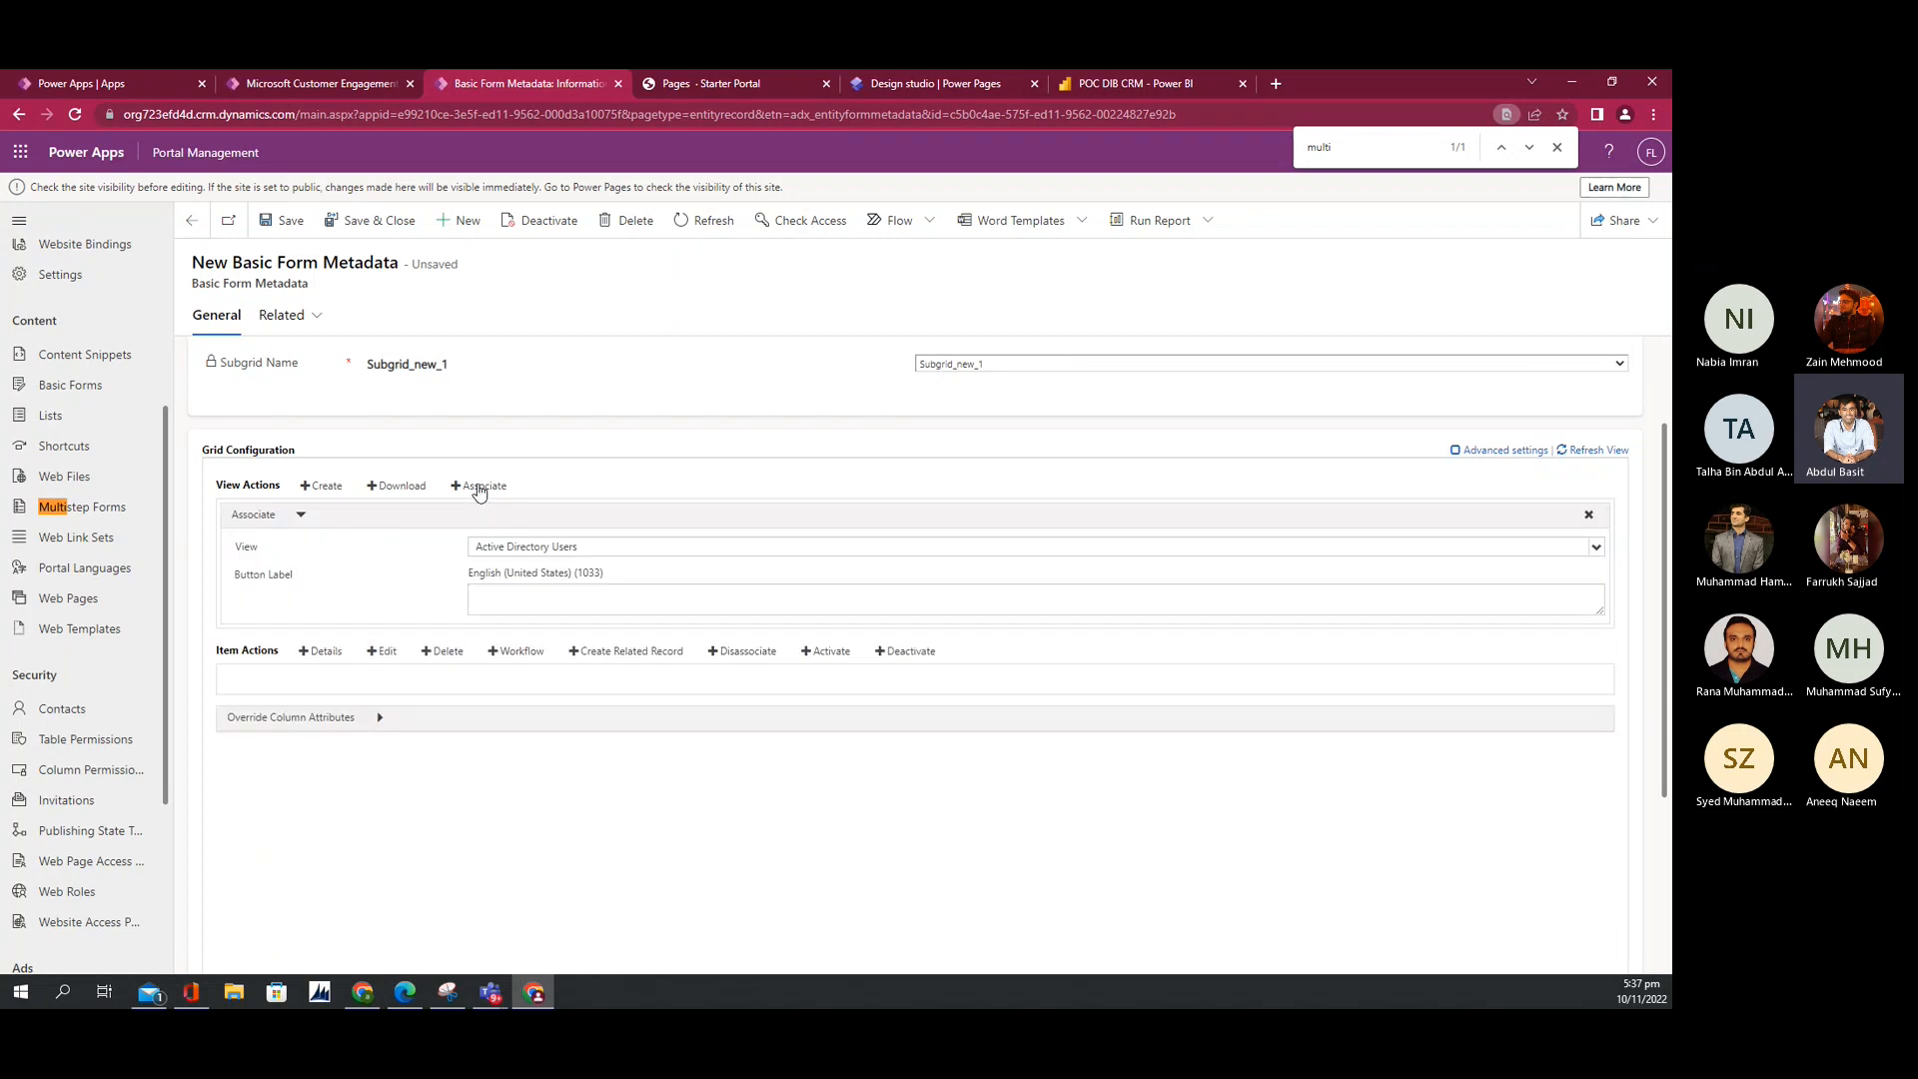
click(496, 547)
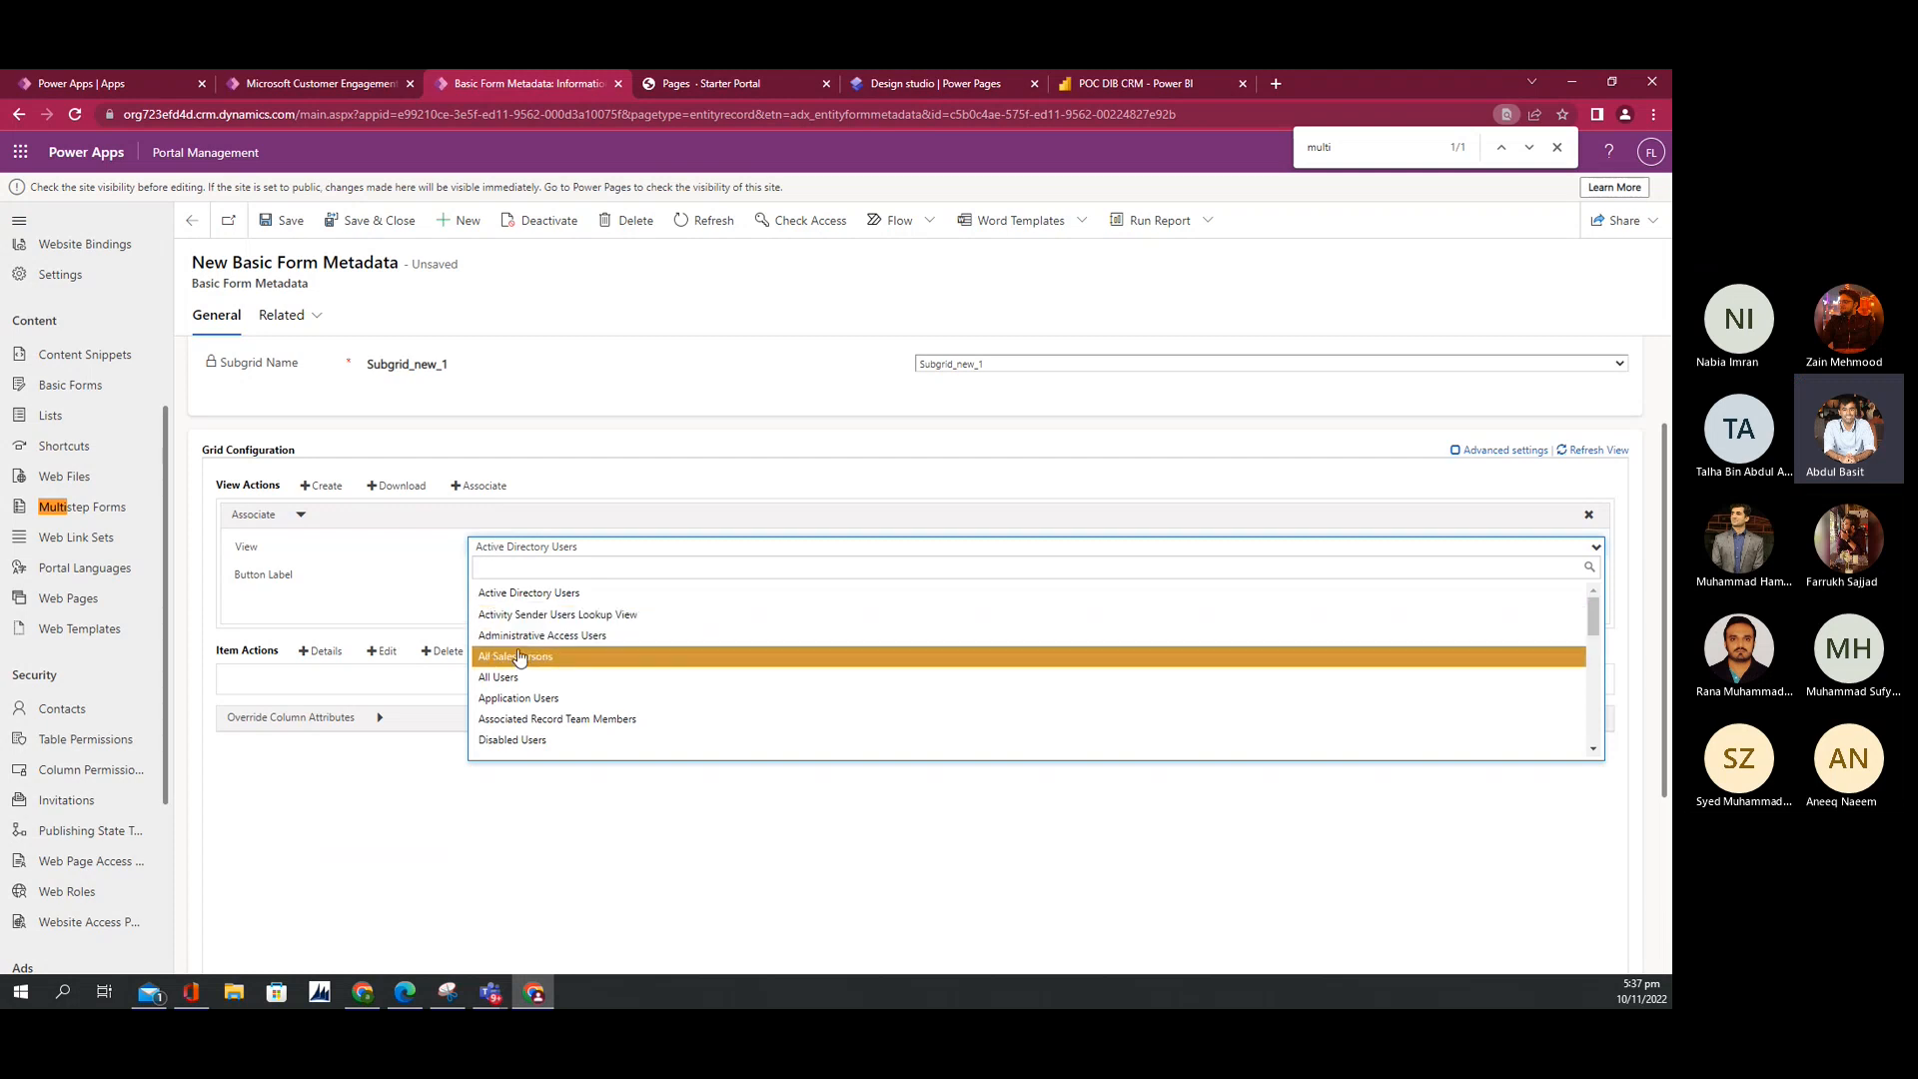
scroll(521, 659, up, 1)
scroll(498, 529, down, 1)
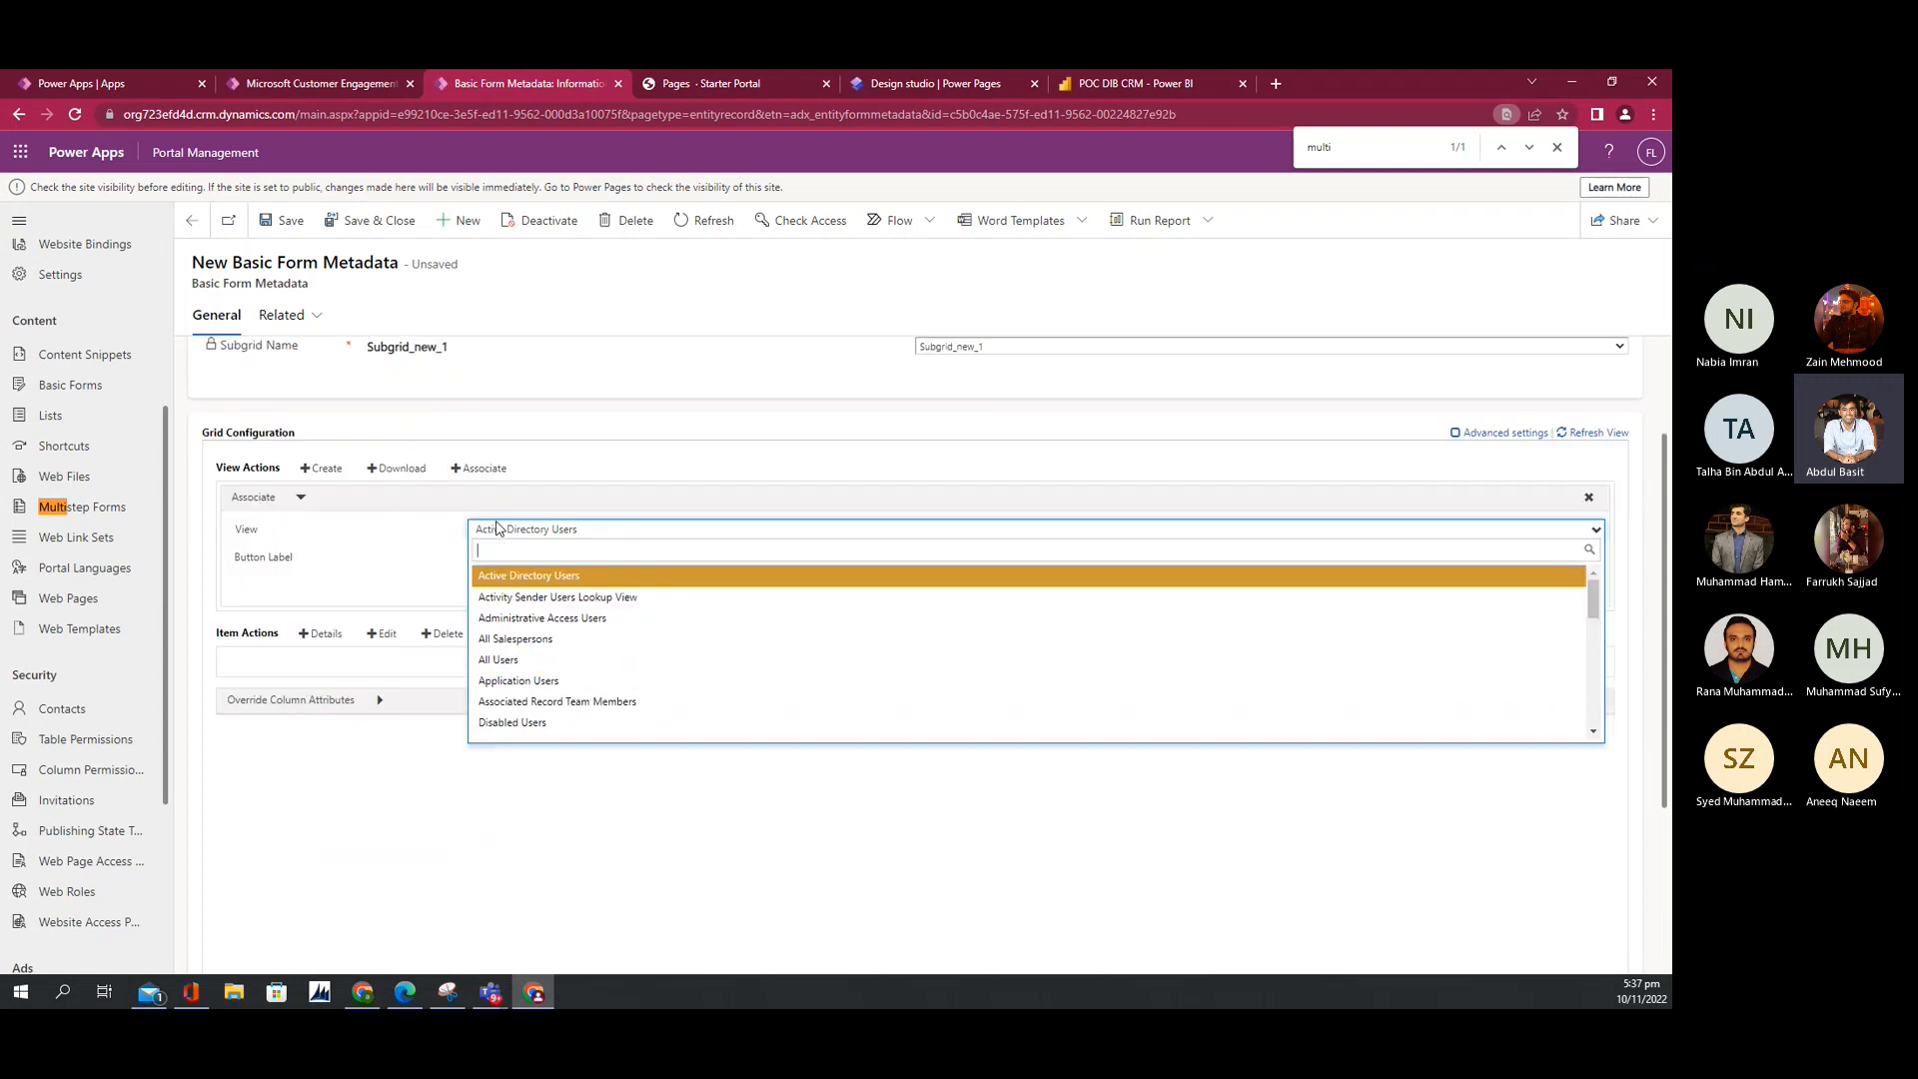
scroll(518, 650, down, 2)
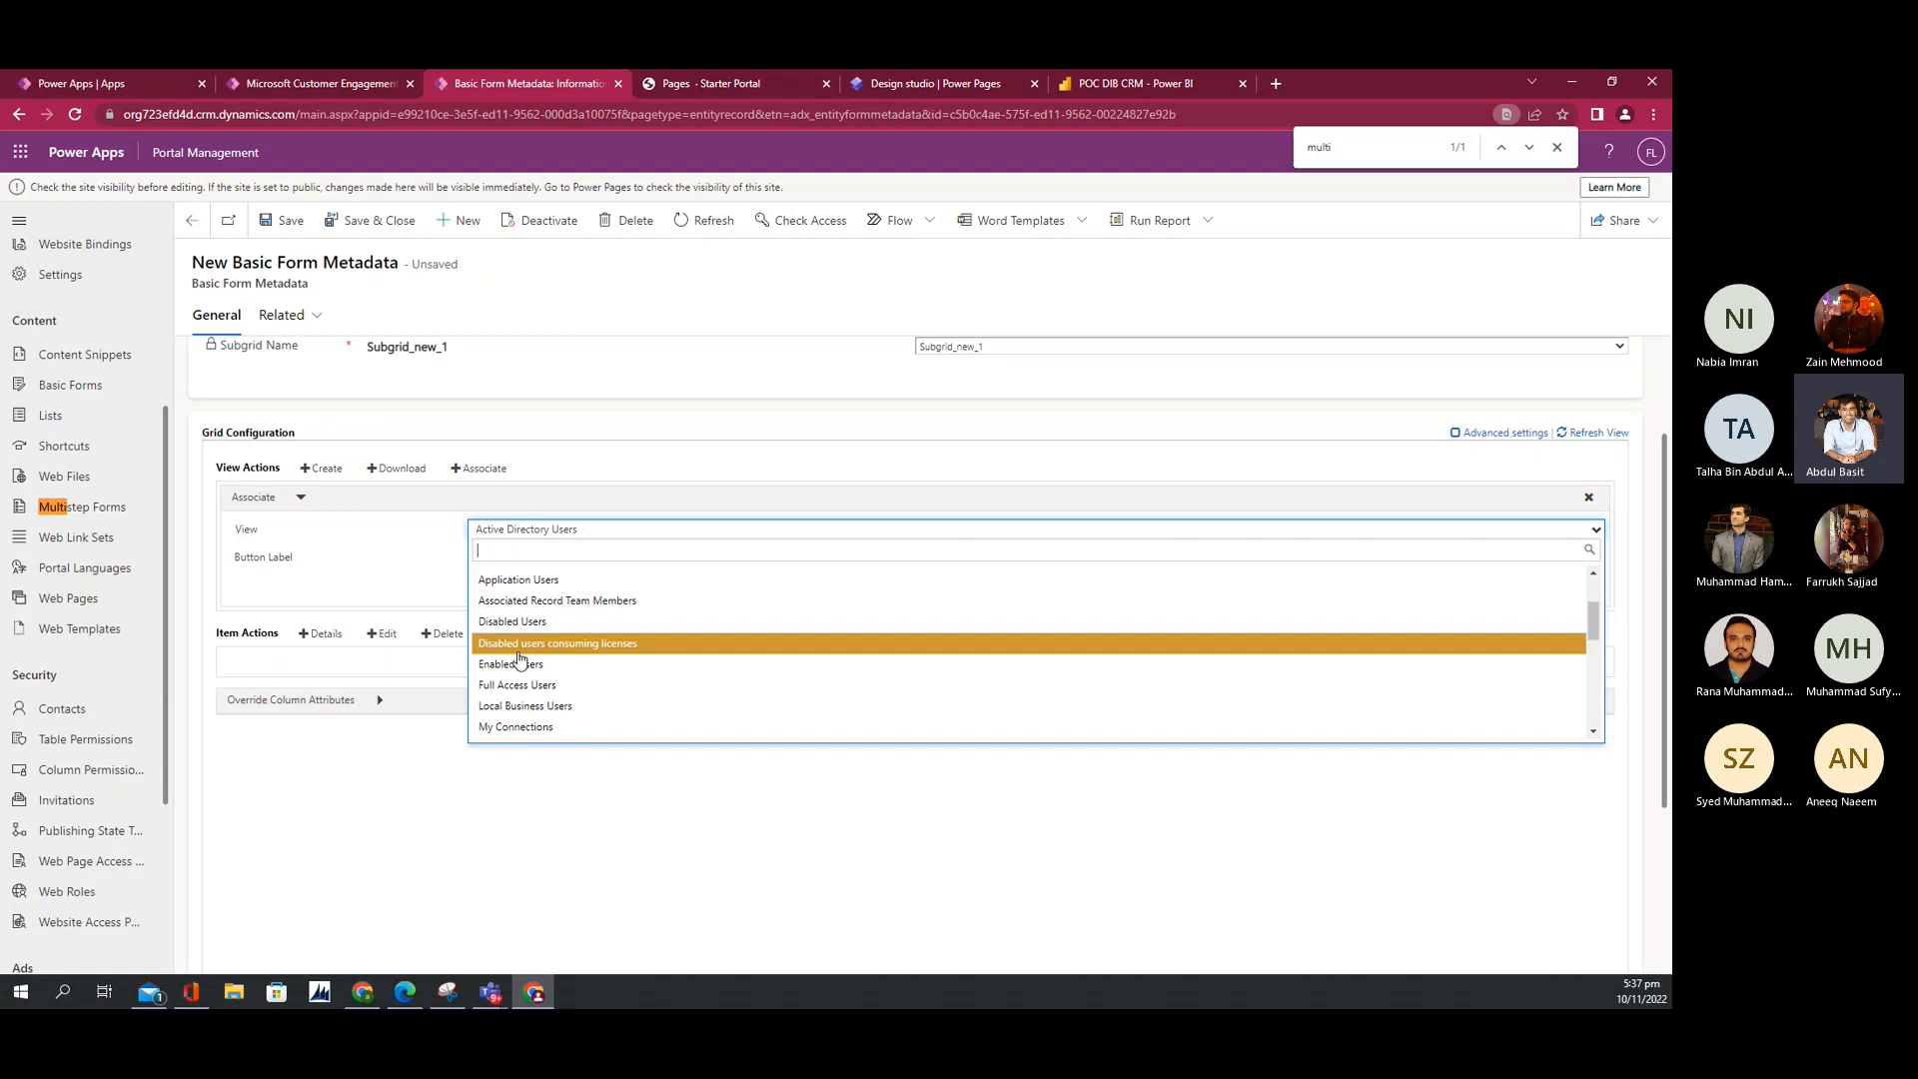
click(518, 663)
Step: Label the Associate action ADD and add a Disassociate item action
click(507, 577)
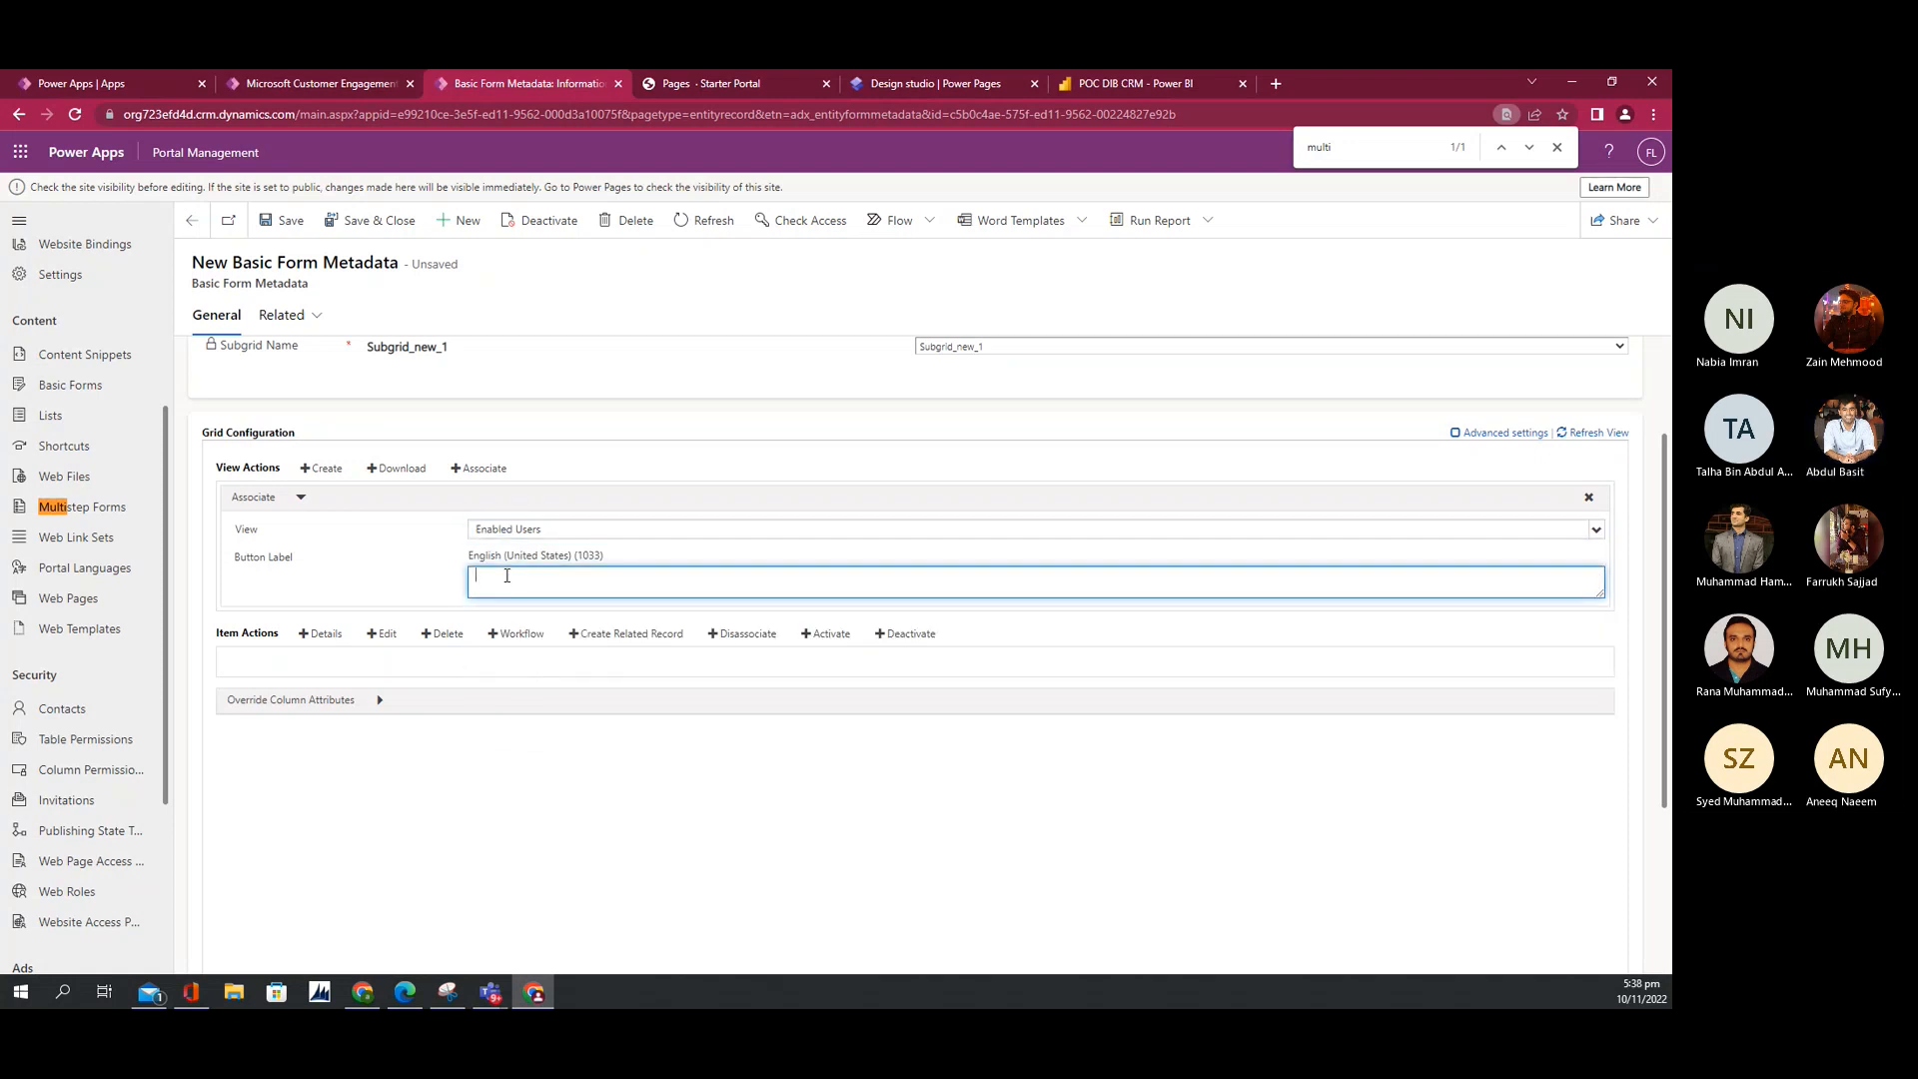
text(A)
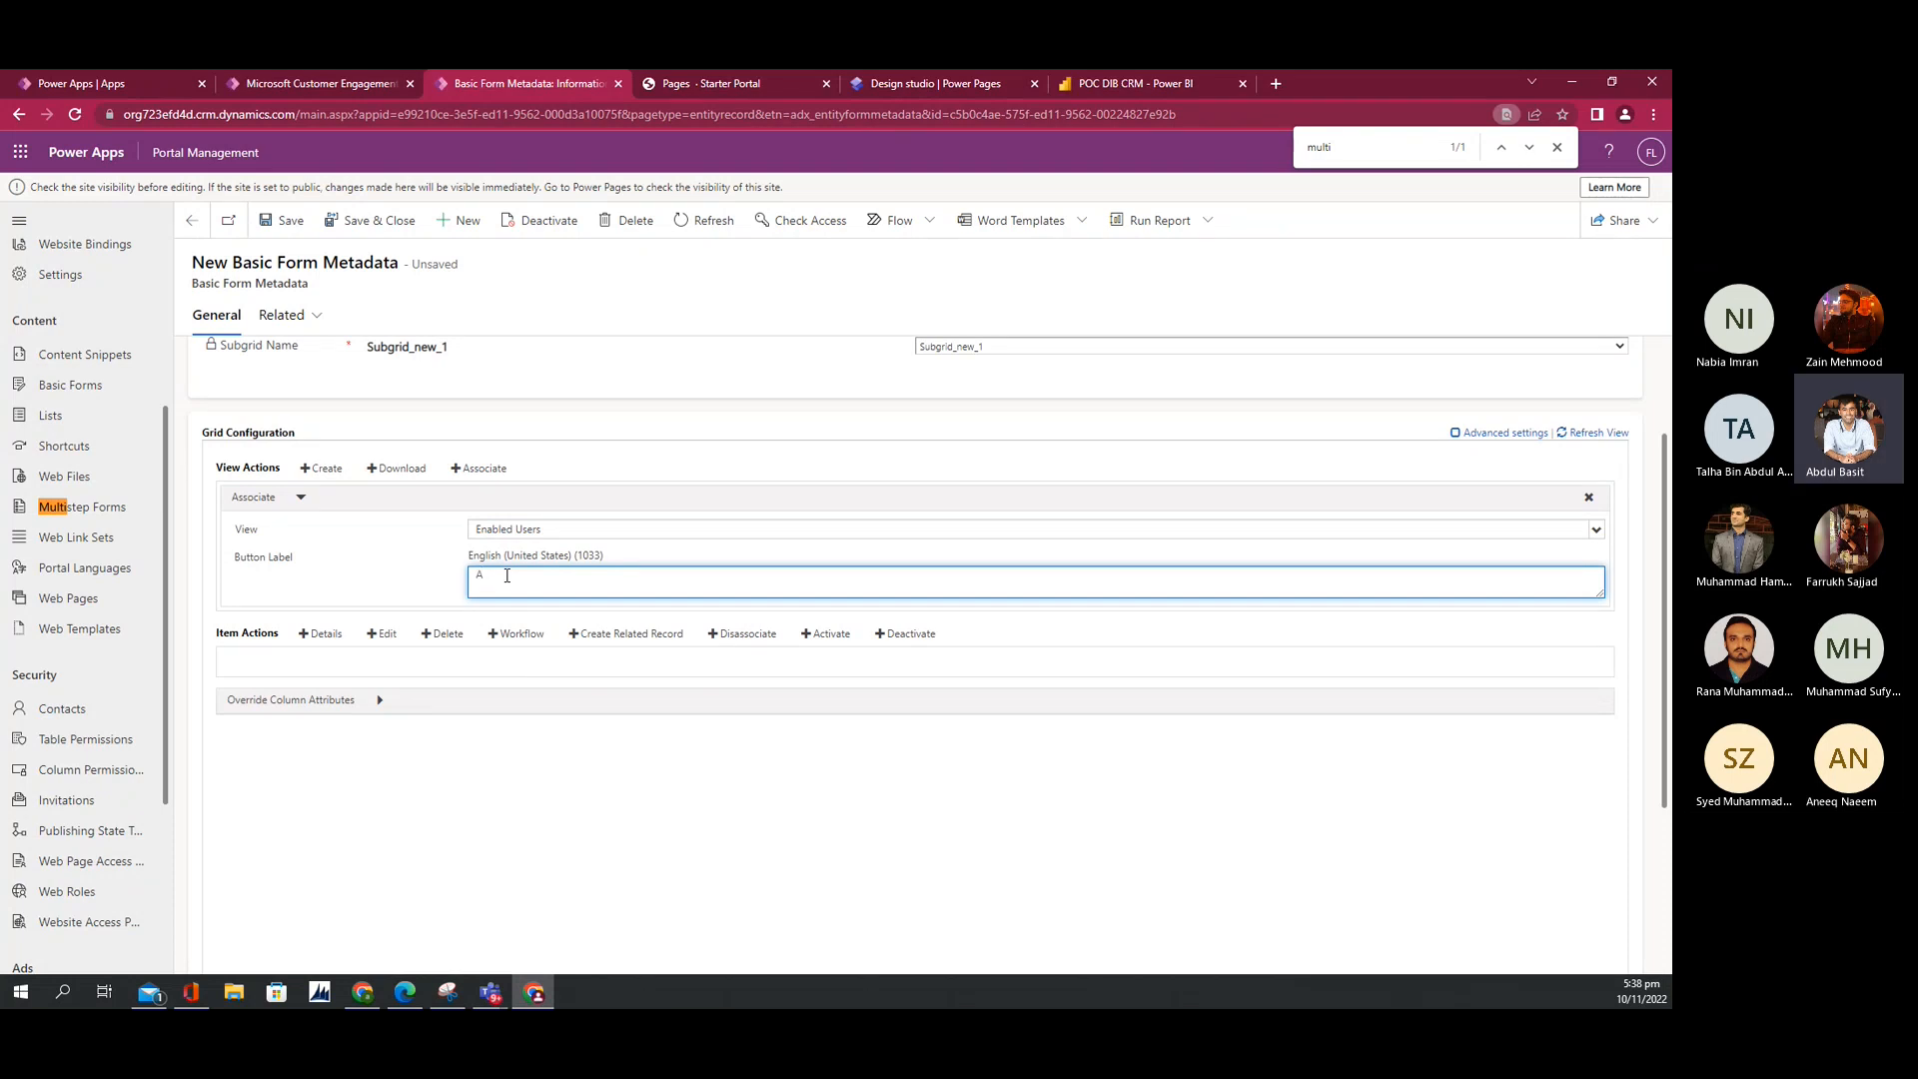
text(DD)
click(388, 589)
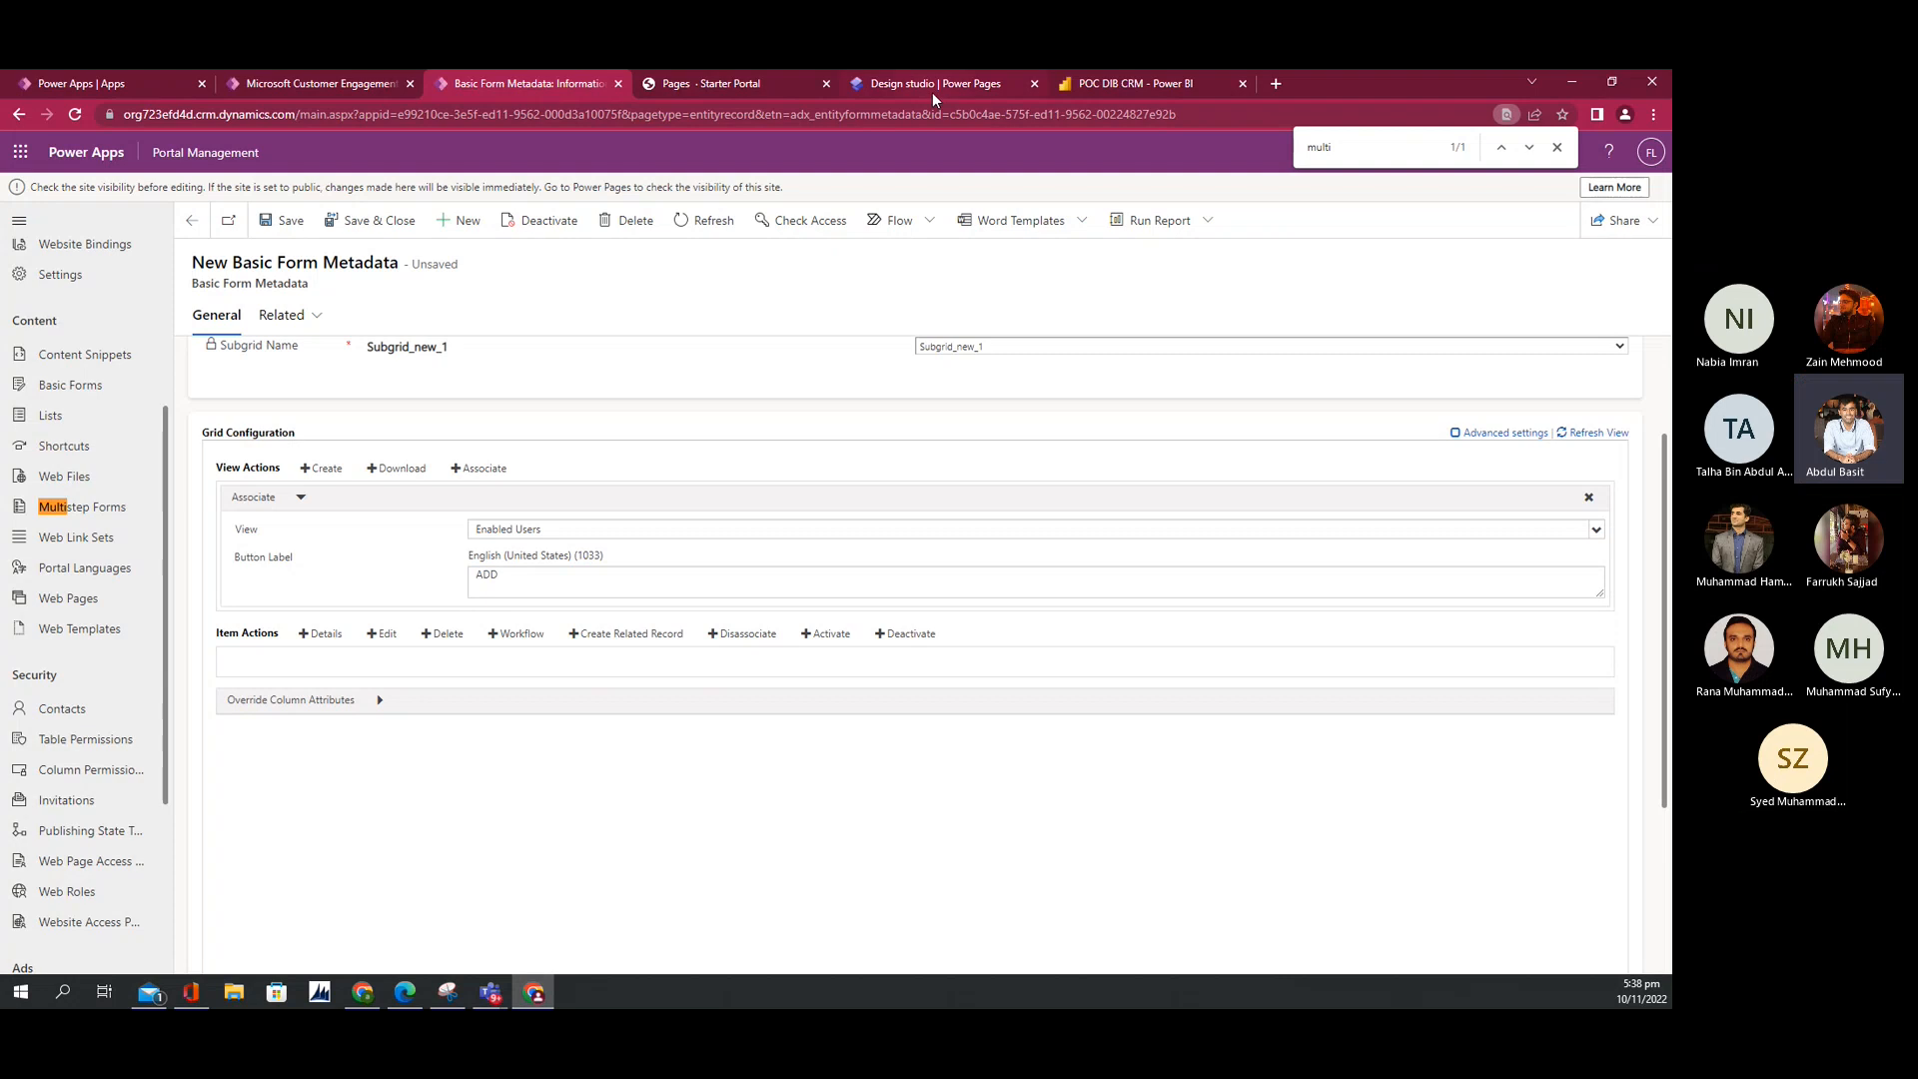
click(717, 83)
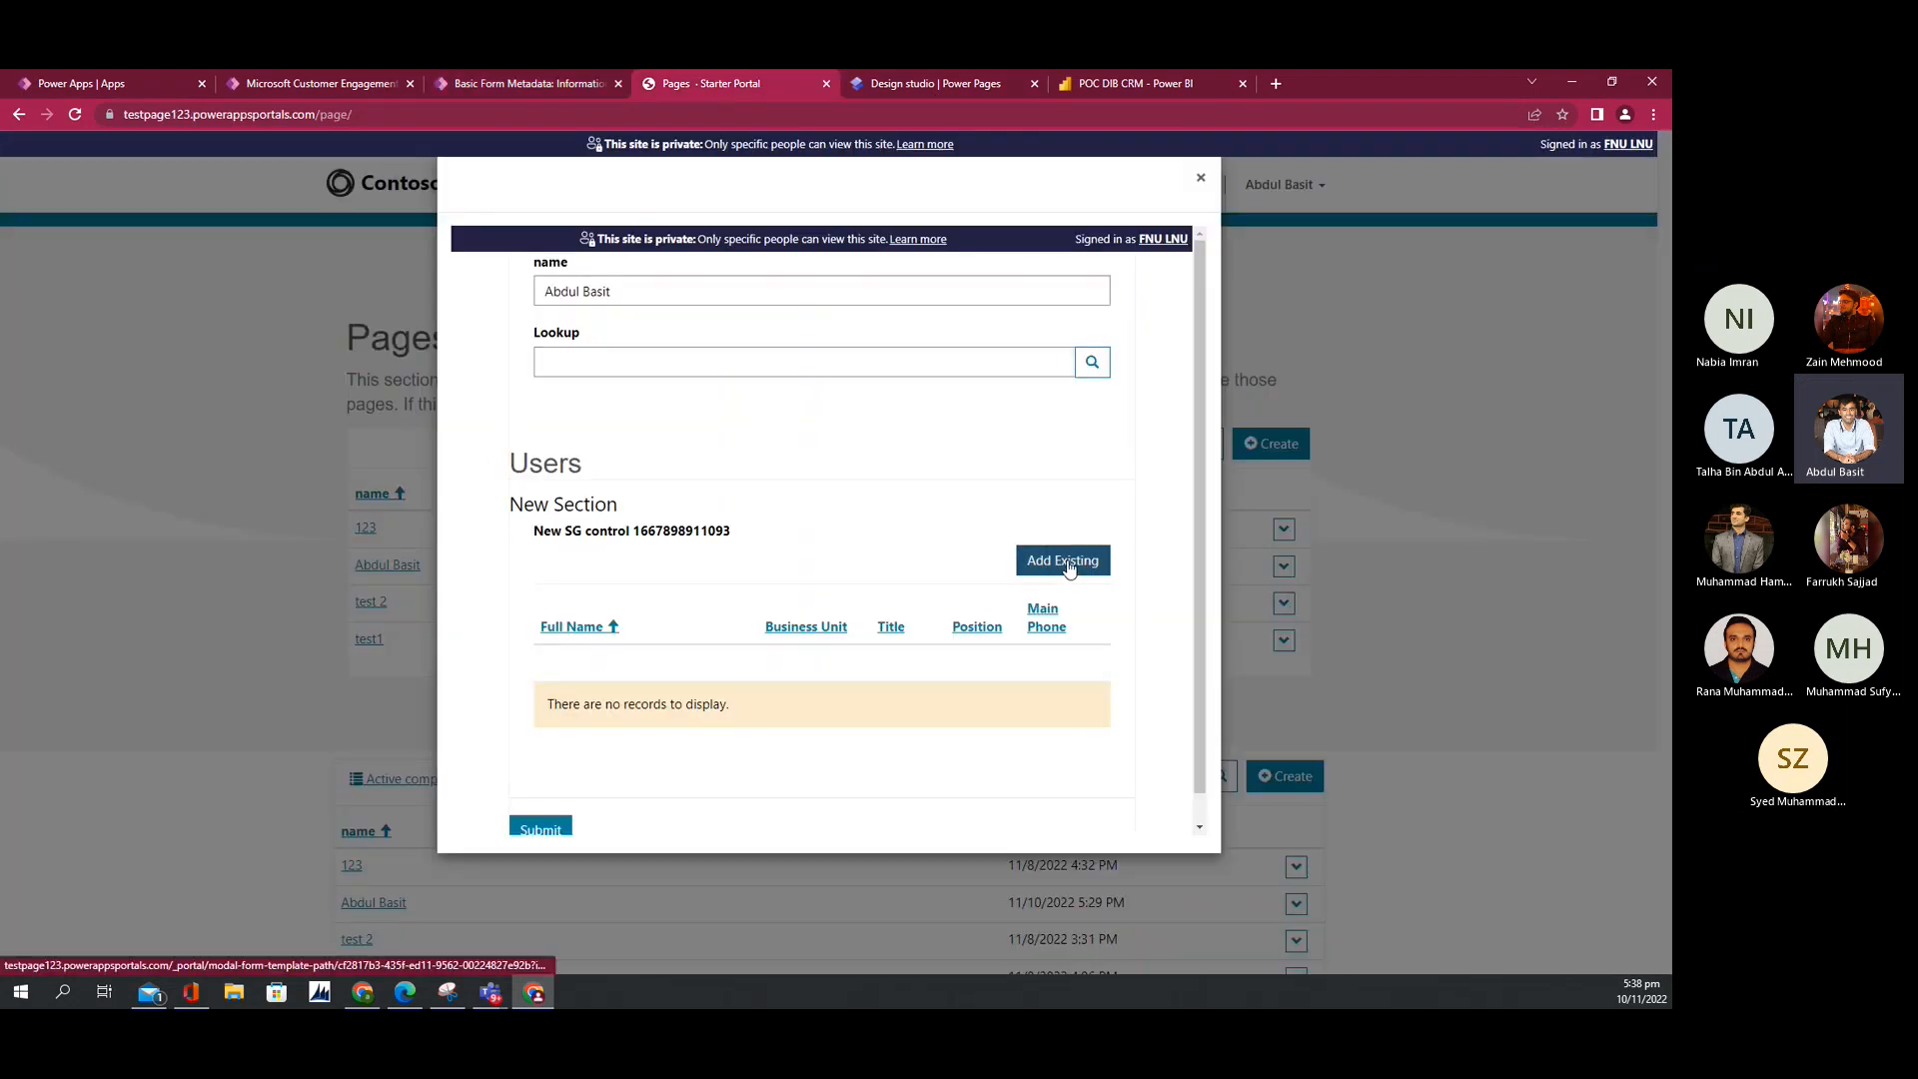
click(510, 83)
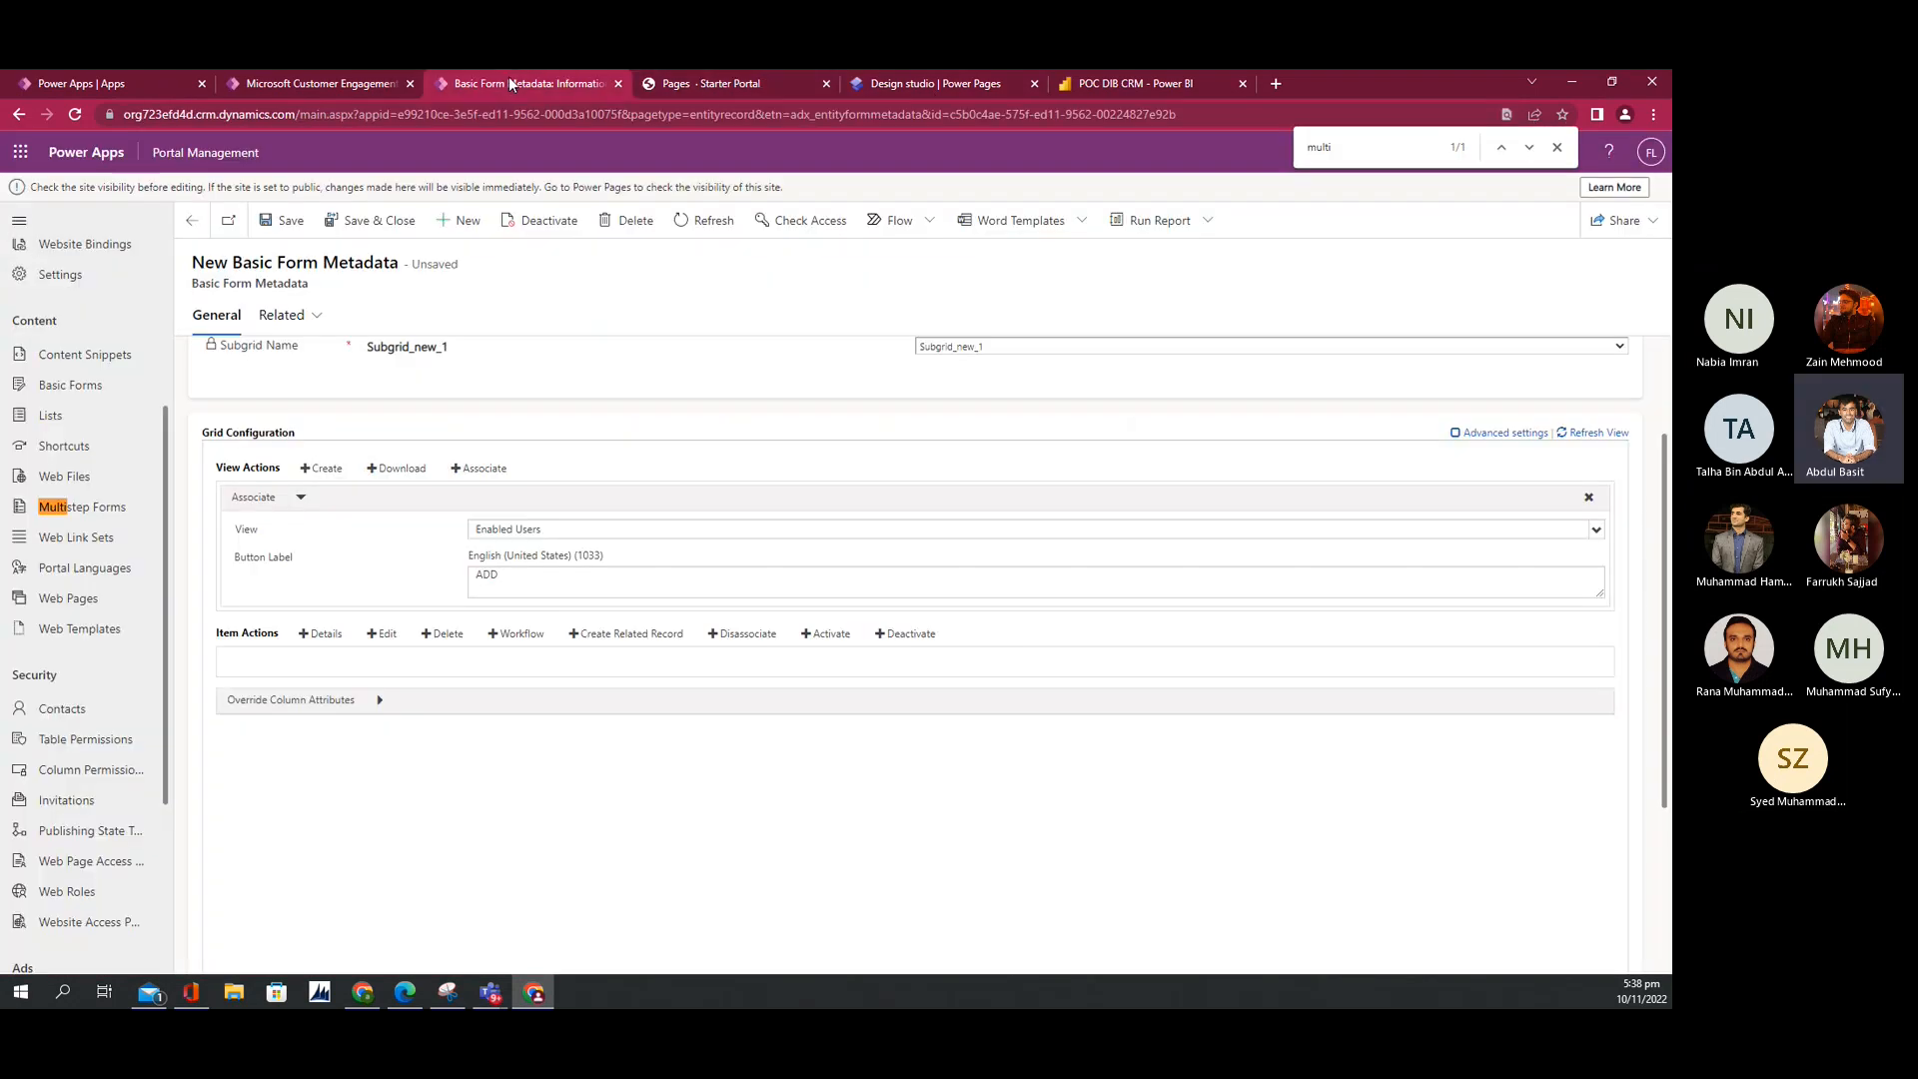
click(527, 577)
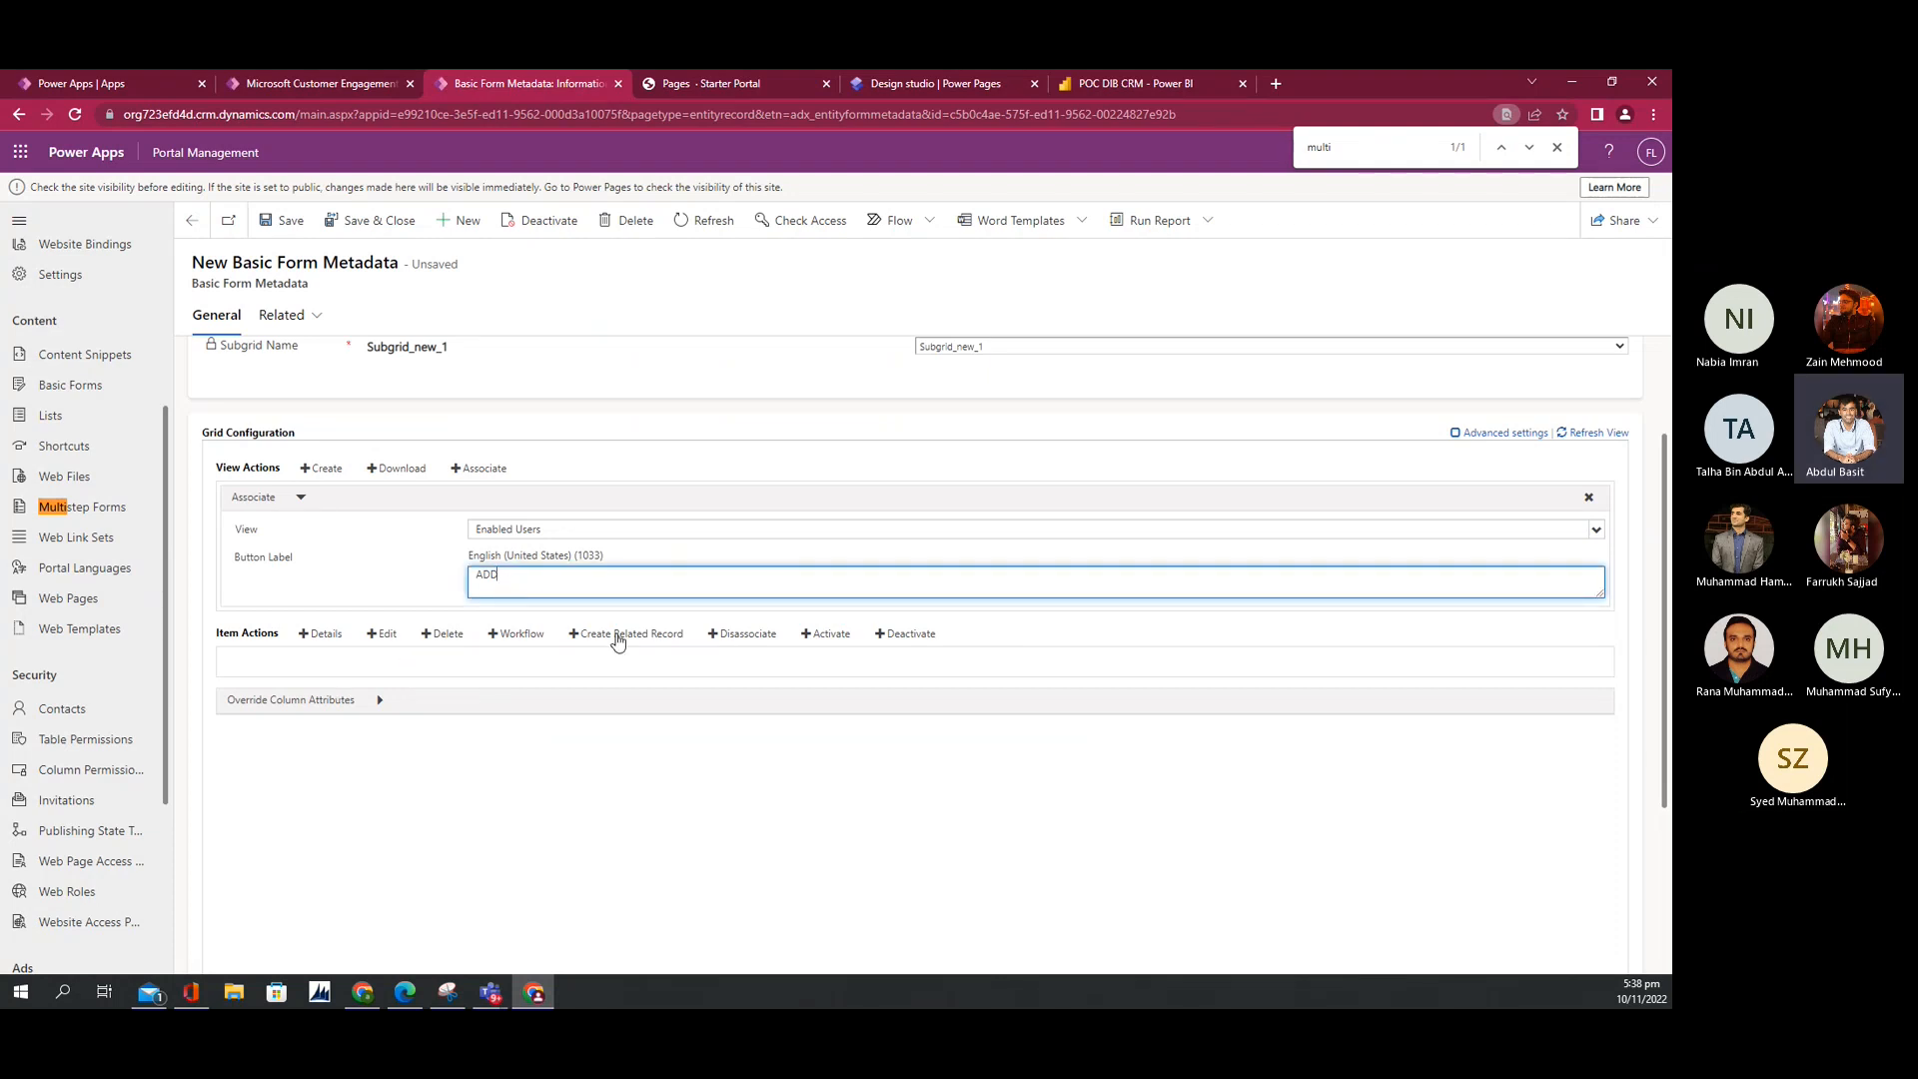
click(734, 636)
Step: Label Disassociate 'Remove', add an Edit action opening the User basic form, and save the metadata
click(518, 717)
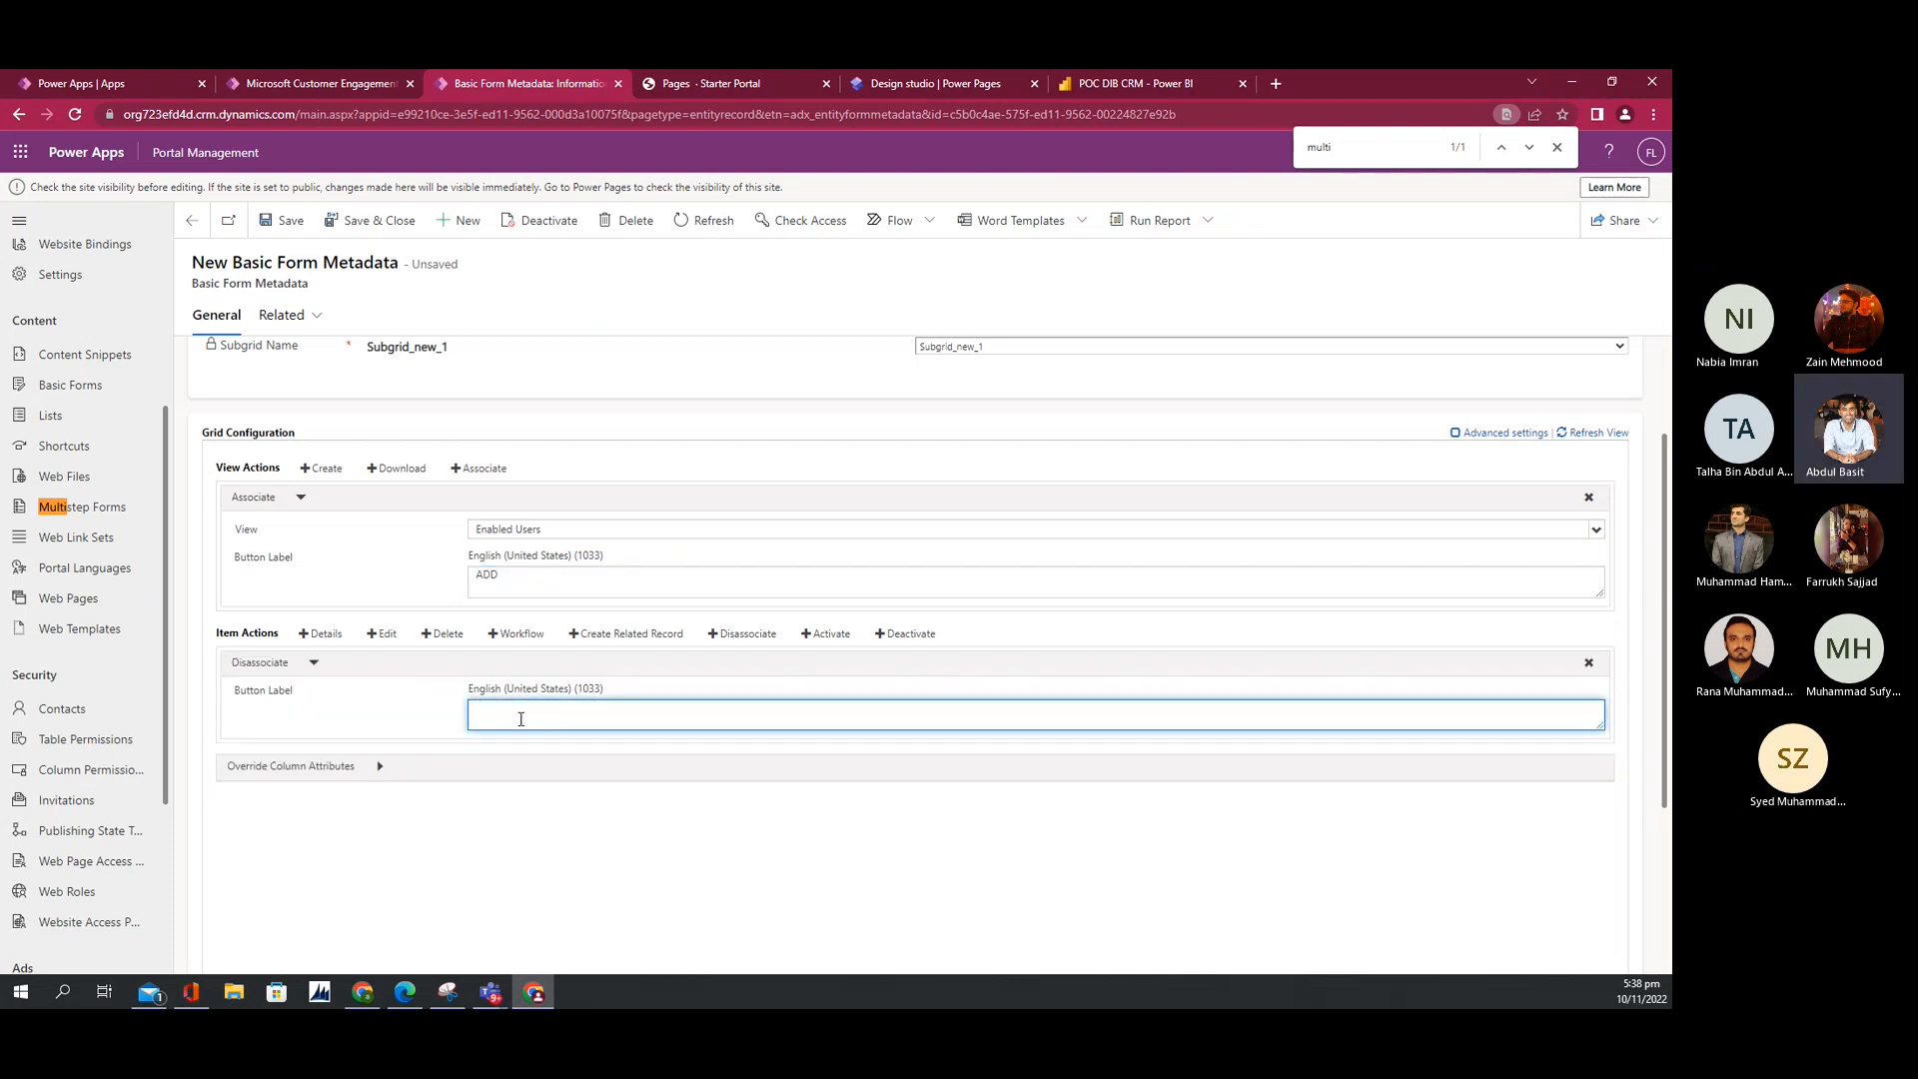
text(Remove)
click(379, 640)
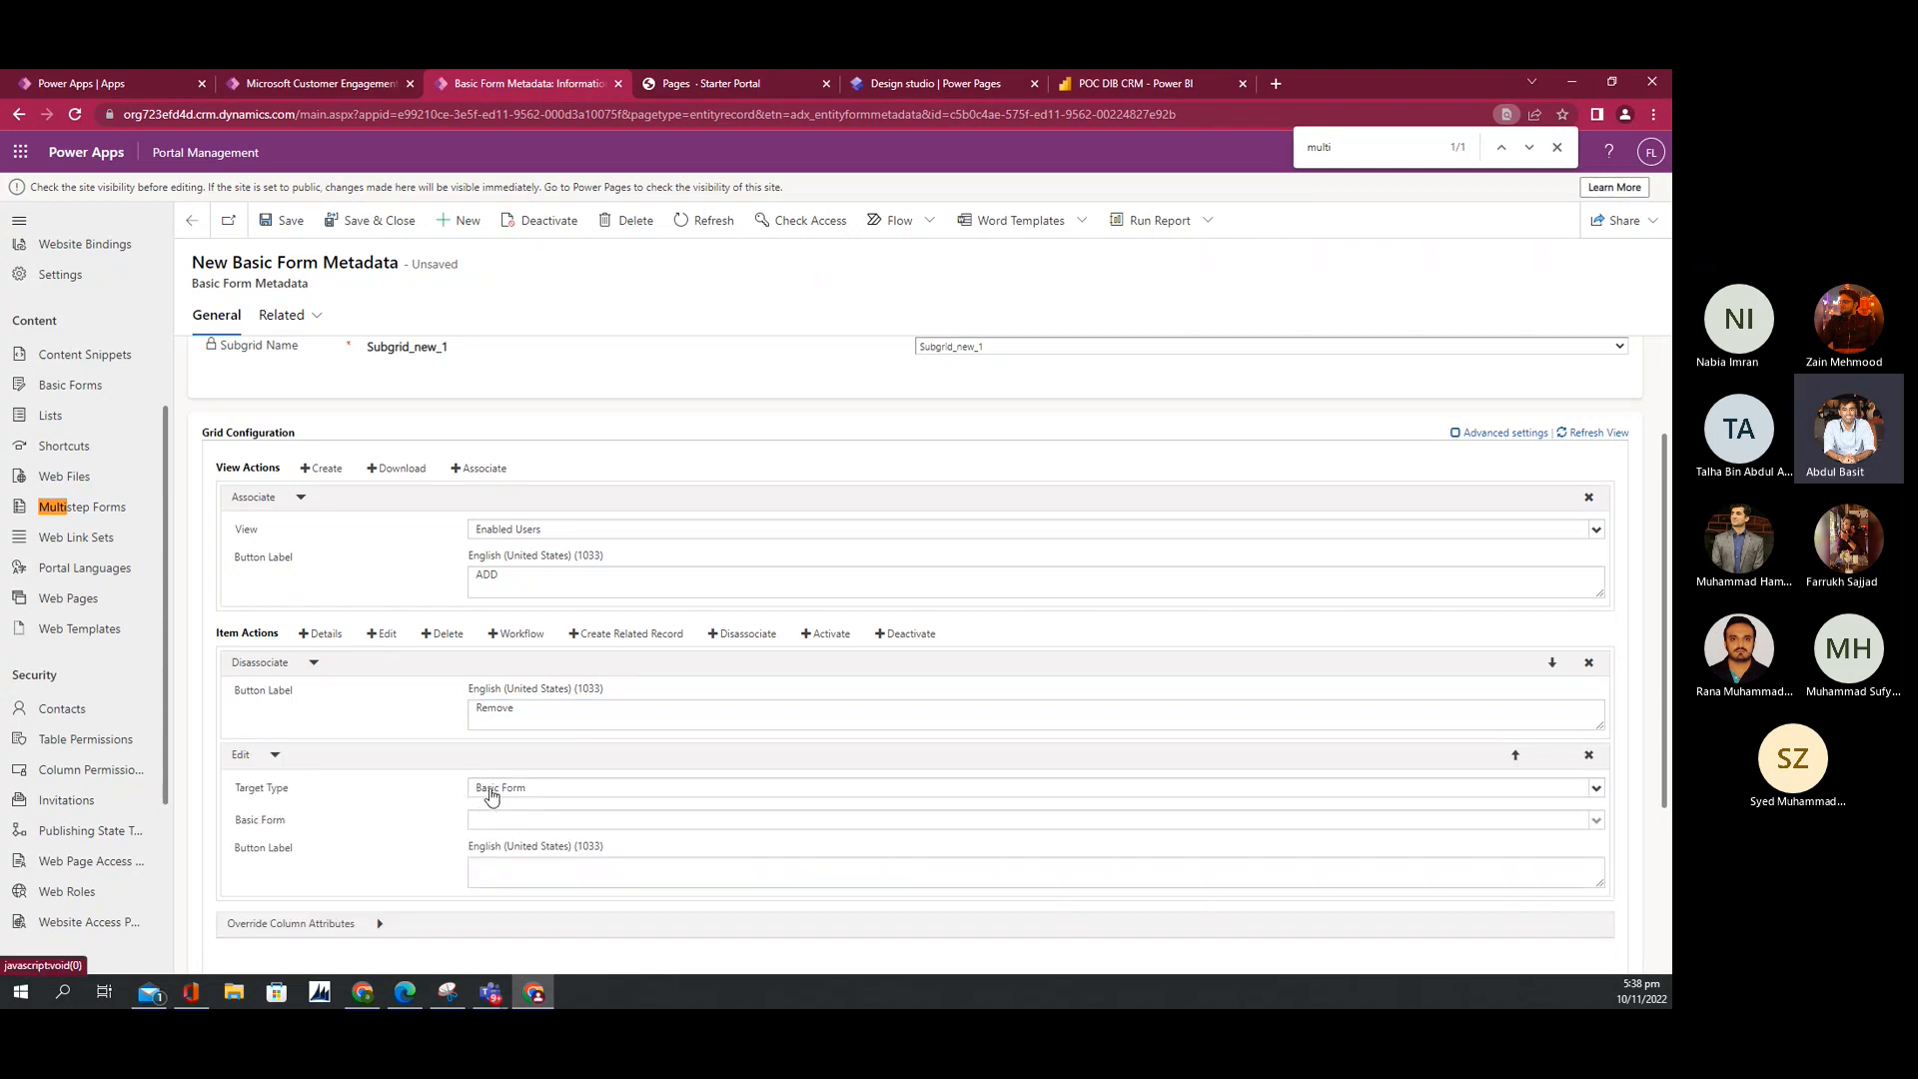
click(490, 789)
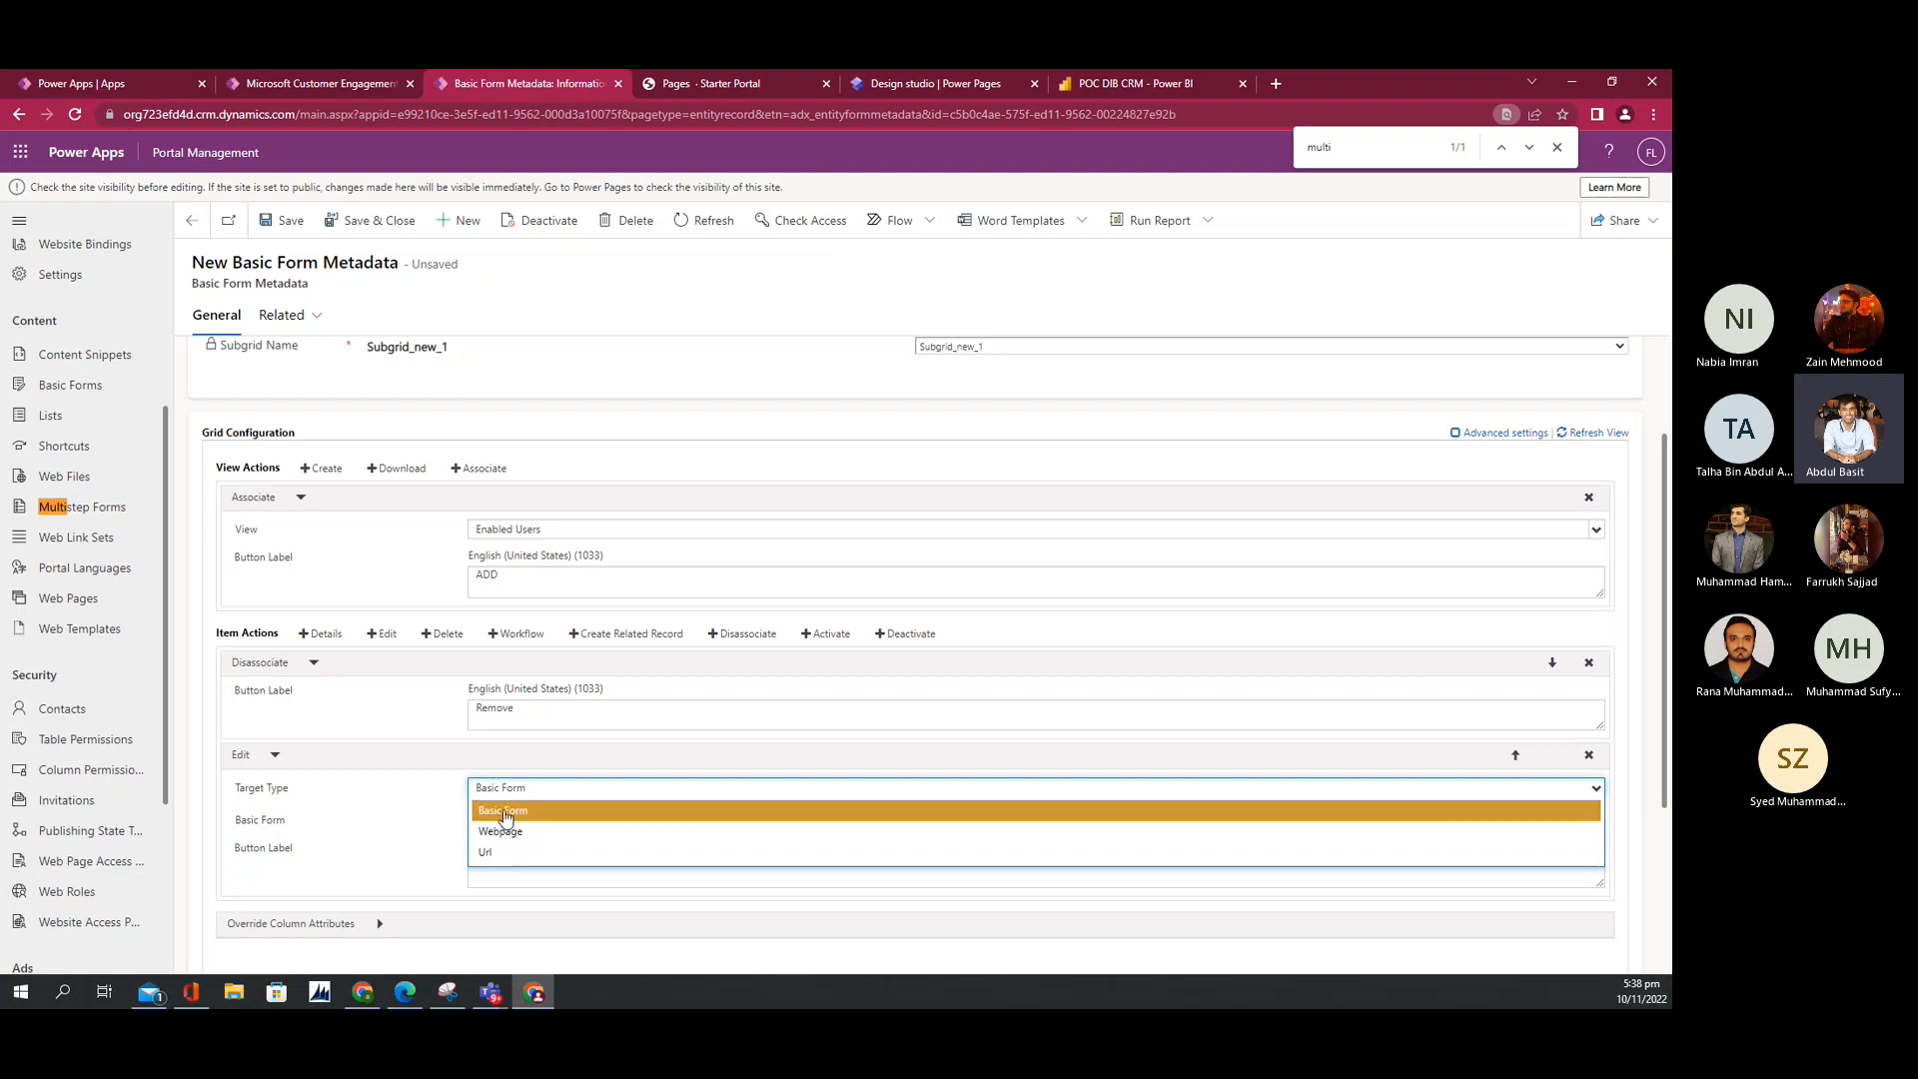
click(506, 811)
click(505, 820)
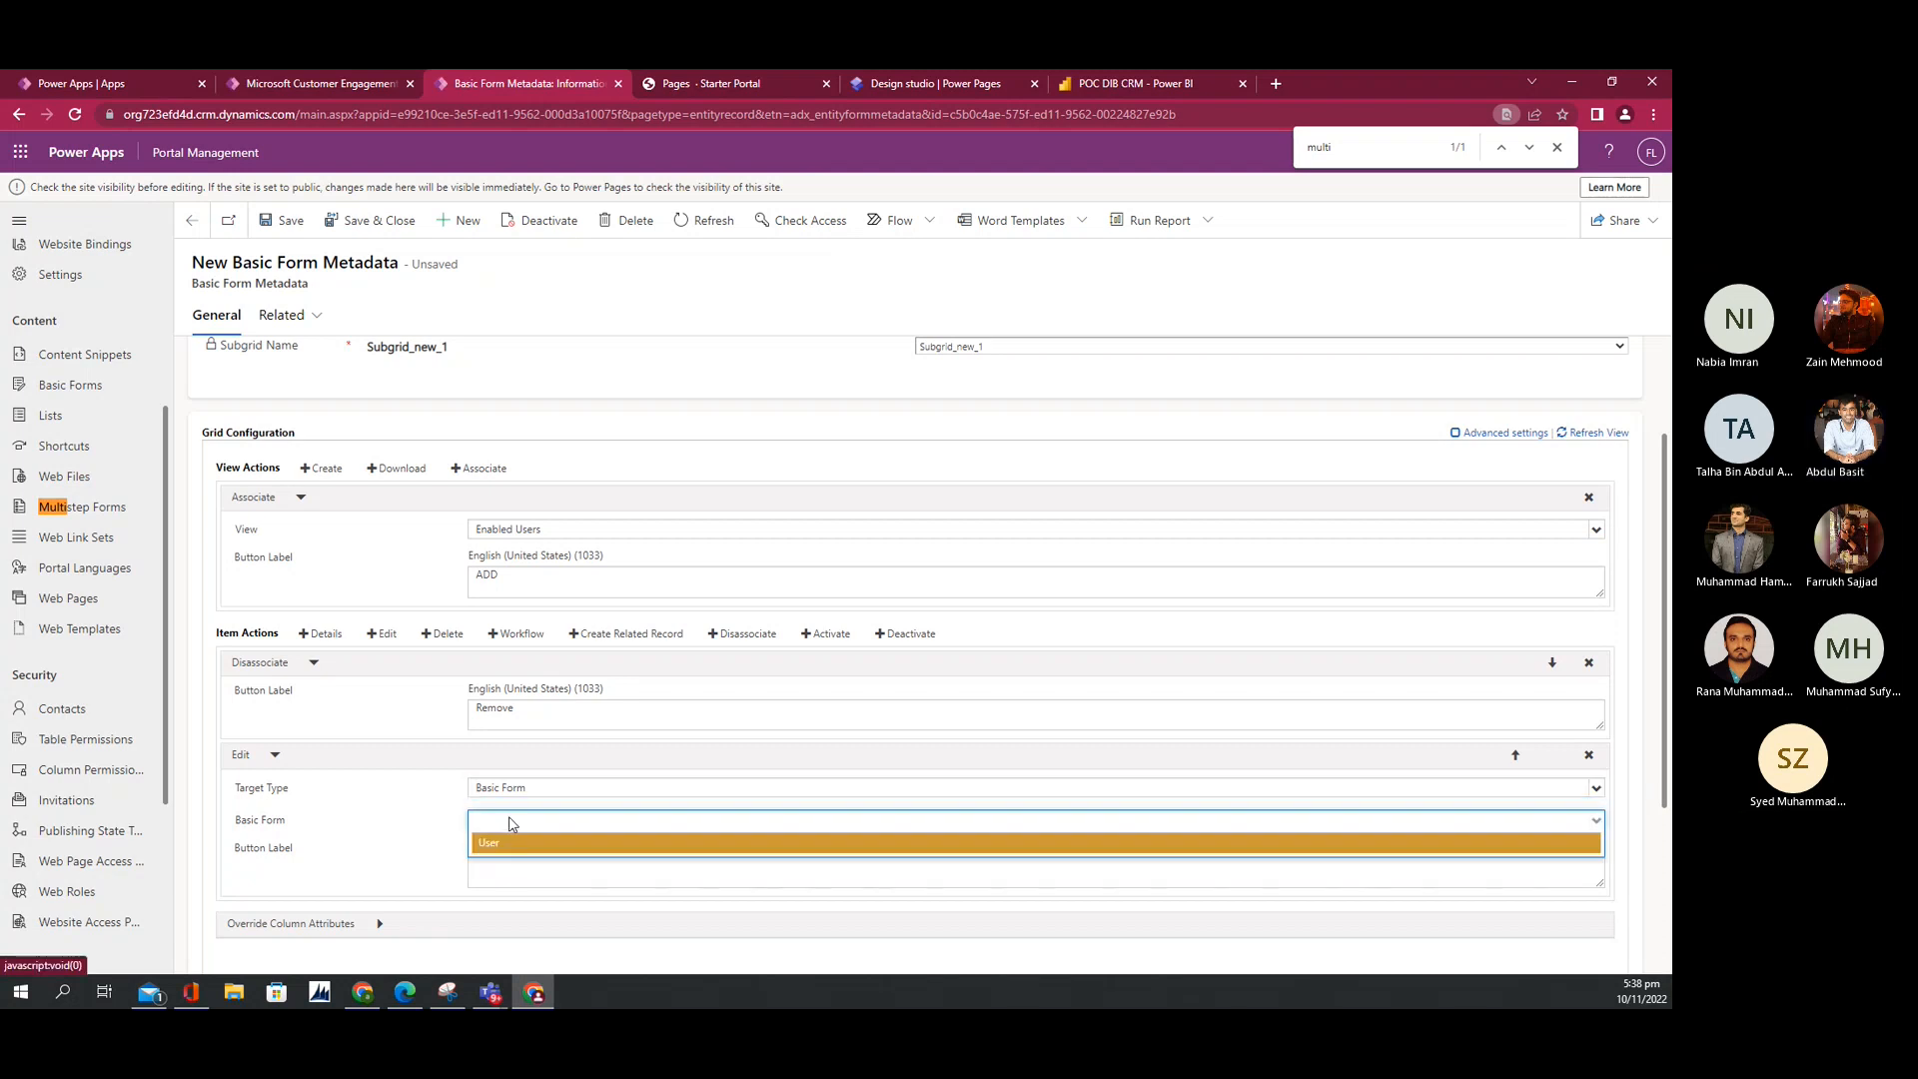
click(512, 845)
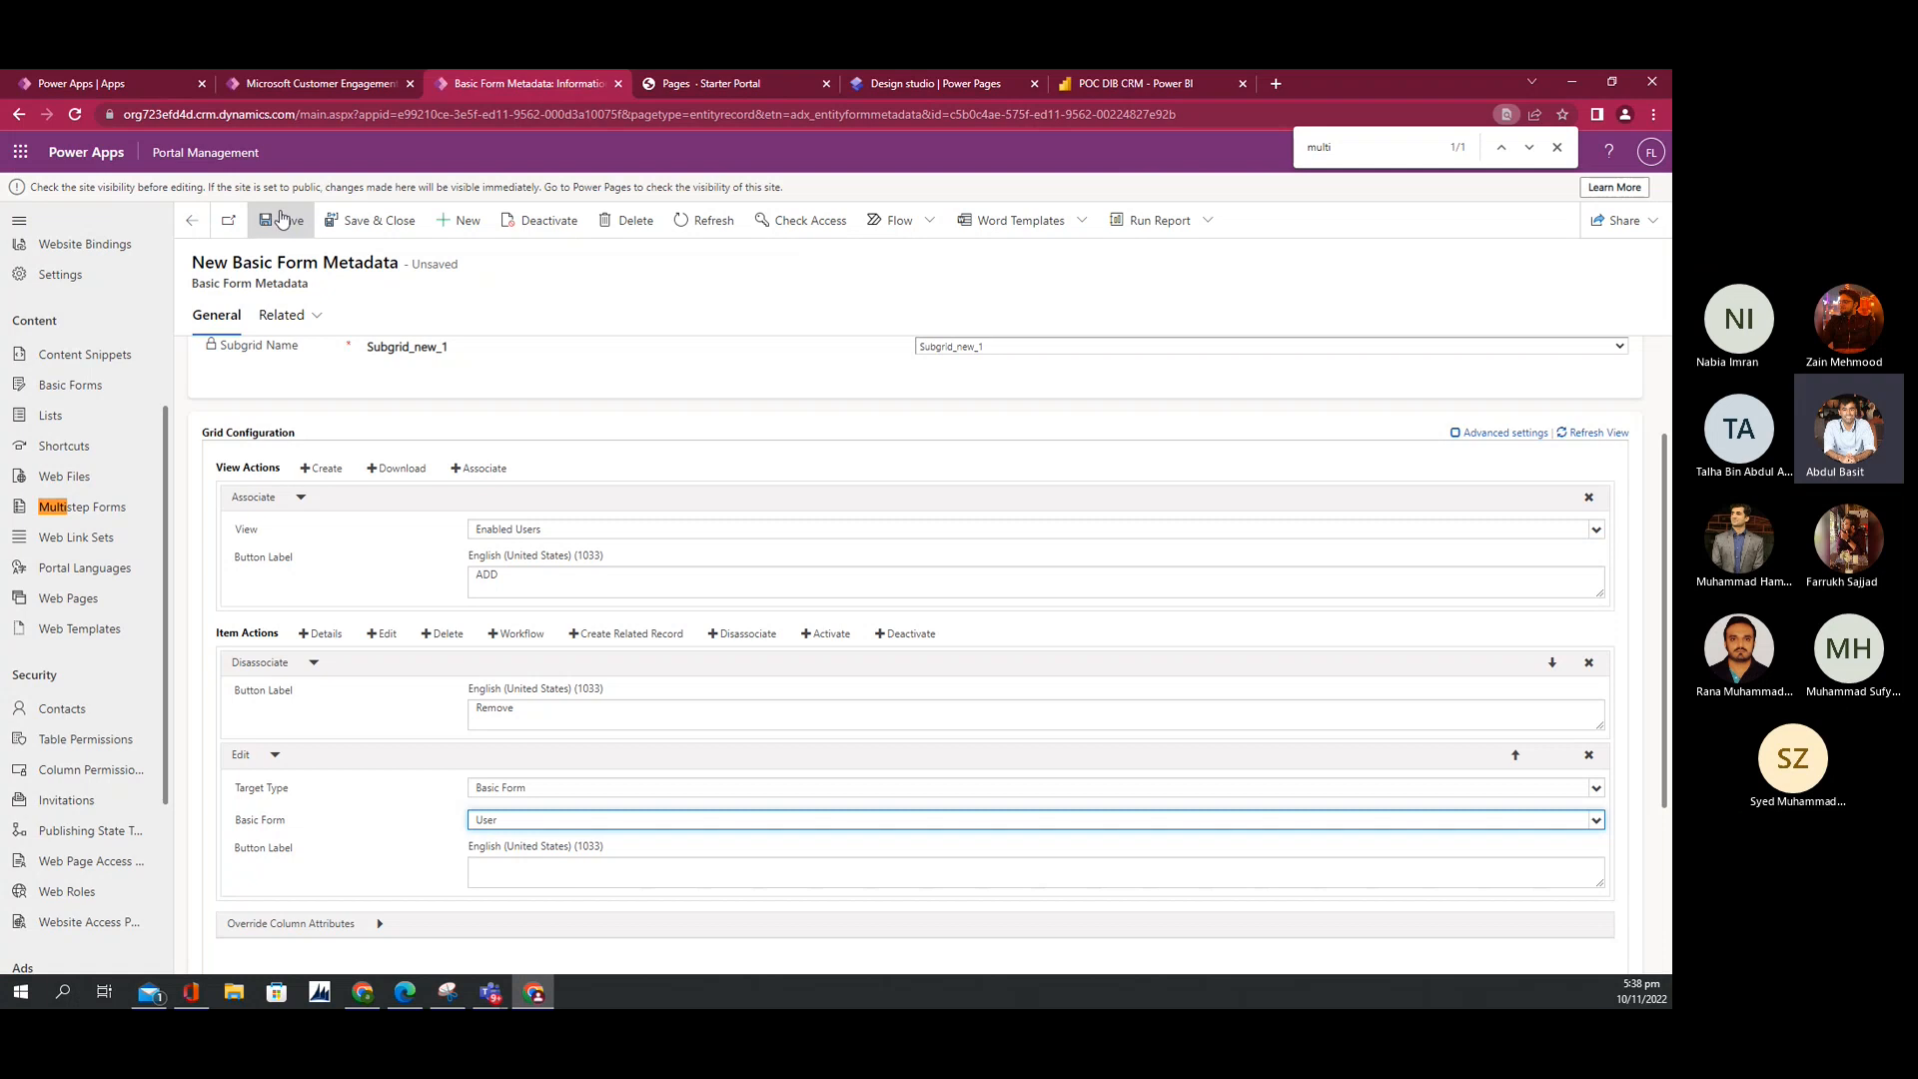
click(282, 218)
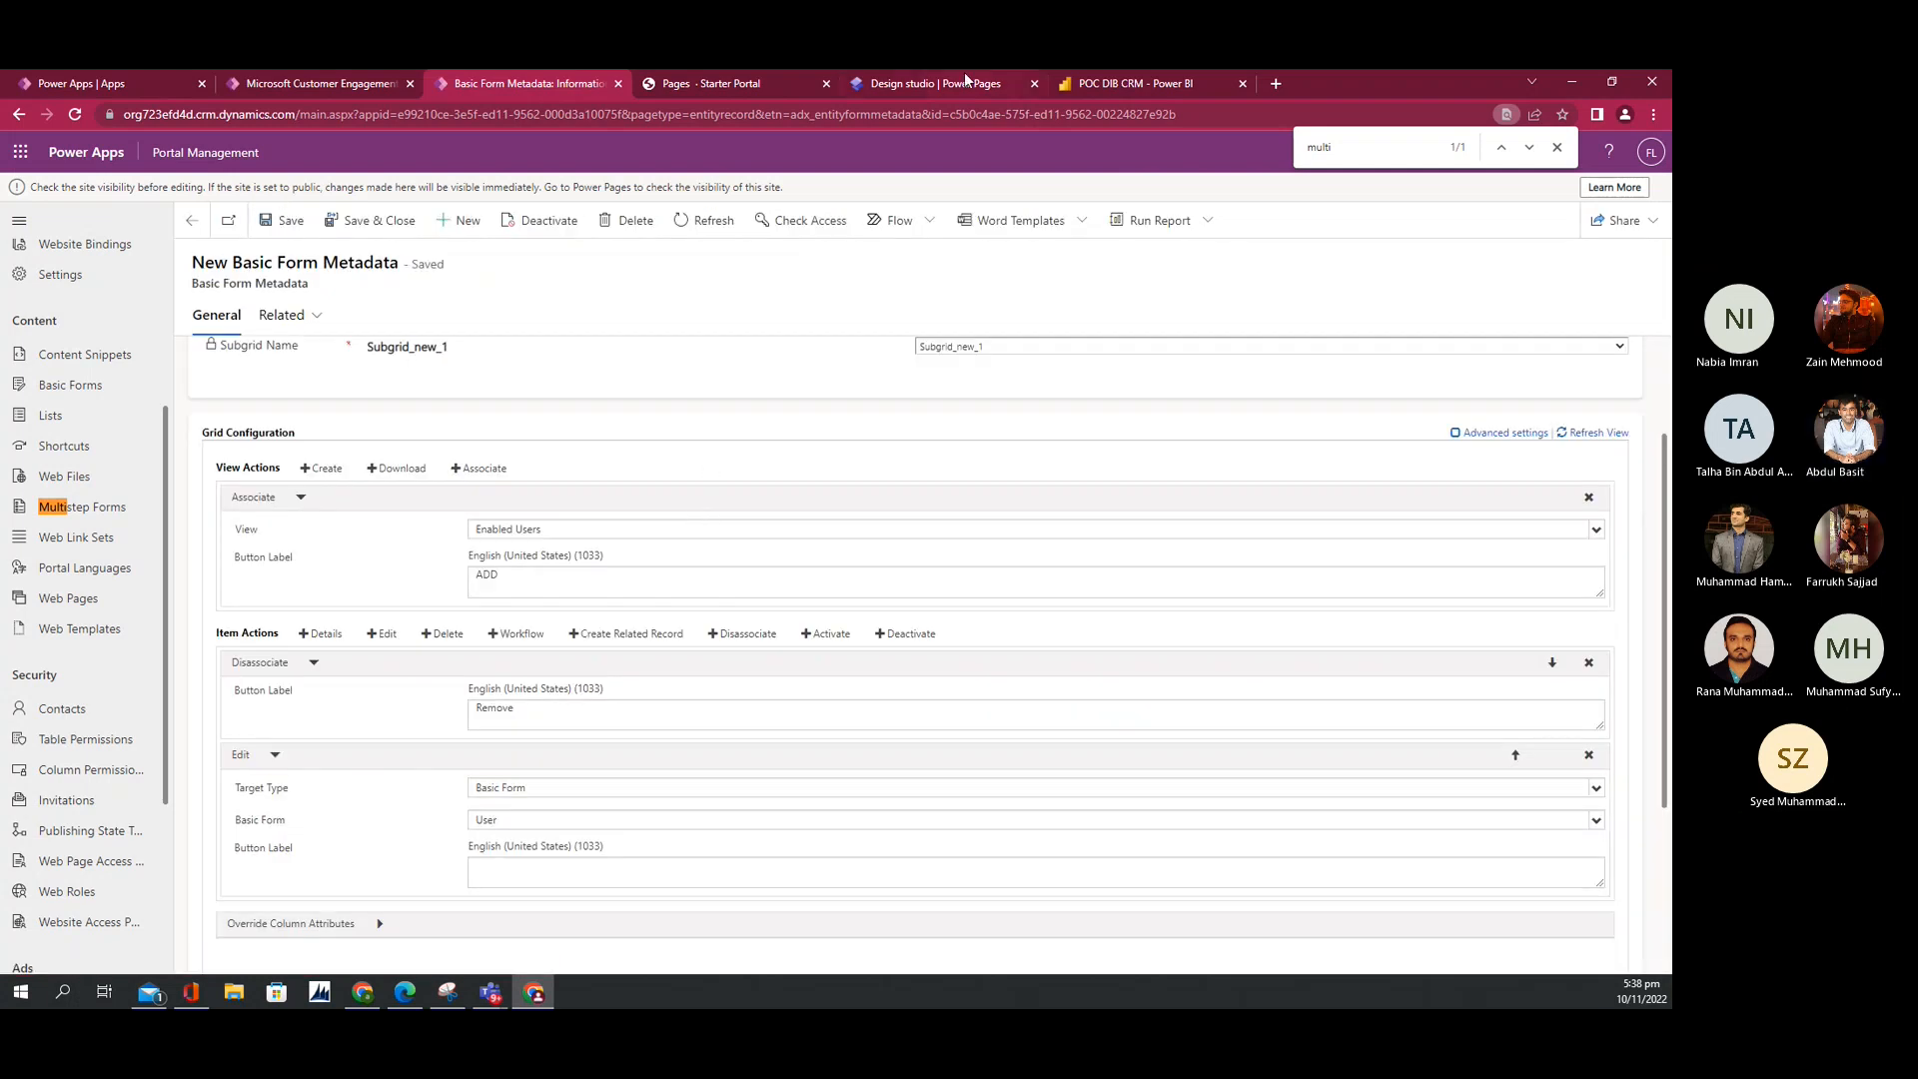
click(759, 72)
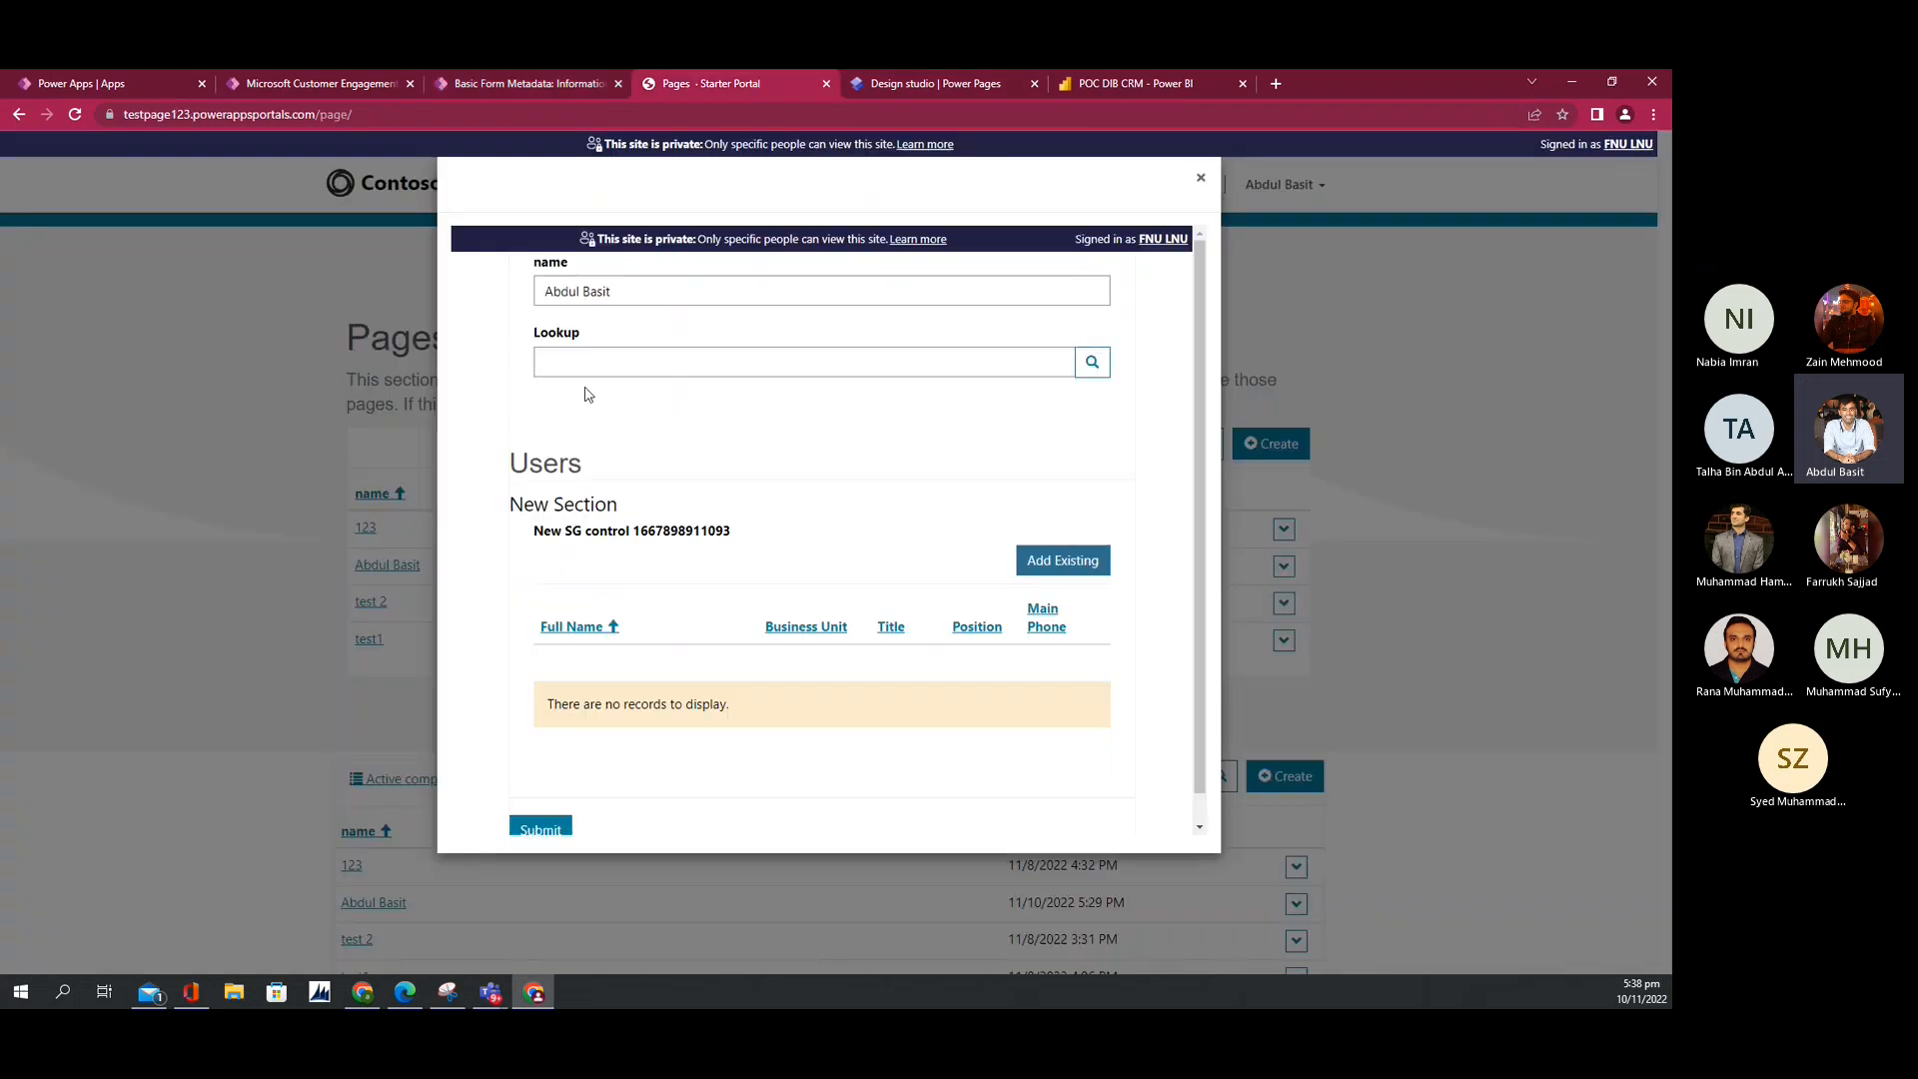
Step: Close the portal popup, reload the page, and open record 123 for editing
click(1201, 178)
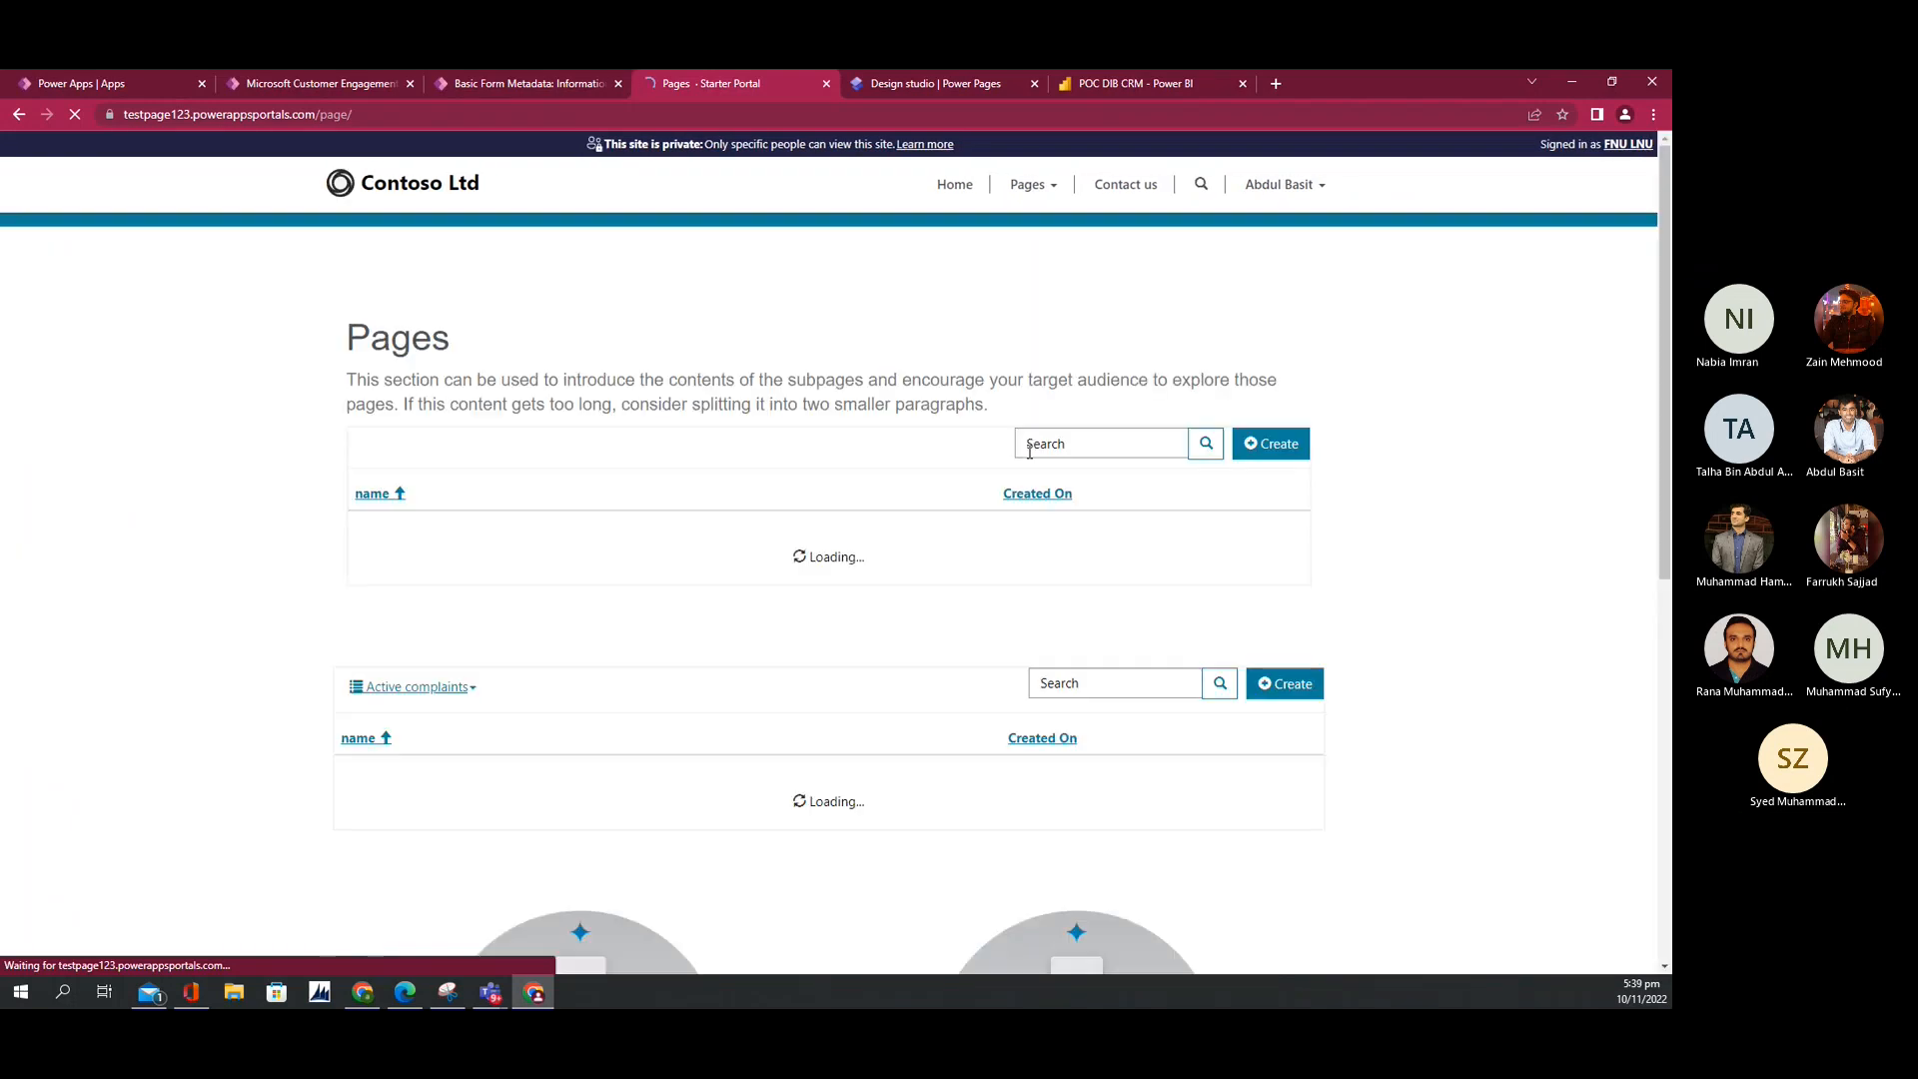
key(F5)
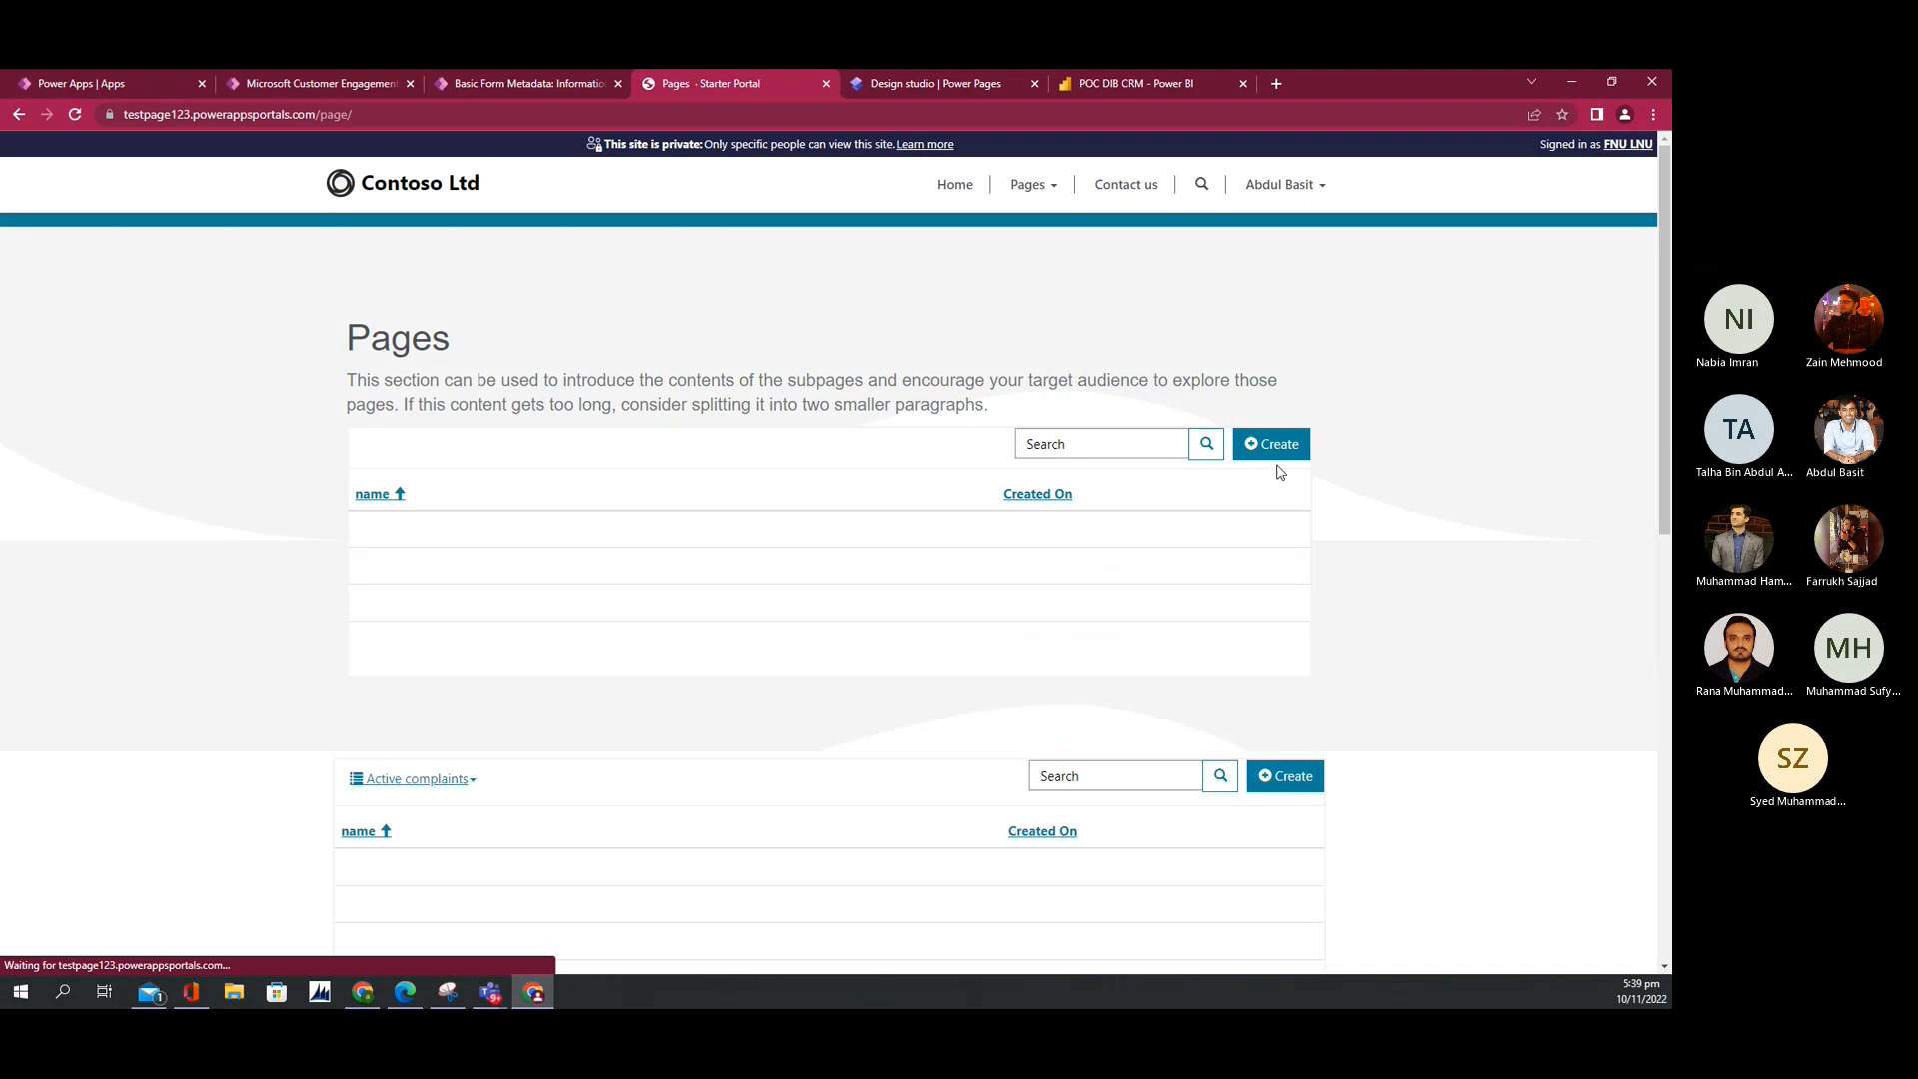
click(1284, 529)
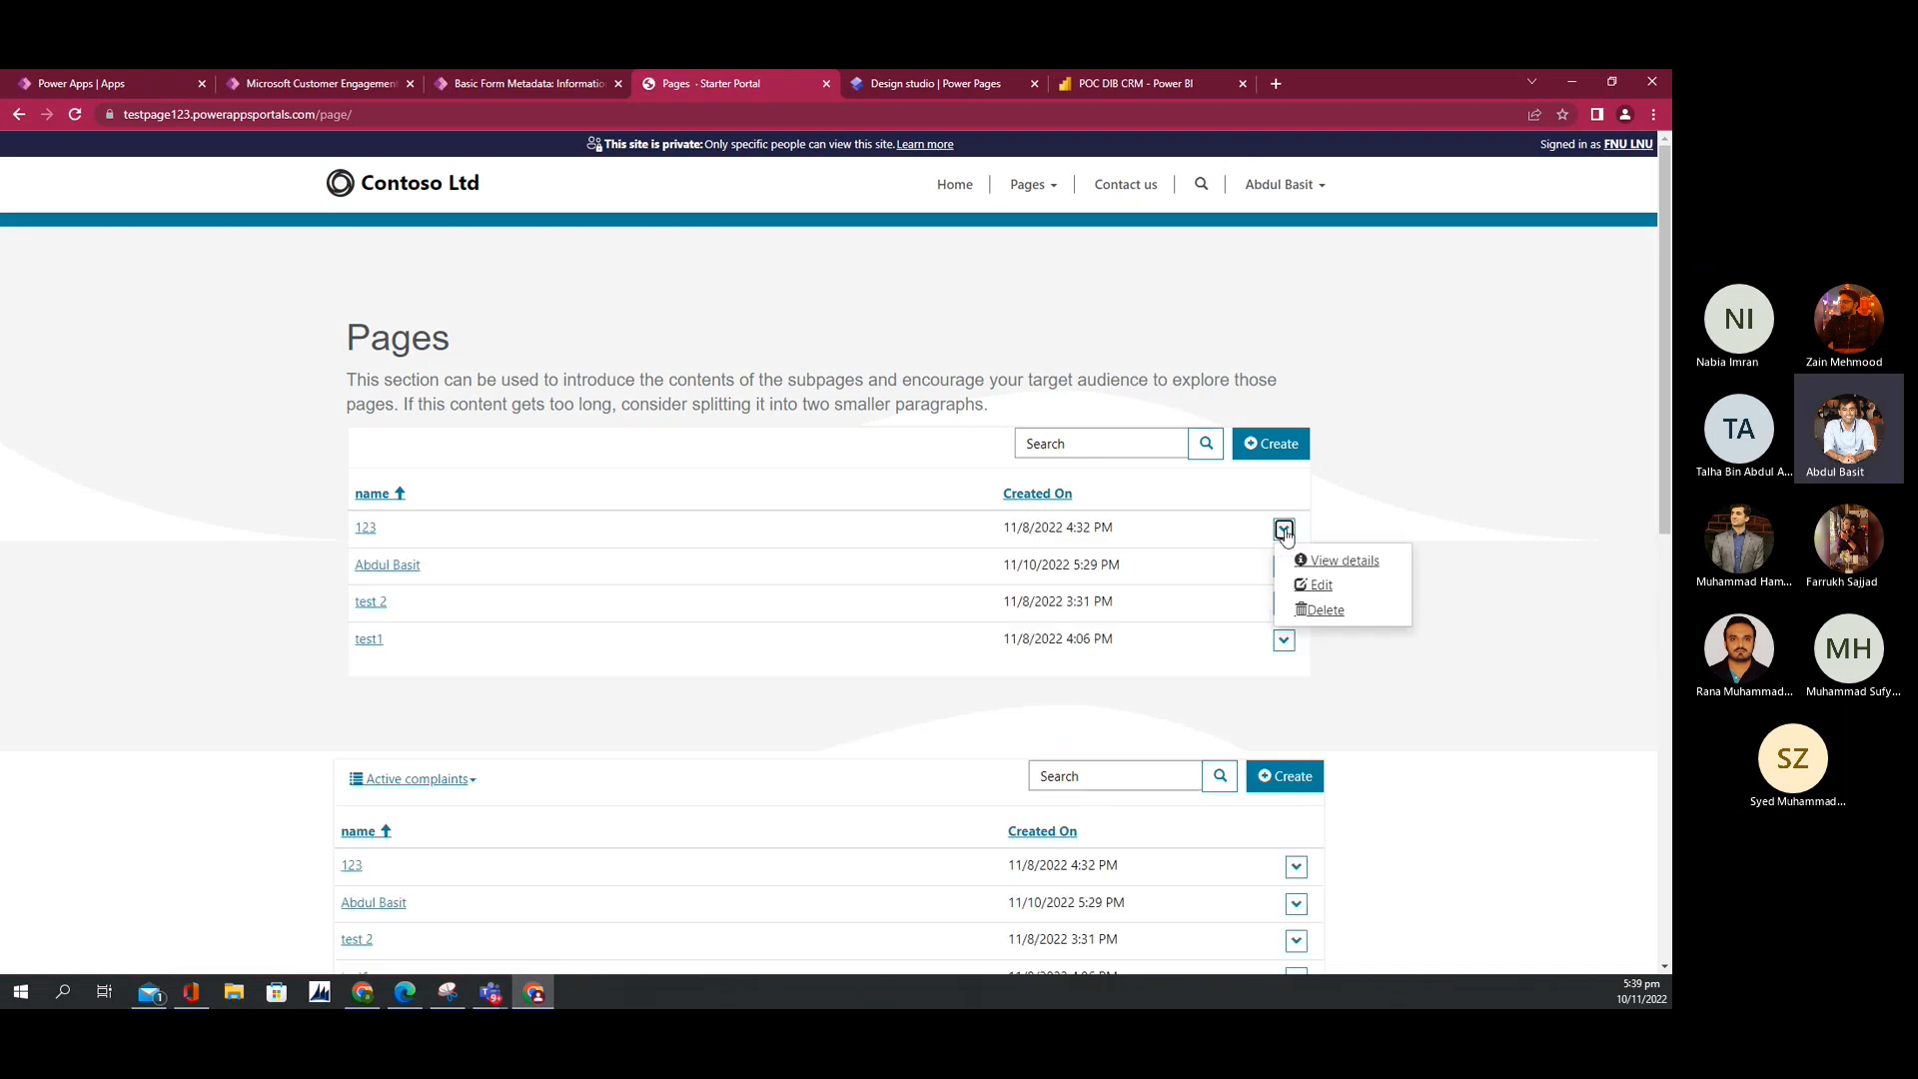
click(1317, 585)
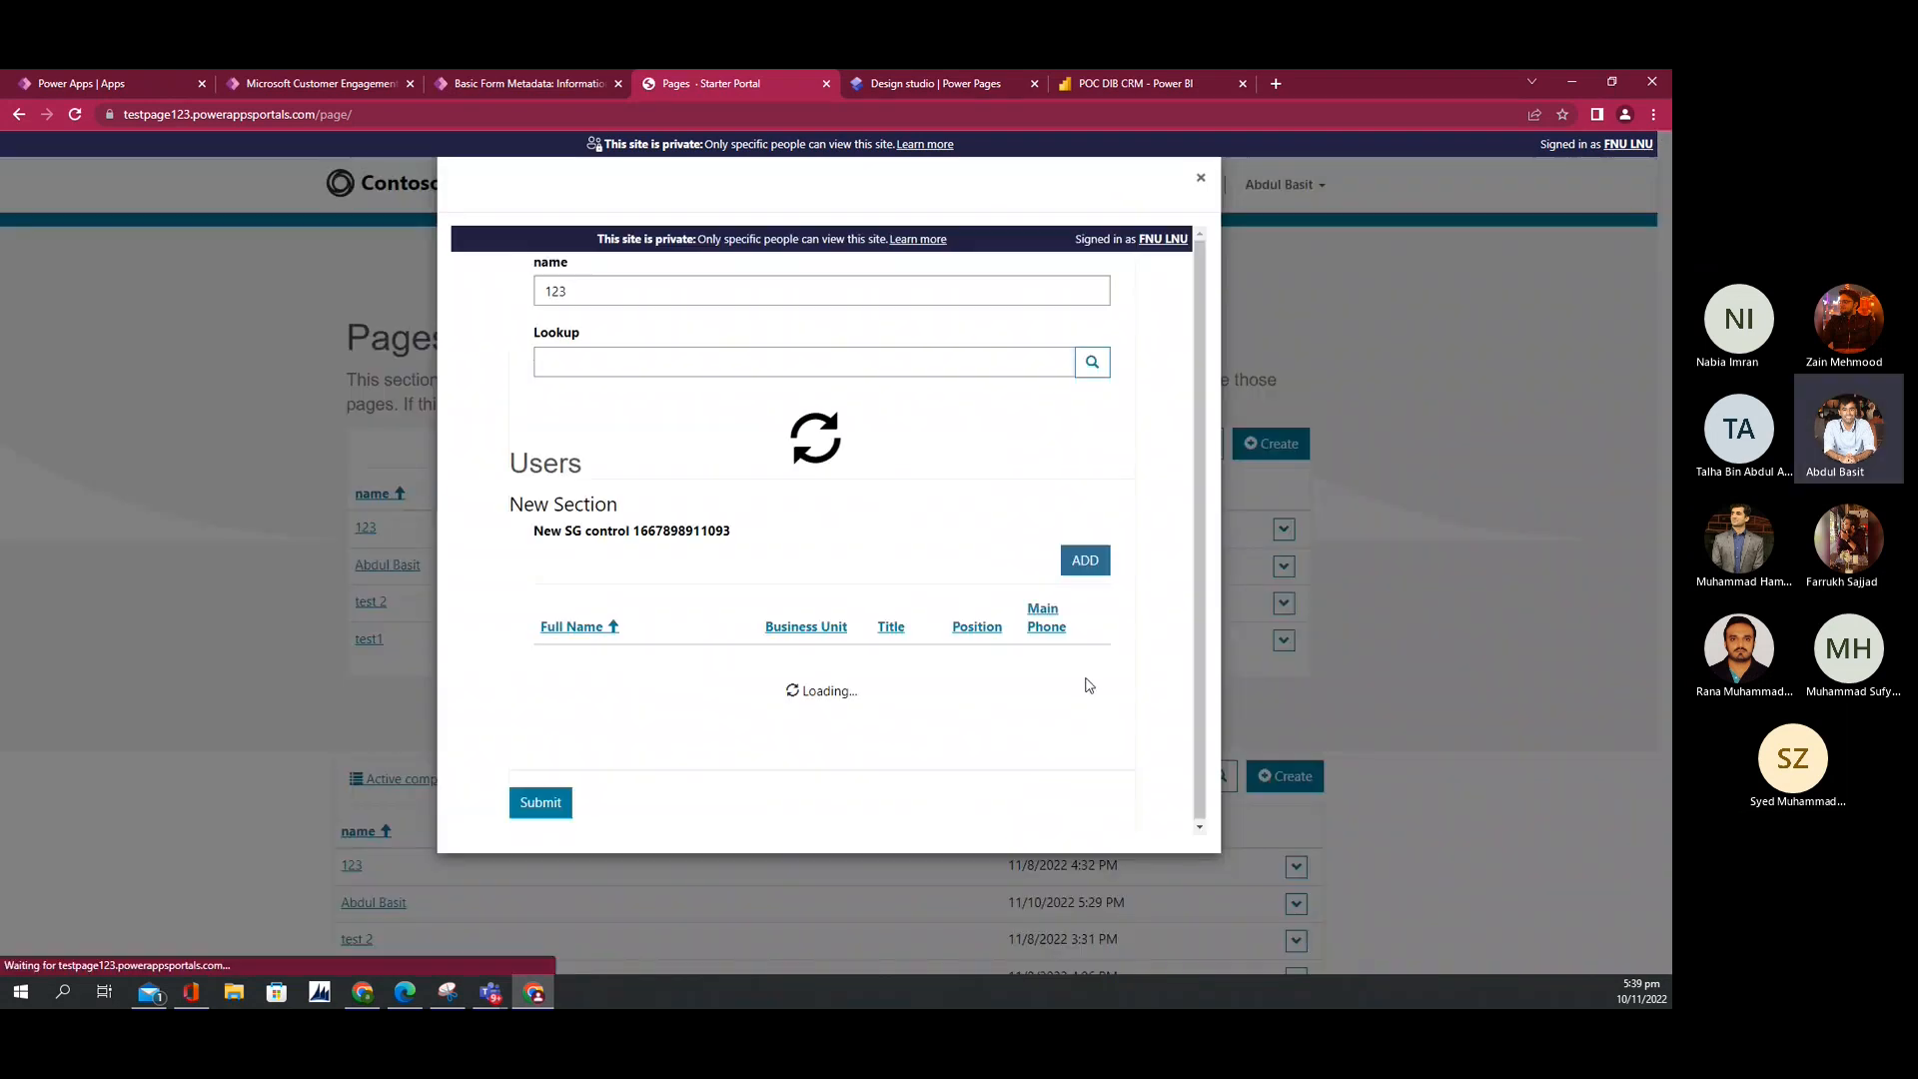
Step: Use ADD to associate a searched user with record 123's Users subgrid, then close the form
click(1080, 574)
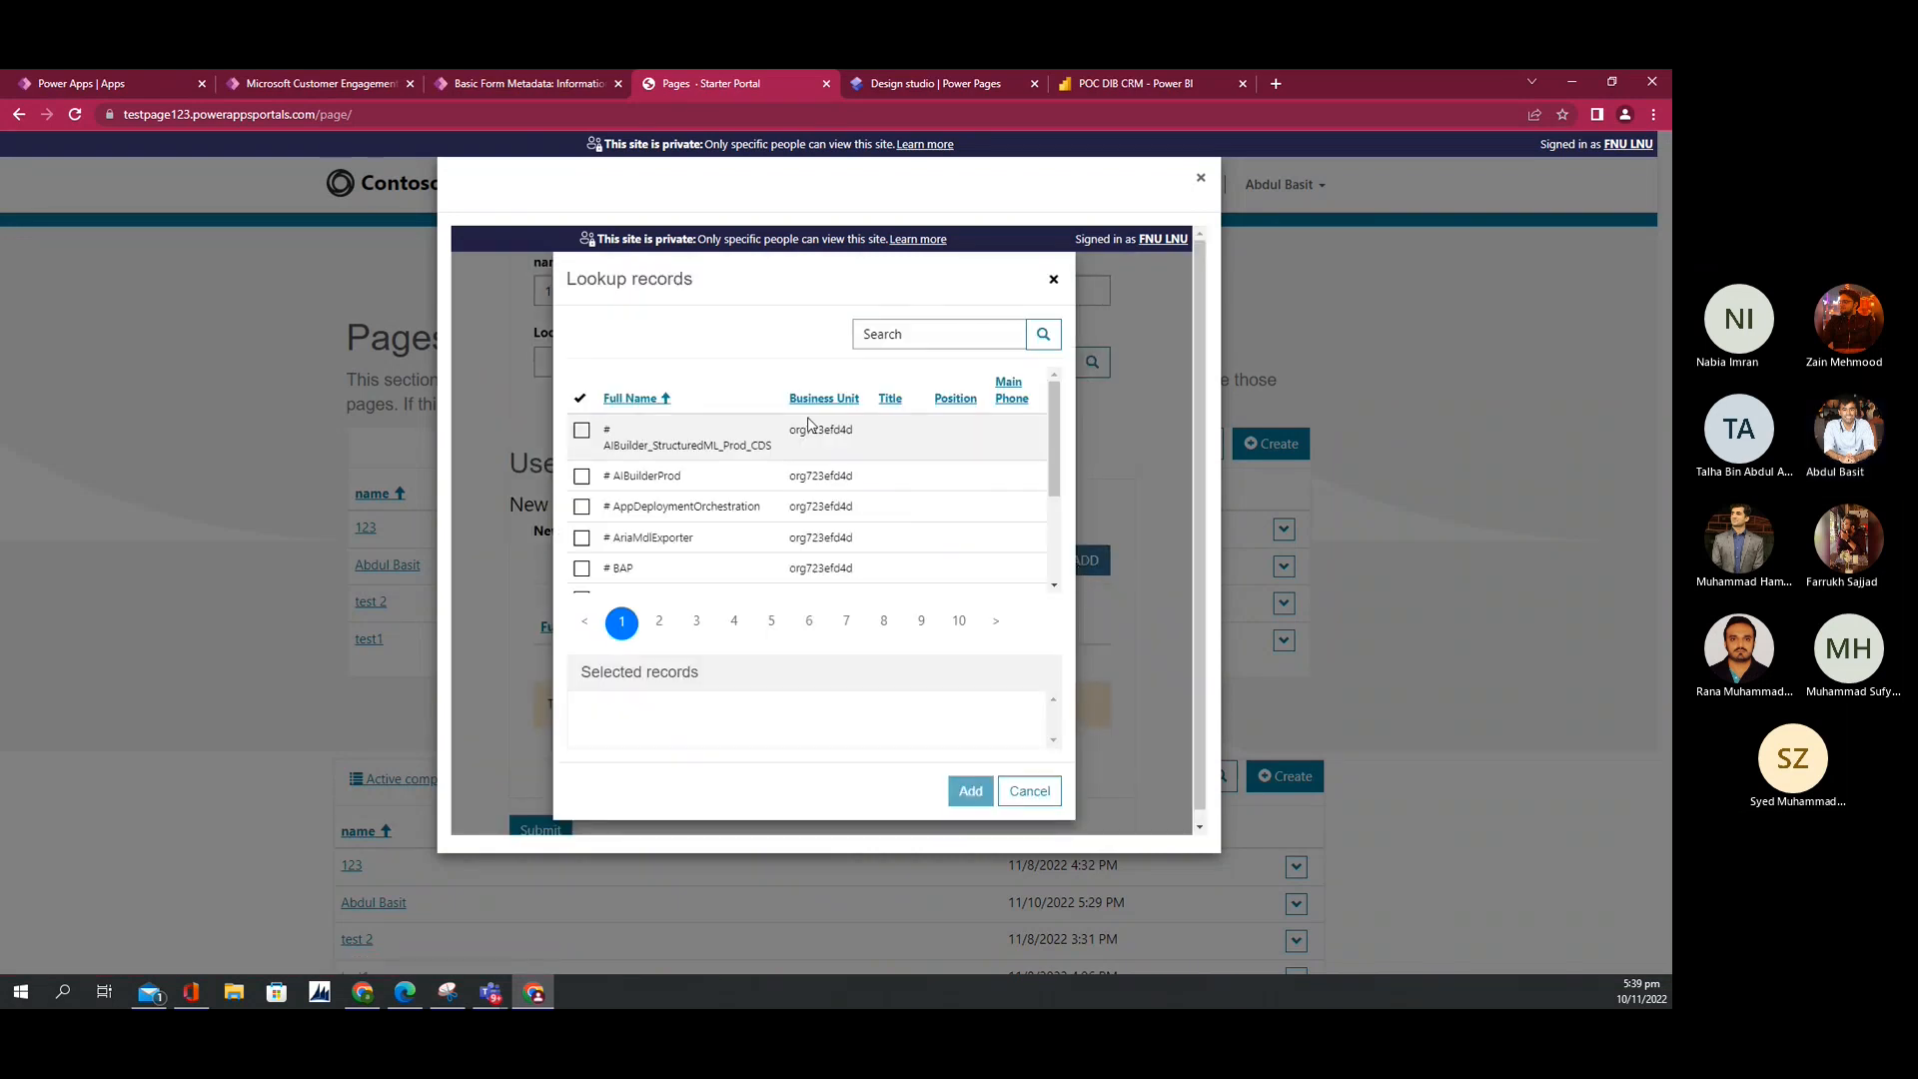
click(891, 331)
text(fnu)
key(Return)
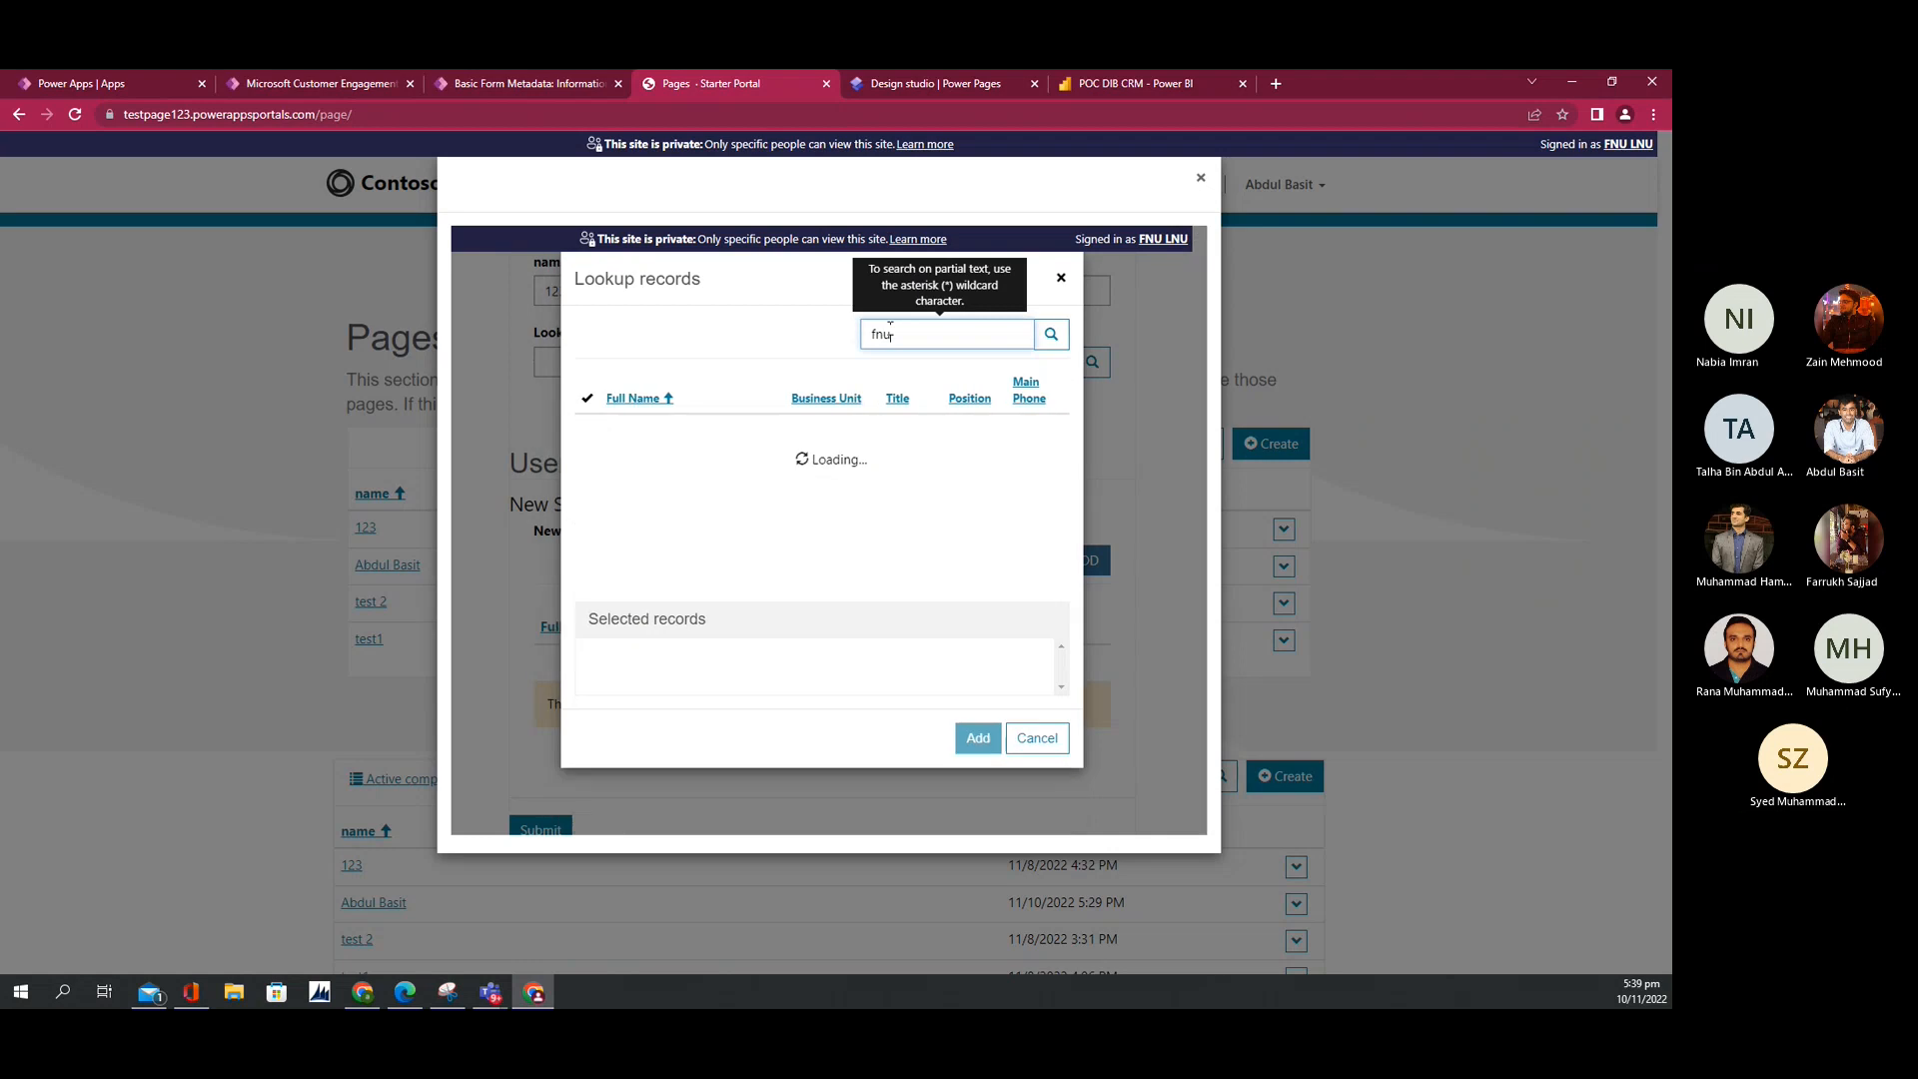
click(590, 416)
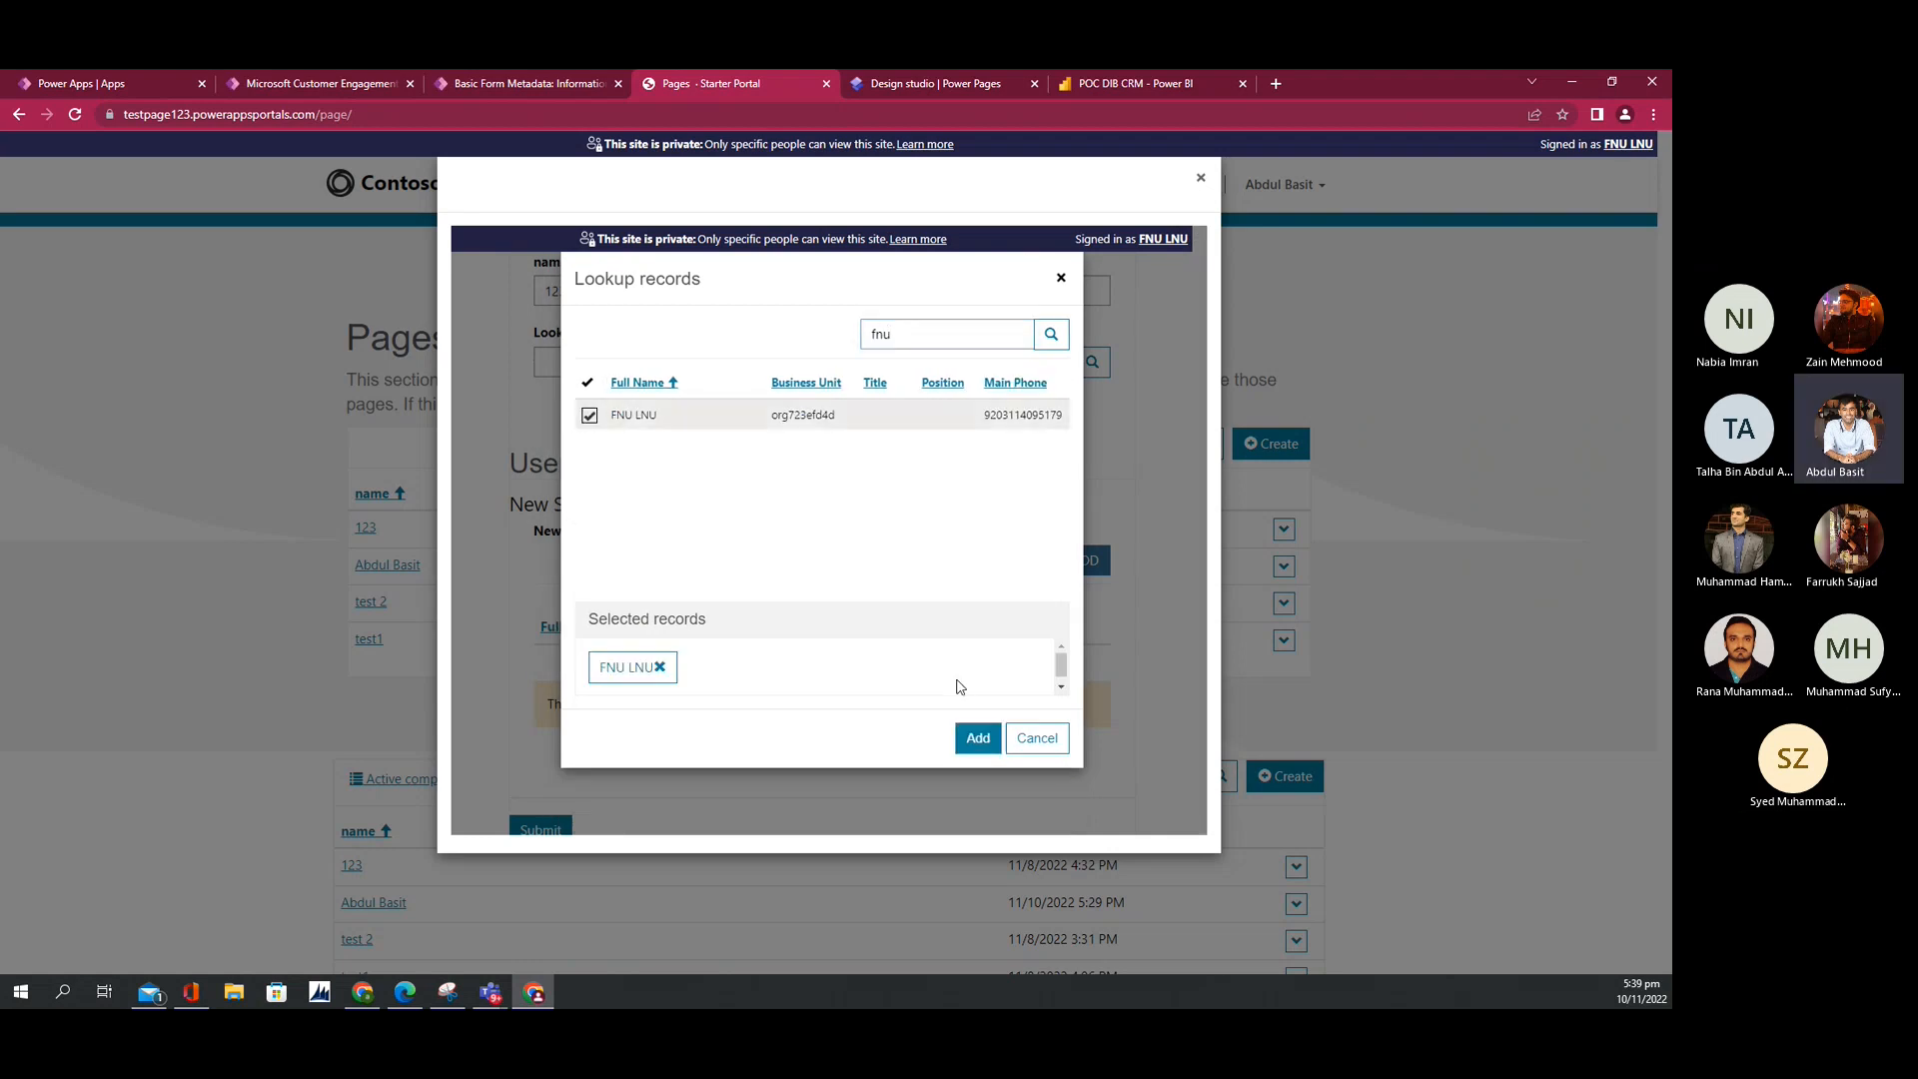
click(974, 738)
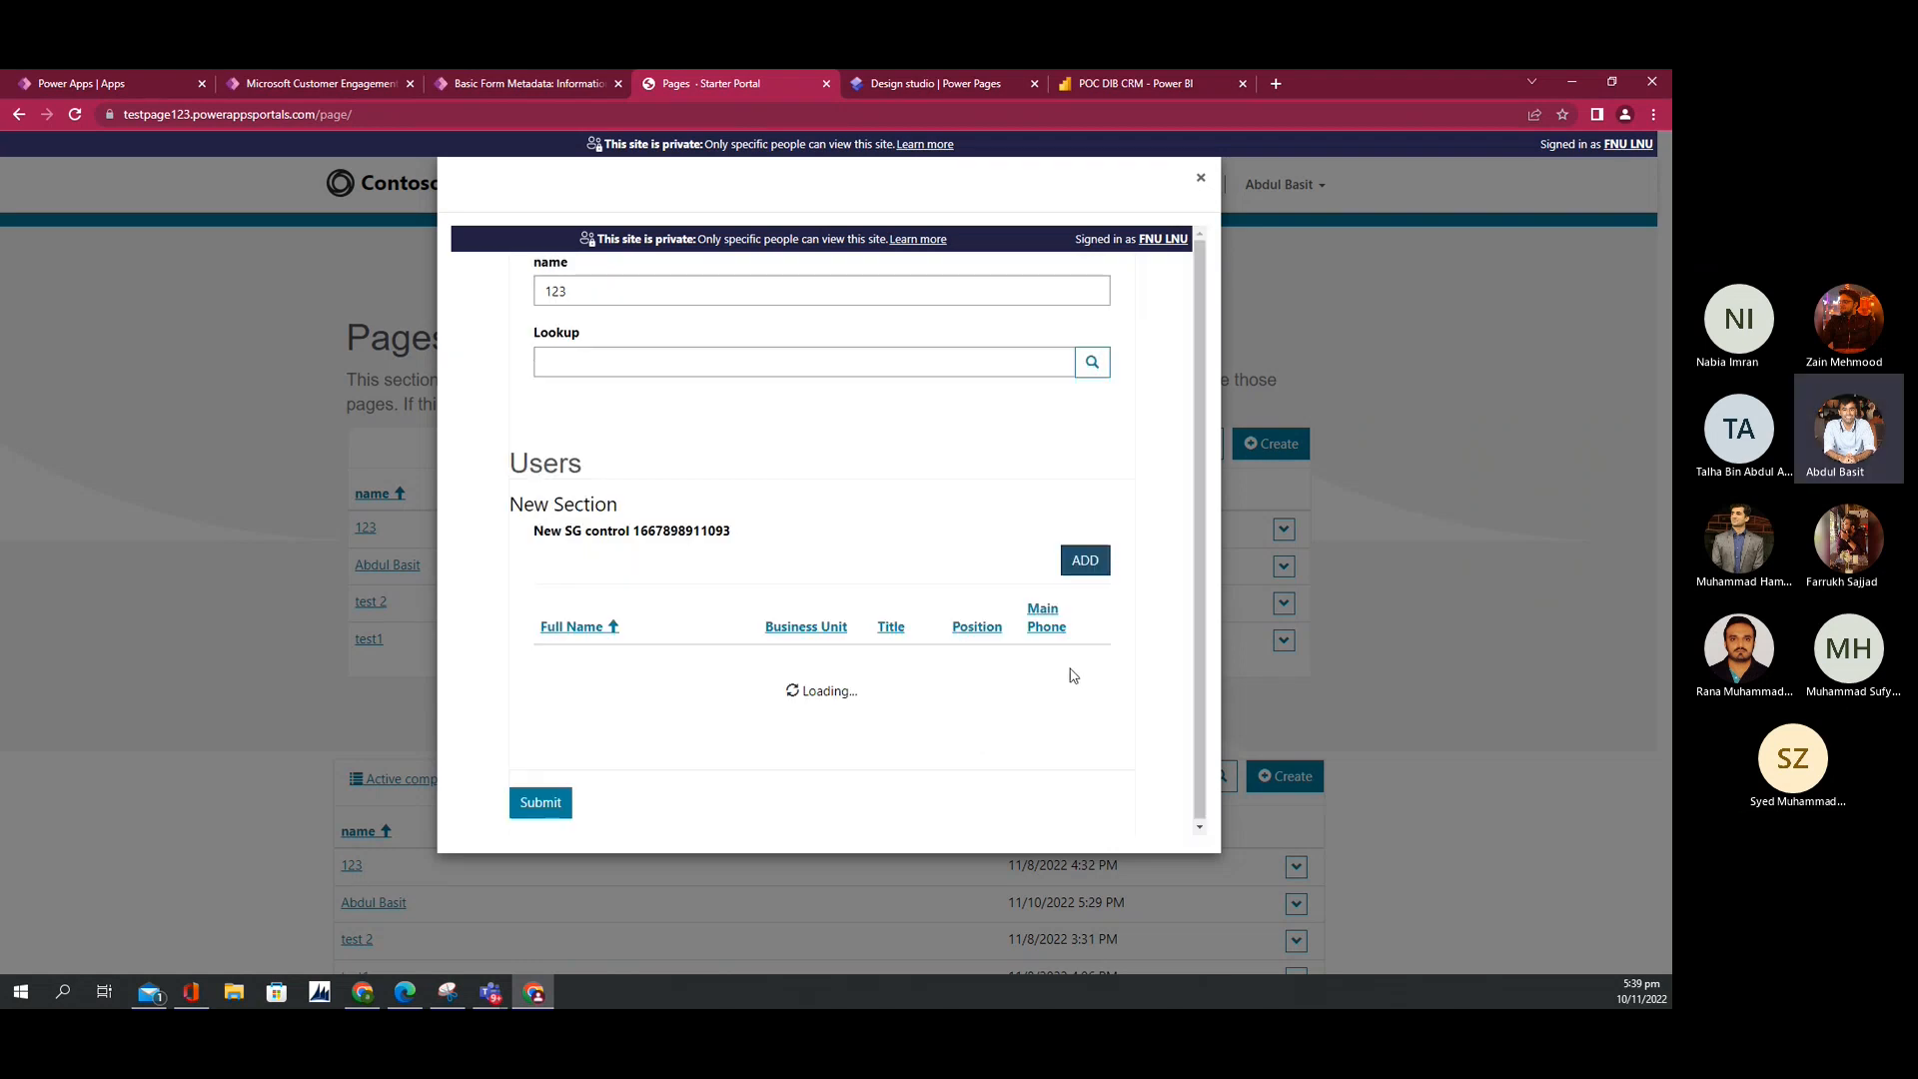
click(1098, 645)
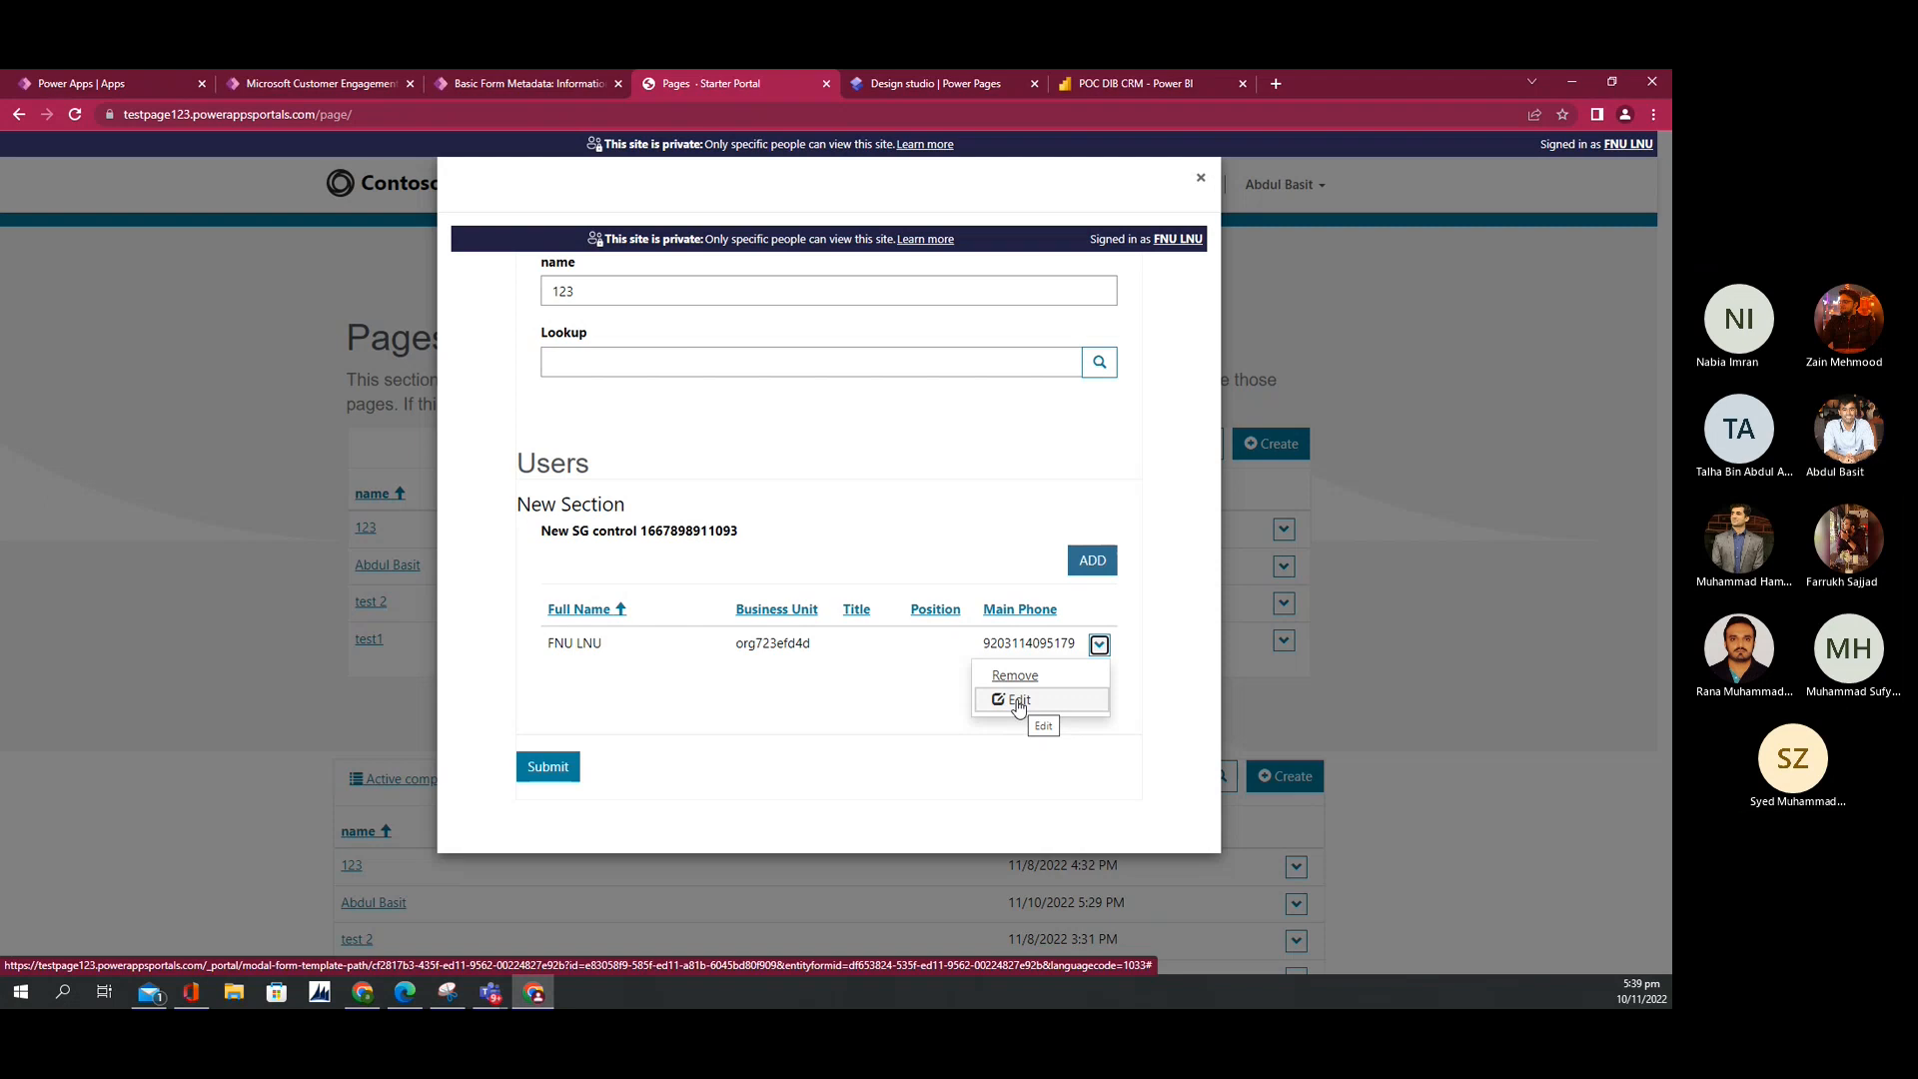
scroll(1018, 709, up, 3)
scroll(1018, 708, down, 3)
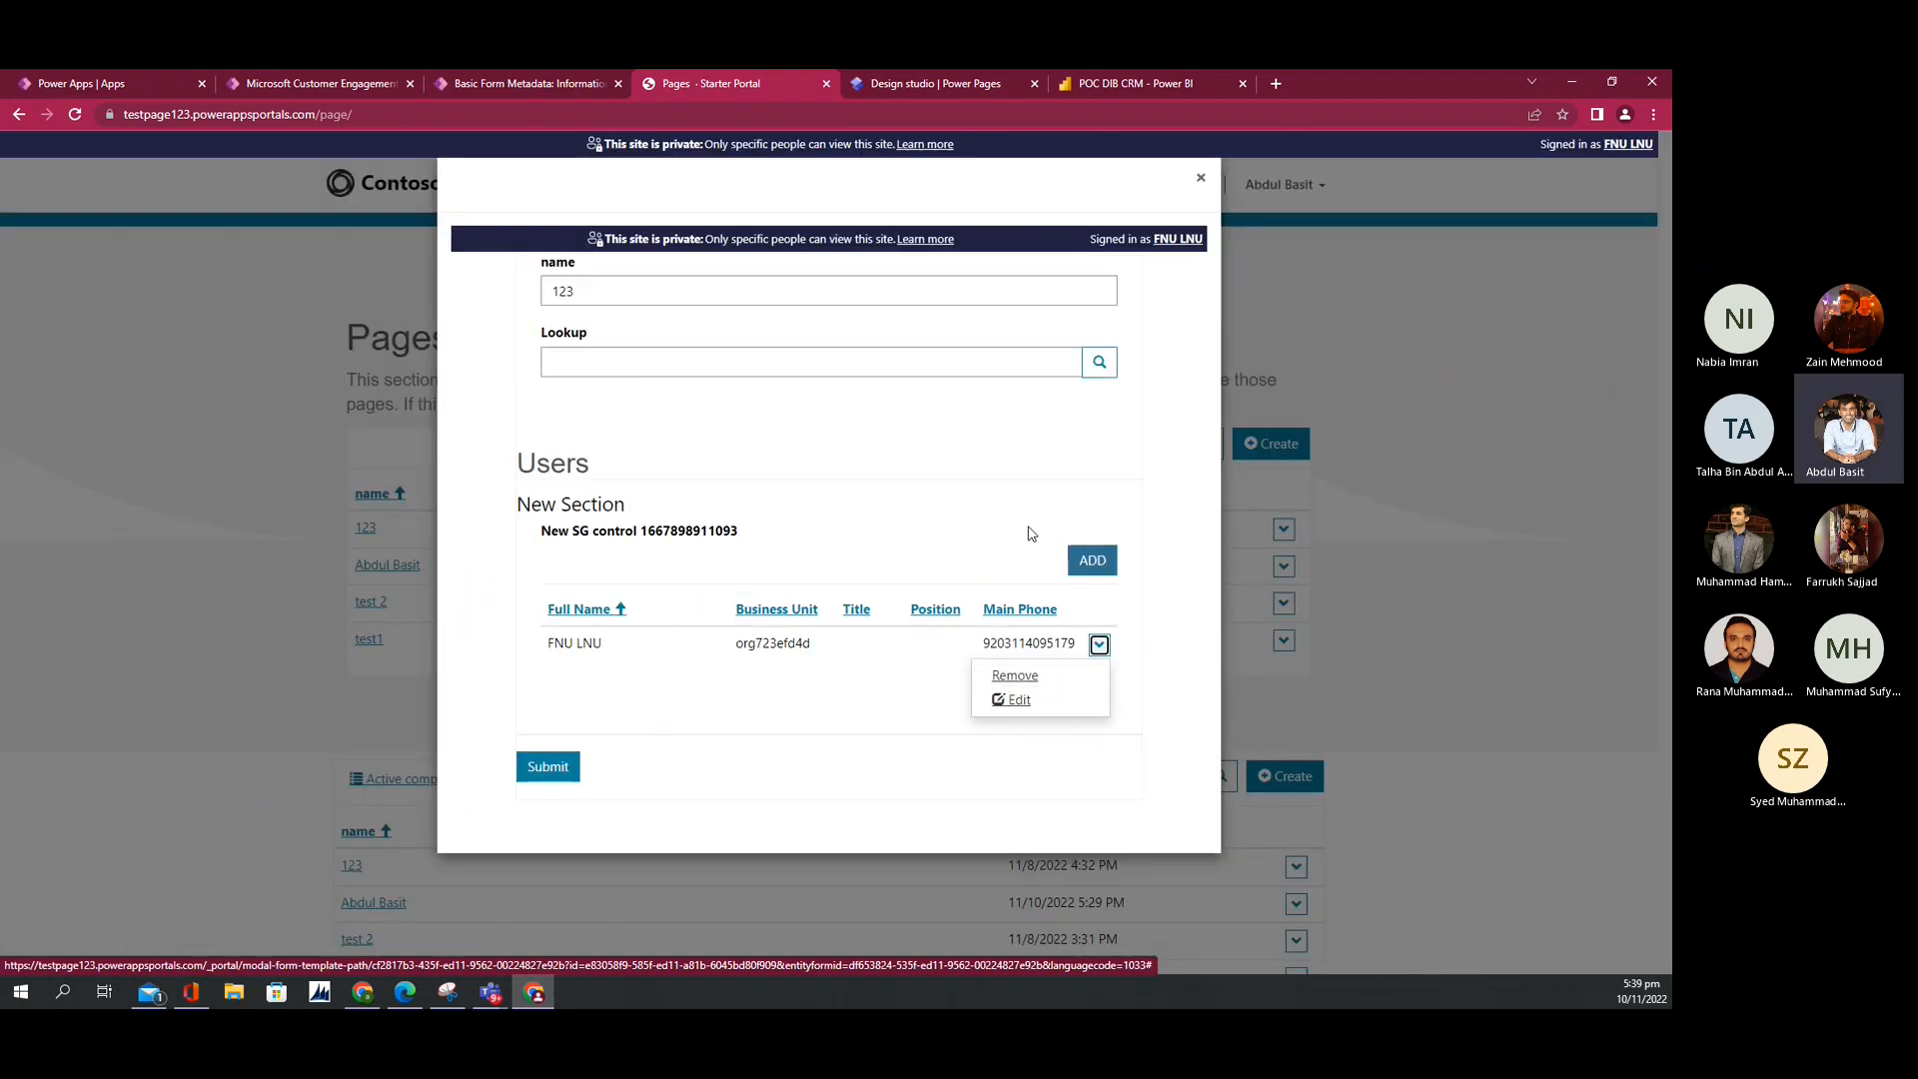
click(1201, 179)
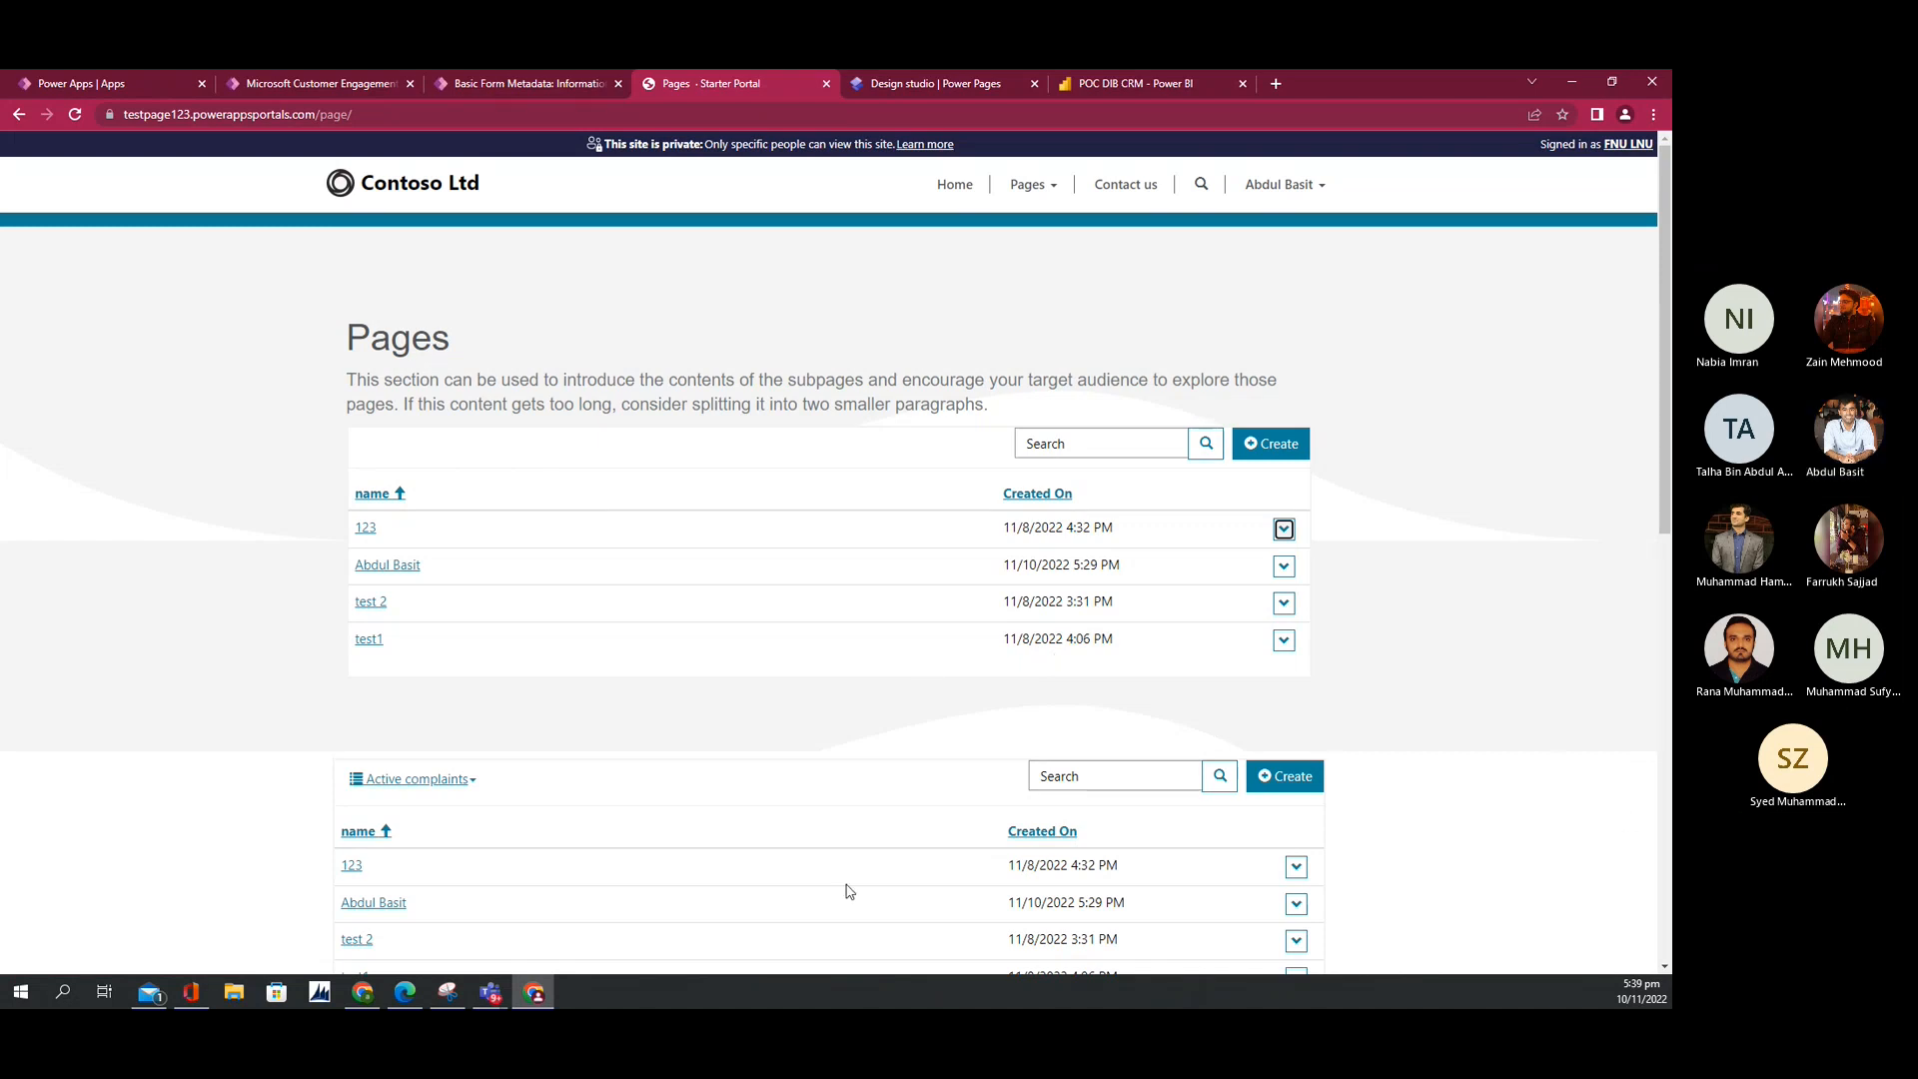
Step: Bring the Teams meeting window forward, then return to the portal in the browser
mouse_move(490, 992)
click(578, 920)
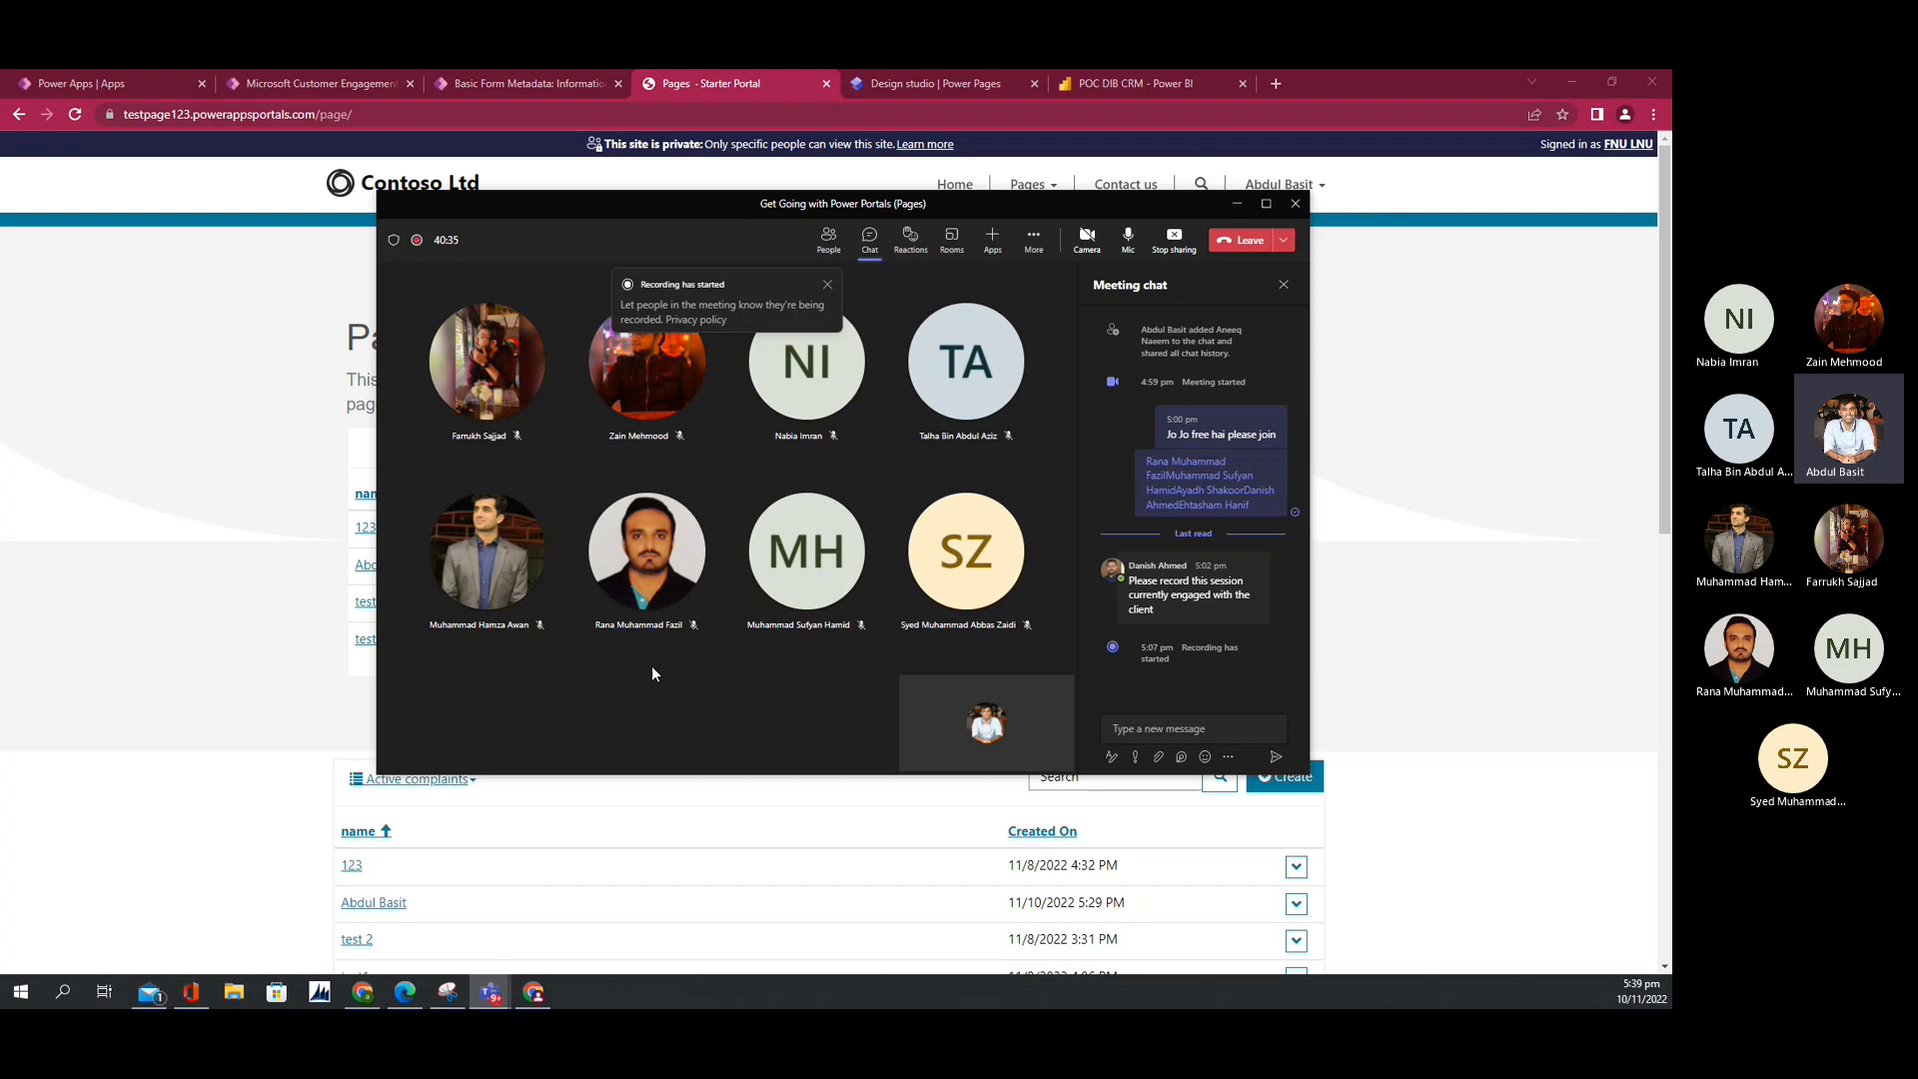
click(275, 718)
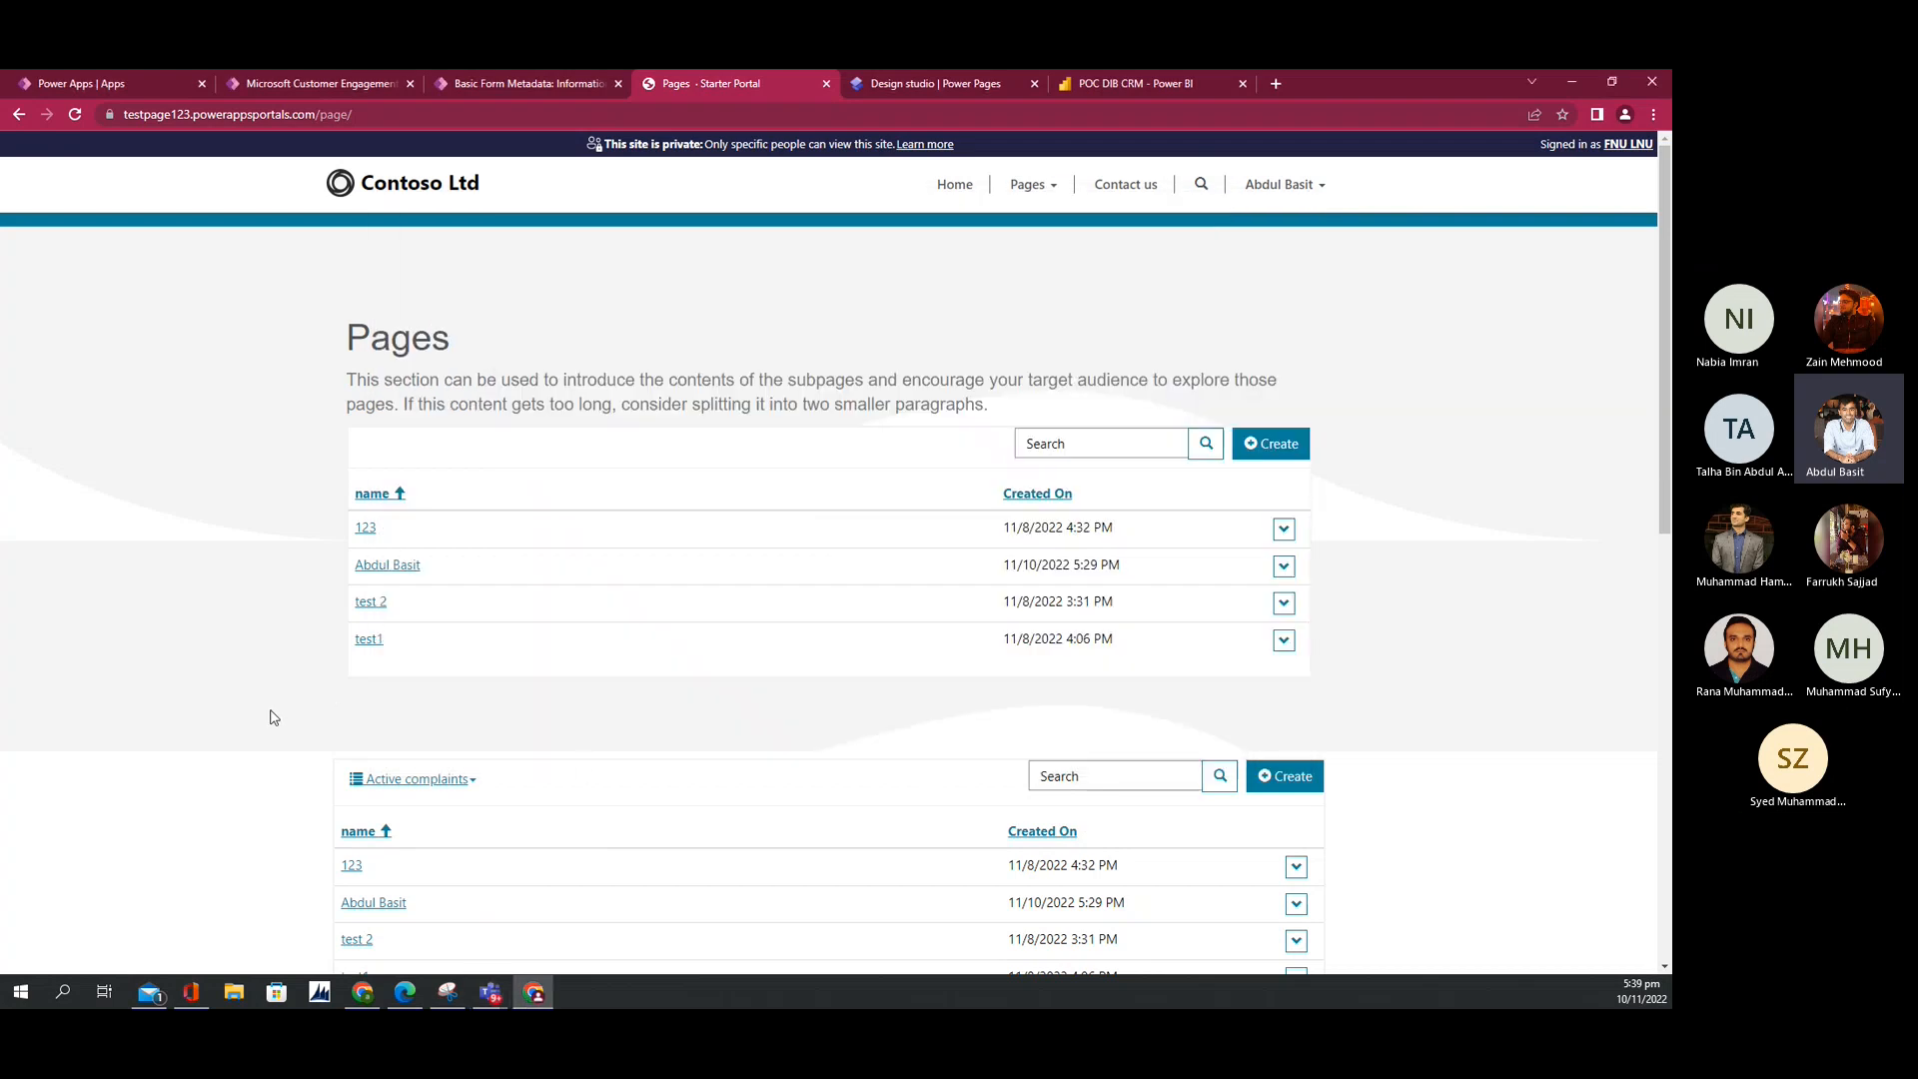
scroll(599, 772, down, 1)
scroll(597, 771, up, 1)
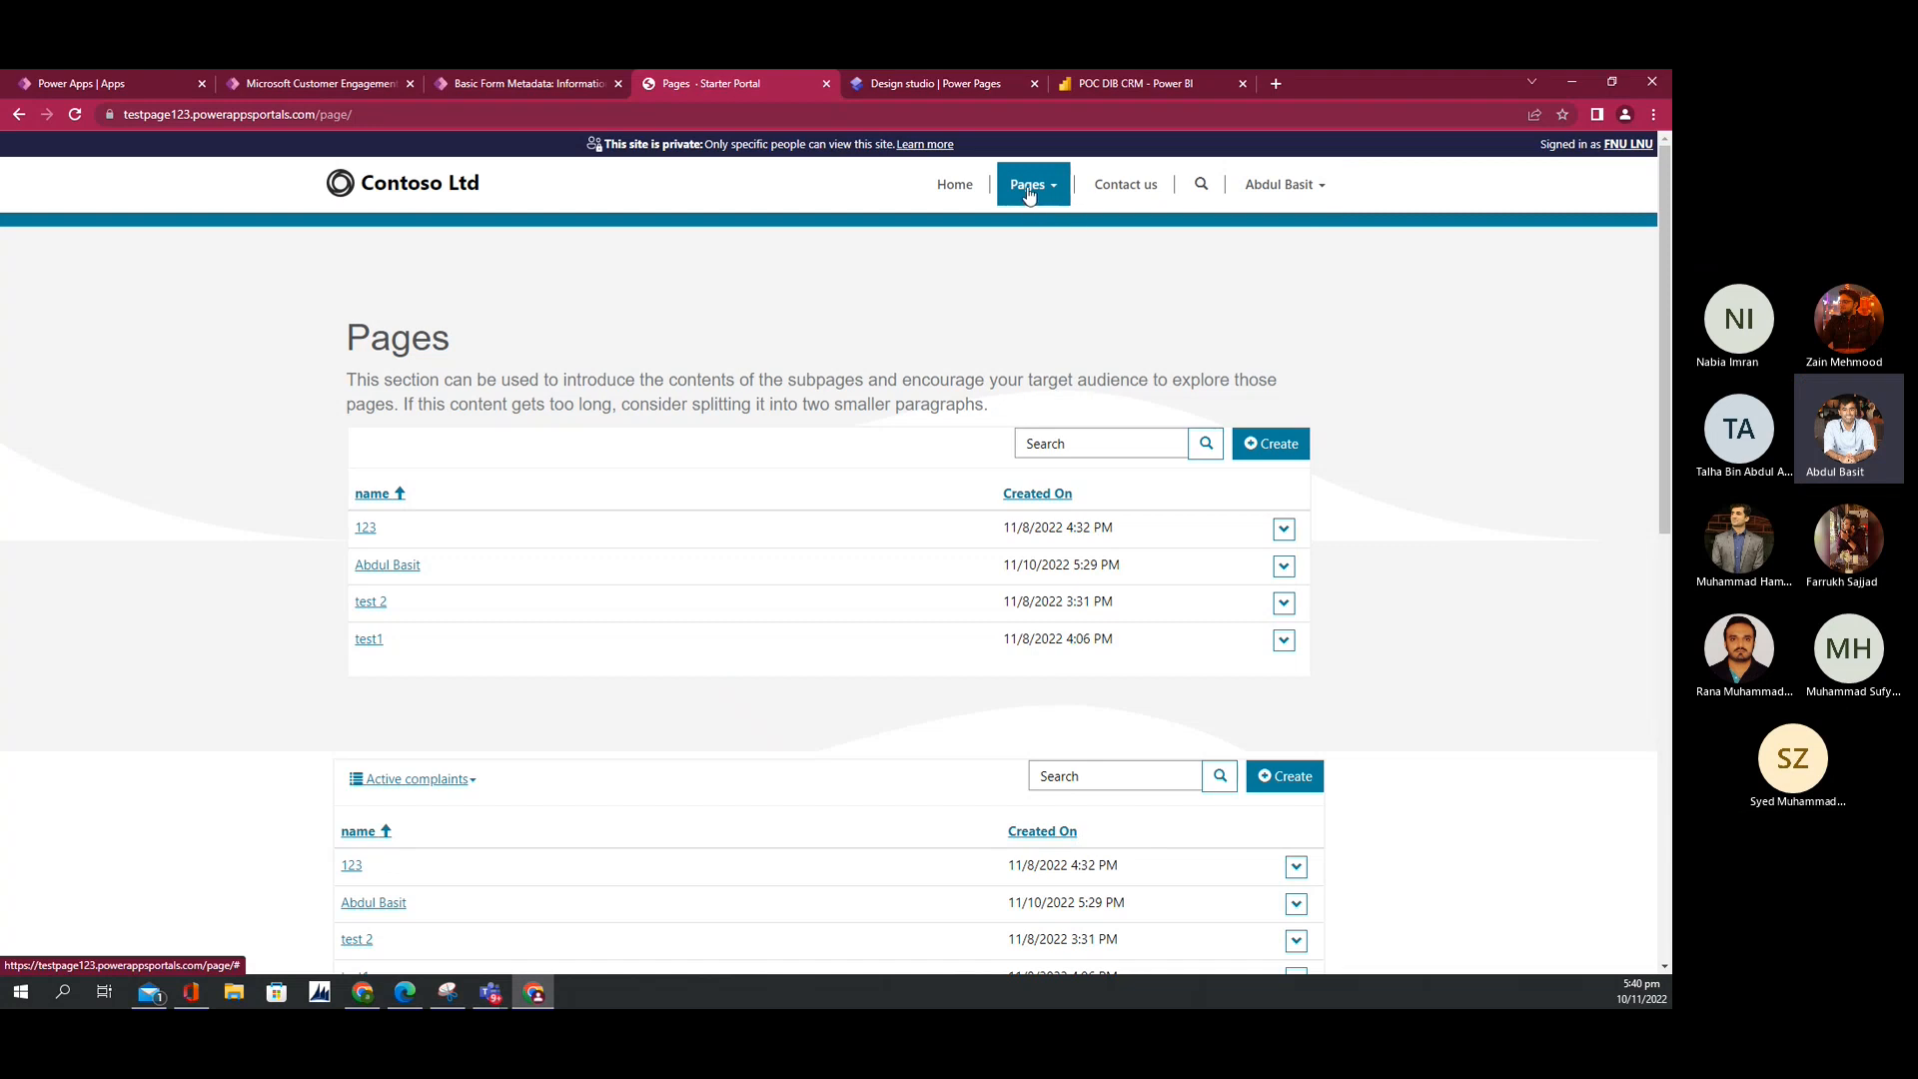
Step: In Web Page Access Control Rules, deactivate the 'Visible to OAuth users' rule and confirm
click(527, 85)
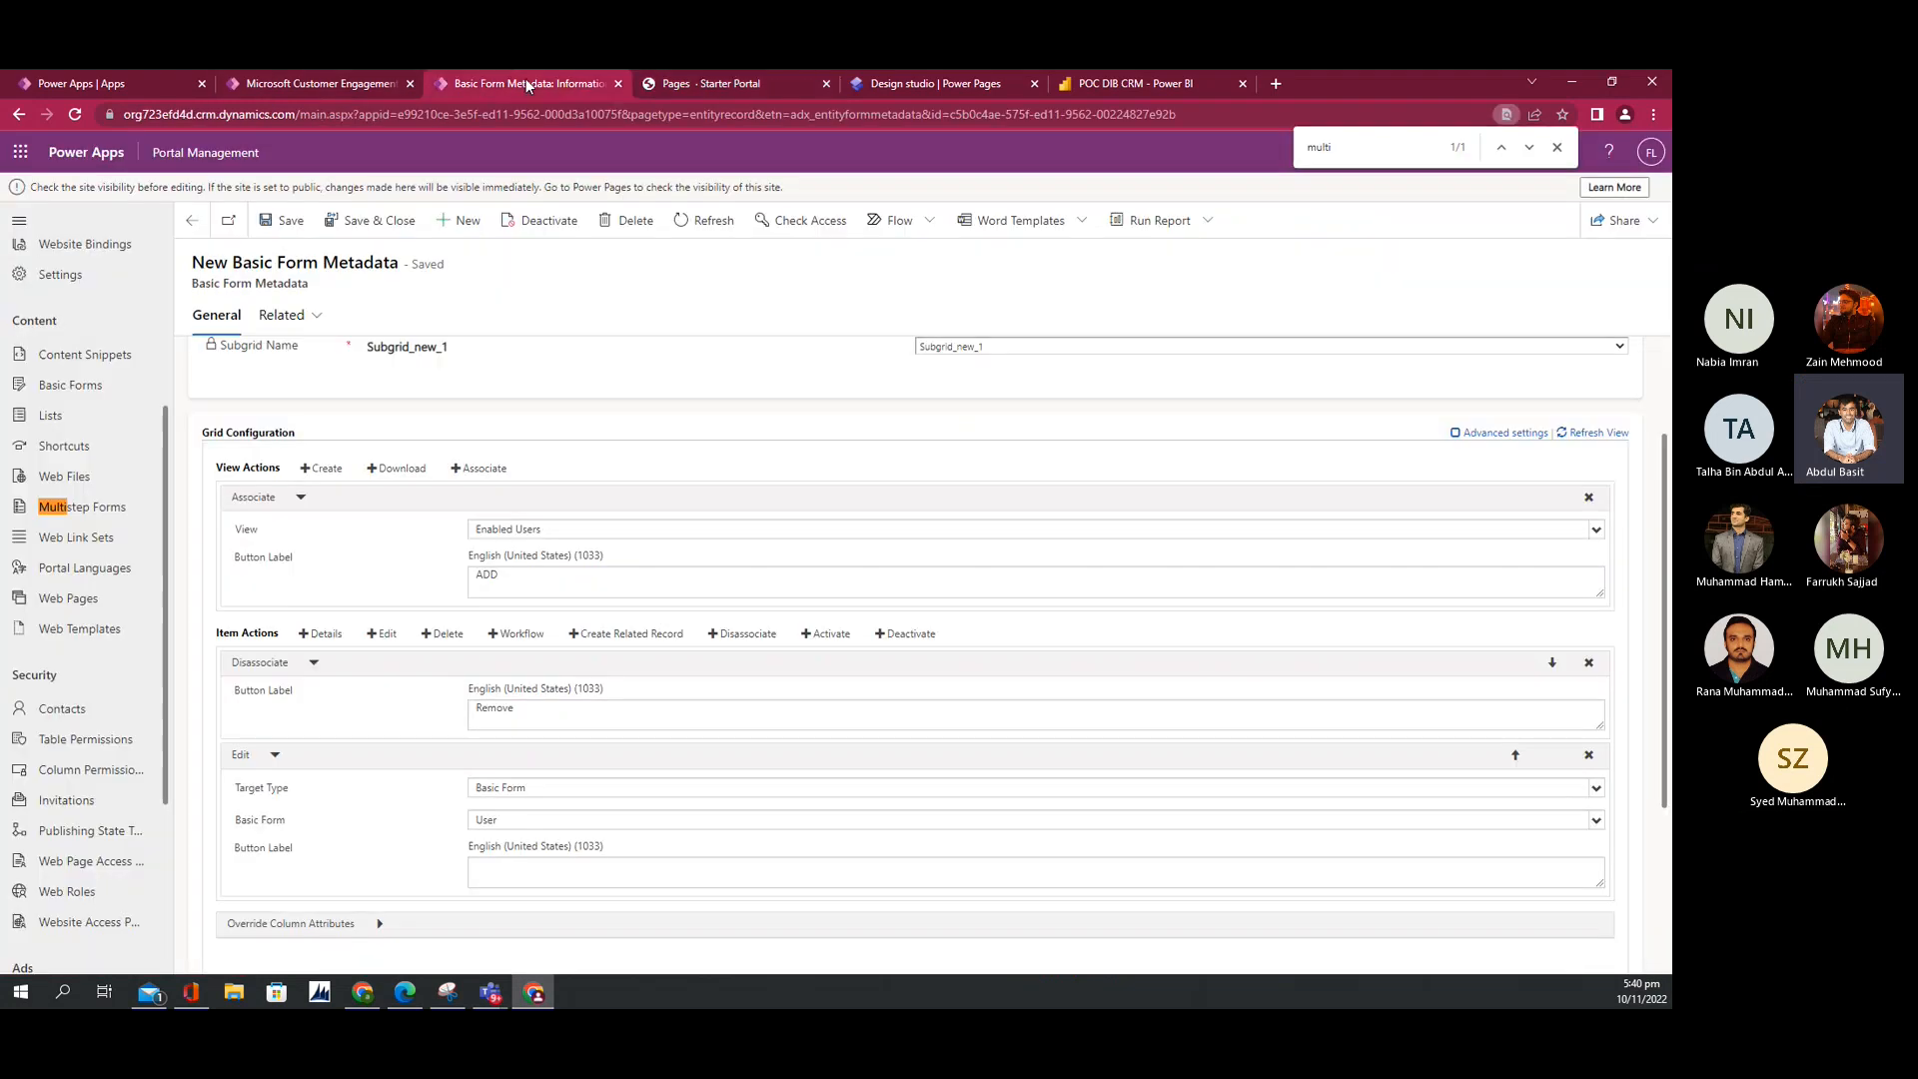
scroll(38, 618, down, 1)
scroll(38, 618, down, 2)
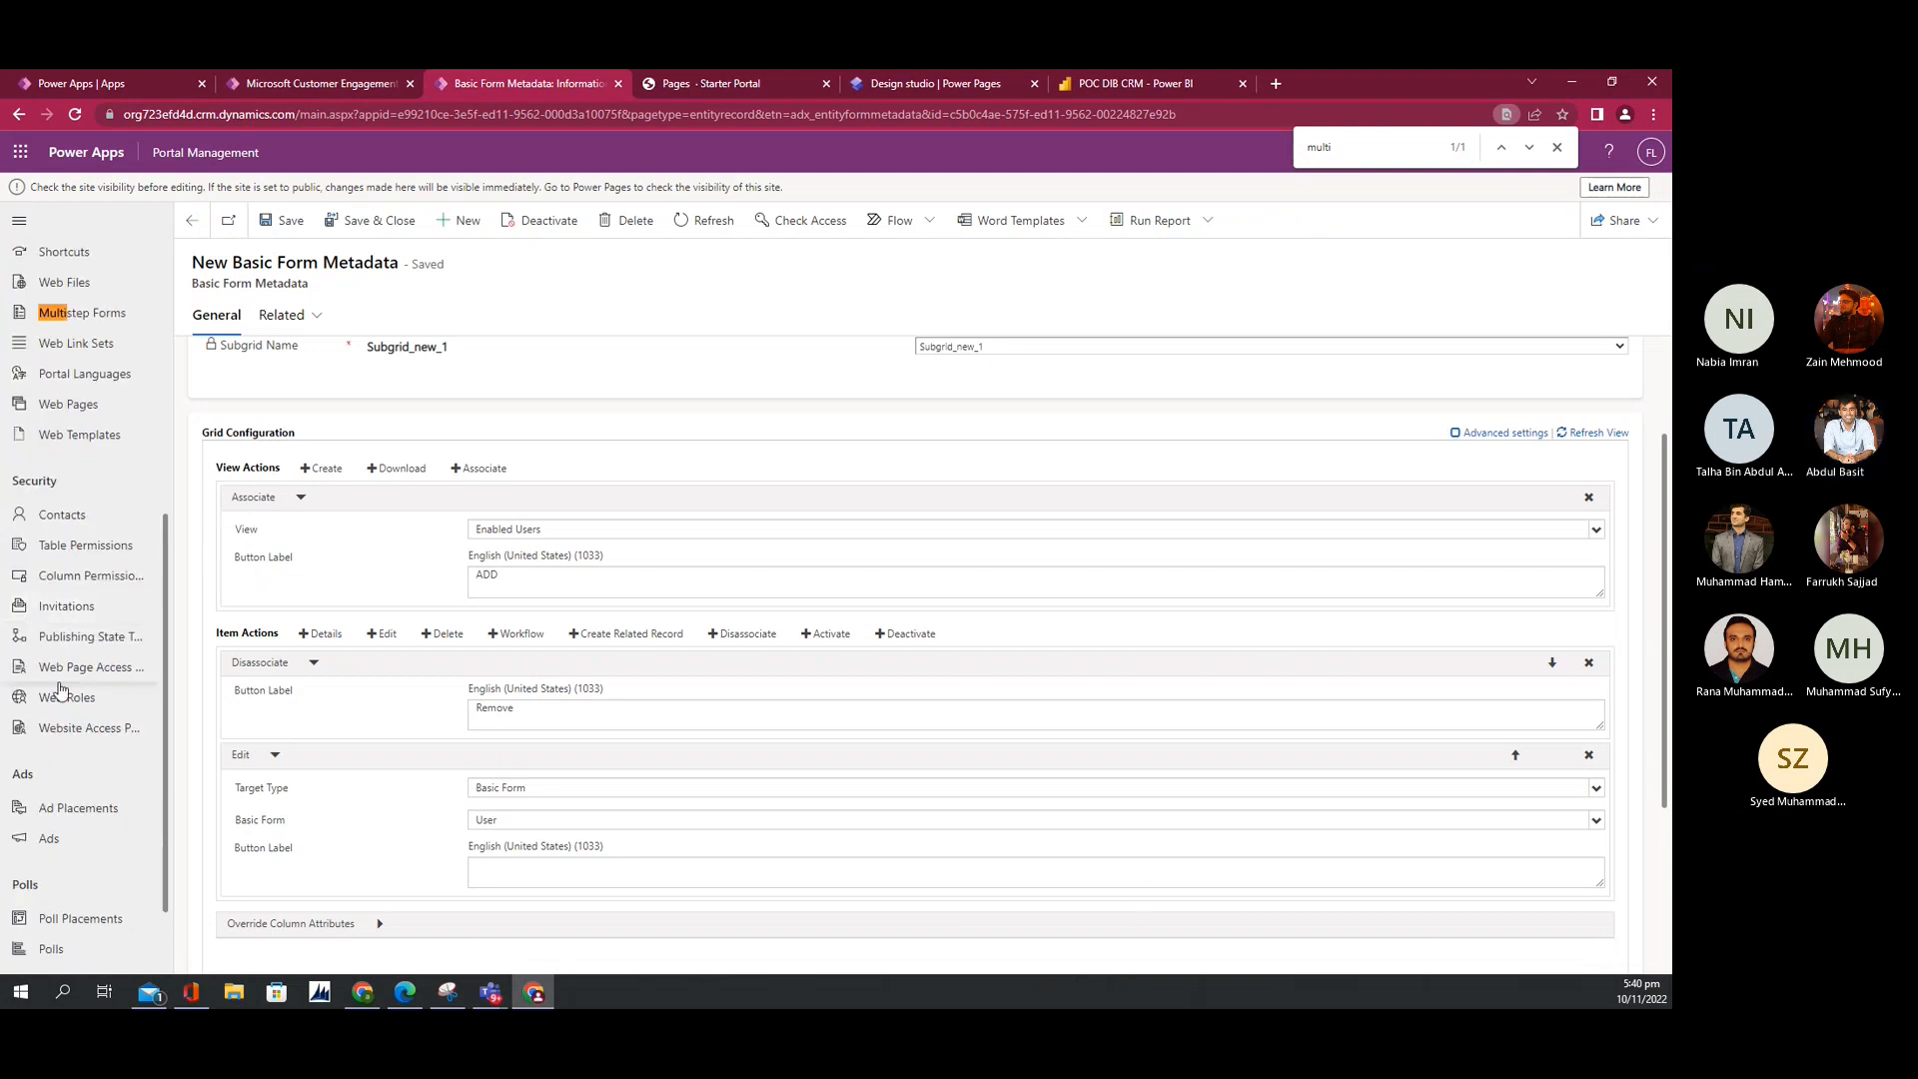
click(69, 667)
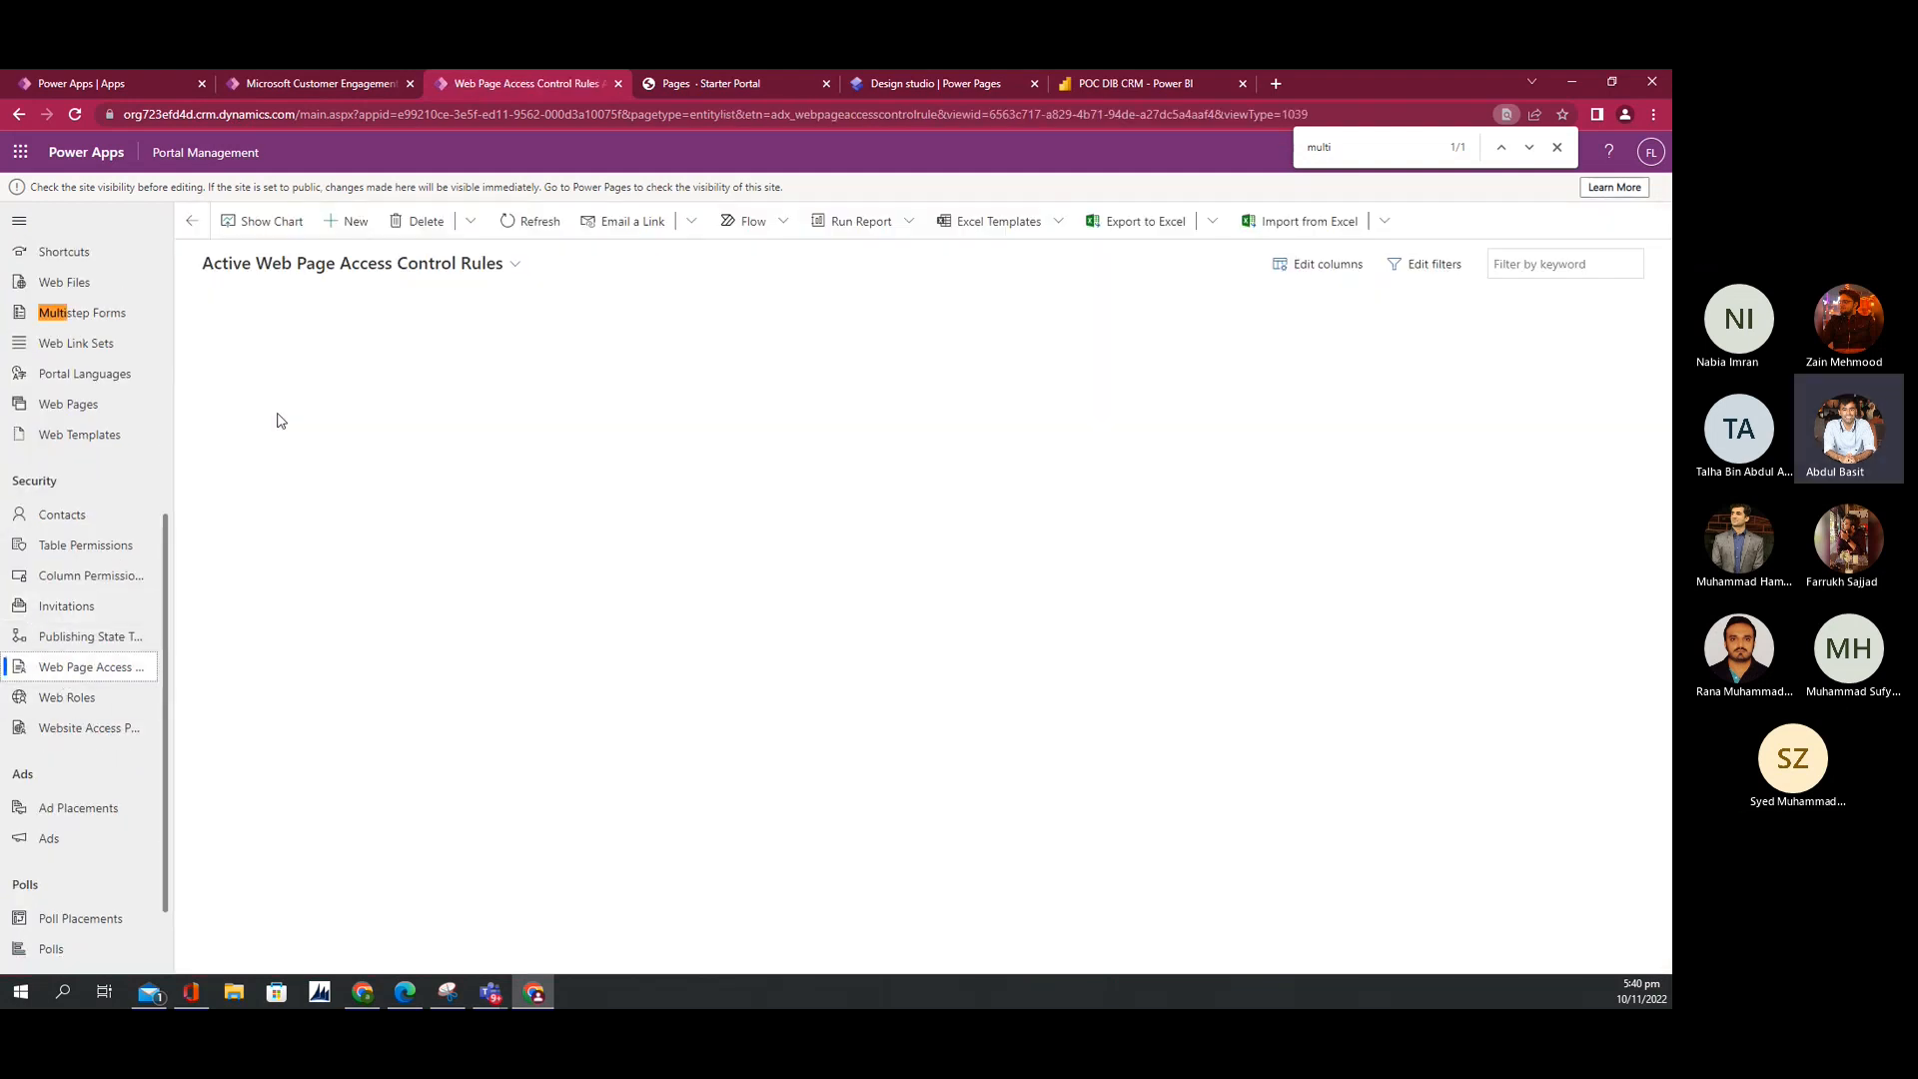
click(198, 416)
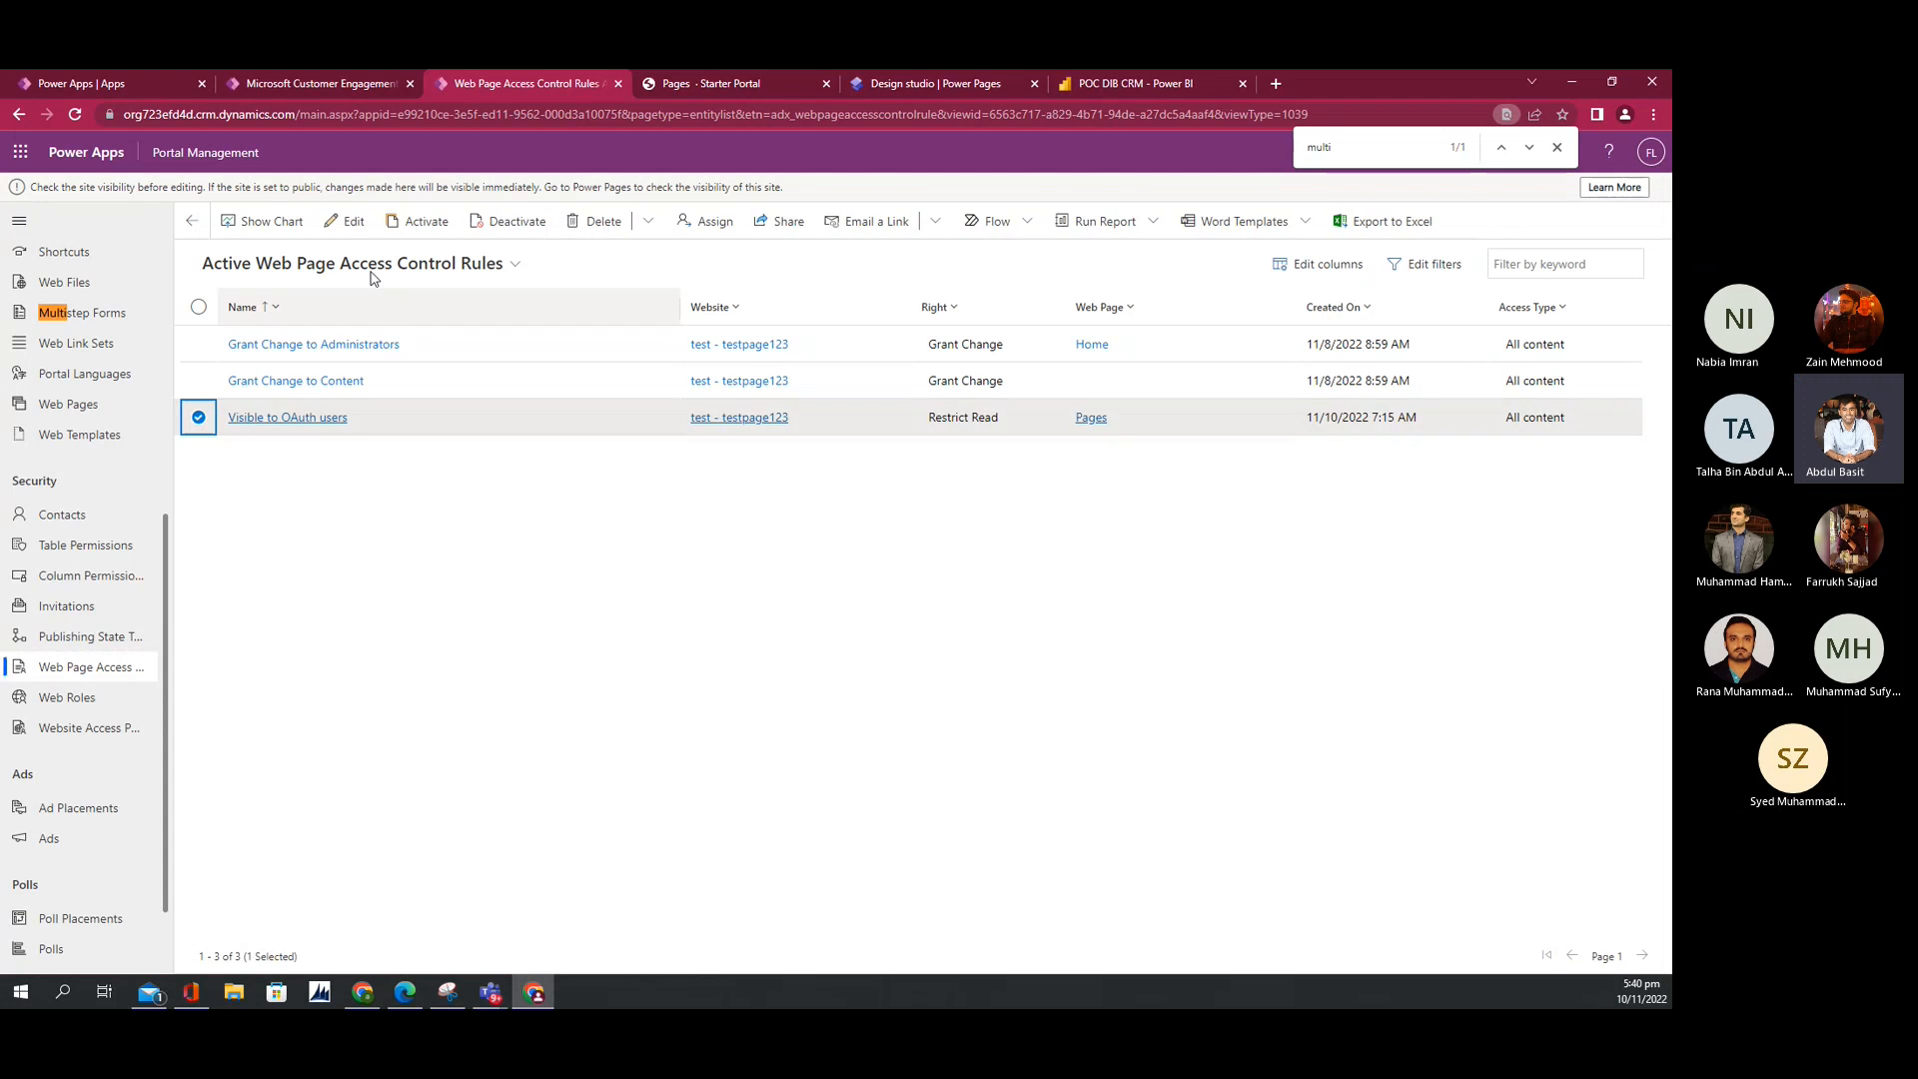
click(464, 221)
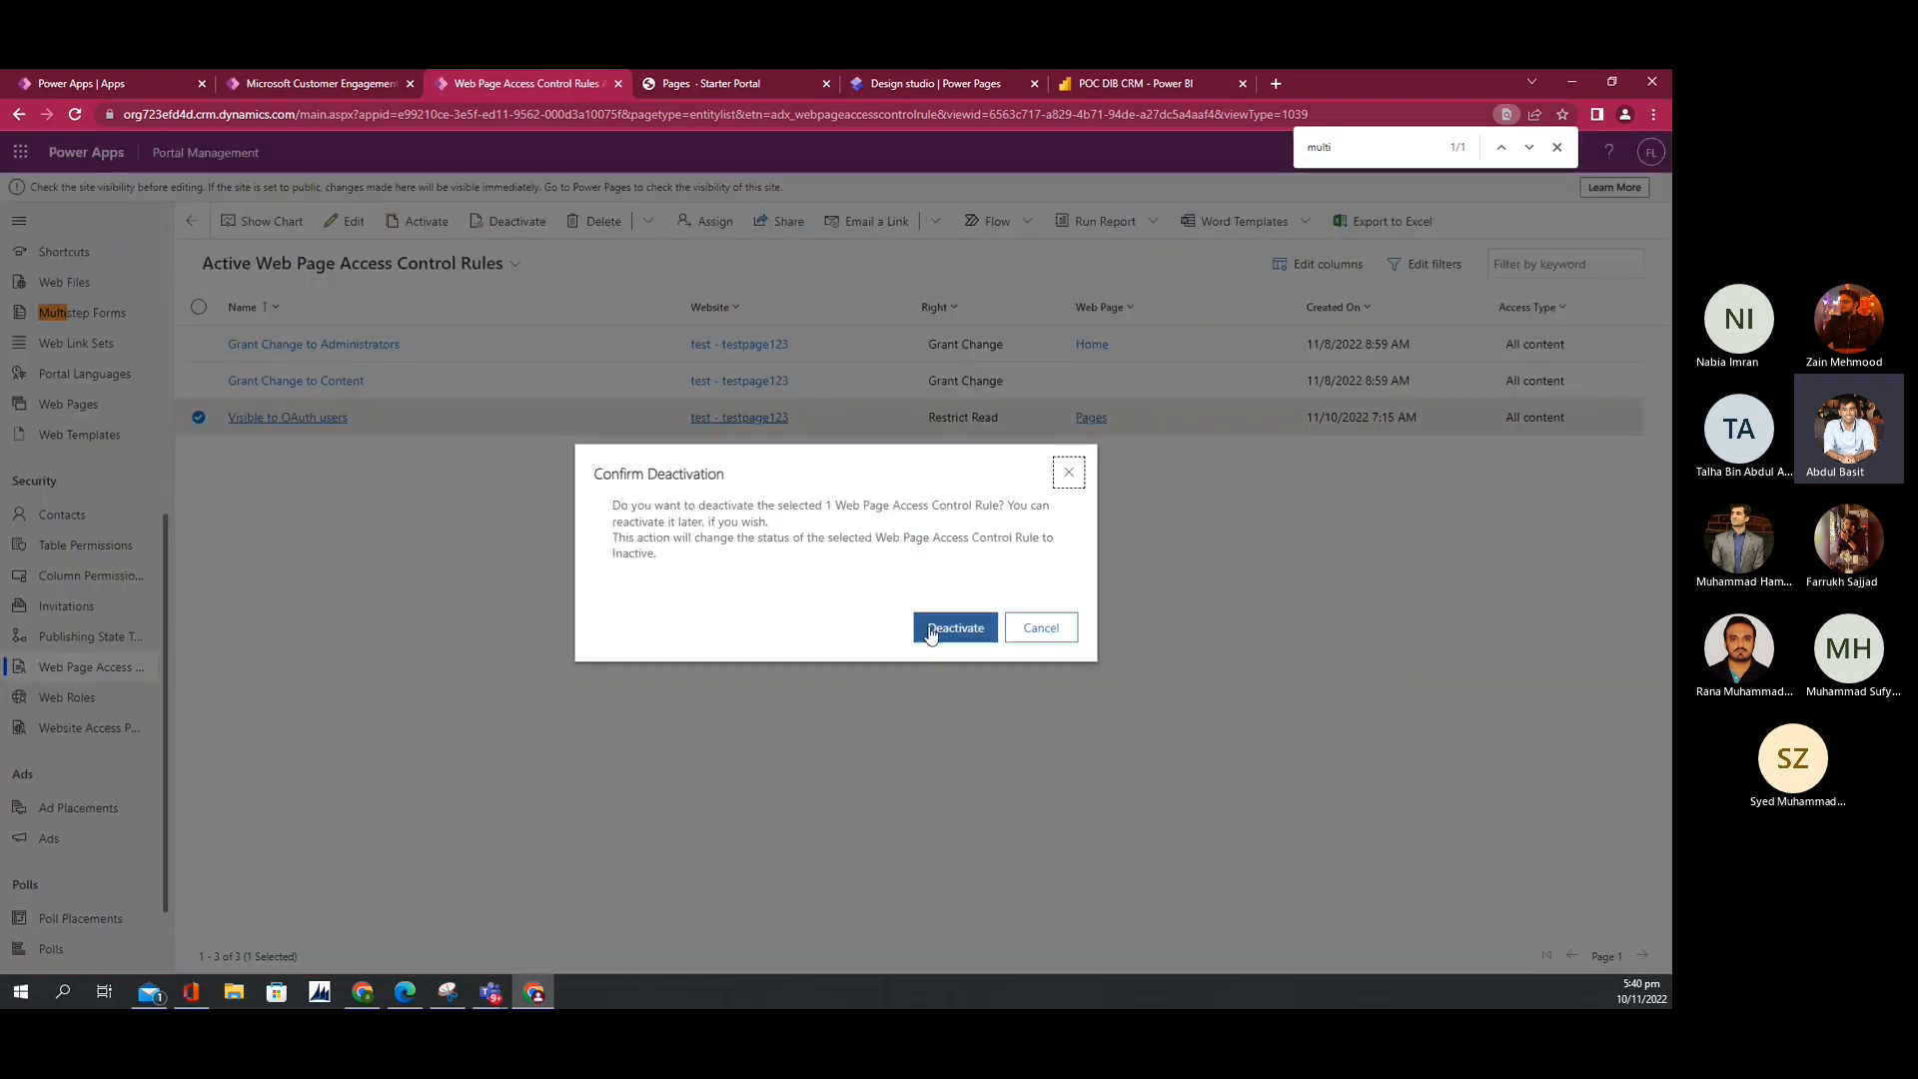
click(924, 627)
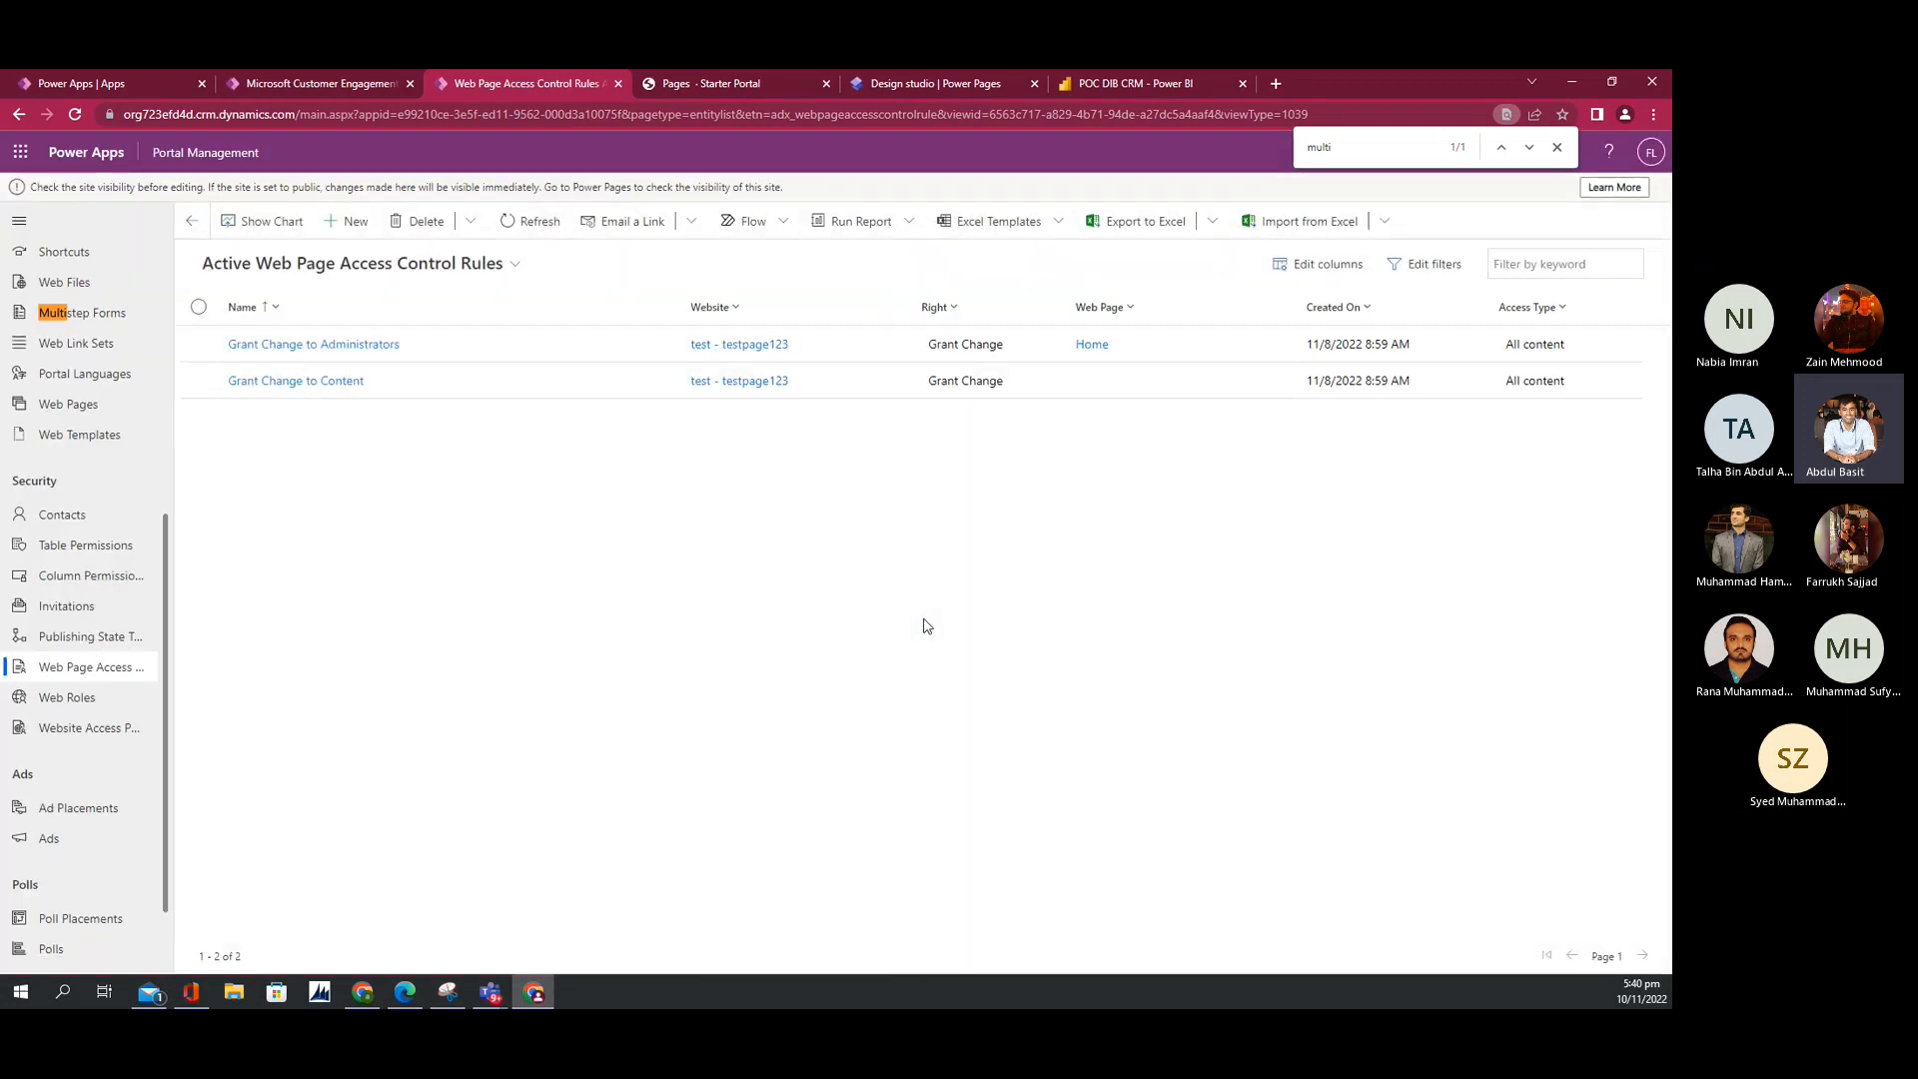
Step: Reload the portal page and sign out of the user account
click(740, 88)
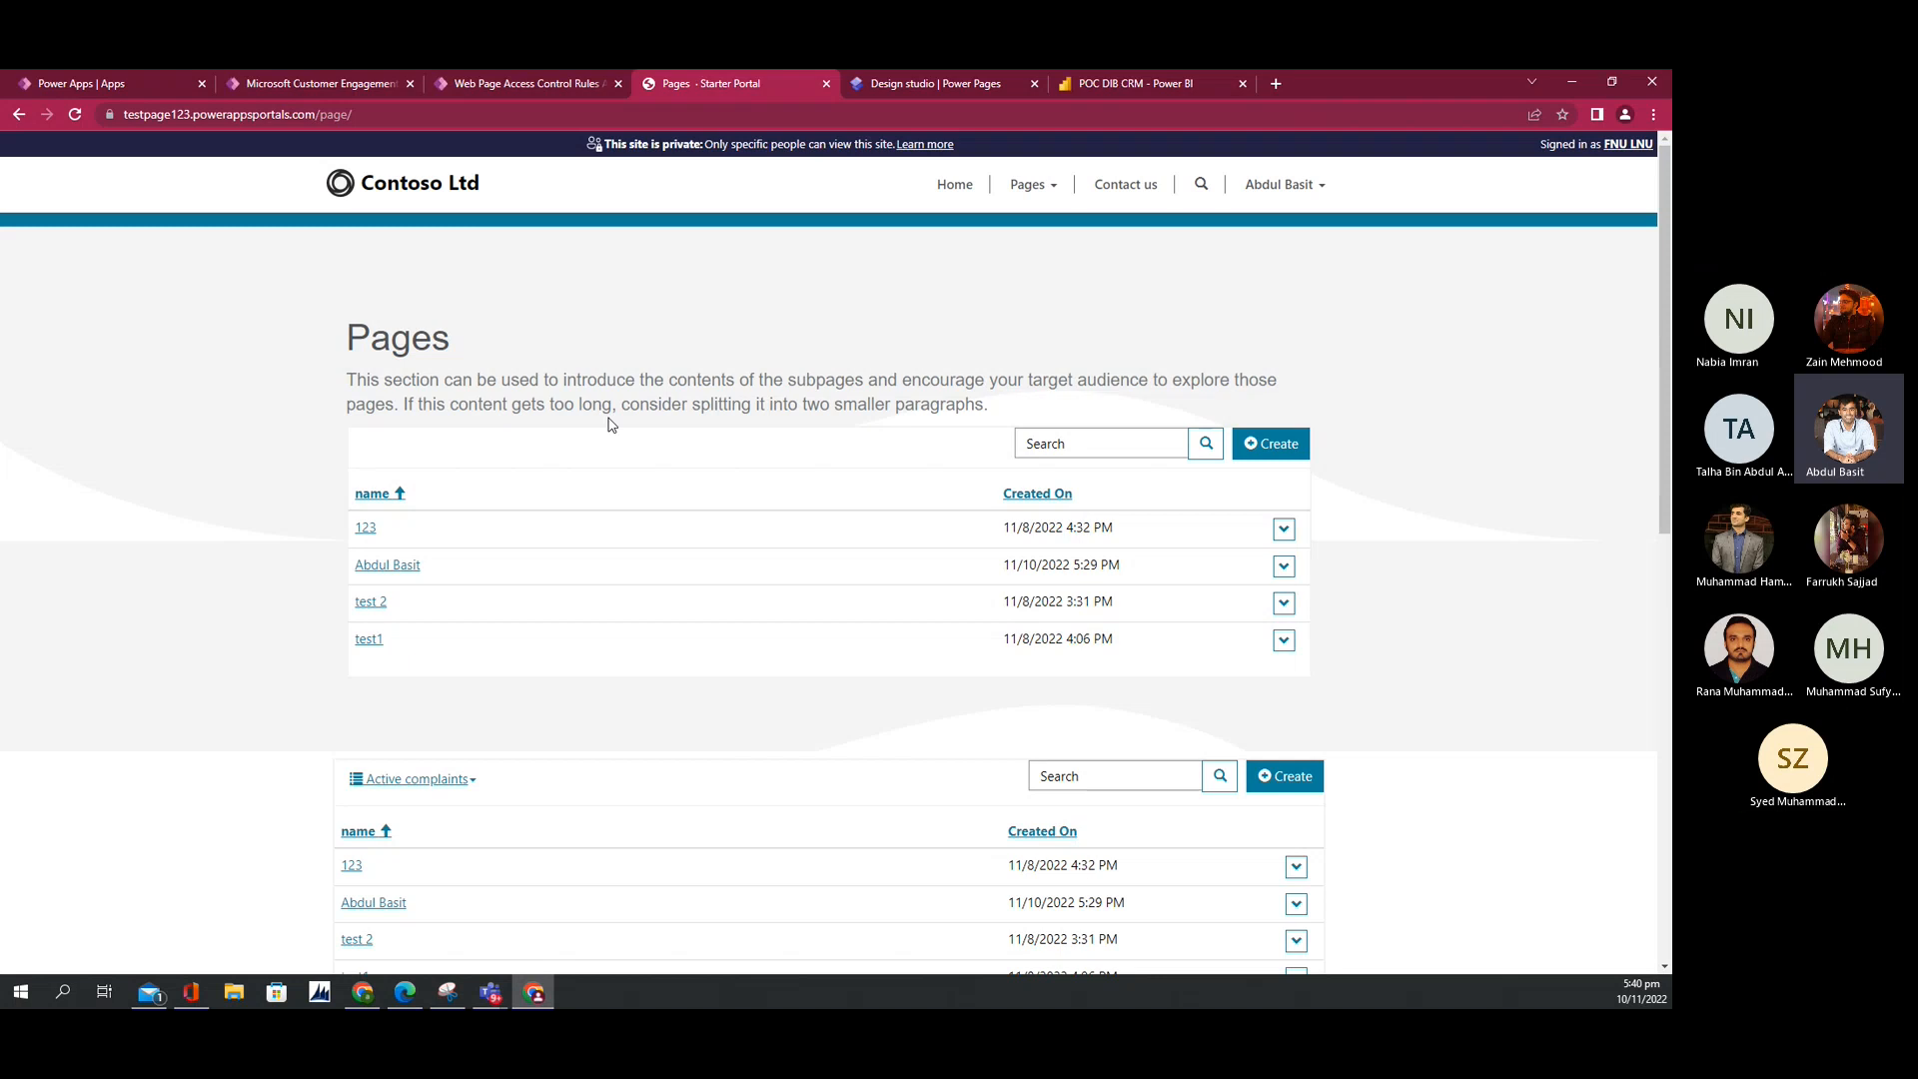
key(F5)
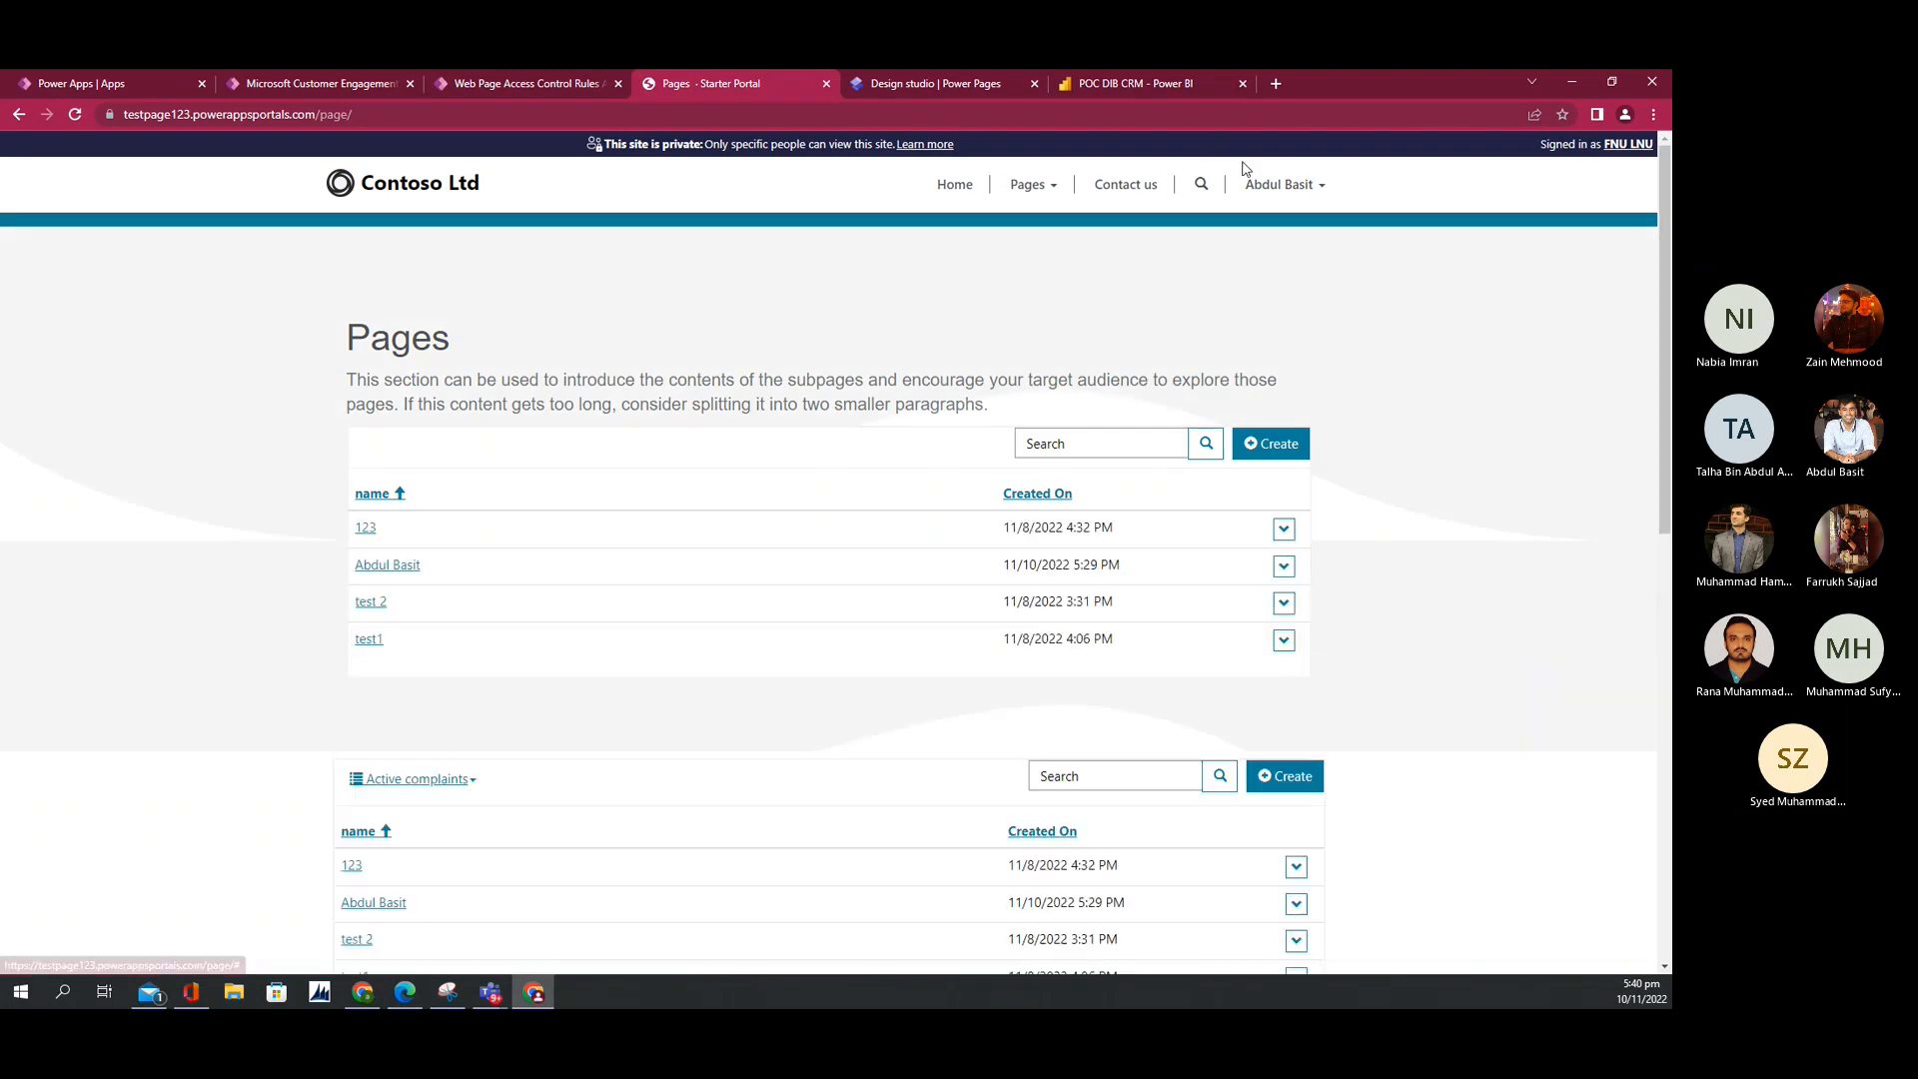
click(1281, 185)
click(1259, 279)
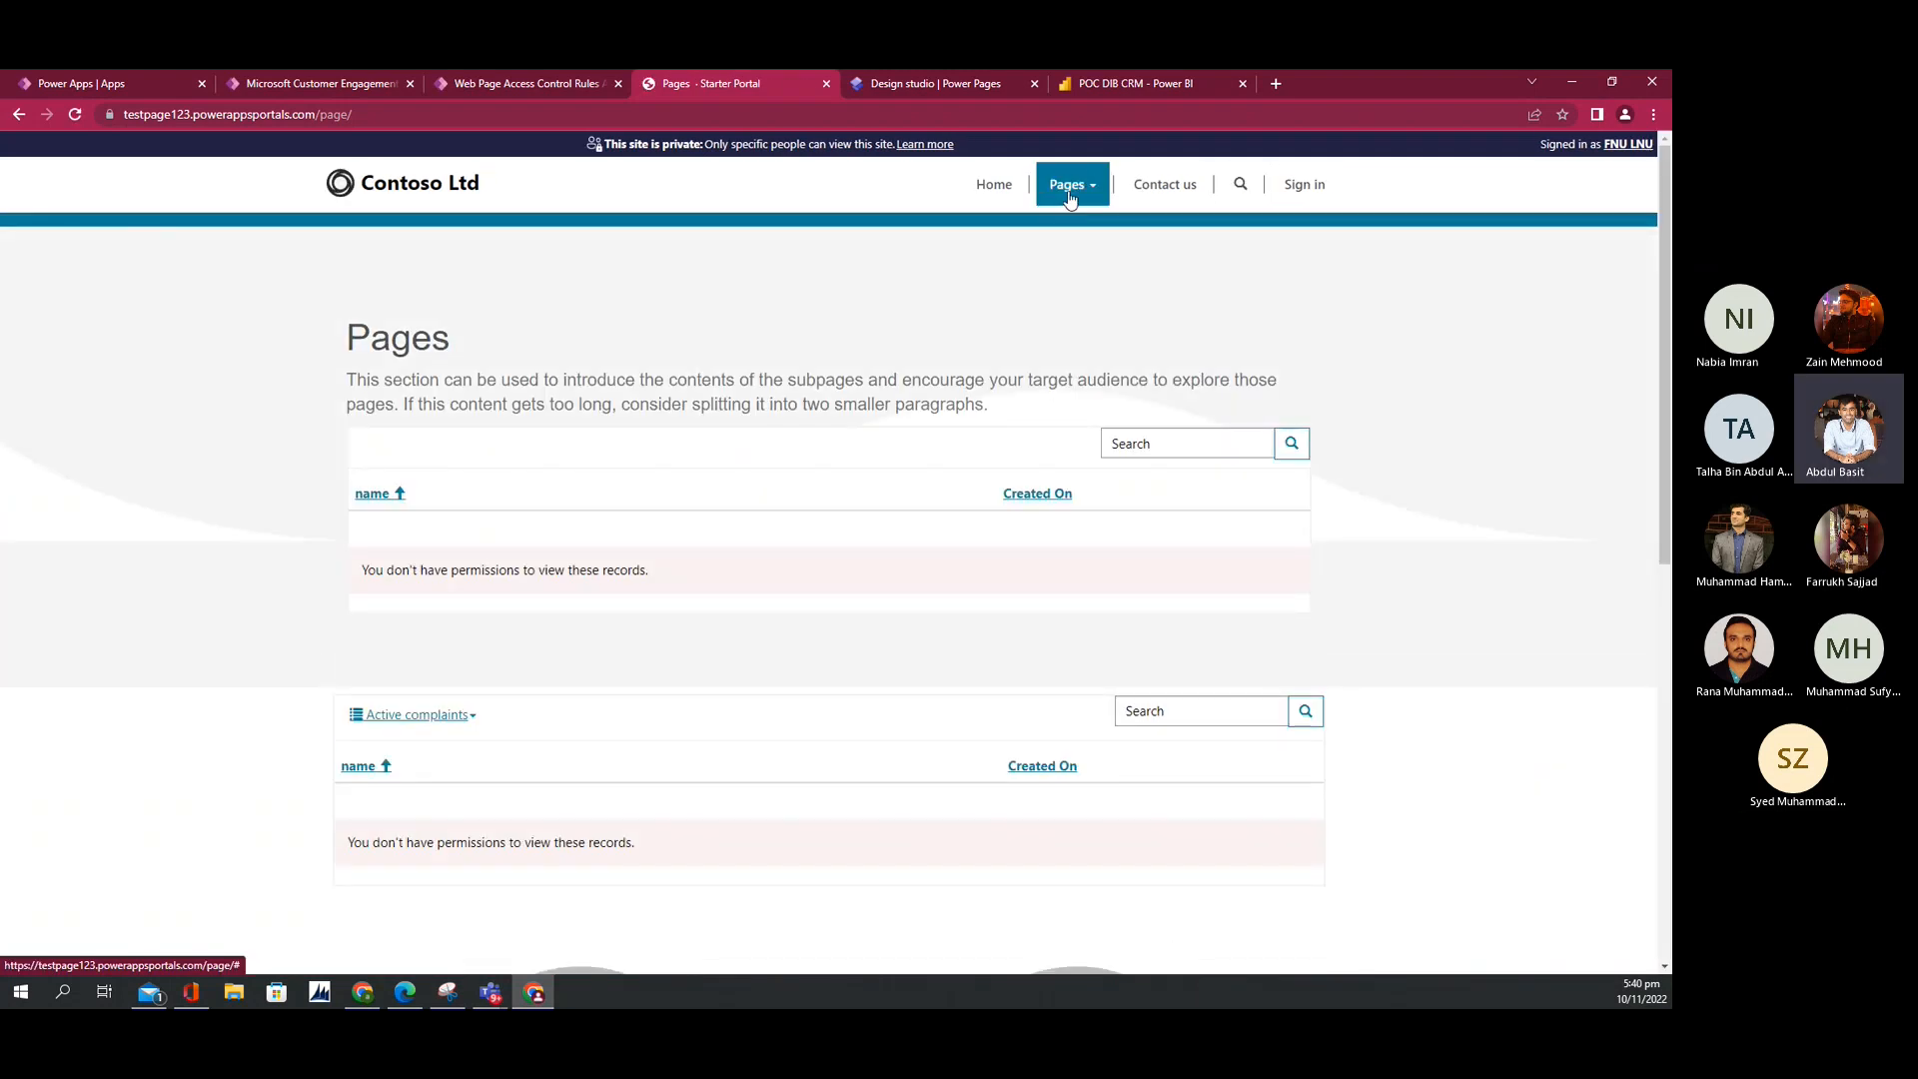
Step: Check that the Pages lists now report no permission to view records
click(1065, 189)
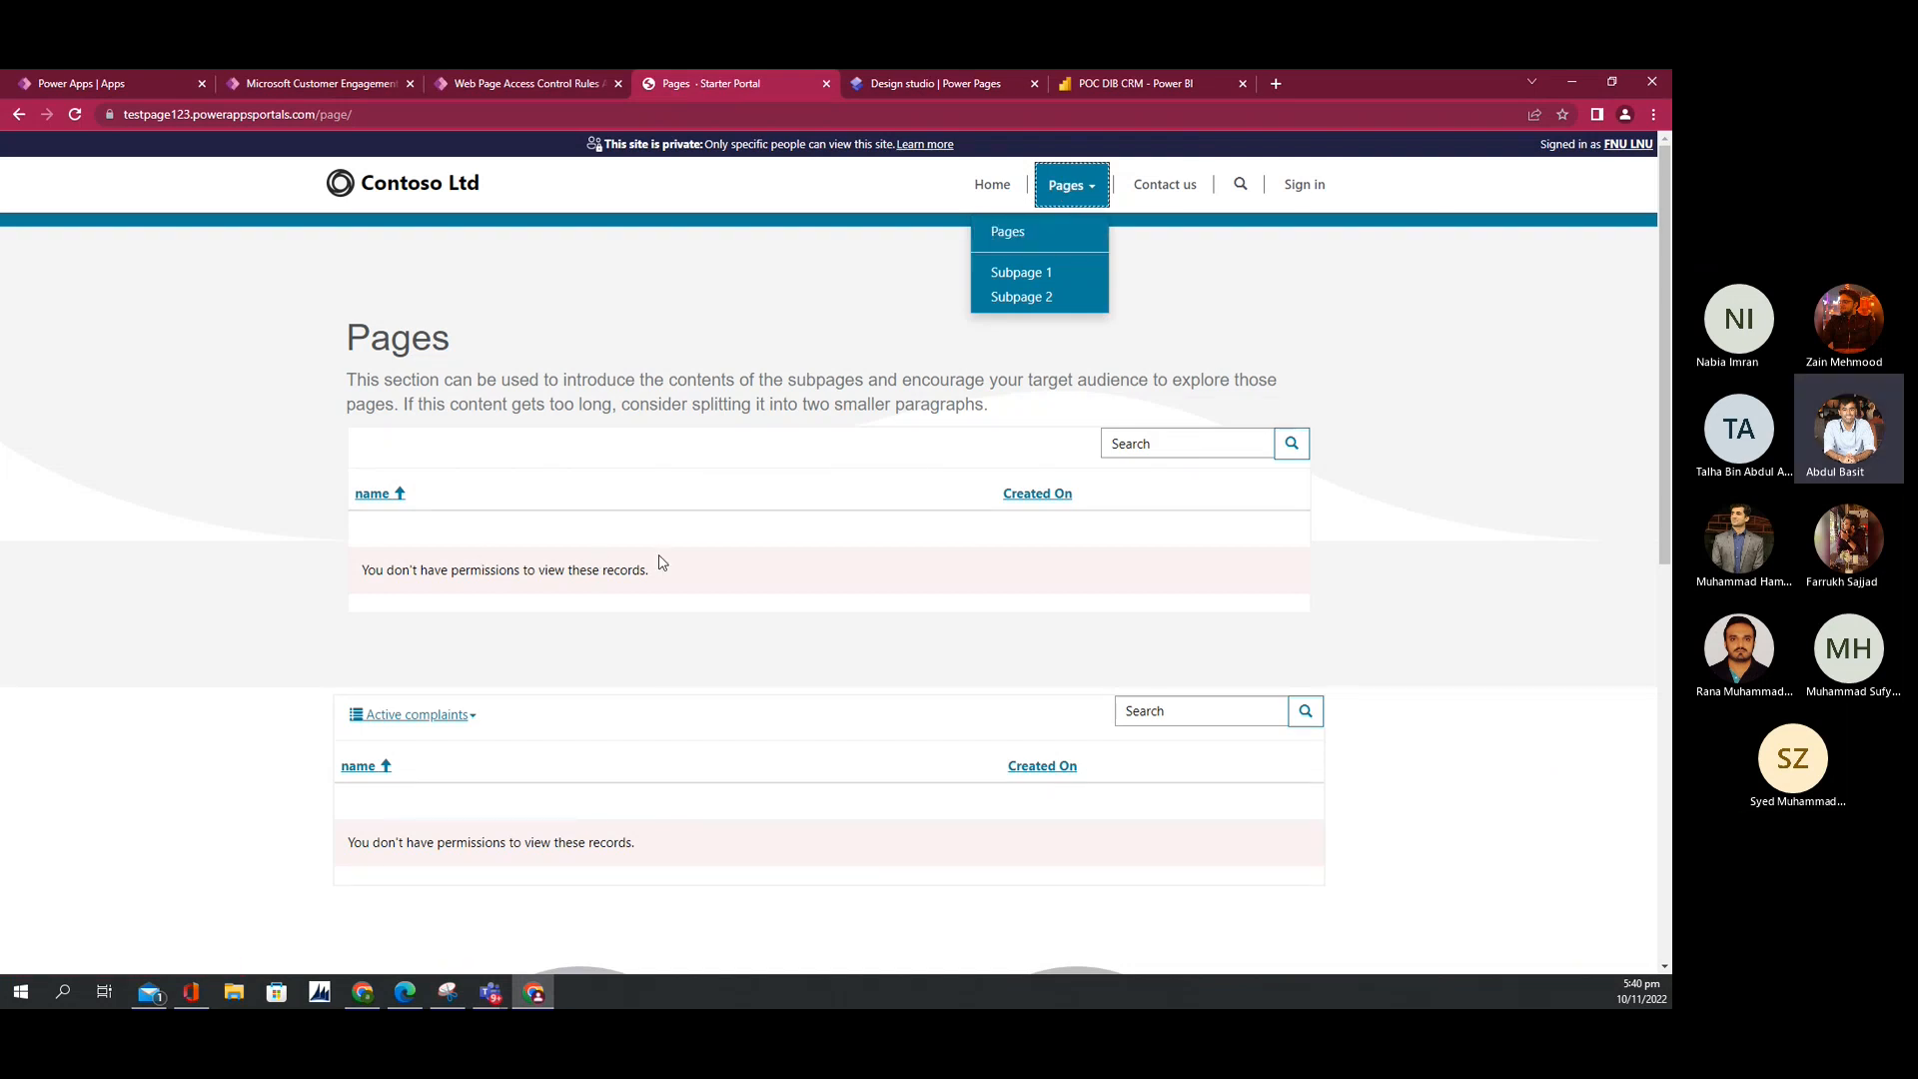
drag(659, 567, 362, 580)
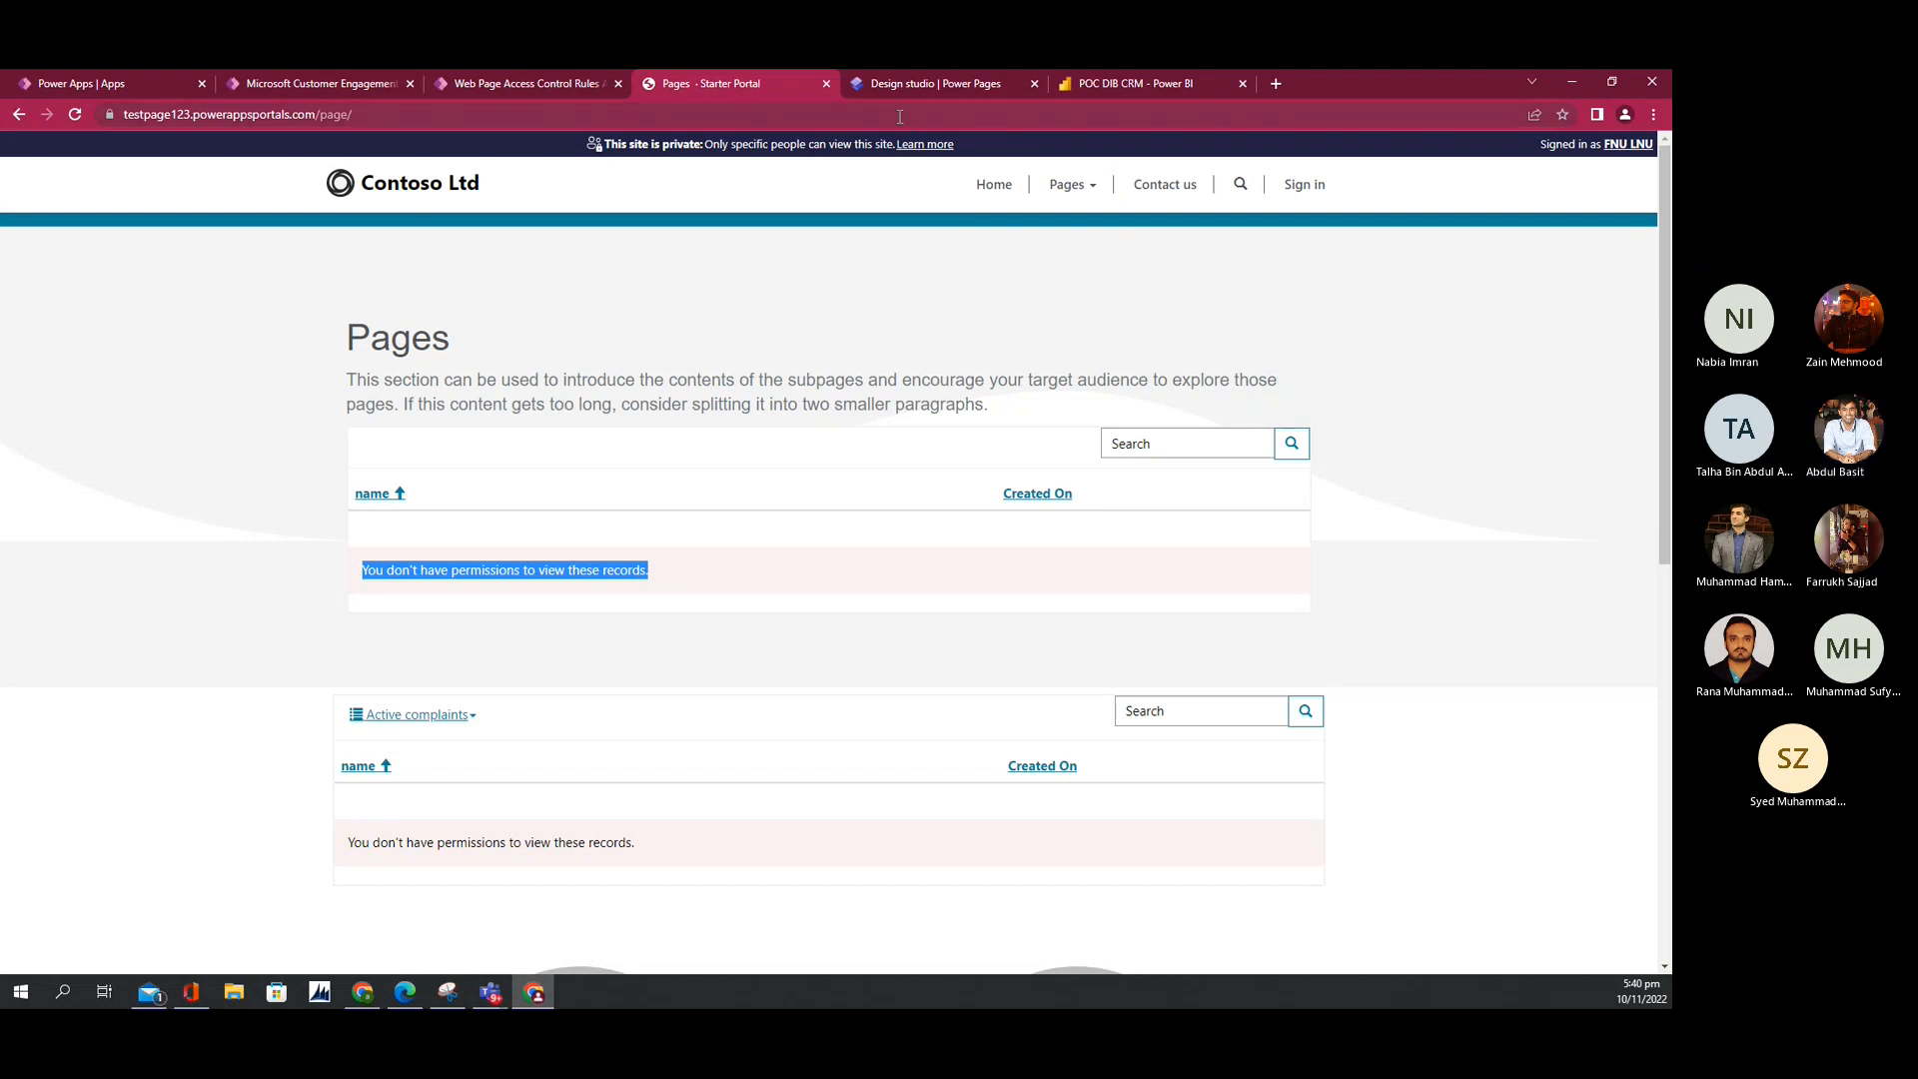
click(879, 90)
Step: Open the Complaints entry in the site set-up's table permissions list
click(36, 388)
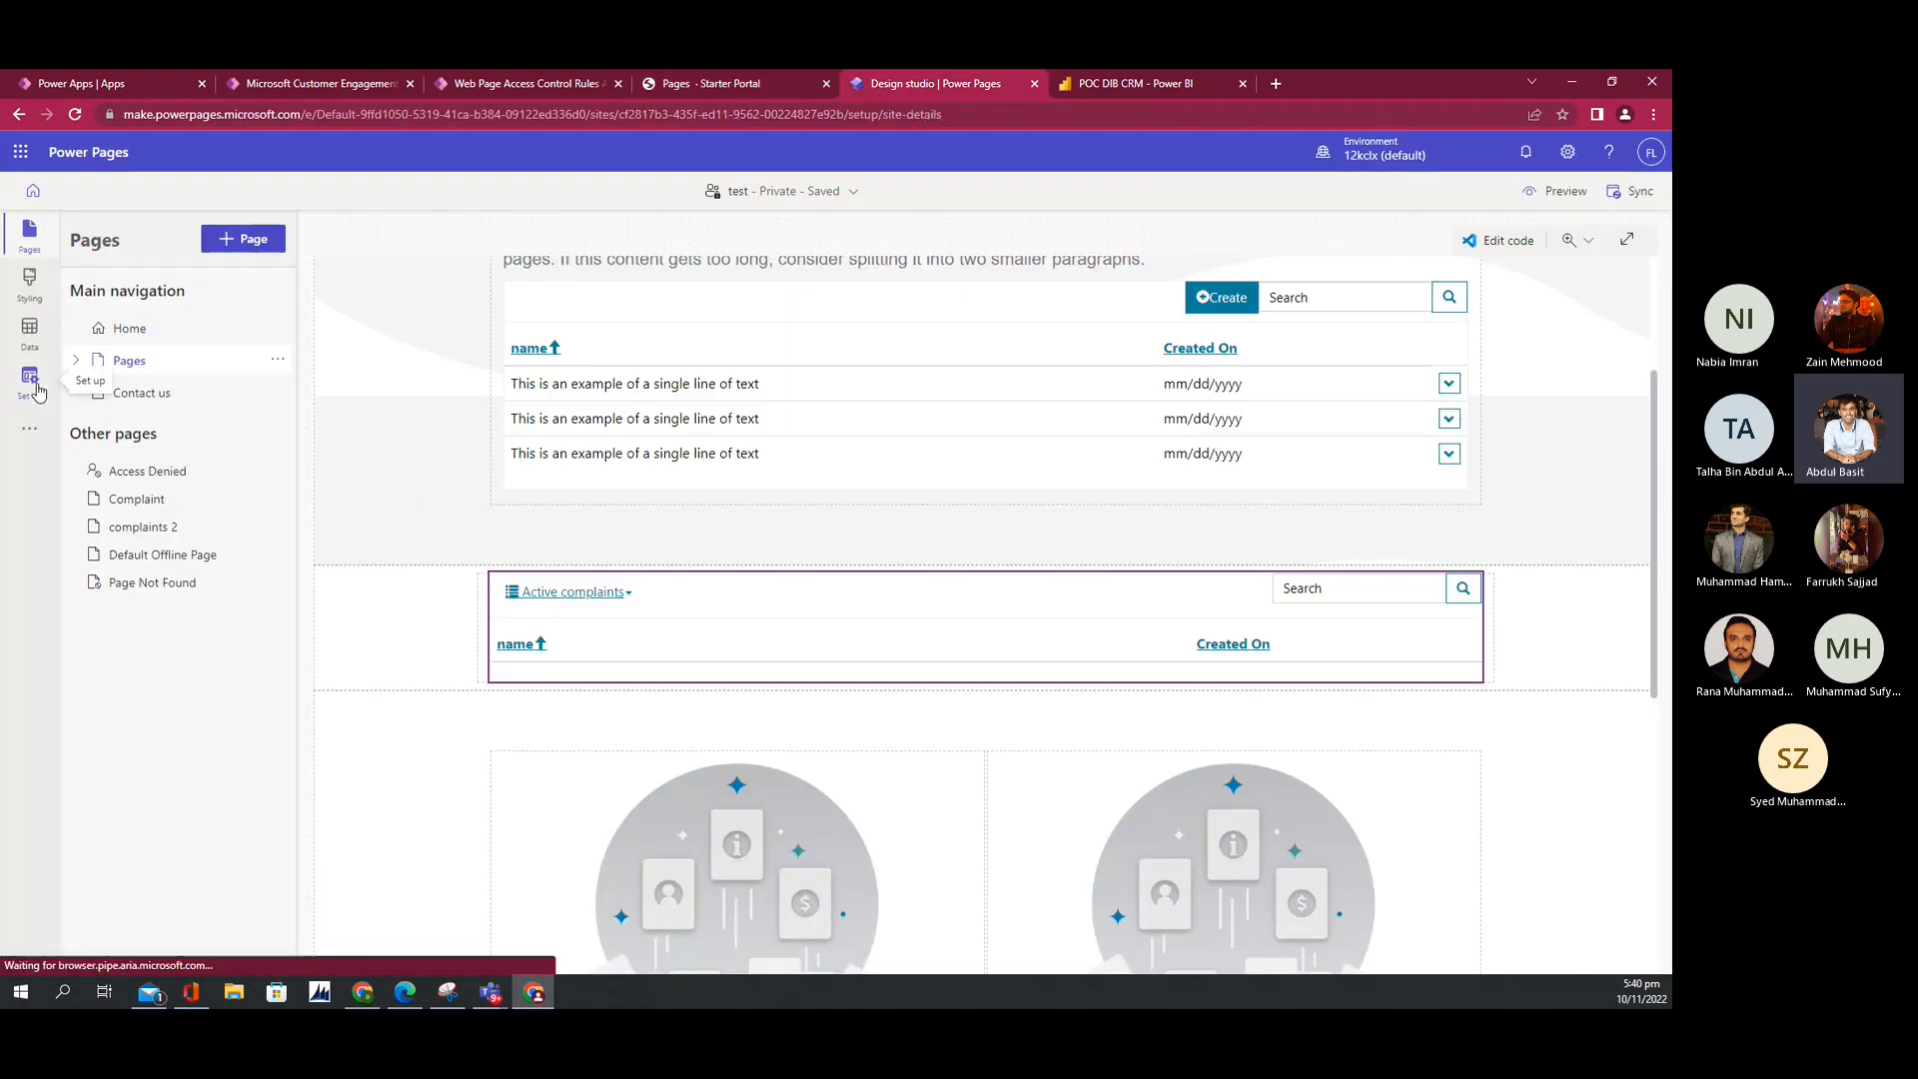
click(28, 270)
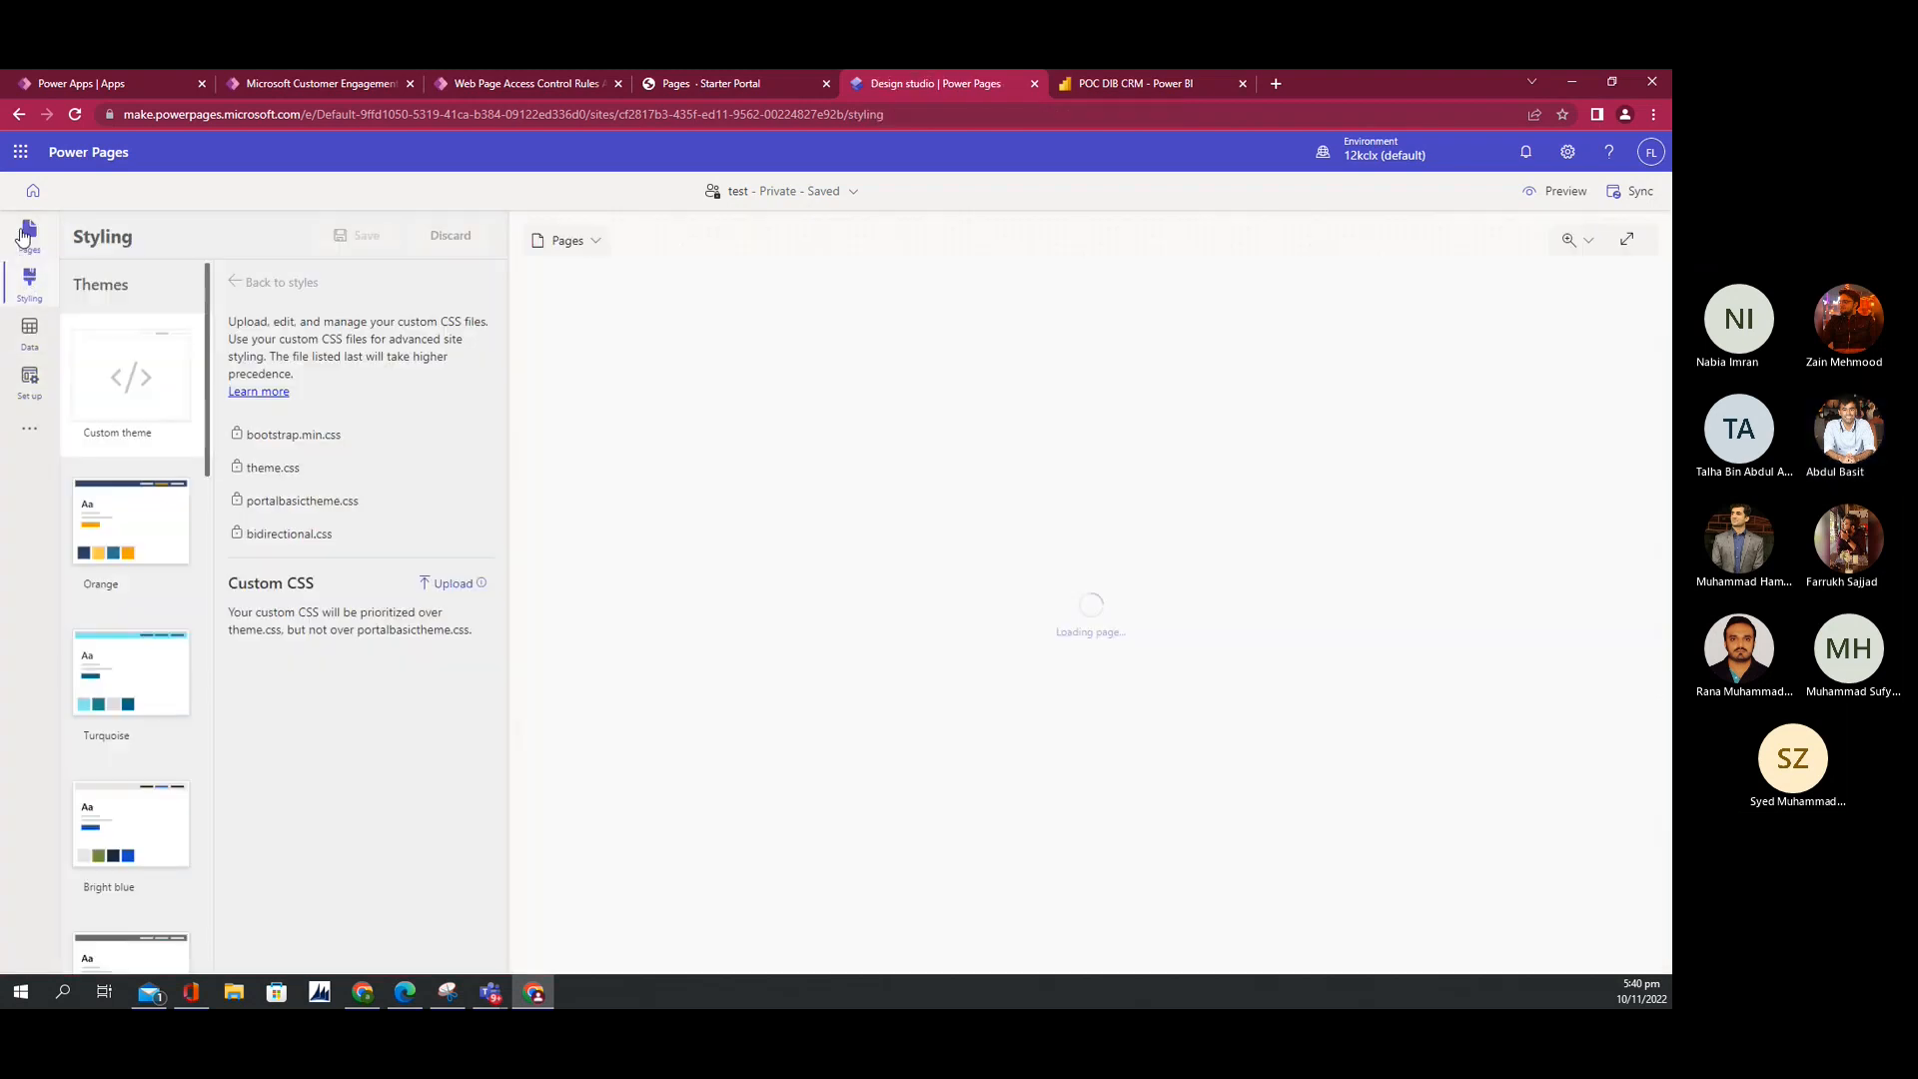
click(27, 235)
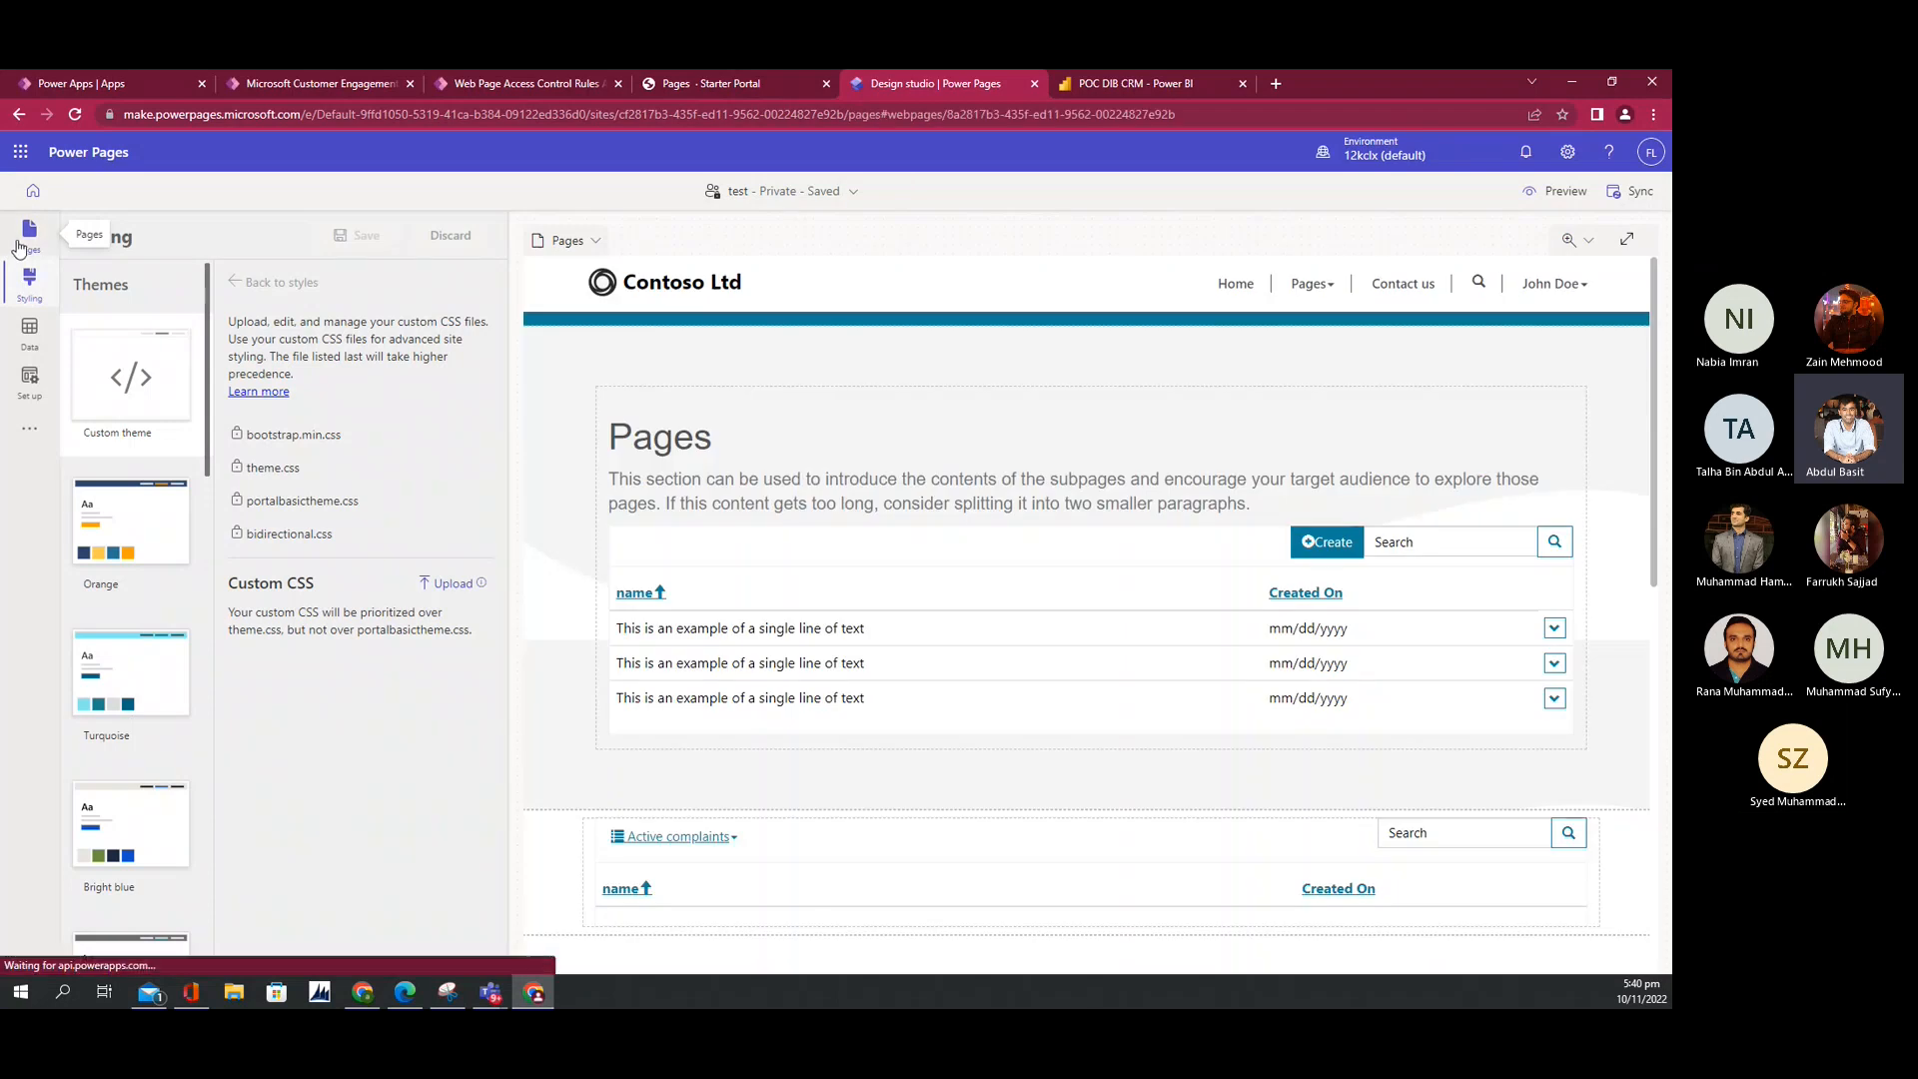
click(29, 380)
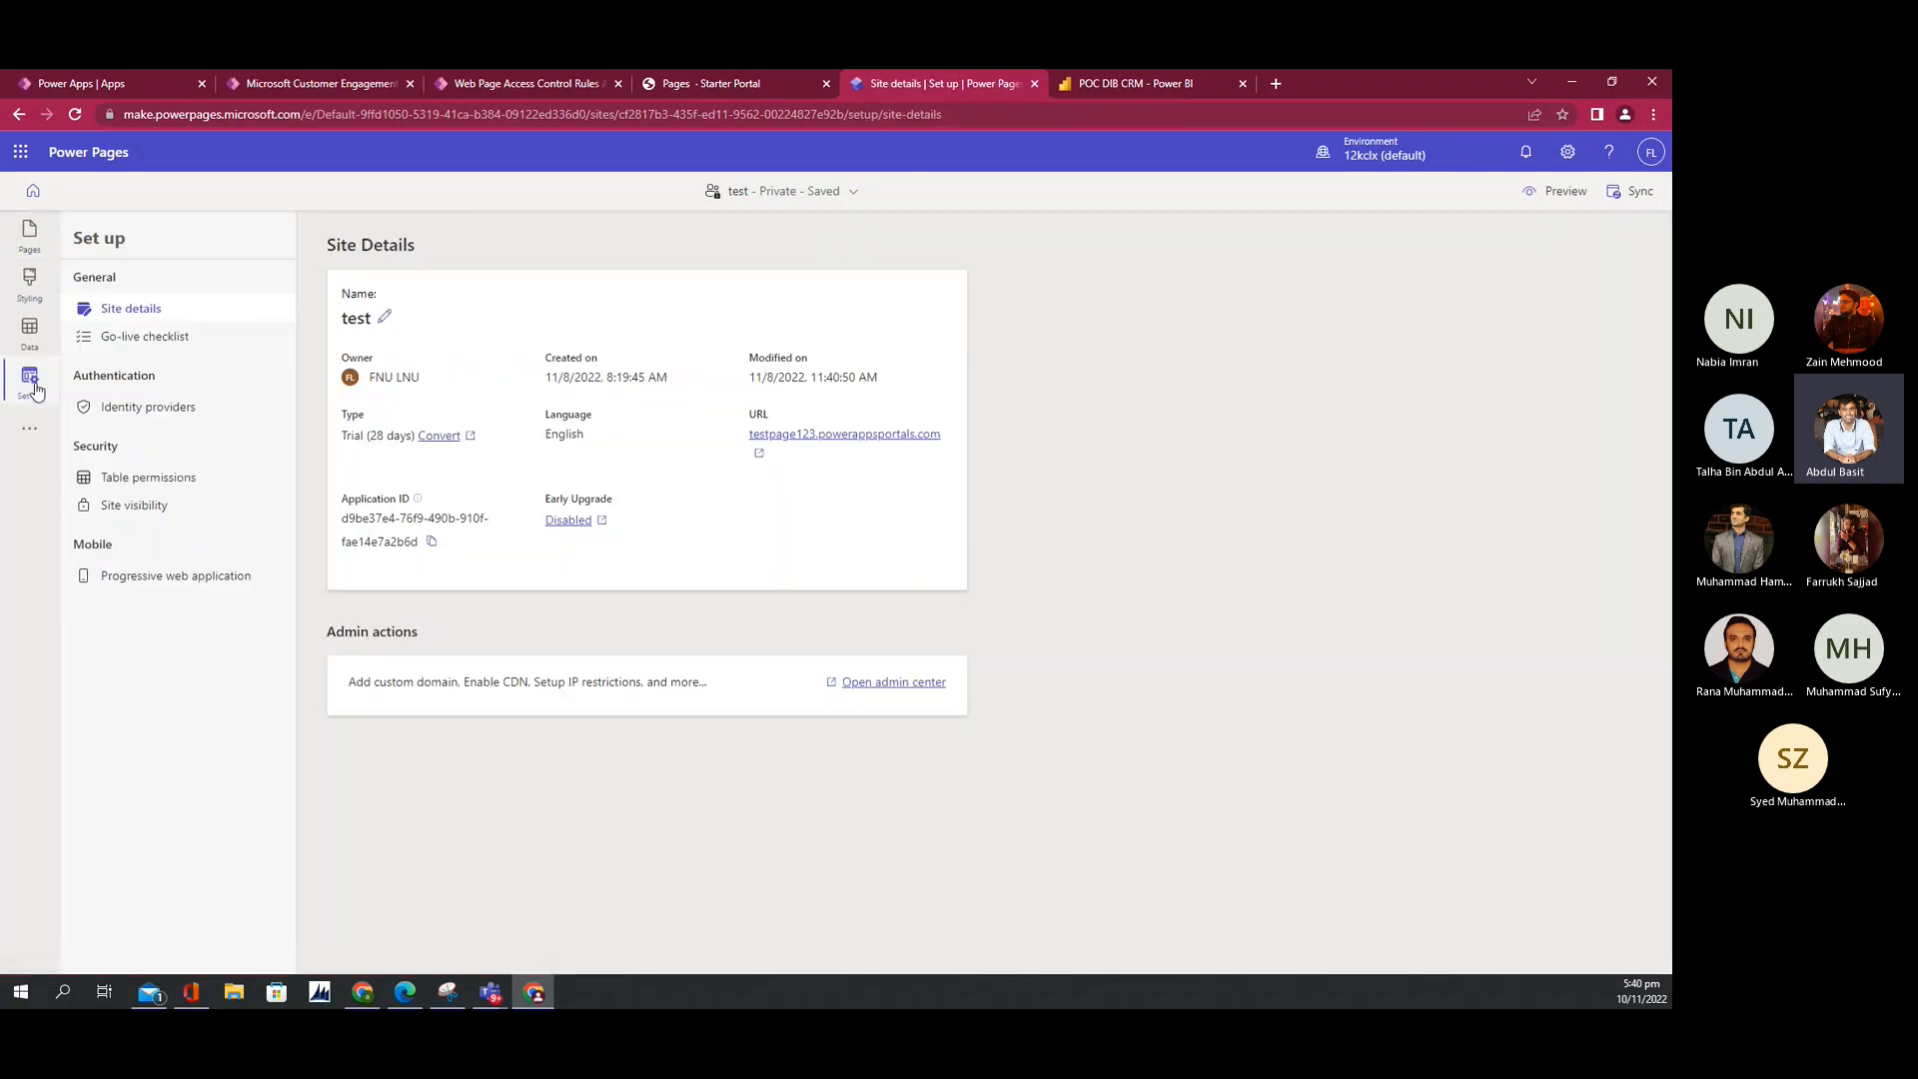
click(116, 482)
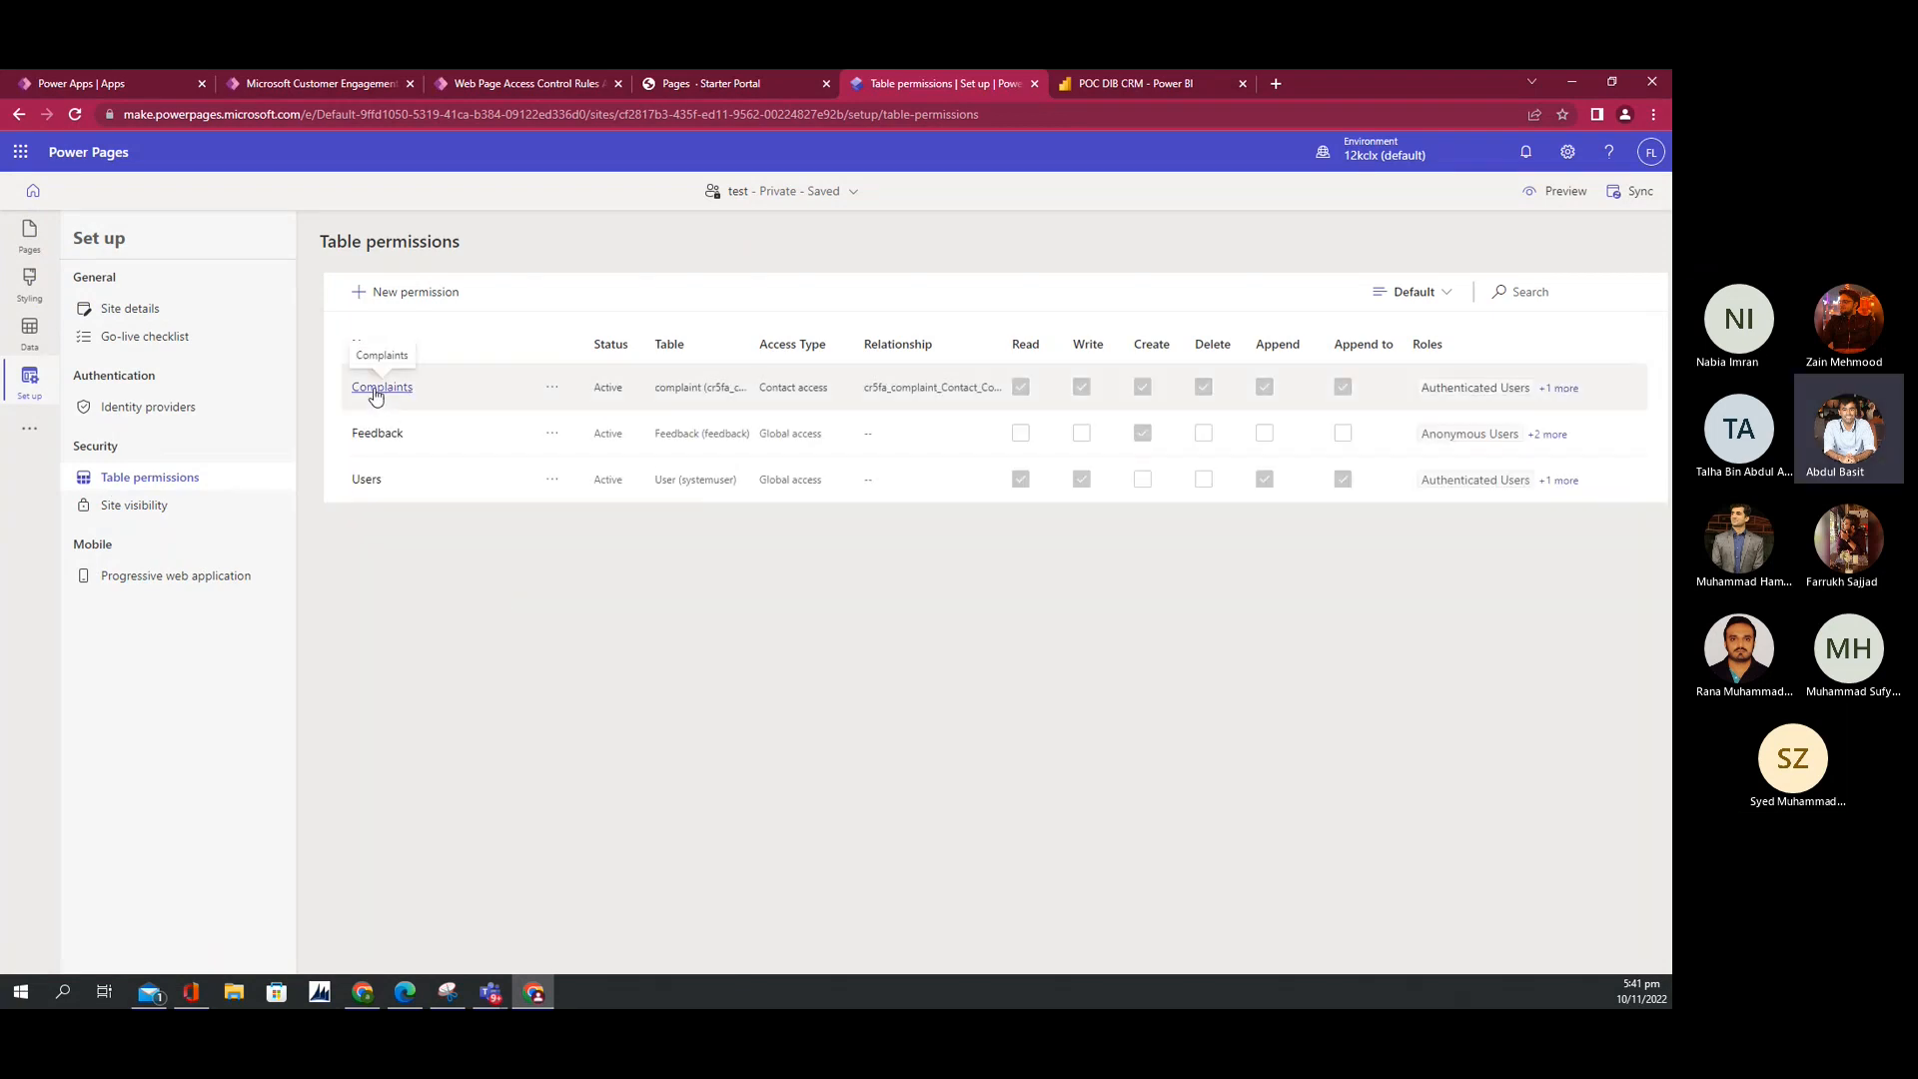
click(375, 397)
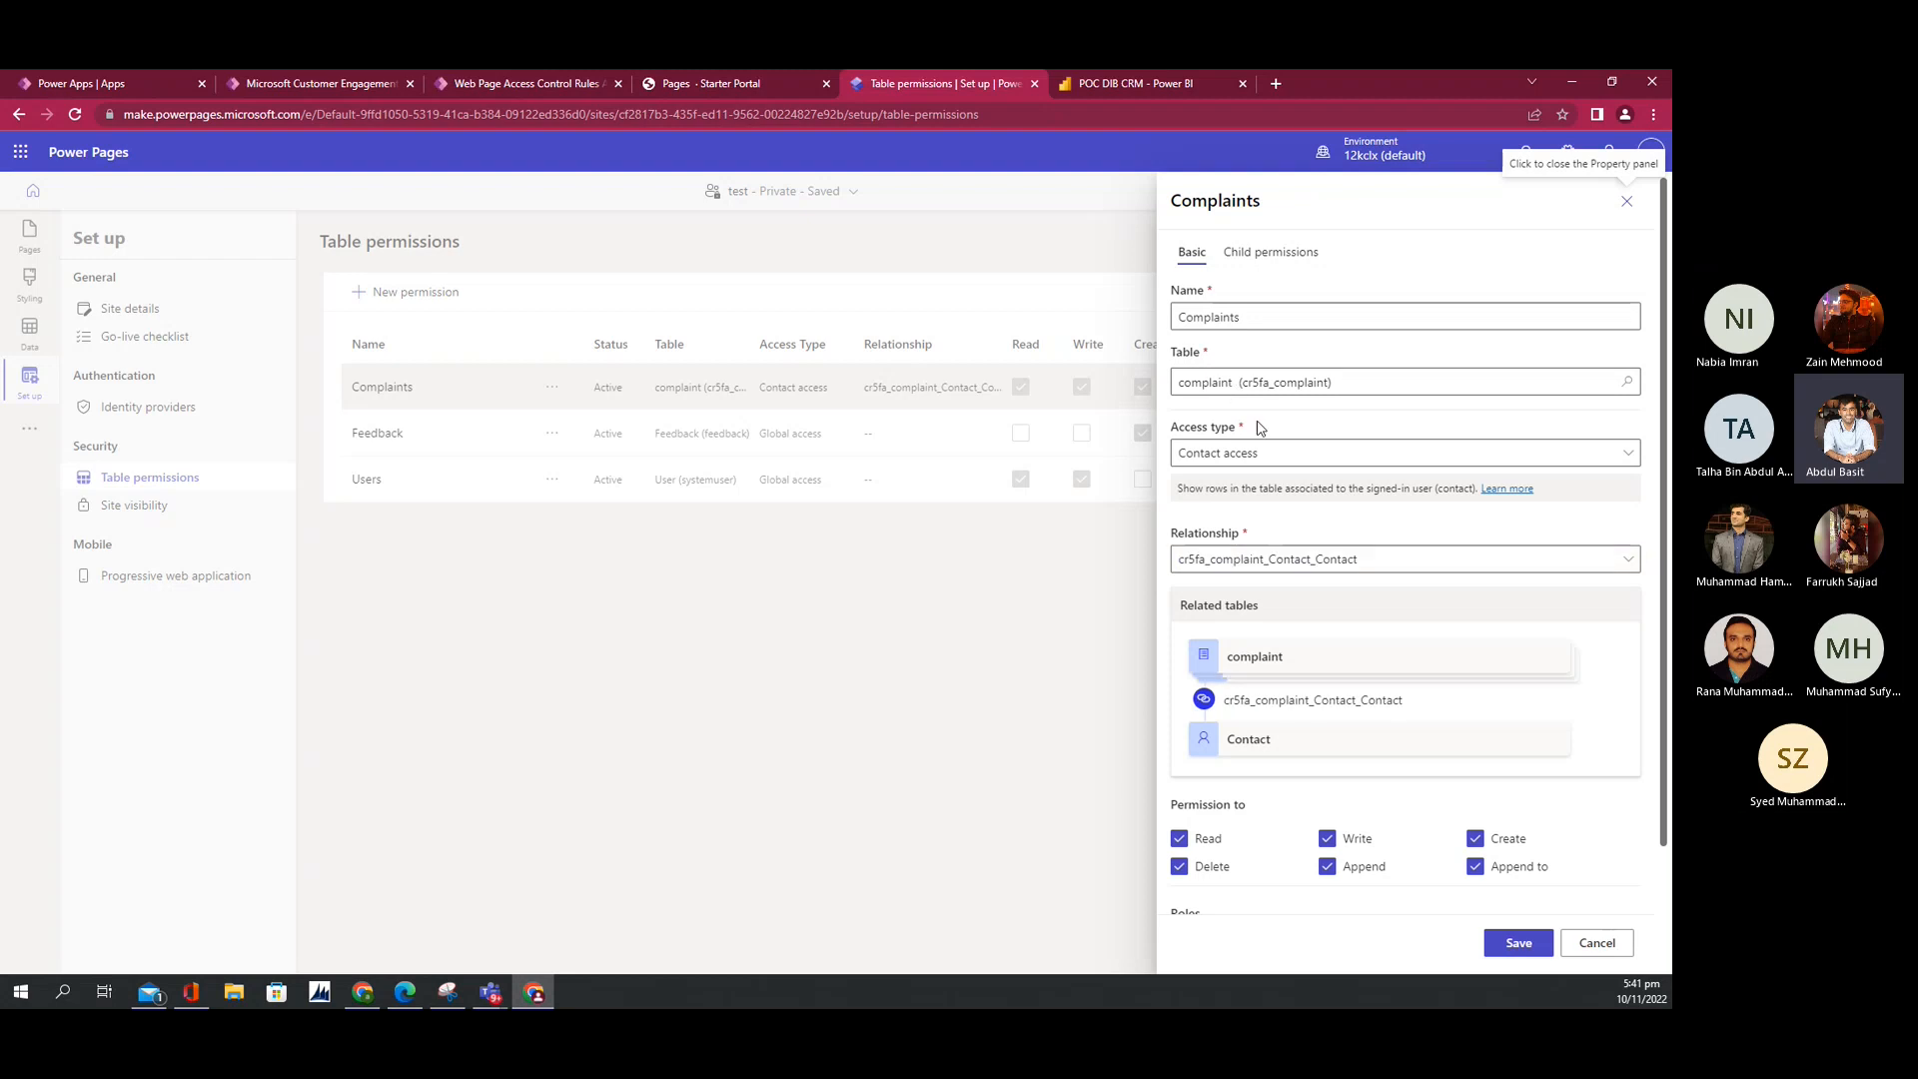
Step: Keep Contact access and the contact relationship, untick Write, and save the Complaints permission
click(1266, 456)
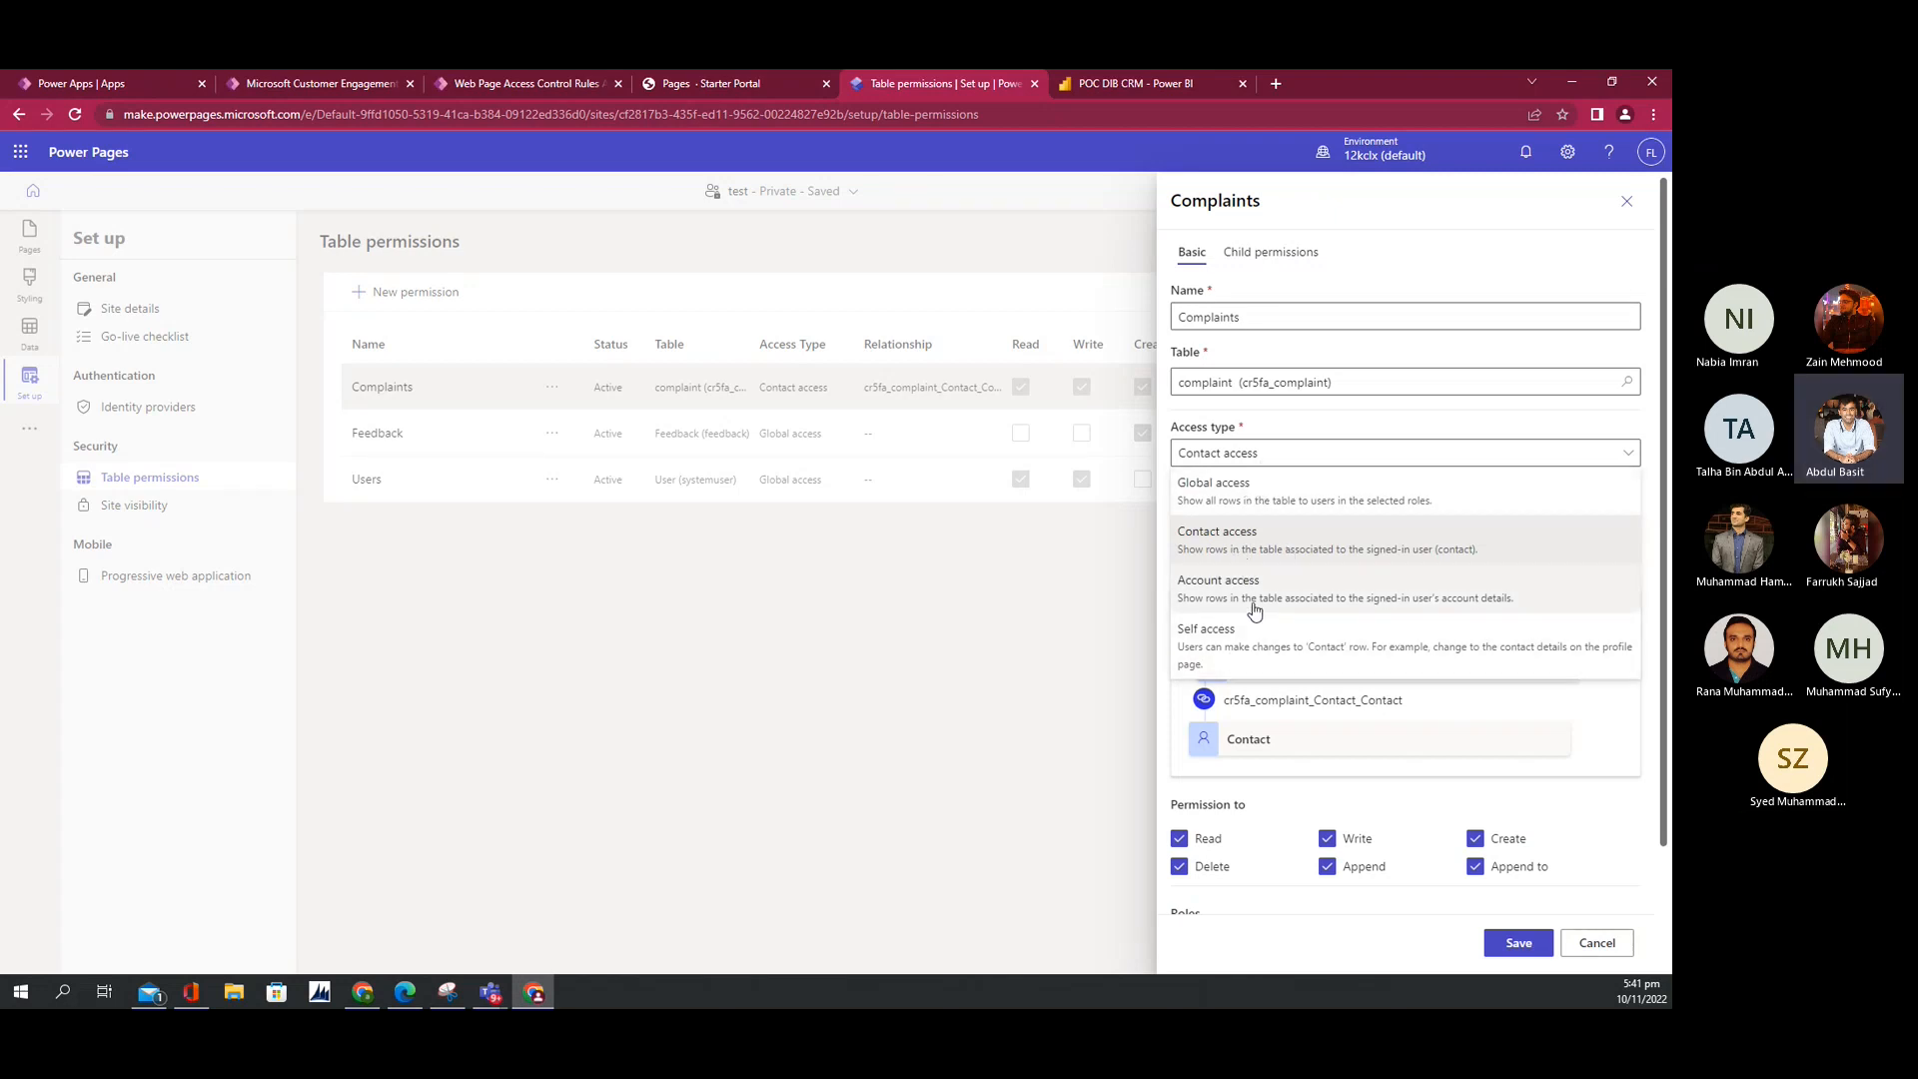
click(1299, 540)
click(1287, 563)
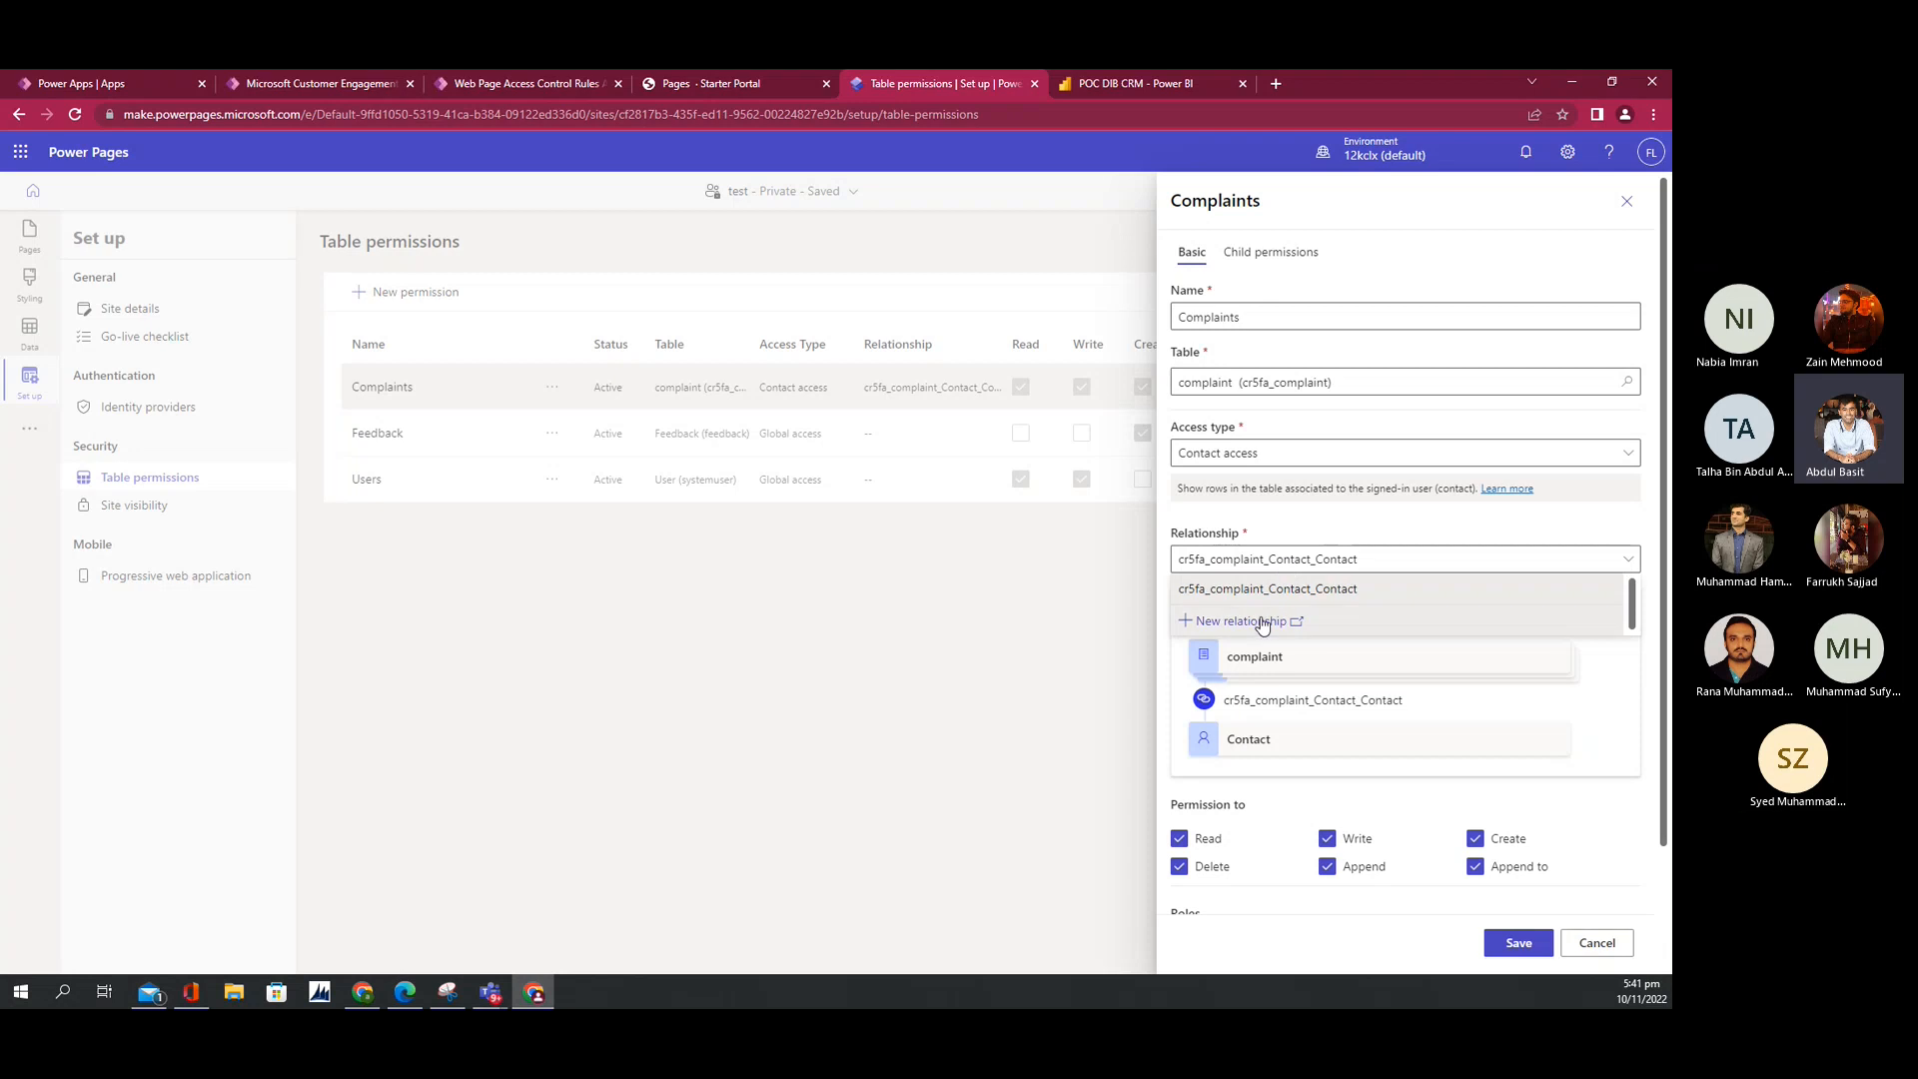
click(1183, 722)
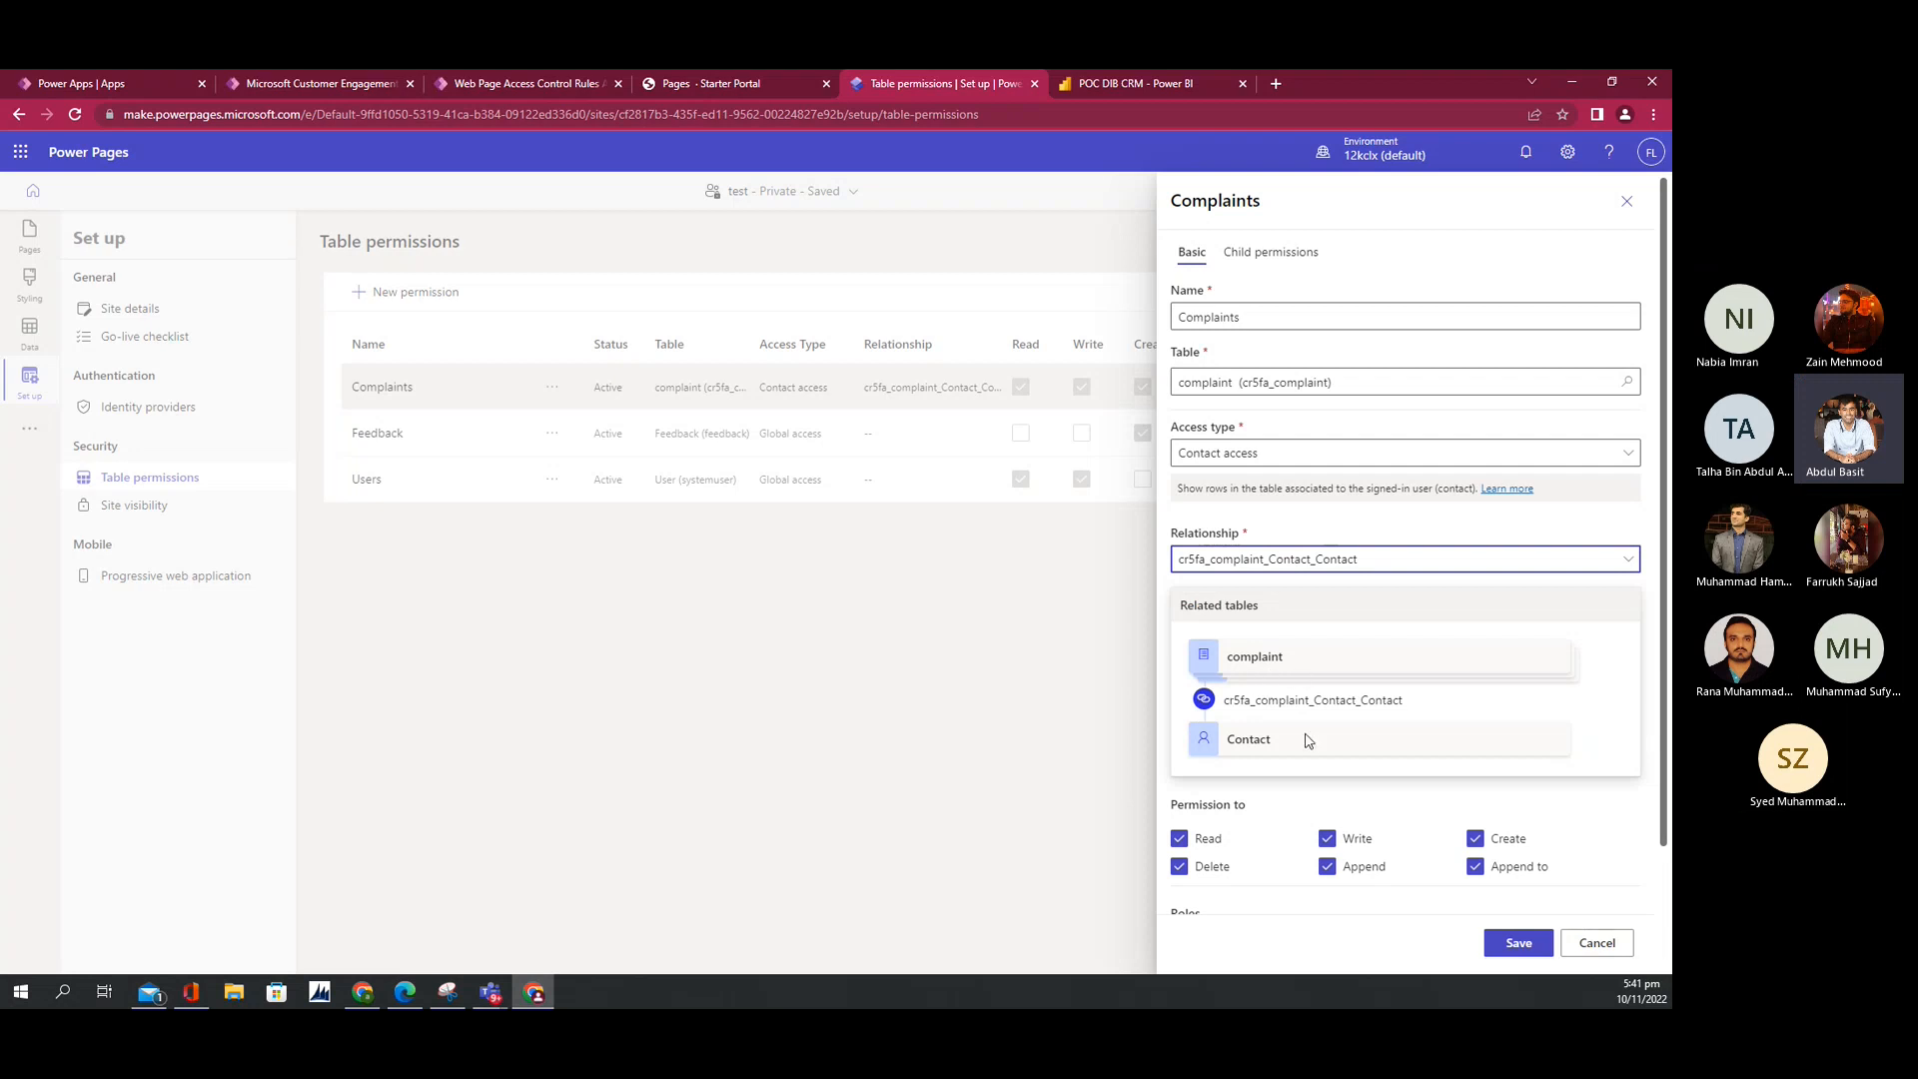
scroll(1307, 739, down, 3)
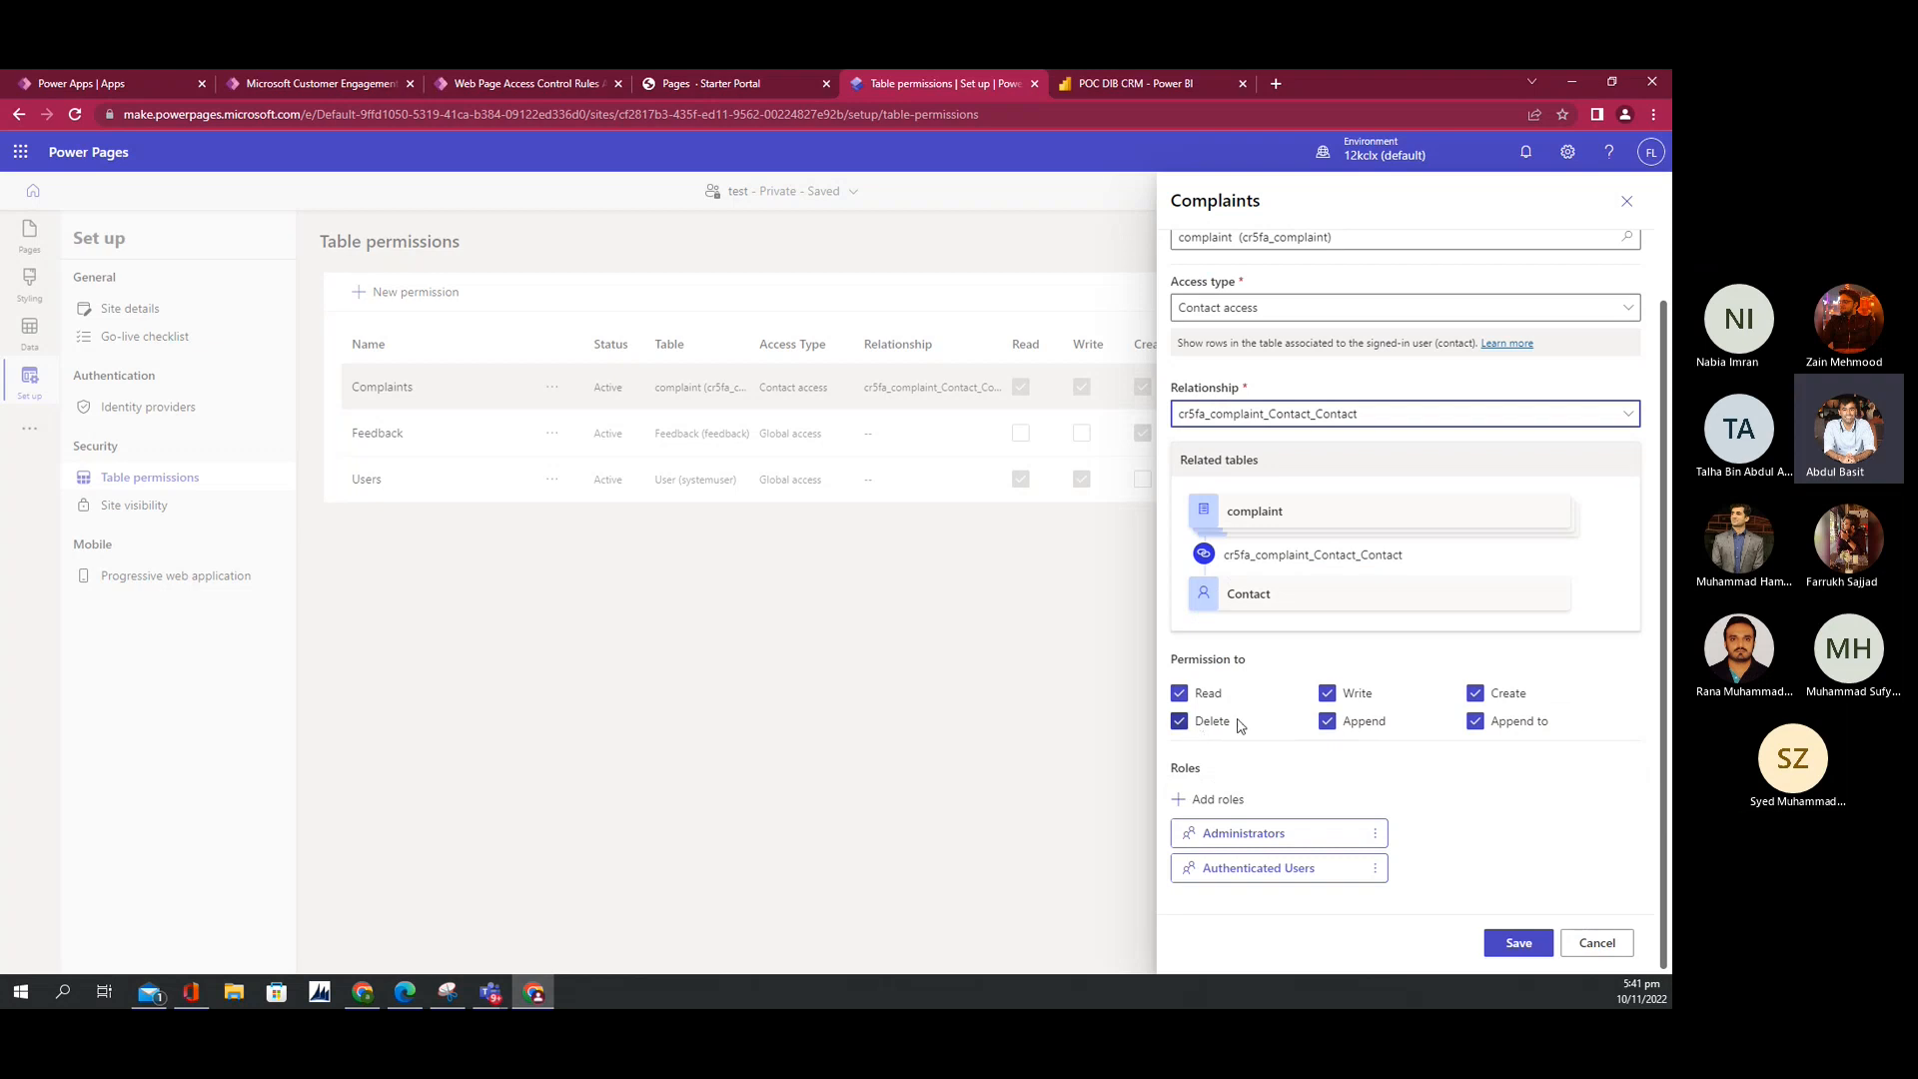
click(1329, 696)
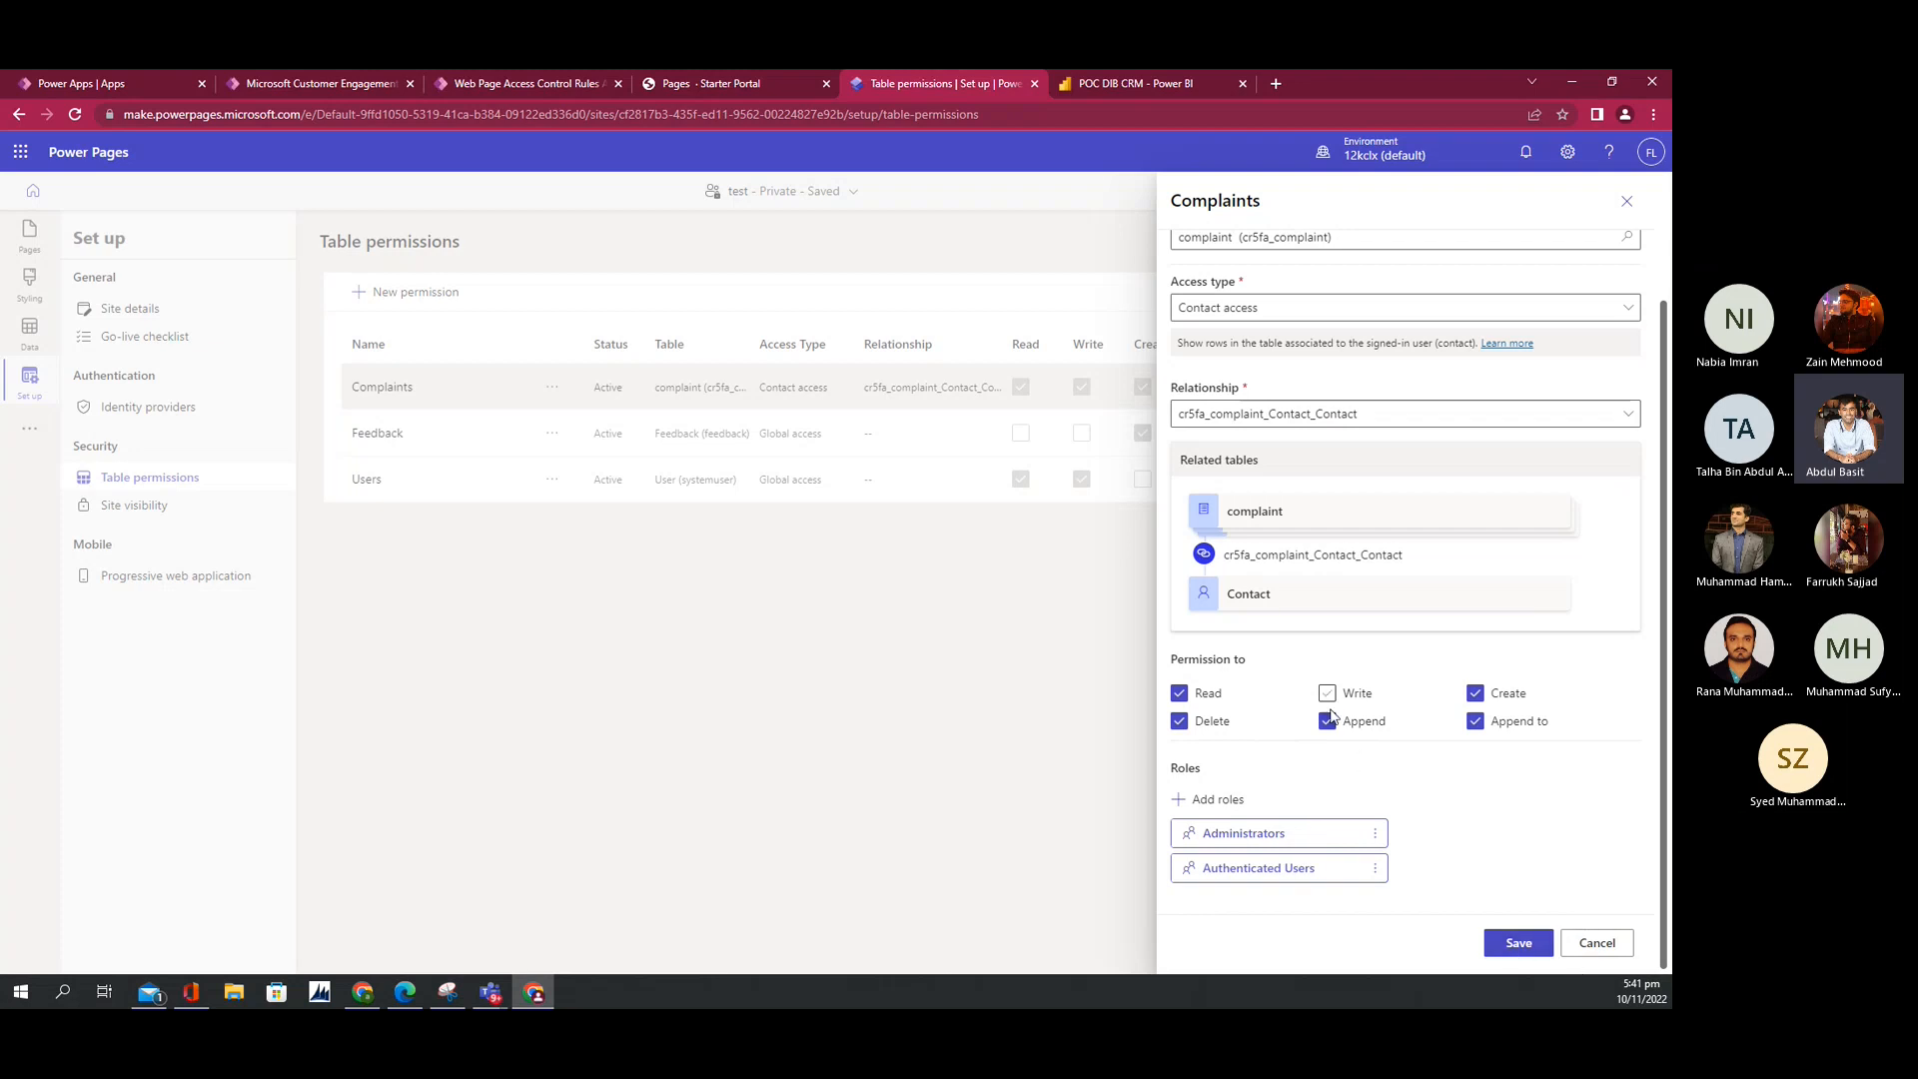
click(1543, 946)
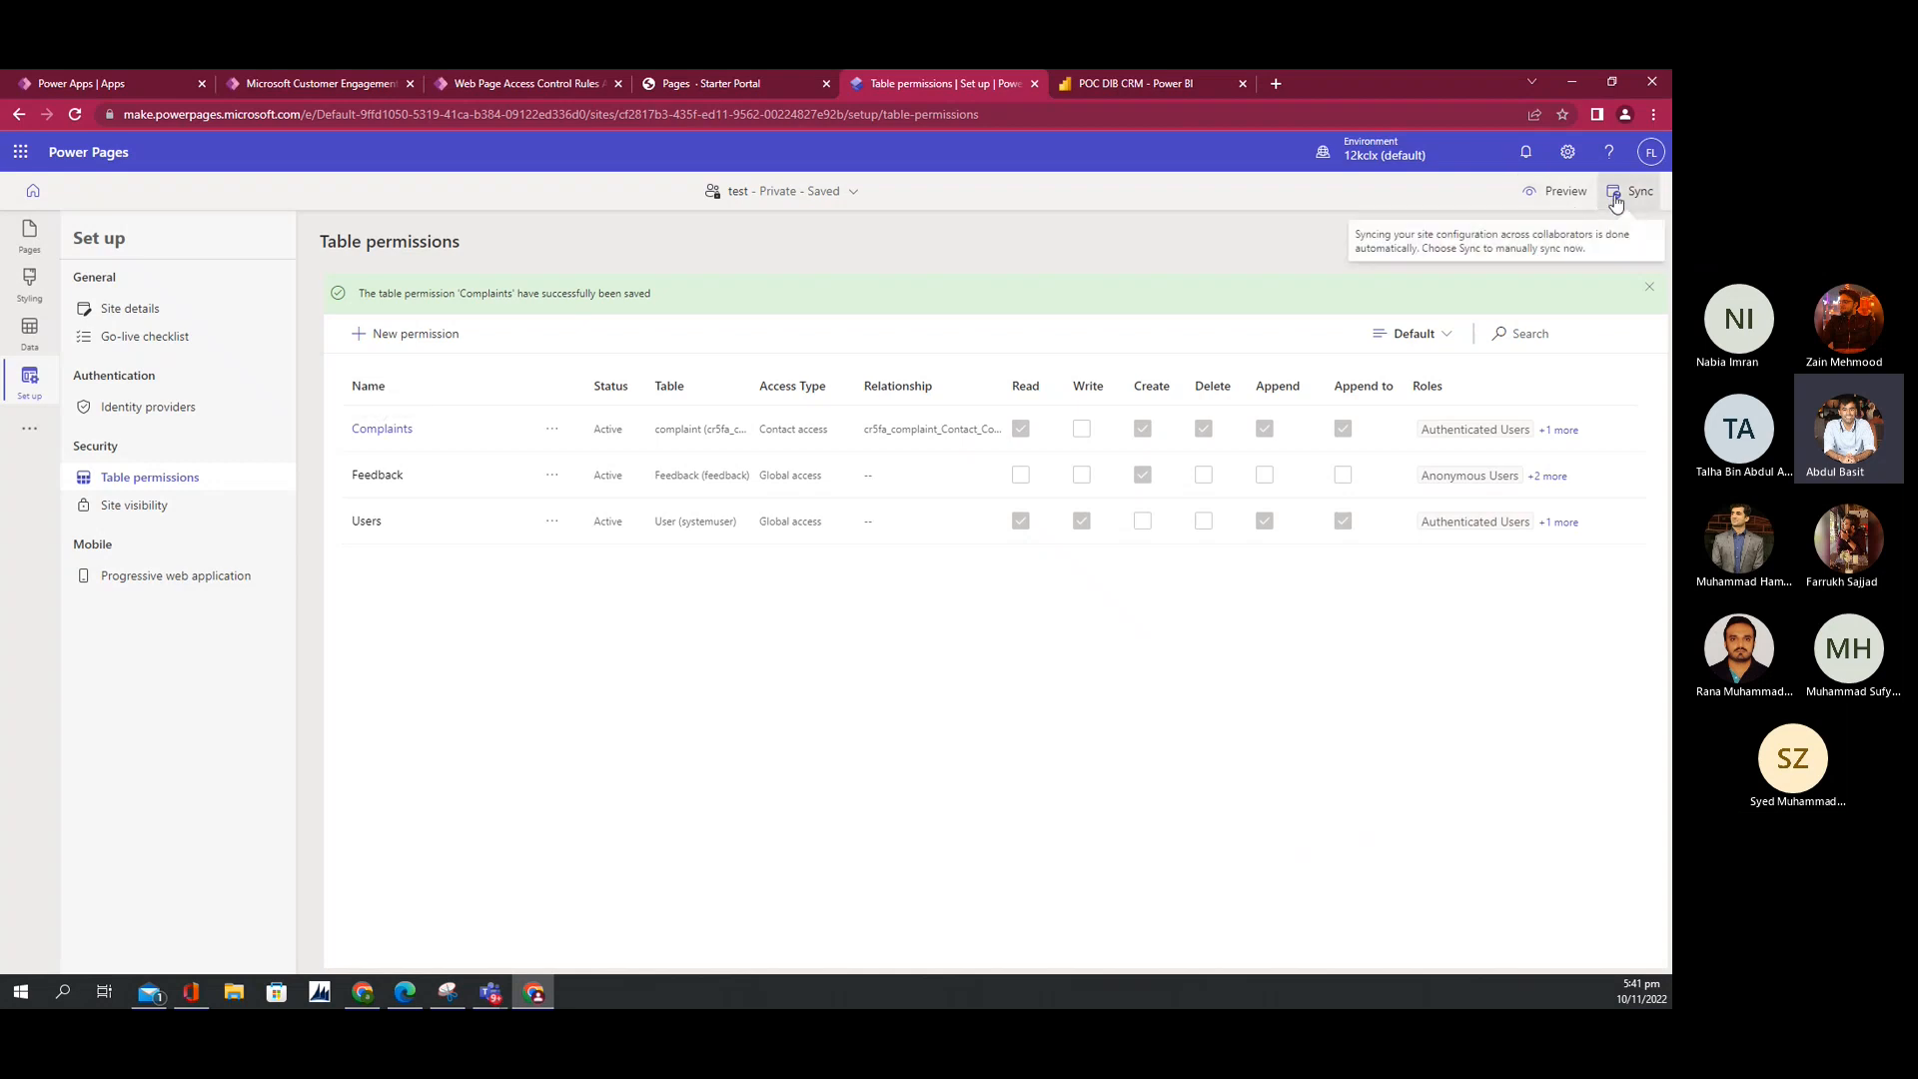
Step: Sync the site configuration and preview the site at desktop size
click(1604, 200)
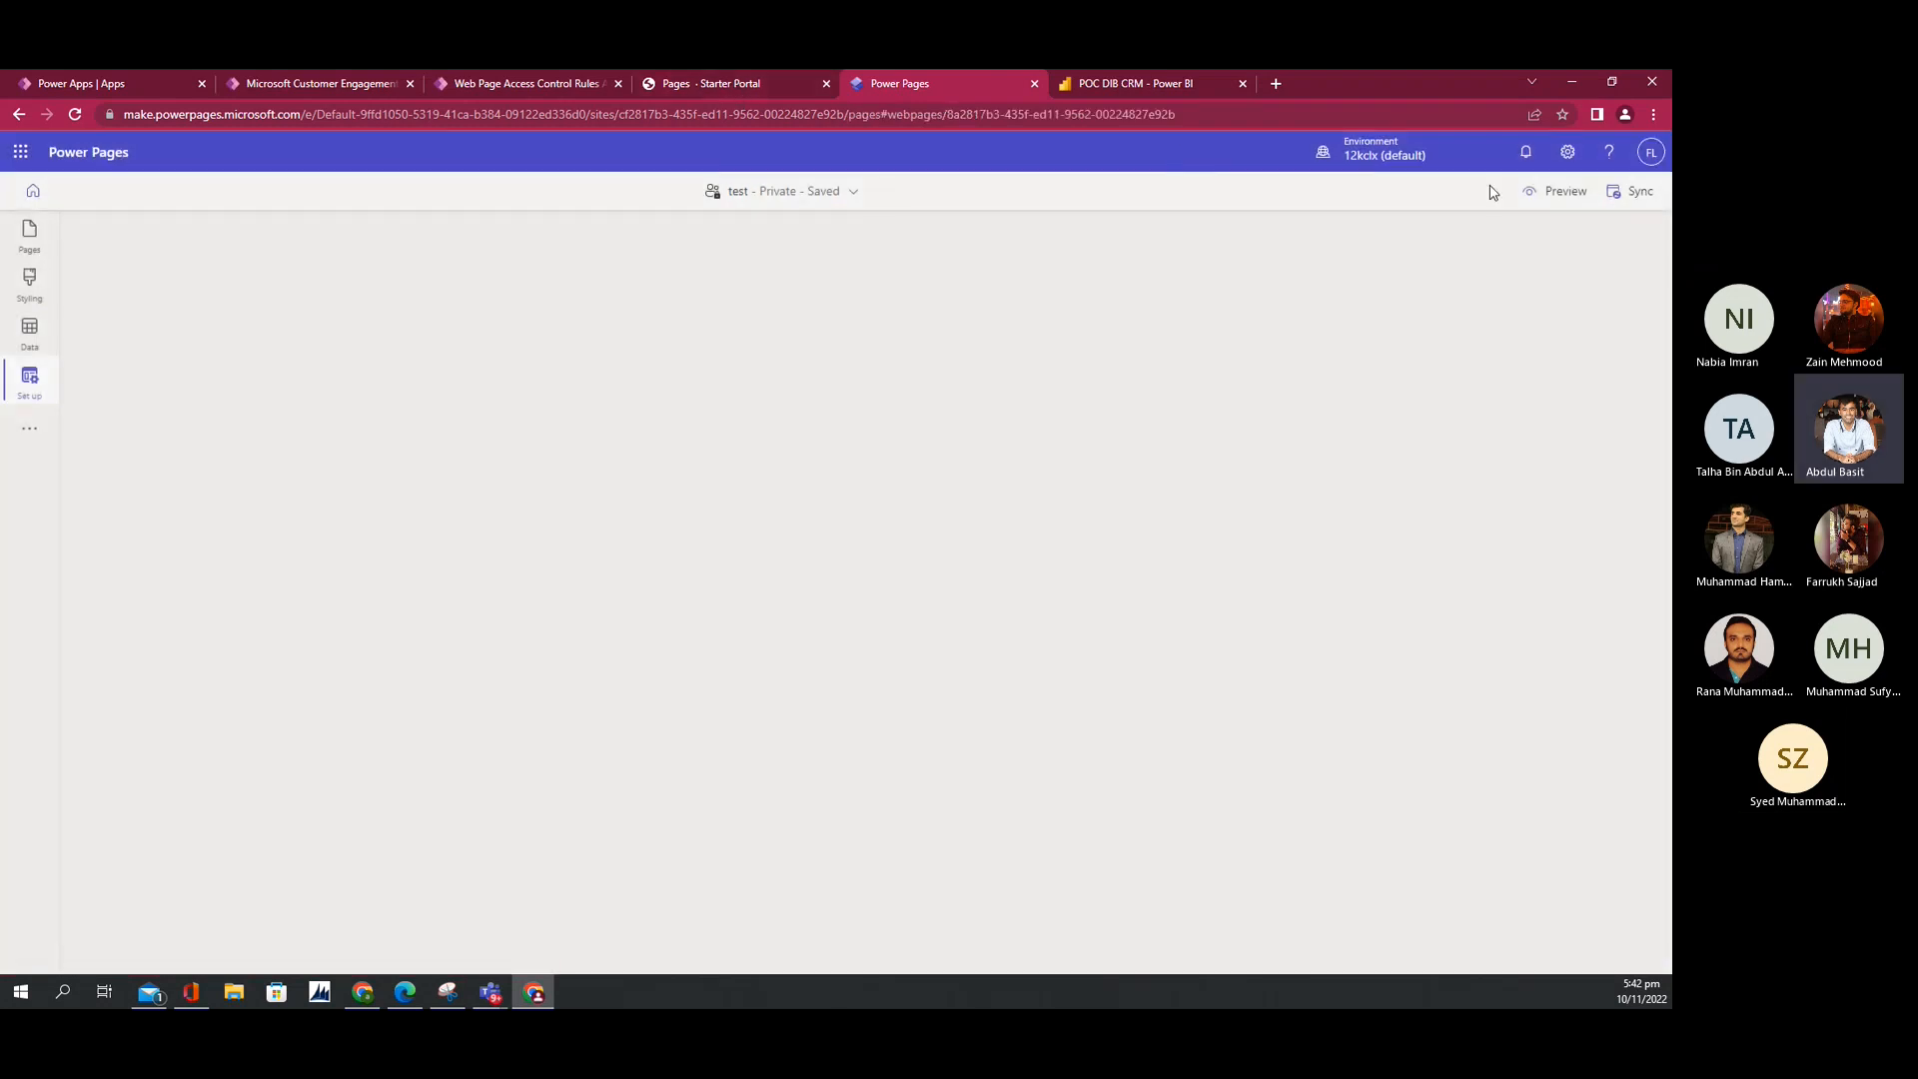
click(1564, 196)
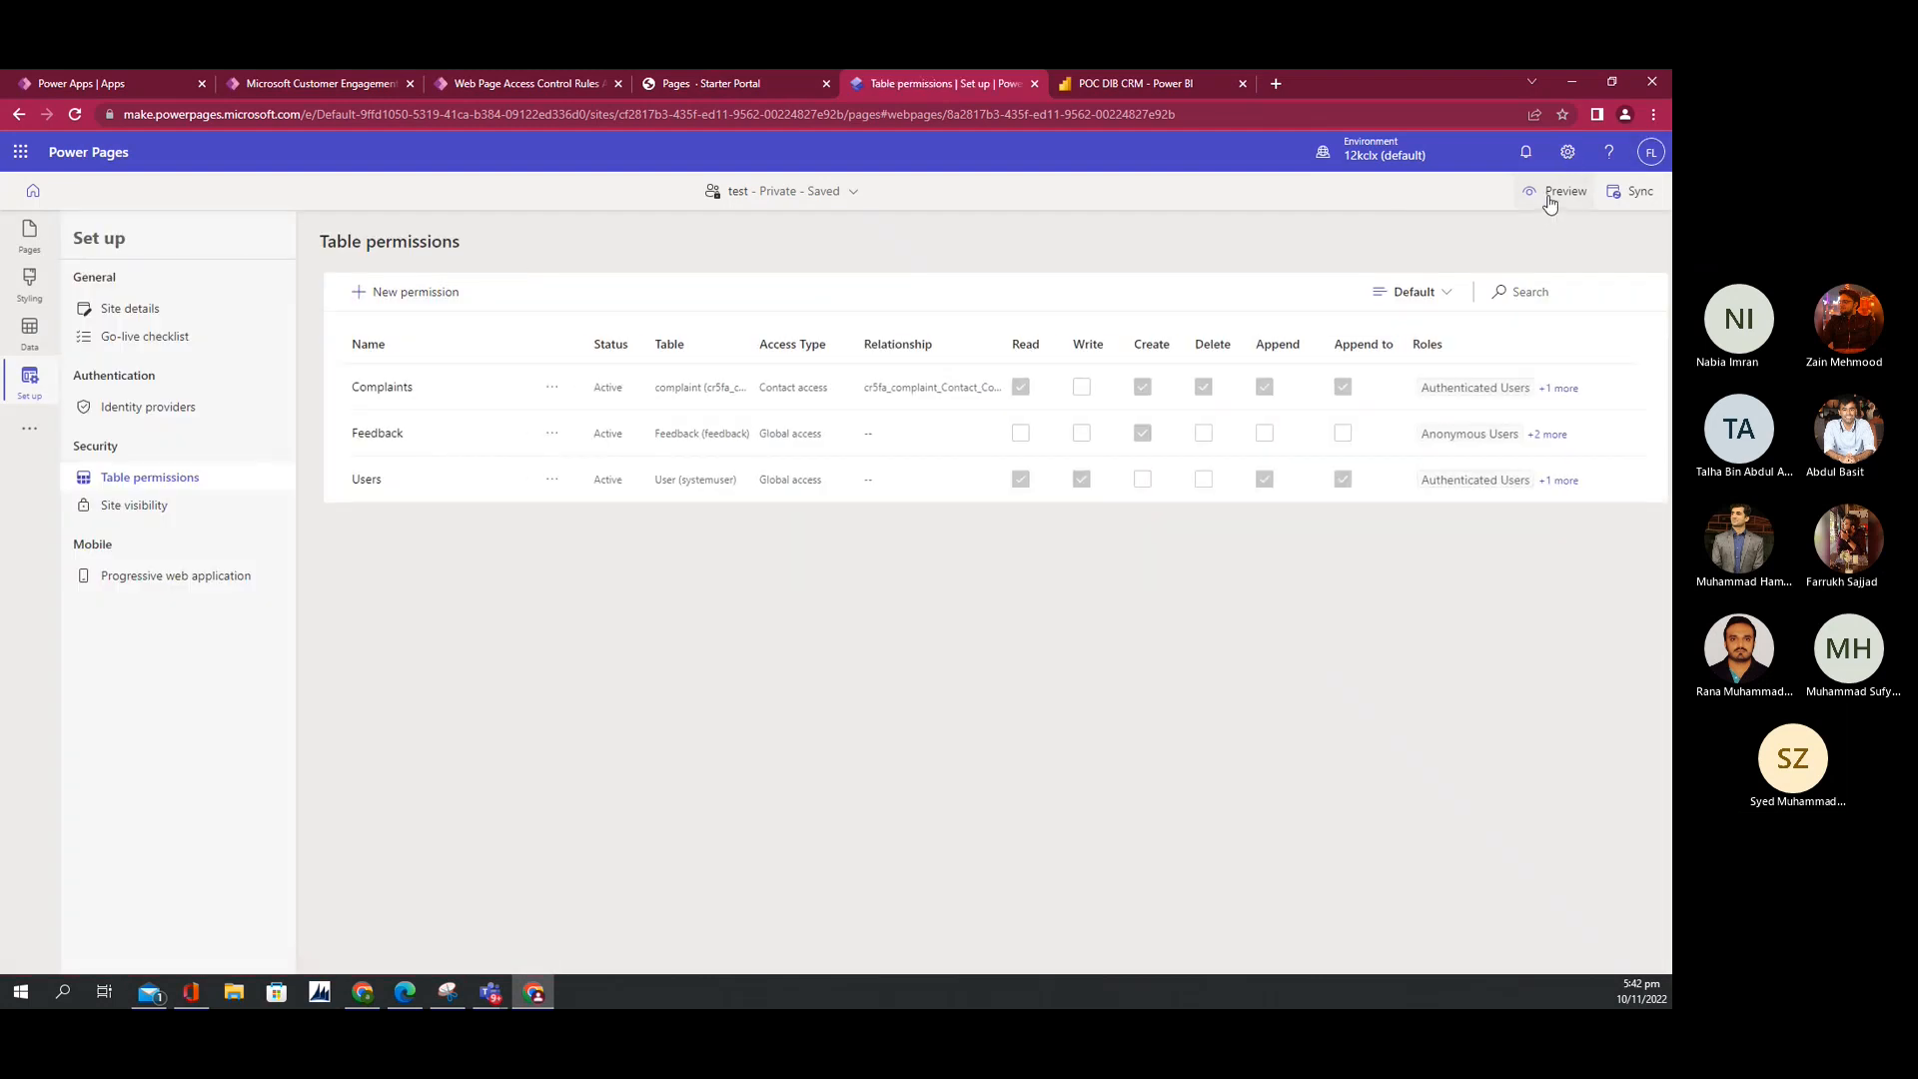
click(1553, 194)
click(1519, 246)
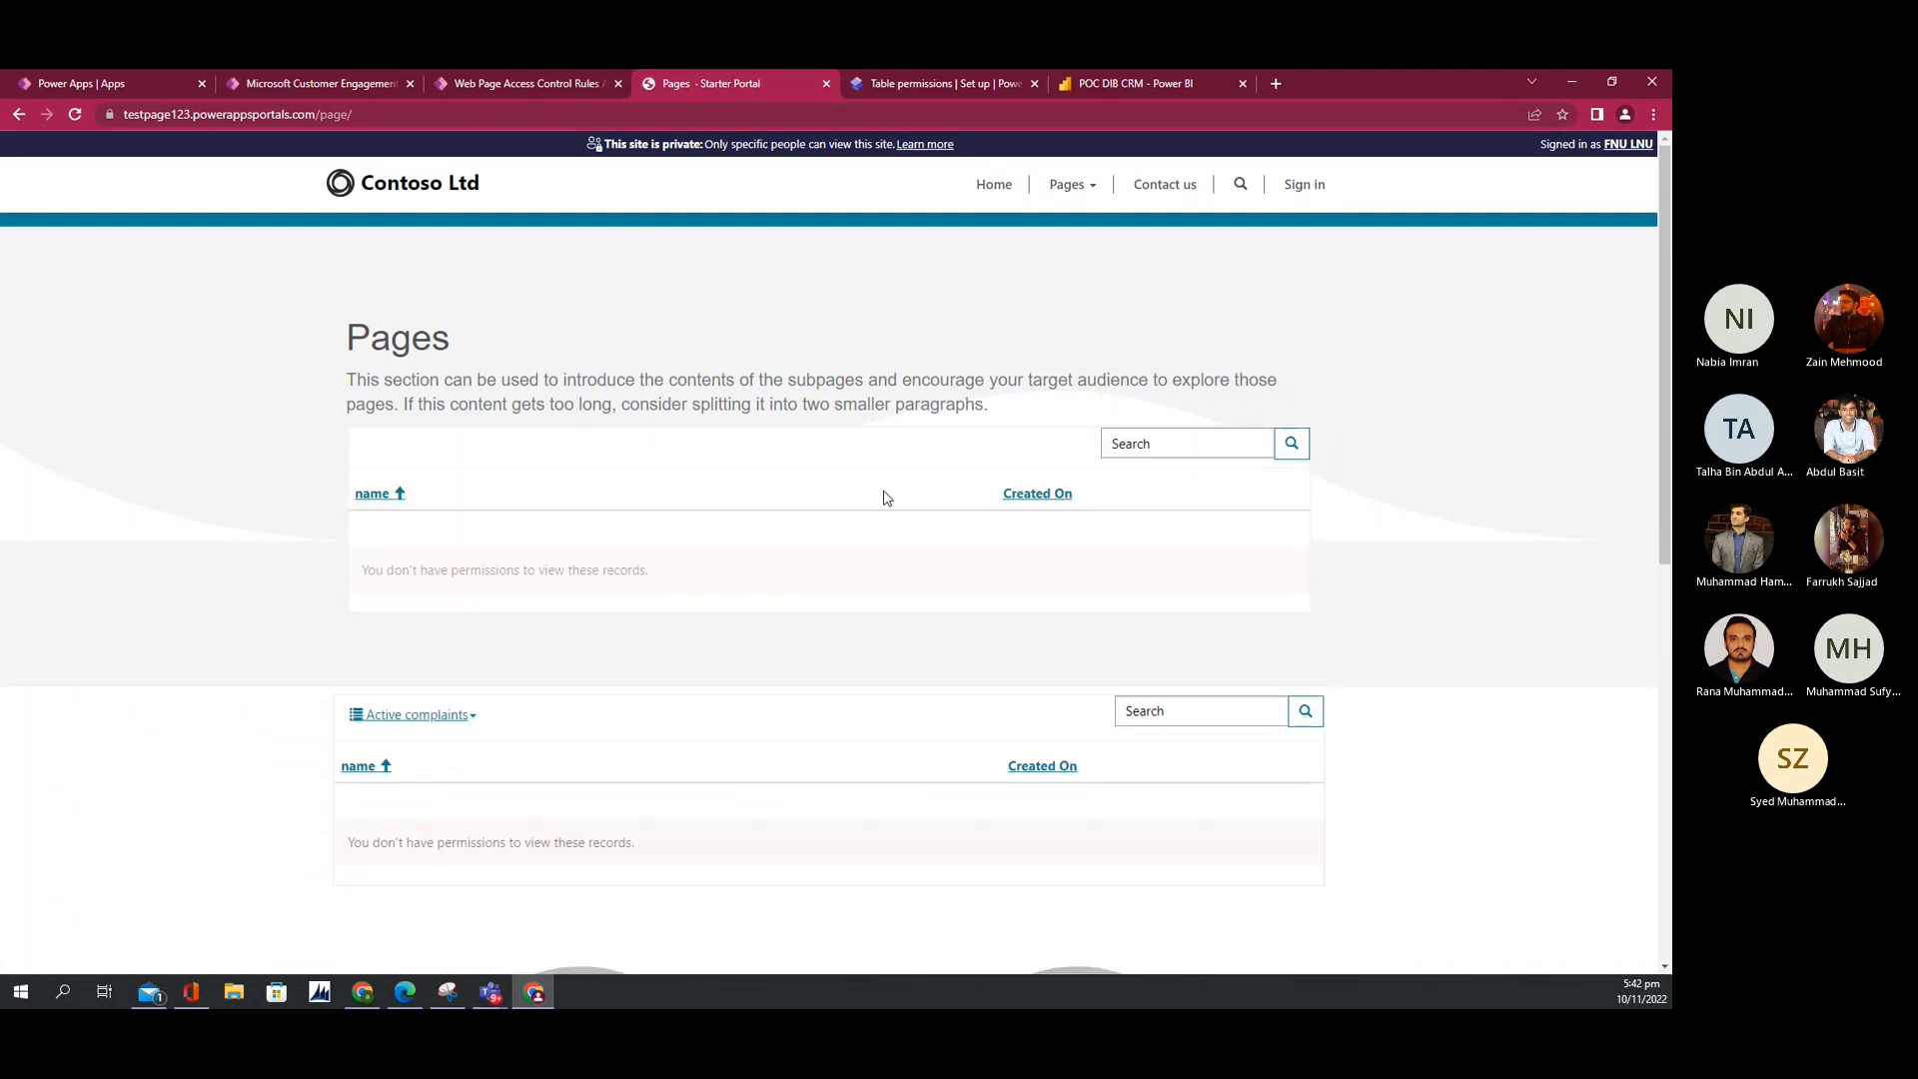
Step: Sign back into the portal with the user name and password, then open record 123's actions
click(1331, 205)
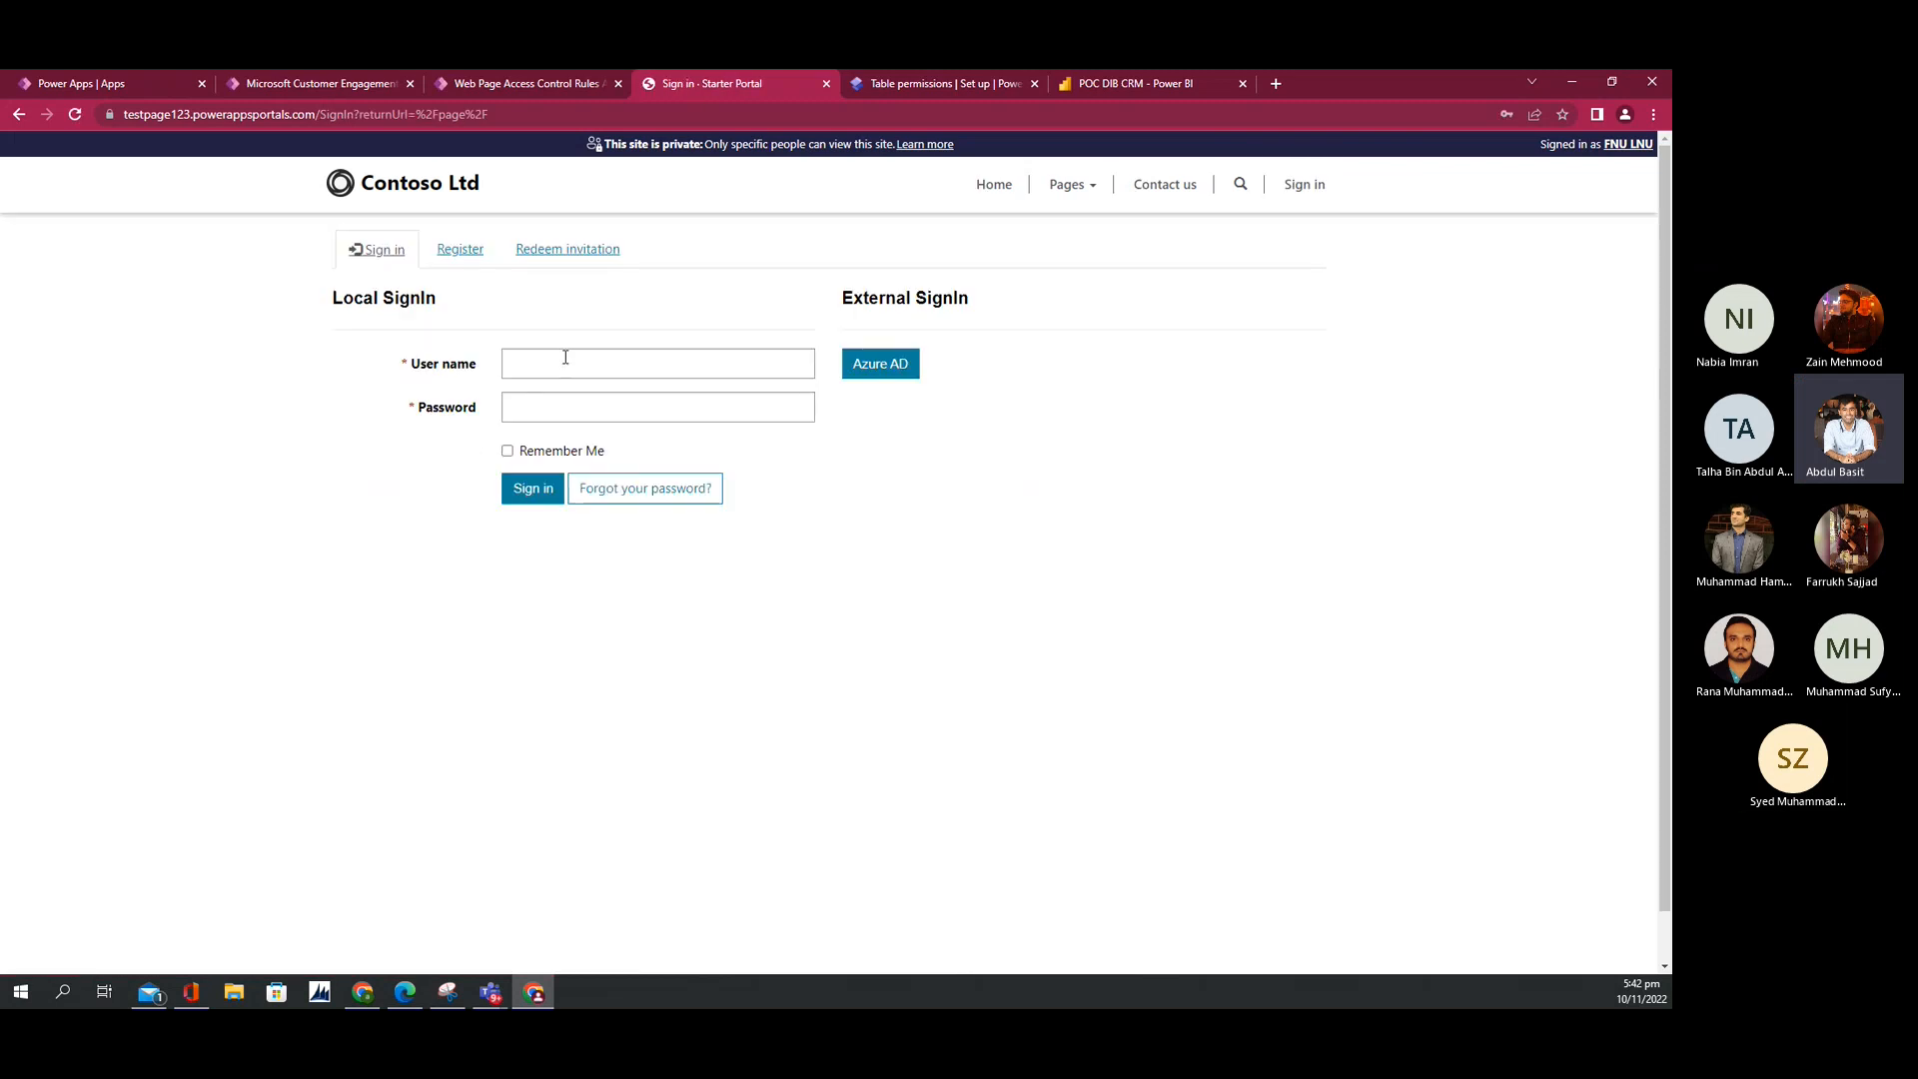
click(566, 363)
text(basit)
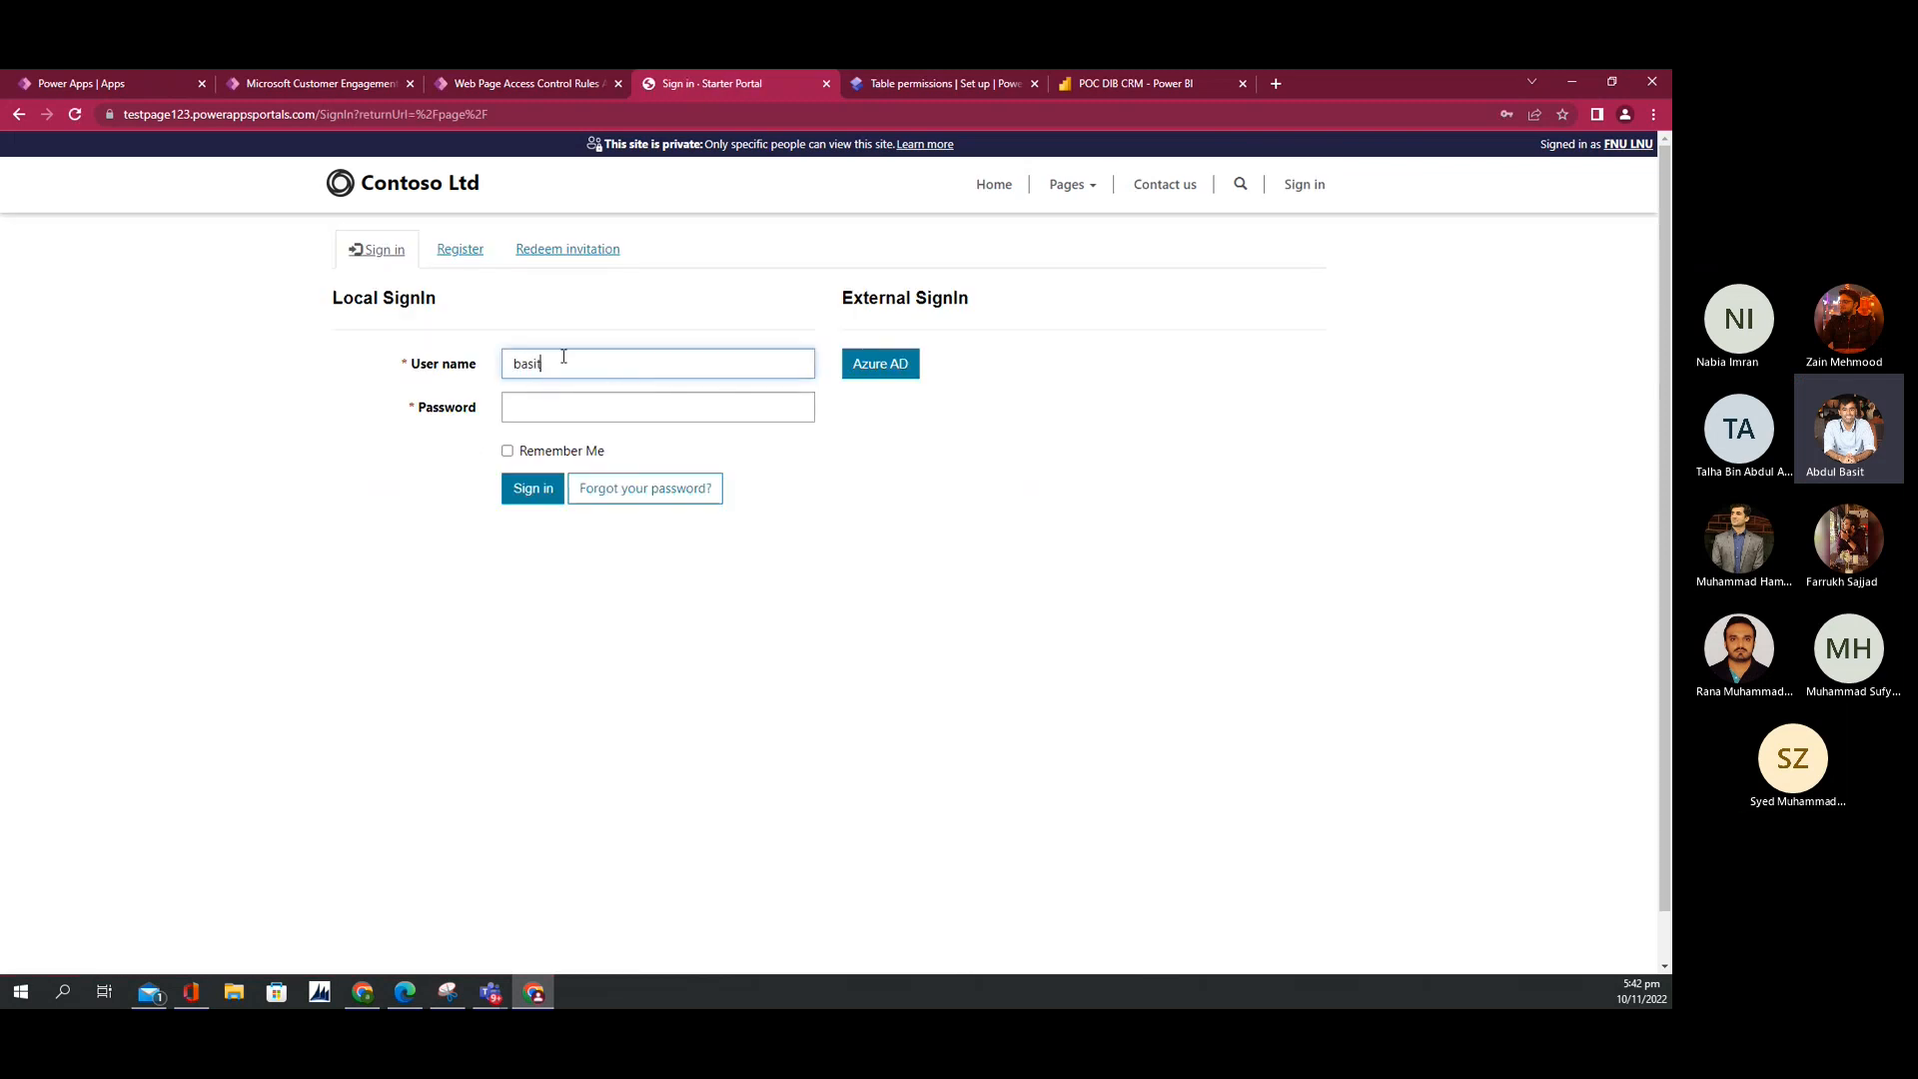
key(Tab)
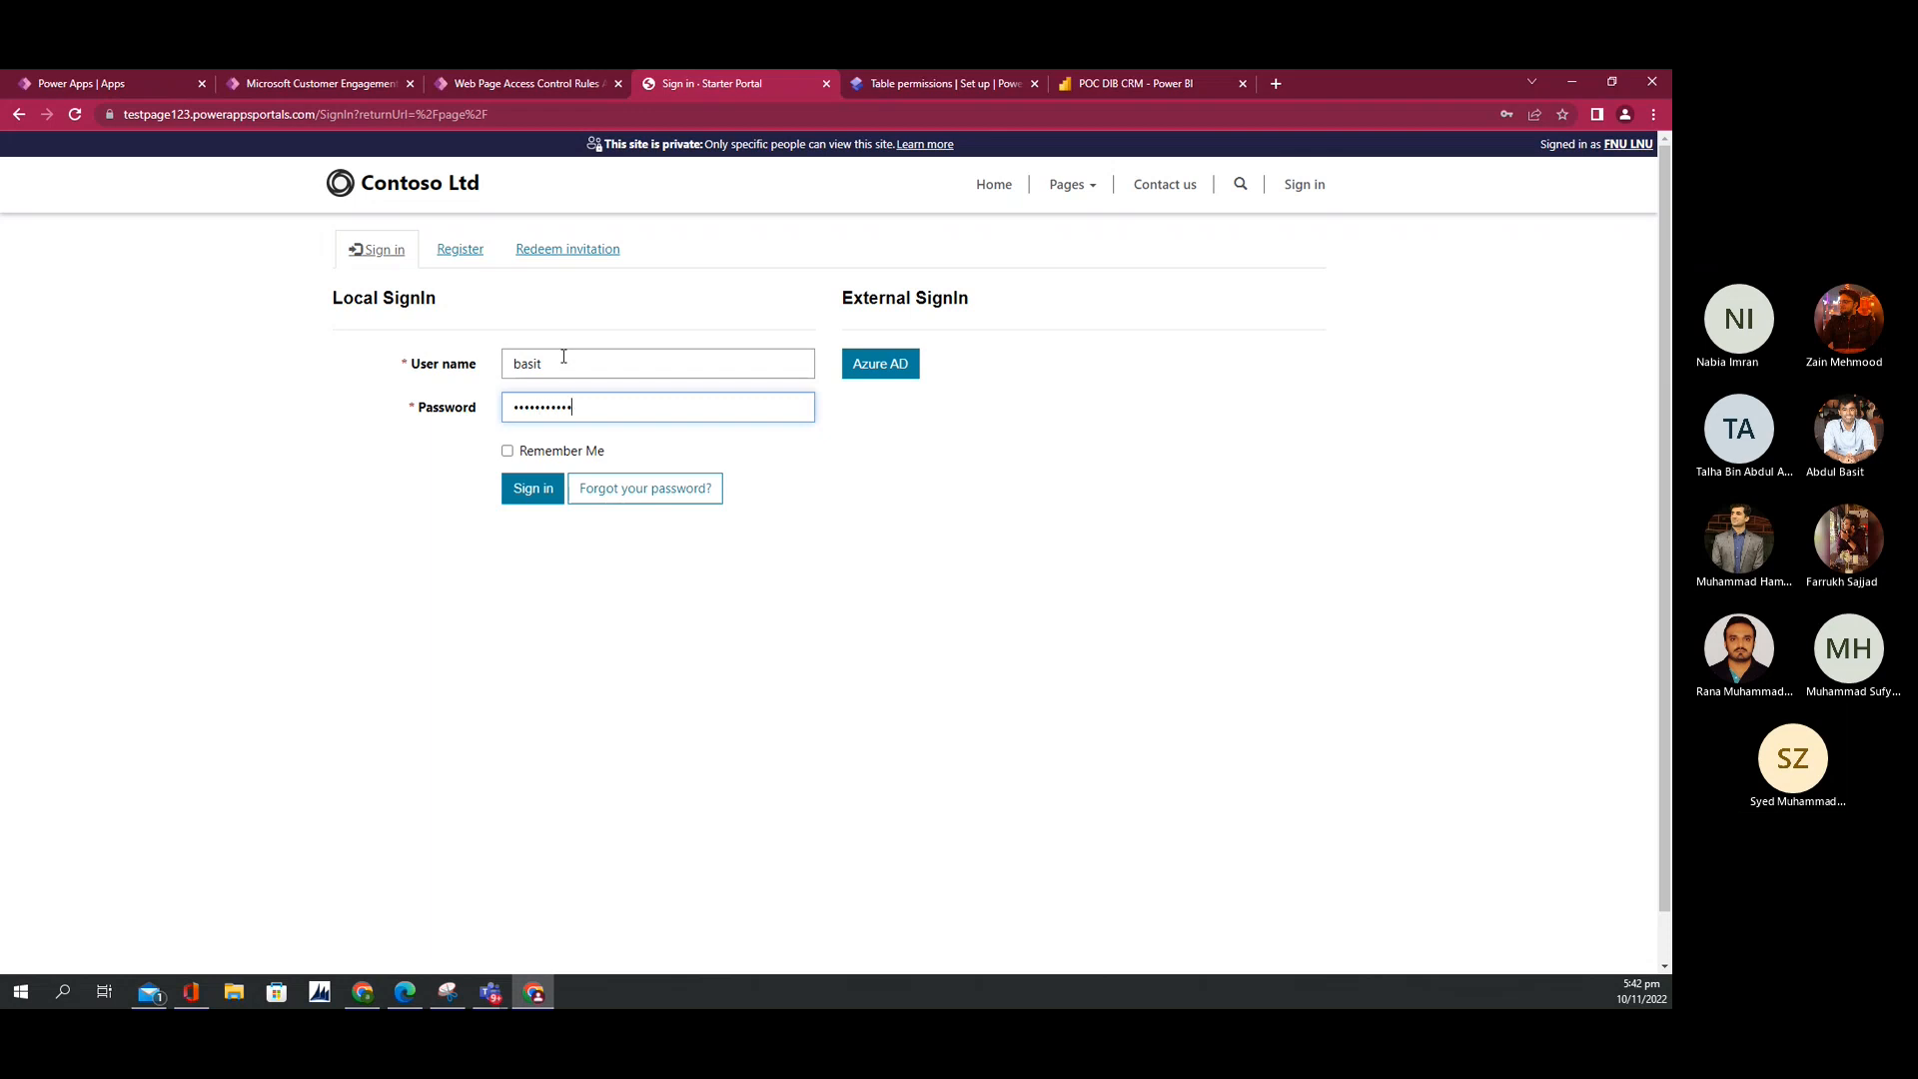
click(521, 478)
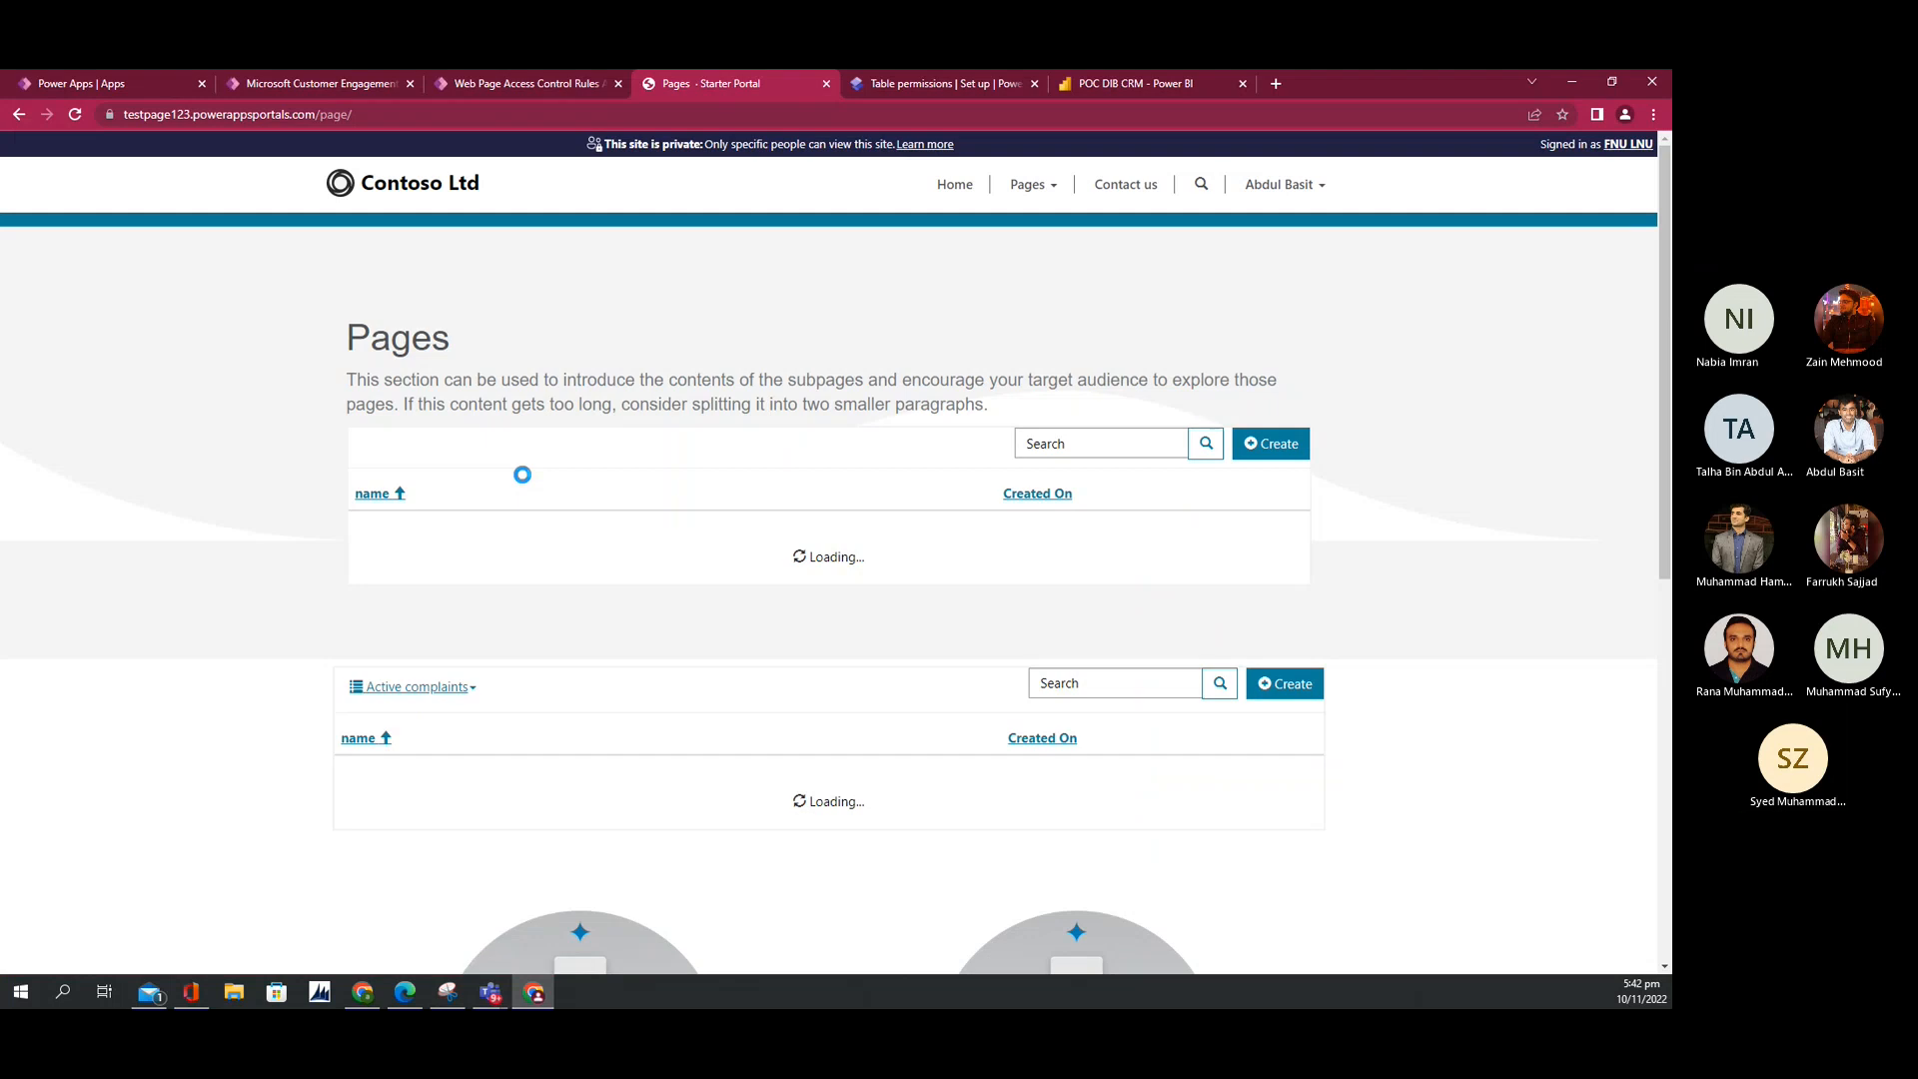
click(1284, 528)
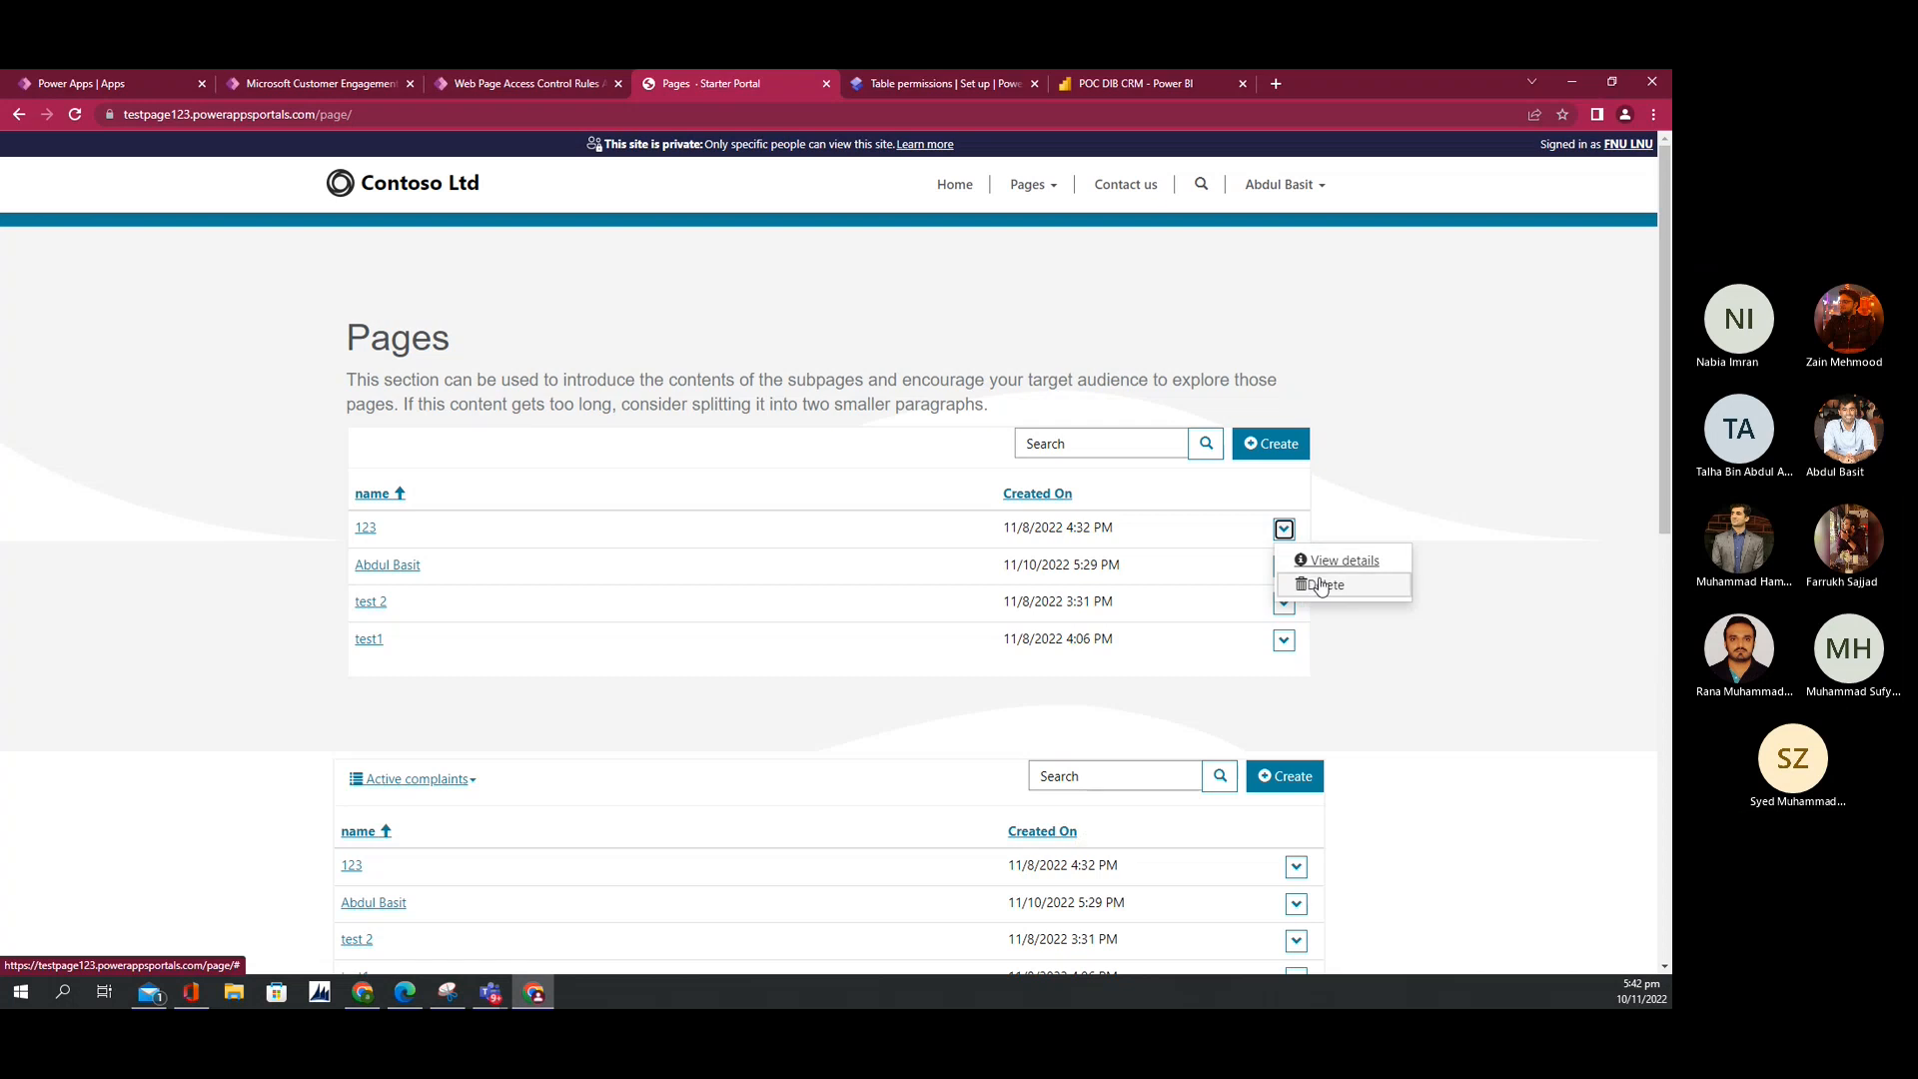
Step: Tick Write on the Complaints permission, save it, and preview the site on Desktop
click(899, 86)
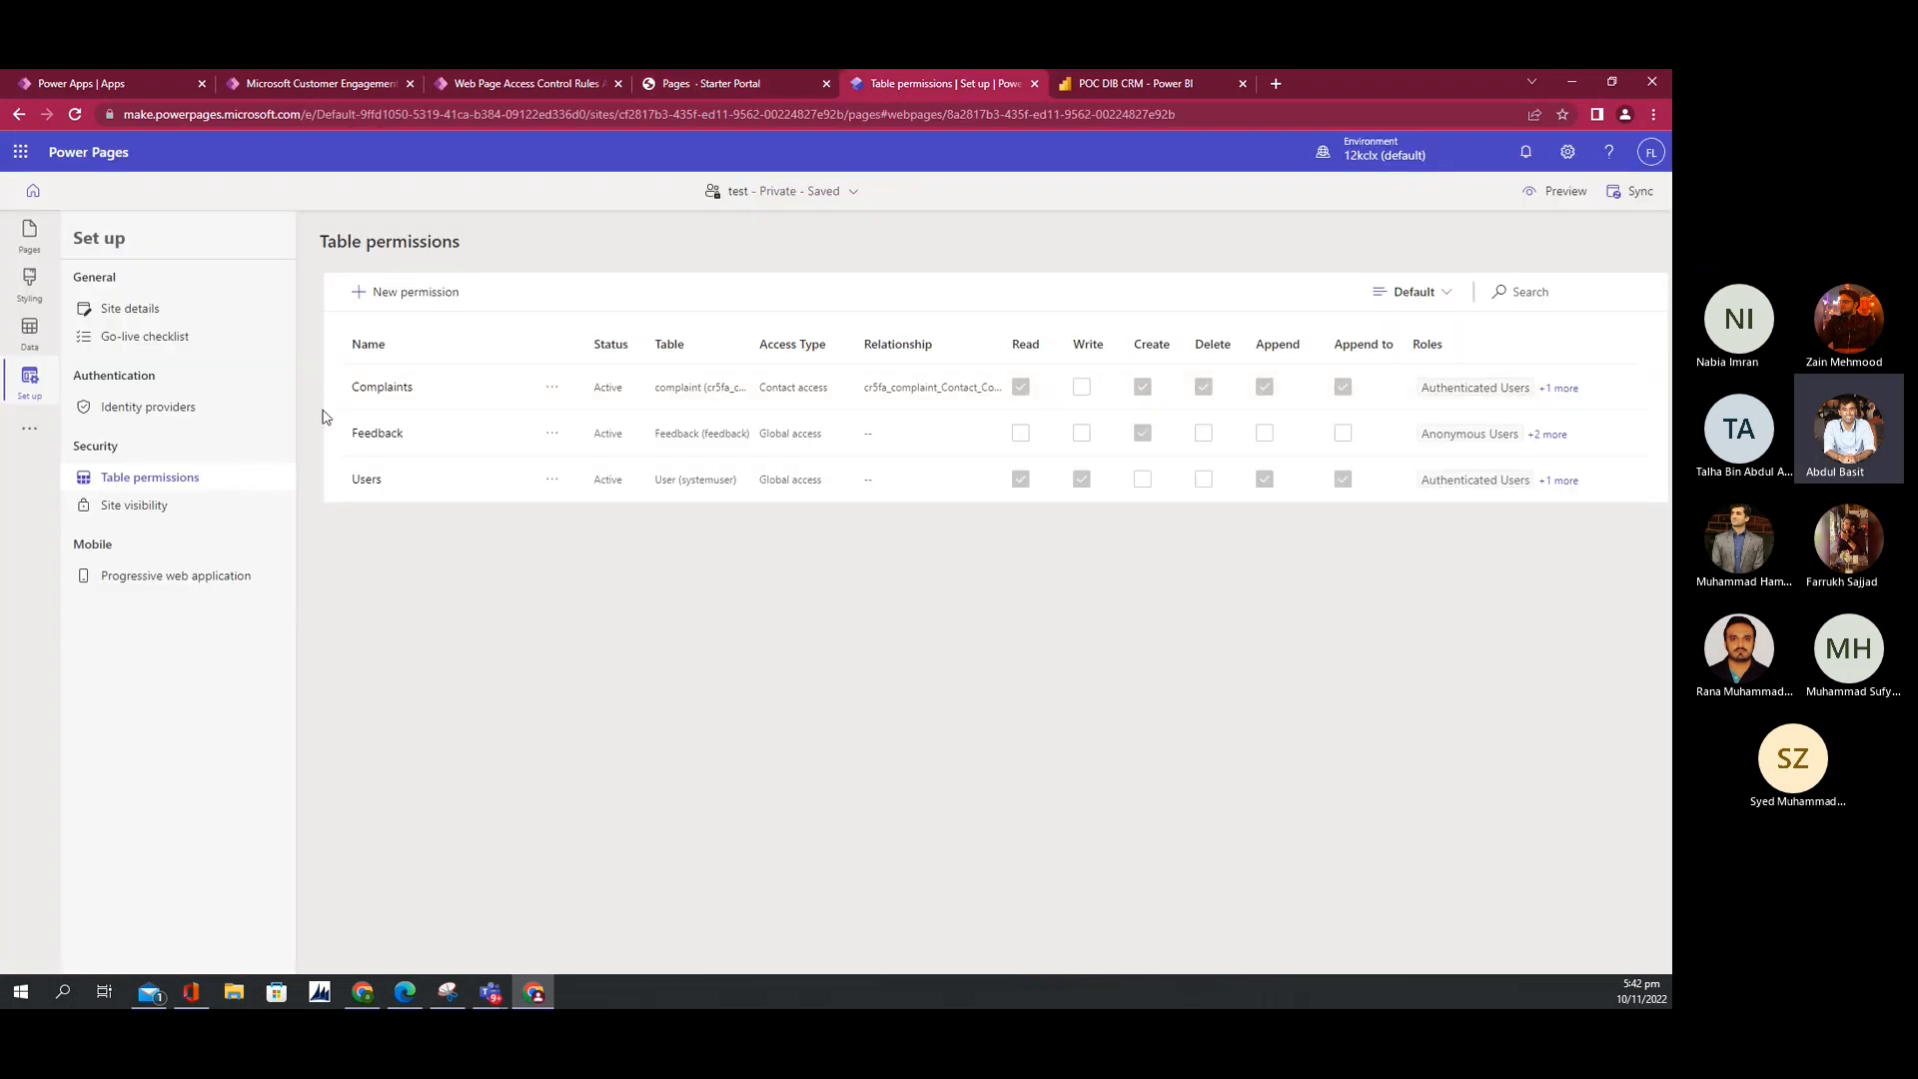
click(359, 394)
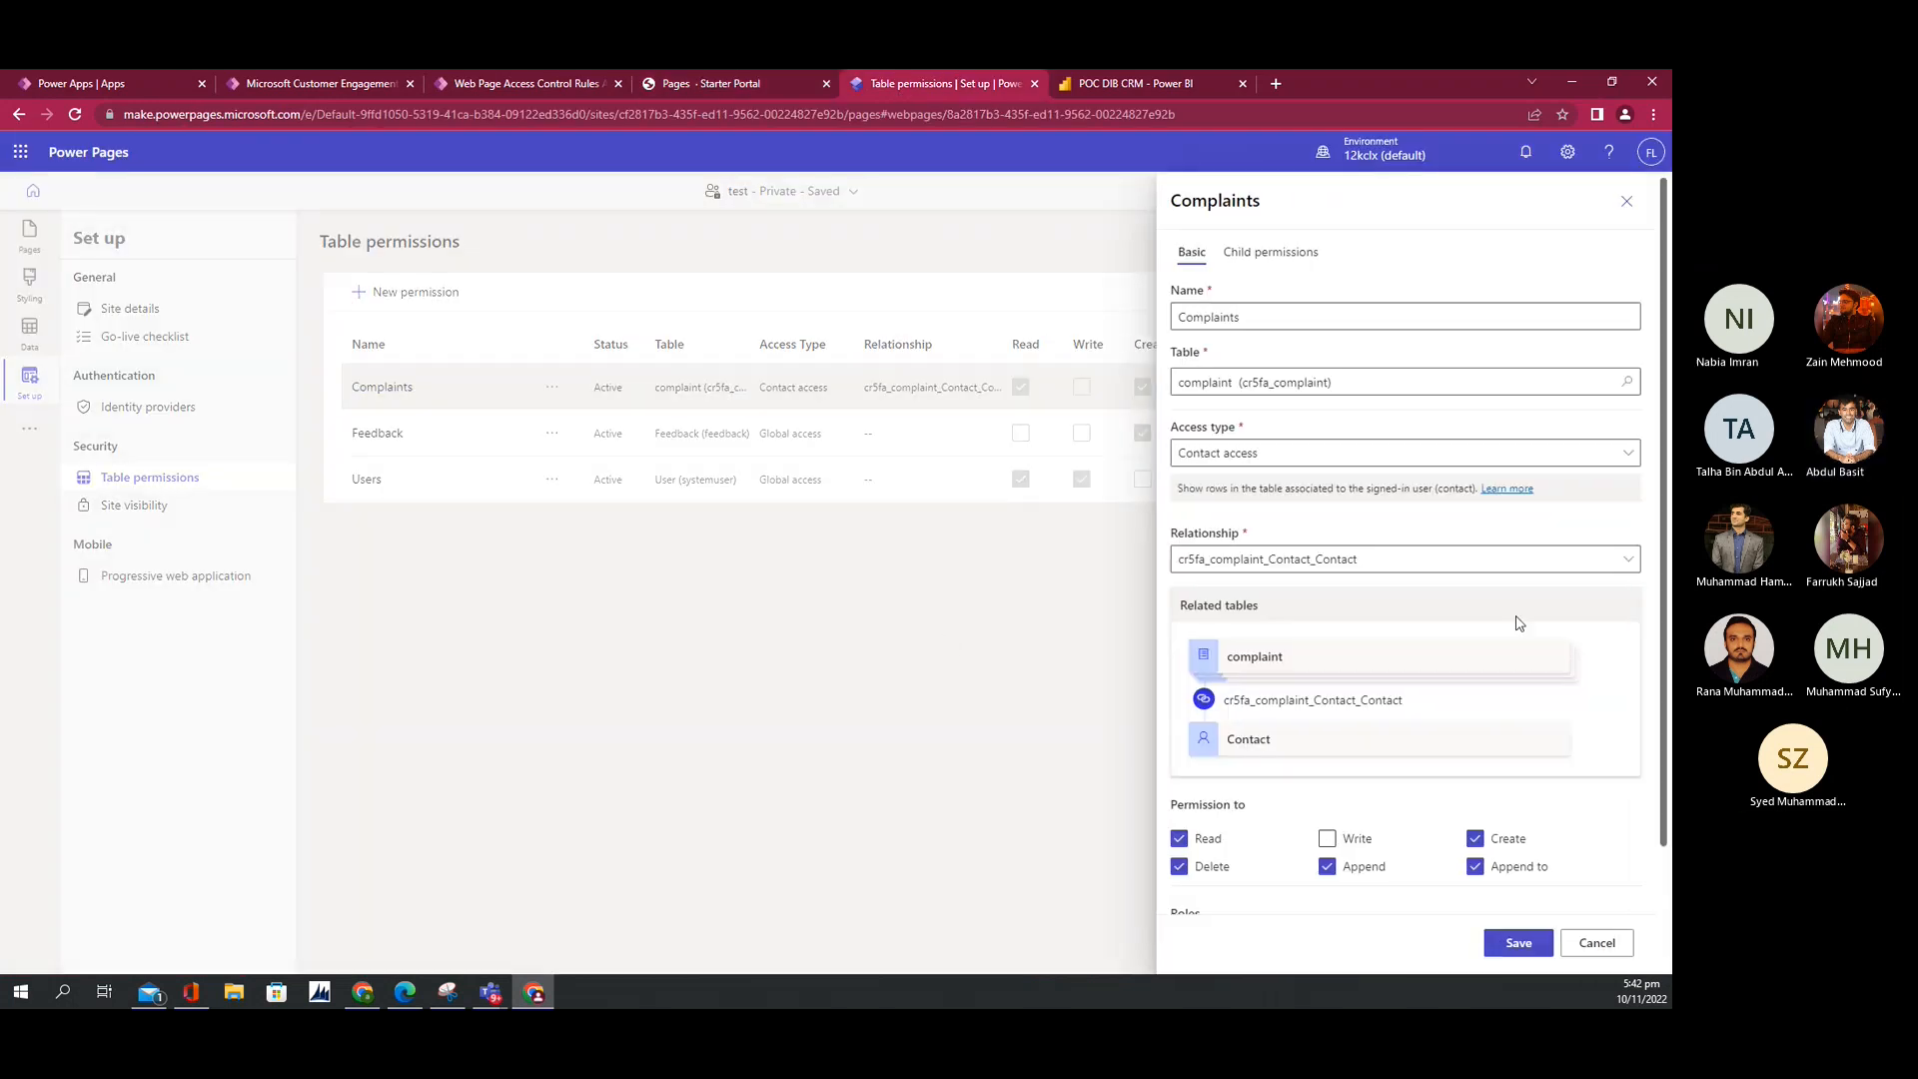
click(1329, 839)
click(1528, 946)
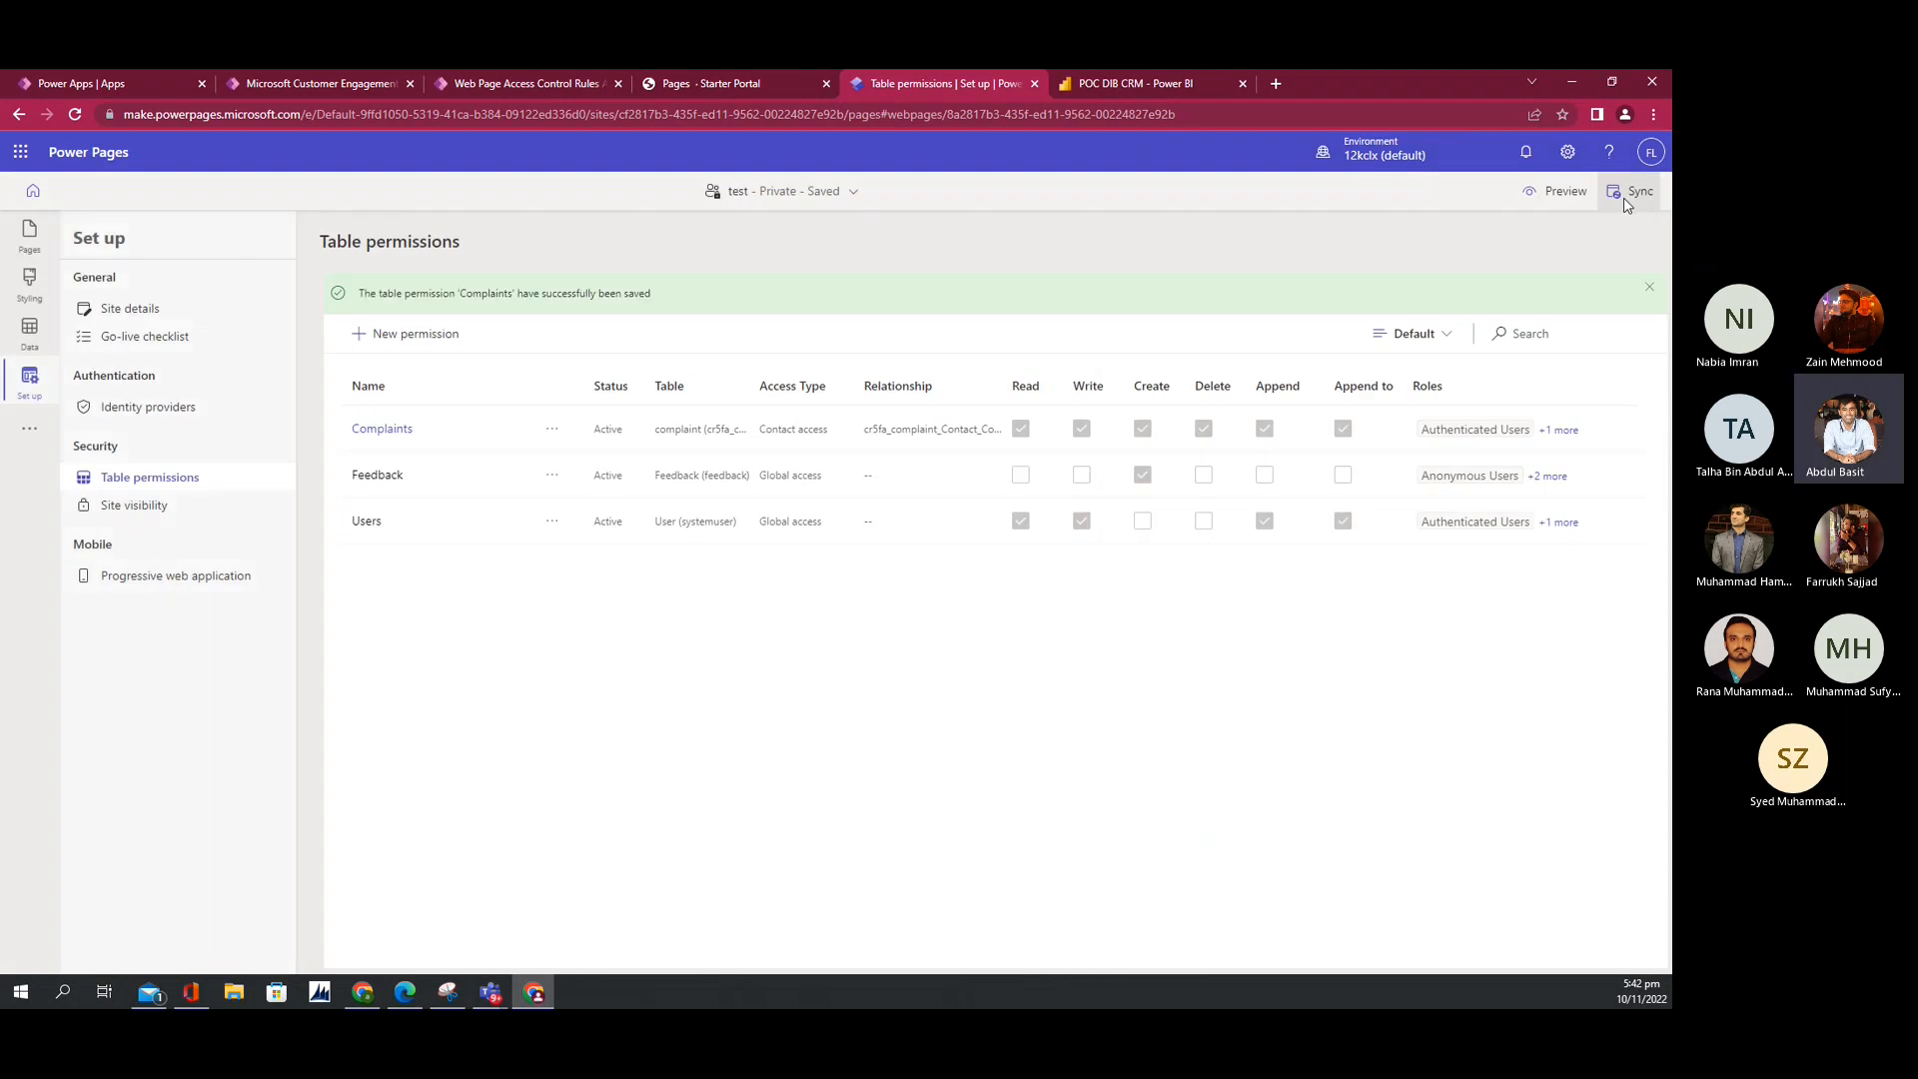
click(1564, 191)
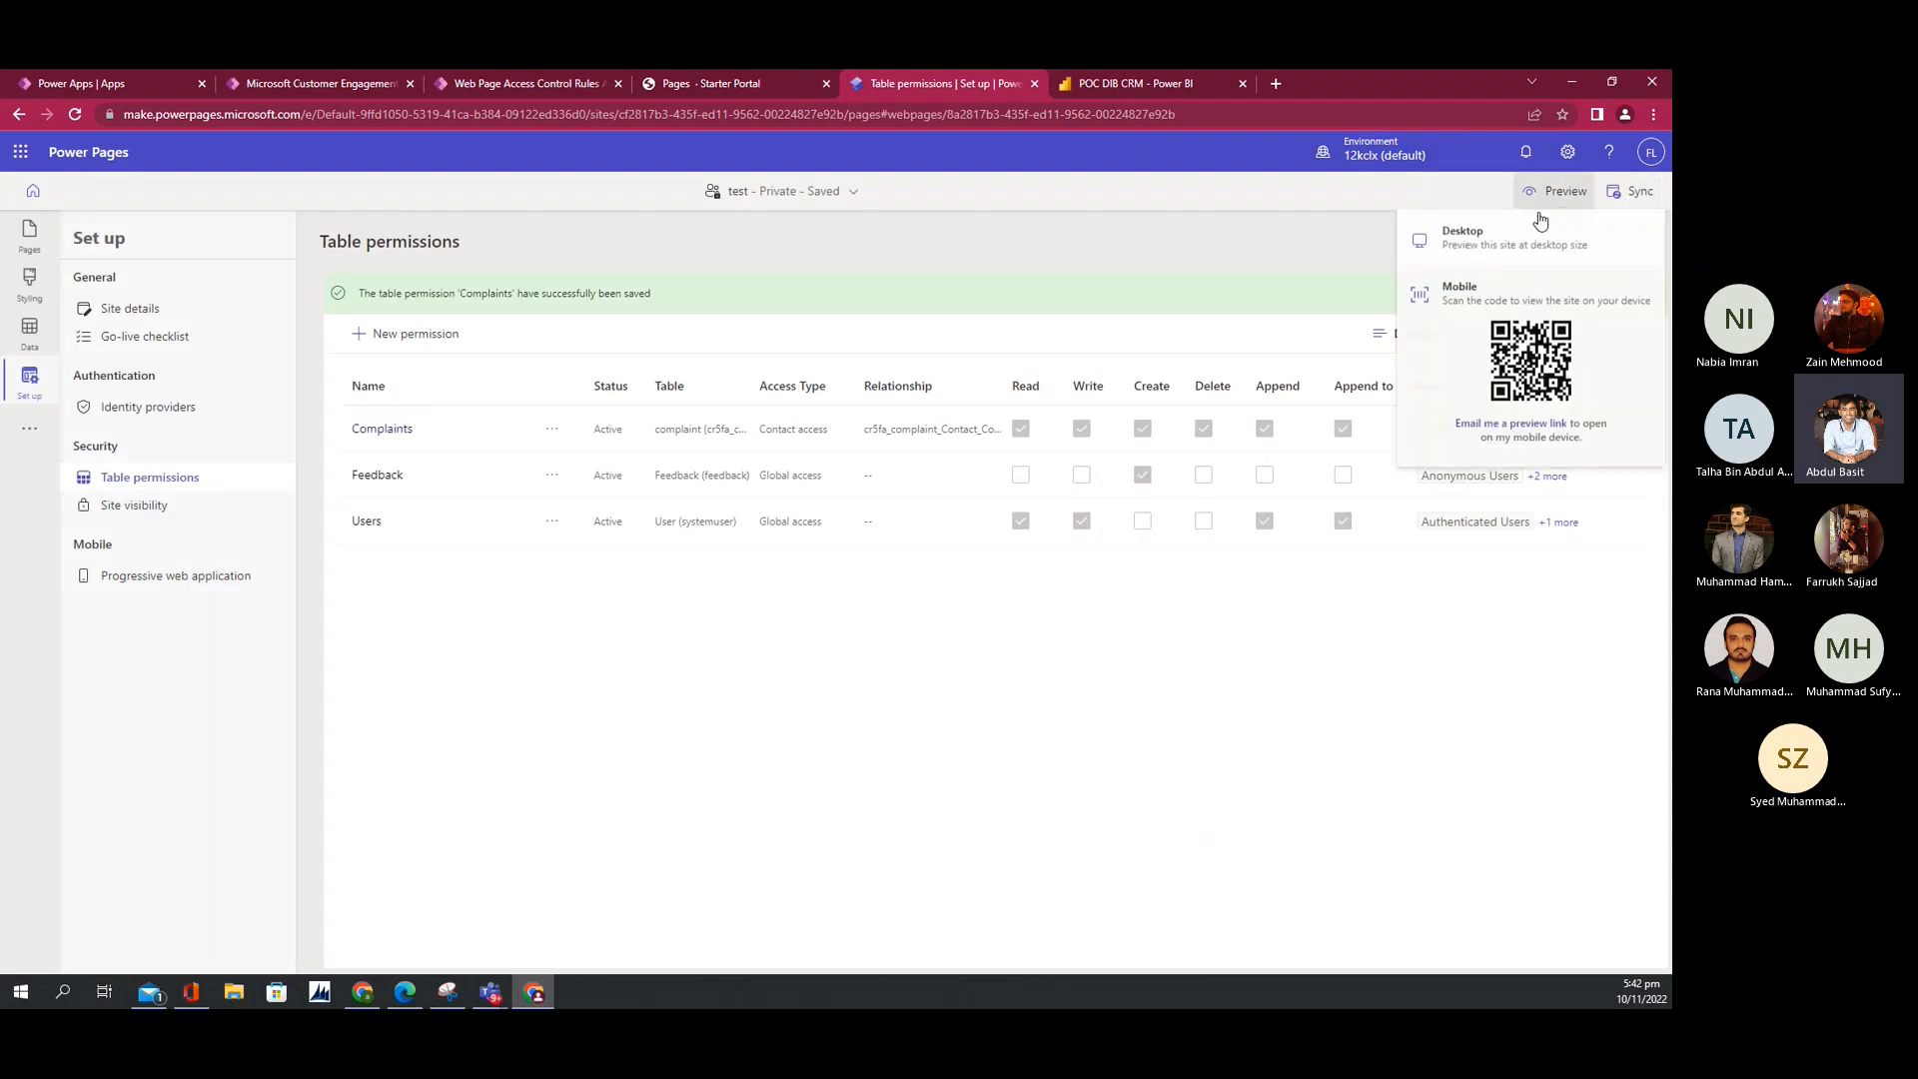
click(1473, 242)
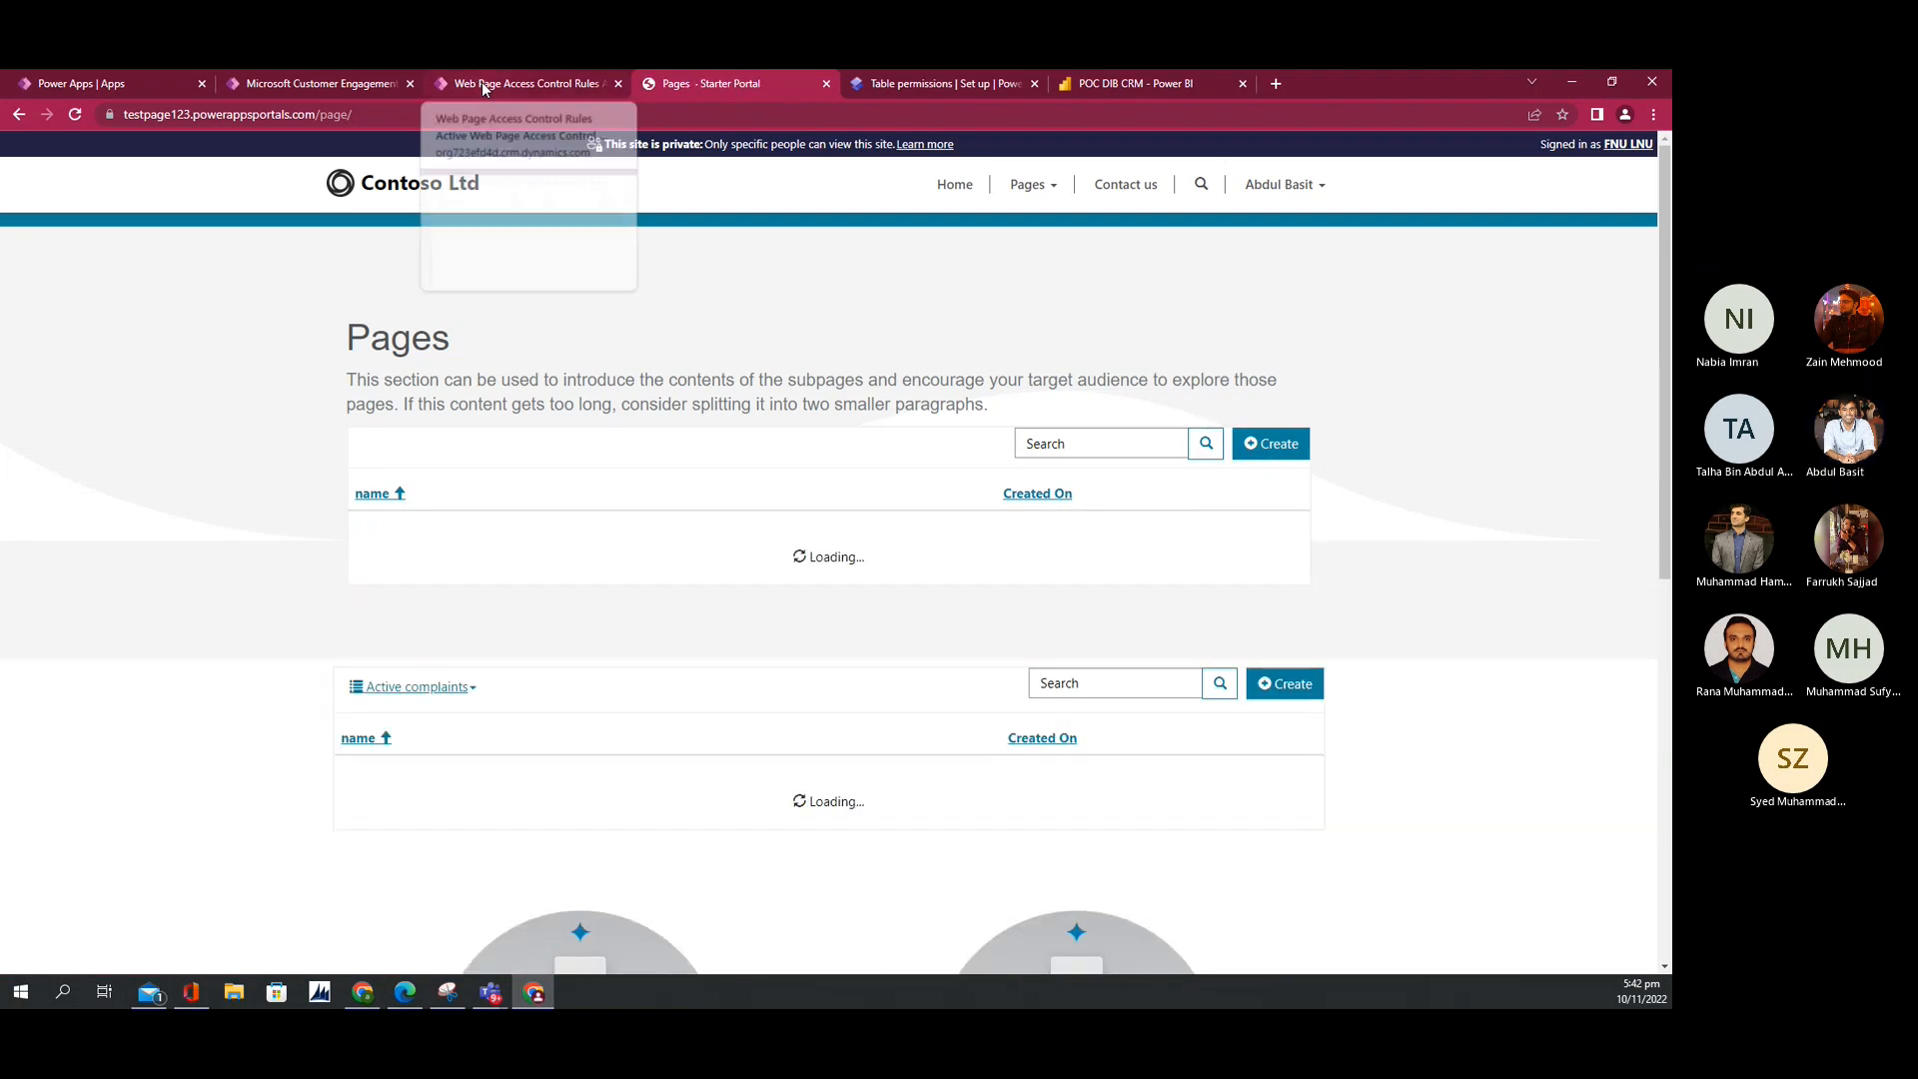
Step: Return to the portal's Pages list and open complaint record 123 for editing
click(482, 85)
click(743, 86)
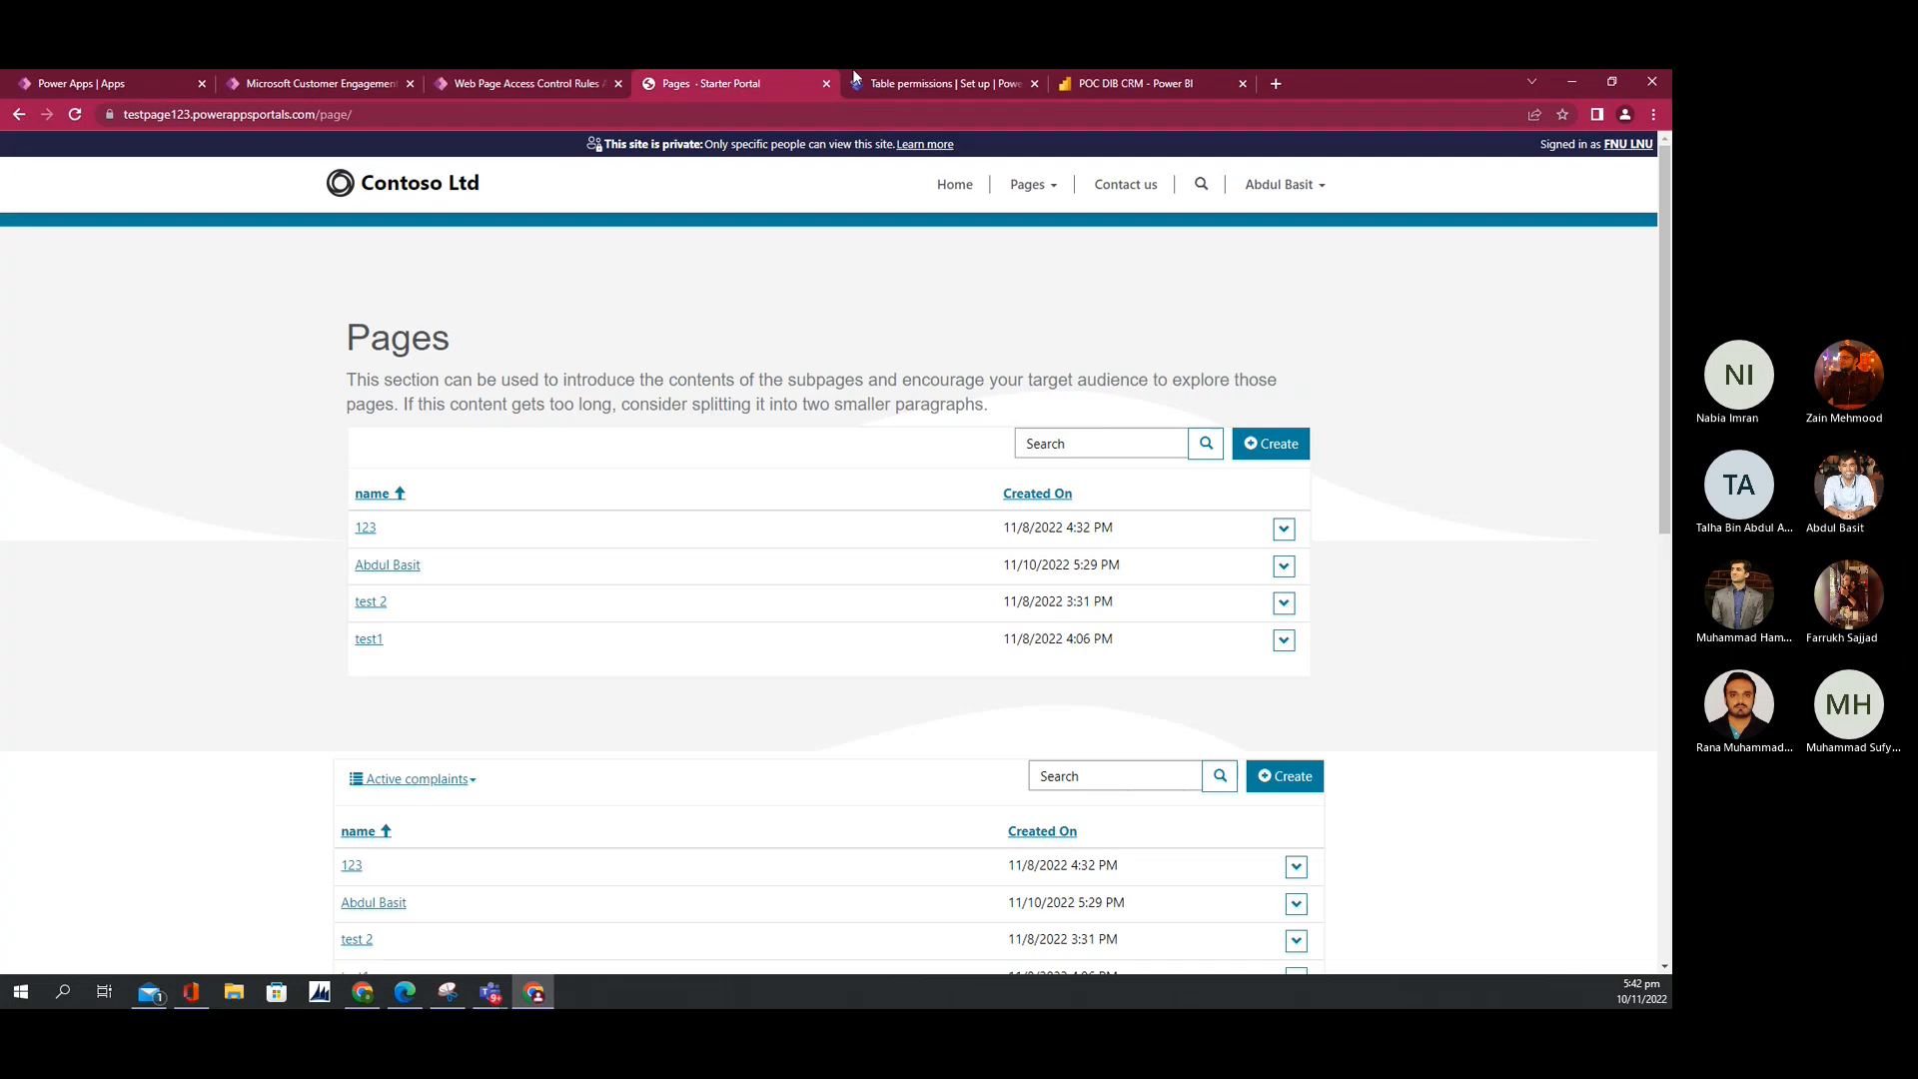
click(860, 72)
click(724, 84)
click(1283, 530)
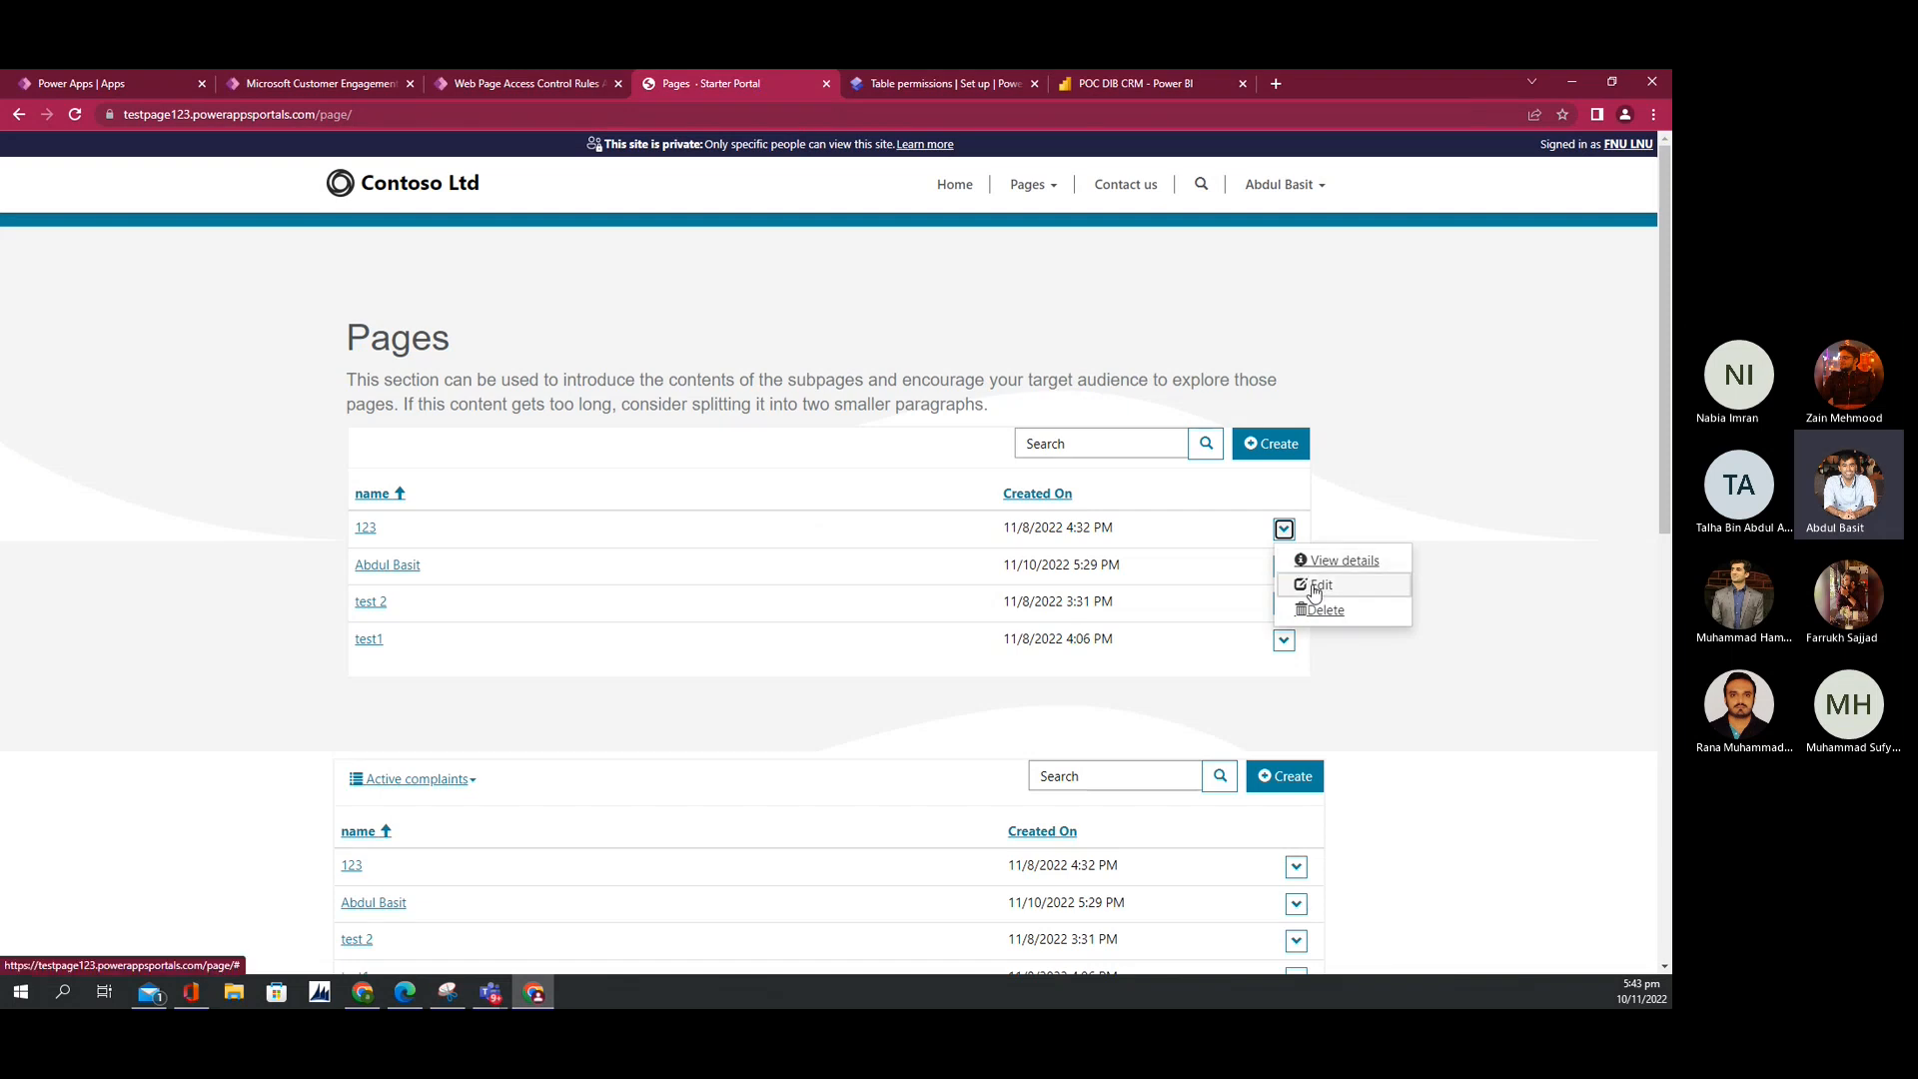
click(1258, 452)
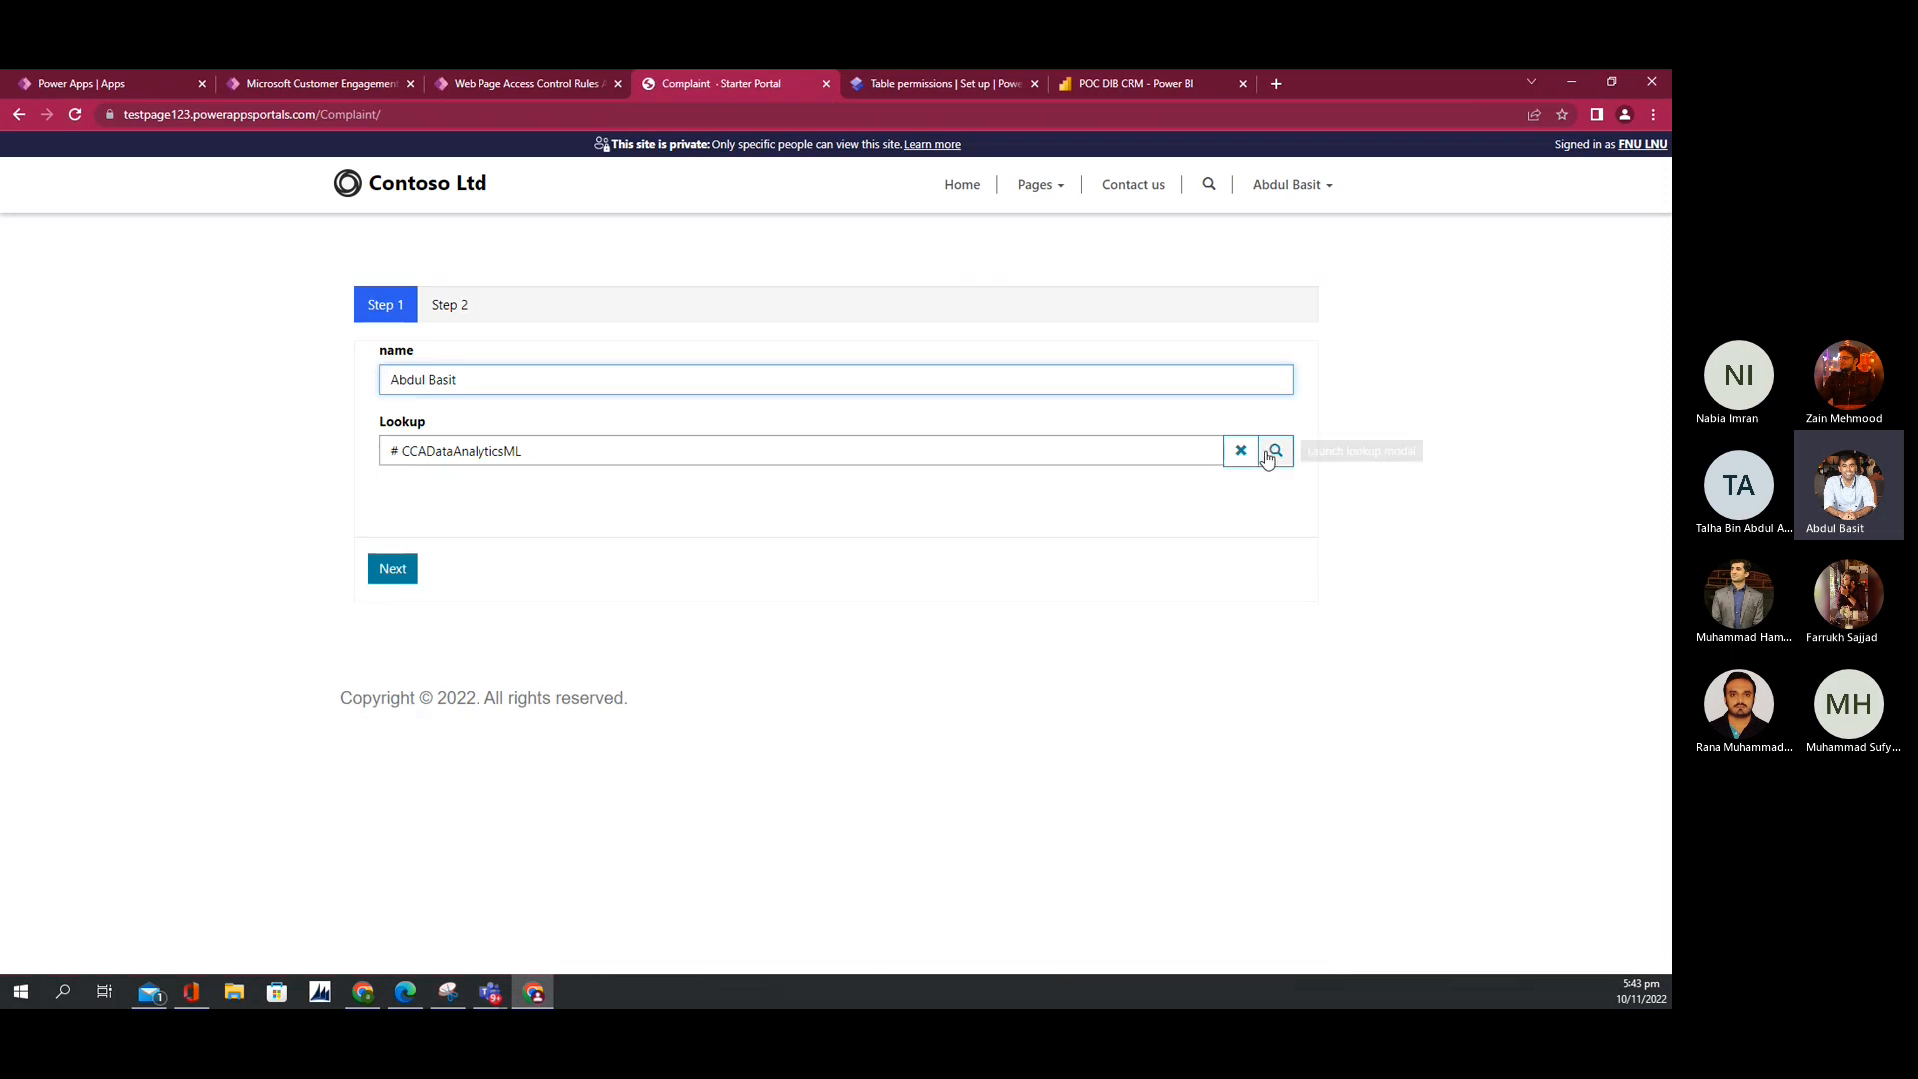
Step: Clear the Lookup value, browse and close its records list, then return to Table permissions
click(1242, 451)
click(1276, 452)
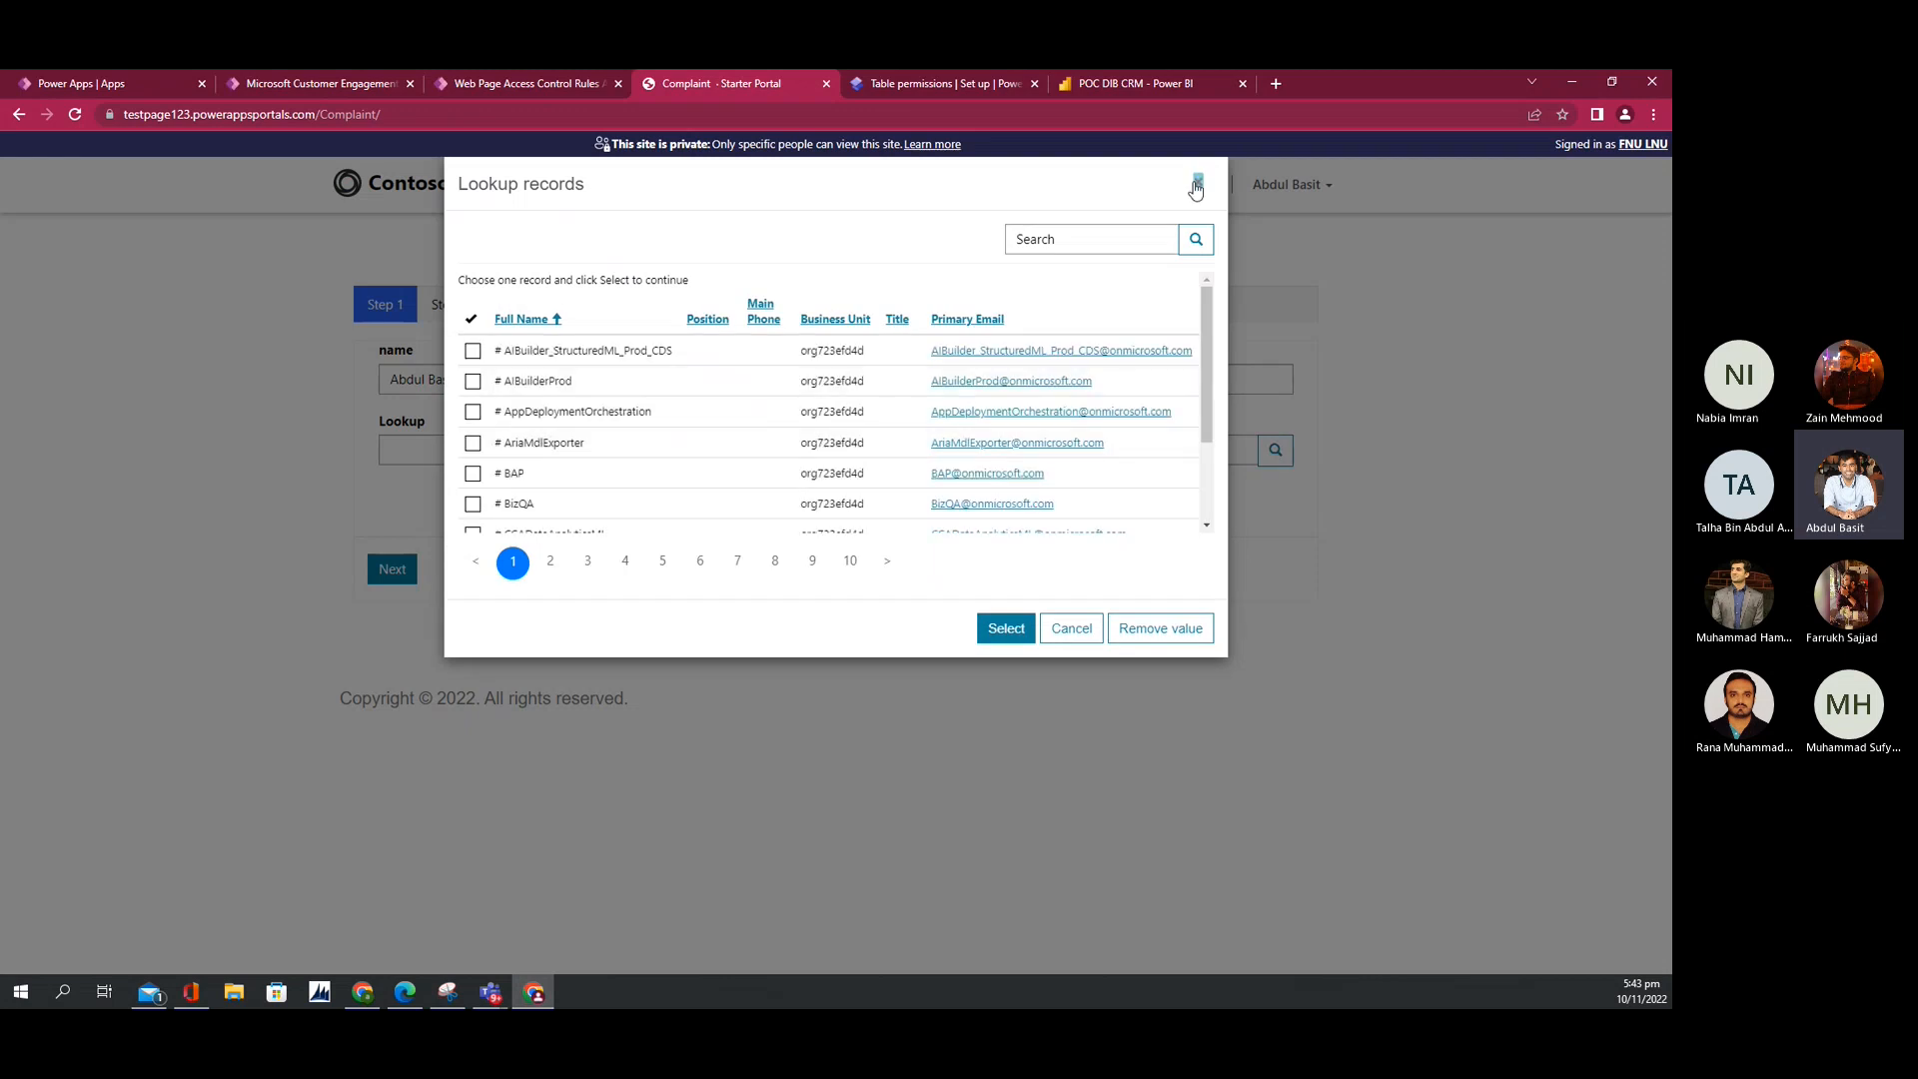
click(1197, 181)
click(894, 84)
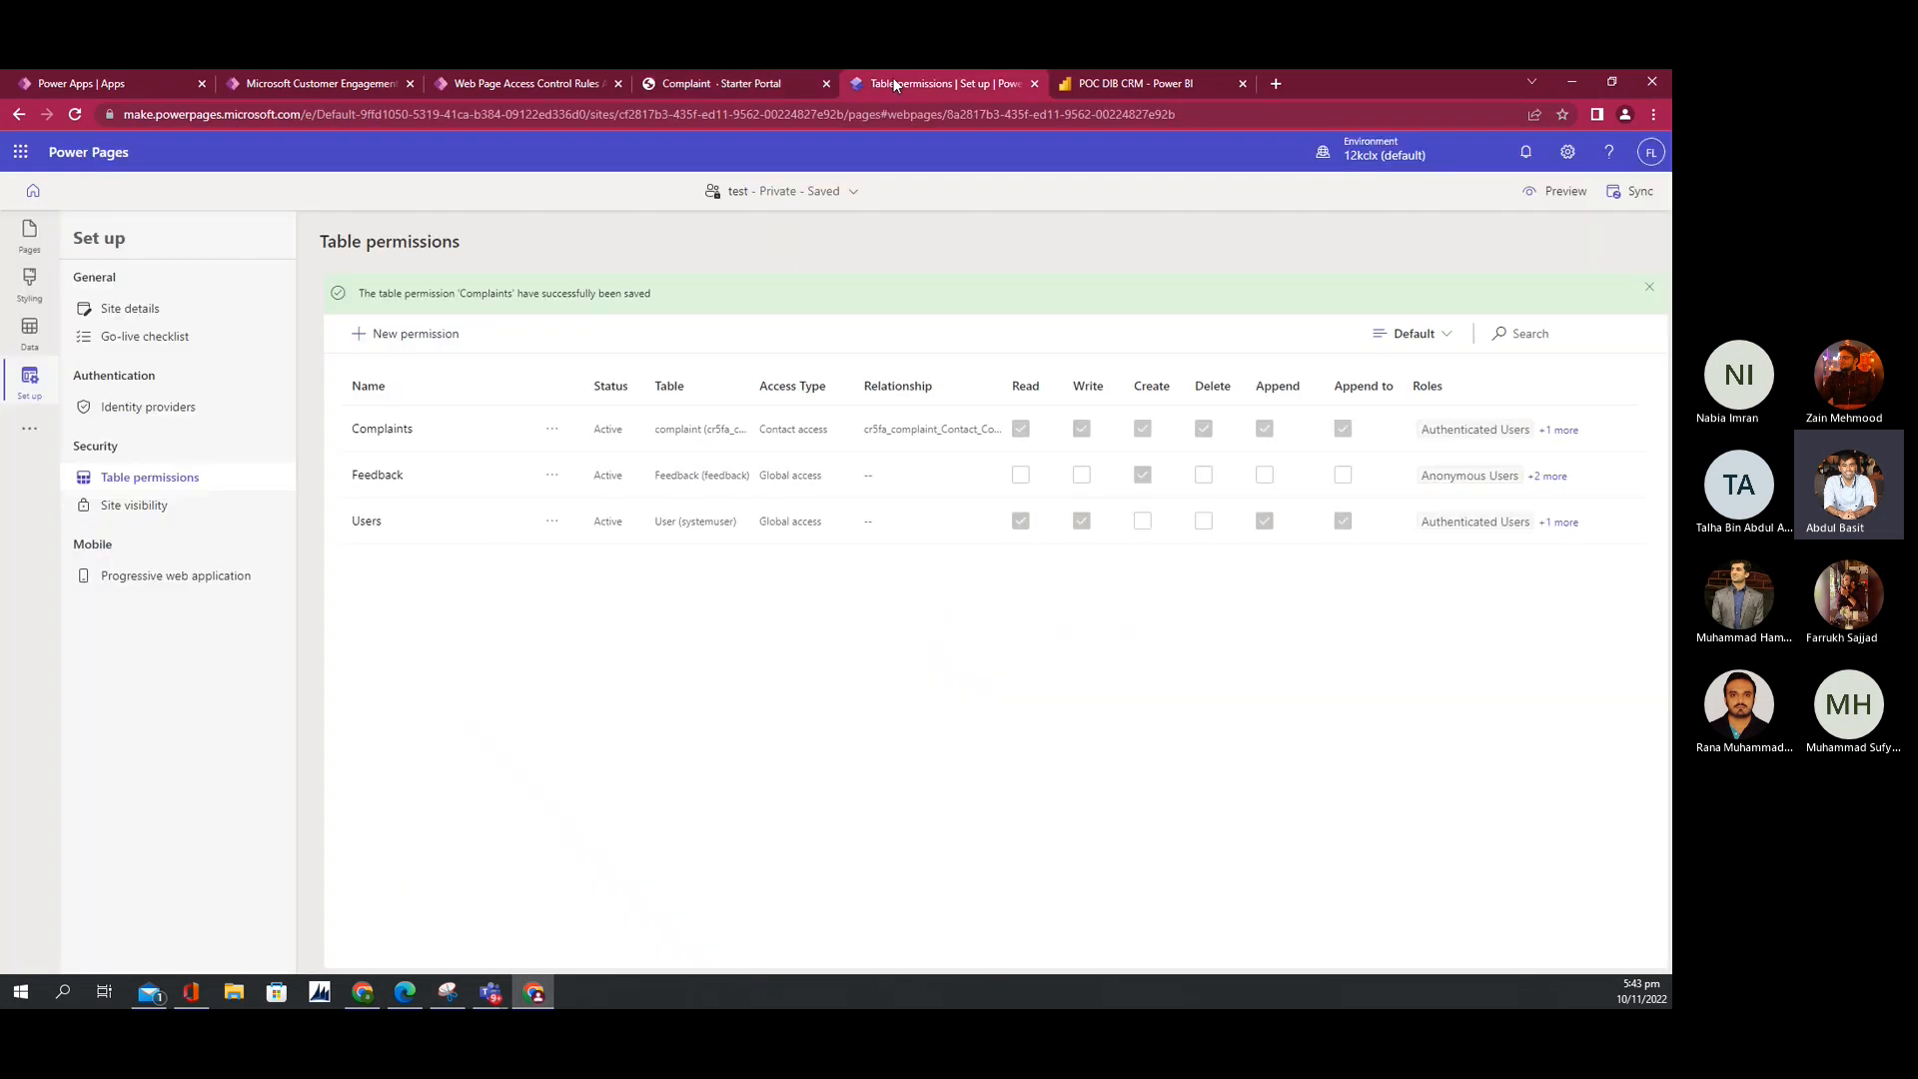
Step: Deactivate the Users table permission and preview the site on Desktop
click(368, 528)
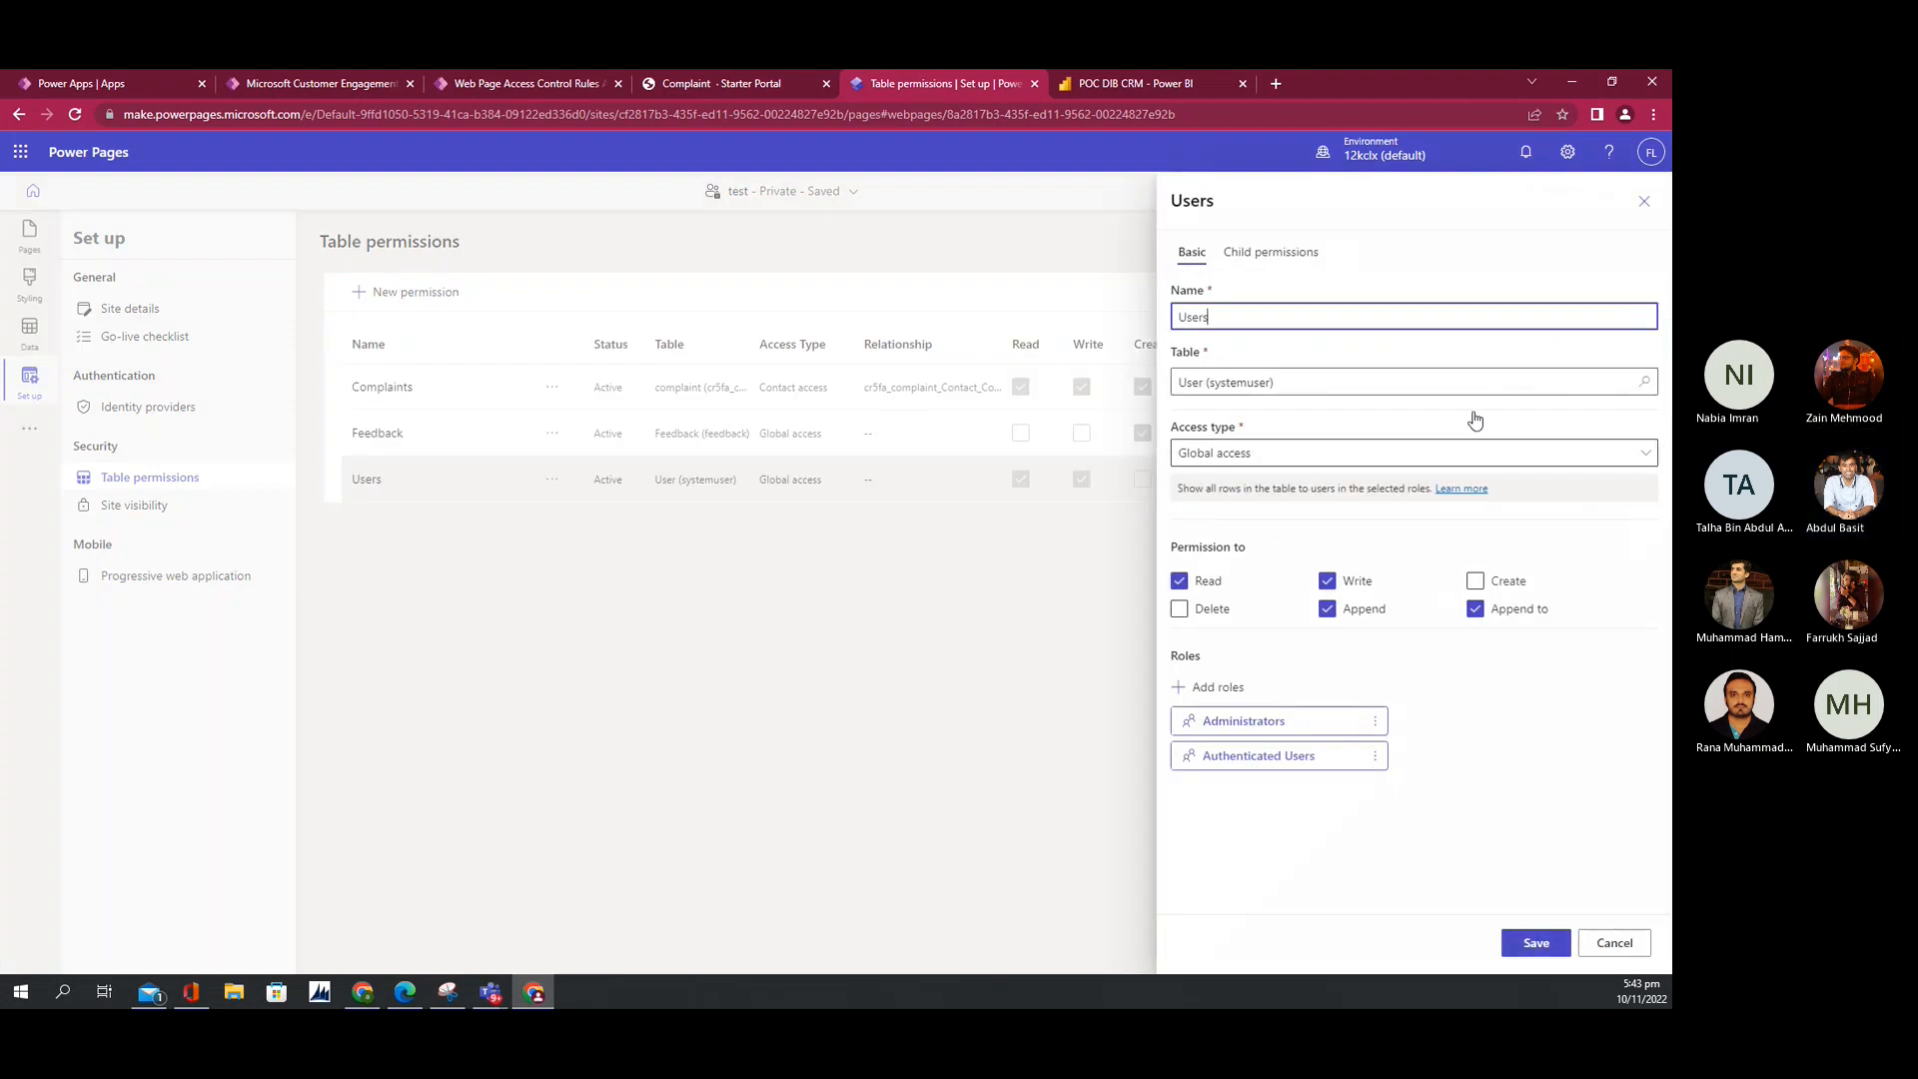
click(1632, 946)
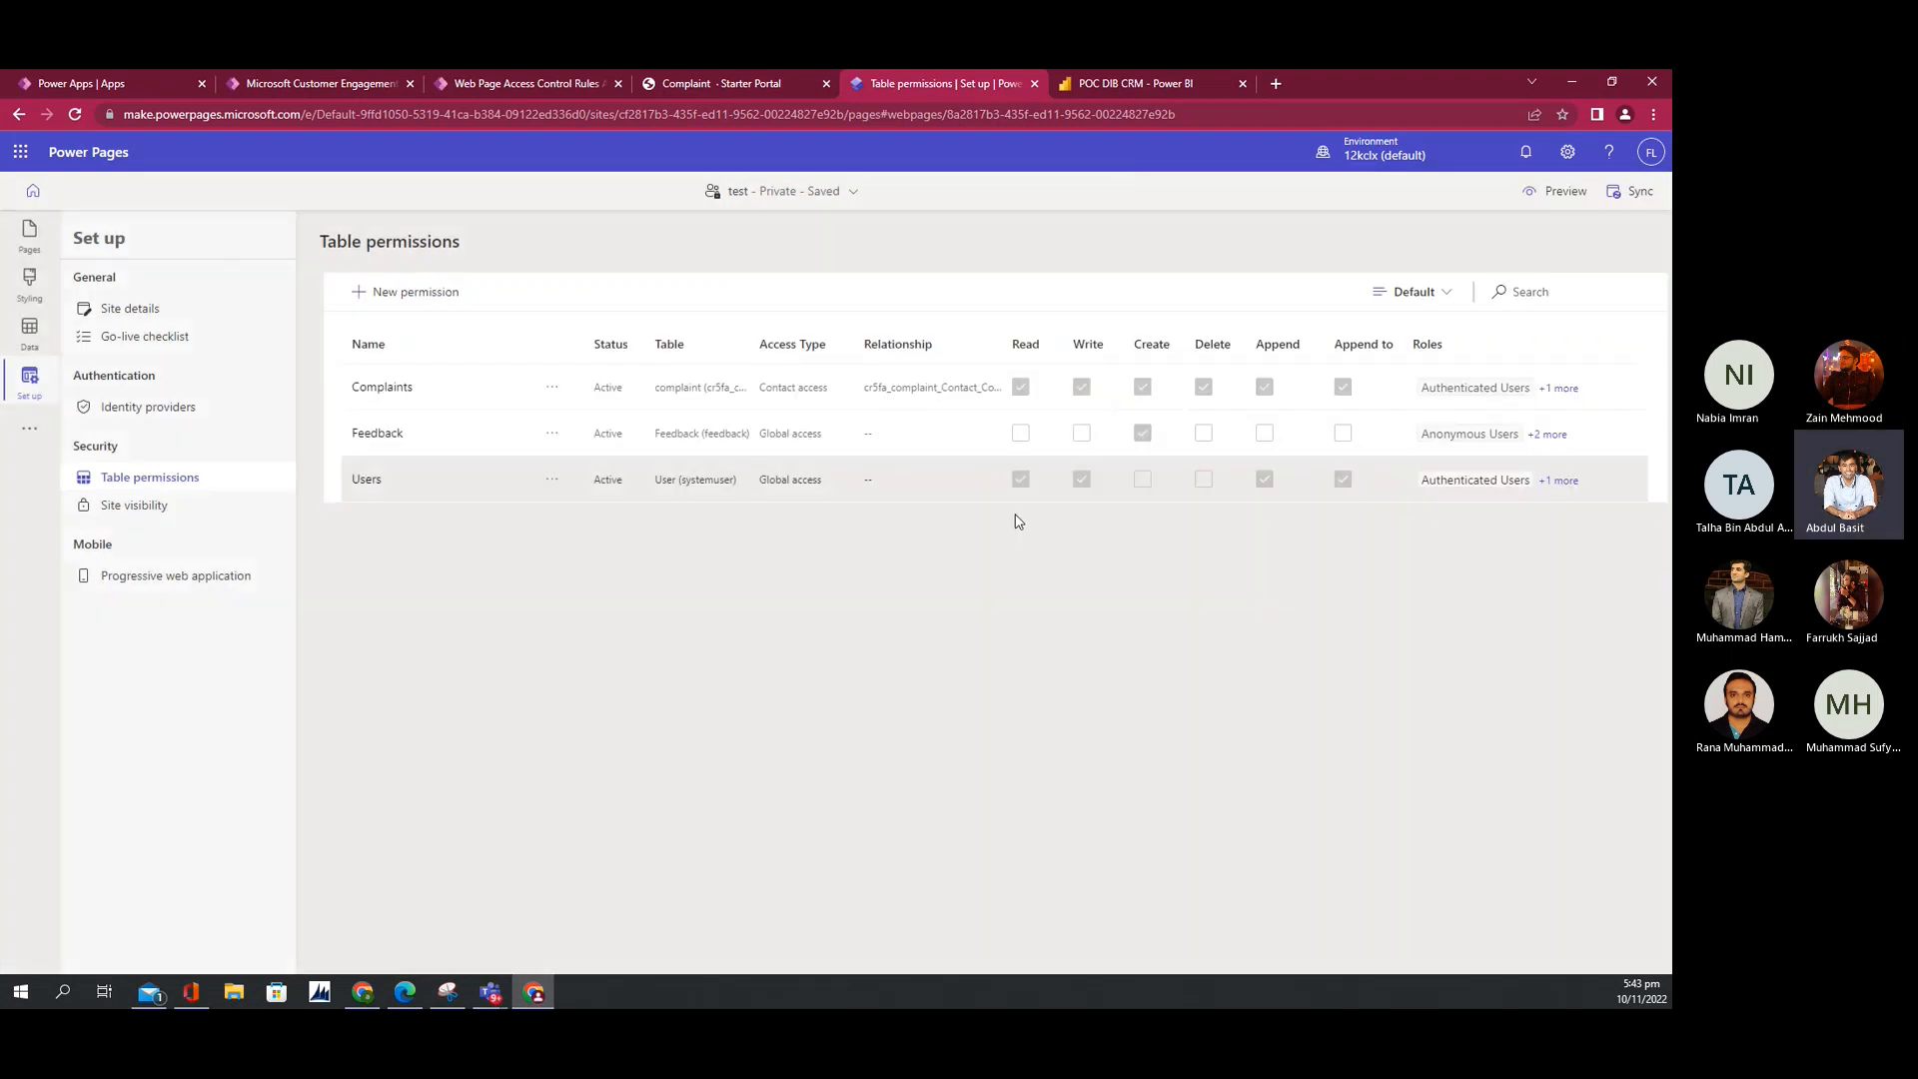
click(552, 479)
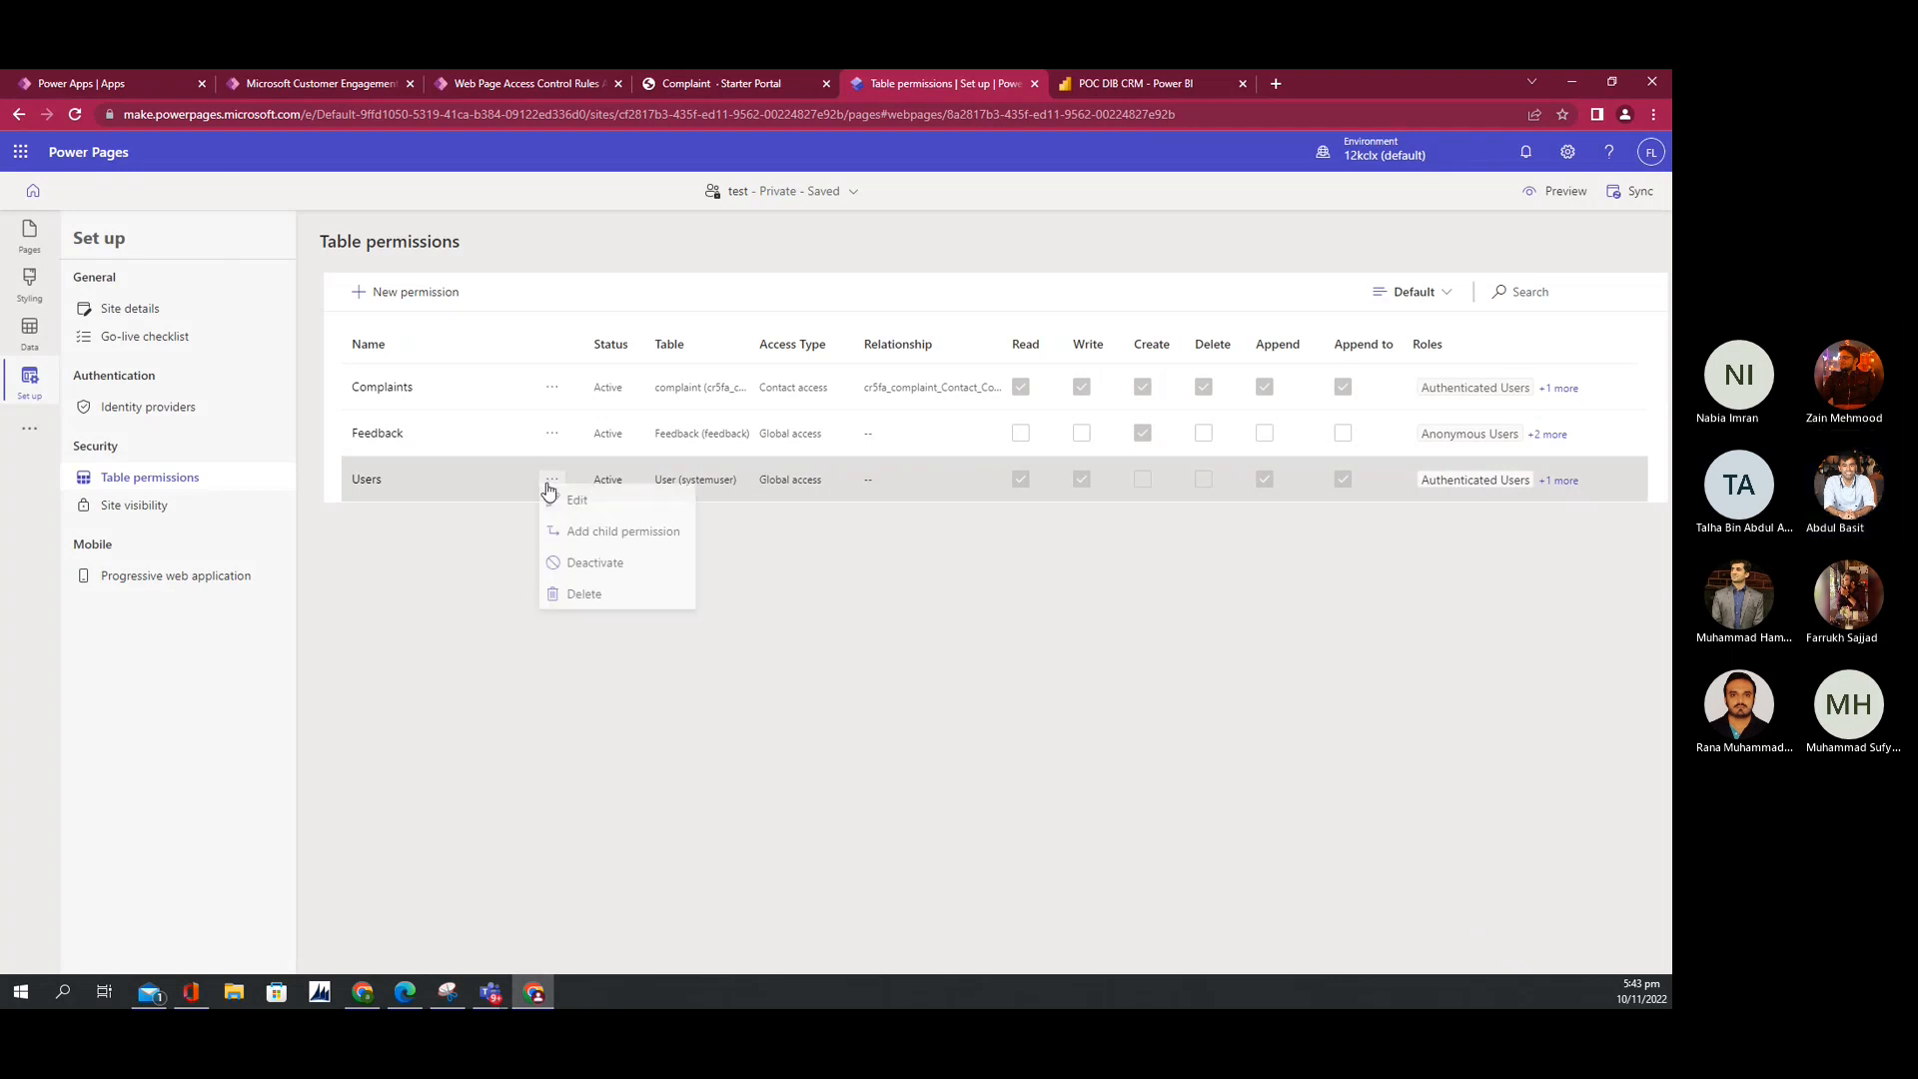
click(590, 567)
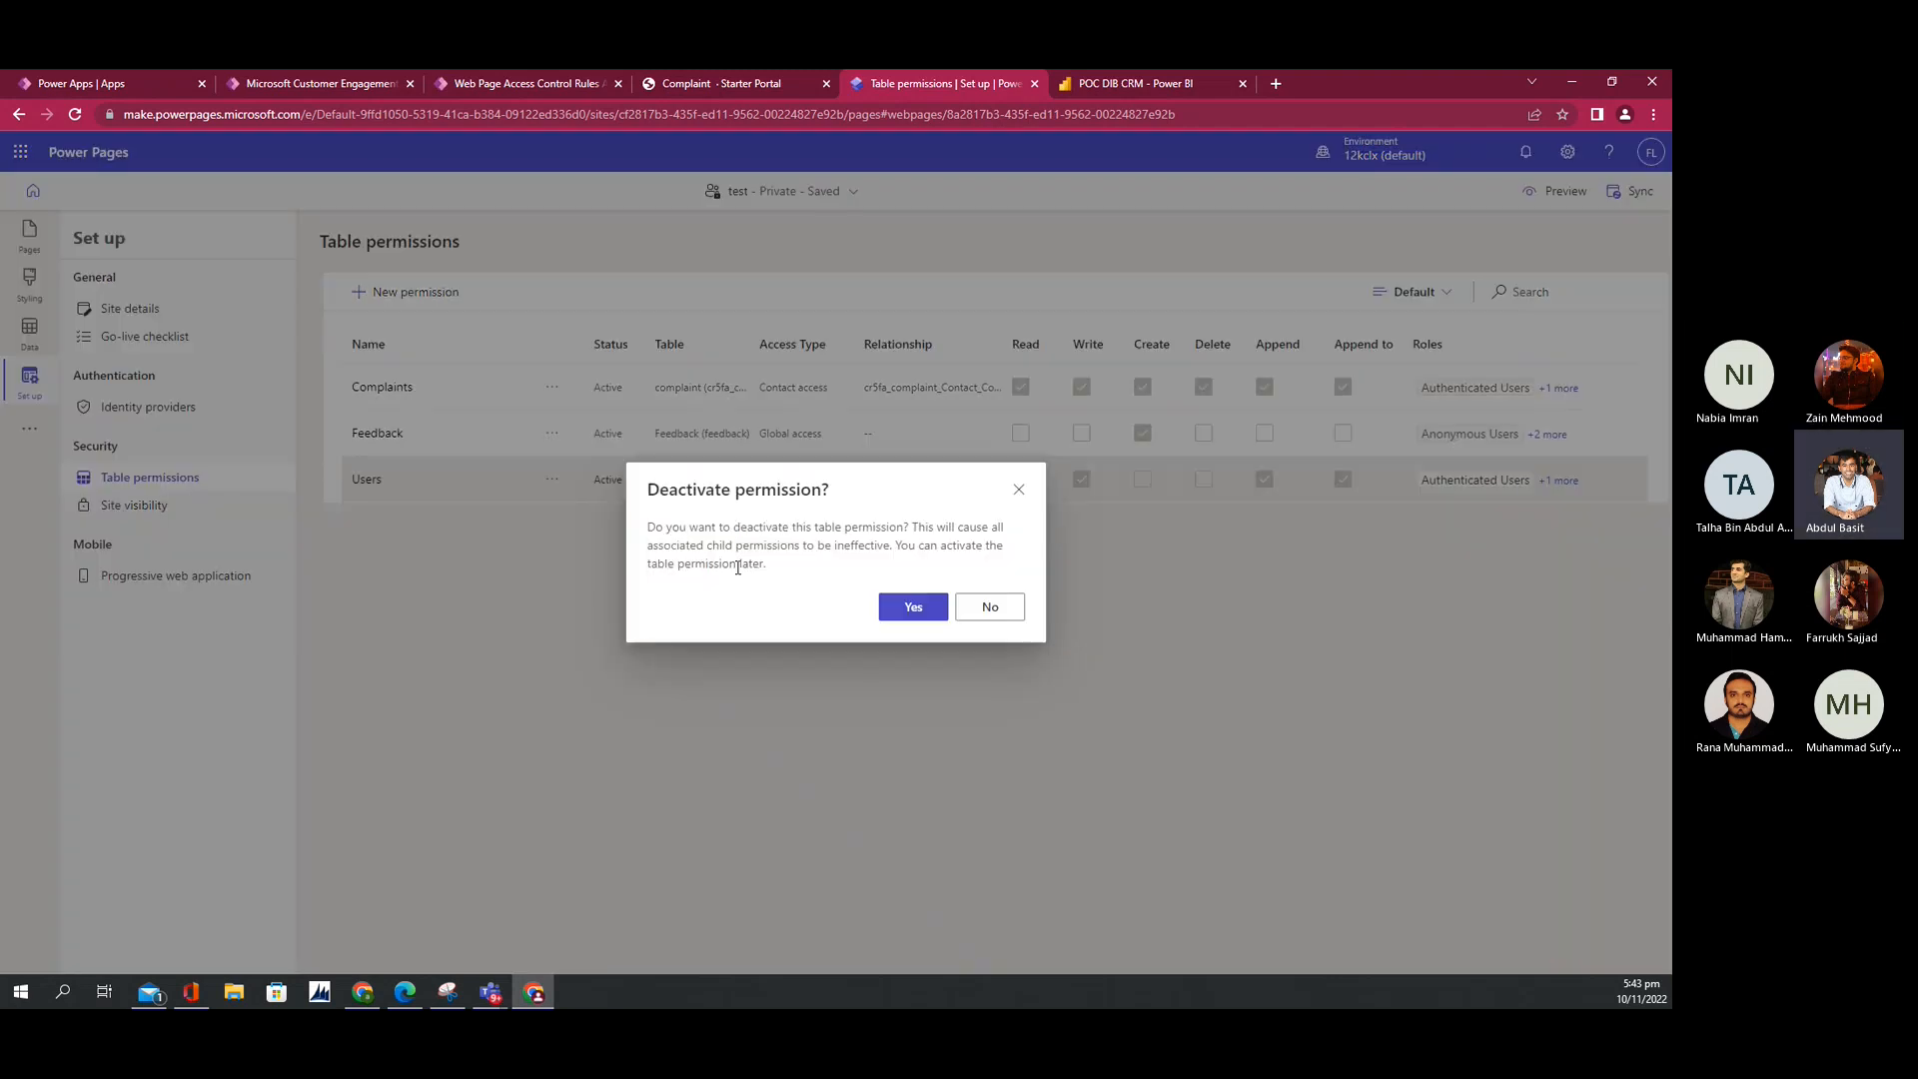
click(899, 603)
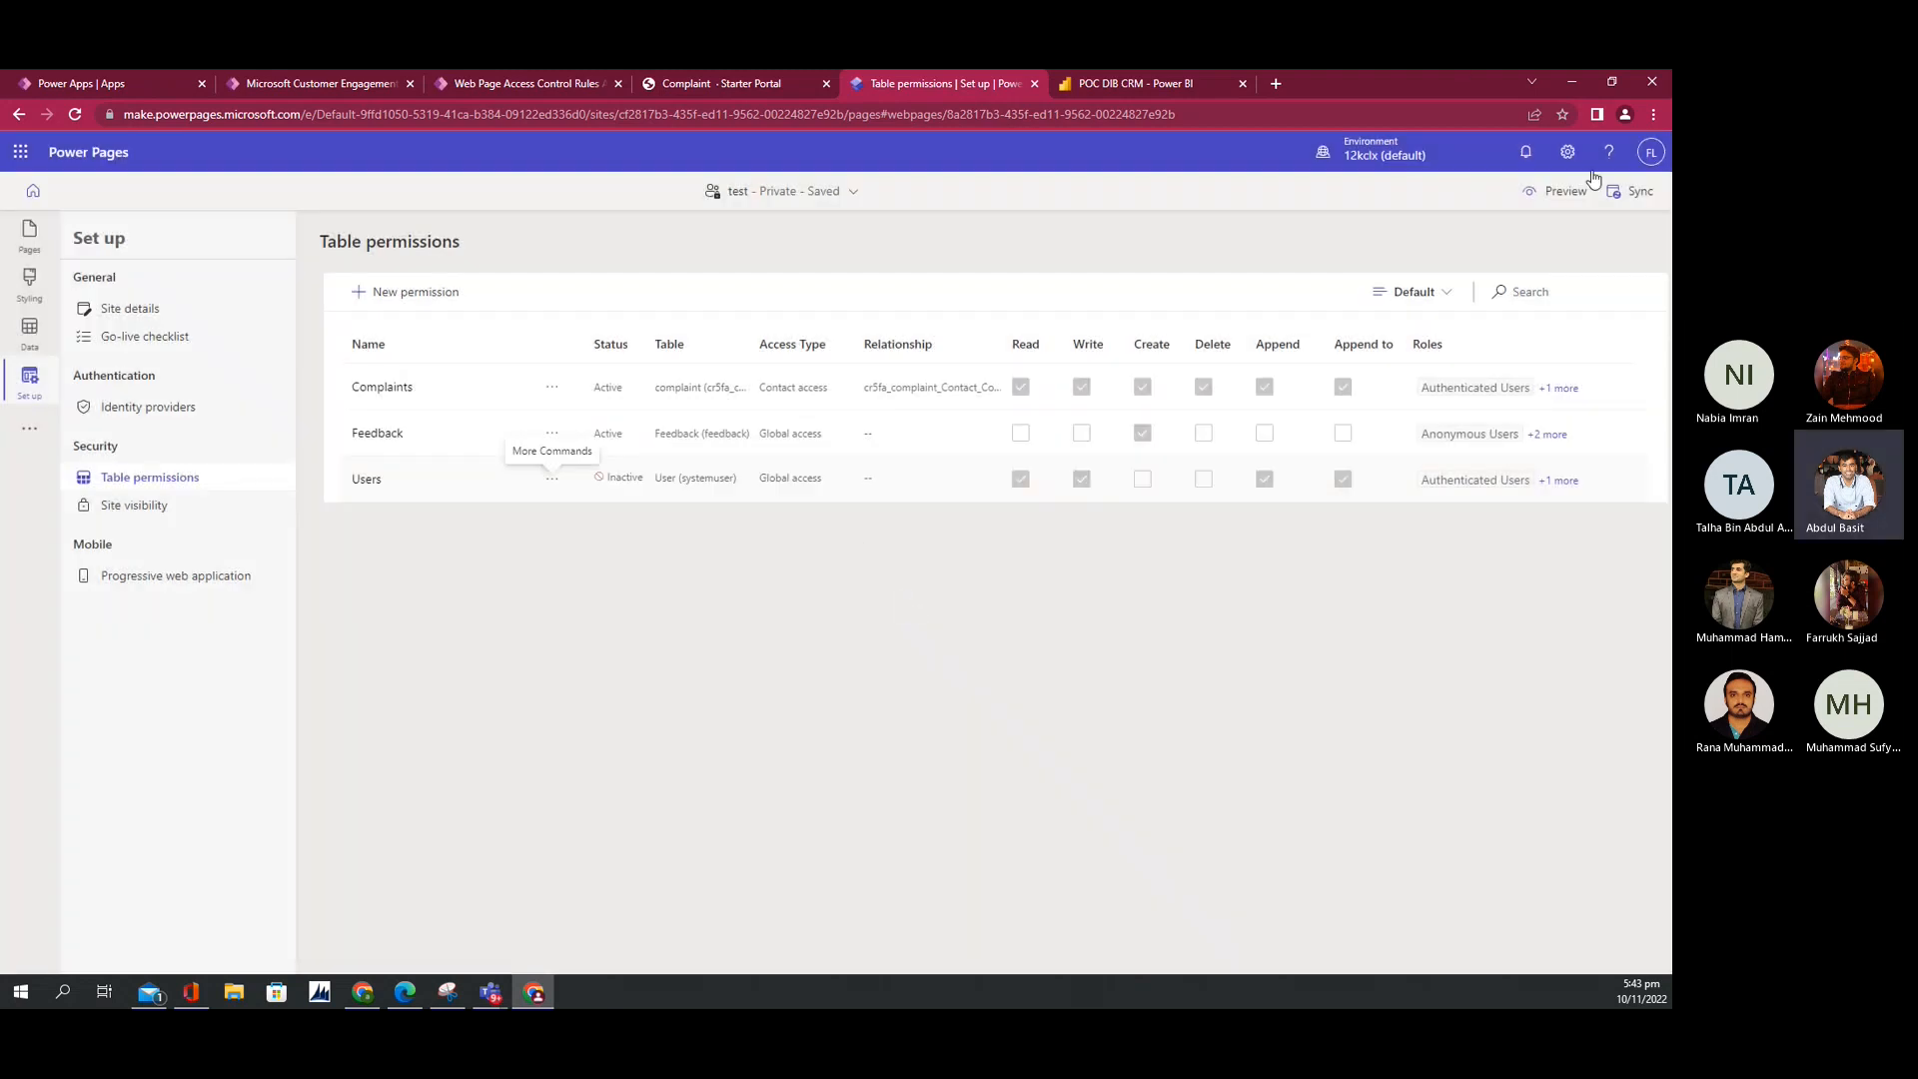
click(1565, 191)
click(1457, 237)
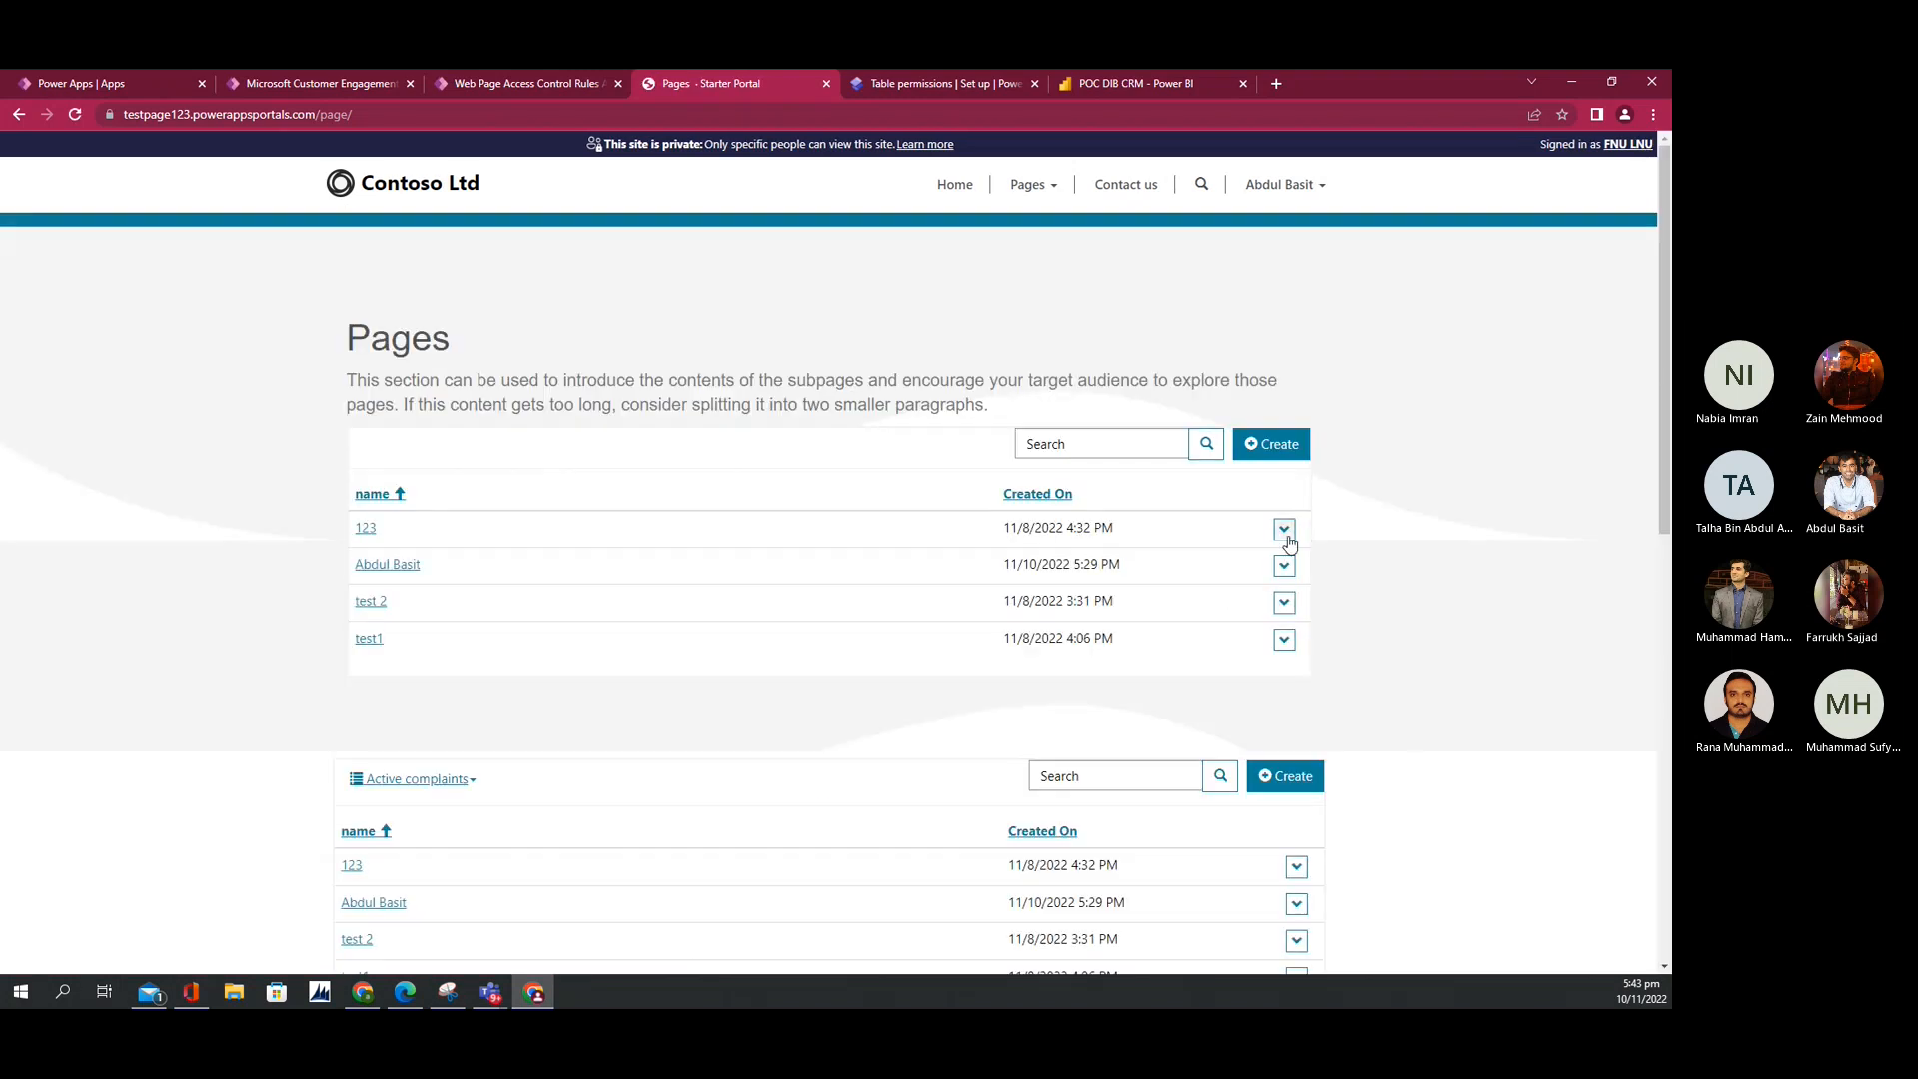
Step: Clear the Lookup on record 123's form and confirm it reports no permission to view users
click(1284, 529)
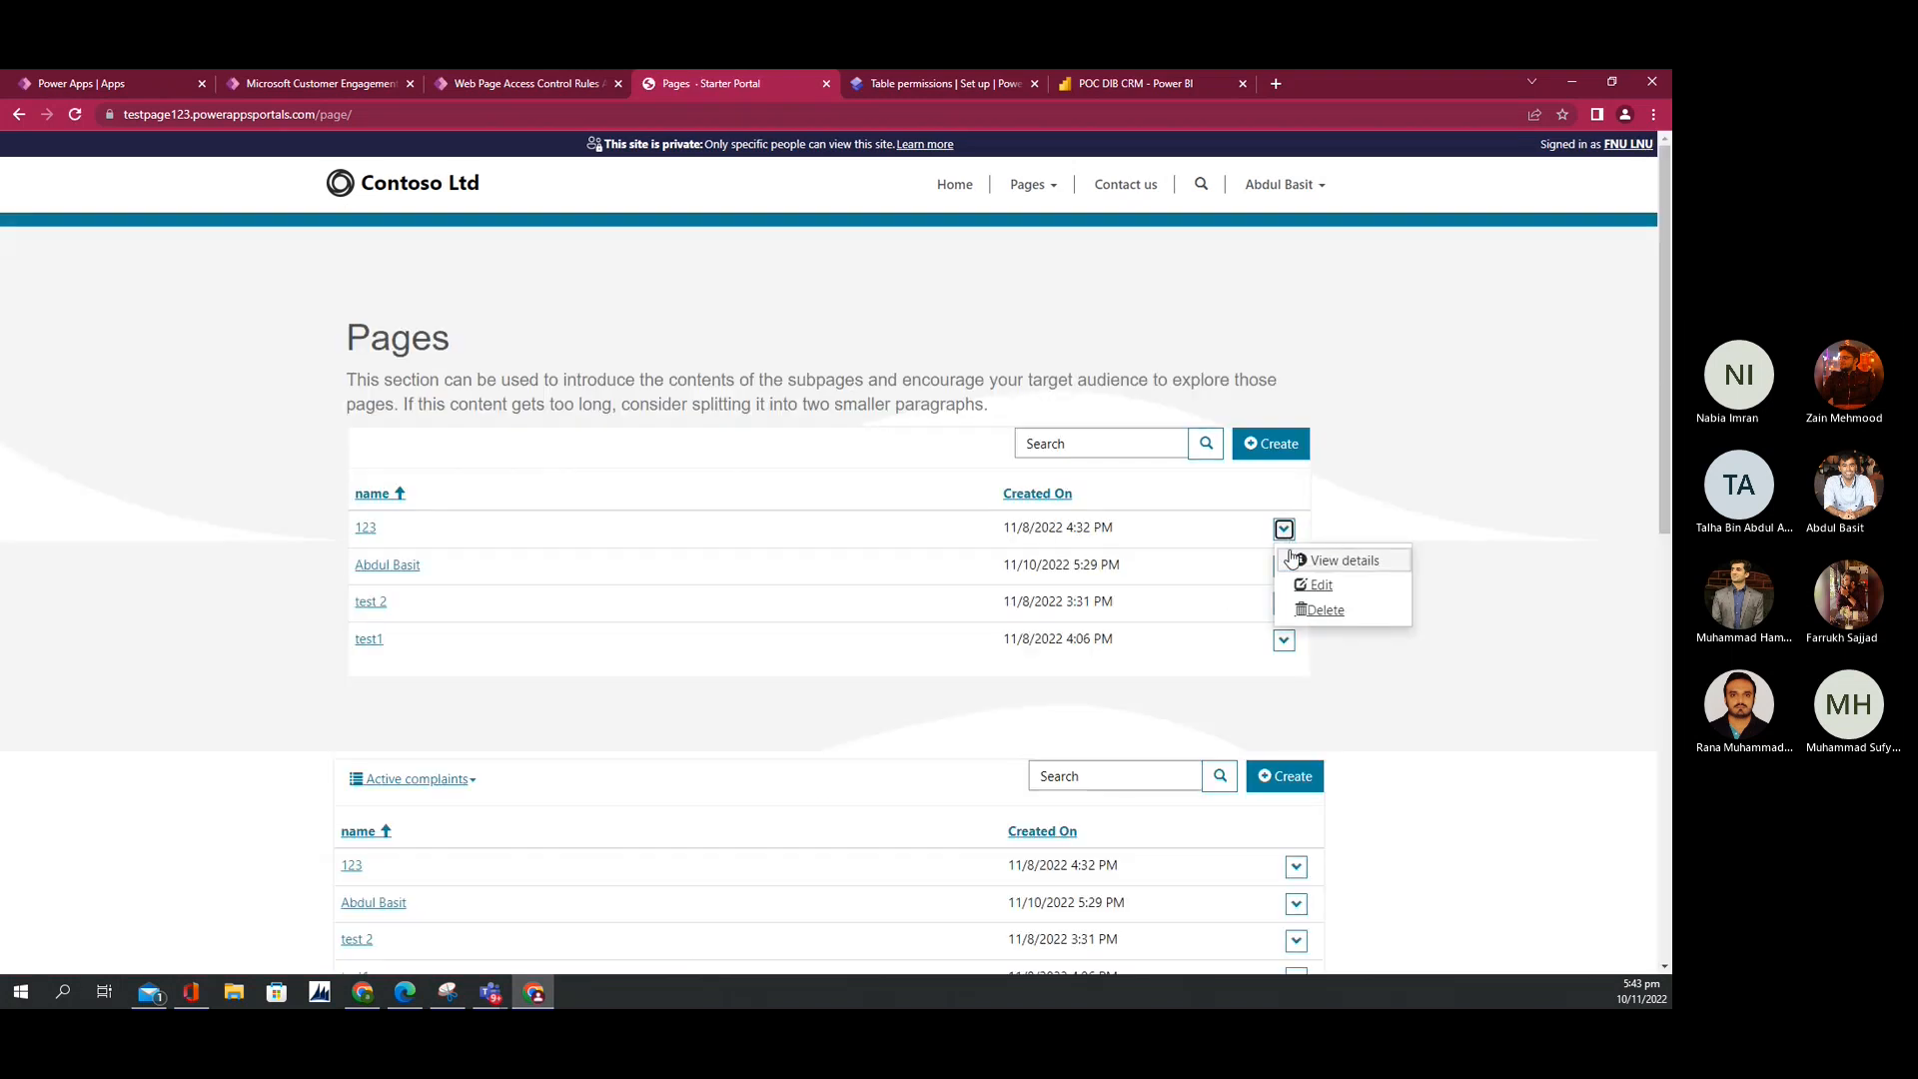
click(1269, 446)
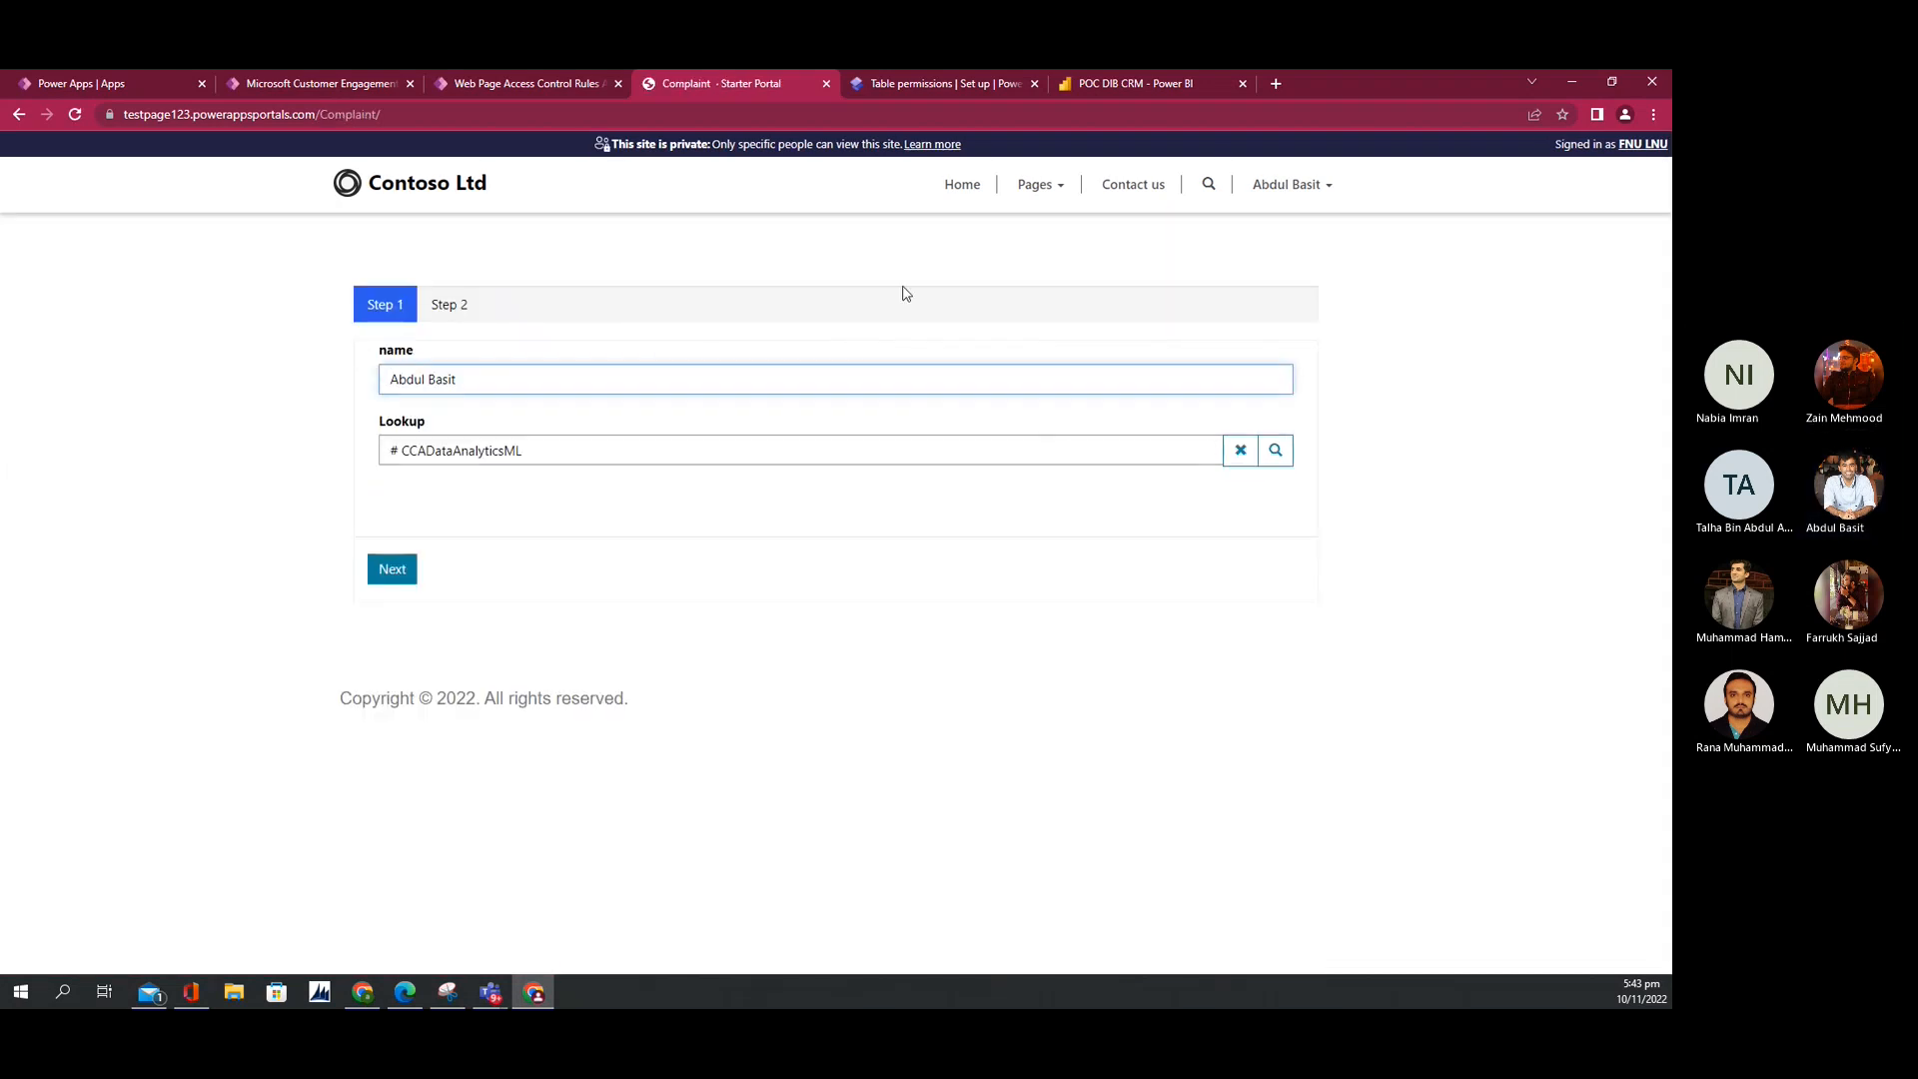
click(1241, 451)
click(1278, 457)
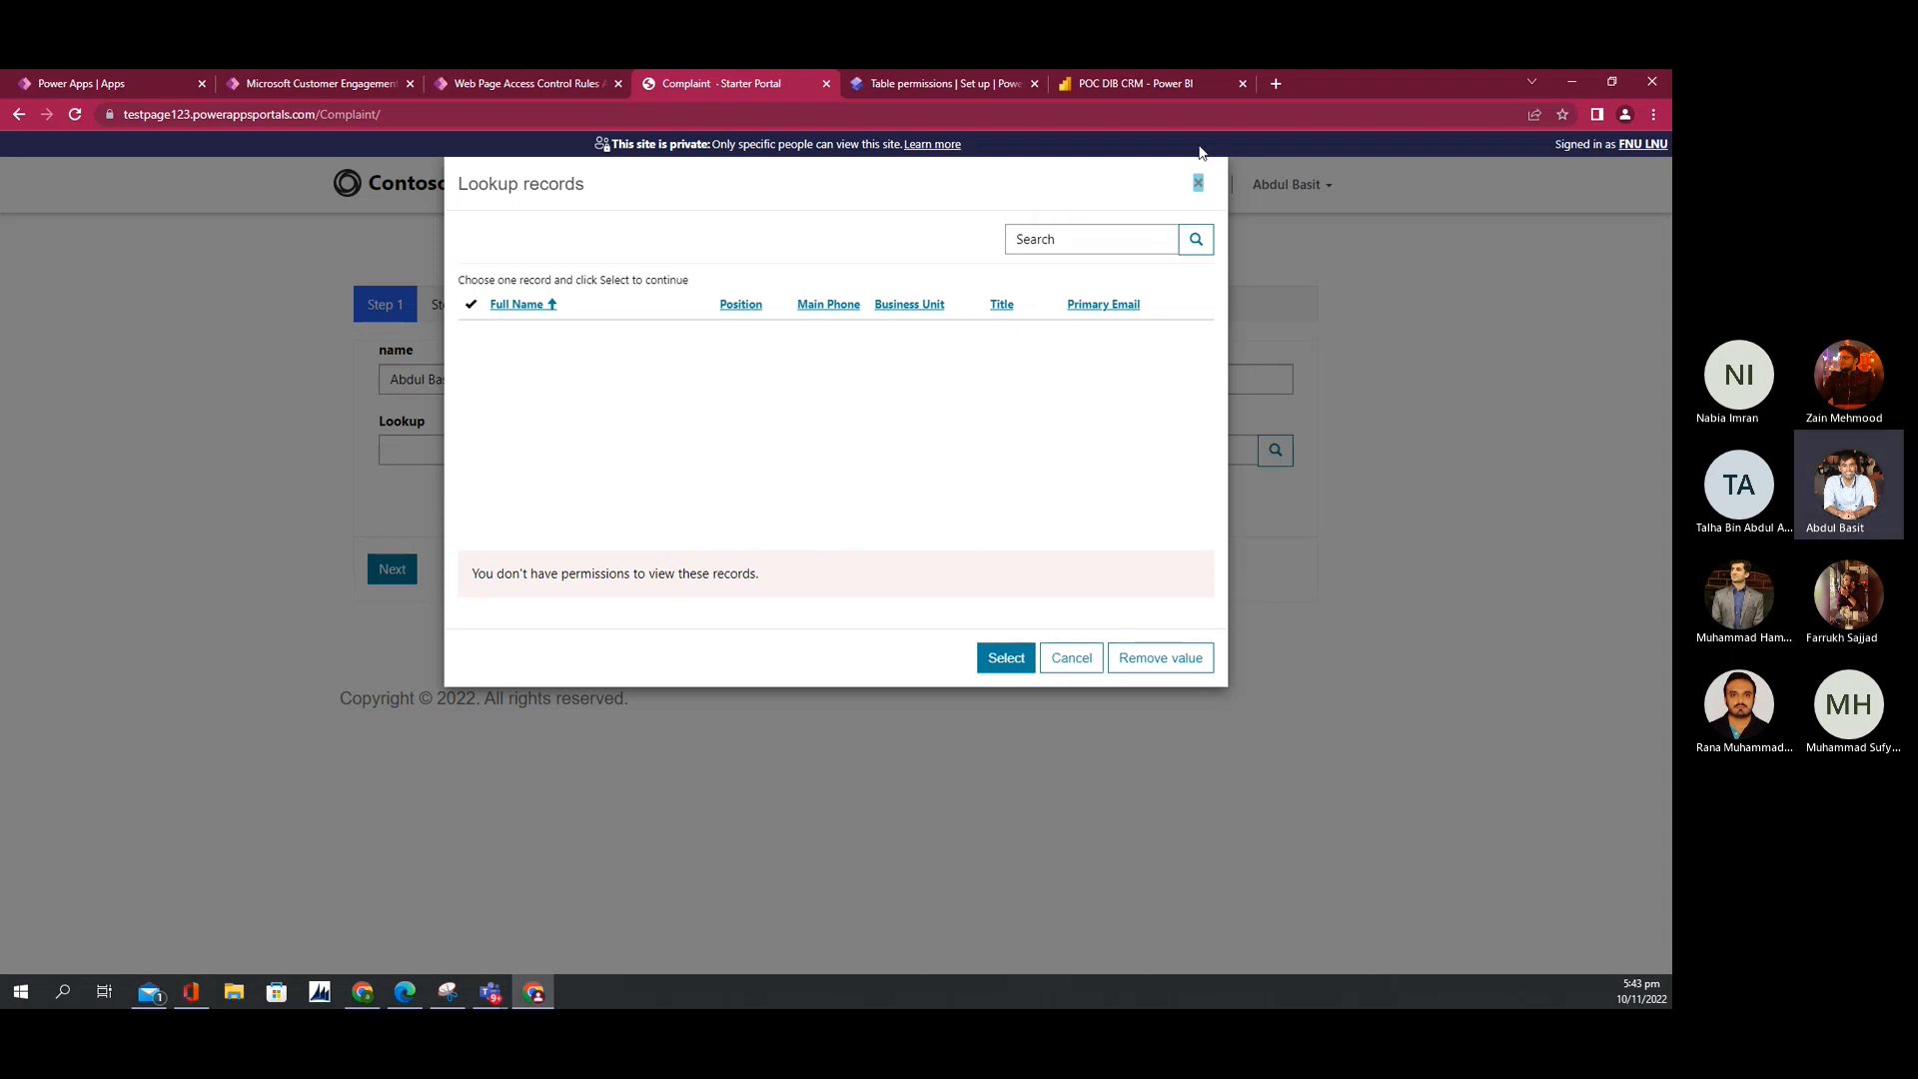
click(1161, 88)
click(939, 88)
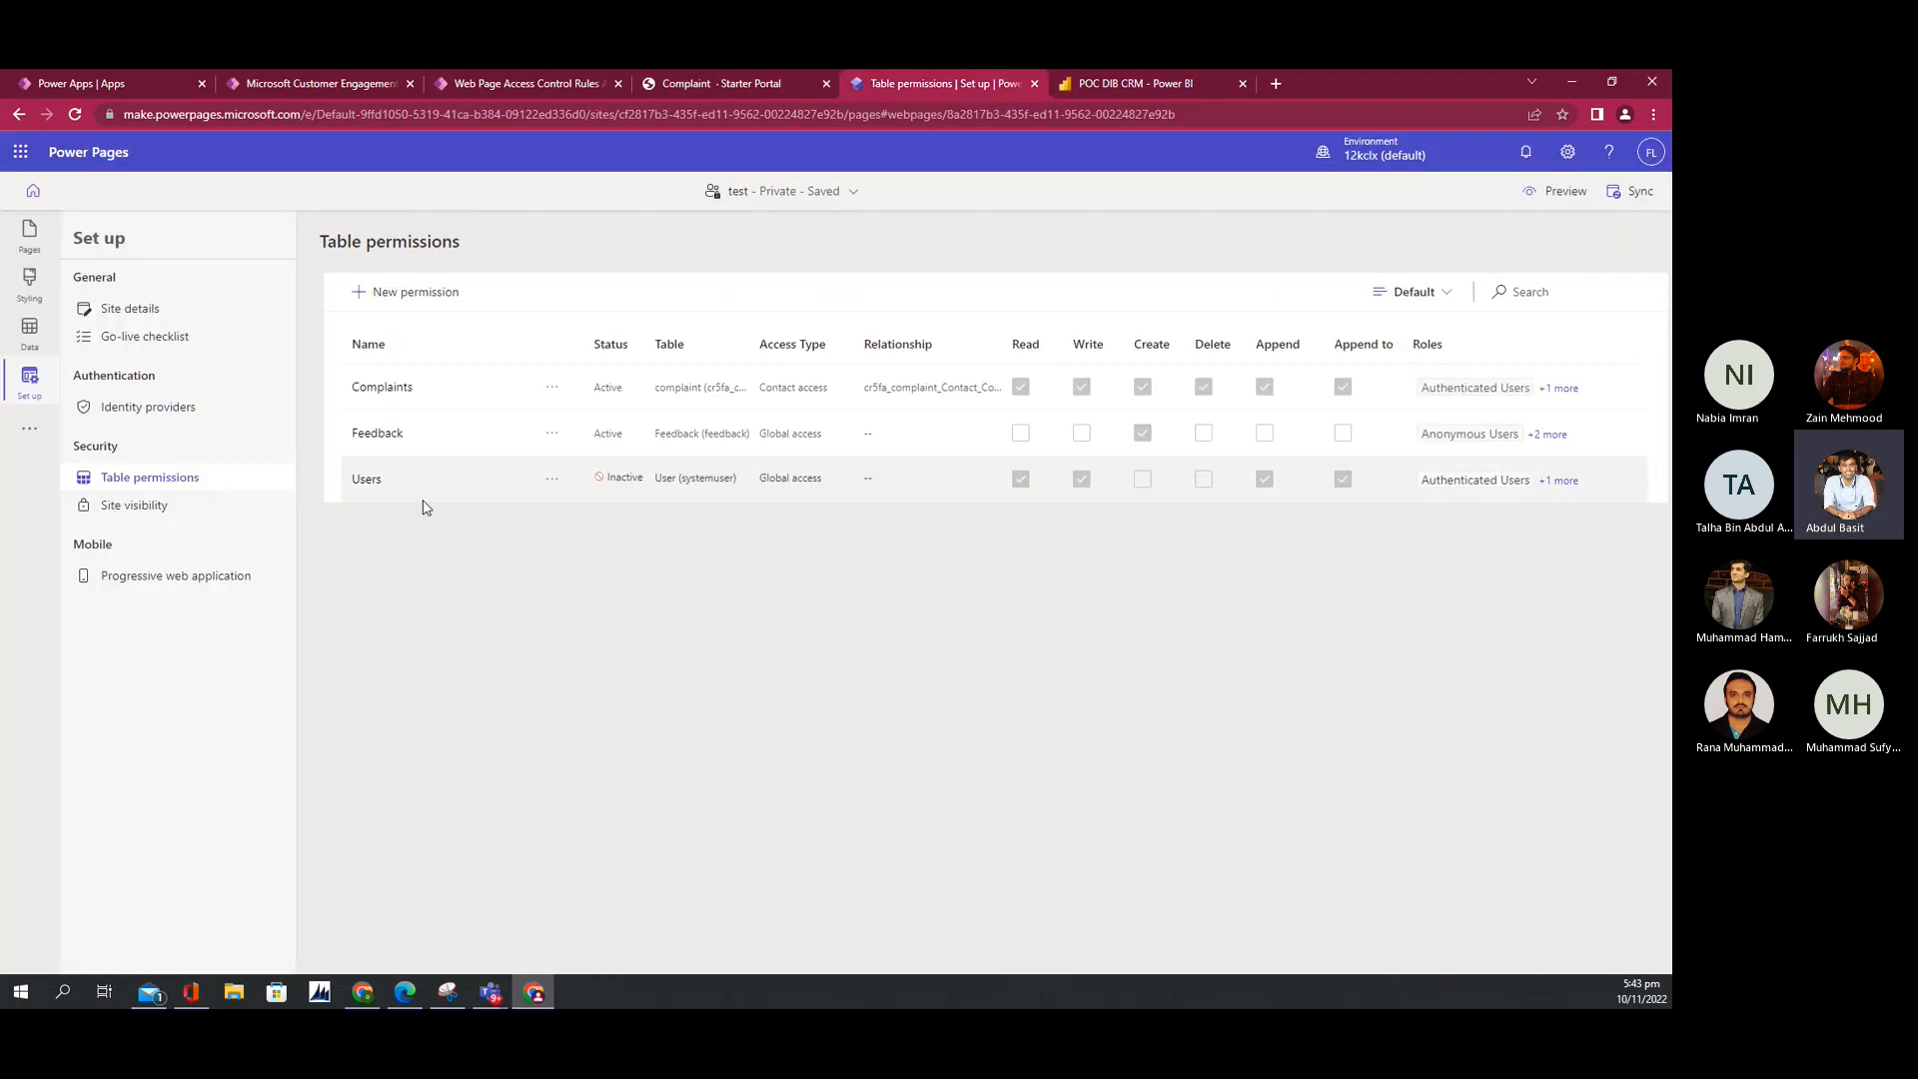
Step: Activate the Users permission again and confirm it keeps Global access, closing without changes
click(552, 481)
click(577, 566)
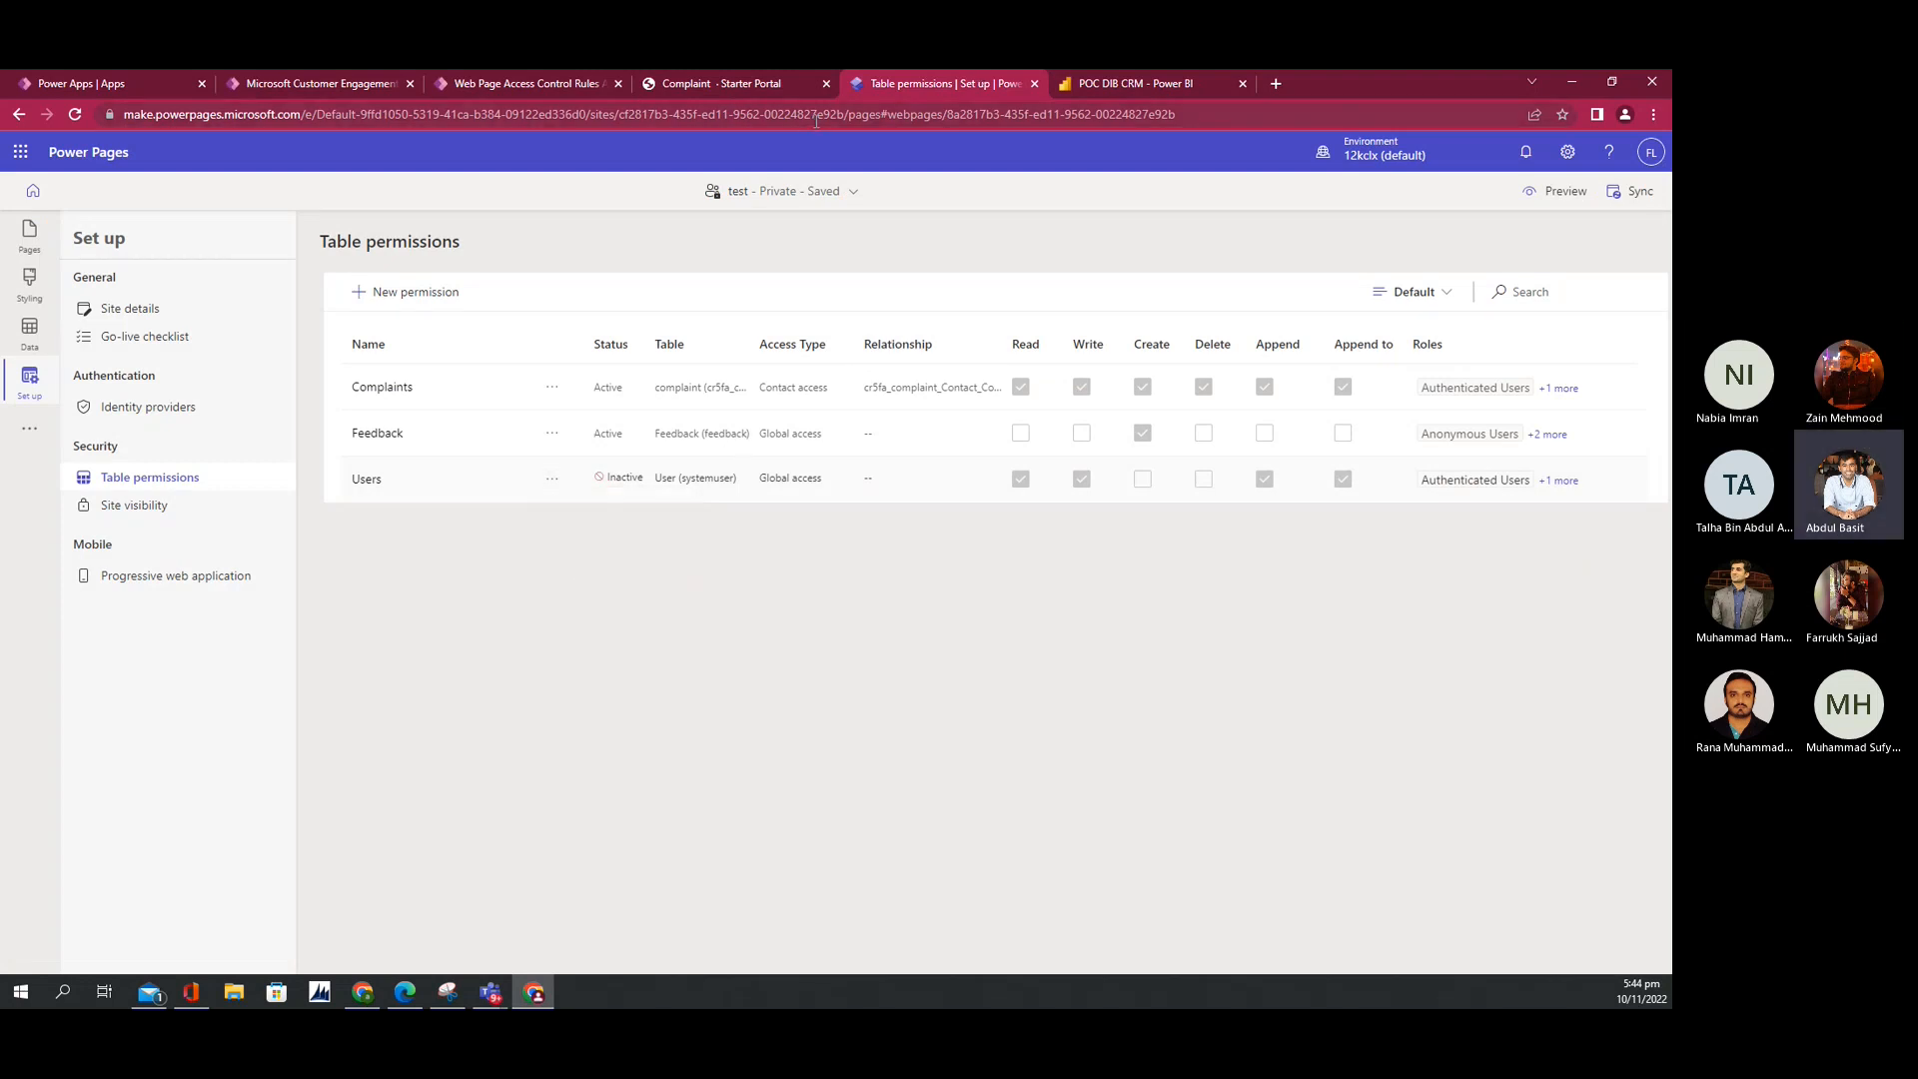
click(367, 480)
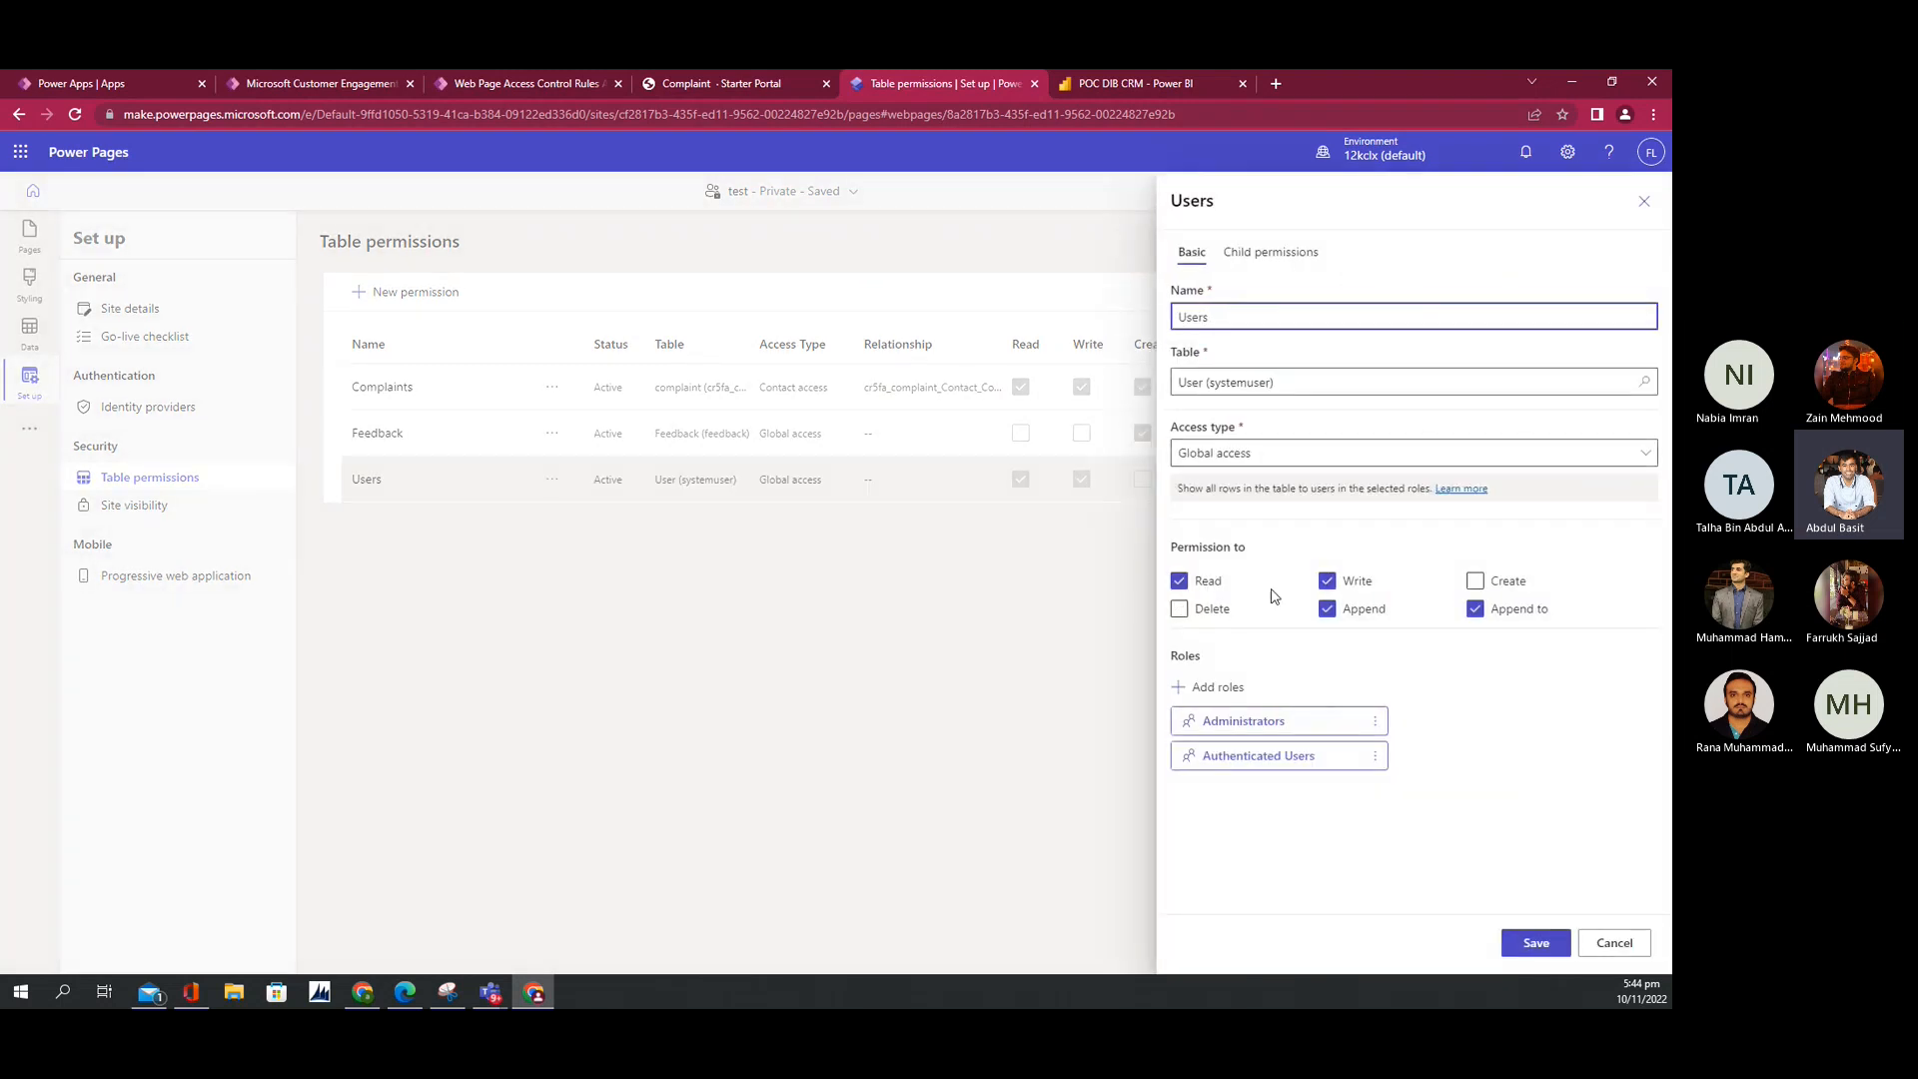
click(1192, 461)
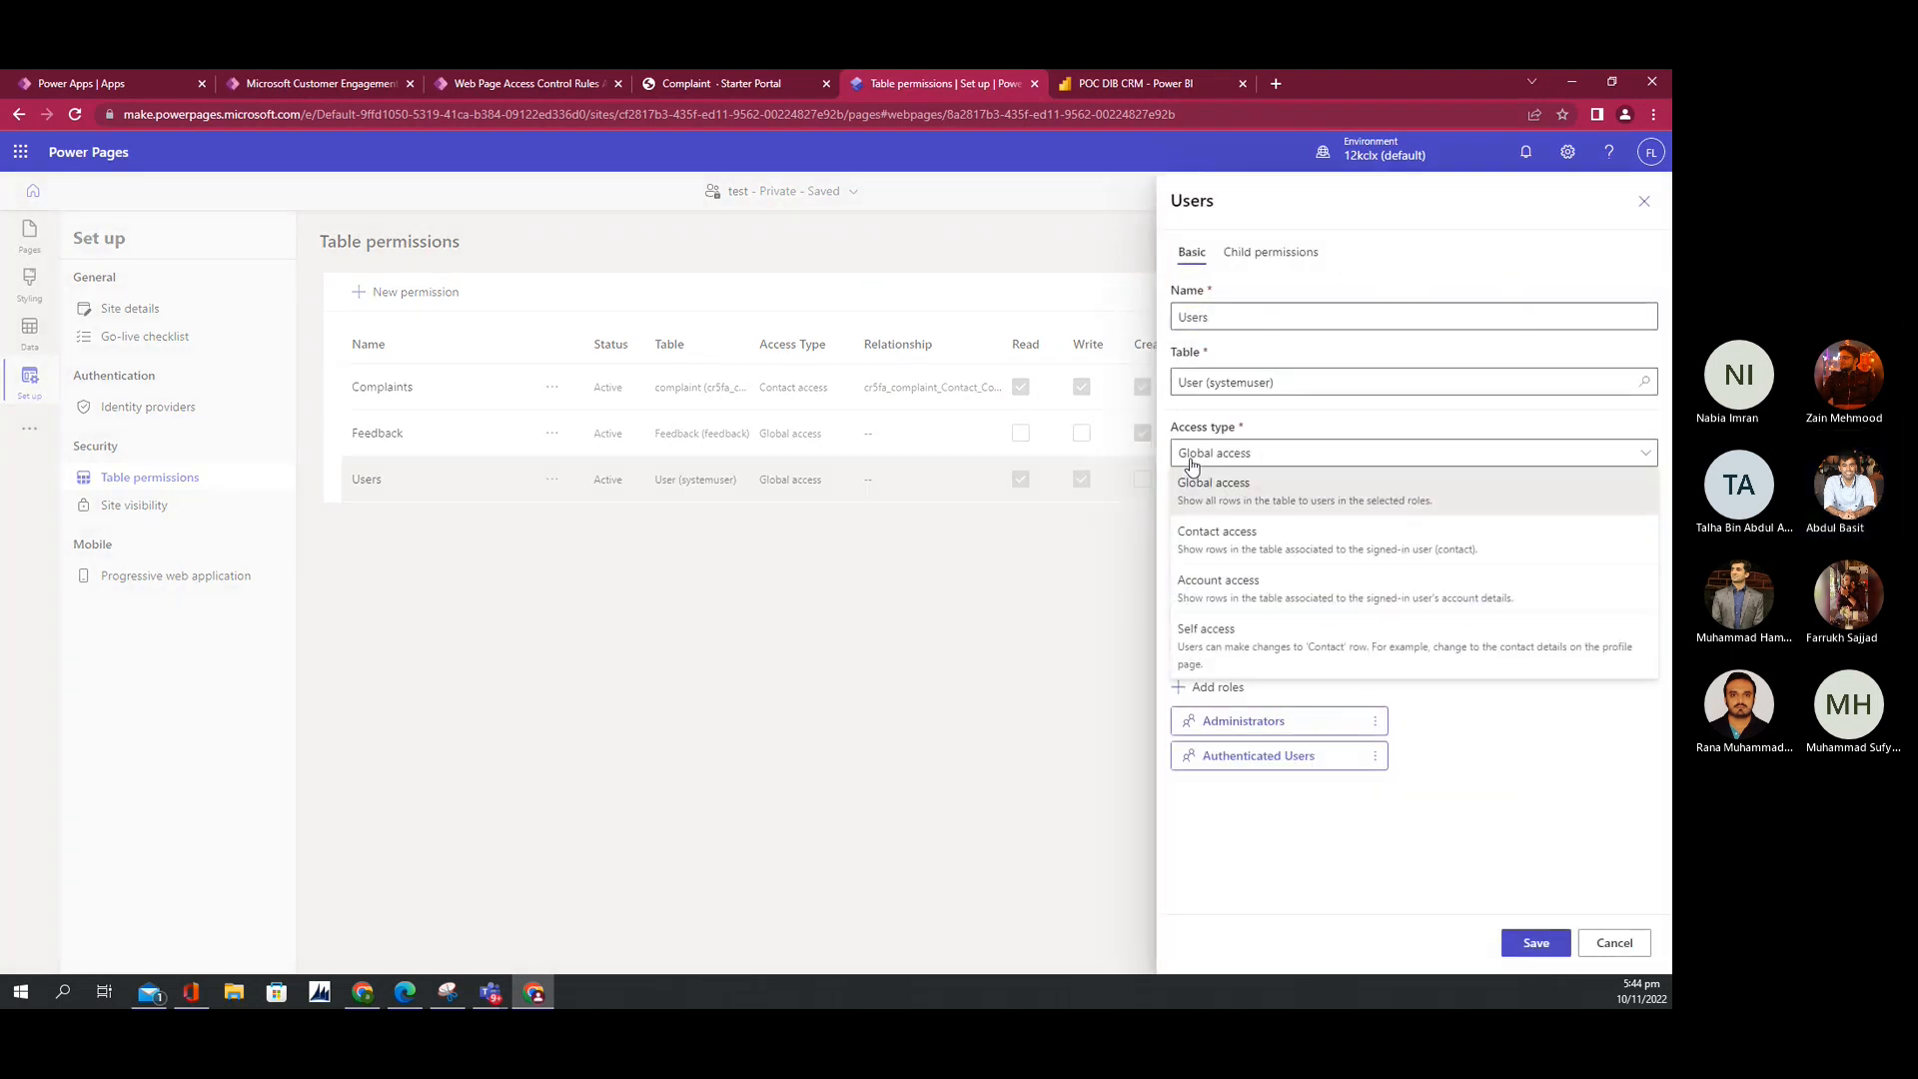
click(1195, 511)
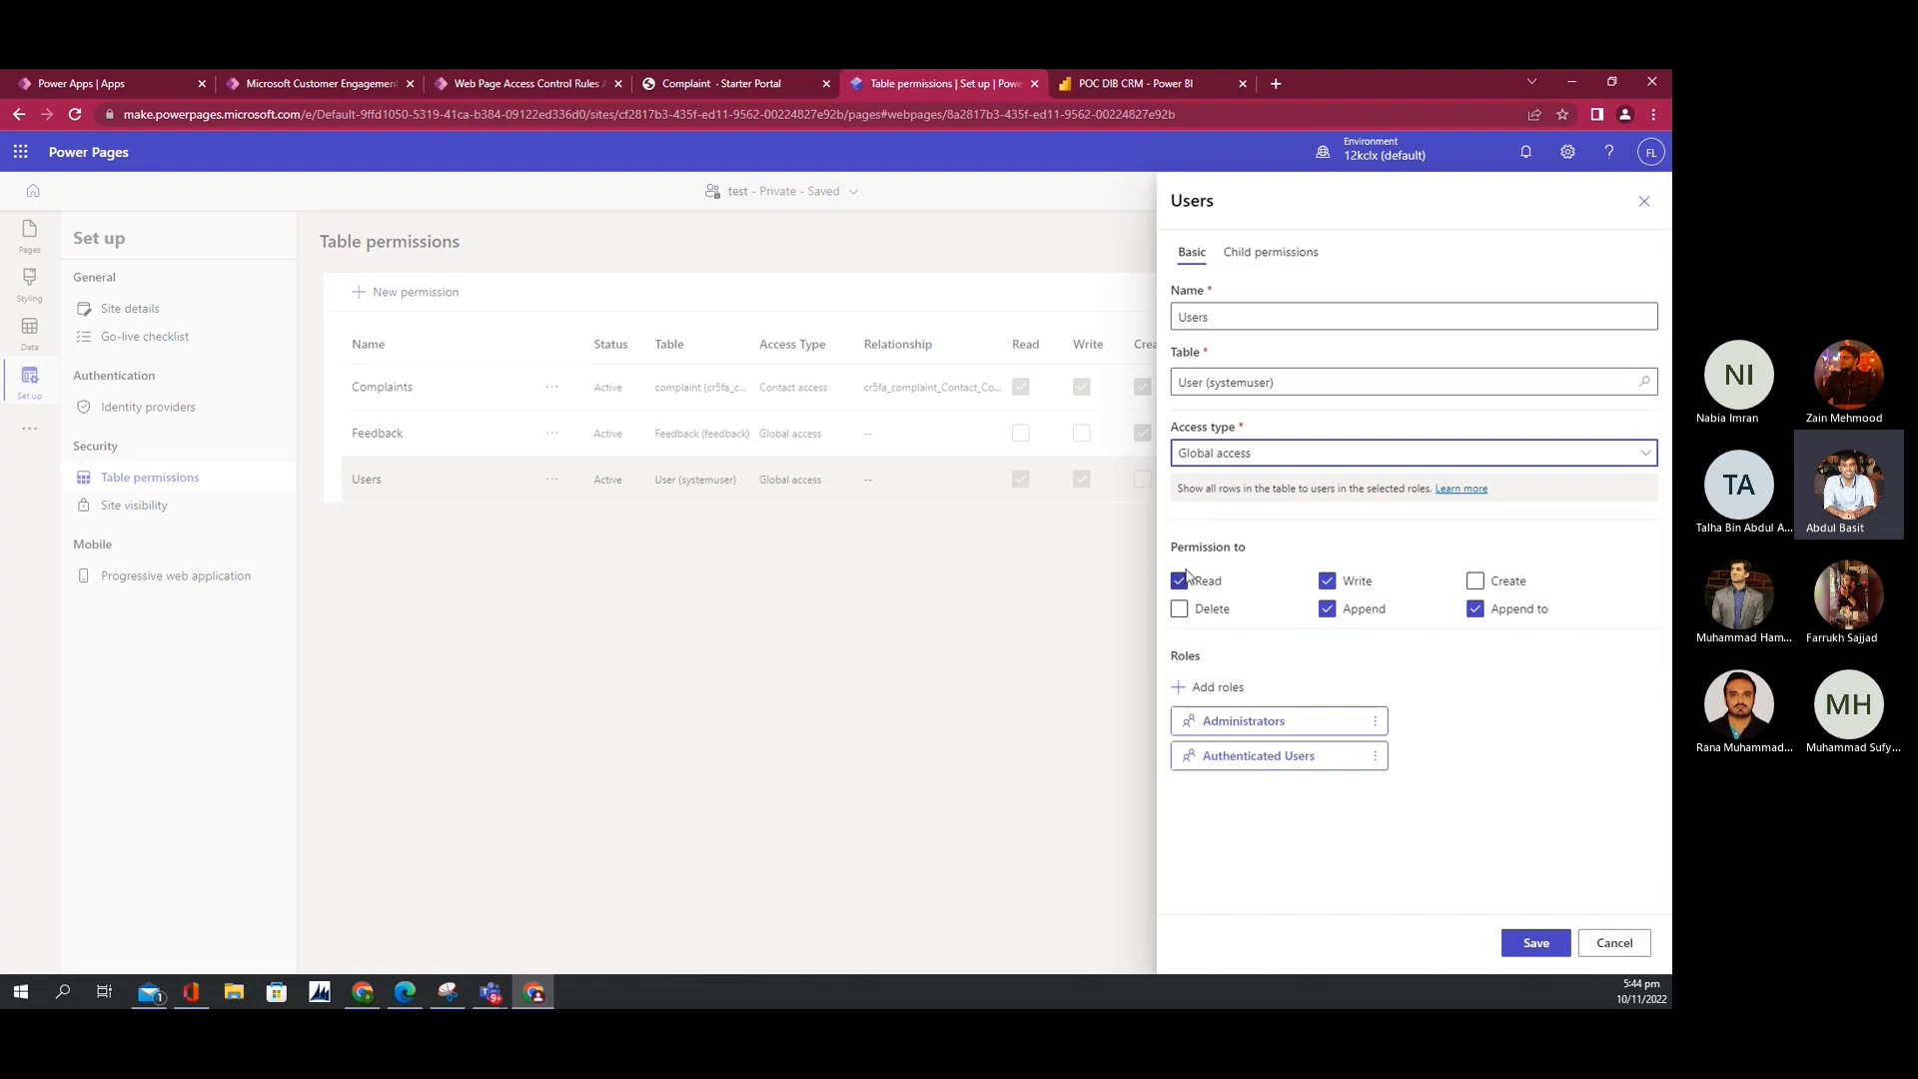
click(1179, 454)
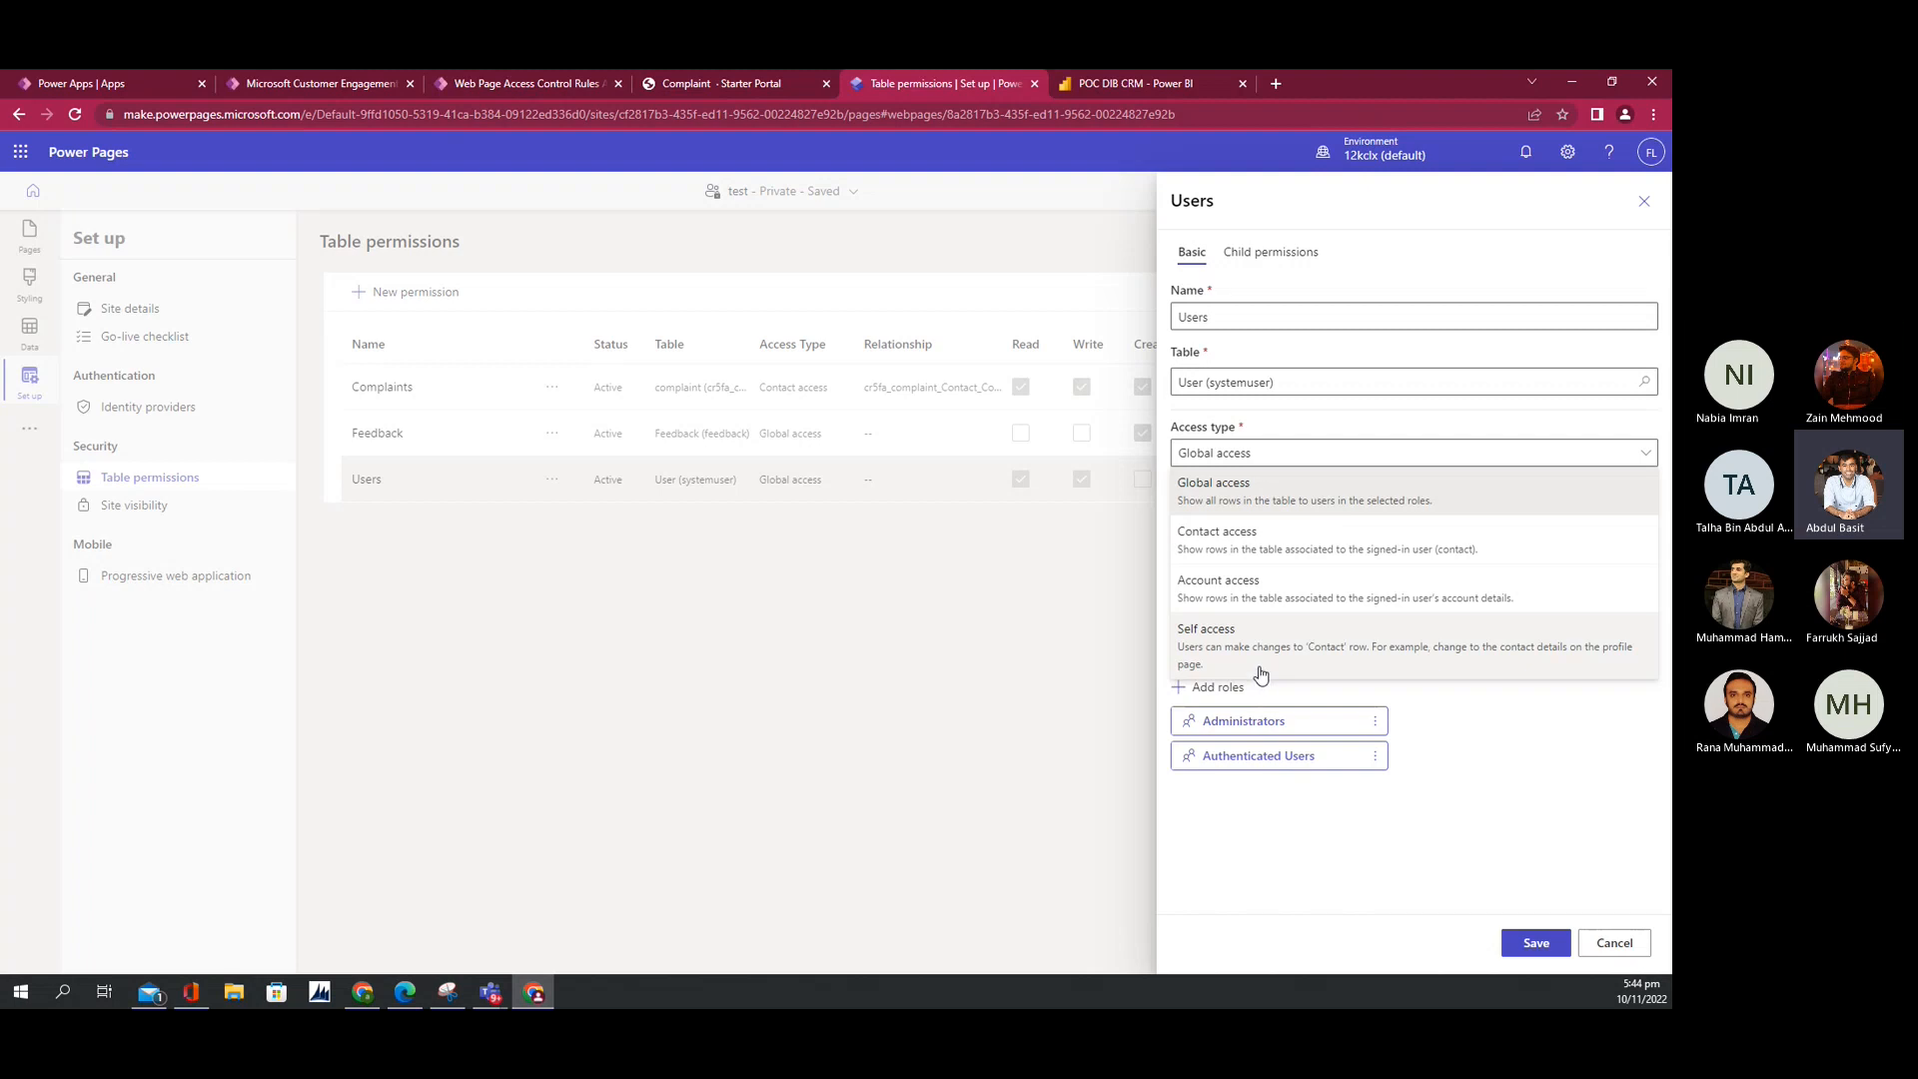
click(1630, 947)
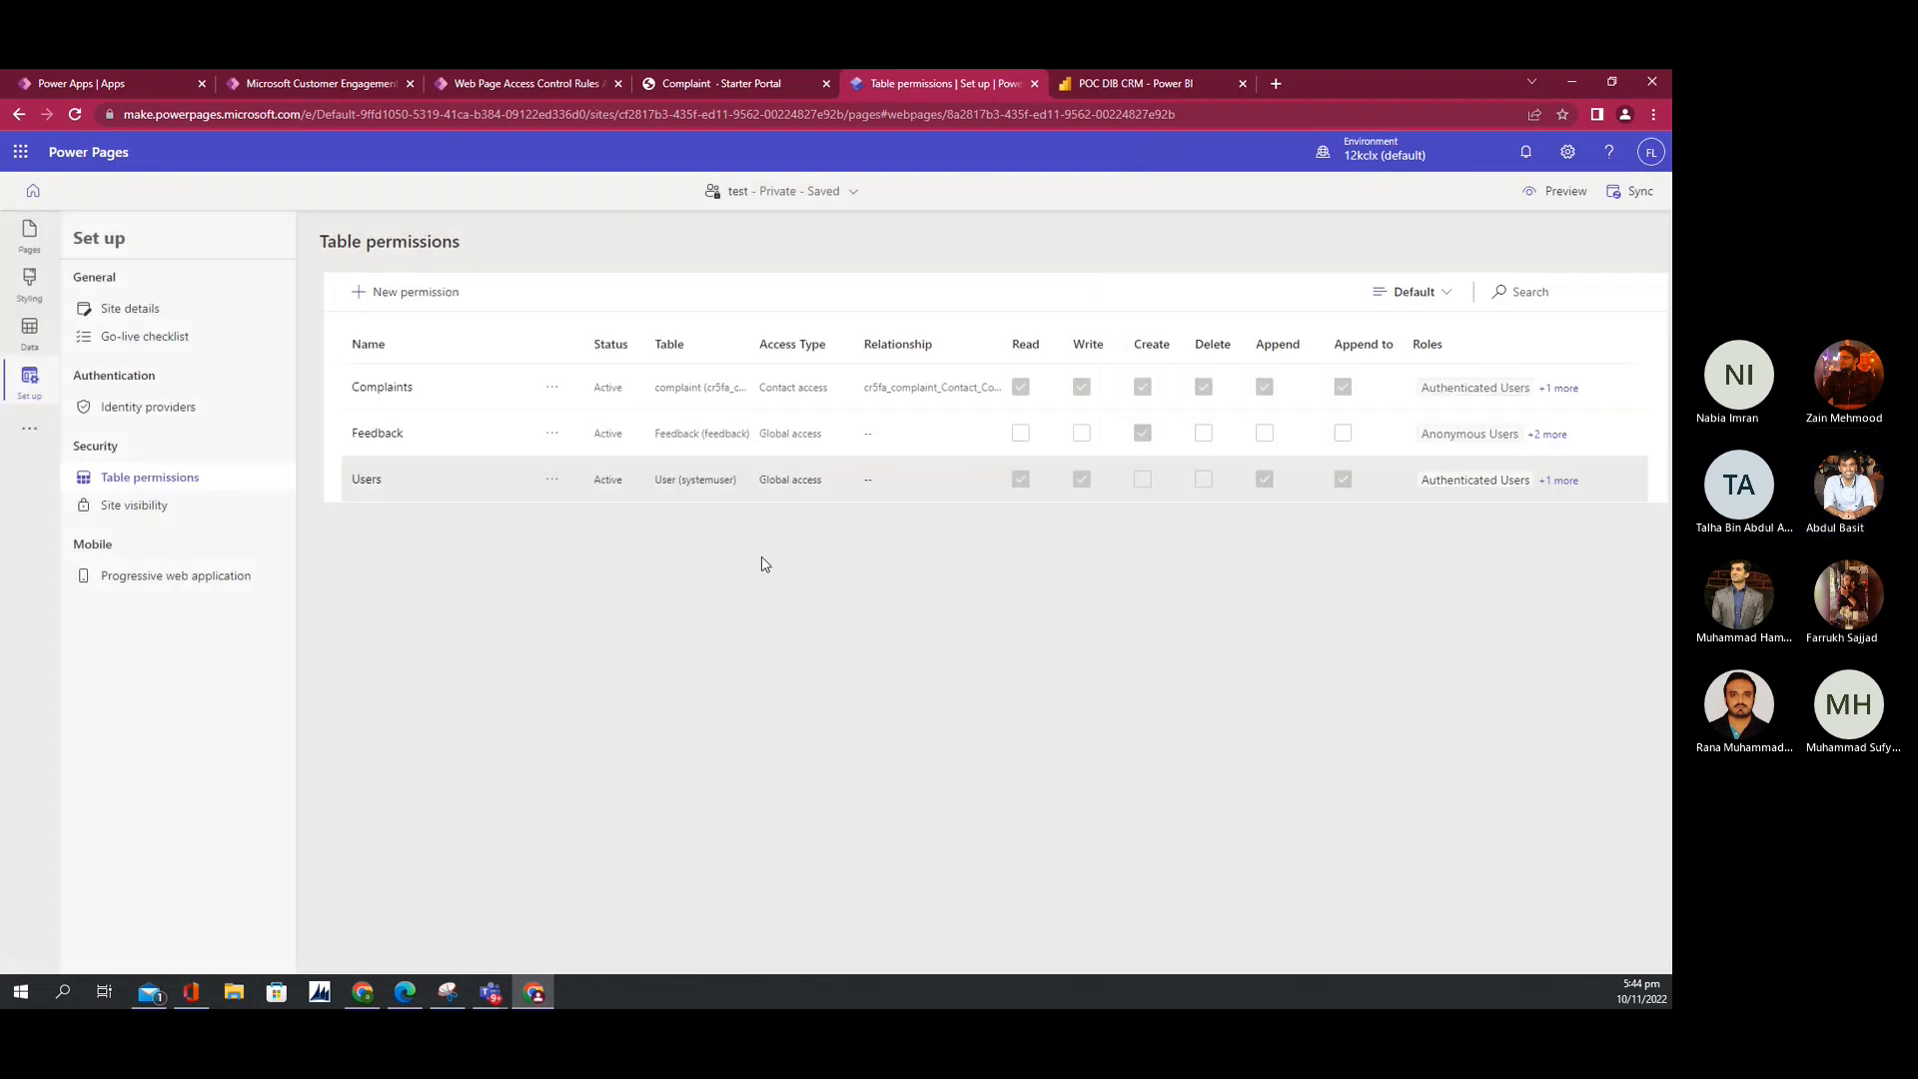
click(1081, 80)
click(940, 80)
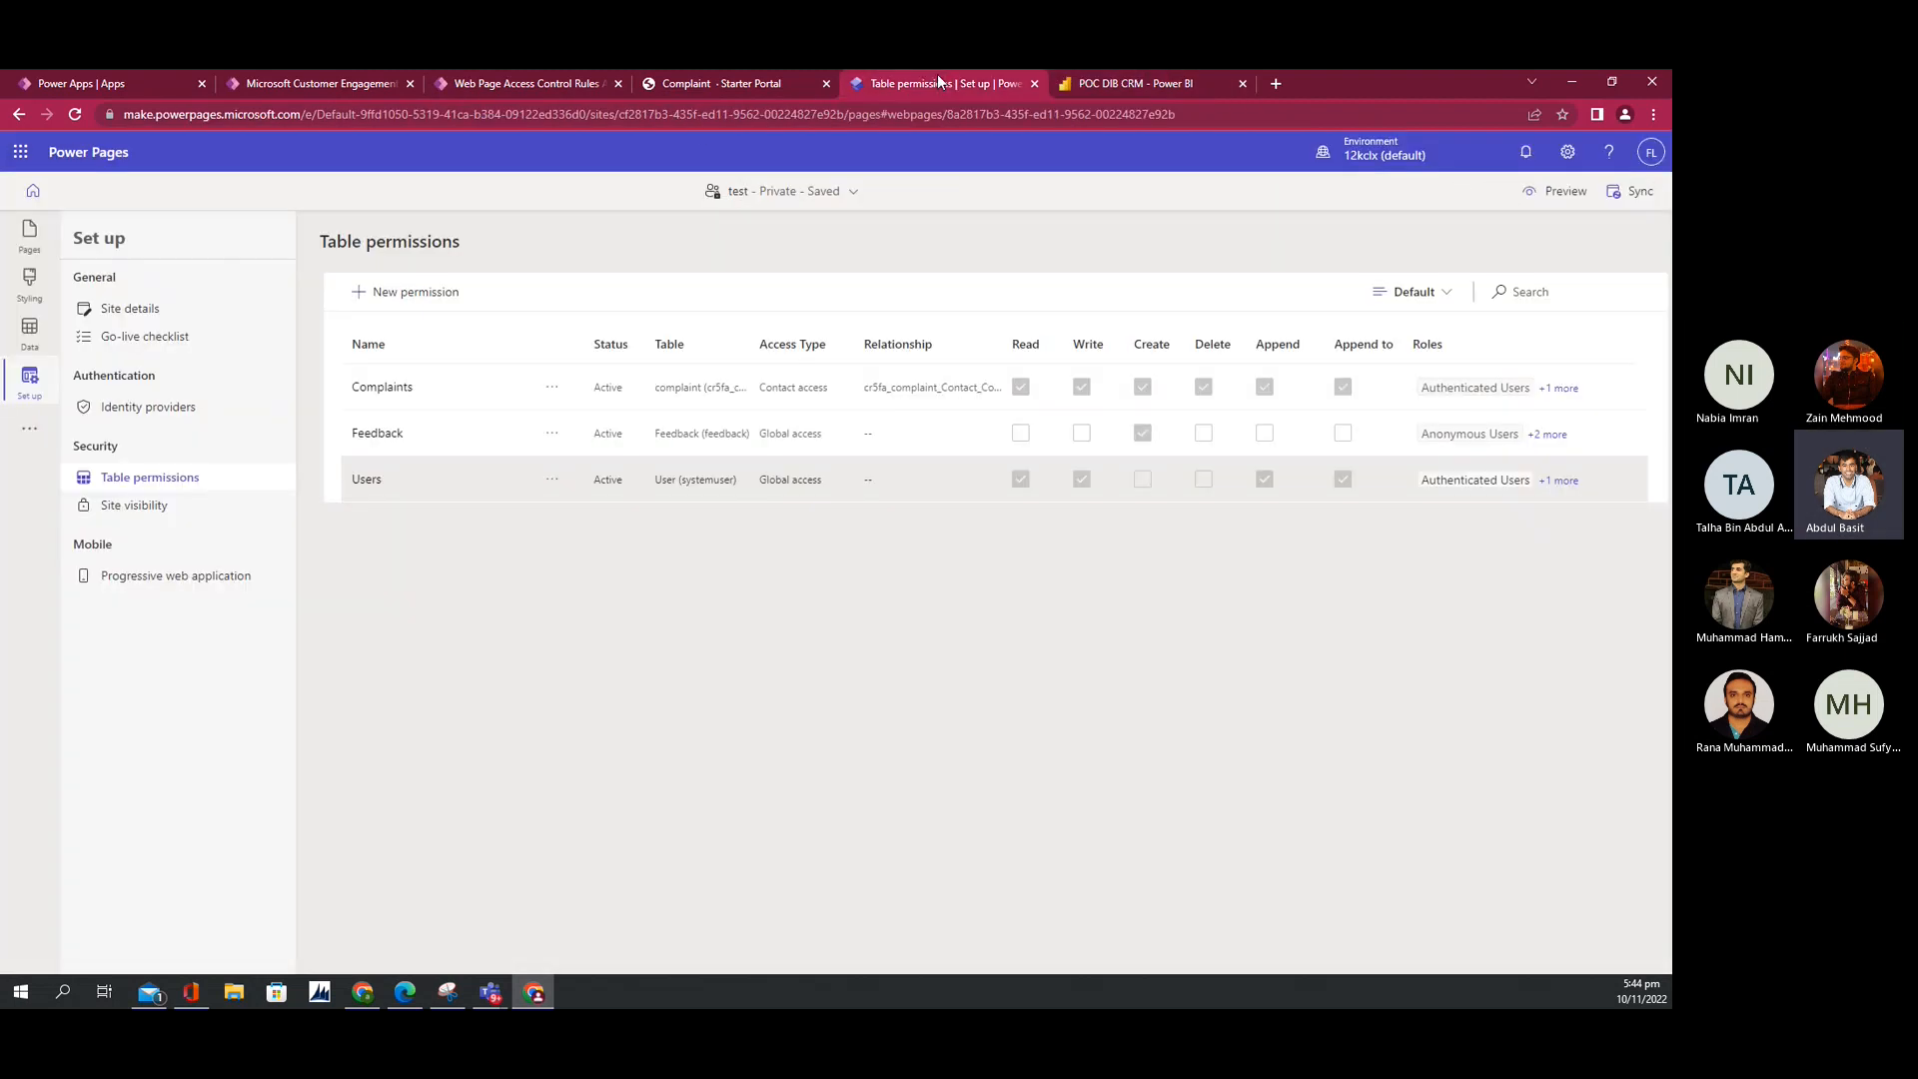
Step: Preview the site on Desktop, close the Lookup records list, and advance the form to Step 2
click(679, 83)
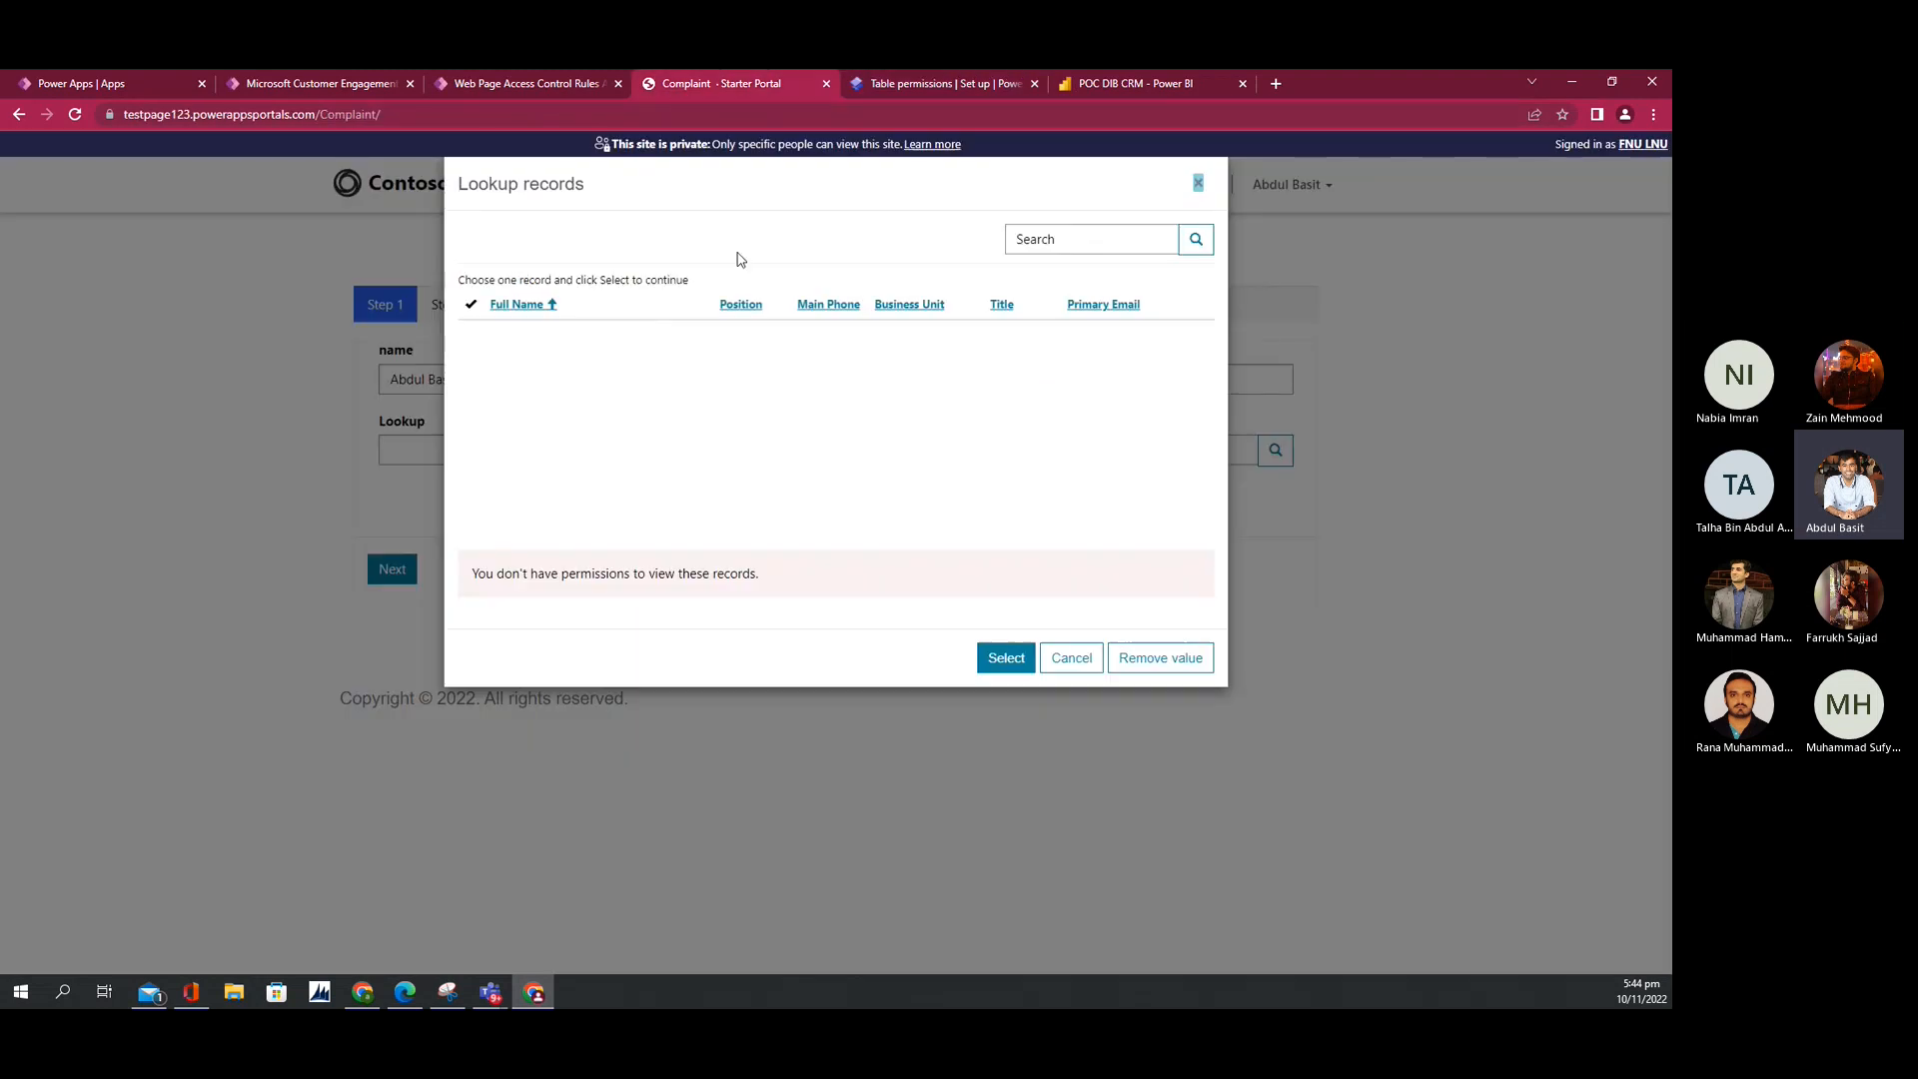
click(939, 83)
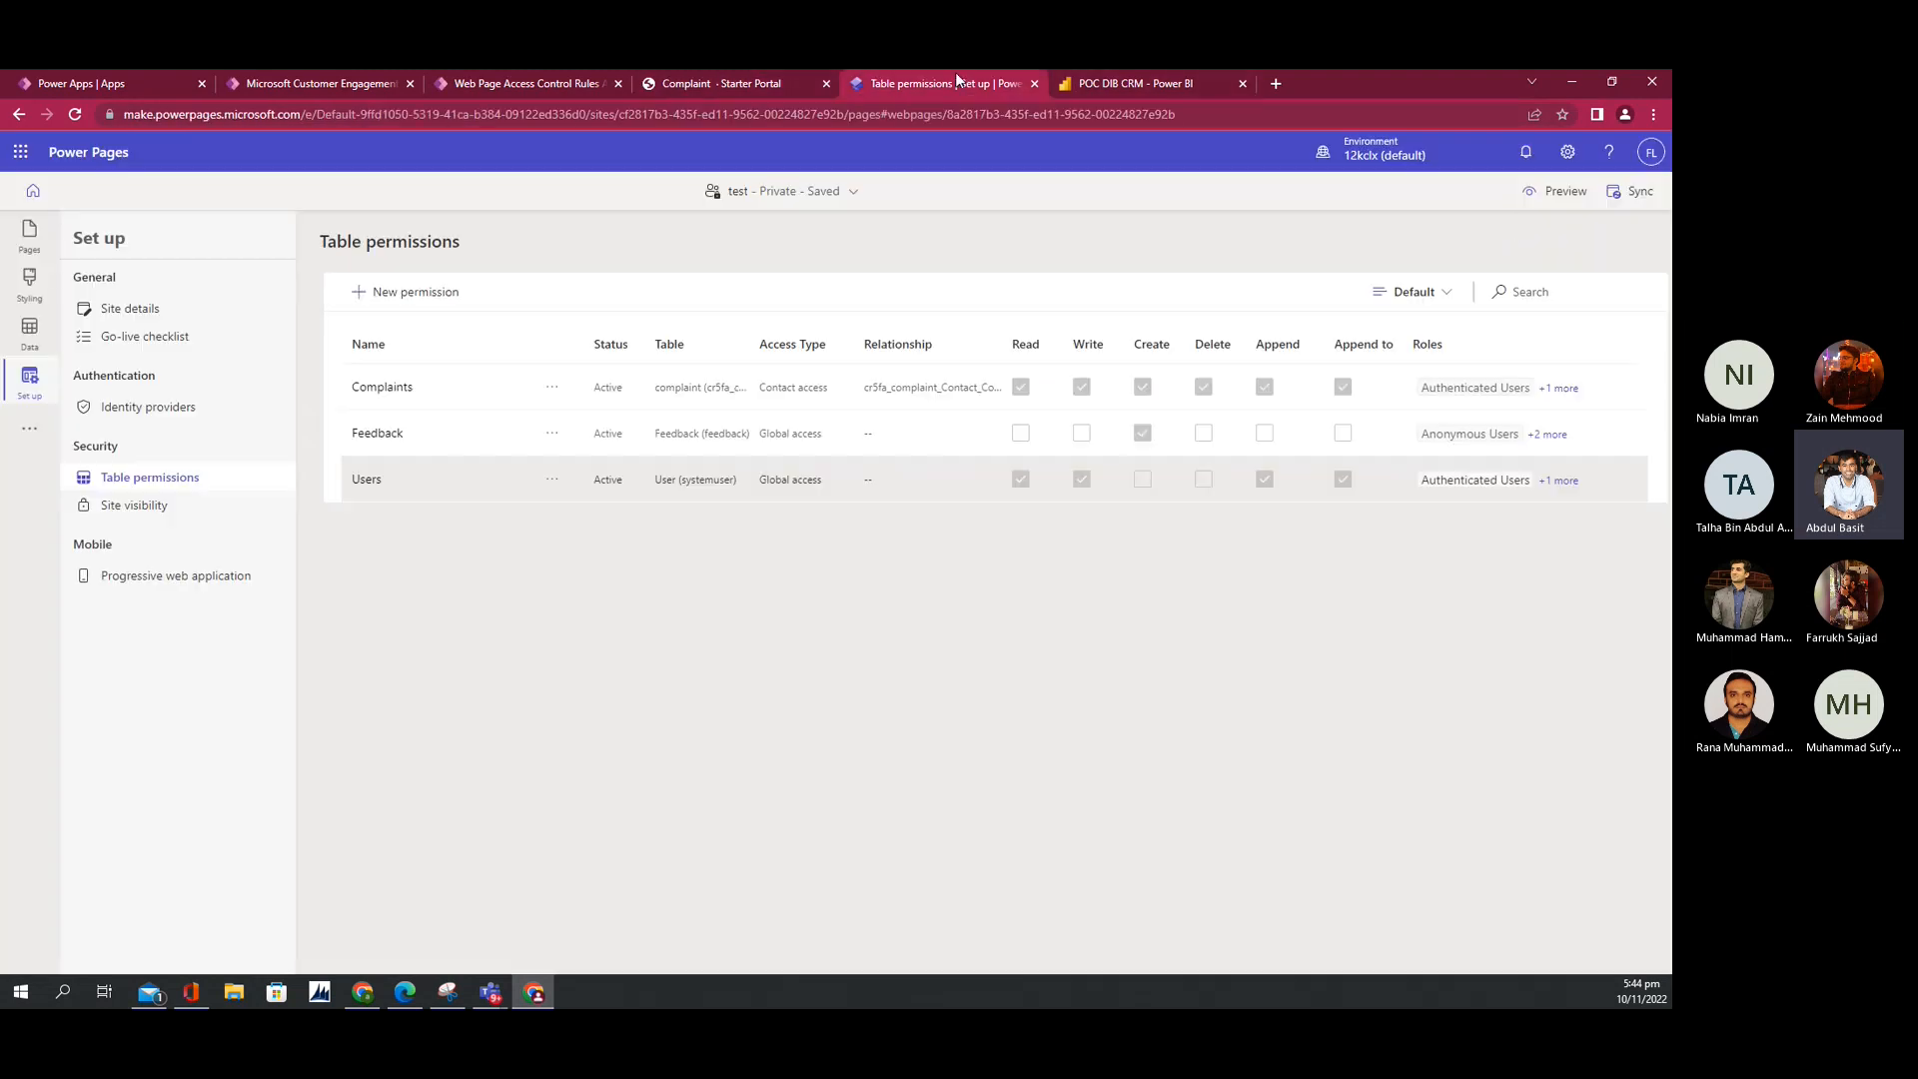
click(1557, 191)
click(1530, 248)
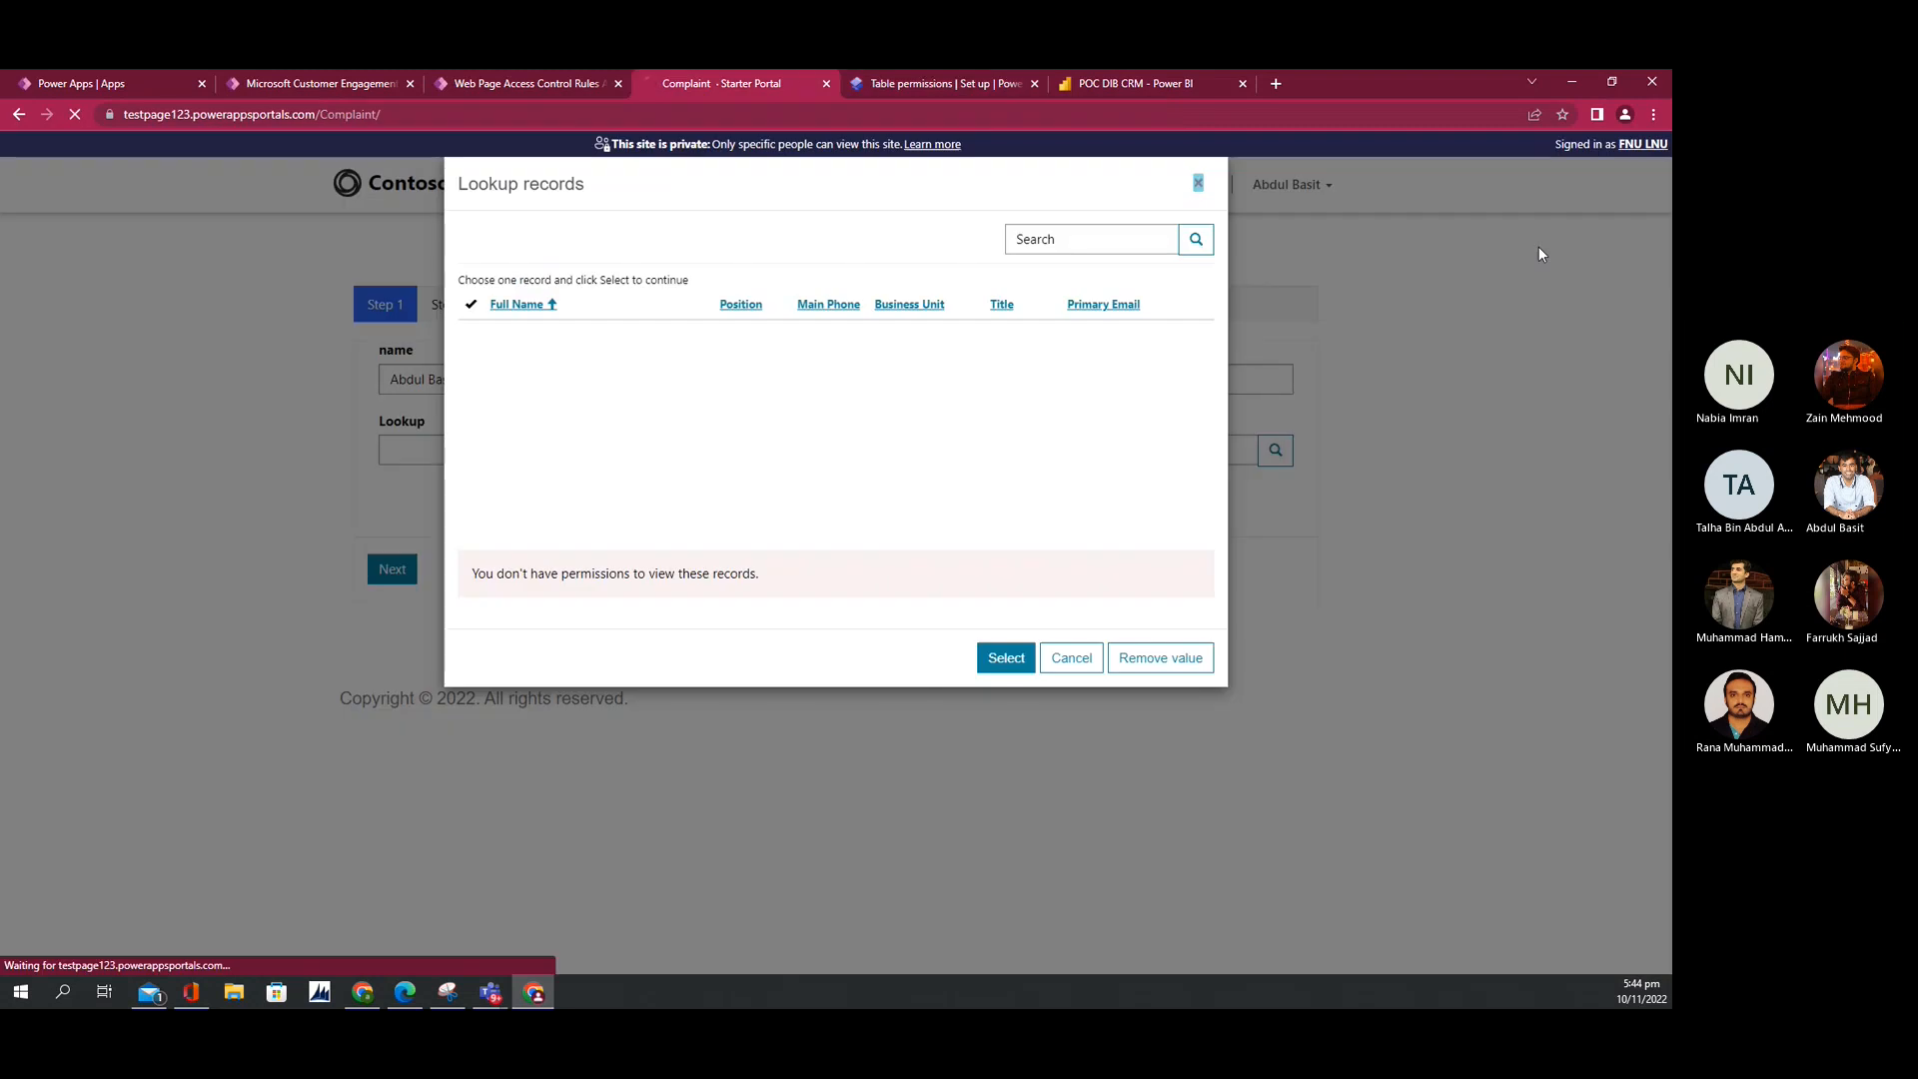
click(1071, 657)
click(408, 567)
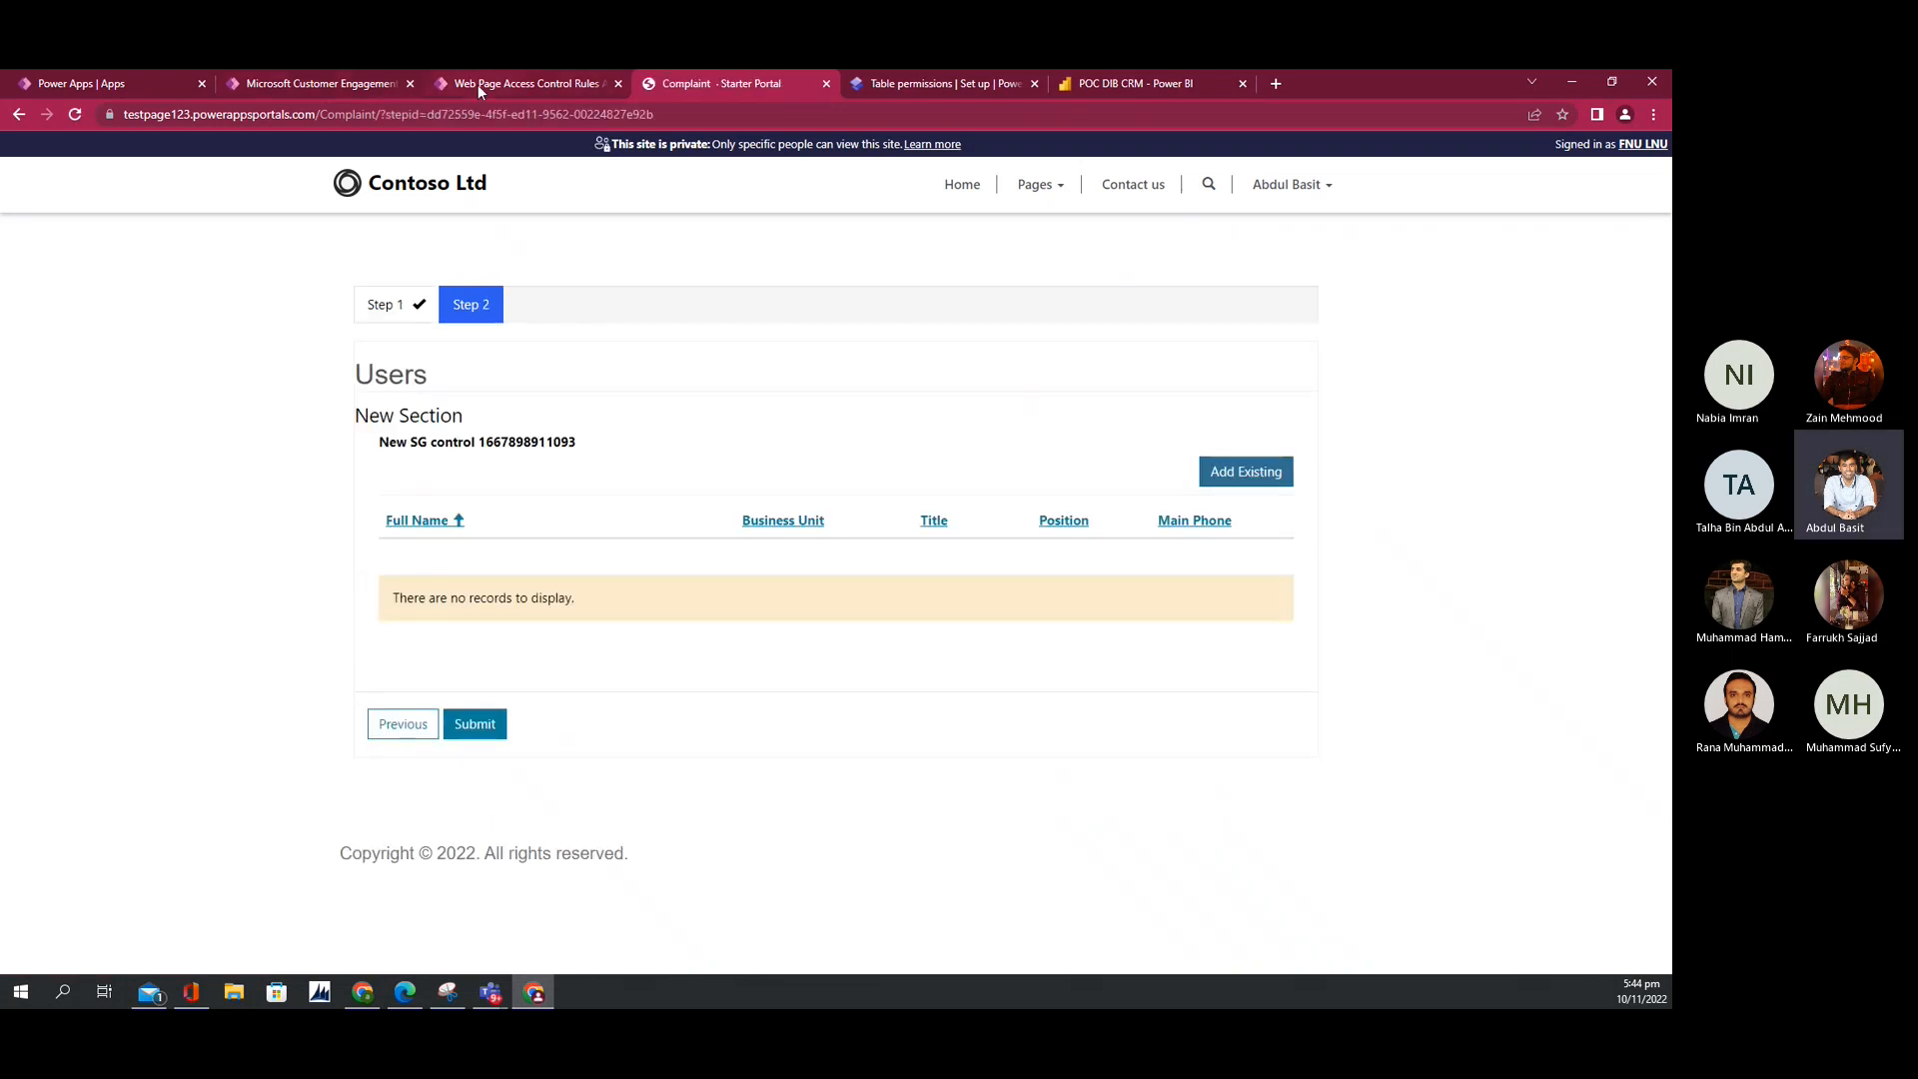
Step: Review the existing user records under Add Existing, then submit the complaint form
click(1243, 478)
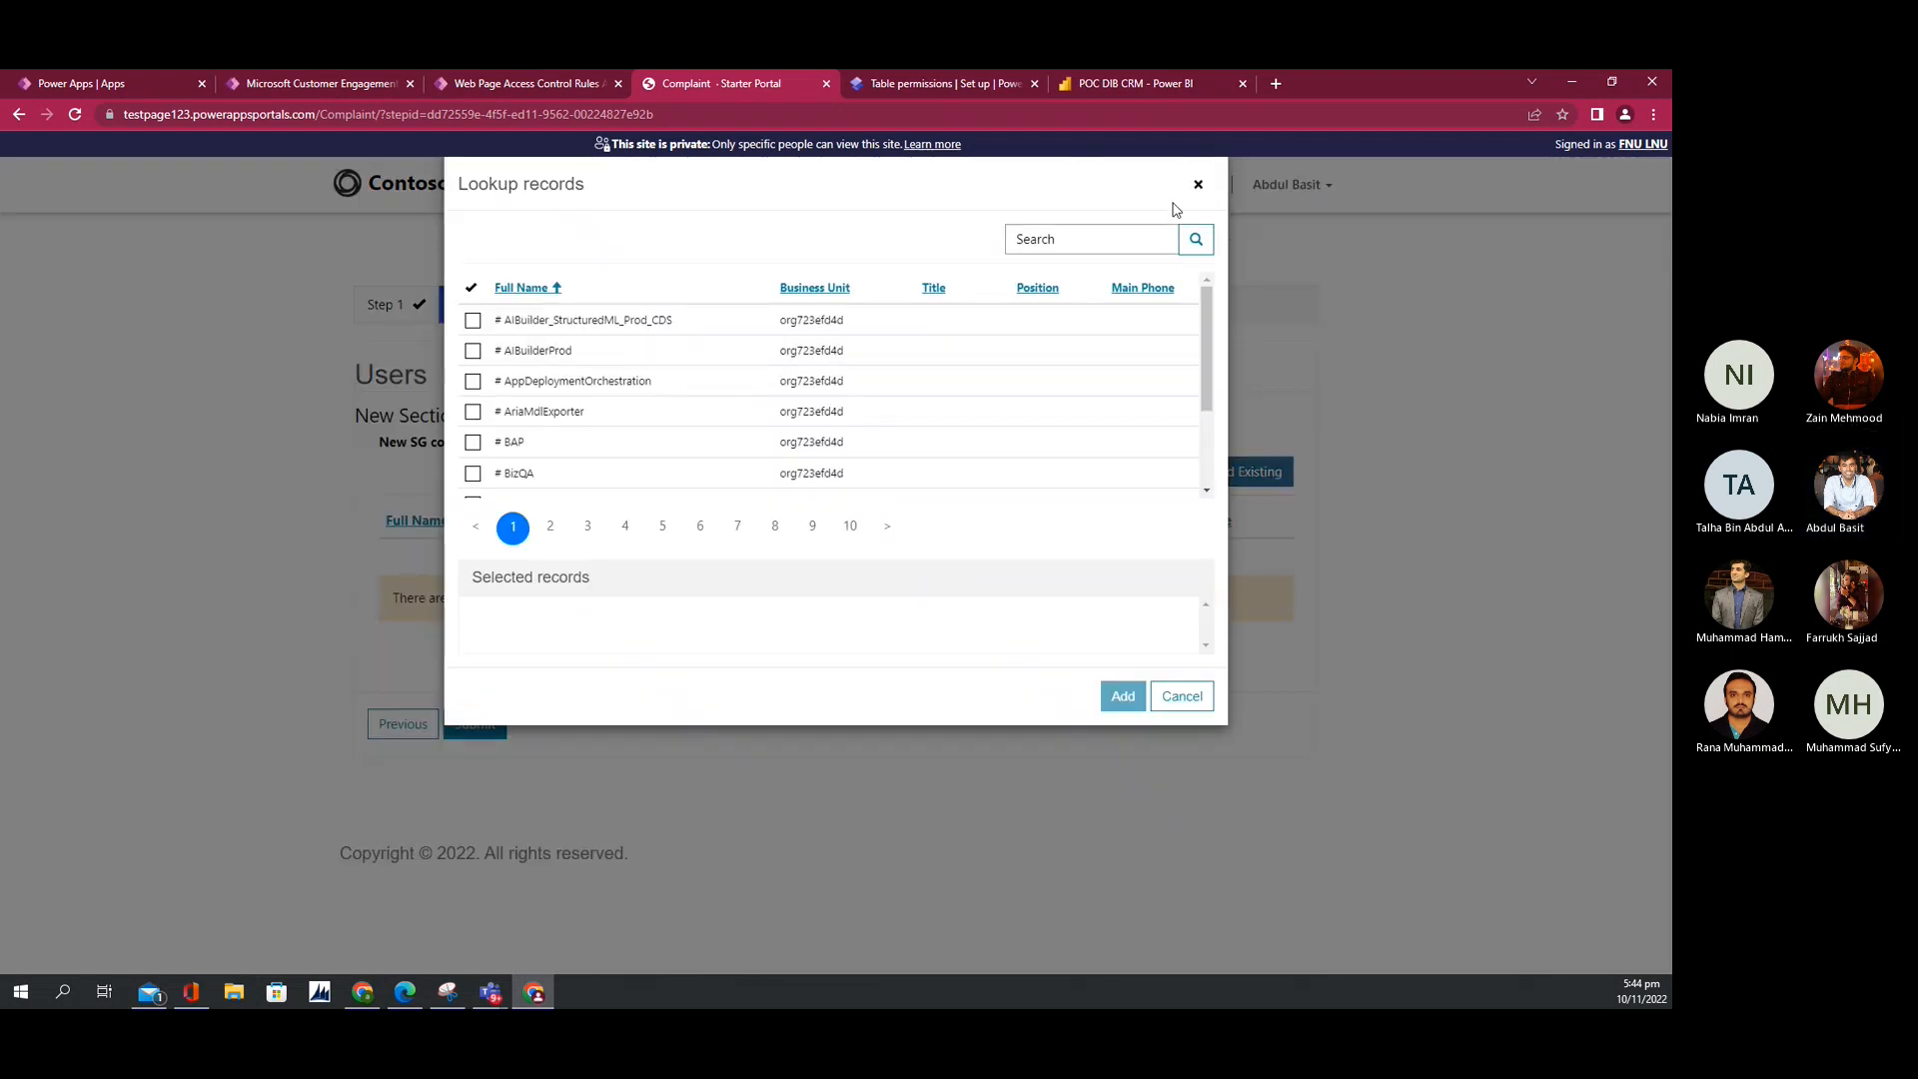
click(1198, 183)
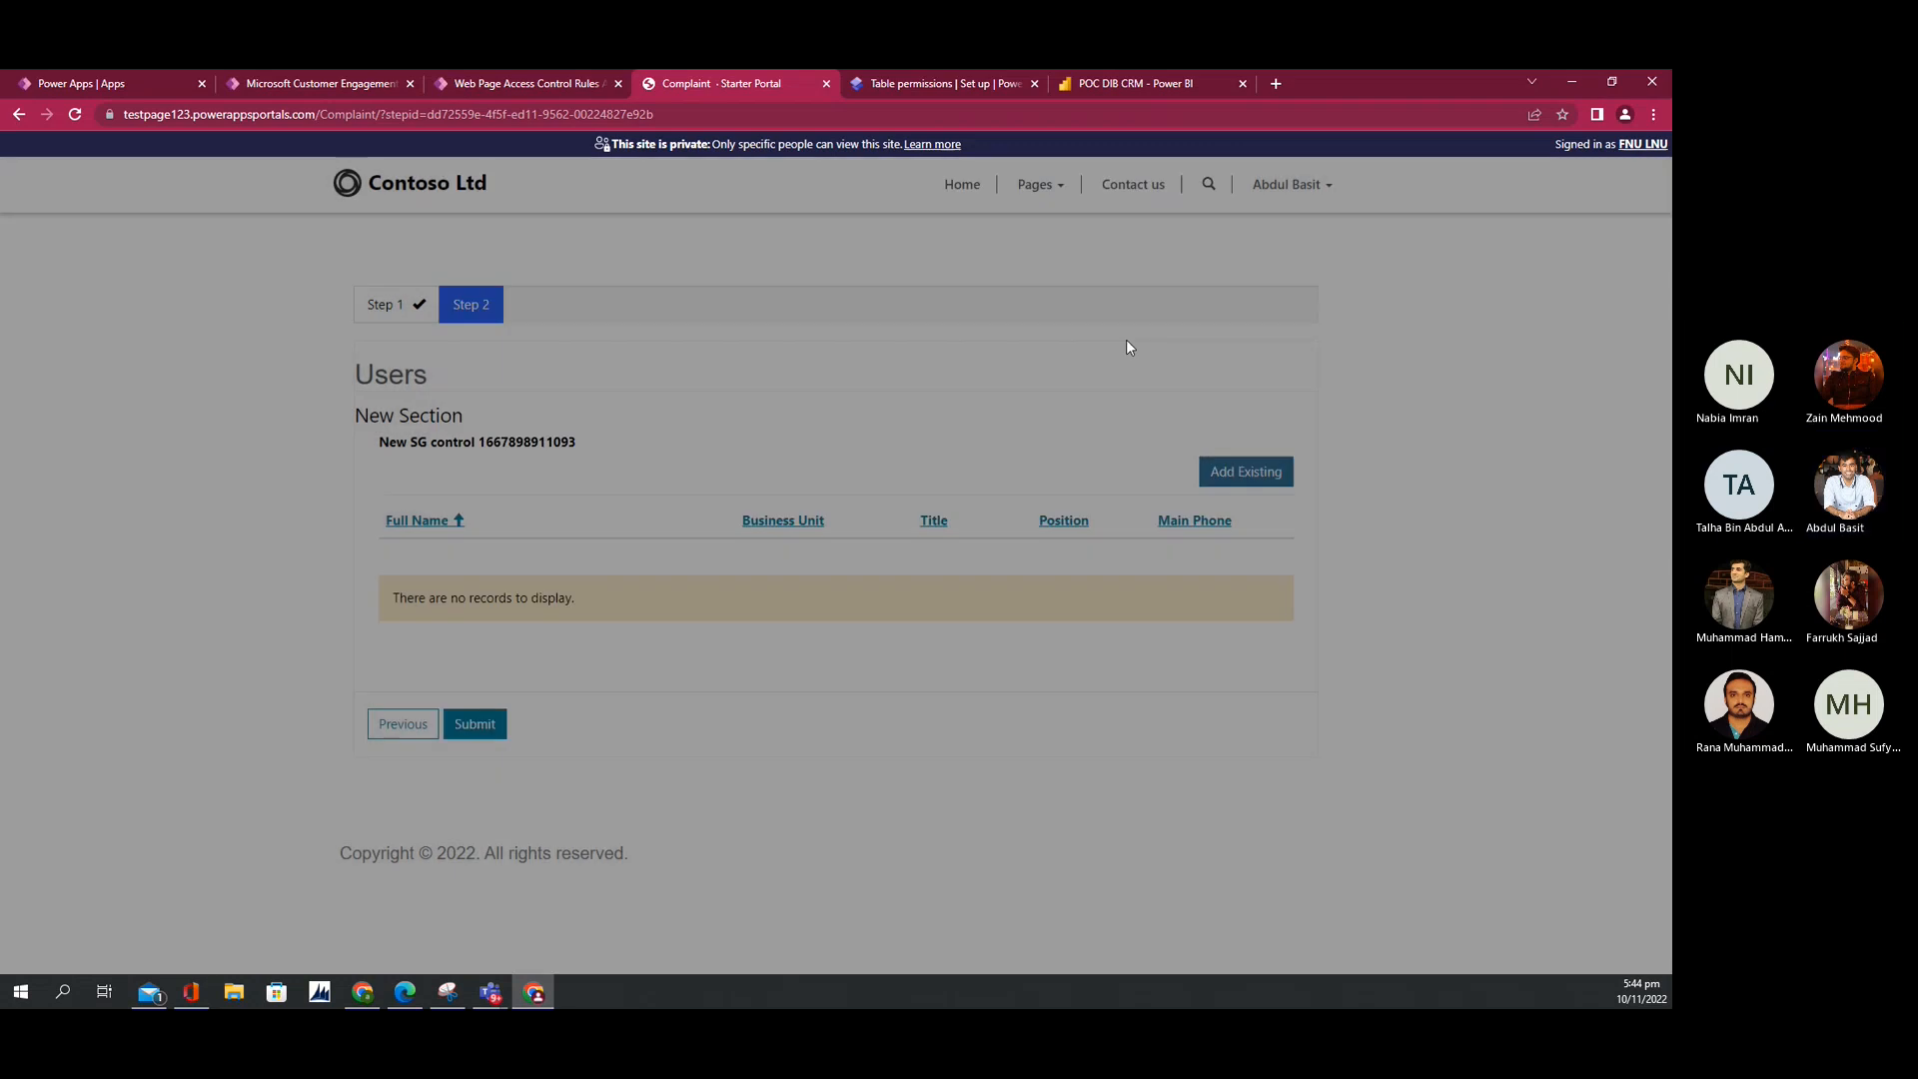
click(472, 722)
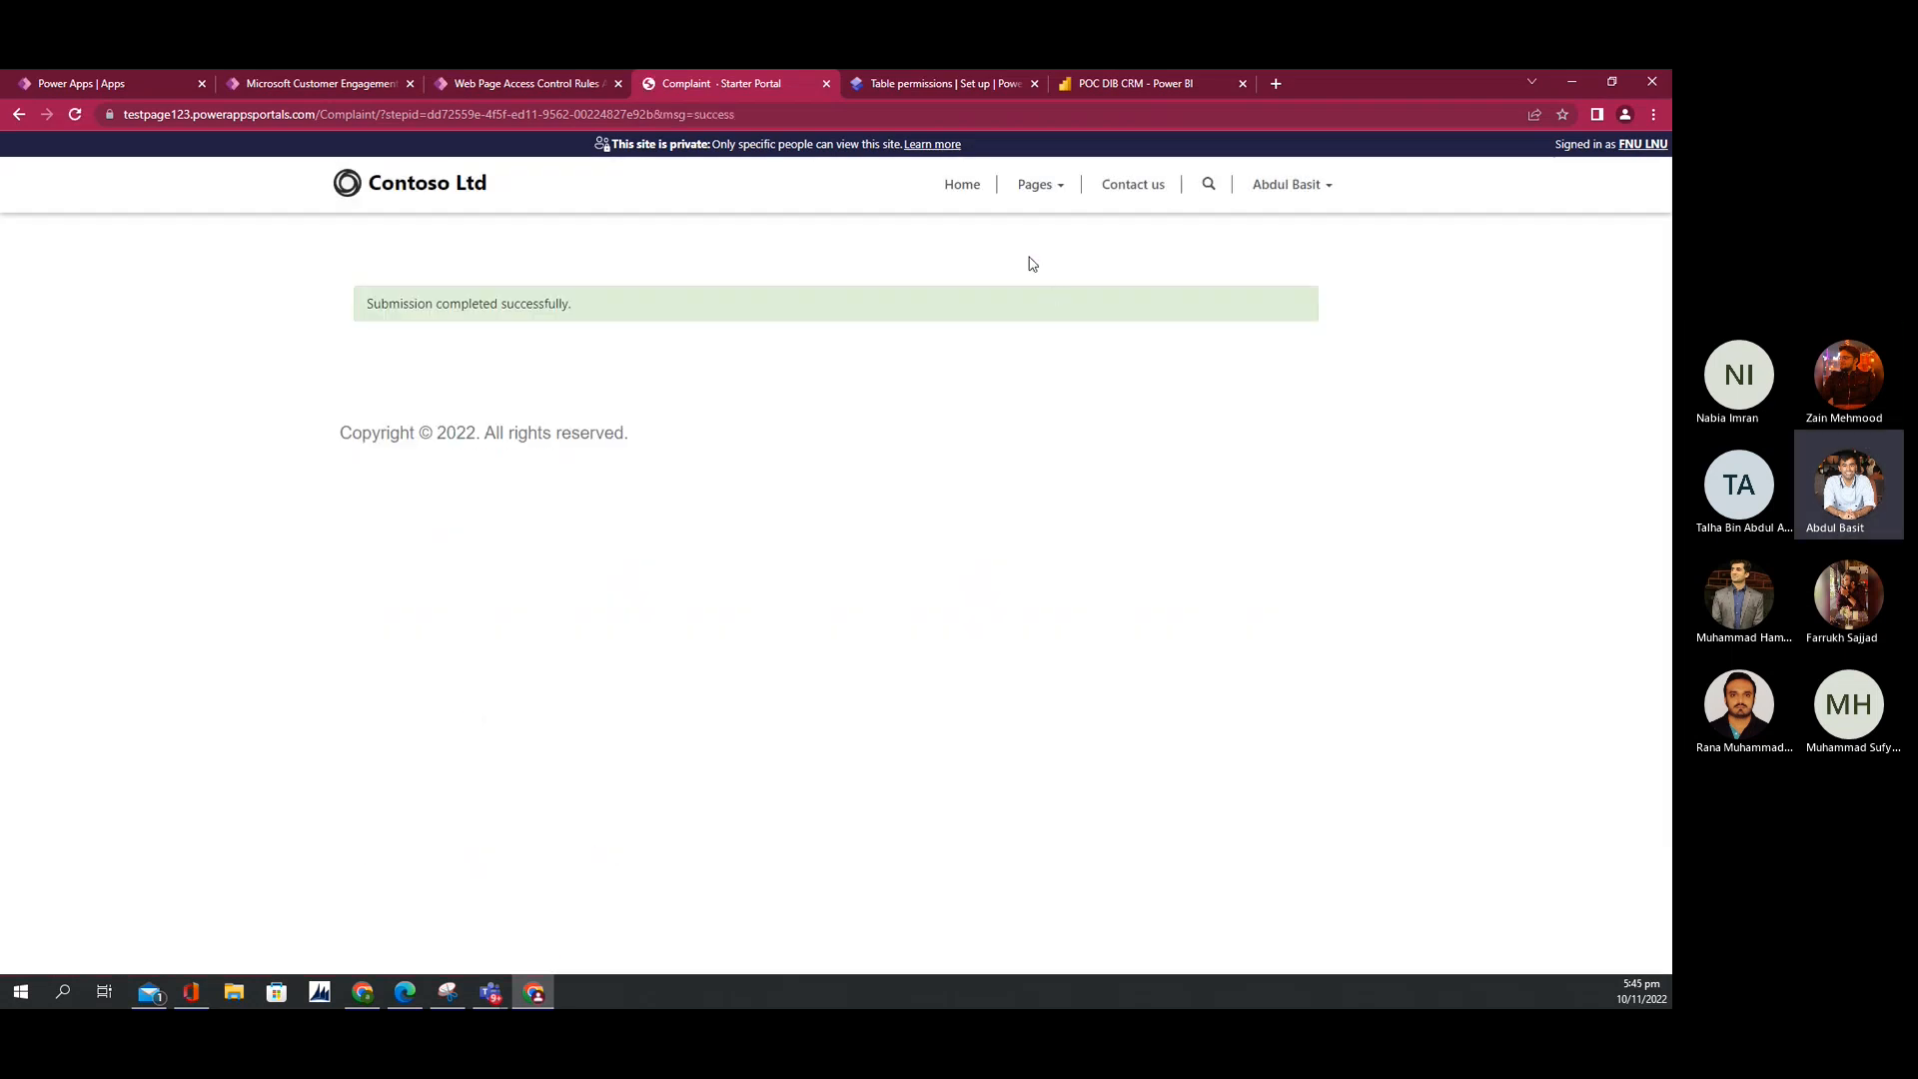
click(967, 192)
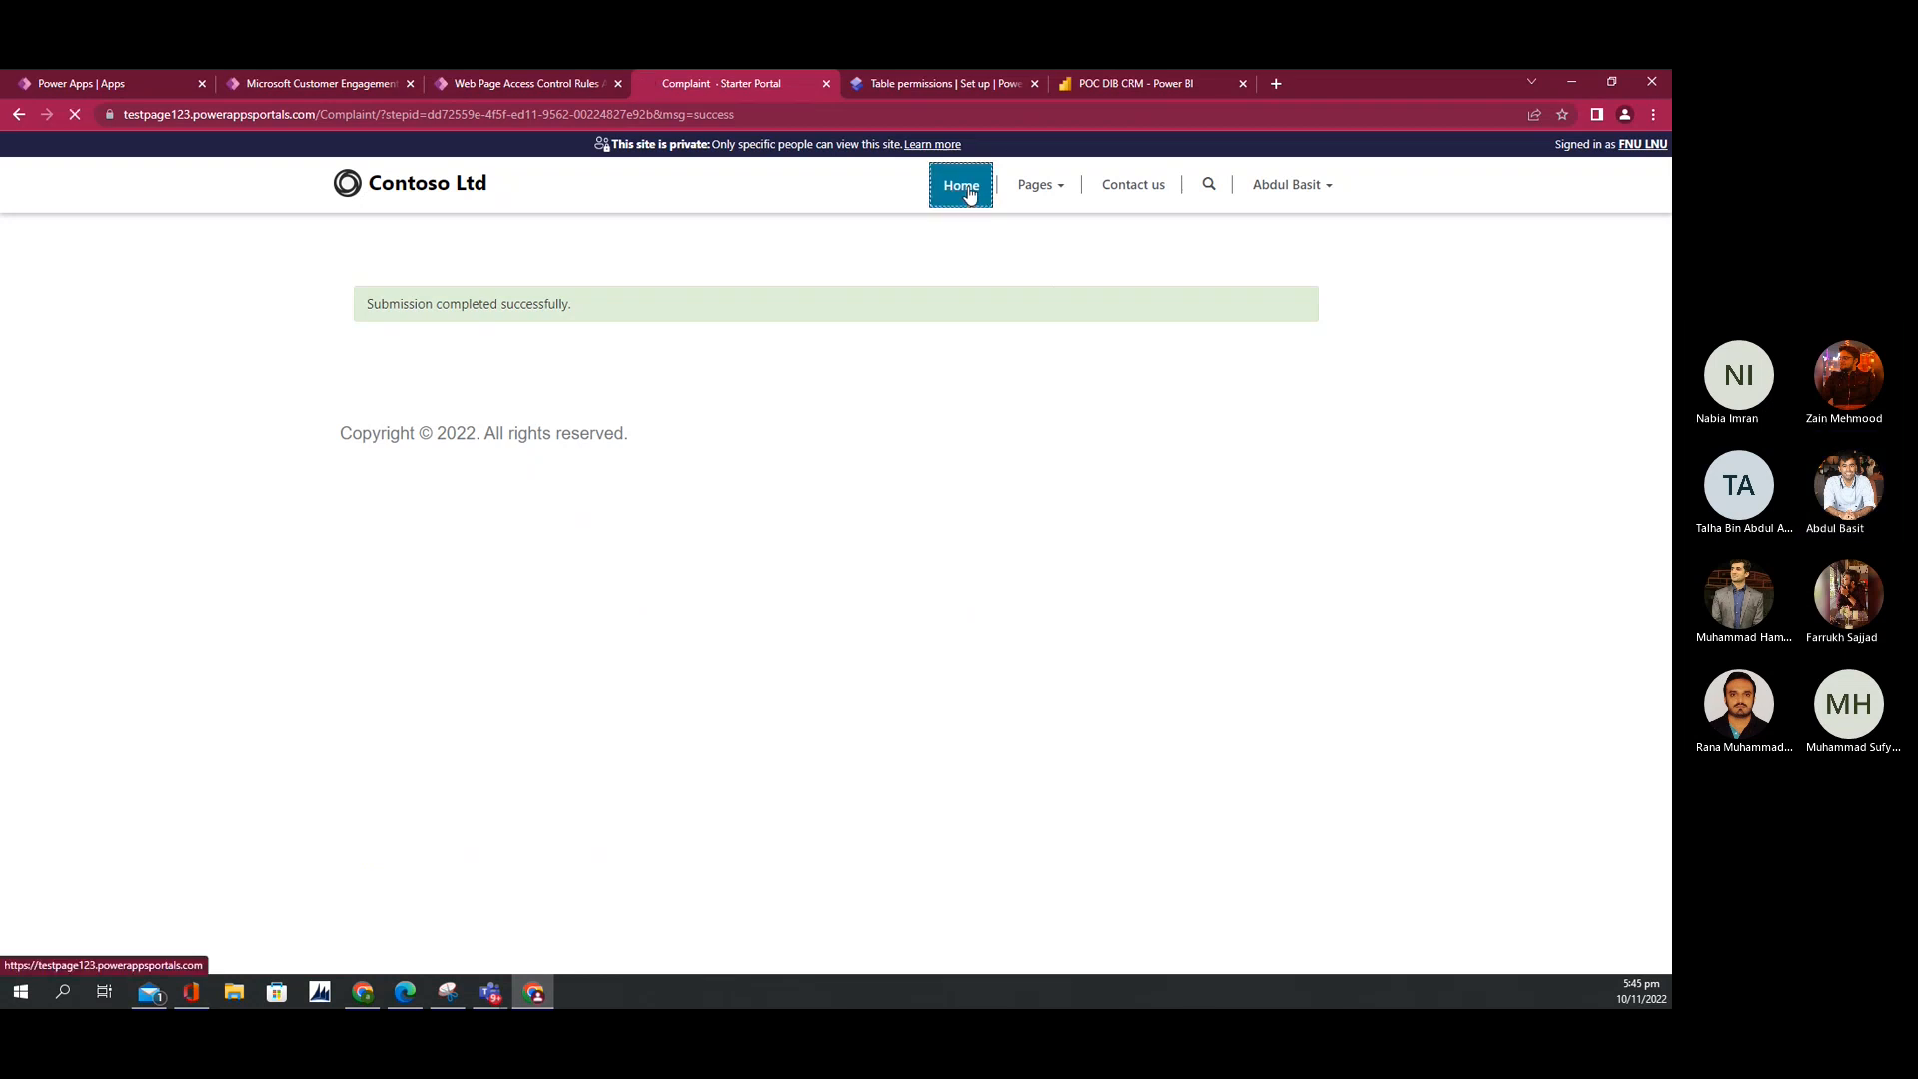
Step: Go to the portal's Pages list of complaint records and their creation dates
click(1020, 192)
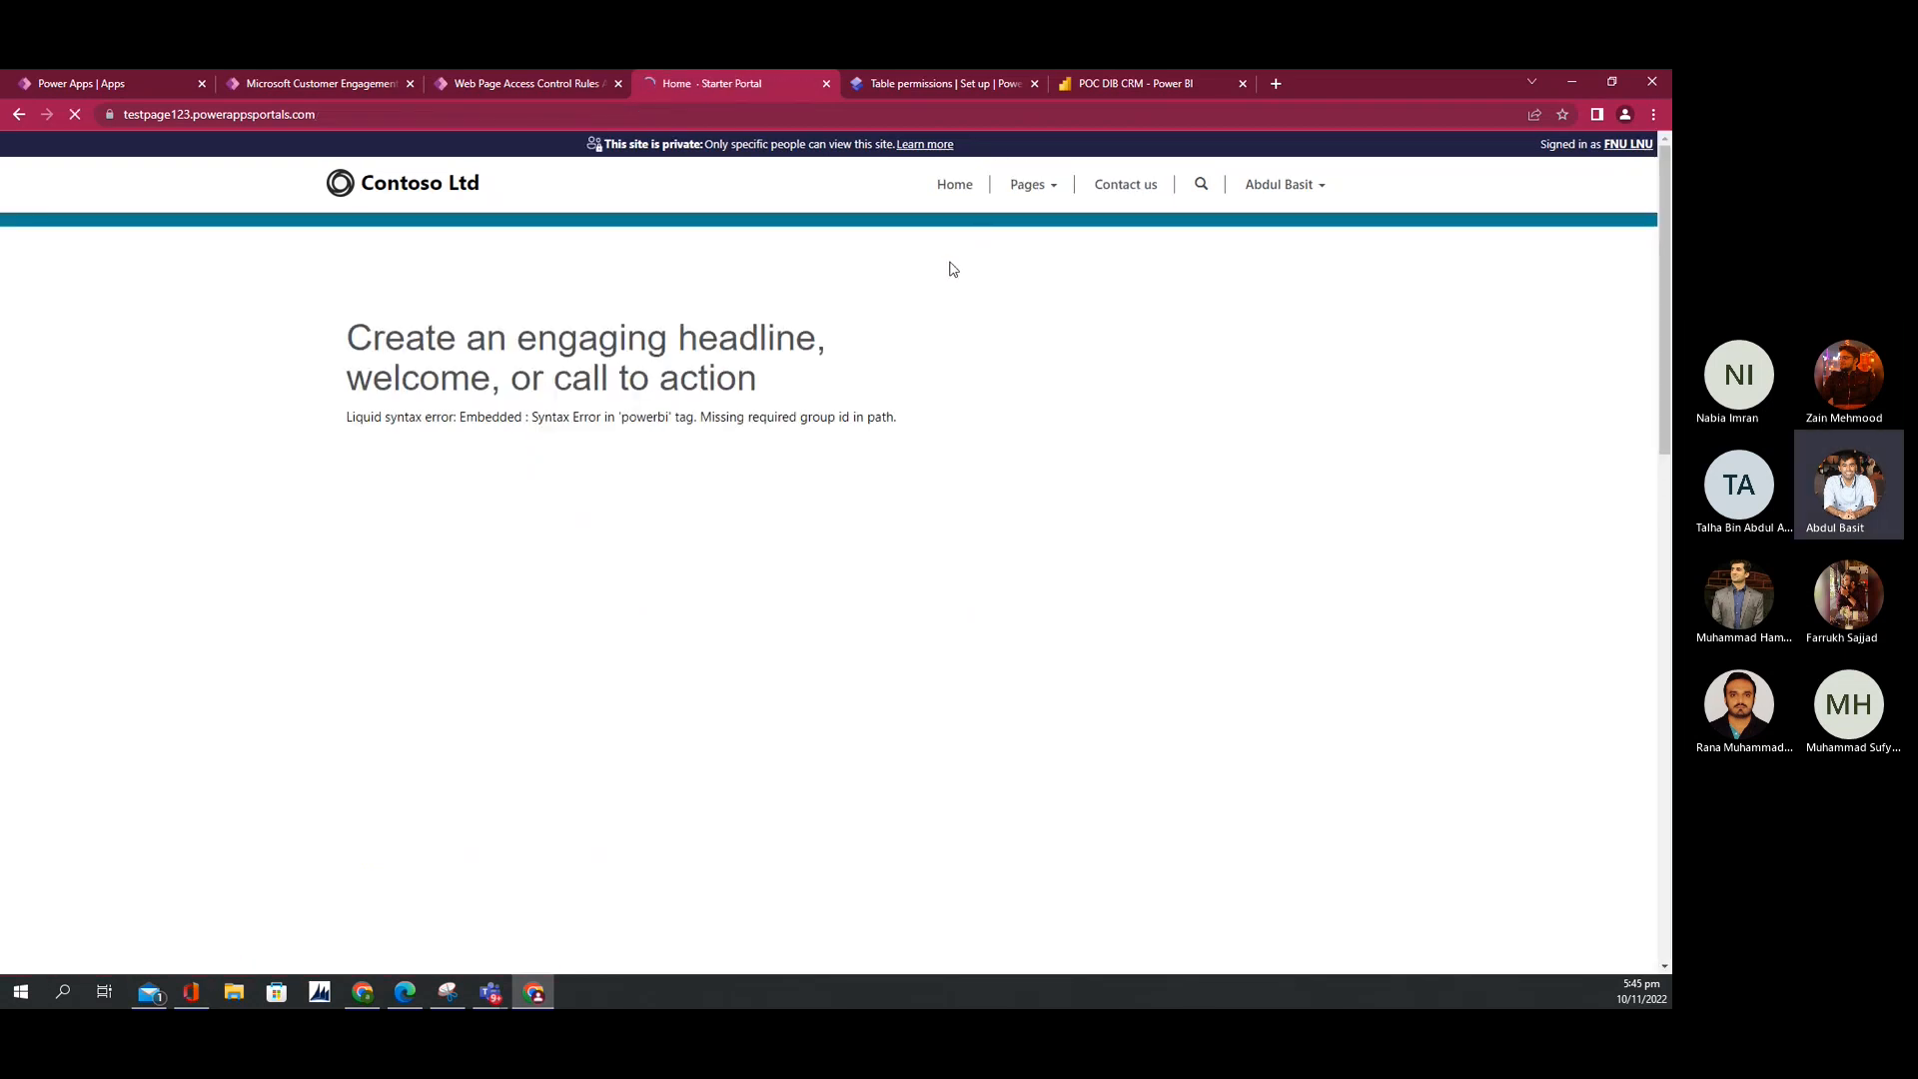
click(1048, 199)
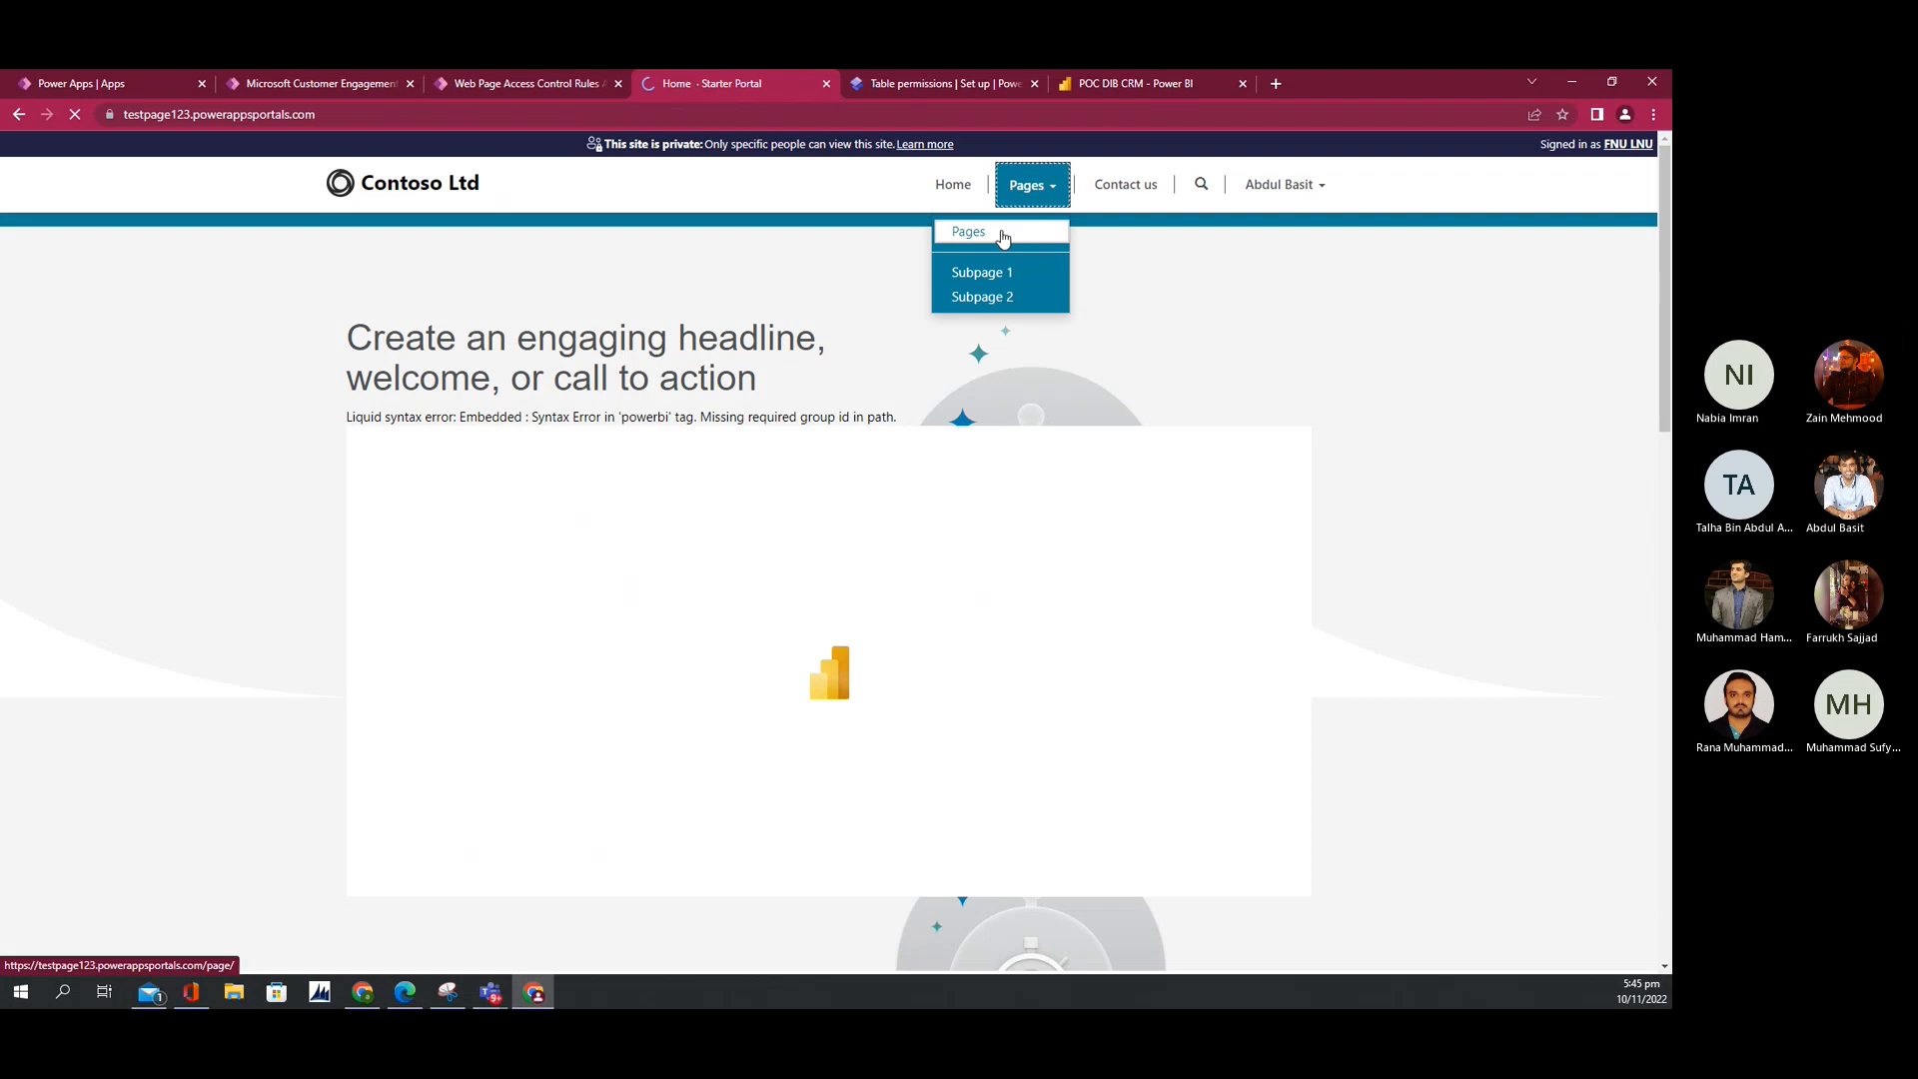
click(1003, 237)
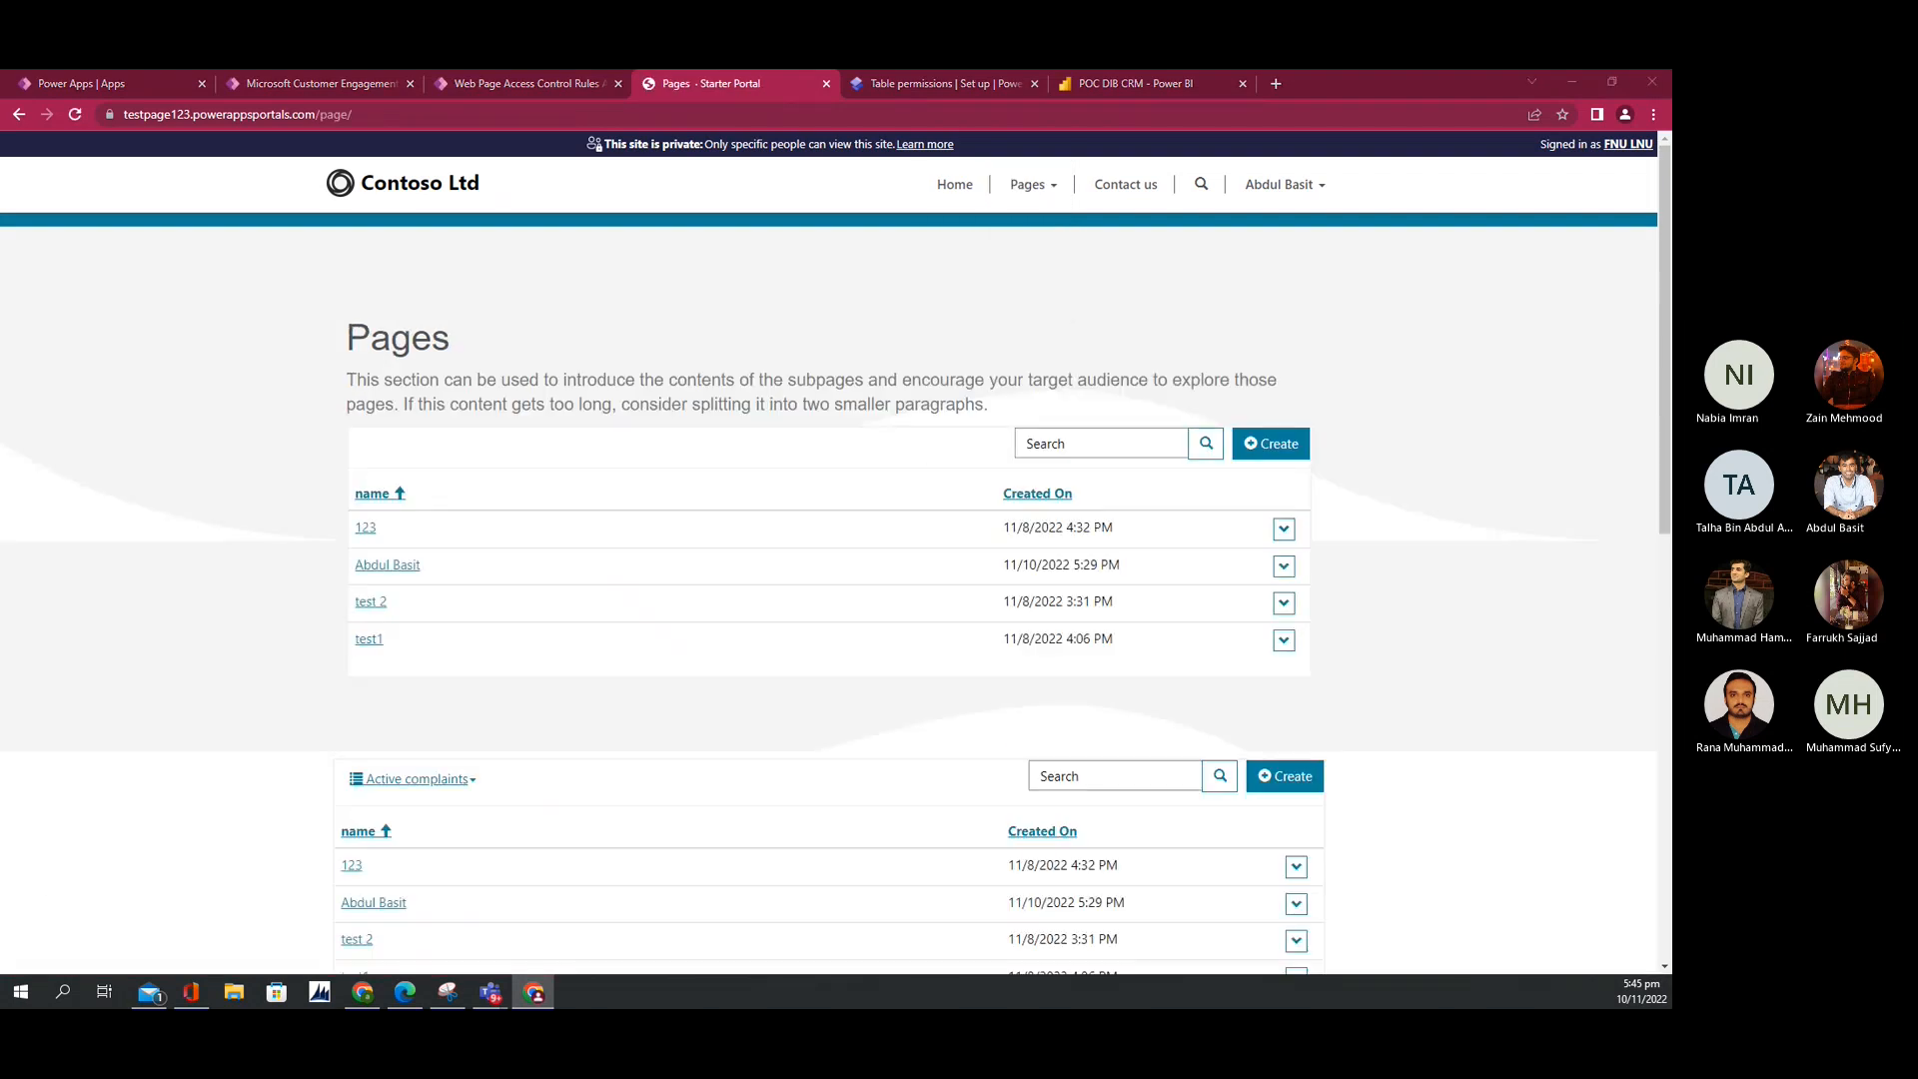
key(alt+Tab)
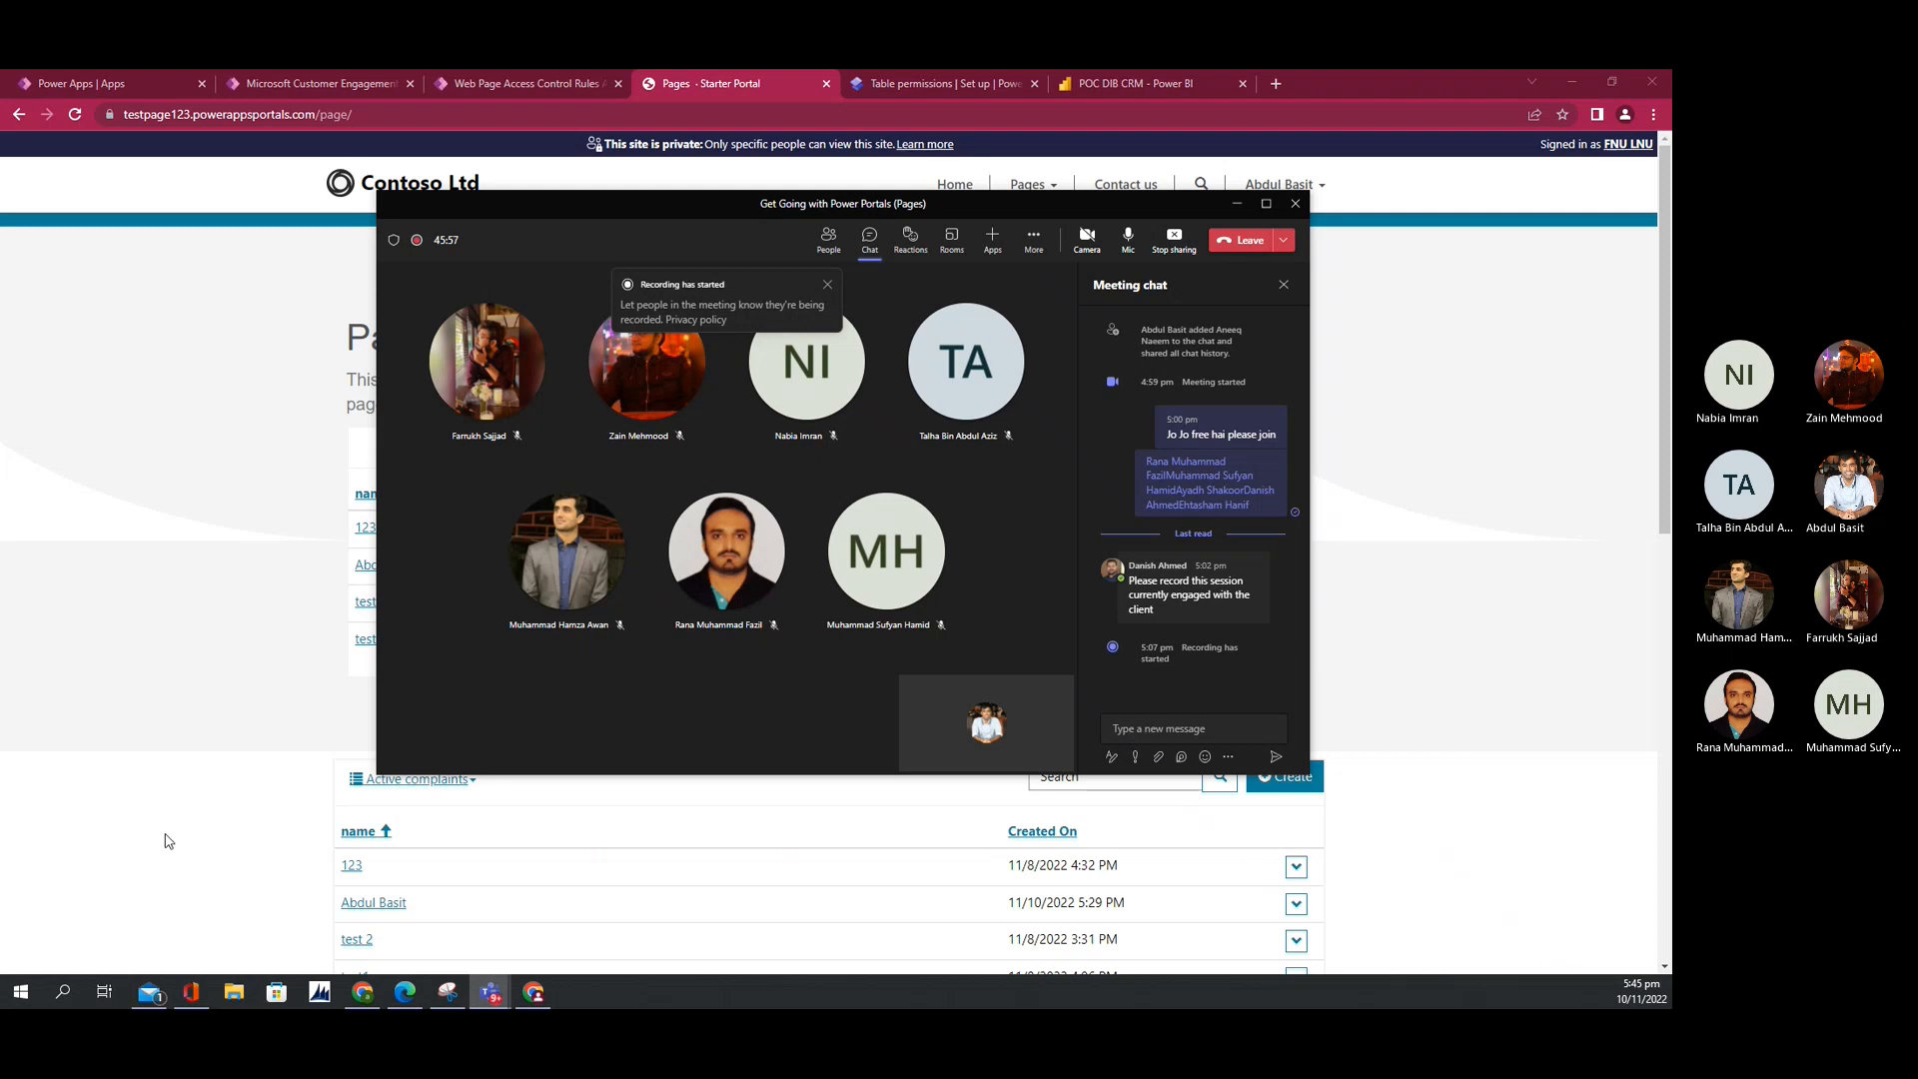
key(alt+Tab)
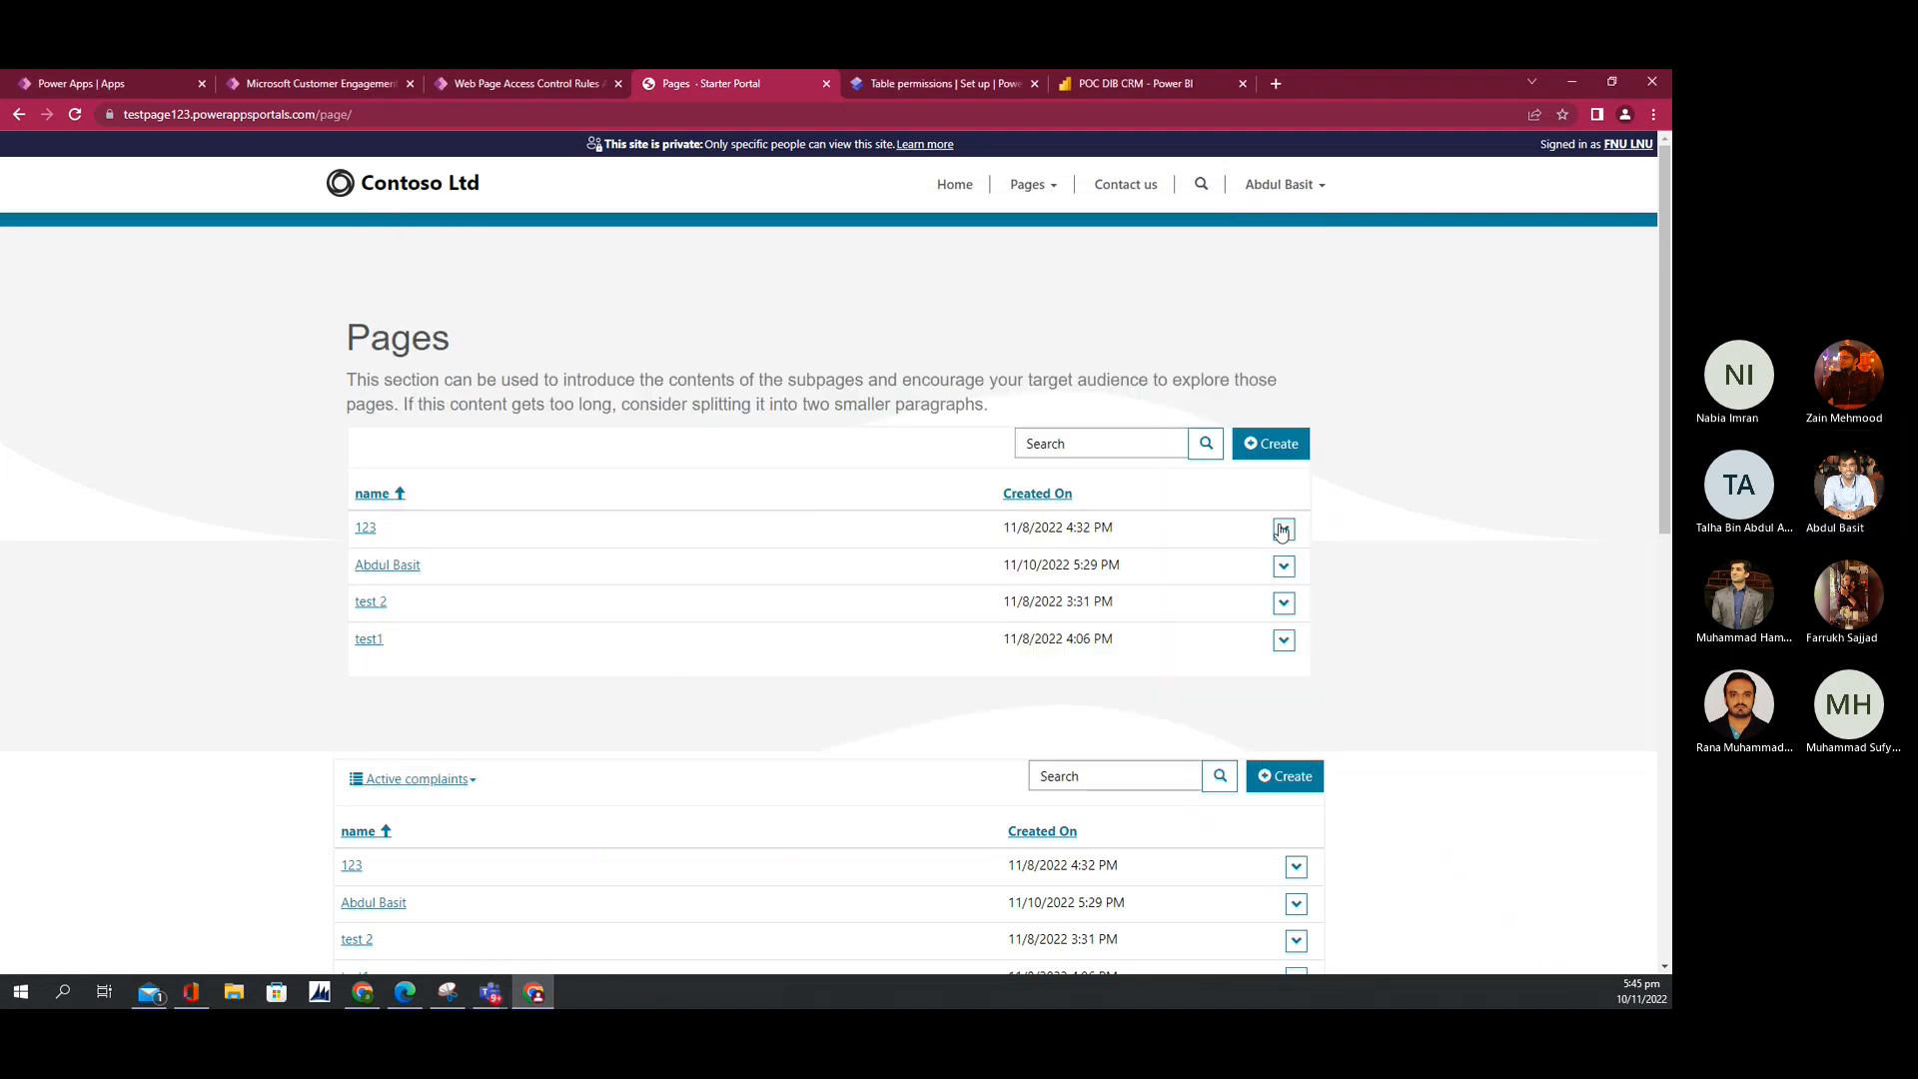
Step: Check the 123 record's View details/Edit/Delete actions, then start a new complaint
click(1284, 529)
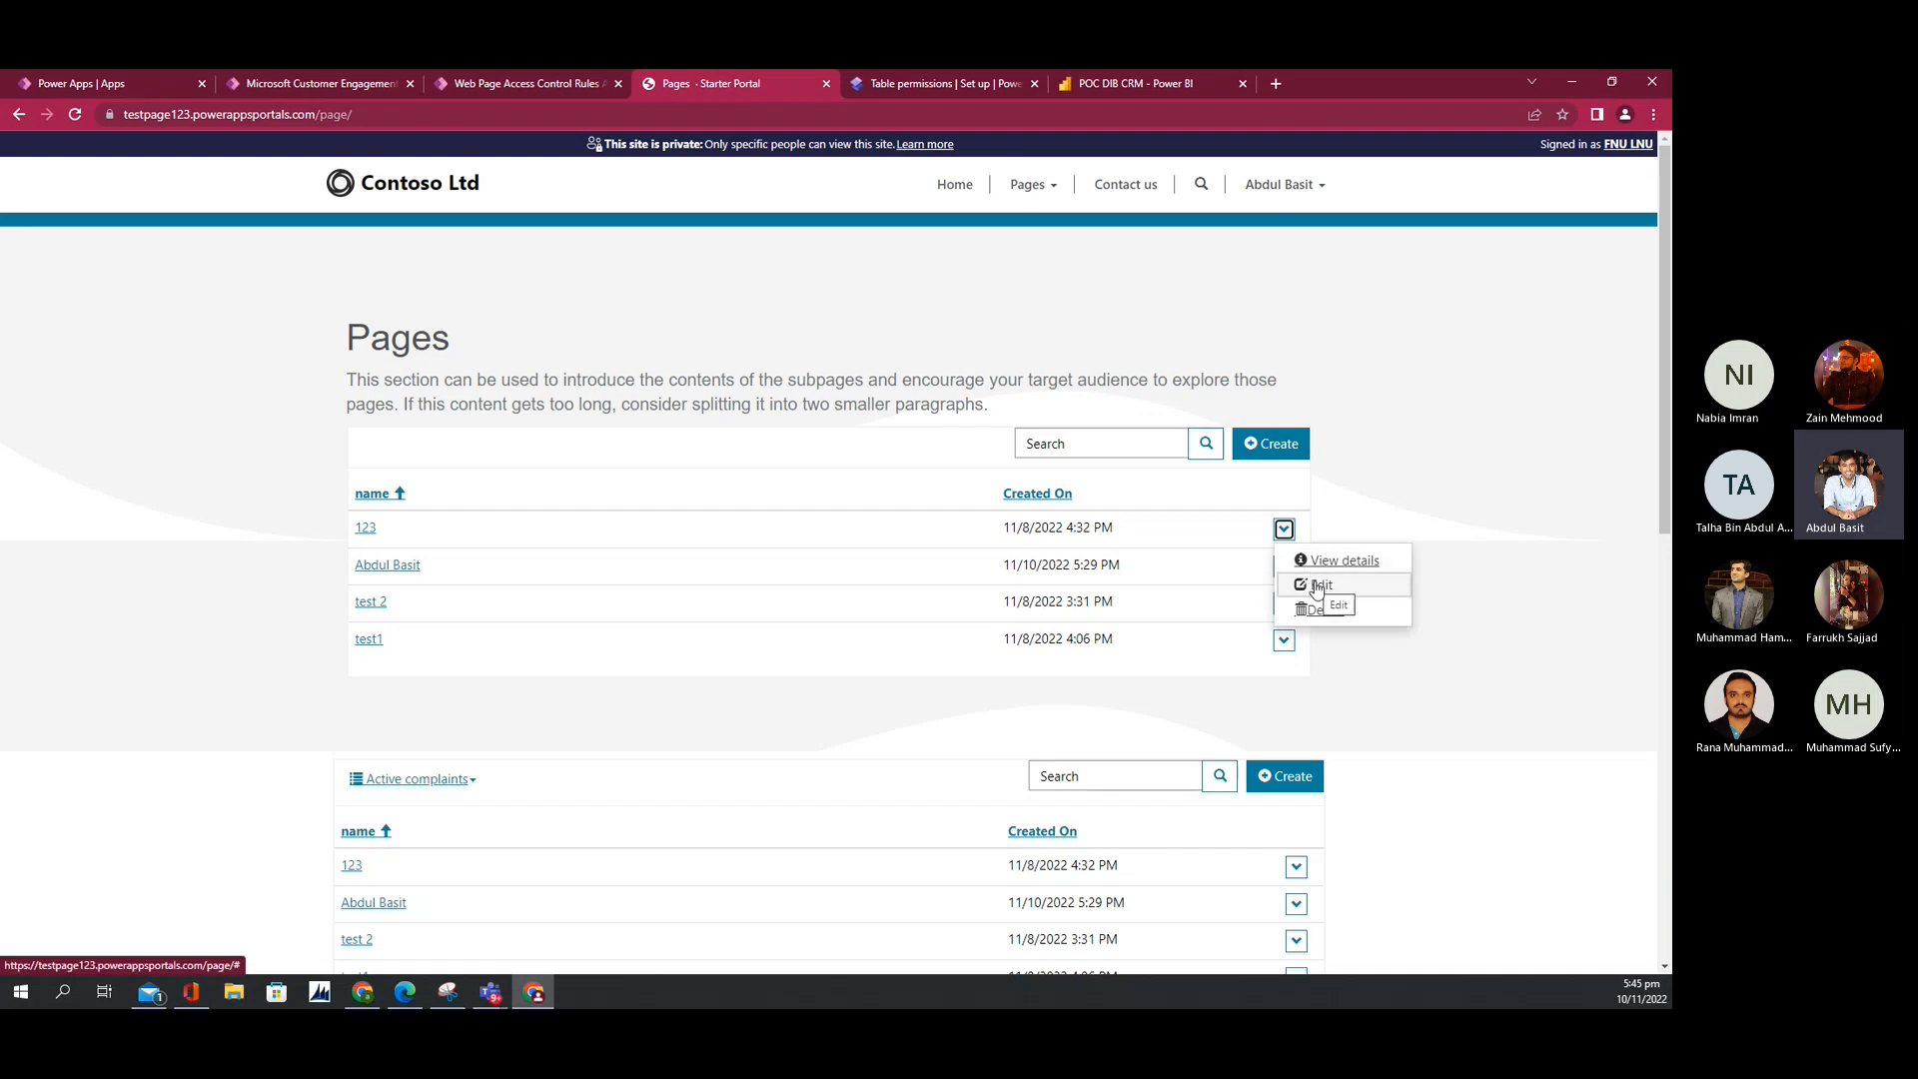
click(1283, 529)
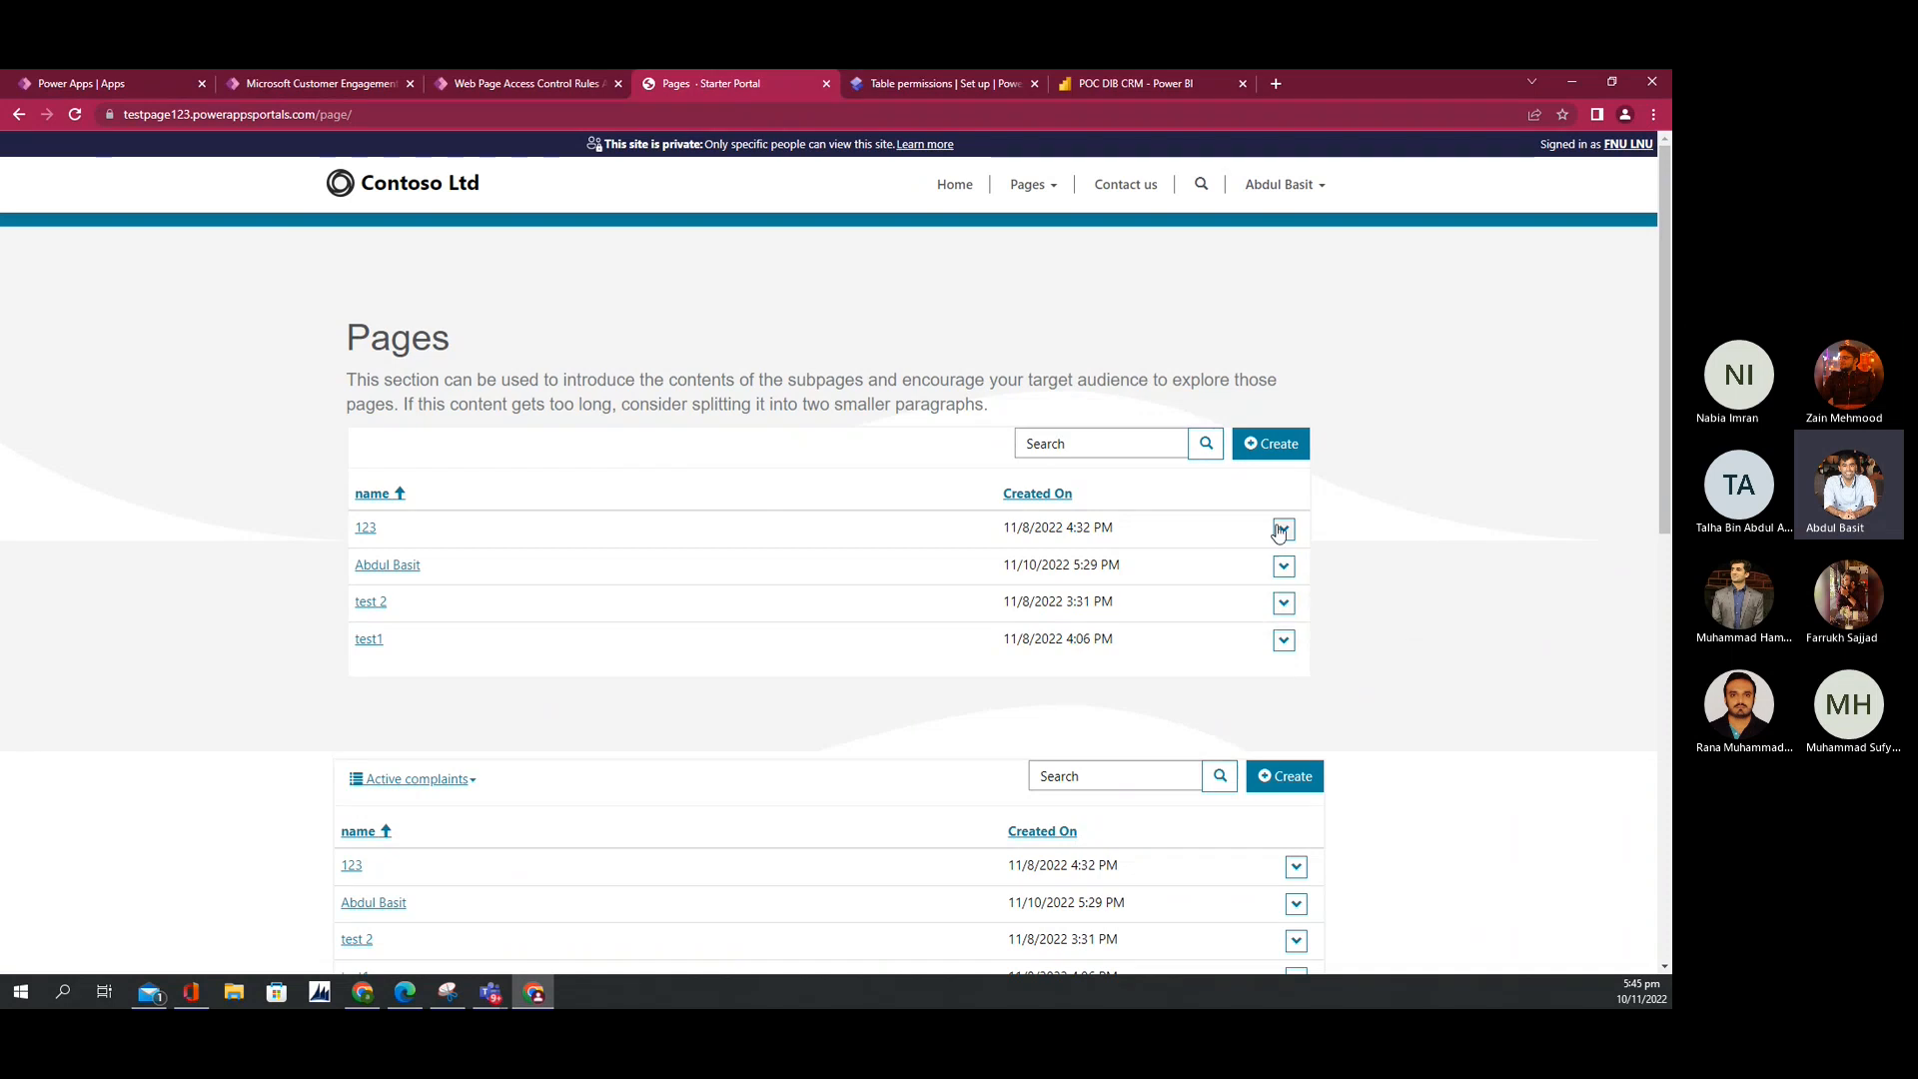
click(1267, 452)
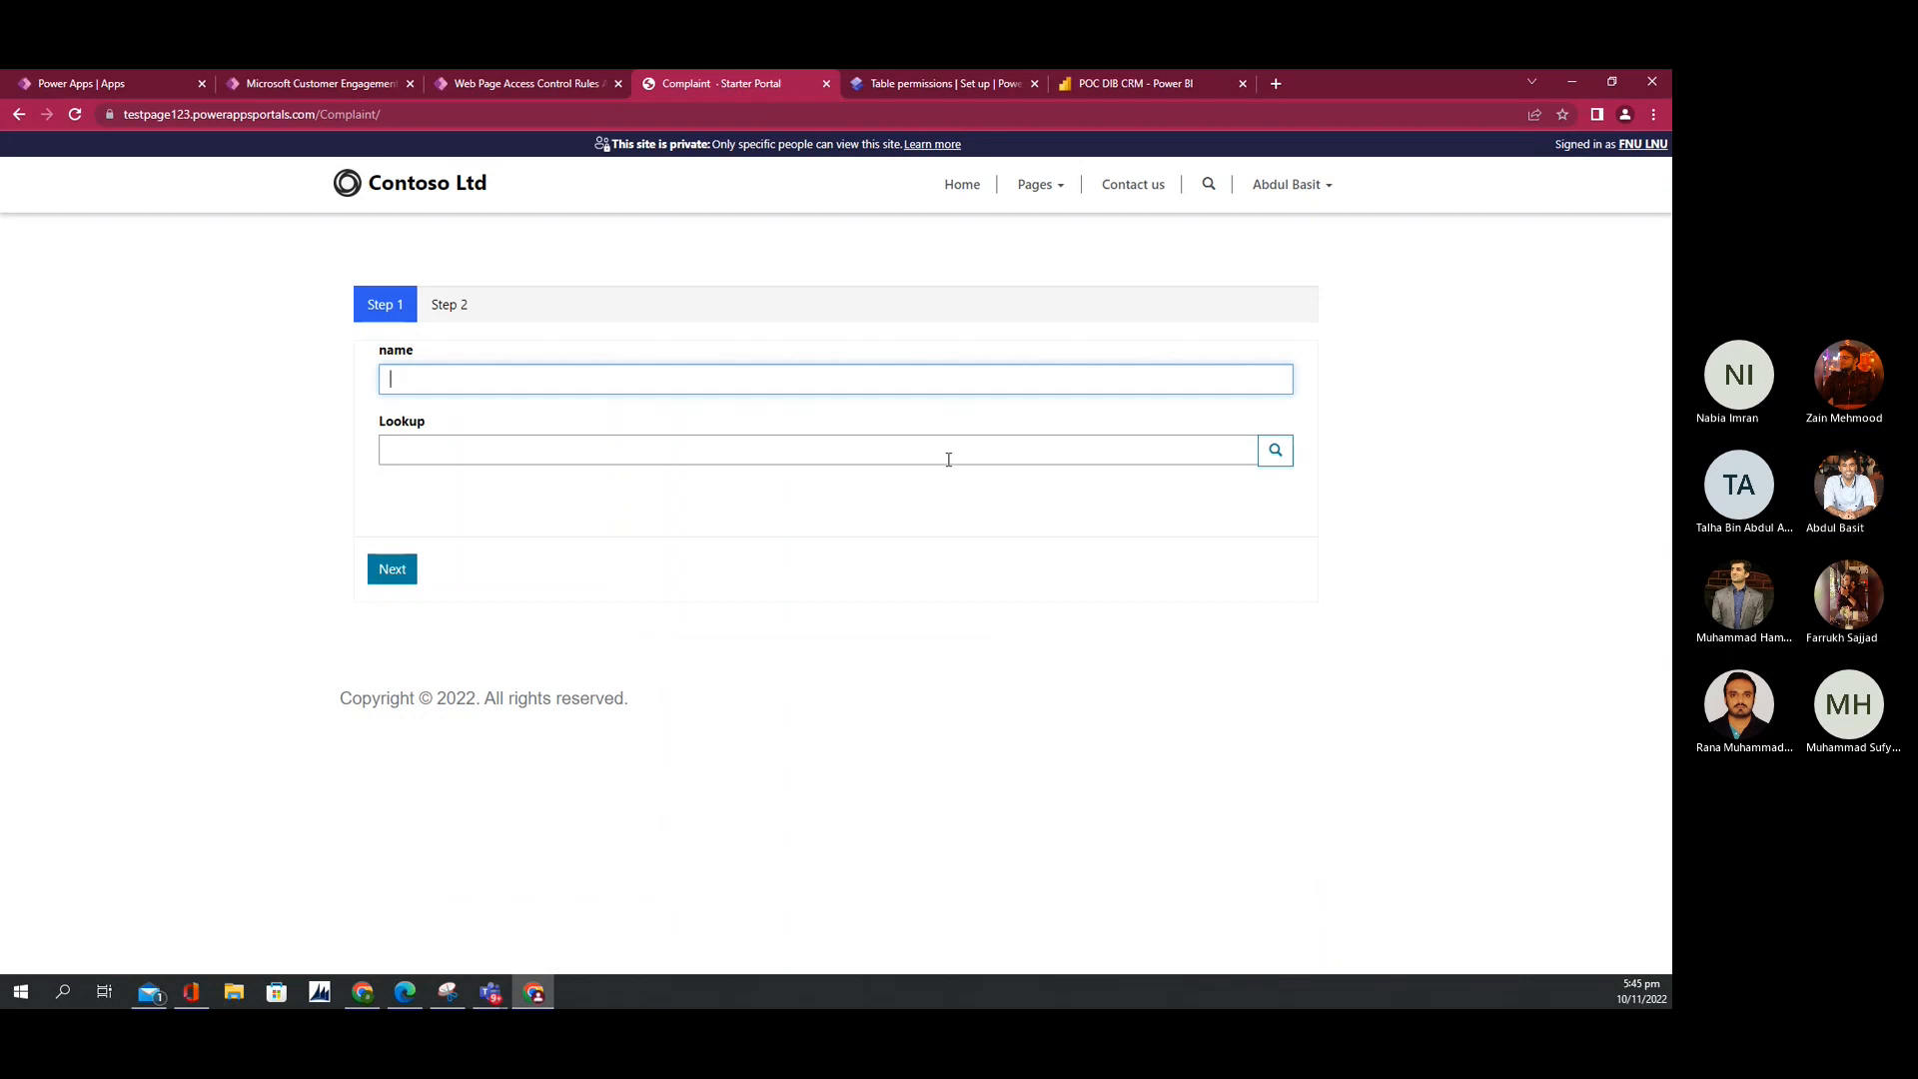
Step: Confirm the complaint Lookup lists user records with emails, then show the Module 3: Objectives slide
click(1274, 451)
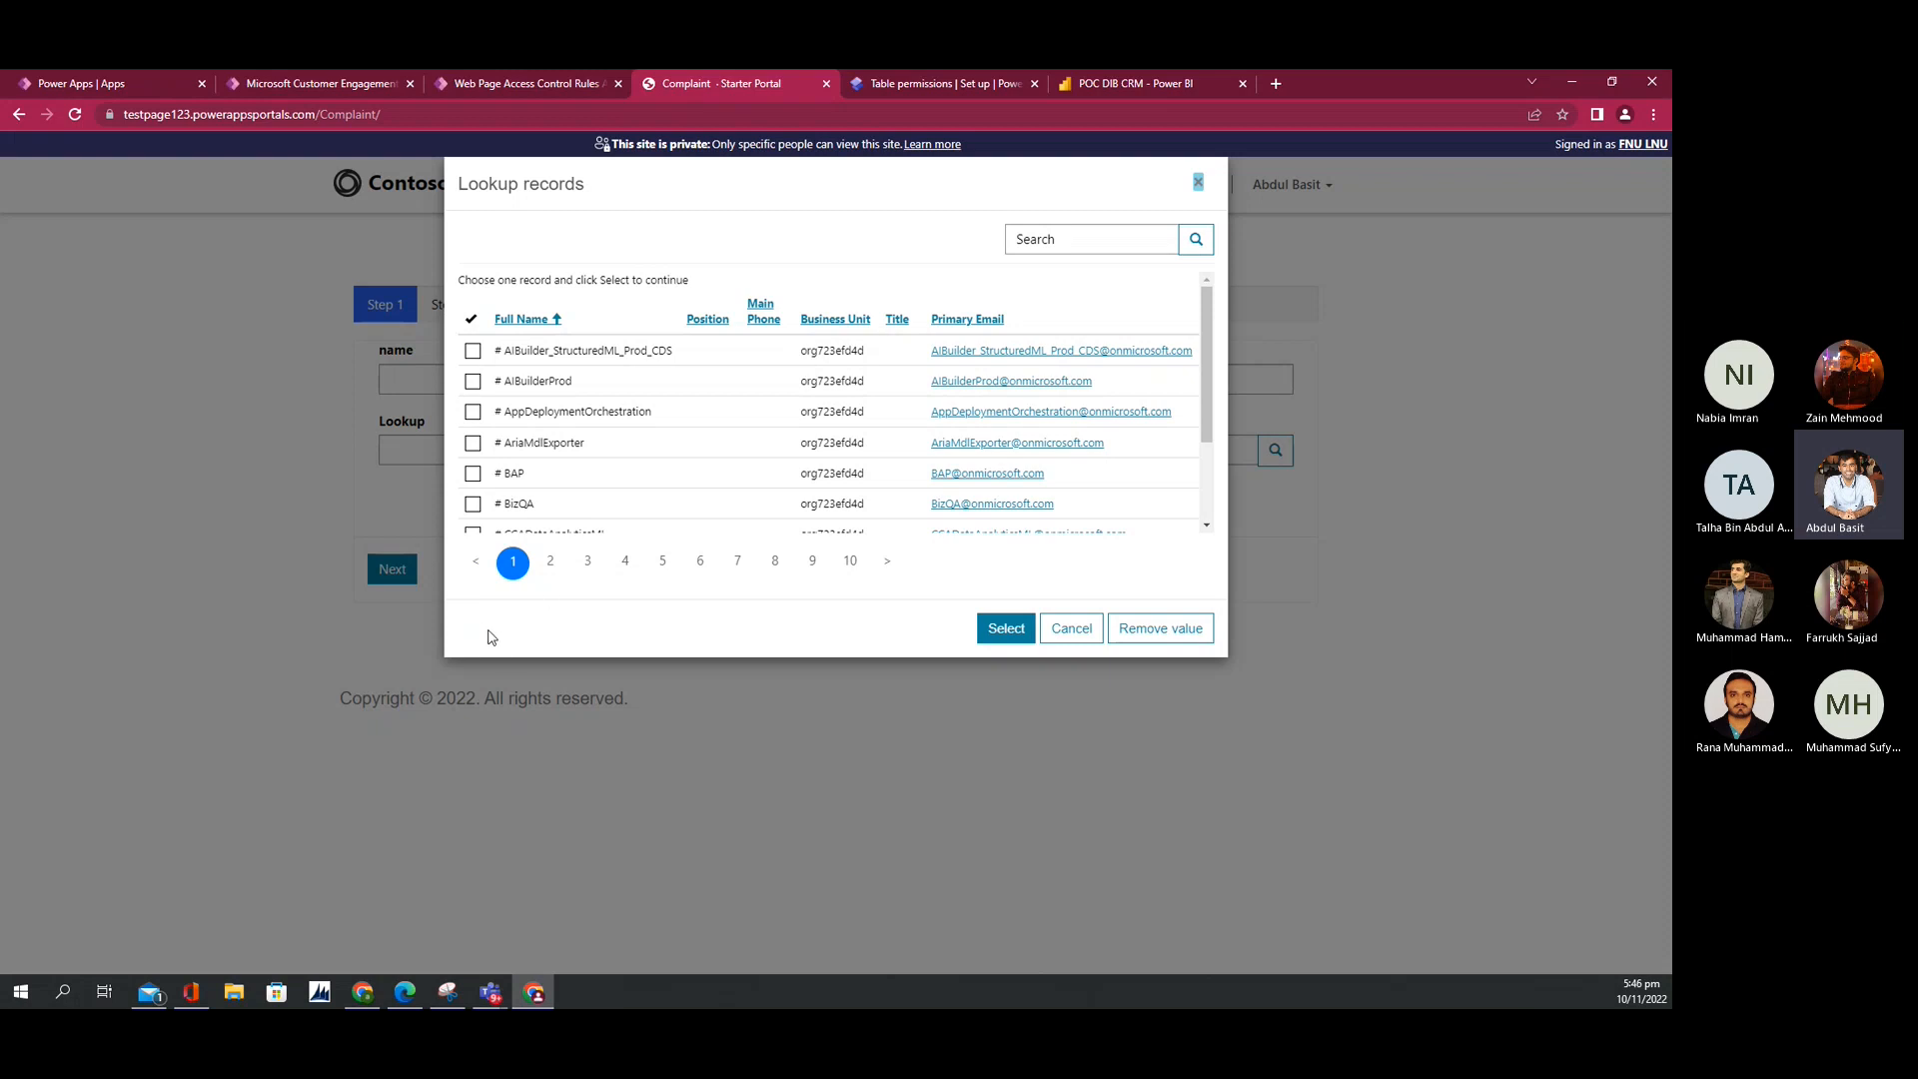
click(1201, 186)
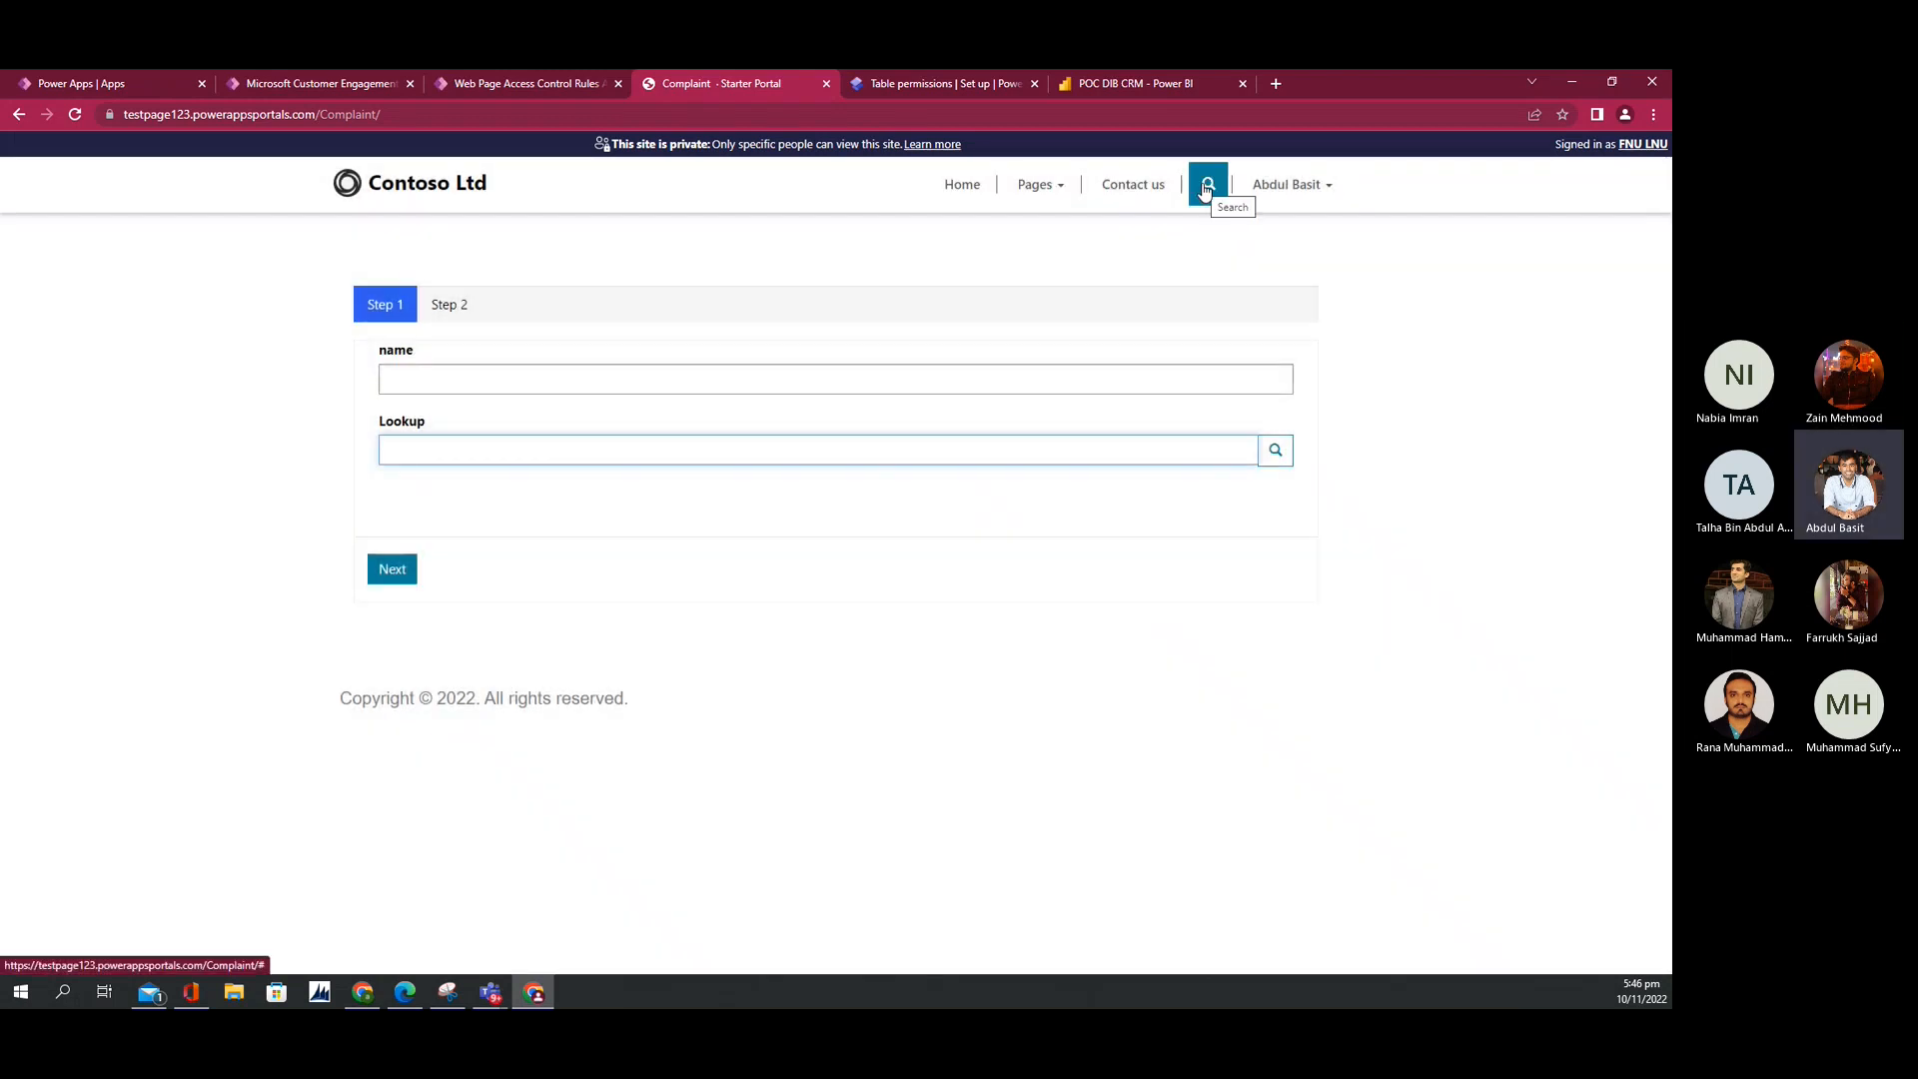
click(491, 990)
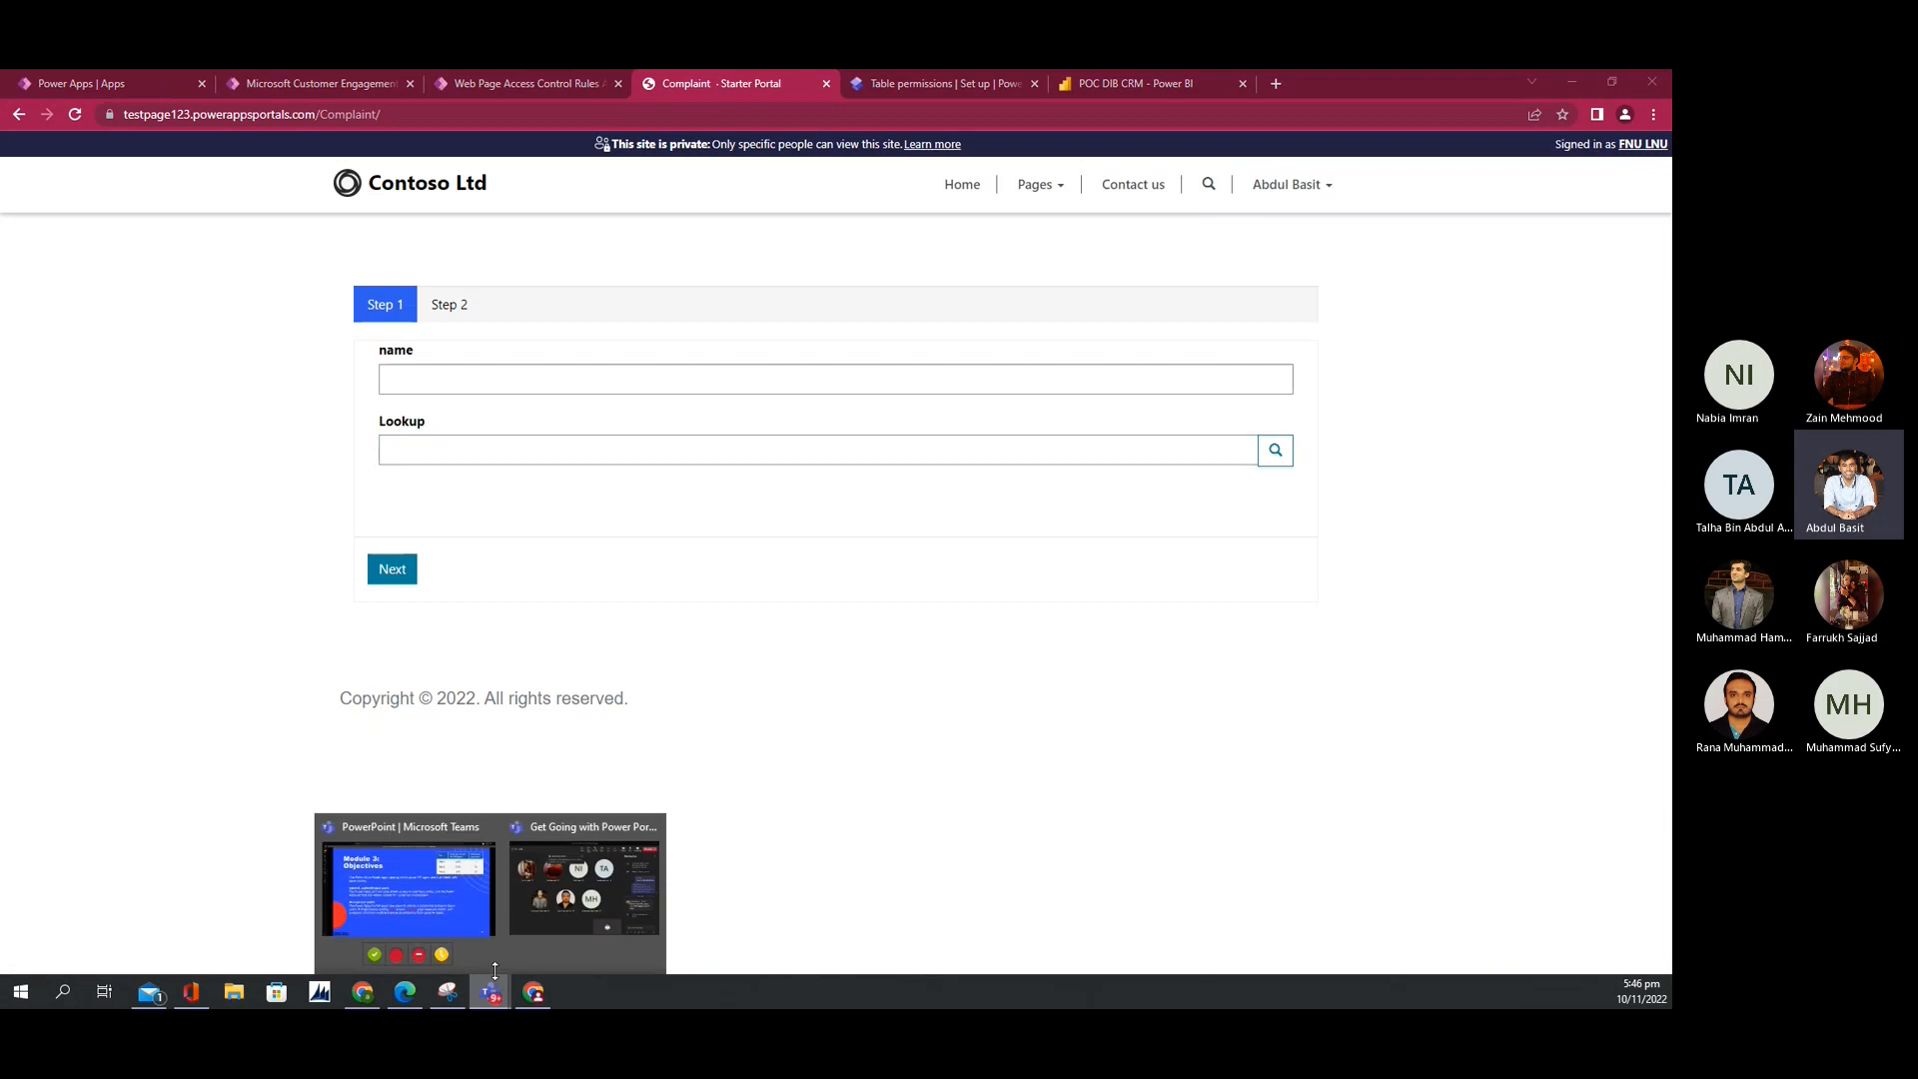
click(429, 883)
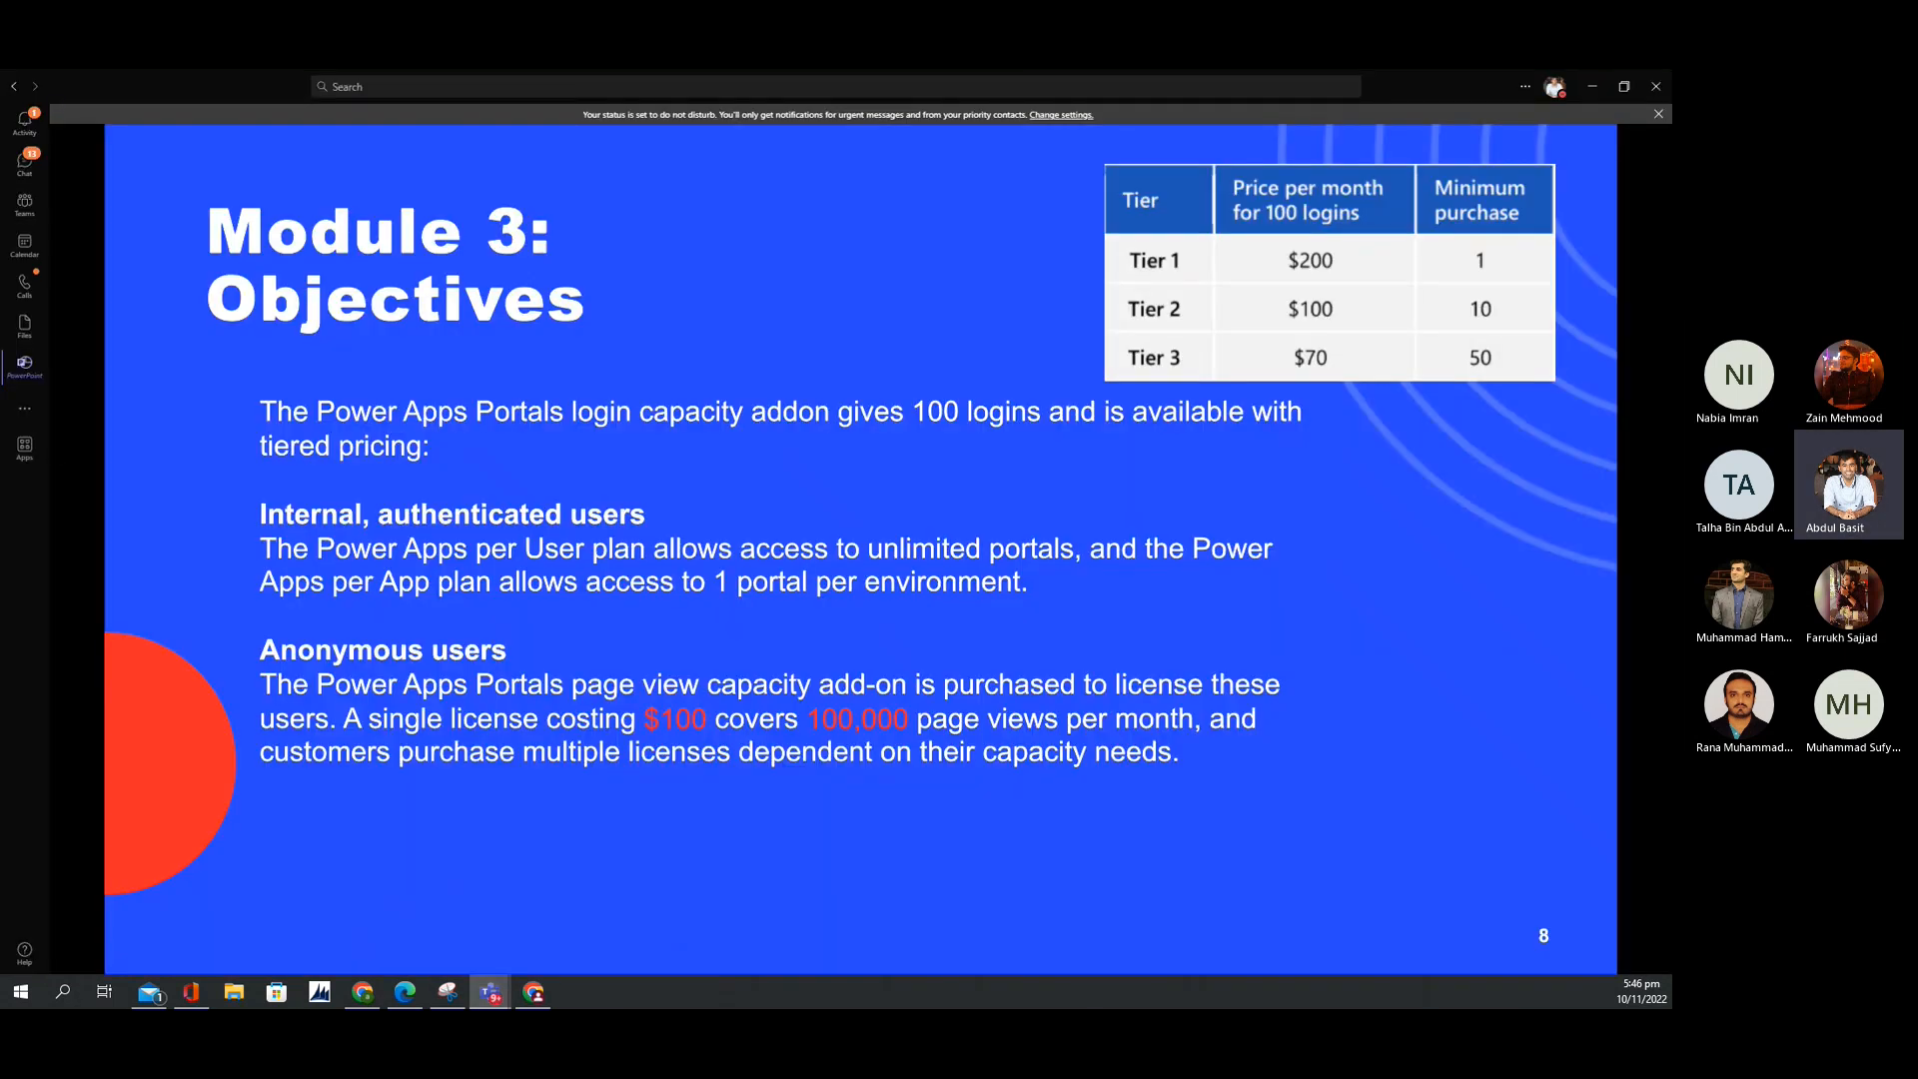